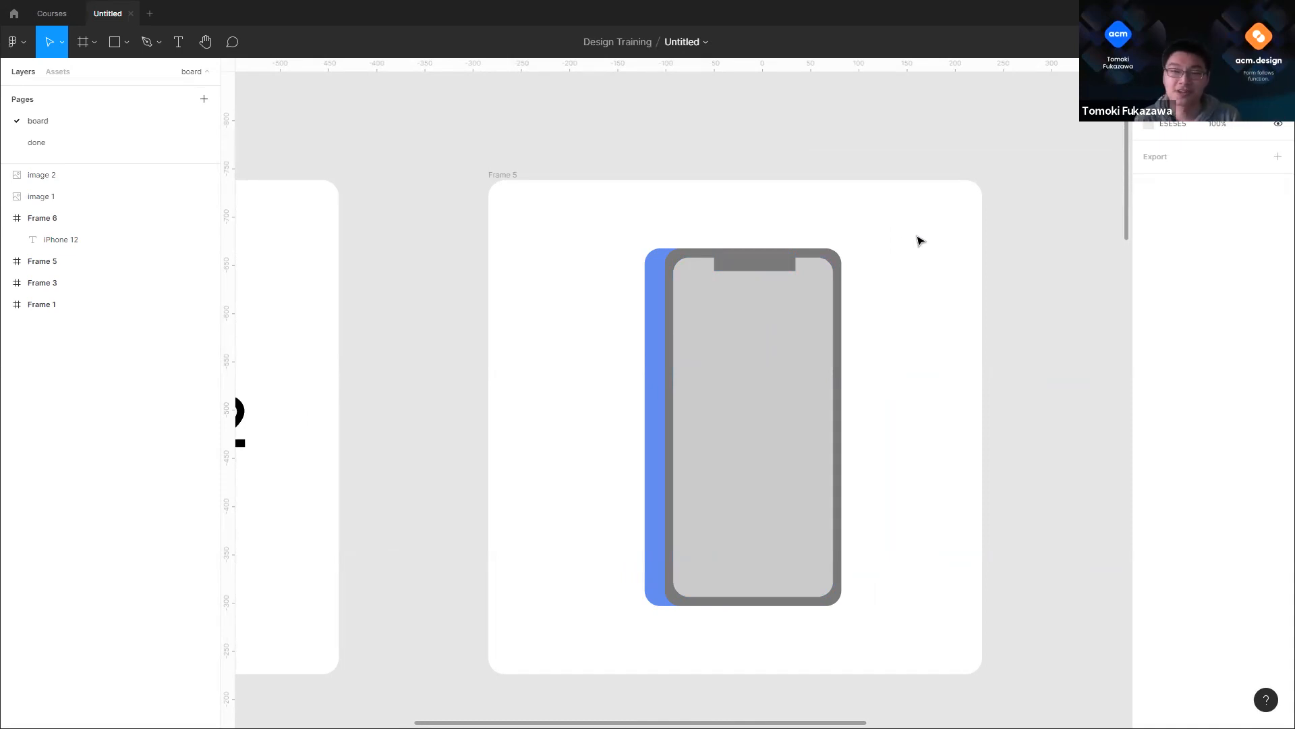
Step: Examine the phone mockup frames and the two iPhone reference images on the board
left_click_drag(887, 249, 315, 242)
left_click_drag(537, 292, 441, 263)
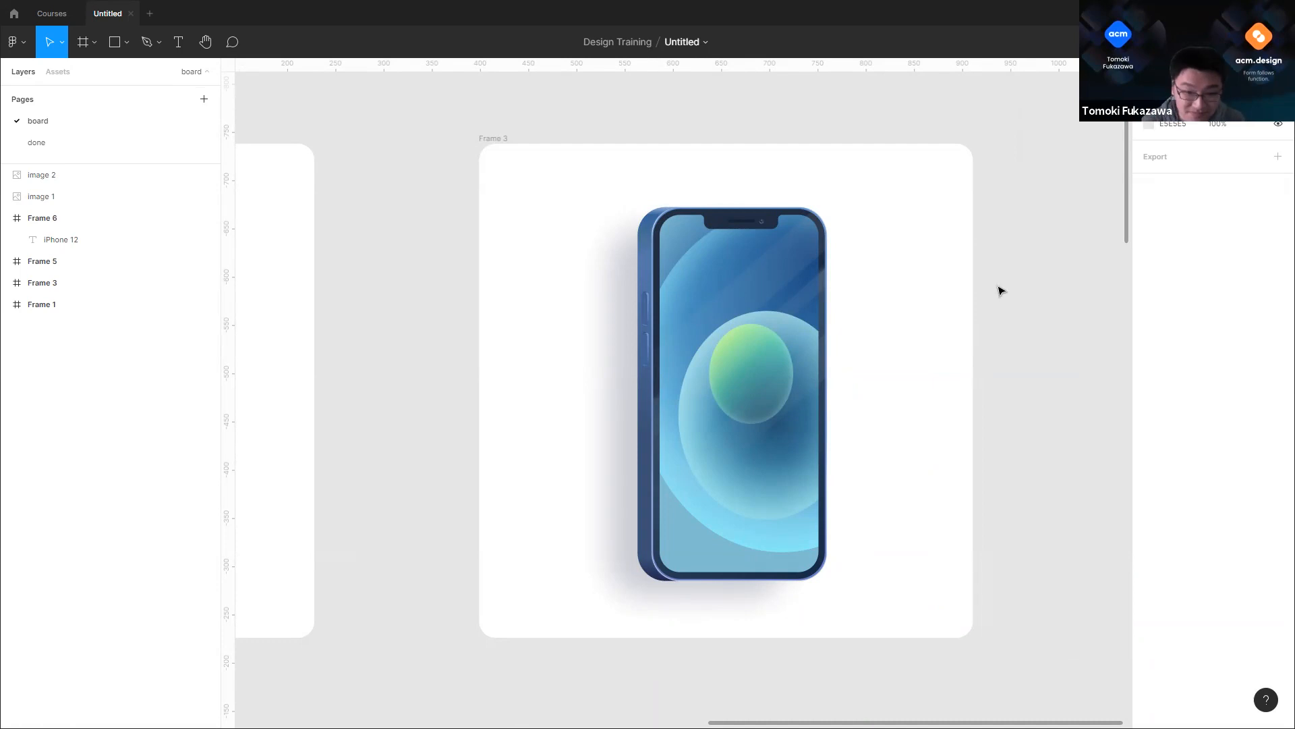
scroll(549, 472, "down", 2)
scroll(667, 327, "down", 3)
scroll(617, 374, "down", 2)
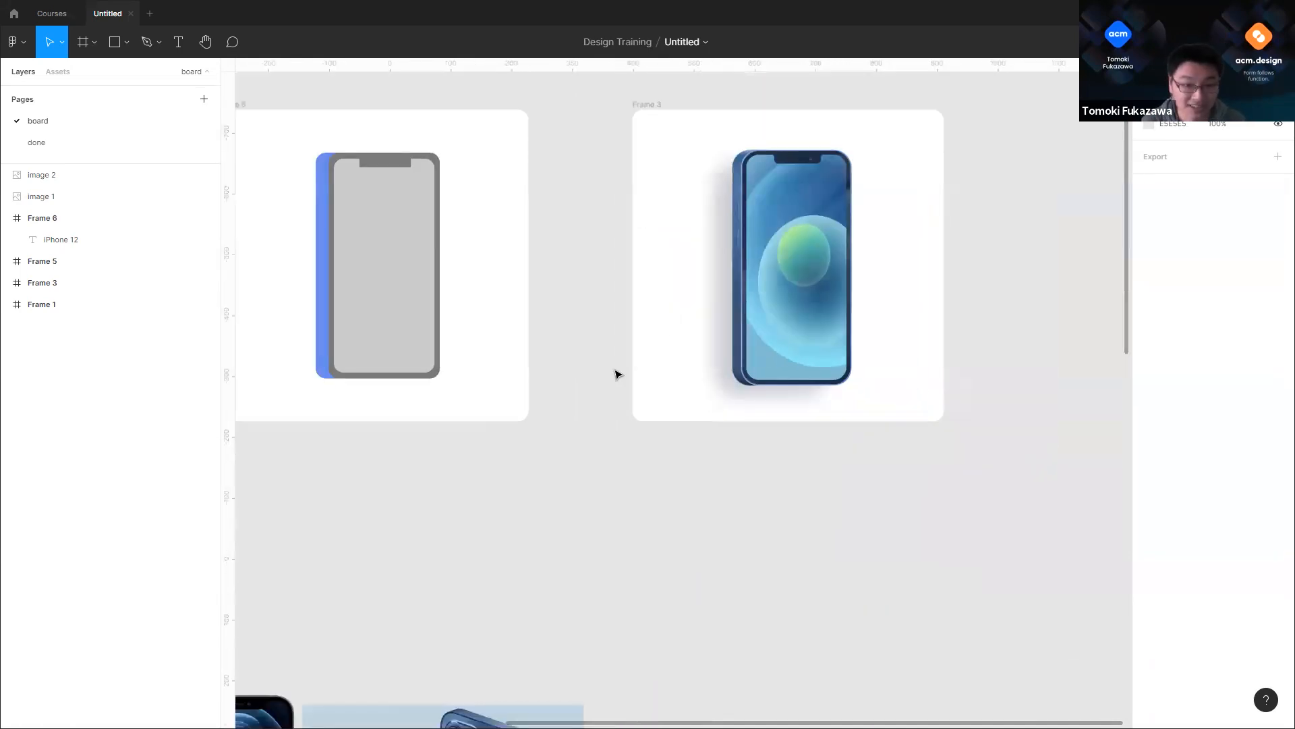
left_click_drag(615, 375, 780, 219)
left_click_drag(695, 472, 869, 162)
scroll(637, 466, "down", 1)
left_click_drag(690, 456, 763, 414)
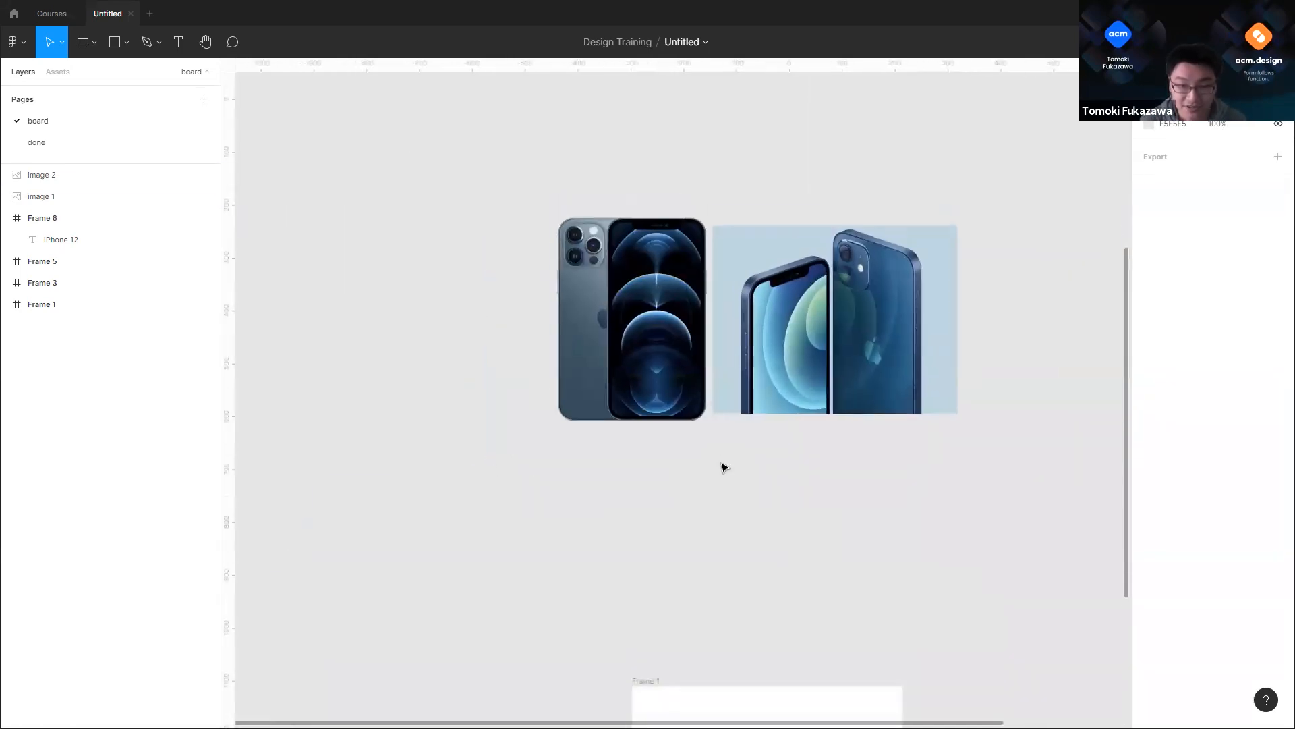
scroll(860, 472, "up", 3)
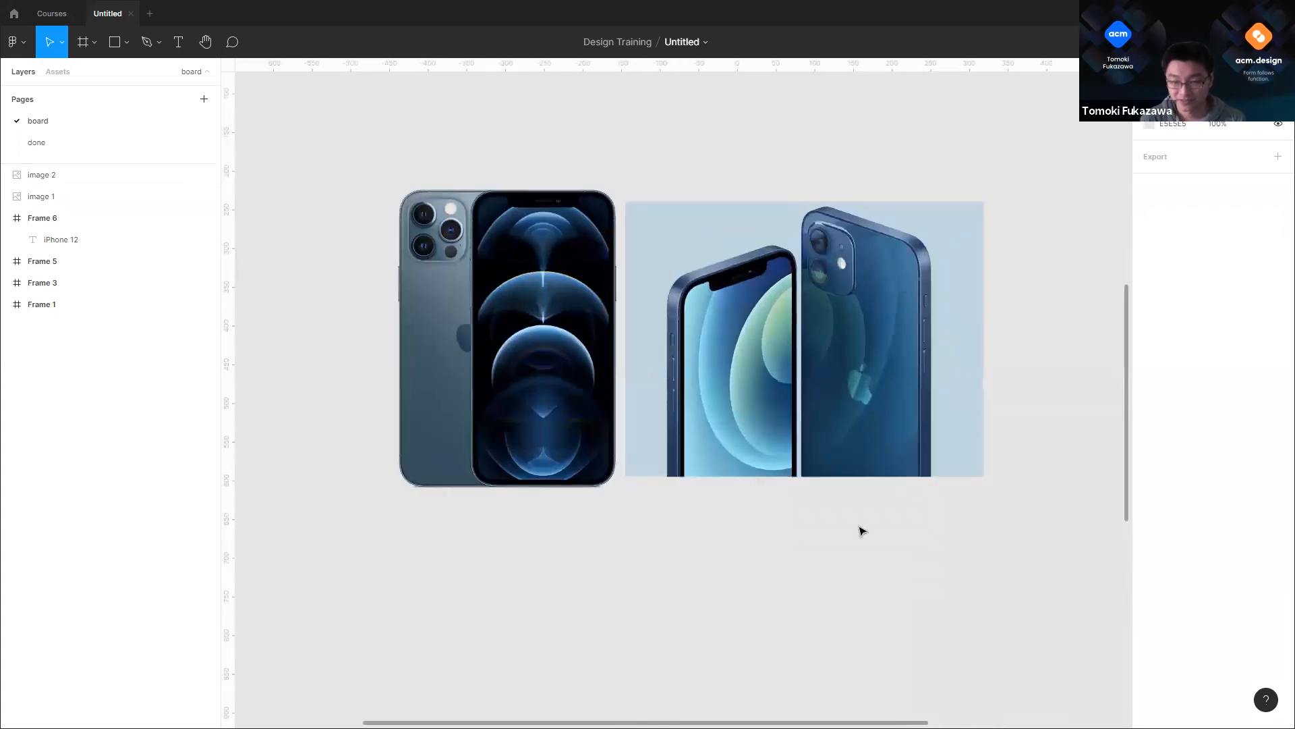
Step: Enlarge the light-blue iPhone reference image slightly and place it just beside the other reference image
left_click_drag(827, 392, 849, 367)
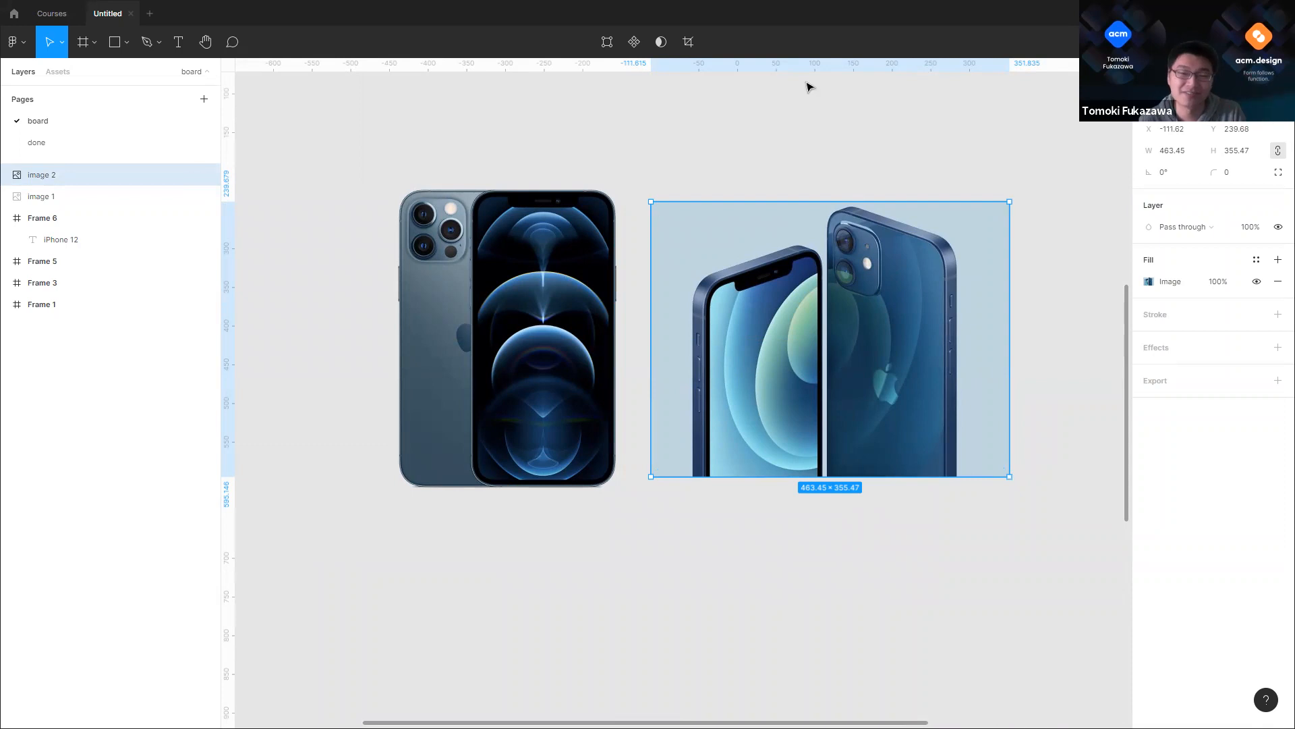
left_click(849, 128)
left_click(880, 328)
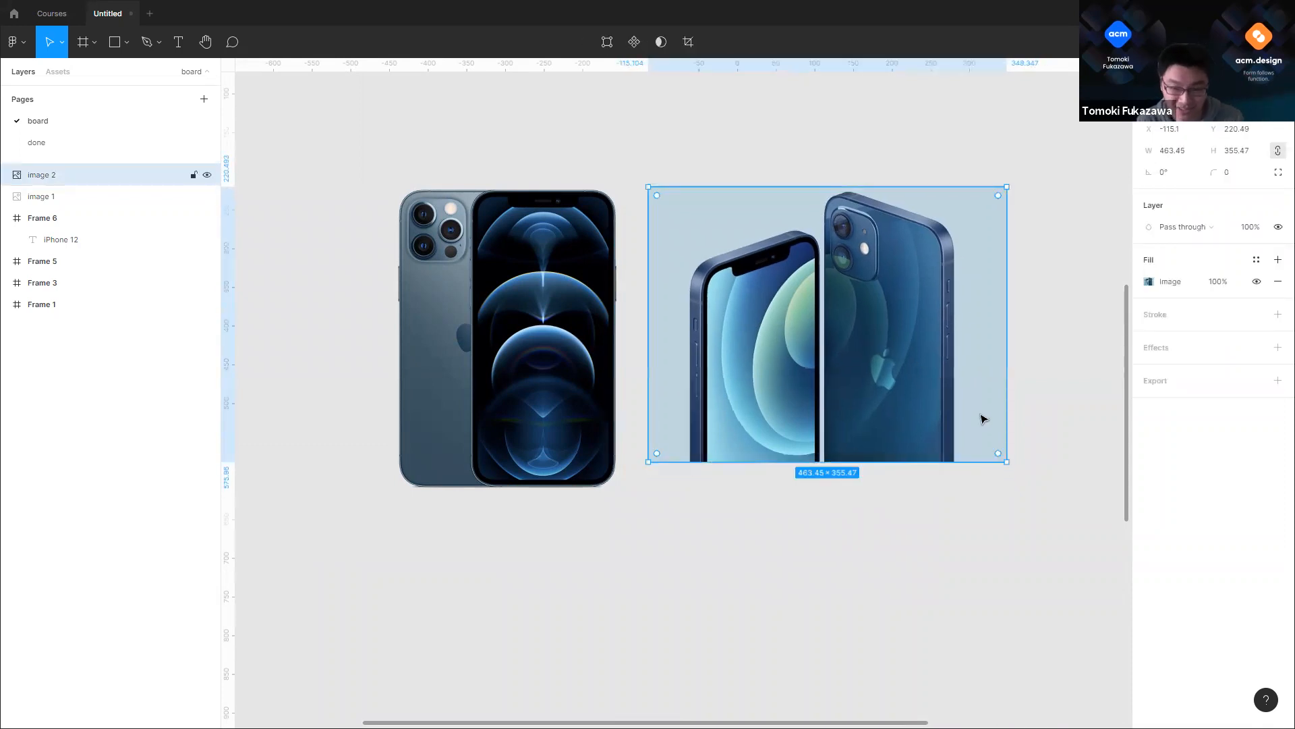
left_click_drag(1010, 476, 1021, 476)
left_click_drag(921, 414, 920, 423)
left_click(841, 610)
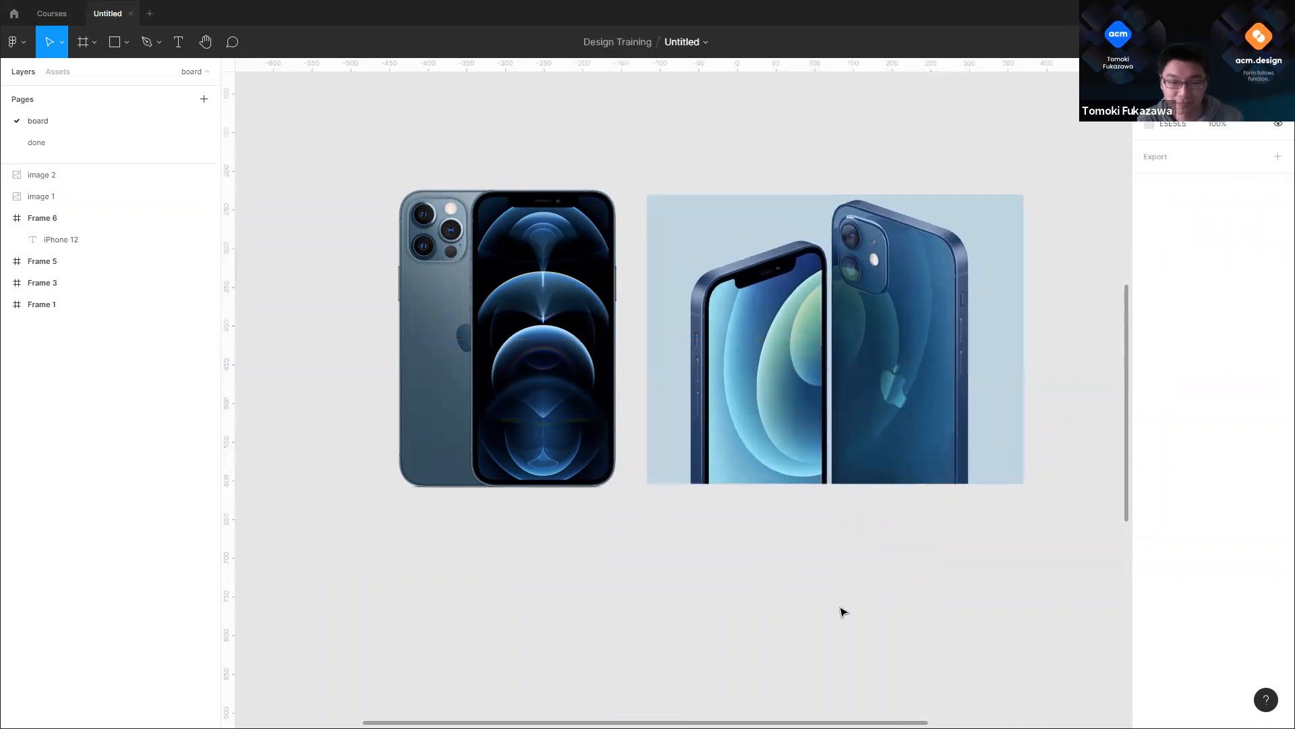
Step: Move both iPhone reference images together to the space beside the empty Frame 1
scroll(823, 327, "down", 4)
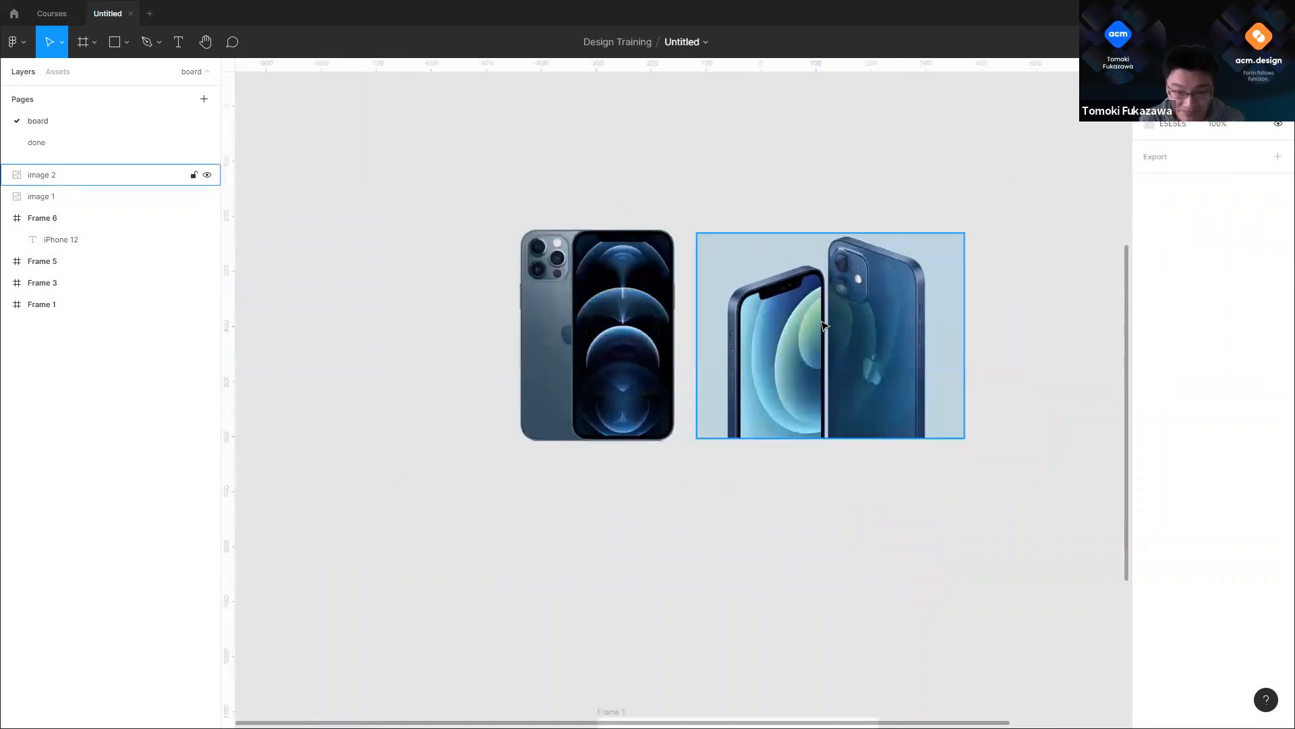
left_click_drag(732, 539, 685, 431)
left_click_drag(534, 393, 824, 151)
left_click_drag(602, 196, 956, 621)
left_click_drag(869, 446, 813, 259)
left_click_drag(832, 326, 983, 445)
left_click(776, 237)
Step: Draw a rectangle about 188 × 351 in the empty Frame 1 and set its corner radius to 15
scroll(730, 539, "up", 4)
left_click(126, 43)
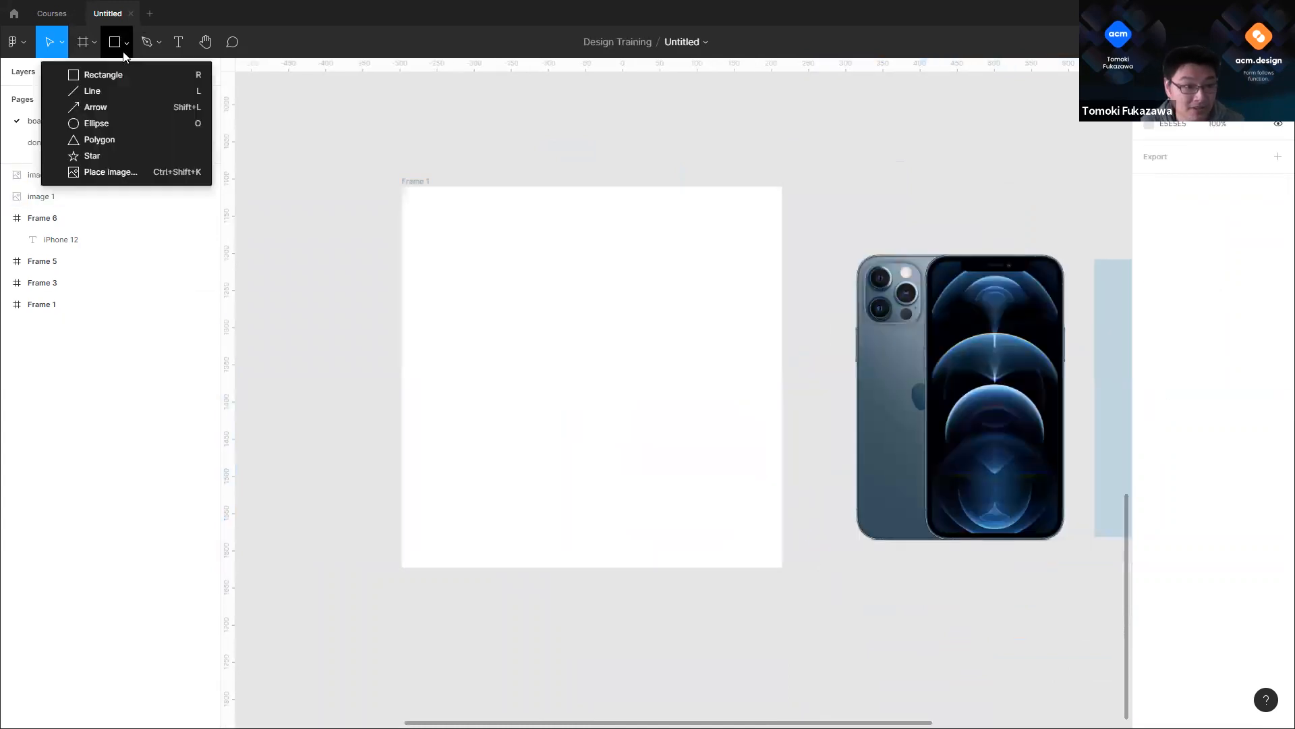
left_click(121, 78)
mouse_move(535, 279)
left_mouse_down()
mouse_move(650, 523)
mouse_move(676, 540)
left_mouse_up()
left_click_drag(633, 445, 653, 421)
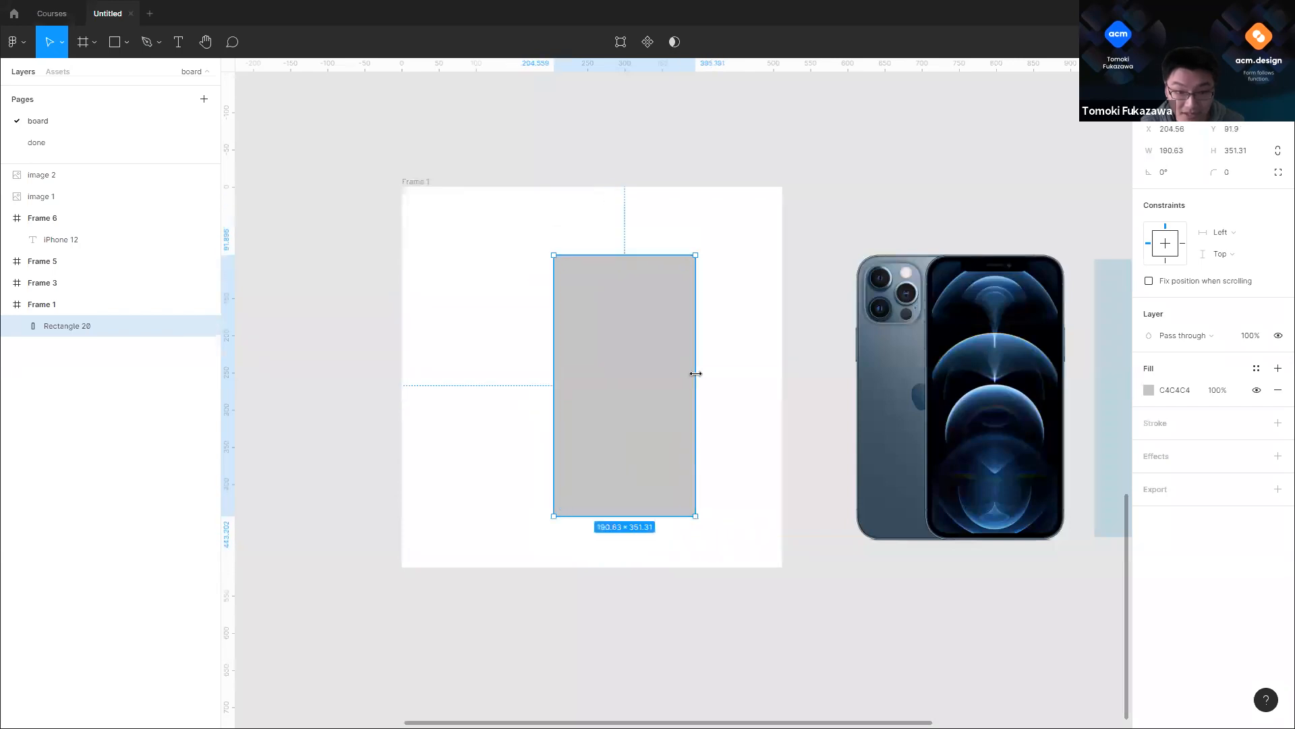
left_click_drag(1212, 169, 22, 175)
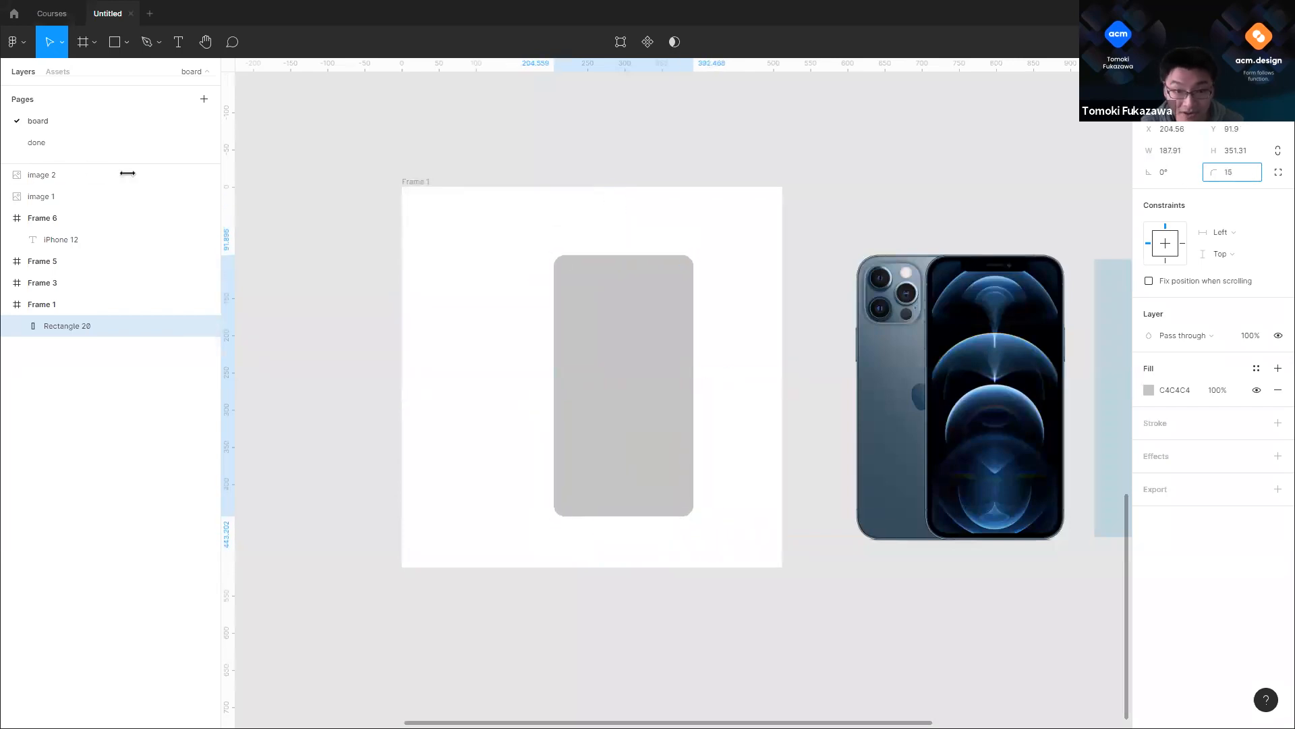
left_click_drag(127, 173, 128, 173)
Step: Duplicate the rounded rectangle about 17 to the left, send the copy behind the original, and fill it with darker grey 8B8B8B
scroll(593, 425, "up", 4, "ctrl")
left_click_drag(688, 365, 661, 364, "alt")
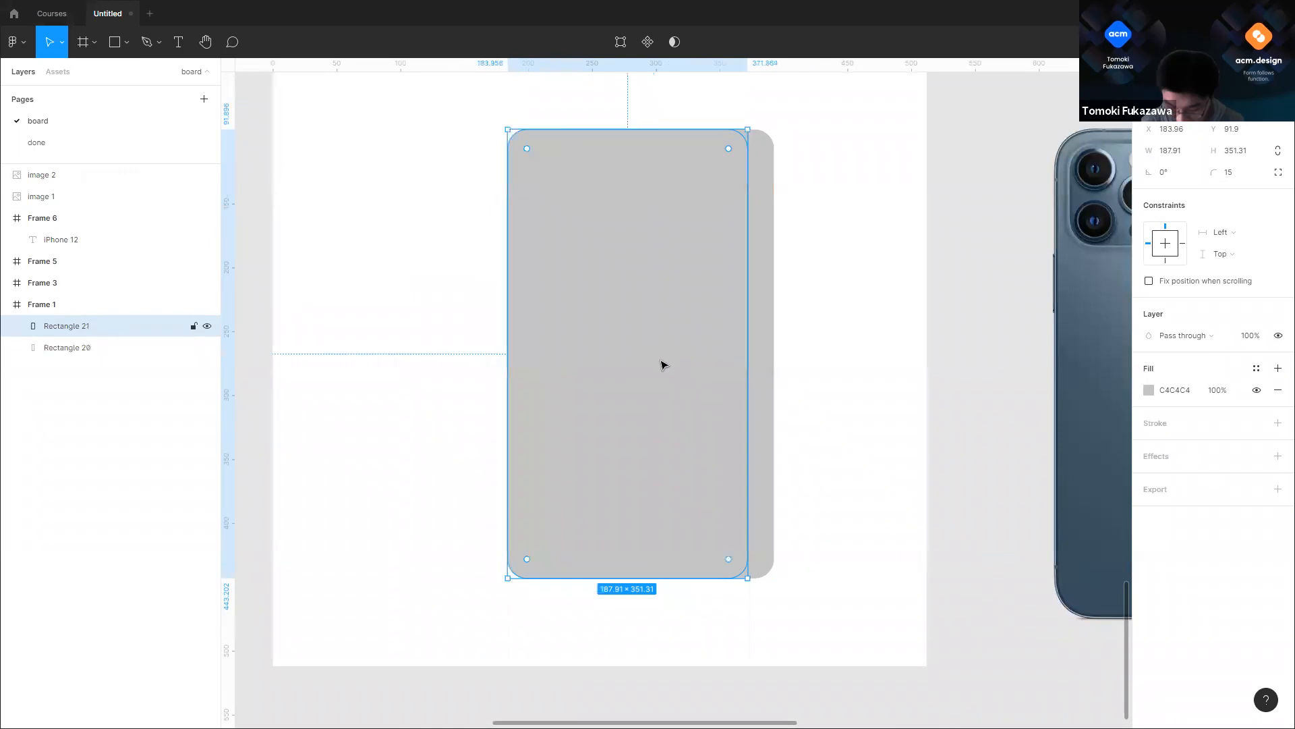
key("ctrl+bracketleft")
left_click_drag(529, 234, 534, 234)
left_click(1149, 391)
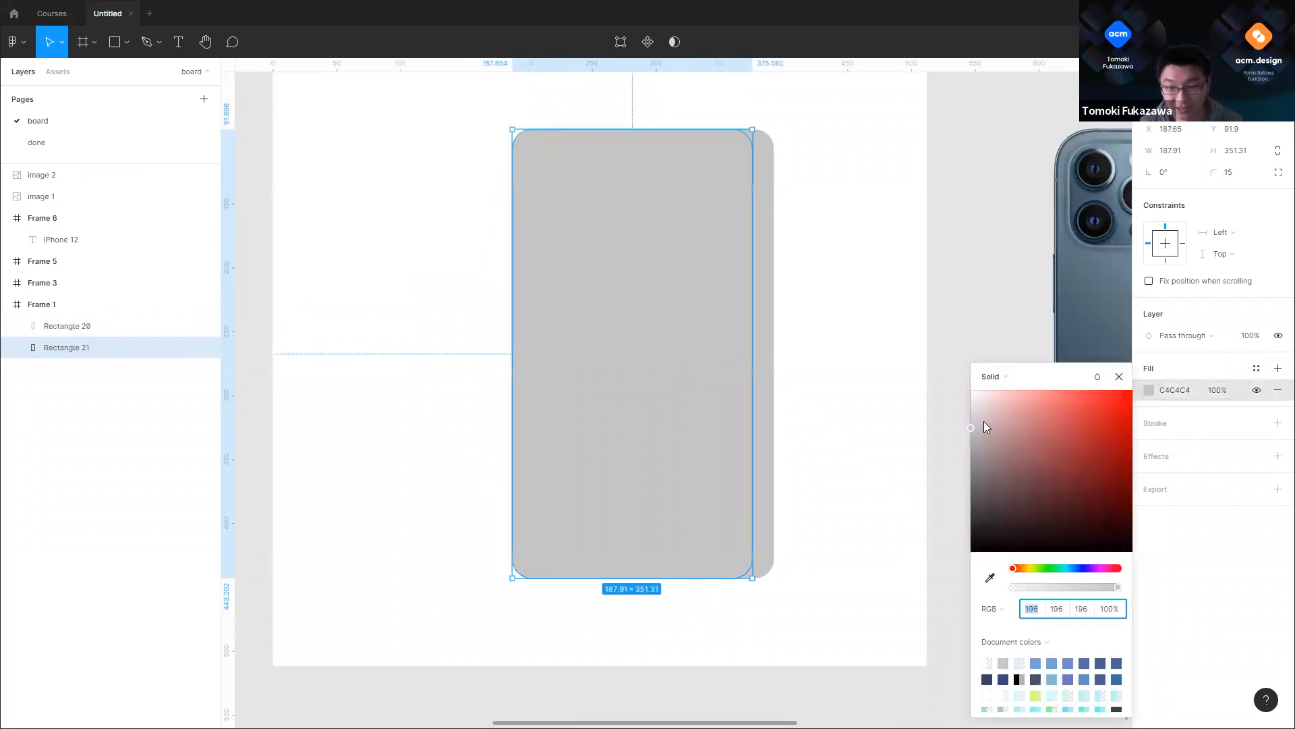
left_click_drag(984, 427, 944, 464)
left_click(883, 398)
Step: Narrow the light-grey front rectangle to about 178 wide
scroll(853, 402, "down", 4)
left_click_drag(887, 384, 822, 395)
left_click(700, 384)
left_click_drag(713, 376, 704, 380)
left_click(843, 341)
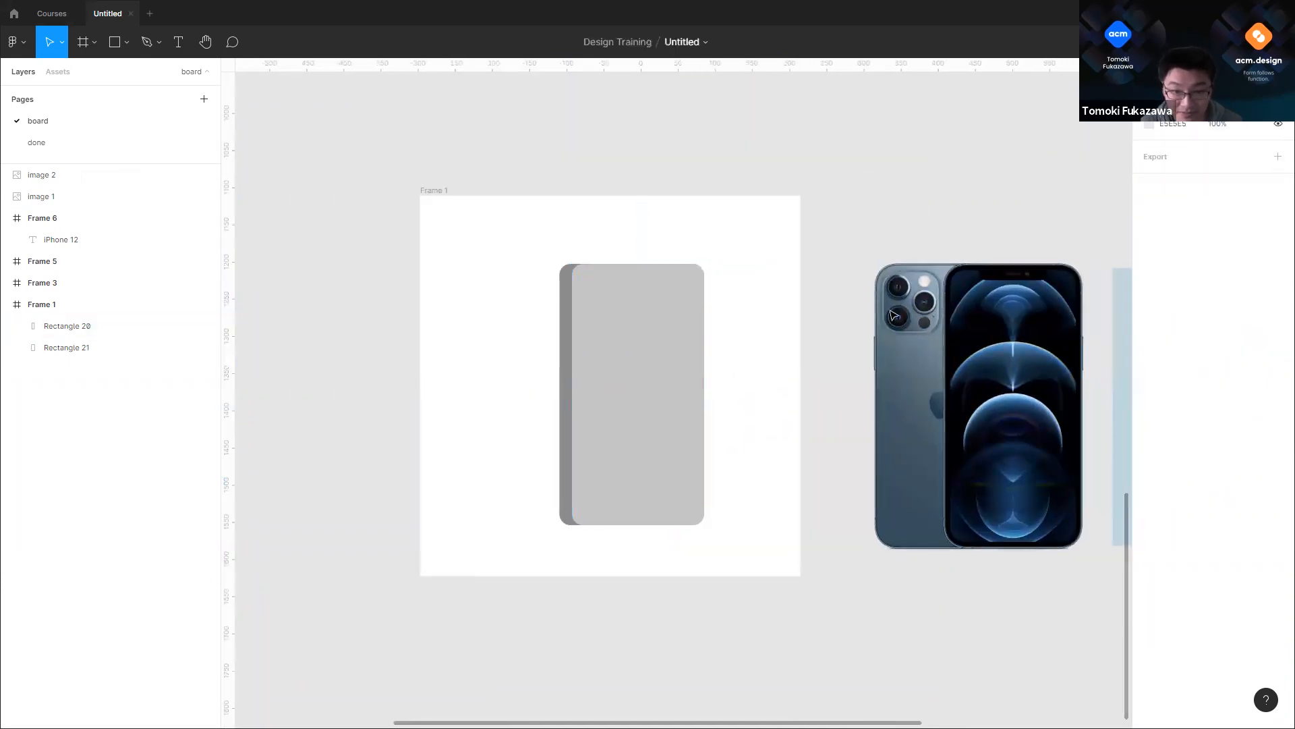
Step: Increase the corner radius of both phone-body rectangles to 26 to match the reference iPhone
scroll(894, 315, "right", 2)
scroll(472, 364, "up", 3)
scroll(587, 405, "up", 2)
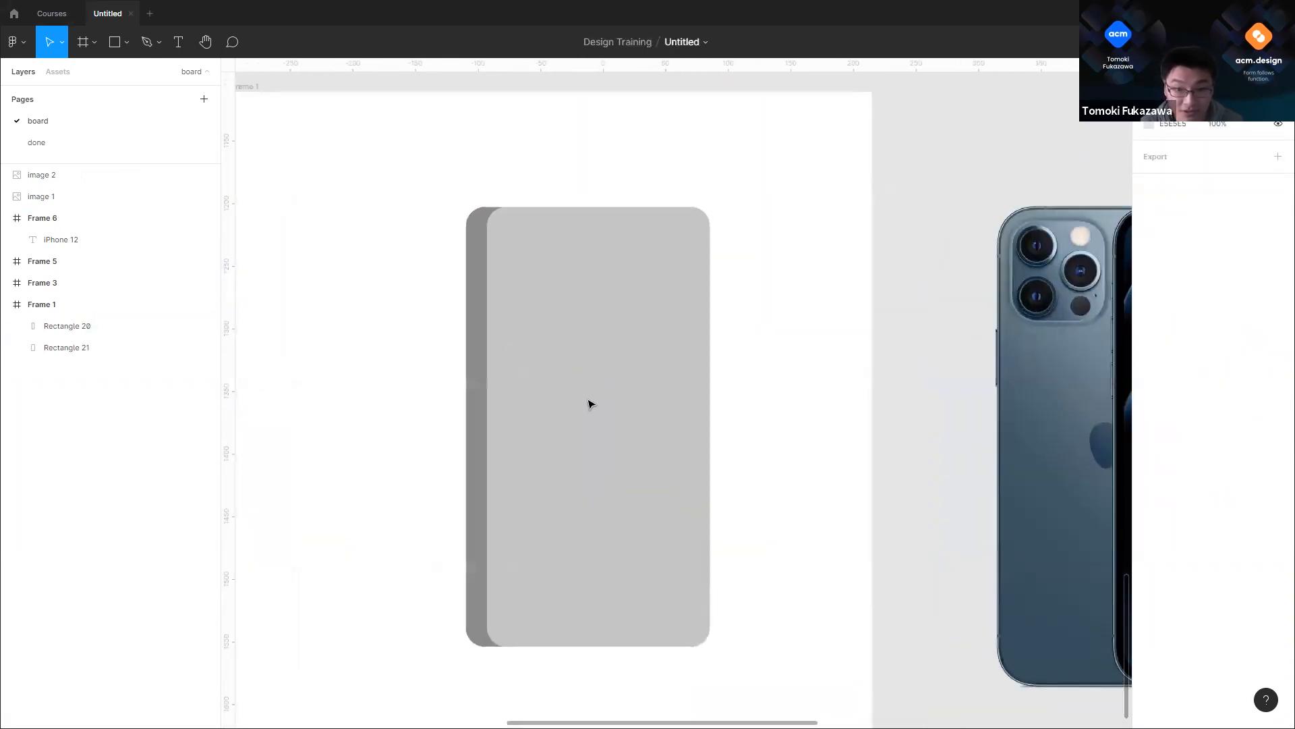
scroll(588, 403, "down", 3)
scroll(760, 301, "right", 2)
scroll(760, 300, "up", 4)
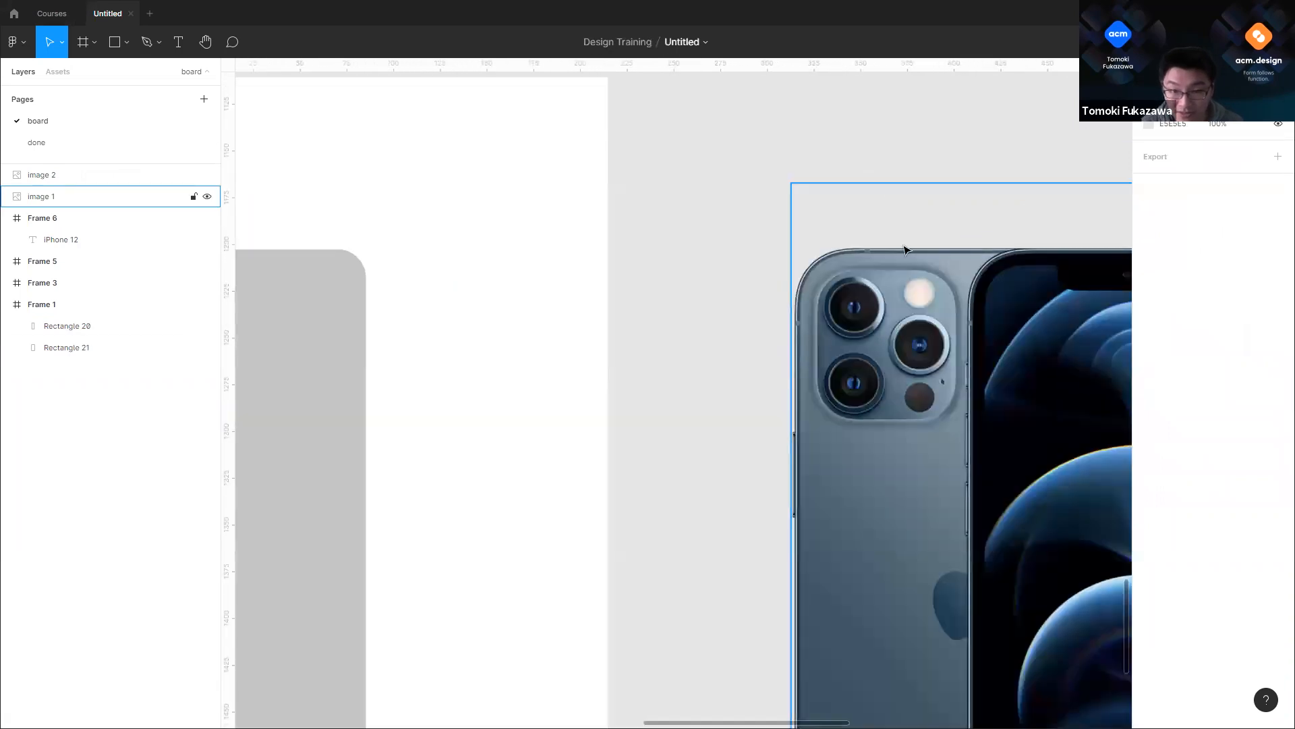
scroll(904, 250, "down", 3)
left_click_drag(317, 275, 622, 465)
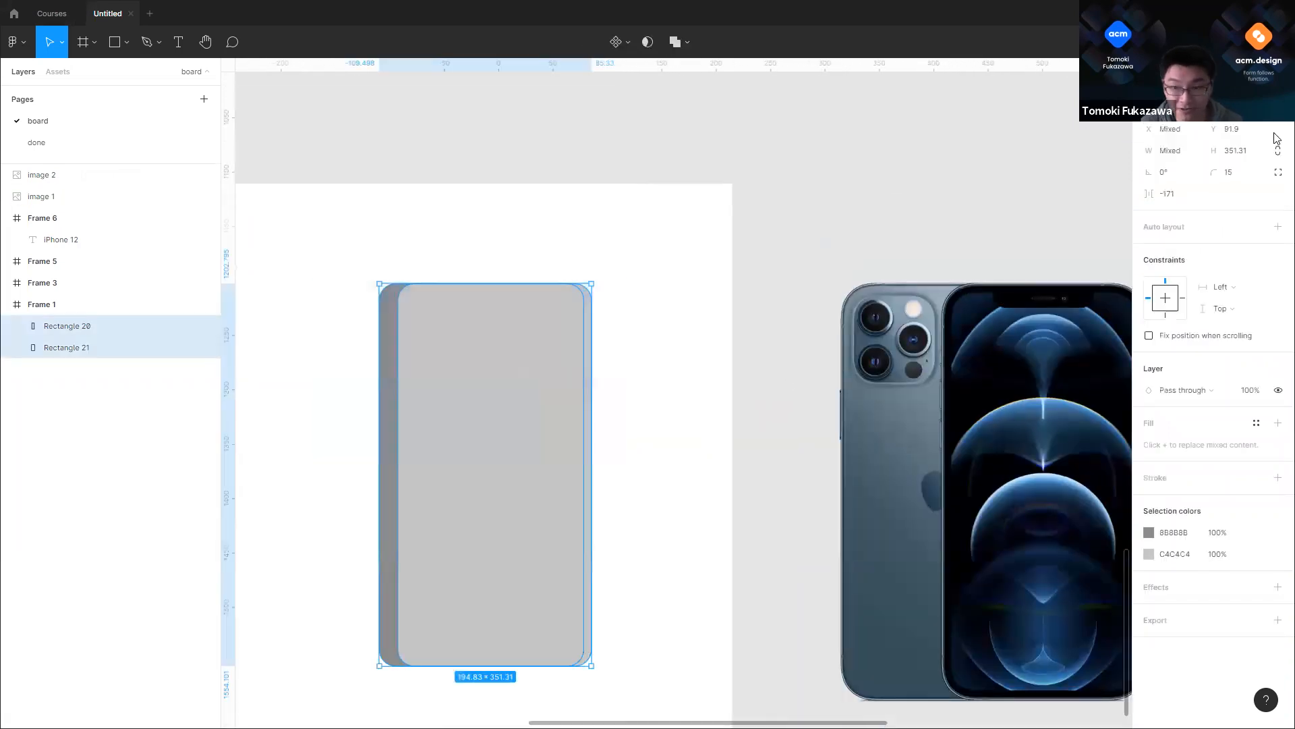
left_click_drag(1210, 174, 61, 223)
left_click(751, 344)
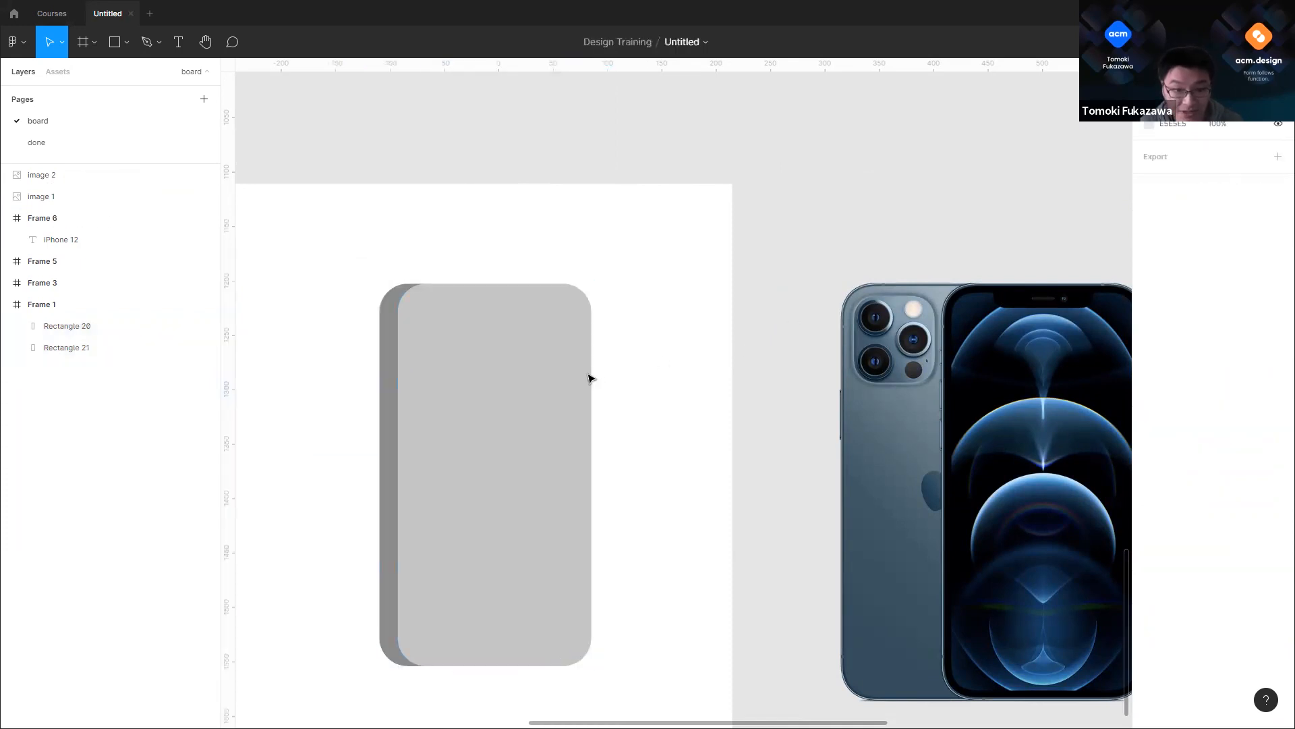
Step: Duplicate the front rectangle in place, shrink the copy slightly about its centre, and fill it with grey 8E8E8E
scroll(590, 379, "left", 1)
left_click(540, 415)
scroll(485, 414, "up", 3)
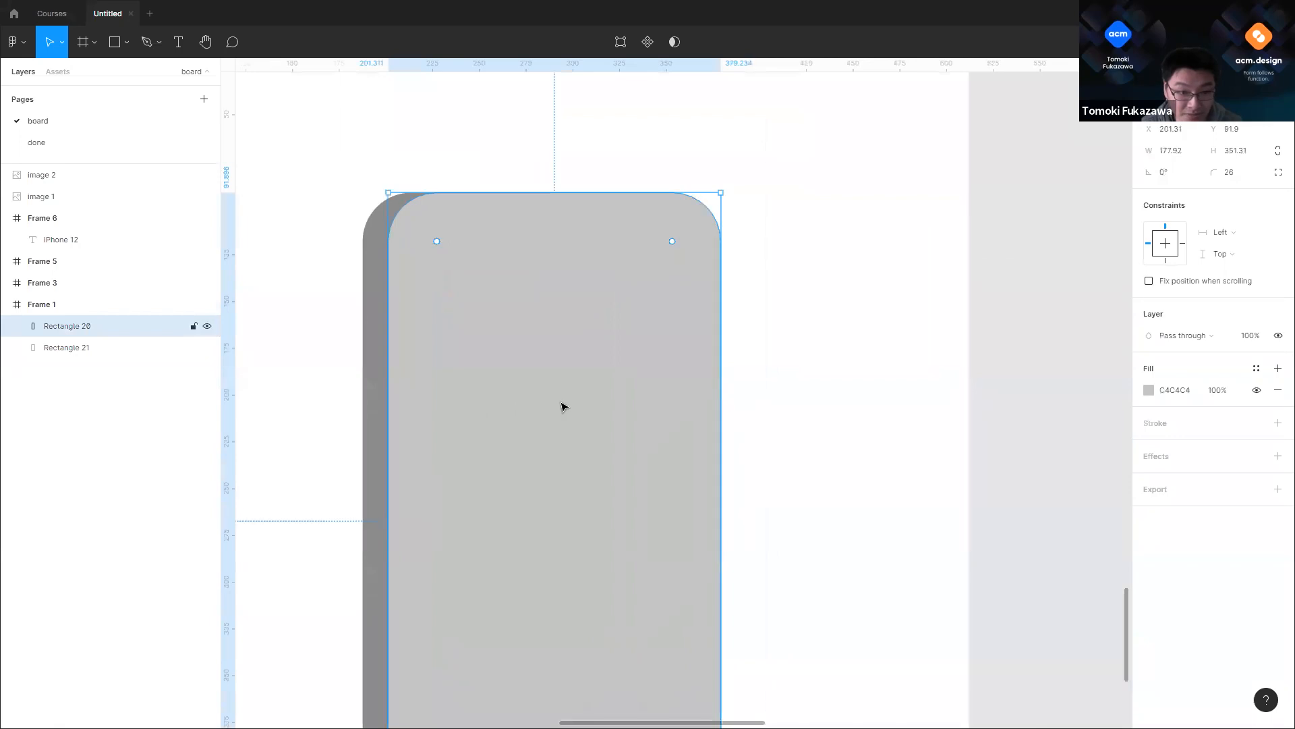
key("ctrl+c")
key("ctrl+v")
left_click_drag(721, 192, 713, 199)
left_click(1149, 389)
left_click_drag(1086, 418, 939, 461)
left_click(770, 313)
Step: Adjust the grey inner rectangle to about 173 × 346, leaving a thin, even light rim around it
scroll(414, 204, "up", 3)
left_click(475, 280)
mouse_move(478, 199)
left_mouse_down()
mouse_move(477, 188)
mouse_move(500, 192)
left_mouse_up()
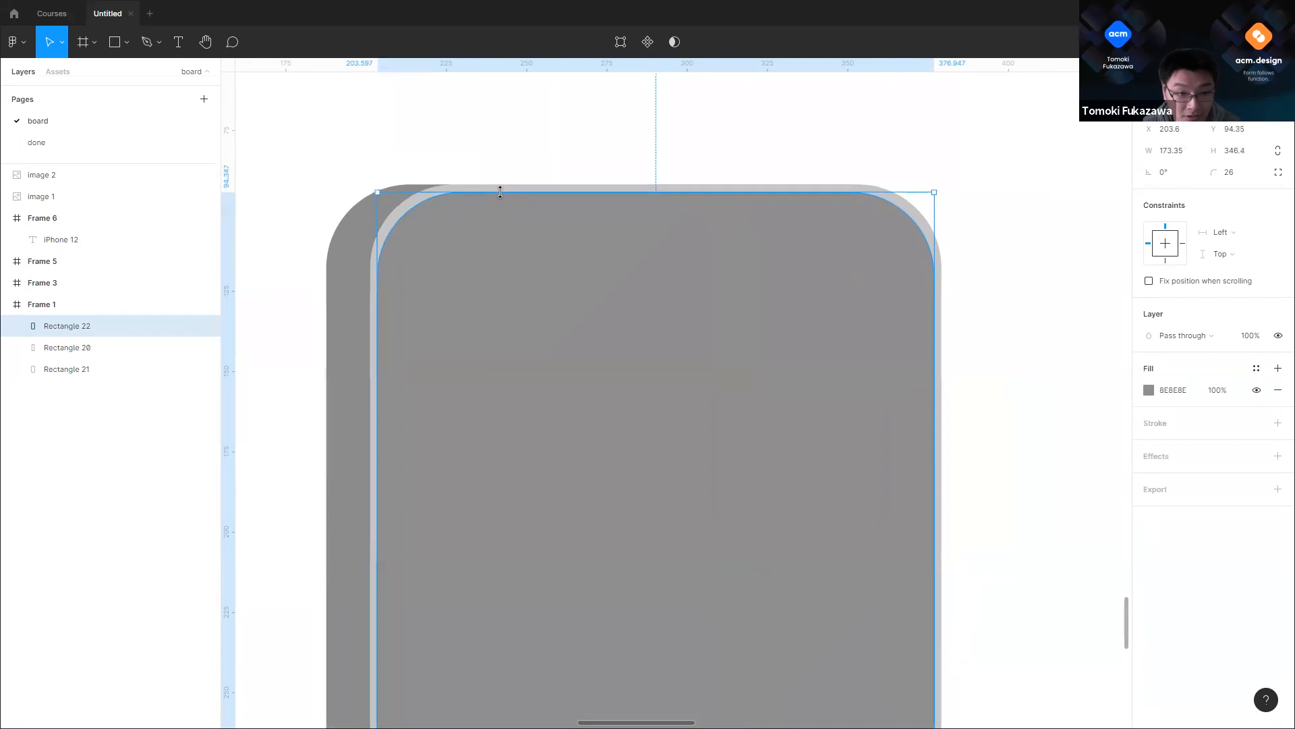
Step: Examine the rim, black bezel and rounded corners of the phones in the reference images
scroll(496, 237, "down", 3)
left_click_drag(810, 327, 662, 318)
left_click(810, 225)
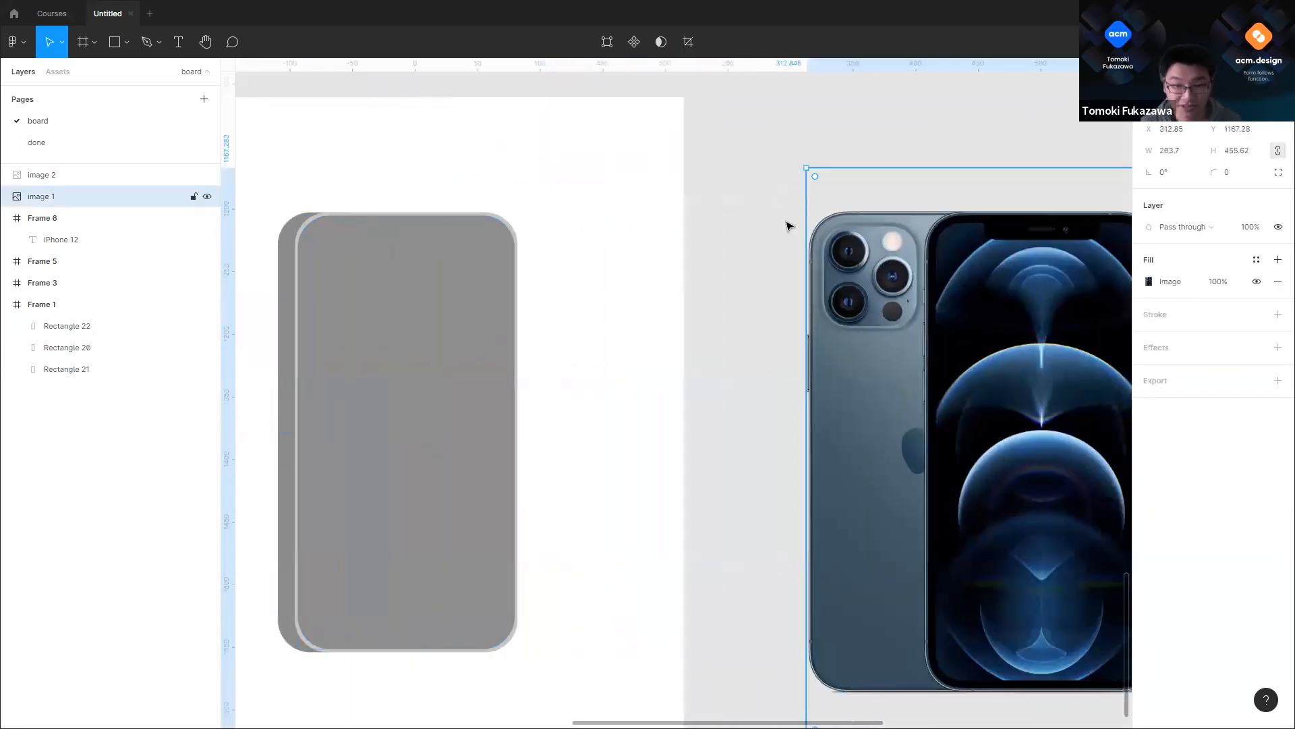
left_click(779, 236)
left_click_drag(767, 310, 693, 295)
scroll(742, 305, "down", 3)
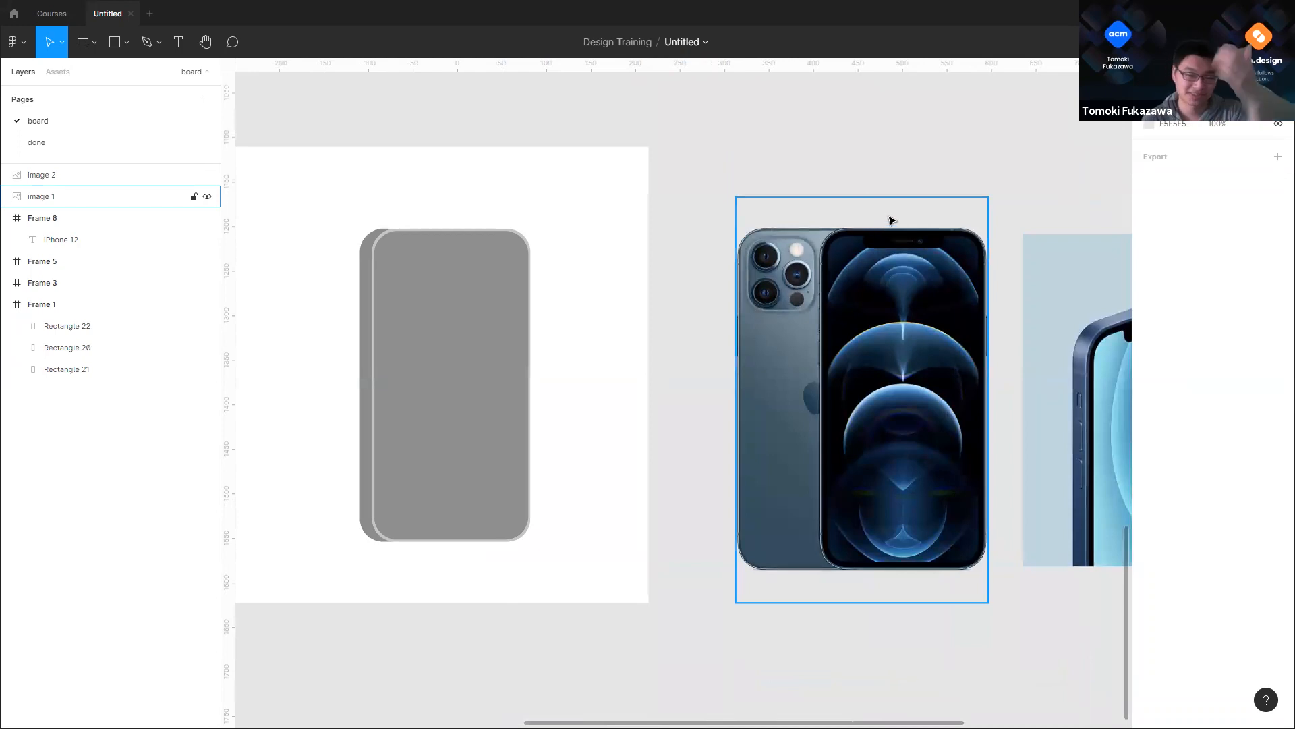
scroll(890, 217, "right", 5)
scroll(943, 320, "up", 10)
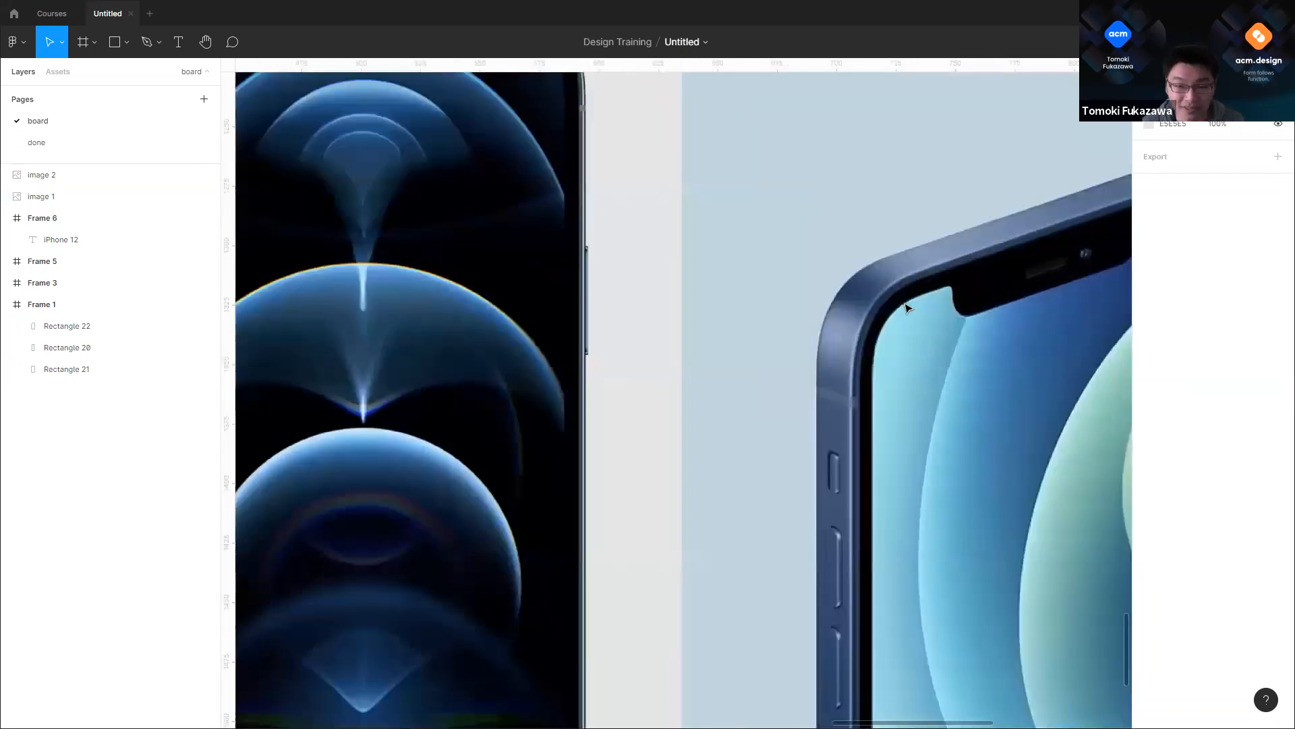
scroll(790, 288, "down", 3)
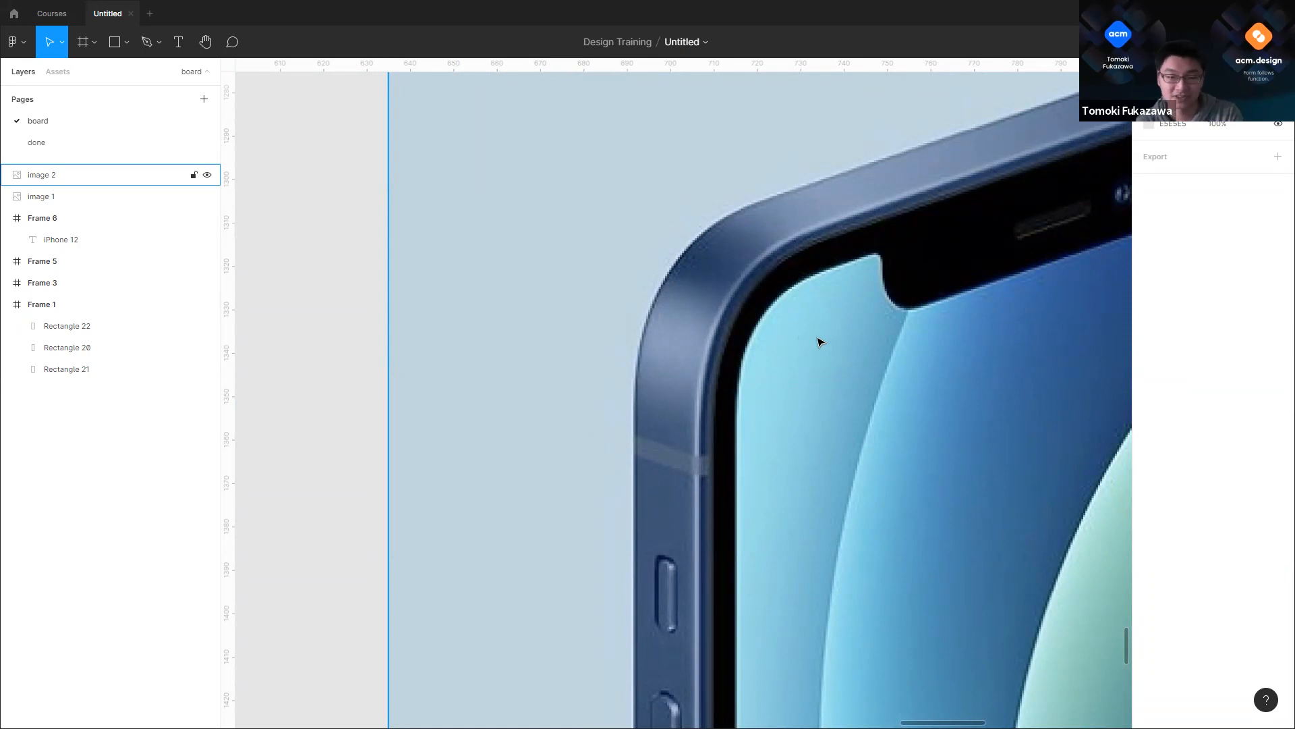
scroll(977, 349, "down", 10)
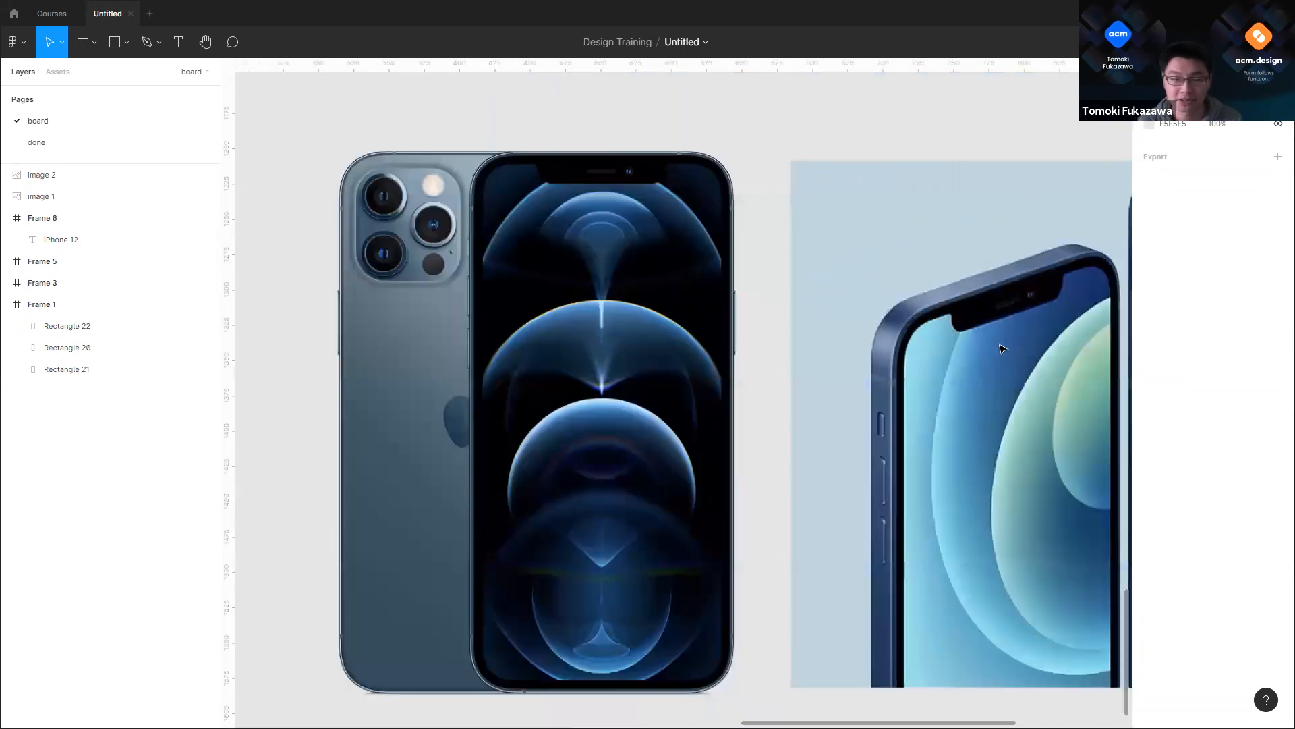
Step: Set the corner radius of the grey inner rectangle to 24
scroll(560, 263, "up", 8)
scroll(491, 298, "up", 3)
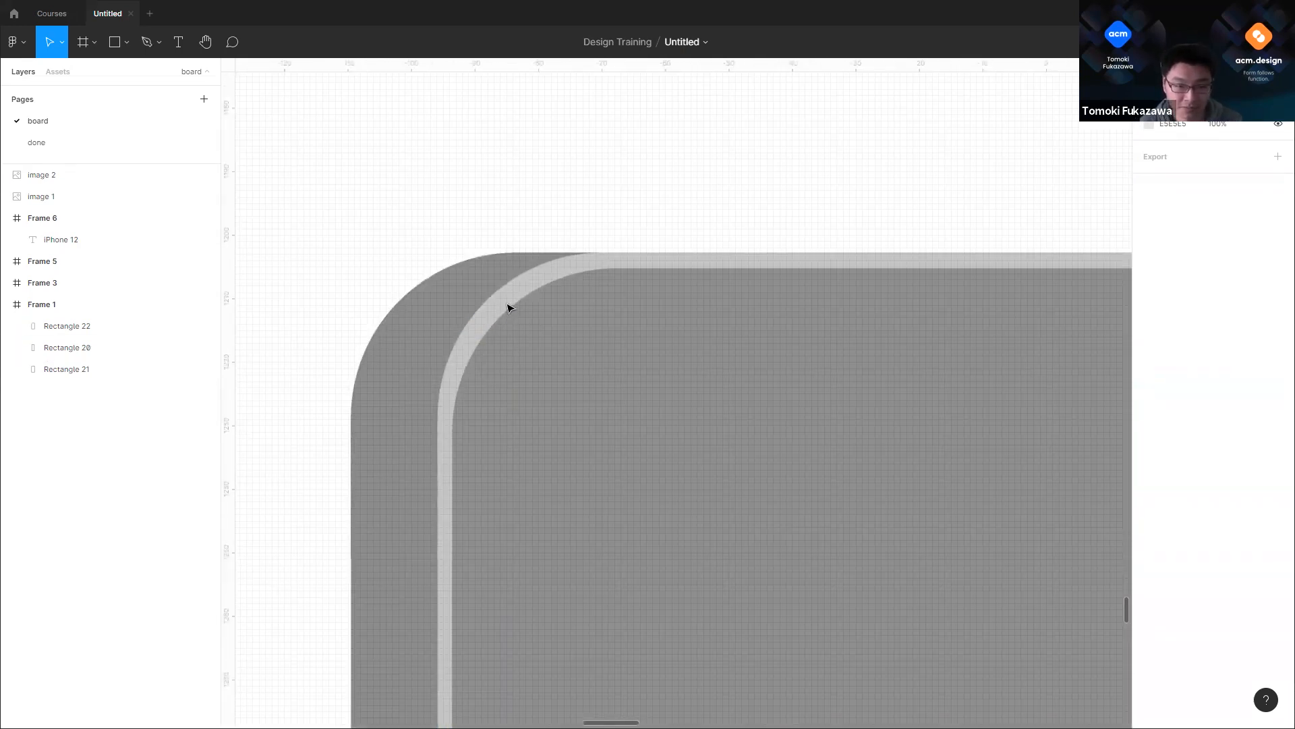
left_click(508, 308)
scroll(524, 281, "down", 3)
left_click_drag(1212, 174, 1188, 177)
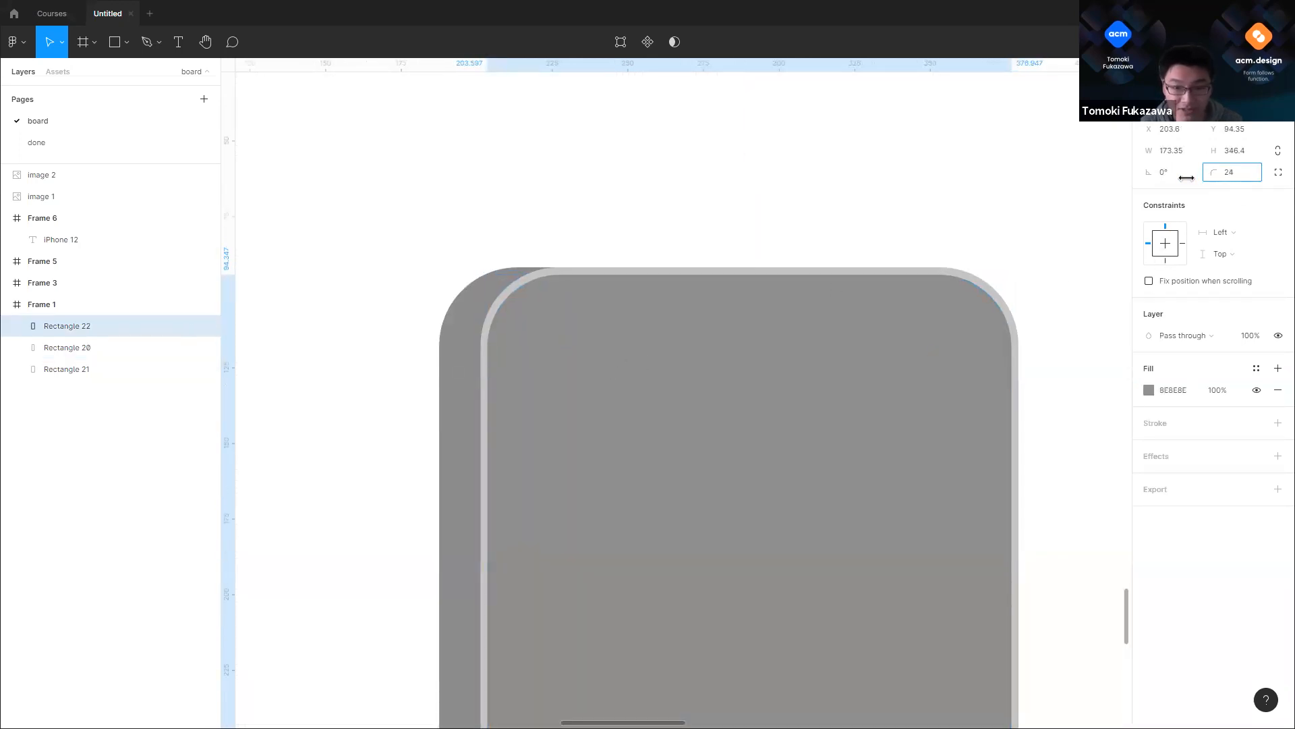
Step: Add a copy of the inner rectangle as the screen, scale it down to about 161 × 321, and fill it with dark grey 656565
scroll(581, 301, "down", 5)
scroll(743, 358, "down", 5)
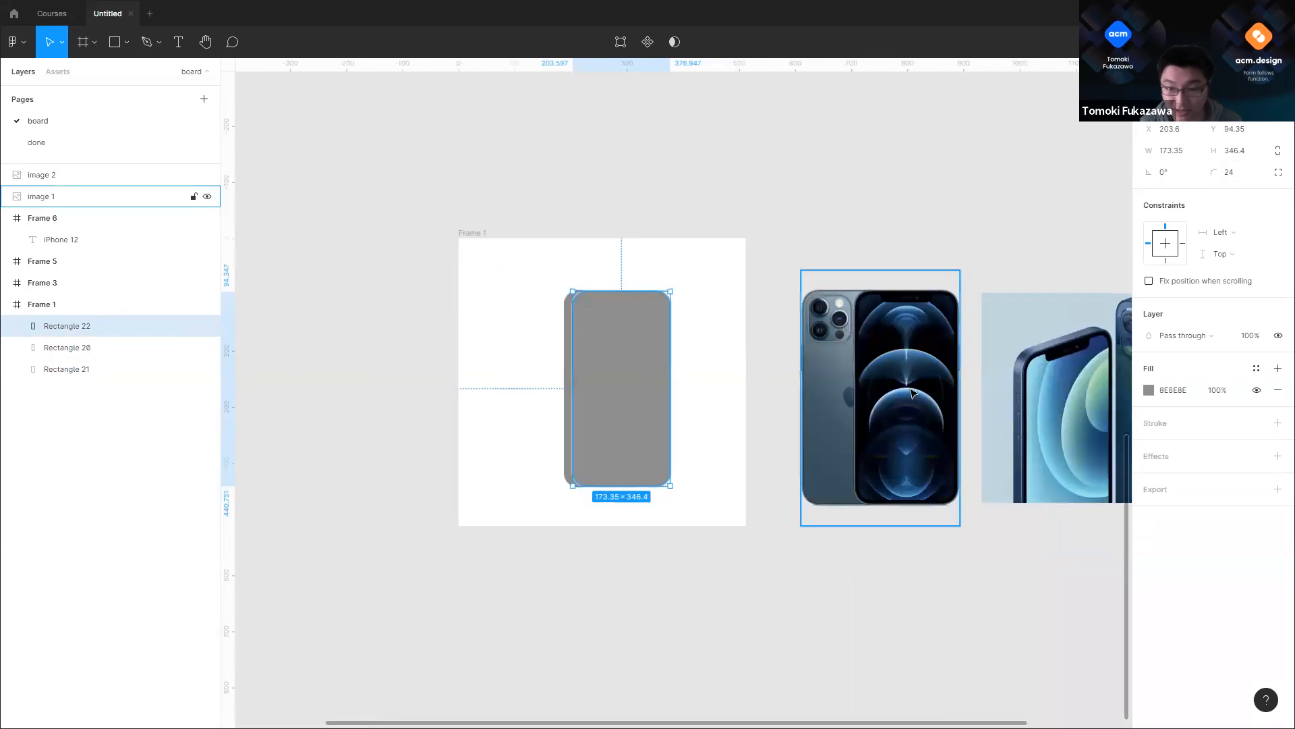
scroll(619, 335, "up", 4)
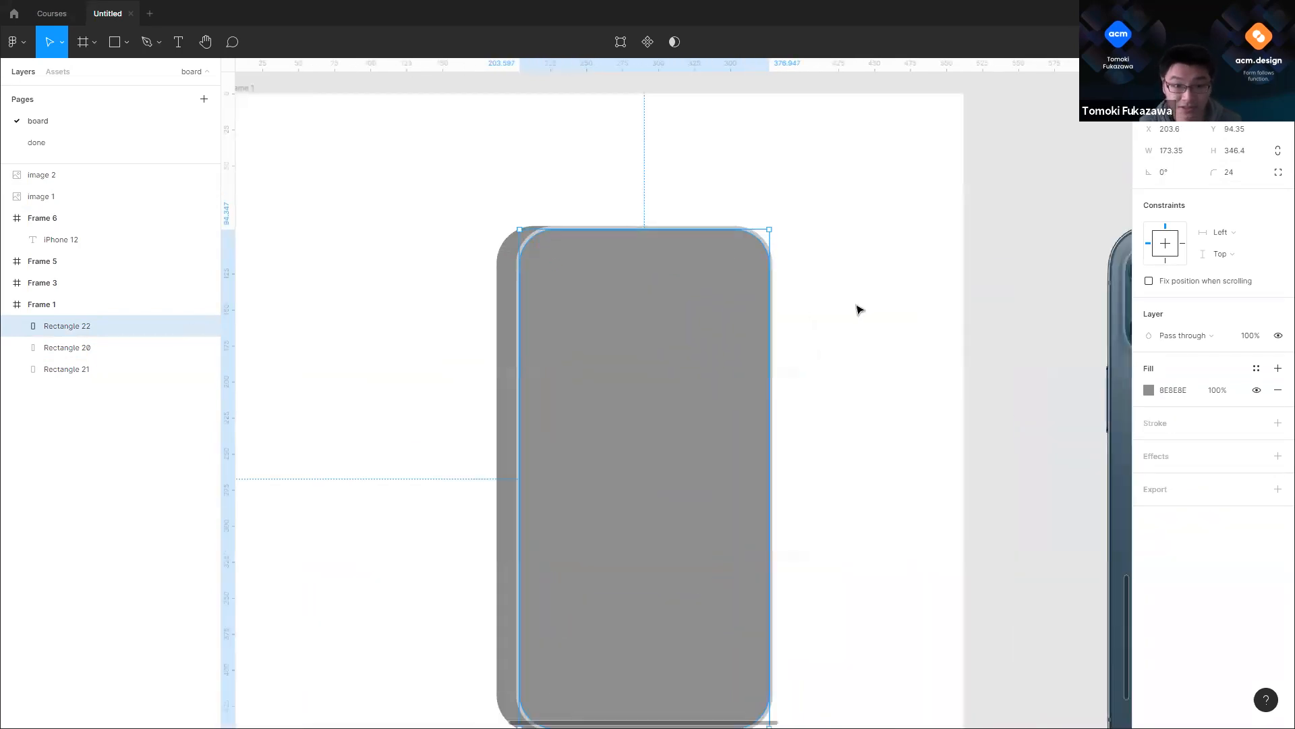
key("ctrl+v")
left_click_drag(770, 232, 760, 248)
left_click(1148, 389)
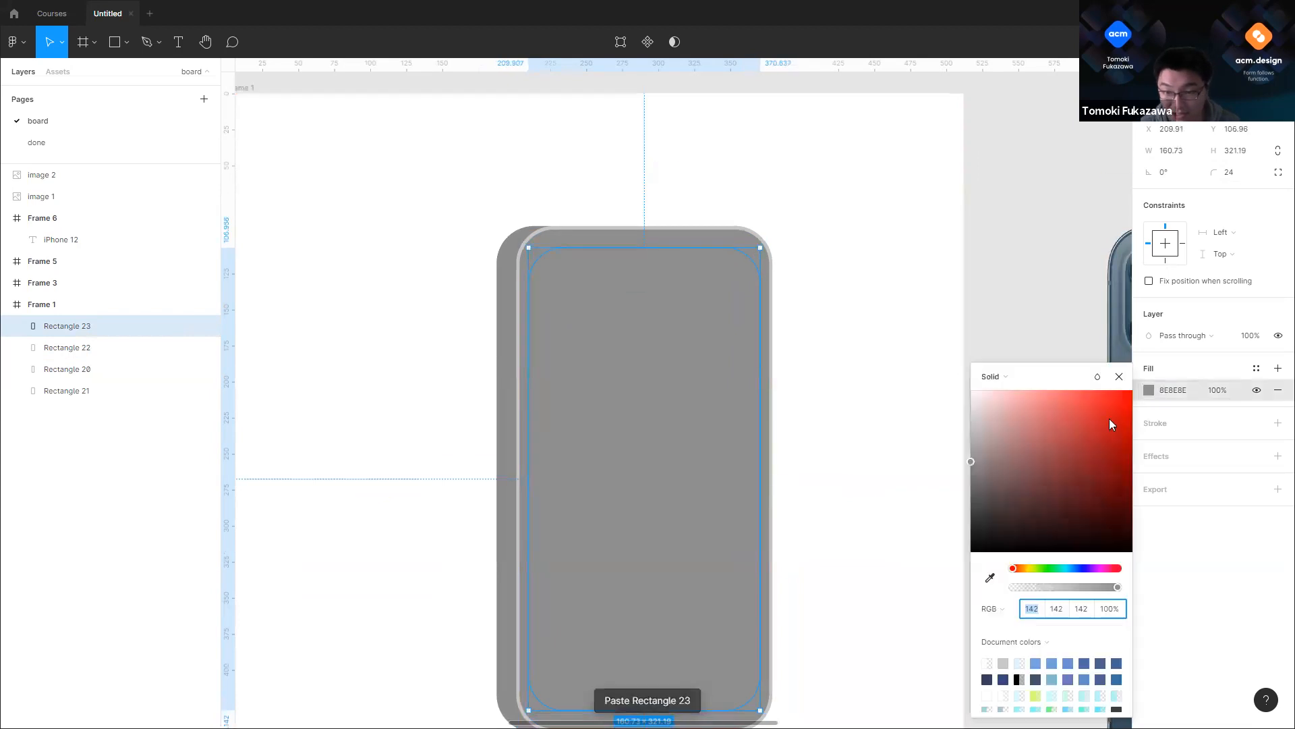
left_click(969, 486)
left_click(960, 493)
Step: Stretch the dark screen rectangle vertically to about 336 high and set its corner radius to 19
scroll(598, 243, "up", 4)
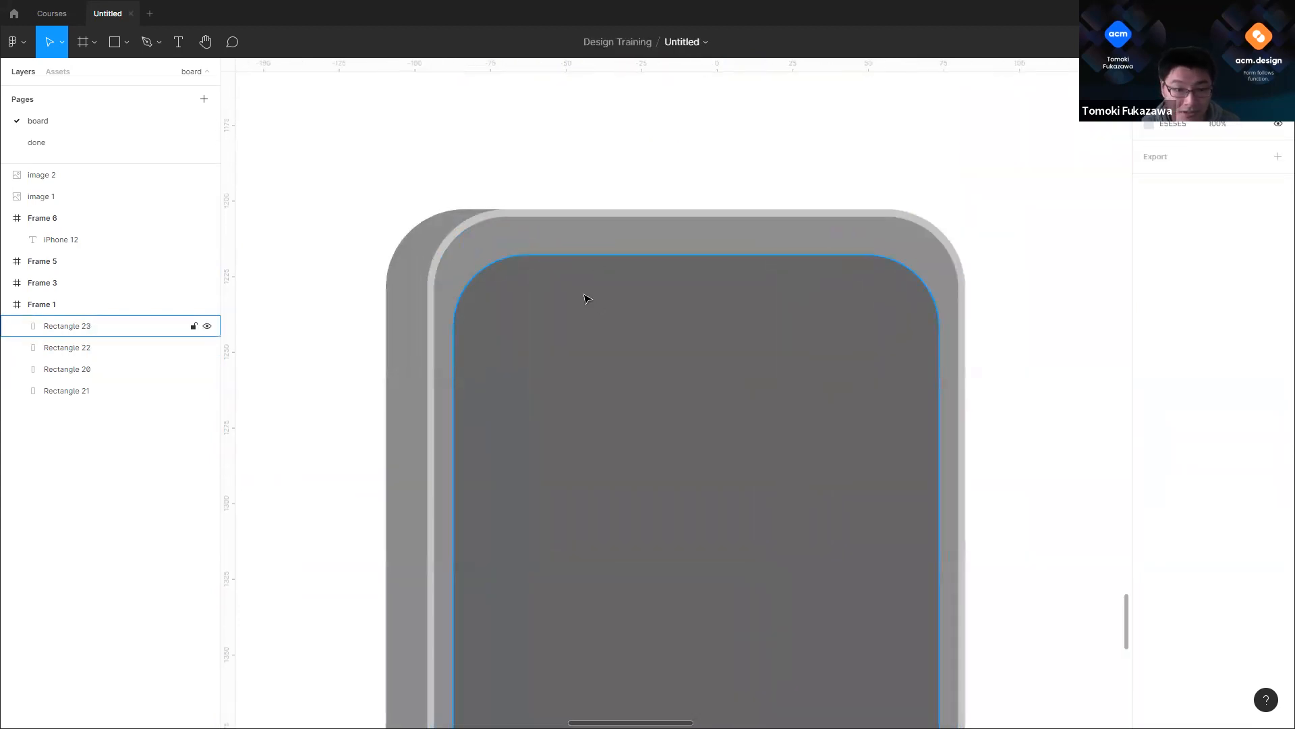
left_click(587, 296)
scroll(555, 254, "up", 4)
left_click_drag(551, 224, 555, 193)
left_click_drag(1210, 178, 1138, 177)
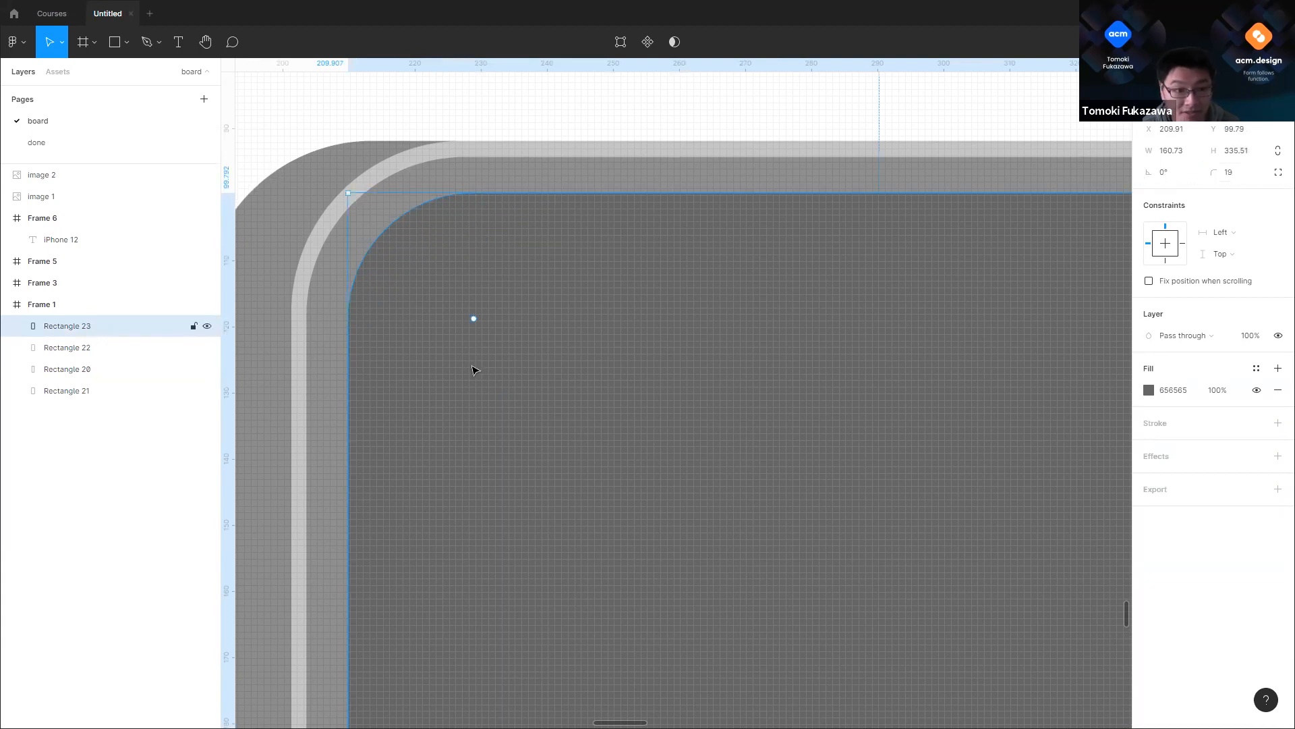
scroll(740, 281, "down", 6)
left_click(745, 295)
Step: Draw a notch rectangle about 68 × 16 across the middle of the screen's upper edge
left_click_drag(798, 459, 700, 403)
scroll(503, 246, "up", 2)
scroll(500, 240, "up", 5)
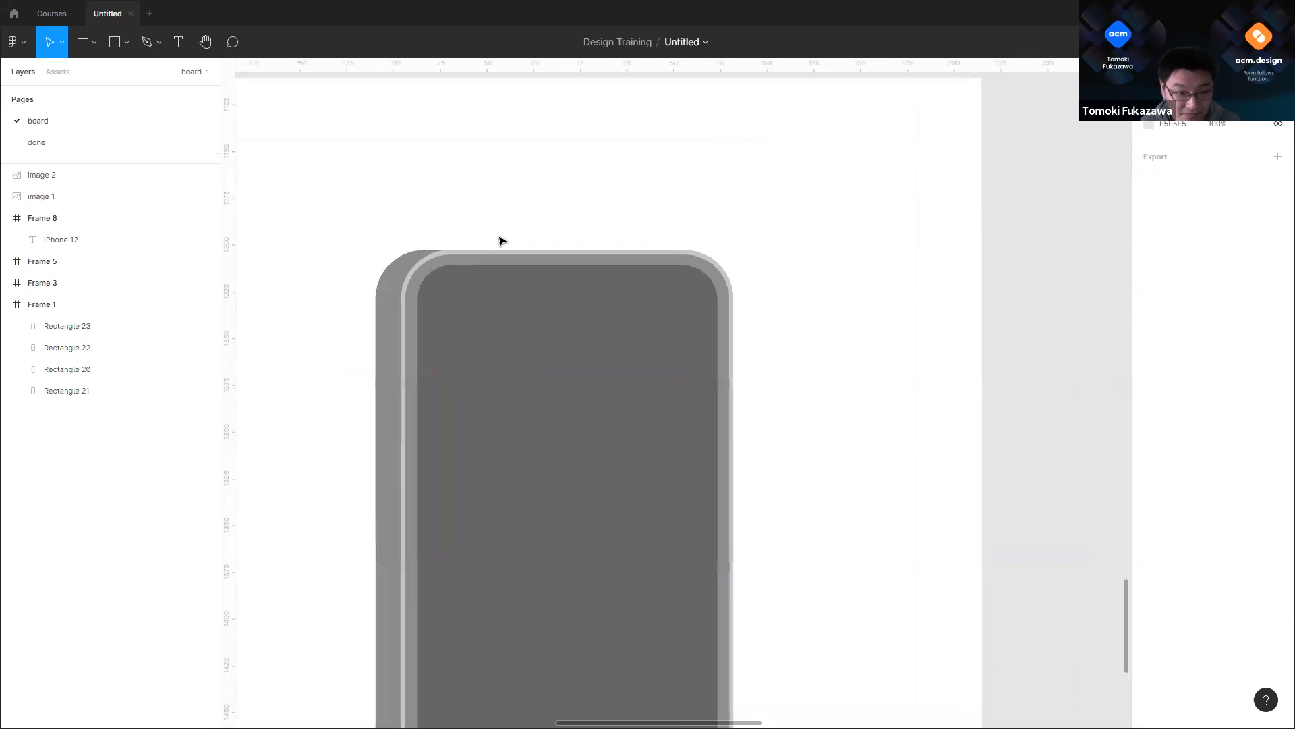
left_click(127, 43)
left_click(125, 71)
left_click_drag(522, 291, 804, 357)
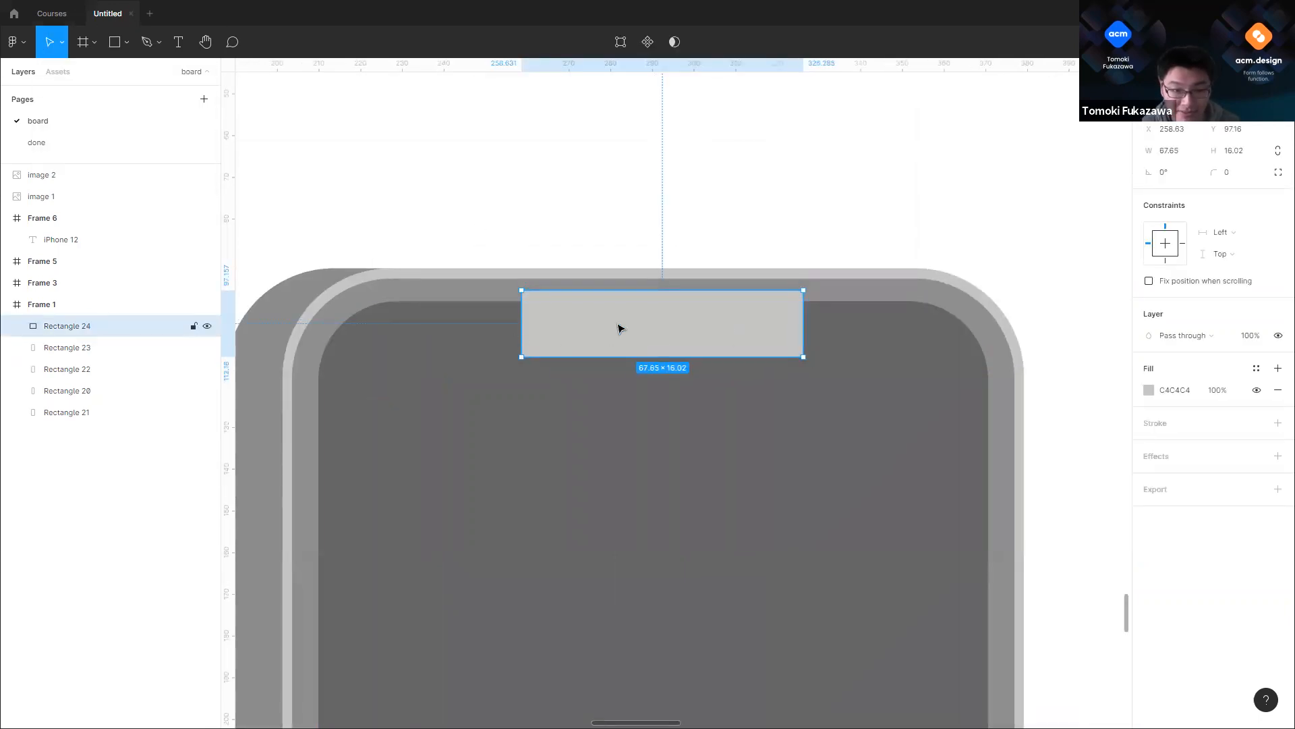
Step: Round the notch rectangle's two lower corners to a radius of 7
double_click(619, 328)
left_click(522, 357)
left_click(803, 357, "shift")
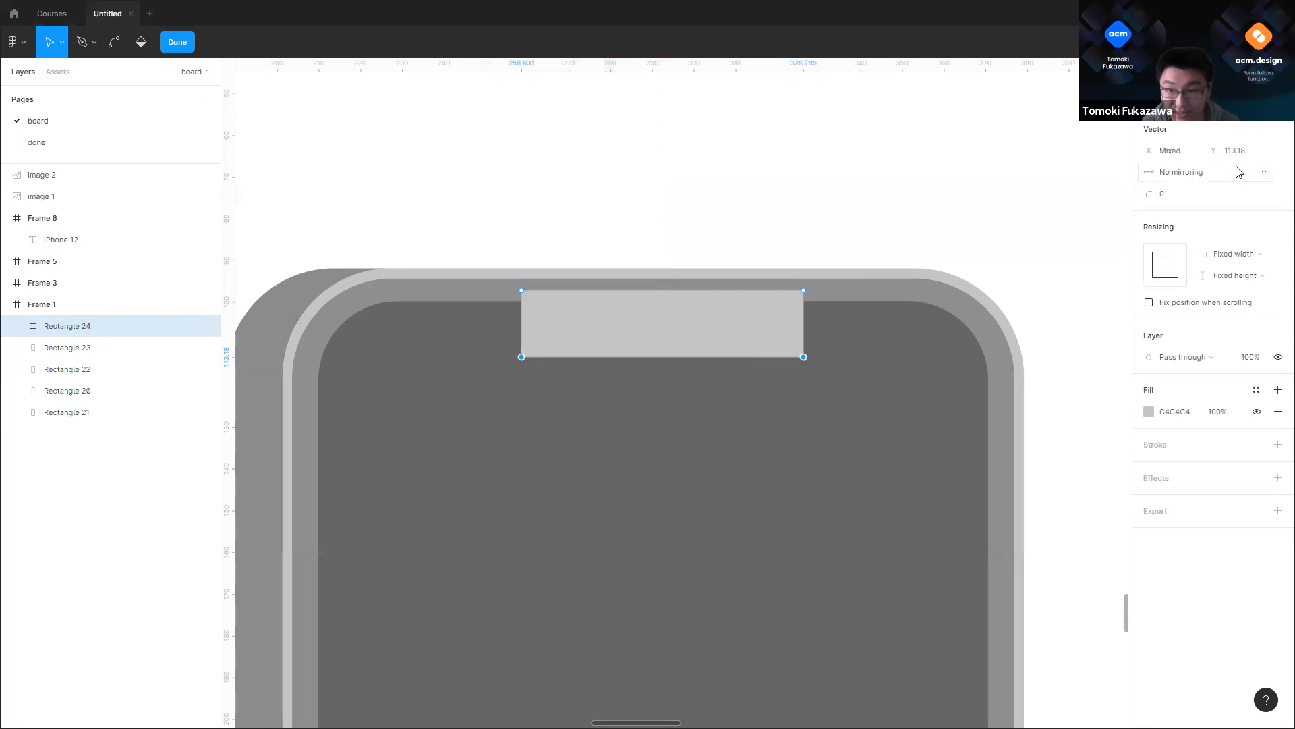
left_click_drag(1139, 201, 326, 174)
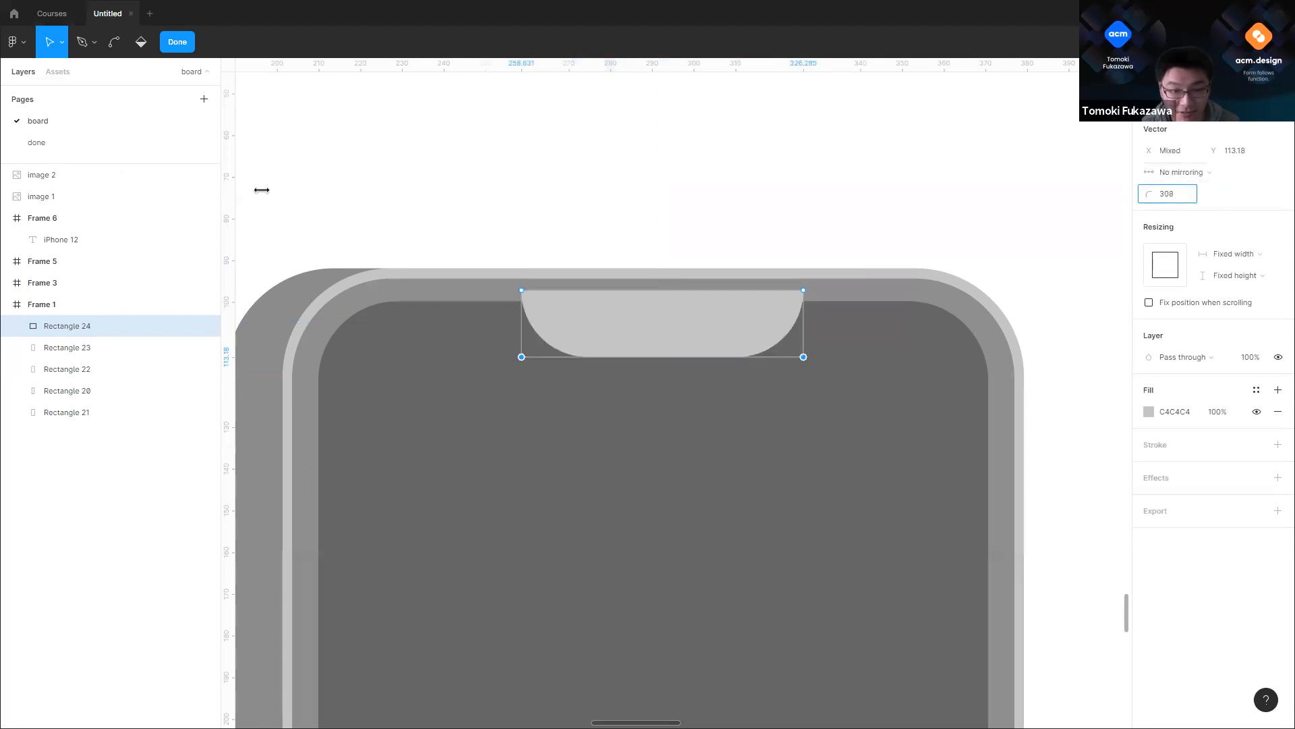
left_click_drag(1216, 191, 1150, 196)
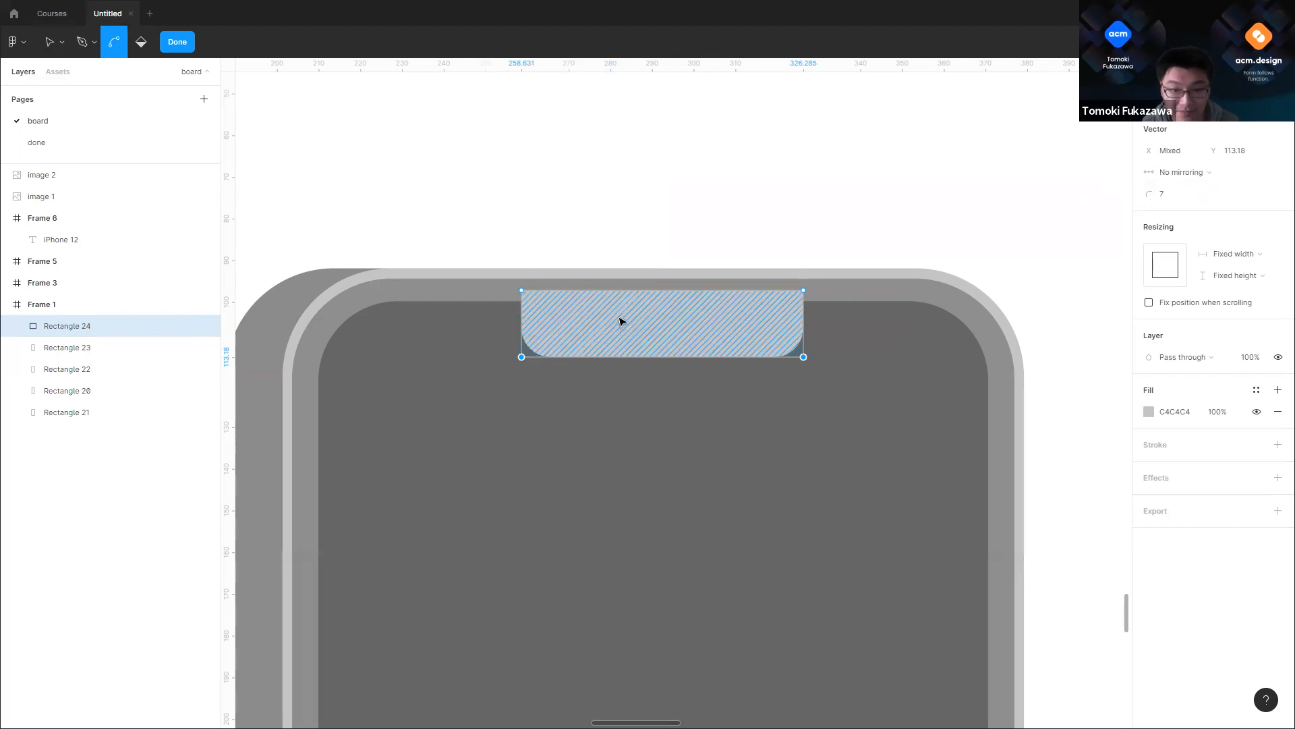
Step: Add three anchor points to the notch's upper edge: one at the centre and one midway along each half
scroll(621, 322, "down", 8)
scroll(837, 346, "up", 10)
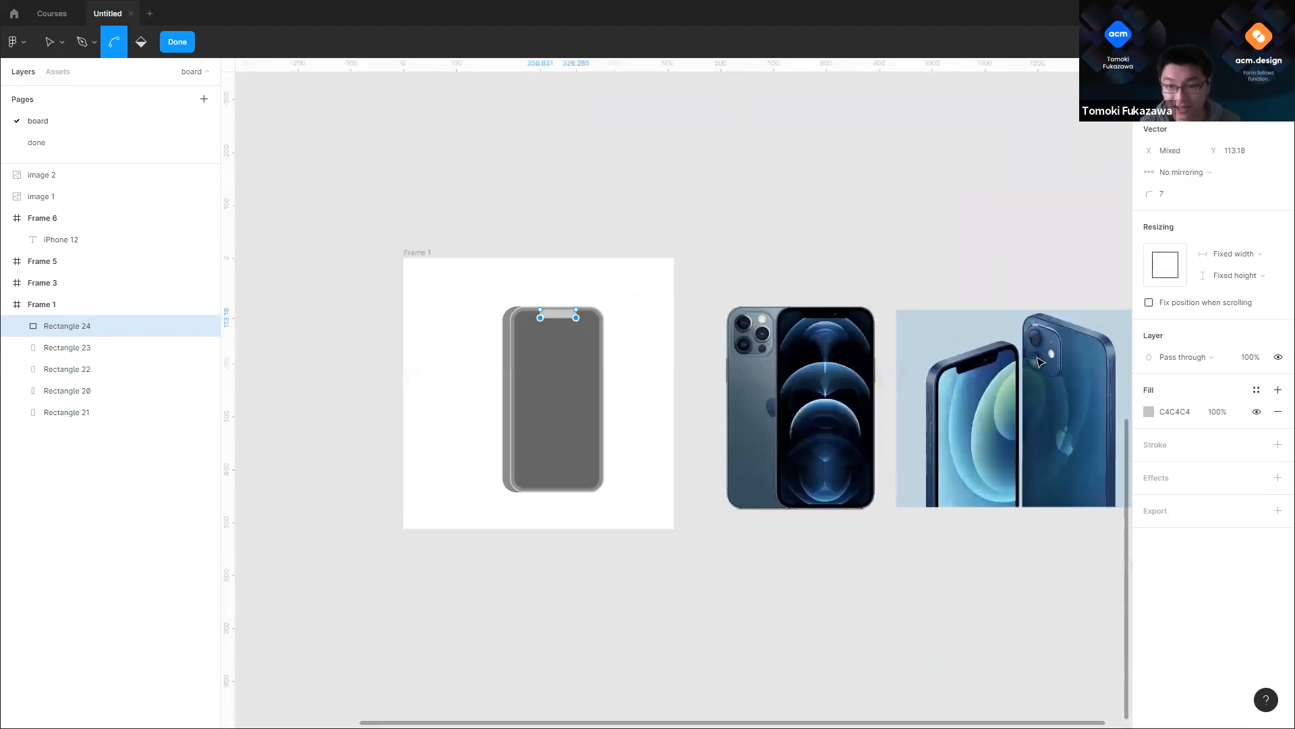
scroll(821, 414, "down", 2)
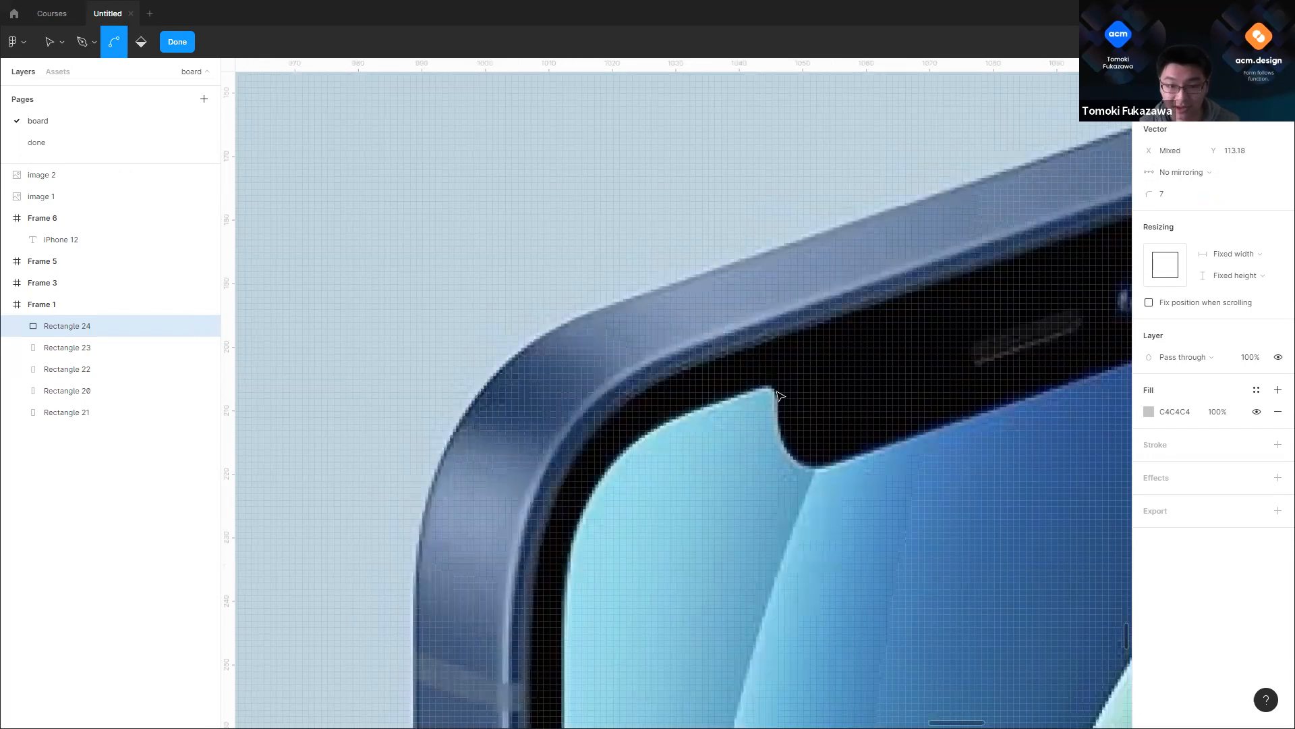
key("v")
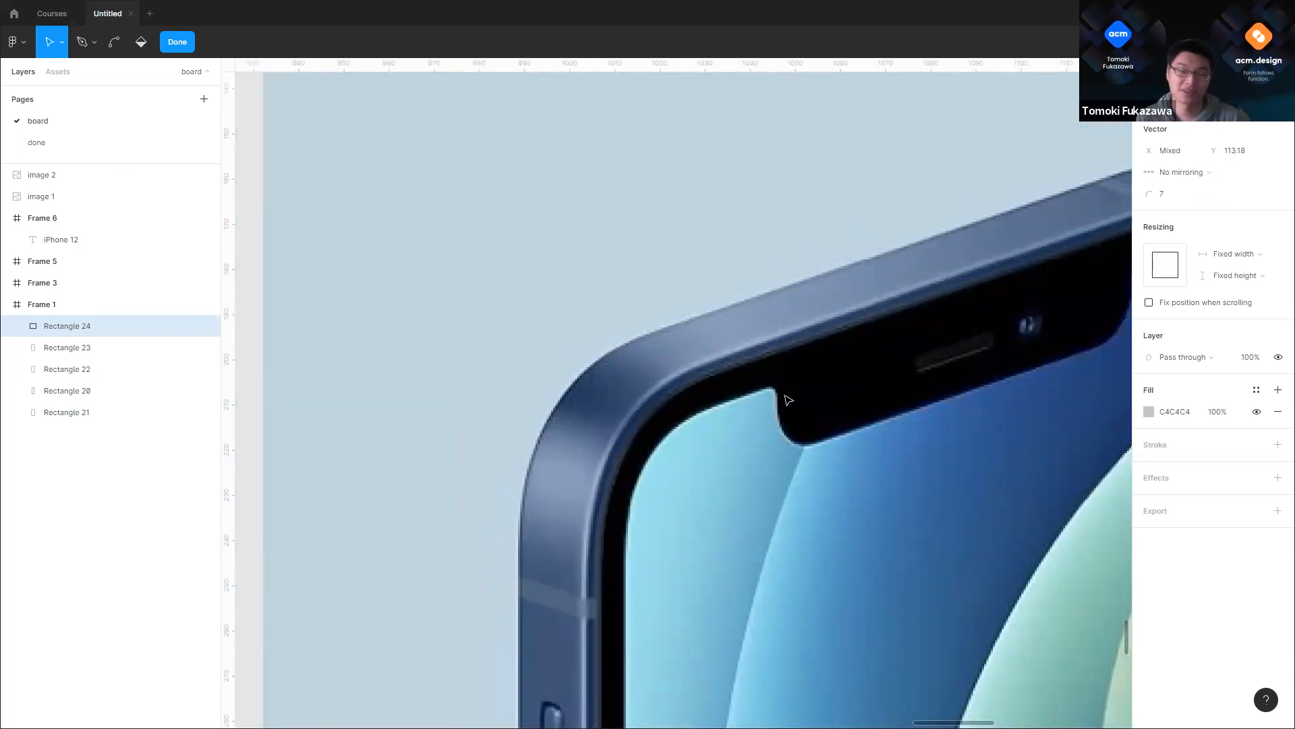
scroll(788, 400, "down", 10)
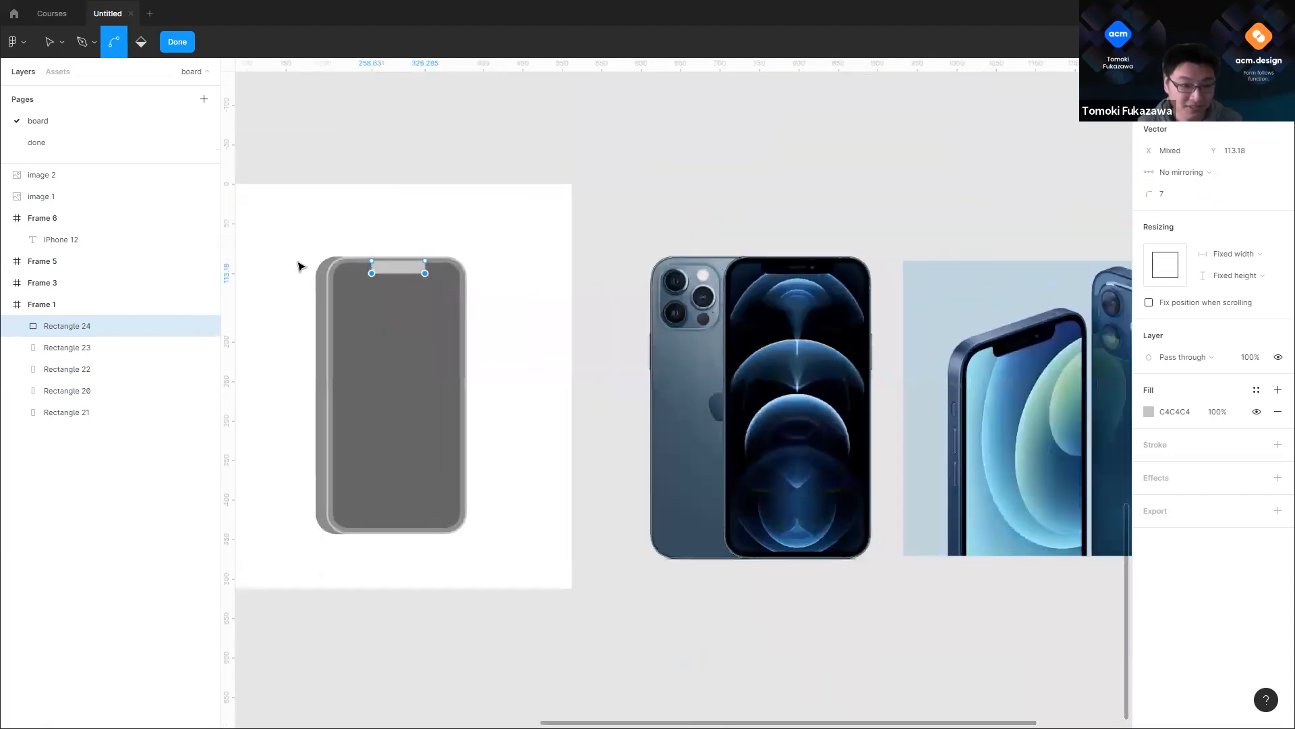
scroll(398, 264, "up", 10)
key("v")
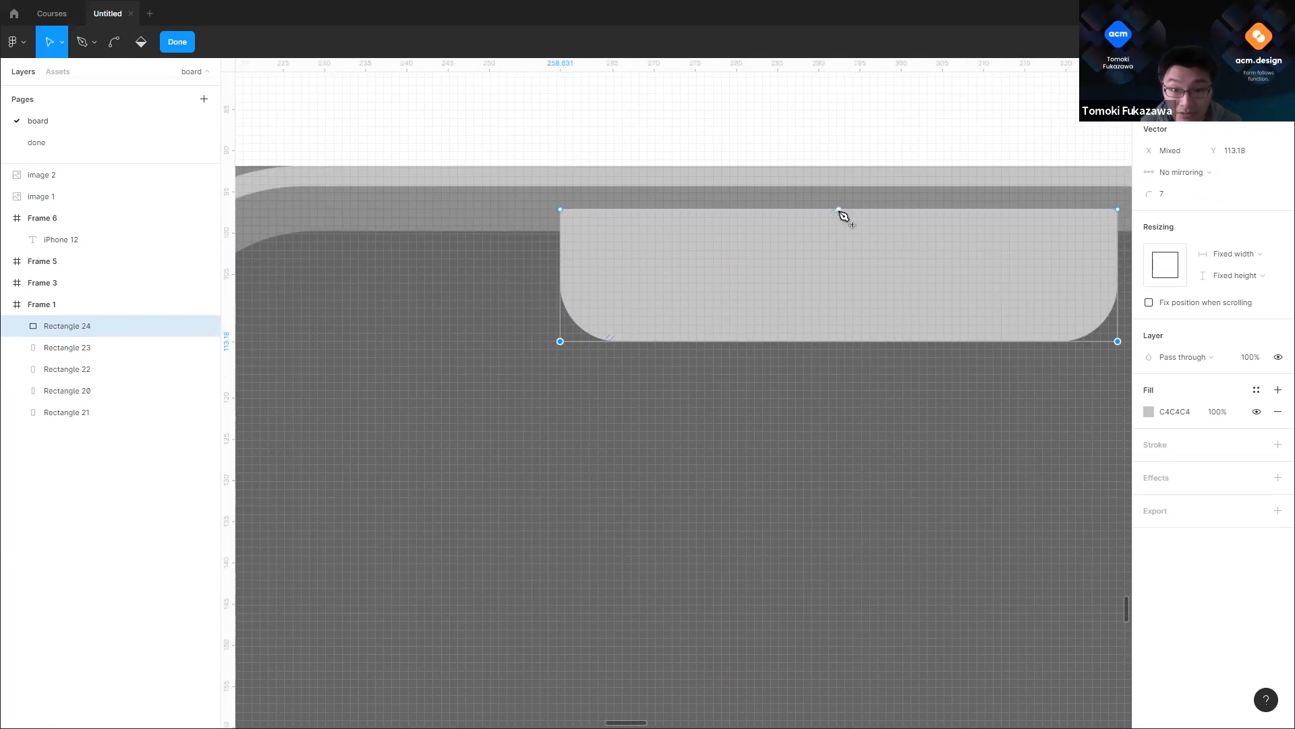
left_click(839, 210)
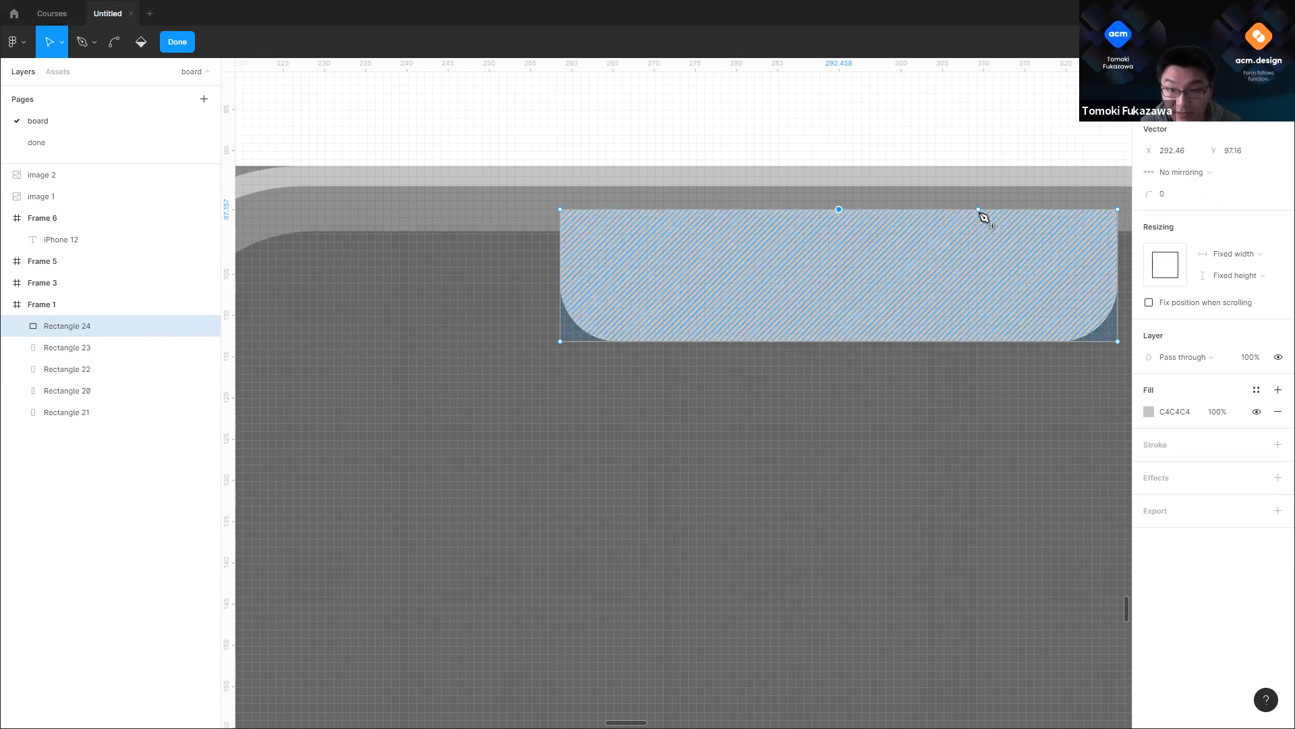
left_click(978, 210)
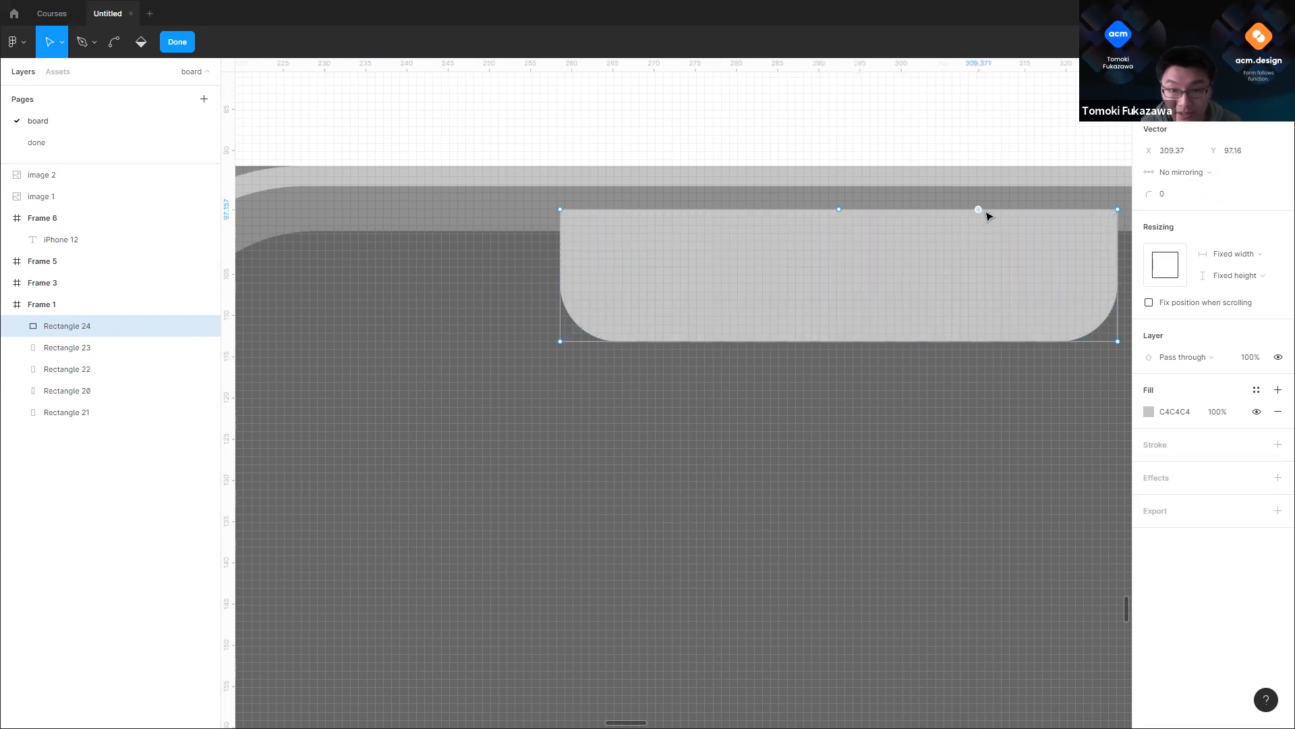
left_click(700, 210)
Step: Pull the two outer added points outward past the notch's sides and raise the centre point to the phone's top edge
left_click_drag(700, 210, 465, 210)
left_click_drag(839, 210, 838, 167)
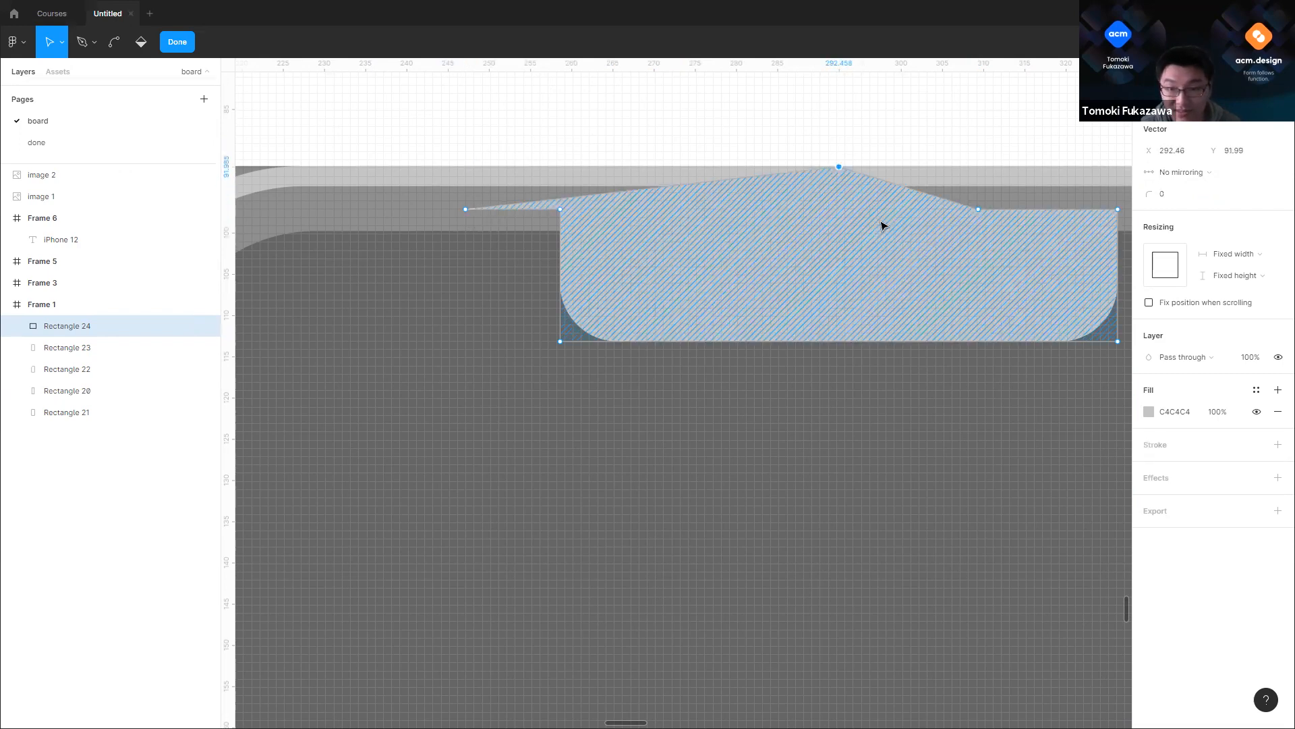
scroll(960, 211, "down", 2)
mouse_move(951, 209)
left_mouse_down()
mouse_move(1024, 179)
mouse_move(1059, 209)
left_mouse_up()
Step: Set a corner radius of 3 on the two inner points where the notch's sides meet its shoulders
left_click(948, 209)
left_click(463, 209, "shift")
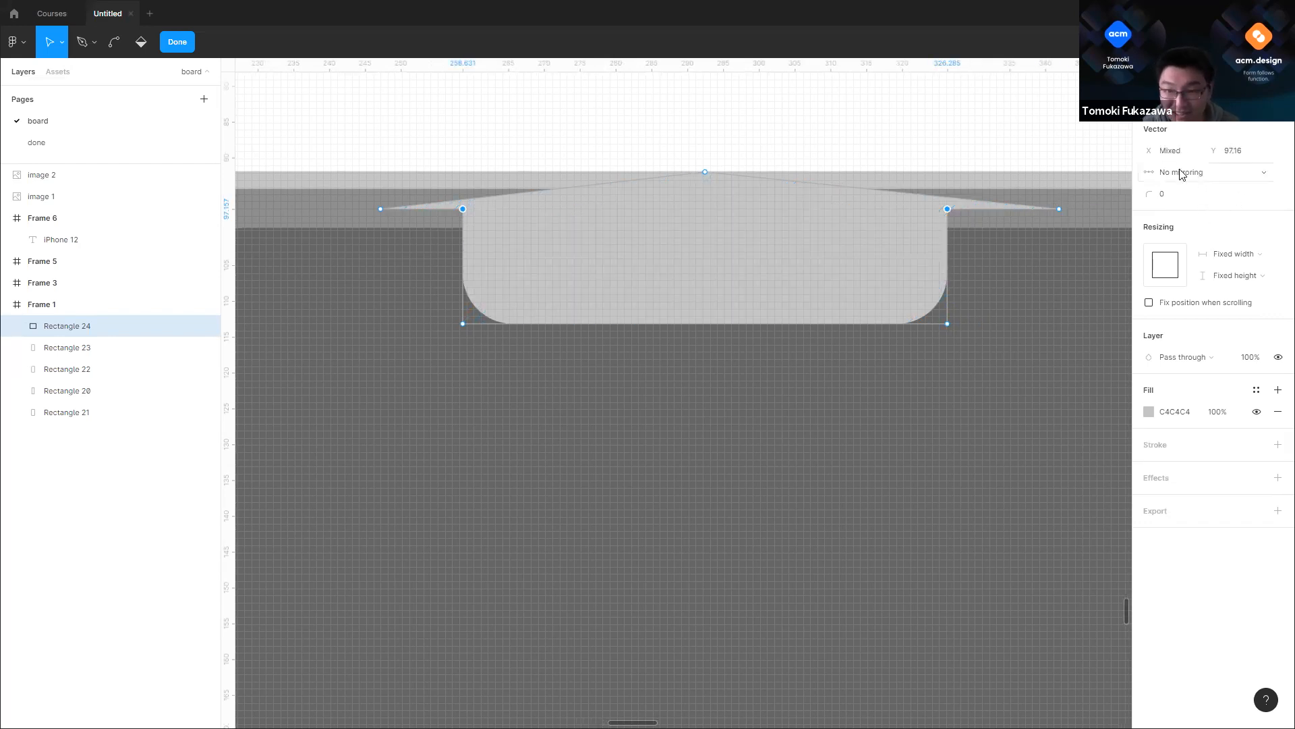
mouse_move(1147, 195)
left_mouse_down()
mouse_move(1164, 195)
mouse_move(1147, 195)
left_mouse_up()
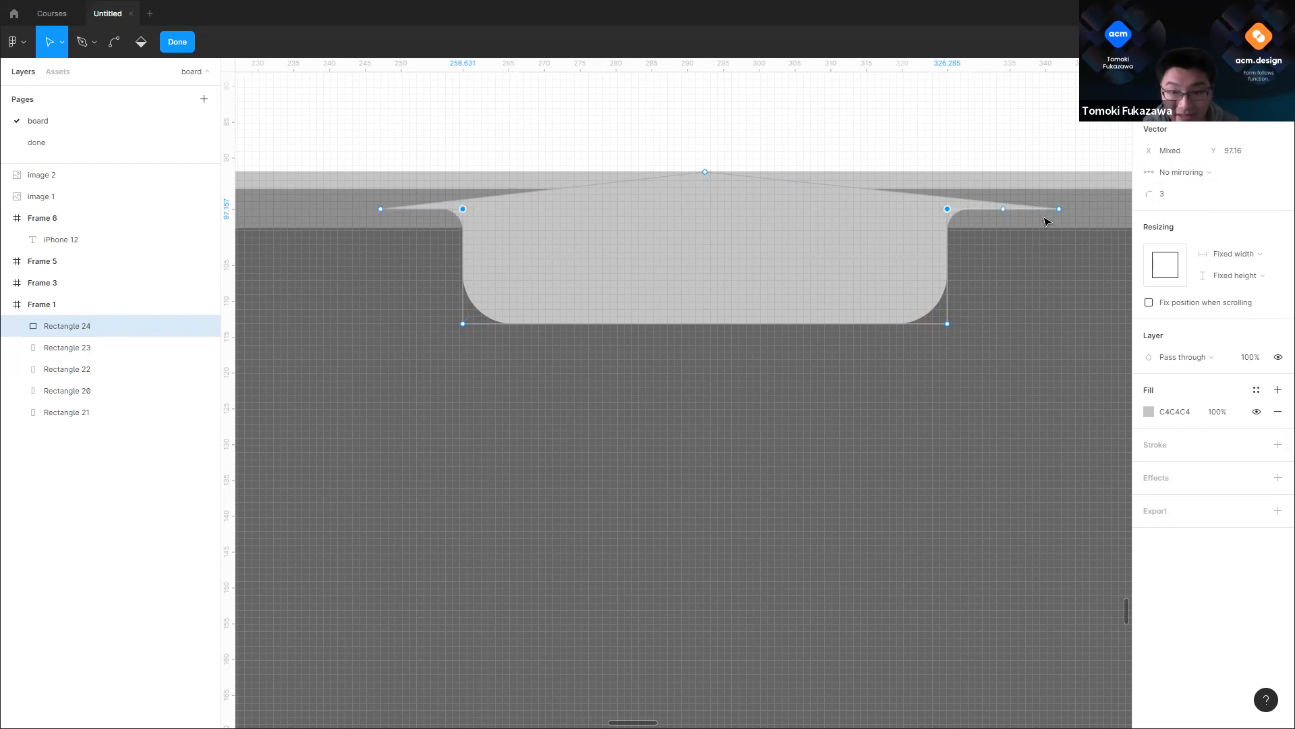
Step: Move the four shoulder points down onto the screen's upper edge, lower the centre peak slightly, and finish editing the notch shape
left_click(381, 210, "shift")
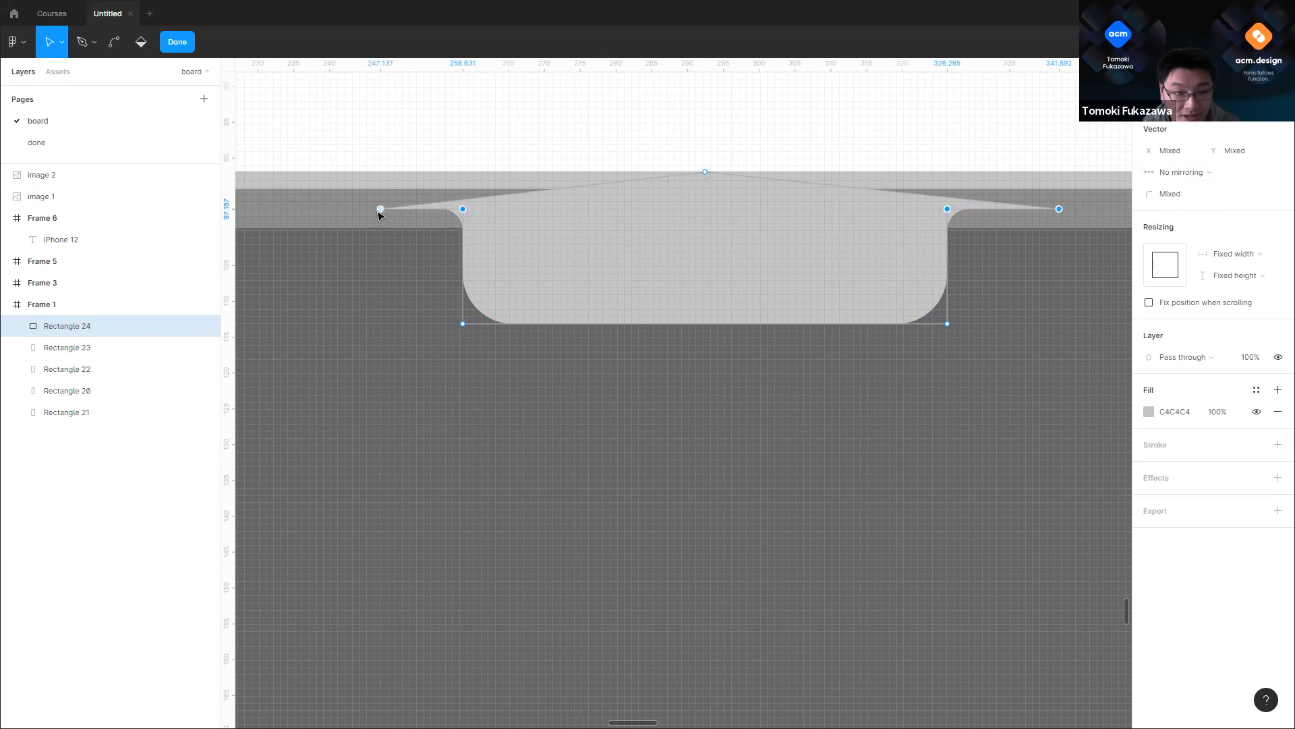
left_click_drag(382, 212, 387, 229)
key("ctrl")
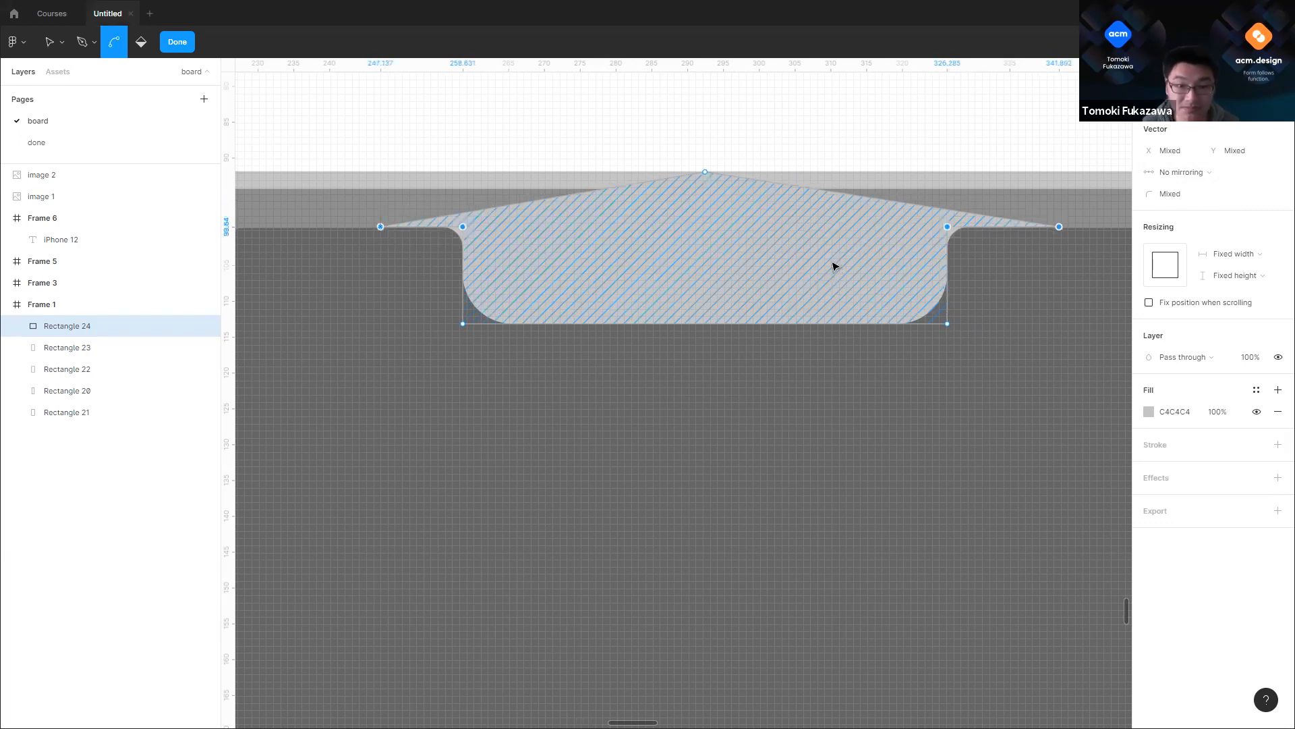
scroll(786, 223, "down", 3)
scroll(798, 214, "up", 1)
left_click_drag(795, 208, 788, 214)
key("Escape")
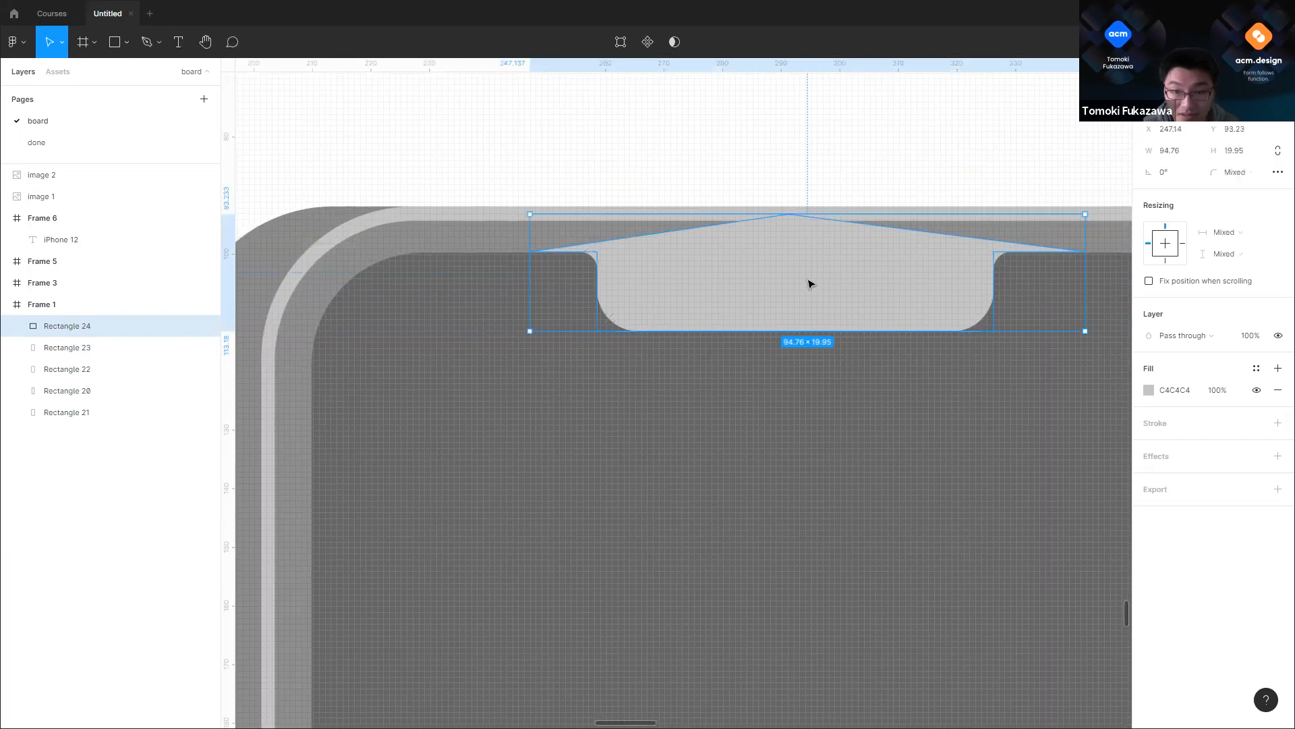
Step: Fill the notch with the mid grey sampled from the bezel around the screen, and deselect it
left_click(1149, 391)
left_click(990, 577)
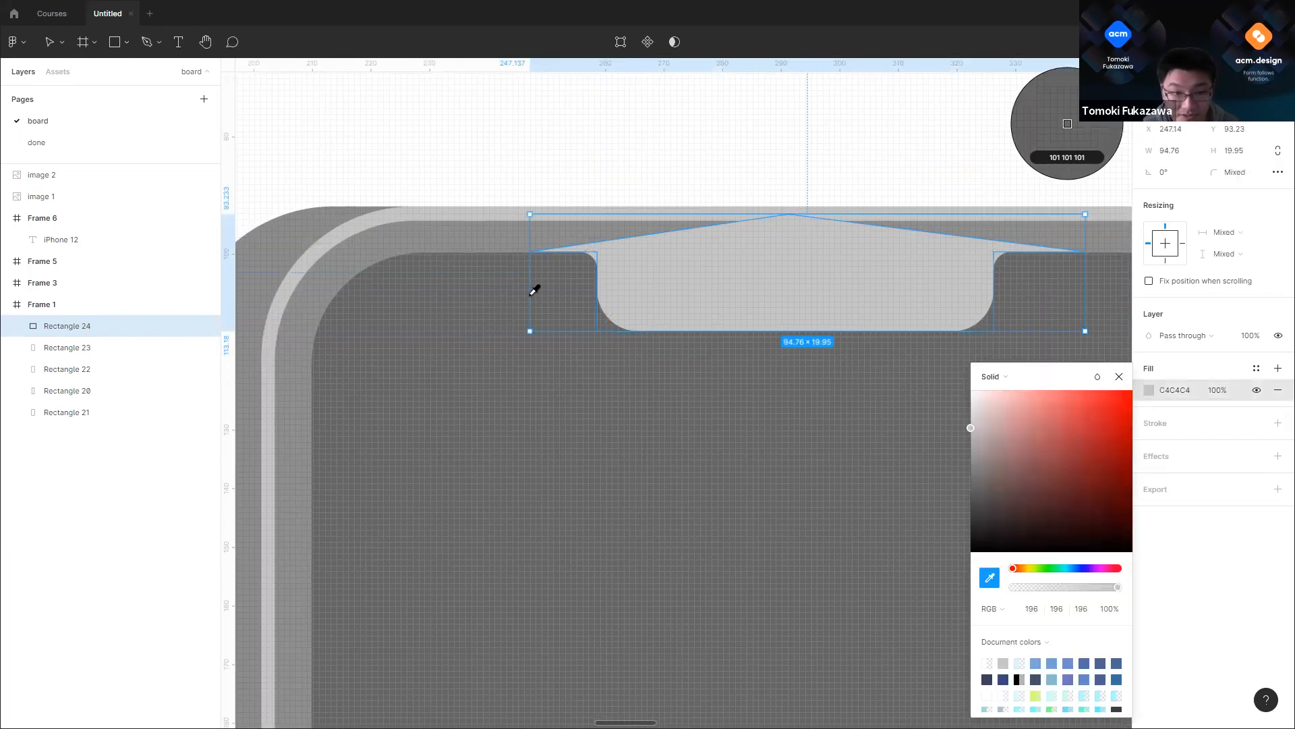
left_click(477, 247)
left_click(651, 164)
scroll(684, 225, "down", 3)
scroll(782, 204, "up", 5)
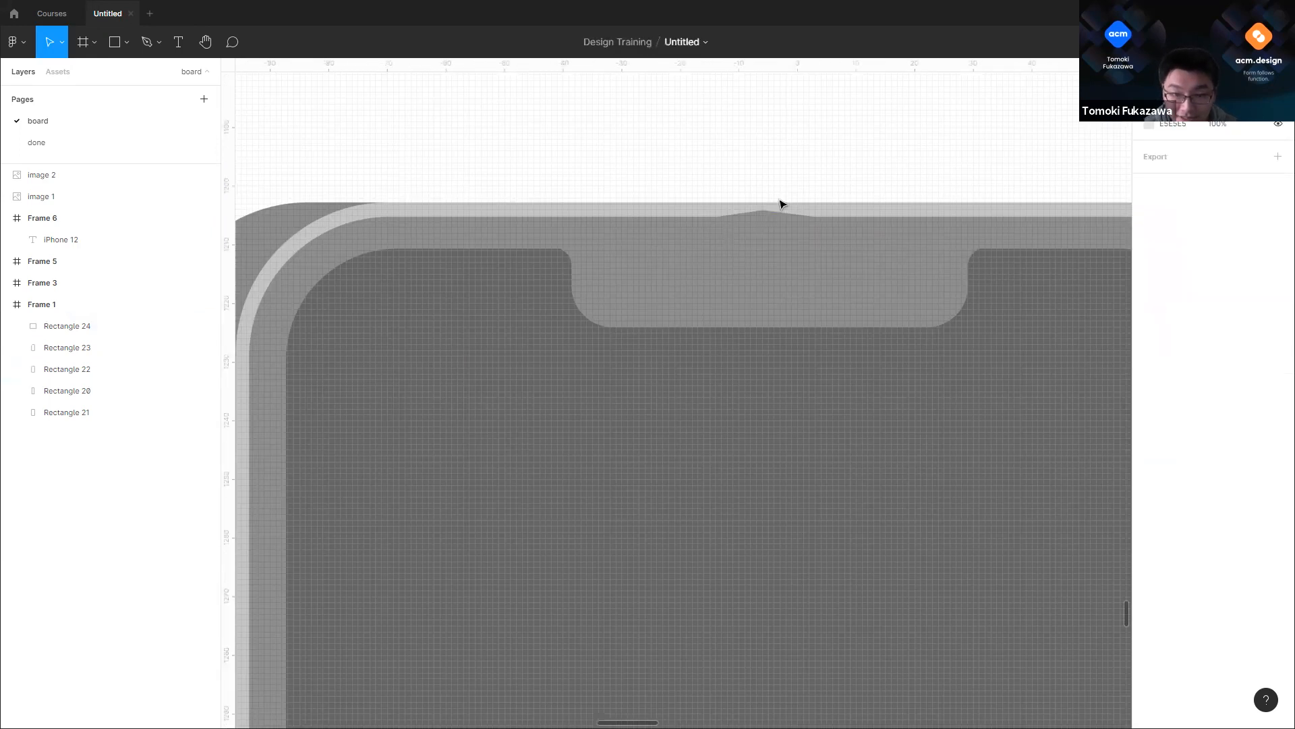
scroll(812, 154, "down", 10)
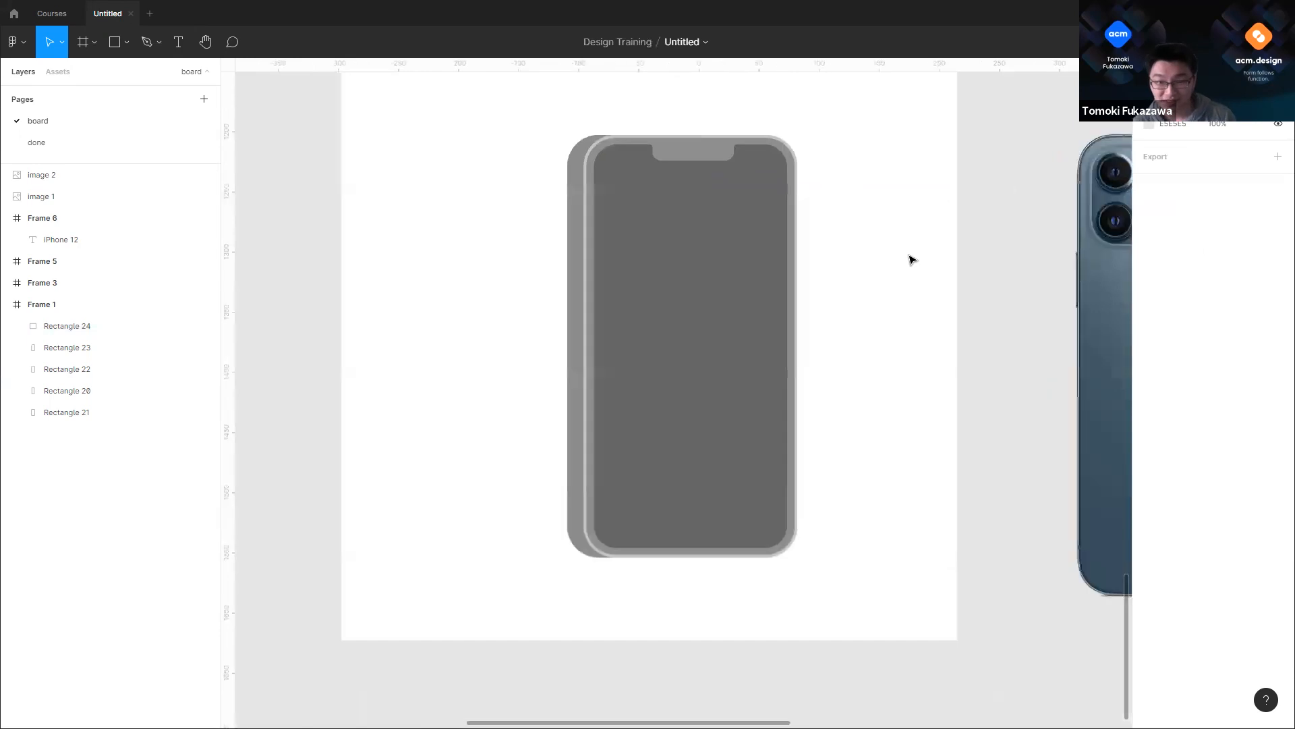
scroll(910, 256, "up", 2)
left_click_drag(909, 257, 663, 277)
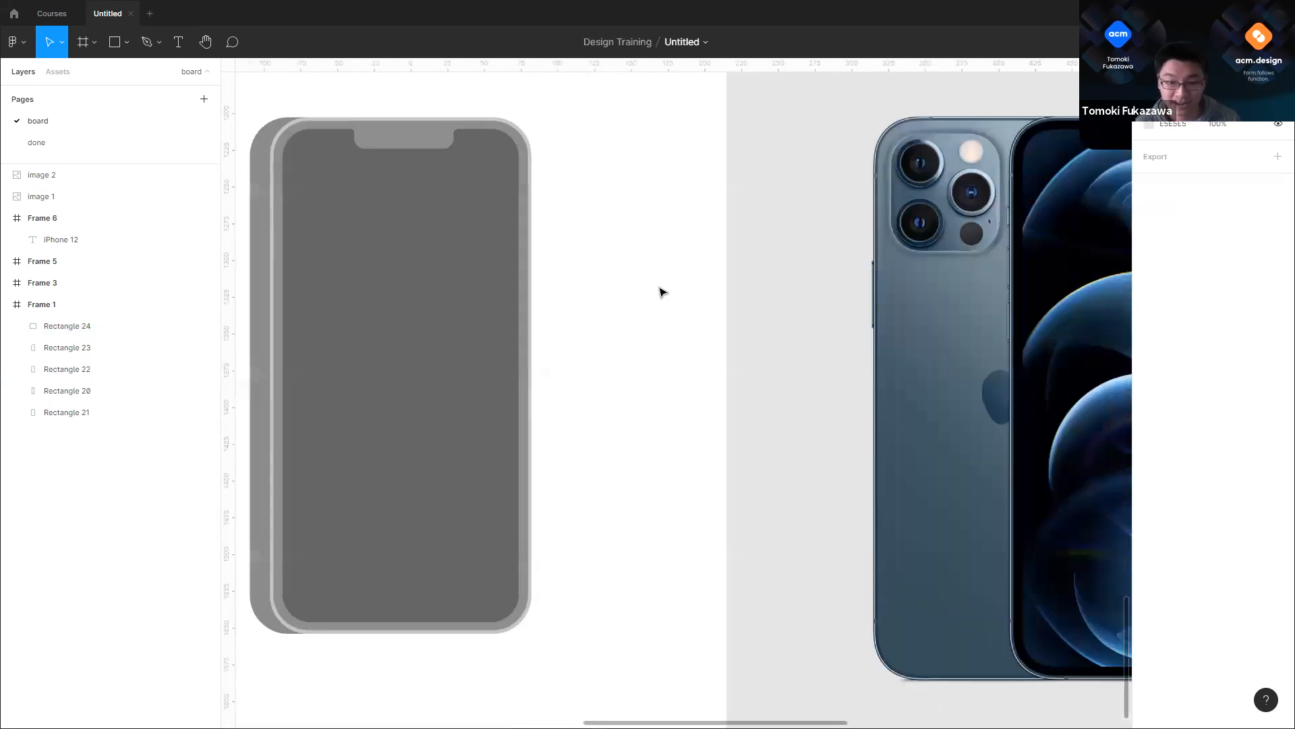
scroll(656, 302, "down", 3)
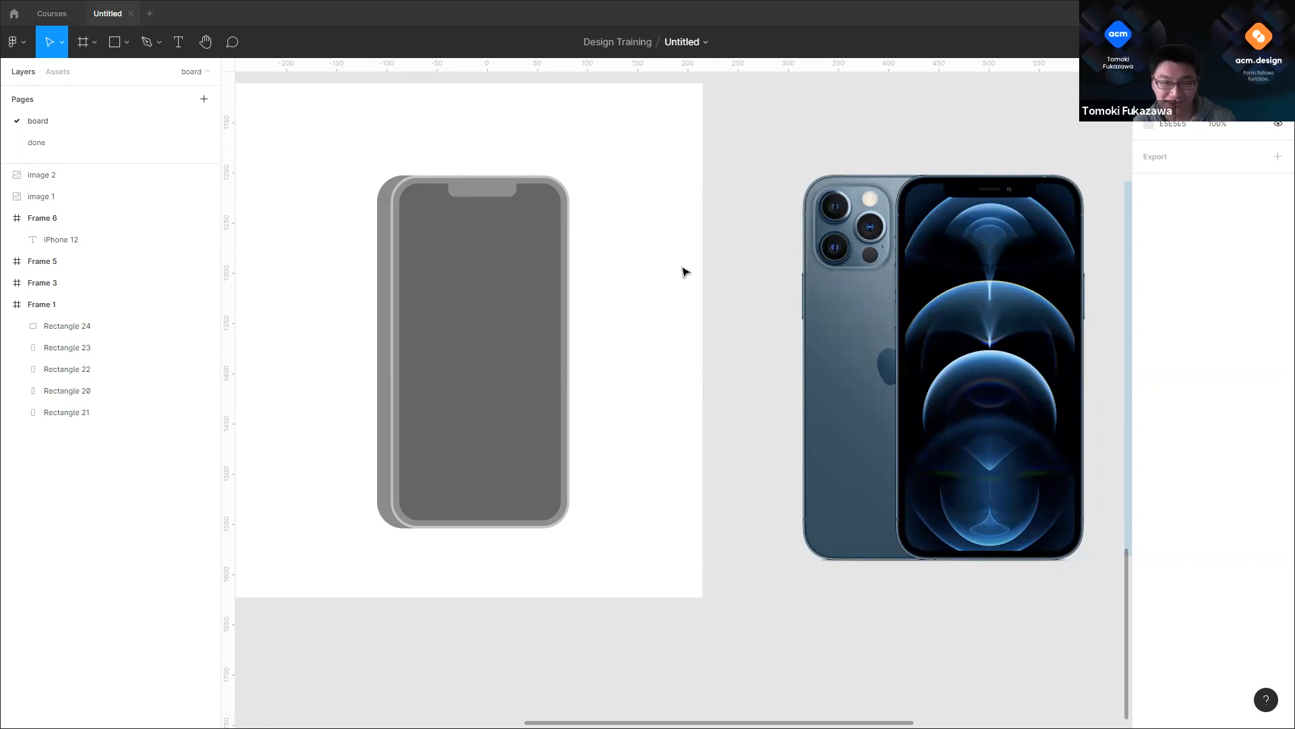
scroll(423, 260, "up", 3)
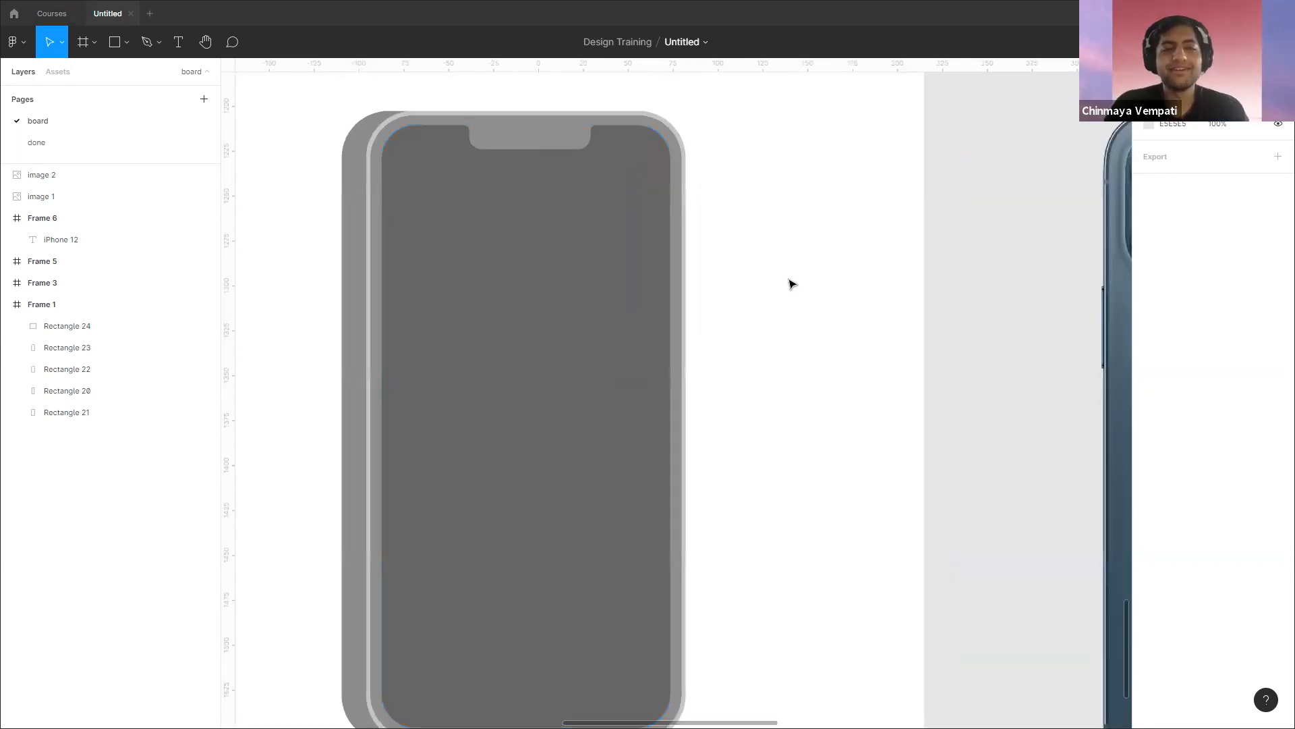
scroll(792, 286, "down", 2)
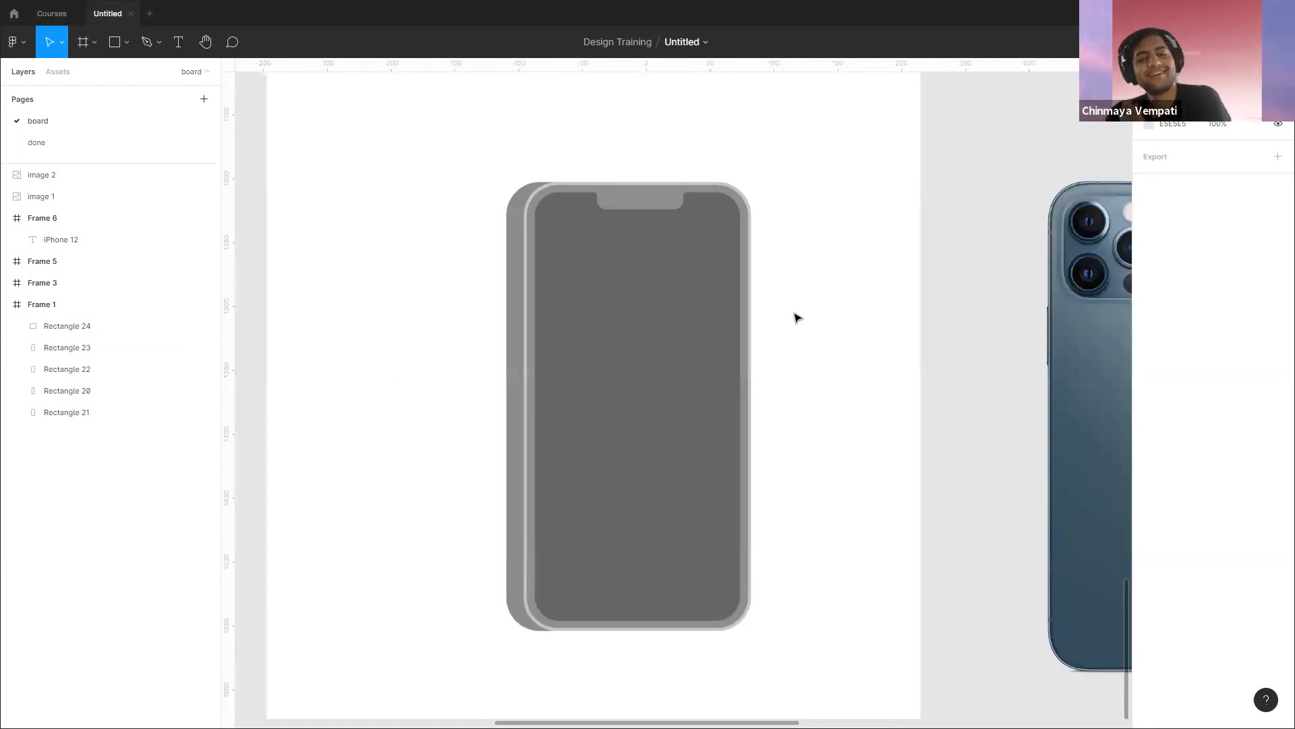
scroll(526, 176, "up", 4)
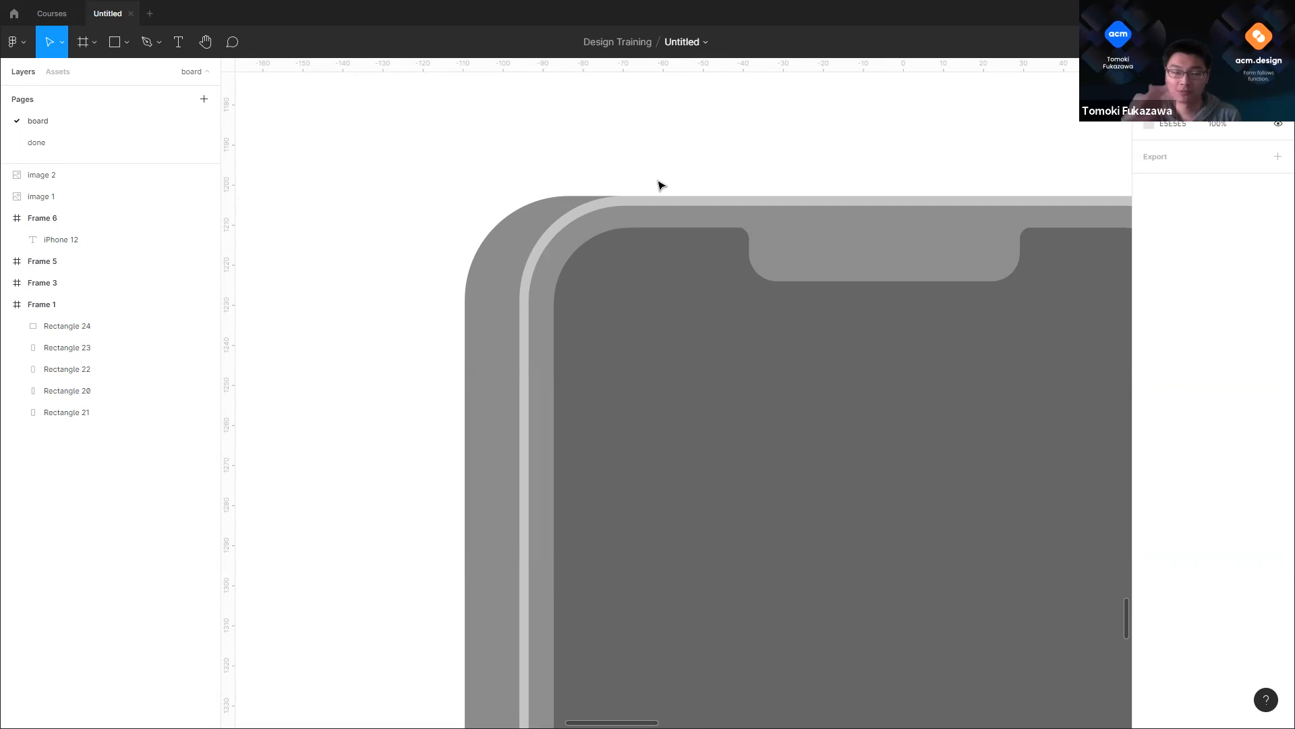
scroll(564, 196, "down", 2)
left_click_drag(995, 335, 826, 297)
scroll(605, 260, "down", 3)
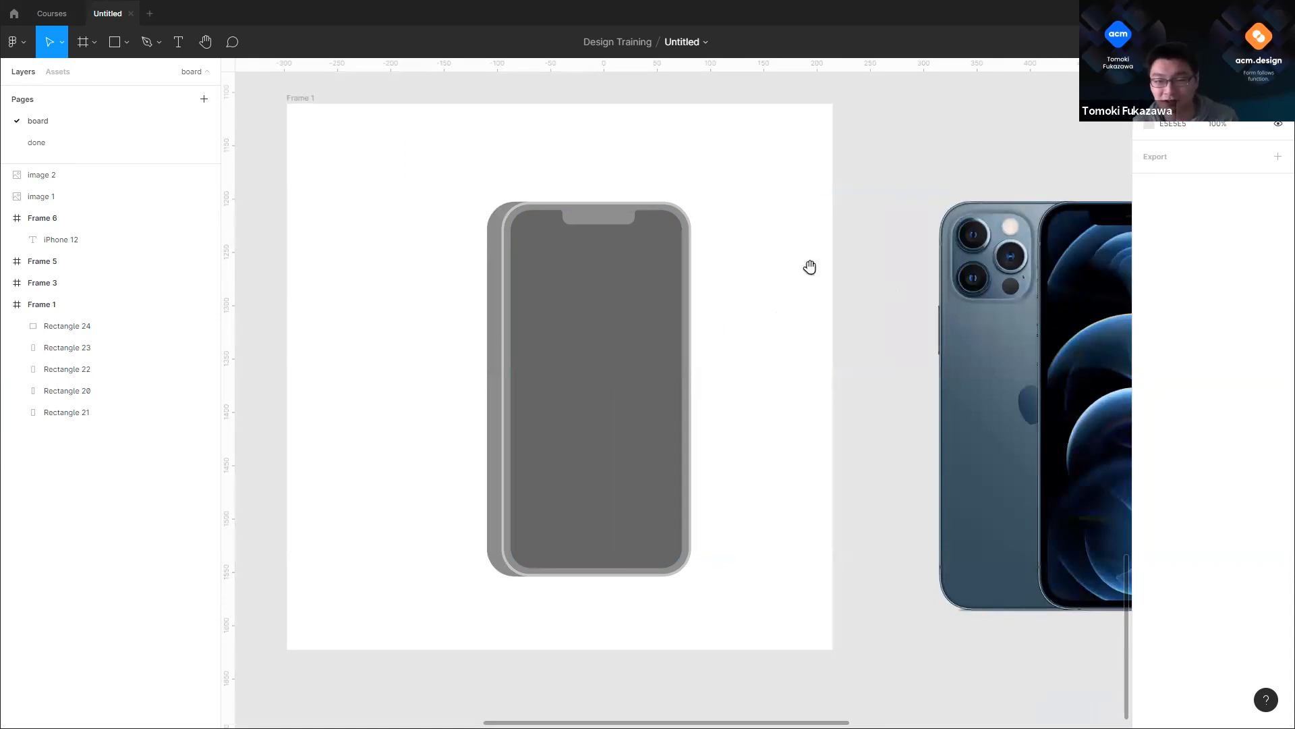
Step: Examine the side frame, rounded corner and edge highlights of the blue iPhone in the reference image
scroll(809, 265, "right", 10)
scroll(882, 277, "up", 5)
scroll(654, 333, "down", 3)
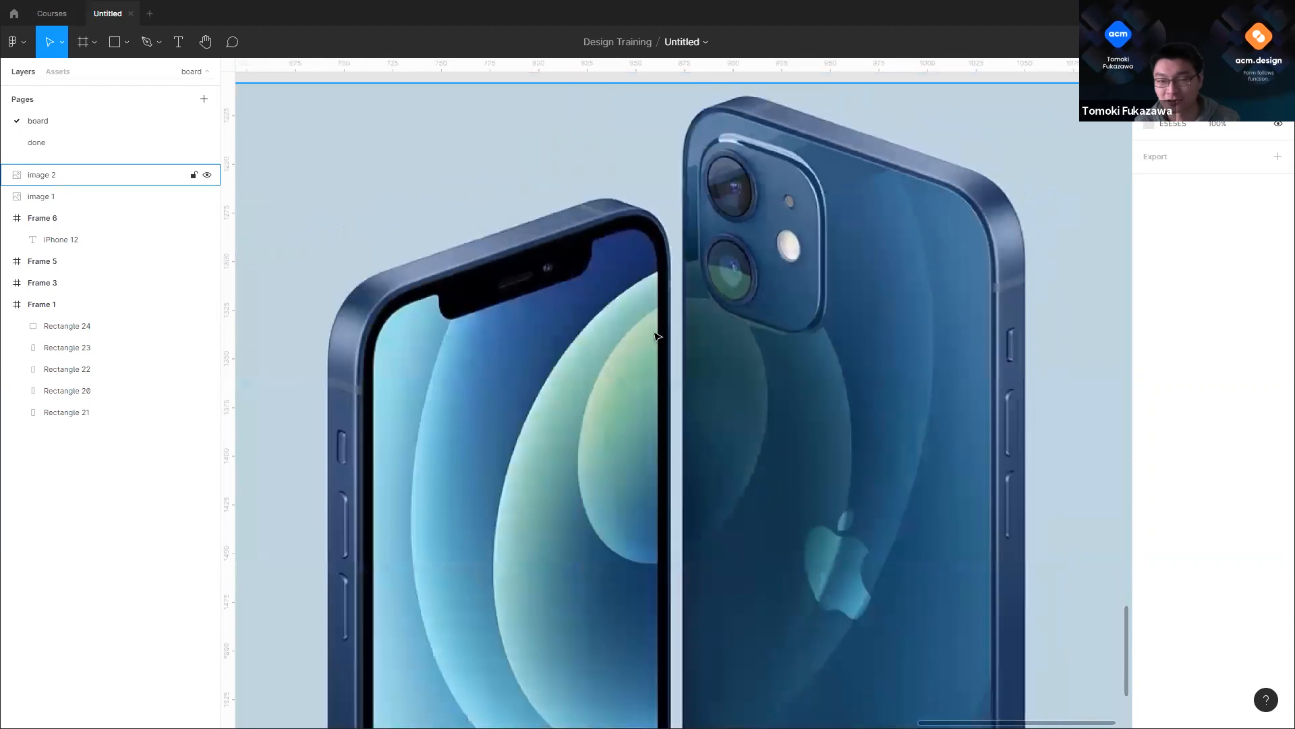
scroll(695, 298, "left", 5)
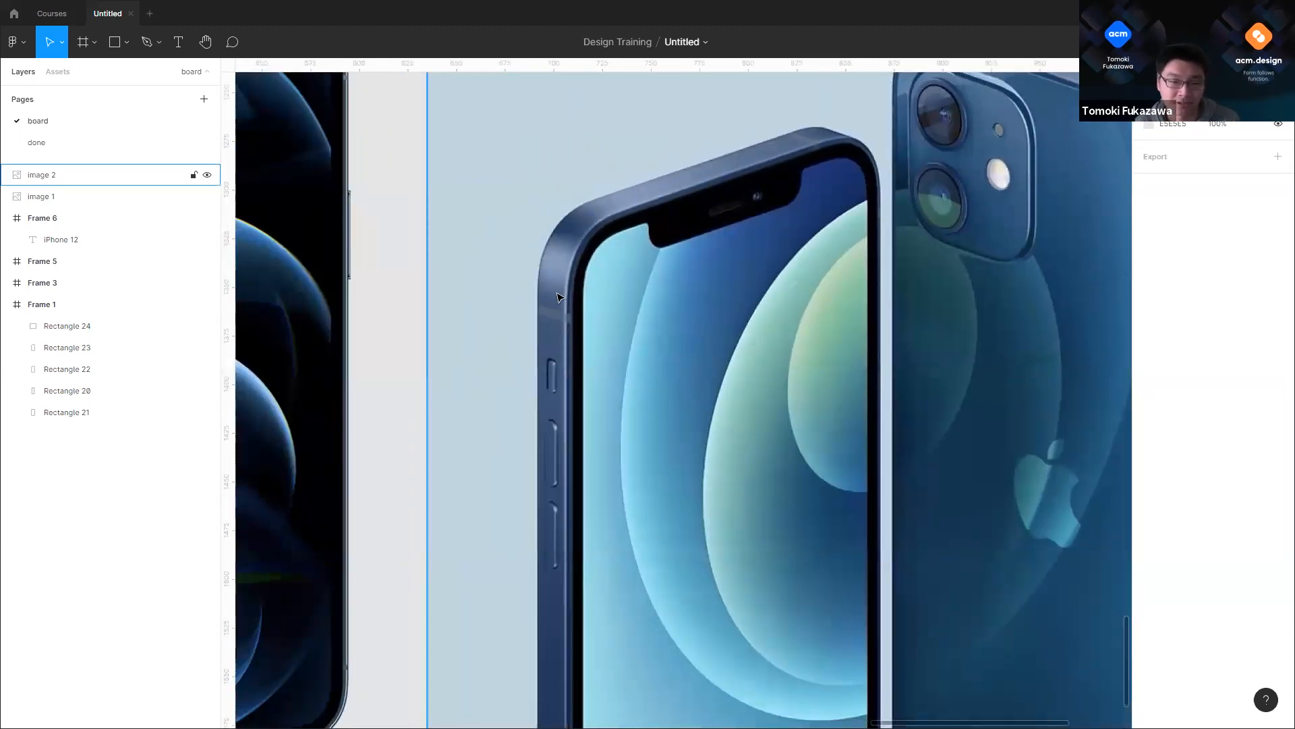
scroll(607, 266, "up", 6)
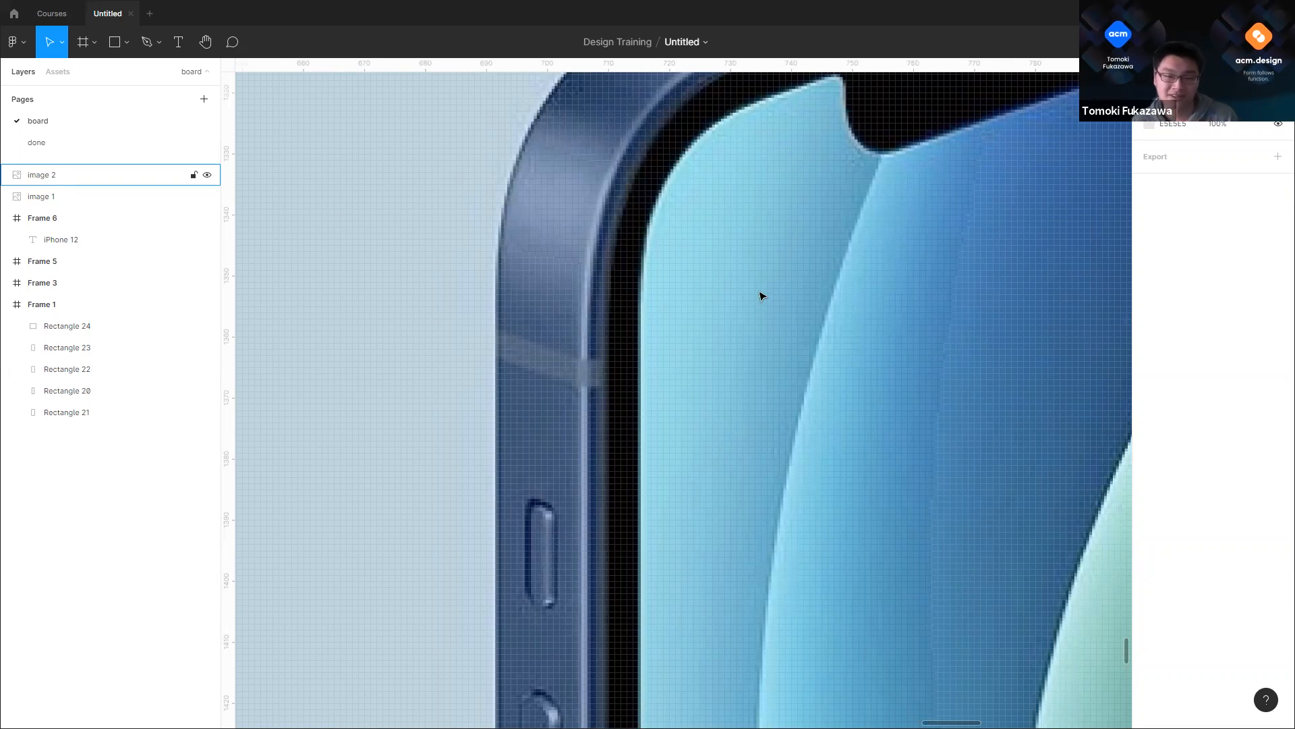
scroll(851, 314, "down", 4)
scroll(860, 315, "up", 2)
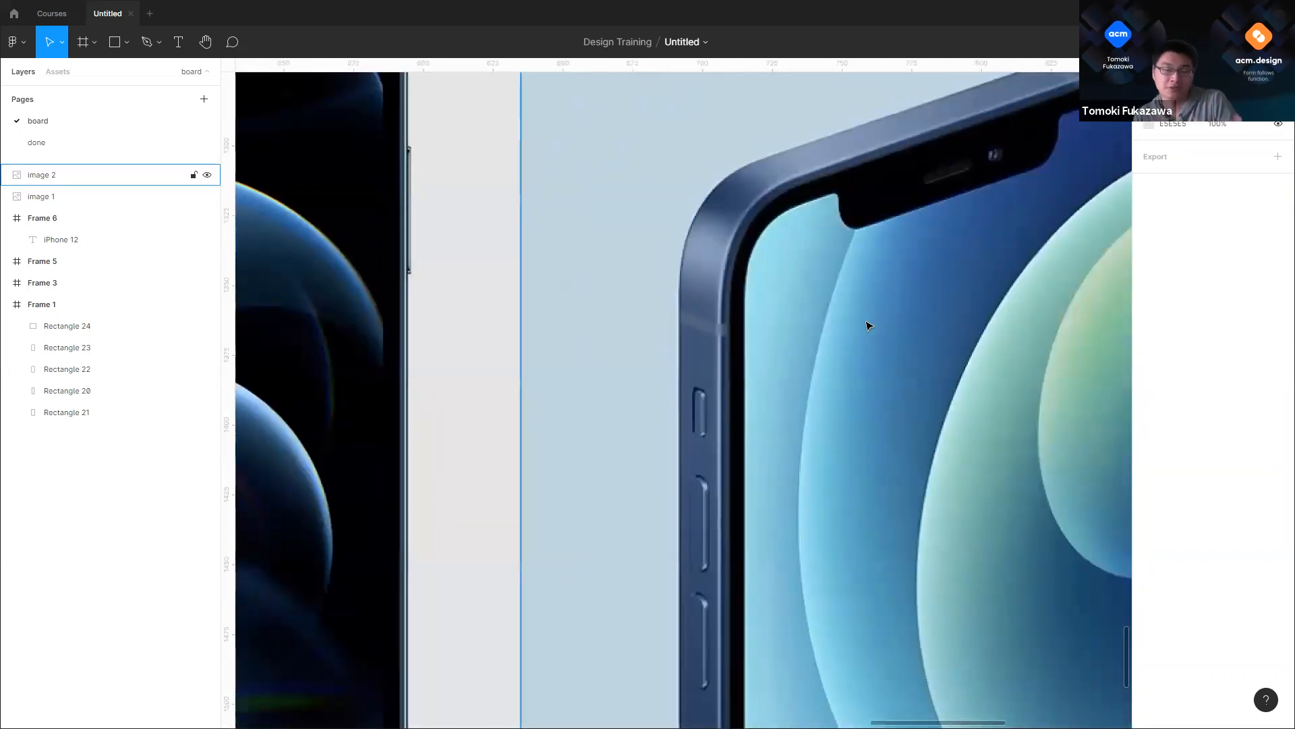
scroll(897, 337, "down", 4)
left_click_drag(411, 332, 939, 408)
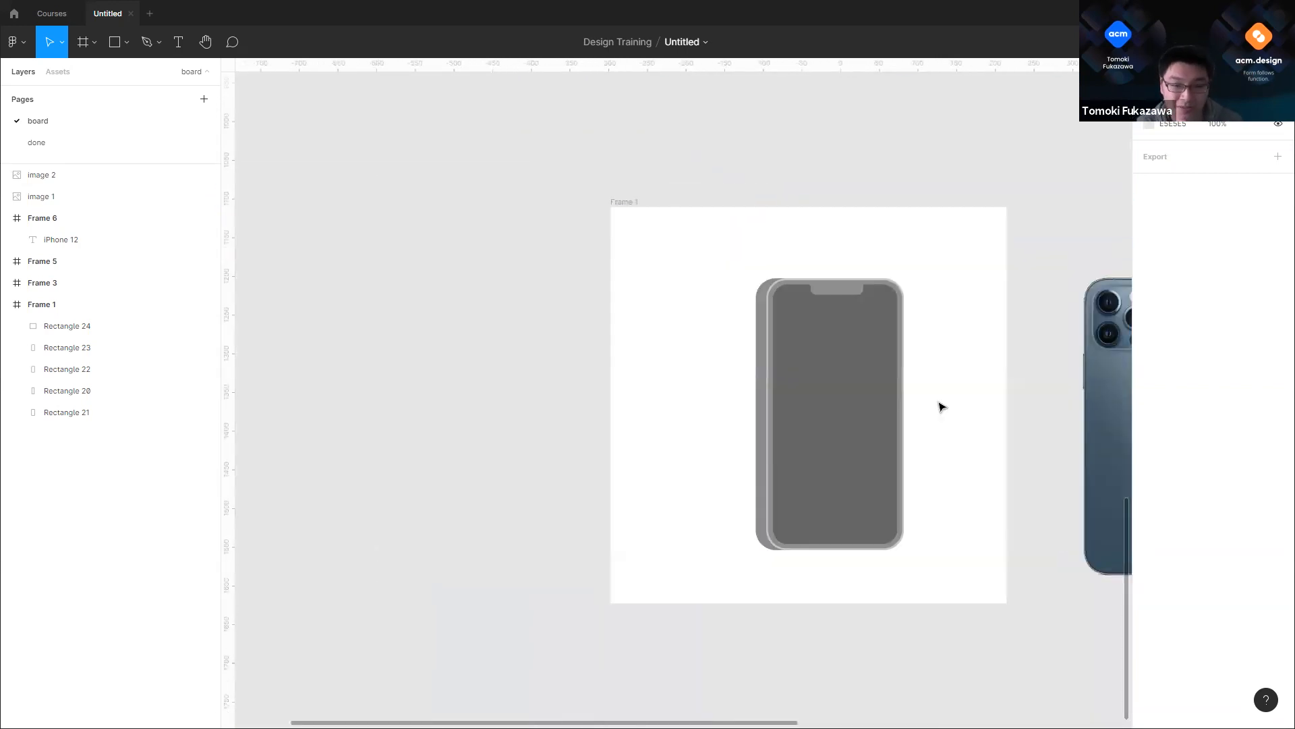
Step: Paste a copy of the light grey body rectangle exactly over the original, undoing the trial move of the copy
scroll(796, 305, "up", 4)
scroll(605, 232, "up", 8)
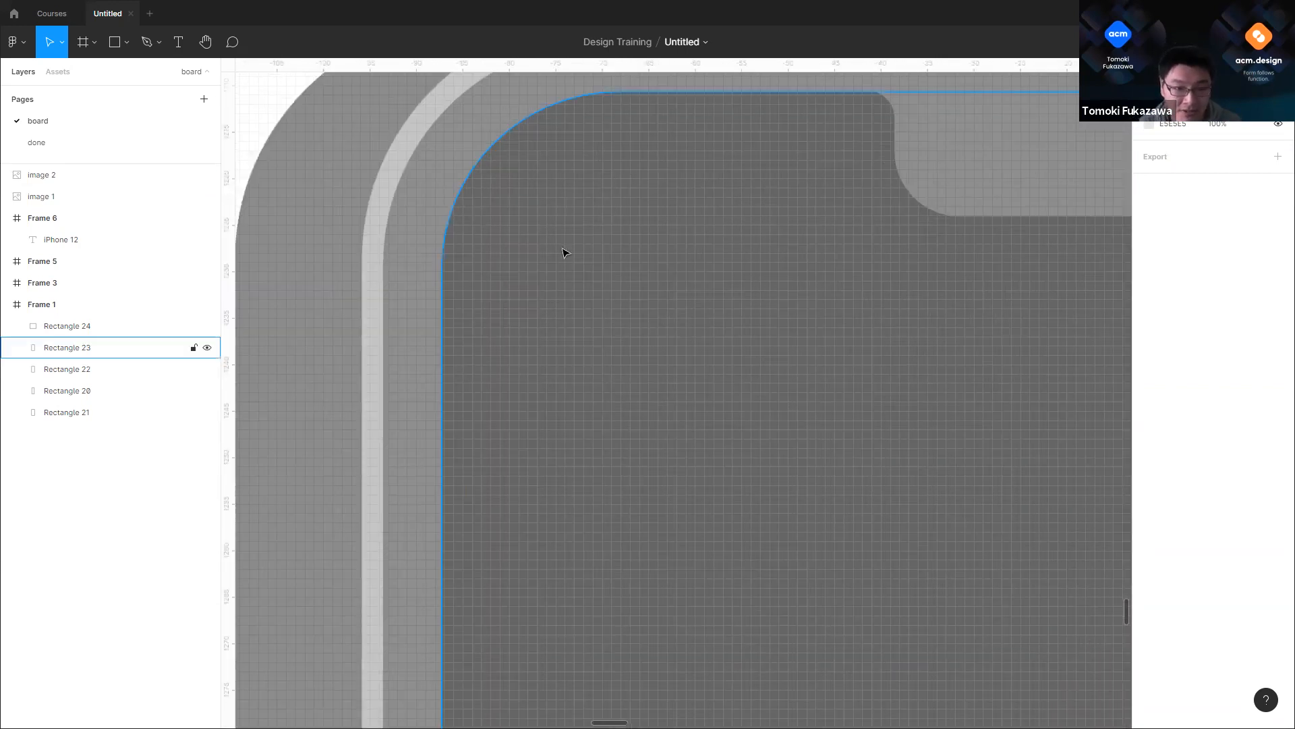
key("ctrl+v")
left_click_drag(568, 270, 760, 163)
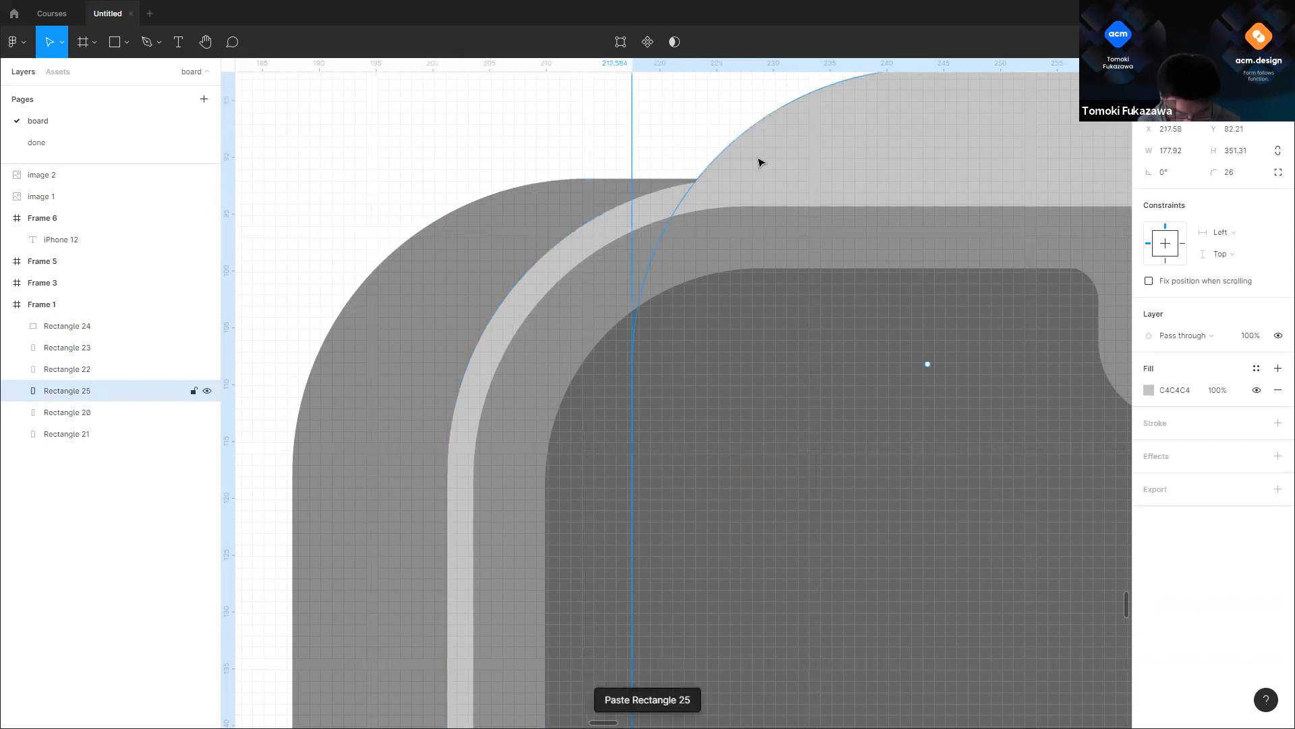
key("ctrl+z")
Step: Add a layer blur effect to the copied light rectangle and set its blur to 1
left_click(1278, 456)
left_click(1197, 478)
left_click(1196, 492)
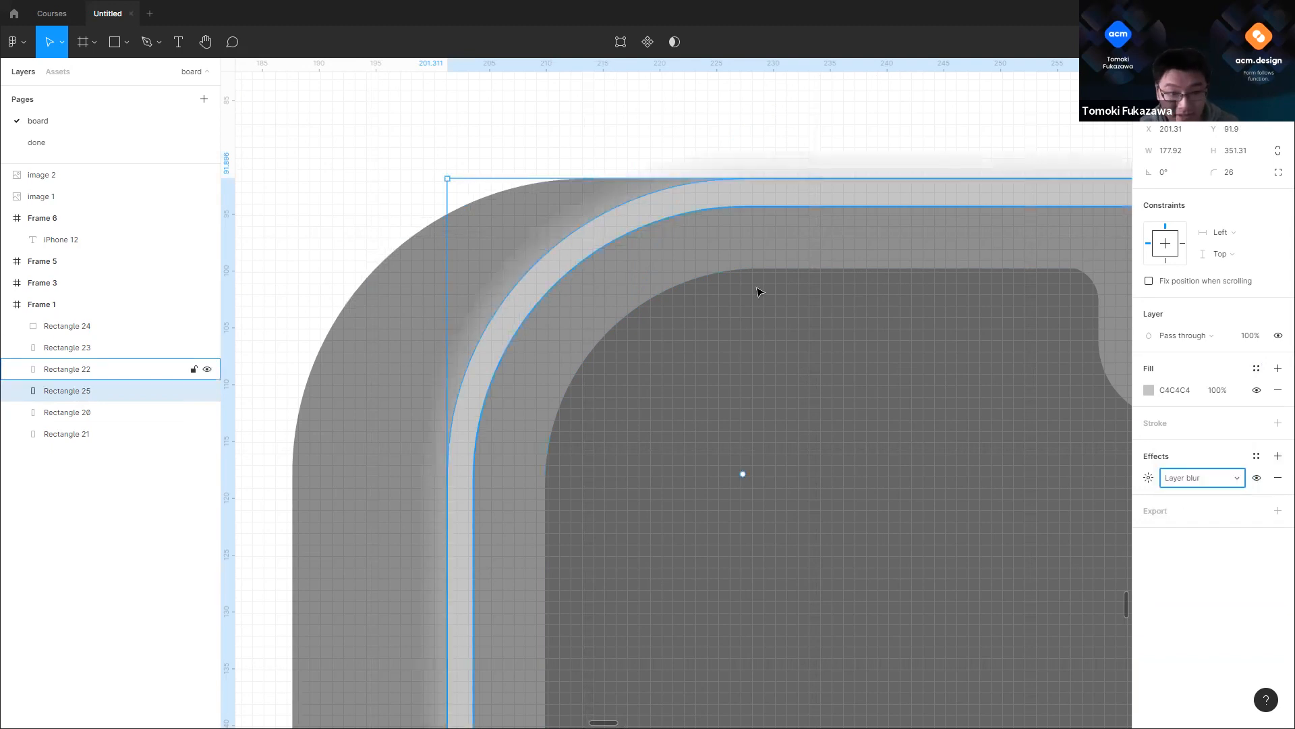
left_click(1149, 478)
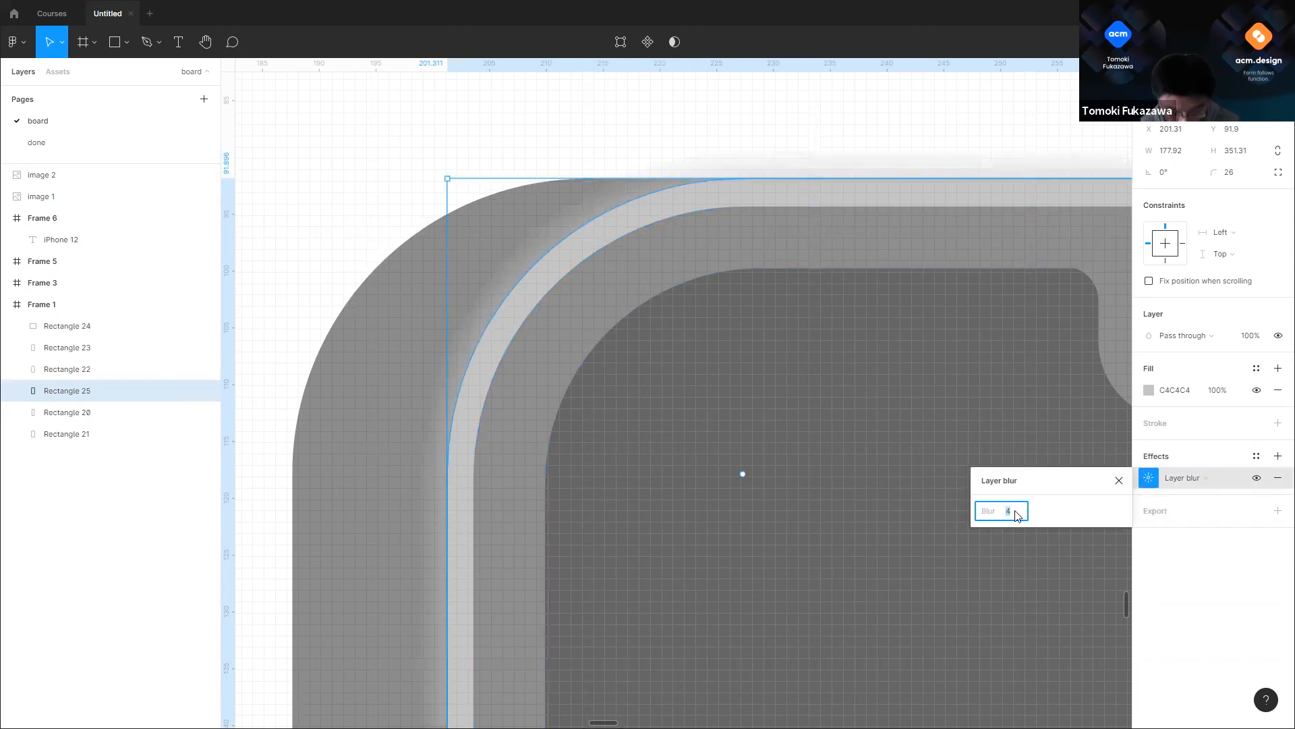
type("1")
key("Return")
Step: Shift the blurred light rectangle to the right and mask it with the original light rectangle
left_click_drag(628, 215, 681, 206)
left_click(680, 205)
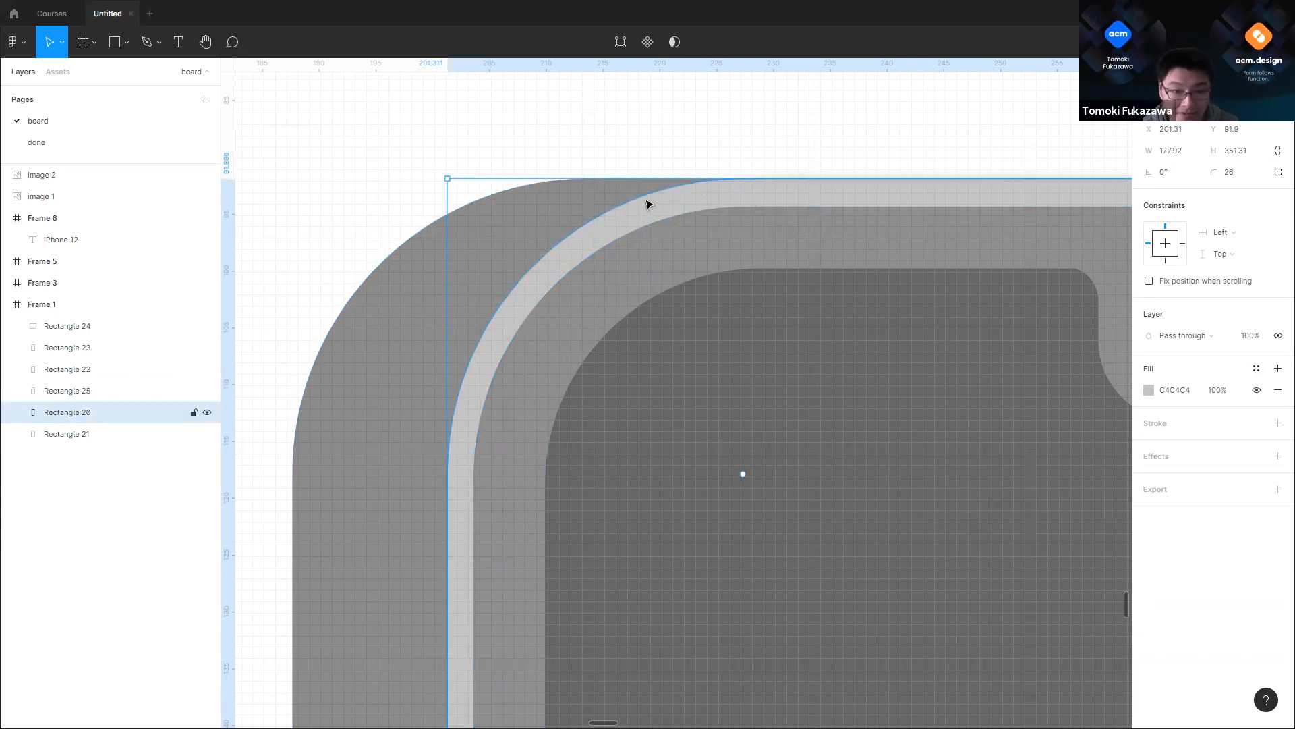
scroll(646, 204, "up", 3)
left_click(775, 162, "shift")
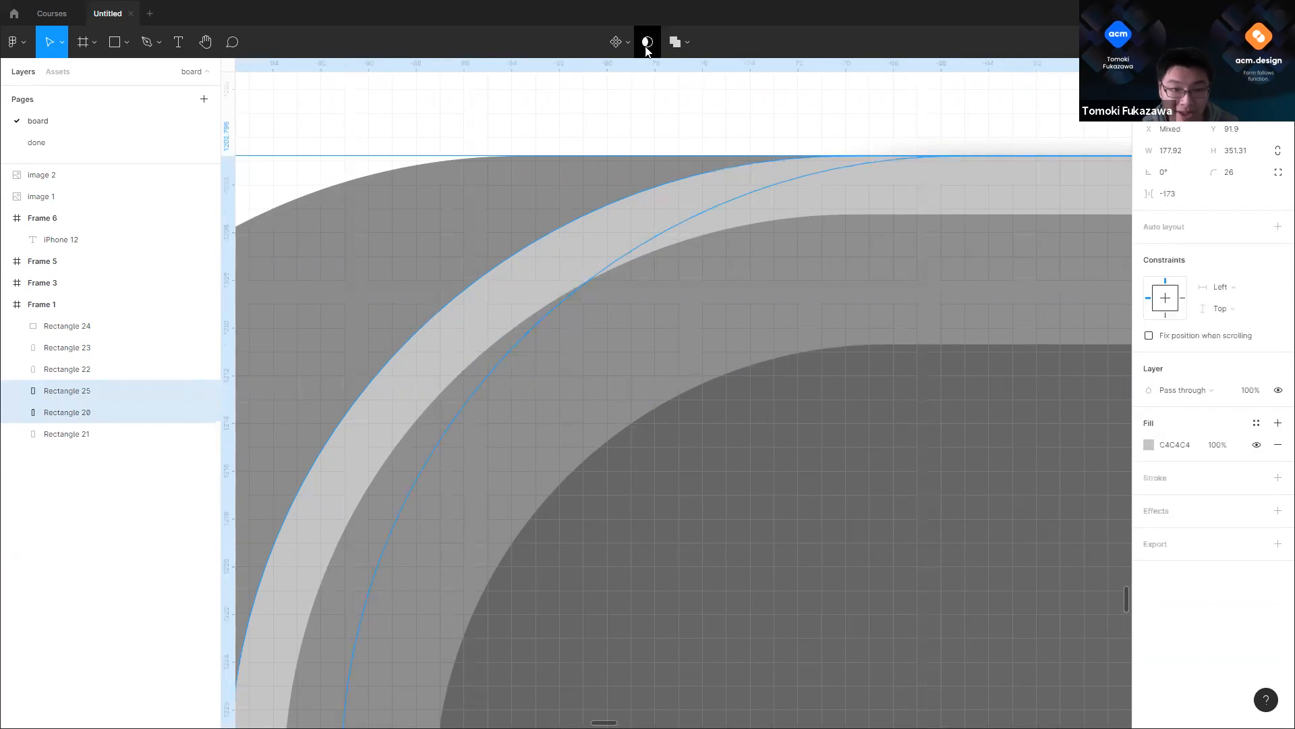
left_click(647, 42)
scroll(821, 177, "down", 2)
scroll(841, 184, "up", 2)
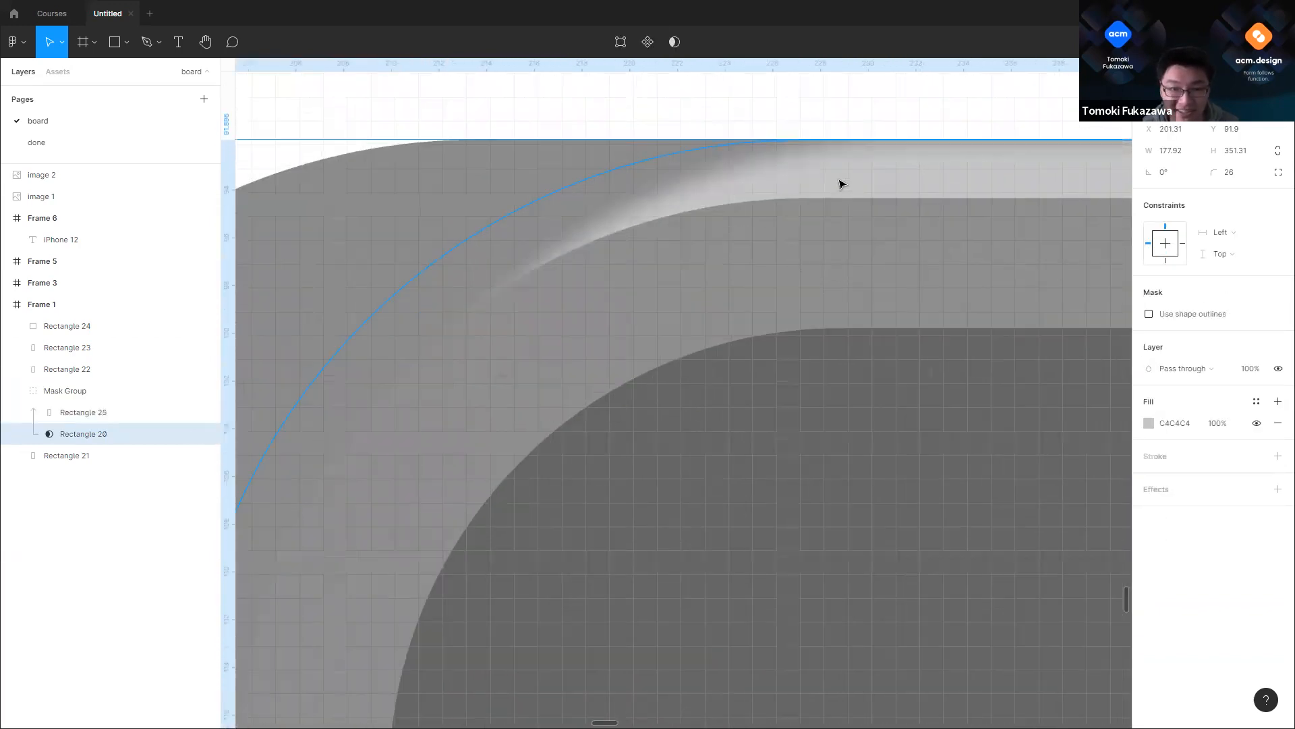
Step: Move the blurred rectangle inside the mask group back towards the body's edge, to about X 202.35, Y 91.9
left_click(841, 184)
left_click_drag(754, 175, 752, 172)
scroll(788, 169, "down", 4)
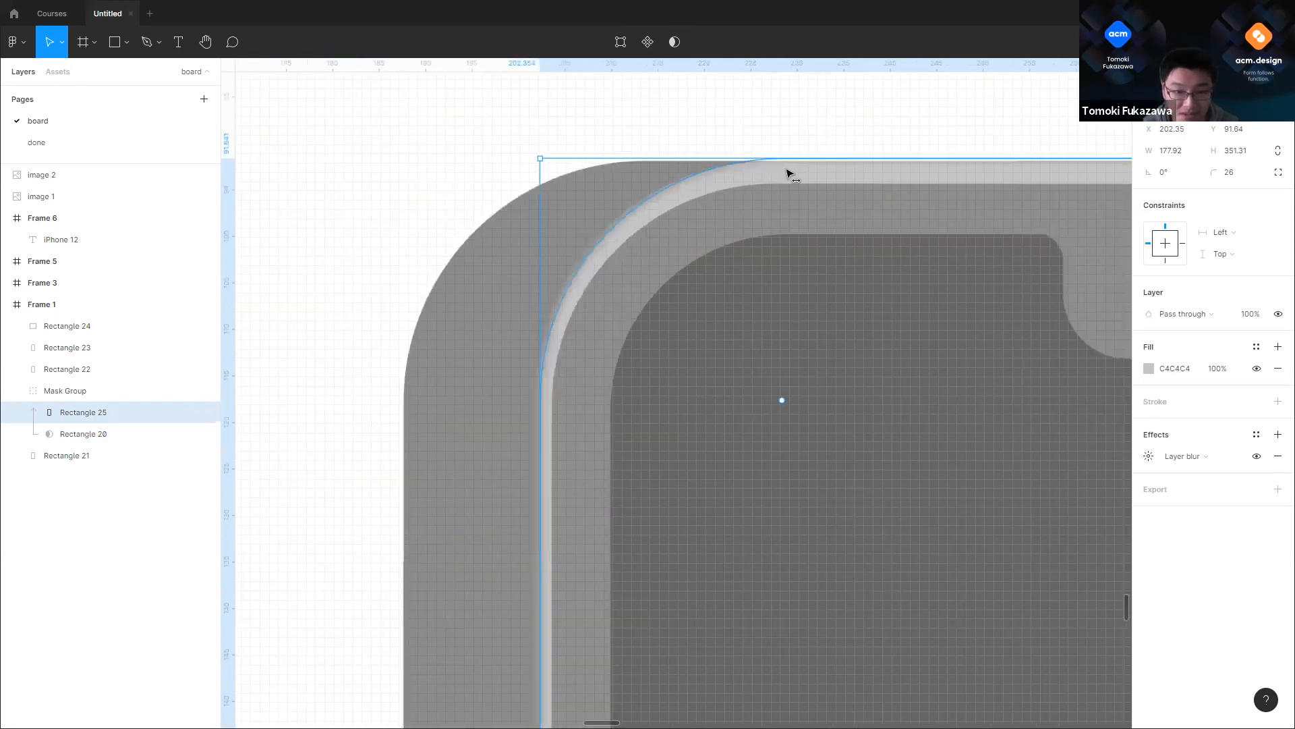
left_click(798, 142)
scroll(817, 345, "up", 3)
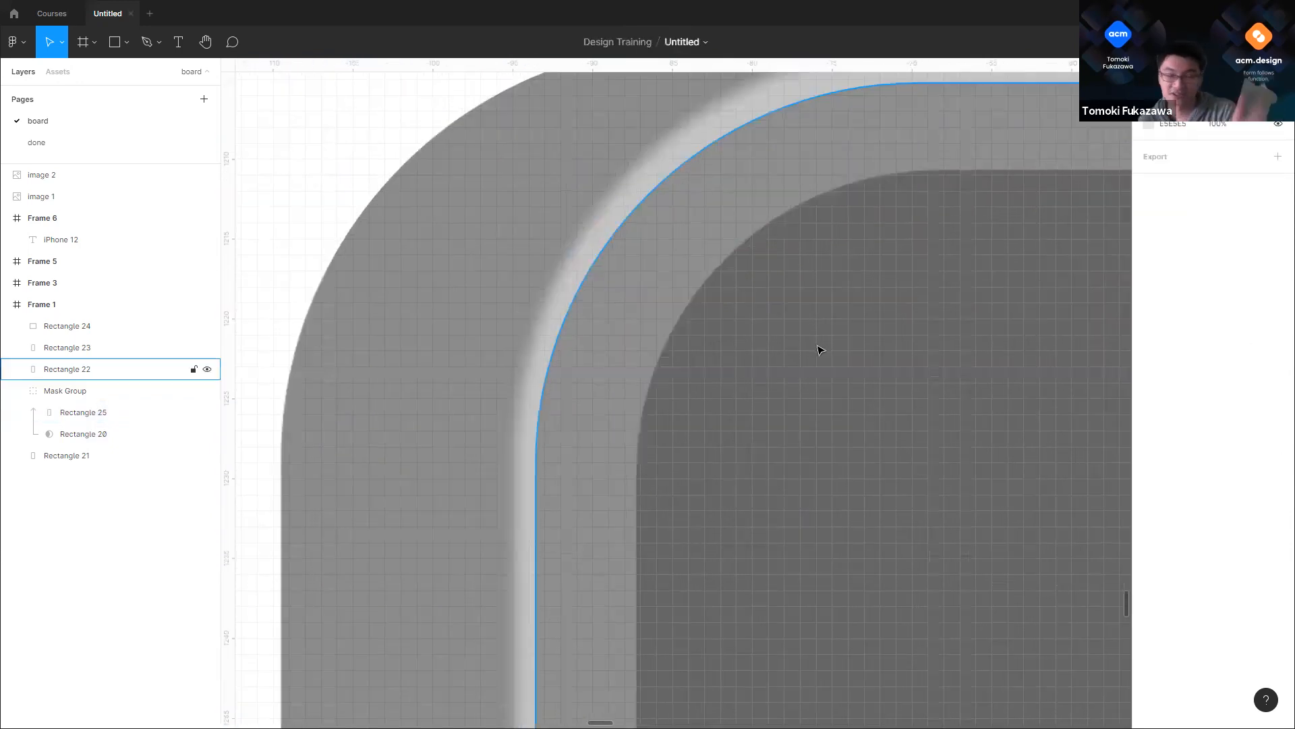
scroll(822, 350, "up", 1)
scroll(611, 276, "down", 2)
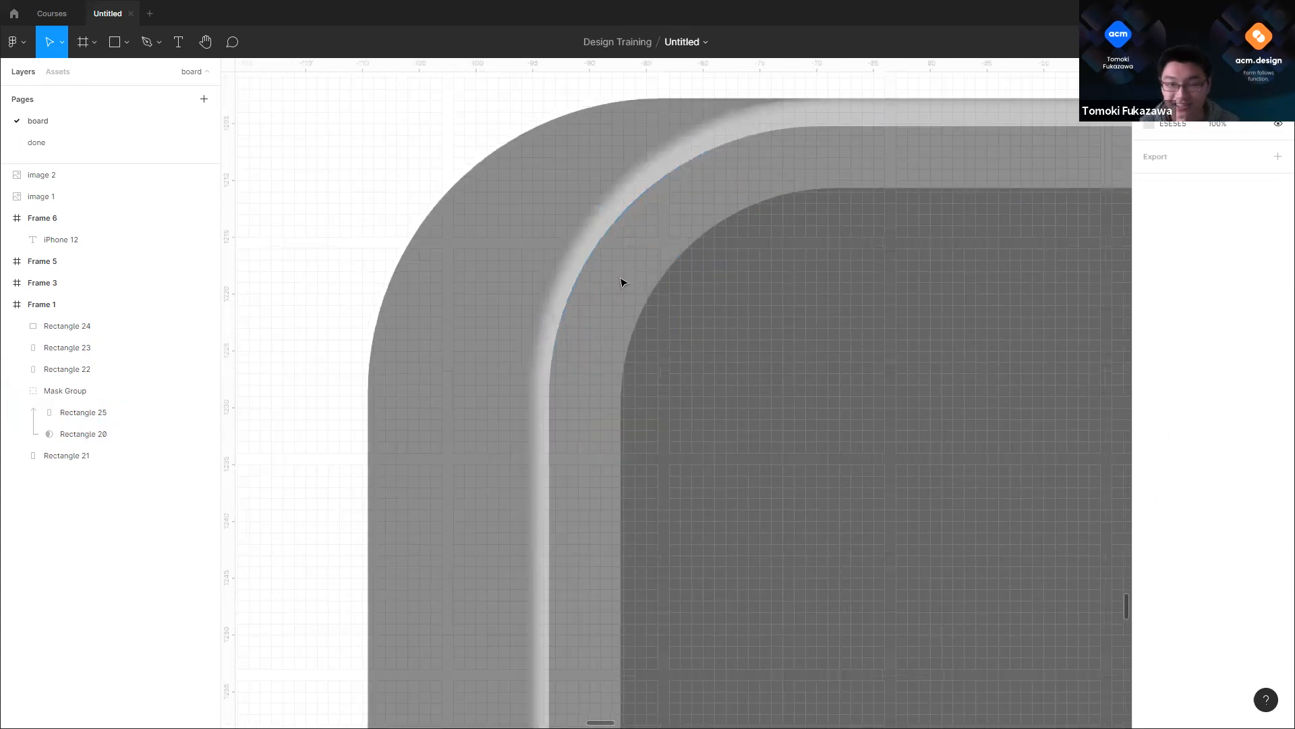
scroll(580, 284, "down", 2)
Step: Align the right edge of the grey rear body rectangle with the light rectangle, at a width of about 191.58
left_click(578, 260)
scroll(929, 272, "down", 3)
scroll(871, 249, "up", 5)
scroll(758, 205, "up", 3)
left_click_drag(761, 295, 802, 292)
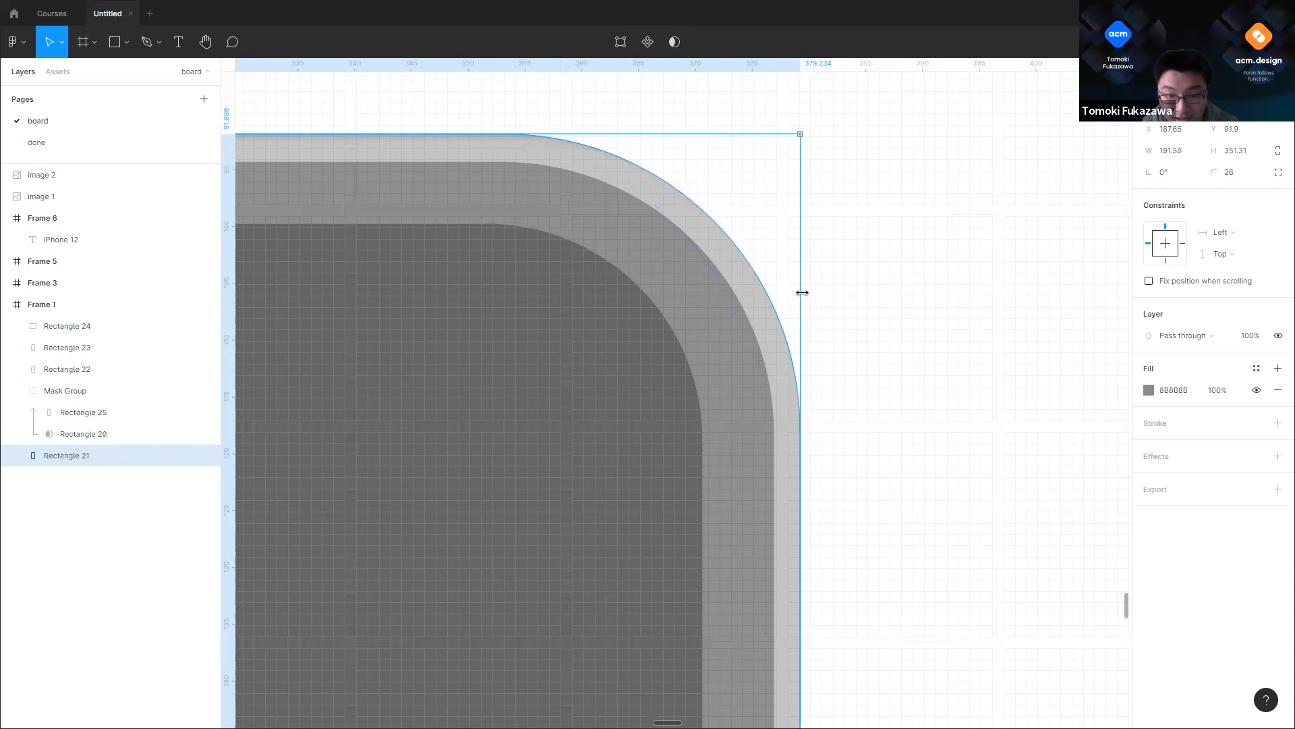
left_click(931, 276)
scroll(936, 275, "down", 2)
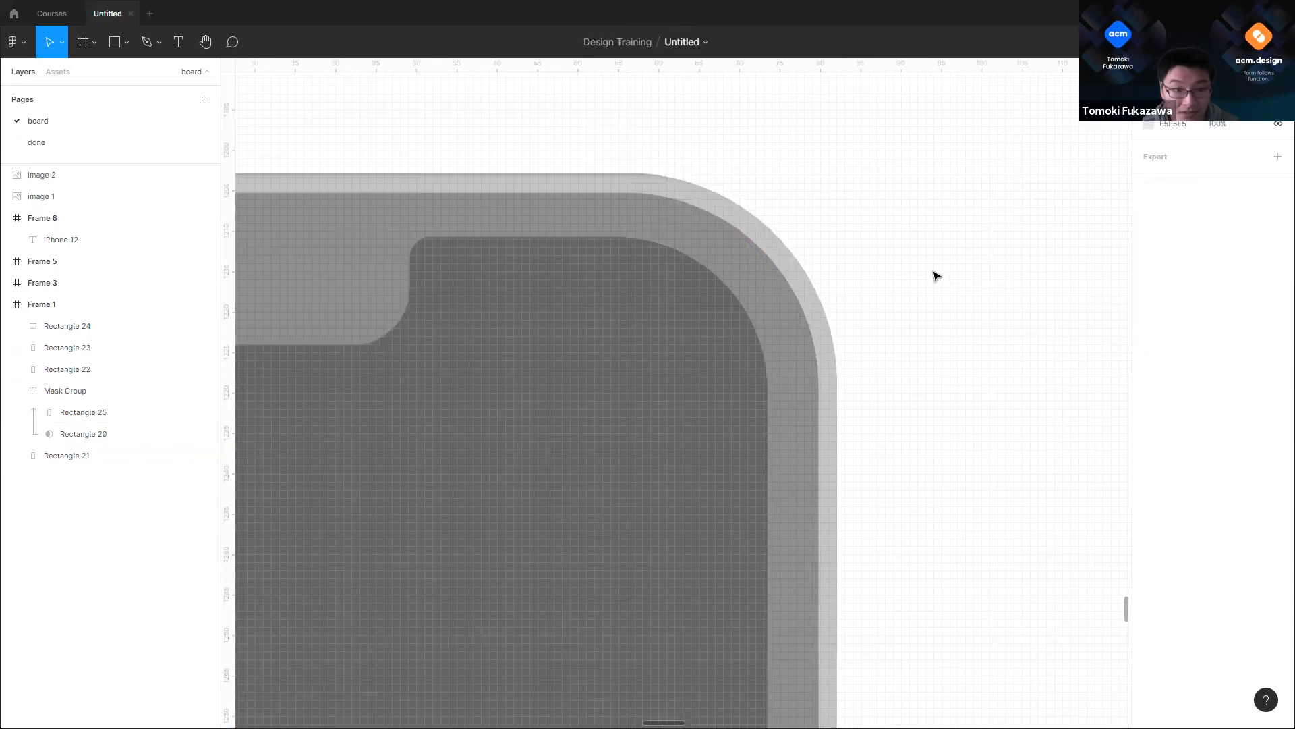
Step: Examine the blurred edge highlight along the phone's upper corners and left side
scroll(622, 274, "down", 3)
scroll(469, 164, "up", 4)
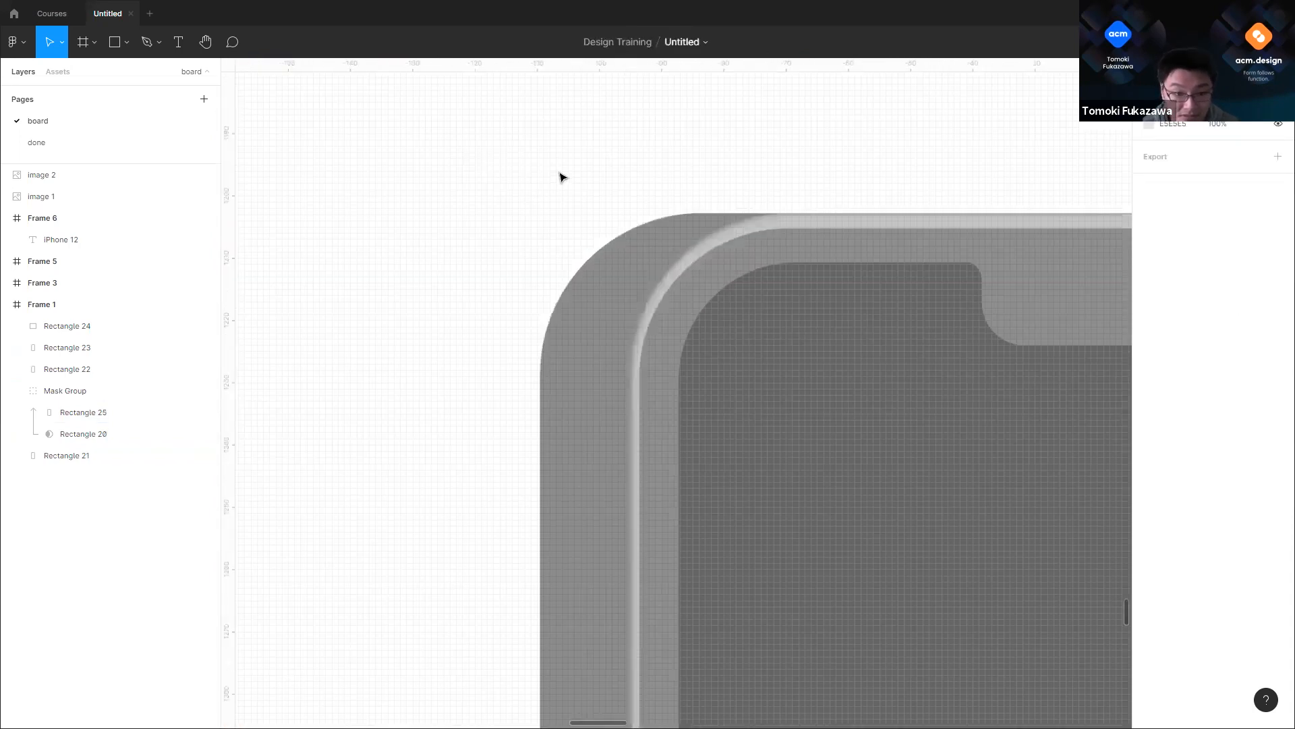
scroll(570, 179, "down", 3)
scroll(536, 178, "up", 3)
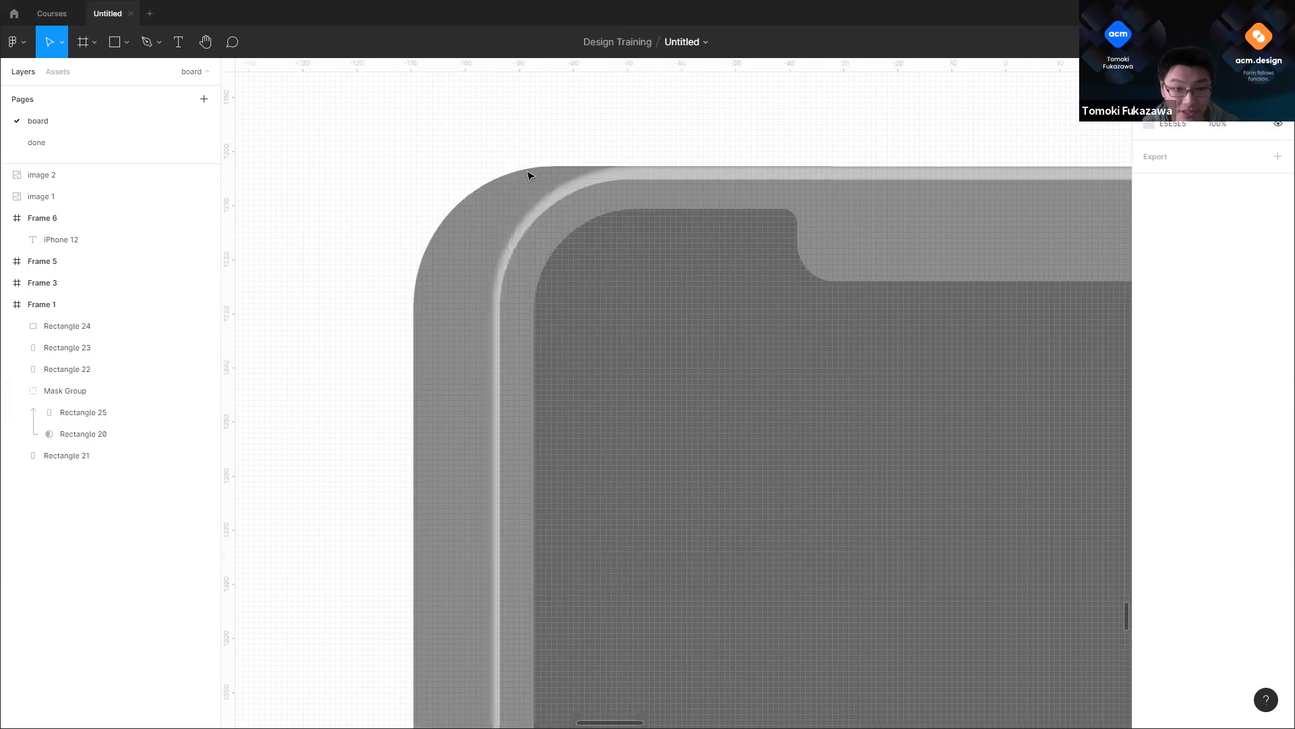
scroll(528, 176, "down", 2)
scroll(515, 177, "up", 2)
scroll(524, 208, "down", 3)
scroll(533, 189, "up", 3)
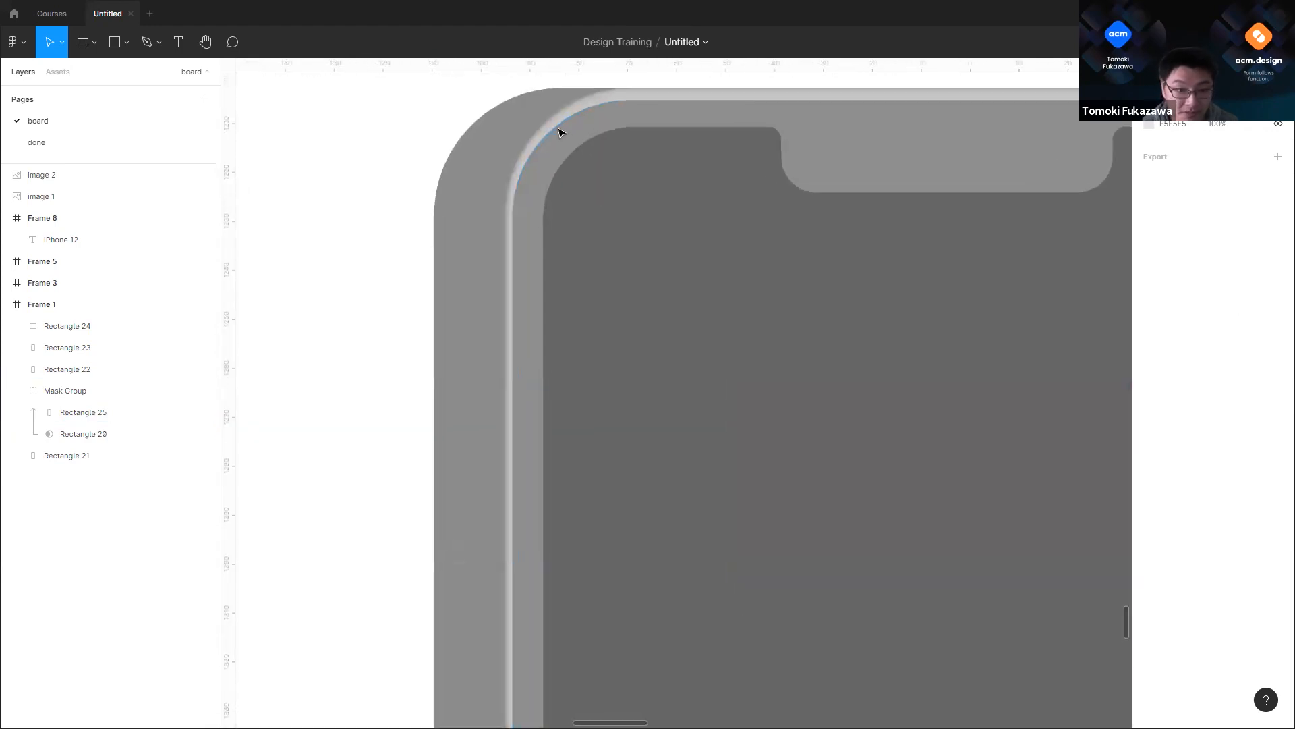
Step: Nudge the blurred rectangle in the mask group to about X 201.75 and open its layer blur settings
scroll(489, 193, "up", 2)
left_click(483, 186, "ctrl")
left_click(467, 200)
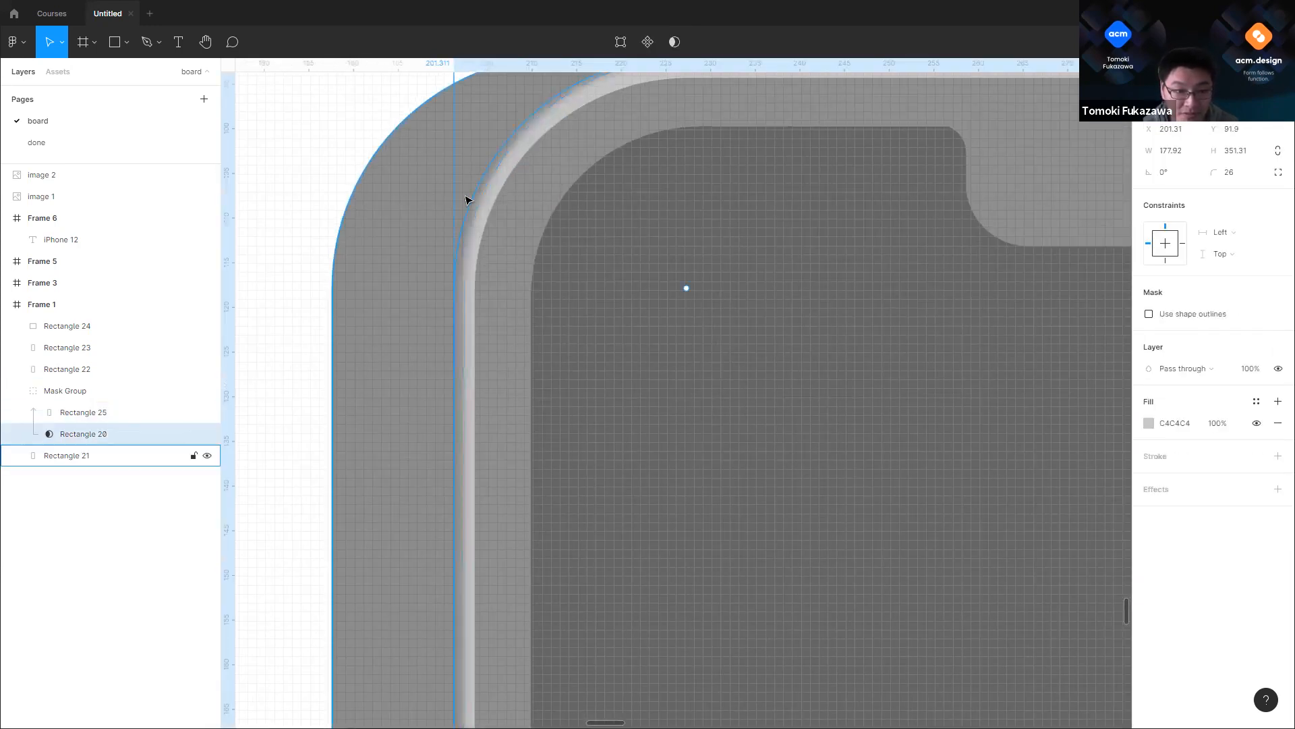
left_click(491, 197)
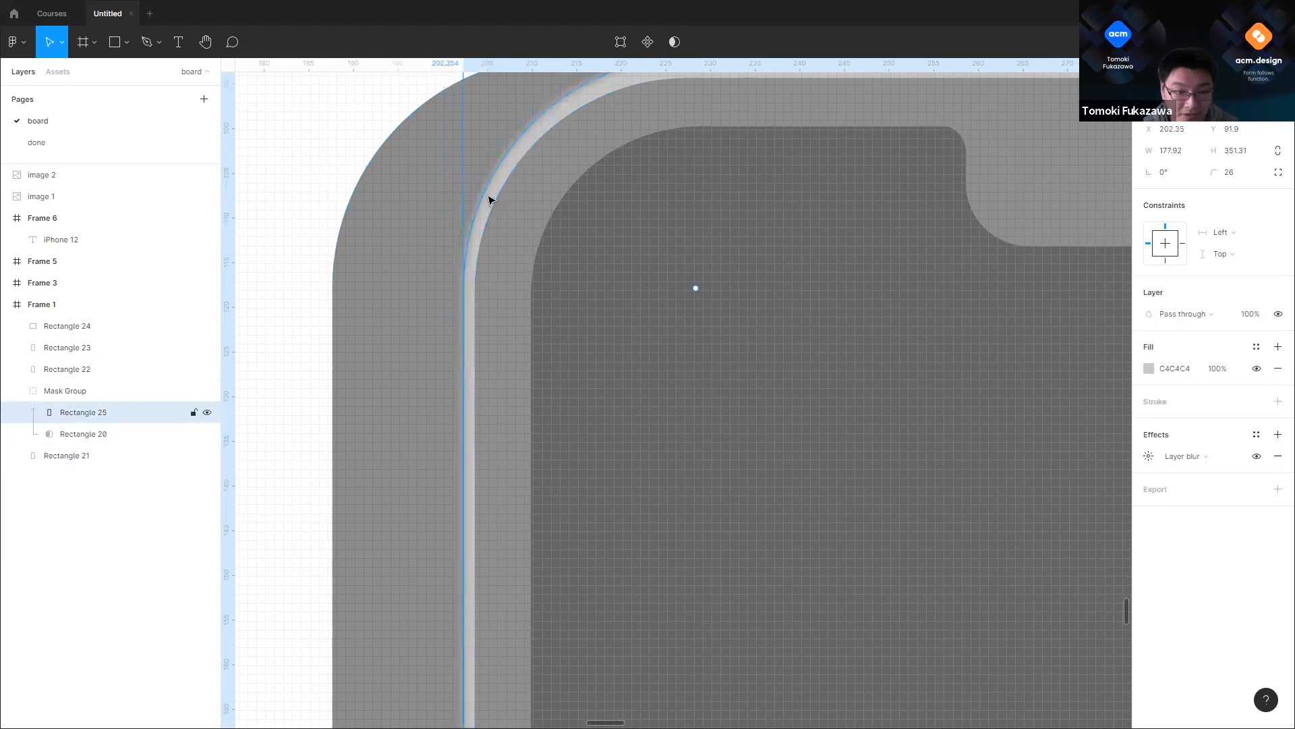
left_click_drag(485, 196, 483, 196)
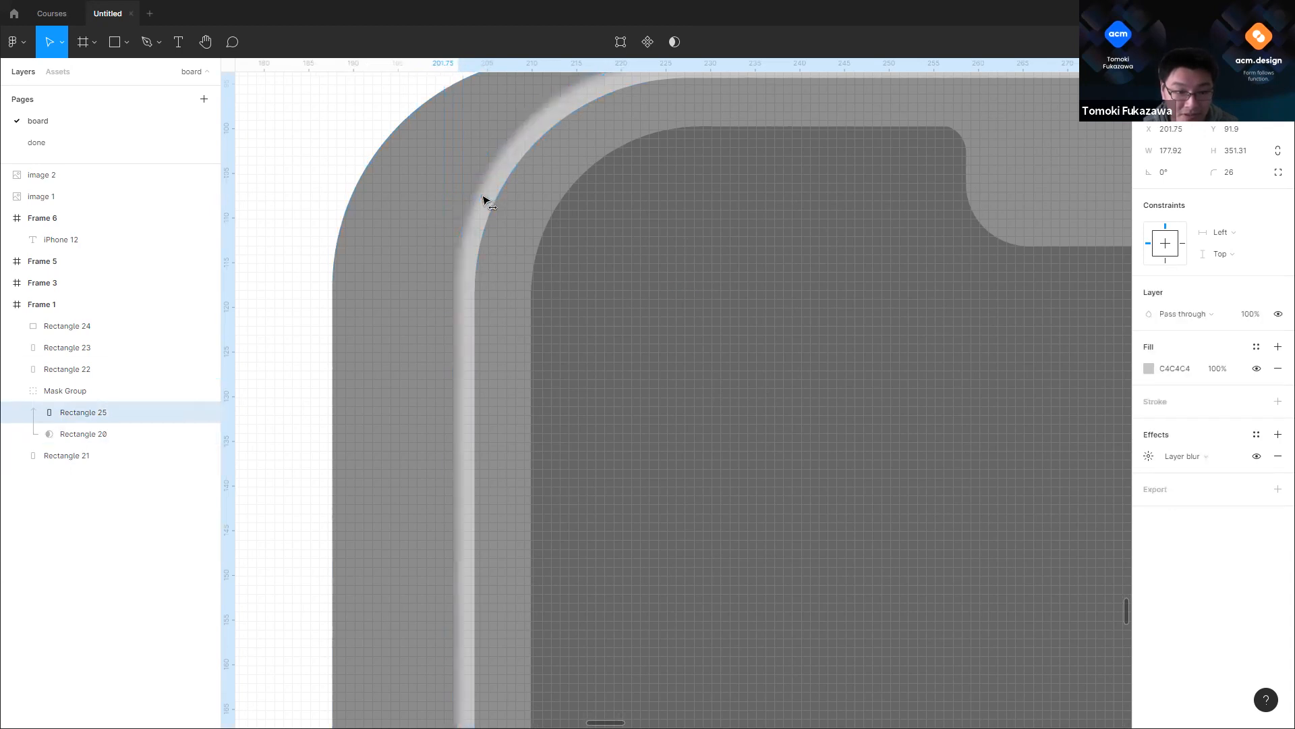
left_click(1149, 456)
key("Return")
scroll(806, 481, "down", 5)
left_click(591, 312)
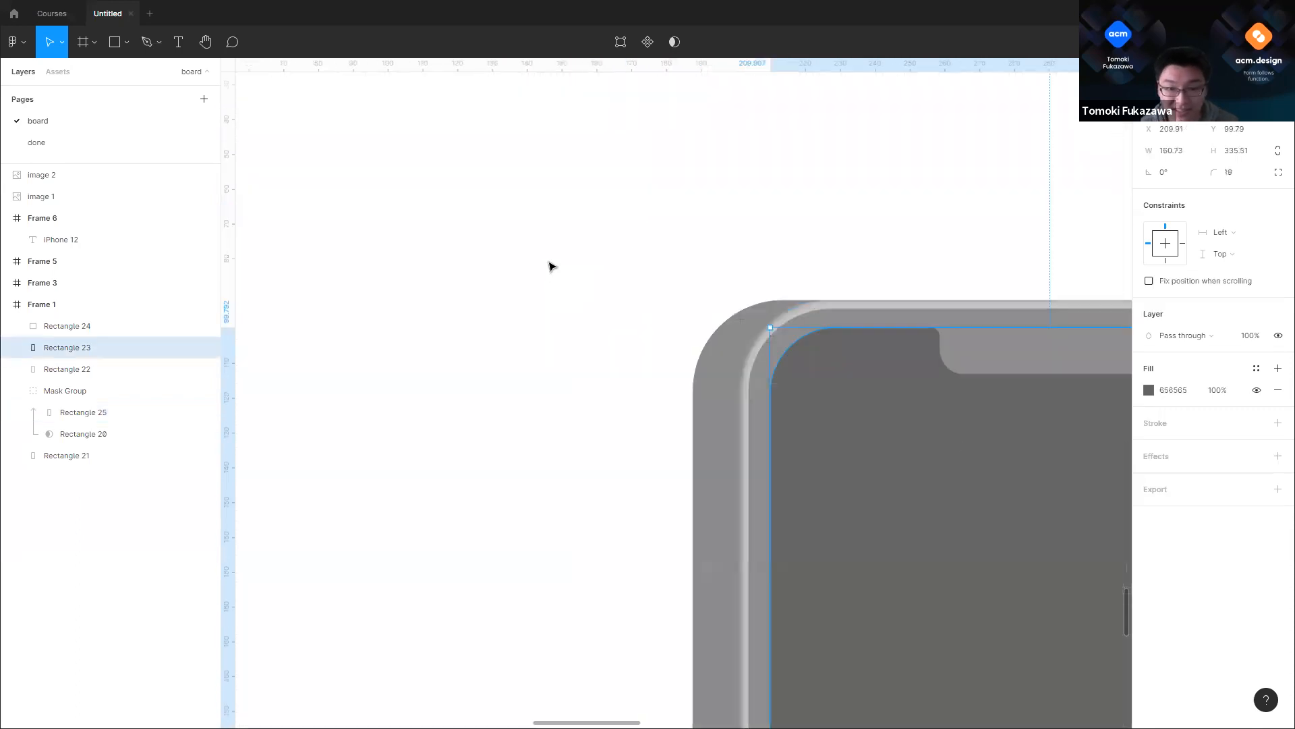
left_click(552, 266)
Step: Examine the whole phone illustration and compare it with the side frame and edges of the reference iPhones
scroll(591, 255, "down", 5)
scroll(779, 362, "up", 5)
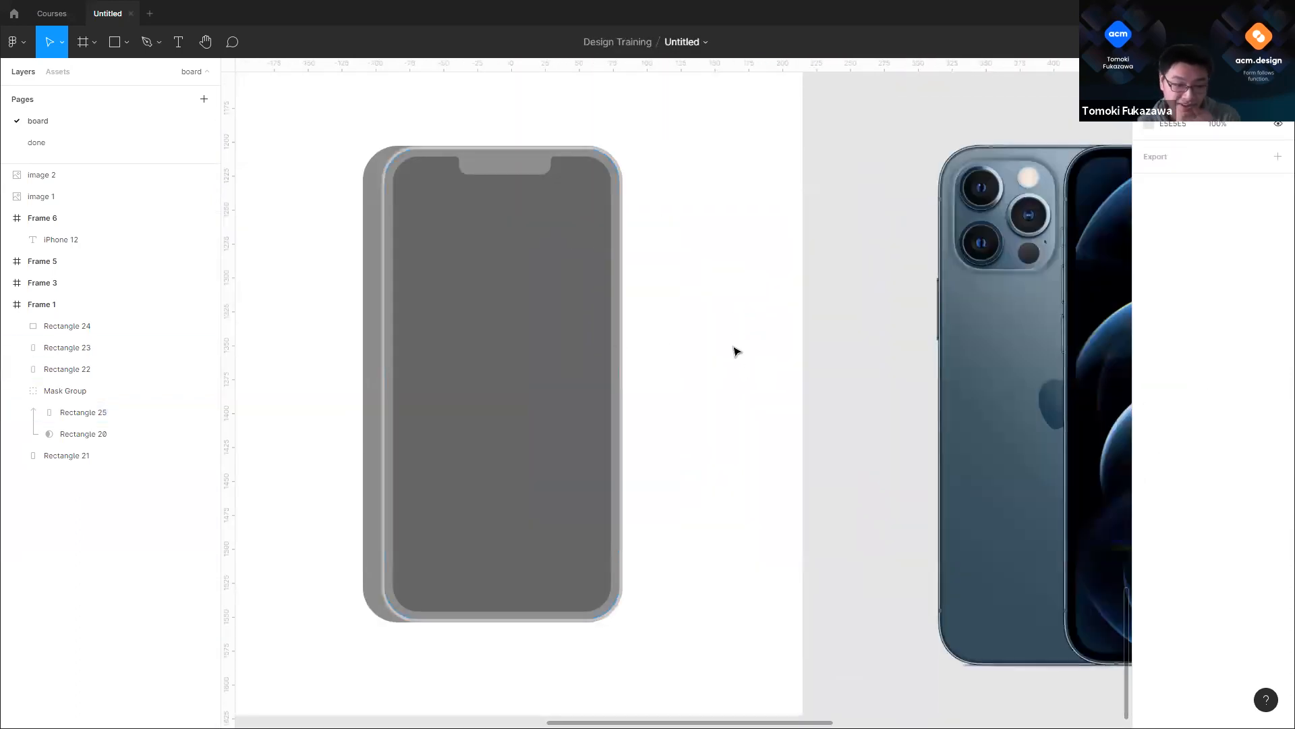
scroll(398, 154, "up", 5)
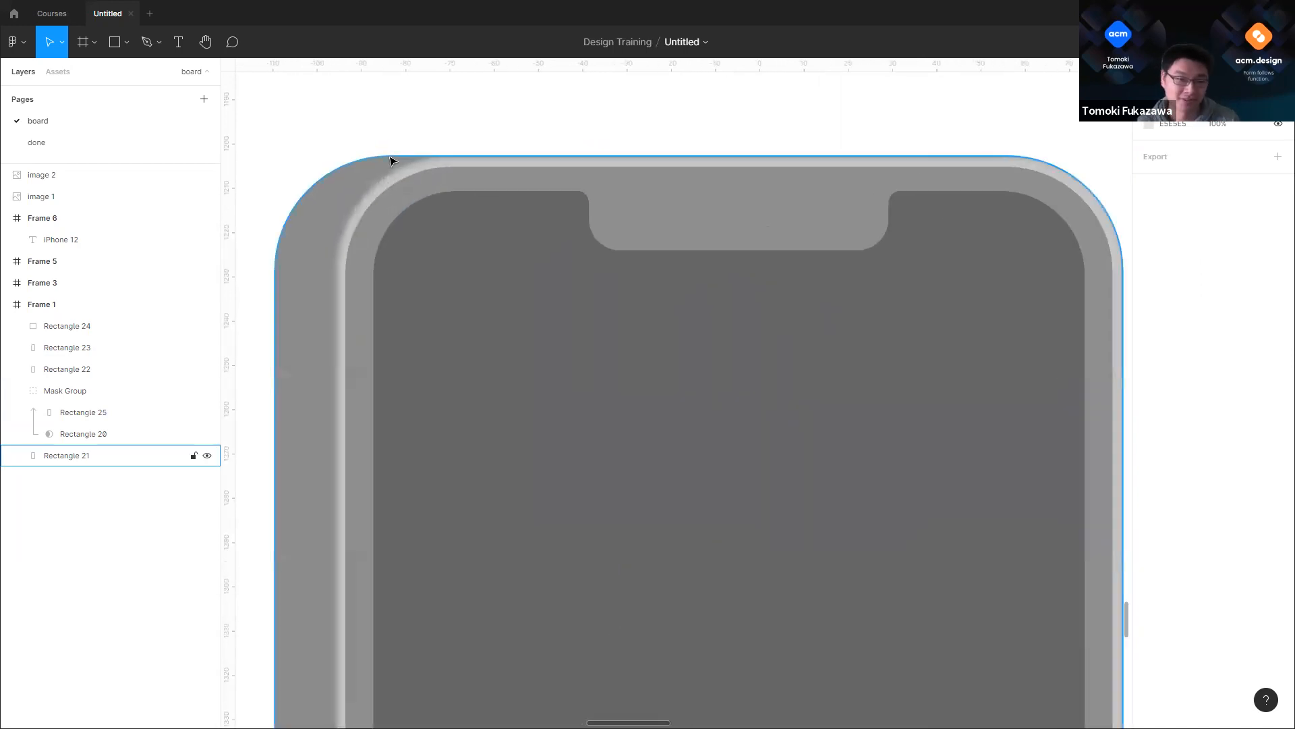
scroll(375, 172, "down", 4)
left_click_drag(659, 350, 313, 345)
scroll(535, 318, "down", 2)
left_click(836, 354)
scroll(823, 355, "up", 3)
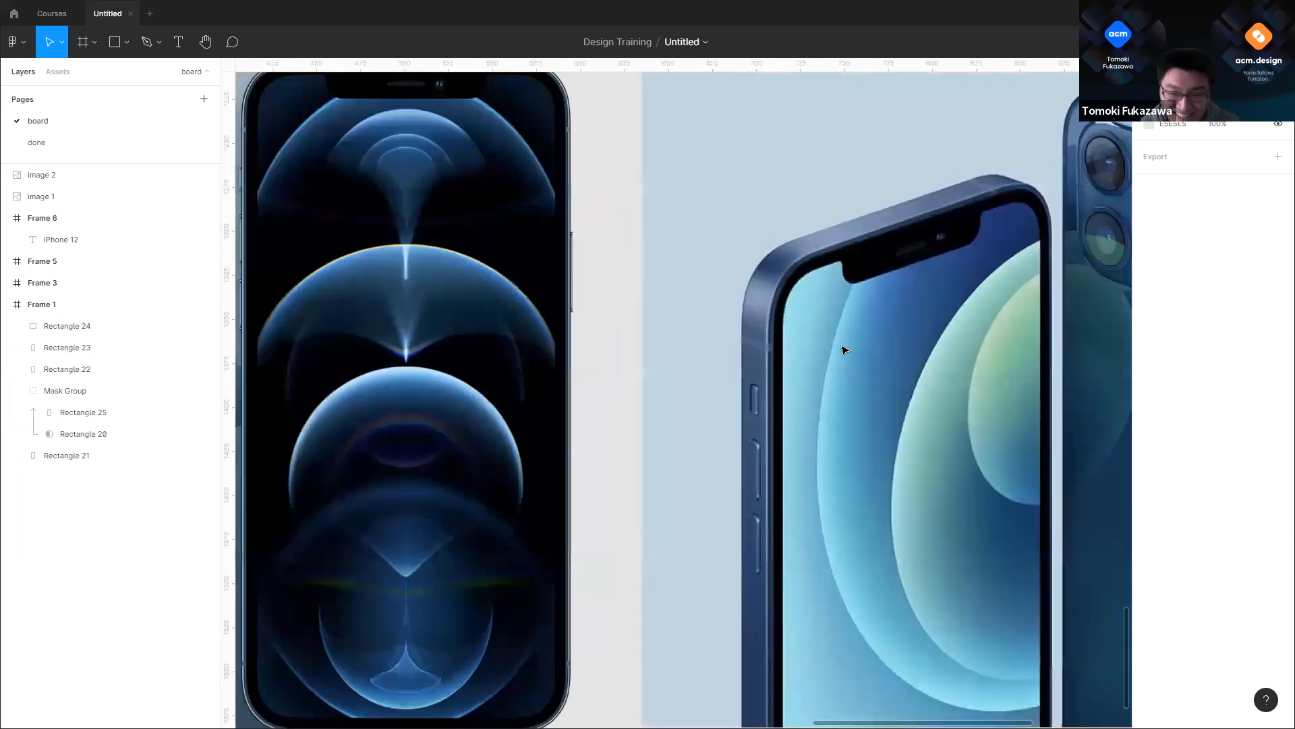
left_click_drag(673, 342, 751, 315)
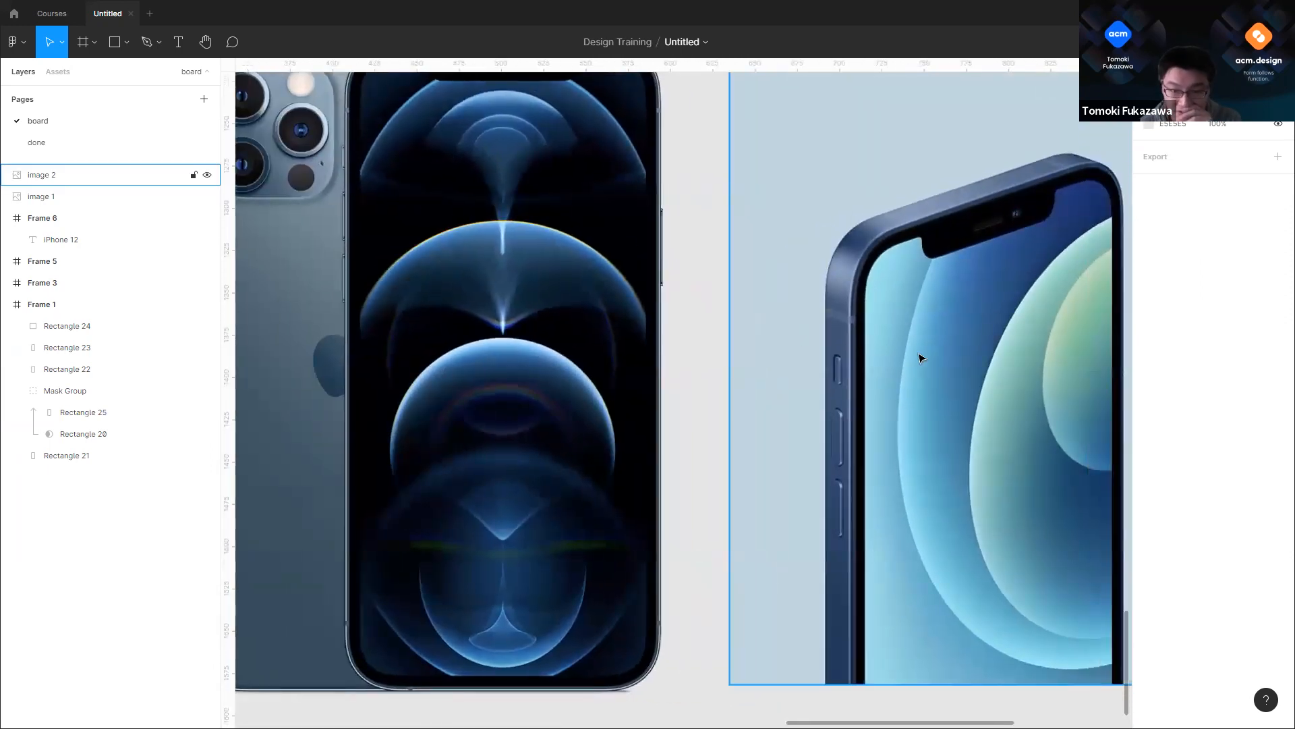
scroll(757, 327, "down", 3)
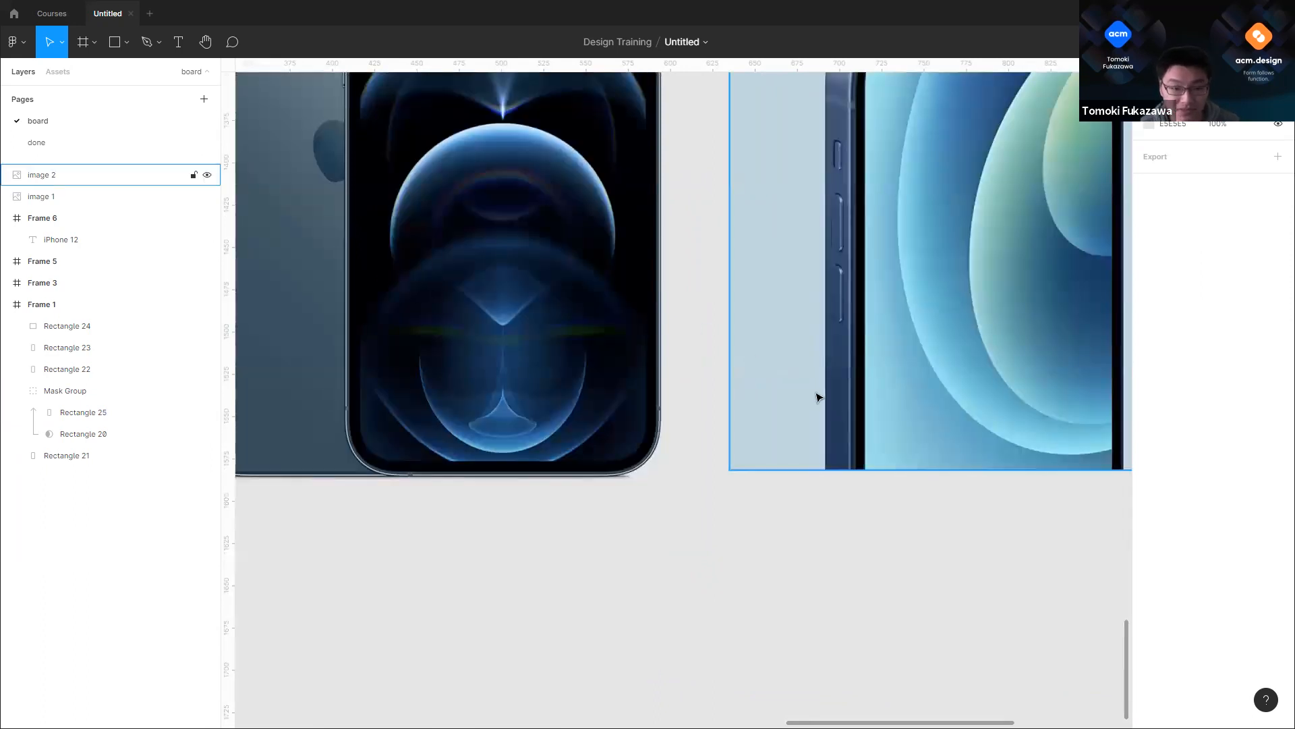
scroll(817, 394, "down", 2)
left_click_drag(882, 443, 1132, 547)
scroll(560, 297, "up", 4)
Step: Change the fill of the grey rear body rectangle to a linear gradient running from top to bottom
left_click(569, 303)
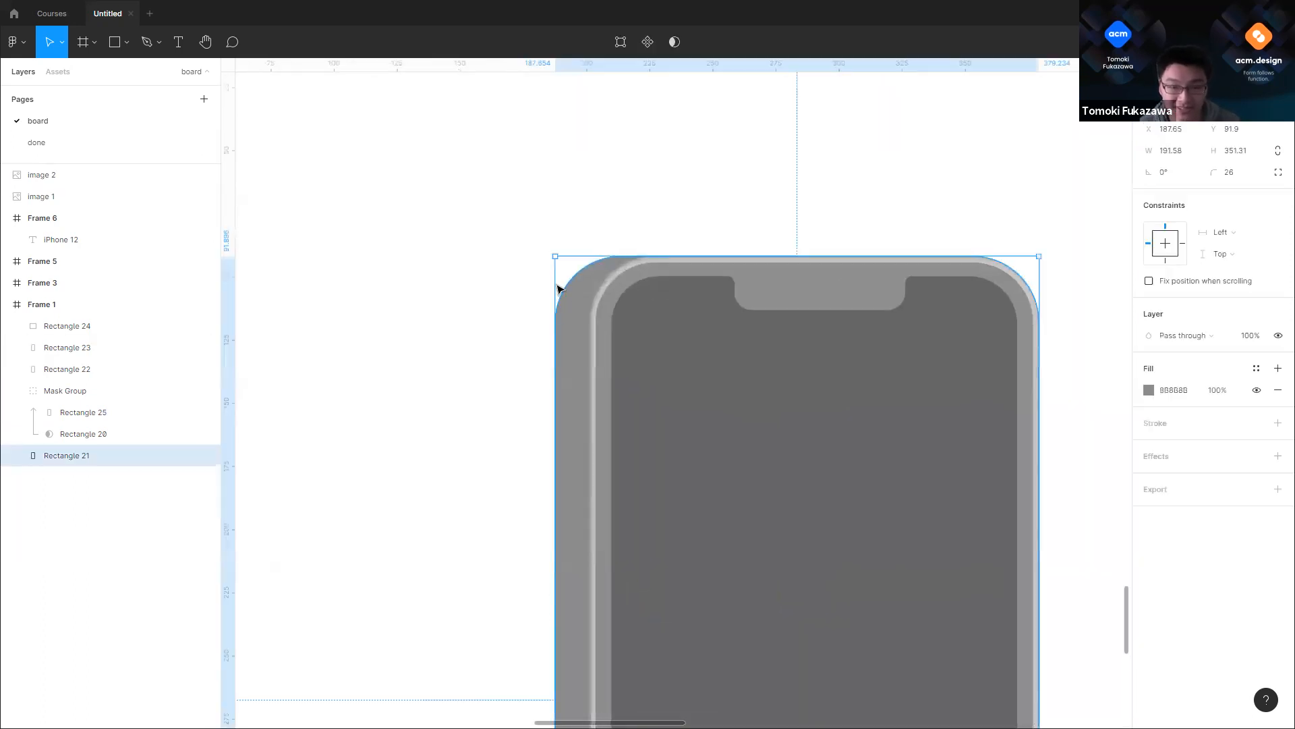
scroll(558, 290, "down", 3)
scroll(642, 405, "up", 3)
left_click_drag(420, 296, 373, 236)
scroll(544, 338, "down", 3)
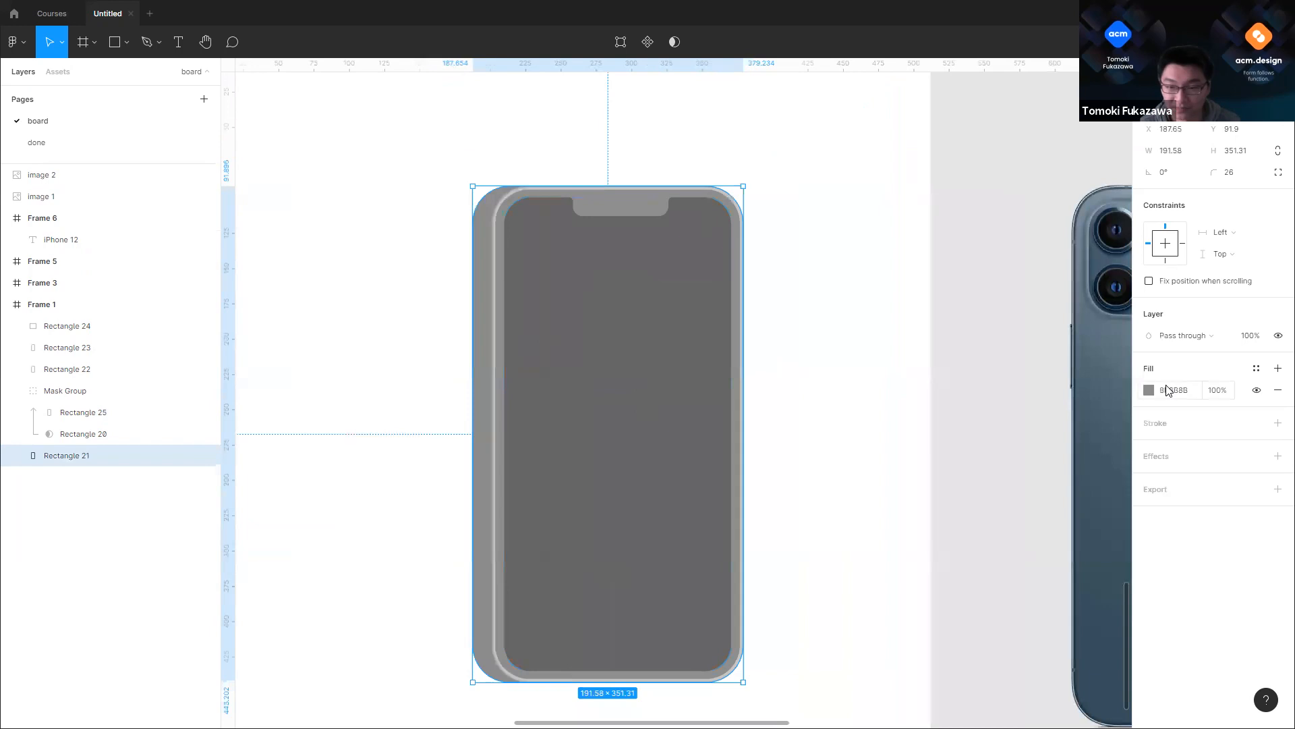
left_click(1149, 391)
left_click(997, 378)
left_click(1009, 395)
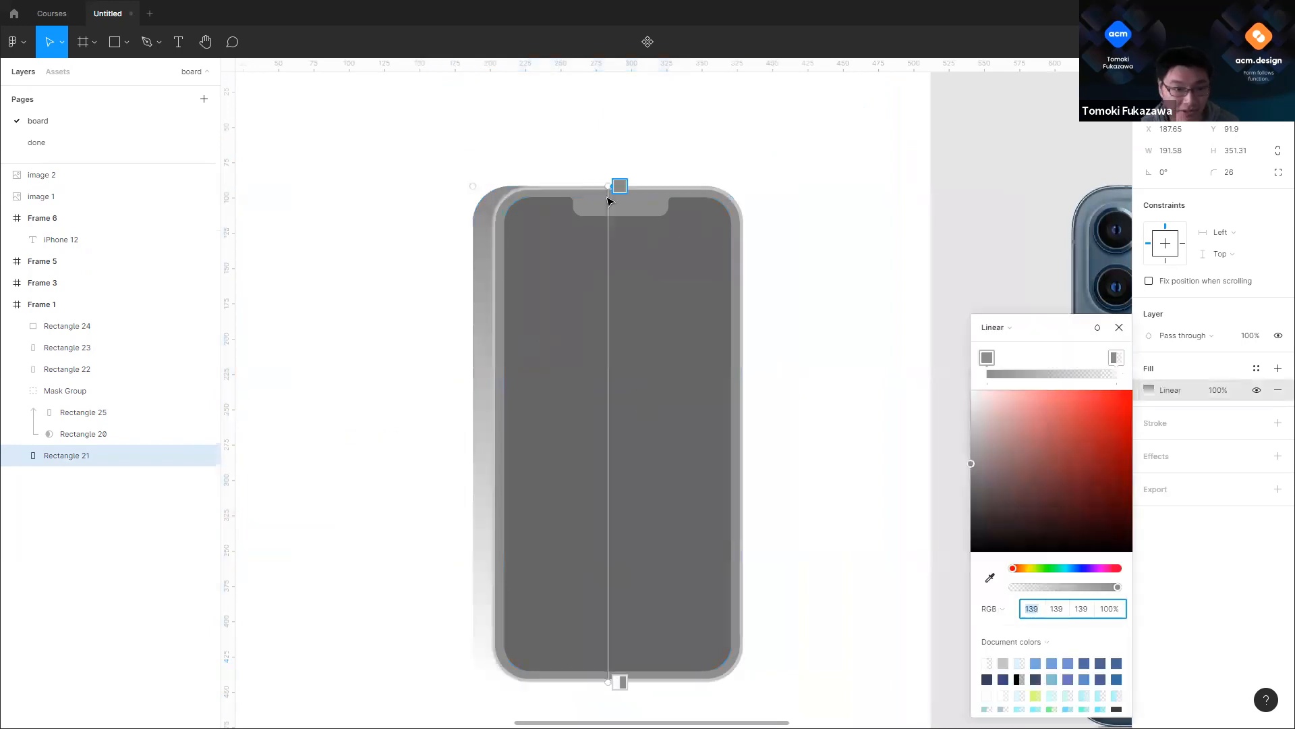
left_click(610, 188)
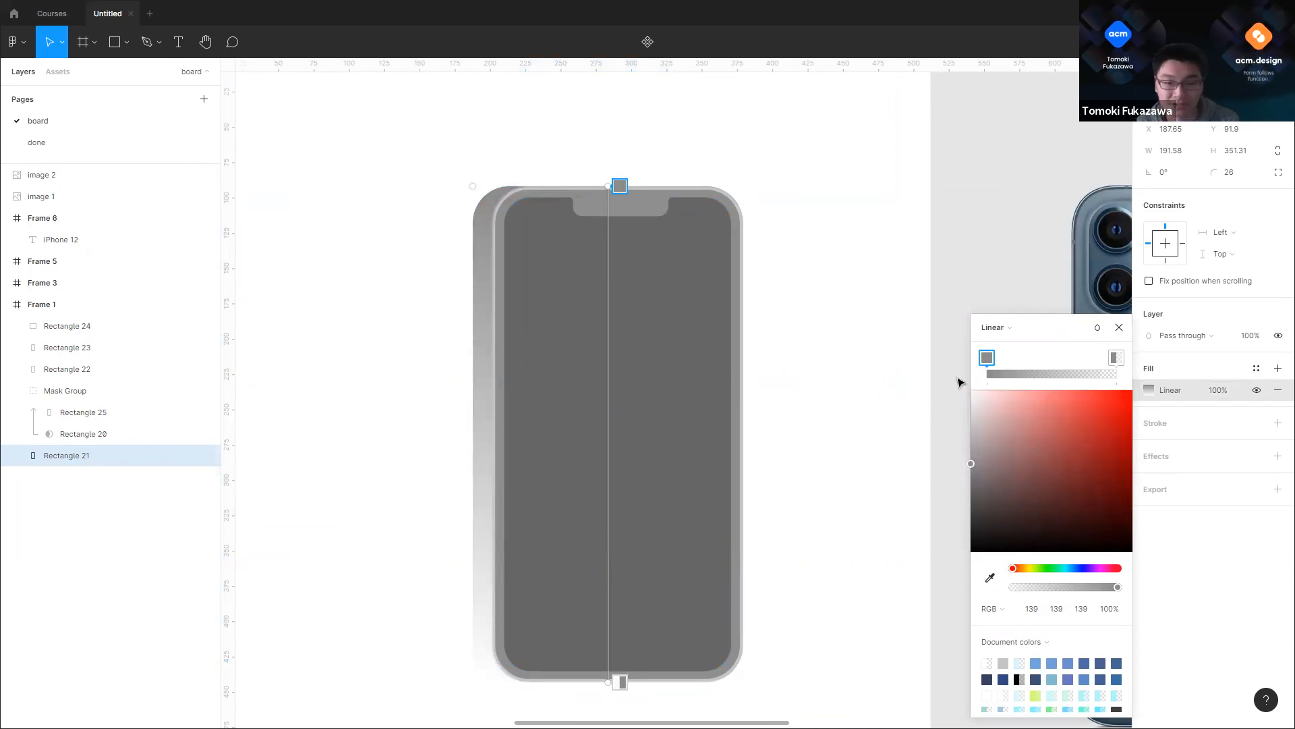
Step: Set the gradient's upper stop to a blue of about RGB 85, 136, 214, guided by the reference phone
left_click_drag(979, 417, 905, 410)
left_click_drag(801, 390, 370, 358)
scroll(599, 347, "down", 3)
scroll(760, 357, "up", 5)
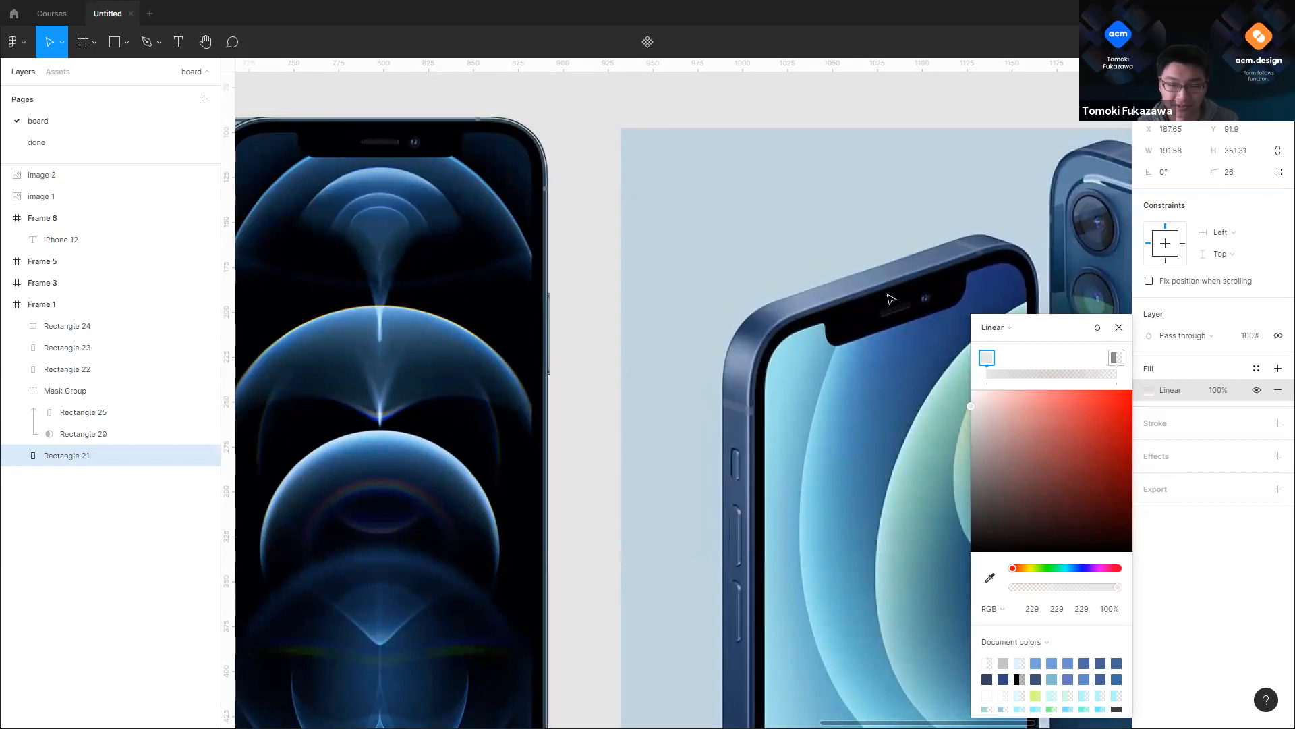
scroll(457, 275, "down", 4)
scroll(446, 275, "left", 5)
scroll(523, 303, "up", 2)
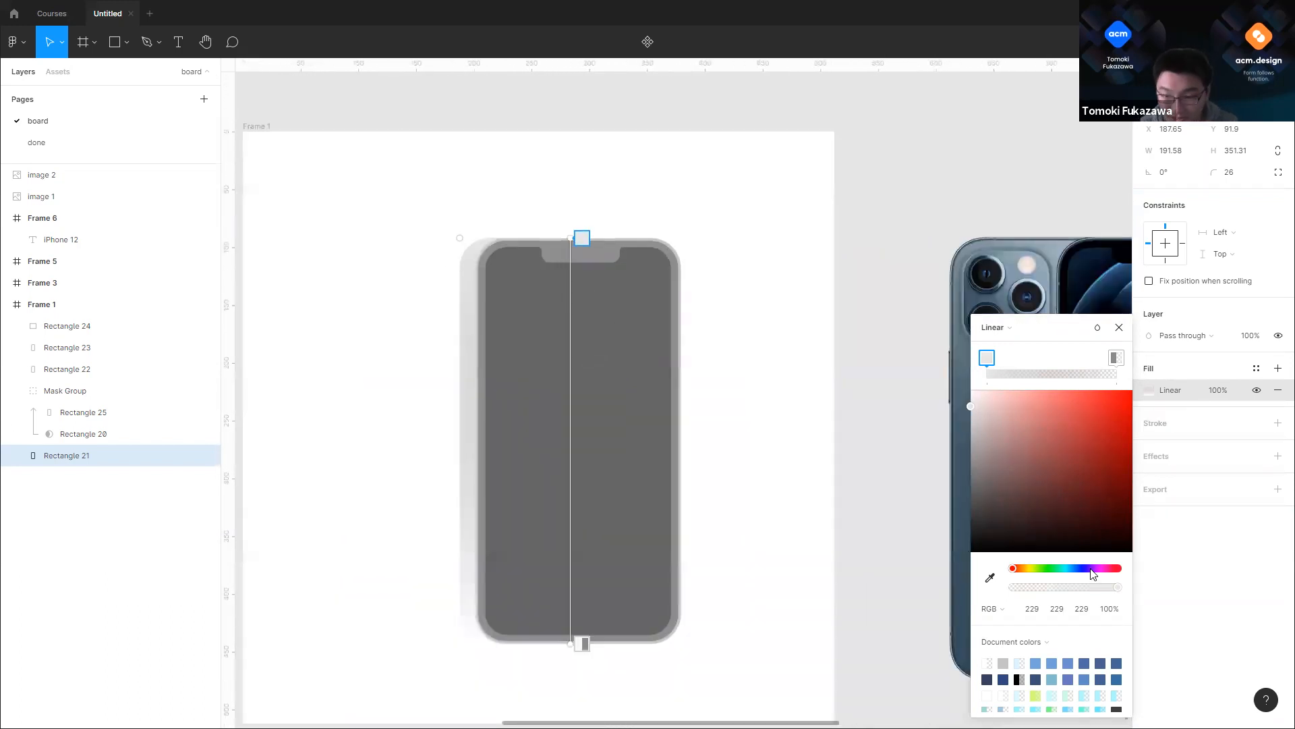
left_click_drag(1093, 569, 1077, 568)
left_click_drag(1033, 409, 1058, 391)
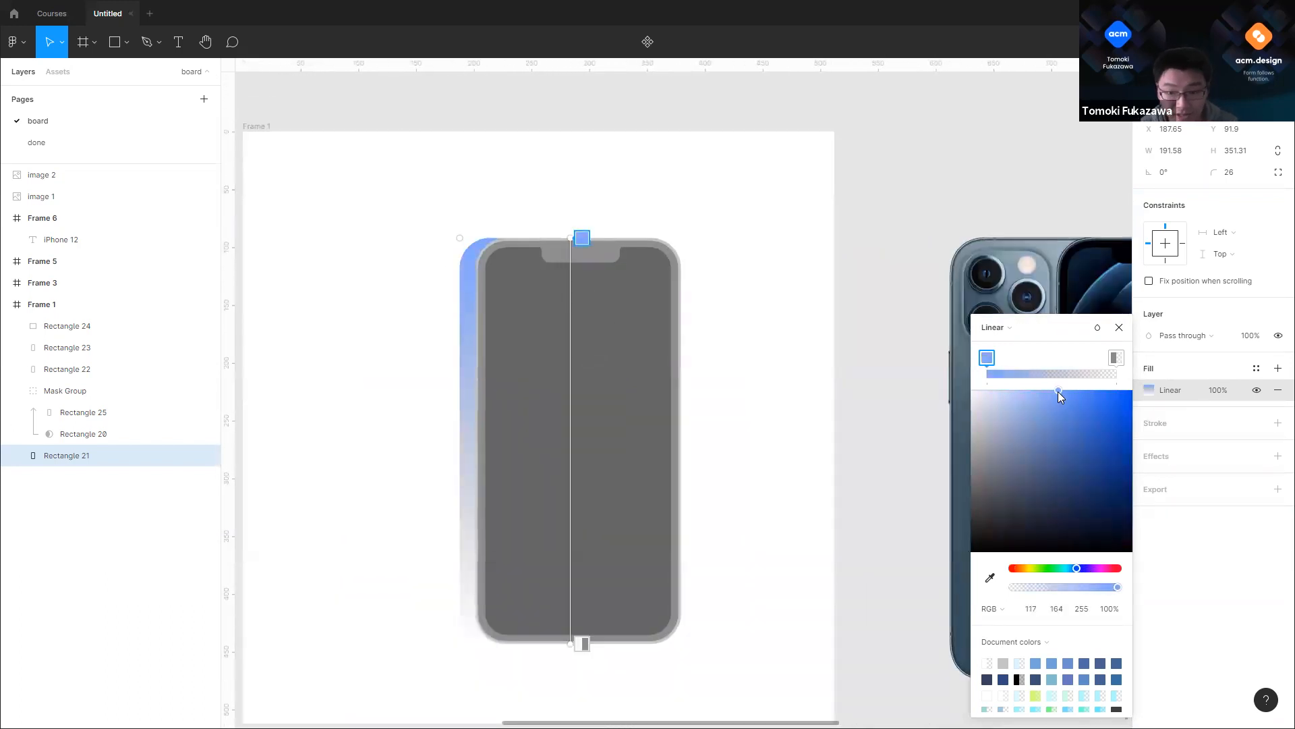
left_click_drag(1077, 570, 1077, 570)
left_click_drag(1104, 425, 1068, 423)
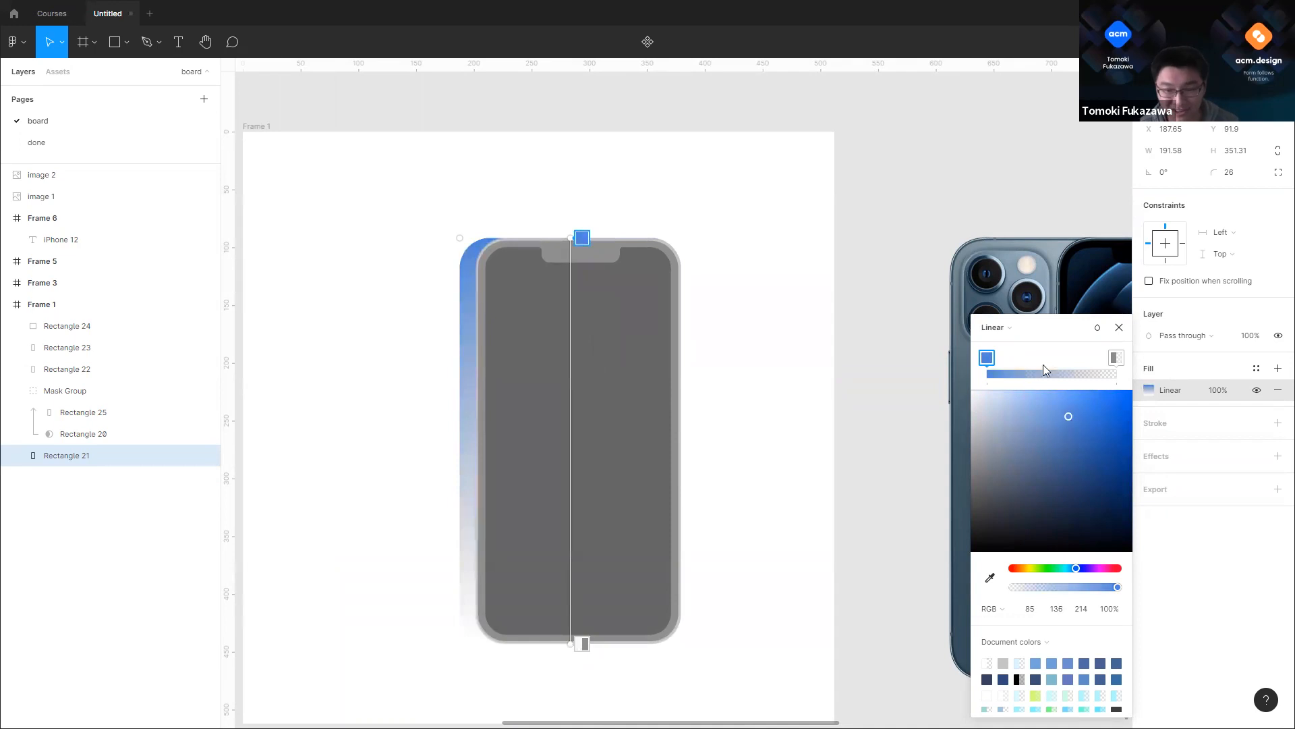
Step: Make the gradient's lower stop fully opaque and add a darker blue stop just below the upper one
left_click(1118, 362)
left_click_drag(1109, 585, 1231, 586)
left_click_drag(1040, 371, 997, 363)
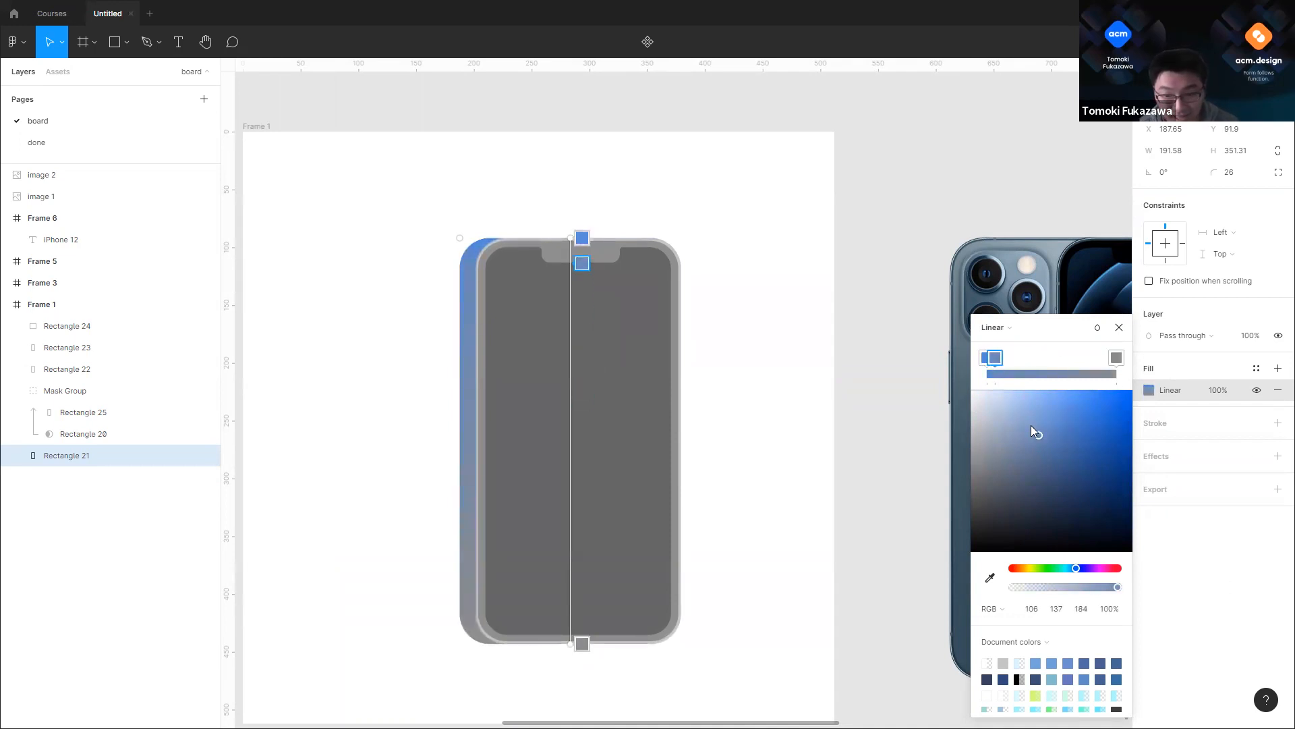
left_click_drag(1032, 429, 1065, 448)
Step: Set the gradient's lower stop to a deep blue of about RGB 21, 18, 186
left_click(1116, 357)
left_click(1099, 531)
left_click_drag(1084, 573, 1085, 572)
scroll(773, 326, "up", 5)
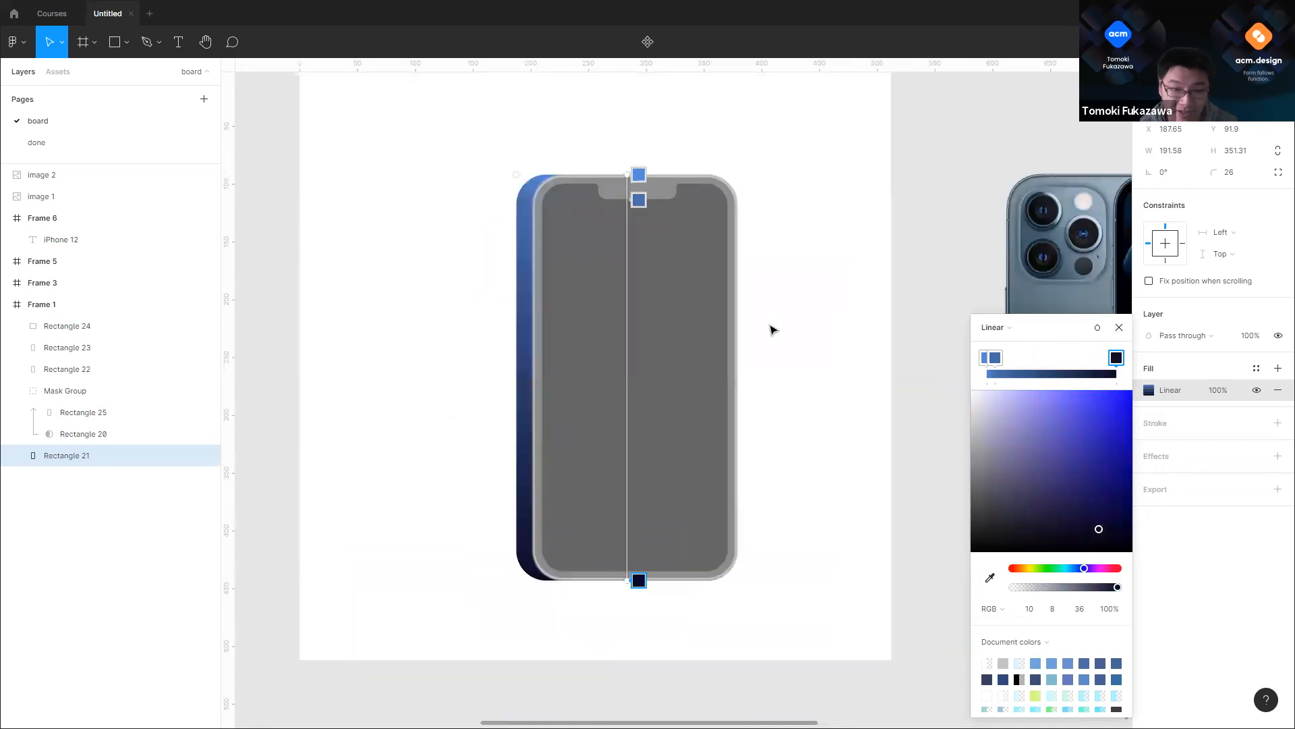
left_click_drag(1098, 527, 1117, 435)
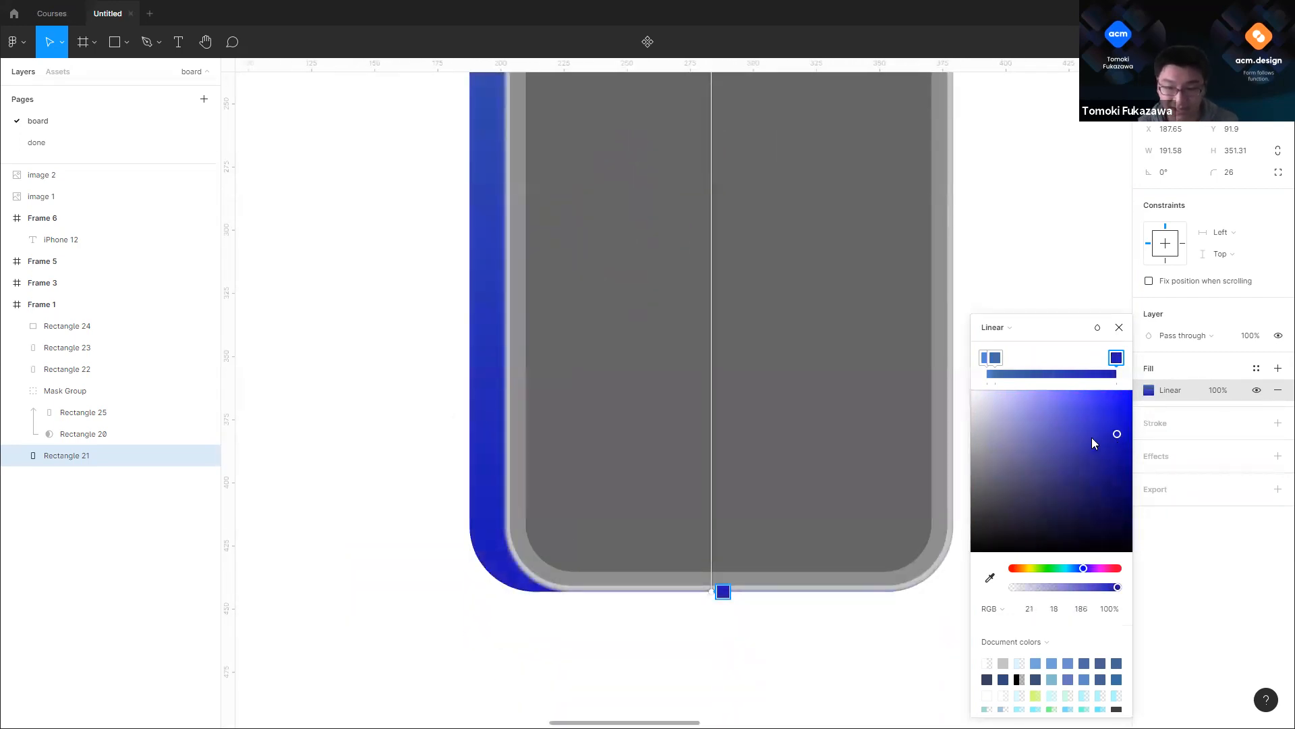
scroll(599, 522, "down", 4)
scroll(478, 179, "up", 2)
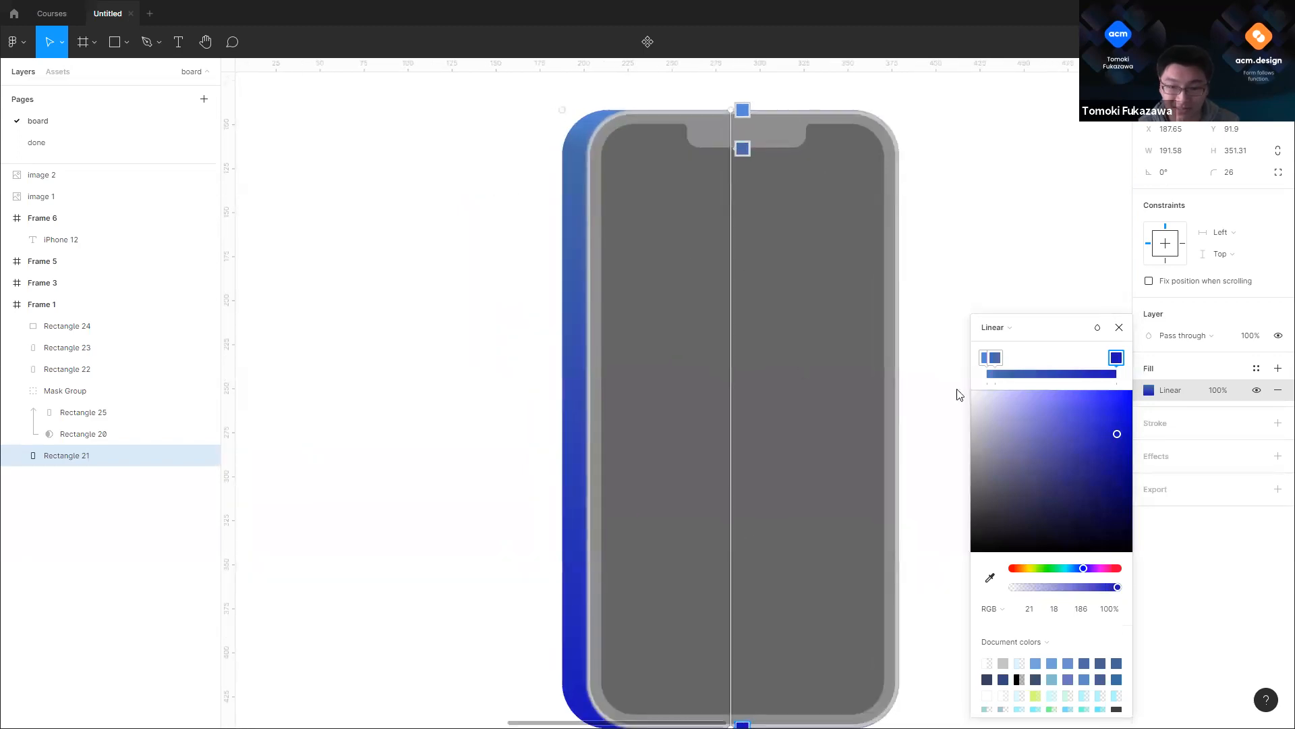
Step: Add two more gradient stops, one about a third of the way down and one near the lower end
left_click(1031, 372)
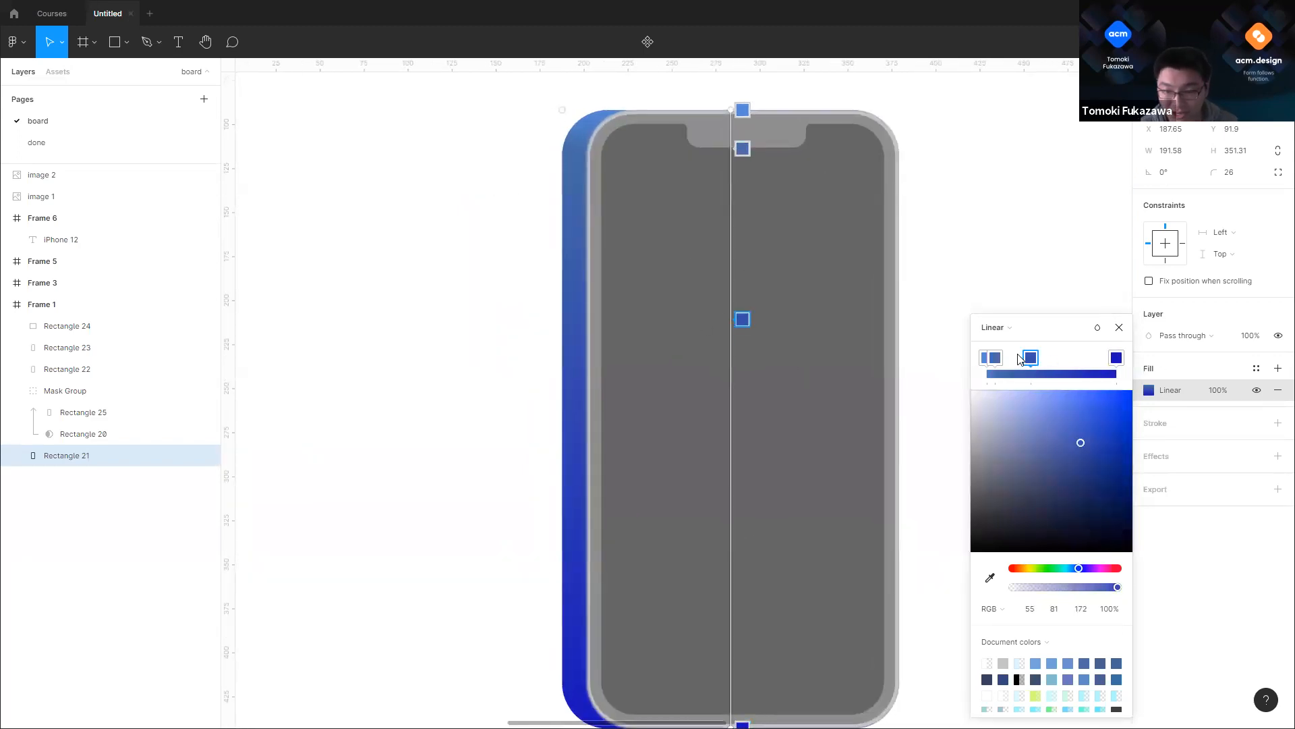
left_click_drag(1051, 373, 1096, 373)
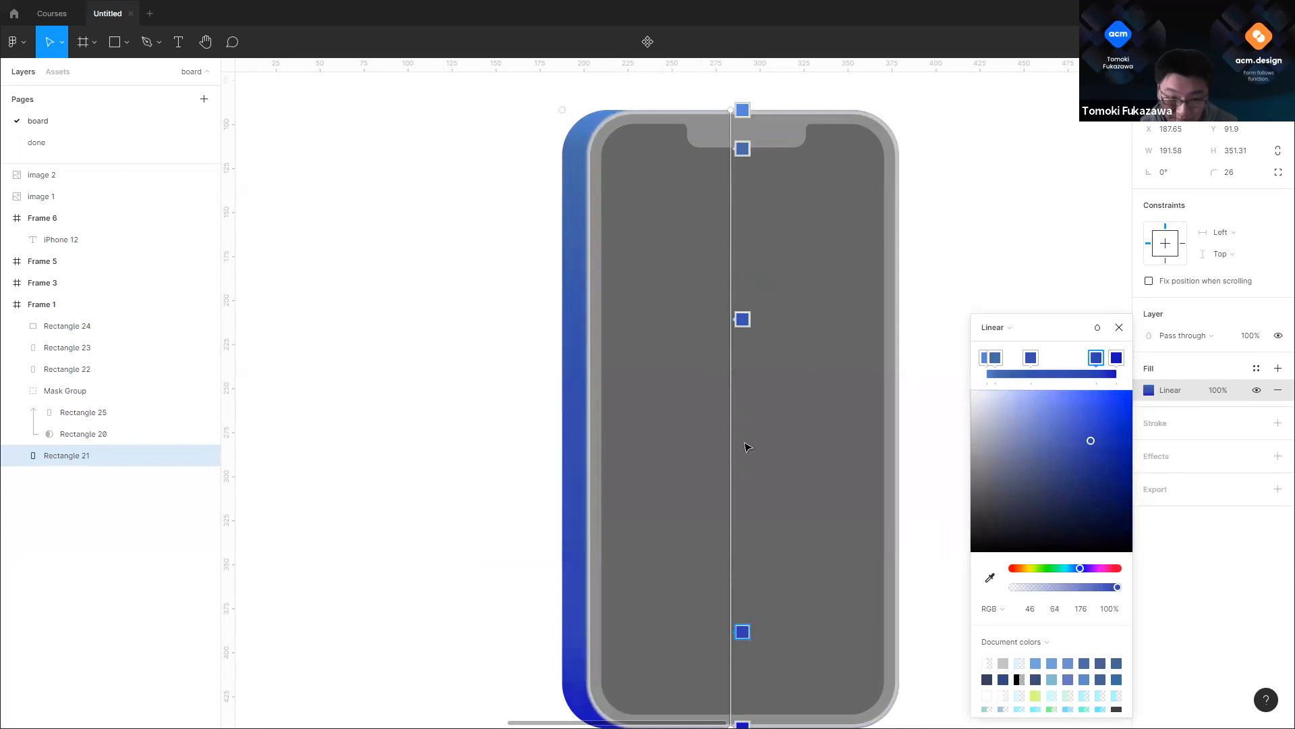
scroll(795, 533, "down", 1)
scroll(789, 531, "up", 1)
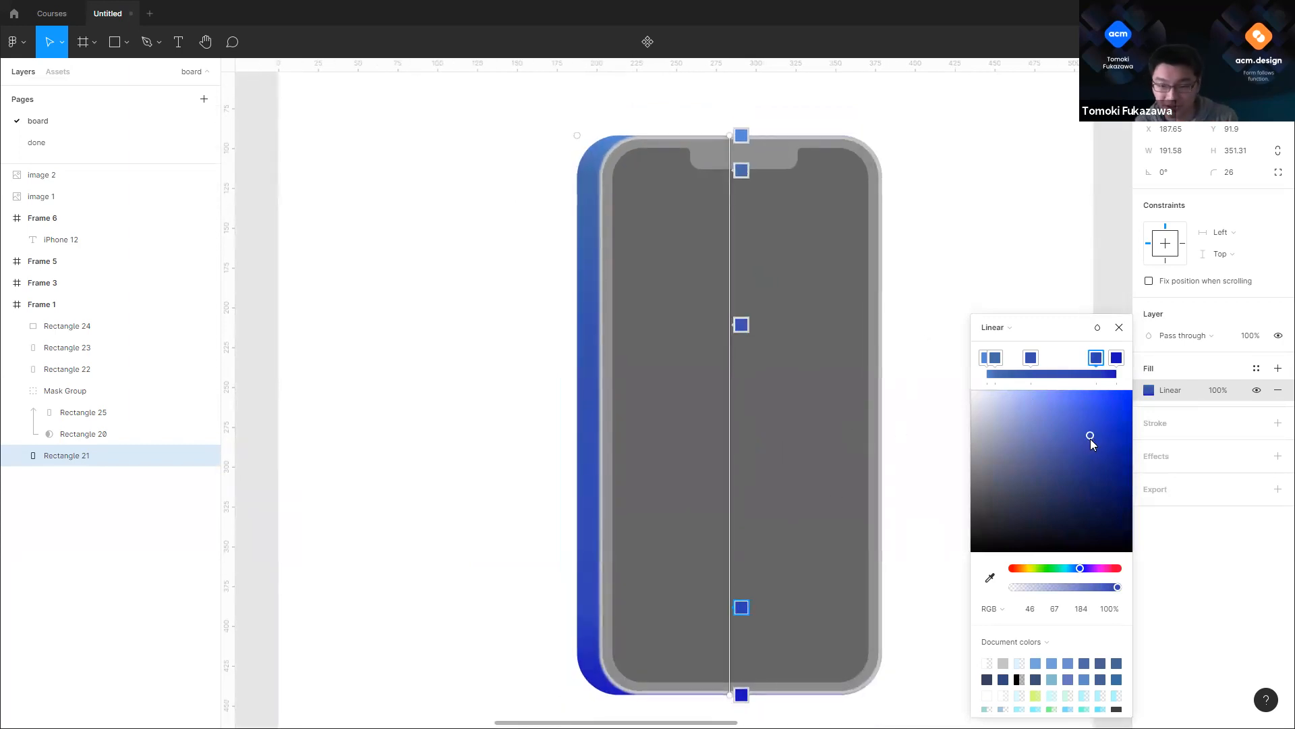
Step: Try a dark navy of about RGB 24, 22, 92 on the gradient stop near the lower end, and delete that stop
left_click_drag(1088, 446, 1094, 497)
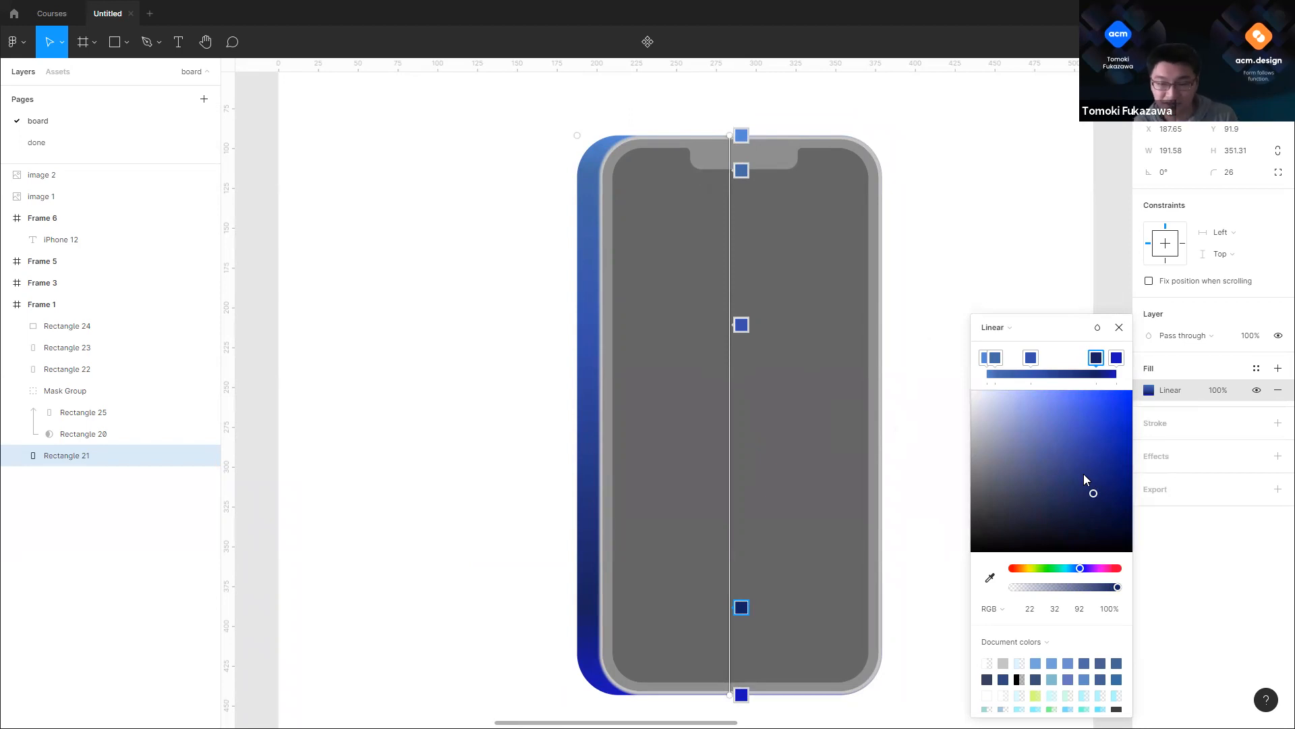
left_click_drag(1079, 572, 1084, 571)
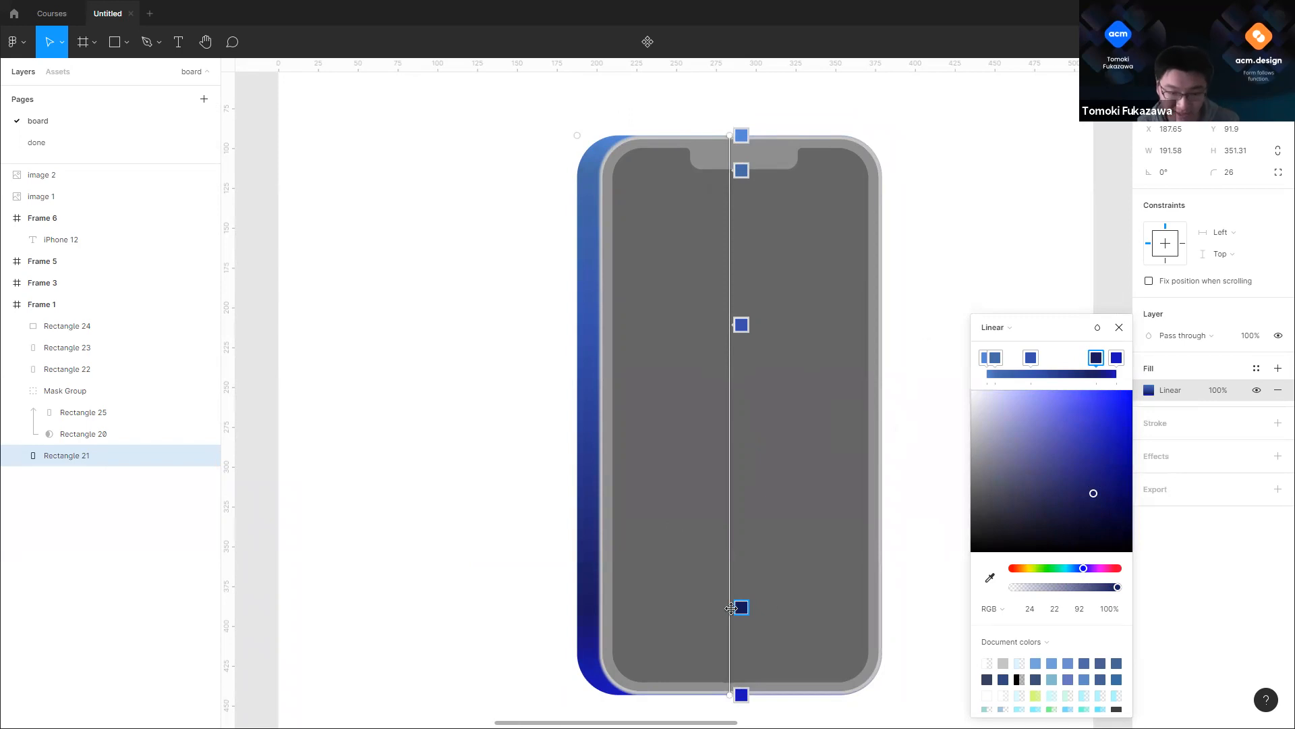
key("Delete")
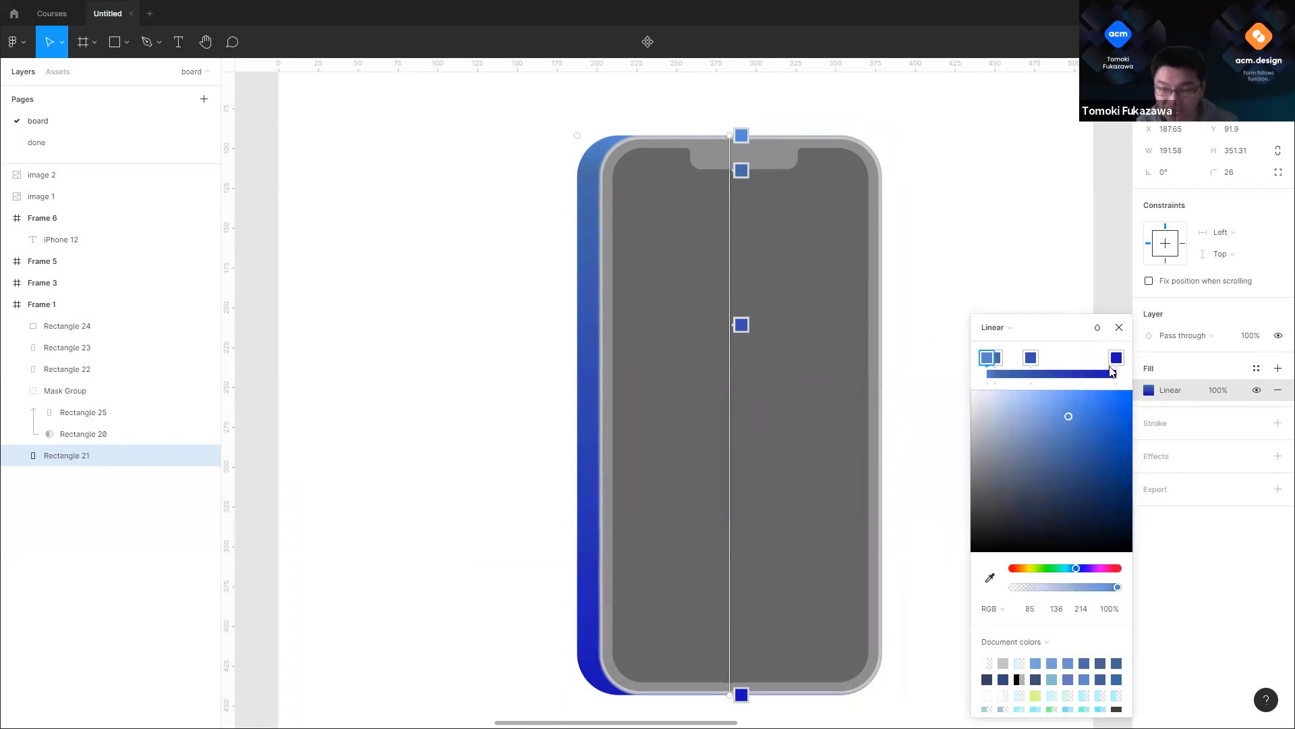
Step: Set the gradient's bottom stop to about RGB 65, 63, 144 and add a stop just above it of about RGB 75, 109, 195
left_click(1117, 357)
left_click_drag(1116, 445, 1061, 460)
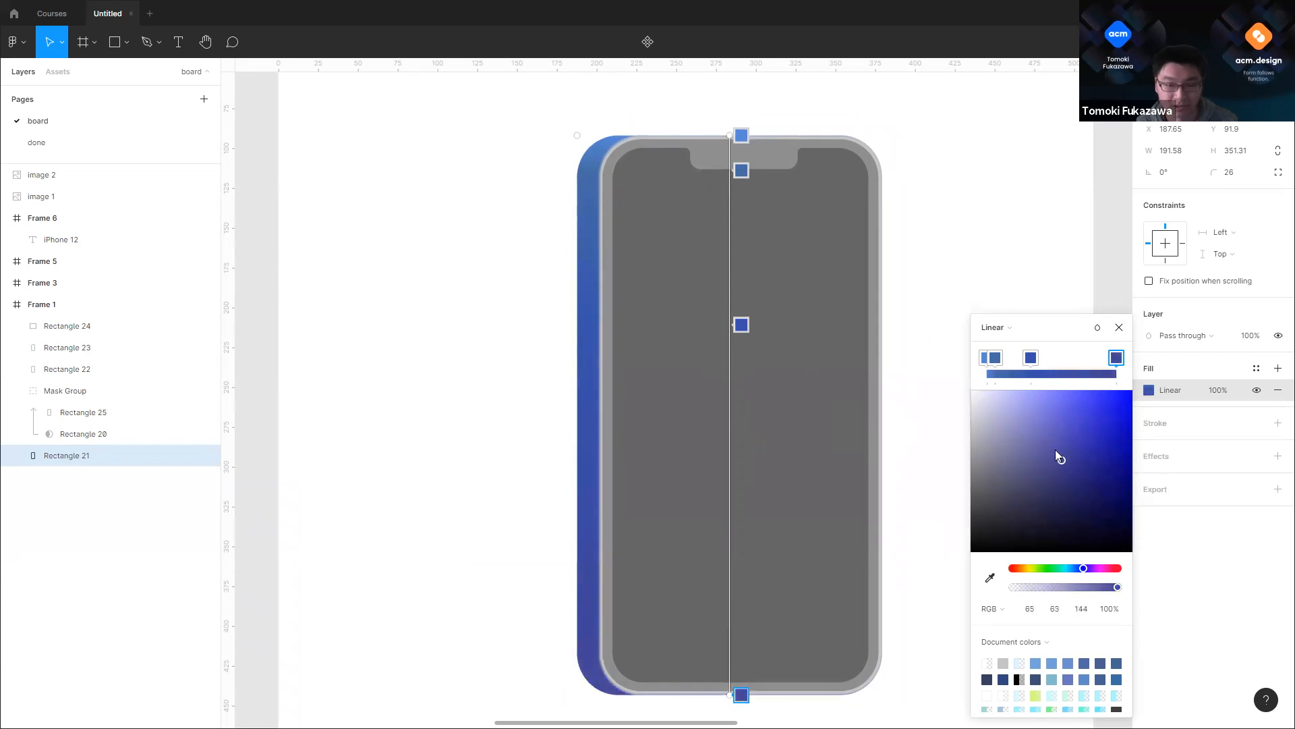
left_click_drag(1069, 373, 1111, 371)
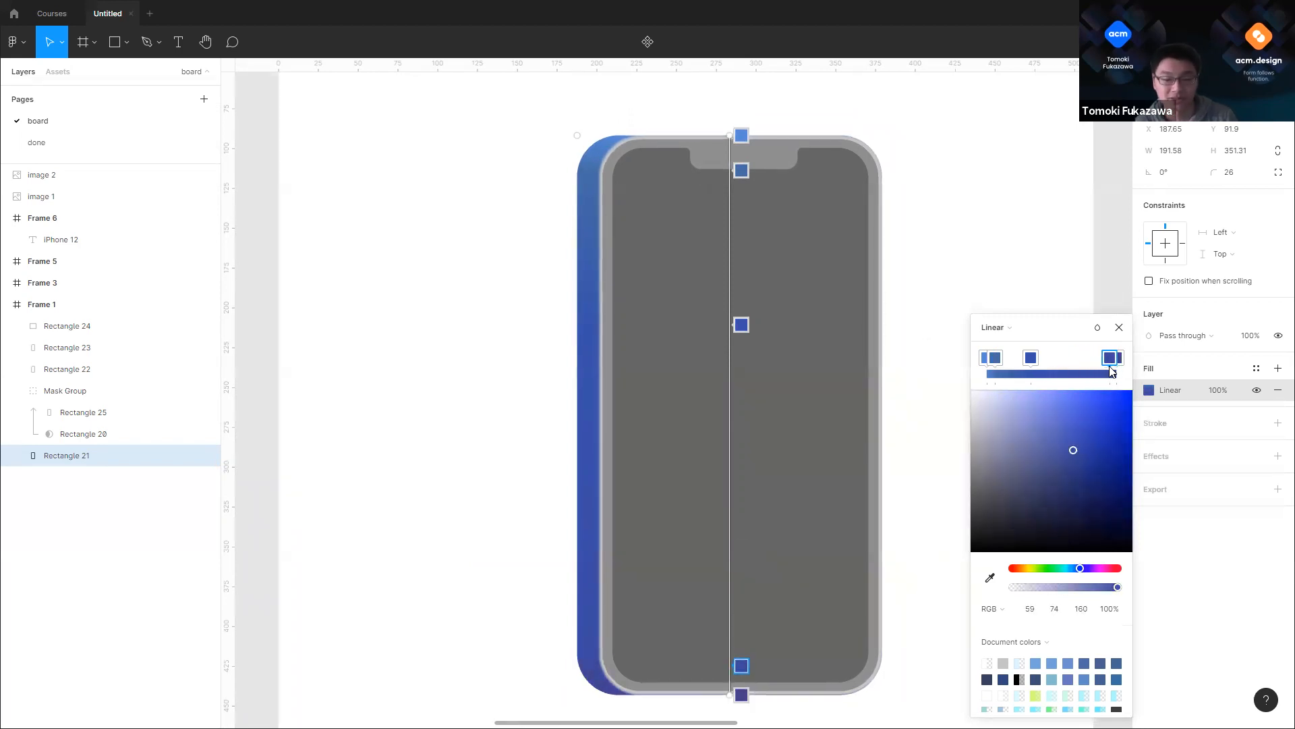
mouse_move(1065, 449)
left_mouse_down()
mouse_move(1051, 431)
mouse_move(1077, 427)
mouse_move(1066, 433)
left_mouse_up()
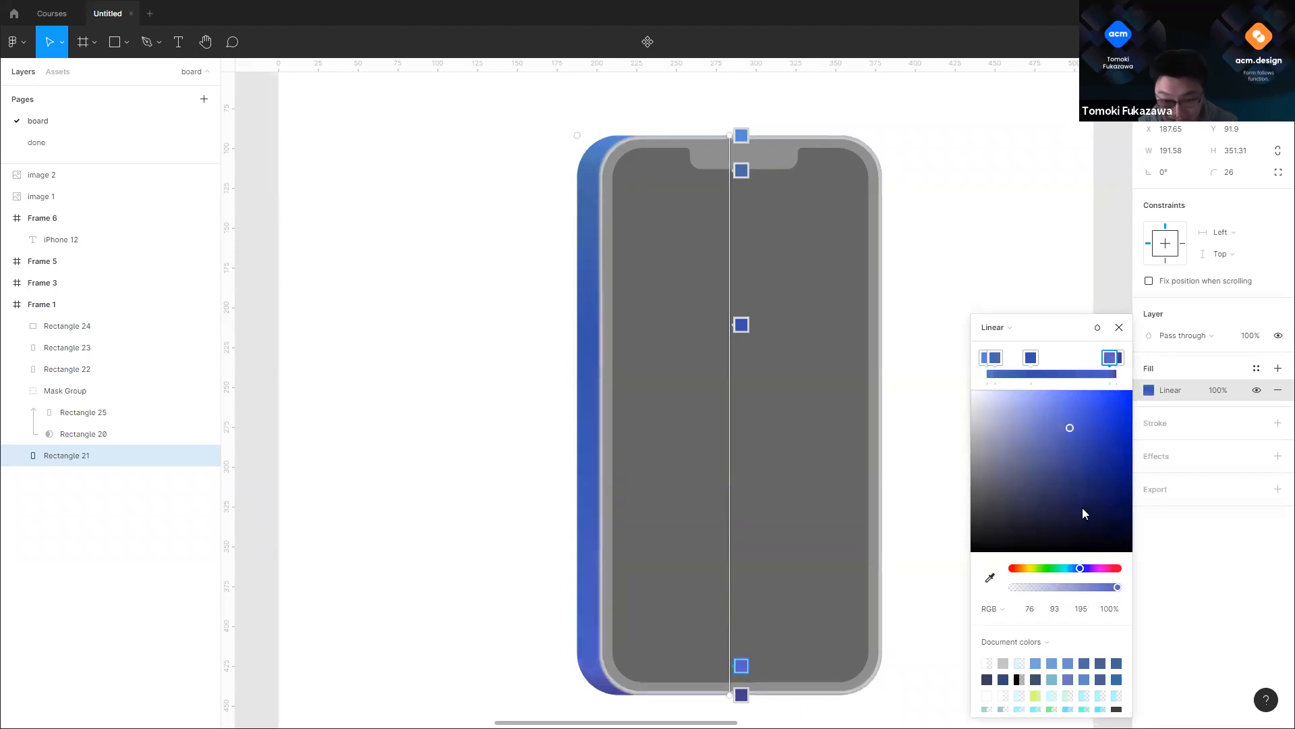
left_click(1078, 571)
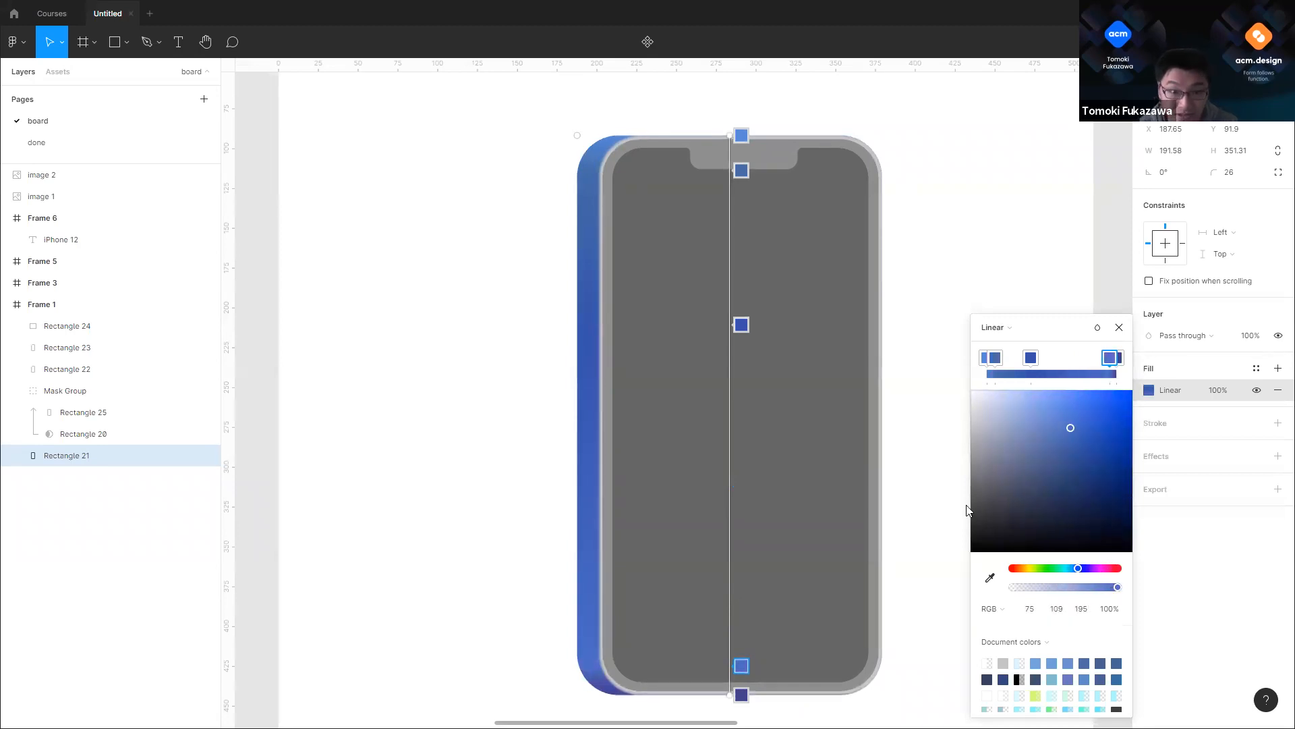
Step: Move the upper-middle gradient stop slightly higher and add a stop about two thirds down in a blue of about RGB 77, 107, 197
left_click_drag(742, 326, 741, 296)
left_click_drag(738, 477, 758, 488)
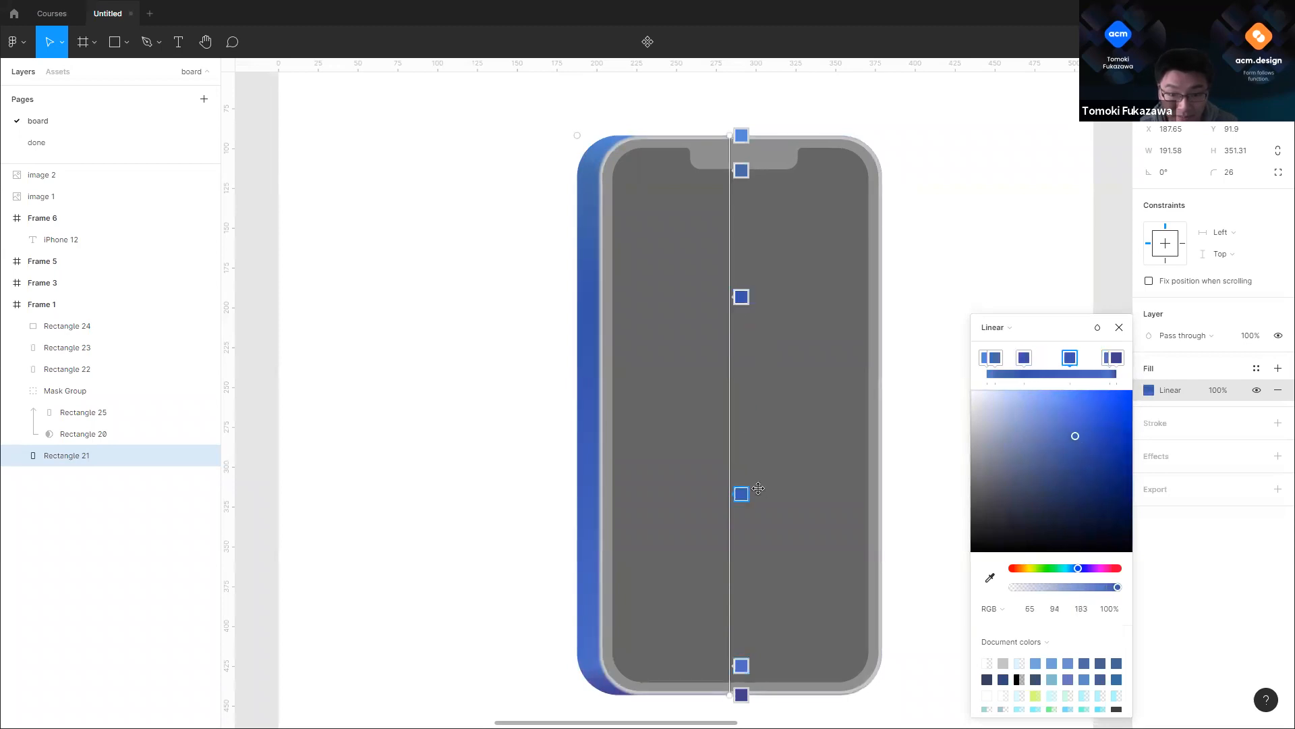
mouse_move(1072, 430)
left_mouse_down()
mouse_move(1088, 429)
mouse_move(1070, 431)
left_mouse_up()
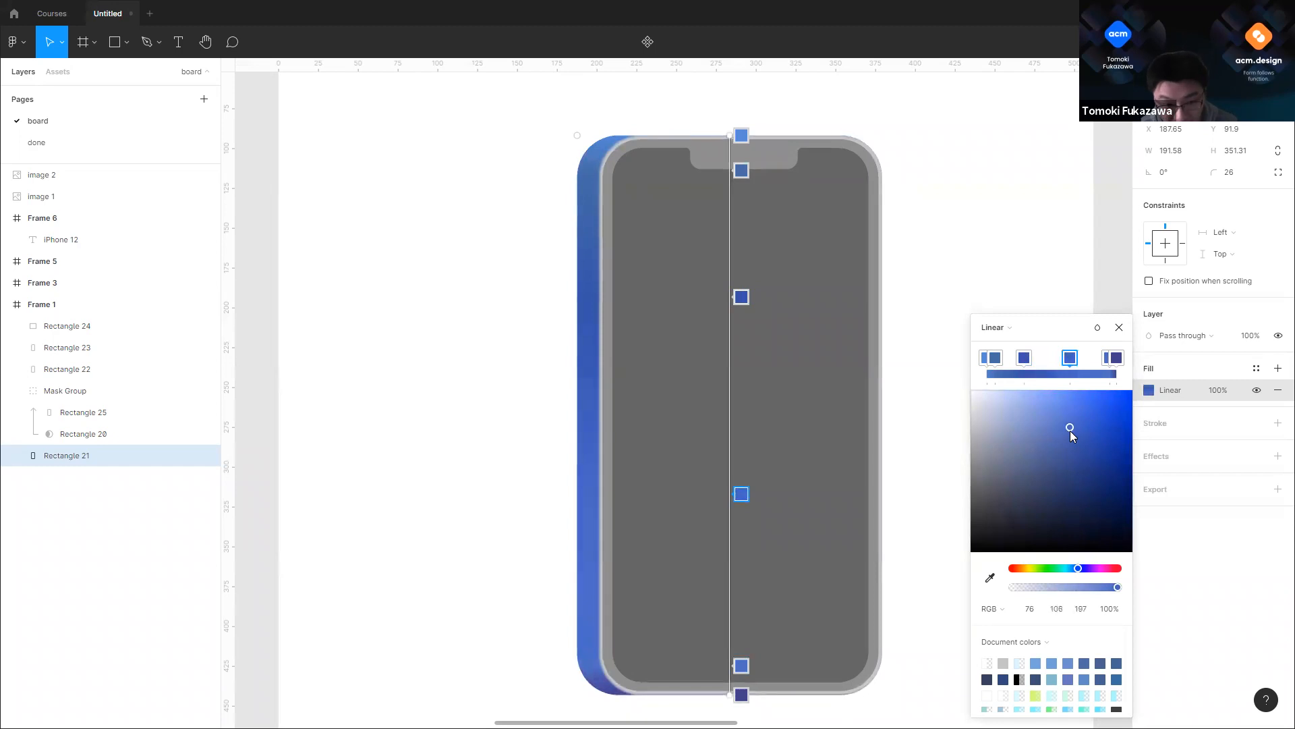
scroll(791, 406, "down", 3)
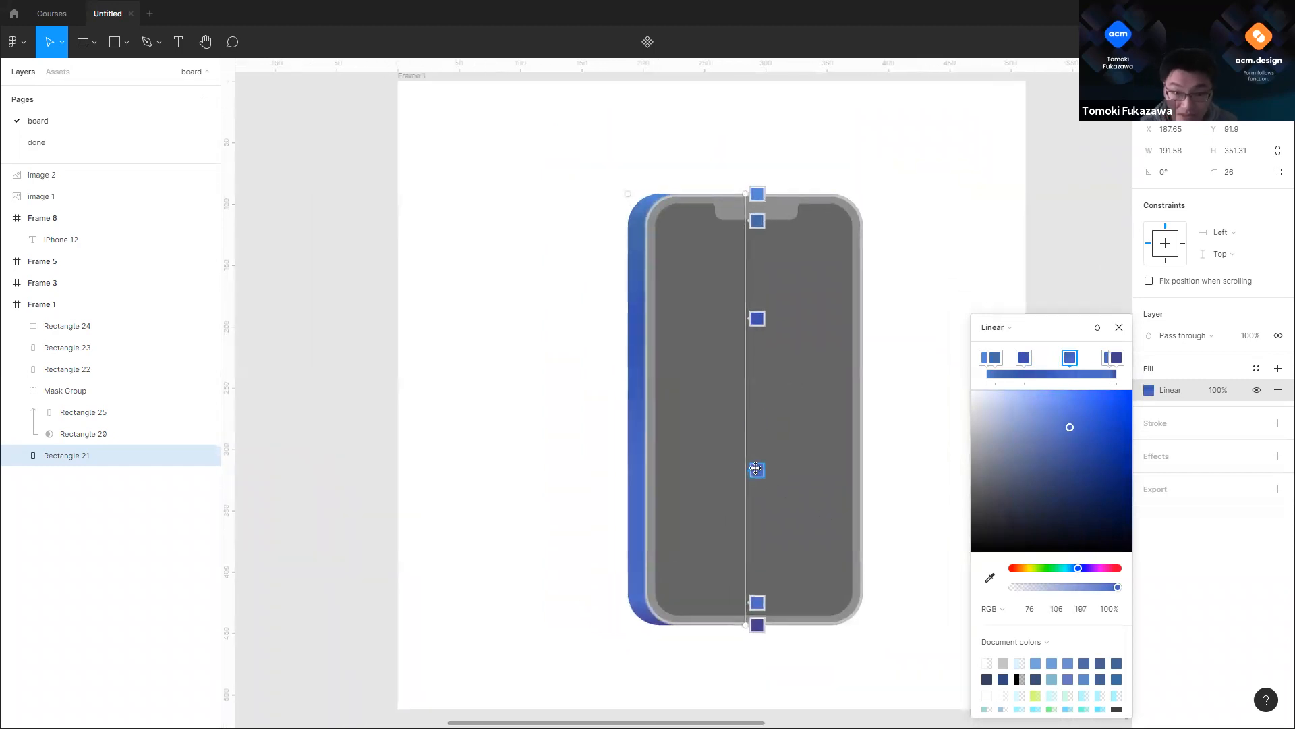
scroll(599, 427, "up", 3)
left_click(1062, 430)
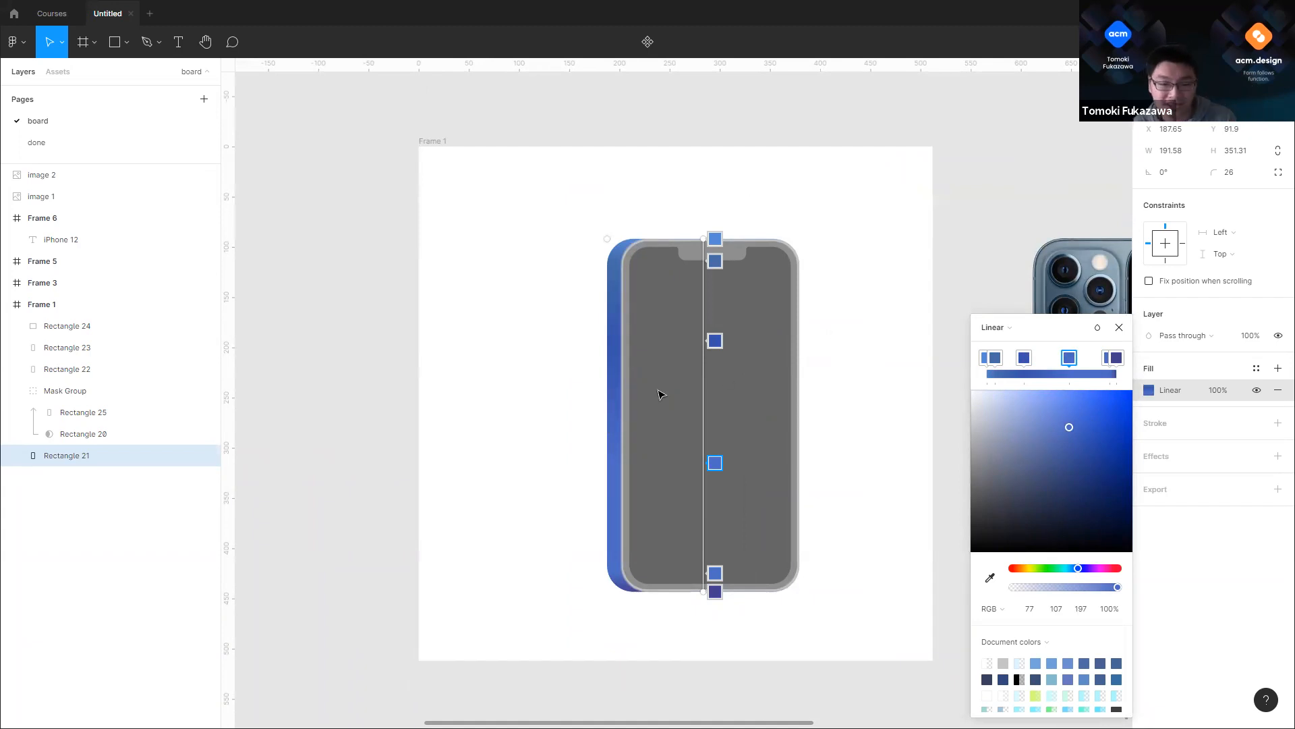
Step: Try a slightly lower upper-middle stop of about RGB 68, 96, 190 and a more violet lower-middle stop of about RGB 72, 85, 202
scroll(659, 394, "up", 5)
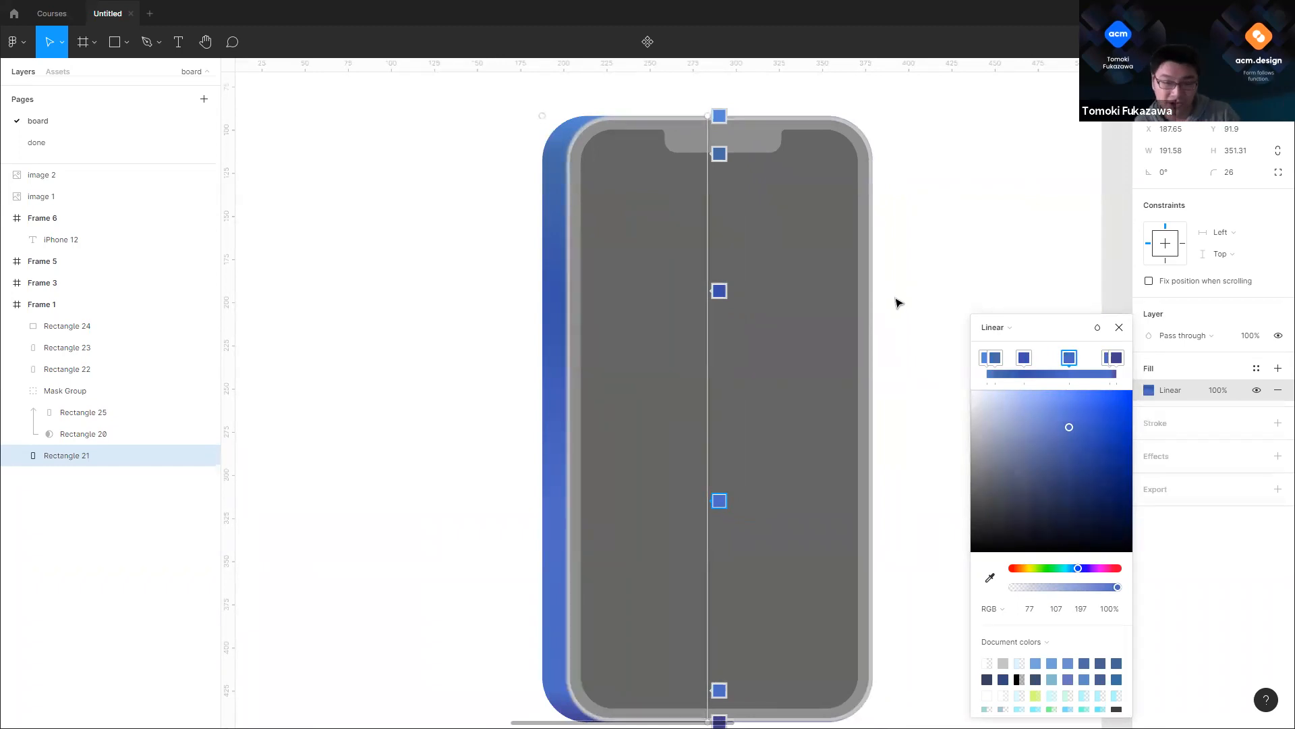
left_click_drag(723, 296, 723, 306)
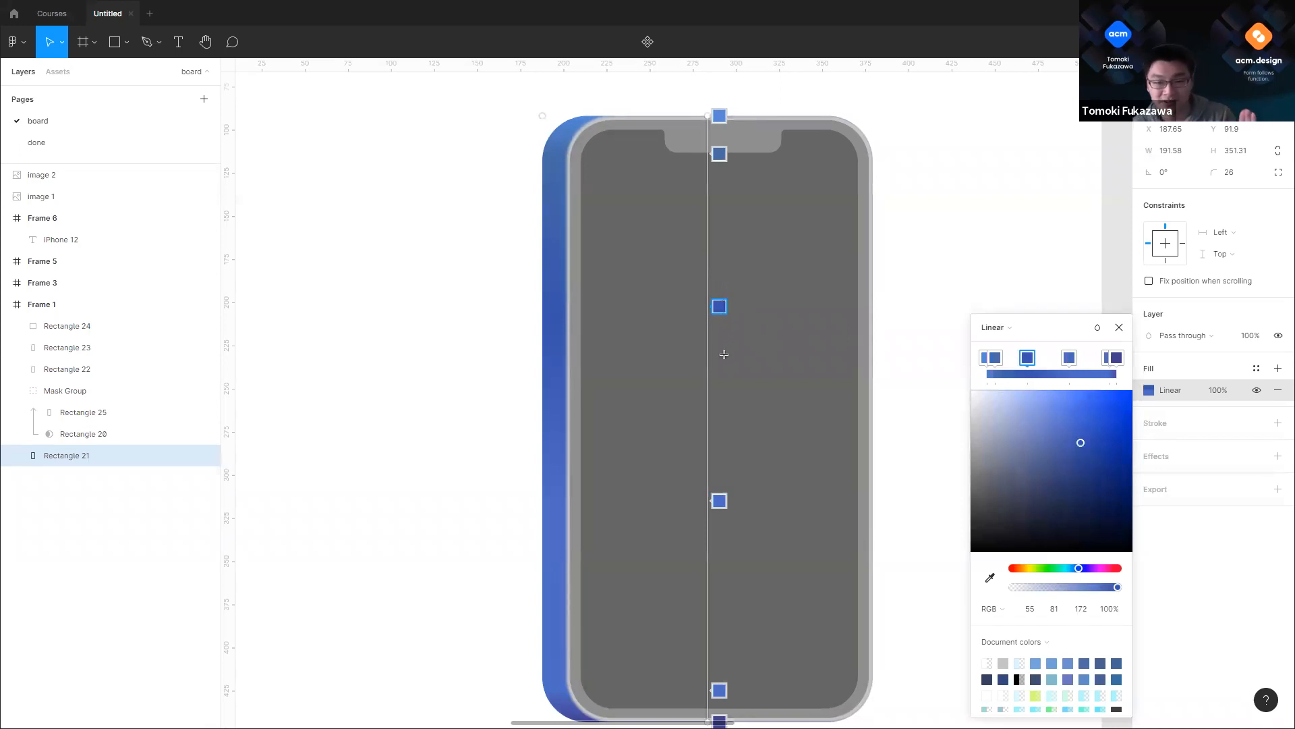
left_click(719, 501)
left_click(1075, 424)
left_click_drag(1083, 571, 1081, 571)
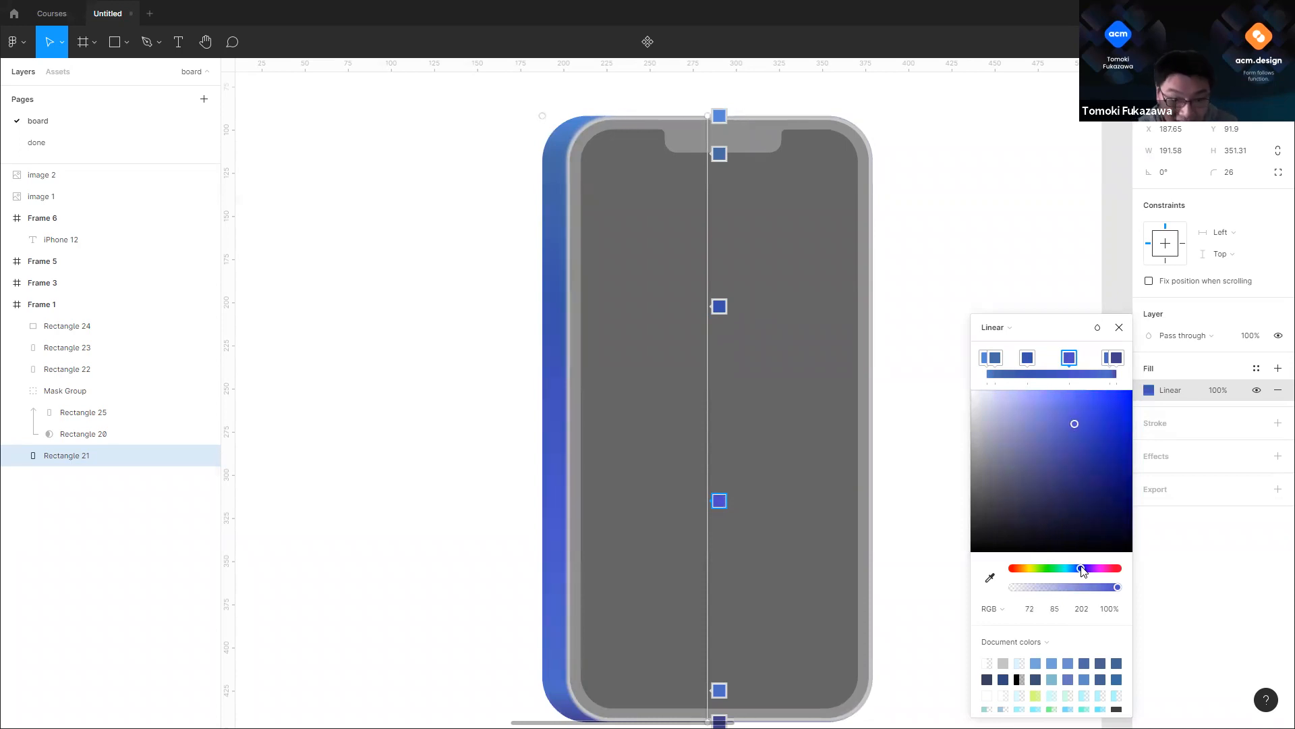
mouse_move(1080, 436)
left_mouse_down()
mouse_move(1089, 426)
mouse_move(1059, 419)
mouse_move(1074, 432)
left_mouse_up()
Step: Examine the side frame's shading on the reference phones and on the finished illustration in Frame 3
scroll(557, 400, "down", 3)
left_click(656, 345)
scroll(497, 462, "down", 5)
scroll(499, 445, "down", 3)
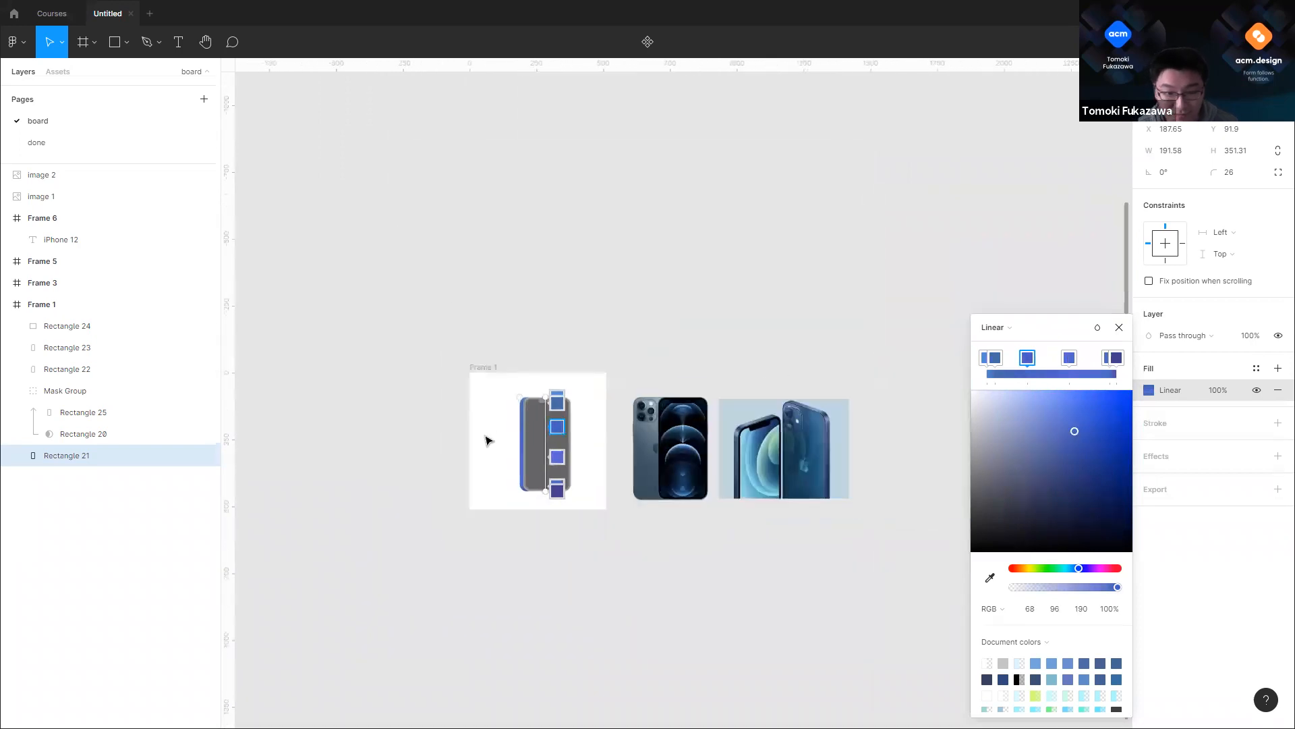
scroll(540, 431, "up", 4)
scroll(580, 391, "down", 8)
scroll(634, 243, "up", 10)
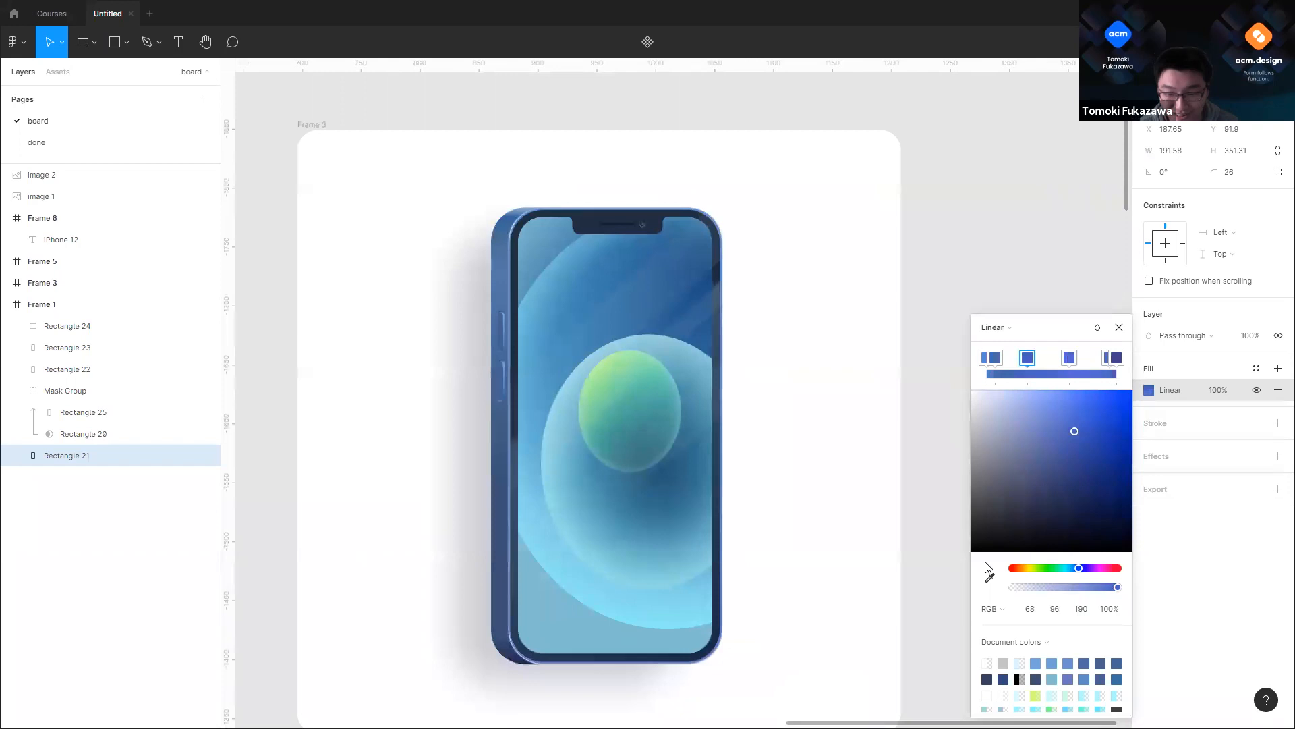
scroll(532, 165, "down", 5)
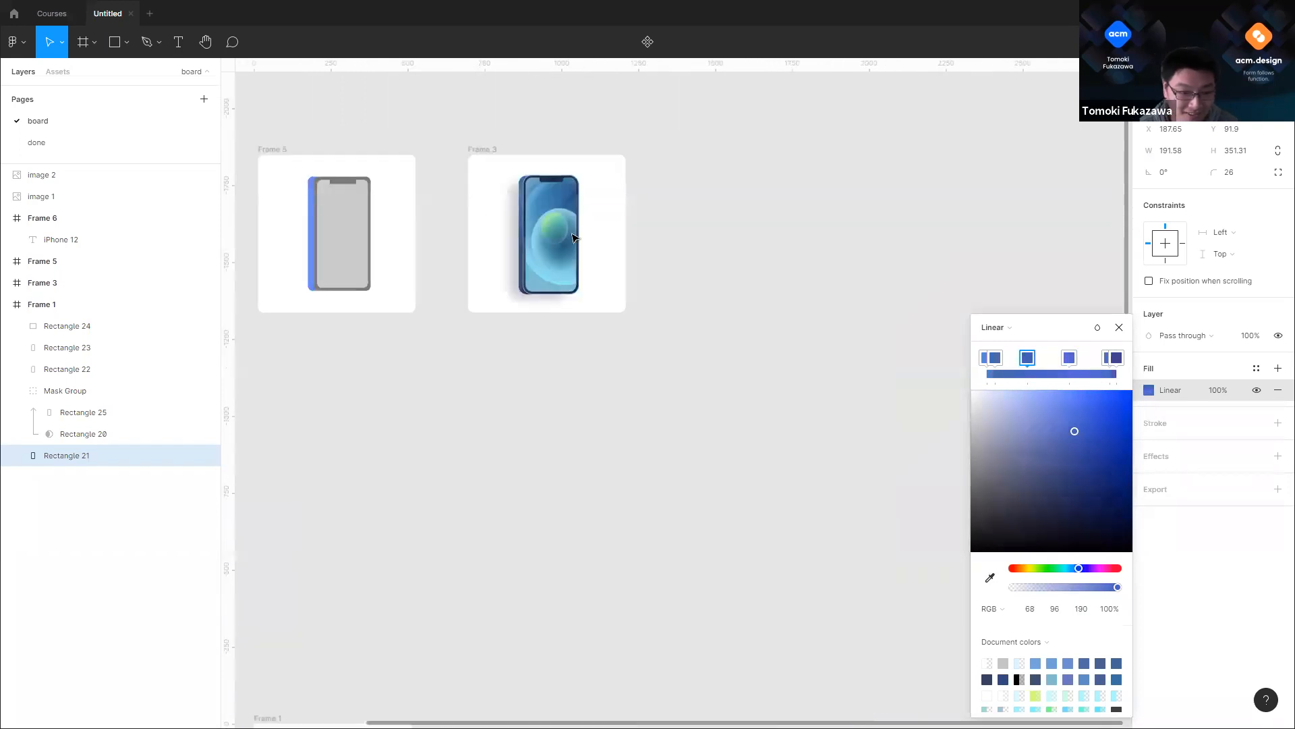
scroll(573, 238, "down", 6)
scroll(459, 446, "up", 8)
Step: Move the upper-middle gradient stop up closer to the second stop and set it to about RGB 89, 127, 184
left_click(604, 252)
left_click_drag(601, 265, 600, 269)
left_click_drag(600, 404, 603, 325)
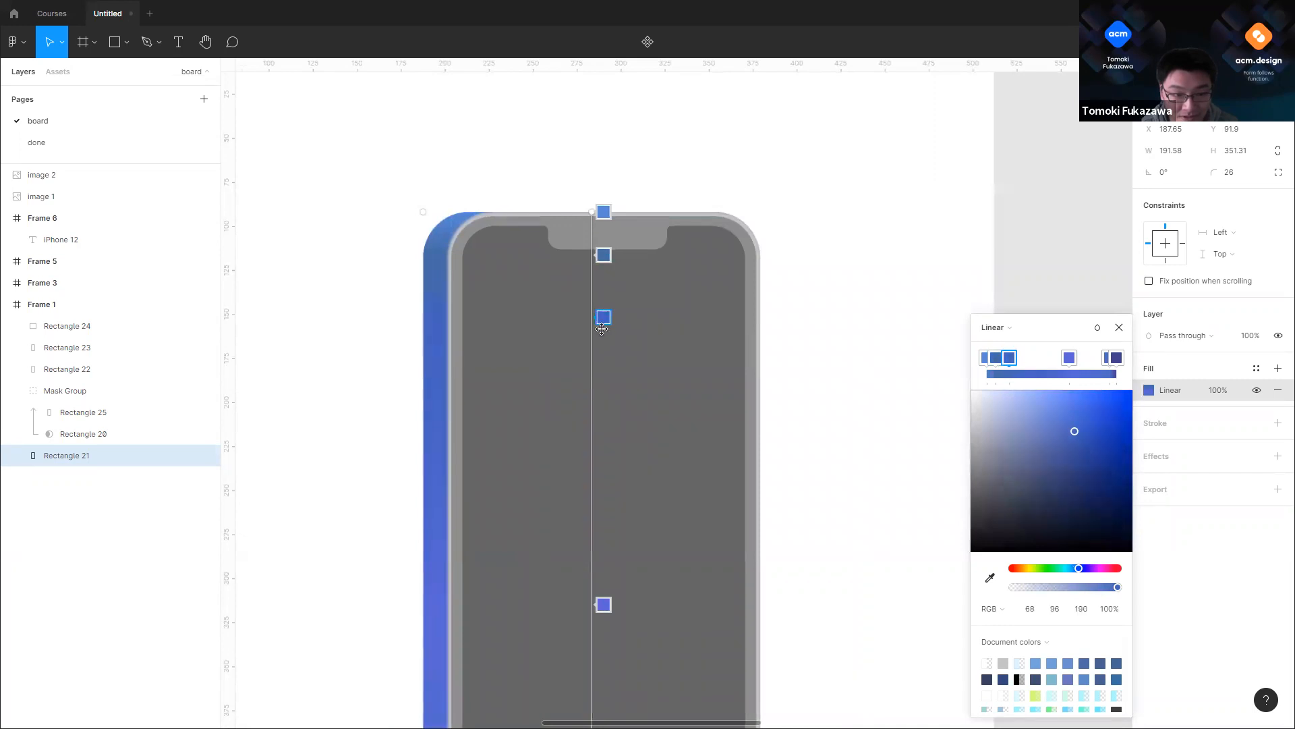
left_click_drag(1070, 429, 1054, 432)
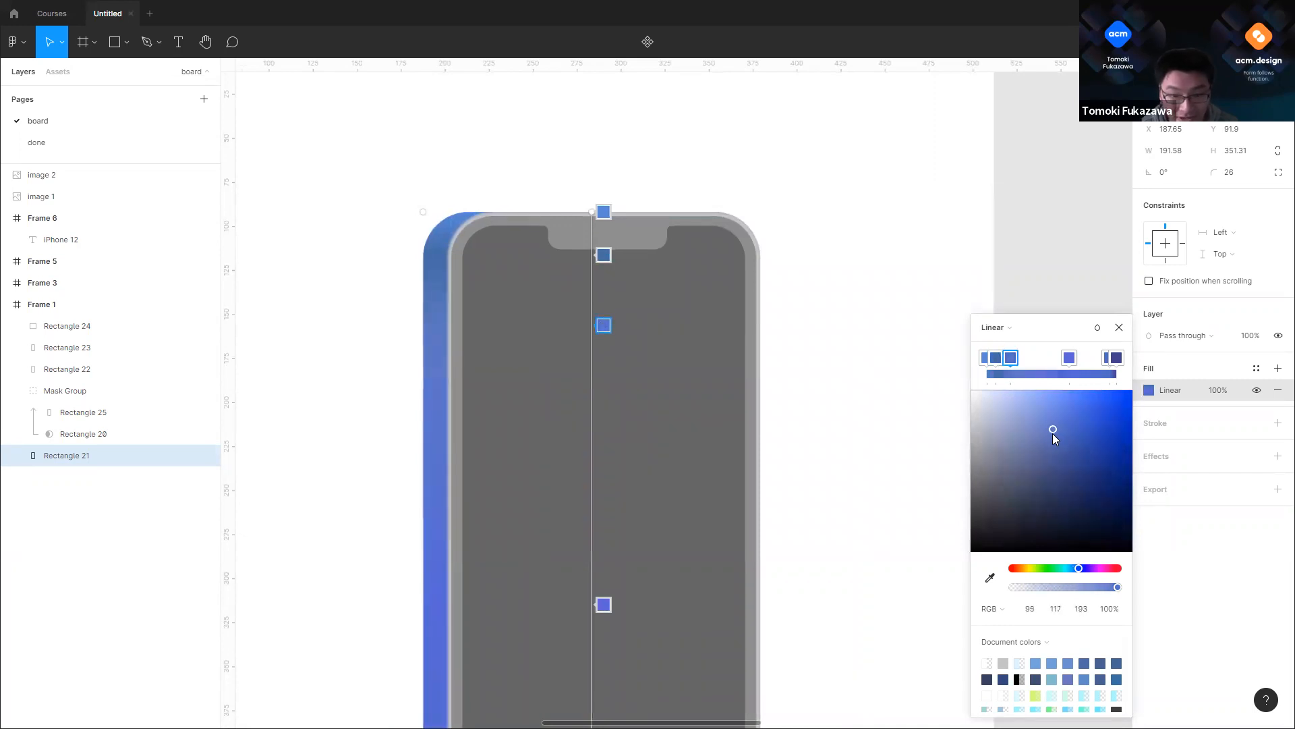
left_click_drag(1077, 573, 1075, 571)
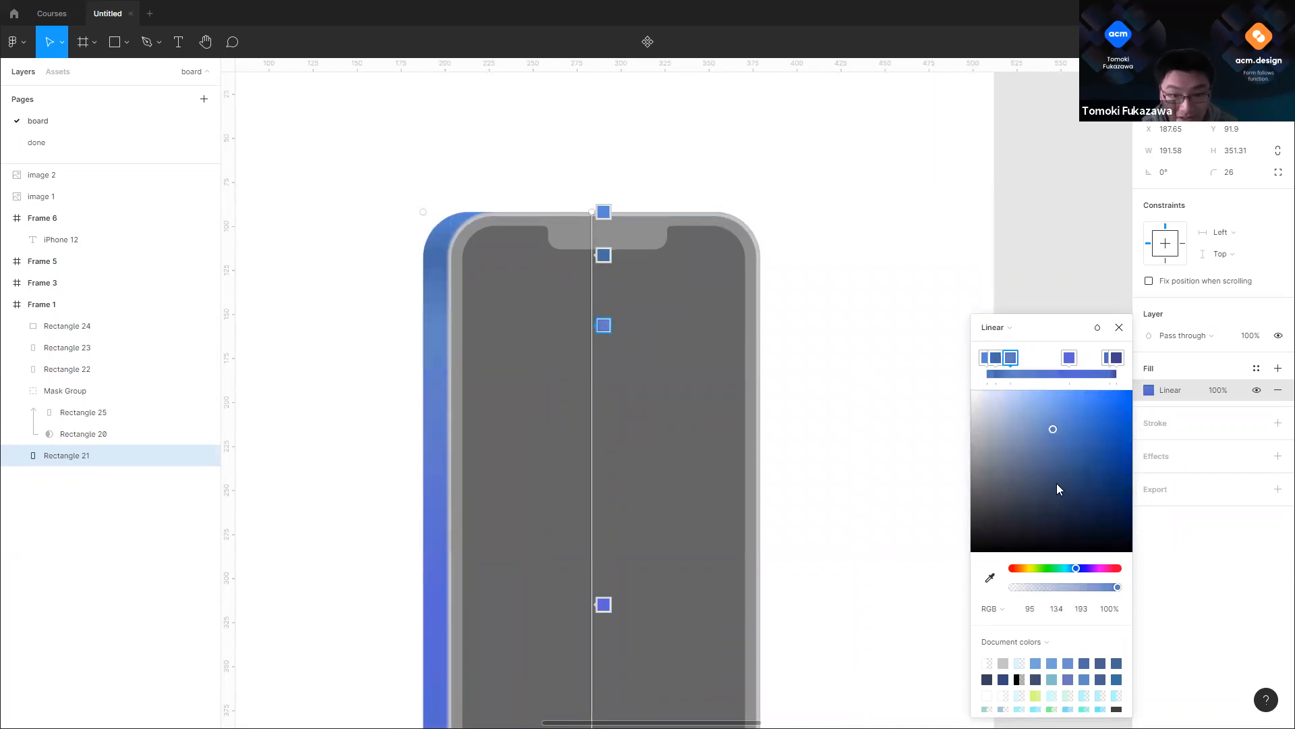
scroll(606, 222, "down", 3)
scroll(644, 574, "up", 3)
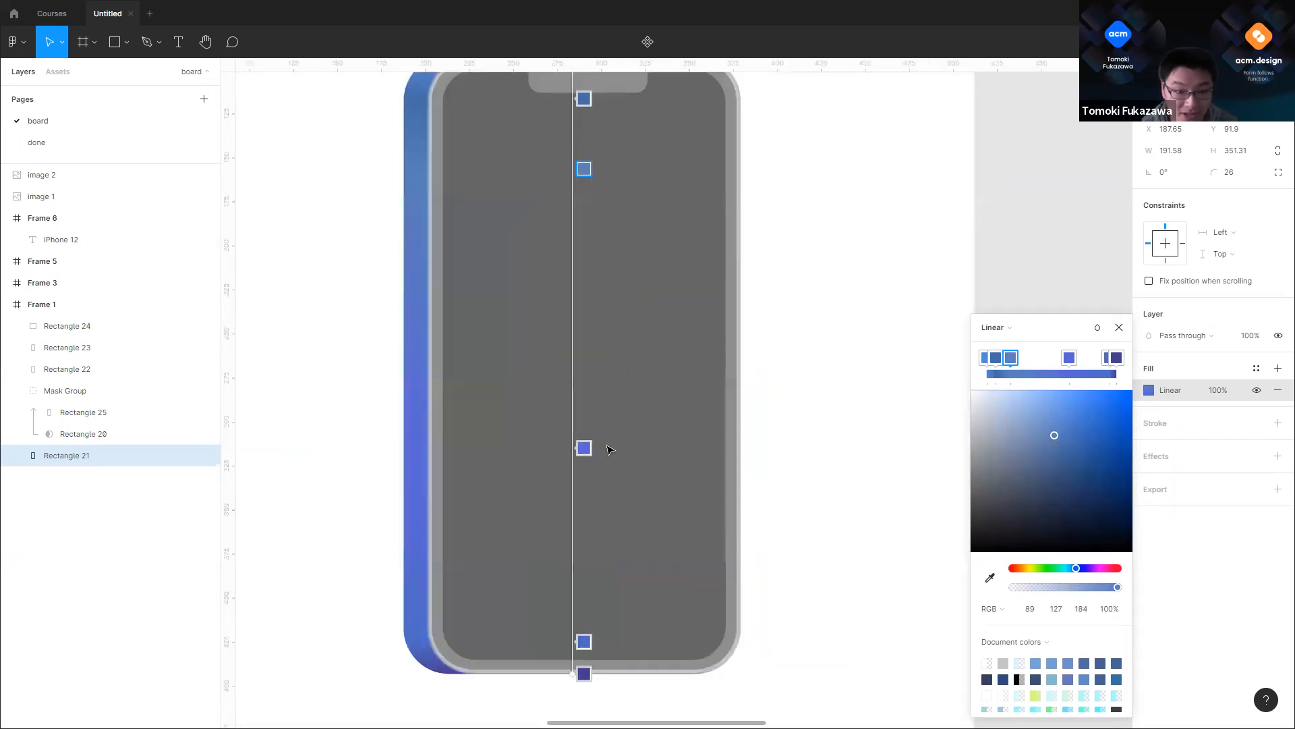
Step: Set the lower-middle gradient stop to about RGB 82, 110, 183 and the bottom stop to about RGB 53, 67, 115
left_click(589, 447)
left_click(1078, 571)
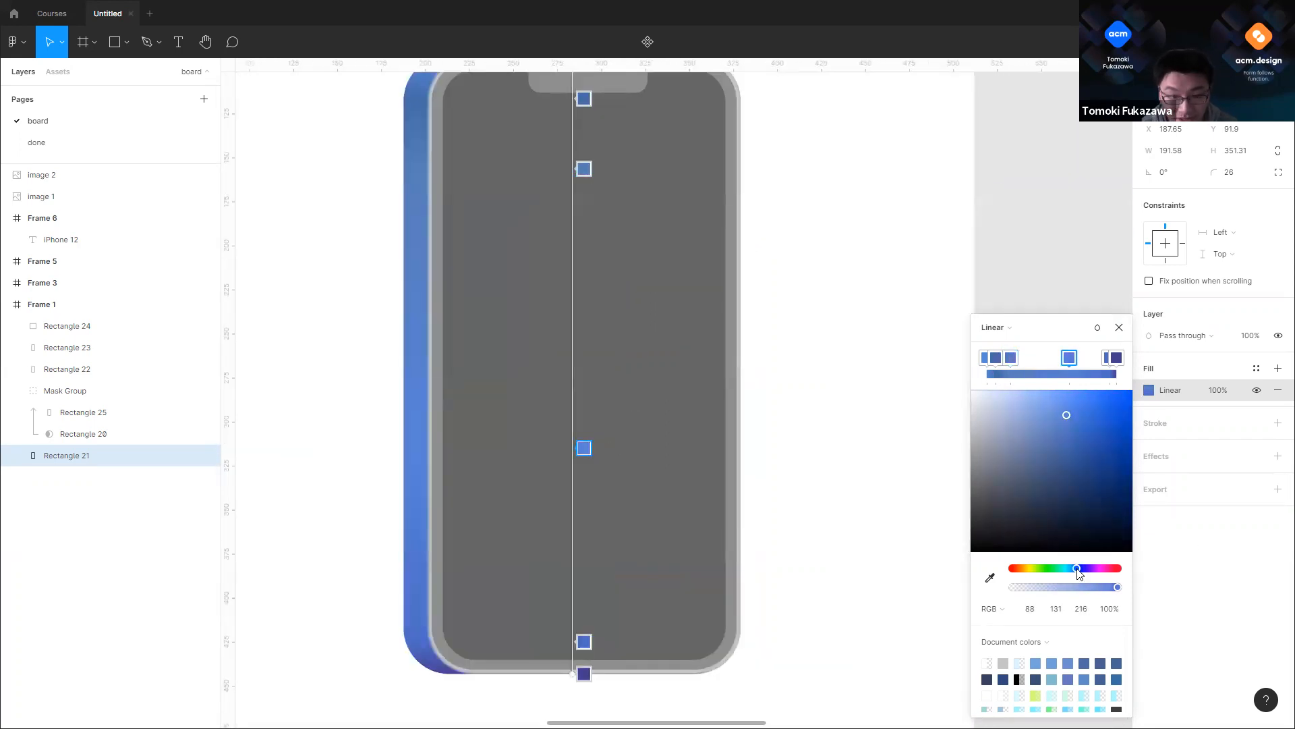
left_click_drag(1057, 420, 1059, 436)
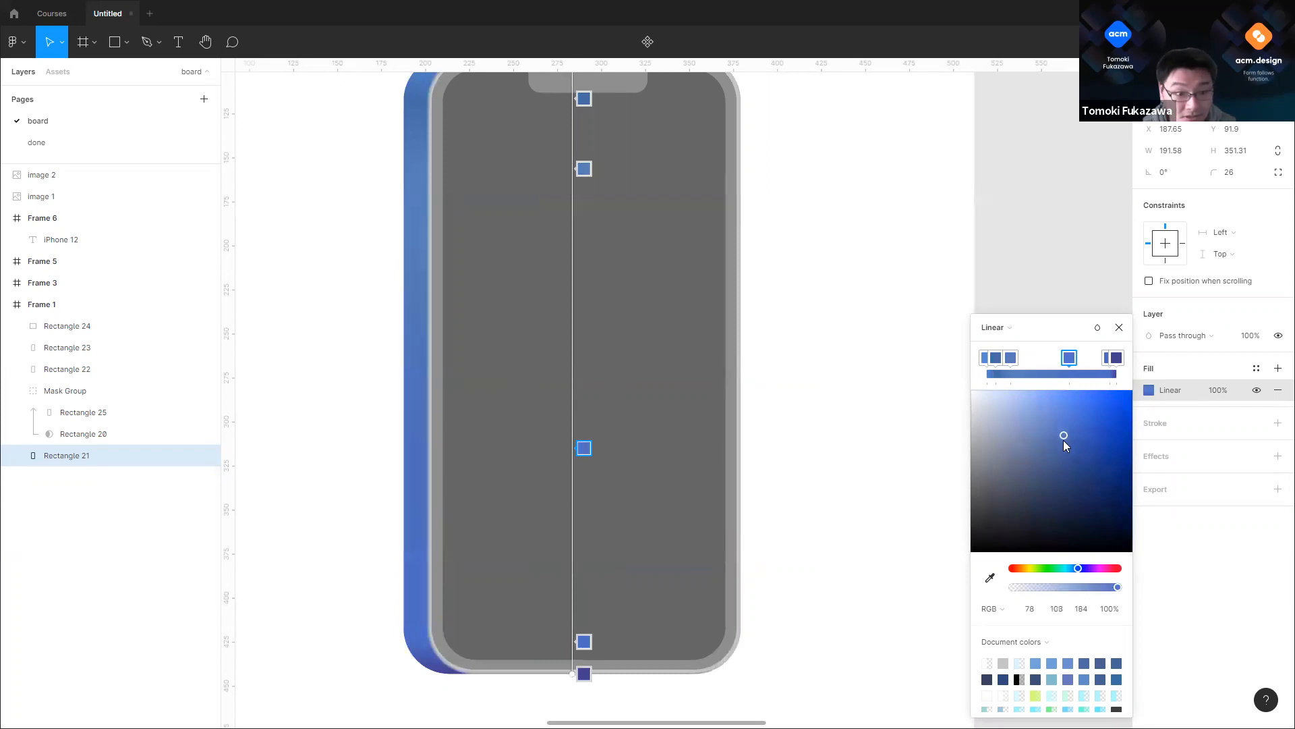
scroll(493, 646, "up", 2)
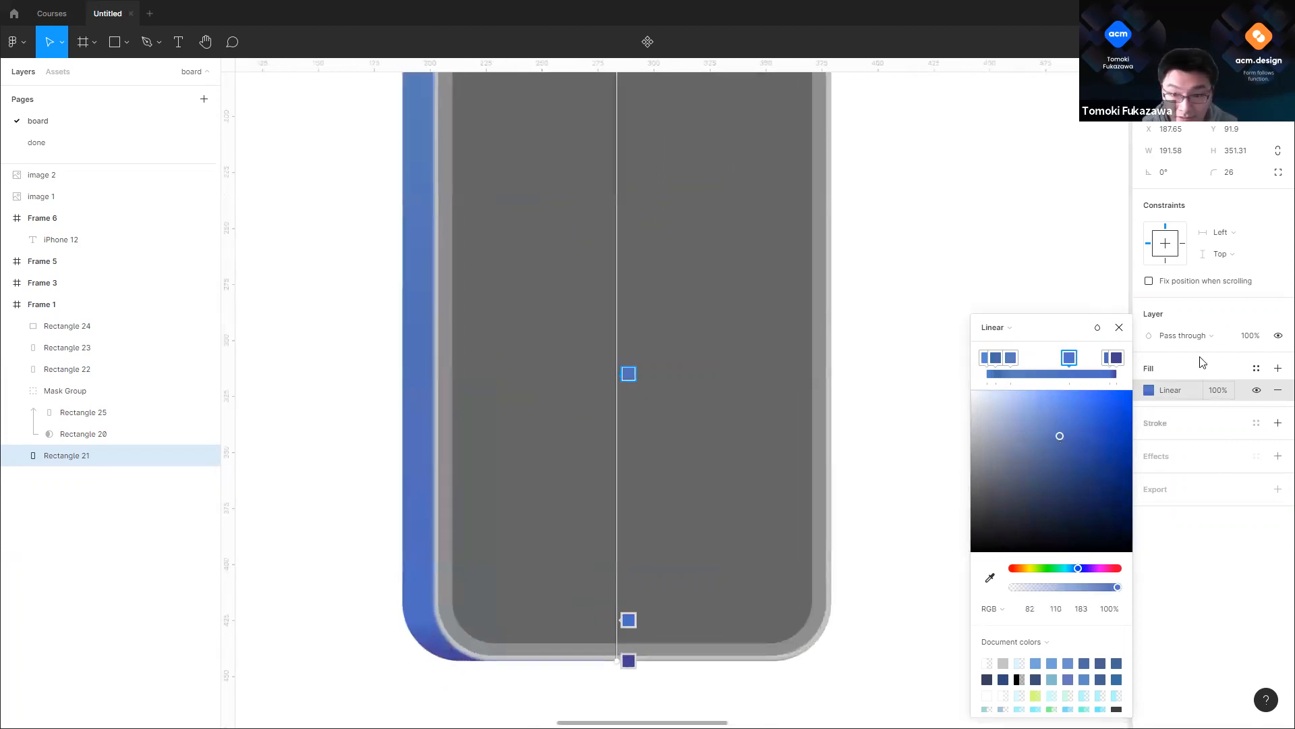
left_click(1120, 360)
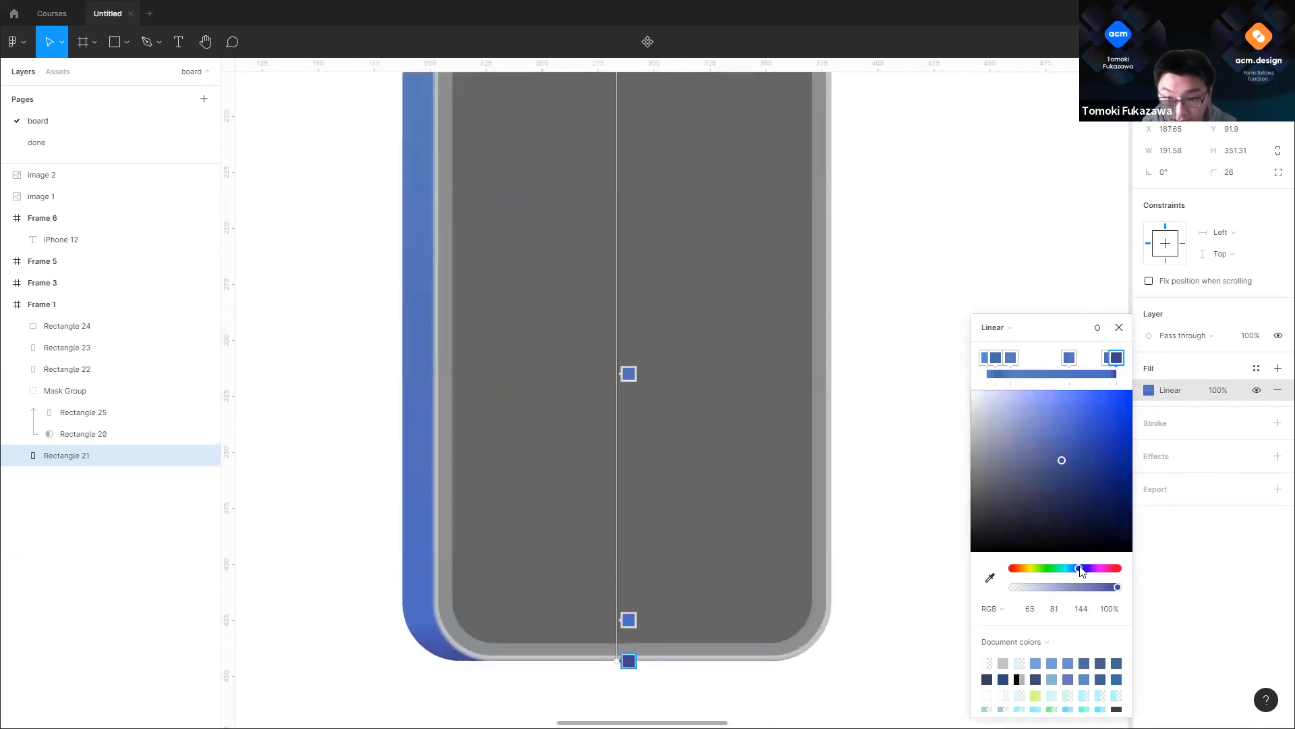
scroll(839, 569, "down", 3)
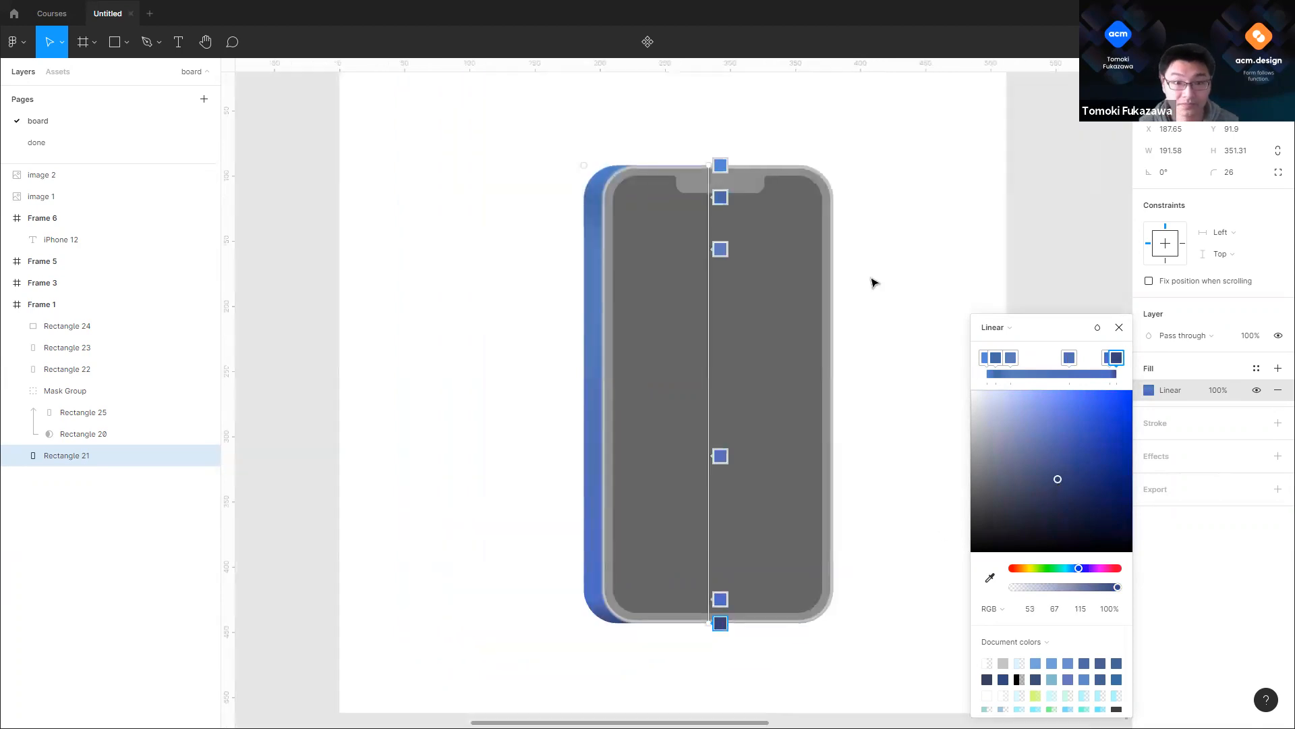
left_click(873, 280)
Step: Change the fill of the blurred highlight rectangle in the mask group to the light blue 6F9FE7
scroll(674, 173, "up", 5)
scroll(800, 223, "up", 1)
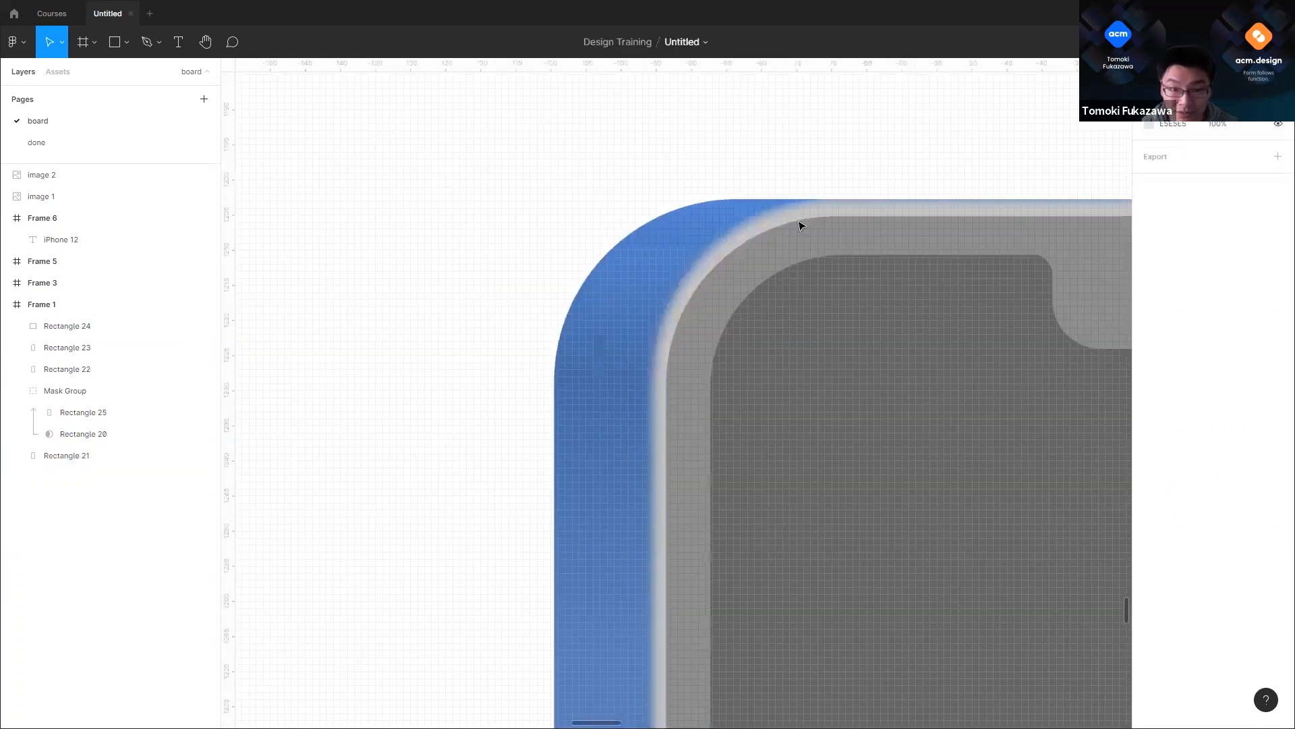
left_click(673, 305, "ctrl")
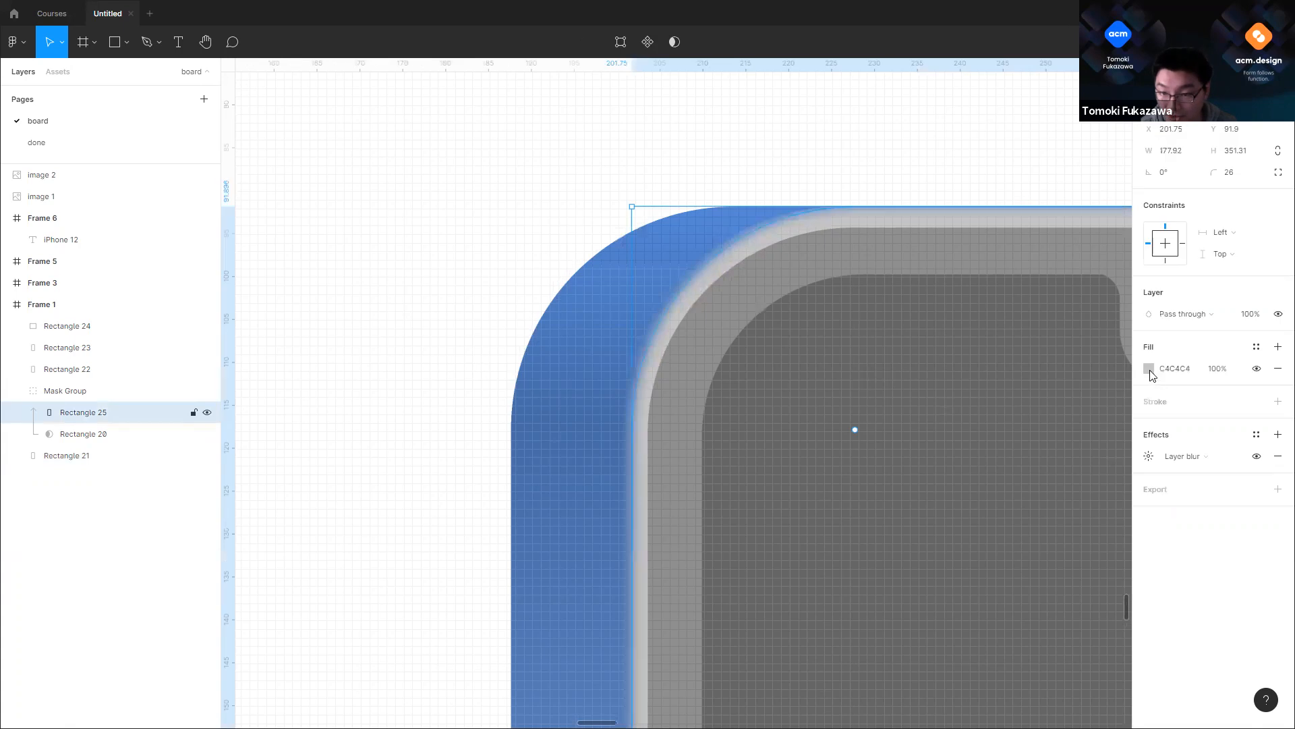
scroll(1150, 371, "down", 2)
left_click(1151, 370)
left_click_drag(1059, 564, 1071, 563)
left_click_drag(1028, 425, 1039, 385)
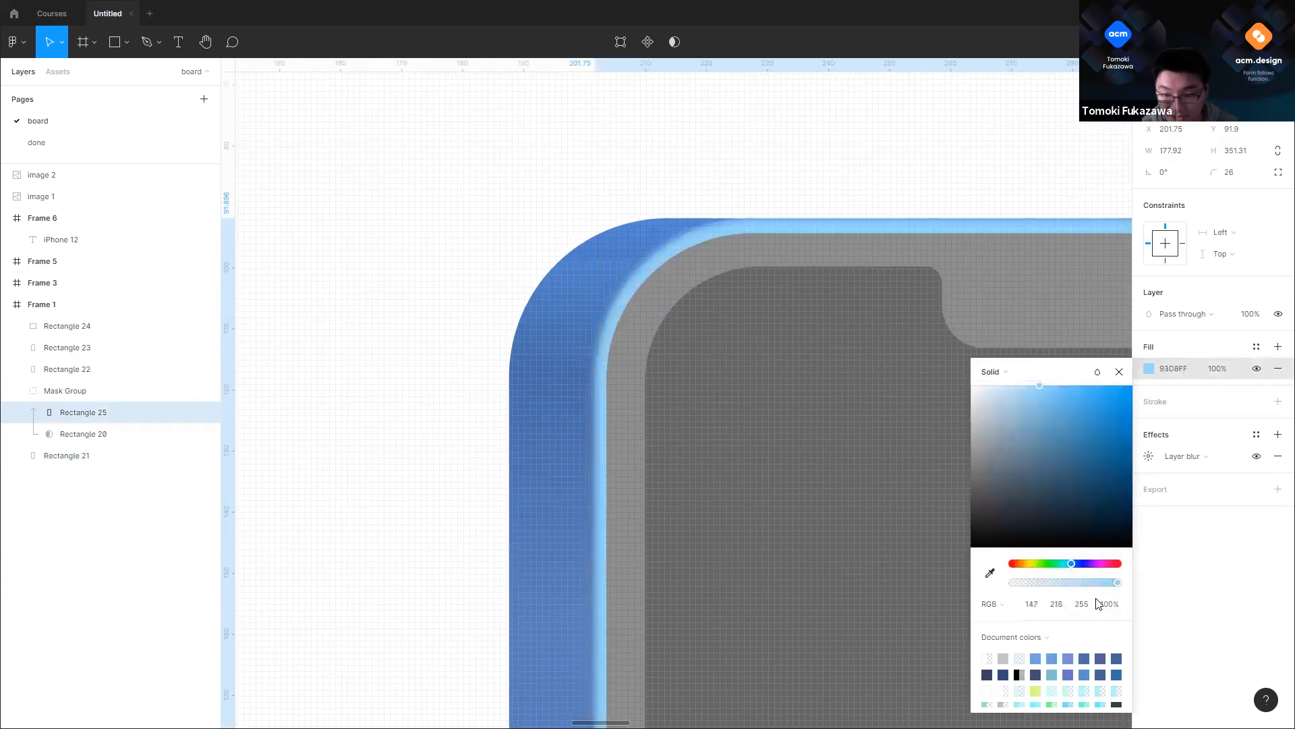
left_click(1076, 564)
scroll(505, 259, "down", 3)
mouse_move(1037, 420)
left_mouse_down()
mouse_move(1065, 408)
mouse_move(1054, 405)
left_mouse_up()
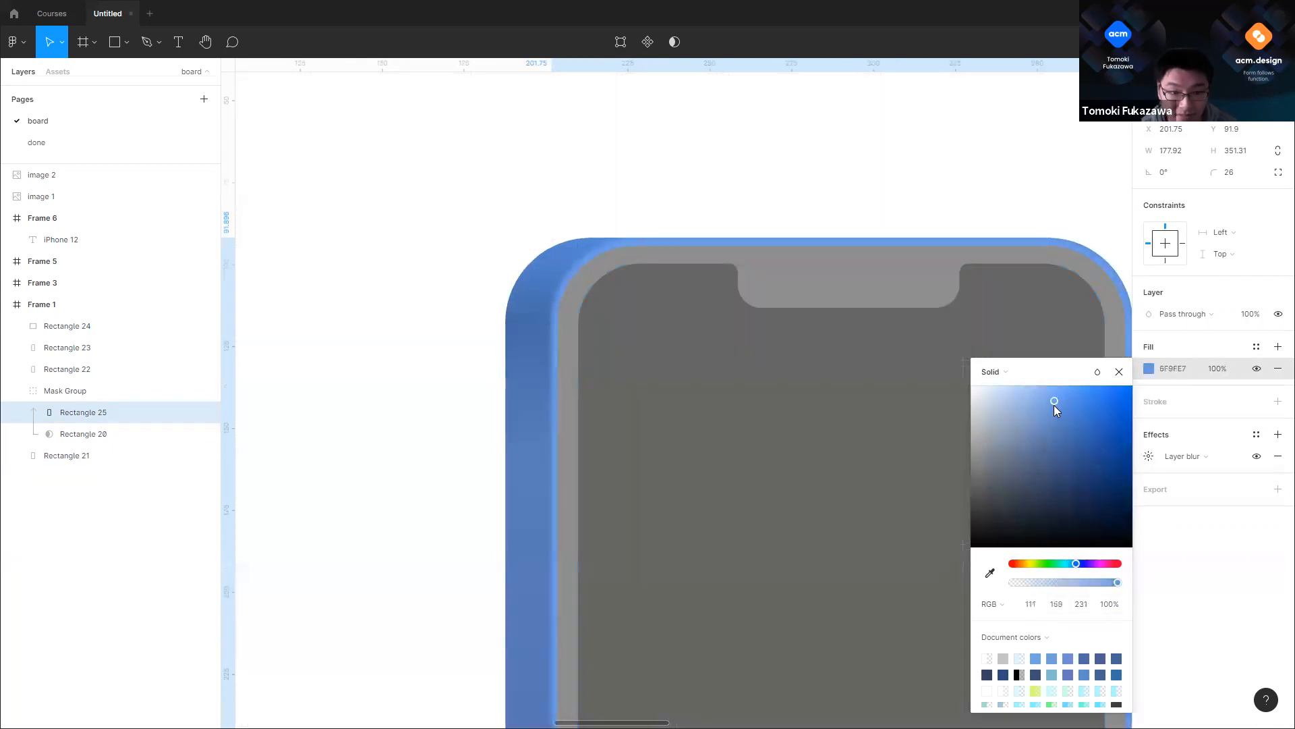
scroll(742, 193, "down", 5)
left_click(857, 317)
scroll(860, 323, "down", 3)
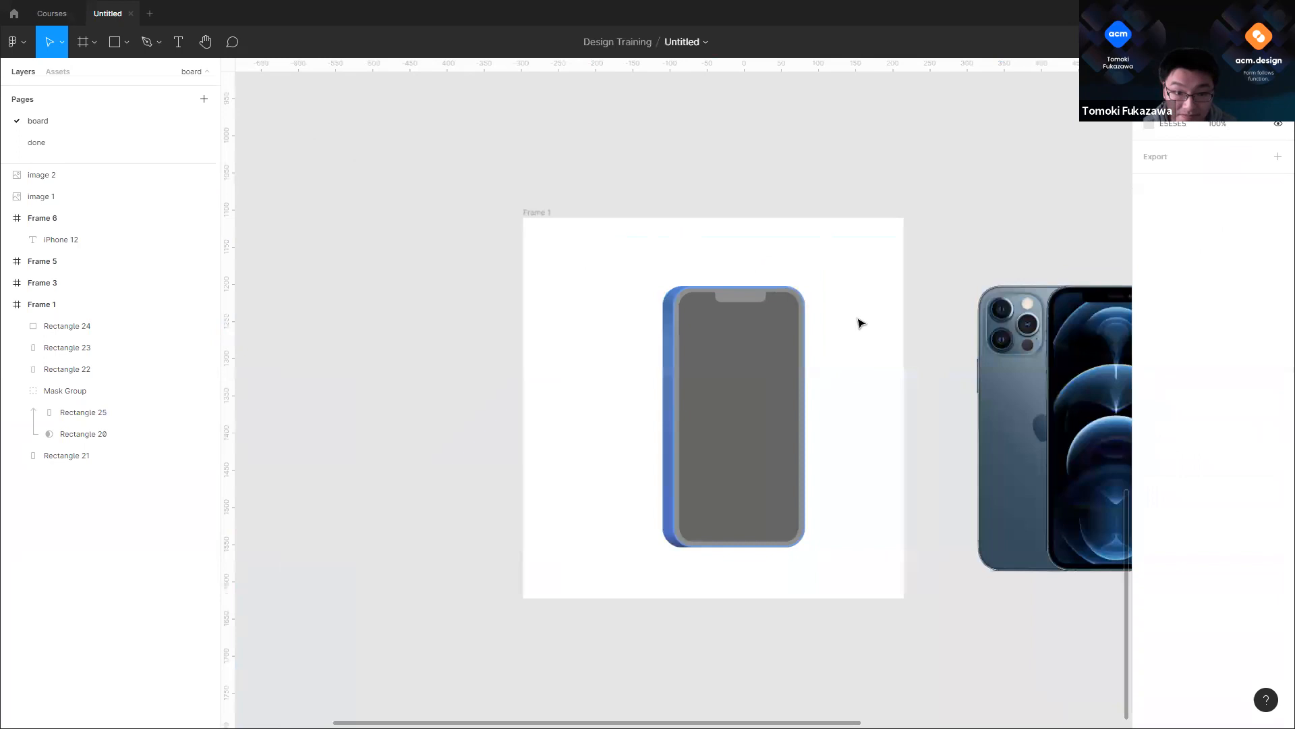
Step: Try to subtract the dark grey screen rectangle from the lighter bezel rectangle behind it and undo the cut
scroll(717, 296, "up", 5)
left_click(573, 269)
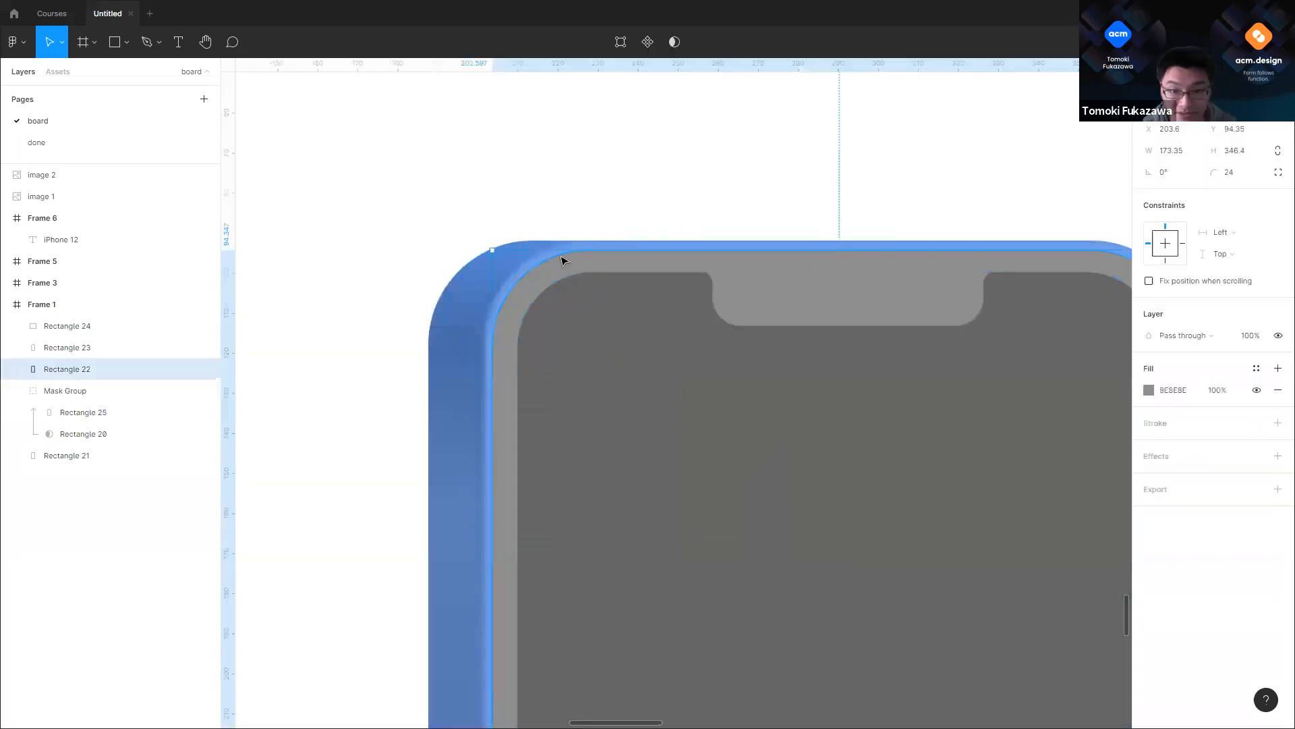
scroll(563, 261, "down", 4)
scroll(621, 246, "up", 5)
left_click(532, 327)
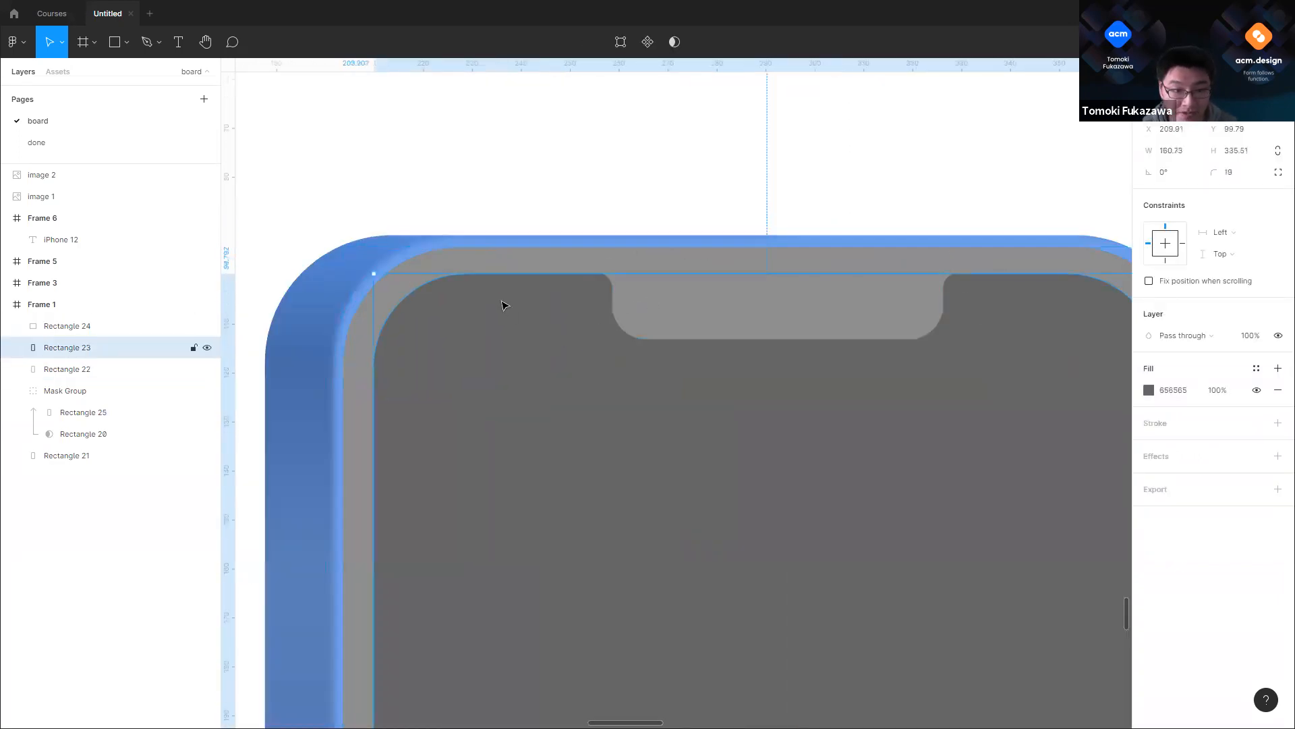
scroll(504, 260, "down", 4)
left_click_drag(527, 360, 644, 458)
key("ctrl+z")
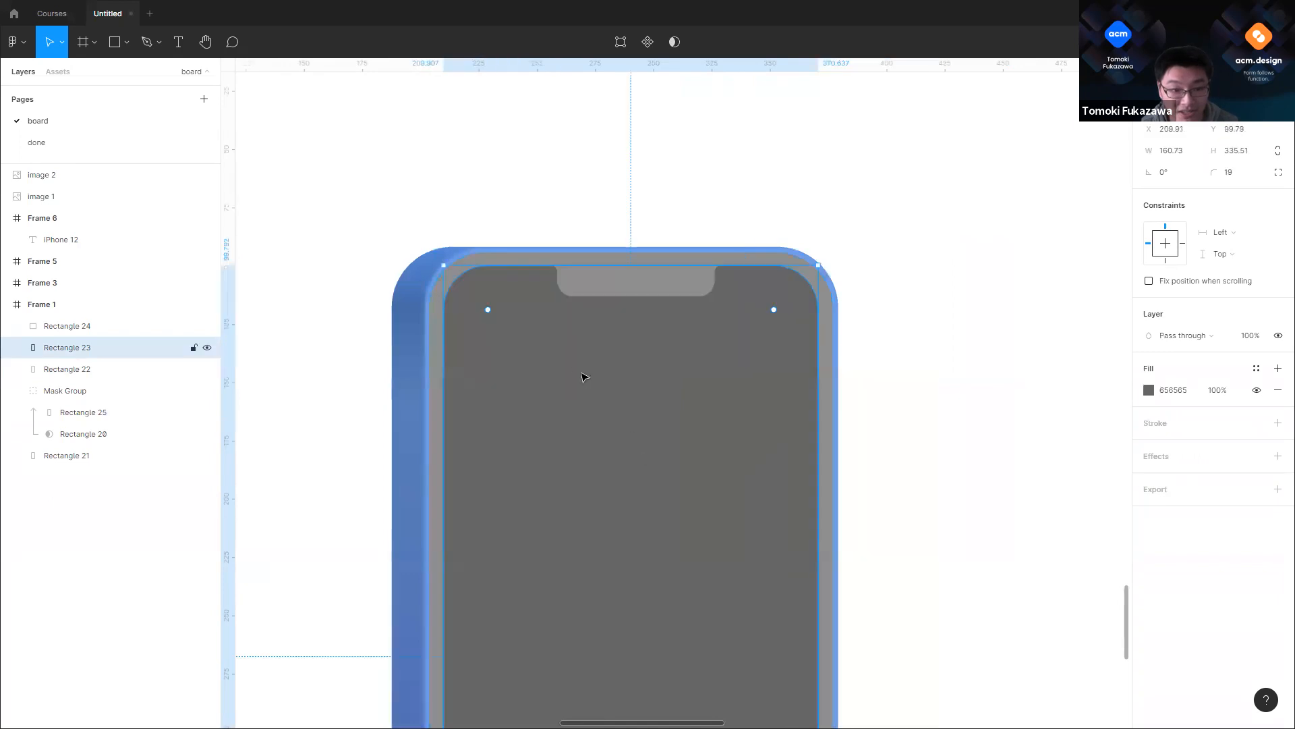
left_click(519, 260, "shift")
left_click(691, 42)
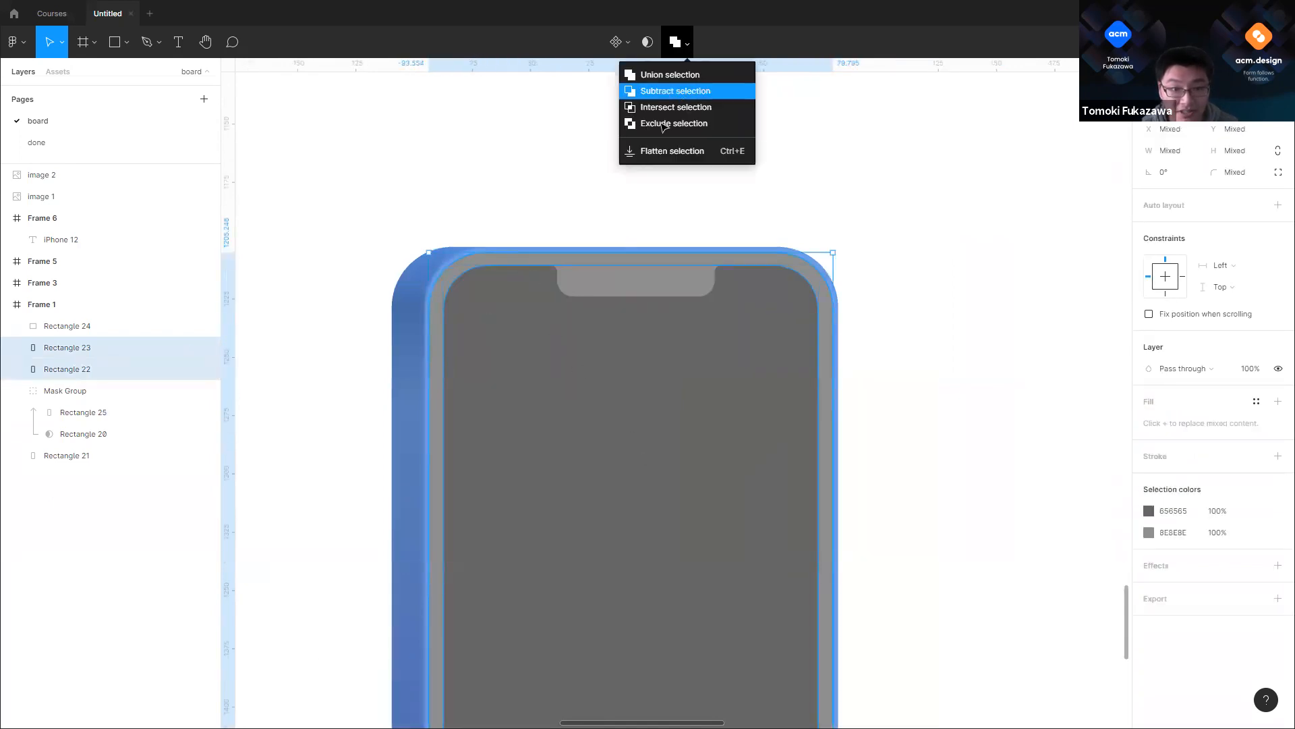
left_click(680, 90)
mouse_move(682, 204)
left_mouse_down()
mouse_move(714, 295)
mouse_move(702, 210)
left_mouse_up()
key("ctrl+z")
key("ctrl+z")
Step: Place a duplicate of the dark grey screen rectangle beside the phone
left_click(549, 398)
left_click_drag(615, 351, 1108, 376, "alt")
Step: Try to unite the original screen rectangle with the bezel rectangle and undo the union
left_click(596, 340)
left_click(674, 258, "shift")
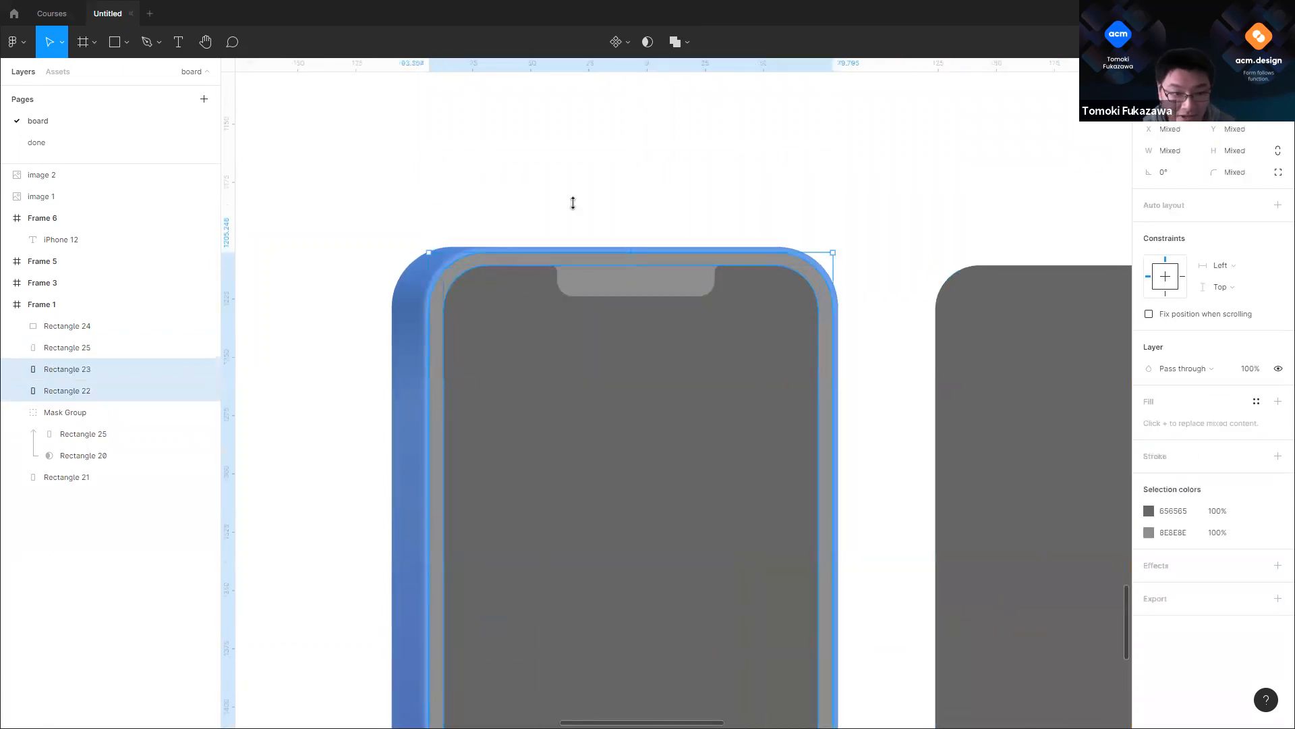
left_click(688, 43)
left_click(671, 74)
scroll(558, 275, "up", 3)
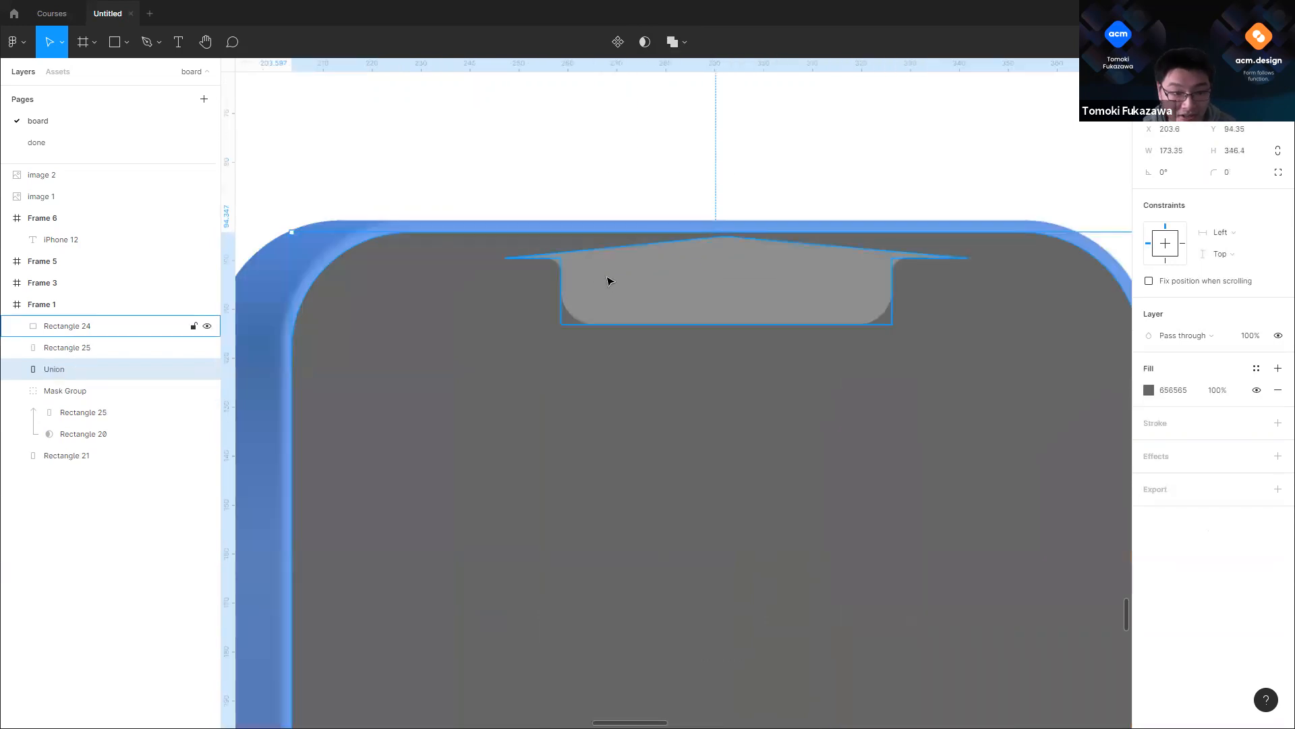
key("ctrl+z")
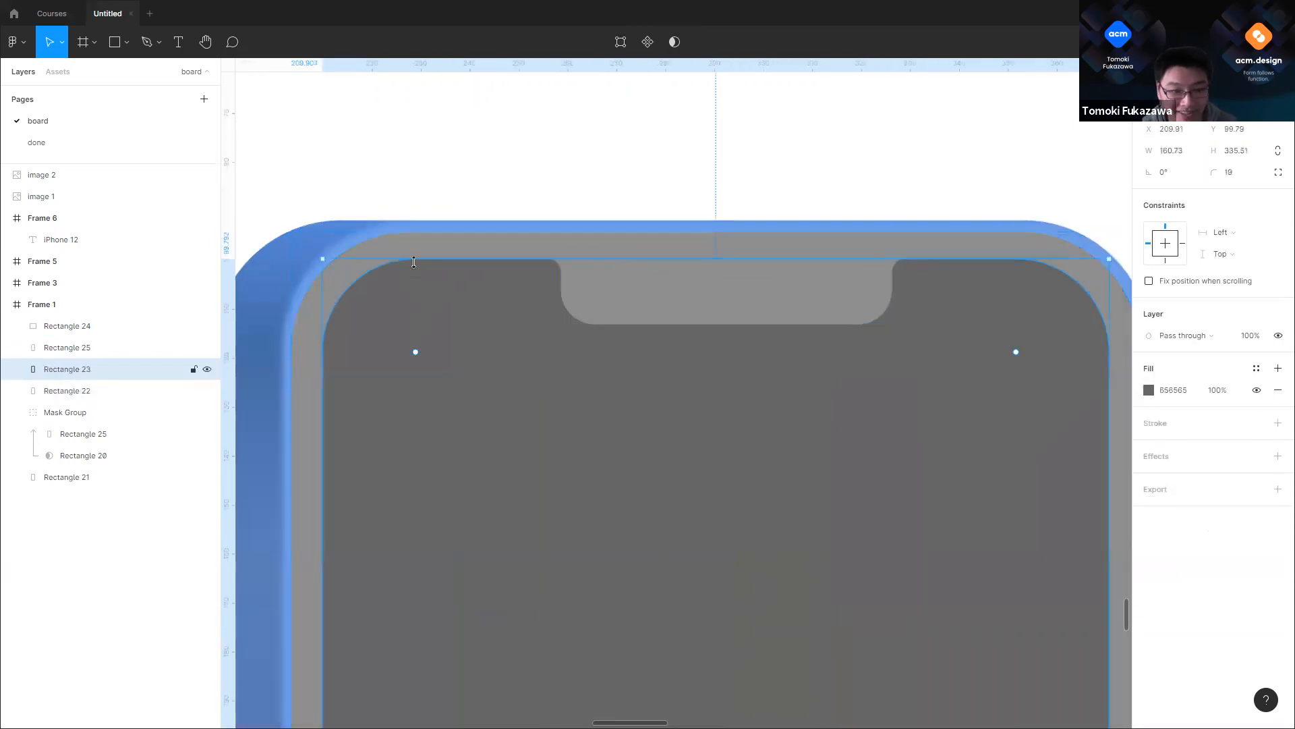
Step: Subtract the screen rectangle from the bezel rectangle and unite the resulting ring with the notch shape
left_click(686, 43)
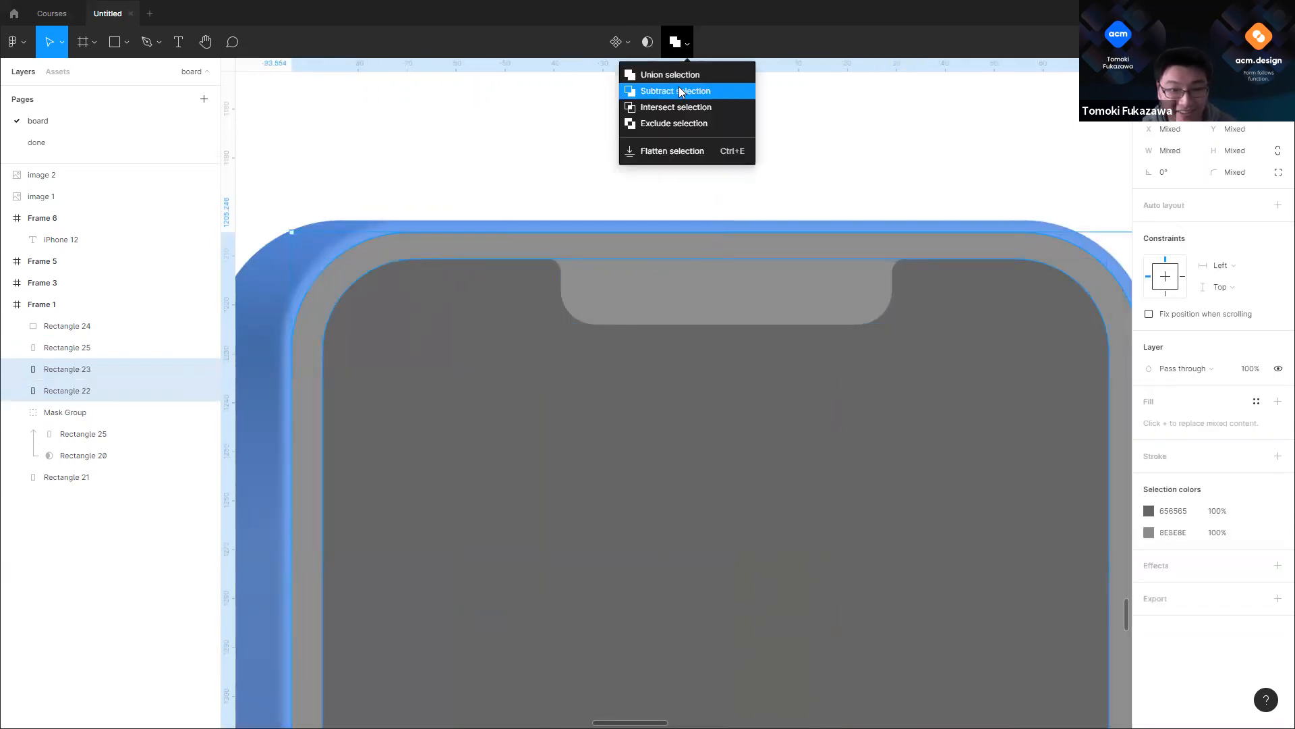
left_click(679, 87)
left_click(616, 312)
left_click(511, 253, "shift")
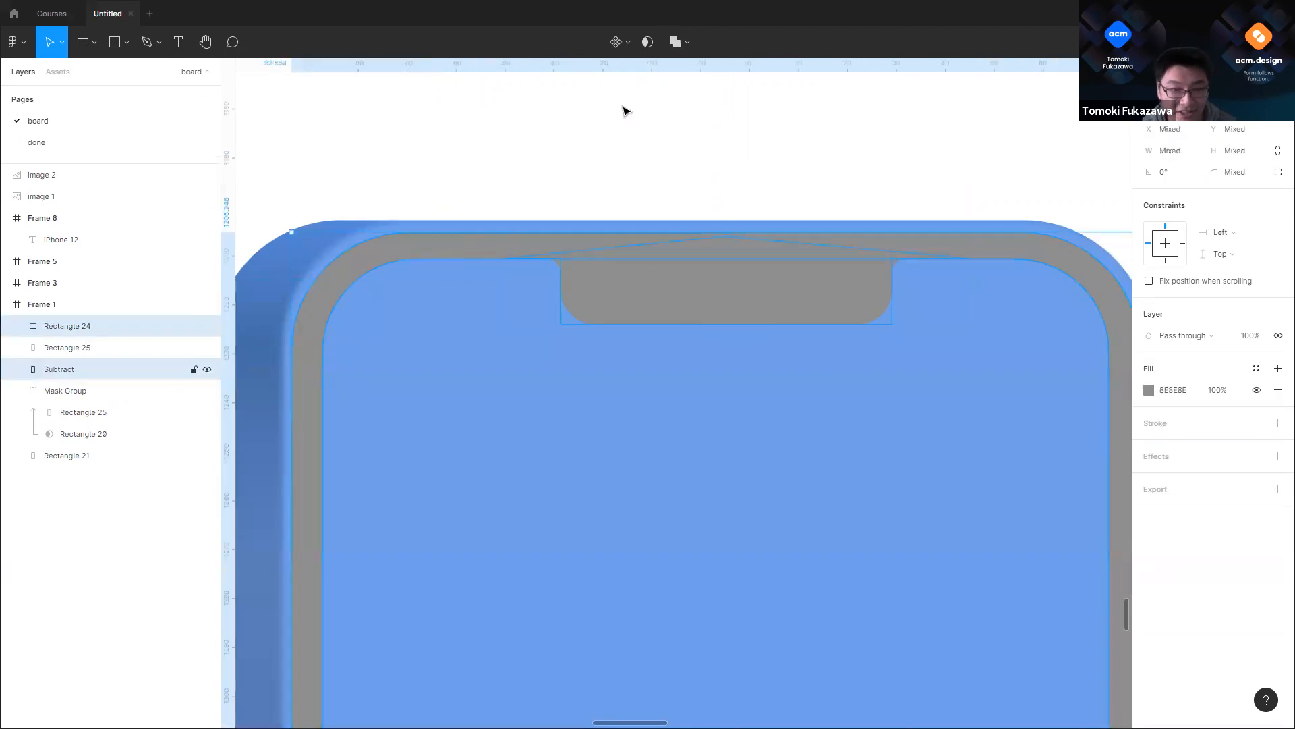
left_click(672, 42)
scroll(776, 241, "down", 3)
left_click_drag(626, 244, 434, 160)
key("ctrl+z")
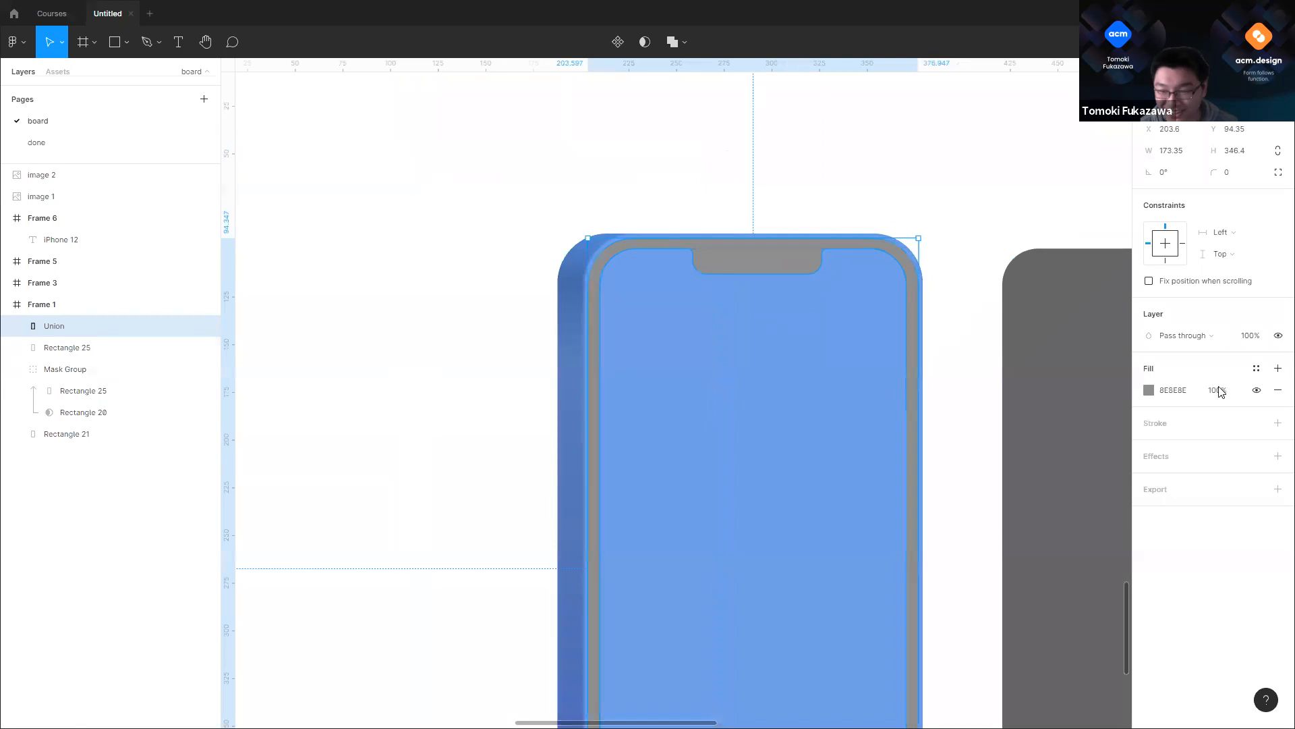
Step: Give the bezel a linear gradient starting near its upper-left corner, with the first stop dark navy, about RGB 28, 29, 53
left_click(1149, 390)
left_click(1016, 379)
left_click(1017, 397)
scroll(486, 208, "down", 3)
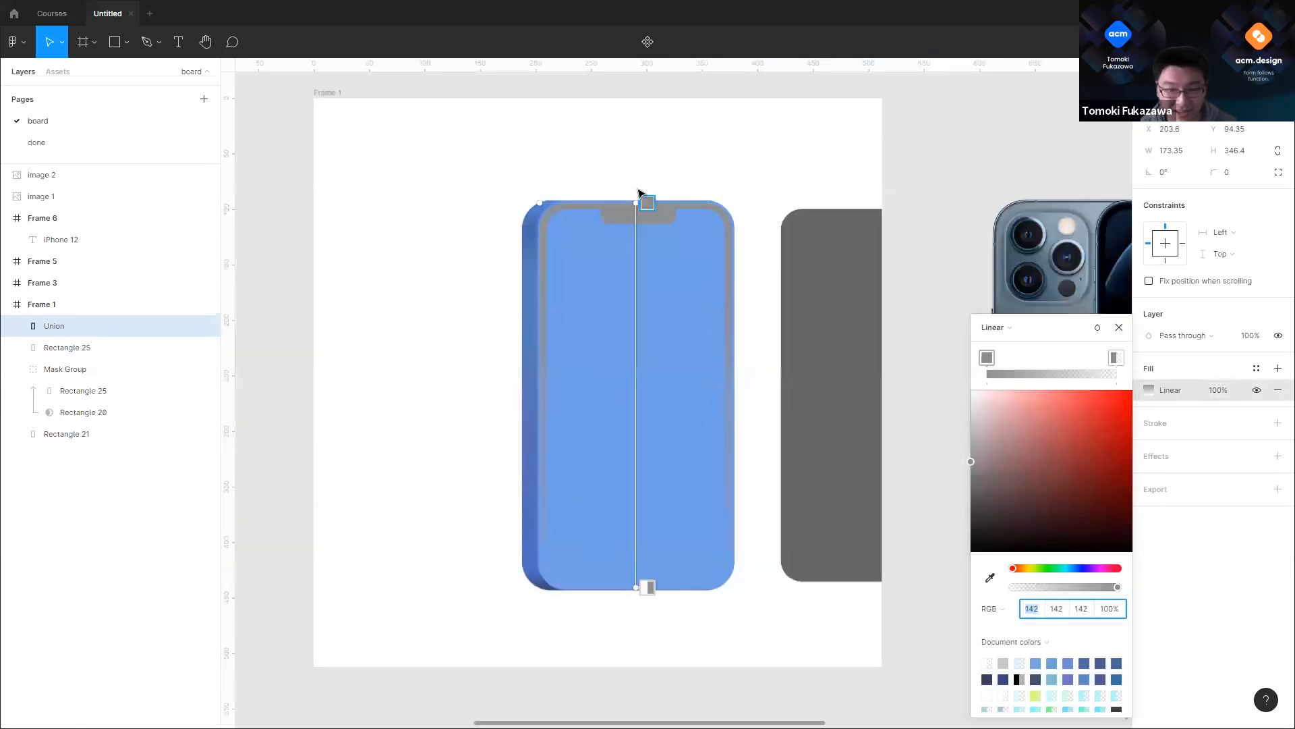
left_click_drag(647, 202, 585, 206)
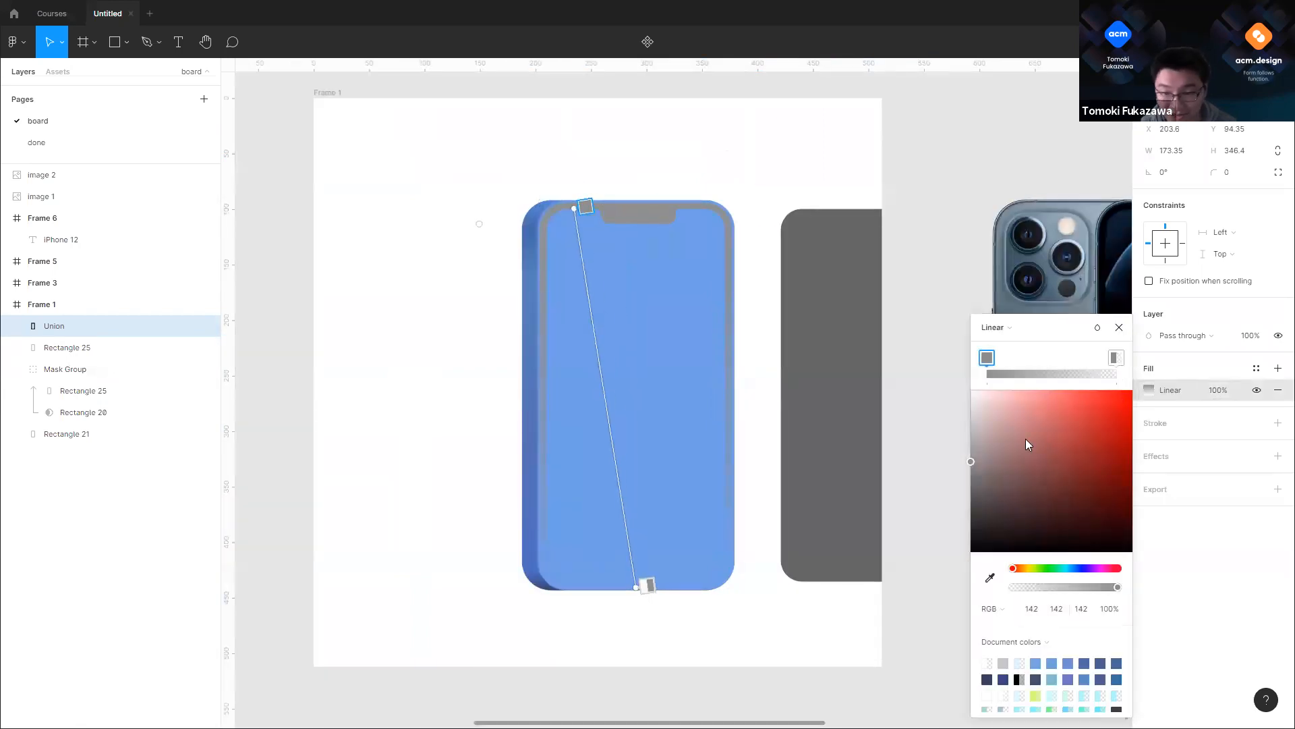
left_click(1081, 568)
left_click_drag(1051, 531, 1048, 518)
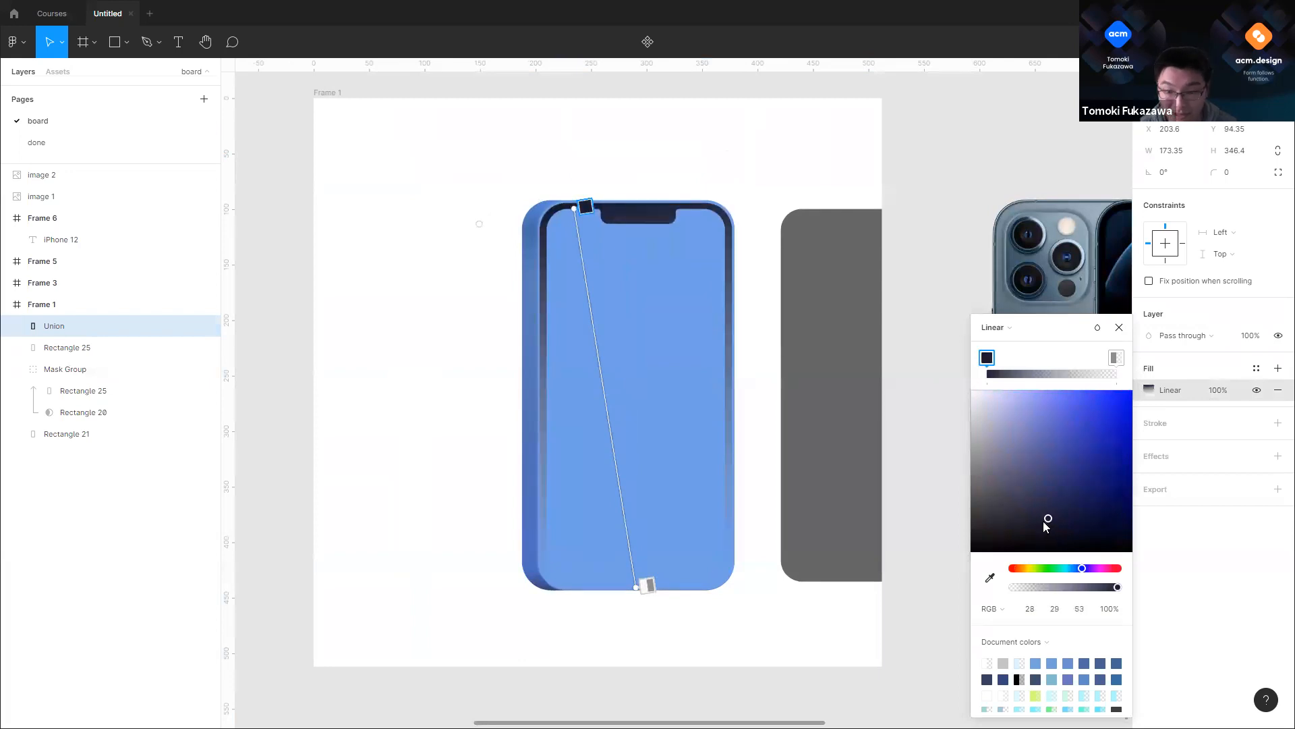
Step: Set the bezel gradient's end stop to 100% opacity and a dark navy of about RGB 22, 33, 55
left_click(1116, 357)
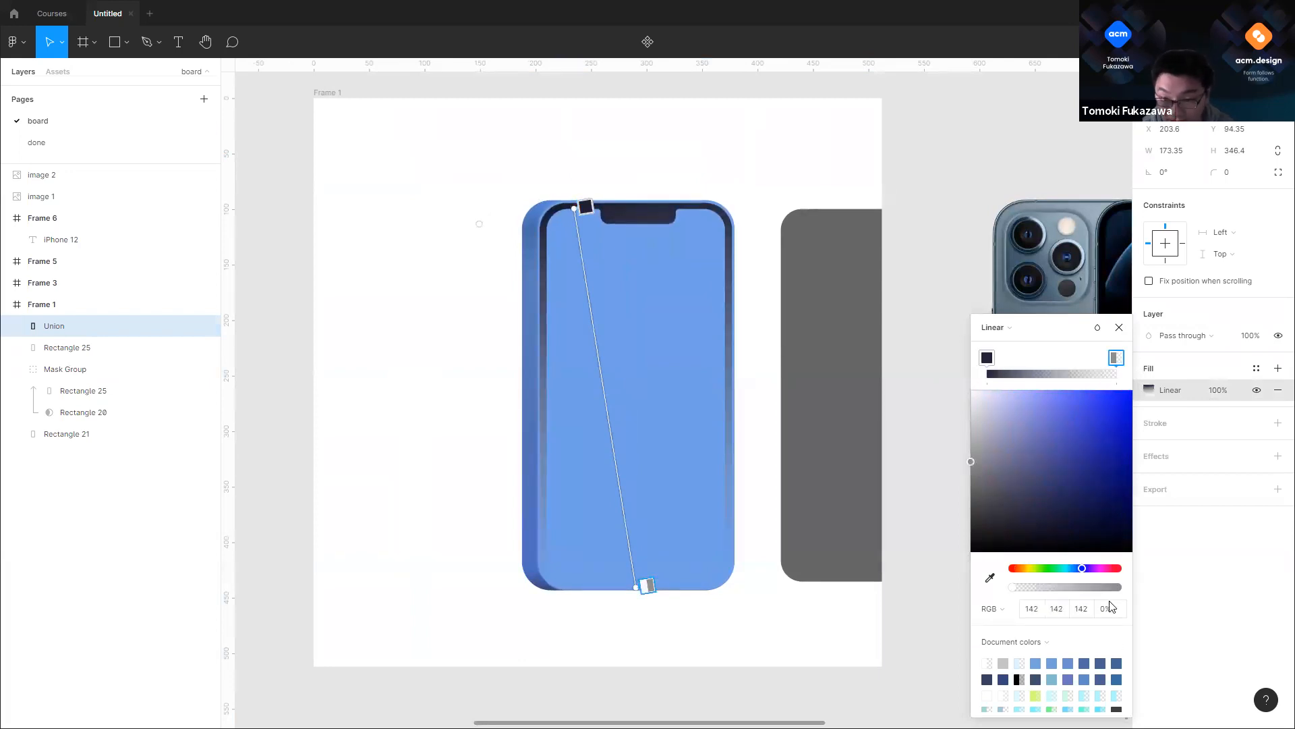
left_click(1106, 608)
type("100")
key("Return")
left_click(1096, 524)
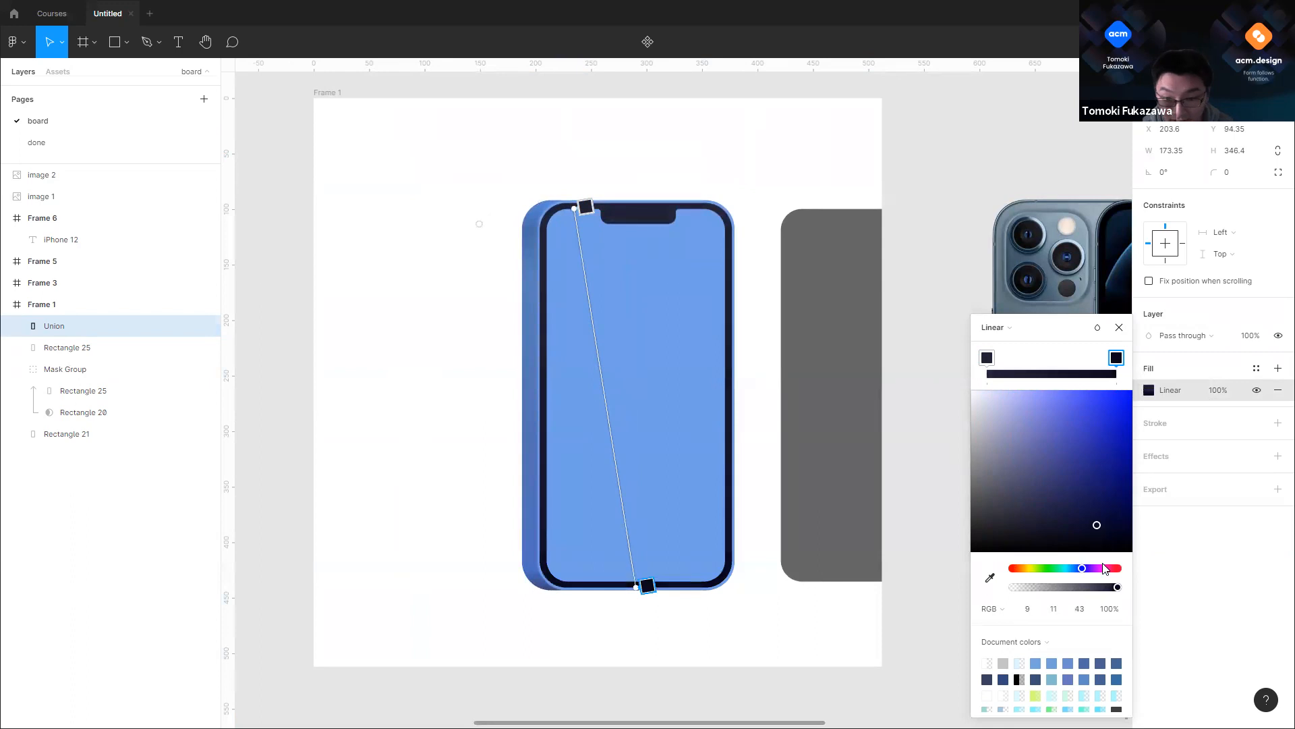
left_click_drag(1081, 573, 1077, 571)
left_click_drag(1107, 528, 1074, 506)
scroll(569, 393, "down", 3)
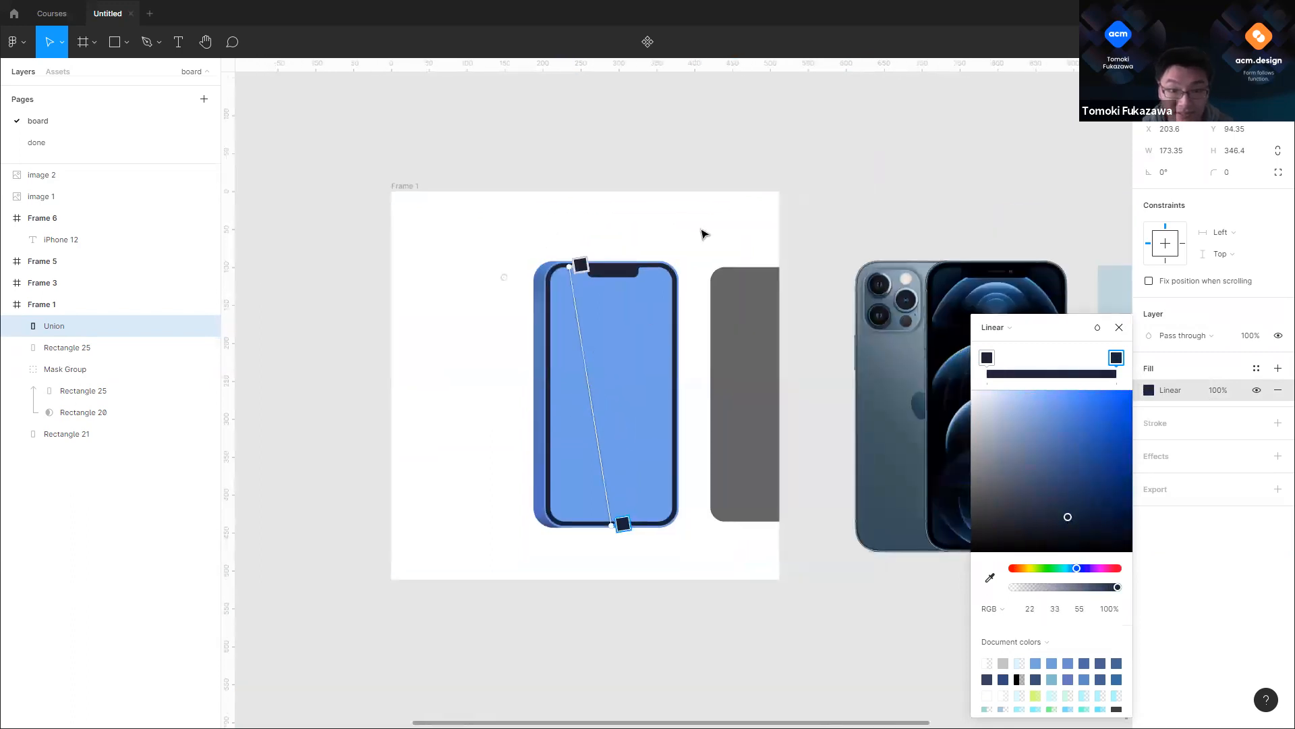
Step: Move the dark grey rectangle copy back onto the phone so it fills the bezel's cut-out
left_click(710, 301)
scroll(710, 302, "up", 3)
left_click_drag(781, 338, 507, 338)
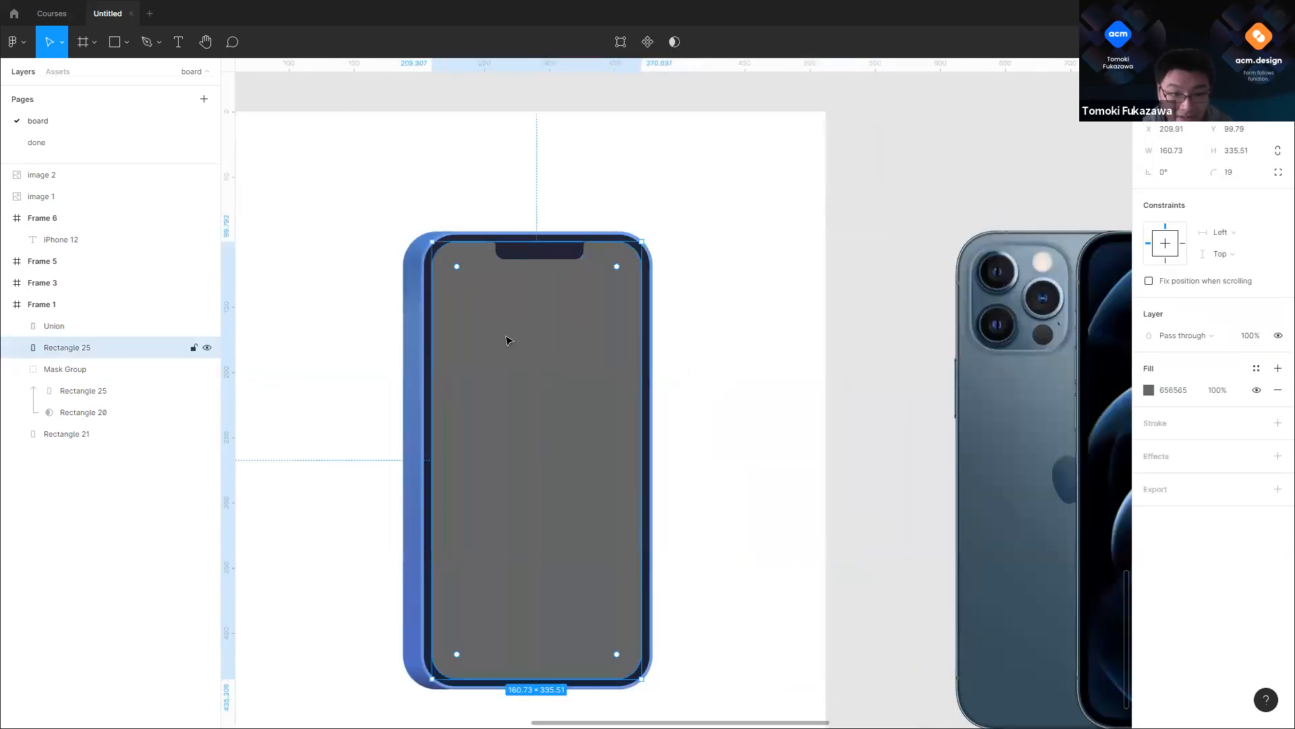
Step: Change the screen rectangle's fill to a muted steel blue
left_click(1149, 390)
mouse_move(1035, 448)
left_mouse_down()
mouse_move(948, 439)
mouse_move(1099, 500)
mouse_move(1090, 509)
mouse_move(1046, 484)
mouse_move(1041, 455)
mouse_move(1051, 467)
left_mouse_up()
left_click(1073, 568)
left_click(714, 399)
scroll(758, 352, "down", 5)
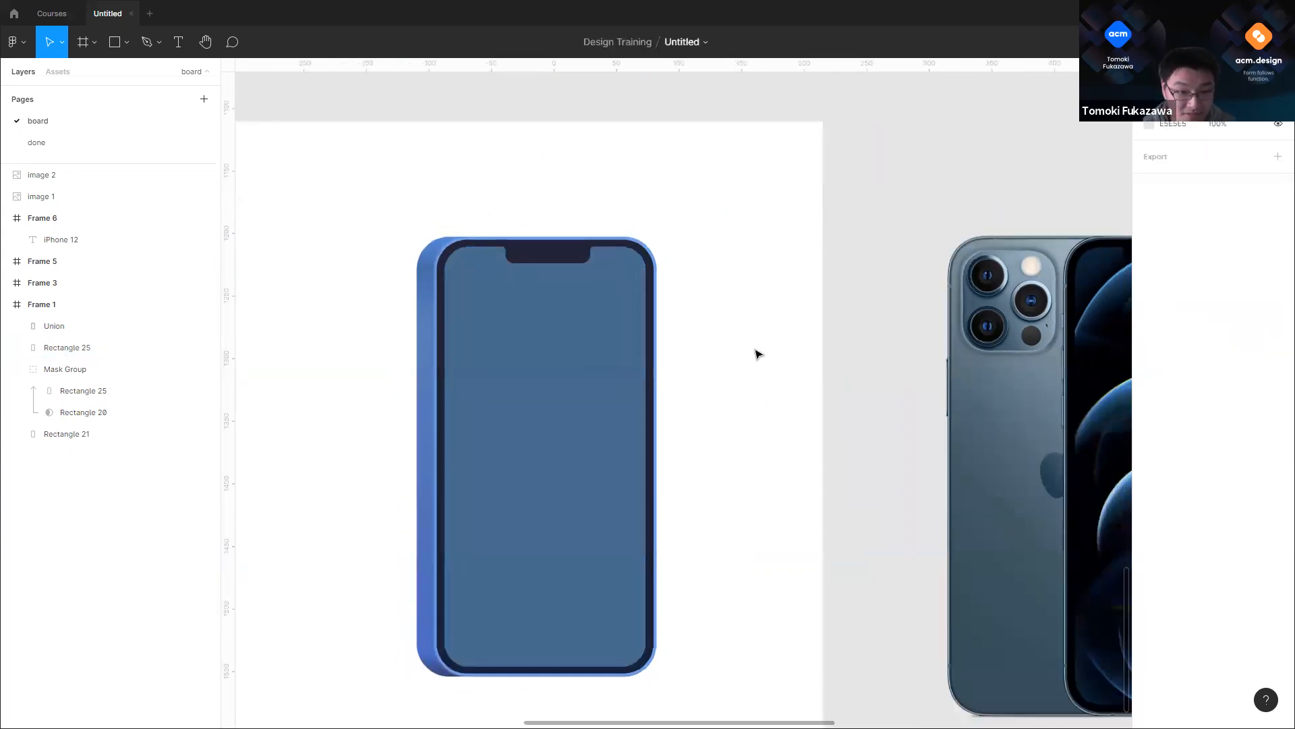
Step: Widen the notch shape within the bezel union evenly about its centre to a width of about 122
scroll(776, 317, "up", 2)
scroll(728, 327, "right", 3)
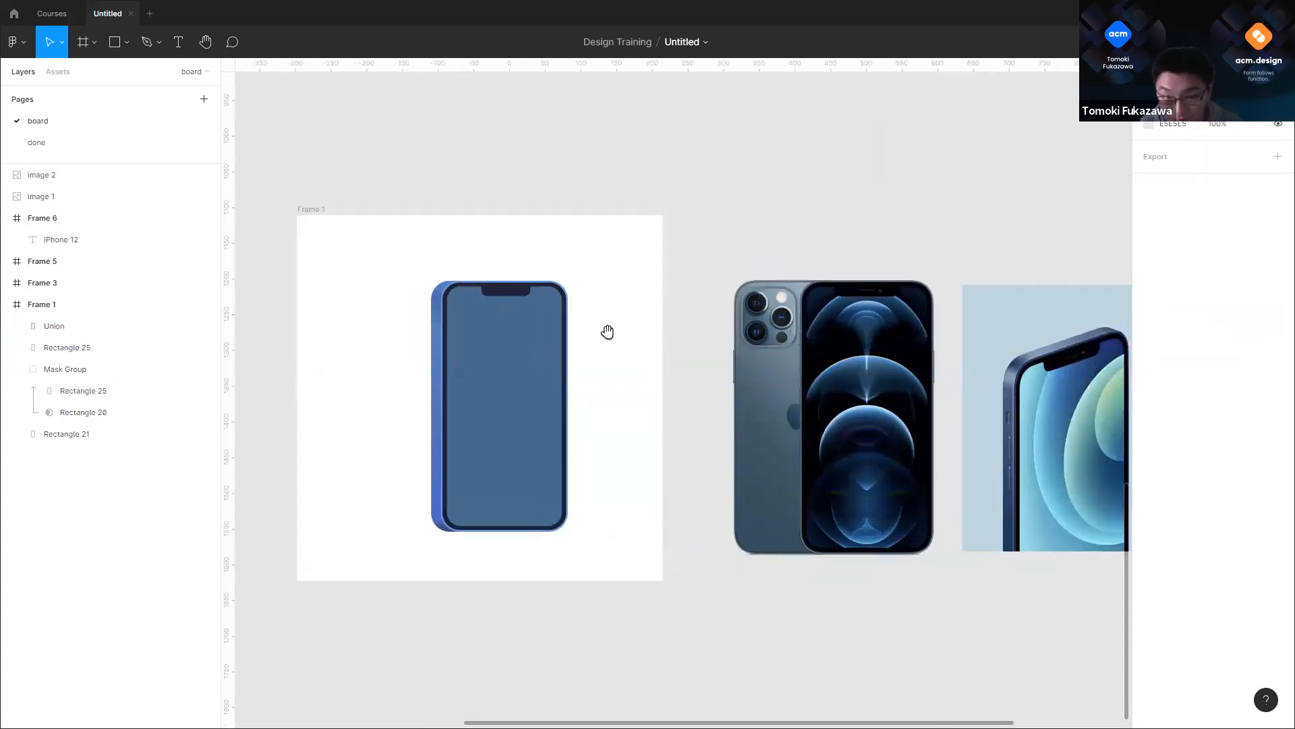
scroll(607, 331, "right", 2)
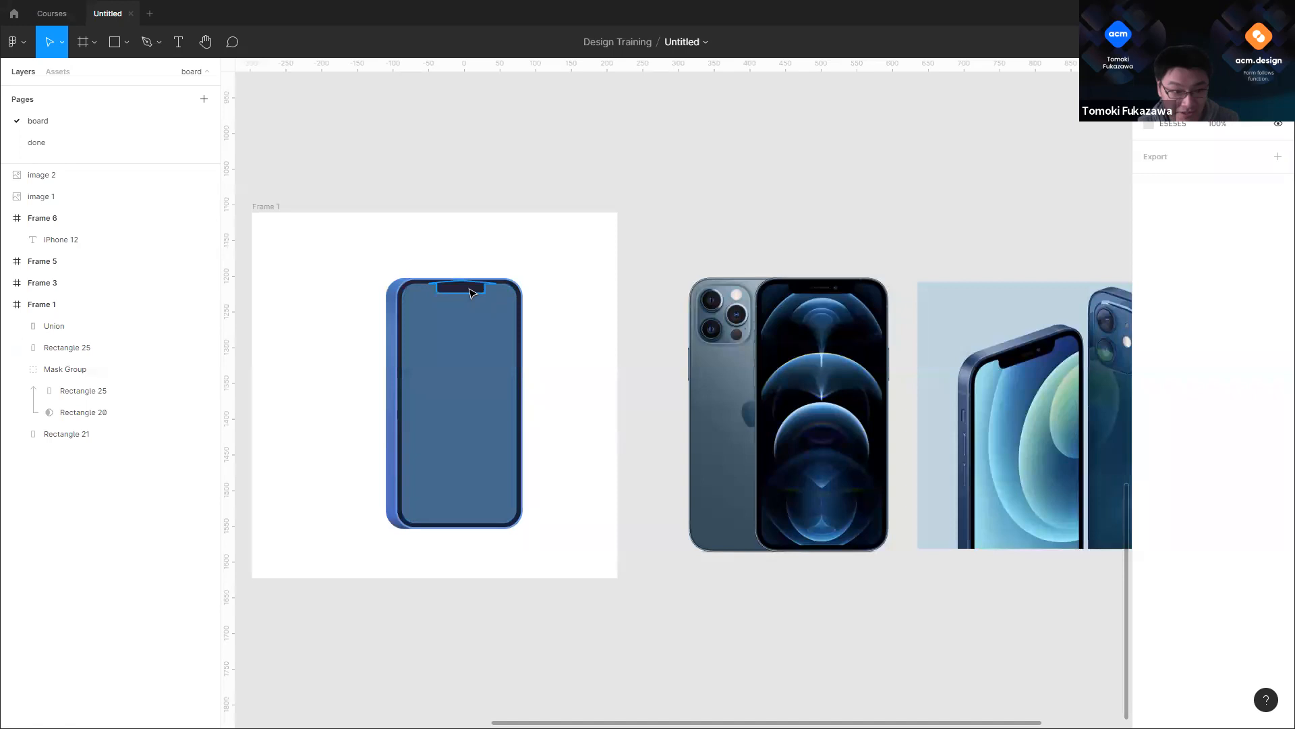
scroll(445, 289, "up", 5)
left_click(458, 308, "ctrl")
scroll(637, 293, "down", 2)
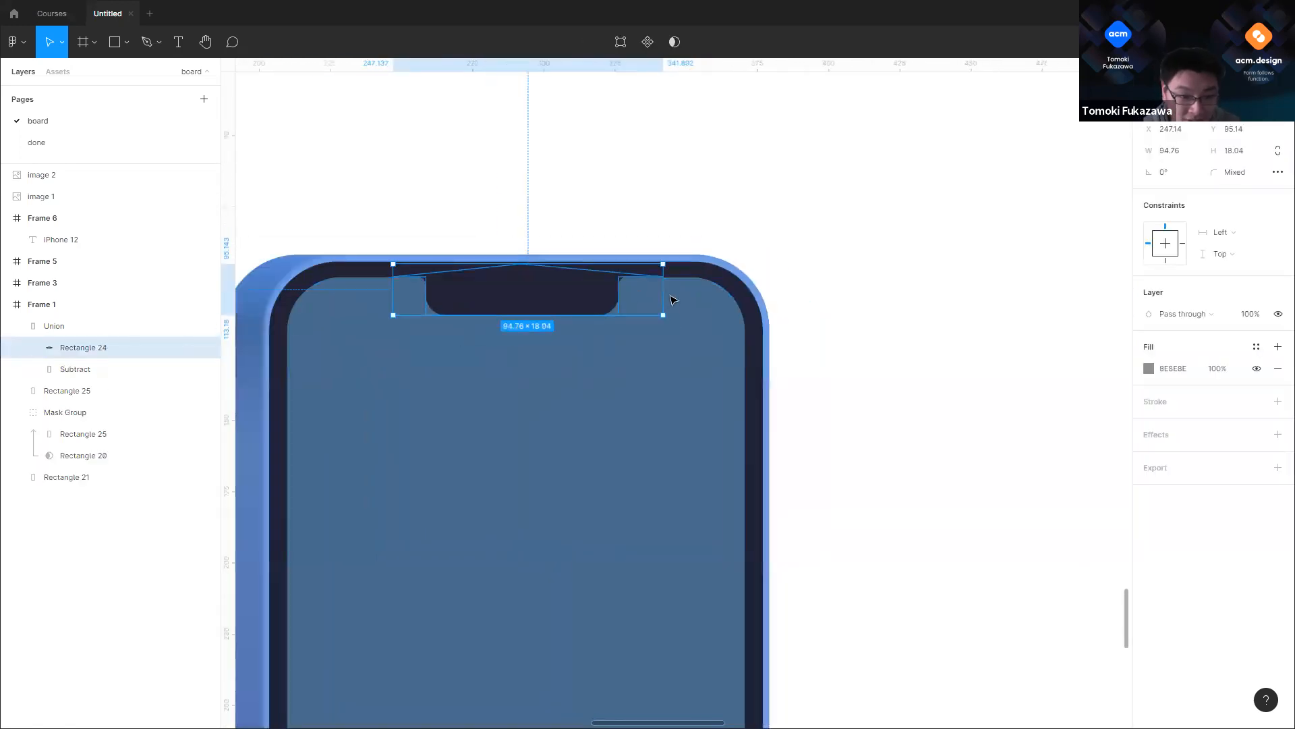
left_click_drag(663, 296, 701, 294)
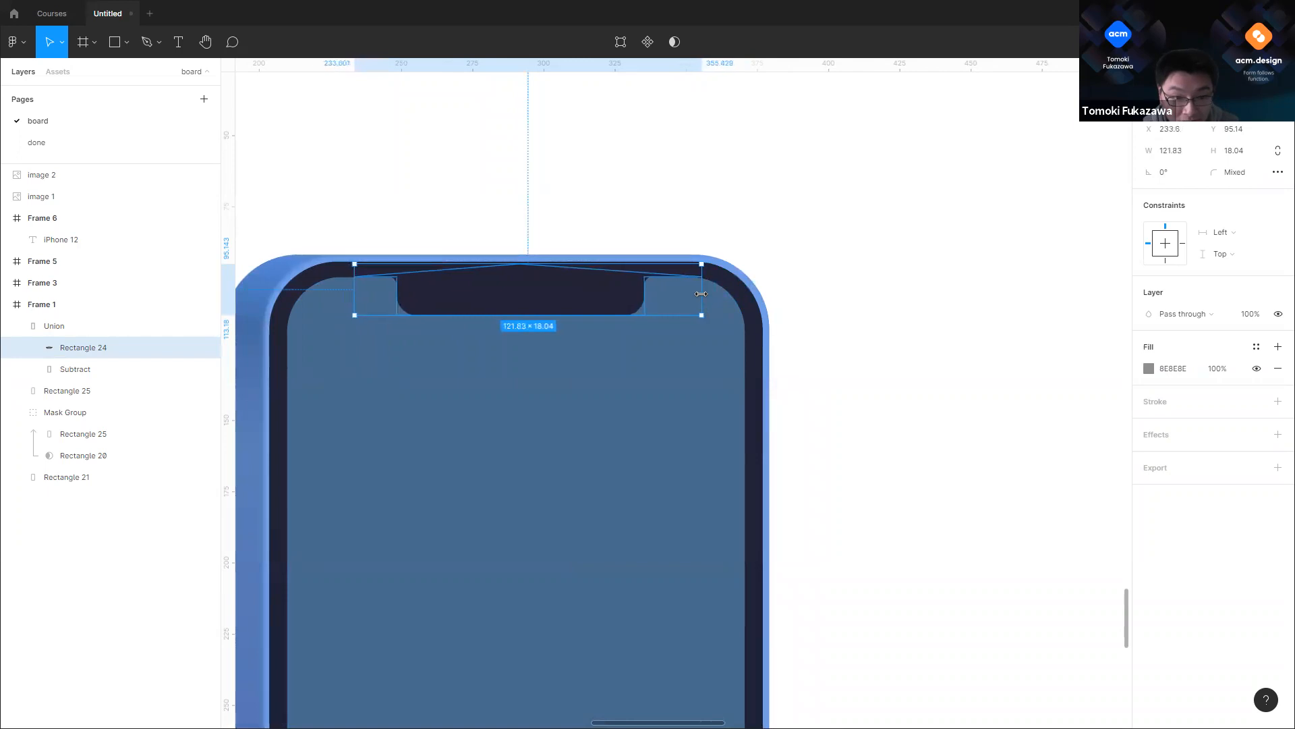
left_click(943, 312)
scroll(621, 168, "down", 8)
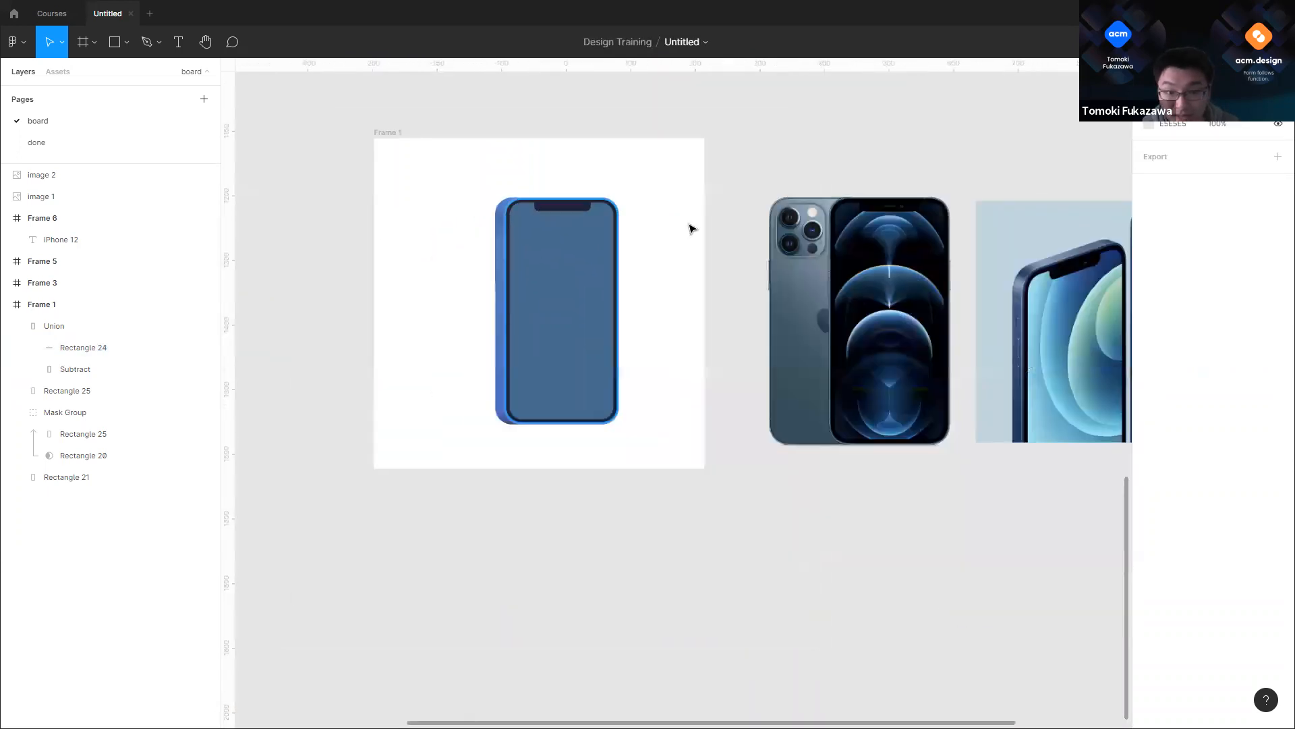
Step: Examine the drawn phone's rounded corner, notch and side frame alongside the reference photos
scroll(531, 322, "up", 3)
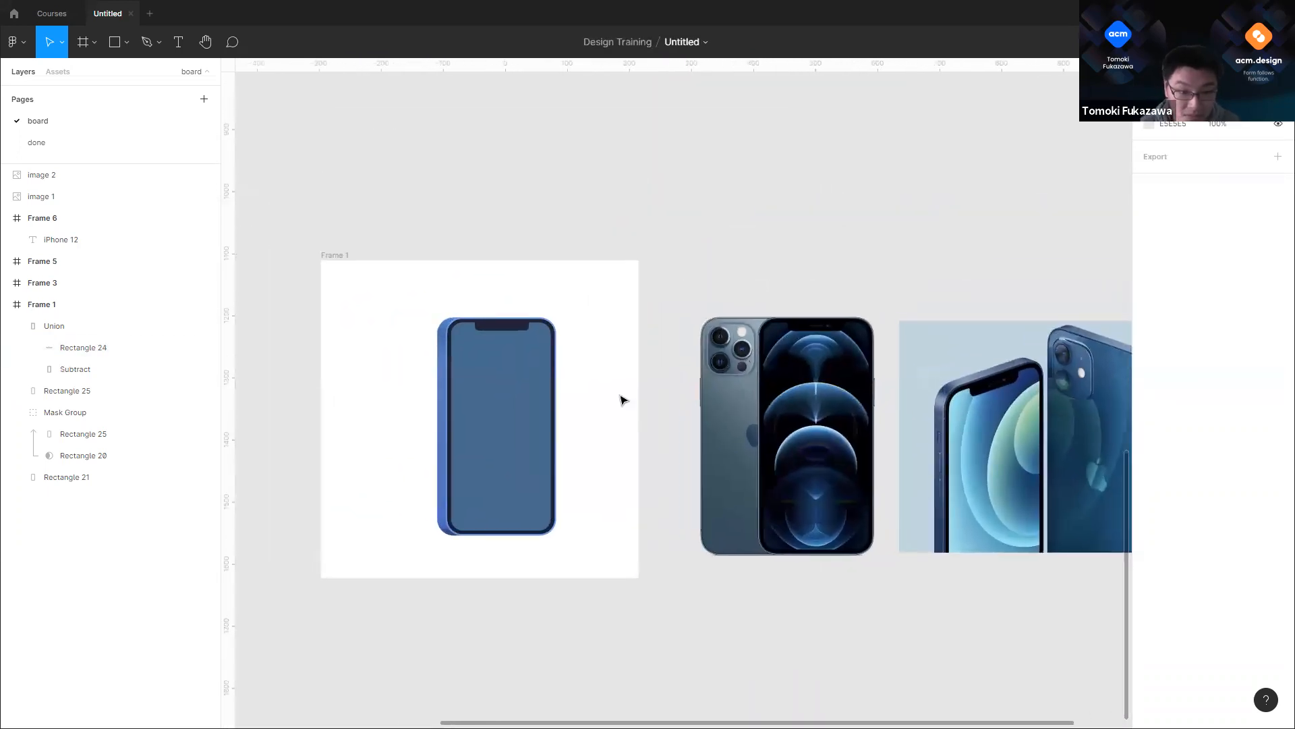
scroll(423, 474, "up", 5)
scroll(419, 485, "down", 6)
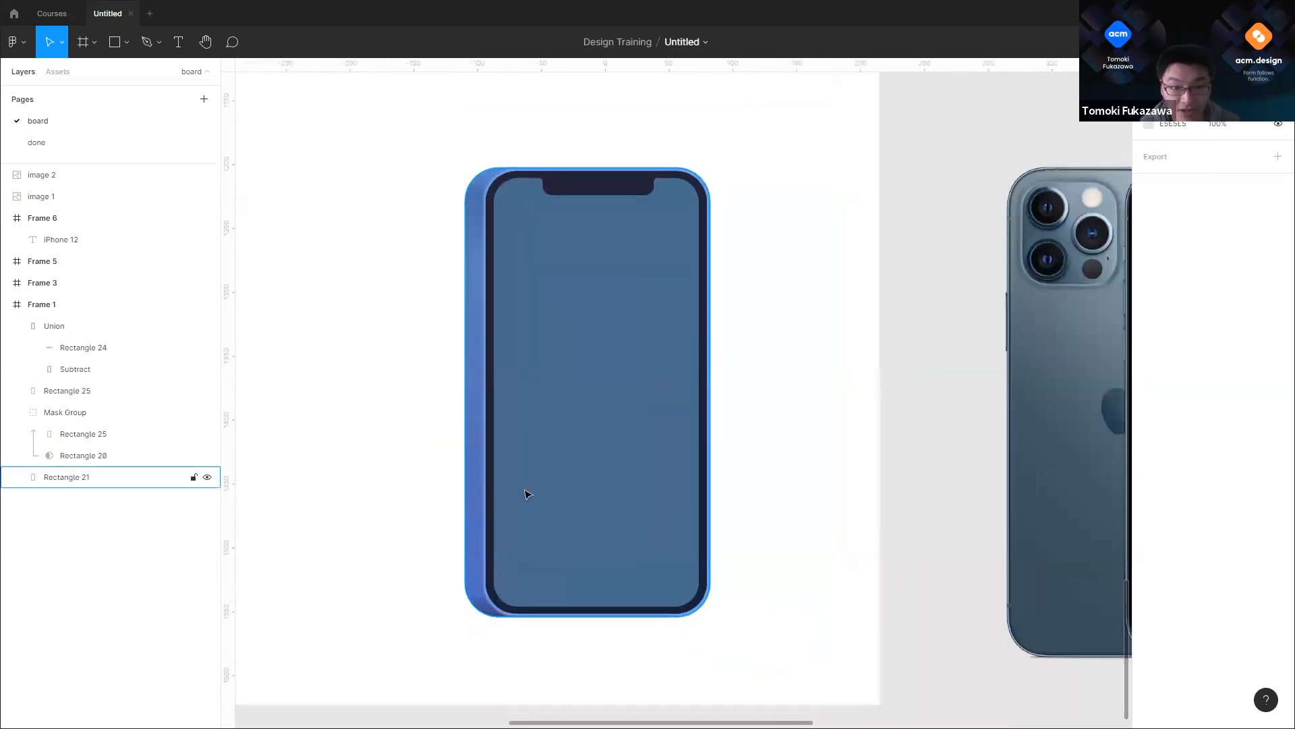
left_click_drag(506, 417, 587, 379)
scroll(548, 330, "left", 2)
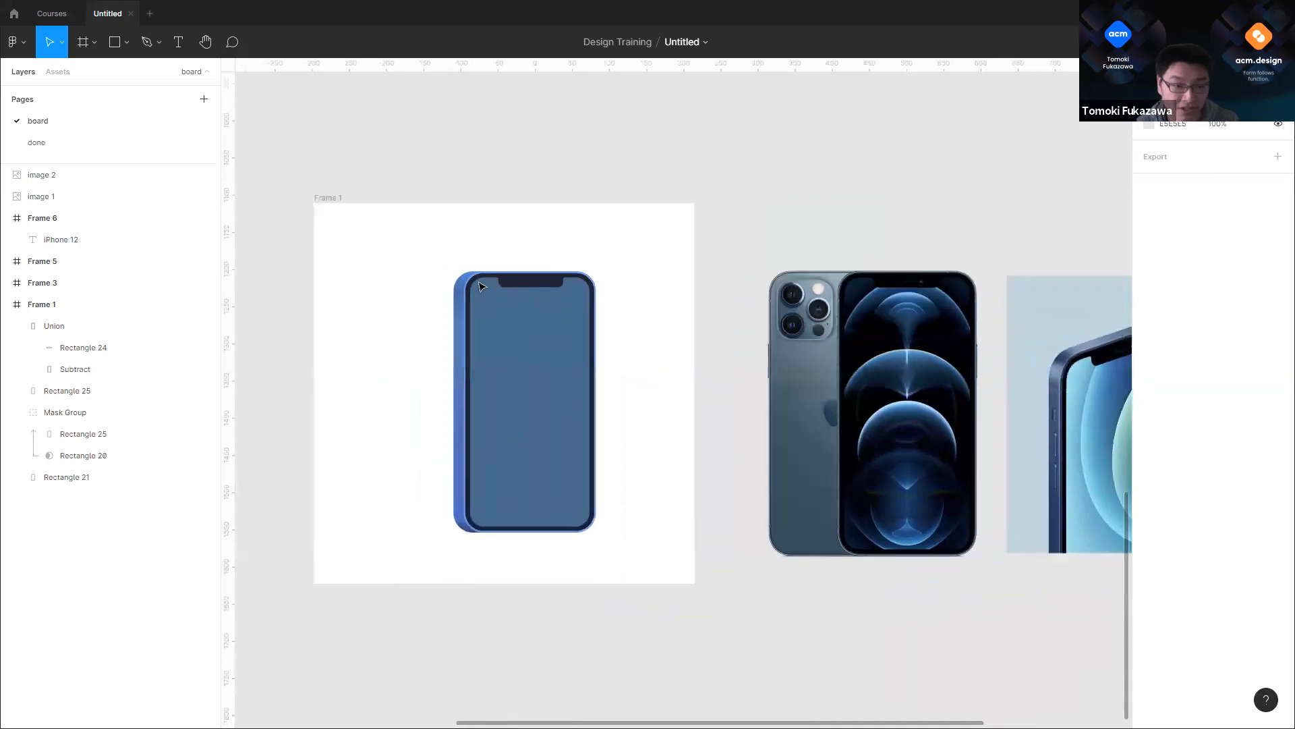
scroll(494, 274, "up", 6)
scroll(662, 371, "up", 2)
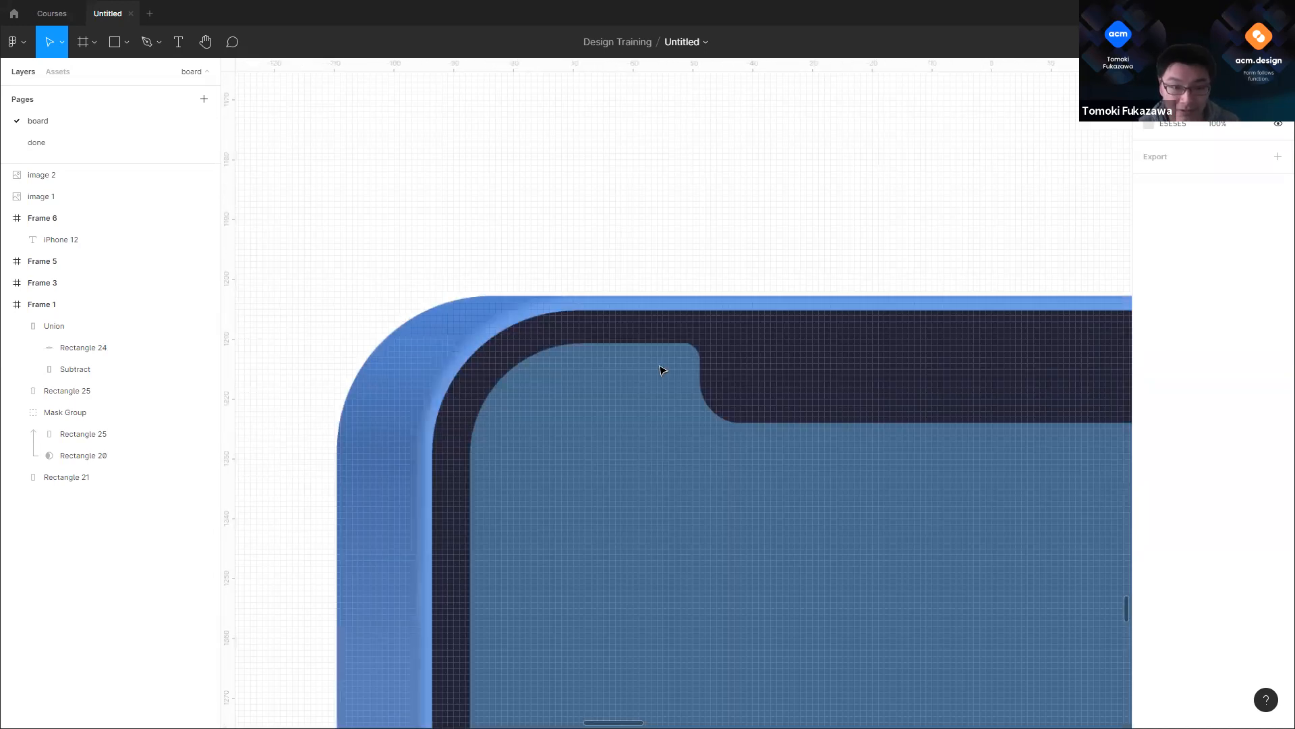
scroll(567, 613, "down", 10)
scroll(713, 402, "up", 3)
Step: Place a copy of the finished phone illustration beside Frame 1 for comparison and delete that copy
left_click_drag(462, 696, 333, 724)
left_click_drag(430, 658, 844, 43)
left_click_drag(748, 115, 785, 194)
scroll(841, 176, "up", 5)
left_click_drag(813, 244, 729, 324)
left_click(868, 258)
scroll(867, 258, "up", 2)
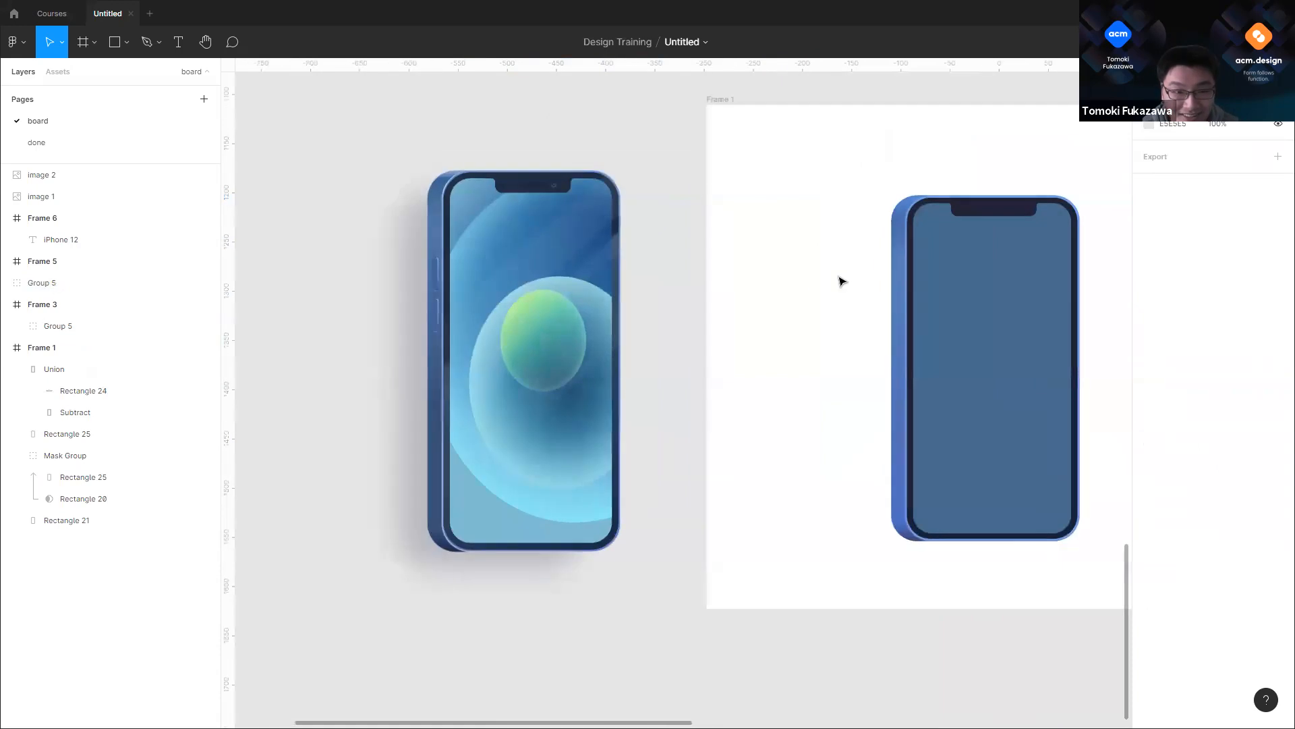
left_click(470, 283)
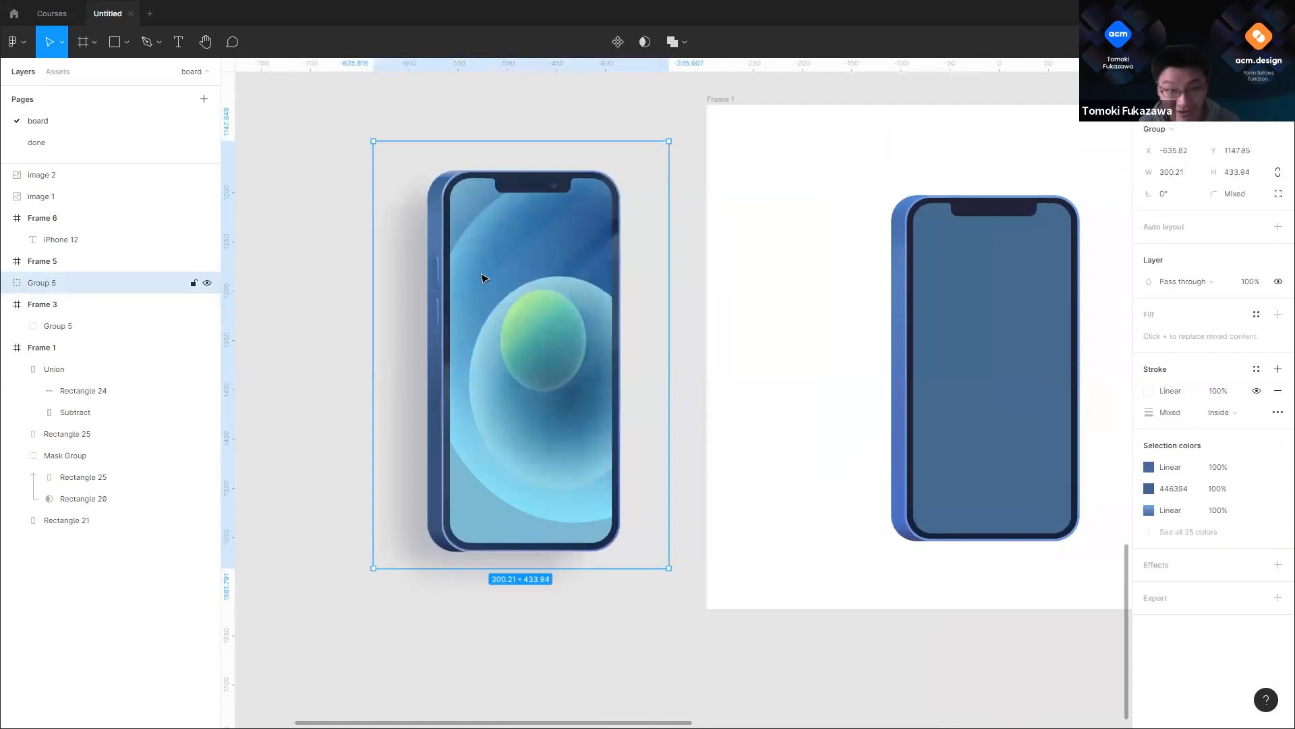
key("Delete")
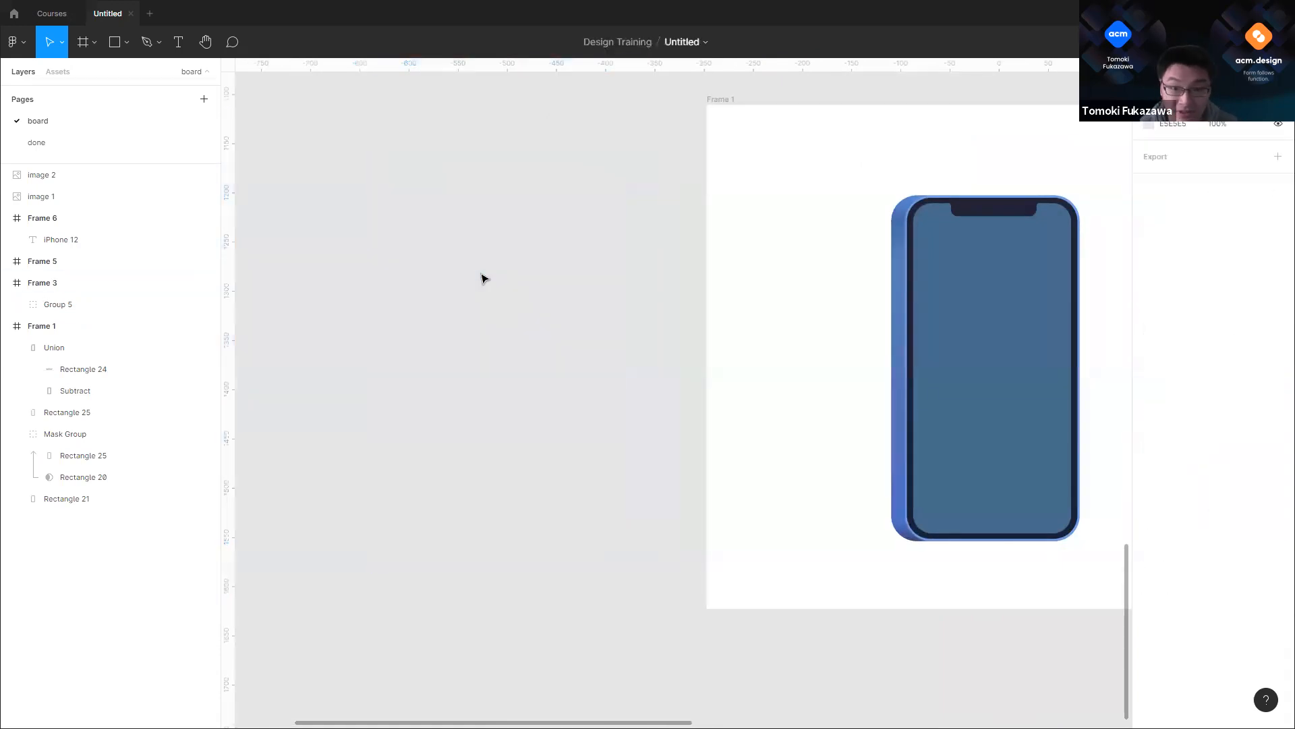
Step: Change the top gradient stop of the side frame rectangle to a lighter sky blue
scroll(910, 236, "up", 3)
left_click(893, 232)
scroll(840, 234, "down", 3)
scroll(859, 208, "up", 5)
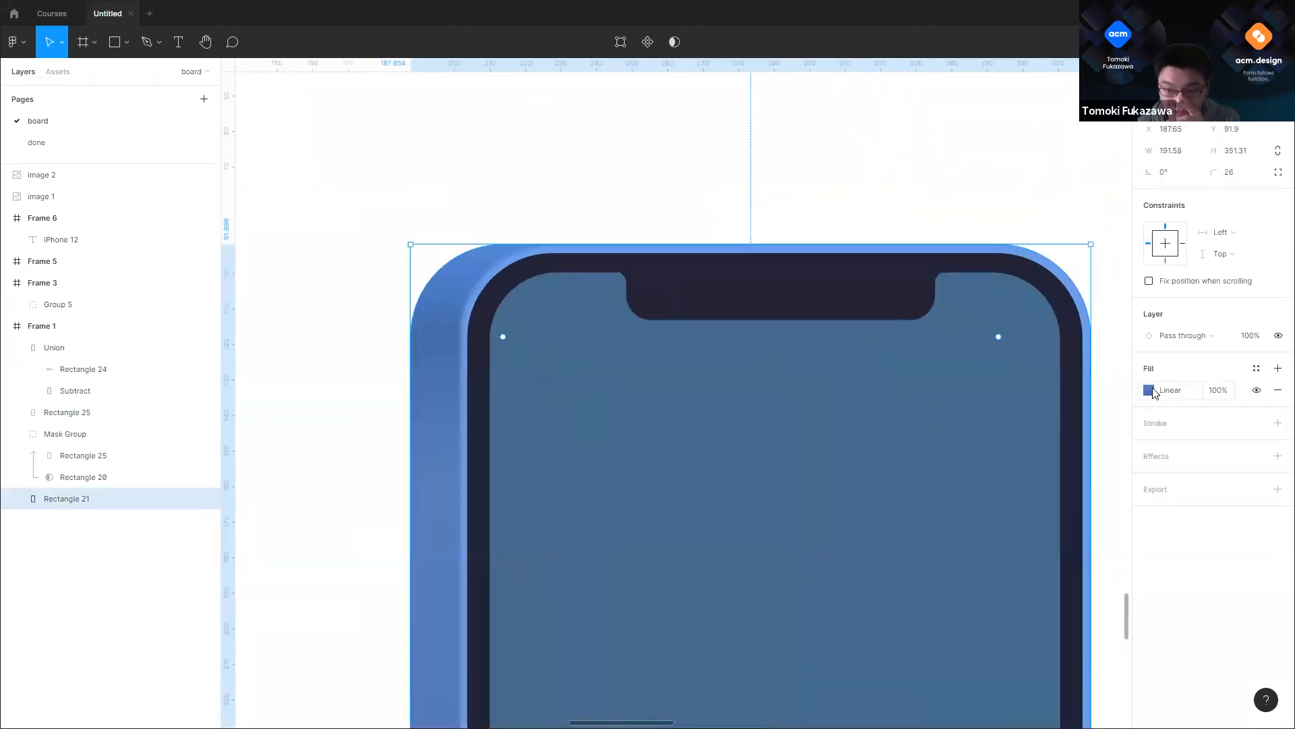
left_click(1155, 393)
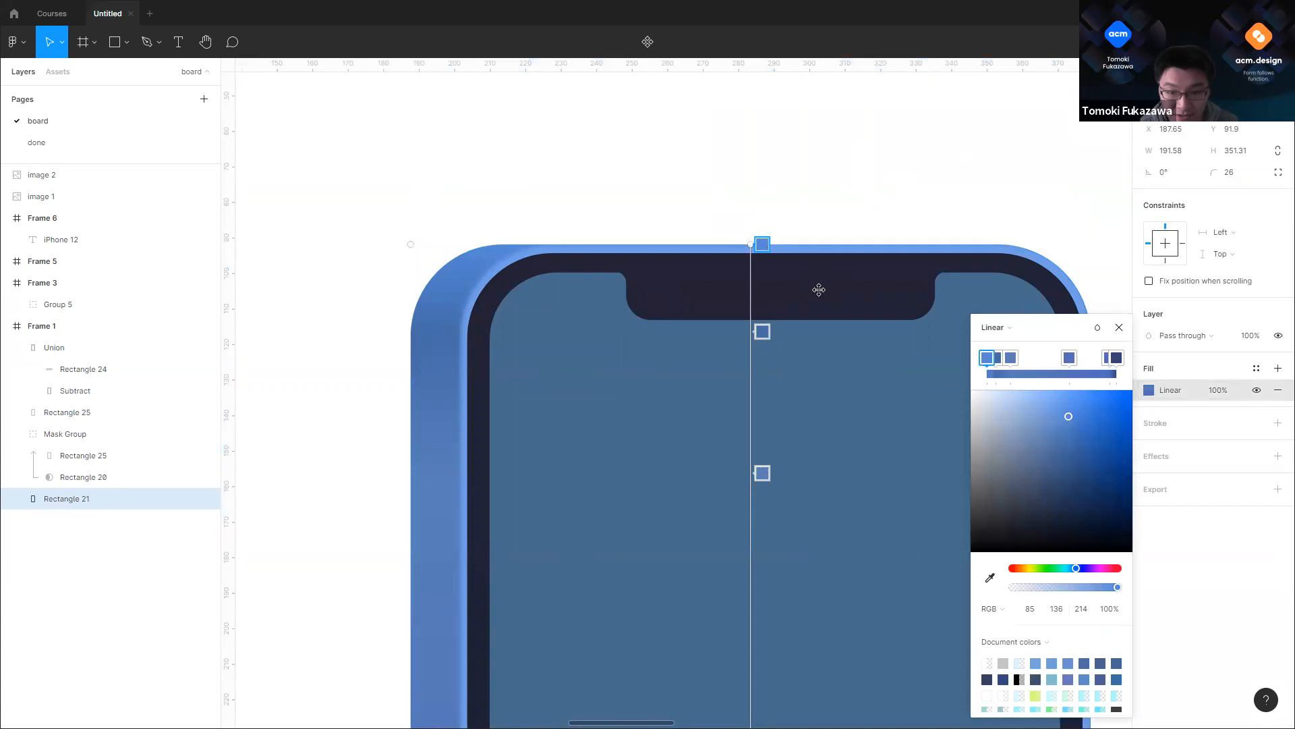
left_click_drag(1082, 417, 1085, 404)
left_click_drag(1077, 570, 1073, 569)
left_click_drag(1085, 418, 1050, 405)
Step: Try moving the second gradient stop up and adding two stops below it, the lower one RGB 109, 156, 227, and undo this
scroll(477, 282, "up", 2)
left_click_drag(1000, 357, 991, 363)
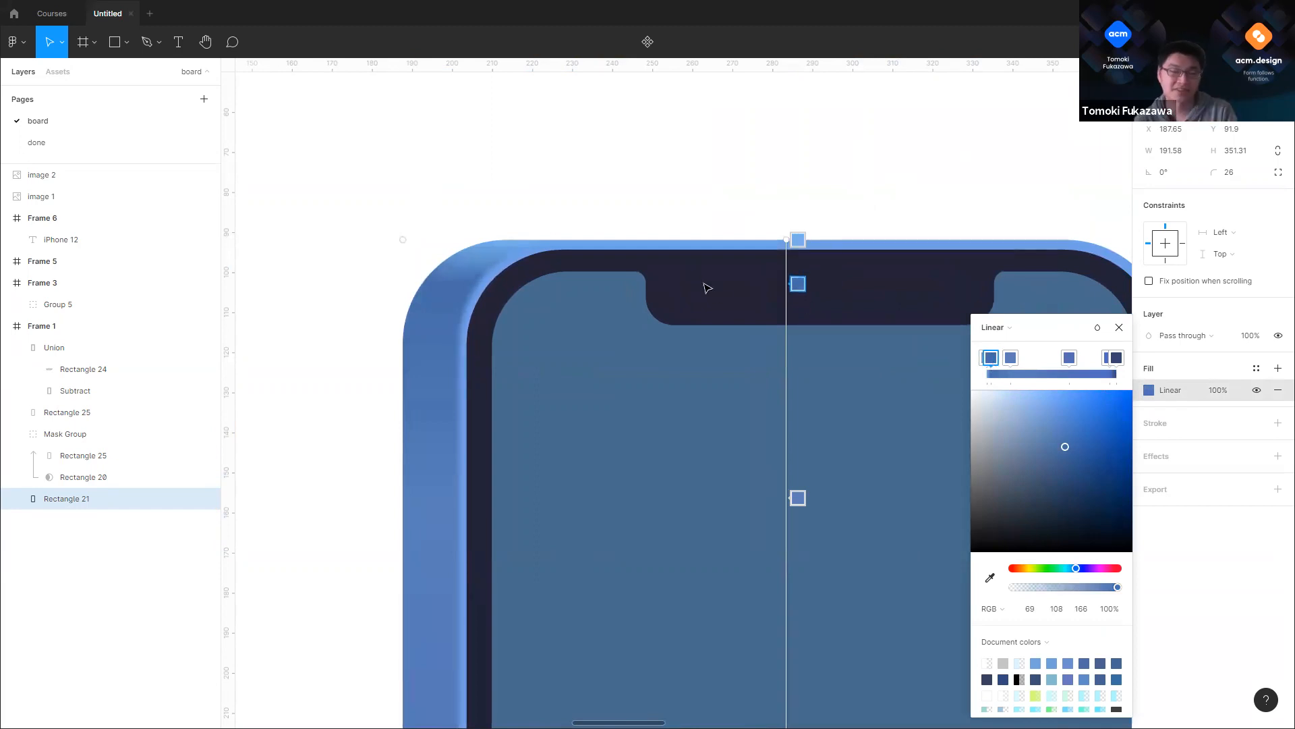
left_click(797, 338)
left_click(797, 401)
left_click(1055, 408)
scroll(627, 305, "down", 3)
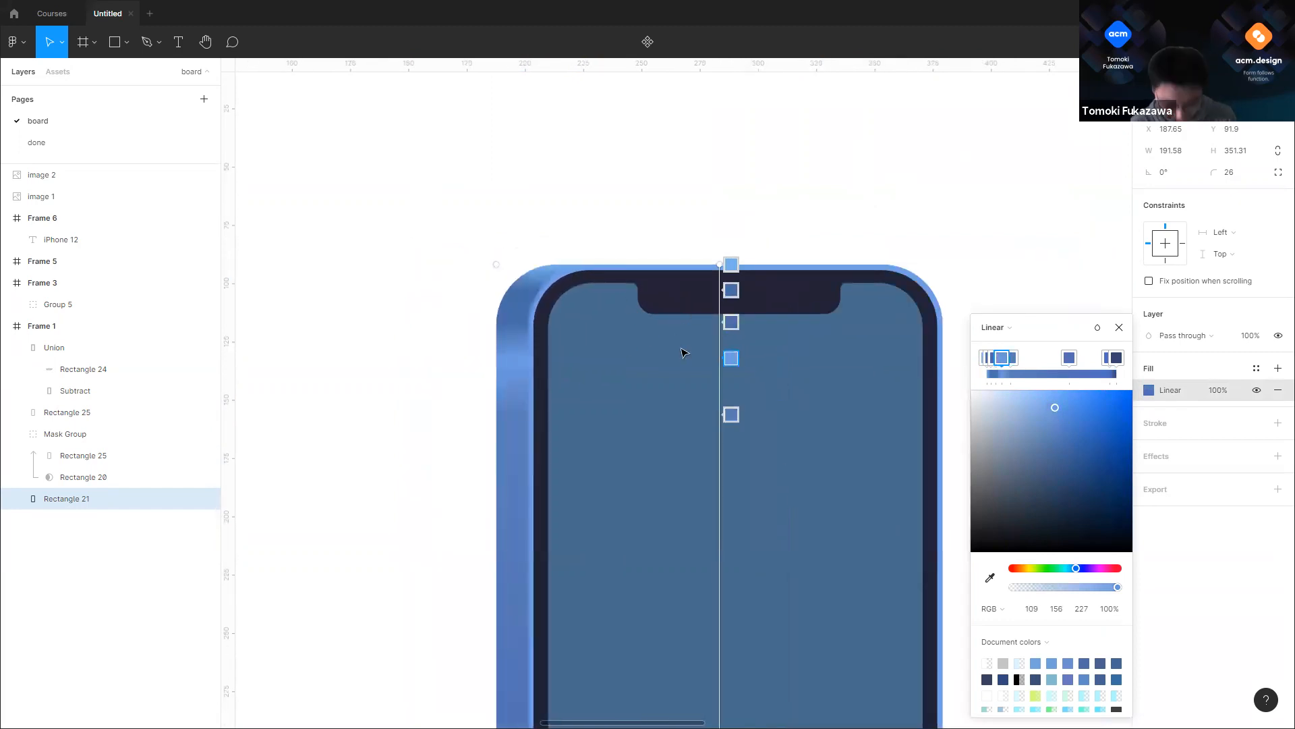
key("ctrl+z")
key("ctrl+z")
Step: Move the side frame's second gradient stop up closer to the top stop
scroll(671, 312, "up", 3)
left_click_drag(785, 334, 784, 272)
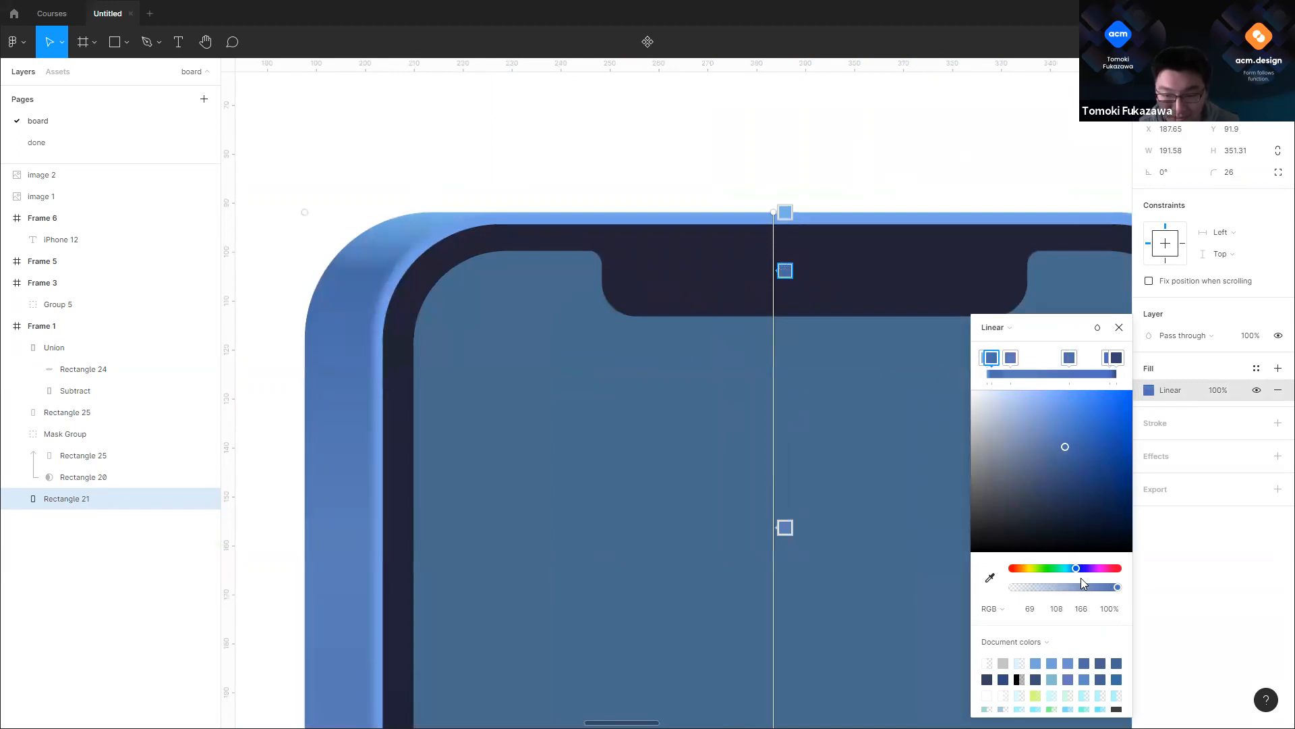
Step: Recolour the second gradient stop of the side frame to a more saturated mid blue
mouse_move(1080, 452)
left_mouse_down()
mouse_move(1078, 437)
mouse_move(1069, 444)
left_mouse_up()
left_click_drag(1073, 569, 1078, 572)
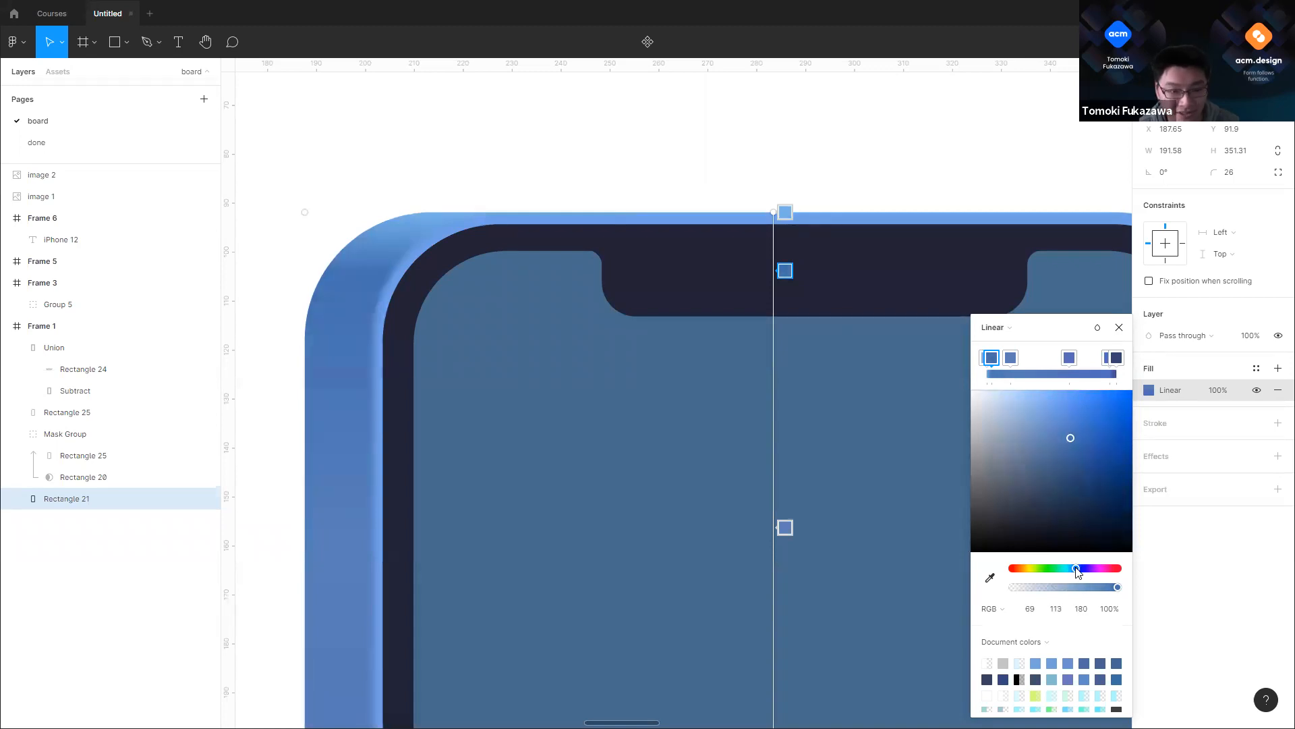
mouse_move(1076, 432)
left_mouse_down()
mouse_move(1095, 429)
mouse_move(1080, 447)
left_mouse_up()
left_click(1065, 449)
Step: Move the side frame's third gradient stop up close to the second one and recolour it RGB 89, 144, 184
left_click_drag(788, 527, 785, 376)
scroll(512, 368, "down", 5)
left_click_drag(1077, 569, 1074, 570)
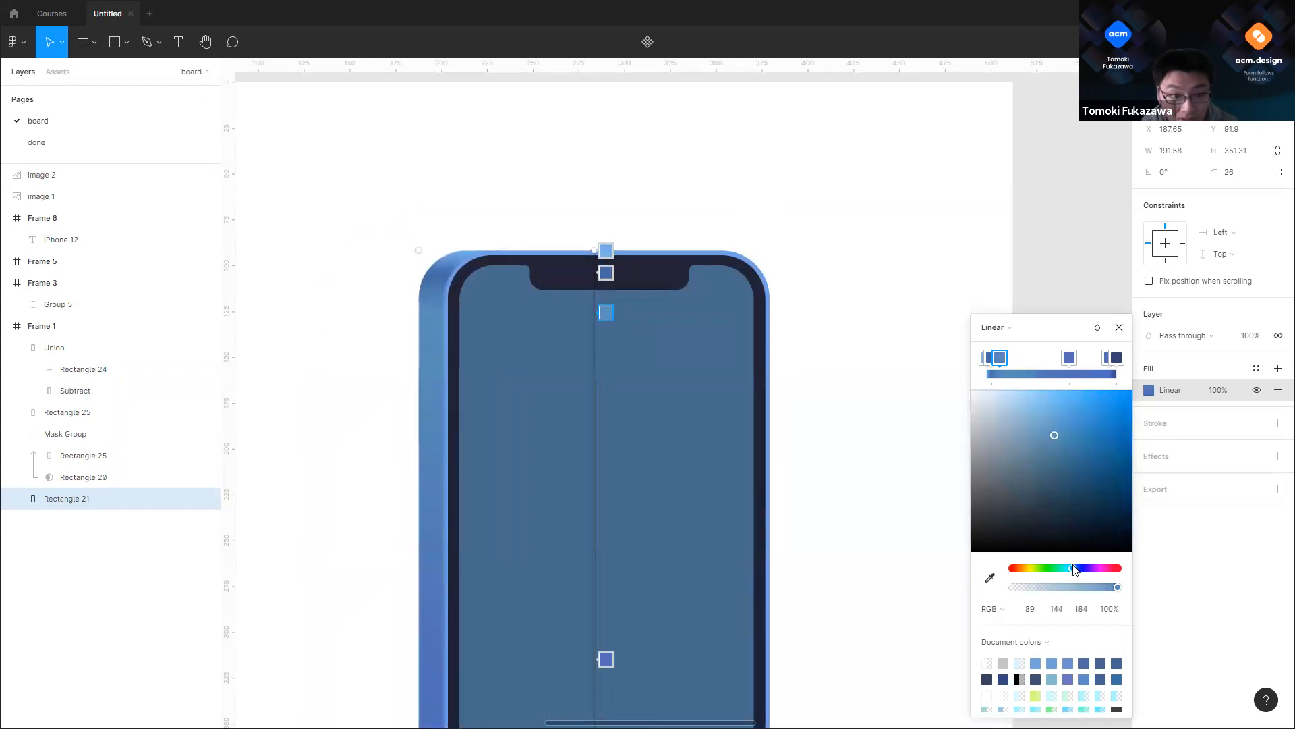
Step: Fine-tune the hue of the side frame's second gradient stop to RGB 68, 106, 163
scroll(430, 311, "up", 5)
left_click(789, 230)
left_click_drag(1072, 570, 1077, 570)
scroll(707, 227, "down", 5)
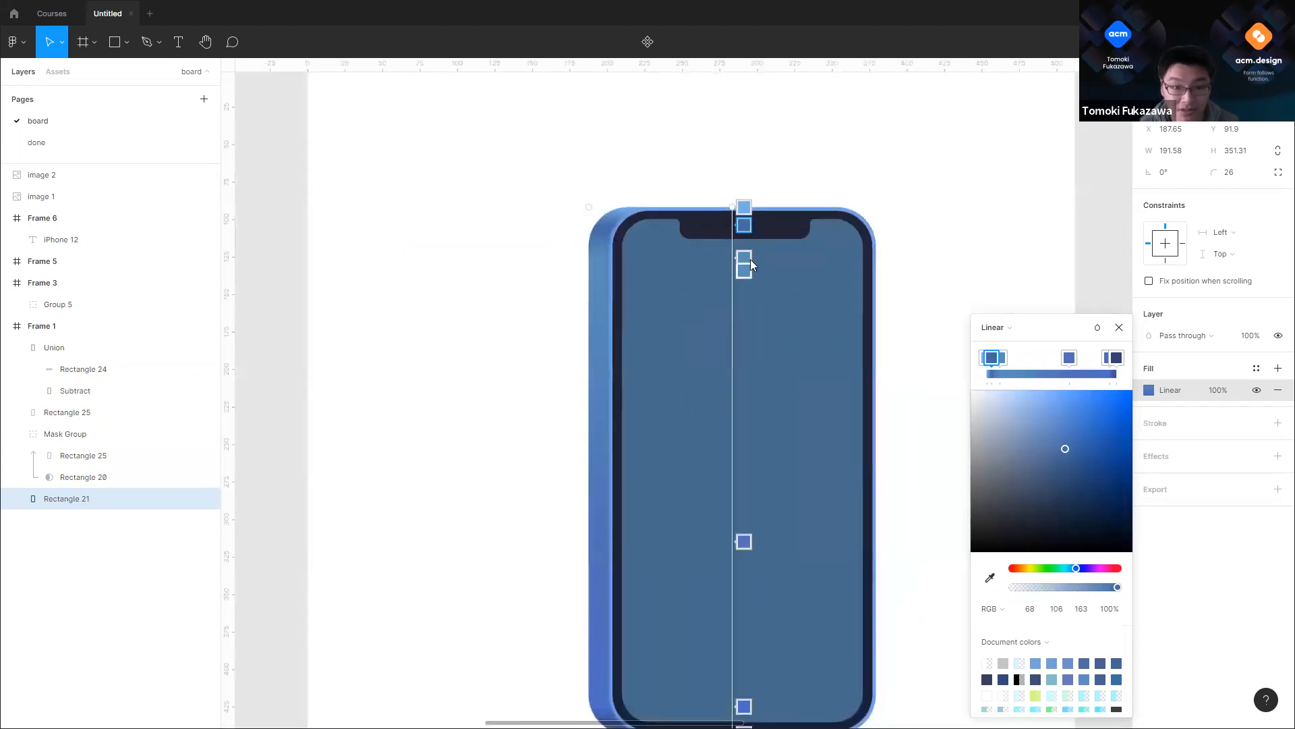
Step: Darken the side frame's fourth gradient stop, below the middle of the phone, to RGB 46, 94, 138
left_click(745, 542)
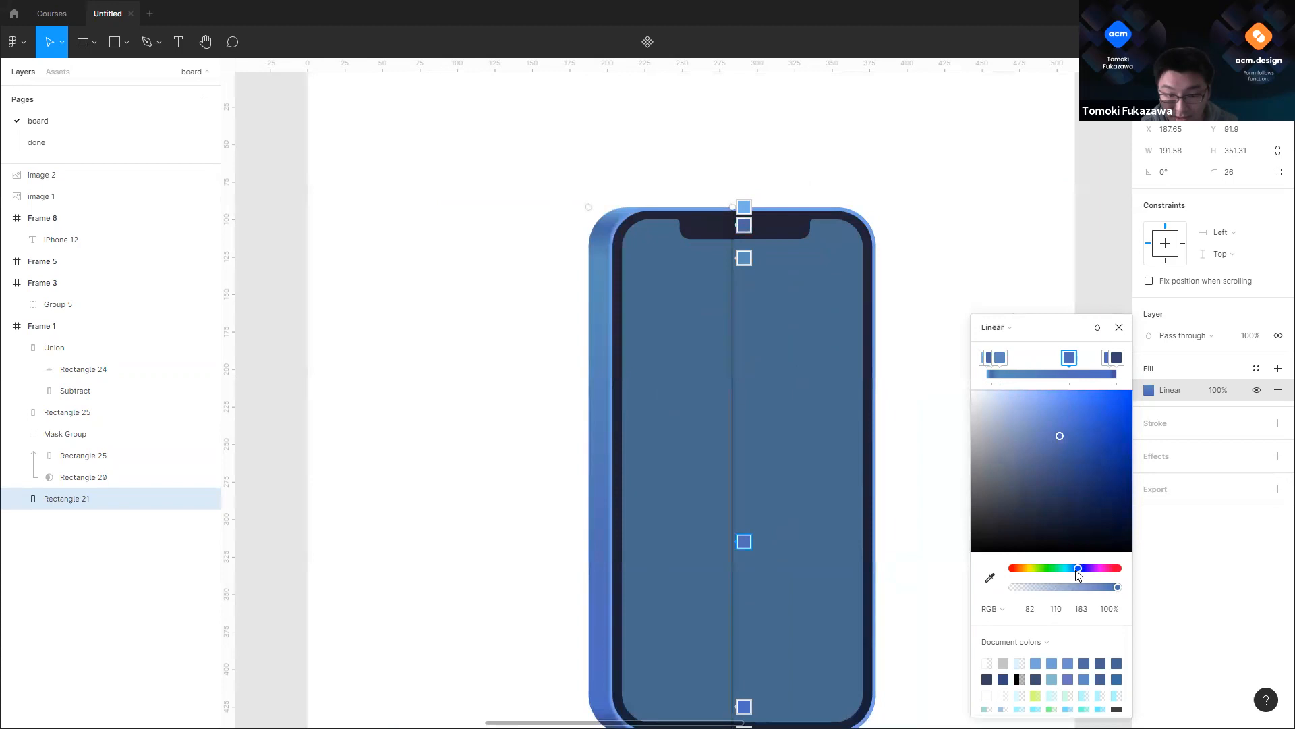
left_click_drag(1079, 571, 1075, 571)
scroll(677, 363, "down", 3)
left_click_drag(1066, 441, 1078, 464)
scroll(706, 642, "up", 5)
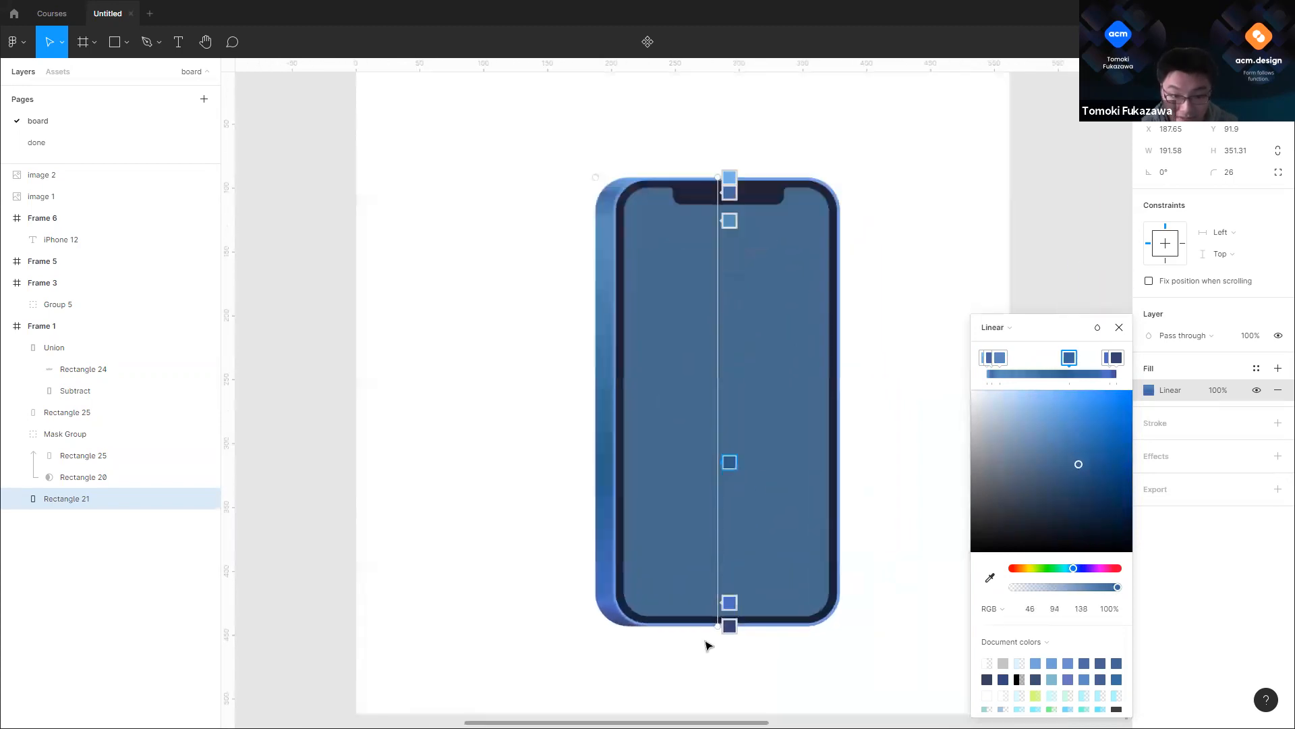
Step: Recolour the gradient stop just above the bottom one to about RGB 64, 121, 174
left_click(745, 572)
left_click_drag(1078, 571, 1073, 571)
left_click_drag(1073, 444, 1074, 447)
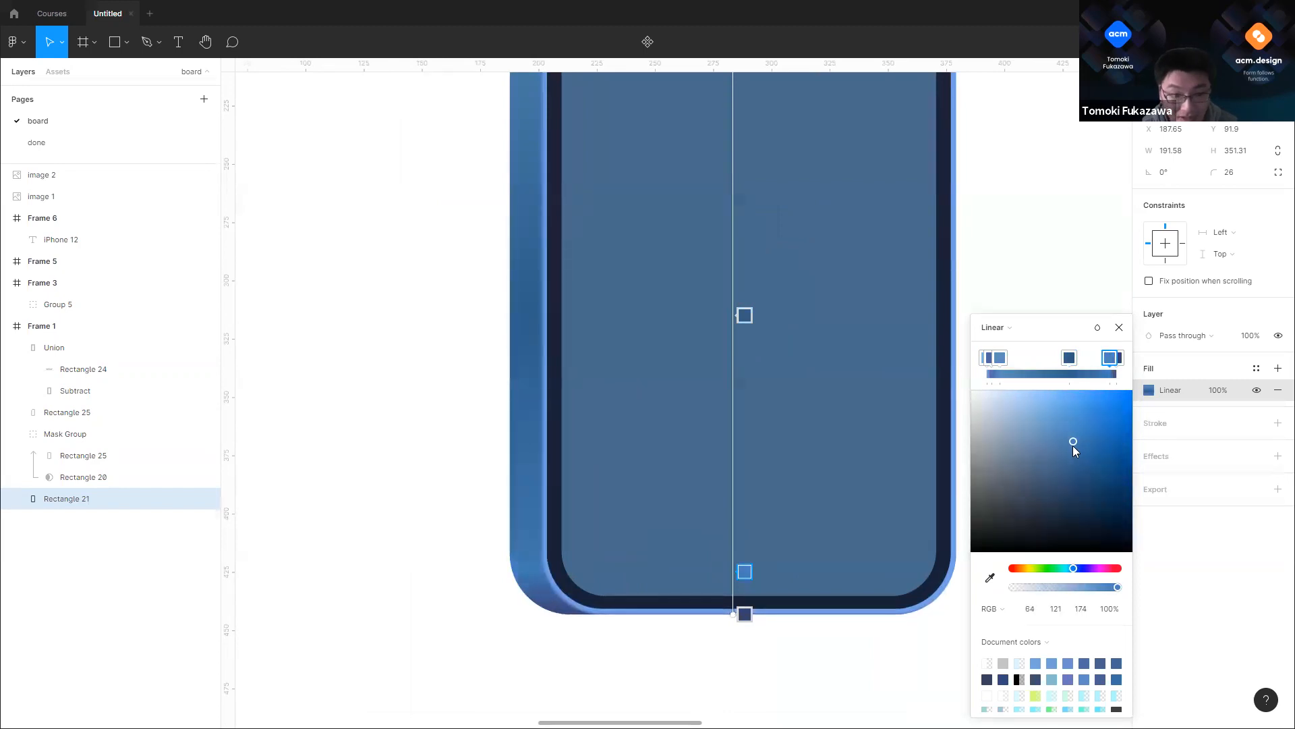
Step: Recolour the bottom gradient stop of the side frame to a dark navy blue with a less purple hue
left_click(745, 614)
left_click(1075, 570)
left_click(1077, 523)
Step: Add a lighter gradient stop, RGB 87, 148, 192, above the two lowest stops of the side frame
left_click_drag(1077, 523, 1059, 433)
left_click(743, 521)
left_click_drag(1074, 569, 1072, 569)
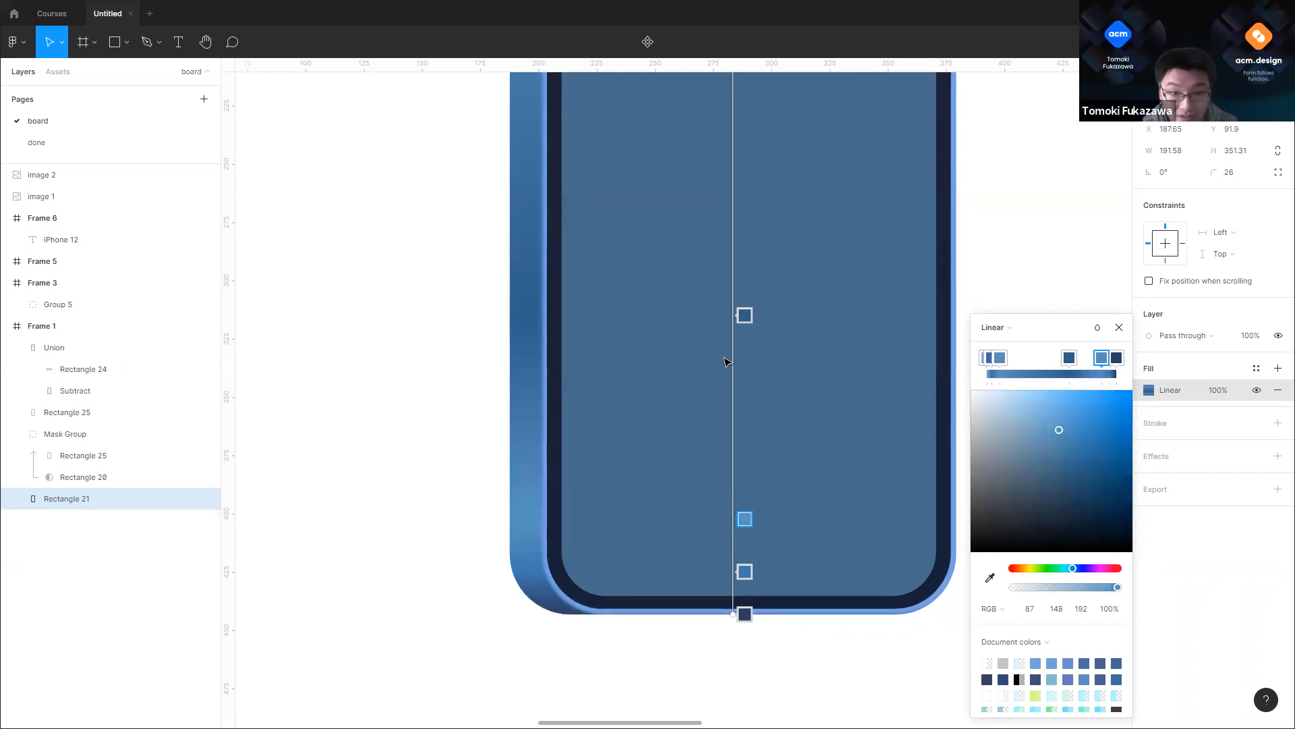
Step: Move the dark middle gradient stop up to about the phone's centre and lighten it to about RGB 62, 109, 153
left_click_drag(745, 313, 745, 249)
scroll(636, 437, "down", 5)
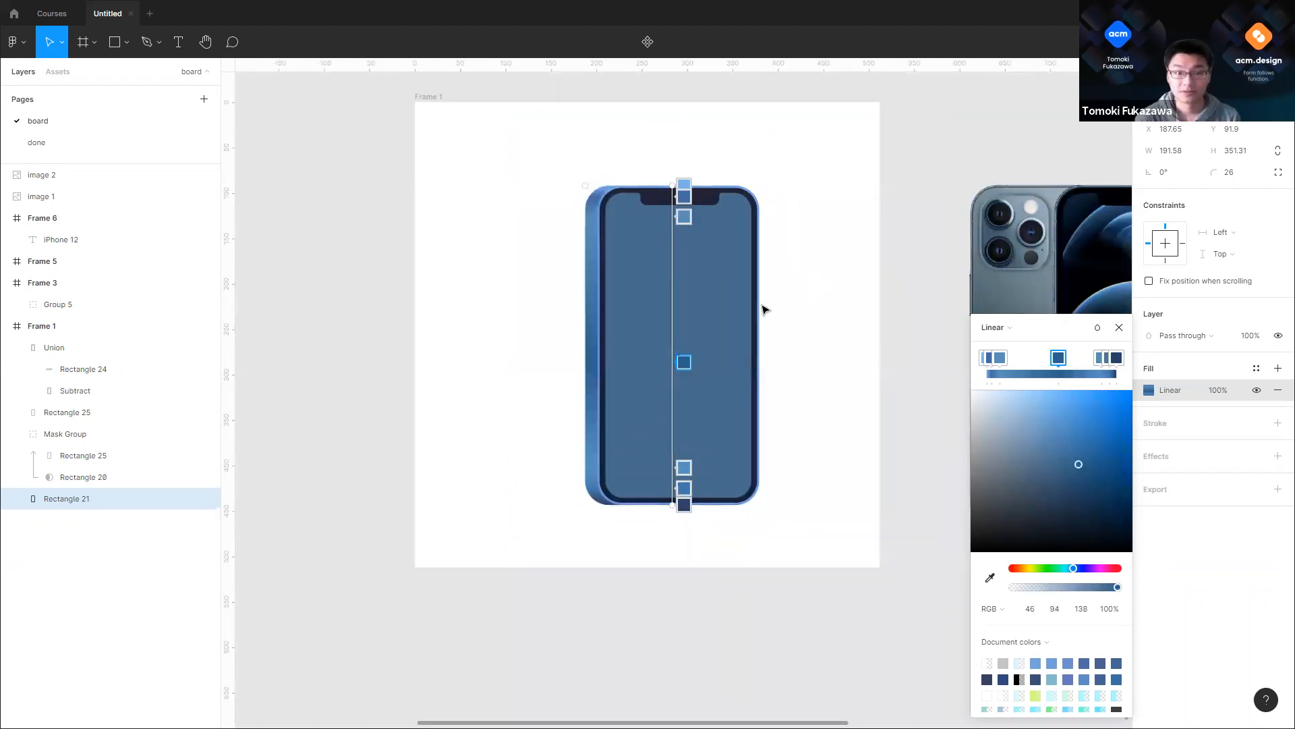
mouse_move(692, 369)
left_mouse_down()
mouse_move(676, 296)
mouse_move(673, 354)
left_mouse_up()
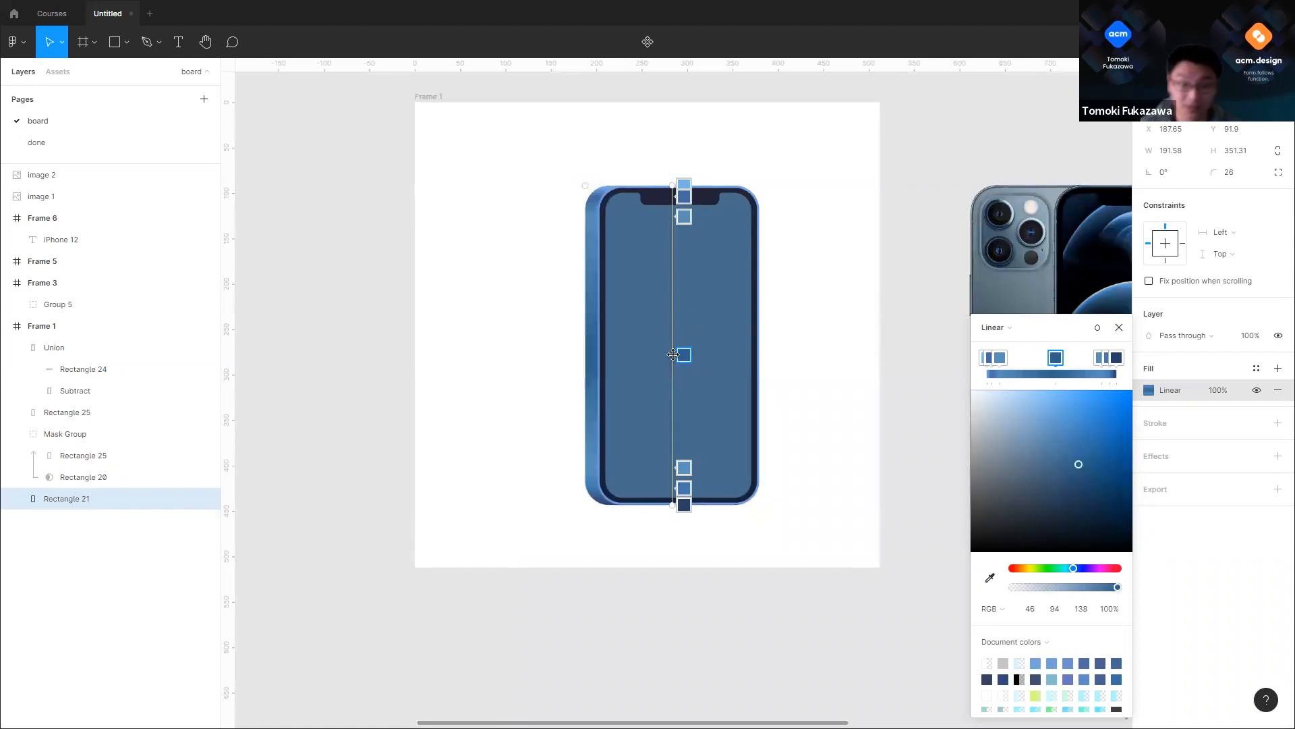
left_click_drag(1083, 470, 1068, 459)
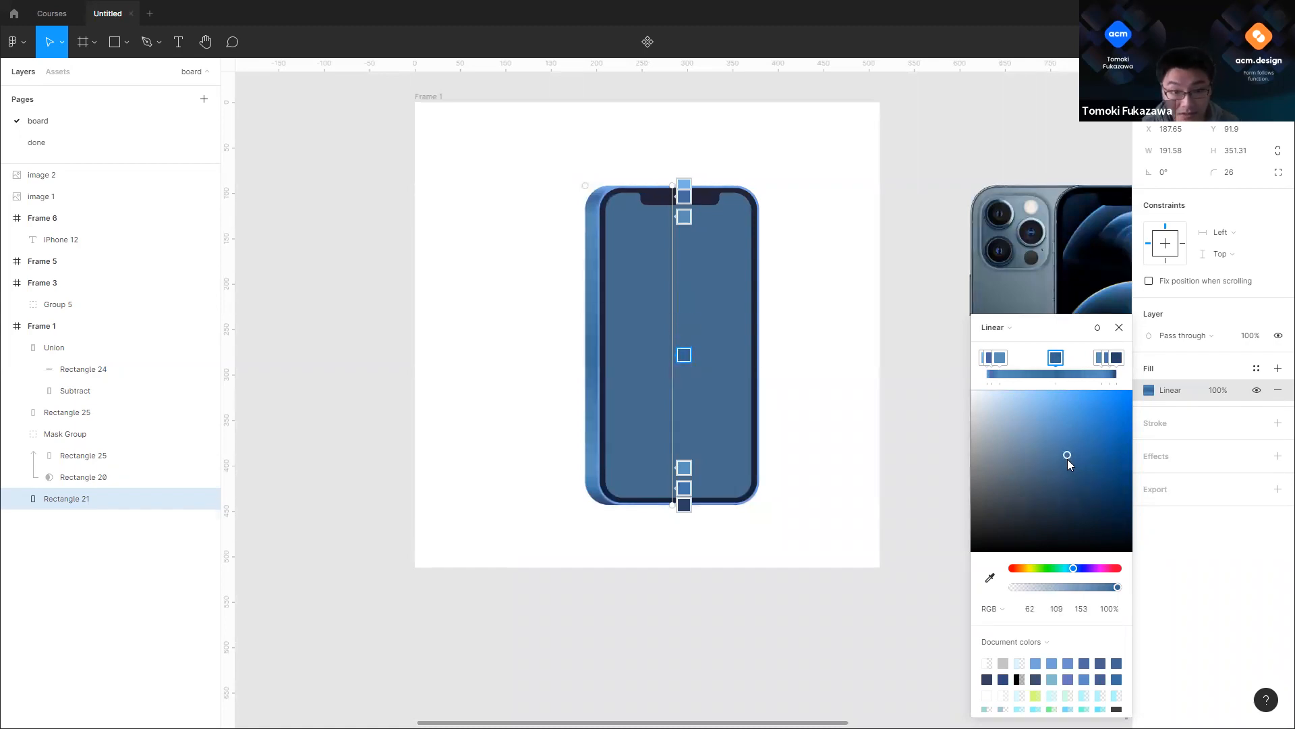
left_click(829, 243)
scroll(833, 248, "down", 2)
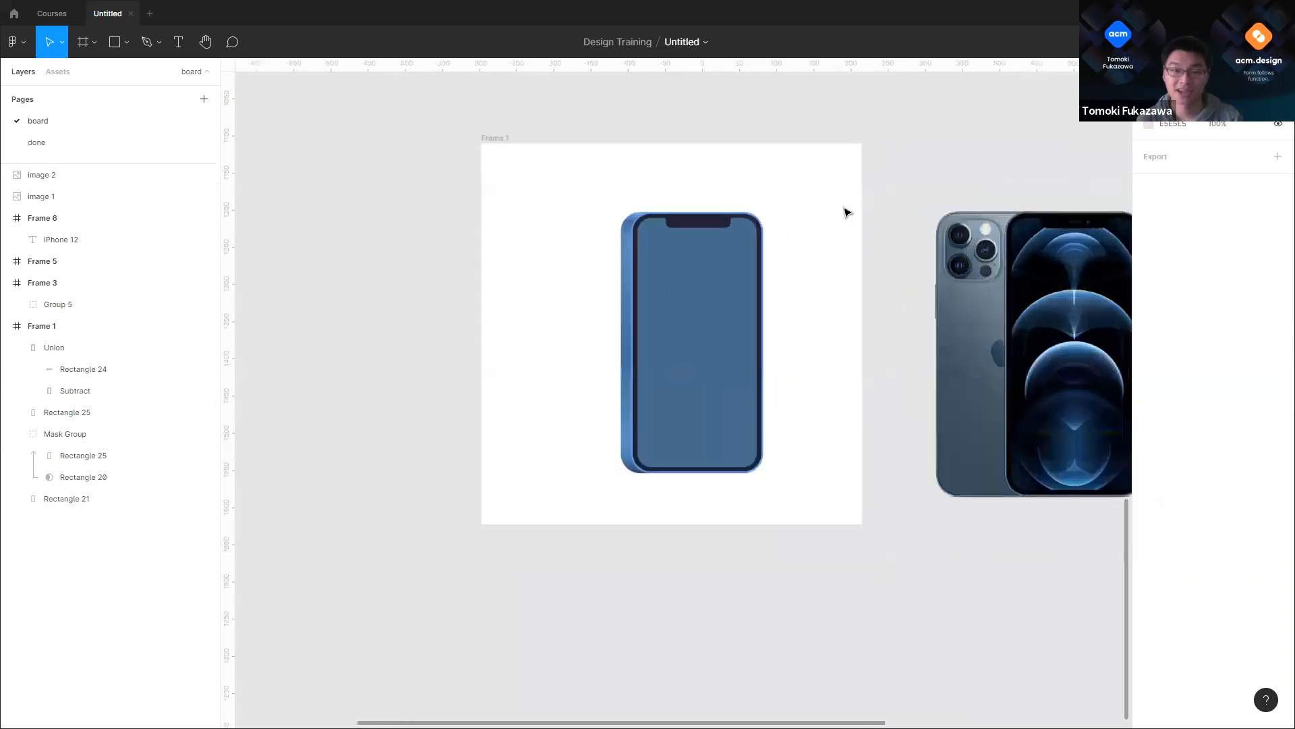
Step: Duplicate the blurred light blue Rectangle 25 in the Mask Group and place the copy outside, directly above the group
scroll(688, 210, "up", 5)
scroll(538, 217, "up", 2)
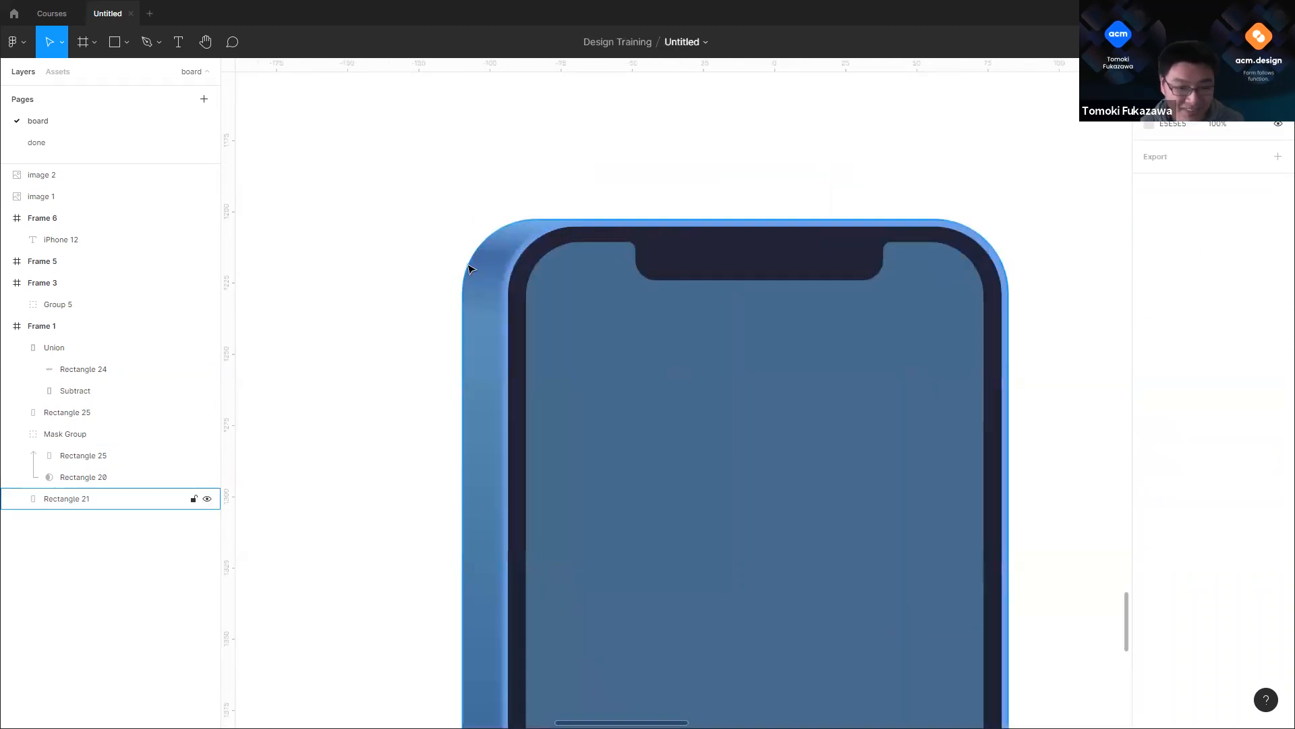
left_click(519, 261, "ctrl")
scroll(553, 277, "up", 2)
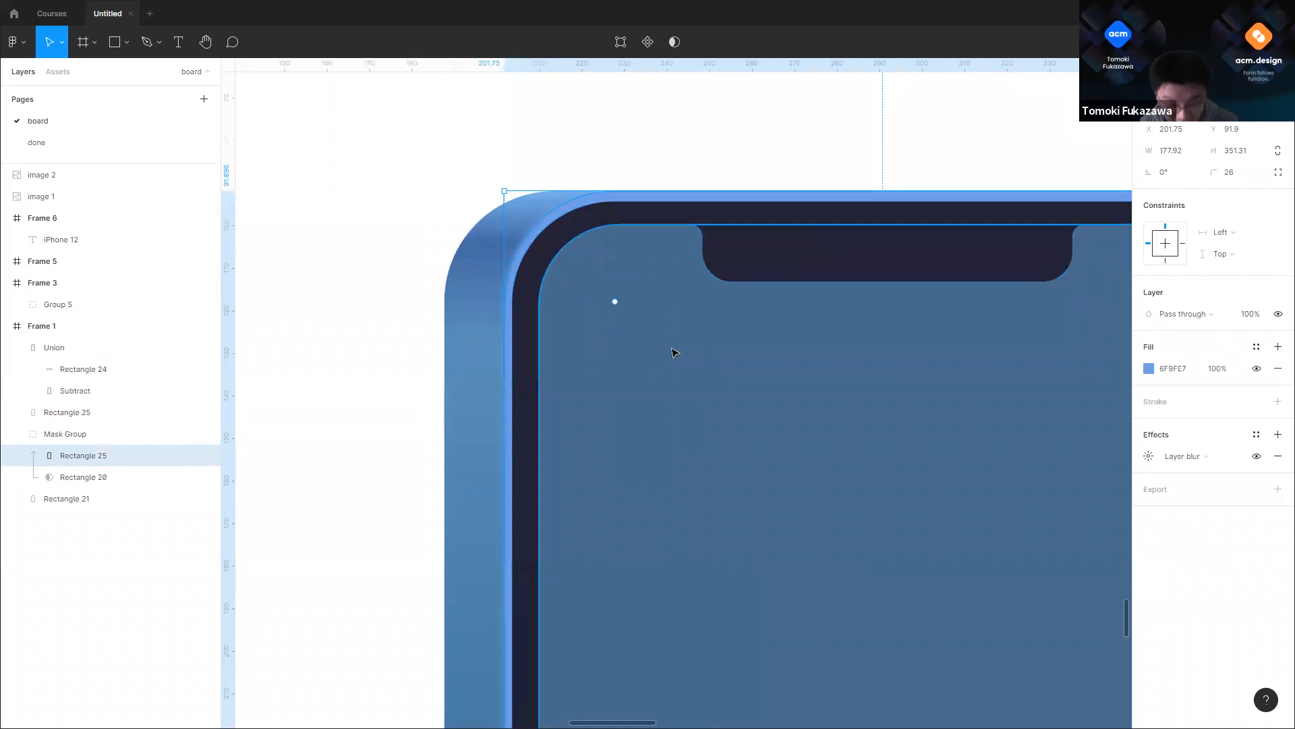
key("ctrl+v")
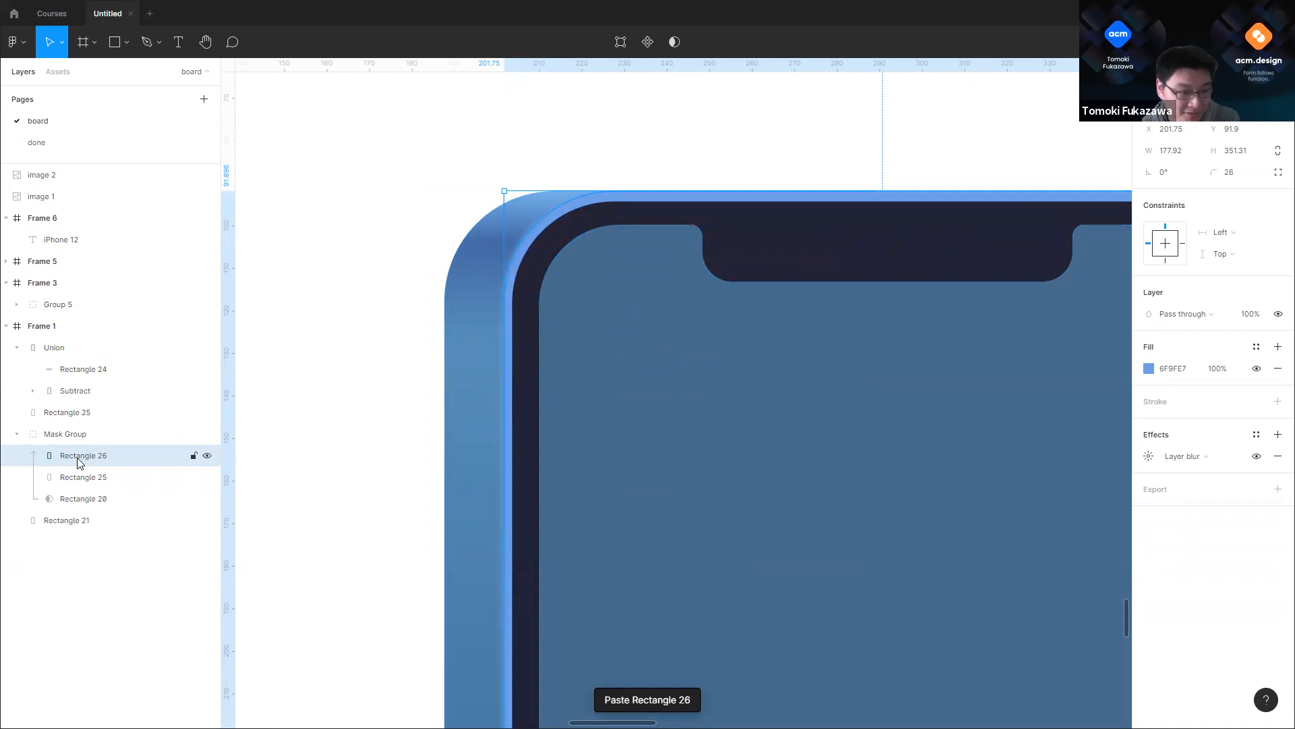
left_click_drag(83, 459, 105, 435)
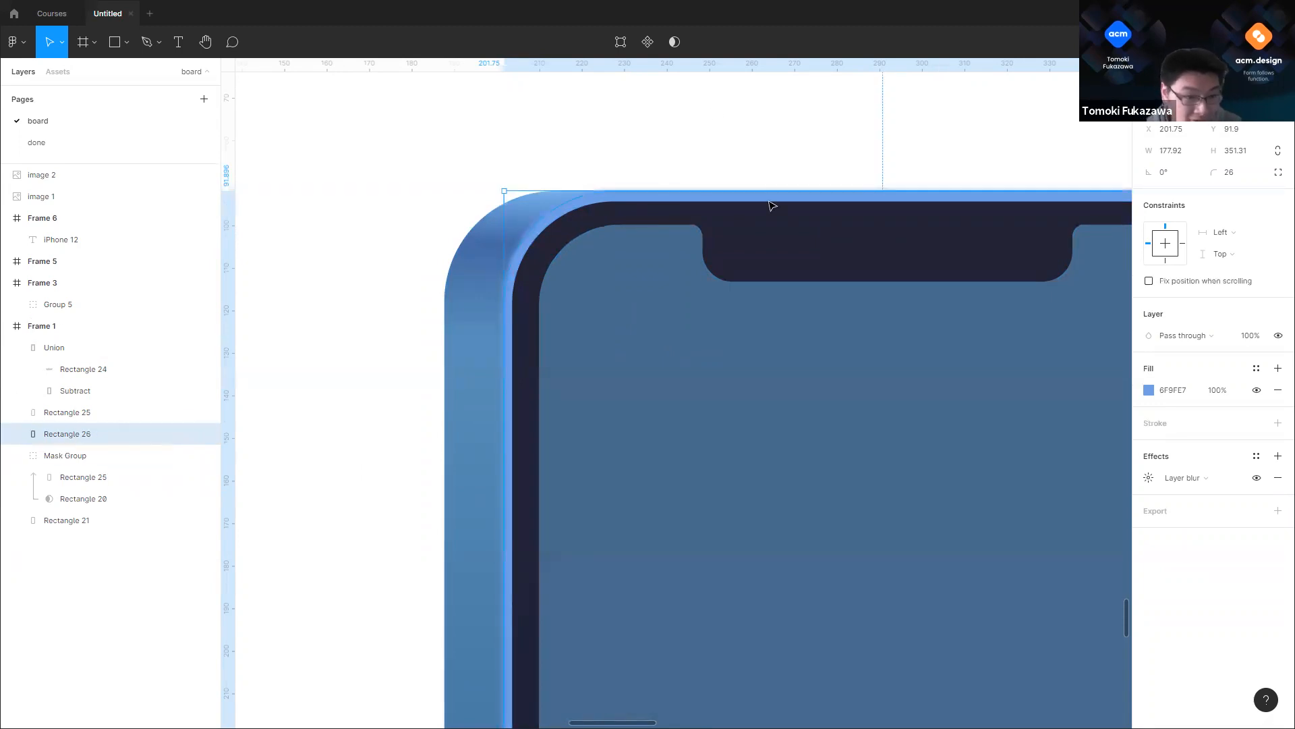
Step: Replace the copied rectangle's fill with a 1 px inside stroke and remove its layer blur
left_click(1277, 391)
left_click(1276, 403)
scroll(795, 307, "down", 2)
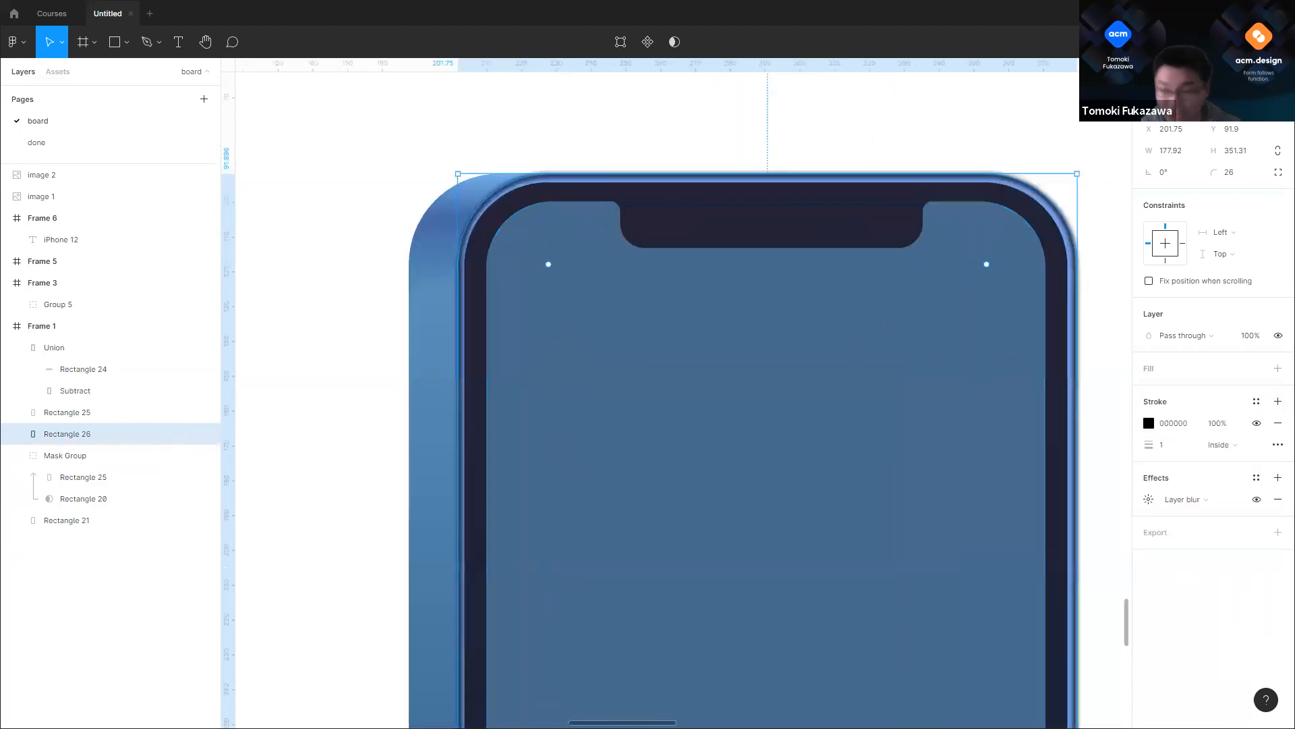
left_click(1277, 505)
scroll(541, 173, "down", 2)
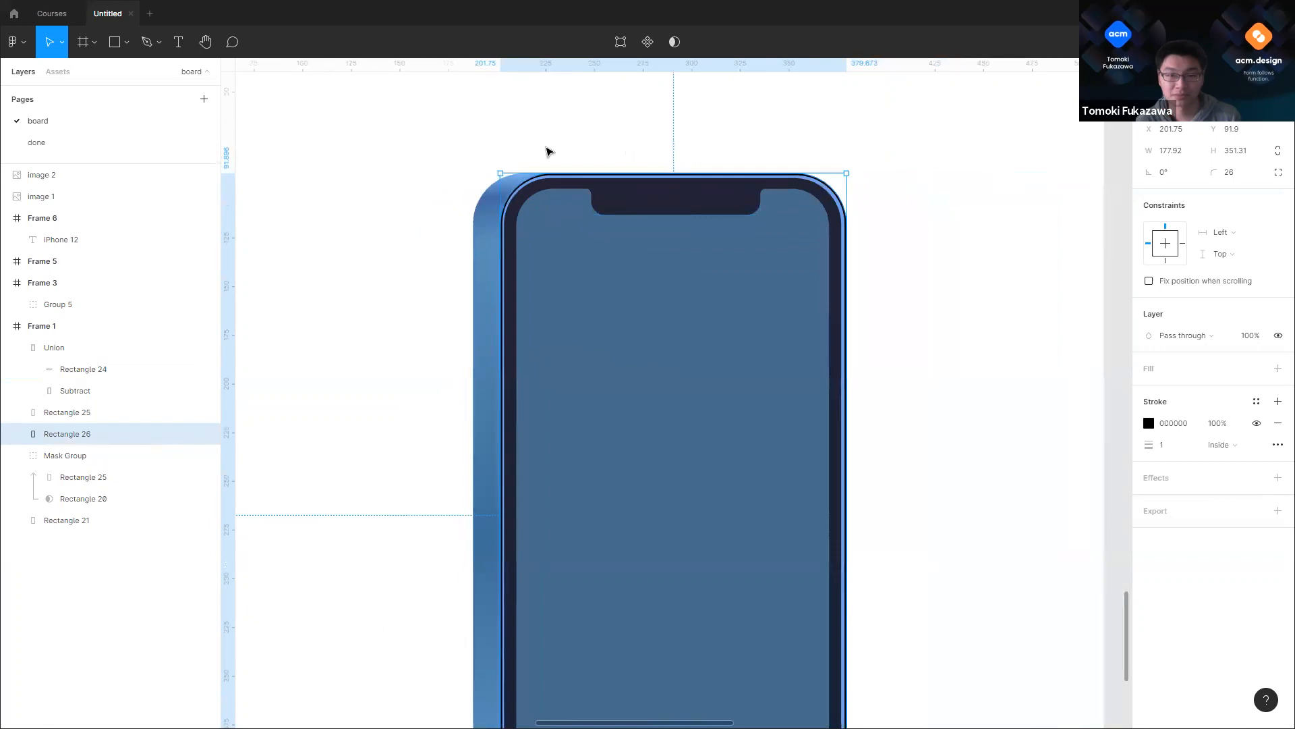
Step: Change Rectangle 26's stroke colour to white and its paint type to a linear gradient
scroll(546, 150, "up", 5)
scroll(500, 162, "up", 2)
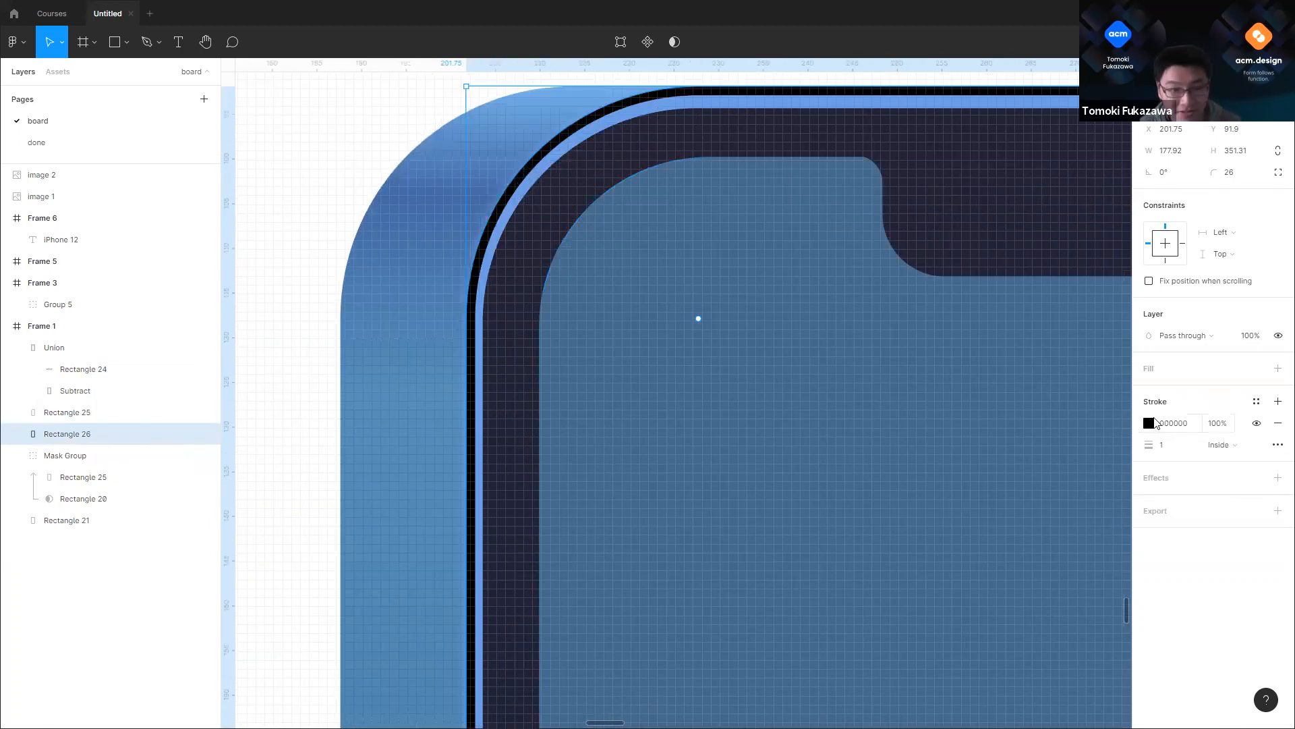
left_click(1149, 425)
left_click(973, 390)
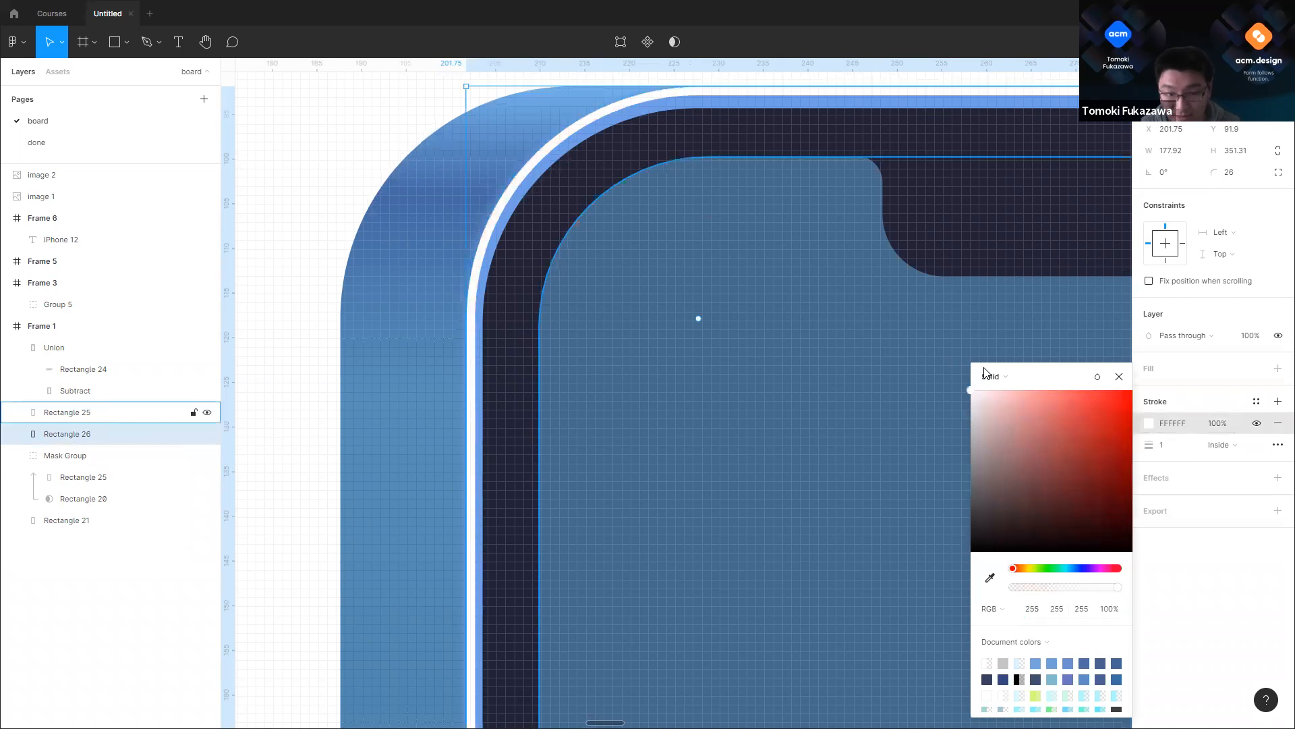
left_click(993, 376)
left_click(980, 391)
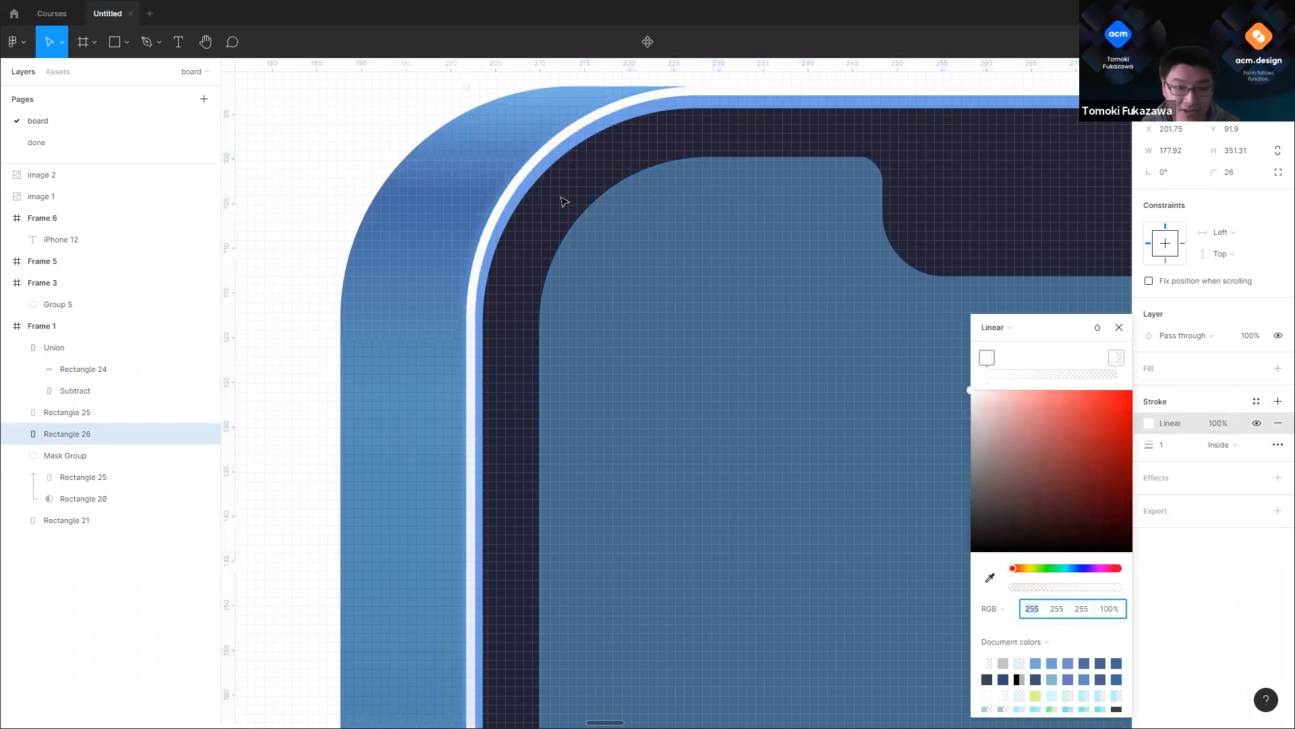
Step: Stretch the stroke gradient diagonally from the phone's upper-left corner to its lower-right corner
scroll(515, 149, "down", 5)
left_click_drag(749, 129, 520, 143)
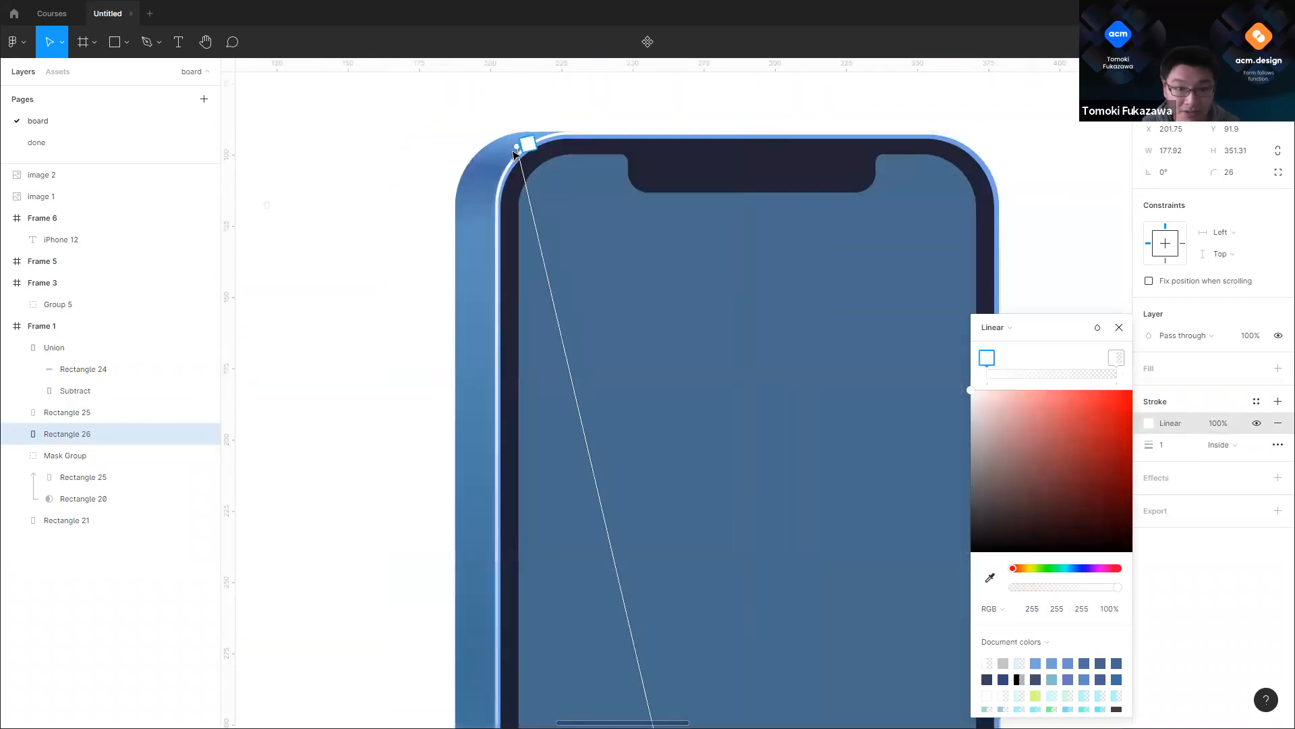
scroll(515, 152, "down", 4)
left_click_drag(612, 517, 694, 521)
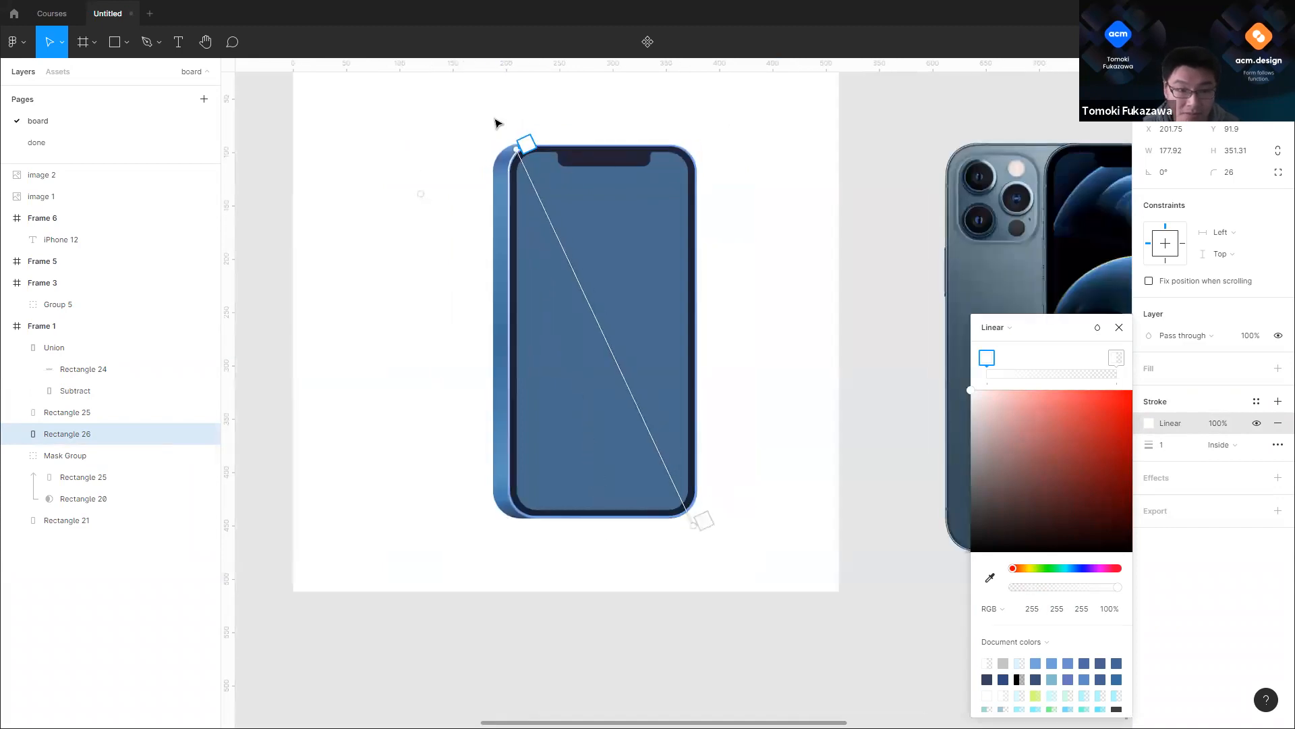
Step: Lower the stroke gradient's starting stop to 21% opacity and add three intermediate stops
scroll(497, 124, "up", 3)
left_click_drag(1047, 586, 1032, 587)
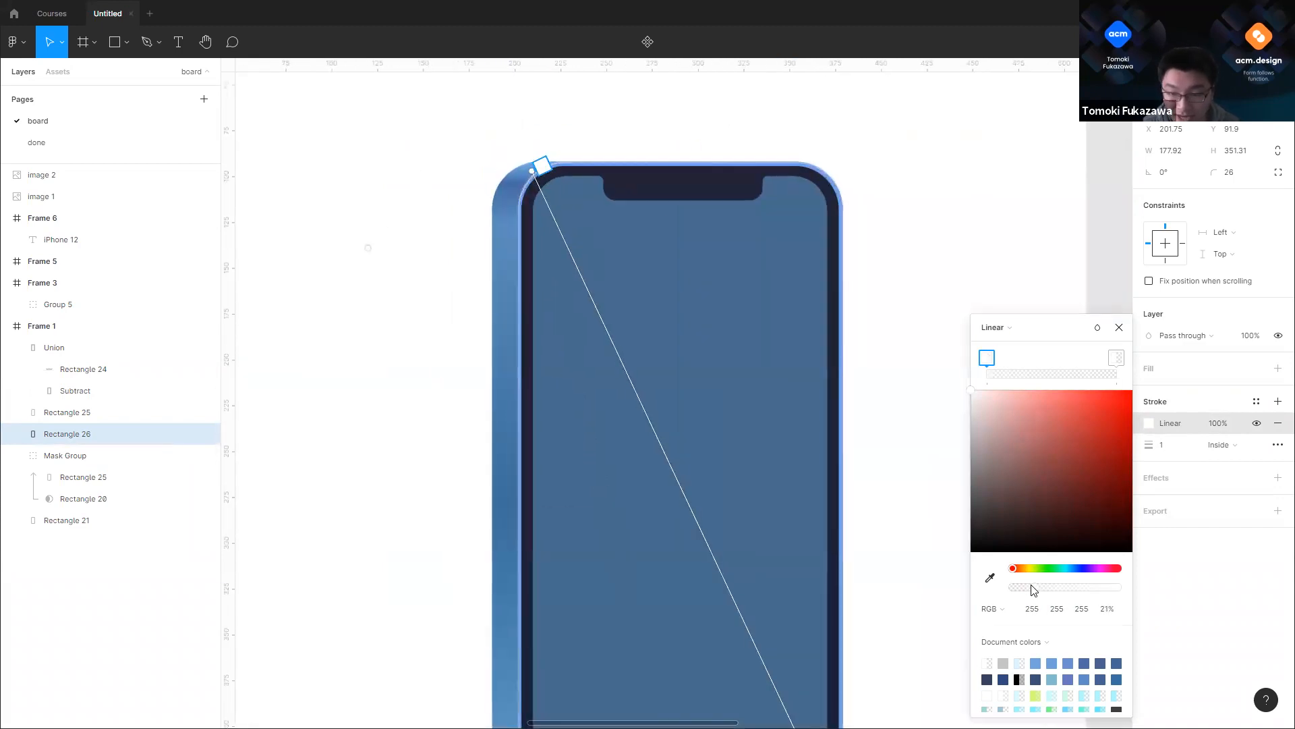
left_click_drag(1025, 371, 1034, 370)
left_click_drag(1045, 371, 1059, 370)
left_click_drag(1069, 370, 1079, 367)
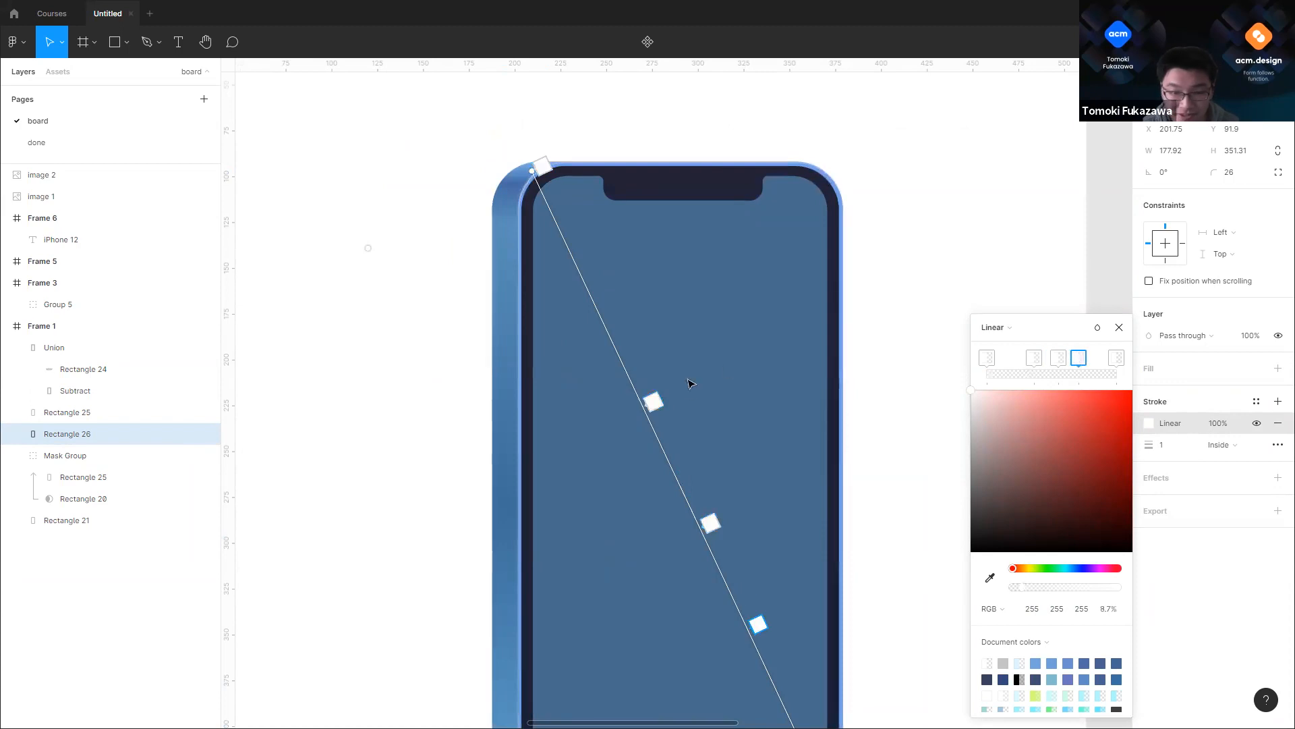
Step: Move the second stroke gradient stop nearer the start and set the fourth stop's opacity to 60%
left_click_drag(593, 281, 595, 278)
left_click_drag(1035, 588, 1080, 591)
left_click(1079, 361)
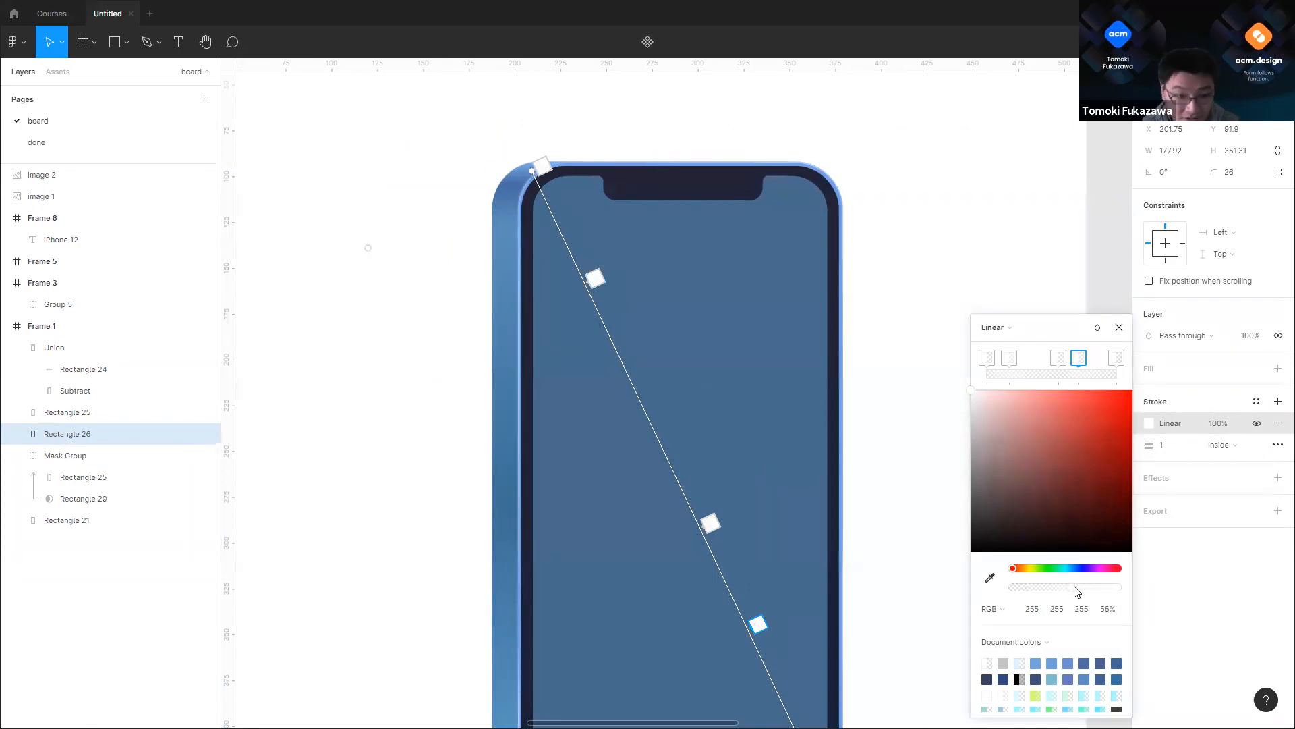
scroll(543, 165, "up", 8)
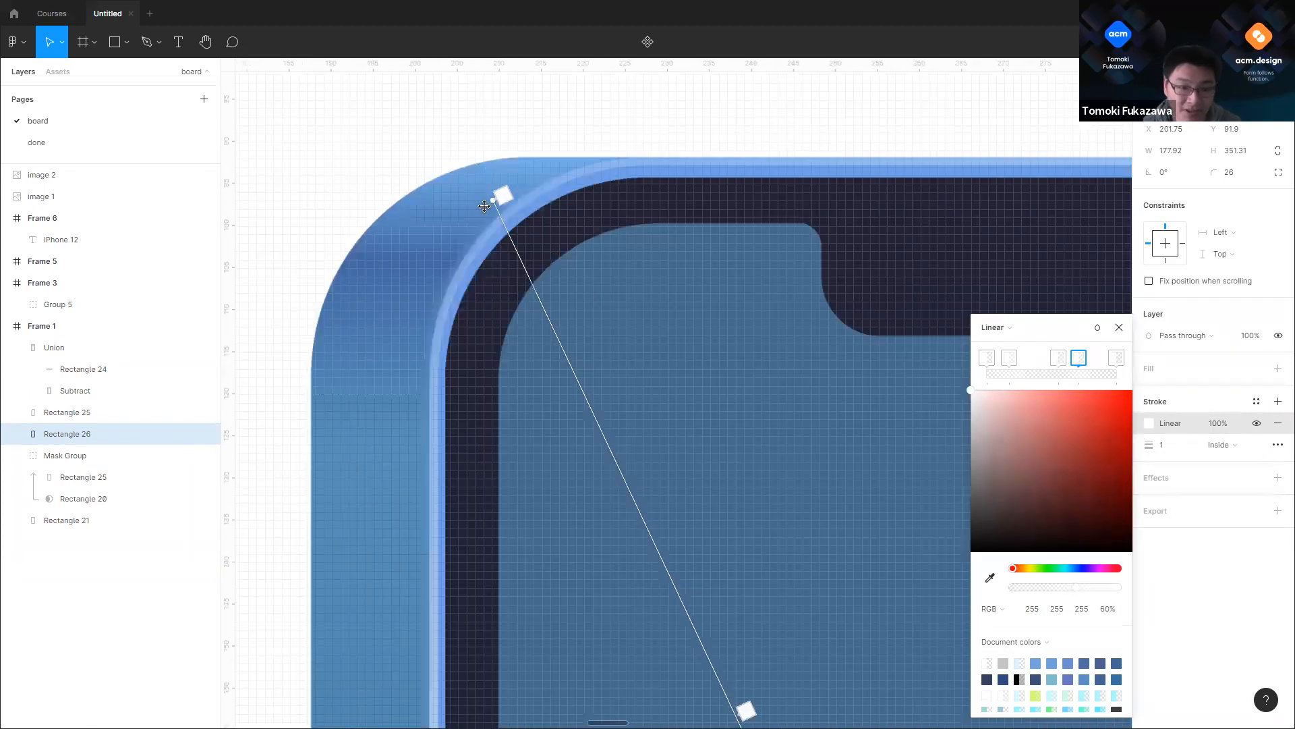
Step: Raise the opacity of the stroke gradient's starting stop at the upper-left corner to 63%
left_click(492, 202)
left_click_drag(1031, 590, 1080, 589)
scroll(565, 280, "down", 3)
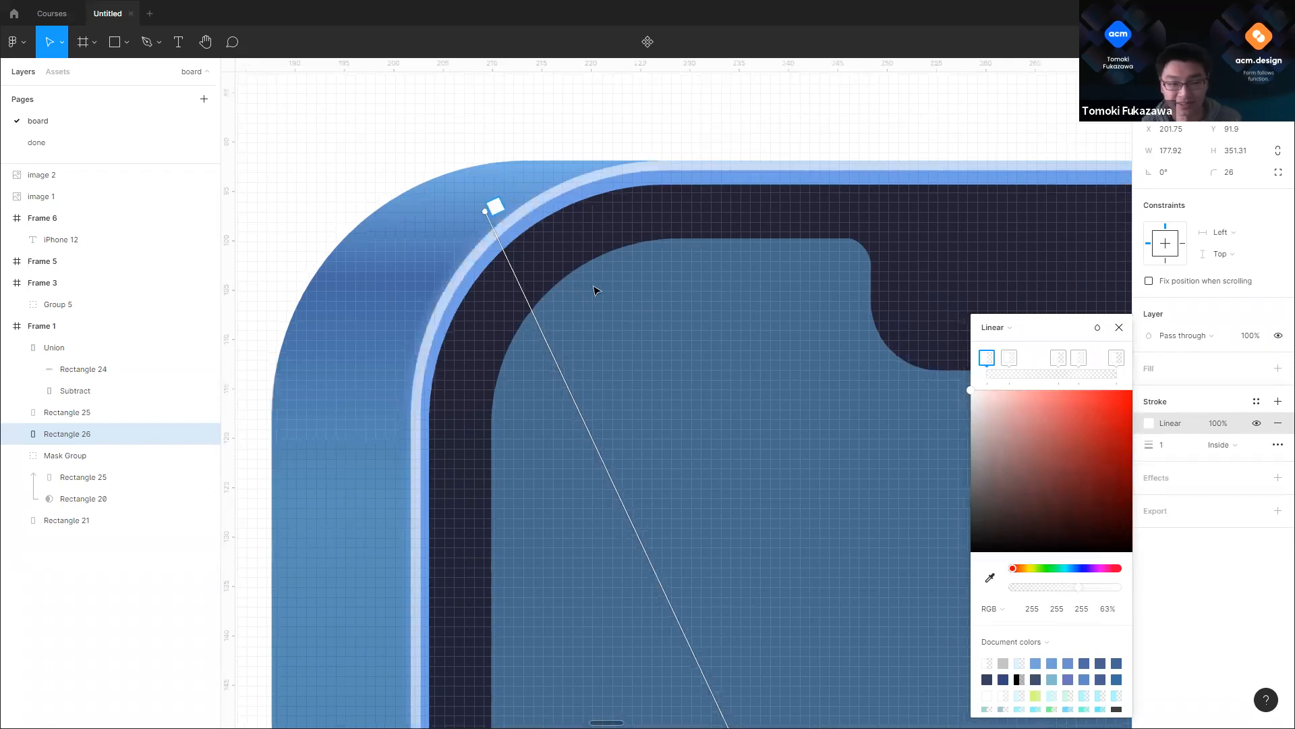
Step: Move the second stroke gradient stop close to the starting corner, set it to 17% opacity, and deselect the rectangle
left_click_drag(700, 598, 577, 339)
left_click_drag(1042, 589, 1026, 589)
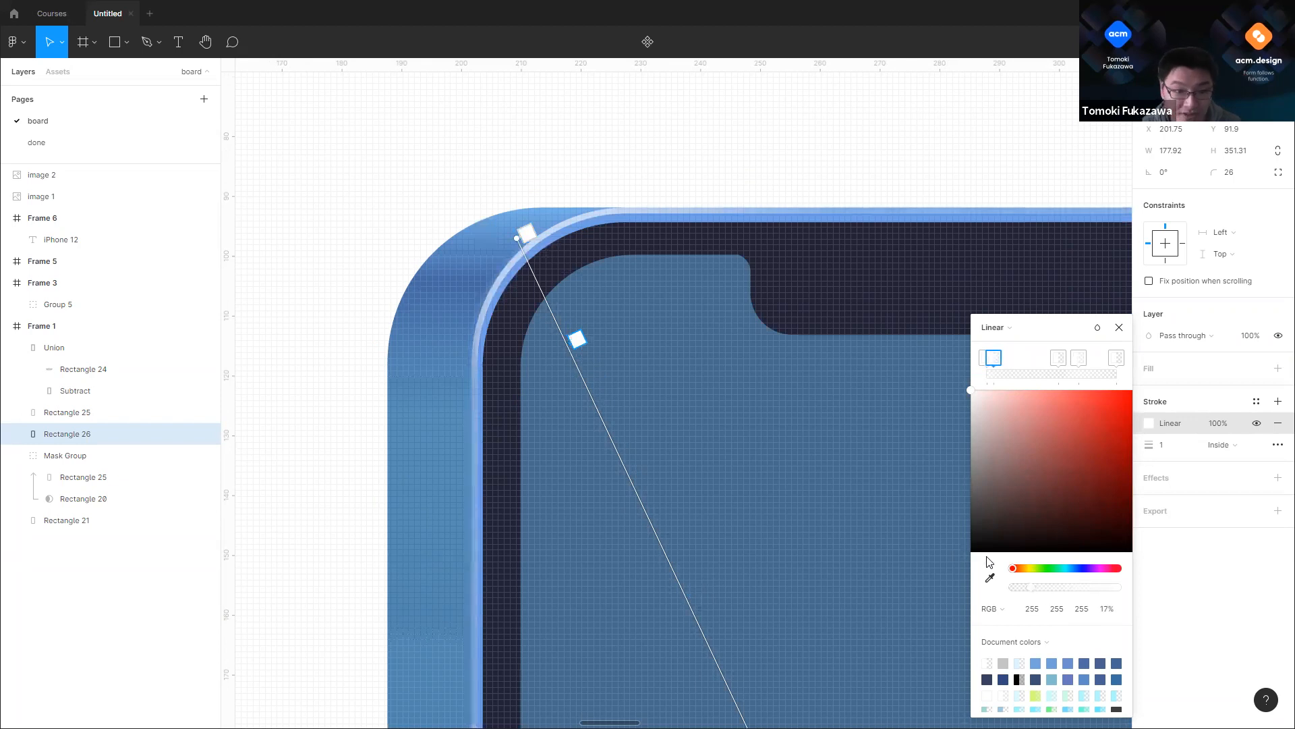
scroll(600, 270, "down", 5)
scroll(599, 333, "up", 6)
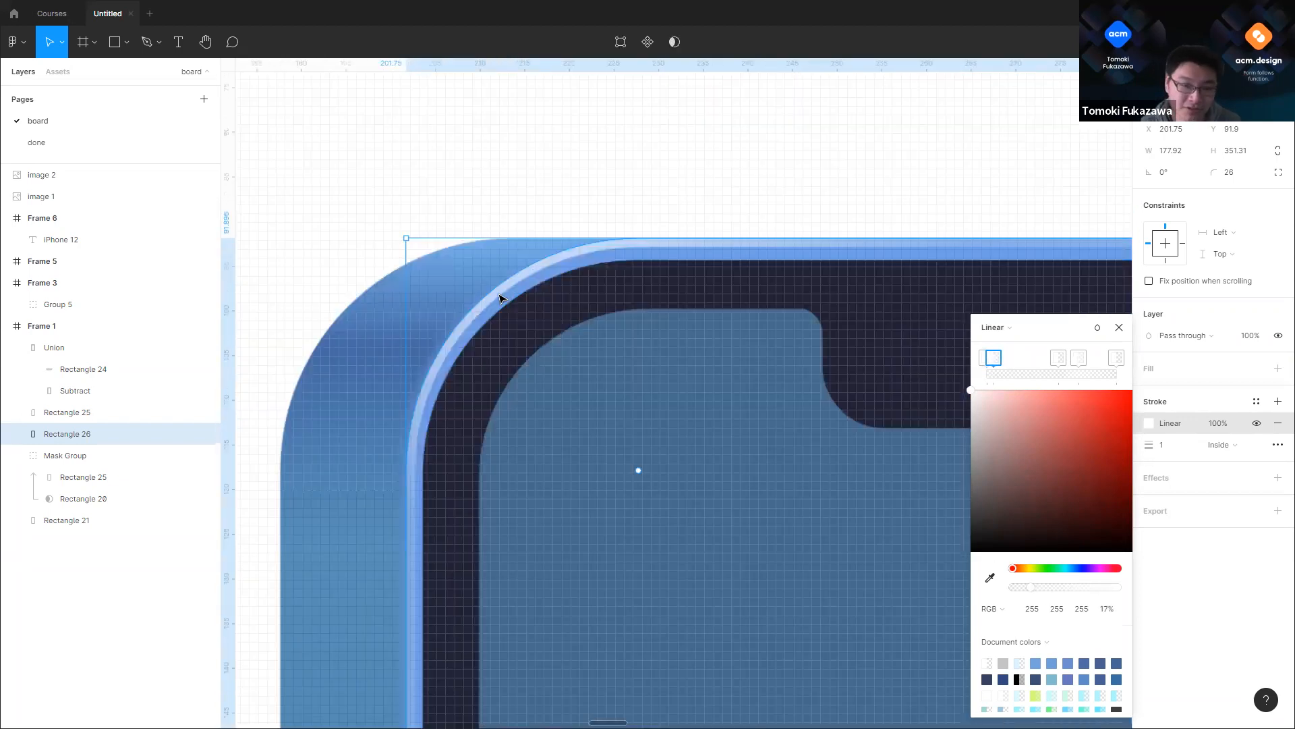
scroll(502, 296, "up", 3)
left_click(682, 118)
Step: Add a stop about a third of the way along Rectangle 26's stroke gradient, set its opacity to 46%, and deselect the rectangle
scroll(726, 245, "down", 3)
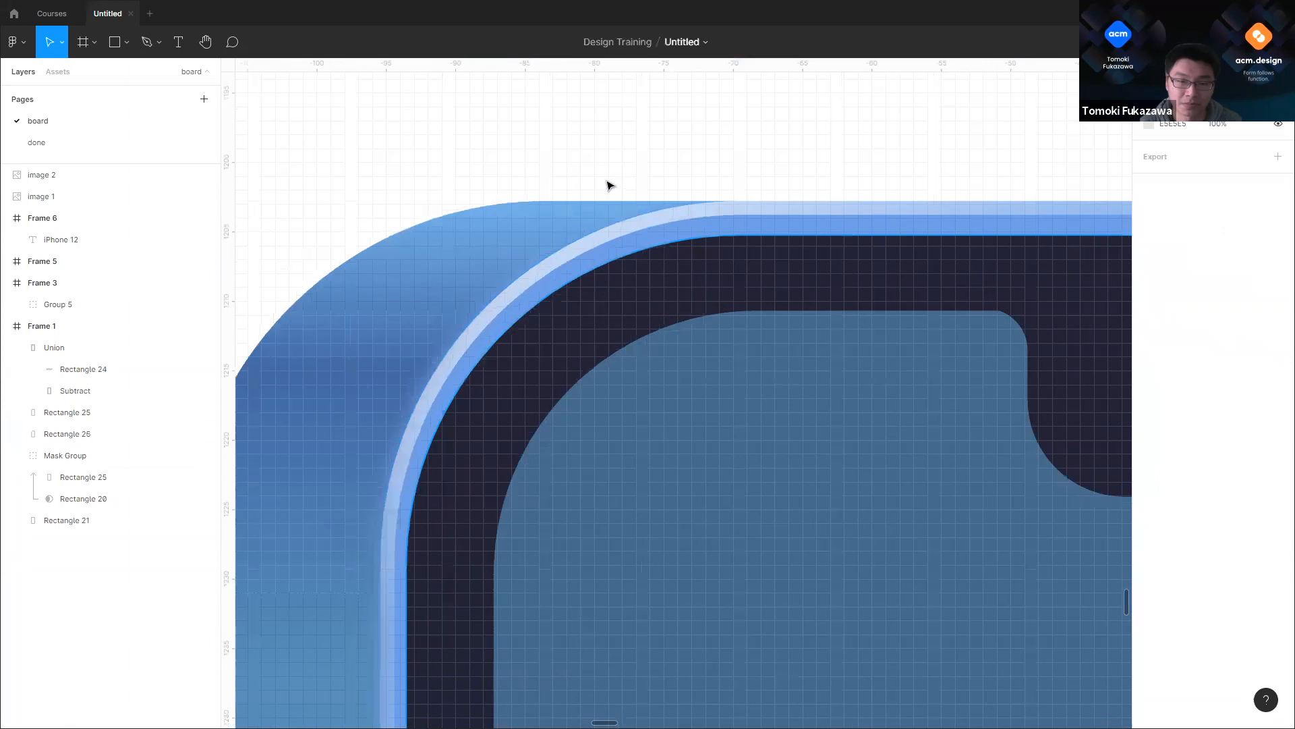
scroll(813, 208, "down", 3)
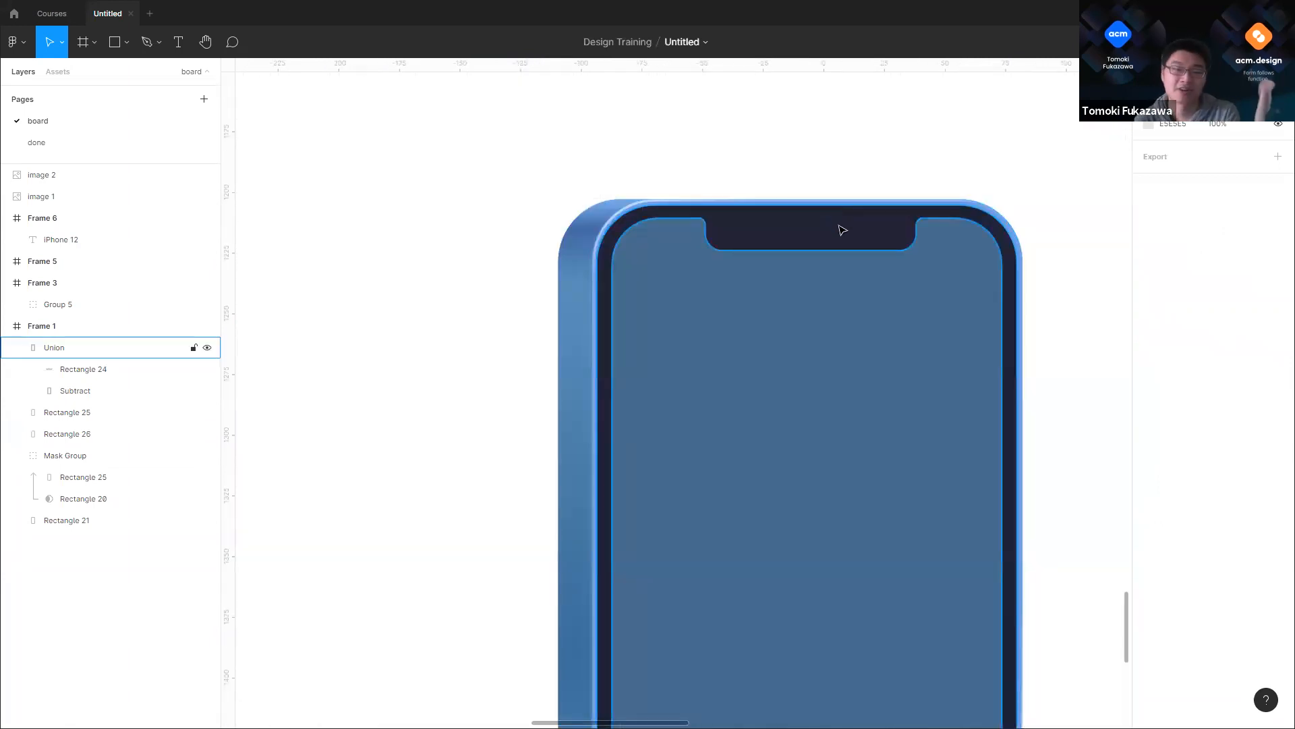
scroll(547, 335, "down", 5)
scroll(546, 335, "up", 5)
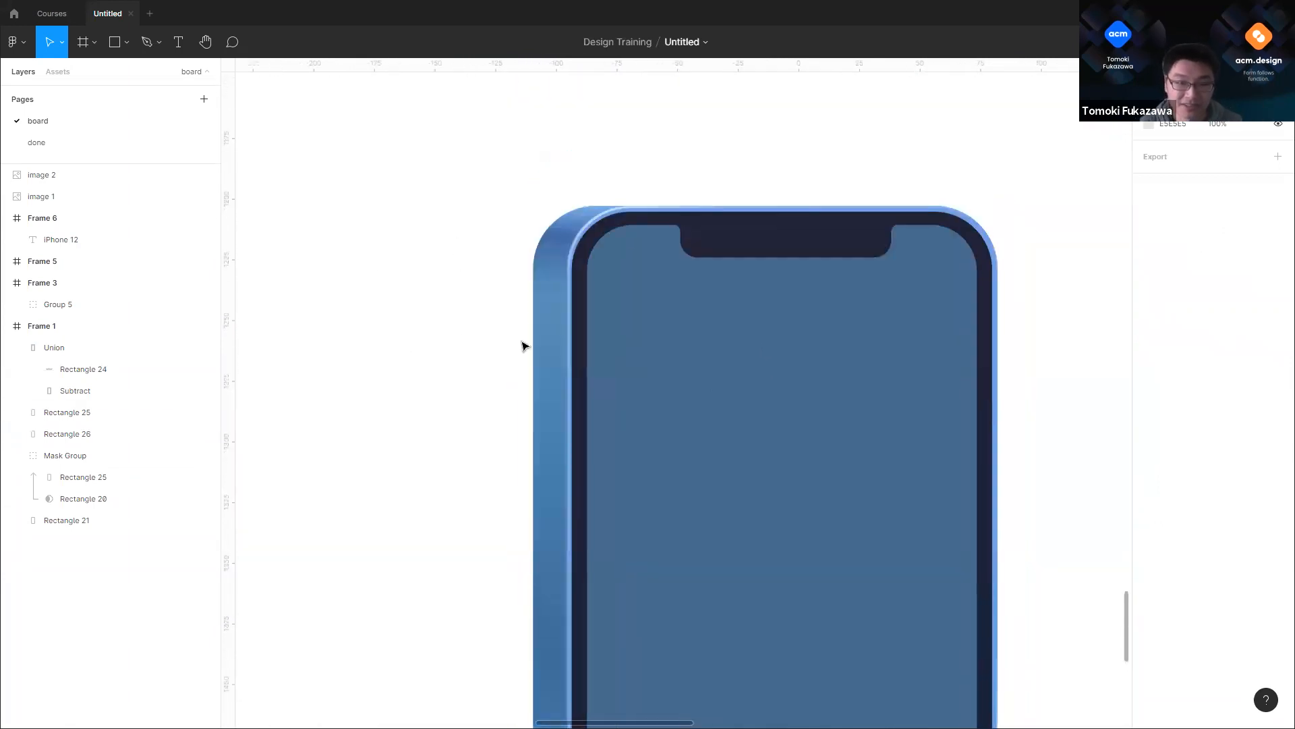
left_click(601, 217)
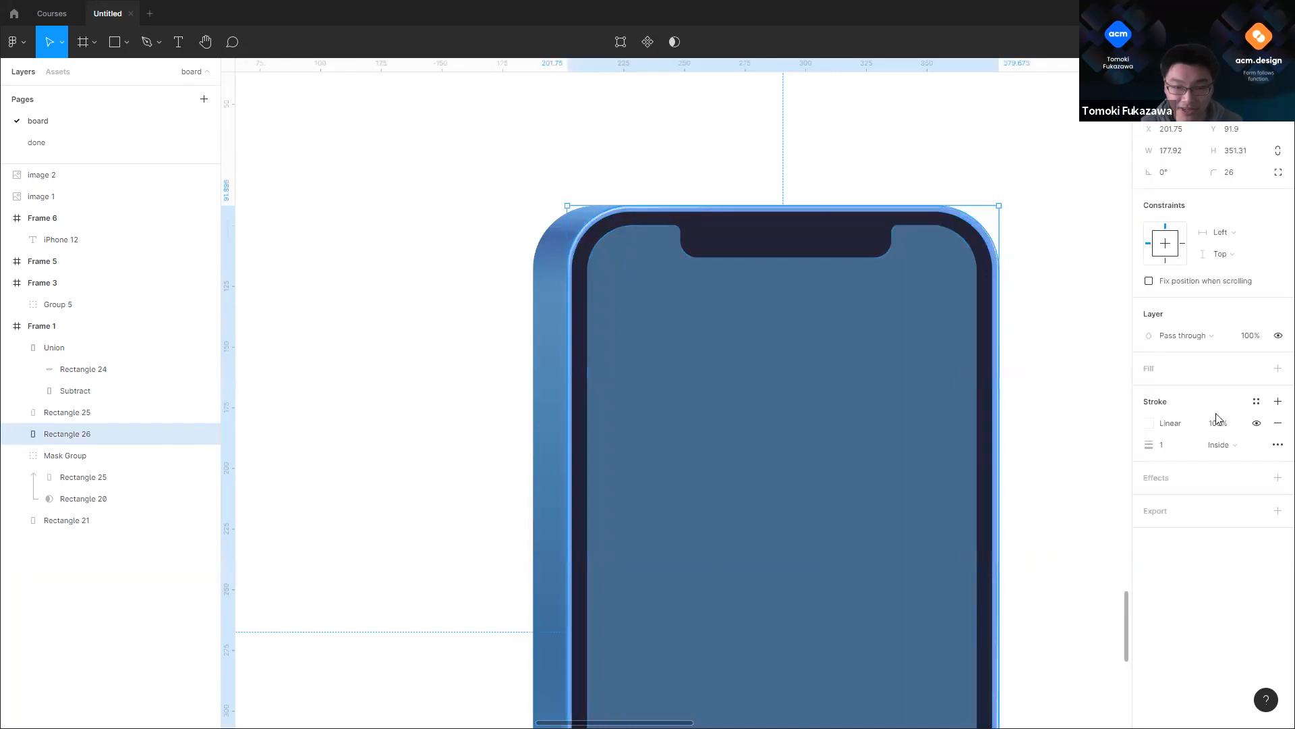
left_click(1149, 424)
scroll(536, 192, "down", 4)
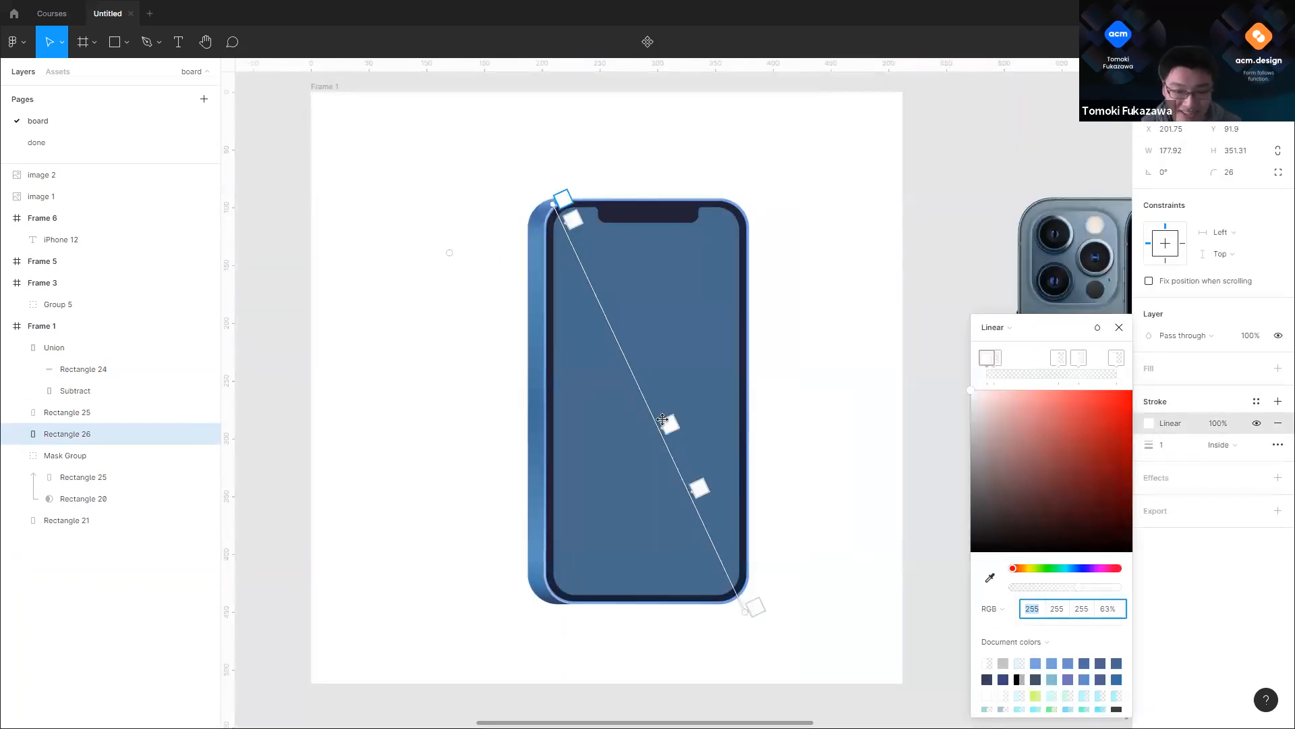
left_click(634, 350)
scroll(624, 350, "up", 5)
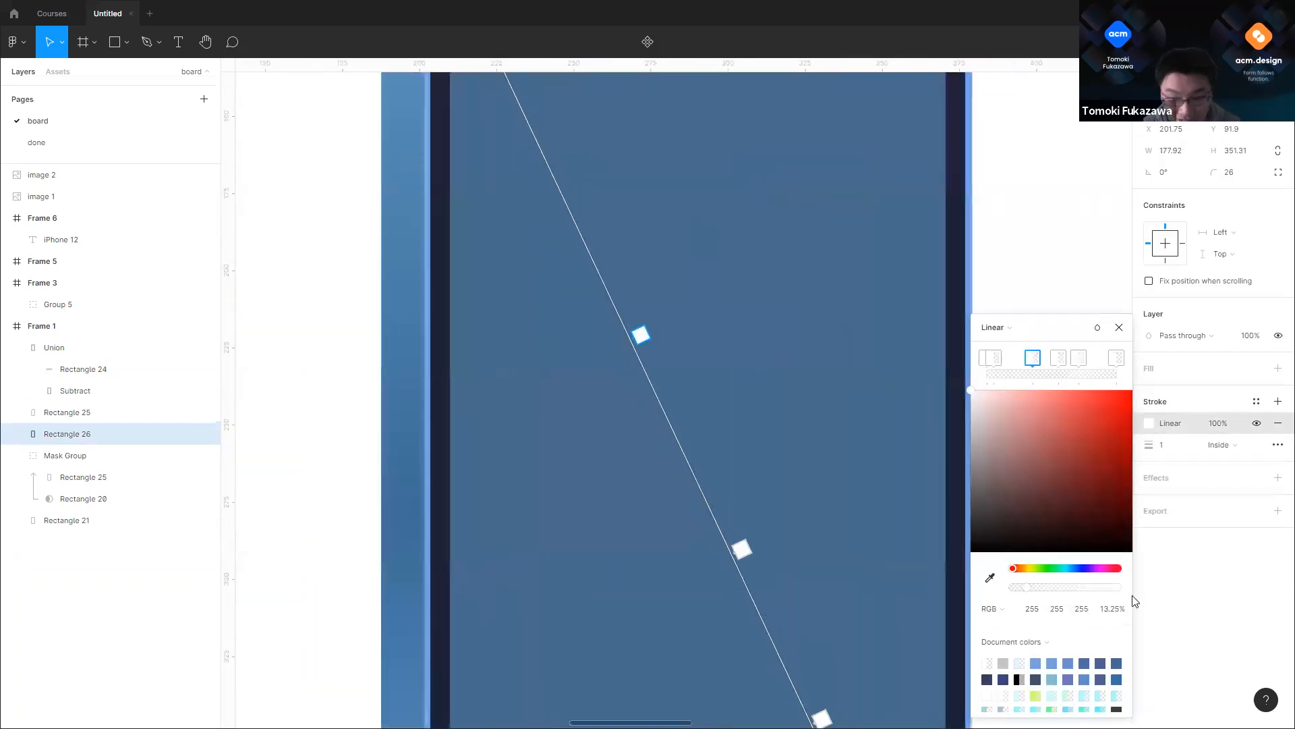
left_click_drag(1031, 595, 1061, 589)
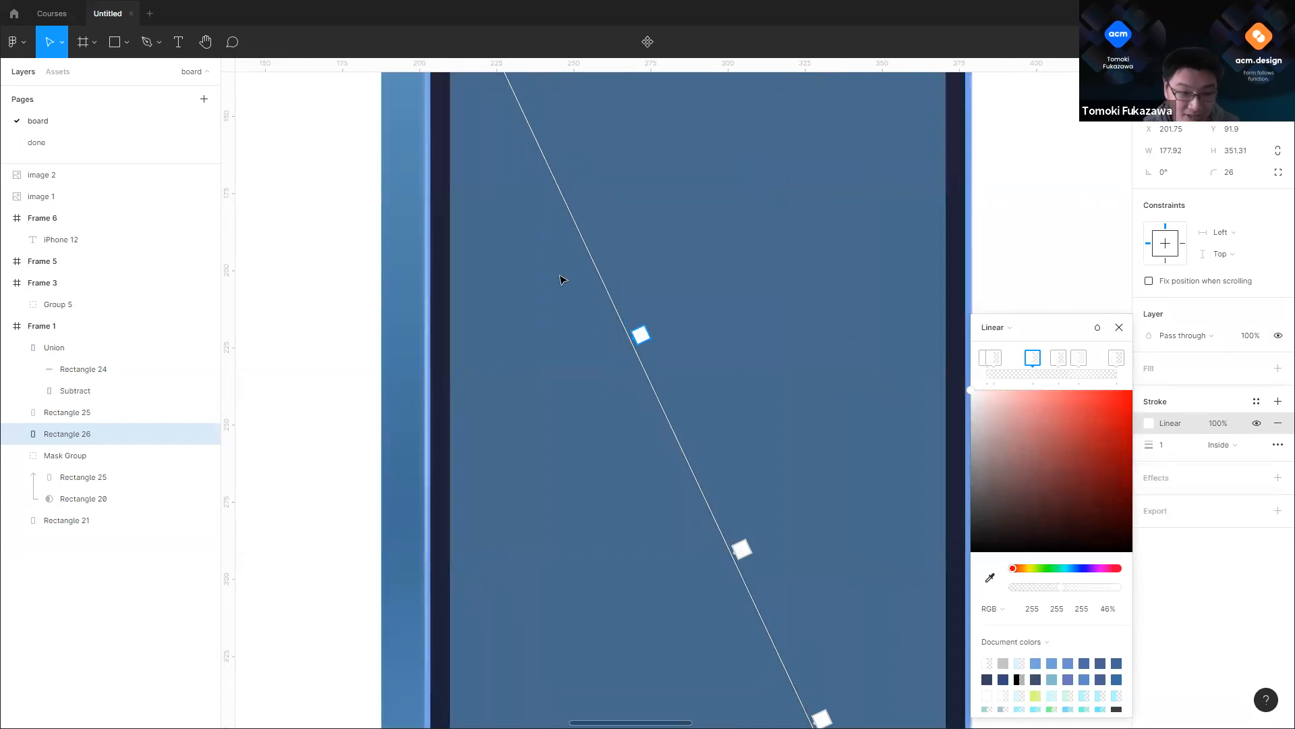
scroll(561, 281, "down", 2)
scroll(628, 524, "up", 2)
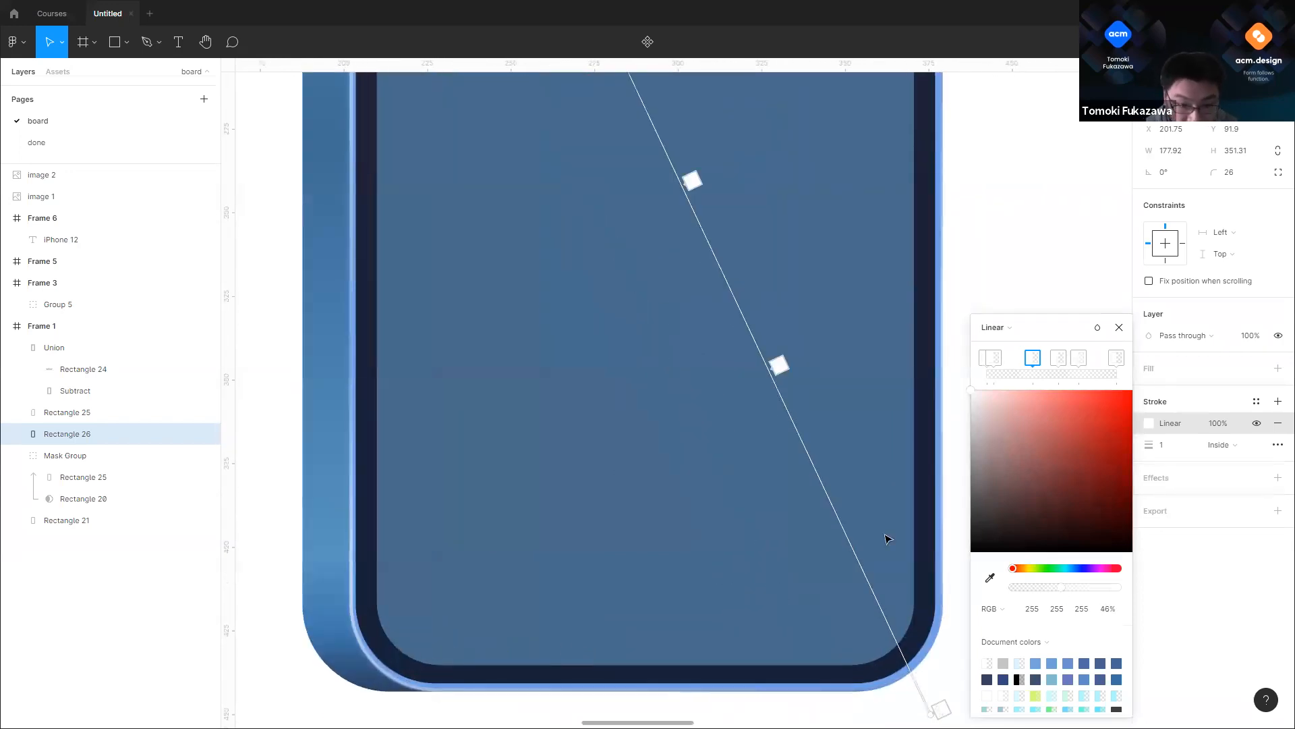
scroll(775, 506, "down", 5)
left_click(925, 255)
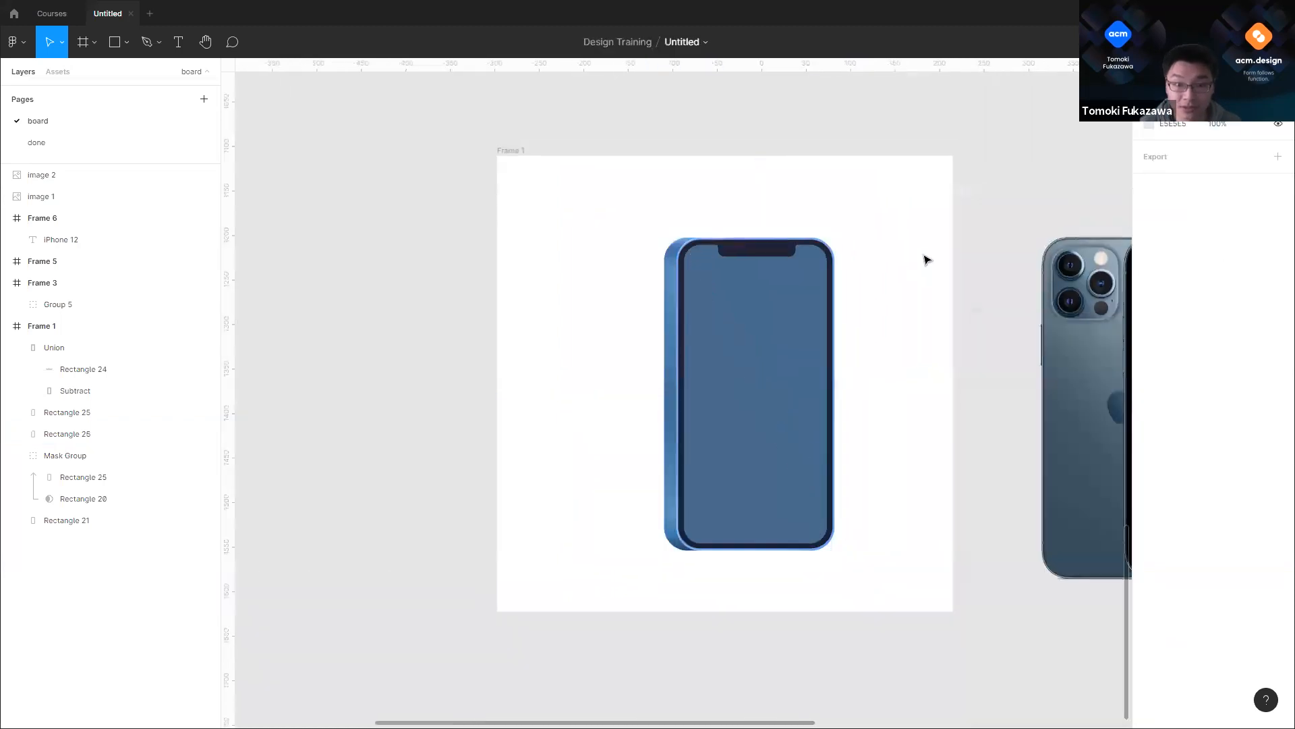
Step: Move the bezel fill gradient's end stop to the lower-right corner and add two adjacent stops near the middle
scroll(904, 324, "up", 2)
scroll(705, 309, "right", 3)
scroll(706, 312, "down", 1)
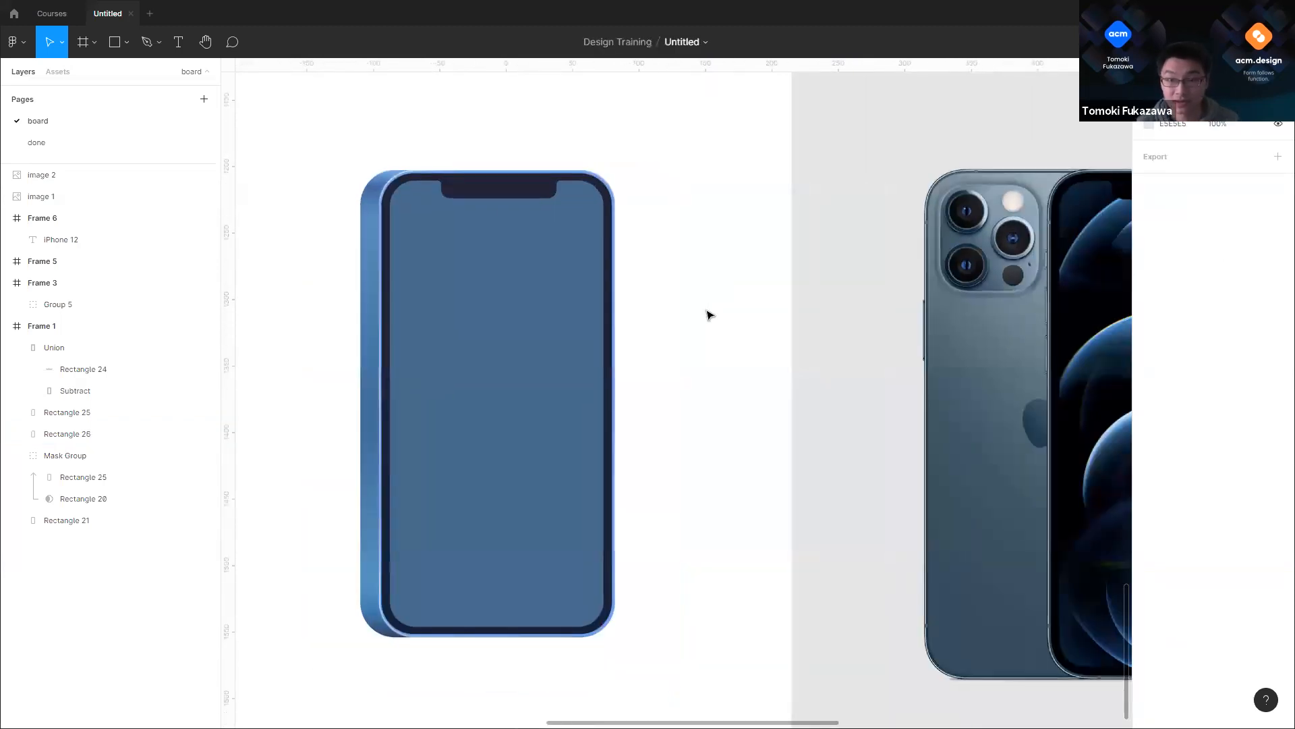
left_click(491, 197)
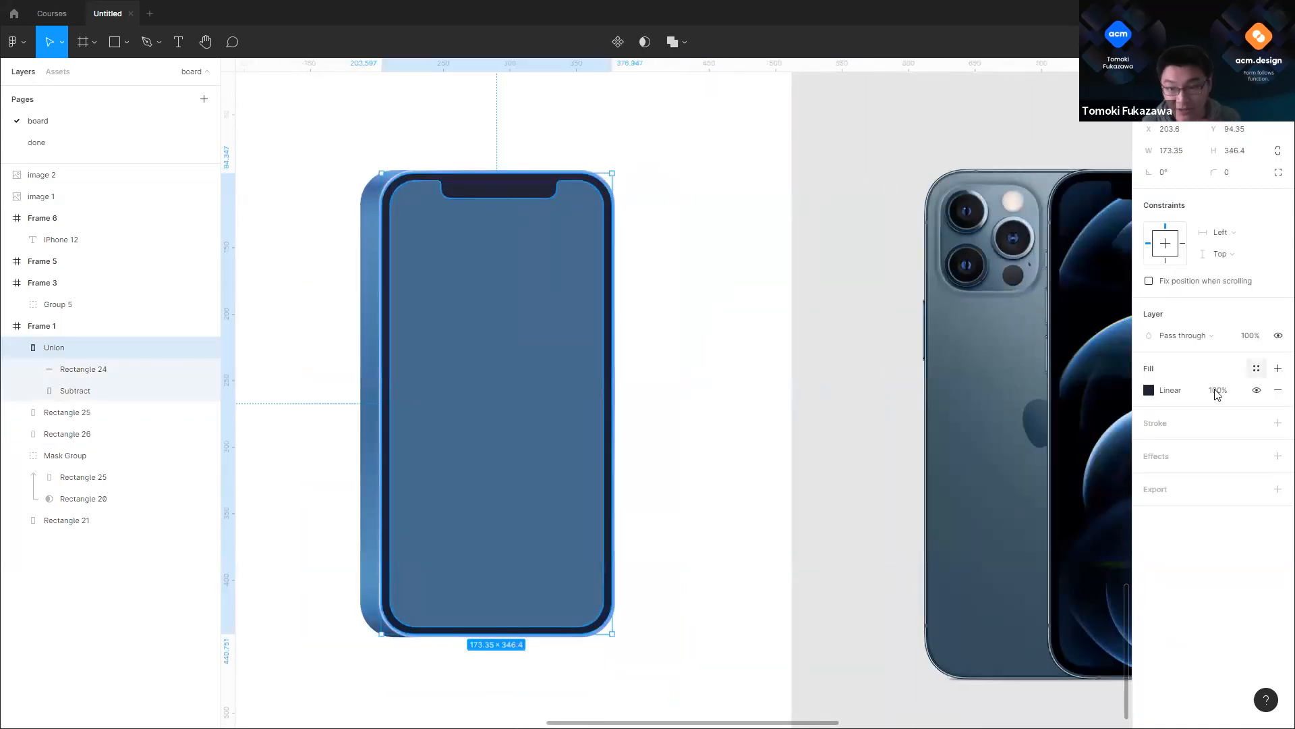
left_click(1149, 389)
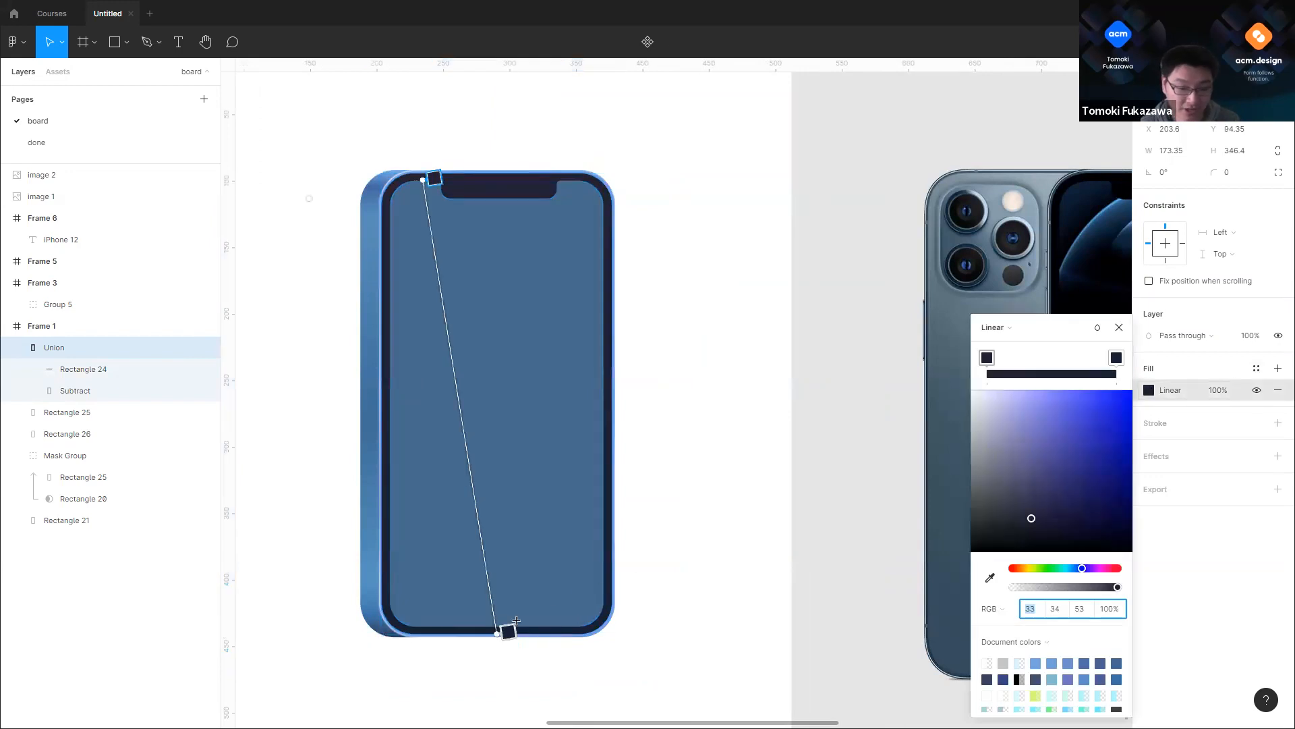
left_click_drag(509, 629, 591, 630)
left_click(494, 356)
mouse_move(495, 356)
left_mouse_down()
mouse_move(525, 437)
mouse_move(501, 392)
left_mouse_up()
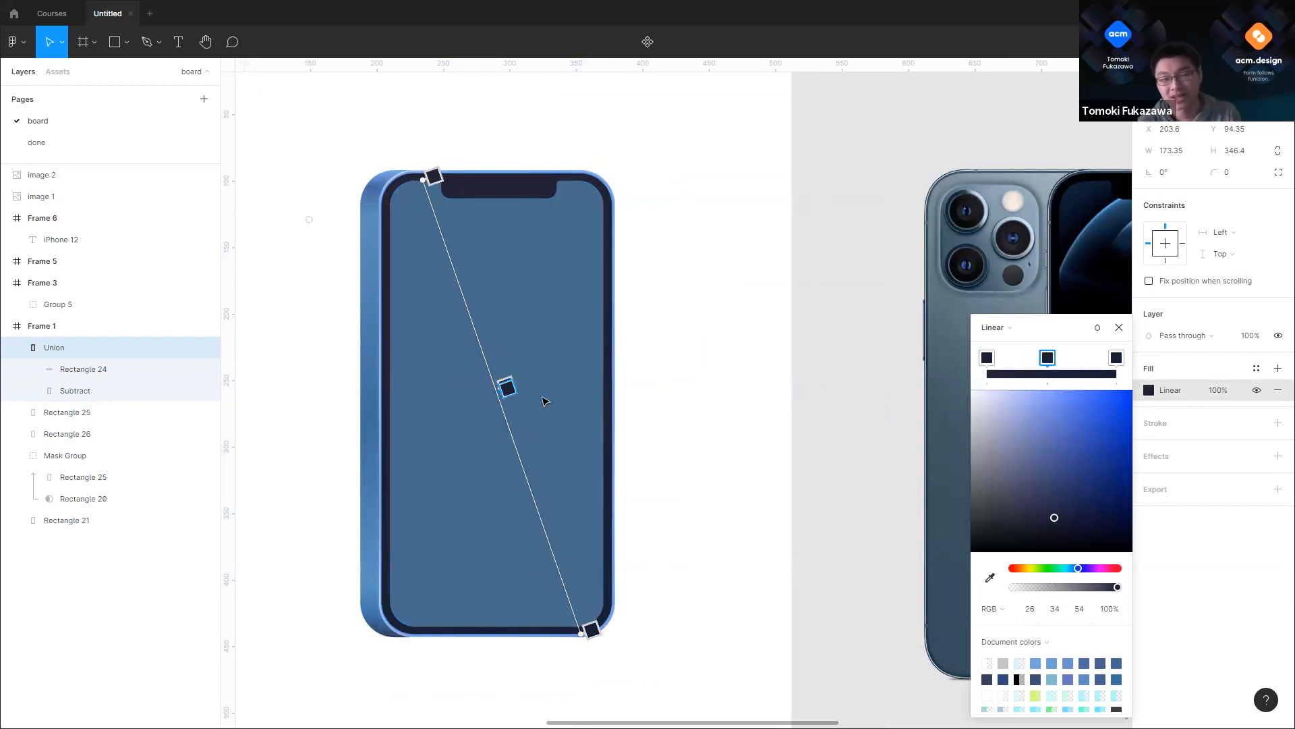
Step: Lighten the lower of the two middle stops in the bezel gradient to RGB 54, 75, 107
scroll(495, 386, "up", 5)
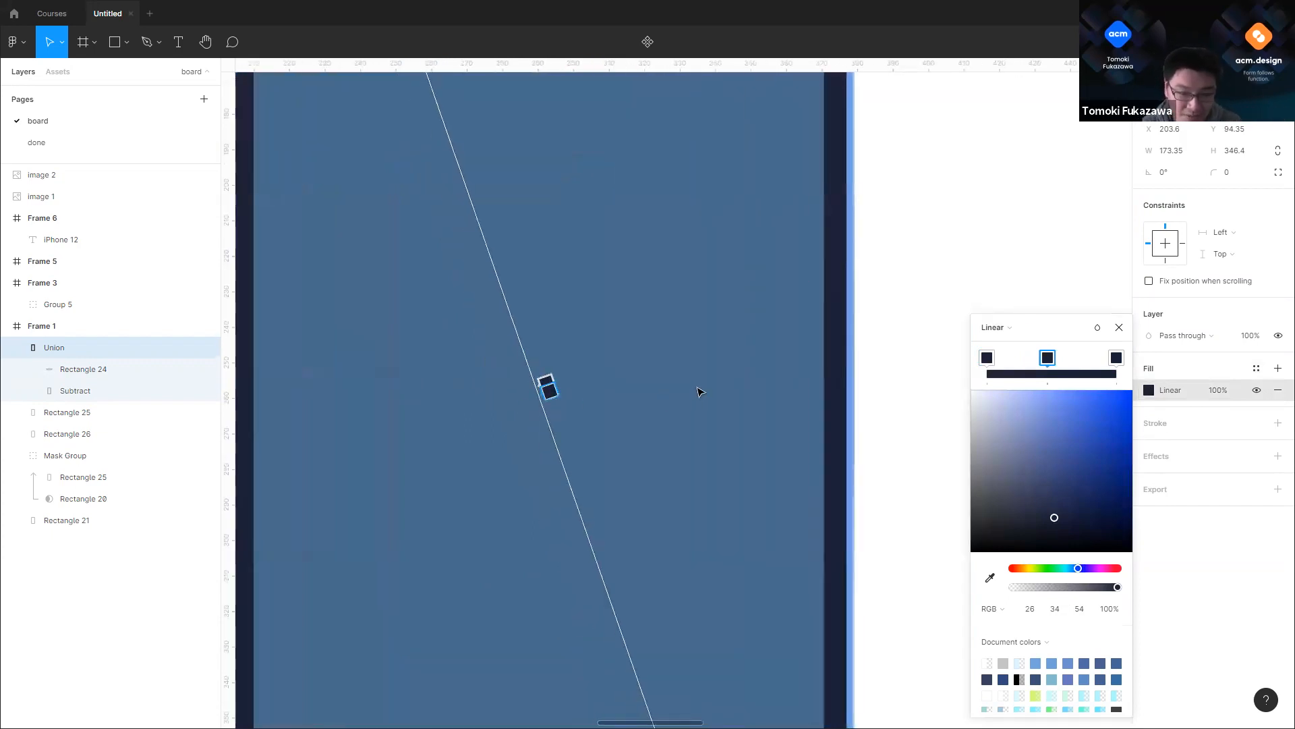
left_click_drag(1053, 495, 1032, 489)
left_click_drag(1078, 569, 1078, 570)
left_click(1050, 487)
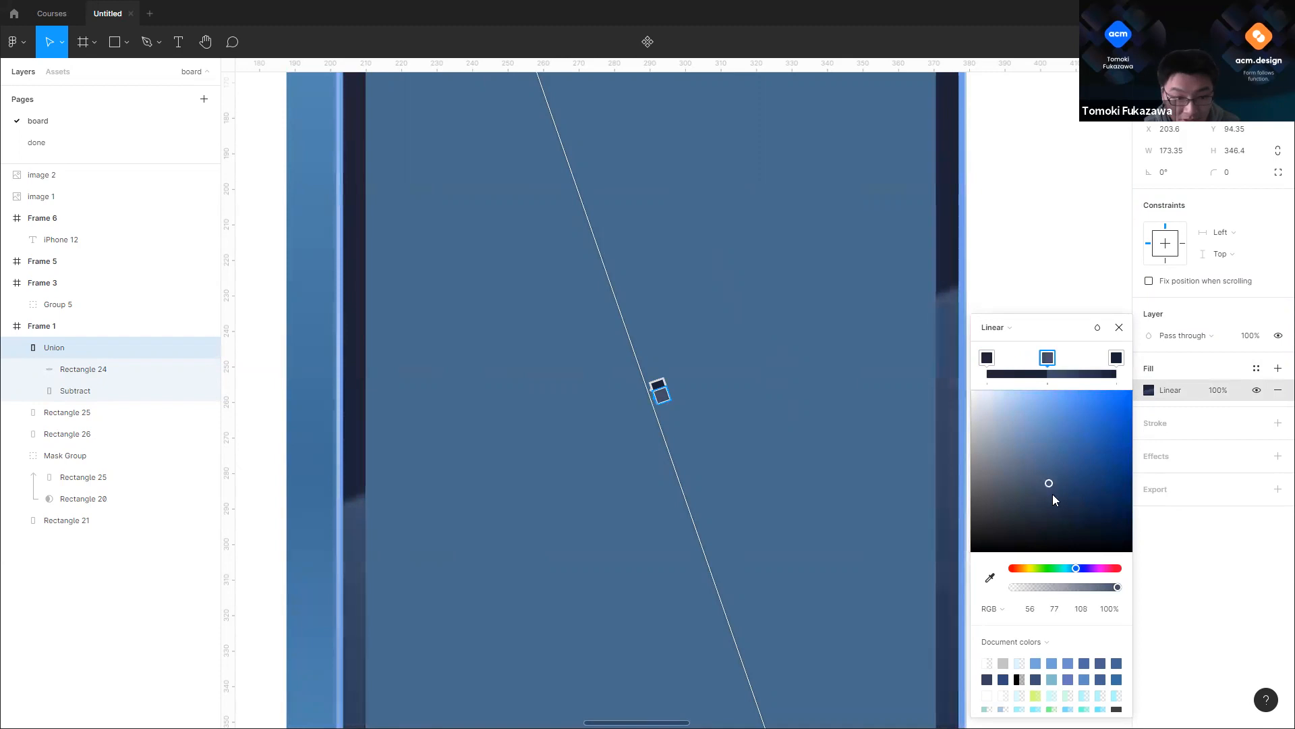
left_click(1051, 484)
scroll(662, 389, "down", 5)
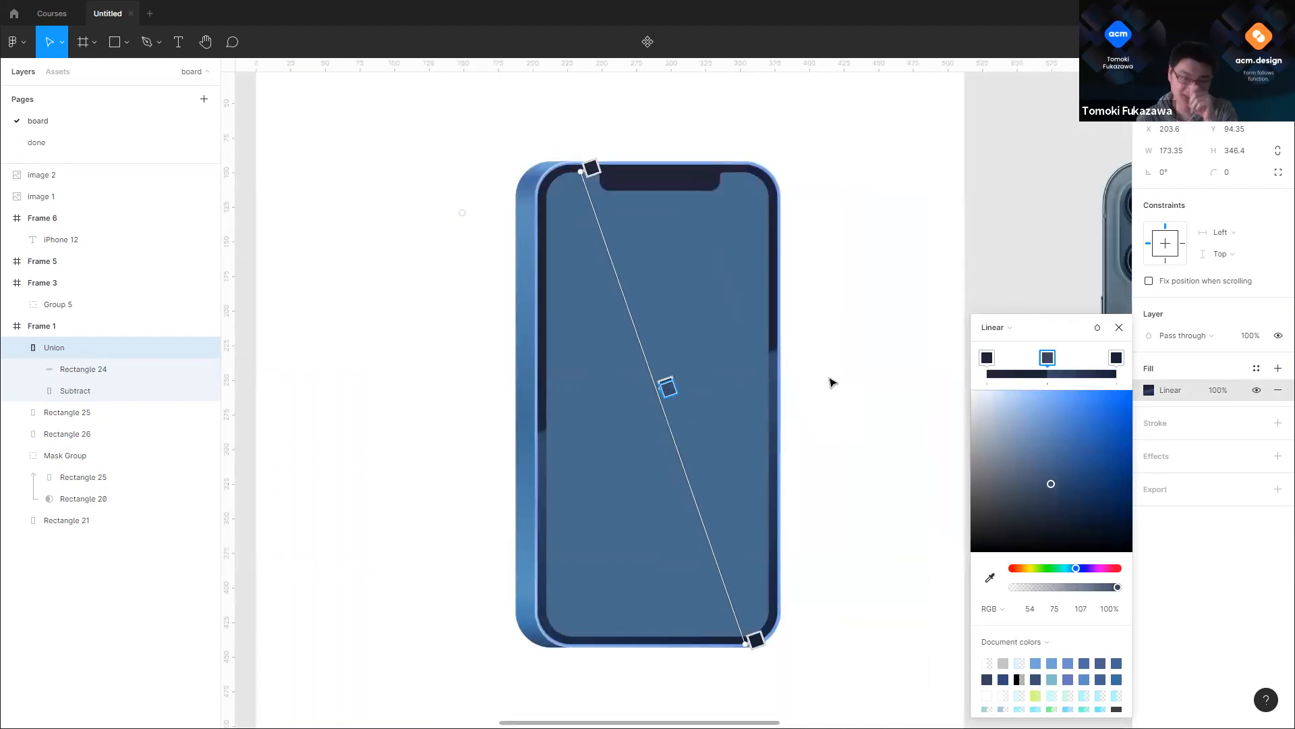
Step: Move both middle stops of the bezel gradient up toward its starting stop, keeping them close together
scroll(664, 380, "up", 5)
left_click_drag(656, 404, 570, 226)
left_click_drag(660, 415, 602, 246)
scroll(609, 233, "down", 3)
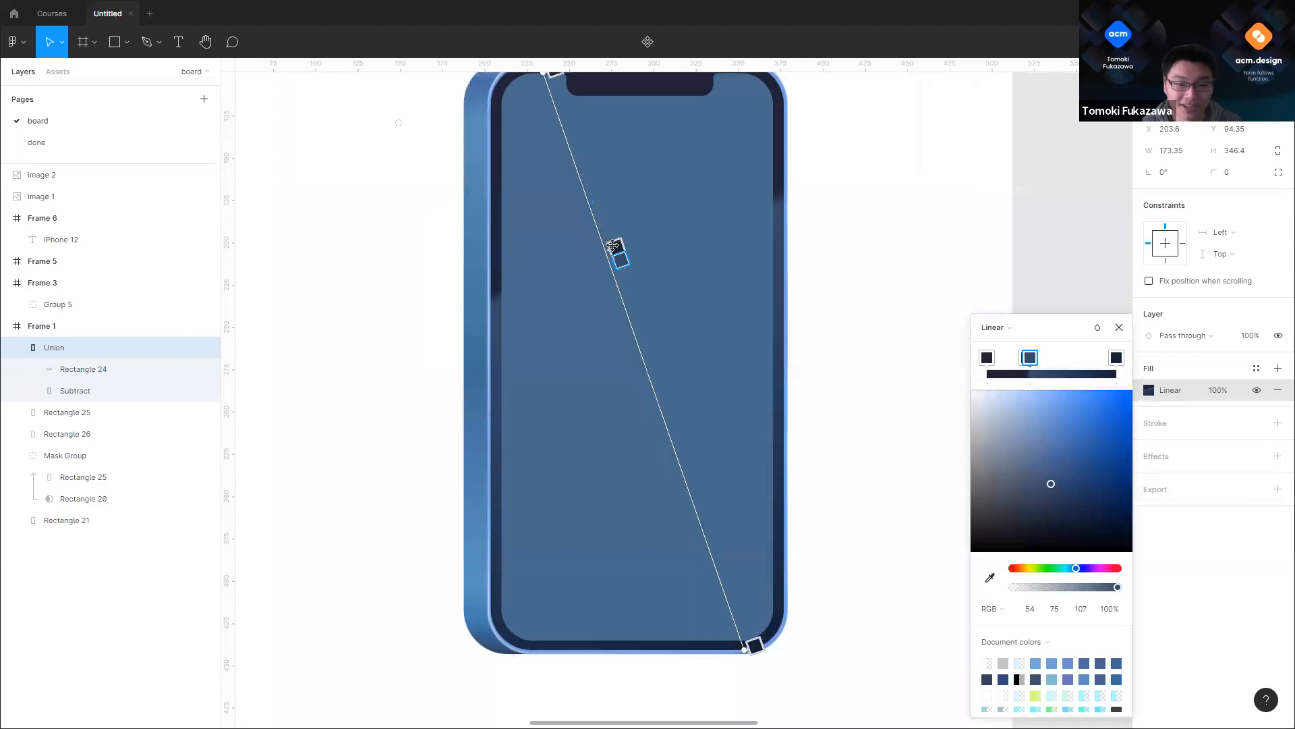
Step: Set the upper middle stop of the bezel gradient to RGB 26, 39, 73 and deselect the bezel
left_click(615, 245)
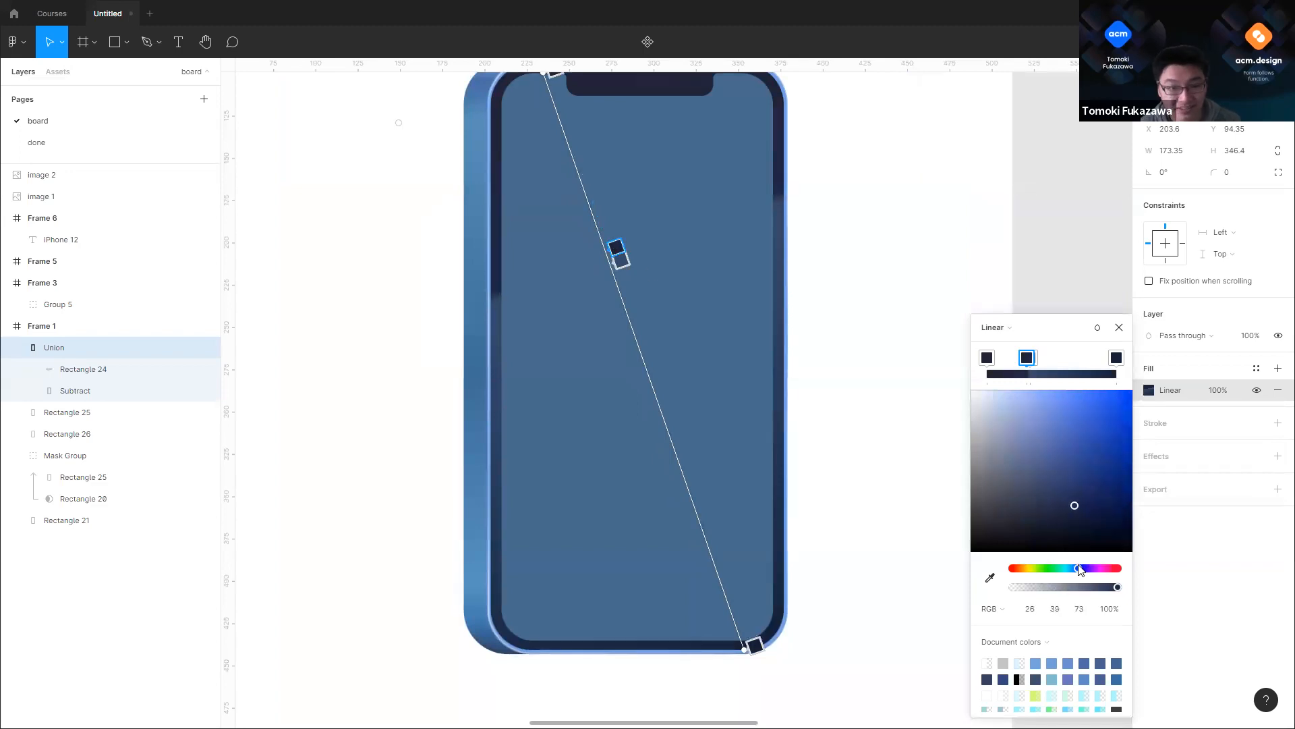
scroll(754, 437, "down", 3)
left_click(814, 333)
scroll(813, 329, "down", 3)
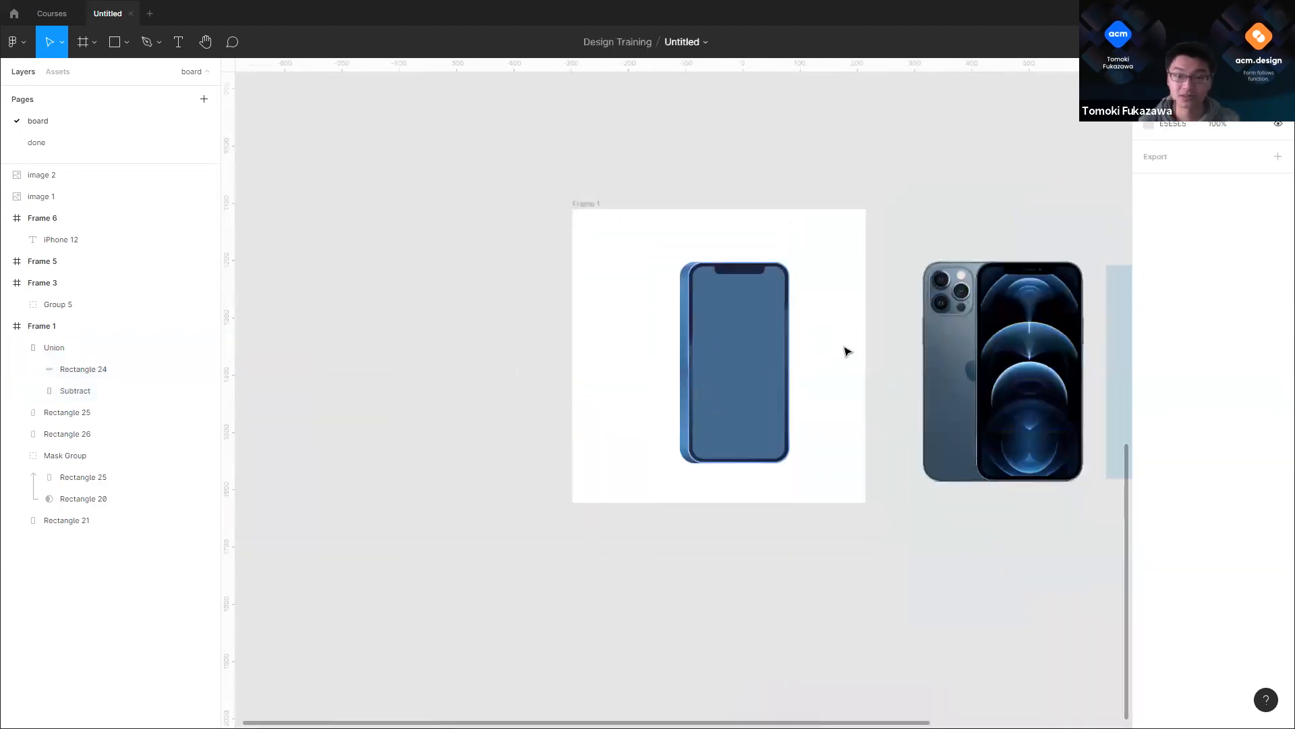
Step: Move the angled blue phone photo beside the illustration, with the other reference photo to its right, and inspect its notch
left_click_drag(854, 368, 763, 382)
scroll(764, 381, "up", 4)
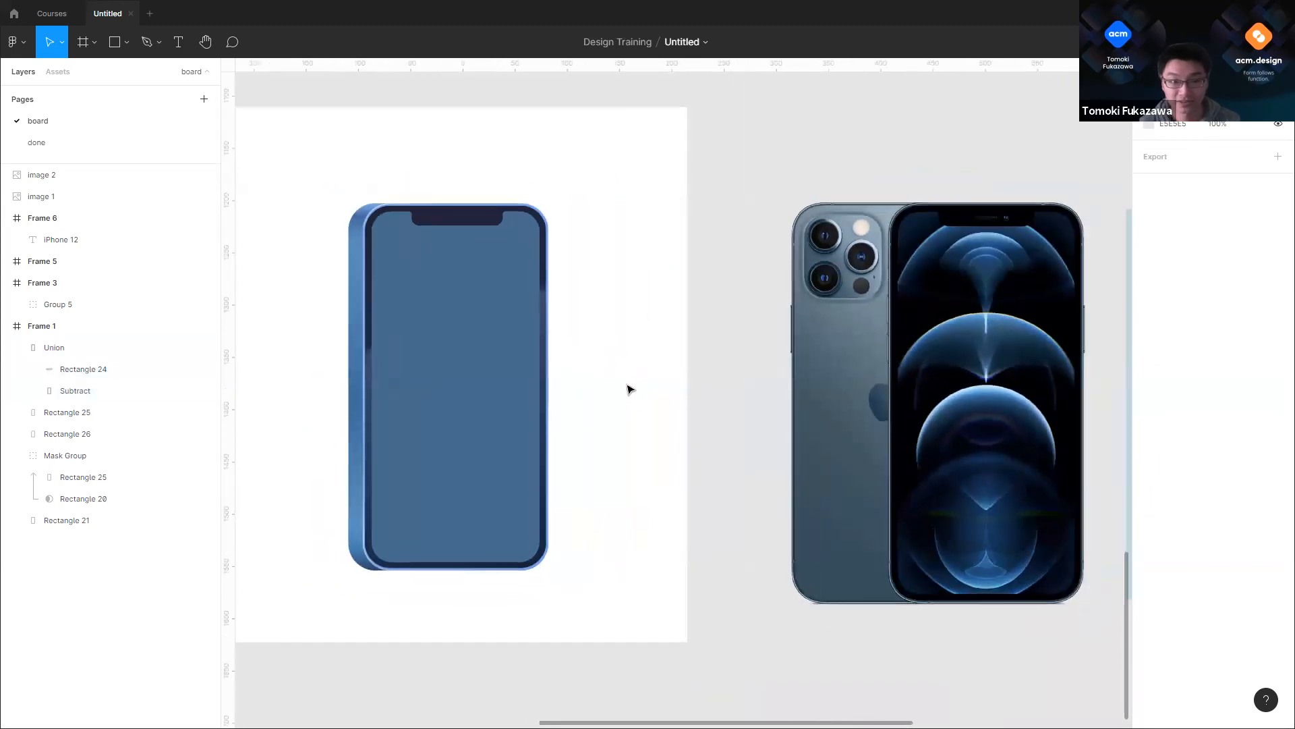
scroll(621, 398, "down", 2)
scroll(648, 373, "right", 3)
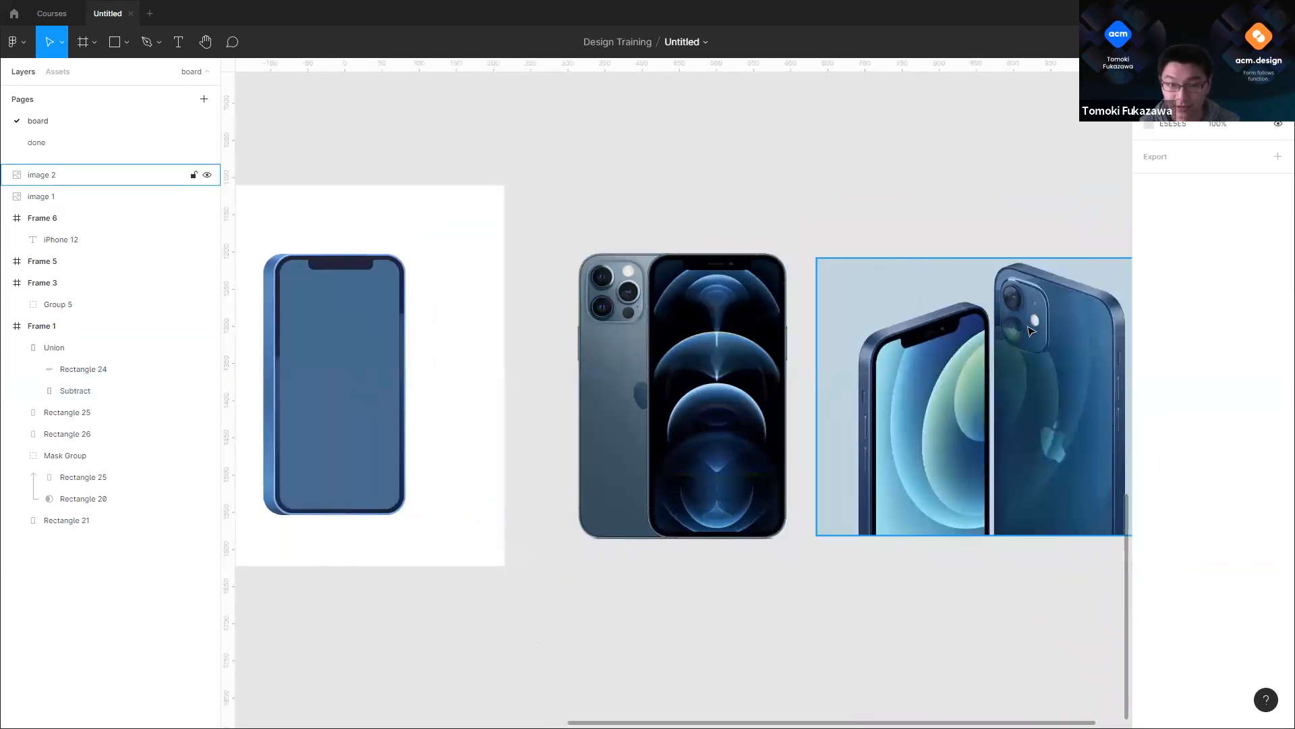
scroll(1031, 331, "down", 2)
left_click_drag(1031, 330, 675, 395)
key("Escape")
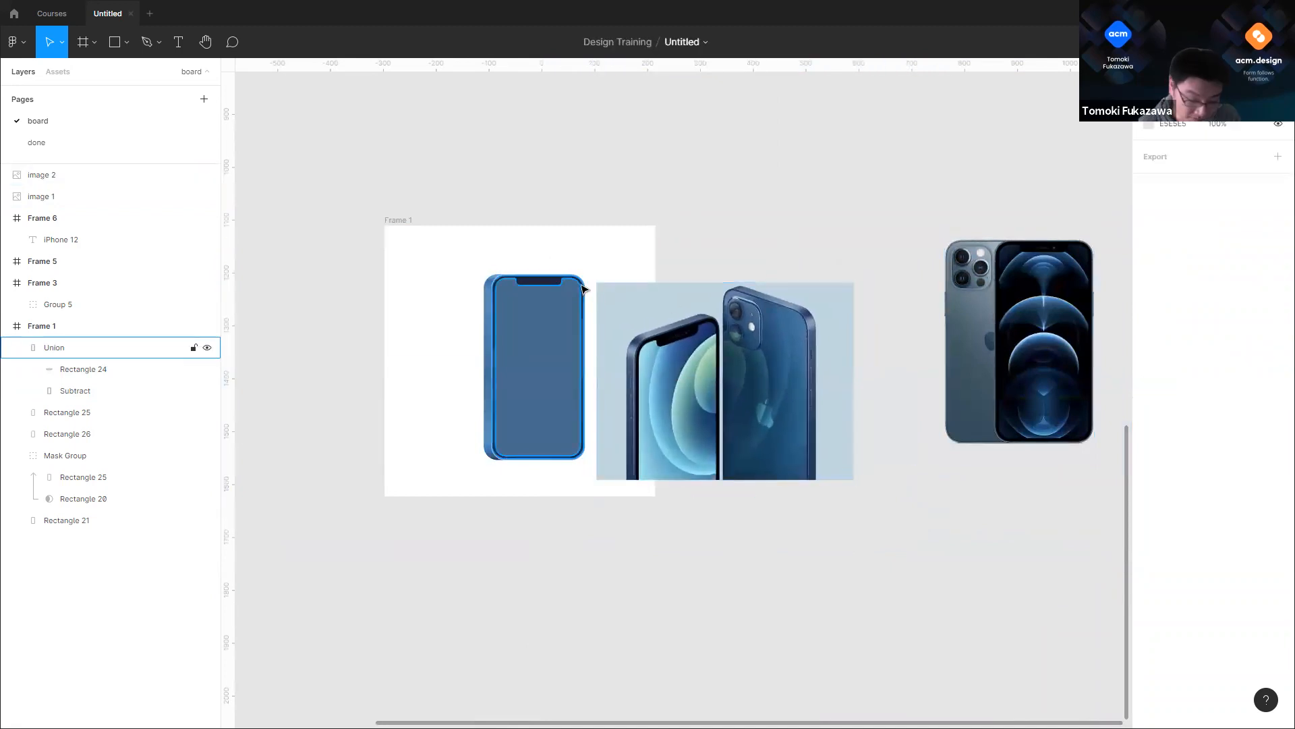
left_click(607, 300)
scroll(689, 334, "up", 10)
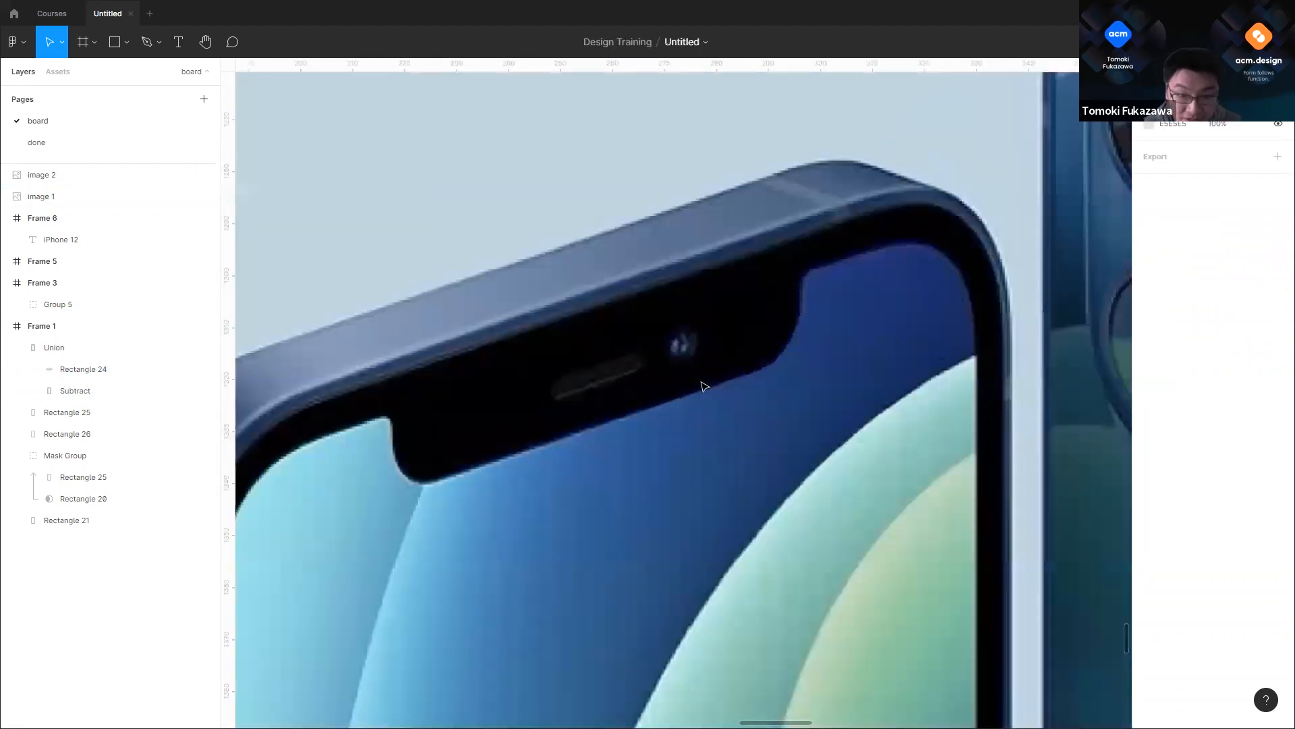
scroll(678, 354, "up", 1)
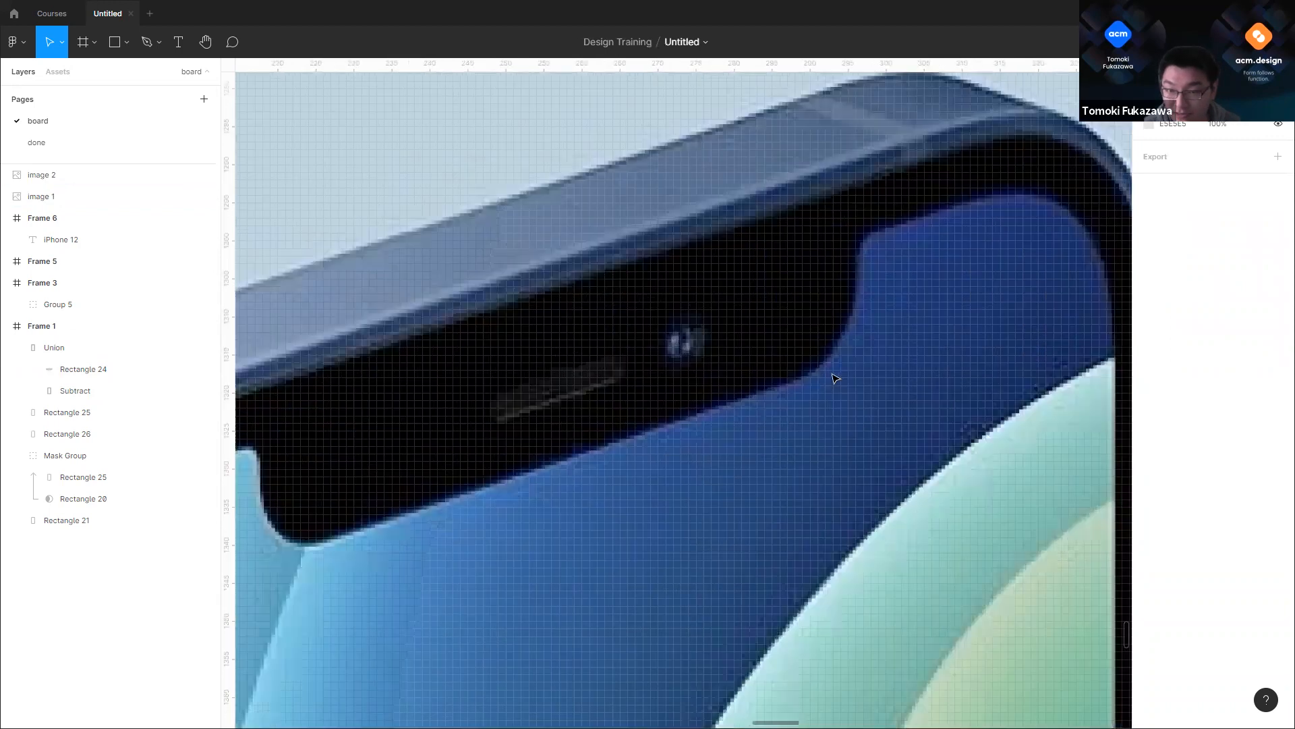
Step: Place the front-view reference photo beside the illustration, move the angled phone photo farther right, and inspect the front camera
scroll(782, 368, "down", 10)
left_click_drag(1034, 371, 810, 315)
left_click_drag(911, 490, 1120, 532)
left_click_drag(863, 260, 829, 355)
scroll(816, 349, "up", 10)
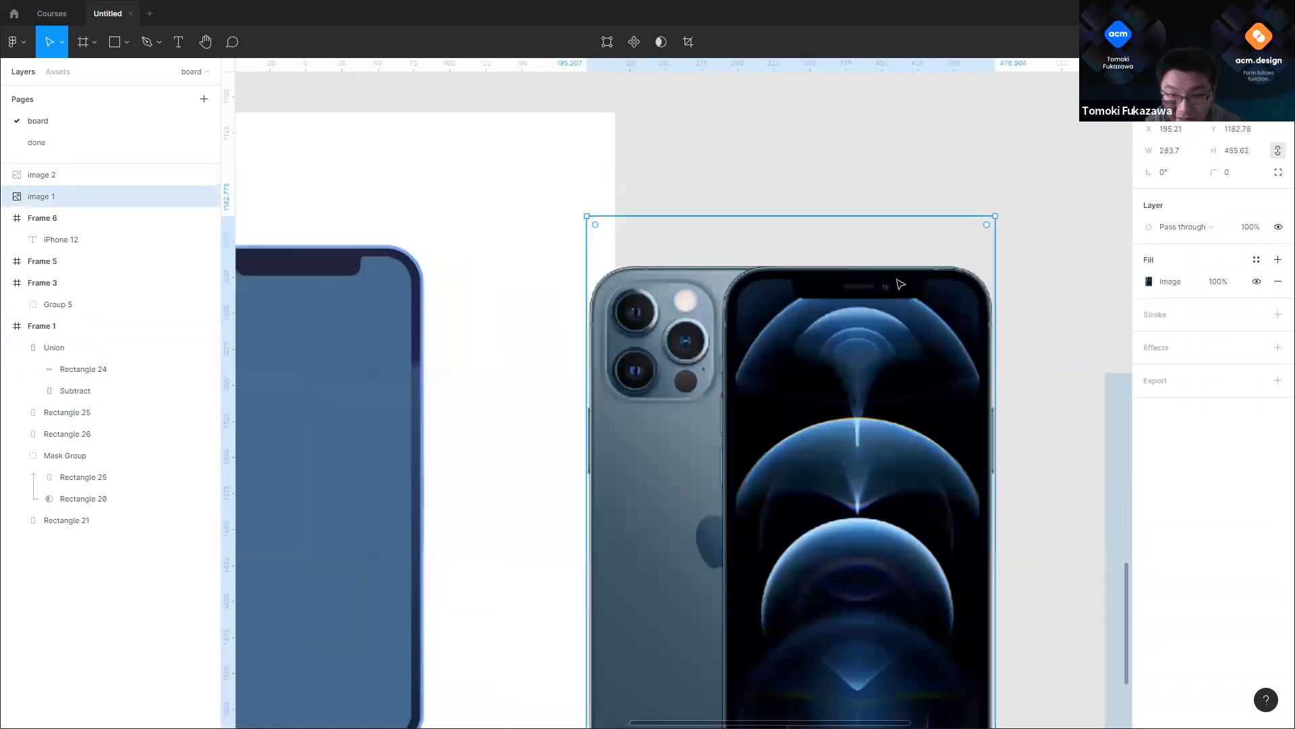
scroll(883, 309, "up", 5)
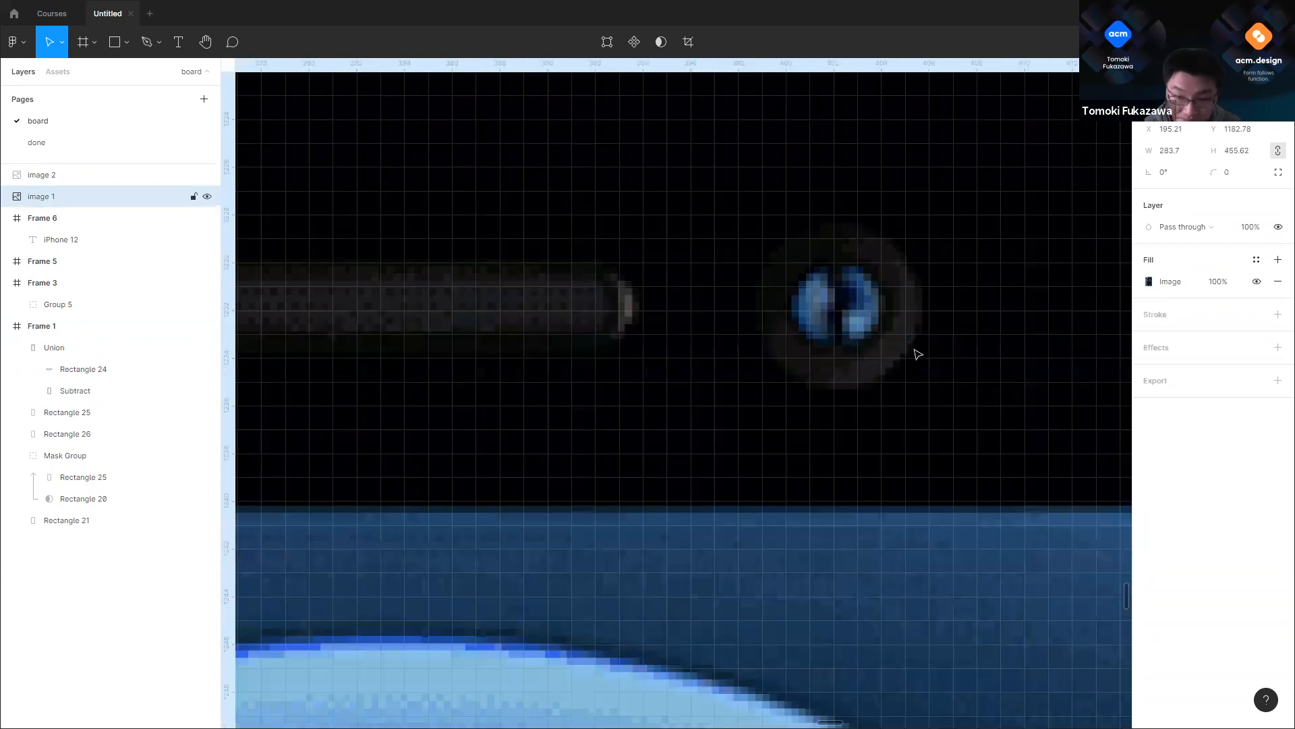
scroll(920, 353, "down", 10)
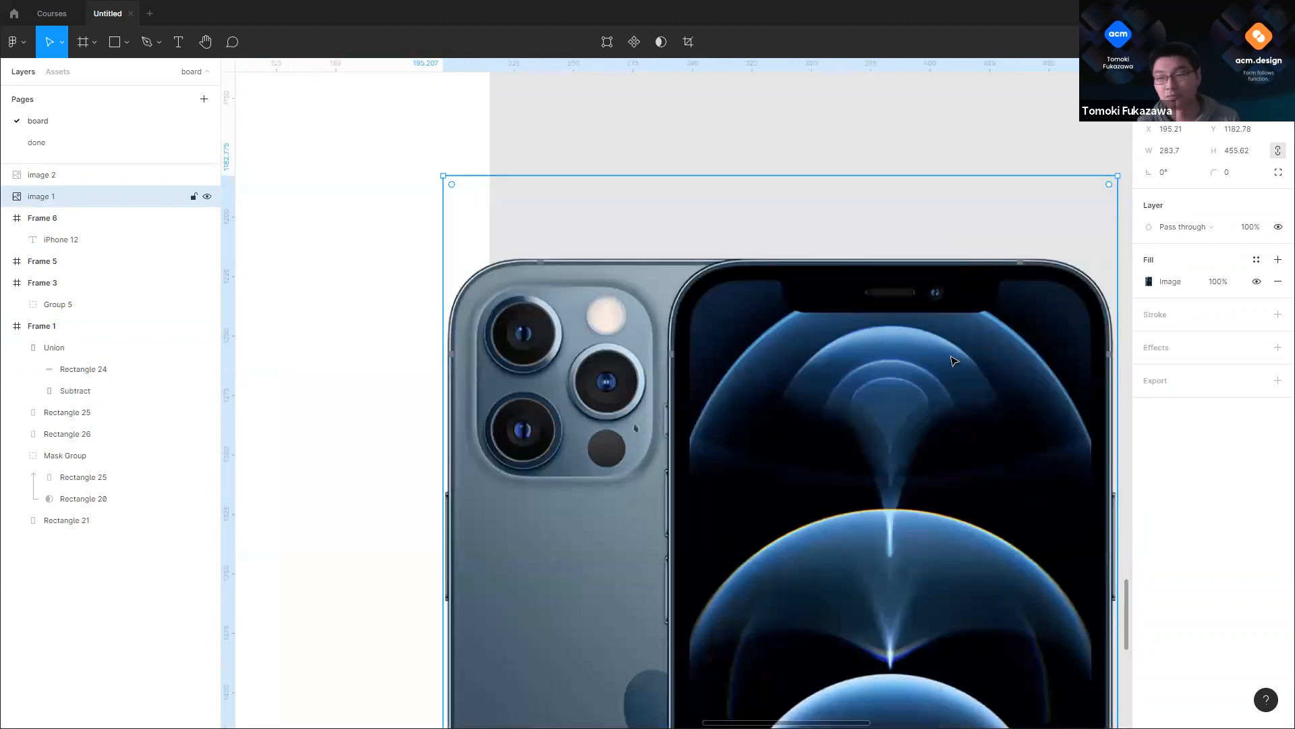
Step: Draw an ellipse about 7.5 × 8.2 in the right part of the phone's notch for the front camera
scroll(955, 361, "down", 5)
scroll(514, 273, "up", 6)
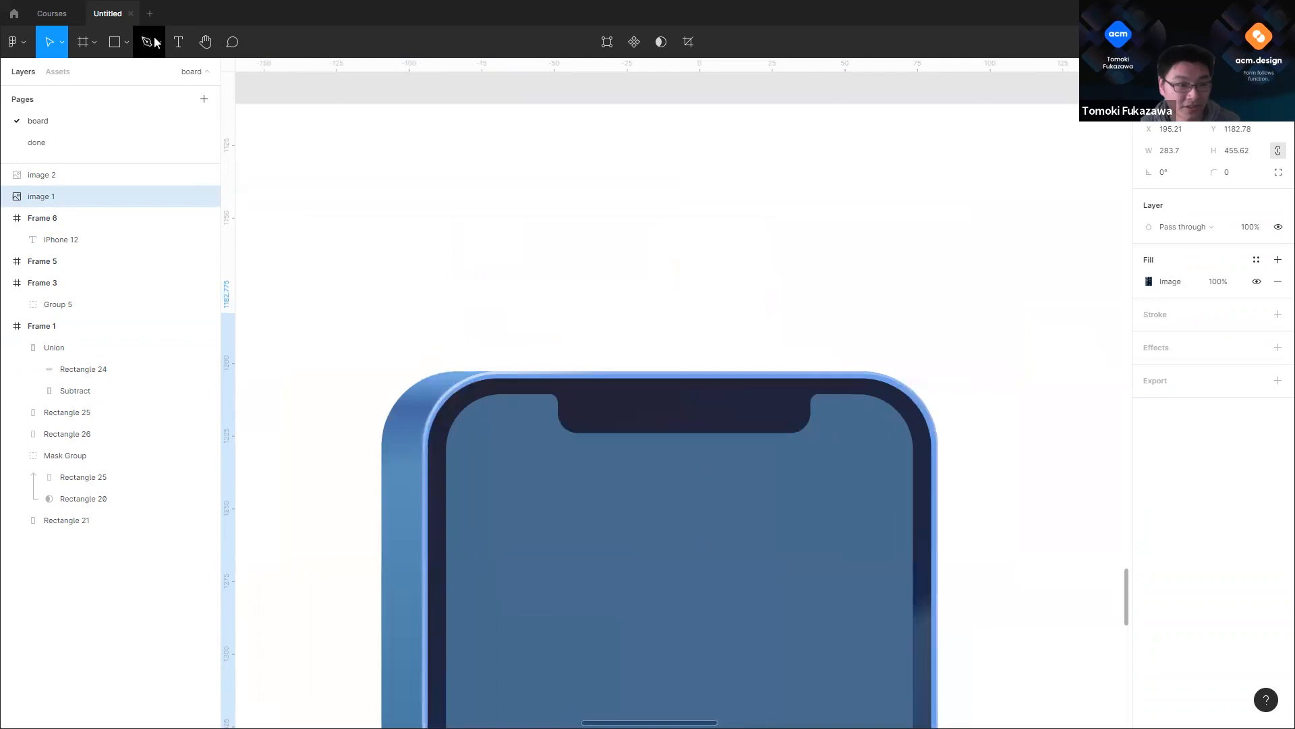
left_click(127, 42)
left_click(94, 105)
scroll(822, 379, "up", 3)
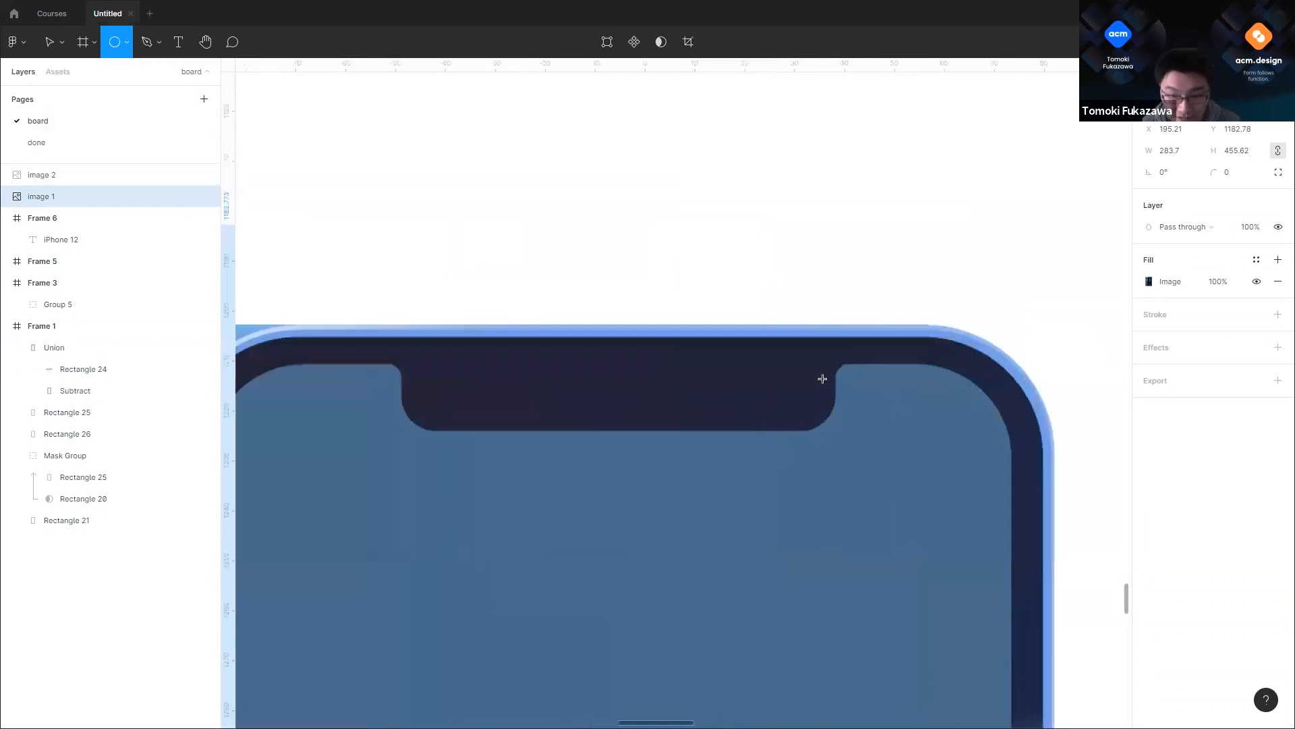
scroll(823, 379, "up", 2)
left_click_drag(708, 334, 772, 405)
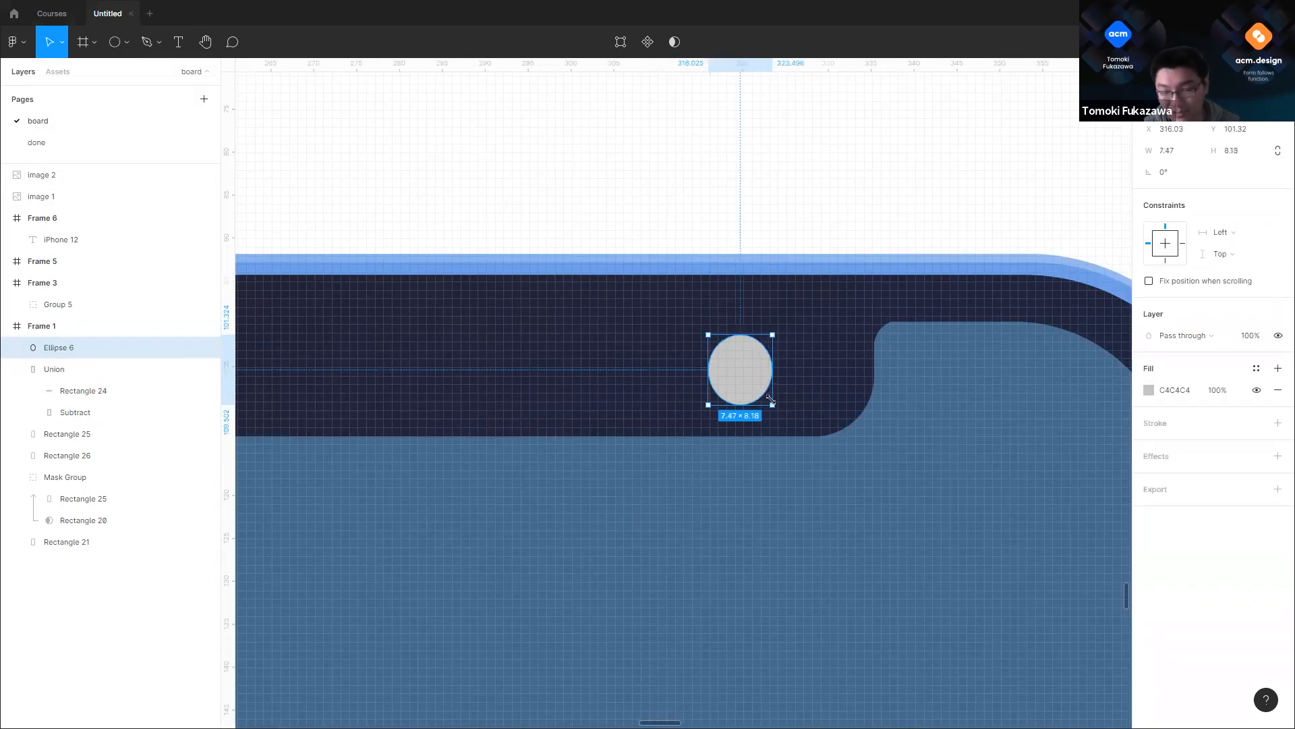
Step: Adjust the camera ellipse to about 7.4 × 8.2 and shift it slightly right within the notch
scroll(821, 331, "down", 5)
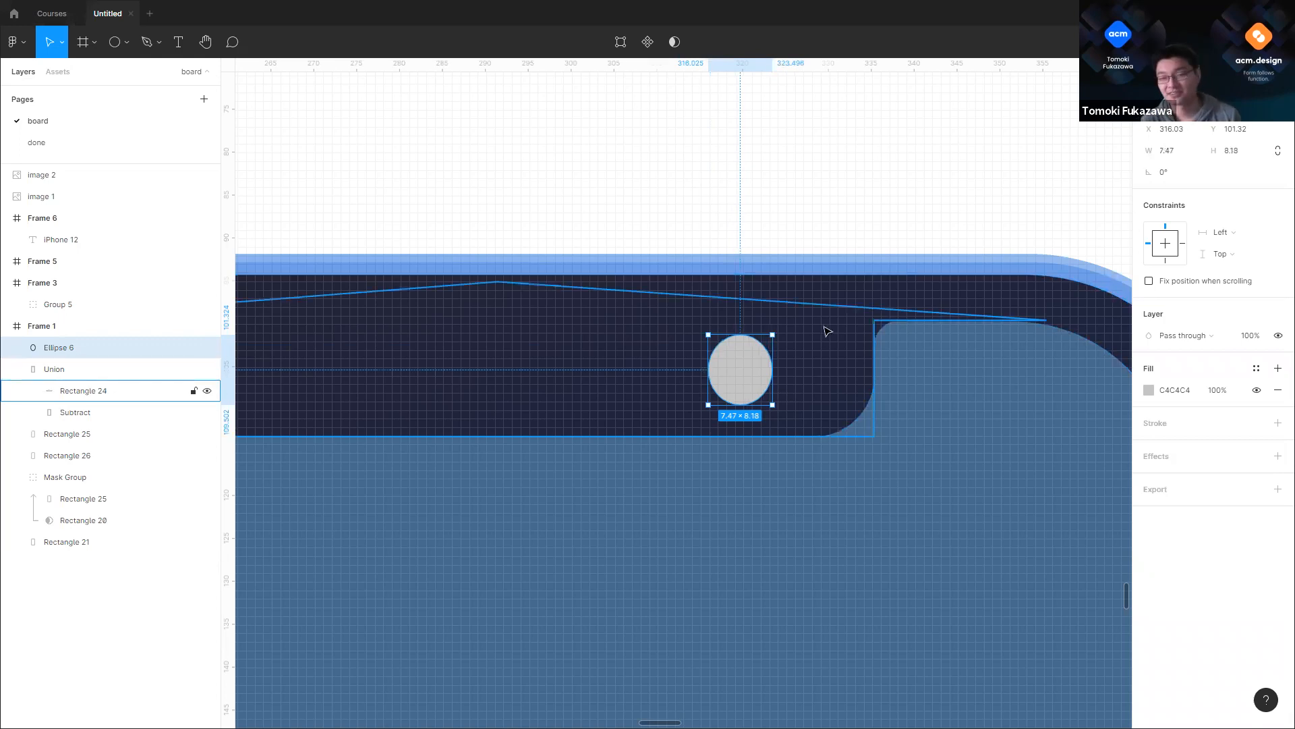
scroll(800, 339, "up", 3)
scroll(798, 345, "up", 2)
left_click_drag(795, 344, 779, 350)
Step: Examine the speaker slot and front camera in the reference photo's notch and return to the illustration's camera ellipse
scroll(721, 359, "down", 10)
scroll(1032, 408, "down", 3)
scroll(1033, 391, "up", 10)
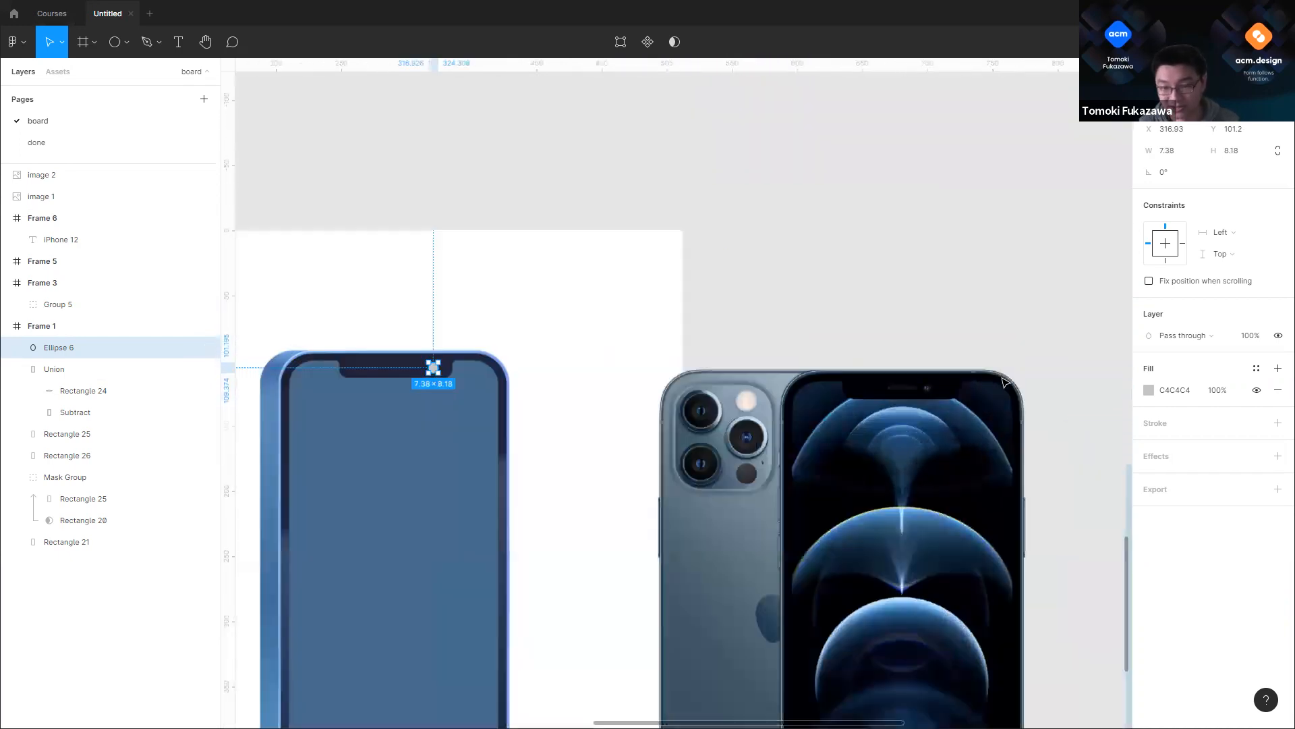
scroll(1029, 382, "up", 6)
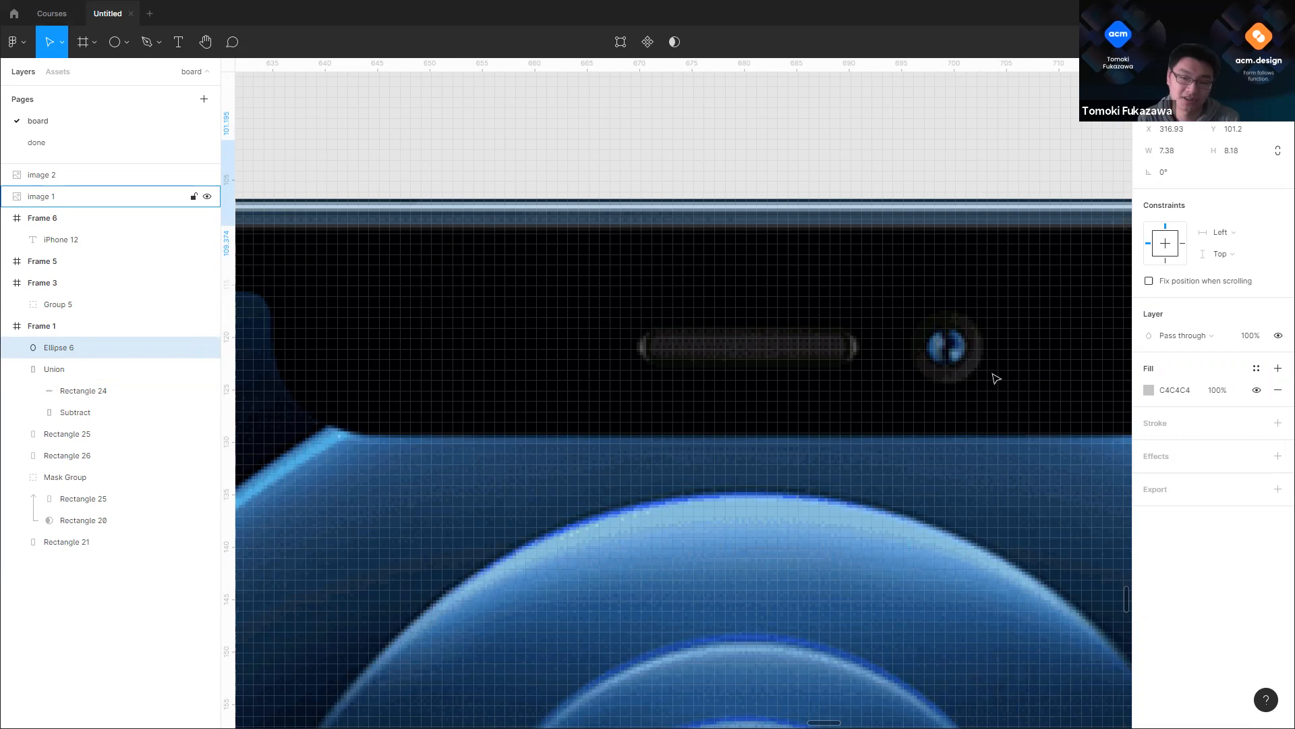
scroll(1018, 376, "down", 10)
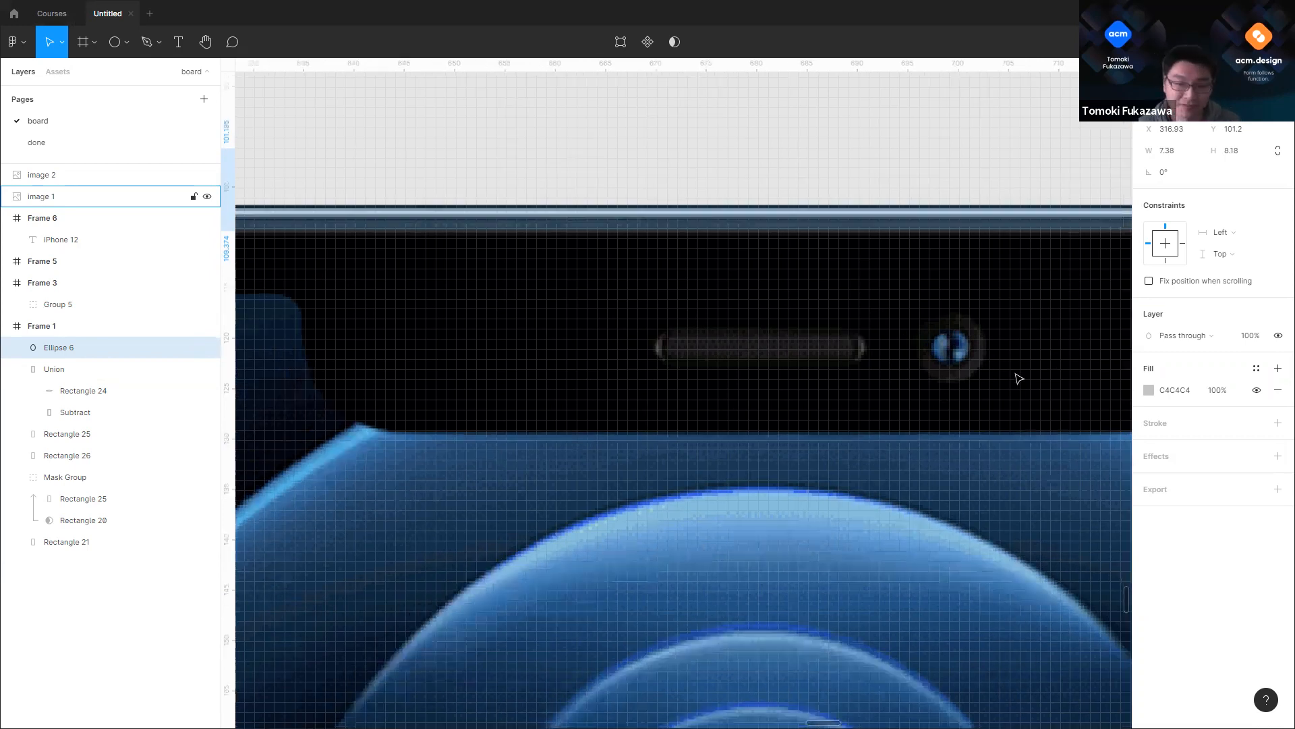
scroll(519, 347, "up", 10)
scroll(415, 355, "up", 6)
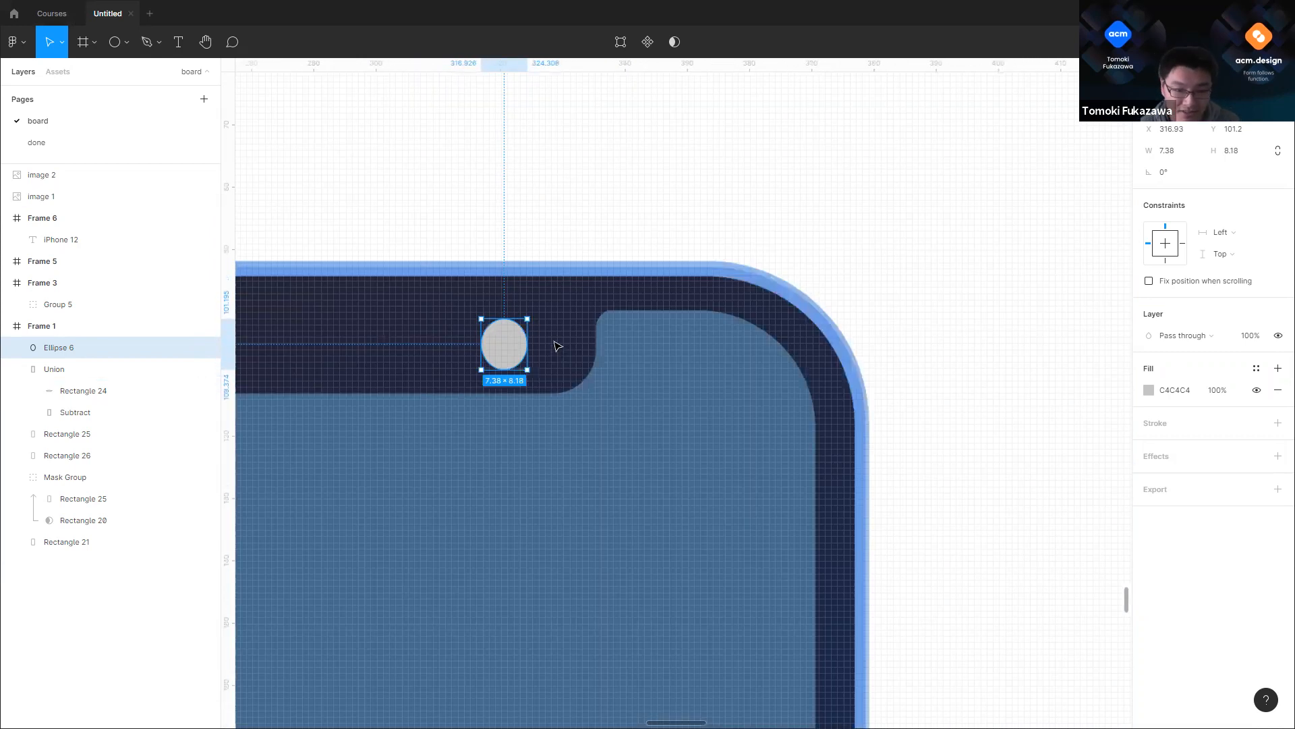
Step: Change the camera ellipse's fill to a linear gradient with a dark navy stop at its upper end
left_click(1149, 389)
left_click(992, 377)
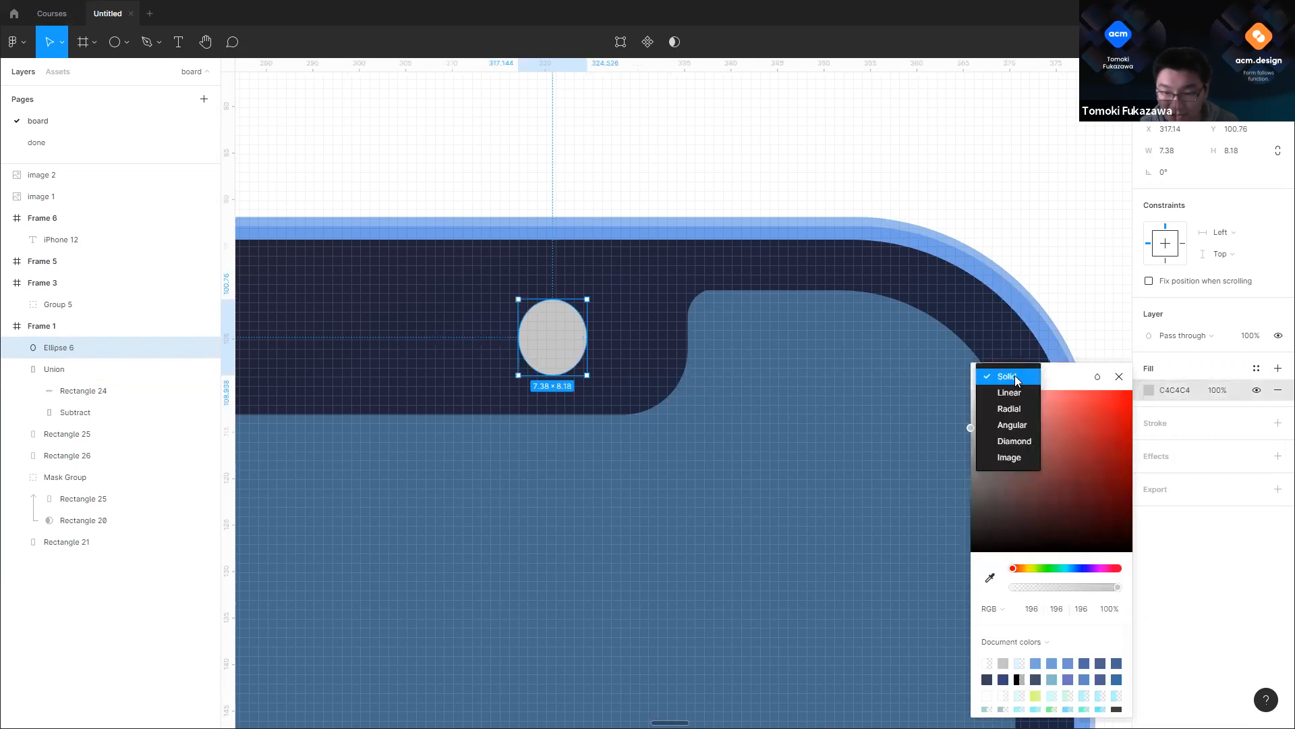
left_click(1005, 390)
scroll(527, 281, "up", 5)
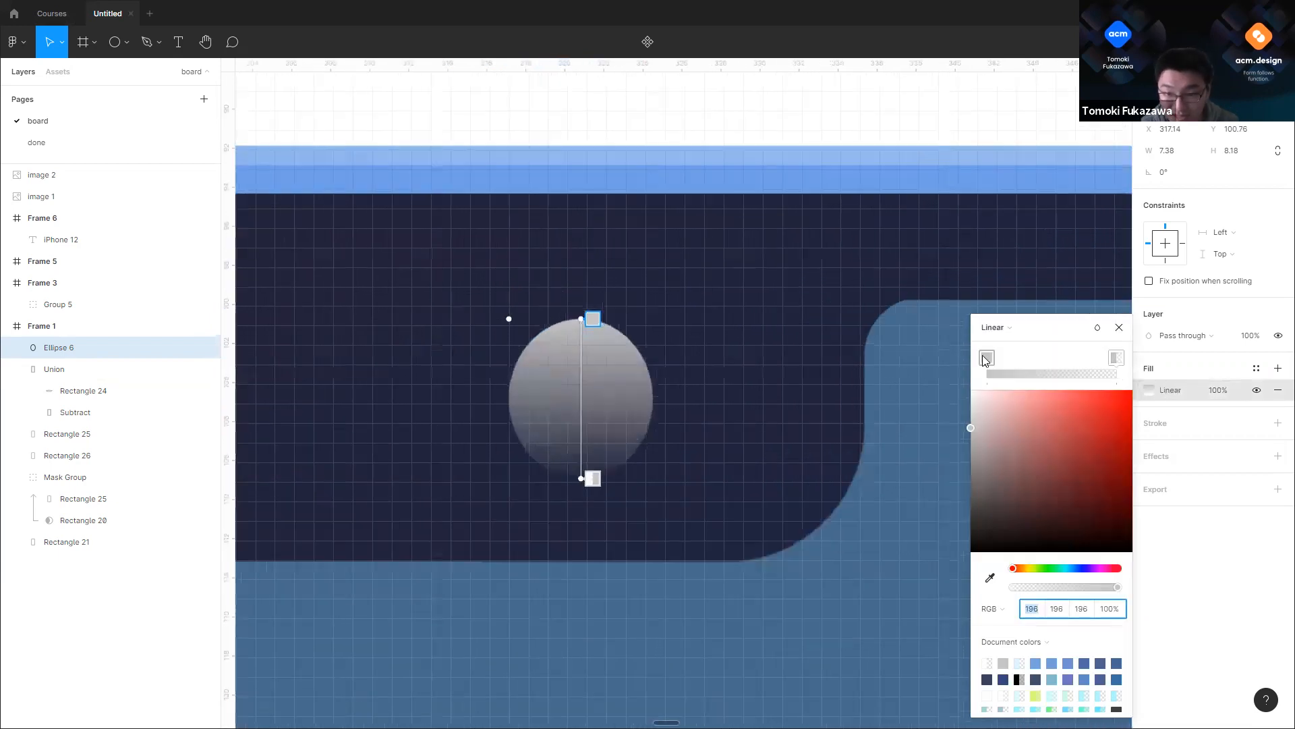
left_click(1080, 568)
left_click(1056, 532)
left_click_drag(1056, 534, 1075, 544)
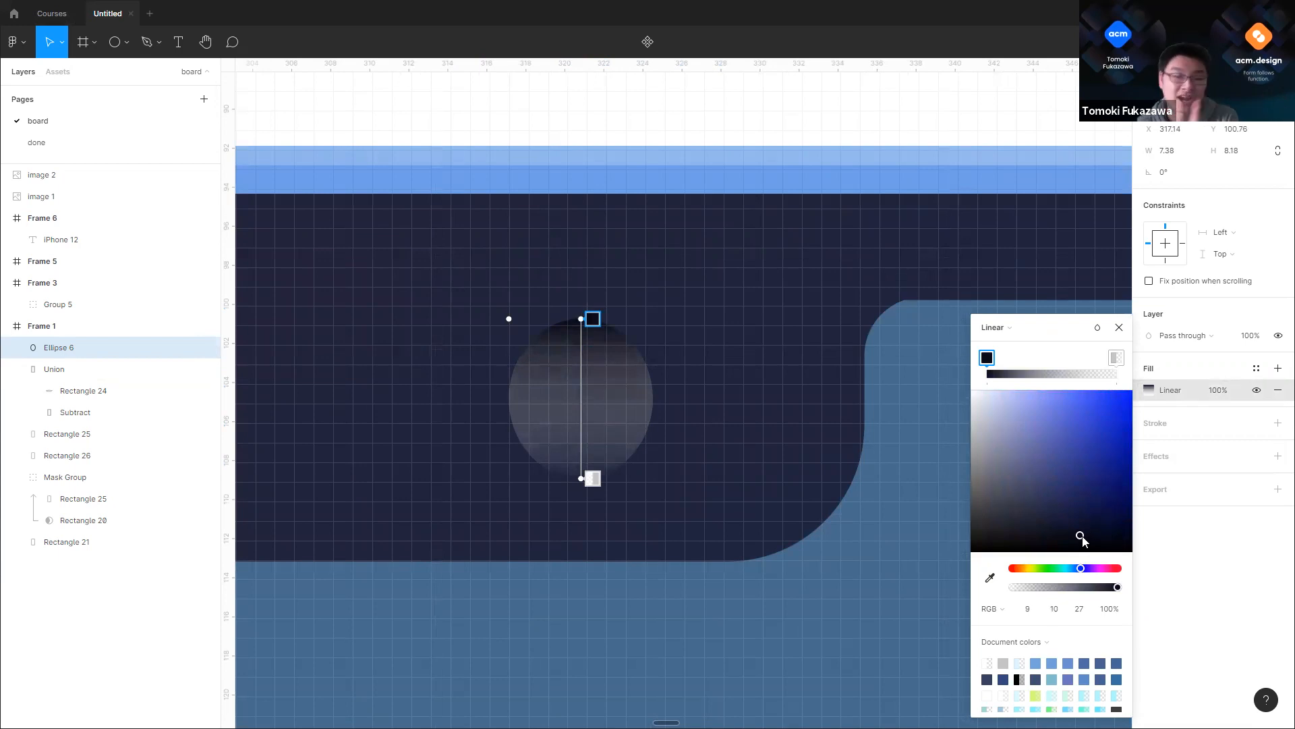
left_click(1066, 514)
Step: Set the camera gradient's lower stop to a fully opaque slate blue, RGB 62, 70, 91
left_click(1116, 358)
left_click(1118, 587)
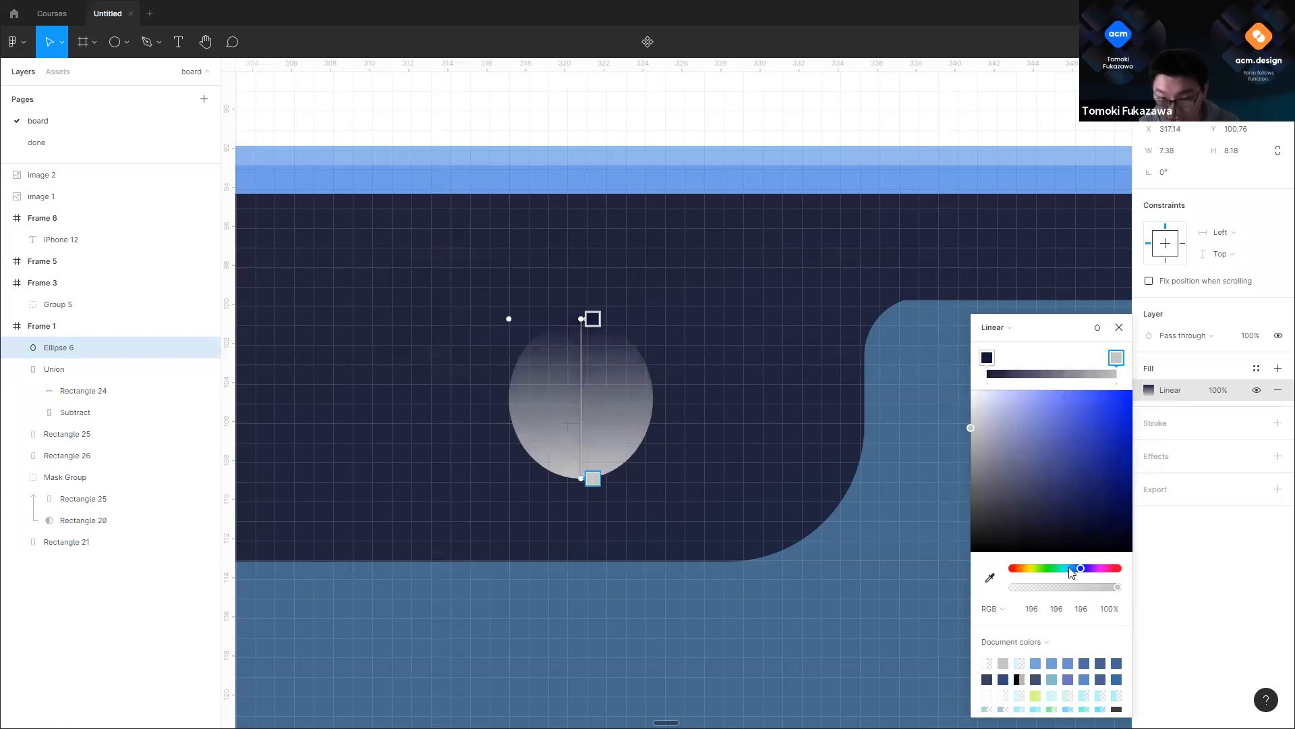
left_click_drag(1027, 428, 1045, 493)
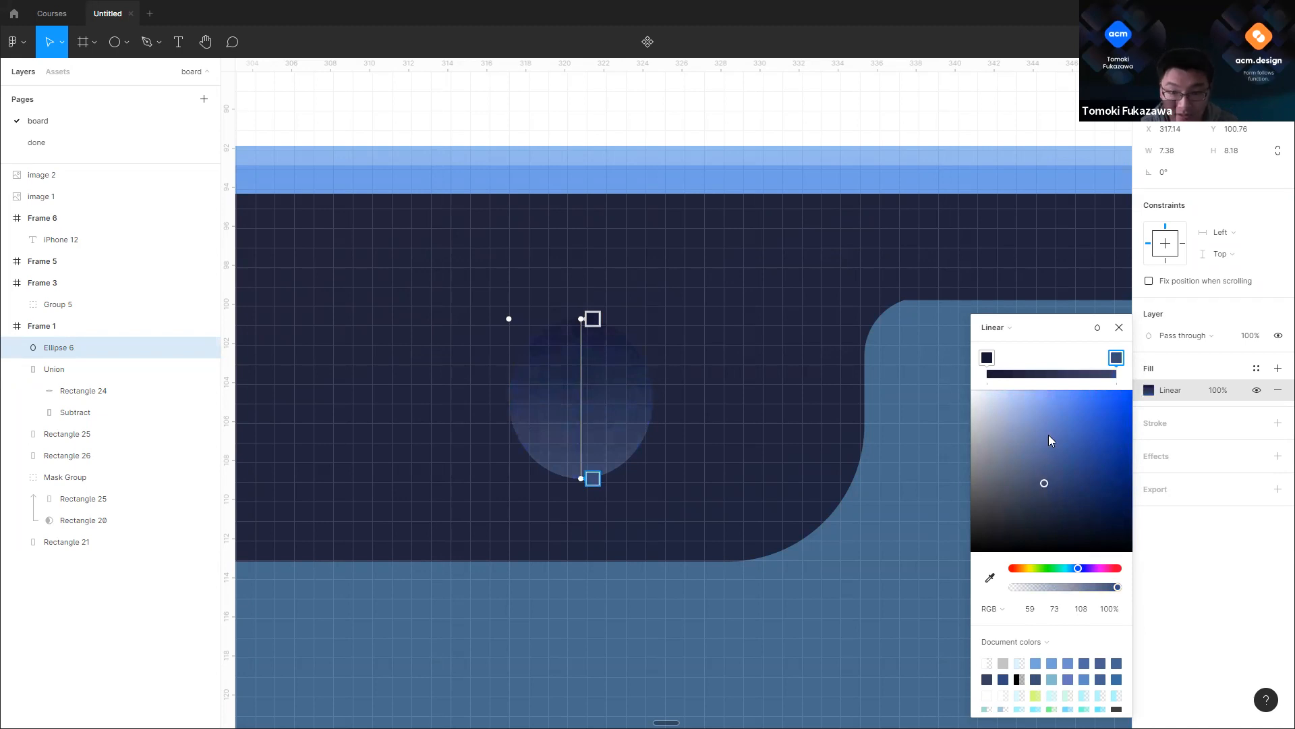
left_click_drag(1021, 487, 1023, 496)
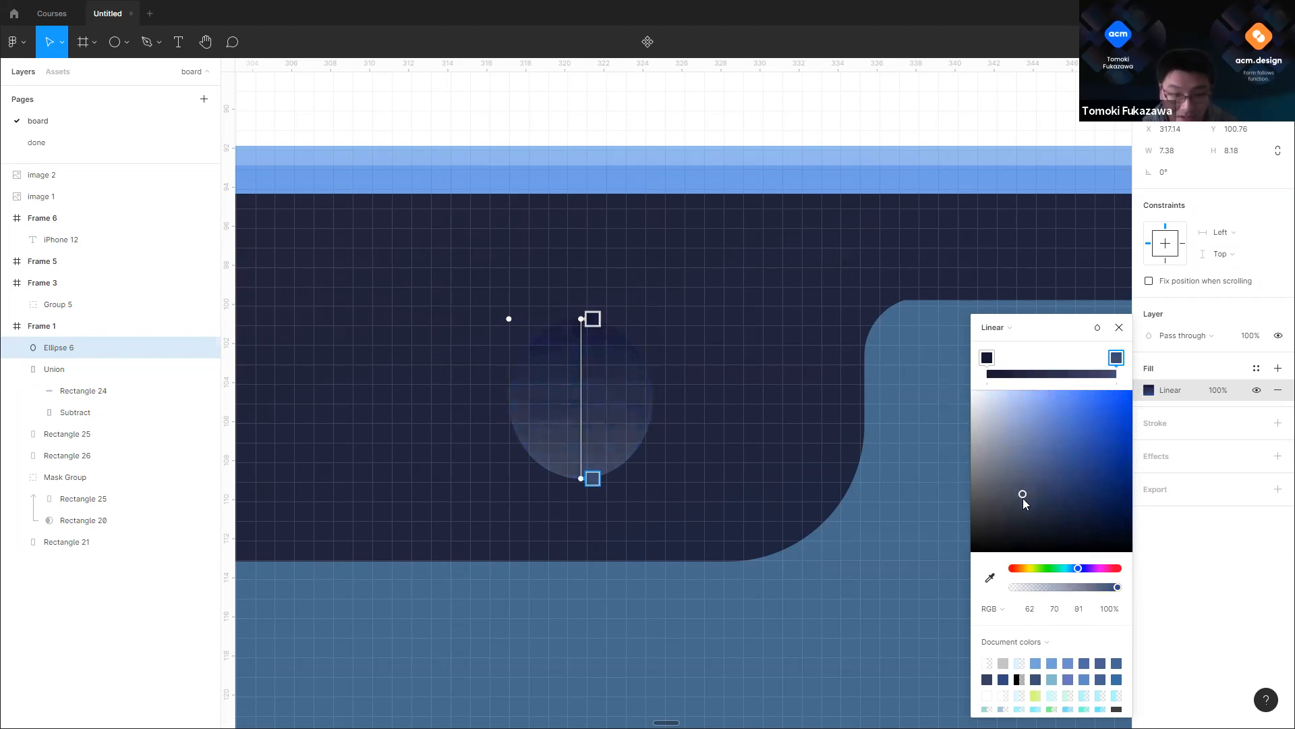
key("Escape")
key("Escape")
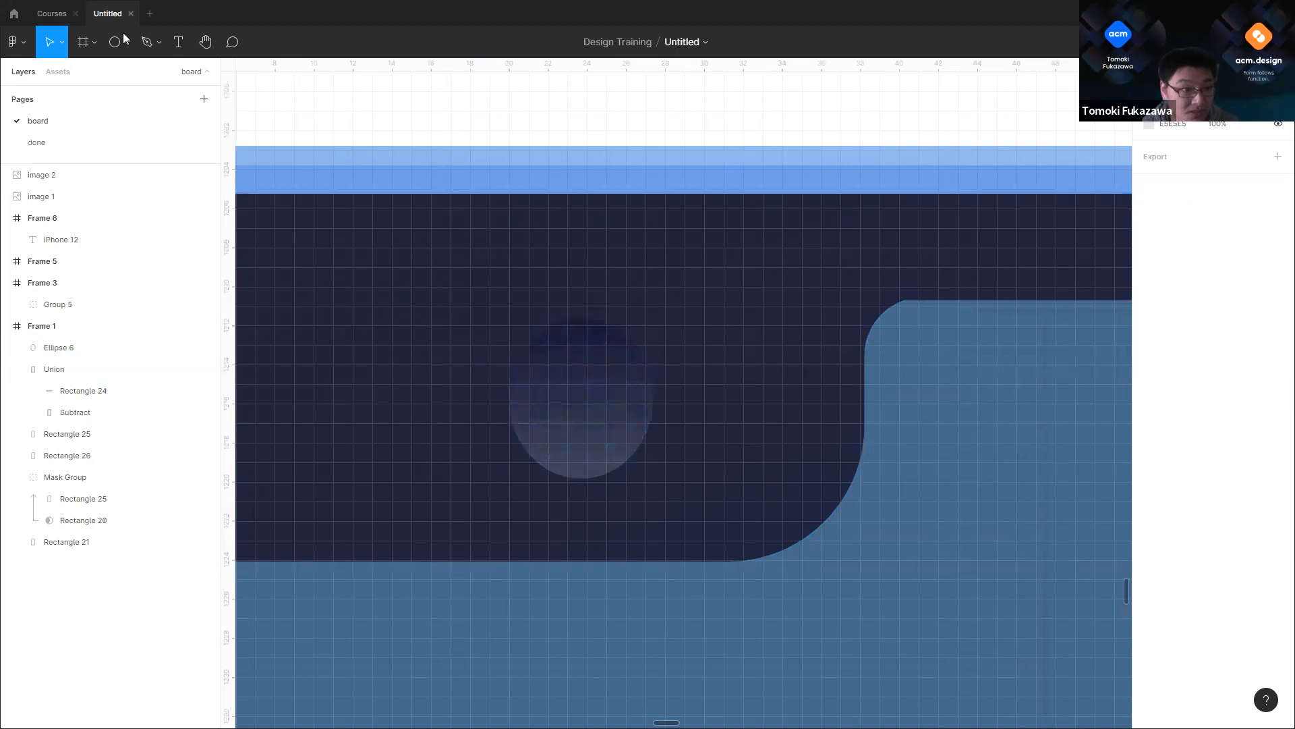
left_click(114, 41)
left_click(127, 41)
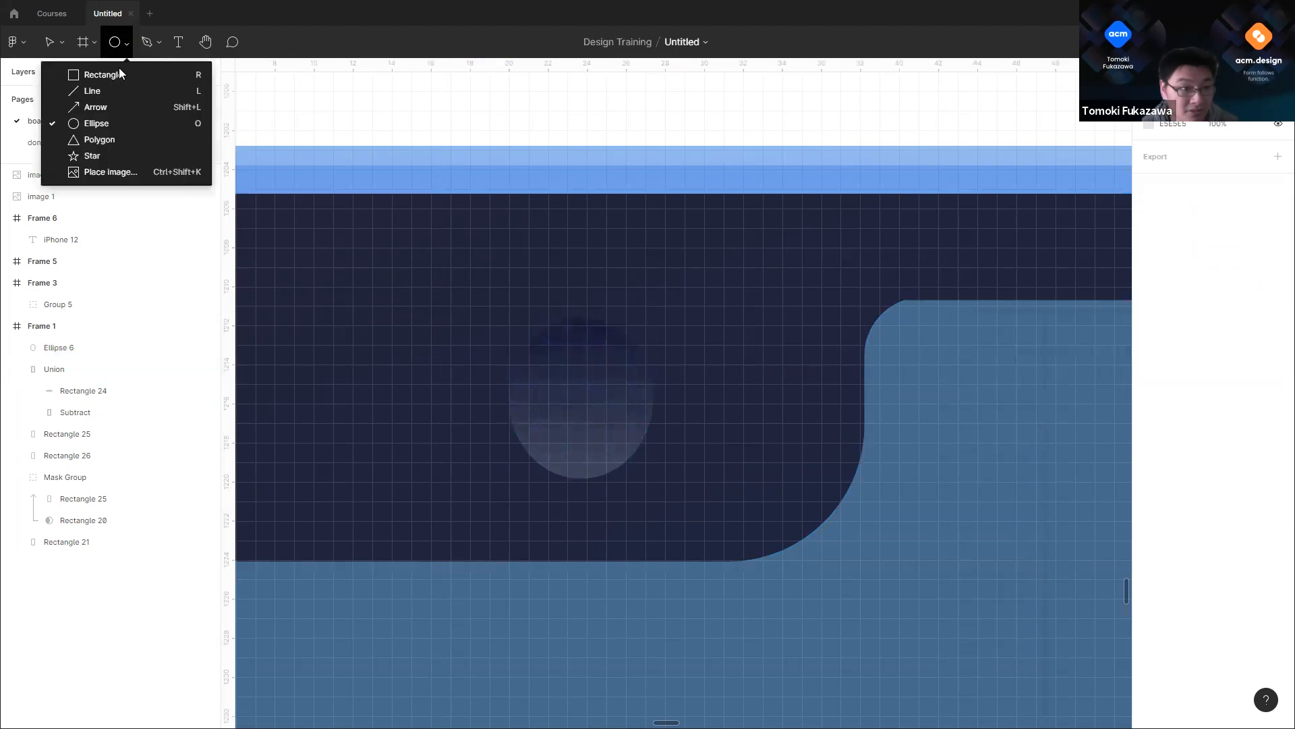
left_click(95, 123)
left_click(547, 359)
key("ctrl+z")
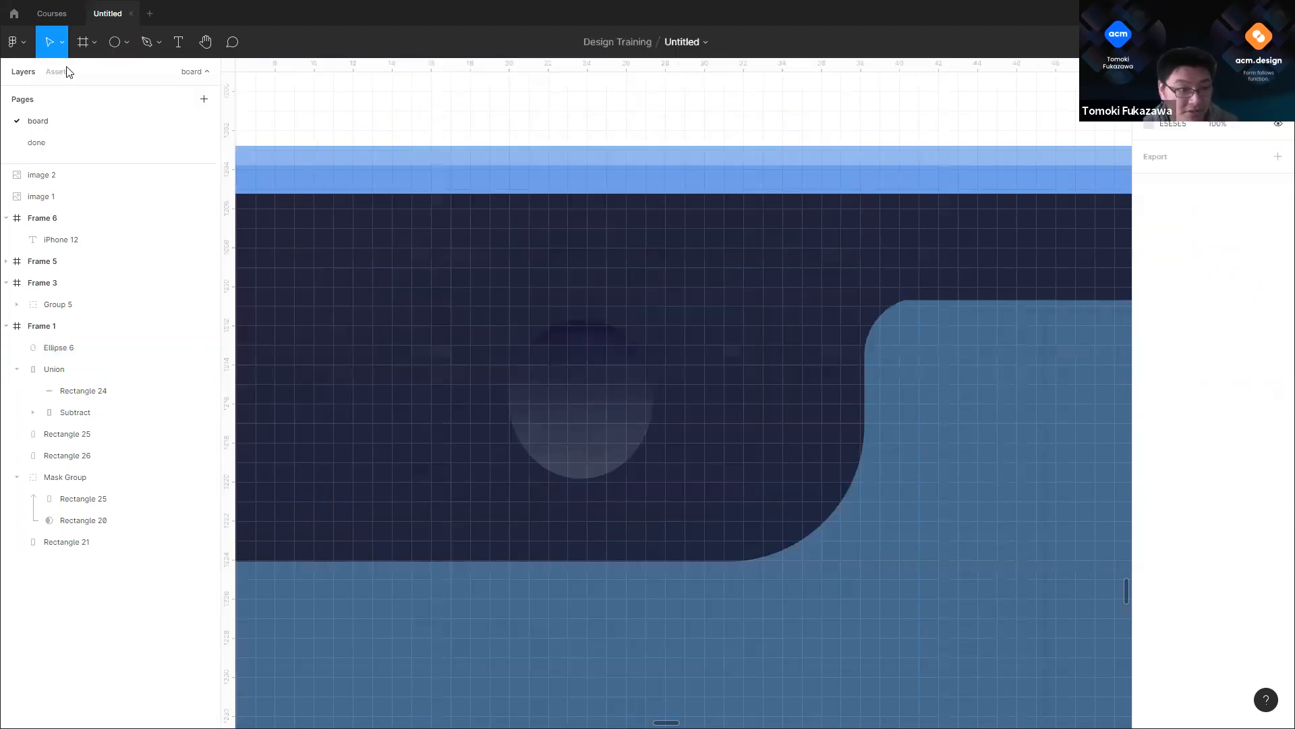
Step: Duplicate the camera ellipse as an inner lens scaled to about 3.65 × 4.04 and replace its gradient with a solid 272727 fill
key("ctrl+v")
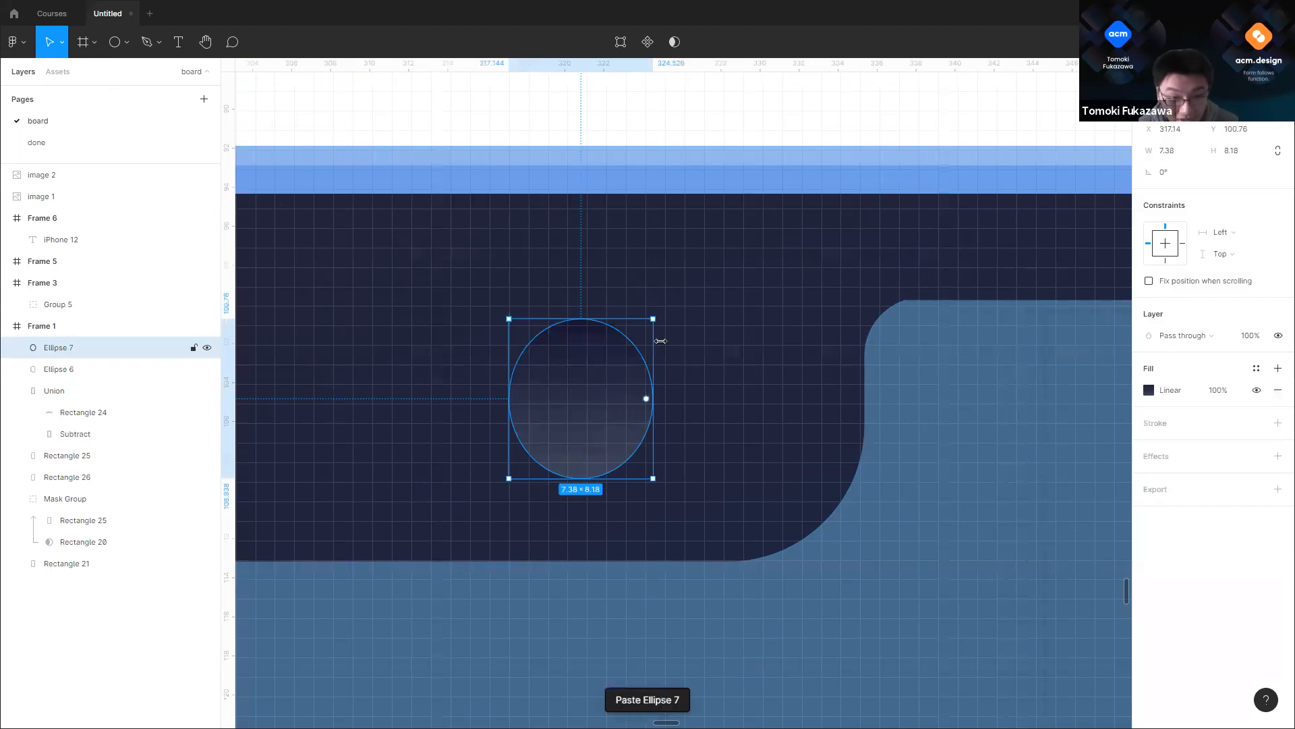
left_click_drag(653, 320, 572, 402)
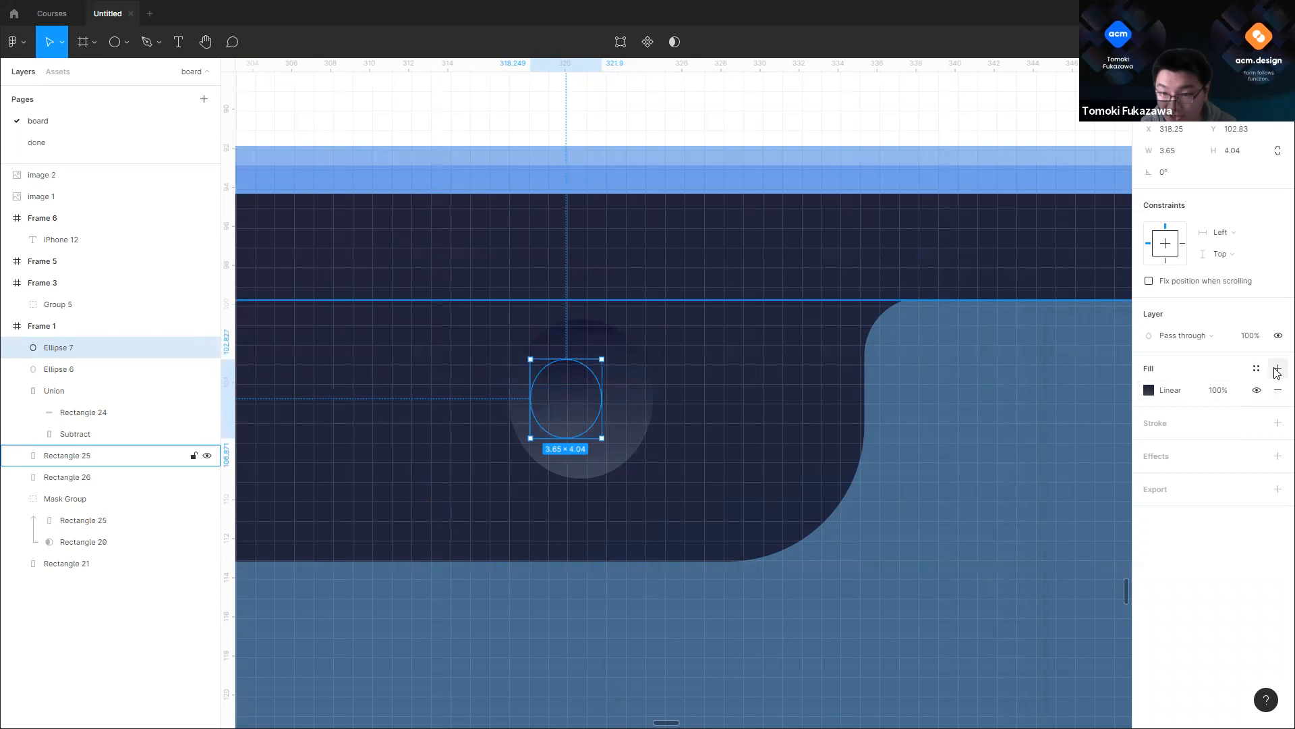
left_click(1277, 389)
left_click(1278, 368)
left_click(1149, 390)
left_click_drag(974, 539, 972, 529)
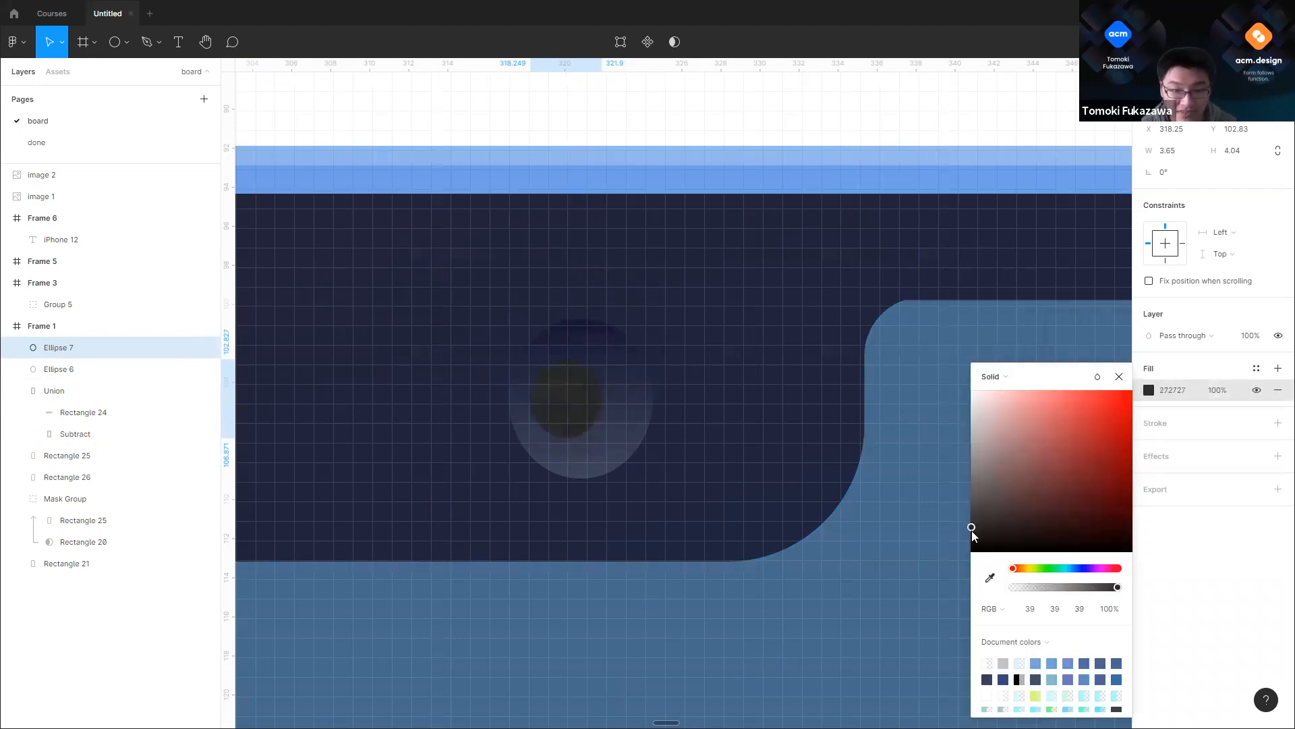
scroll(673, 385, "down", 5)
key("Escape")
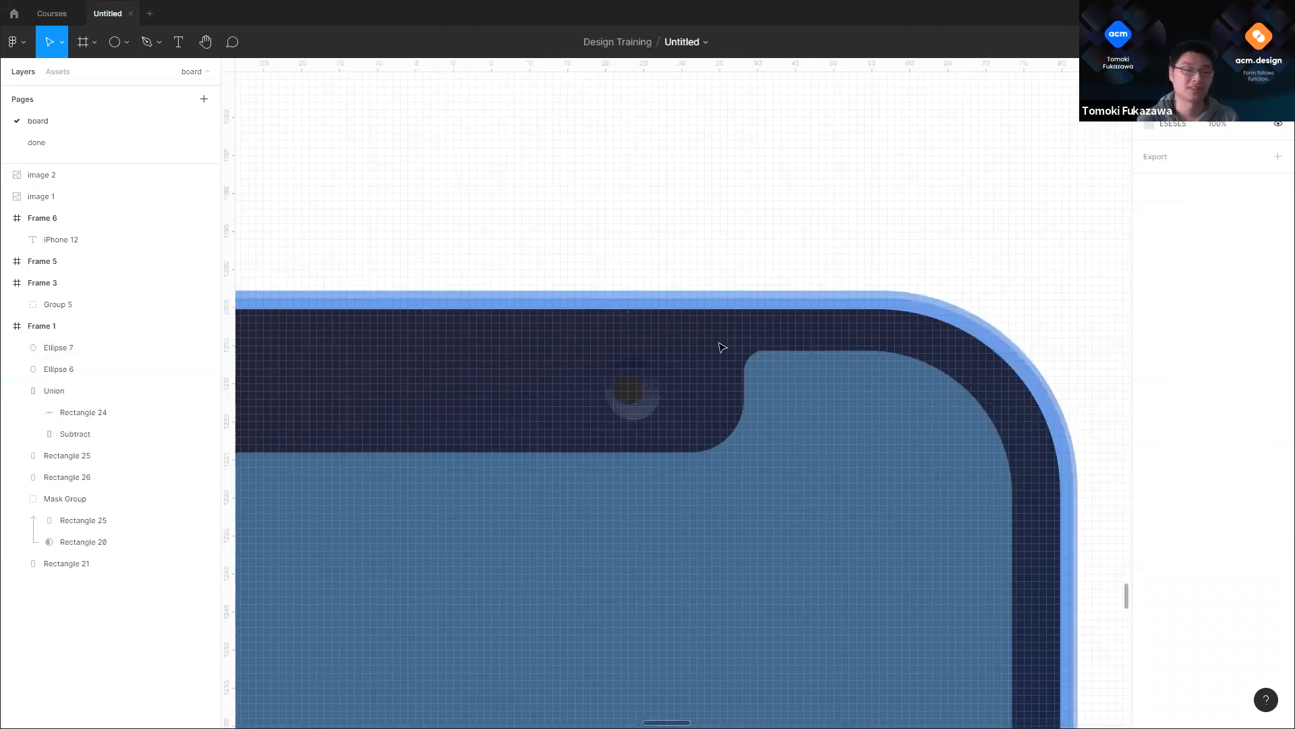
Step: Recolor the inner lens ellipse's solid fill to the dark blue 202834
scroll(722, 348, "down", 3)
scroll(722, 345, "up", 5)
left_click(721, 342)
scroll(719, 340, "up", 5)
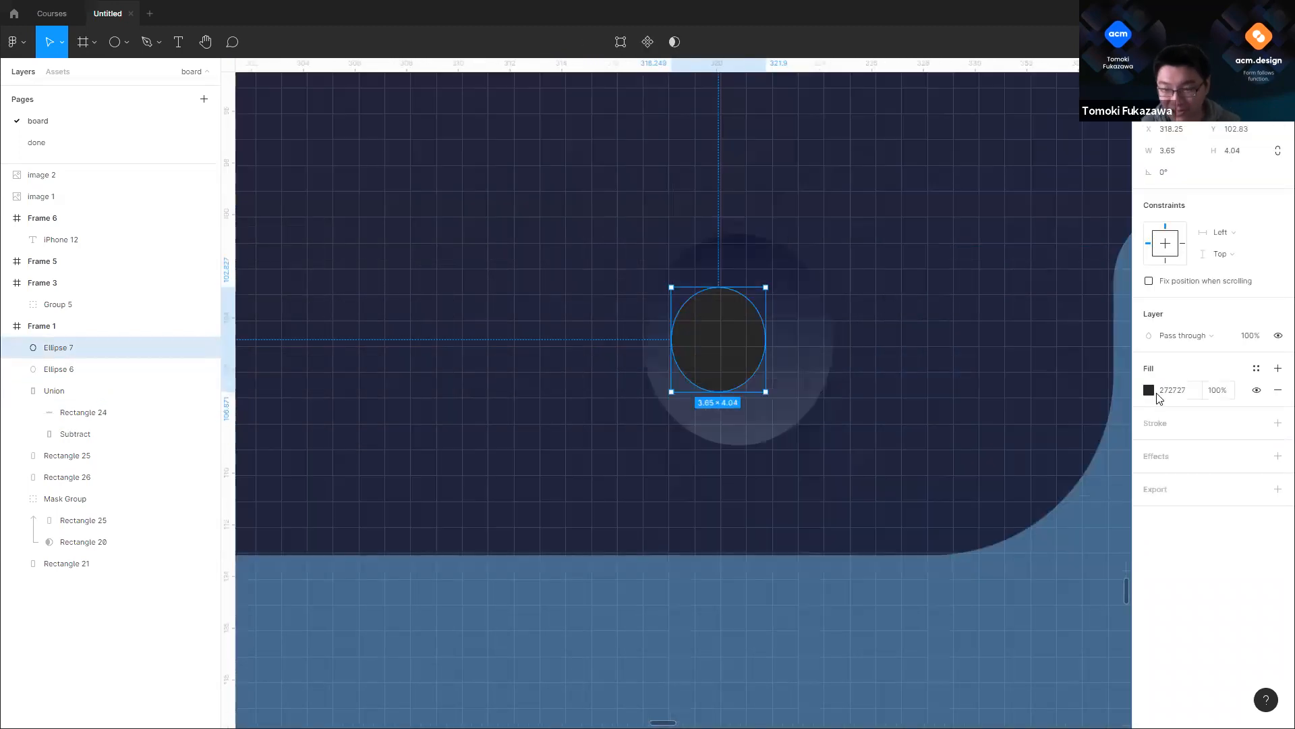
left_click(1149, 392)
left_click(1076, 568)
left_click_drag(1031, 535, 1033, 519)
scroll(759, 418, "down", 3)
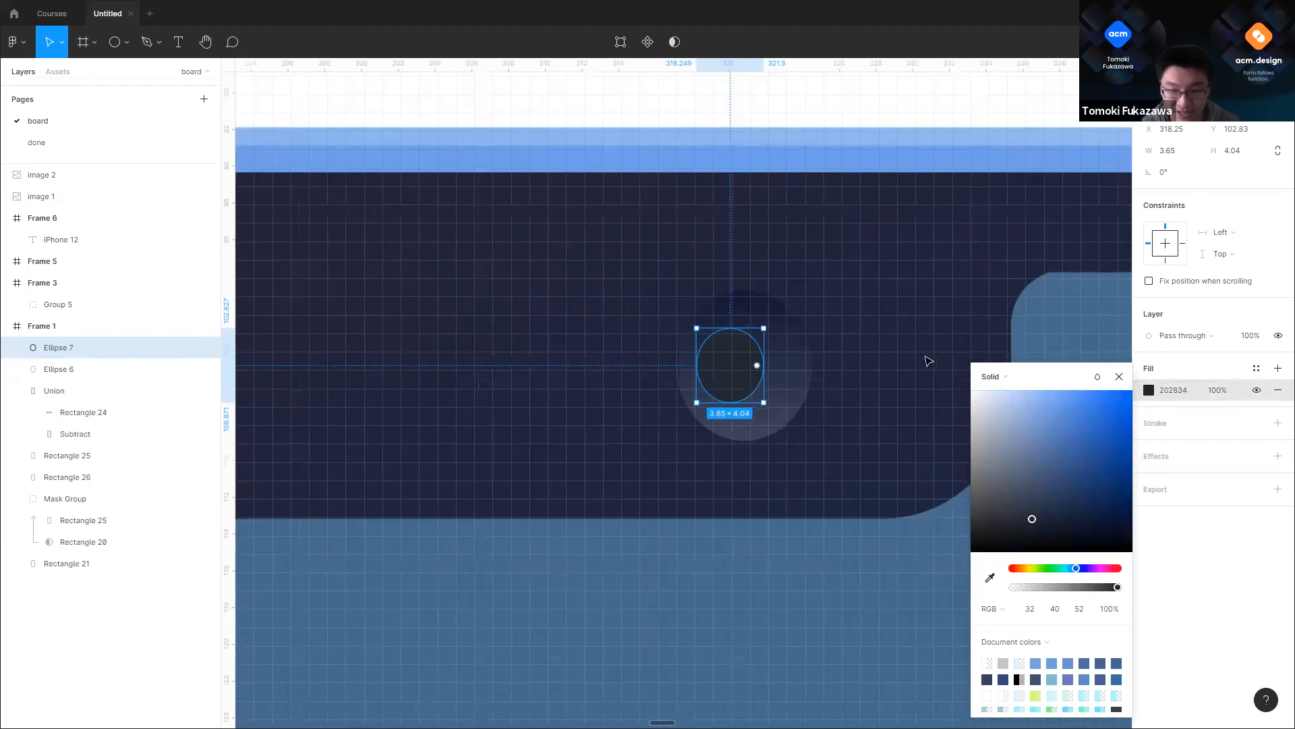
Step: Add a radial gradient fill over the inner lens ellipse's solid color and move its center toward the lens's upper right
scroll(742, 356, "up", 5)
left_click(1277, 368)
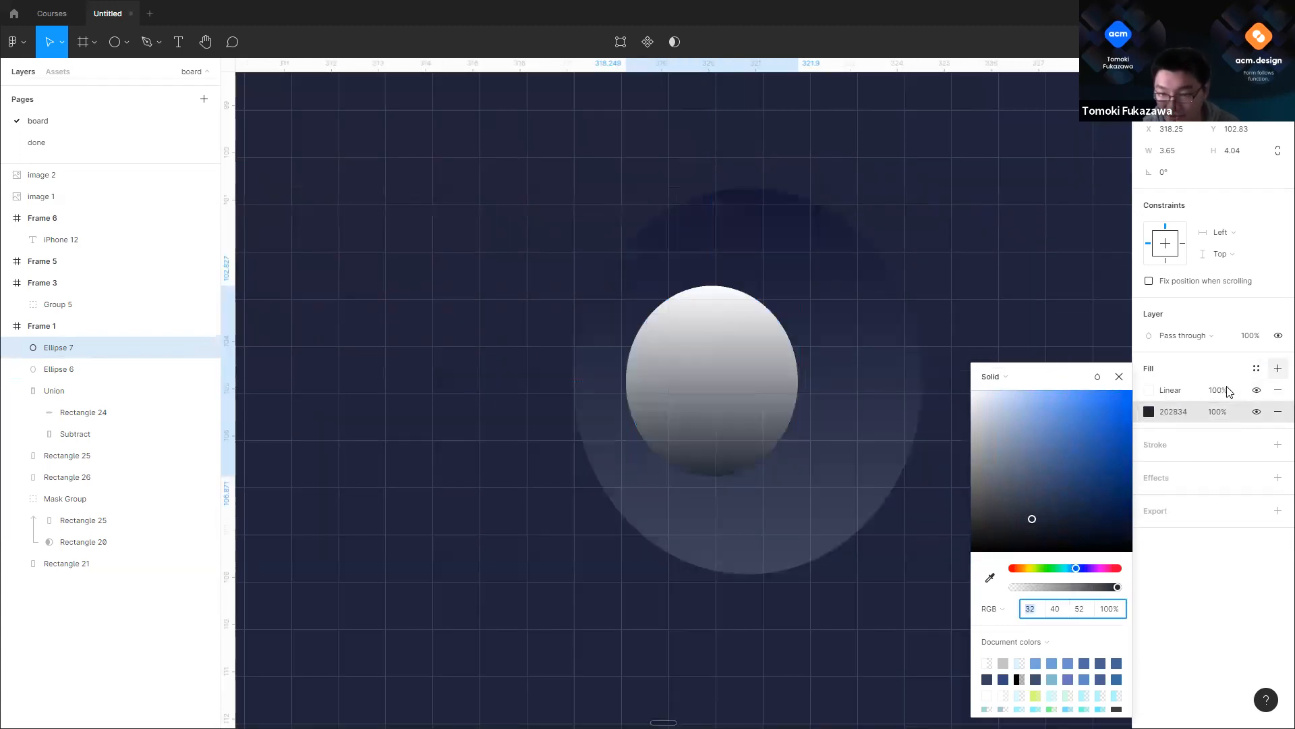
left_click(1153, 390)
left_click(1001, 329)
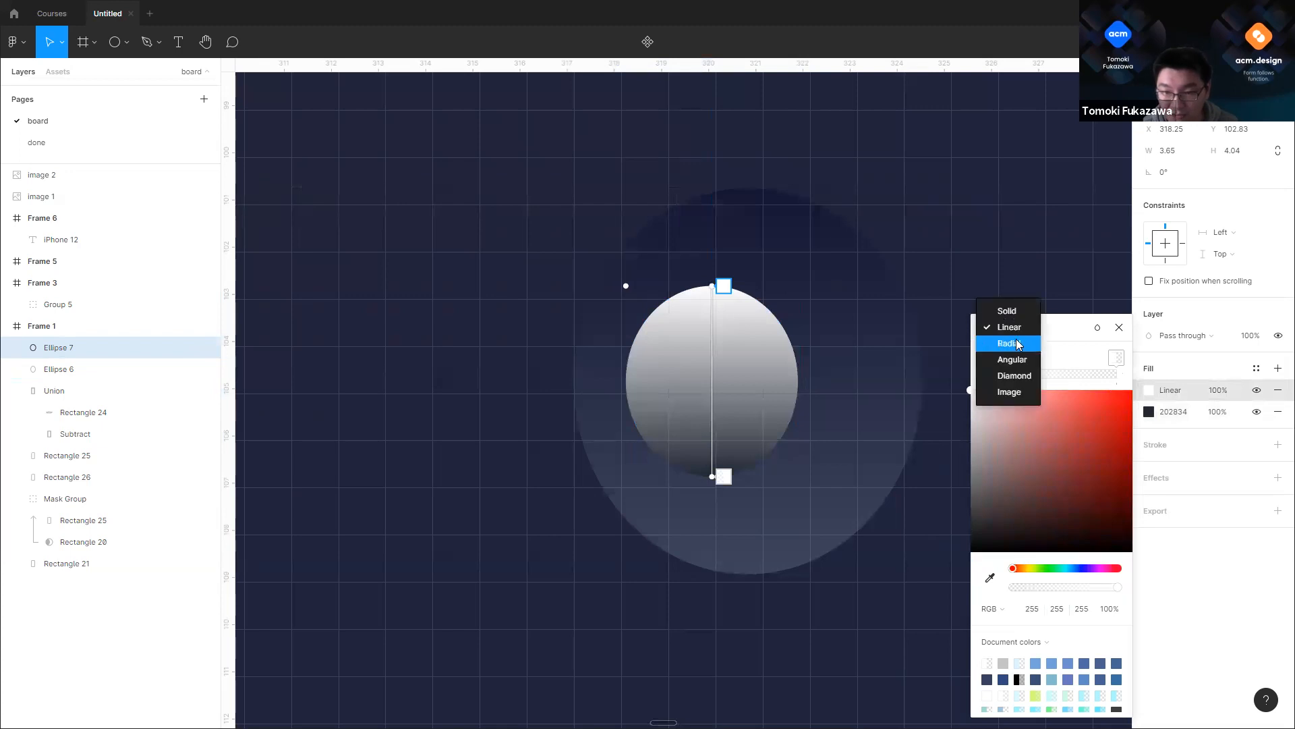
left_click(1011, 344)
left_click_drag(713, 380, 769, 354)
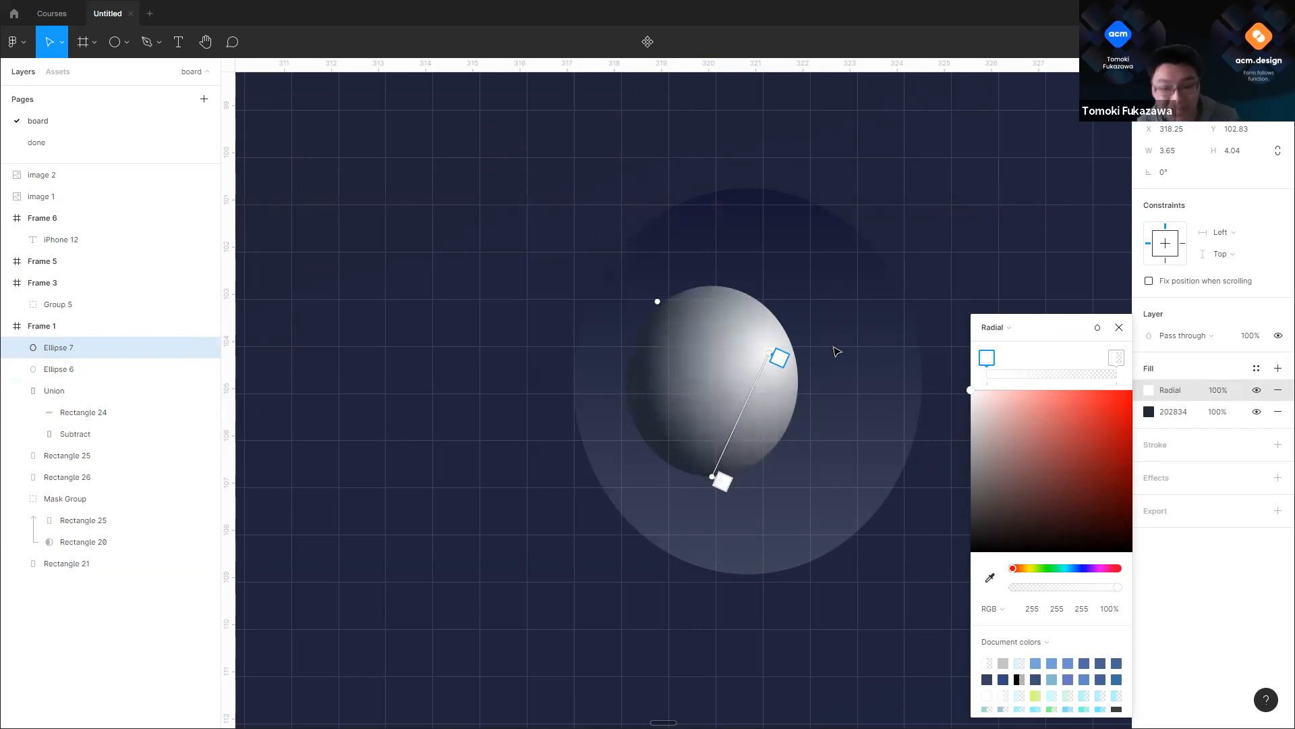
Step: Set the radial gradient's center stop to RGB 227, 237, 238 at 52% opacity and its outer stop to gray-teal at 0%
left_click(1073, 571)
left_click_drag(1013, 405, 984, 390)
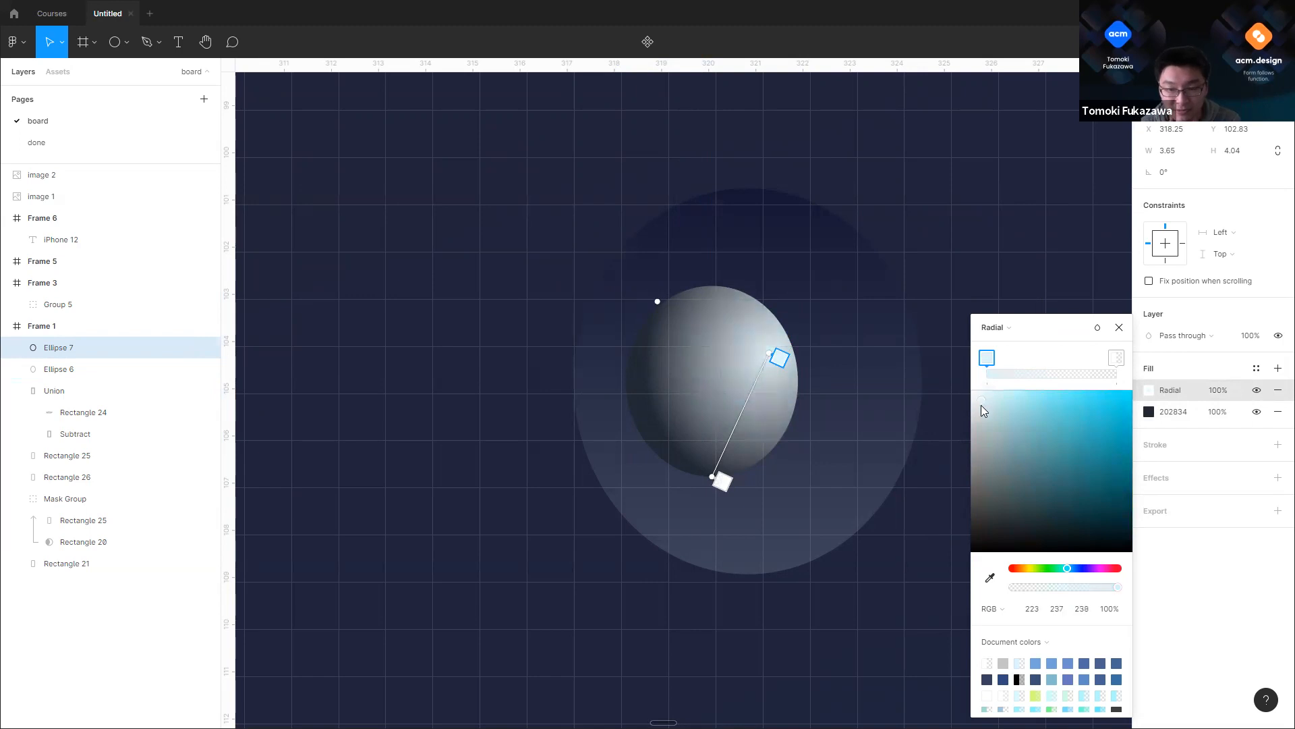
left_click(1117, 357)
mouse_move(995, 483)
left_mouse_down()
mouse_move(976, 457)
mouse_move(993, 437)
mouse_move(1008, 483)
left_mouse_up()
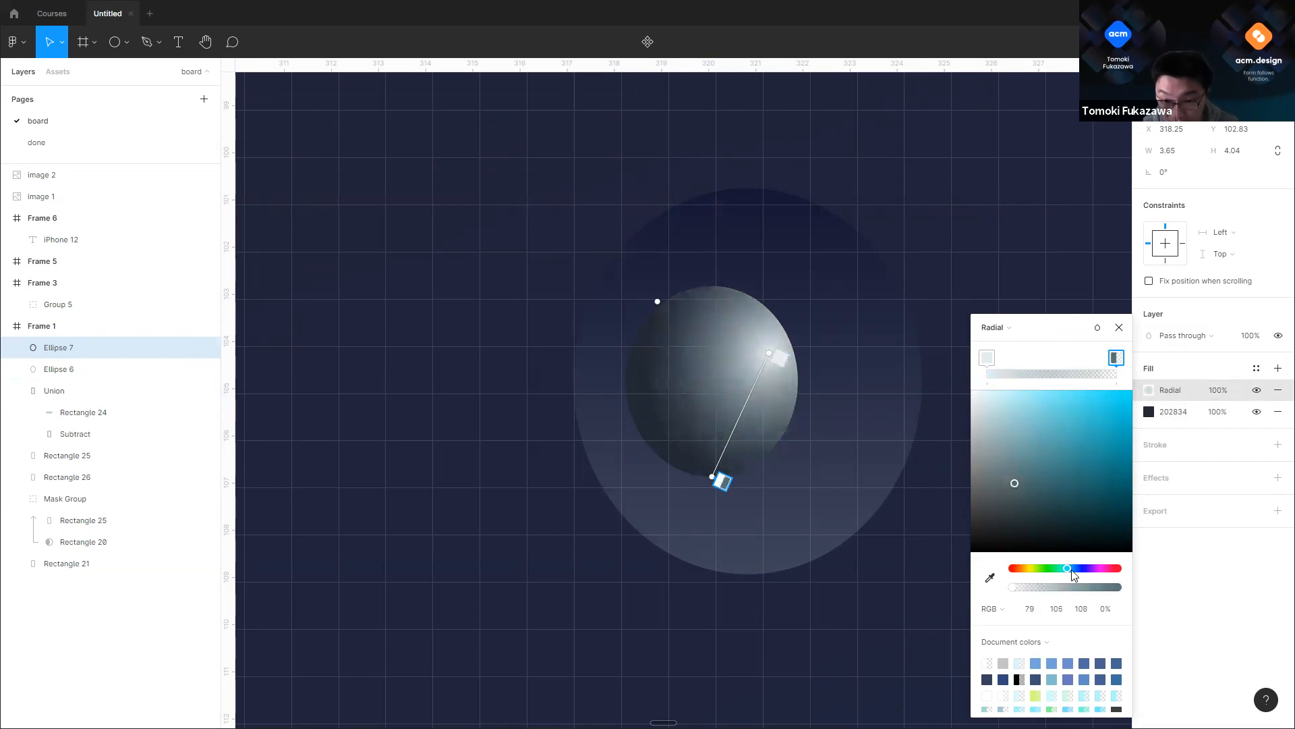
left_click(986, 358)
left_click(1067, 588)
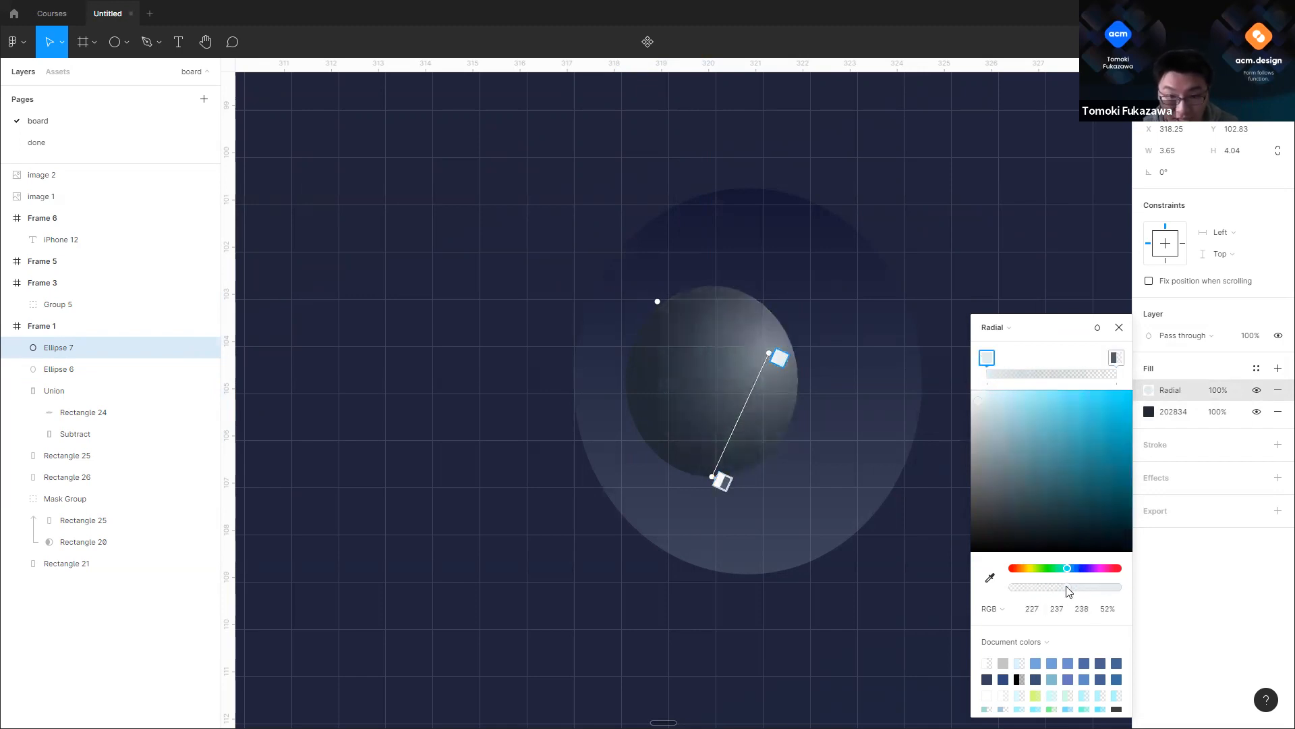
left_click(944, 267)
Step: Adjust the inner lens ellipse's solid base fill to the dark blue 1B2534
scroll(809, 269, "down", 5)
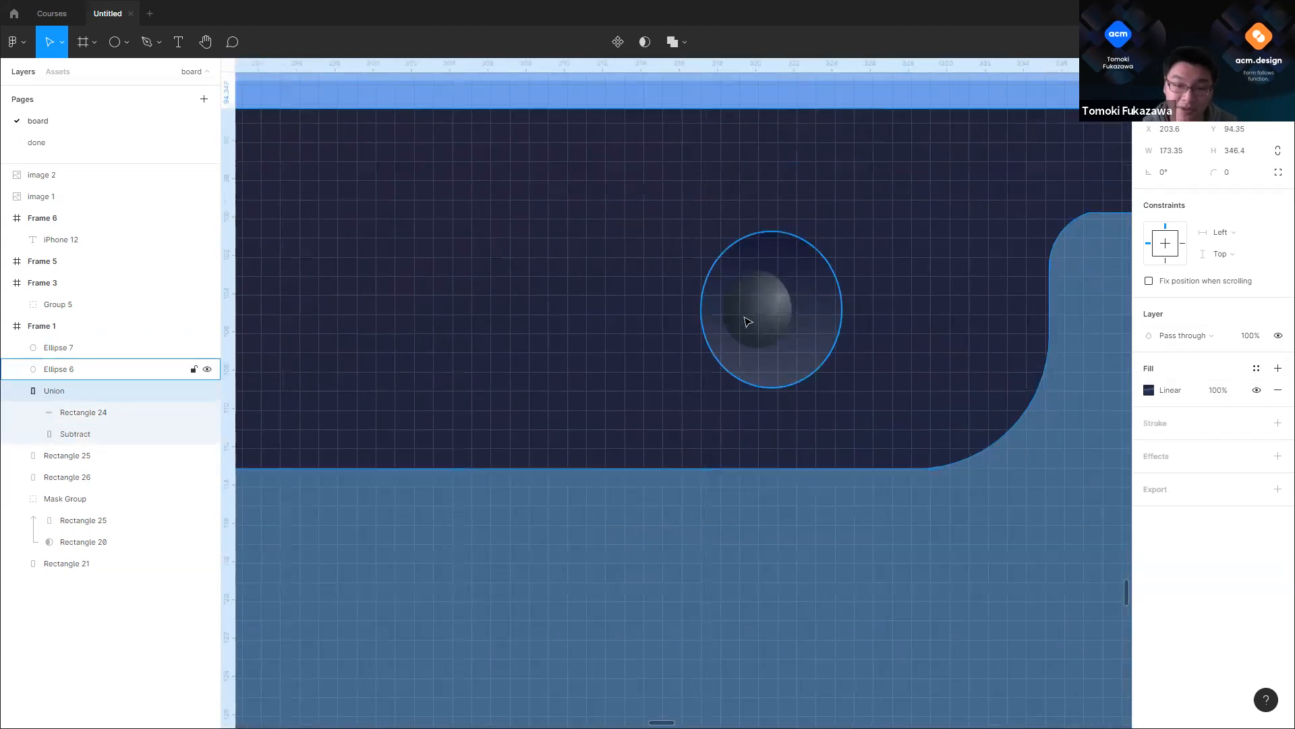
scroll(747, 322, "down", 3)
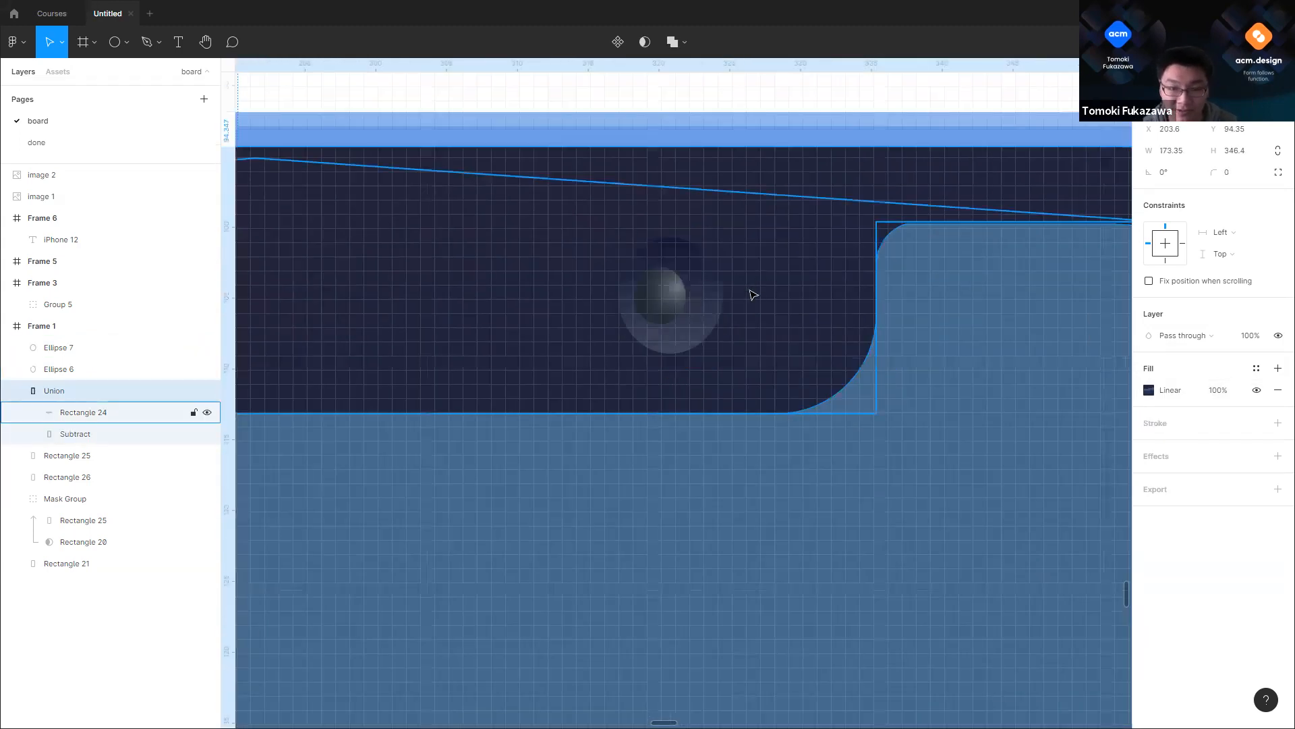
scroll(687, 367, "down", 2)
scroll(675, 368, "up", 5)
left_click(675, 368)
left_click(1149, 412)
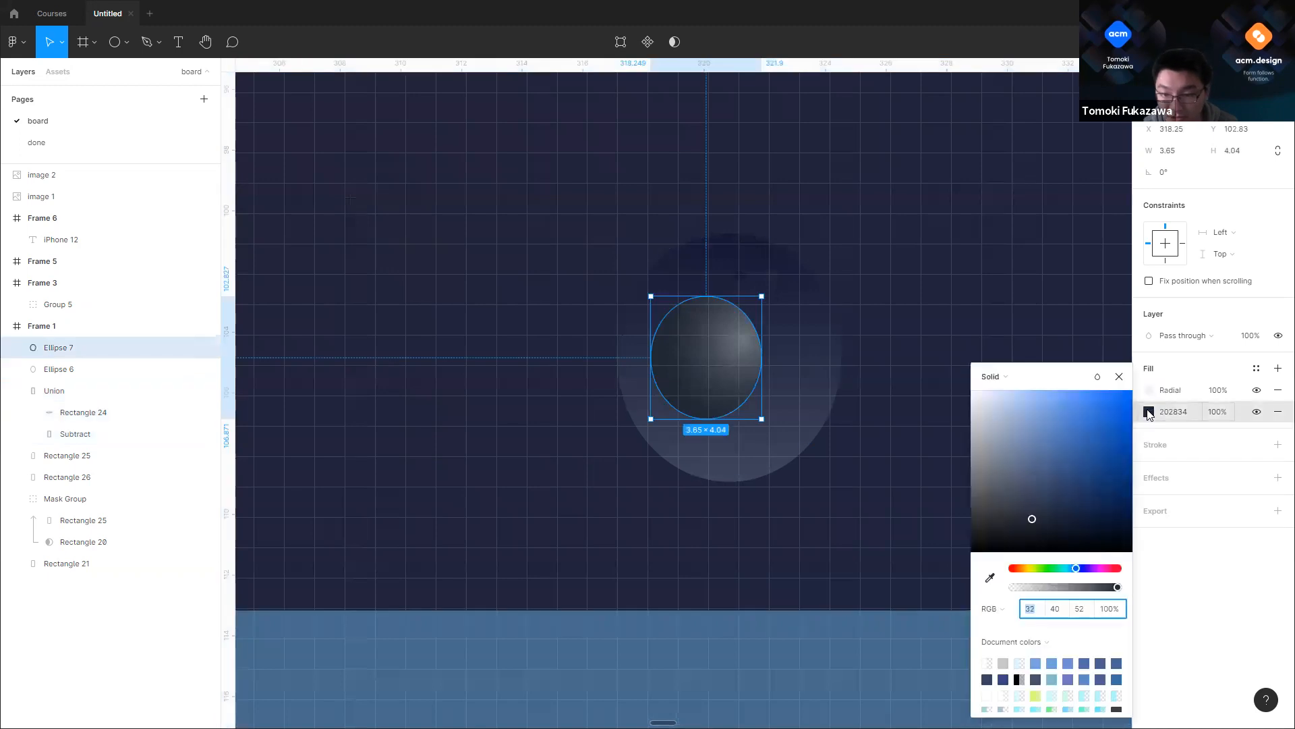
left_click_drag(1032, 506, 1046, 503)
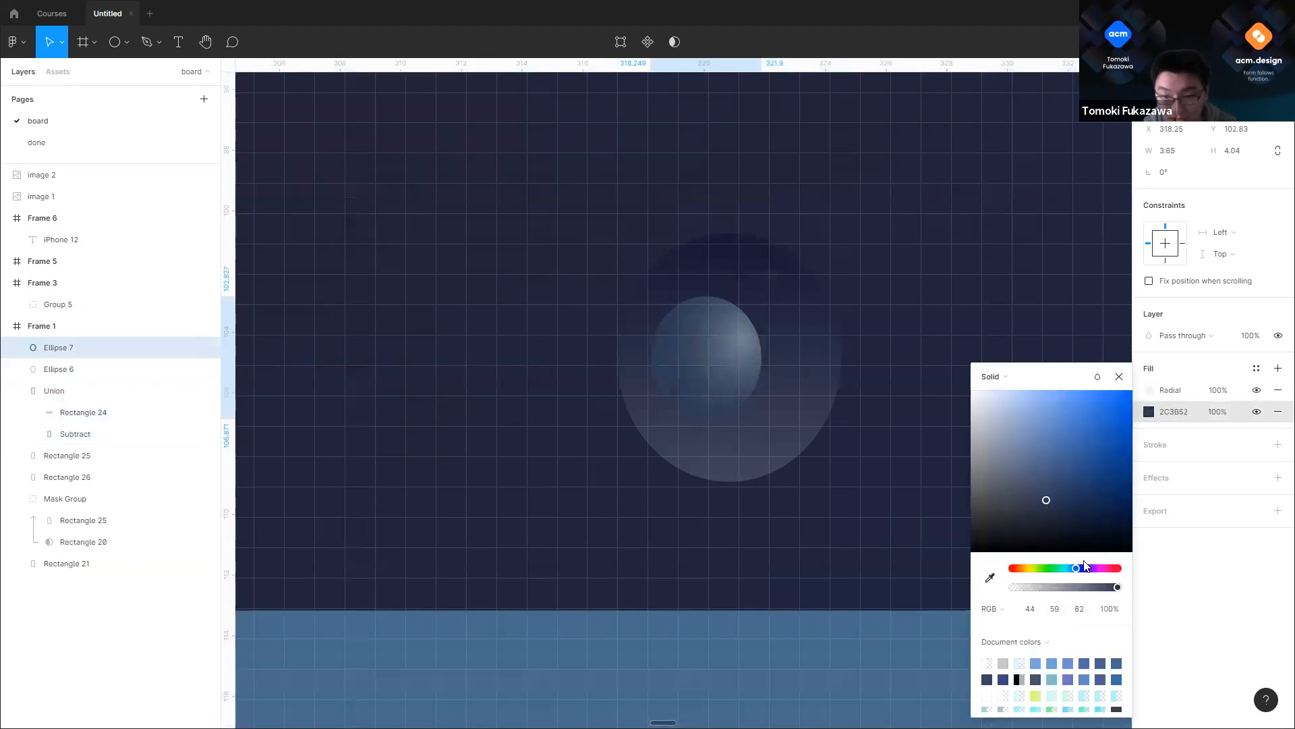
left_click_drag(1075, 569, 1071, 568)
mouse_move(1046, 500)
left_mouse_down()
mouse_move(1061, 527)
mouse_move(1049, 521)
left_mouse_up()
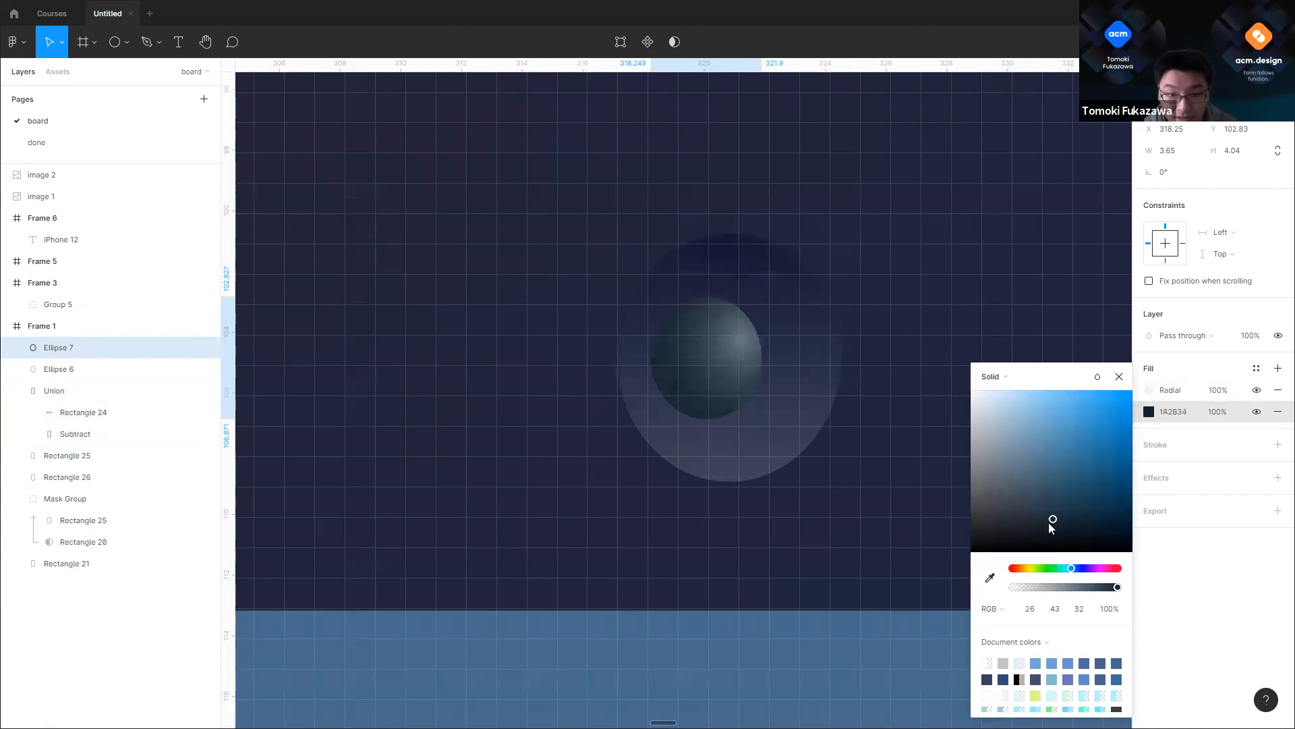
left_click_drag(1072, 569, 1077, 572)
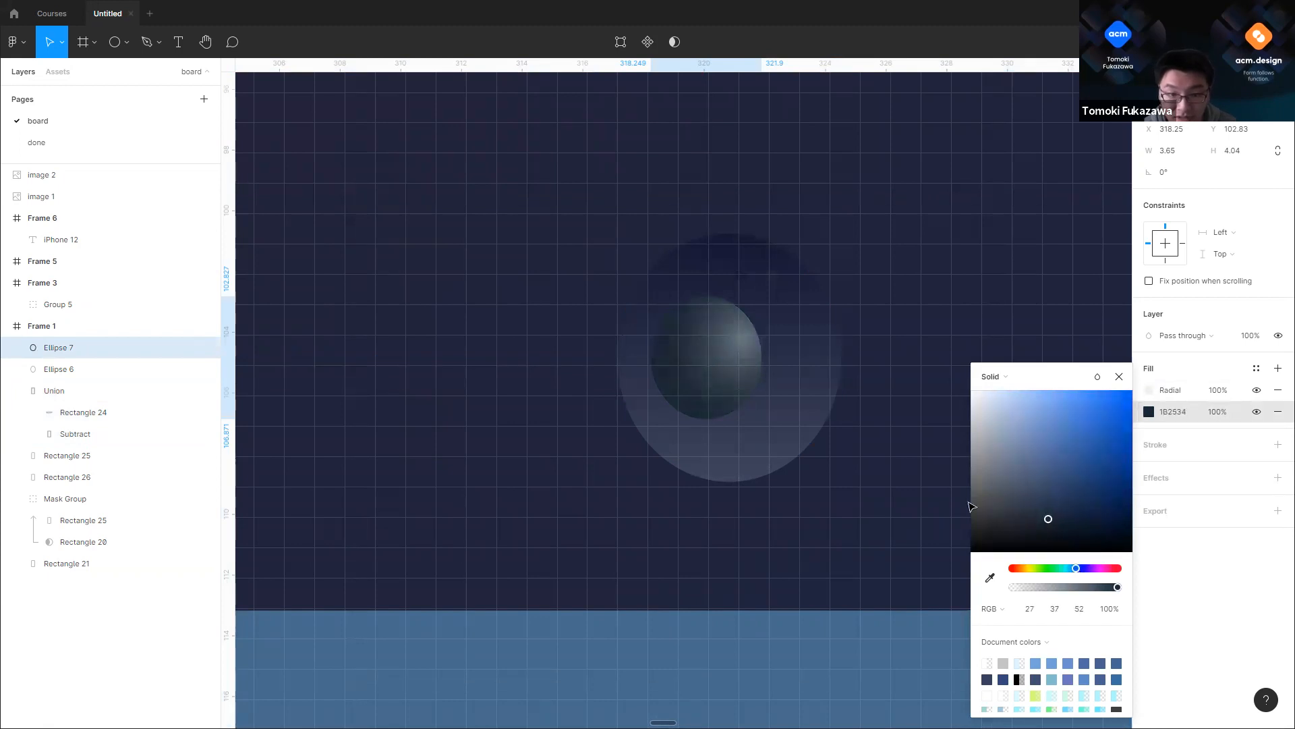
Step: Compare the illustrated camera lens with the reflections of the front camera in the reference photo's notch
scroll(633, 287, "down", 10)
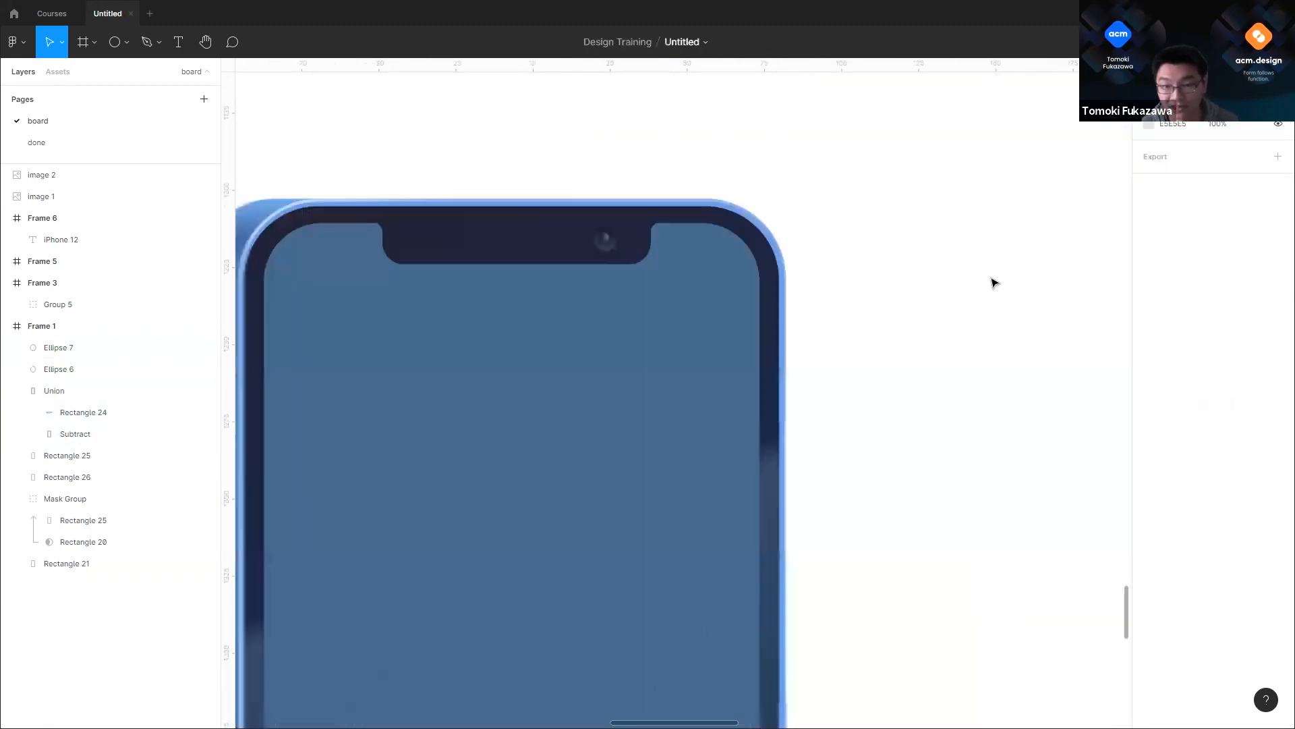
scroll(995, 283, "down", 5)
scroll(922, 258, "up", 6)
scroll(983, 243, "up", 8)
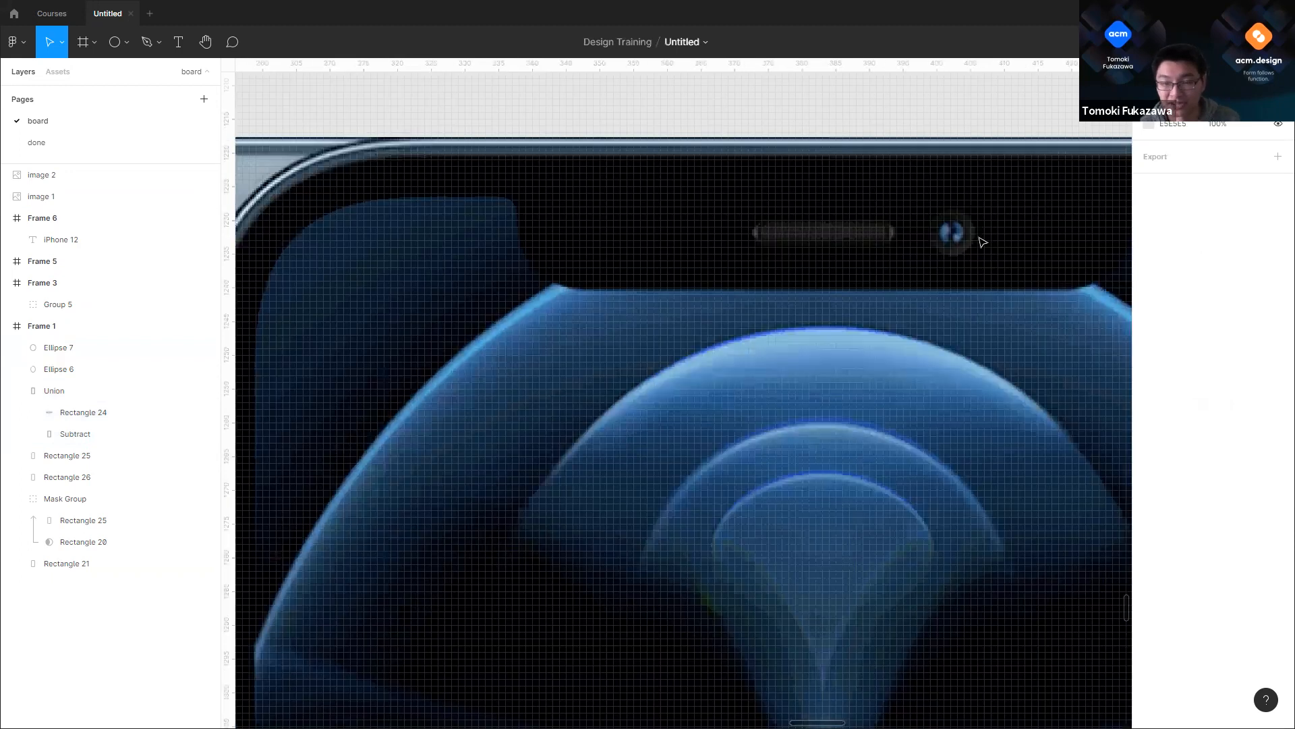
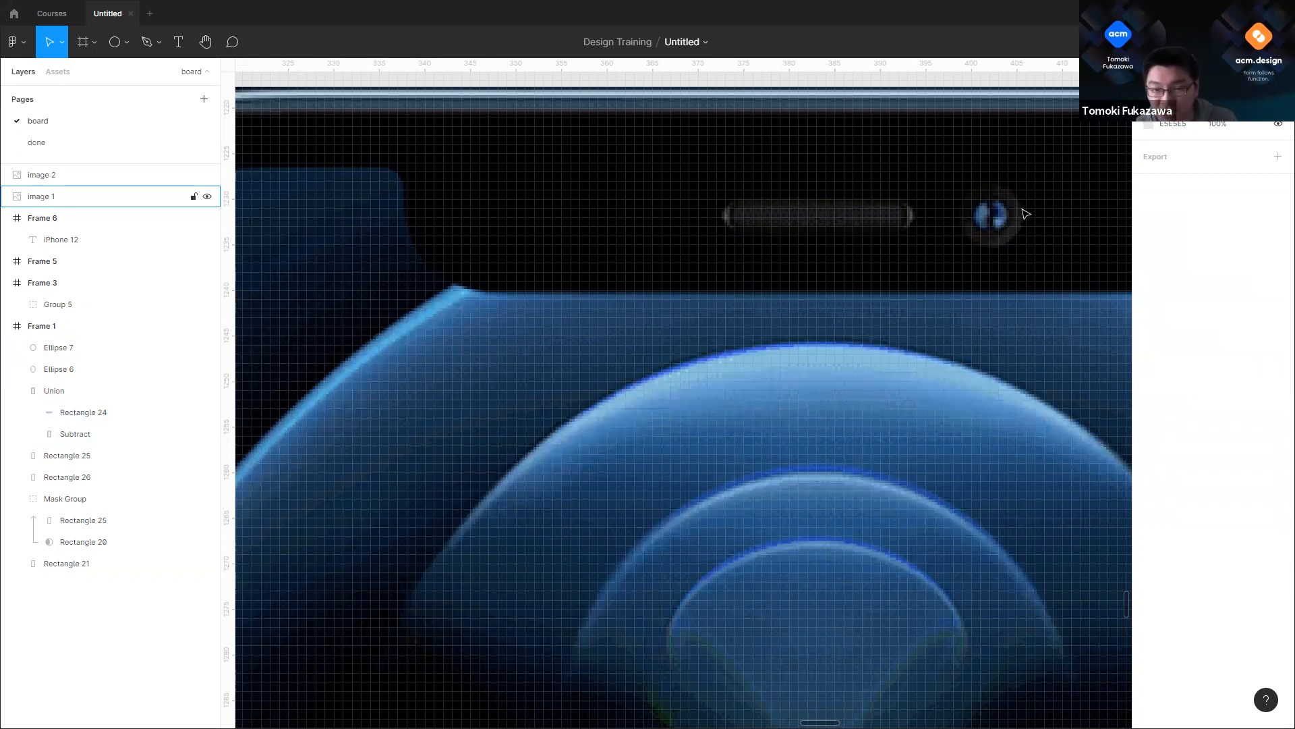
scroll(990, 195, "up", 1)
scroll(1004, 298, "down", 7)
scroll(435, 260, "left", 4)
scroll(428, 274, "up", 4)
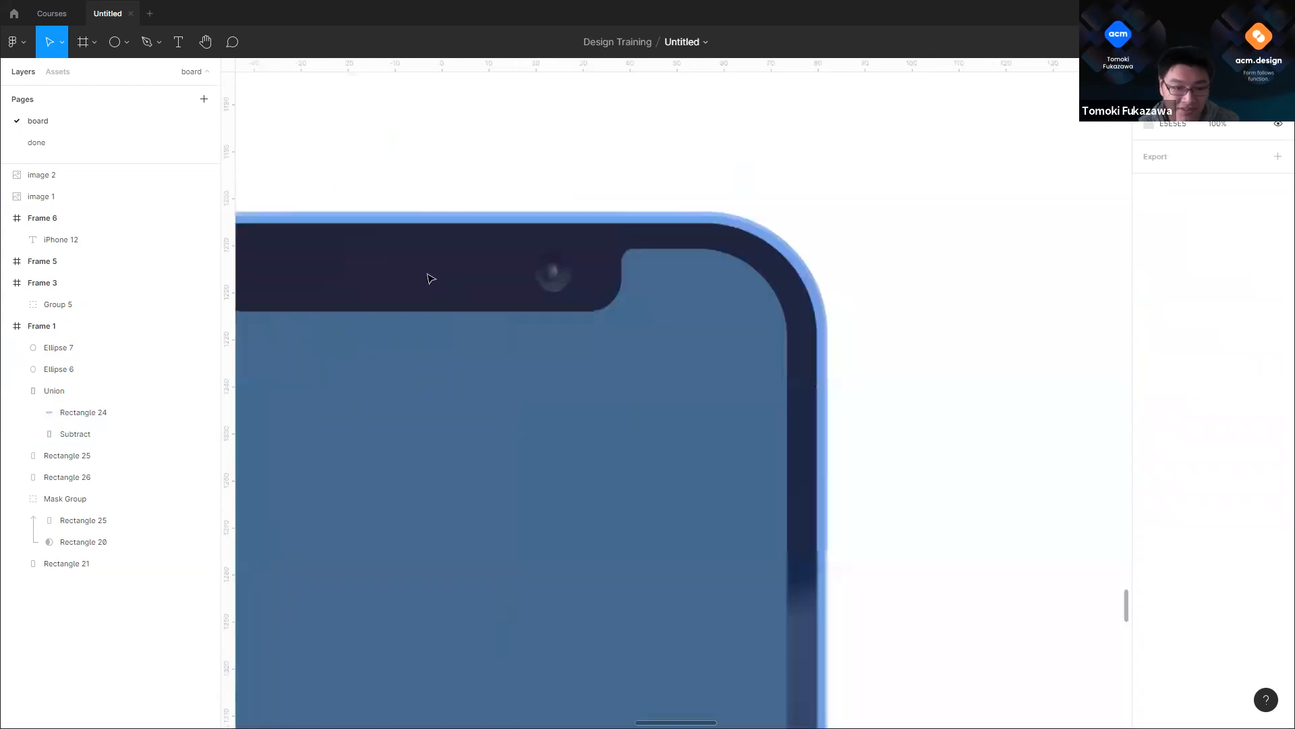
scroll(430, 277, "up", 1)
scroll(560, 248, "up", 4)
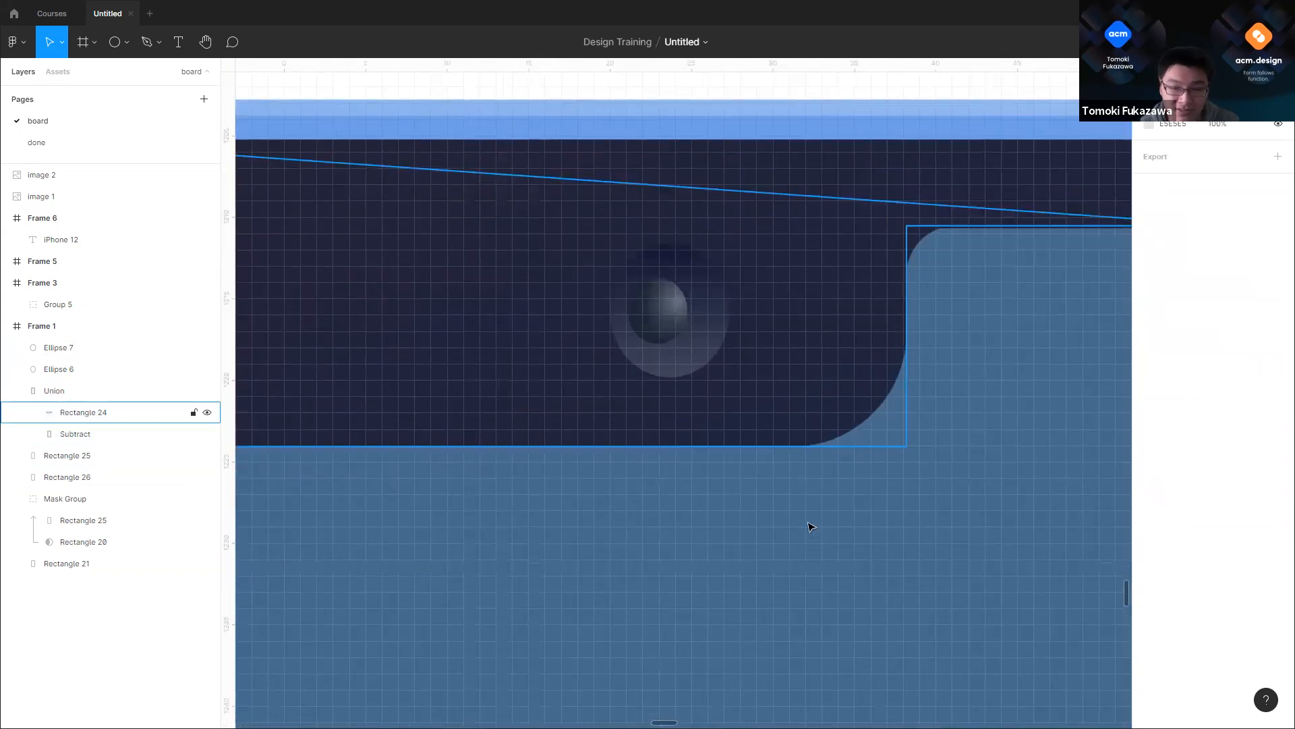
Step: Add another gradient fill on top of the inner lens ellipse and run its axis horizontally outward from the lens's left part
scroll(809, 525, "up", 3)
left_click(795, 472)
scroll(701, 322, "down", 2)
scroll(811, 436, "up", 2)
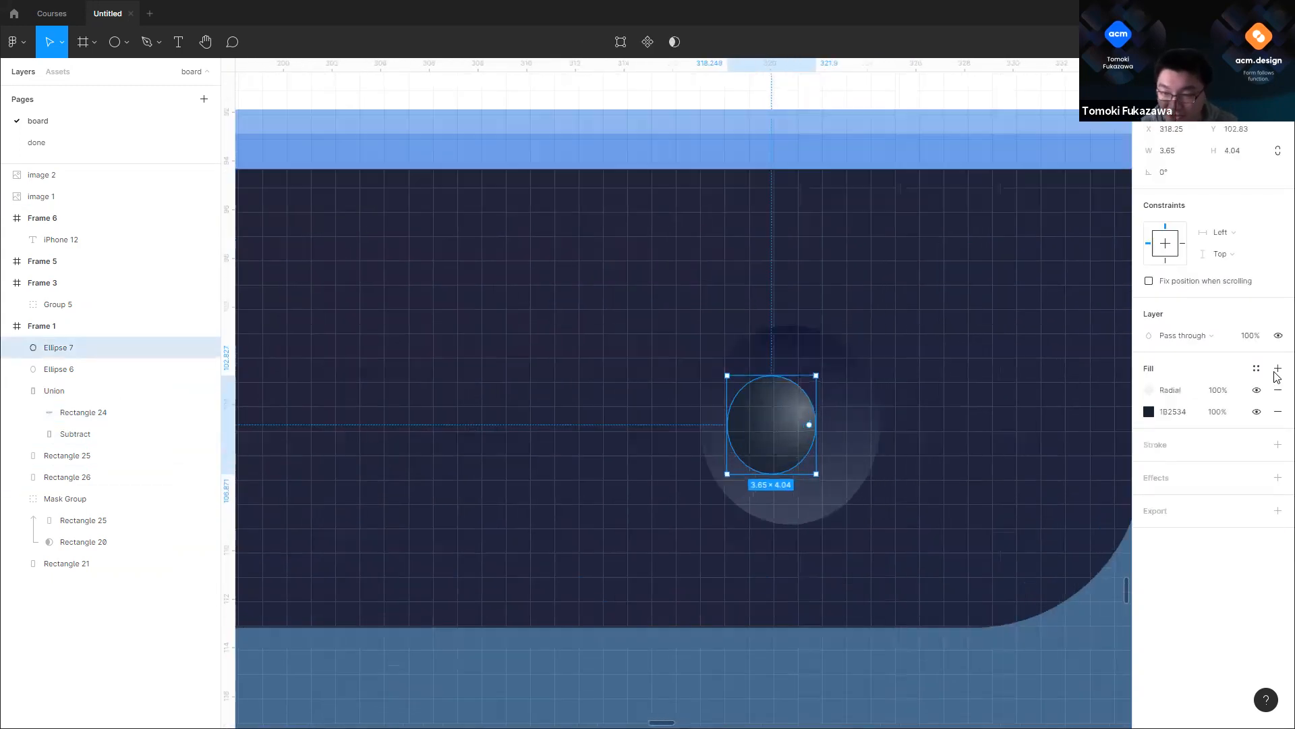
left_click(1278, 368)
left_click(1149, 390)
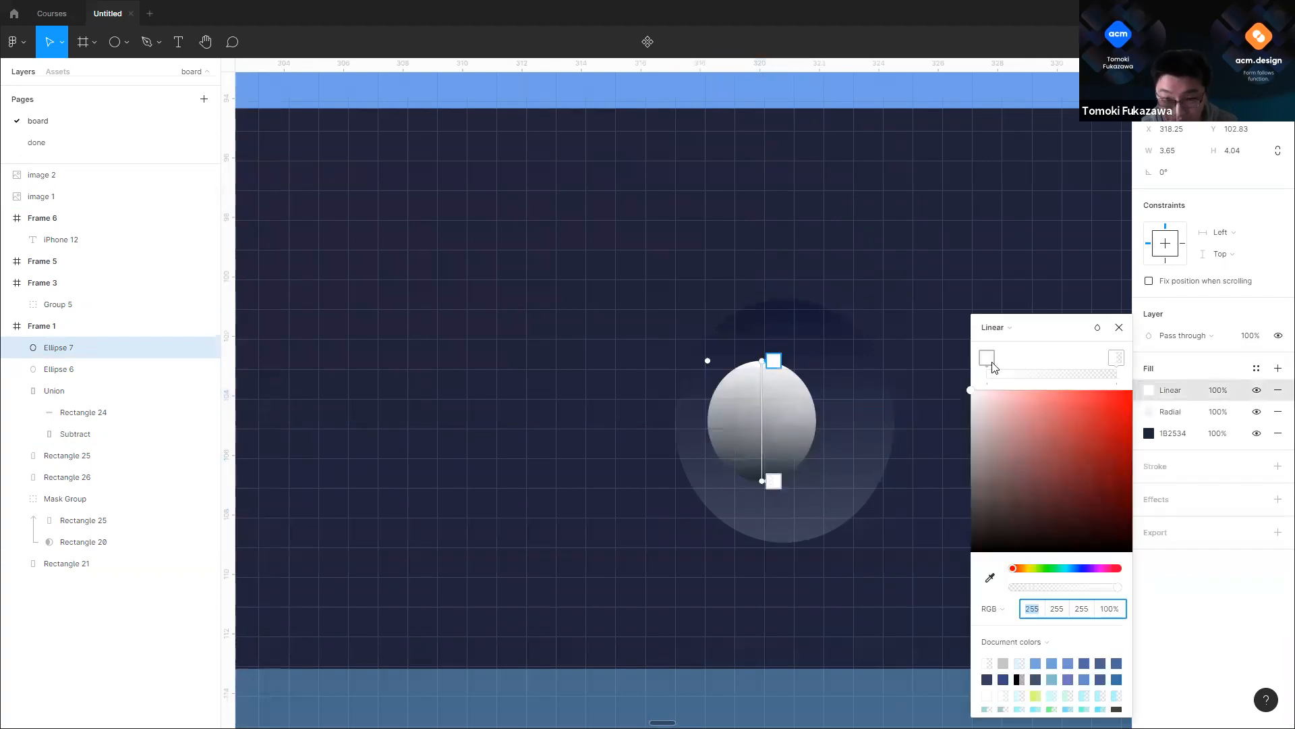
left_click_drag(759, 362, 736, 424)
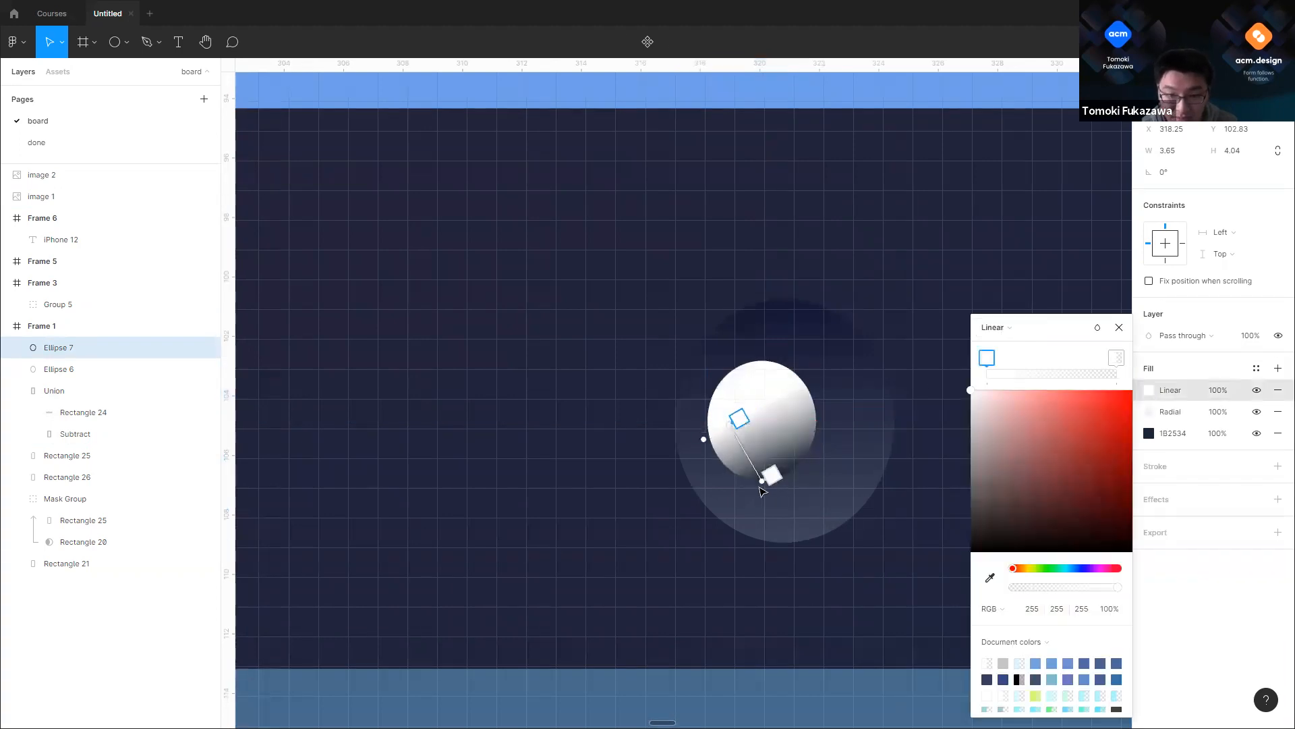
left_click_drag(750, 483, 520, 437)
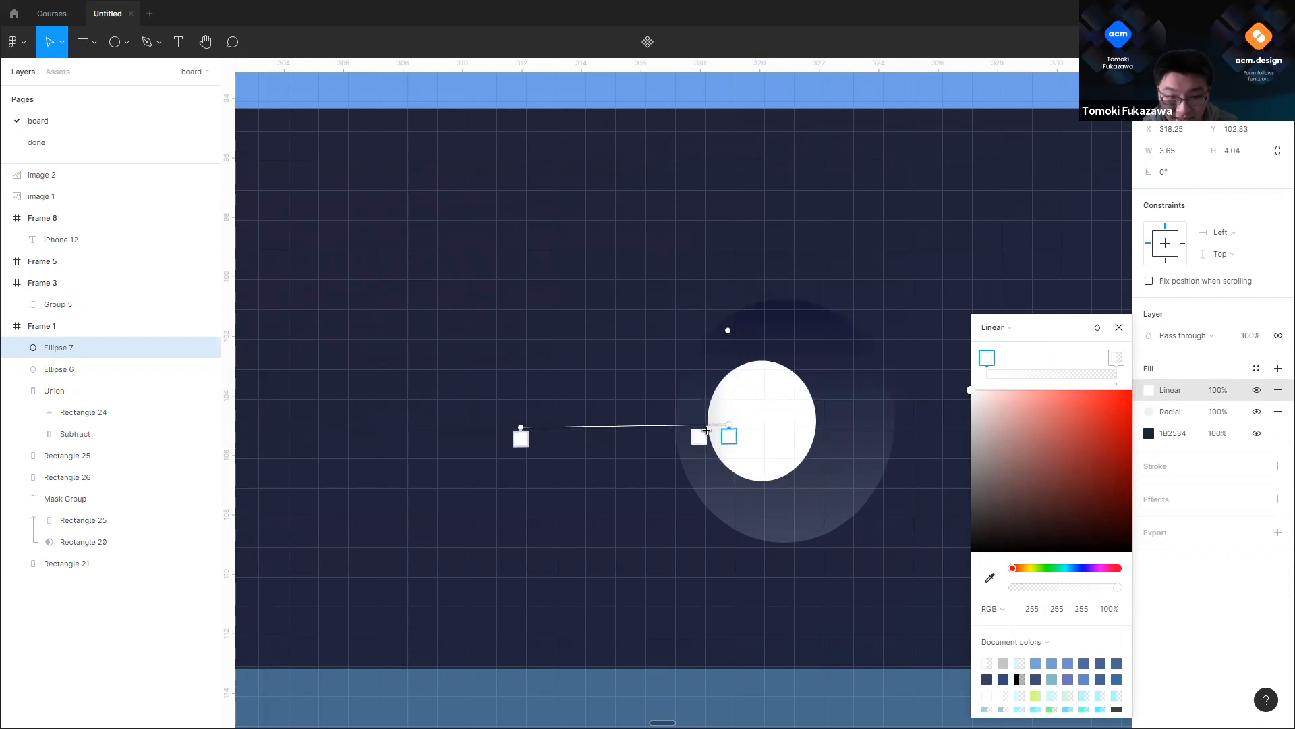
Step: Make the new gradient's starting stops transparent and run the gradient from the lens's left edge toward its right side
left_click_drag(1024, 588, 954, 587)
left_click(1118, 359)
mouse_move(729, 438)
left_mouse_down()
mouse_move(529, 437)
mouse_move(718, 441)
left_mouse_up()
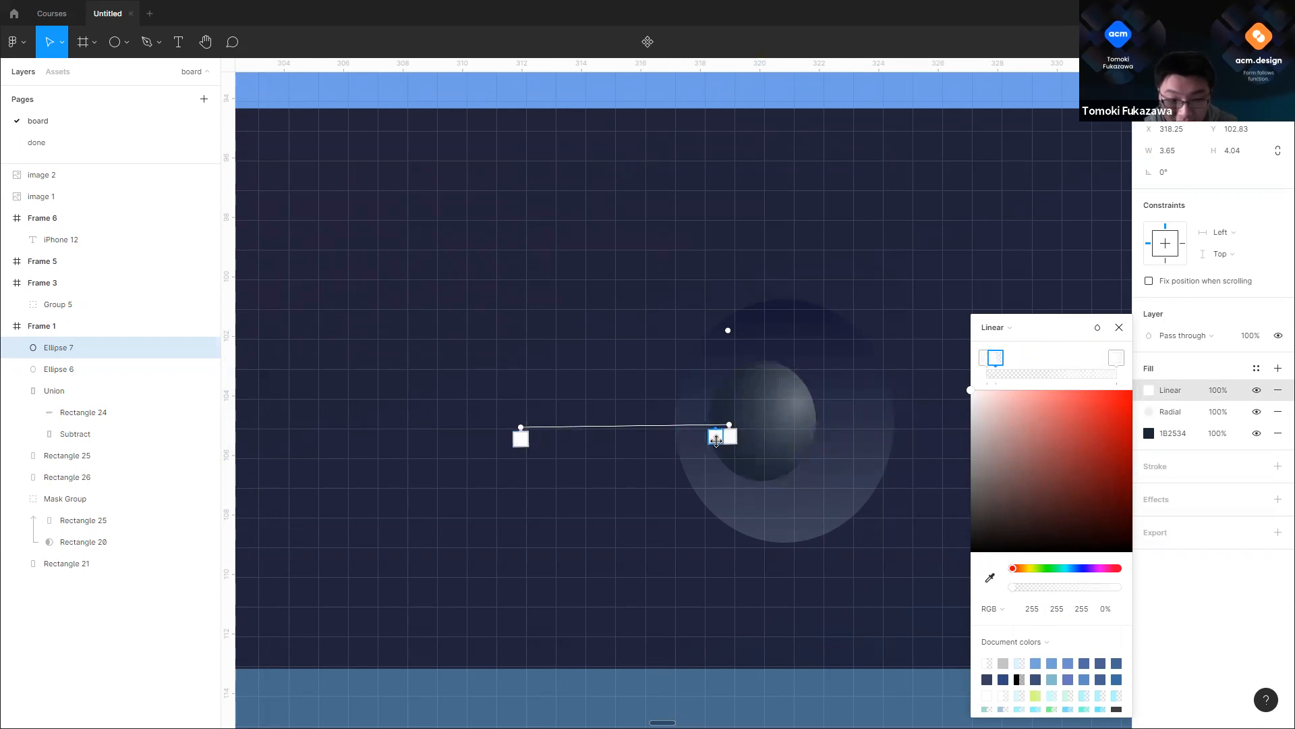
scroll(717, 441, "up", 2)
left_click_drag(471, 431, 726, 425)
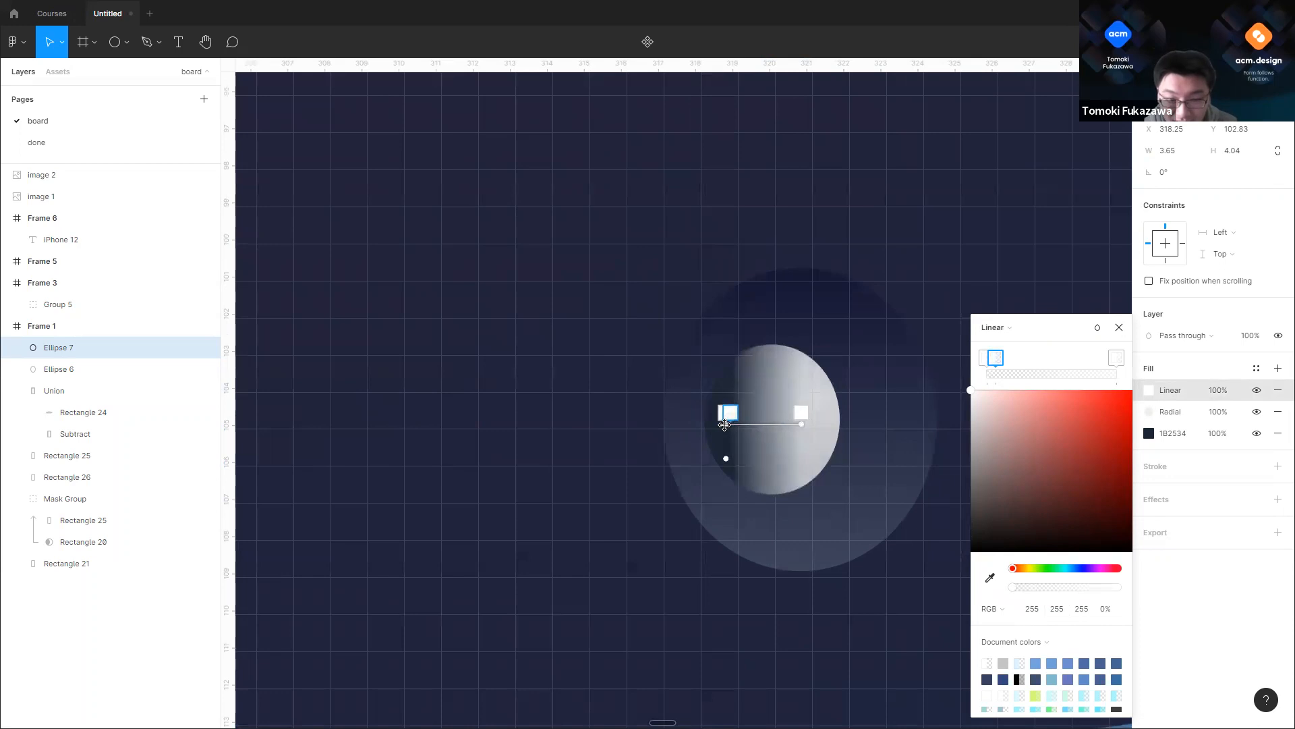
Step: Change the new lens gradient from linear to radial and stretch it vertically into a tall ellipse
scroll(787, 324, "down", 4)
scroll(751, 493, "down", 2)
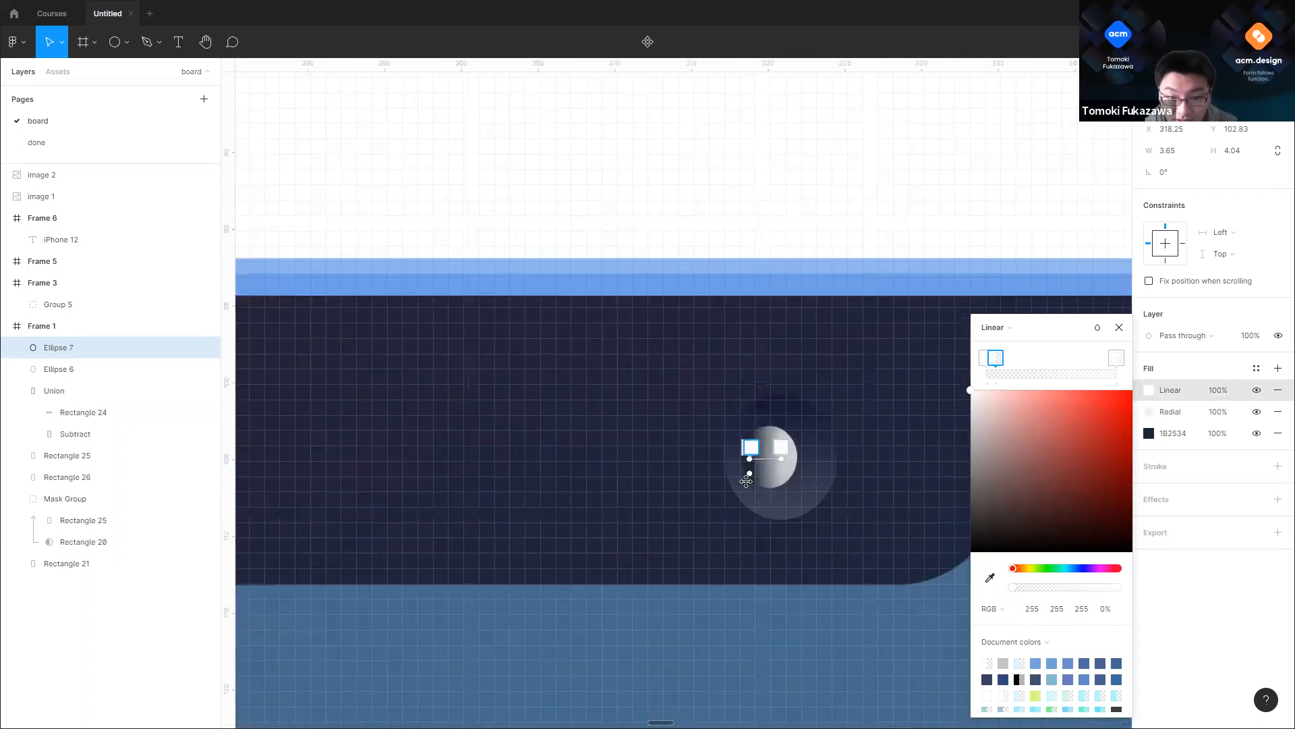
left_click_drag(751, 480, 752, 572)
left_click(995, 327)
left_click(1006, 342)
scroll(756, 457, "up", 5)
left_click_drag(801, 470, 749, 483)
scroll(748, 483, "down", 5)
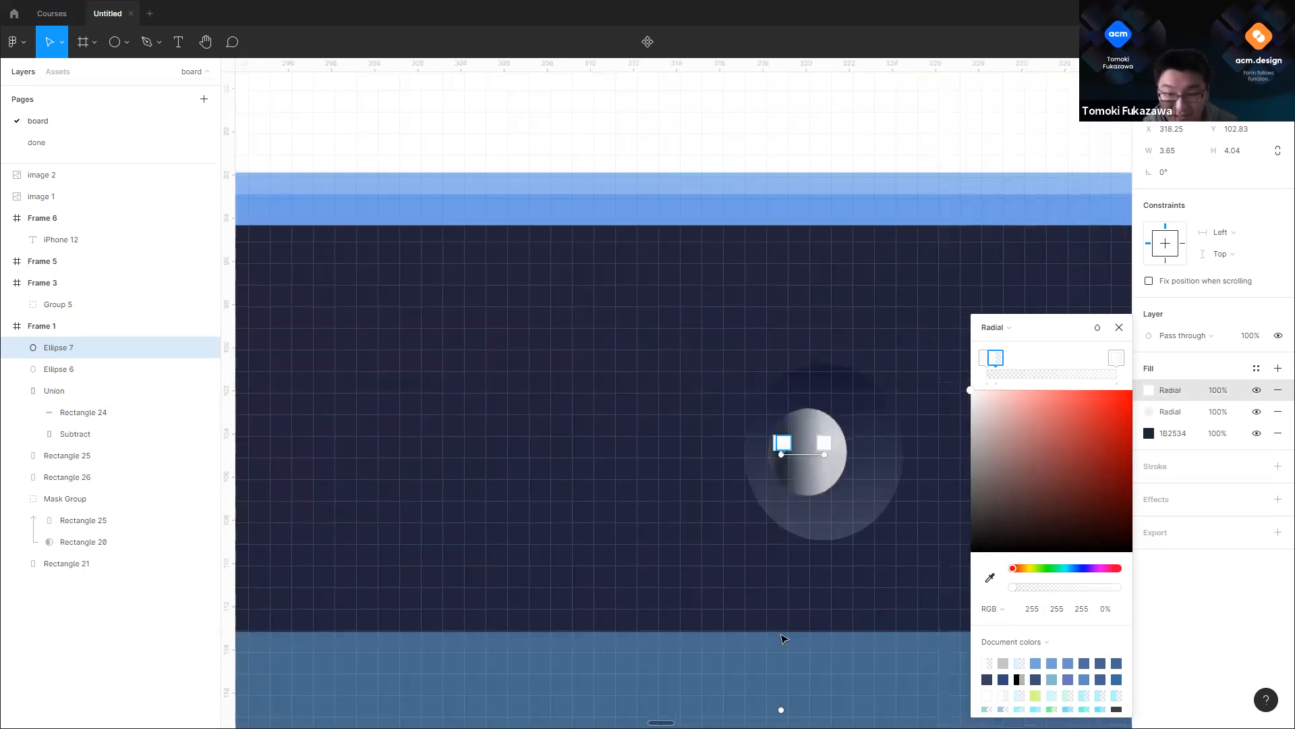
left_click_drag(780, 708, 780, 514)
scroll(783, 455, "up", 2)
scroll(783, 455, "up", 2)
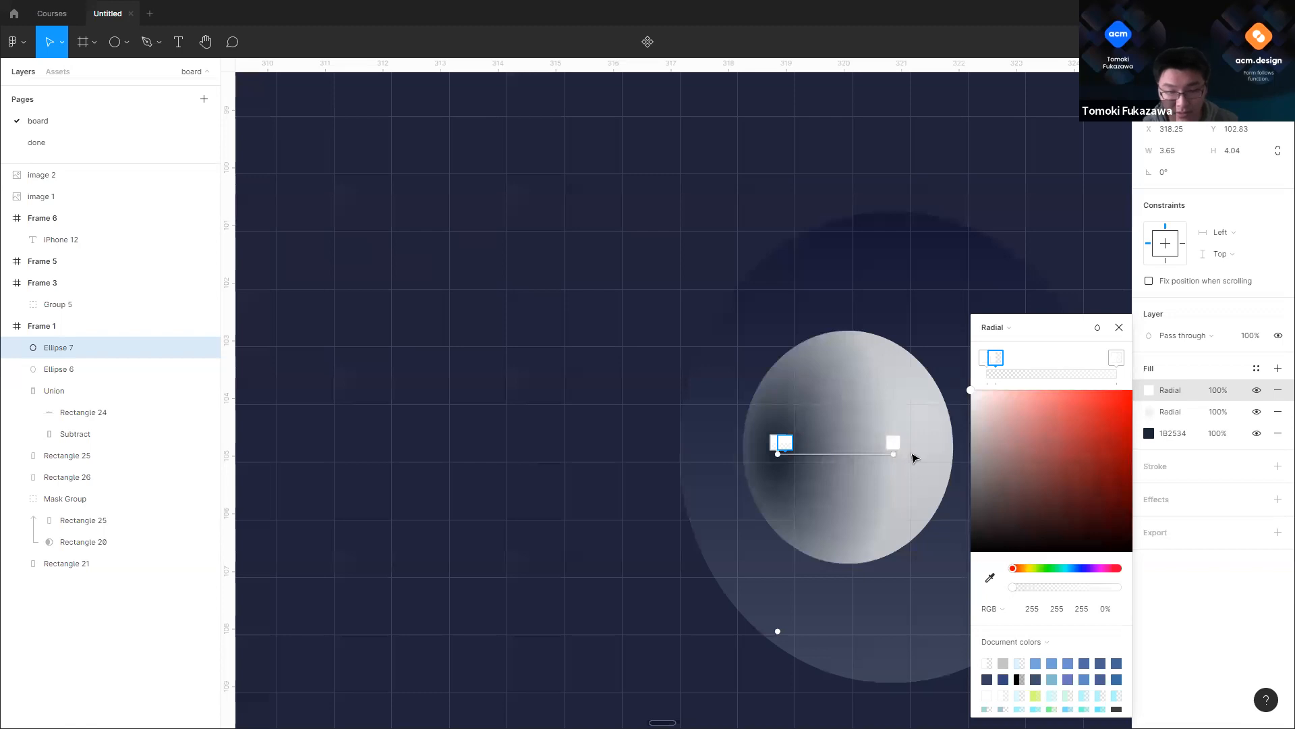
Step: Center the radial gradient outside the lens's left edge, with one visible middle stop between transparent inner and outer stops
mouse_move(774, 454)
left_mouse_down()
mouse_move(709, 428)
mouse_move(626, 454)
left_mouse_up()
left_click_drag(894, 454, 779, 454)
key("Delete")
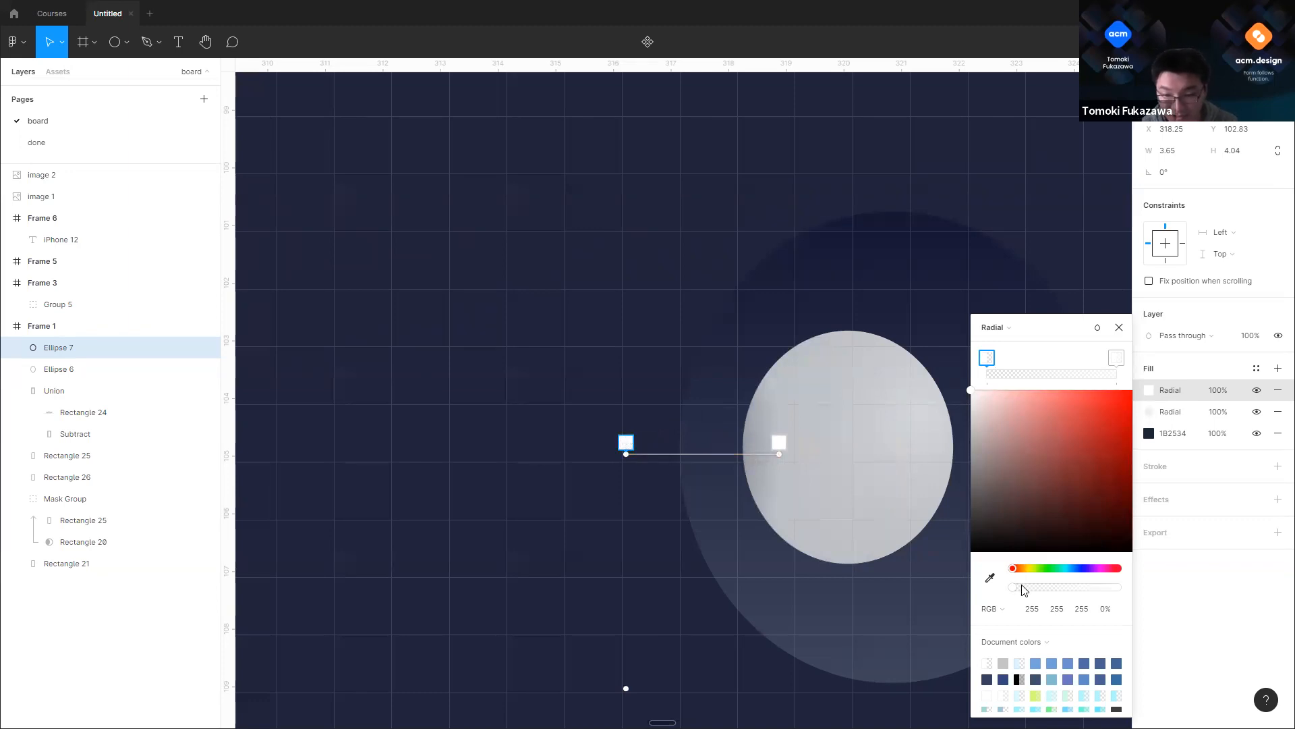
mouse_move(776, 441)
left_mouse_down()
mouse_move(761, 442)
mouse_move(838, 452)
mouse_move(790, 444)
left_mouse_up()
left_click(831, 450)
left_click_drag(1017, 588, 916, 567)
Step: Set the radial gradient's middle stop to the light teal RGB 136, 212, 212 at 22% opacity
left_click(786, 441)
left_click(1066, 569)
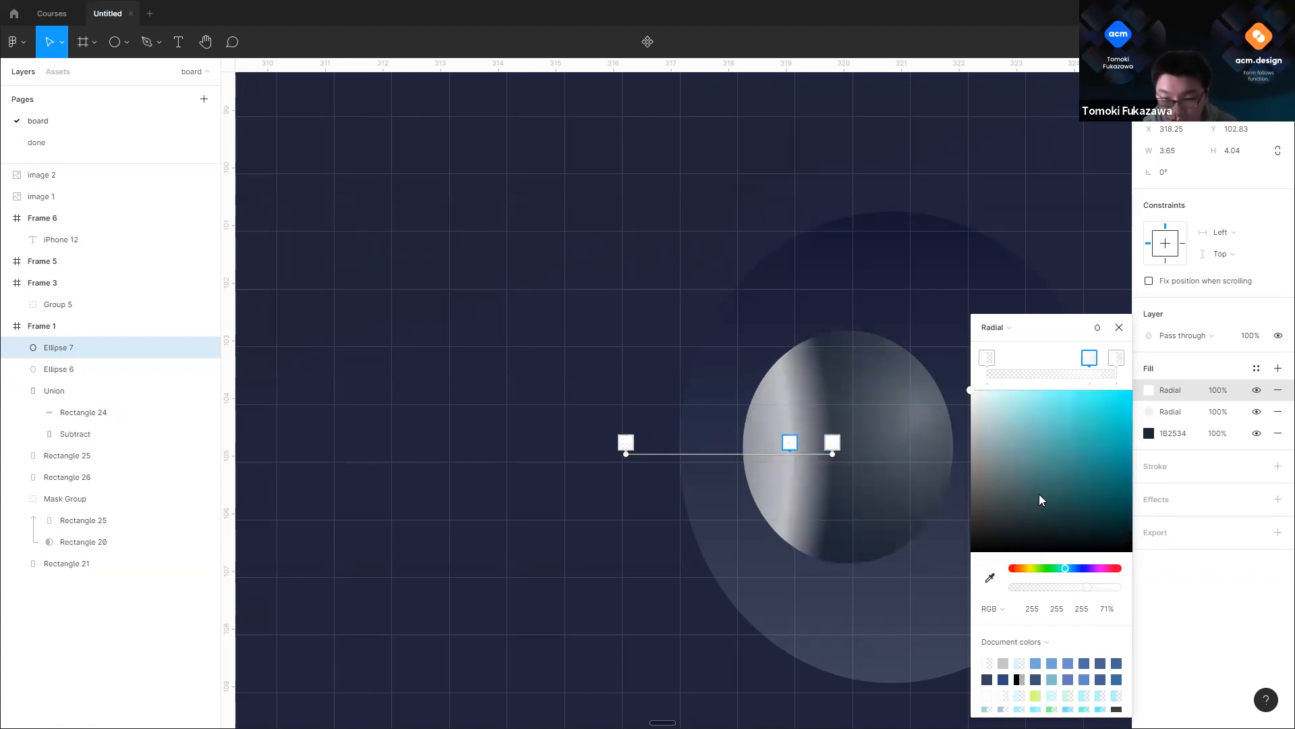
left_click(1082, 427)
left_click_drag(1067, 425, 1028, 417)
left_click(1050, 587)
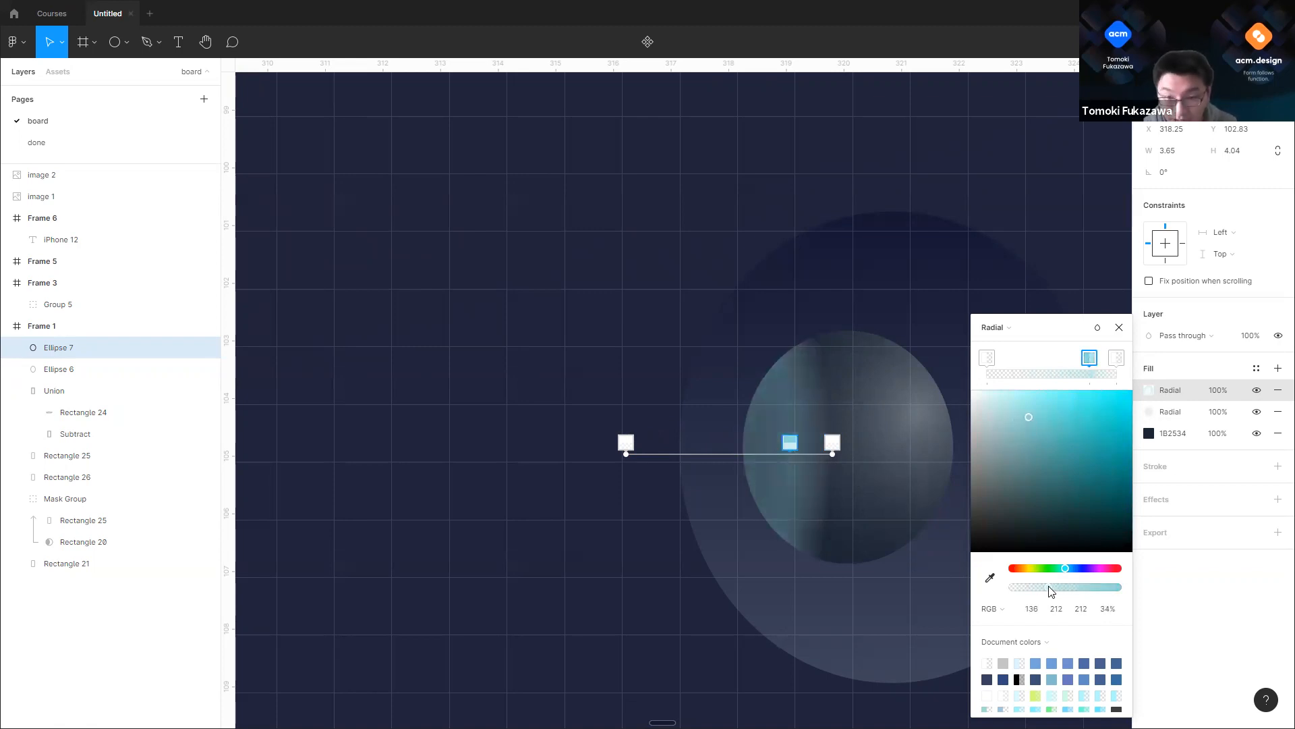
left_click_drag(1040, 587, 1035, 586)
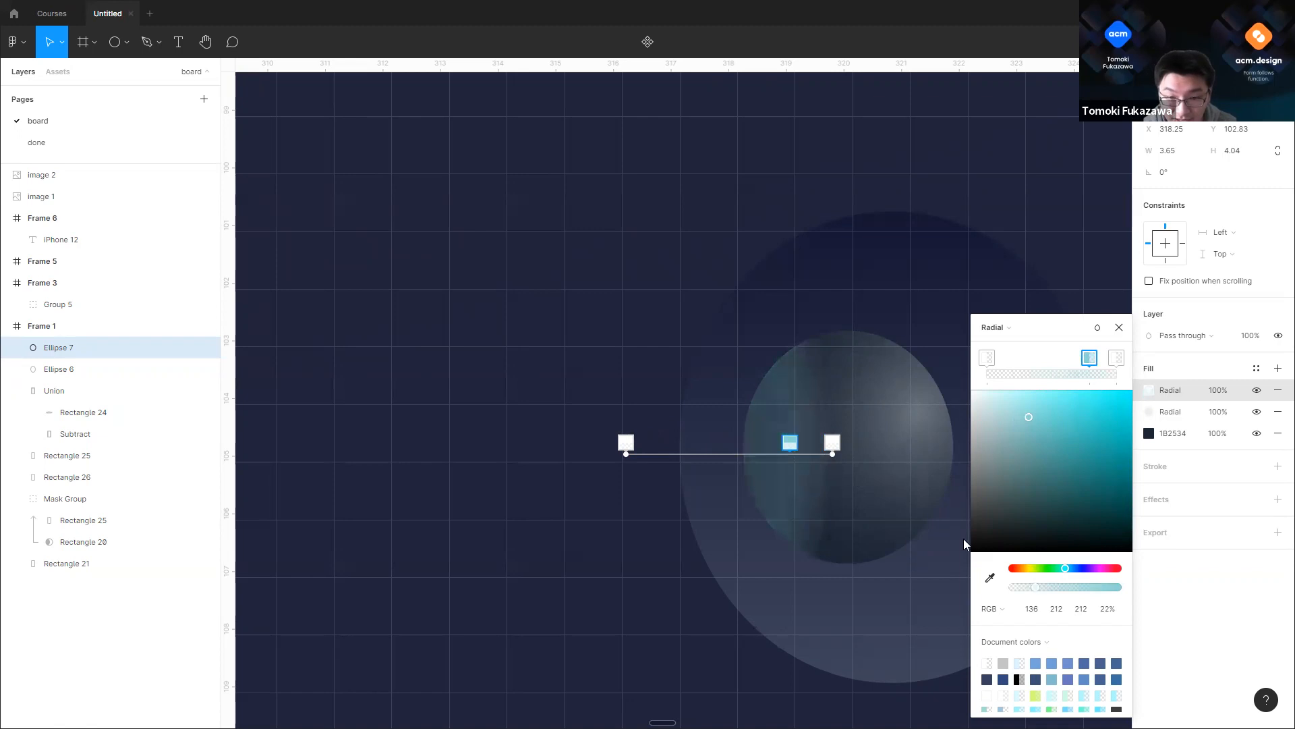
Step: Narrow the teal reflection by moving the inner and middle stops close together and reducing the radial gradient's vertical stretch
left_click_drag(628, 443, 766, 443)
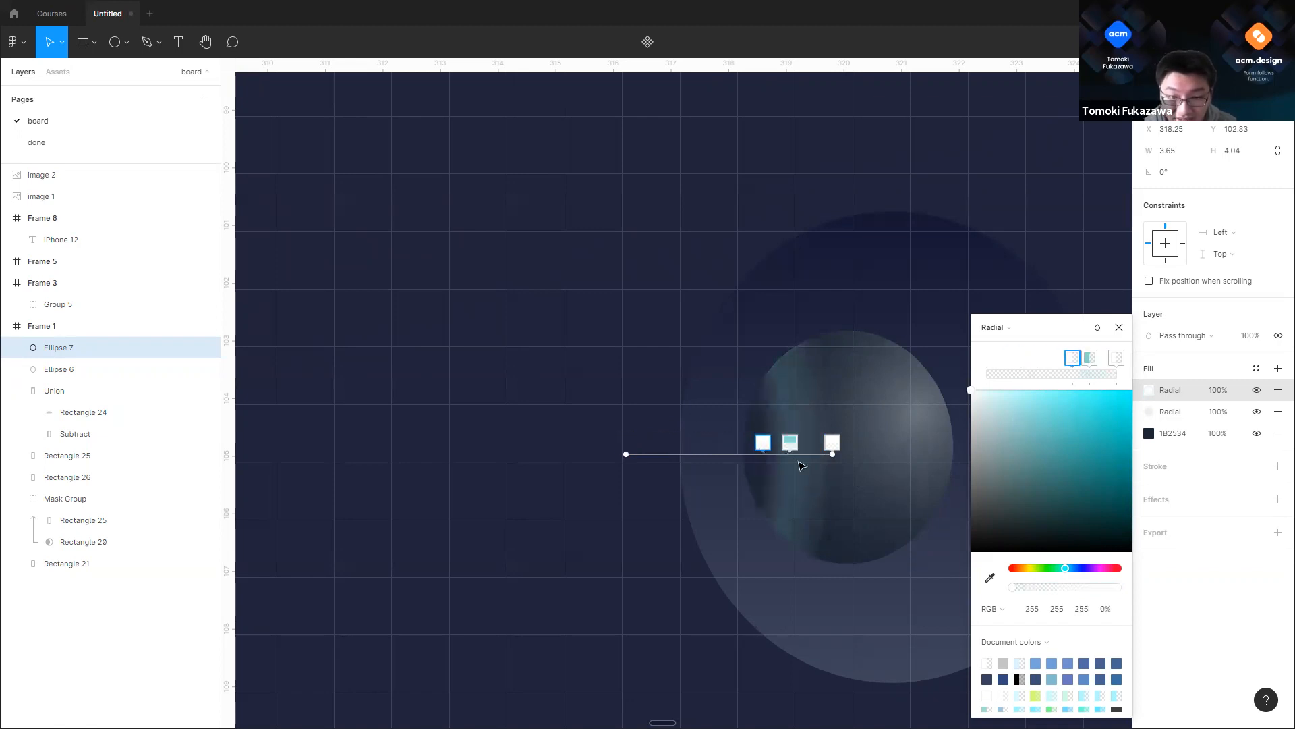
scroll(837, 547, "down", 3)
left_click_drag(735, 611, 728, 532)
scroll(813, 465, "up", 4)
left_click_drag(814, 453, 800, 457)
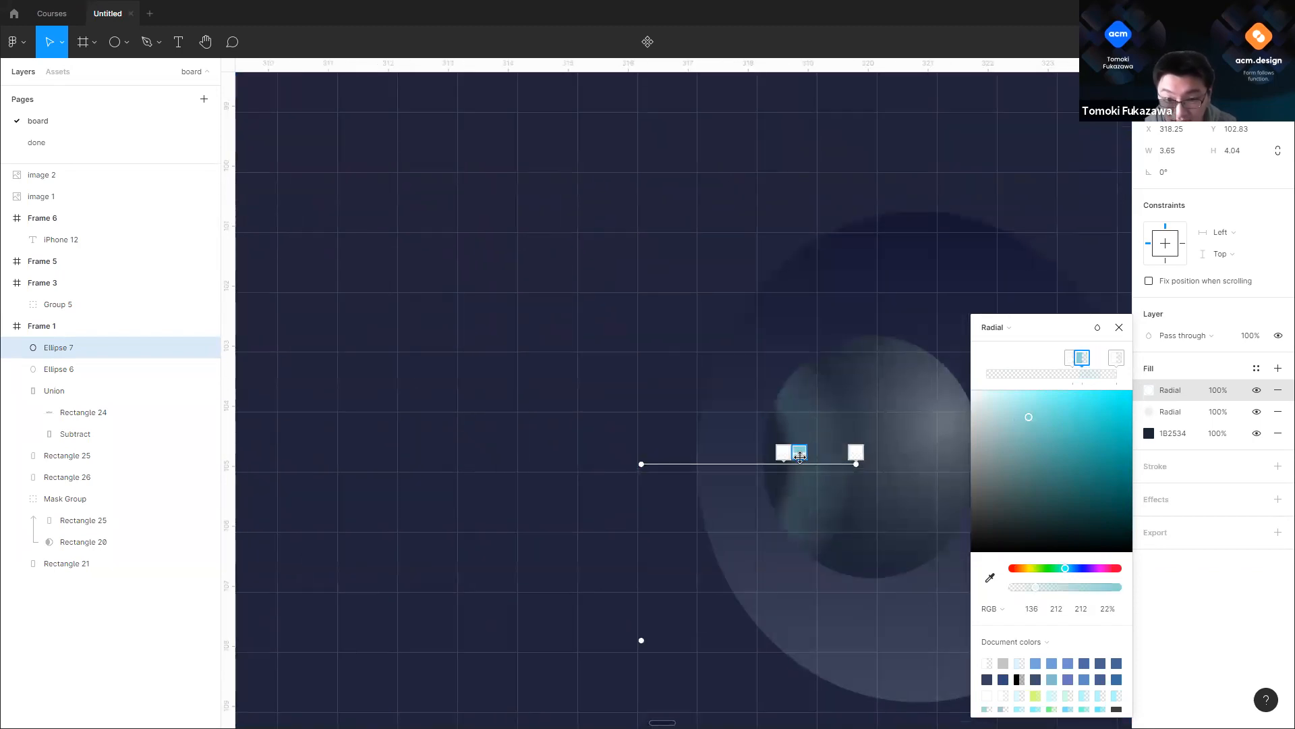
Step: Set the teal reflection gradient's outer stop to the blue RGB 45, 102, 154 at 0% opacity
left_click(855, 452)
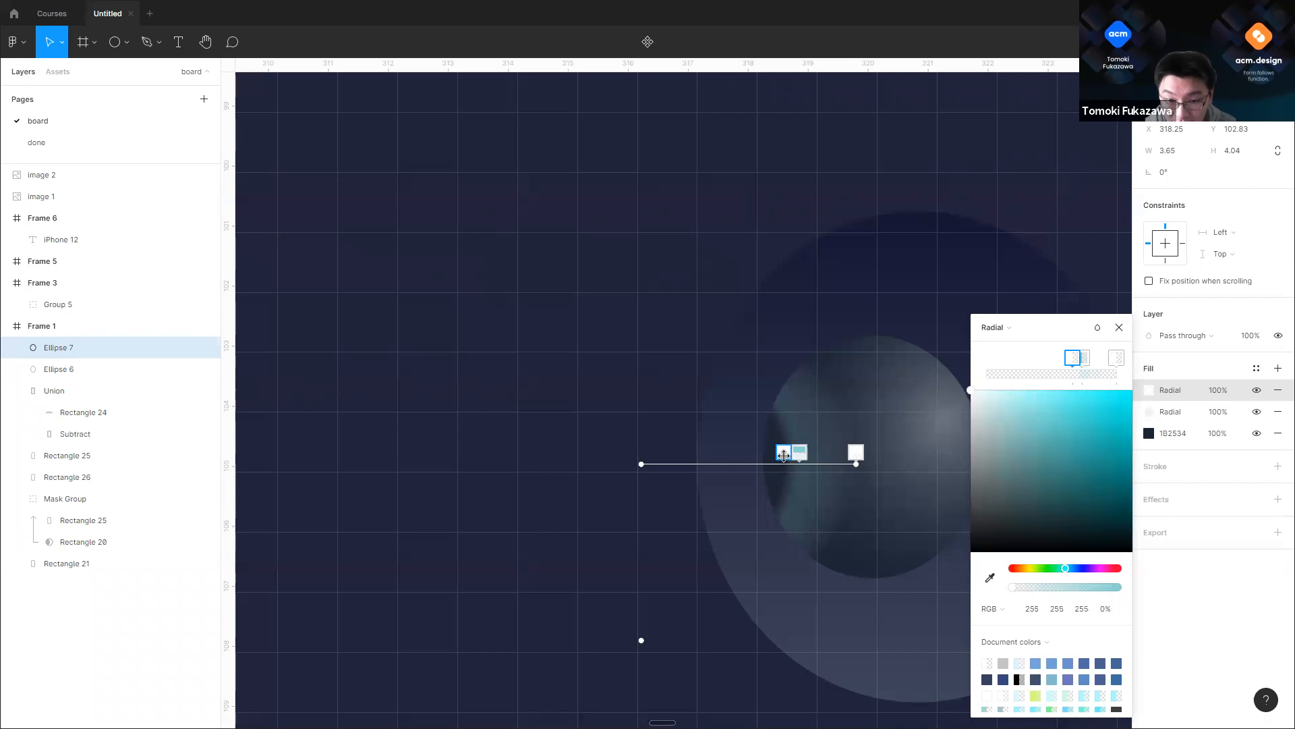
left_click_drag(1070, 568, 1073, 568)
left_click_drag(1059, 431, 1085, 454)
scroll(564, 465, "down", 5)
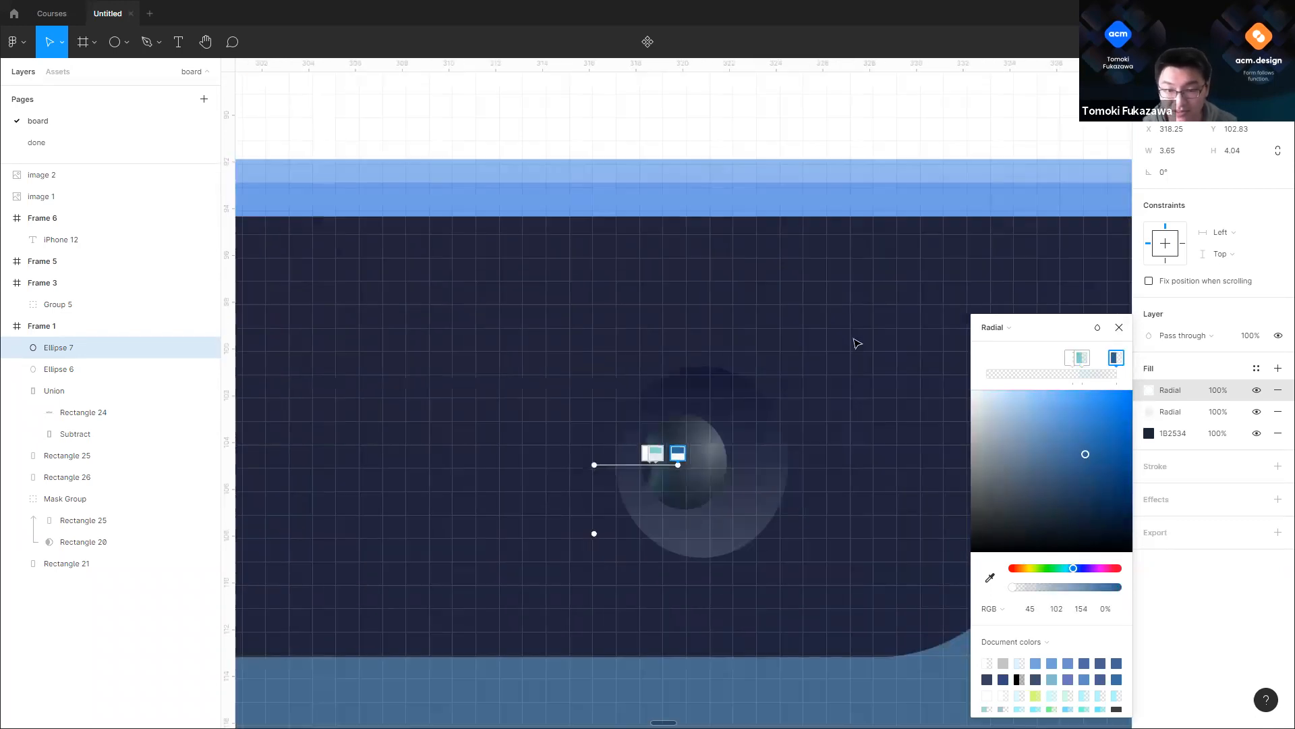
Step: Add another radial gradient fill to the inner lens ellipse, centered just beyond its right edge, reaching inward and stretched vertically
left_click(657, 476)
scroll(657, 476, "up", 3)
left_click(640, 473)
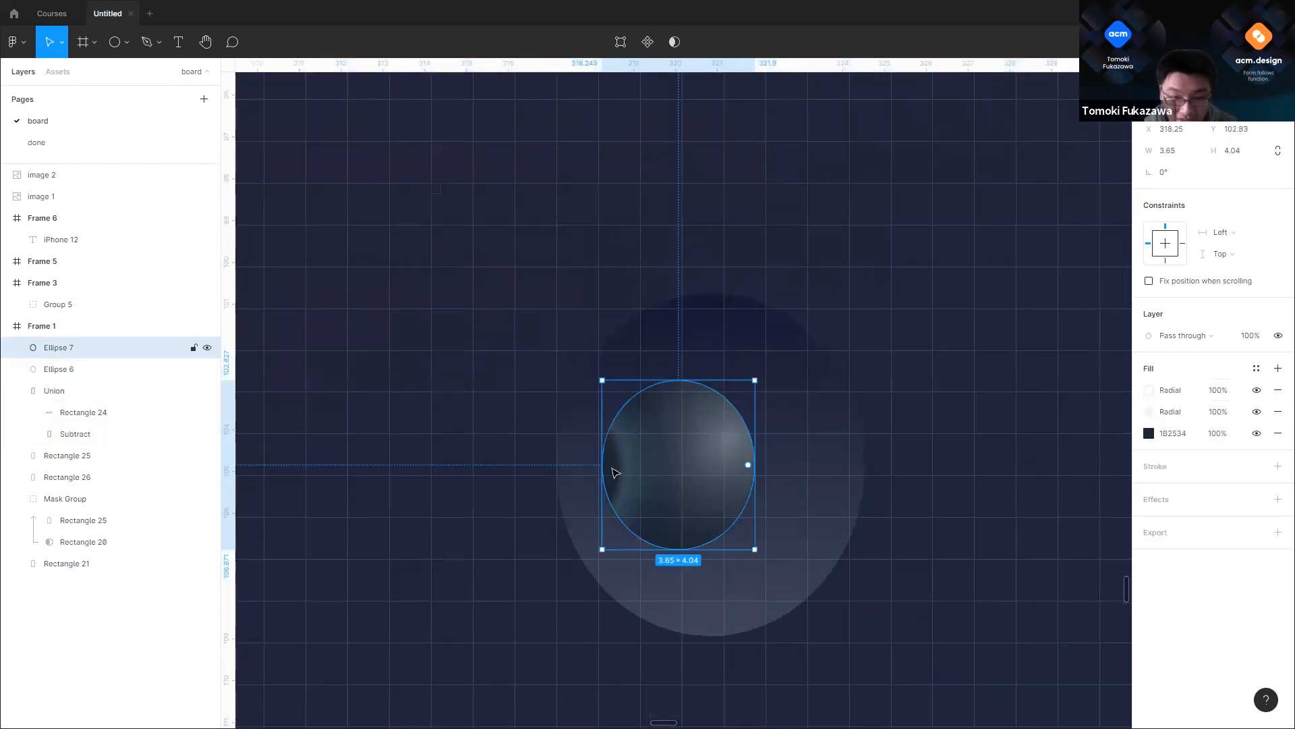
left_click(1277, 368)
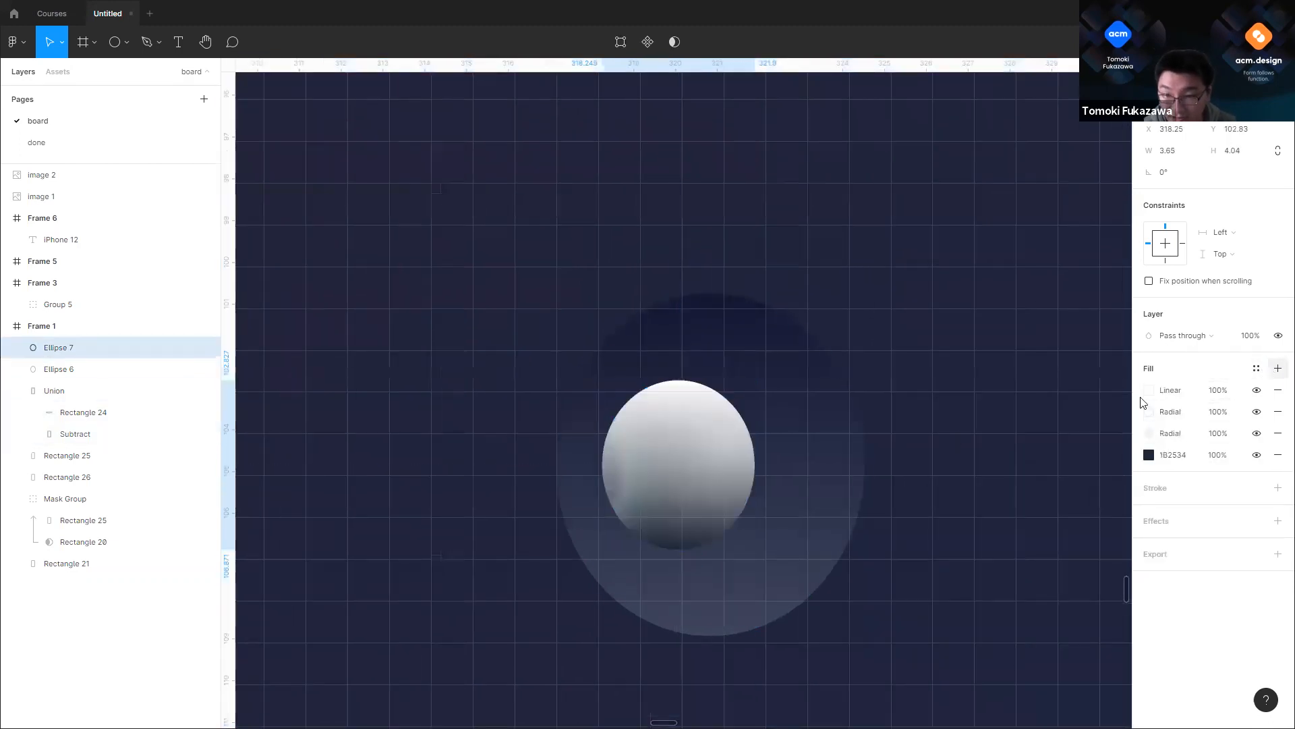
left_click(1151, 393)
left_click(997, 327)
left_click(1016, 344)
left_click_drag(677, 462, 773, 455)
left_click_drag(687, 555, 704, 466)
left_click_drag(771, 398, 813, 314)
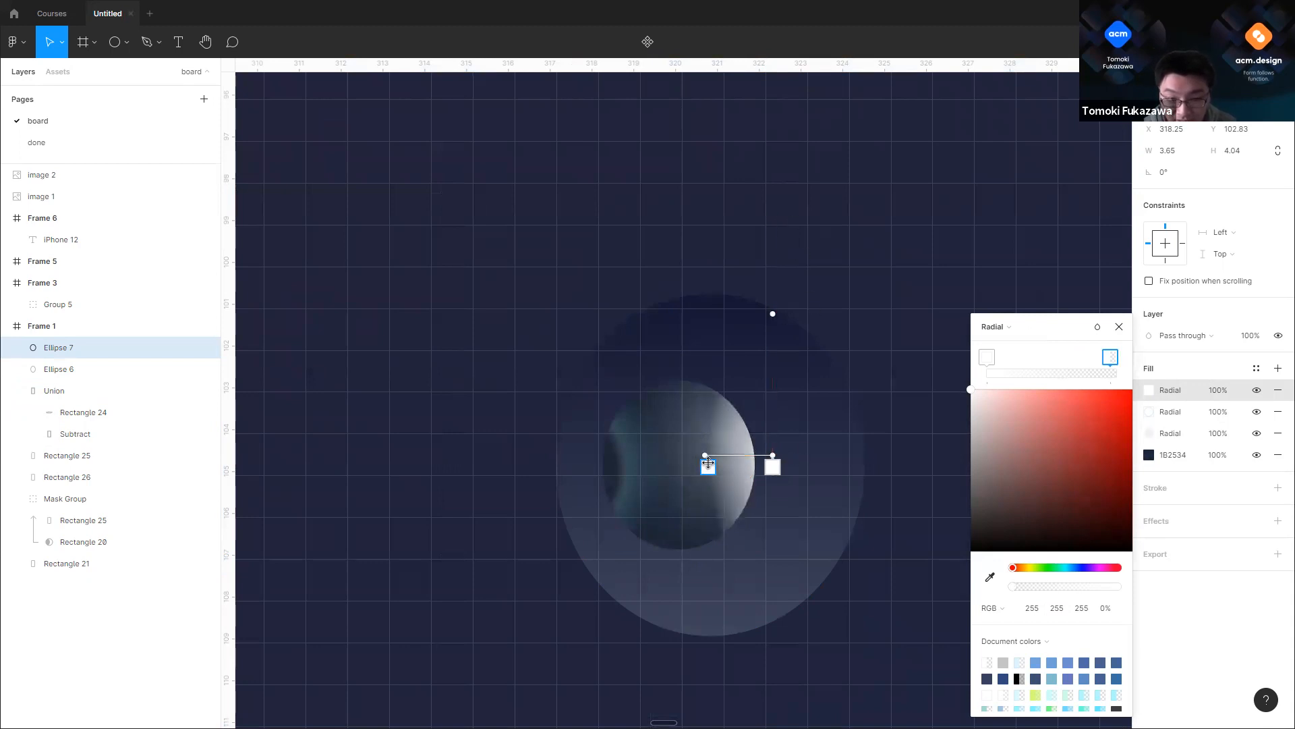
Step: Color the right-hand radial gradient's outer stop dark blue and add a middle stop of RGB 113, 195, 214 at 24% opacity
left_click(1075, 568)
left_click(1088, 477)
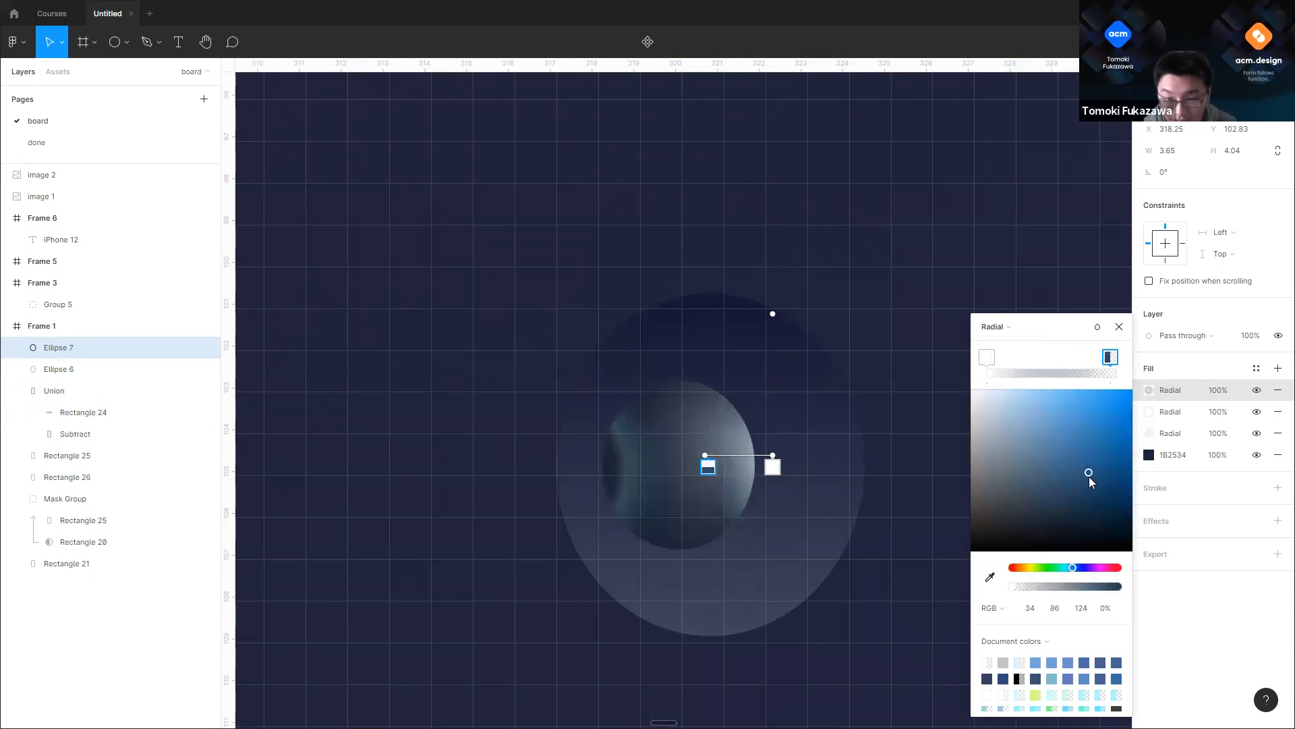
left_click(1084, 497)
left_click(1075, 375)
left_click(1070, 568)
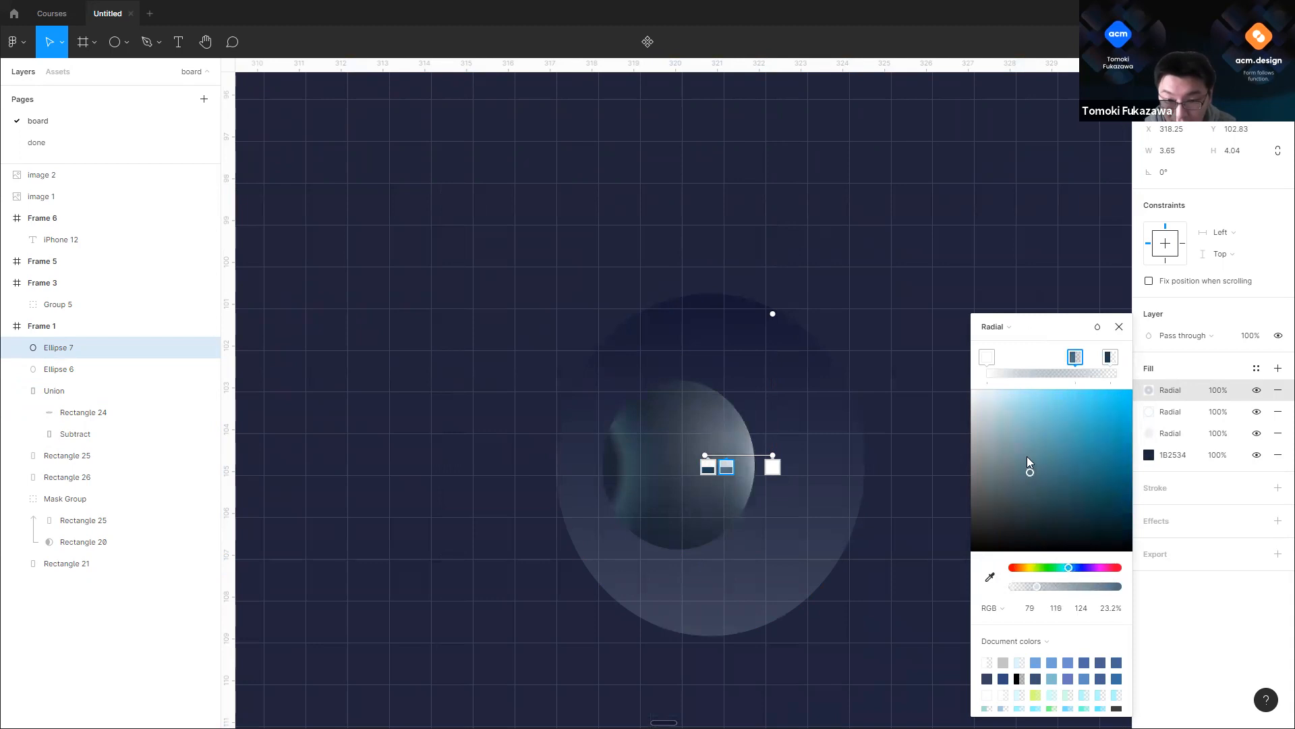
left_click(1047, 417)
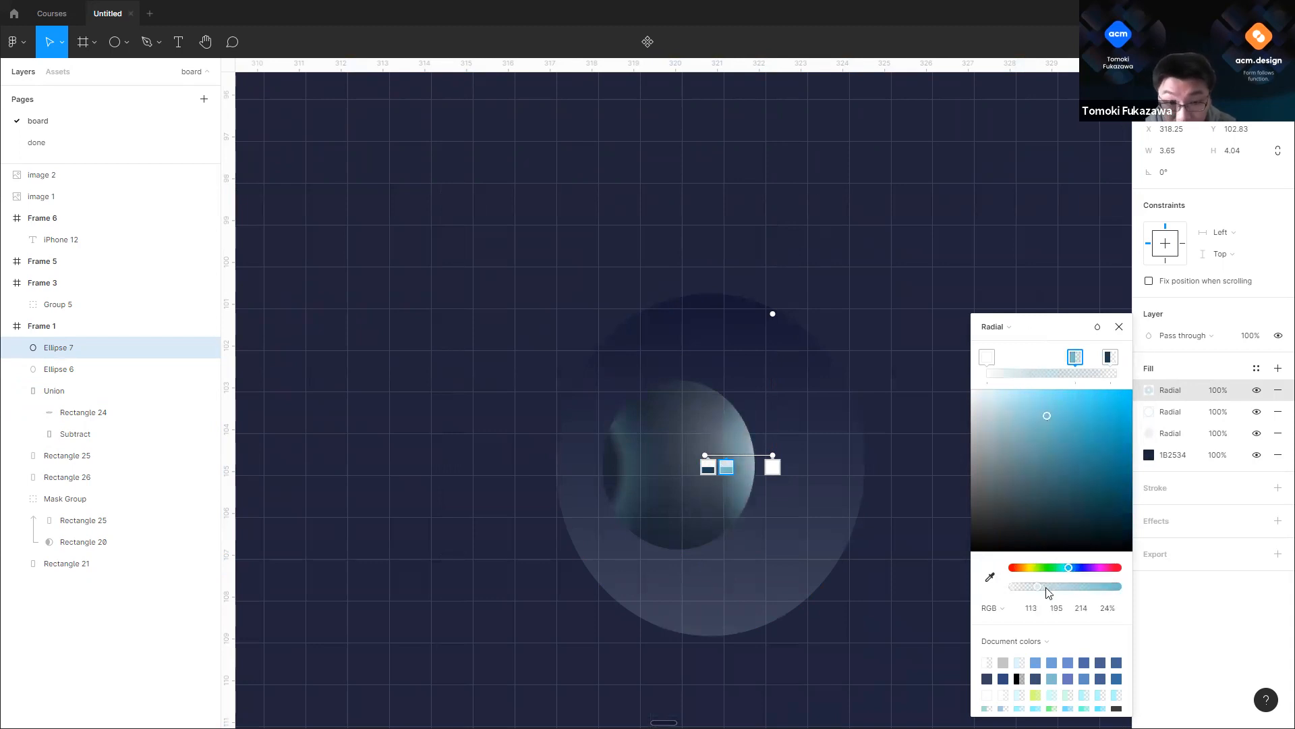
Step: Set the right-hand radial gradient's center stop to the dark blue RGB 35, 48, 94 at 0% opacity
left_click(986, 360)
left_click_drag(1068, 568, 1078, 567)
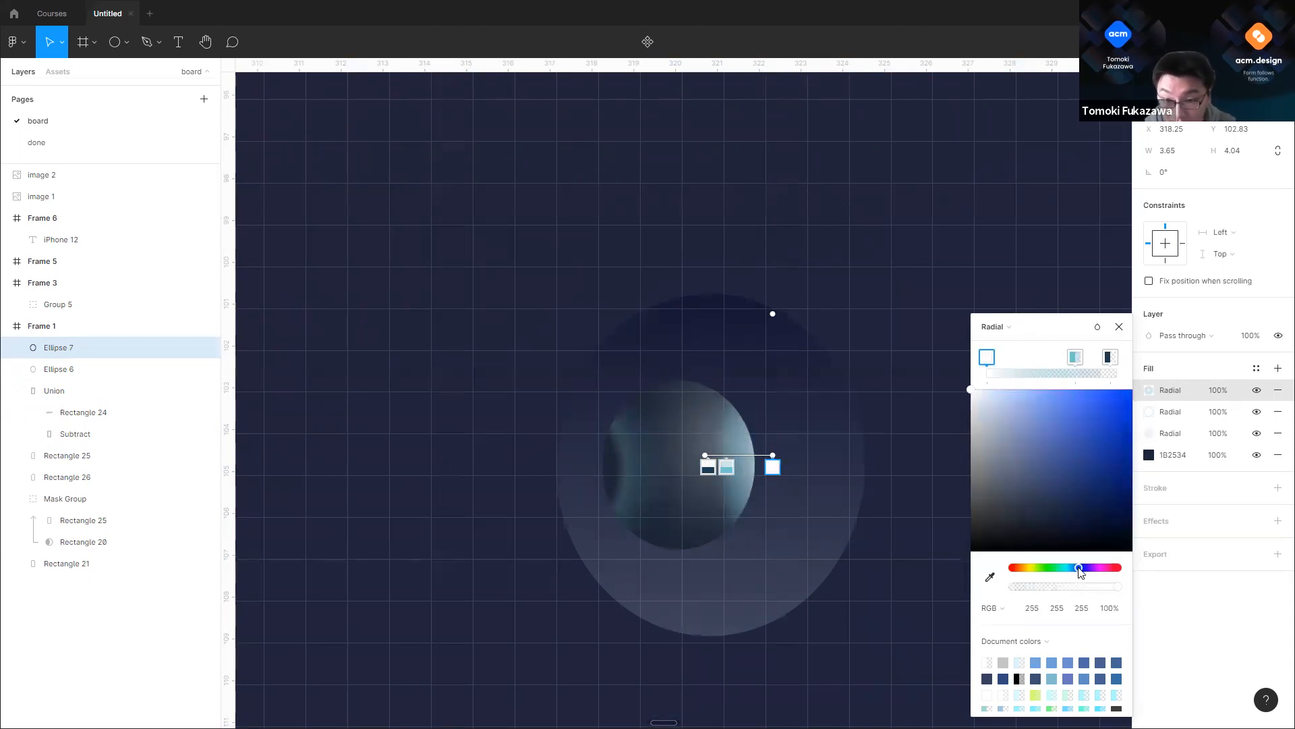
left_click(1072, 493)
left_click(1012, 587)
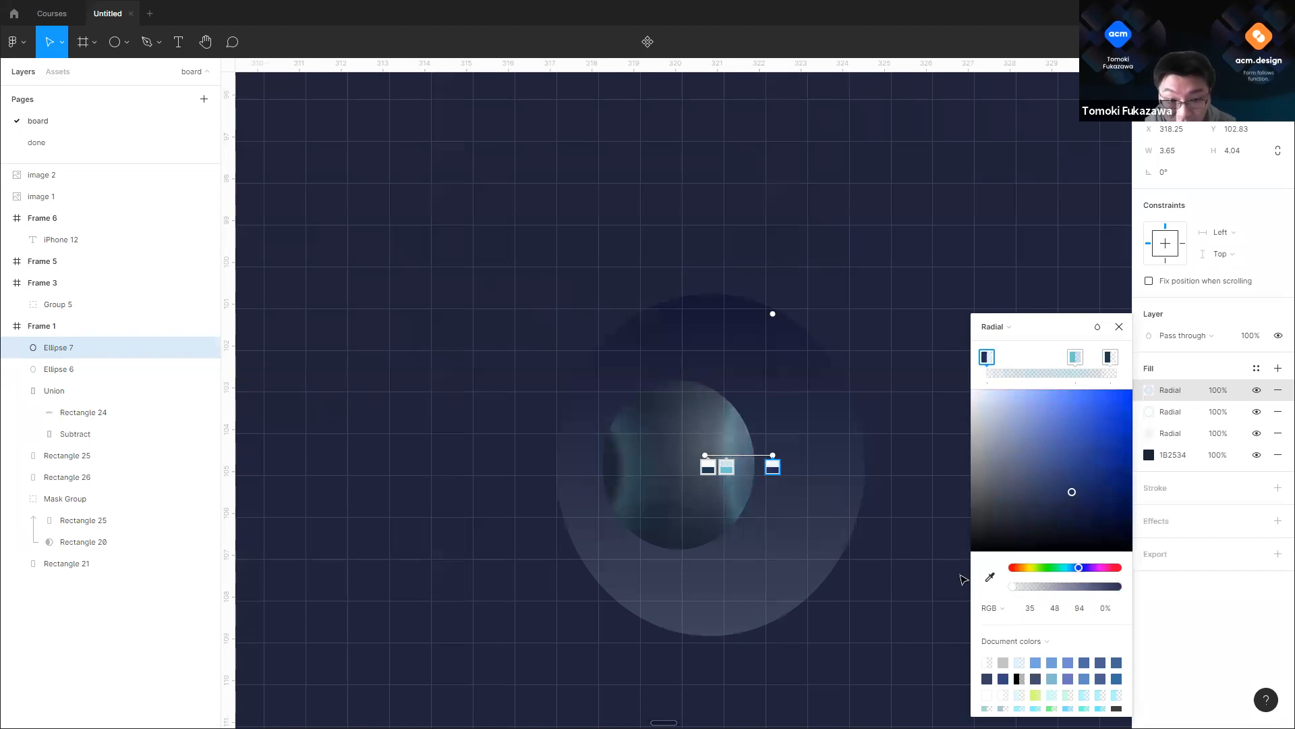
Step: Shift the centre of the topmost radial gradient on Ellipse 7 toward the lens's right edge
left_click_drag(705, 455, 722, 457)
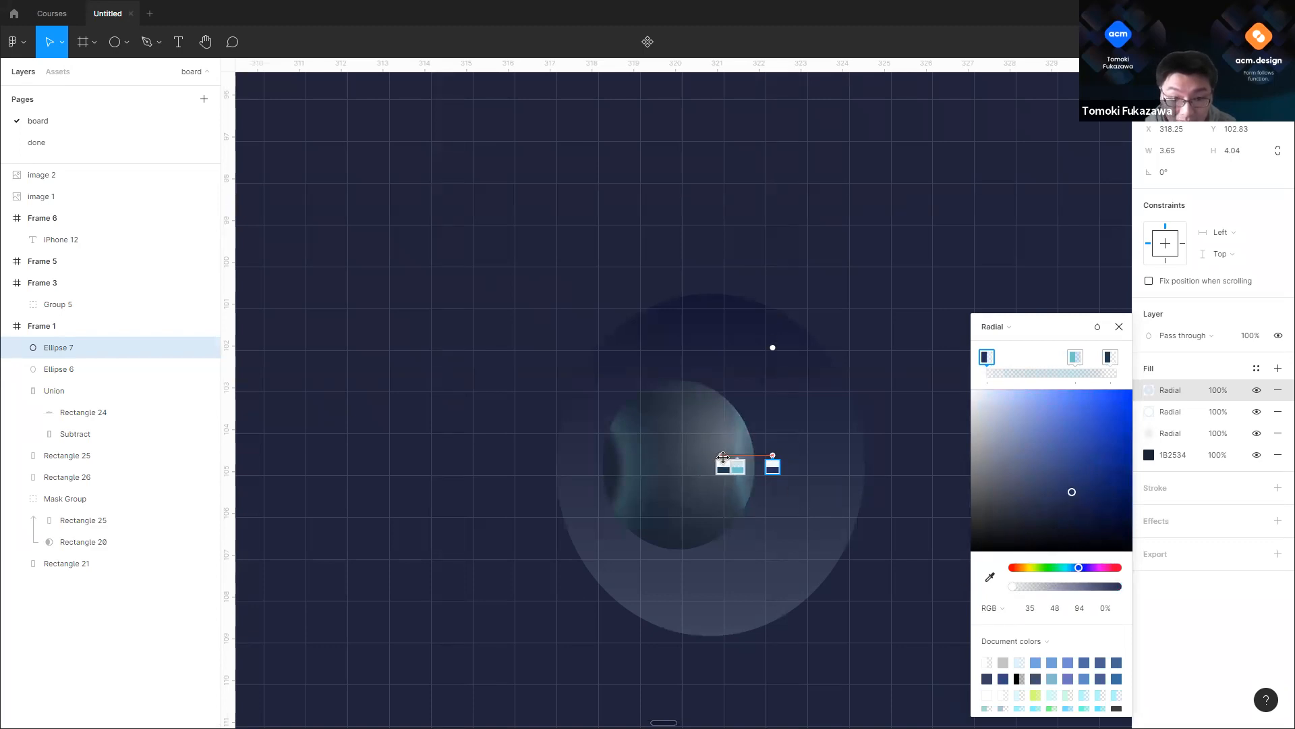
left_click(868, 312)
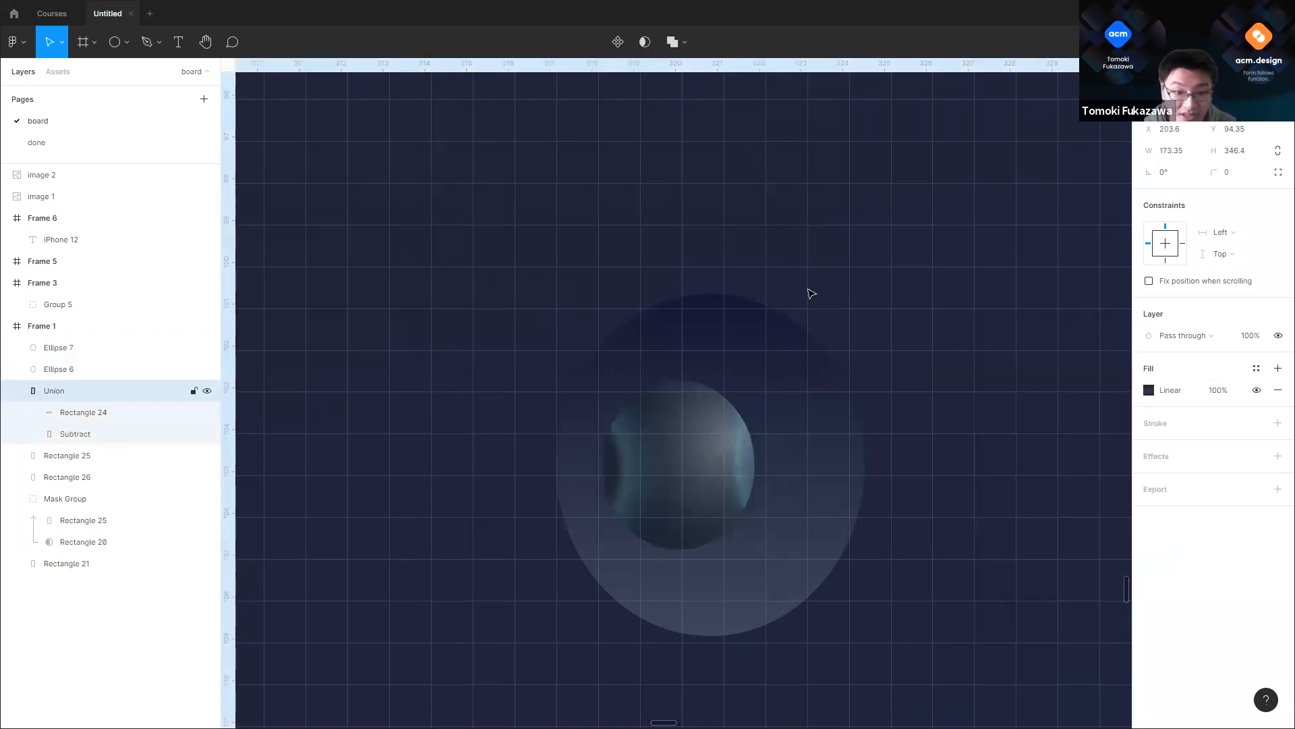
Step: Draw a tilted highlight ellipse about 0.22 × 0.36 on the upper right of the lens and fill it with white FFFFFF
left_click(125, 42)
left_click(101, 123)
scroll(601, 462, "up", 3)
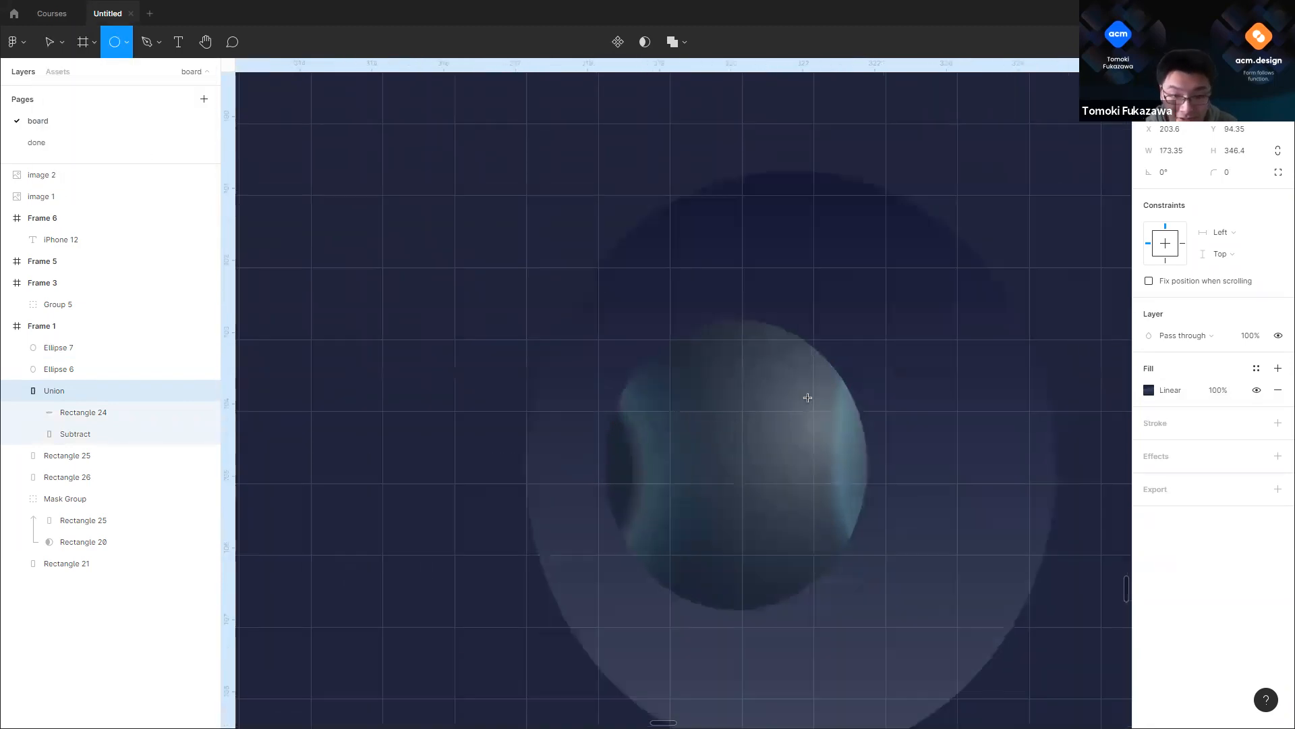
left_click_drag(809, 396, 824, 368)
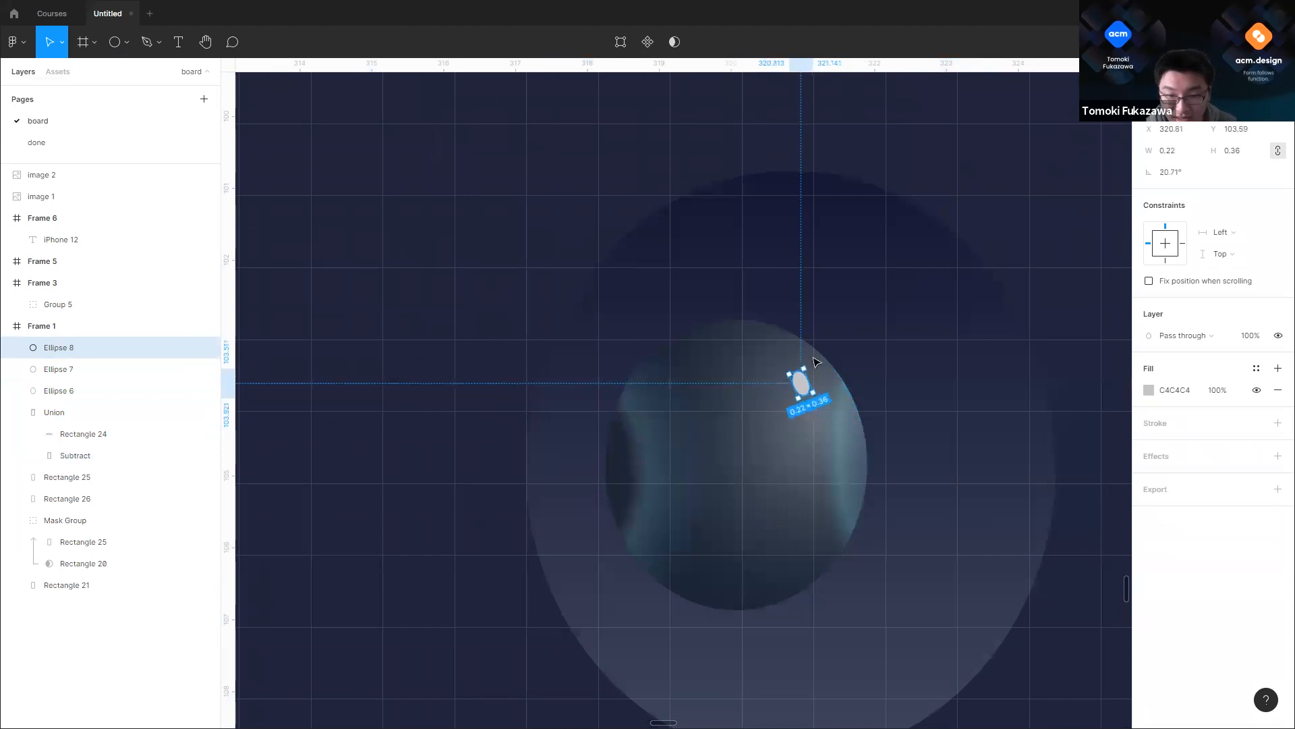
left_click(1149, 390)
left_click(972, 391)
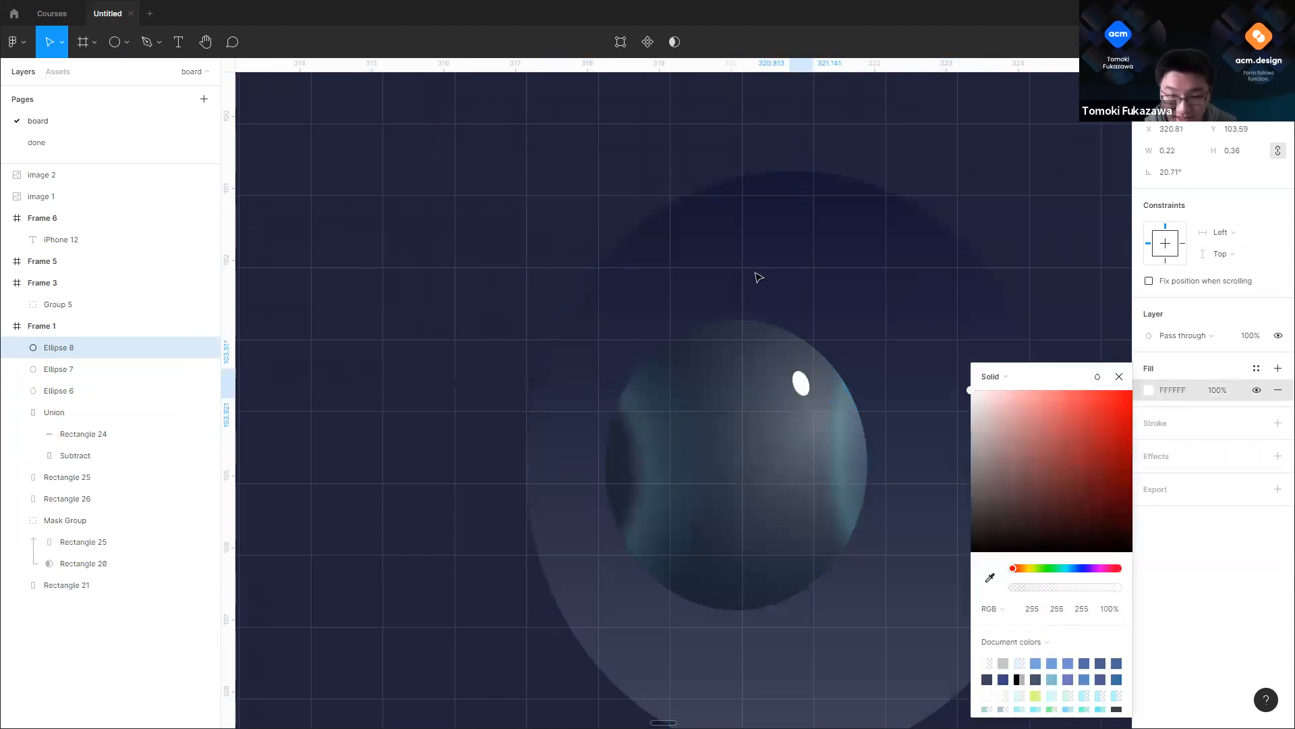
Step: Examine the finished front camera on the phone and compare it with the notch in the reference photo
scroll(701, 271, "down", 1)
scroll(701, 271, "down", 5)
left_click(868, 194)
scroll(868, 194, "down", 3)
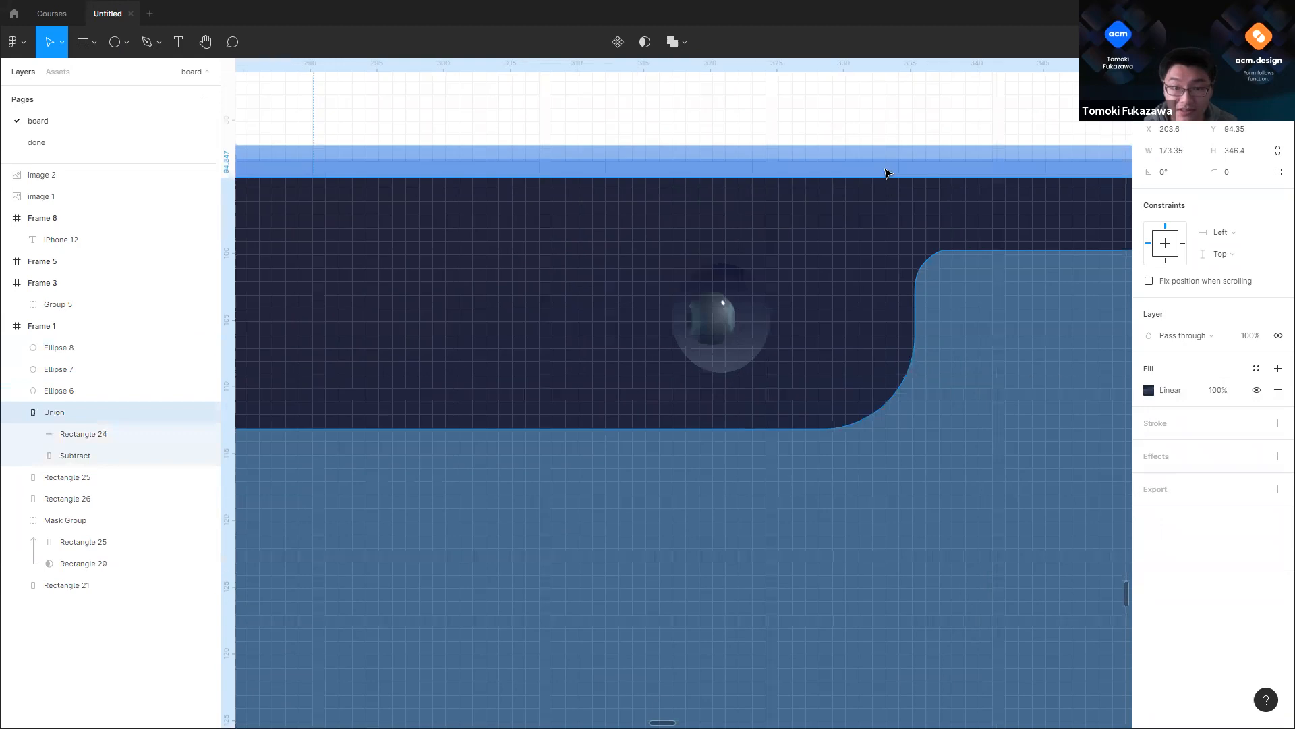
scroll(816, 279, "down", 3)
key("Escape")
scroll(736, 344, "up", 3)
scroll(859, 277, "down", 8)
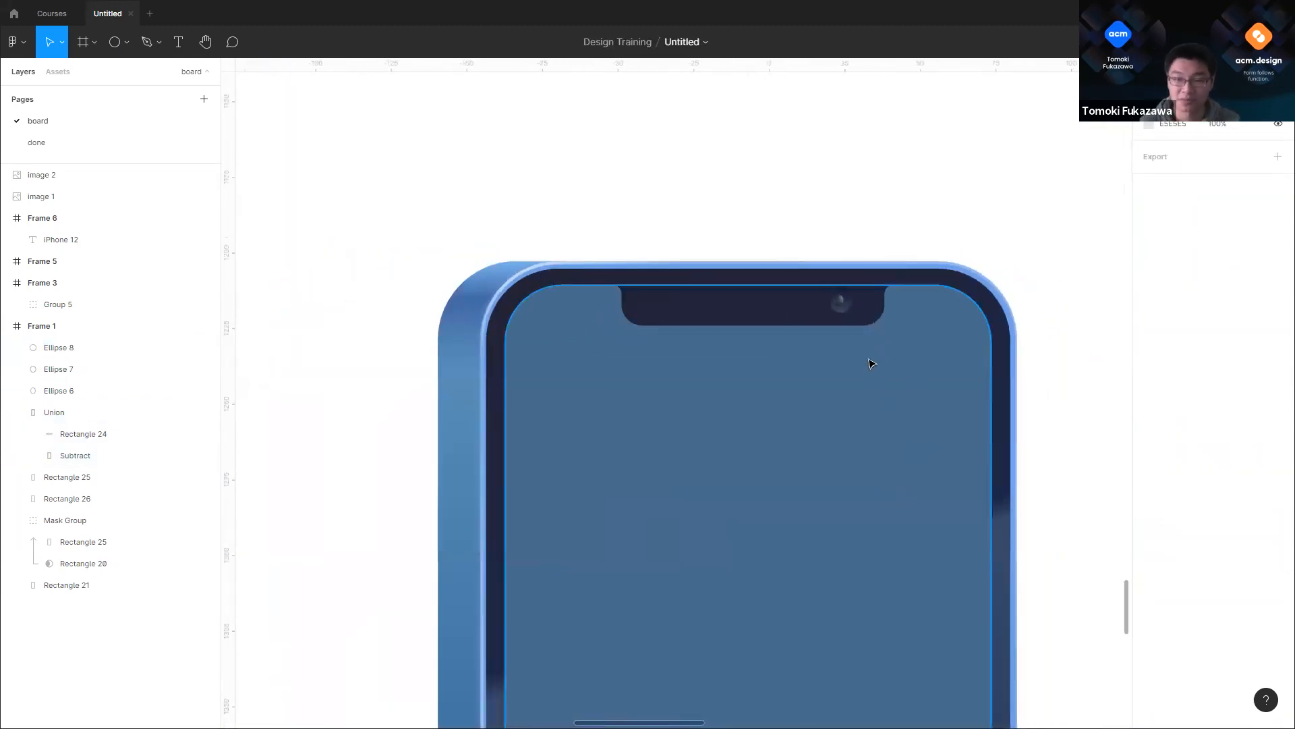
scroll(943, 191, "down", 2)
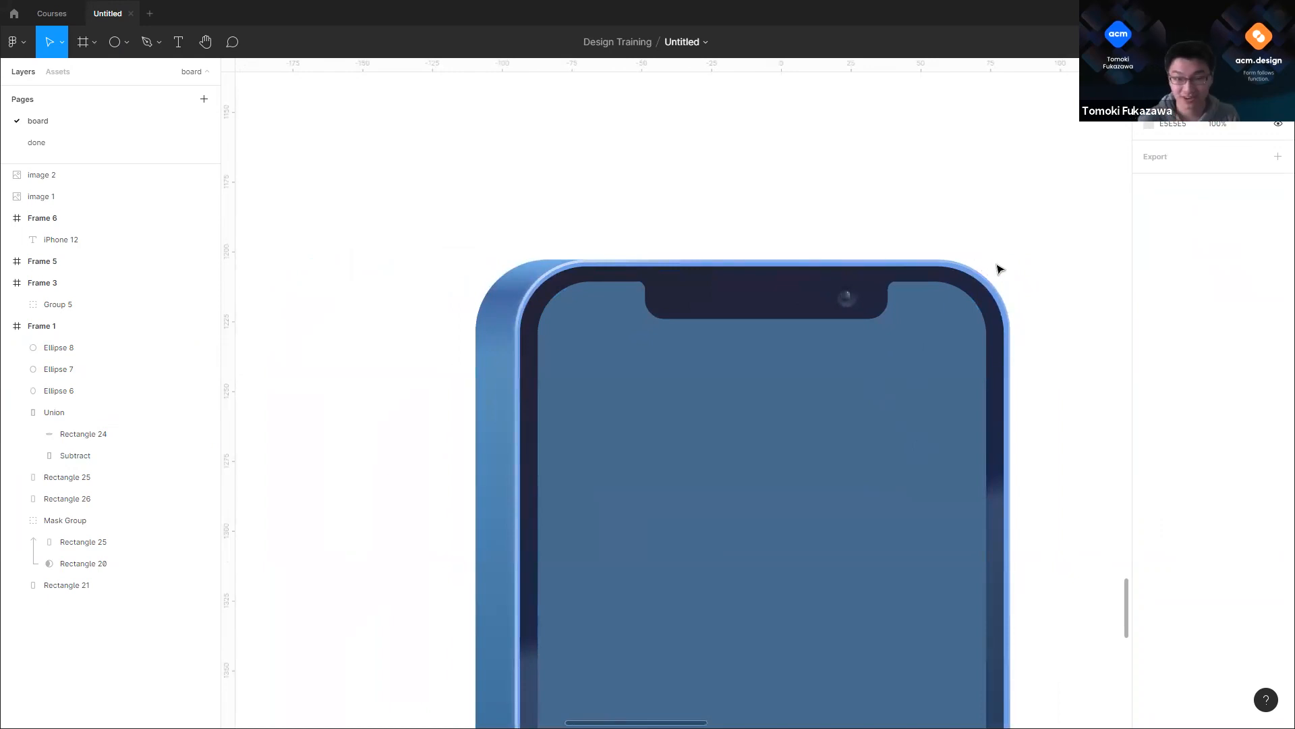
scroll(715, 256, "down", 5)
scroll(823, 293, "up", 5)
scroll(653, 189, "down", 5)
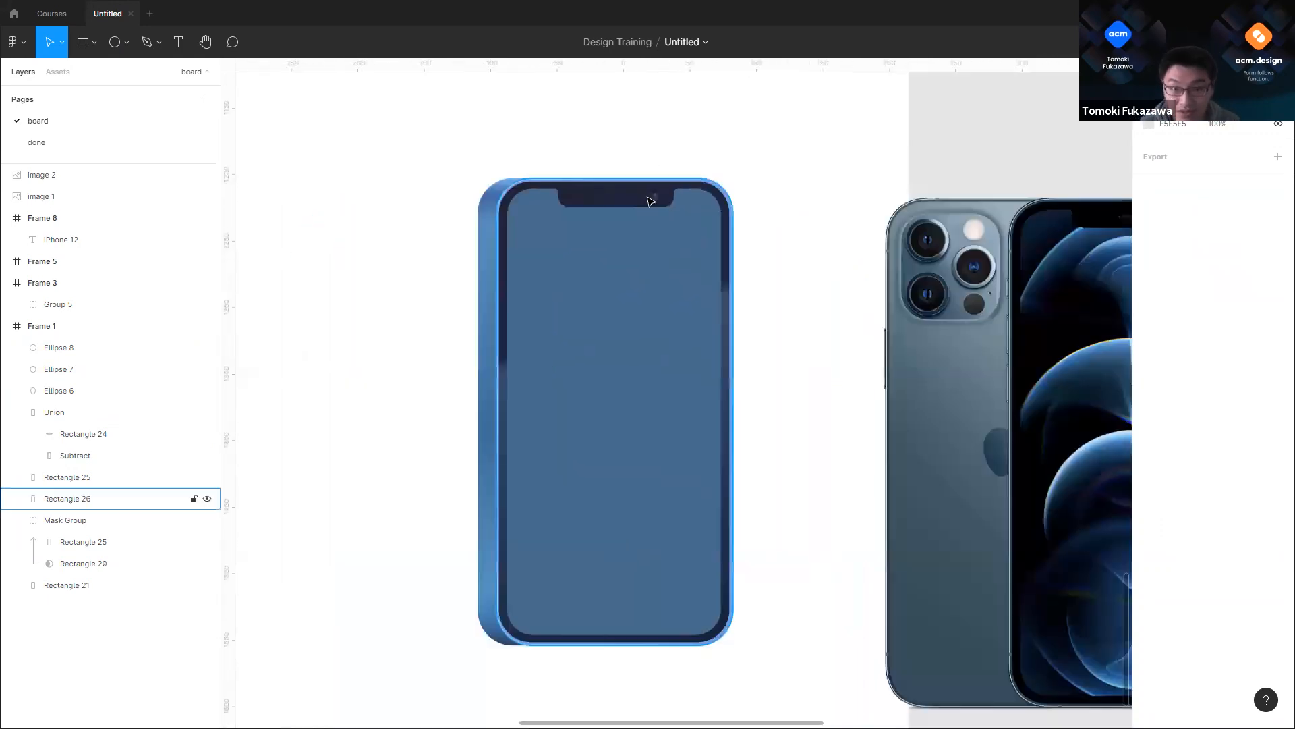
scroll(767, 277, "right", 5)
scroll(649, 297, "up", 6)
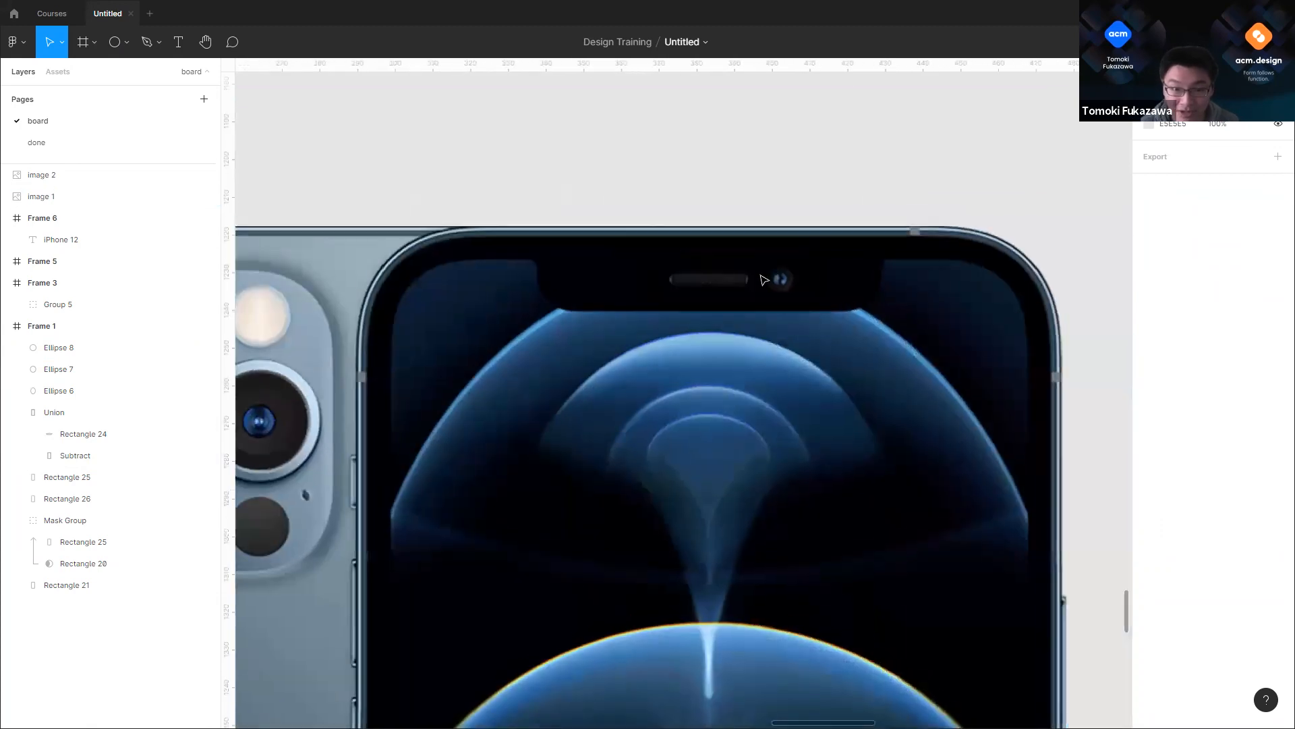
scroll(749, 313, "down", 8)
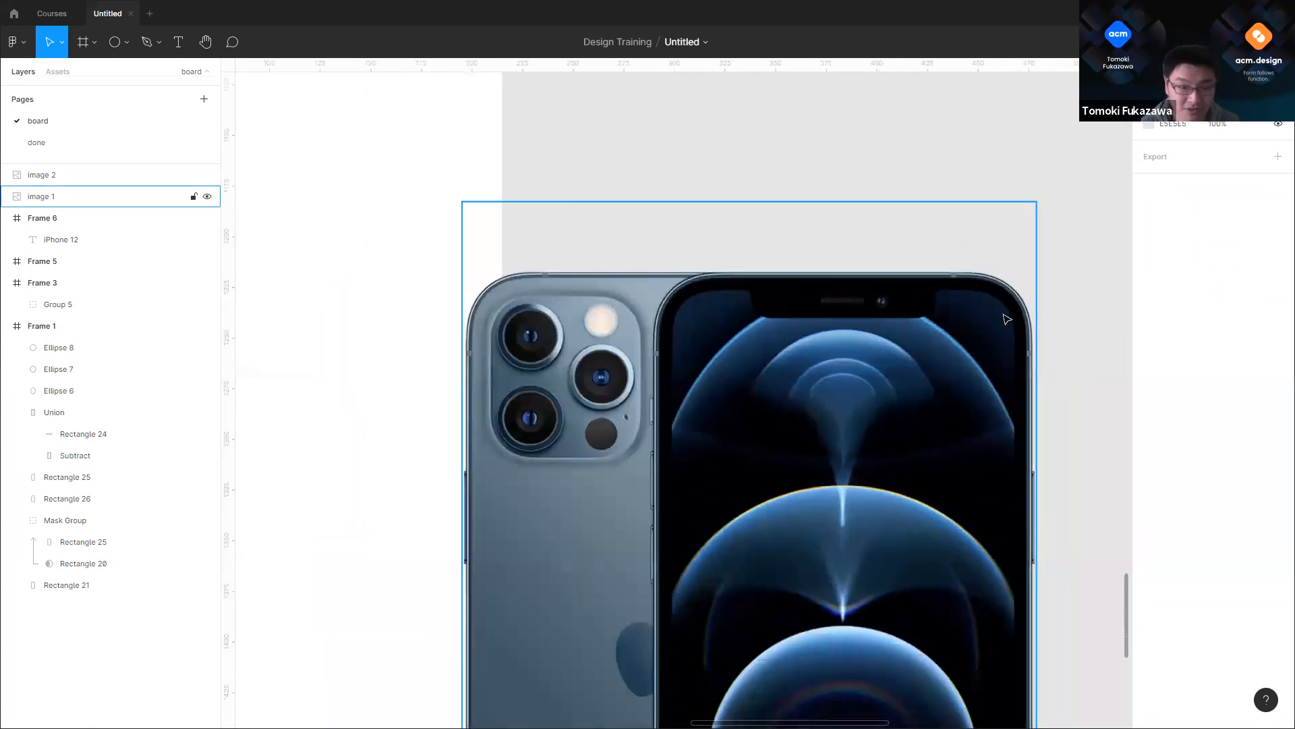
scroll(907, 329, "down", 3)
Step: Draw a speaker bar about 29.56 × 2.62 in the notch beside the camera and set its corner radius to 45
scroll(492, 332, "up", 10)
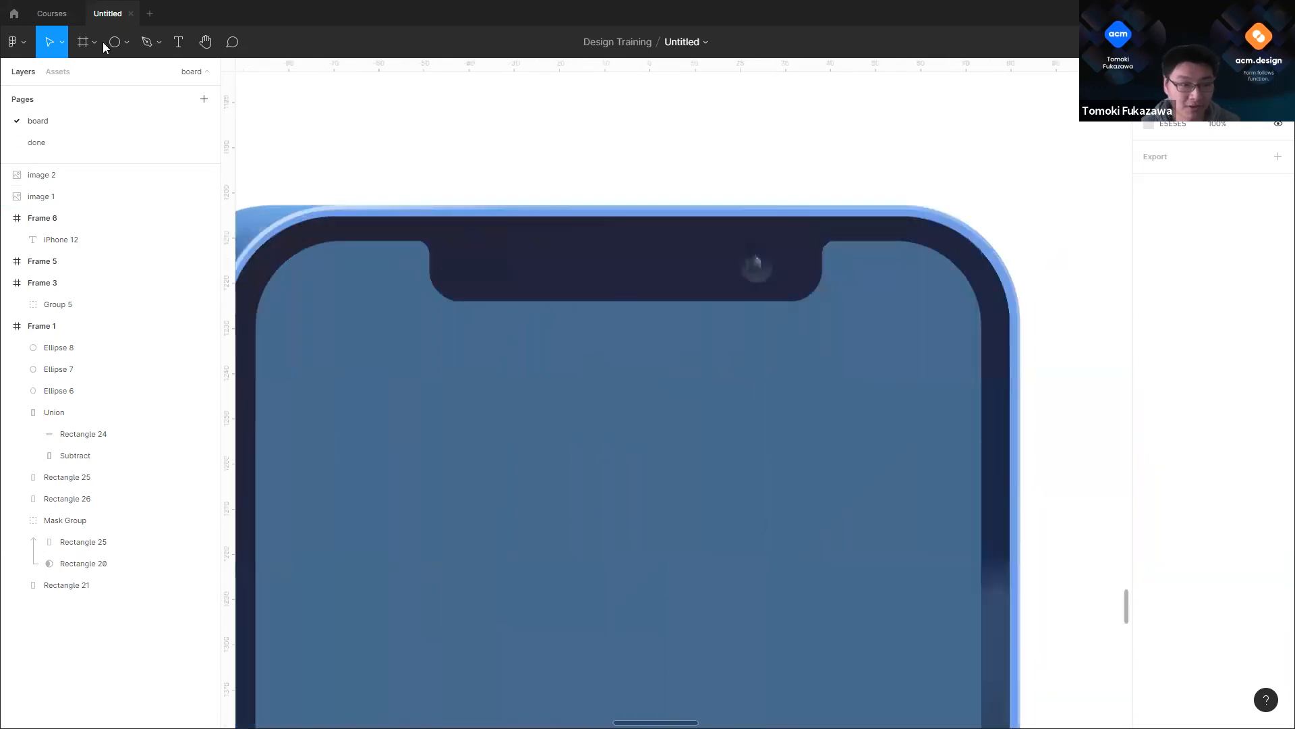
left_click(127, 42)
left_click(101, 72)
left_click_drag(652, 297, 829, 327)
scroll(860, 332, "down", 1)
scroll(844, 330, "down", 2)
scroll(903, 327, "up", 4)
scroll(792, 333, "down", 4)
scroll(1018, 292, "up", 3)
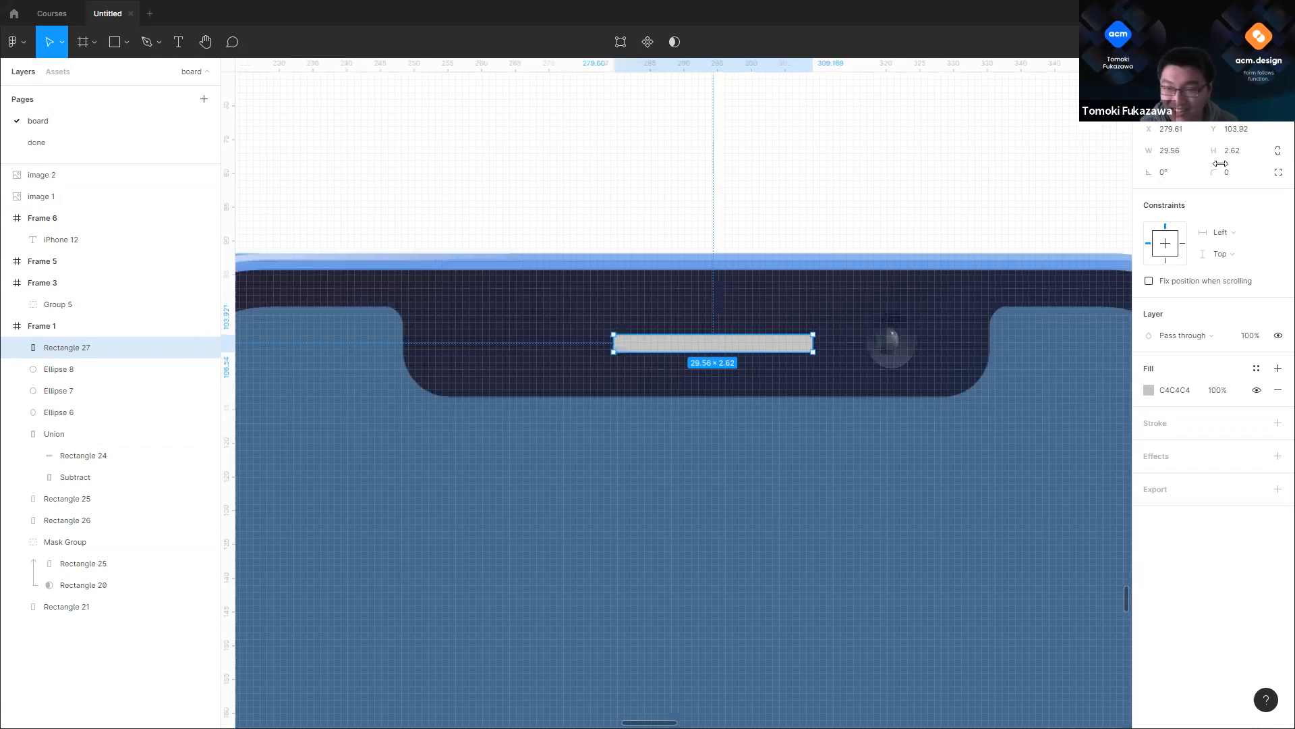
left_click_drag(1217, 169, 1248, 169)
scroll(563, 364, "up", 3)
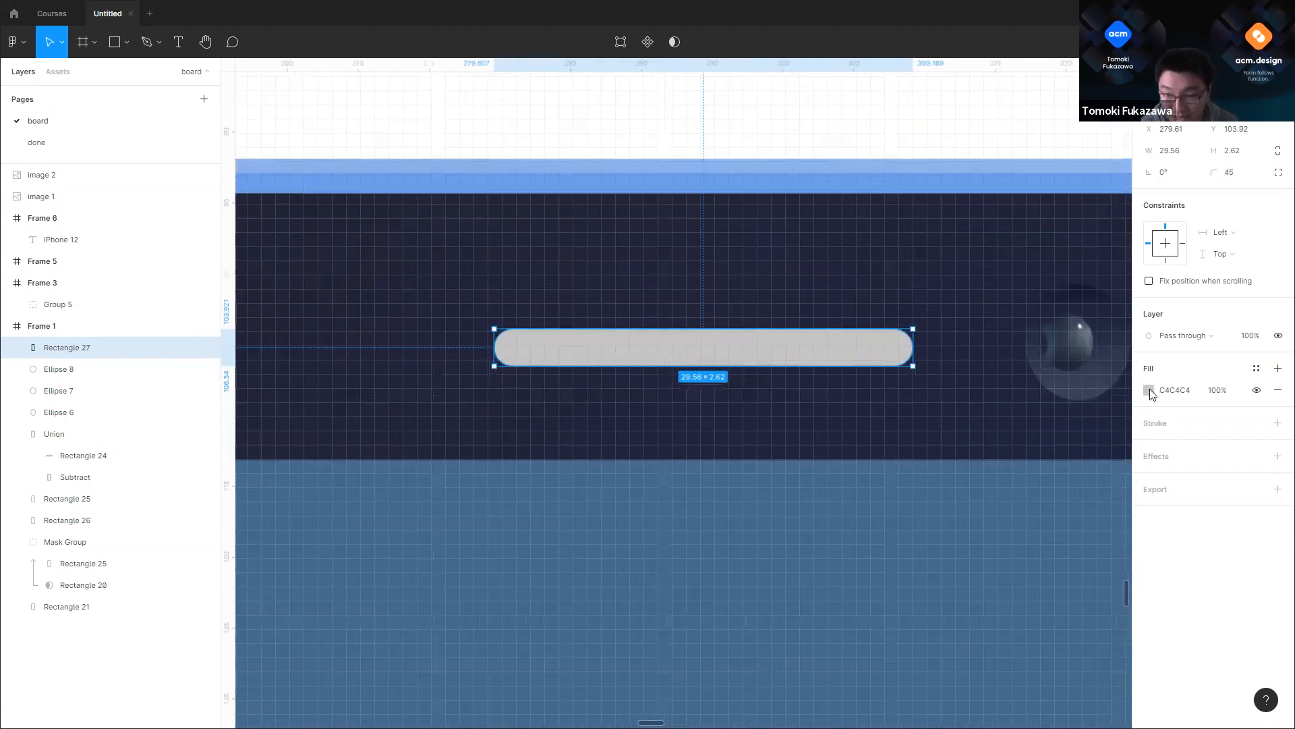
Step: Fill the speaker bar with the very dark blue 101824
left_click(1149, 390)
left_click(1077, 569)
left_click(1050, 538)
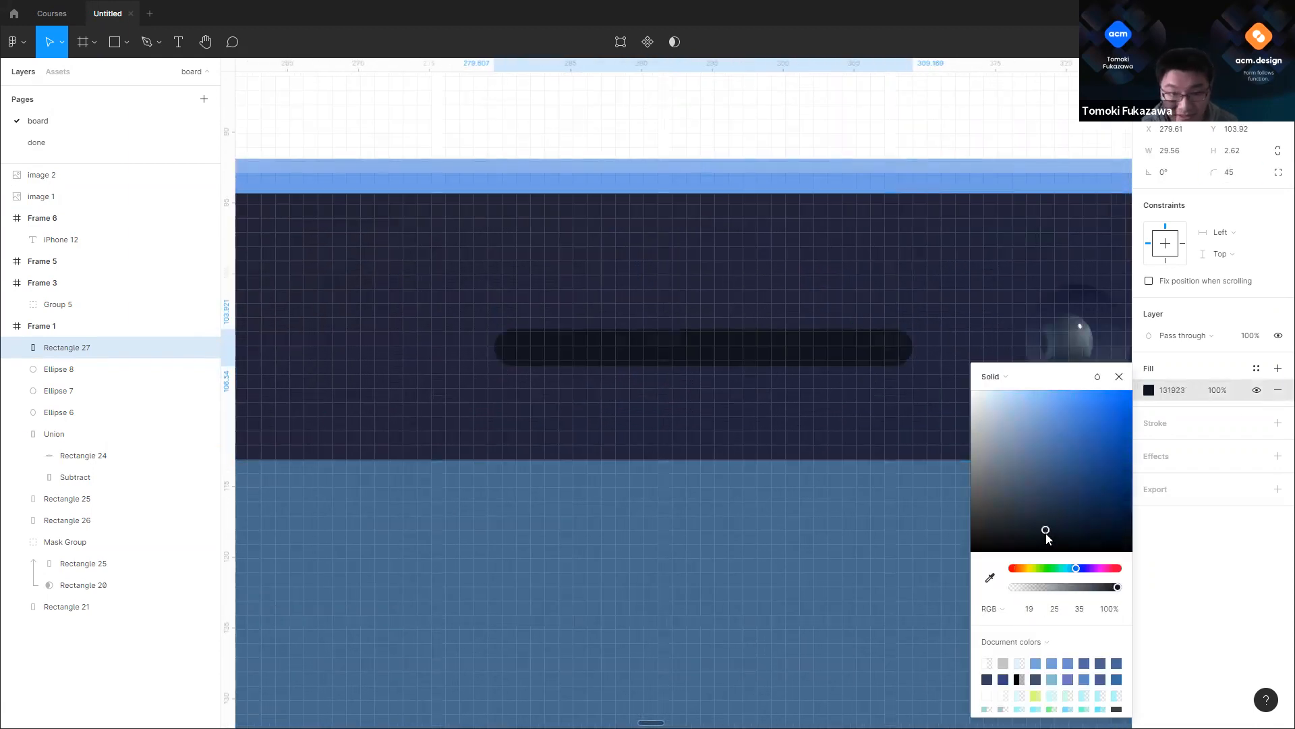
Step: Duplicate the speaker bar slightly to the left and send the copy one layer backward
scroll(847, 327, "up", 2)
left_click_drag(847, 327, 824, 322, "alt")
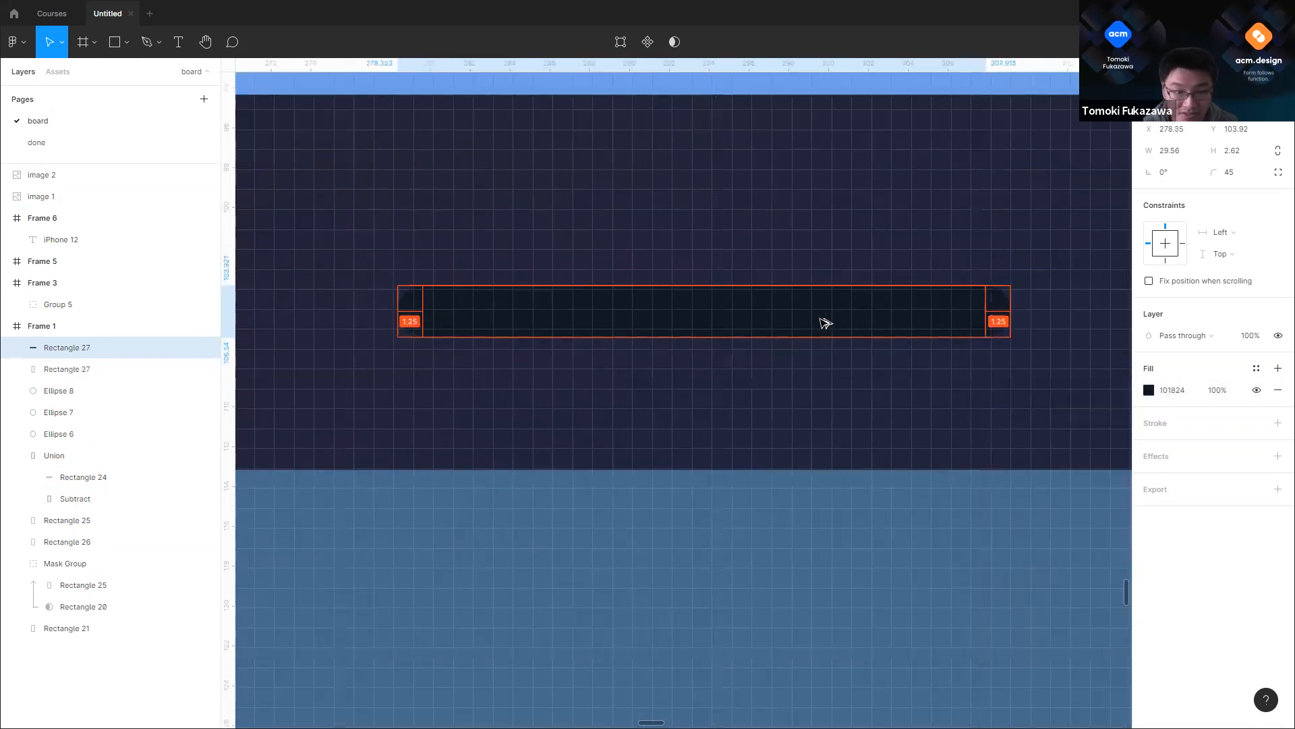
key("ctrl+bracketleft")
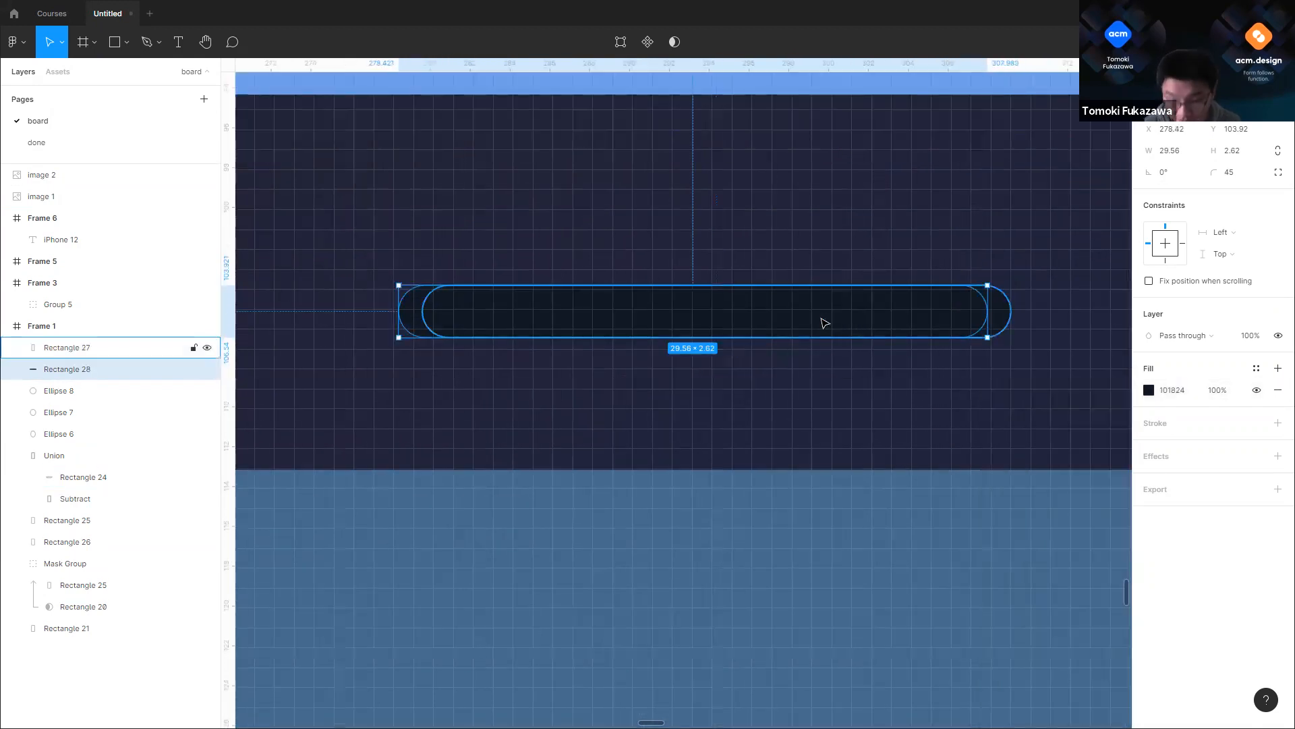
Step: Recolour the original speaker bar to grey-blue 3B3D4F and send it behind the dark copy
left_click(1010, 313)
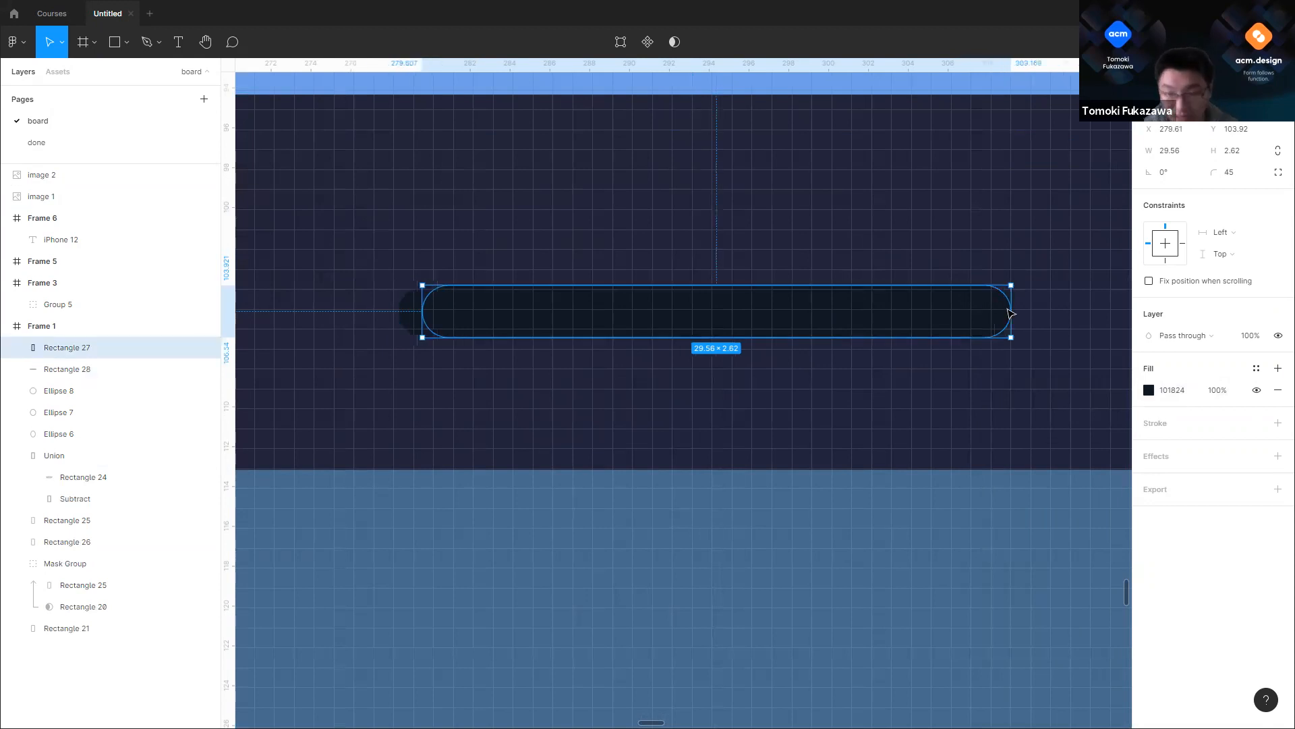
left_click(1148, 390)
mouse_move(1028, 491)
left_mouse_down()
mouse_move(1020, 482)
mouse_move(1039, 502)
left_mouse_up()
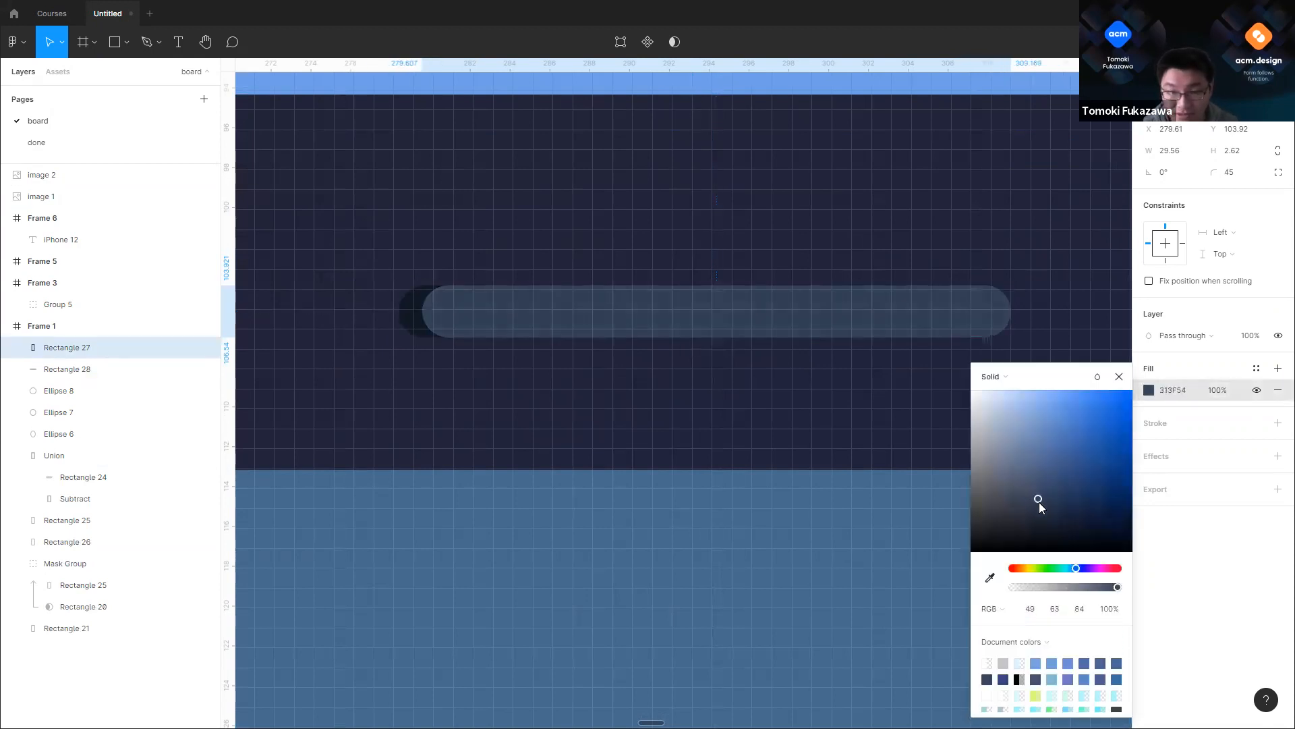
key("ctrl+bracketleft")
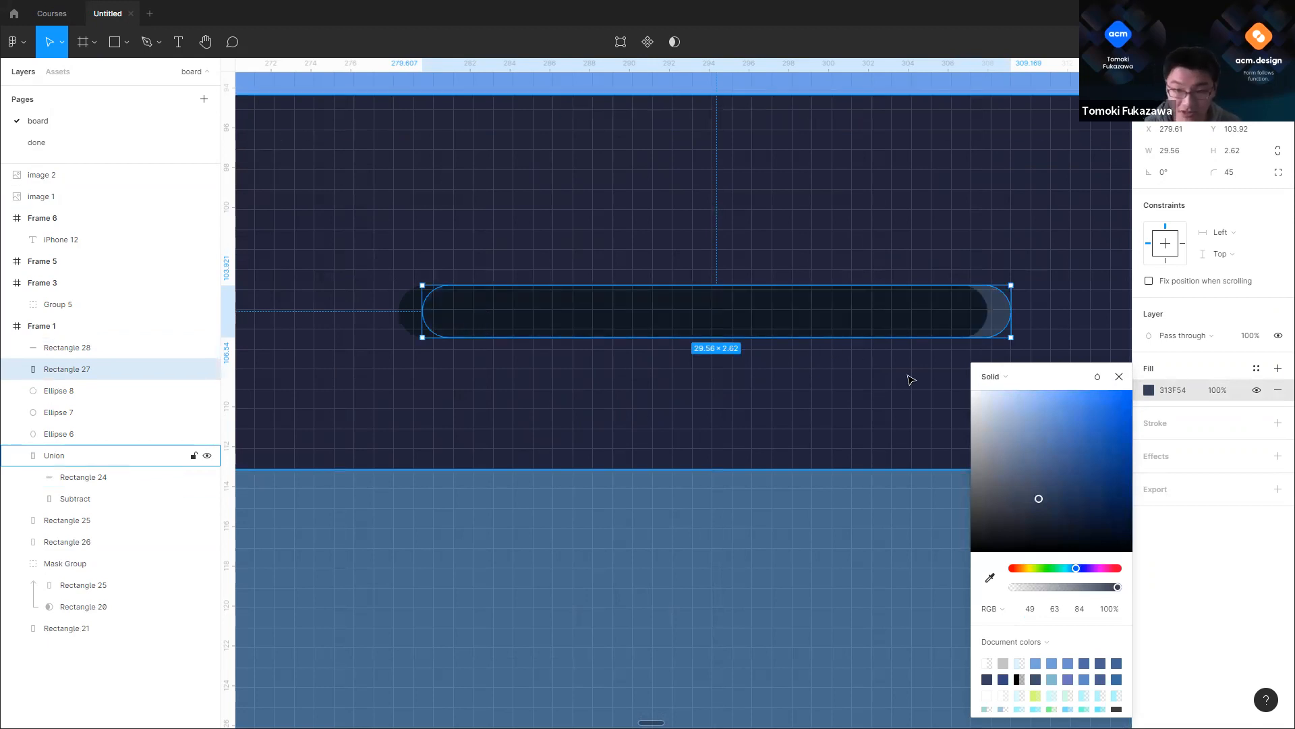
mouse_move(1031, 499)
left_mouse_down()
mouse_move(1049, 522)
mouse_move(1074, 510)
mouse_move(1011, 502)
left_mouse_up()
left_click(1084, 572)
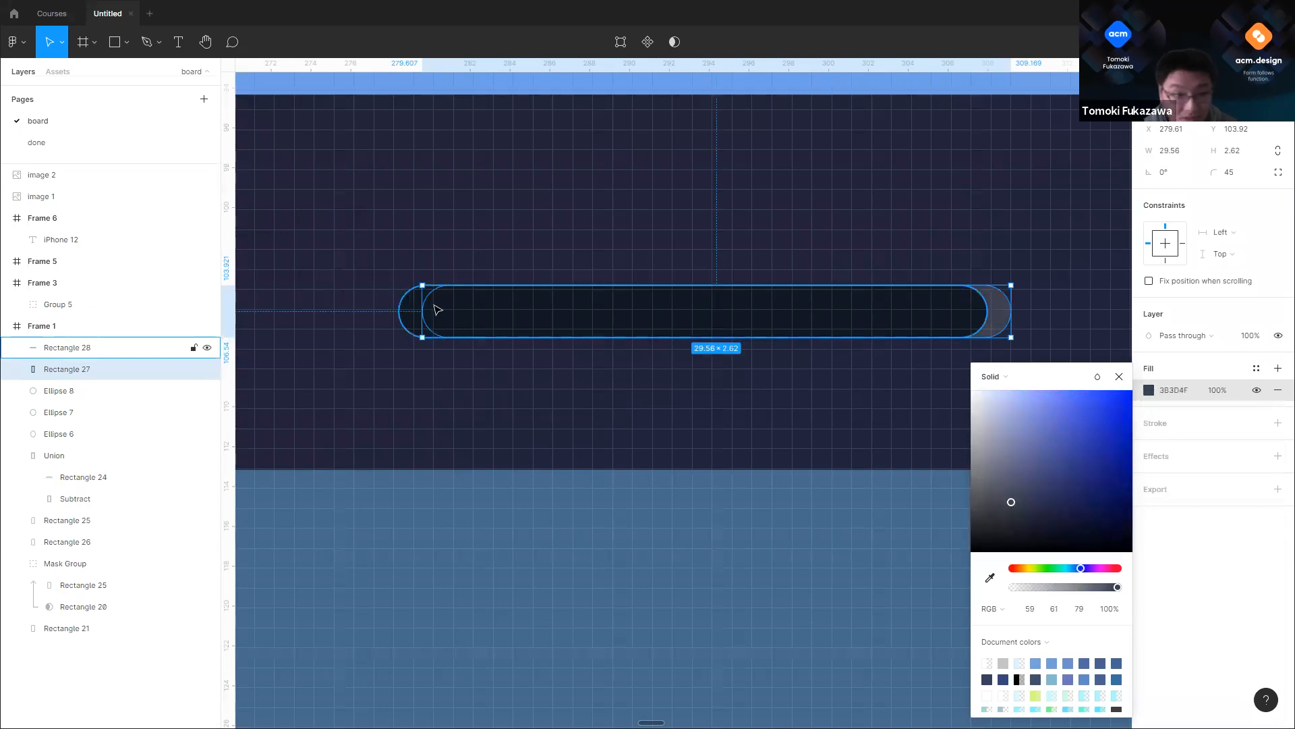
Step: Shift the dark speaker bar slightly right so only a thin edge of the lighter bar shows, and clear the selection
left_click(413, 317)
left_click_drag(413, 317, 422, 316)
left_click(857, 408, "ctrl")
scroll(856, 408, "down", 3)
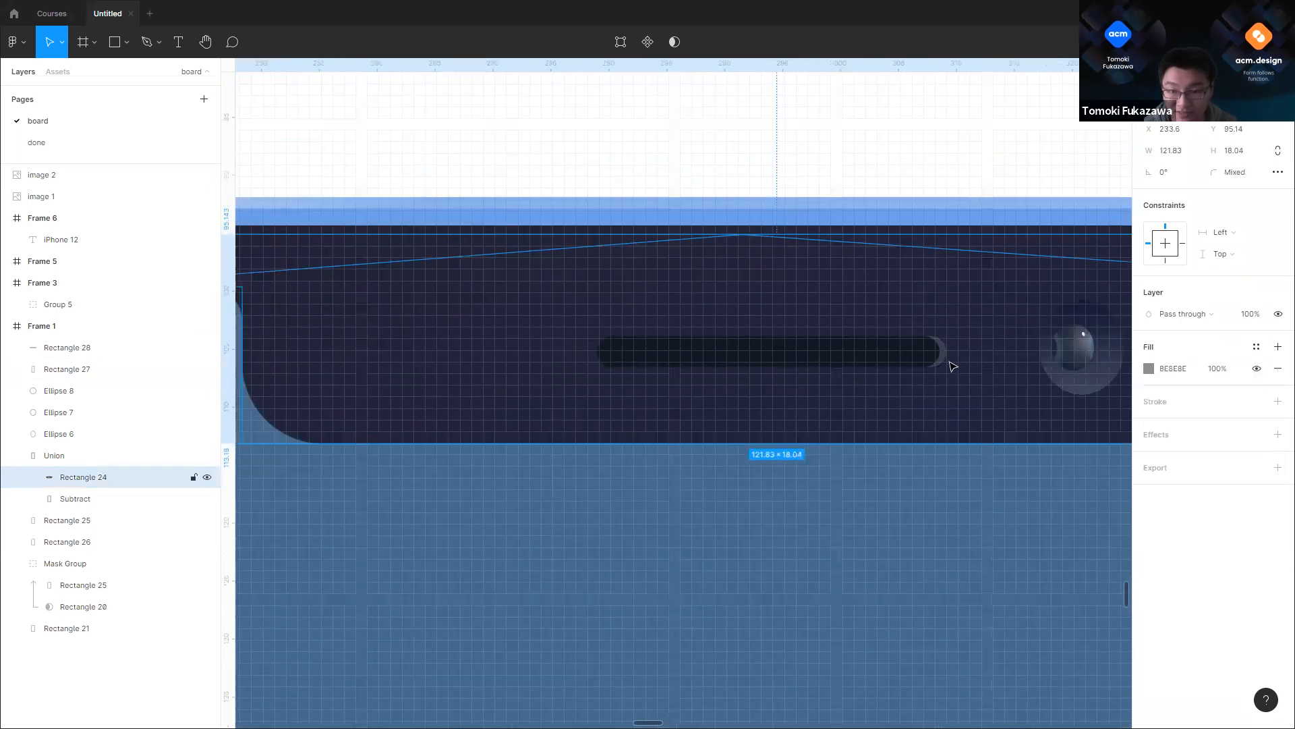
key("Escape")
scroll(951, 361, "up", 4)
scroll(807, 220, "down", 5)
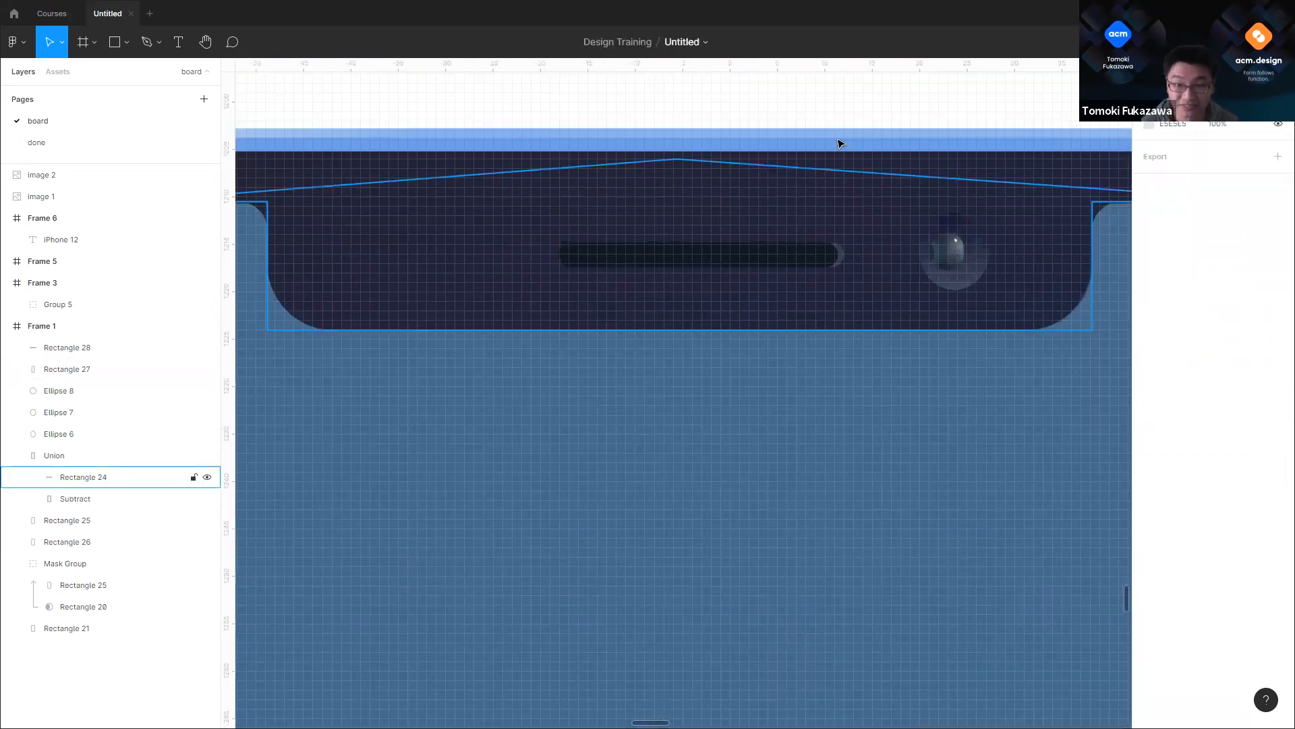
Step: Move the angled phone reference image left over the other reference photo and examine its side buttons
scroll(840, 143, "down", 5)
scroll(877, 202, "down", 3)
scroll(877, 203, "right", 3)
scroll(891, 248, "down", 5)
scroll(827, 286, "right", 5)
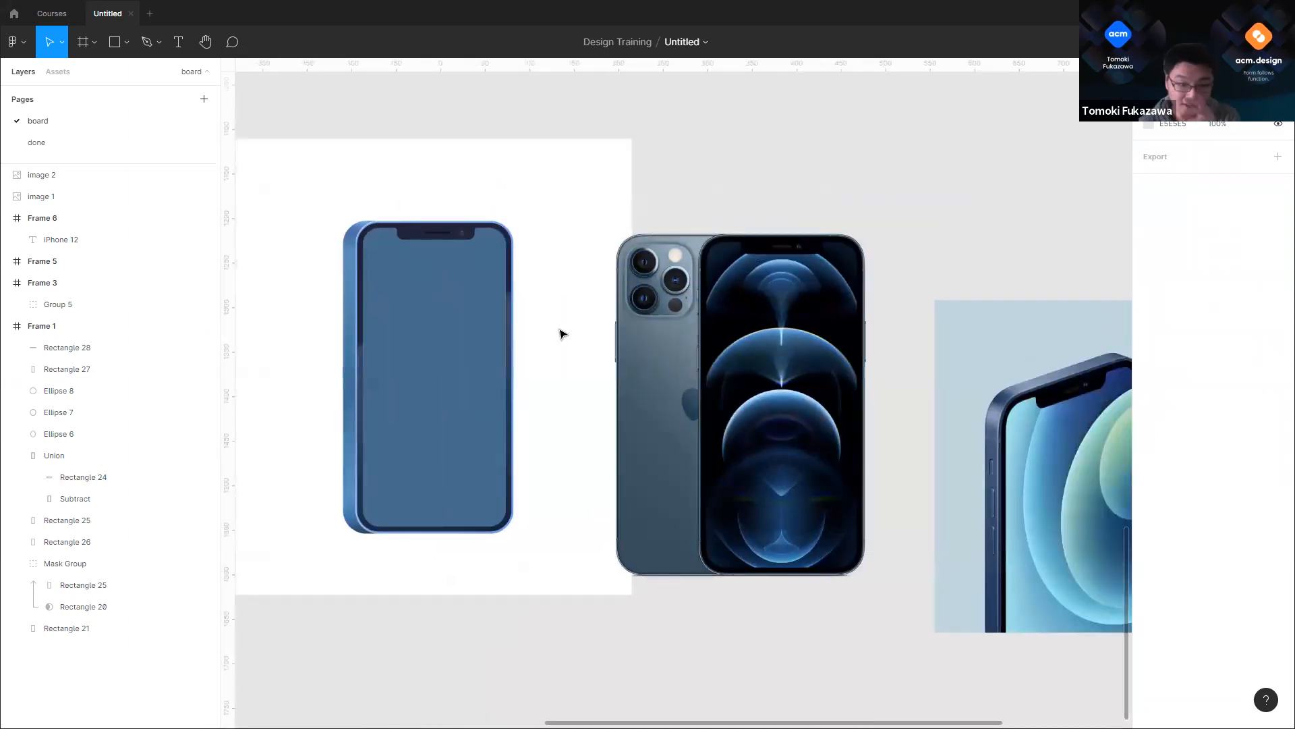
scroll(819, 211, "down", 1)
scroll(818, 211, "right", 2)
left_click_drag(882, 419, 815, 421)
scroll(711, 431, "up", 8)
scroll(918, 199, "right", 2)
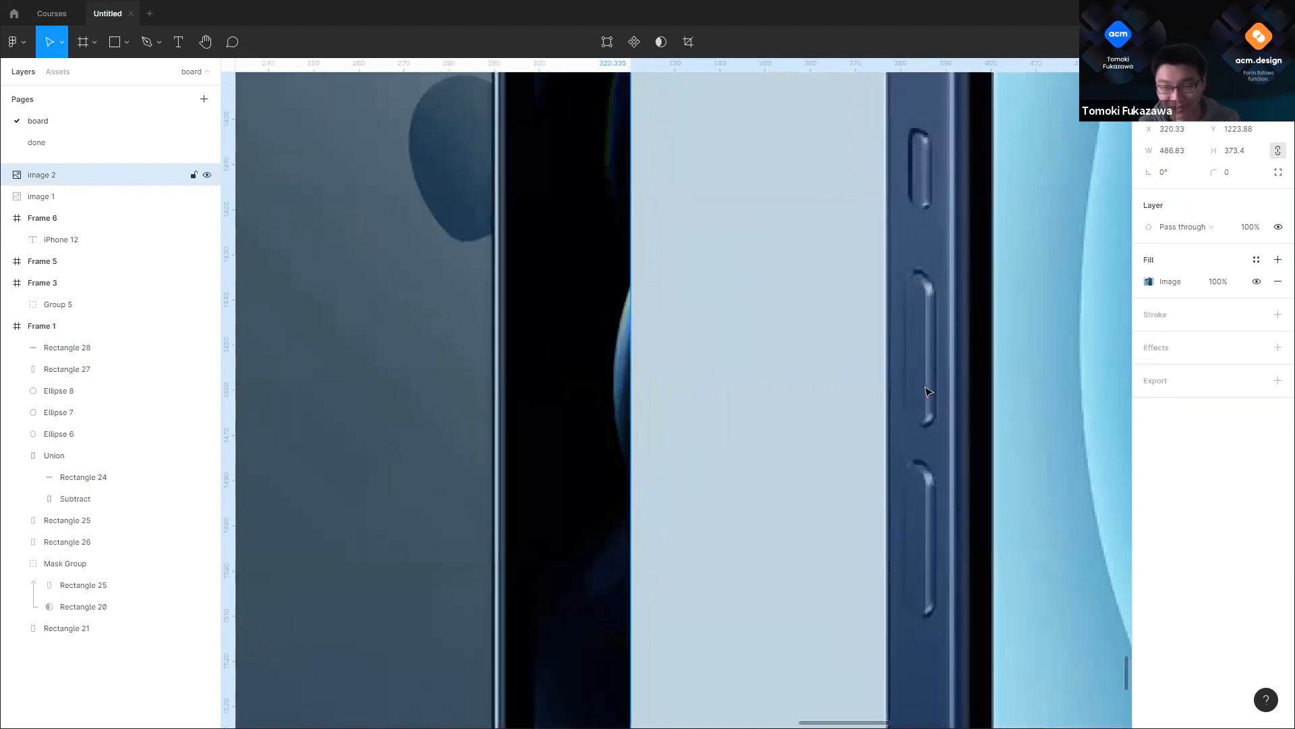
Step: Draw a side-button rectangle about 6.84 × 40.74 on the upper part of the phone's left side face
scroll(986, 456, "down", 6)
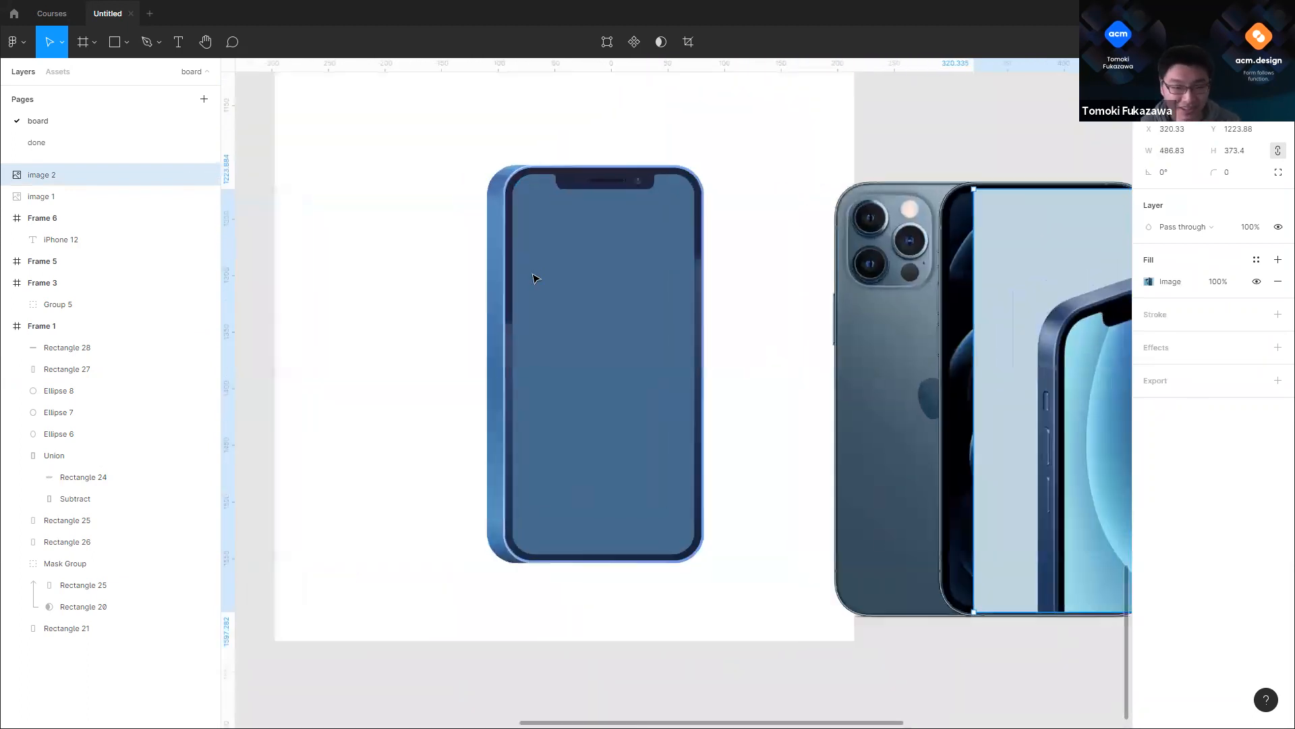
scroll(535, 281, "up", 10)
left_click(126, 45)
left_click(98, 73)
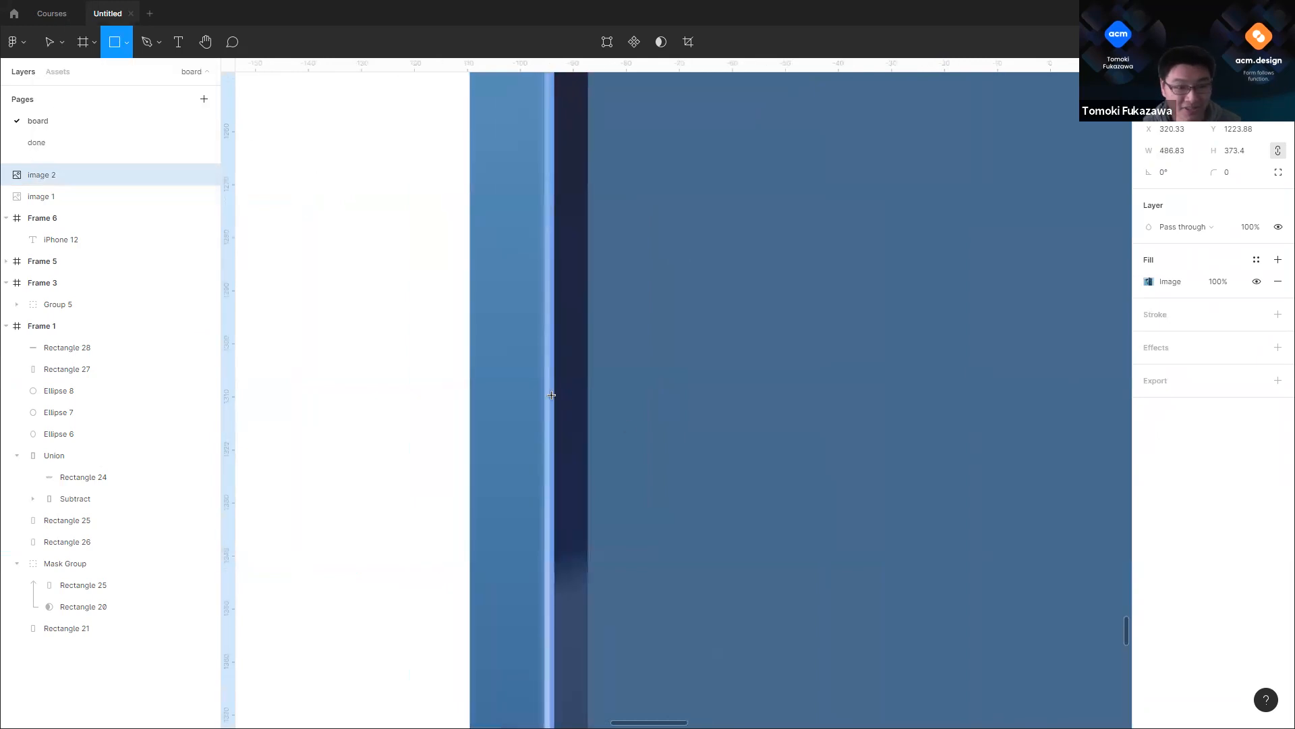
scroll(553, 311, "up", 3)
mouse_move(549, 327)
left_mouse_down()
mouse_move(581, 544)
mouse_move(582, 515)
left_mouse_up()
scroll(585, 371, "down", 2)
scroll(584, 371, "down", 3)
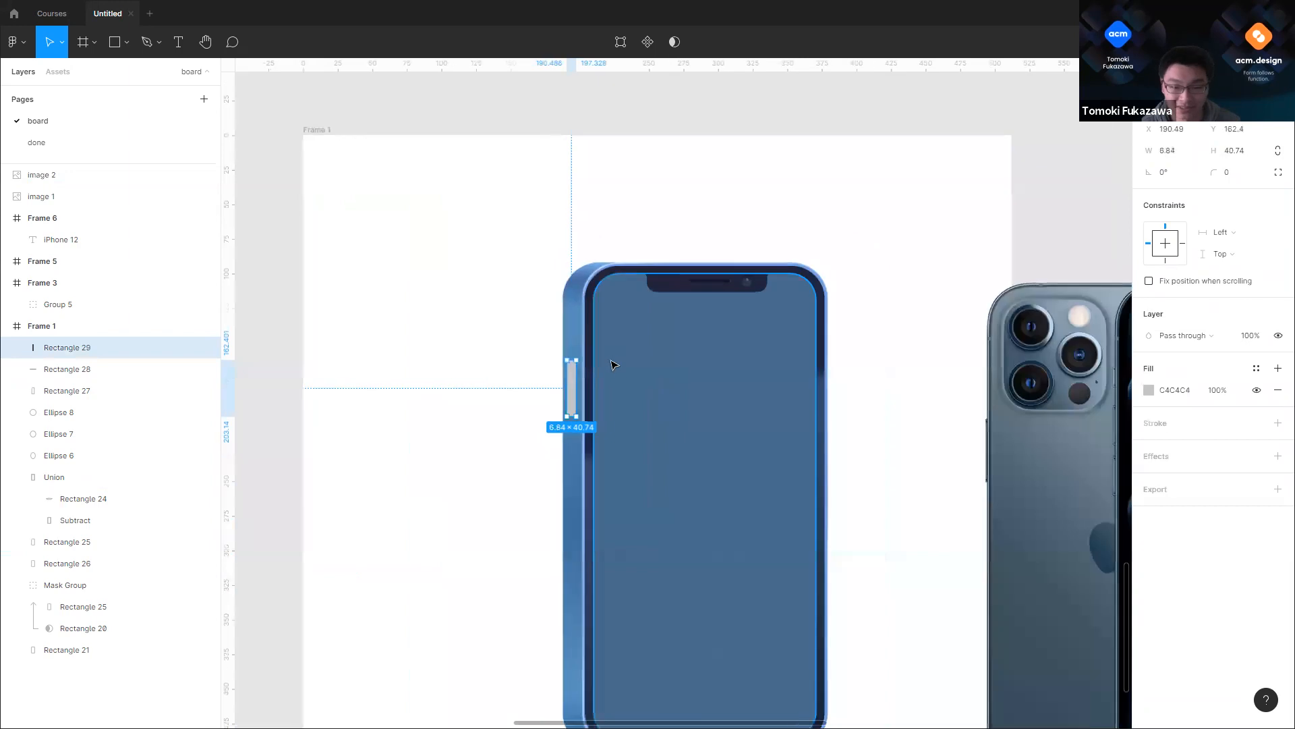
Step: Shorten the side-button rectangle to a height of about 37.14 and set its corner radius to 32
scroll(607, 368, "up", 8)
scroll(573, 405, "up", 2)
left_click_drag(615, 399, 614, 380)
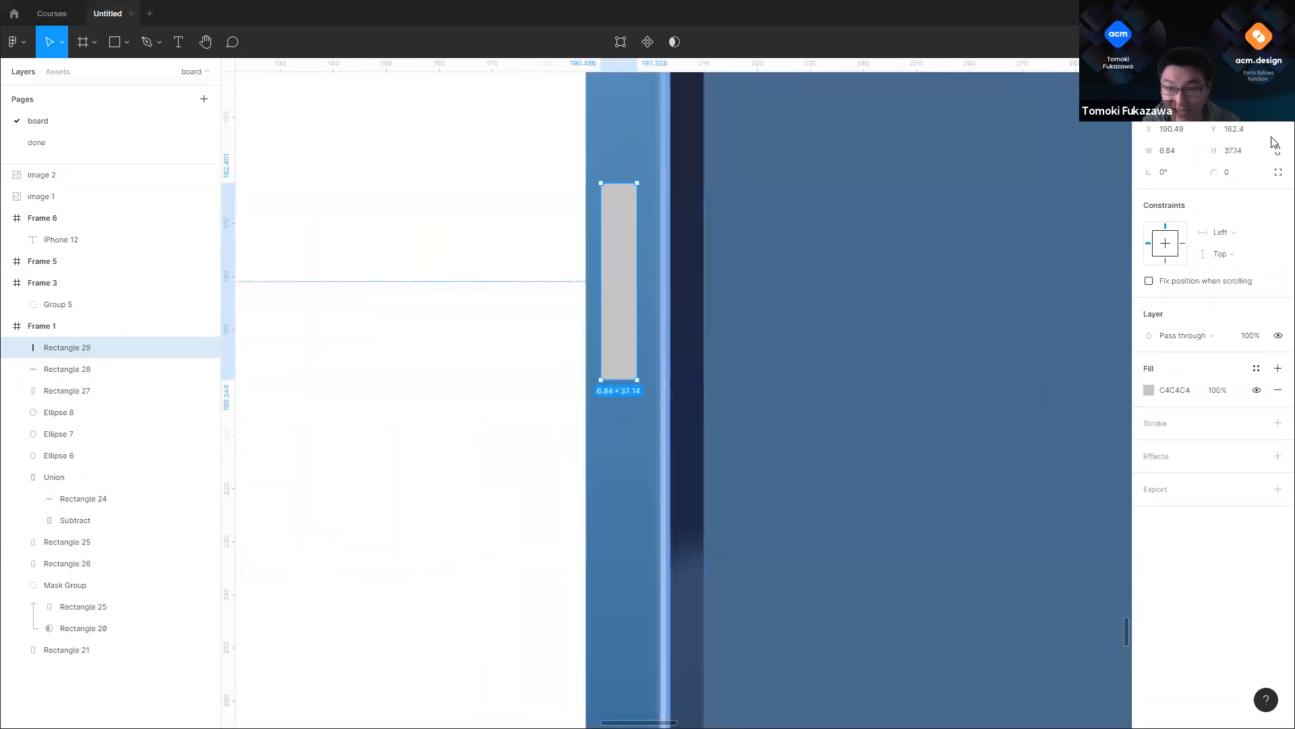
left_click_drag(1216, 171, 356, 171)
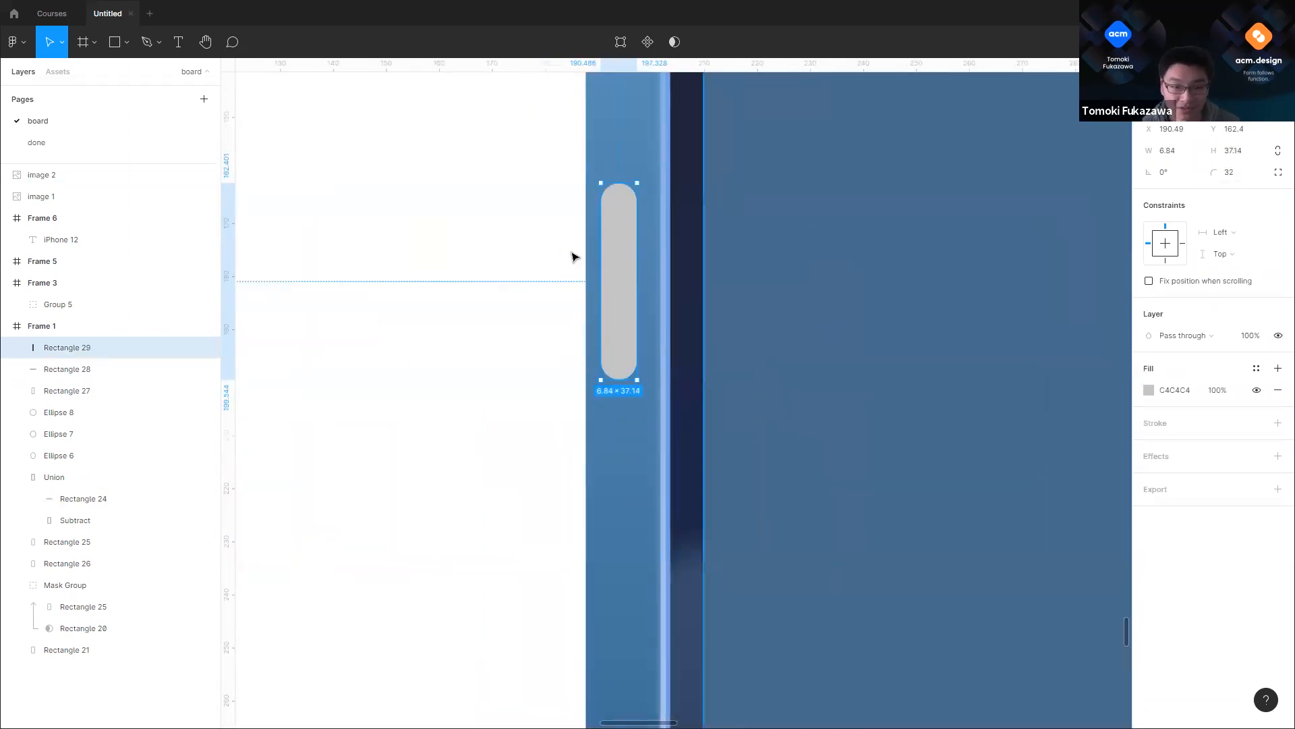
Step: Duplicate the side button about 1.6 to the right and send the copy behind the original
scroll(549, 263, "up", 5)
left_click_drag(564, 281, 584, 275)
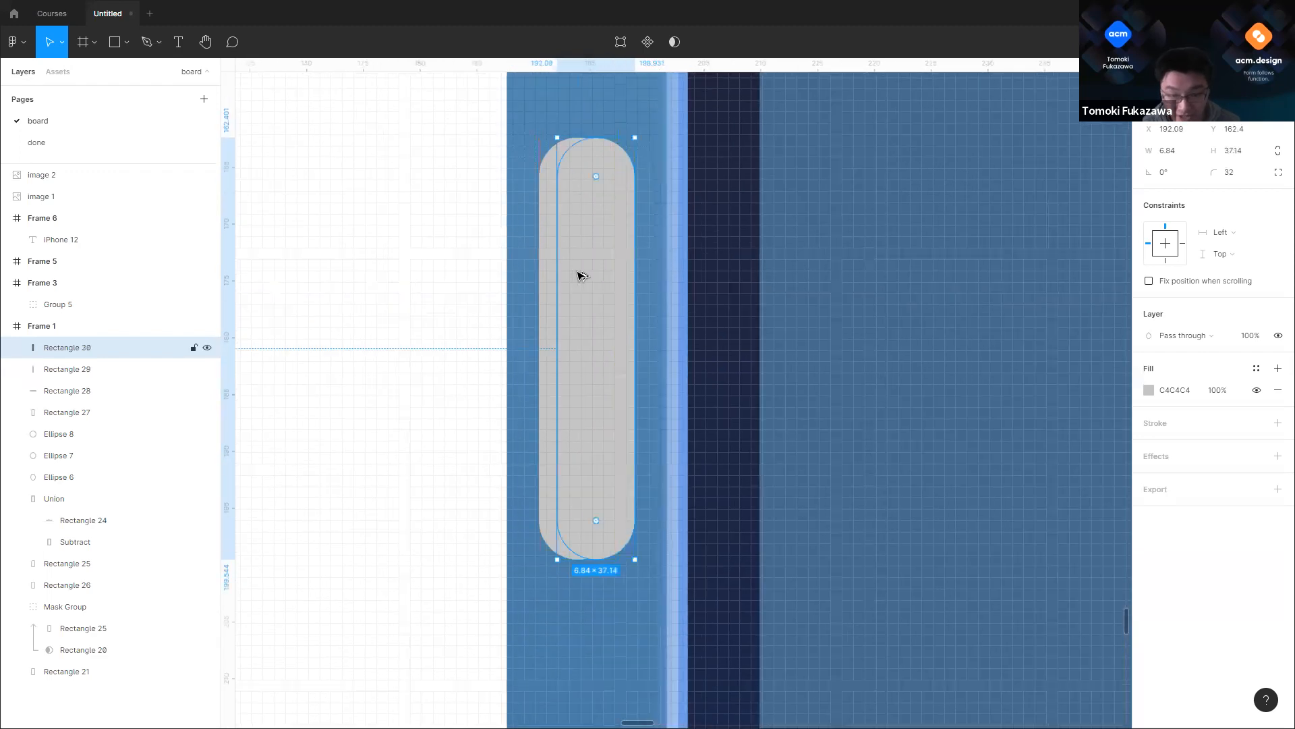
key("ctrl+bracketleft")
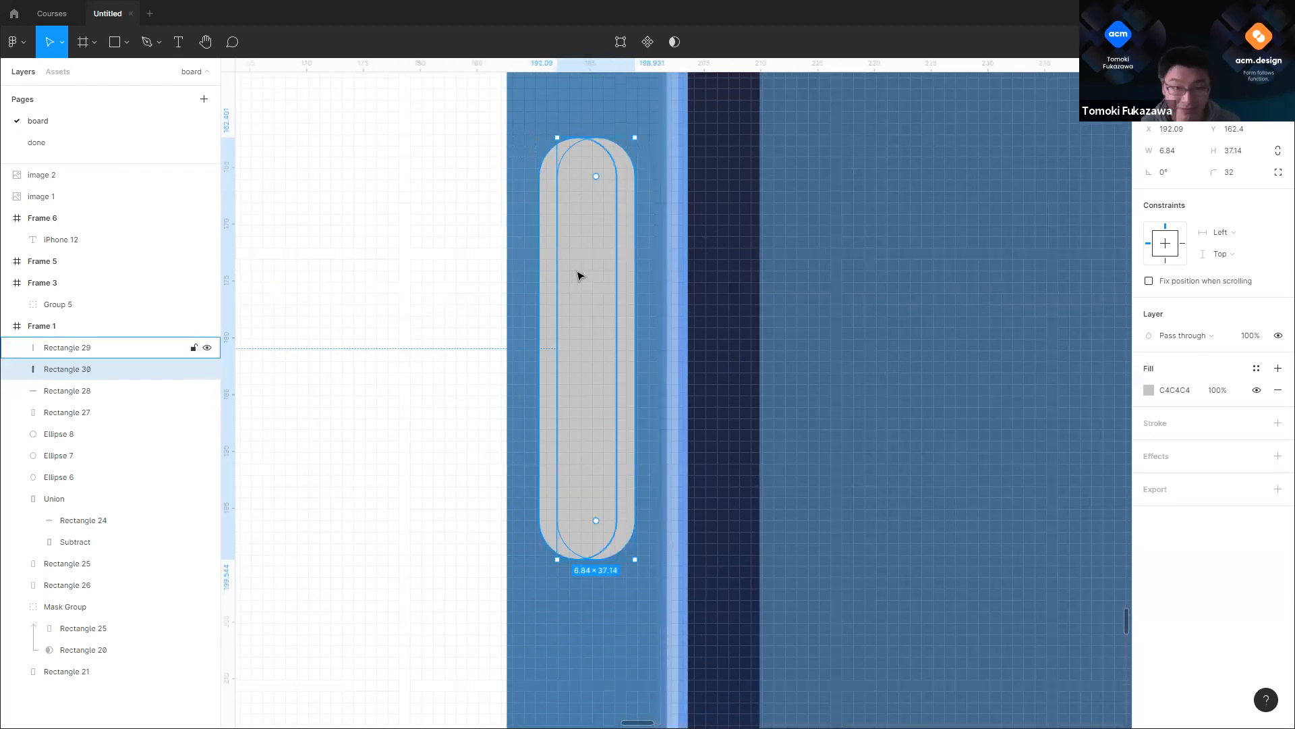
Step: Fill the front side-button shape with the blue sampled from the phone's side face, lightened to 679DC3
left_click(545, 191)
left_click(1149, 390)
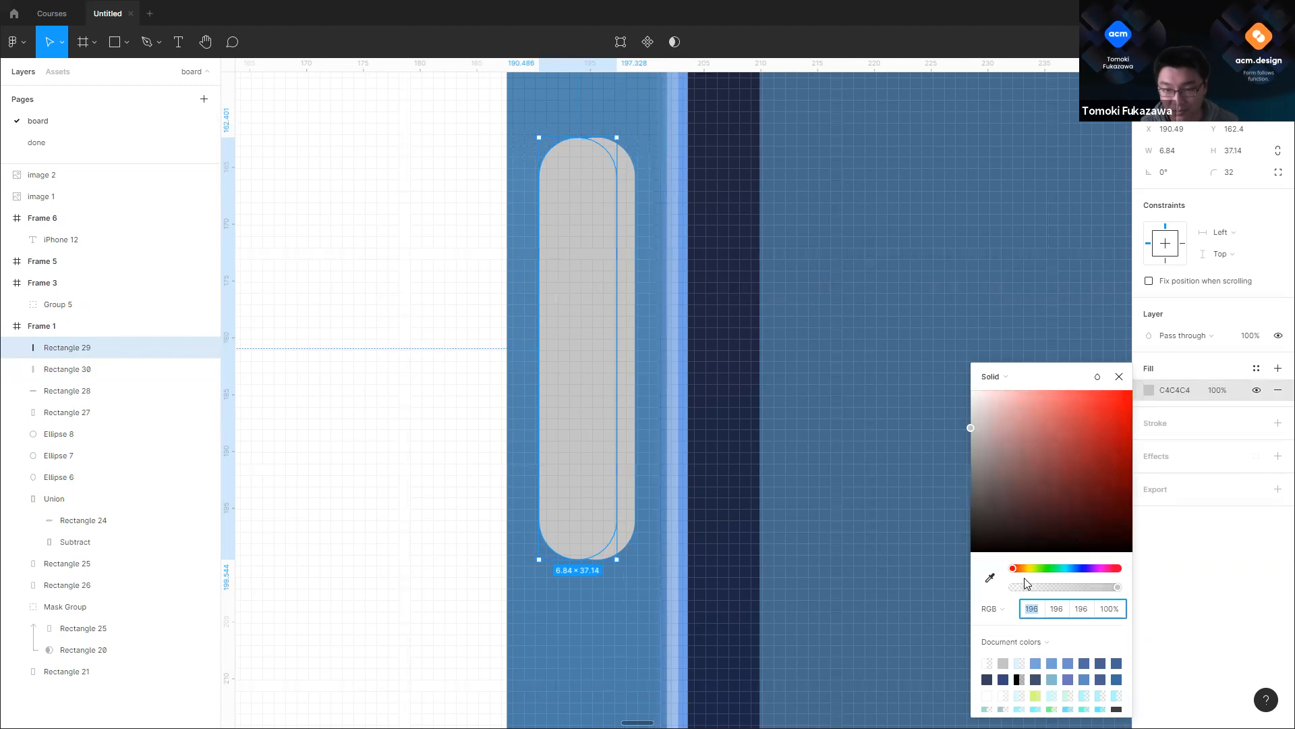
left_click(990, 577)
scroll(622, 223, "up", 4)
left_click(619, 243)
scroll(617, 243, "down", 5)
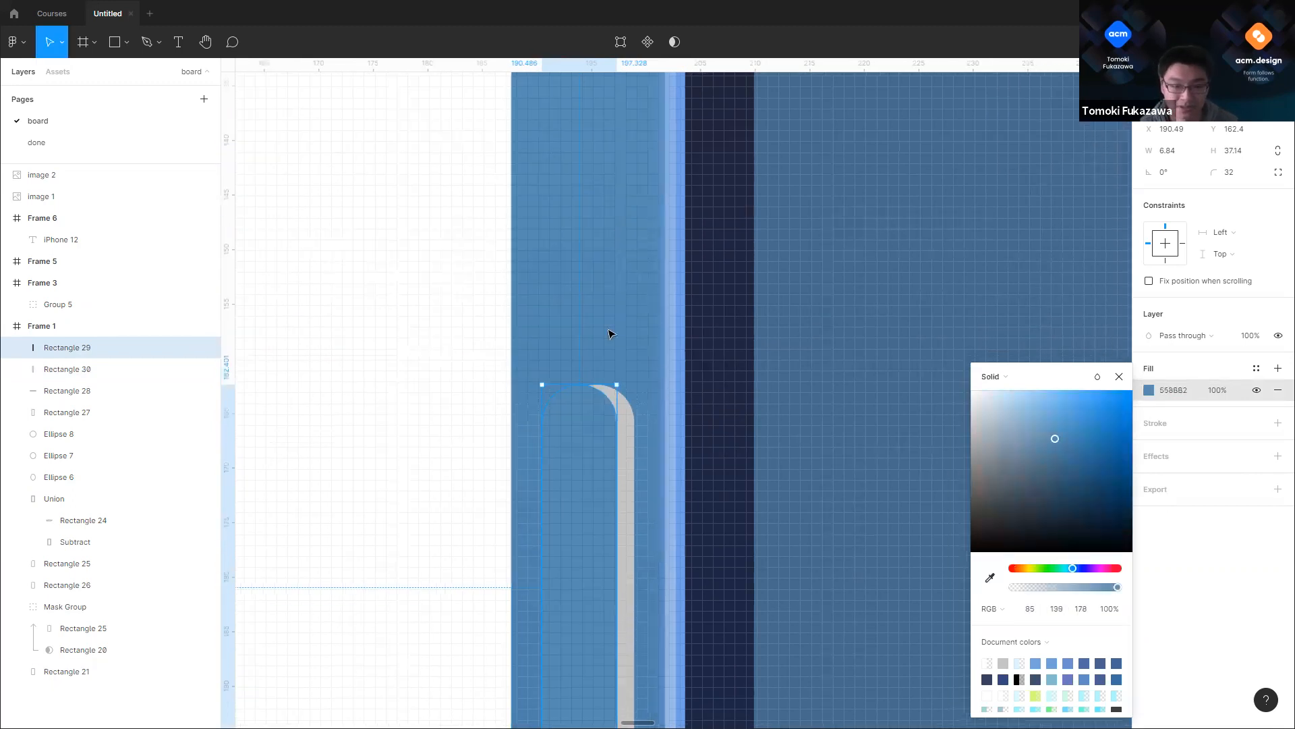
scroll(625, 372, "up", 3)
mouse_move(1056, 440)
left_mouse_down()
mouse_move(1068, 437)
mouse_move(1047, 429)
left_mouse_up()
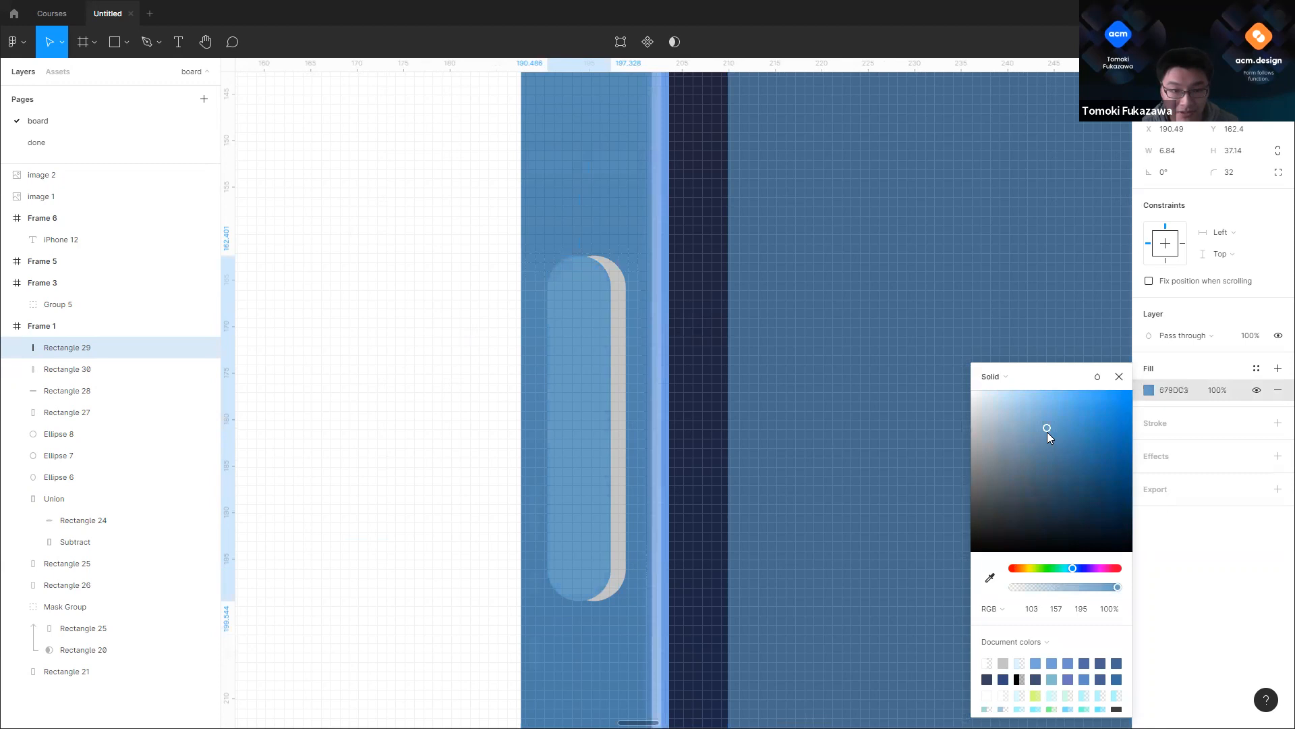
Step: Draw a thin vertical filler rectangle about 1.79 × 37.16 spanning the full height between the side button's front and back shapes
left_click(127, 43)
left_click(155, 79)
scroll(728, 381, "up", 1)
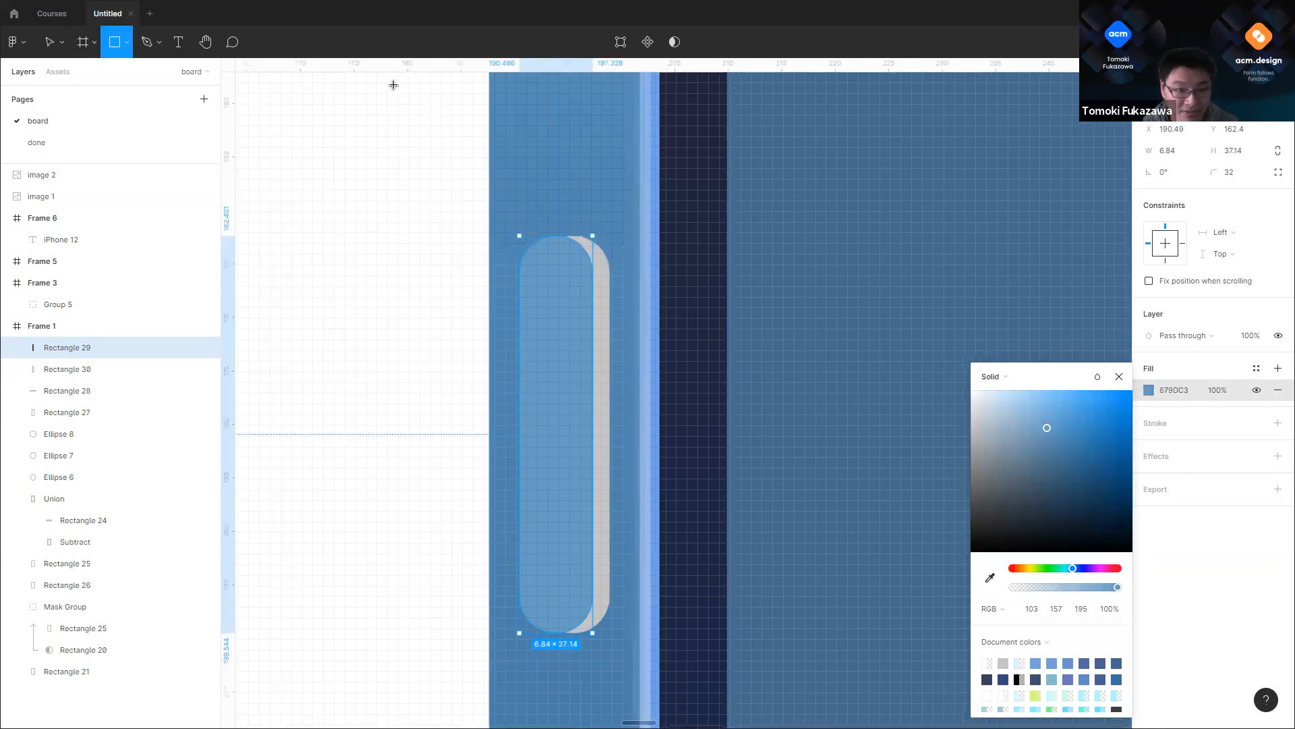
scroll(578, 247, "up", 5)
mouse_move(457, 182)
left_mouse_down()
mouse_move(593, 378)
mouse_move(567, 447)
left_mouse_up()
scroll(512, 284, "down", 5)
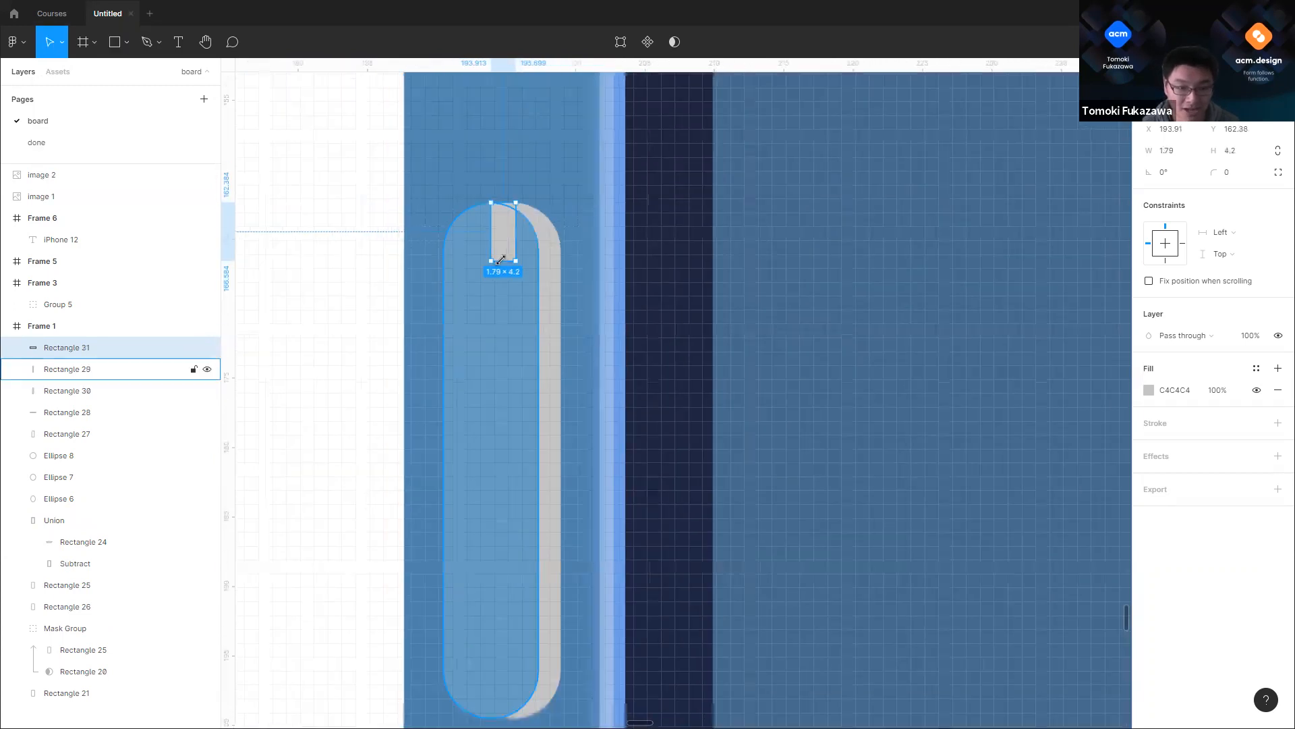
scroll(500, 260, "down", 1)
left_click_drag(517, 270, 523, 642)
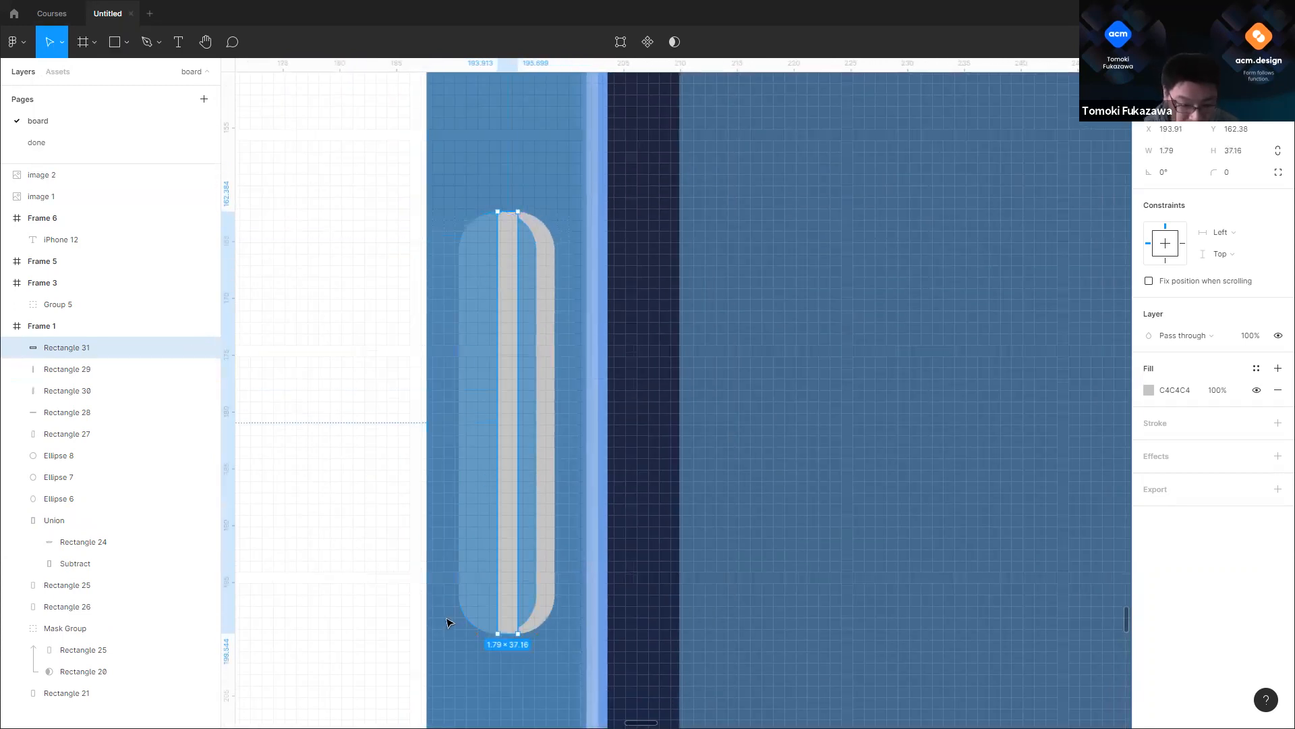
Step: Union the filler rectangle with the grey back copy of the button and send the result behind the front shape
scroll(540, 587, "up", 6)
left_click(720, 512, "shift")
scroll(742, 523, "down", 2)
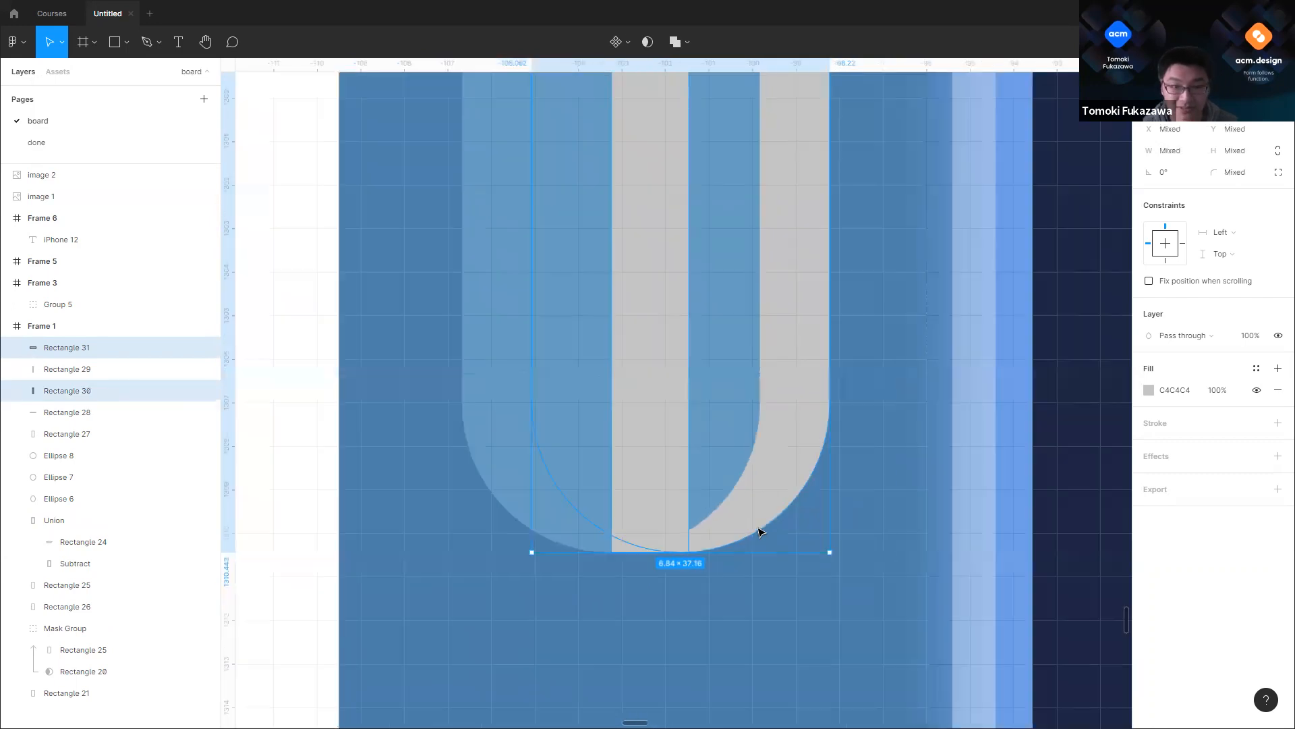
scroll(759, 532, "down", 3)
left_click(675, 42)
scroll(748, 317, "down", 2)
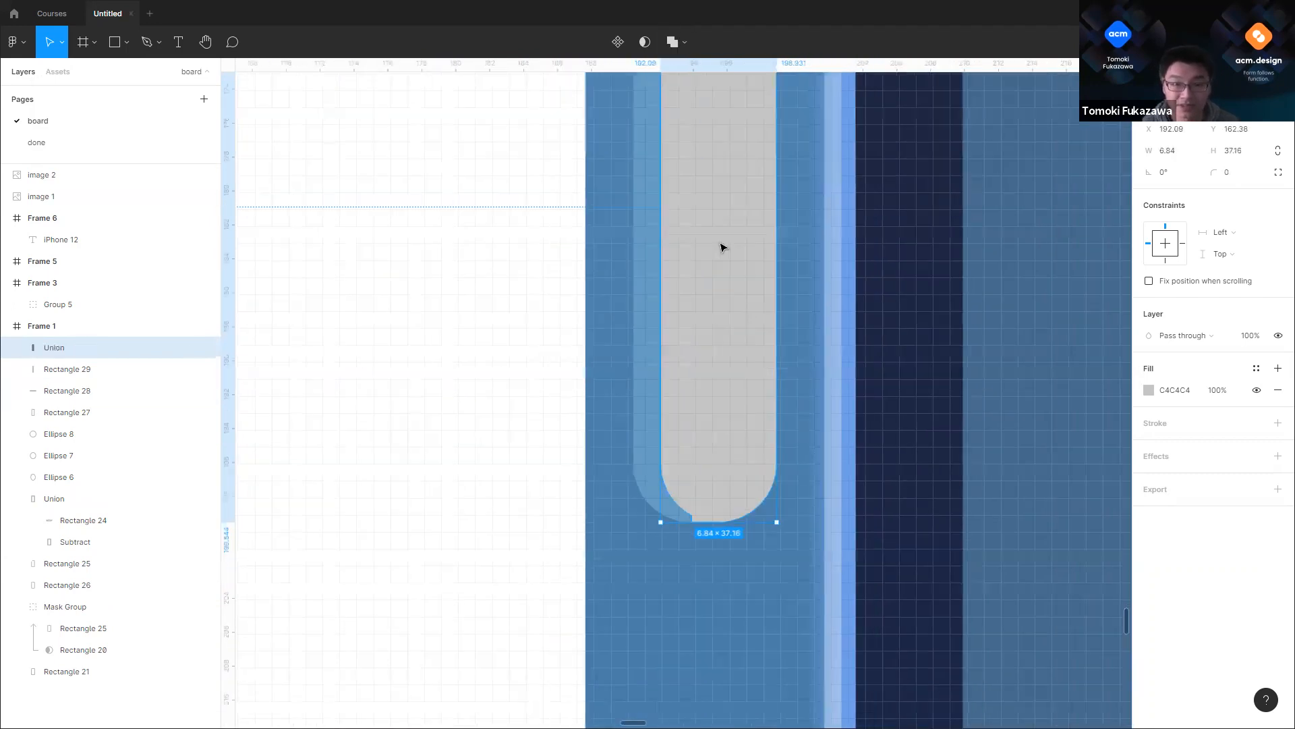
scroll(722, 248, "down", 3)
scroll(723, 246, "up", 5)
key("ctrl+[")
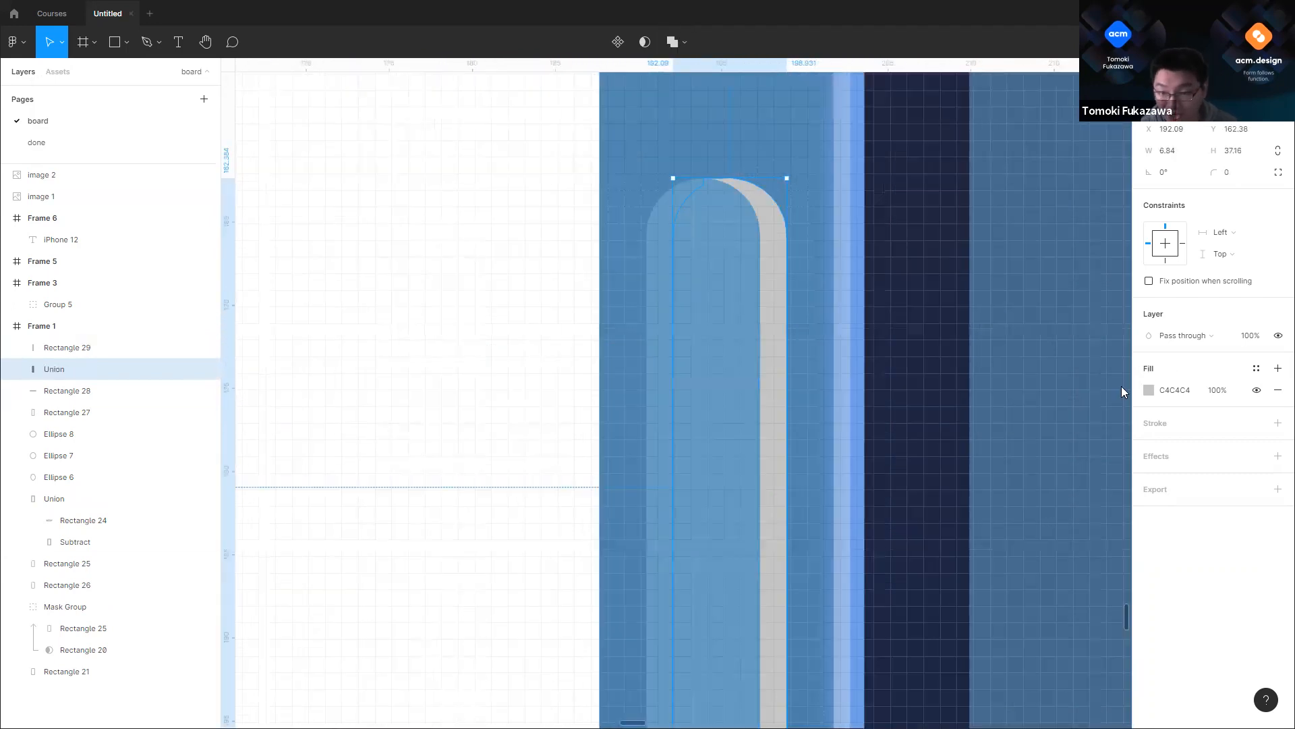
Step: Give the united back shape a vertical linear gradient from light blue to dark slate (RGB 55, 66, 80)
left_click(1149, 390)
left_click(991, 376)
left_click(996, 393)
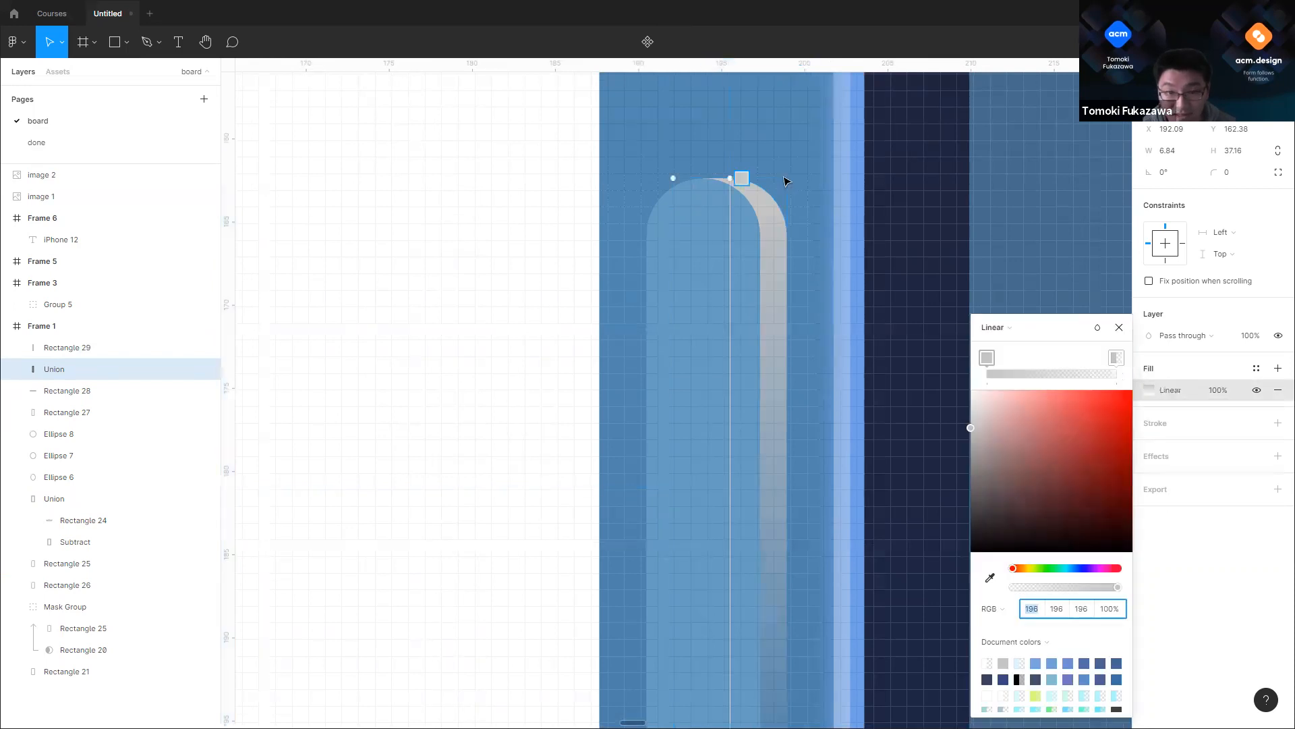
scroll(786, 181, "up", 2)
scroll(782, 178, "up", 1)
left_click_drag(1079, 571, 1066, 570)
left_click_drag(1057, 477, 1007, 409)
mouse_move(1064, 567)
left_mouse_down()
mouse_move(1144, 593)
mouse_move(1073, 568)
left_mouse_up()
left_click(1026, 503)
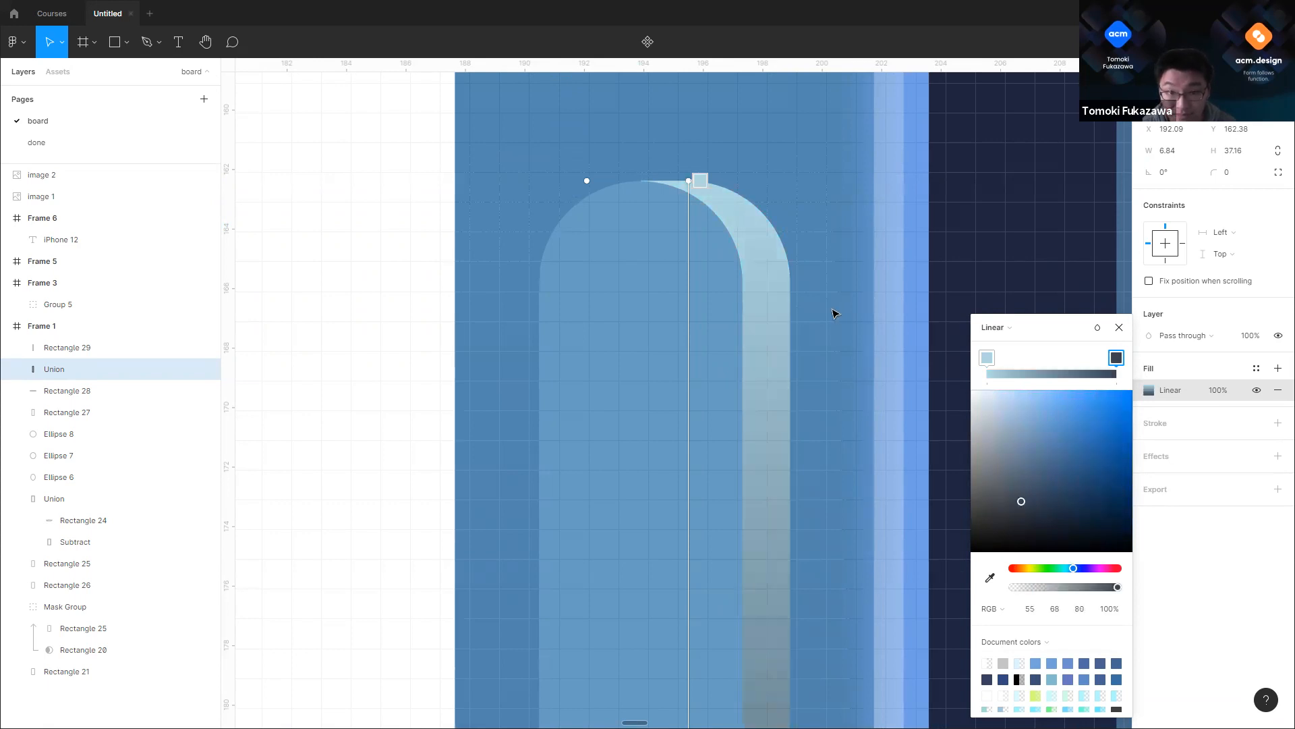
Step: Add two mid-blue gradient stops to the back shape, RGB 75, 118, 157 near its upper end and 69, 117, 161 near its lower end
left_click(701, 279)
left_click_drag(1021, 426, 1056, 452)
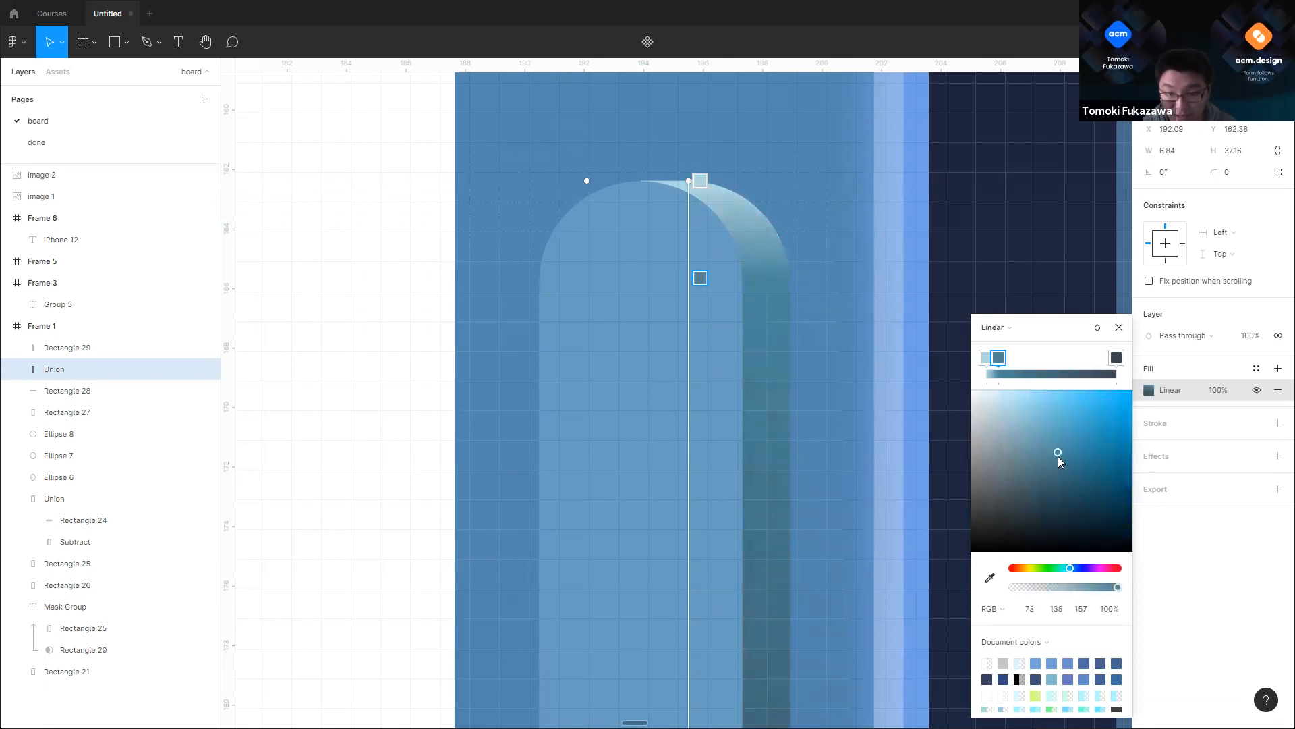
left_click(1073, 570)
scroll(814, 336, "down", 6)
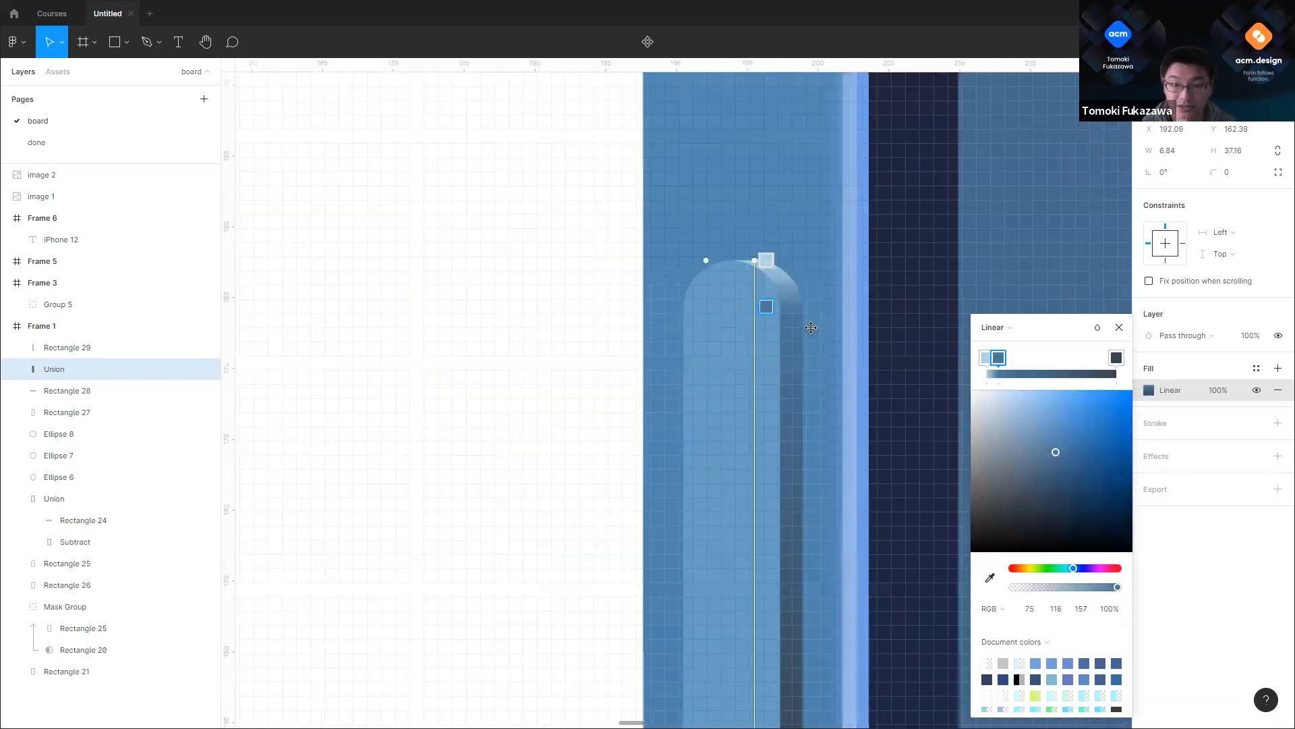
scroll(830, 403, "up", 3)
scroll(767, 500, "up", 2)
left_click(748, 496)
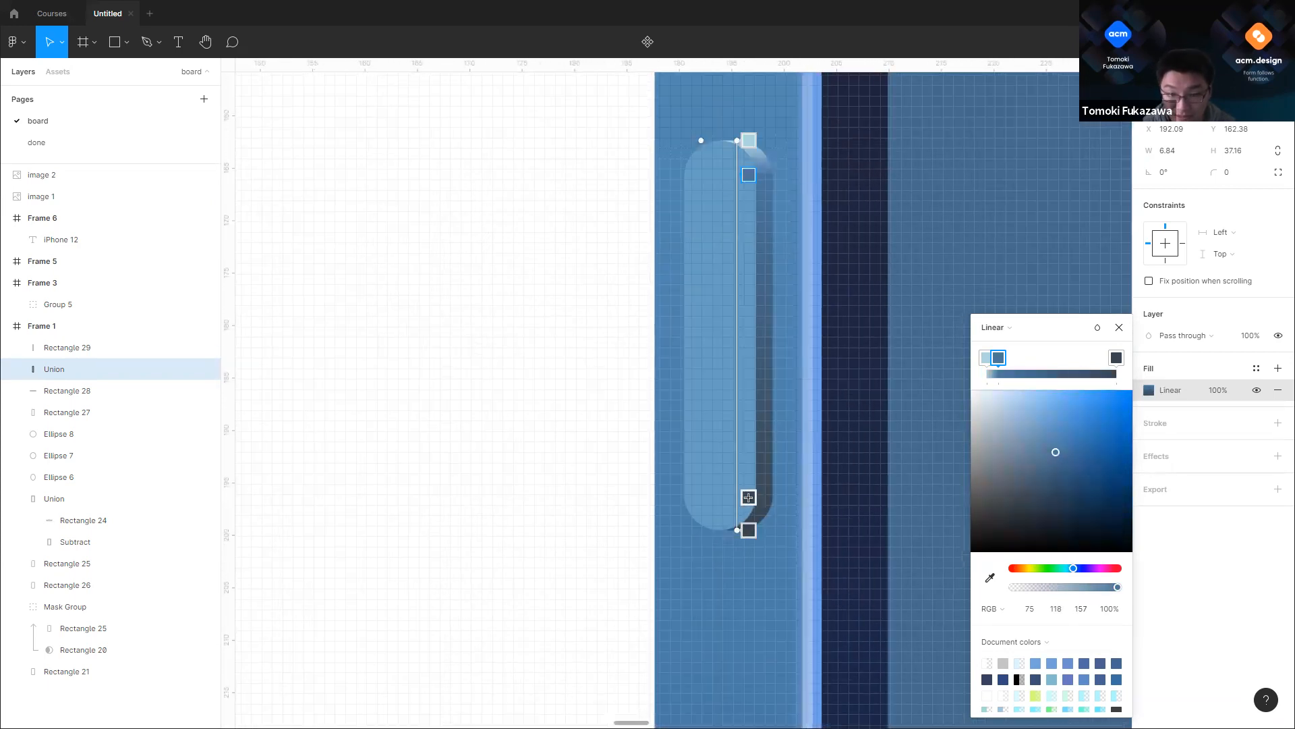
left_click_drag(1031, 484, 1062, 460)
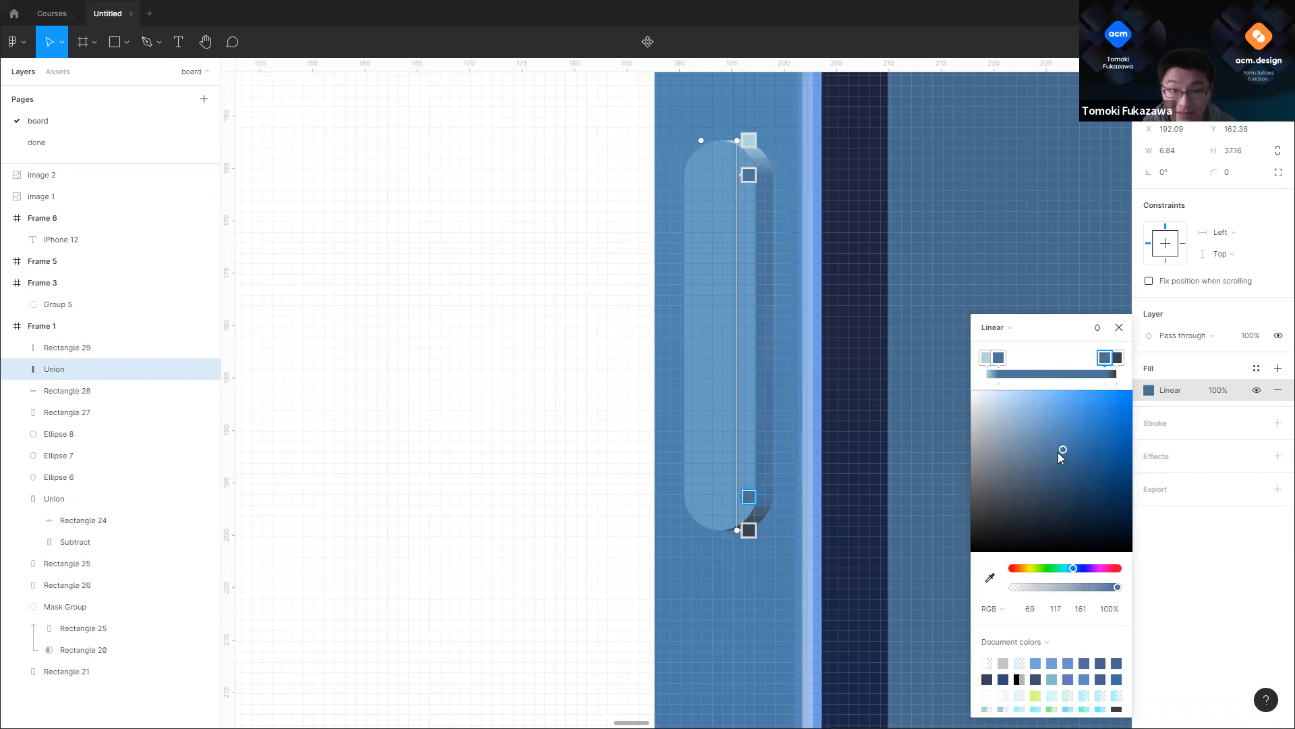
left_click(559, 417)
scroll(587, 327, "down", 10)
scroll(717, 329, "up", 10)
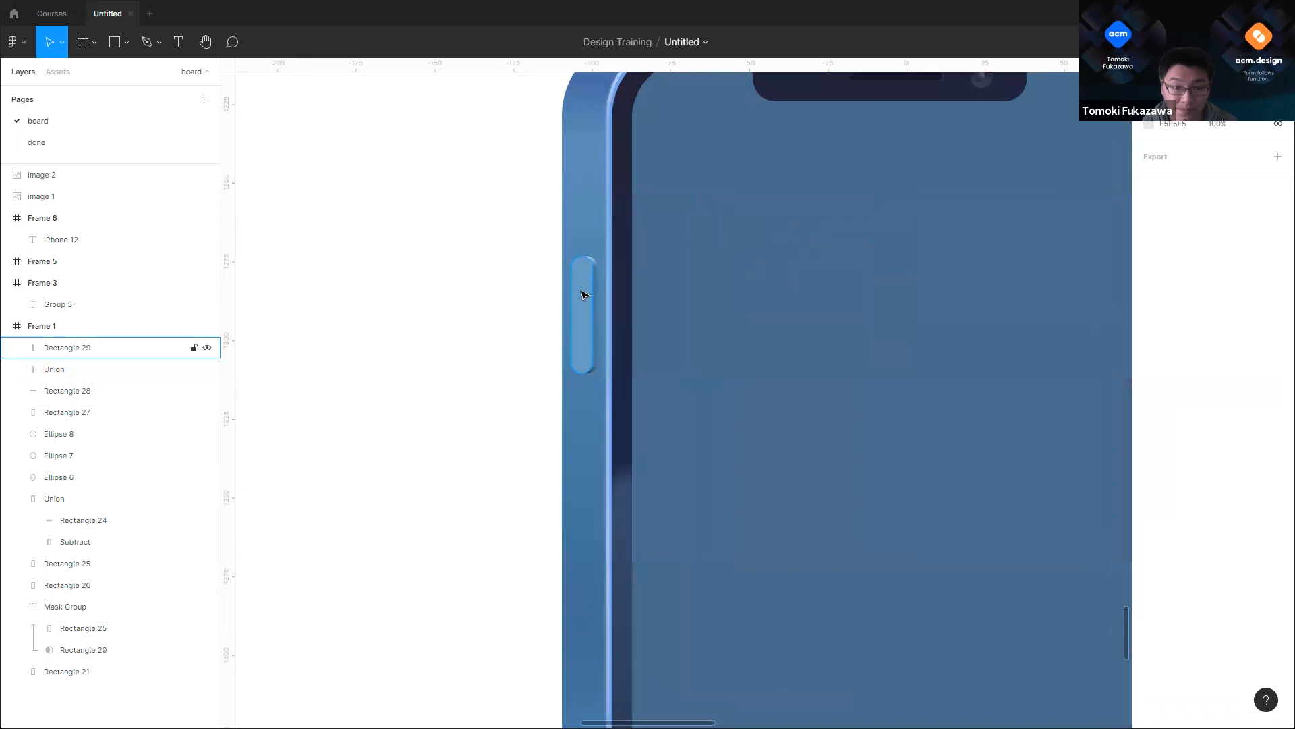
Step: Duplicate the front button shape in place and replace the copy's fill with a 0.5 inside stroke
scroll(642, 381, "down", 5)
scroll(639, 538, "up", 8)
left_click(636, 543)
key("ctrl+c")
key("ctrl+v")
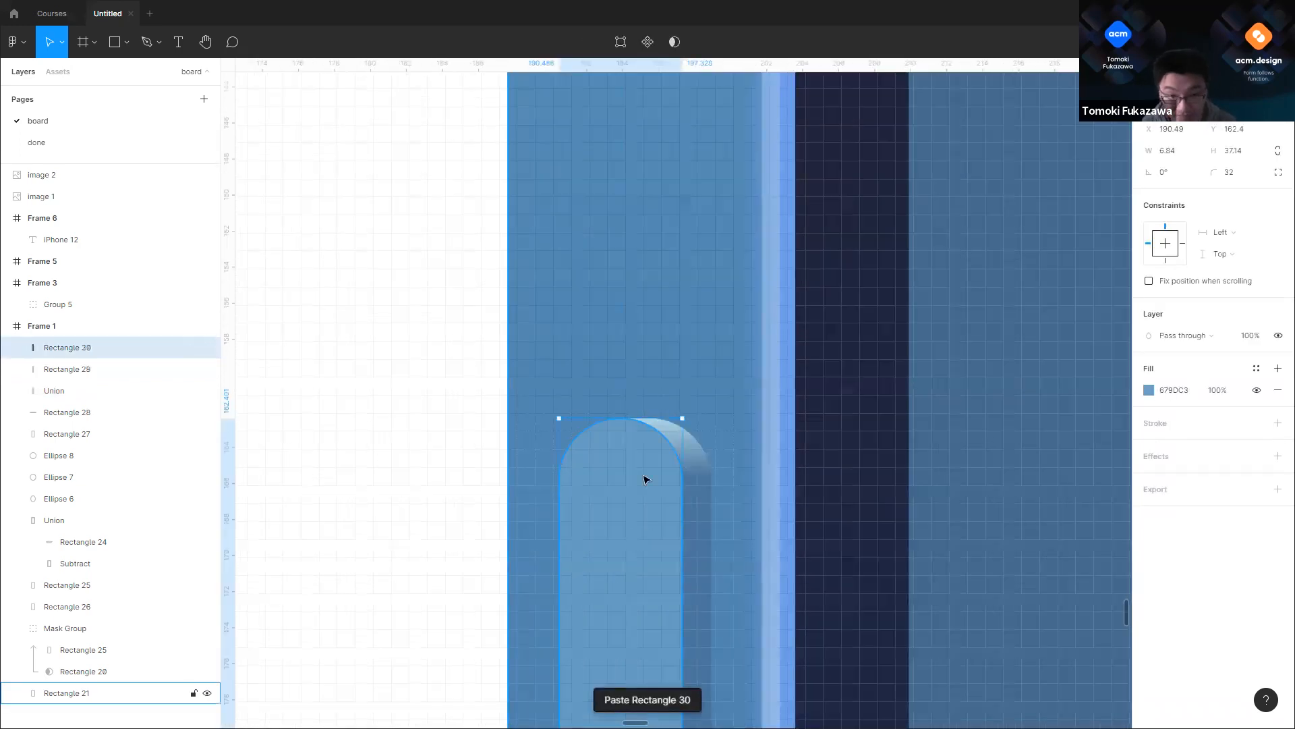
key("minus")
left_click(1277, 390)
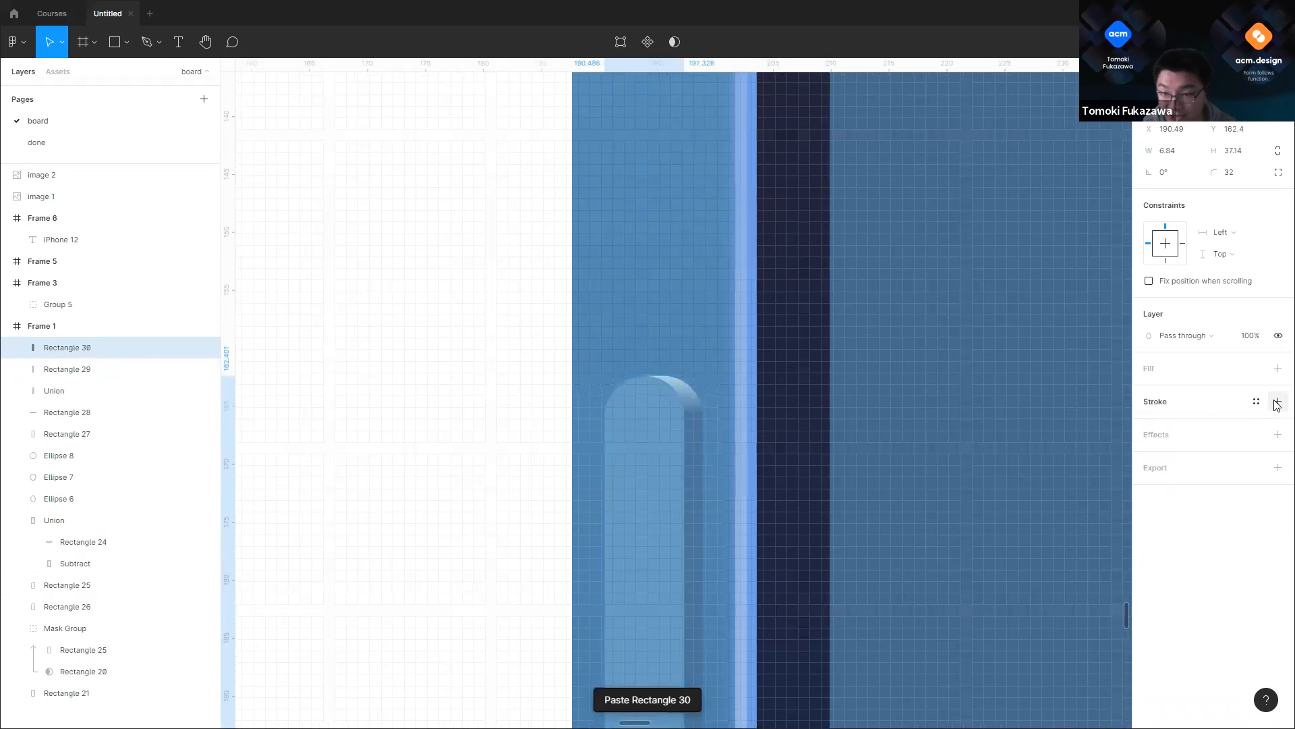
left_click(1278, 401)
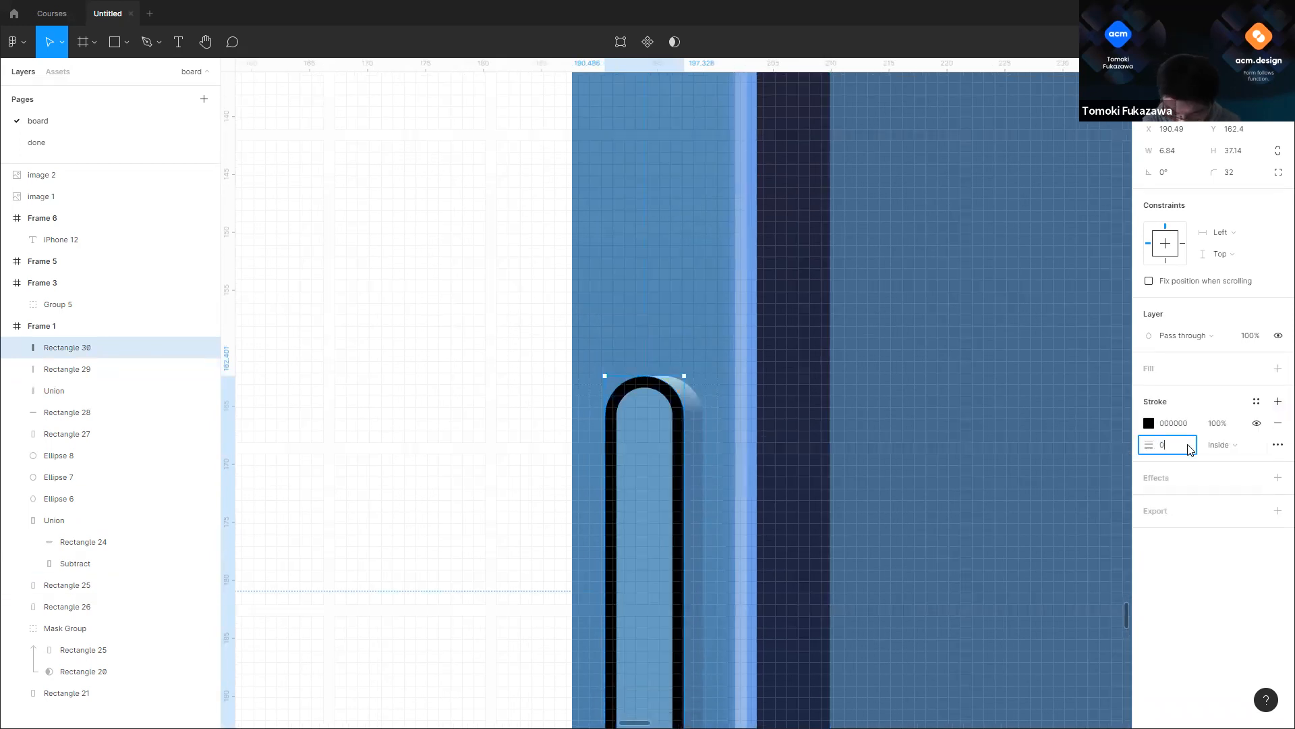
type(".5")
key("Return")
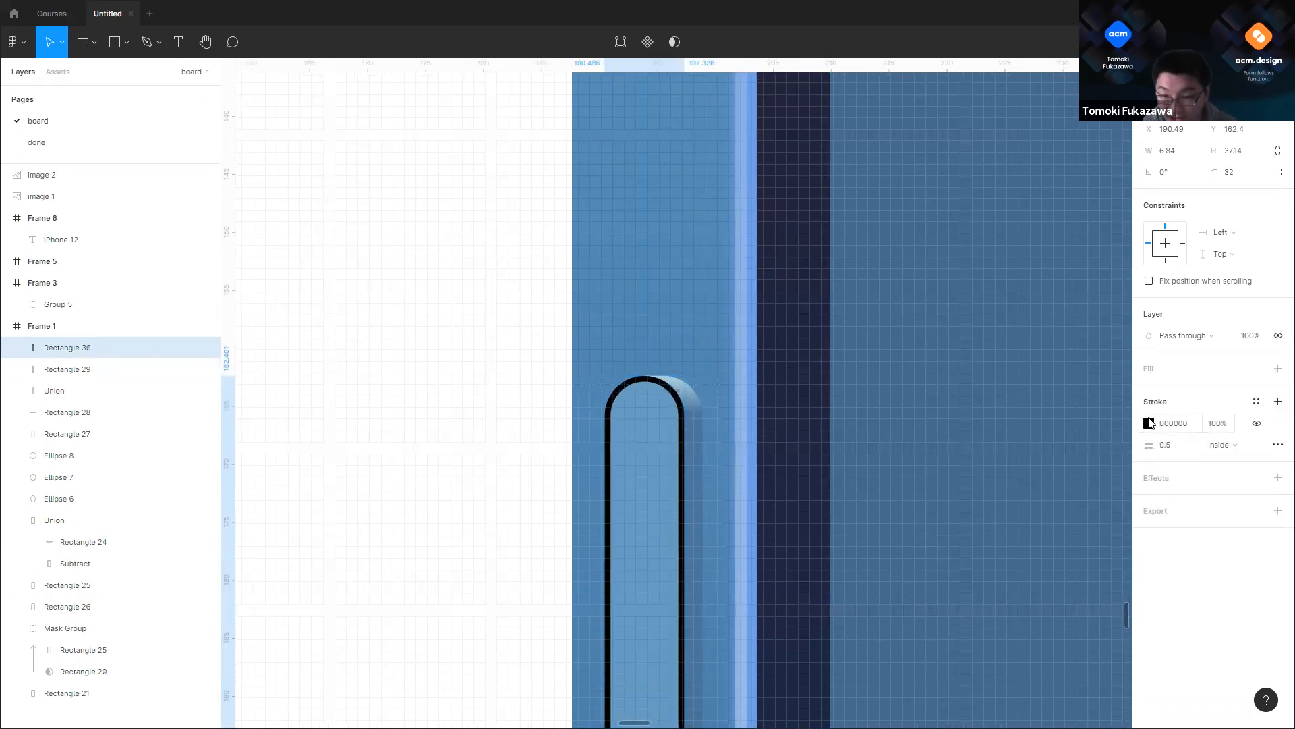
Step: Make the outline a white linear gradient angled across the button, brightest along the right edge and fading towards the left
left_click(1150, 423)
left_click_drag(1033, 401, 899, 350)
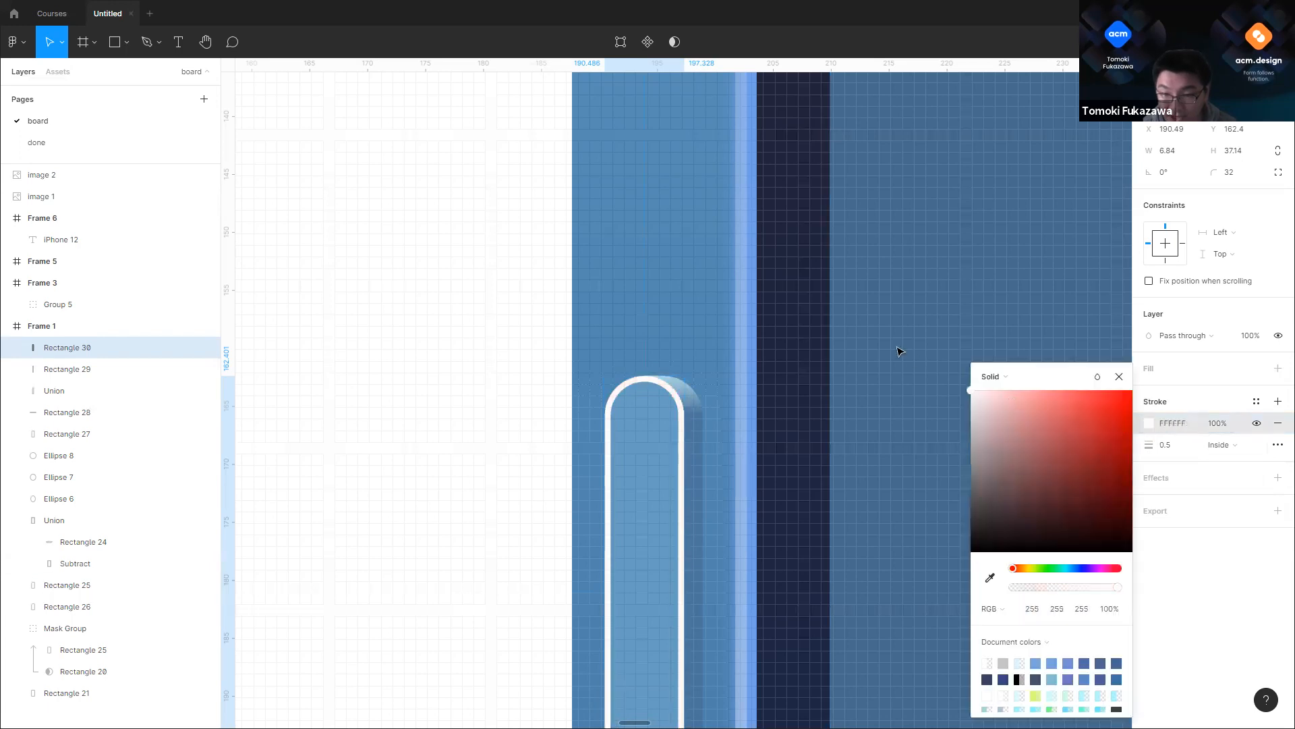
left_click(1005, 376)
left_click(1006, 390)
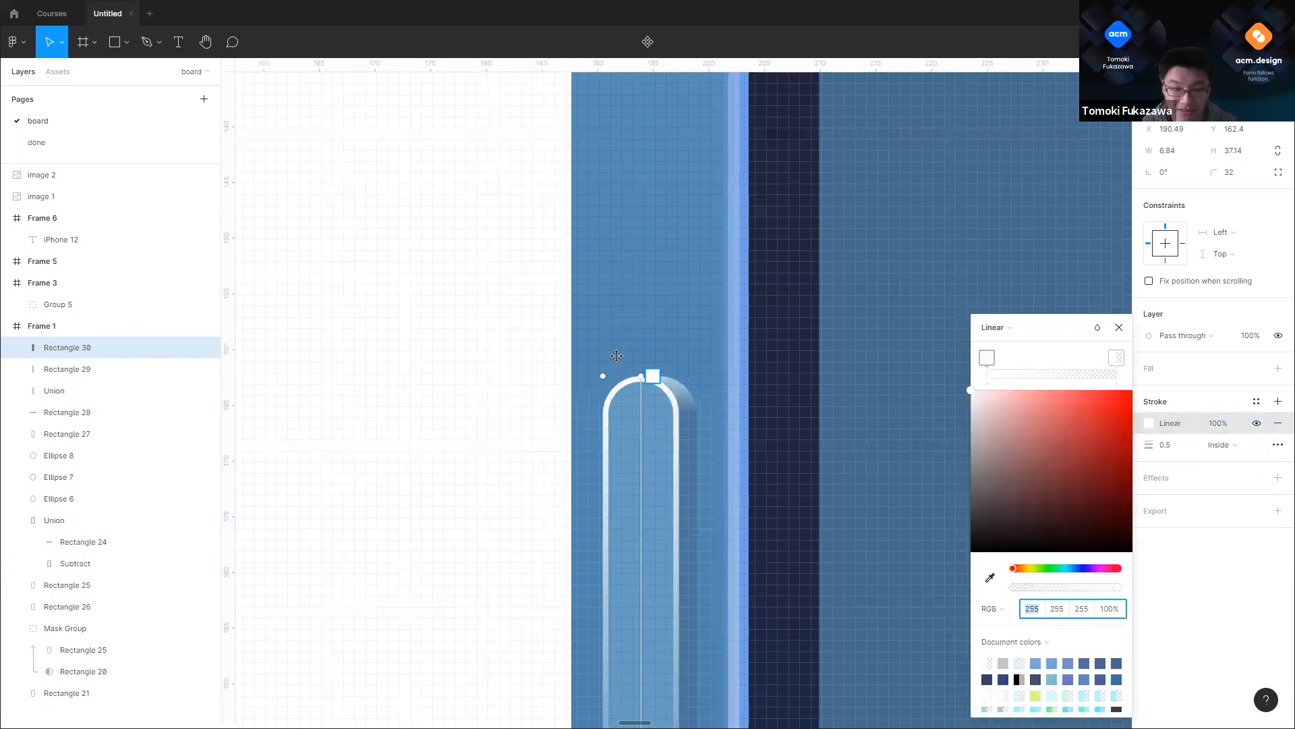
scroll(576, 359, "down", 3)
mouse_move(602, 366)
left_mouse_down()
mouse_move(736, 362)
mouse_move(693, 378)
mouse_move(669, 412)
left_mouse_up()
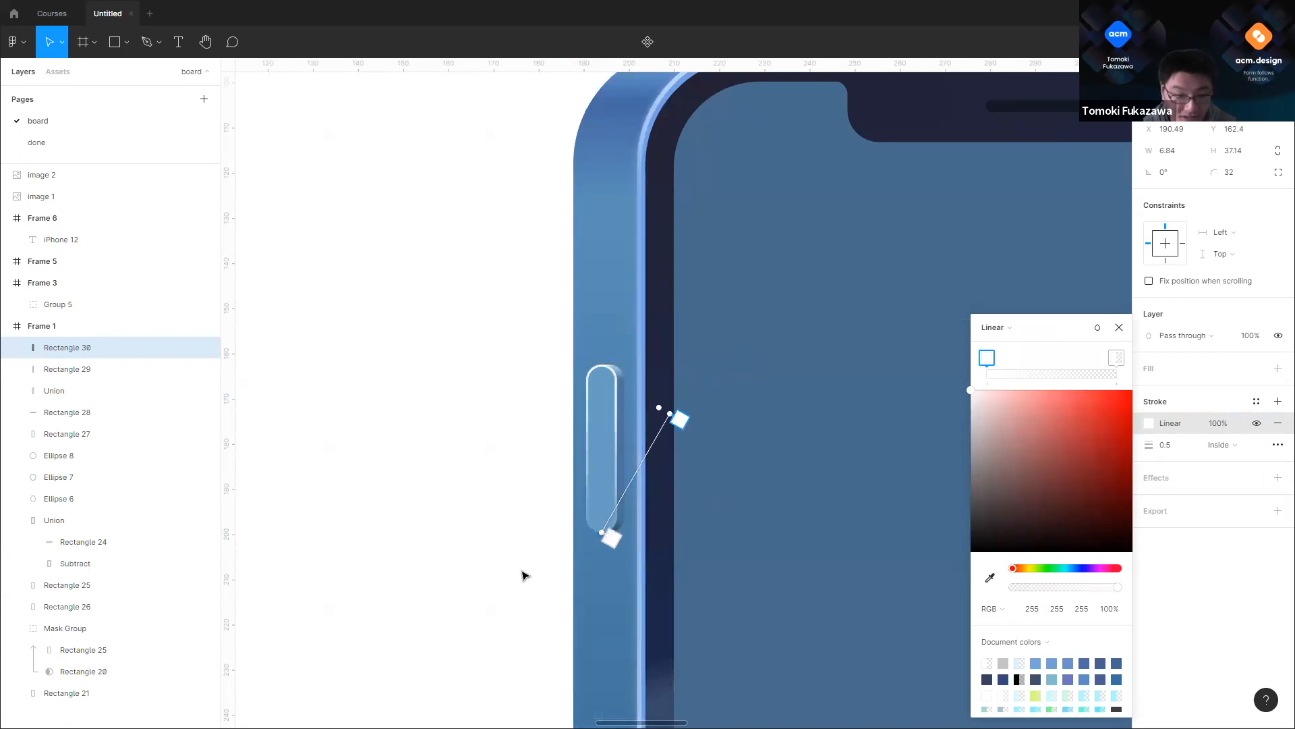
scroll(524, 575, "up", 4)
mouse_move(471, 577)
left_mouse_down()
mouse_move(423, 357)
mouse_move(418, 374)
mouse_move(459, 367)
left_mouse_up()
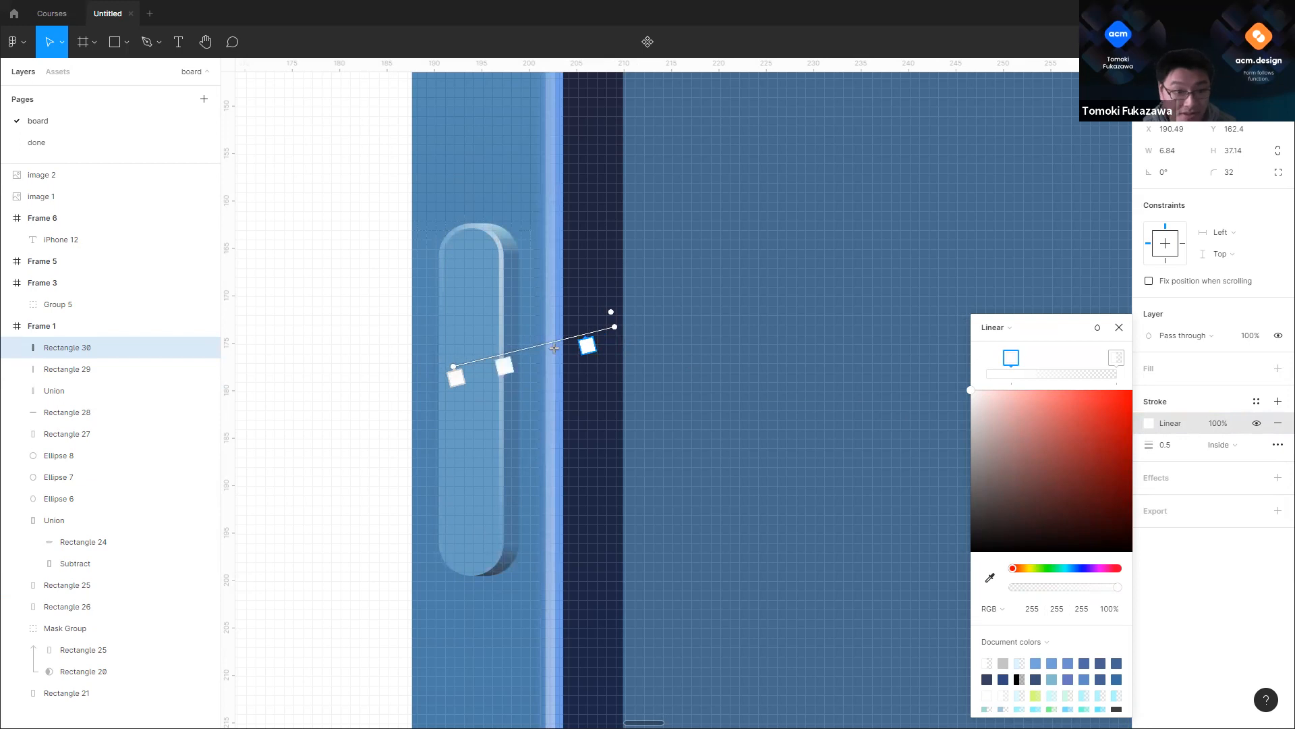
scroll(554, 348, "down", 4)
left_click(451, 329)
Step: Compare the drawn side button with the buttons on the phone in the reference photo
scroll(510, 333, "down", 4)
scroll(543, 364, "up", 2)
scroll(518, 355, "down", 1)
scroll(509, 347, "up", 4)
scroll(472, 364, "down", 4)
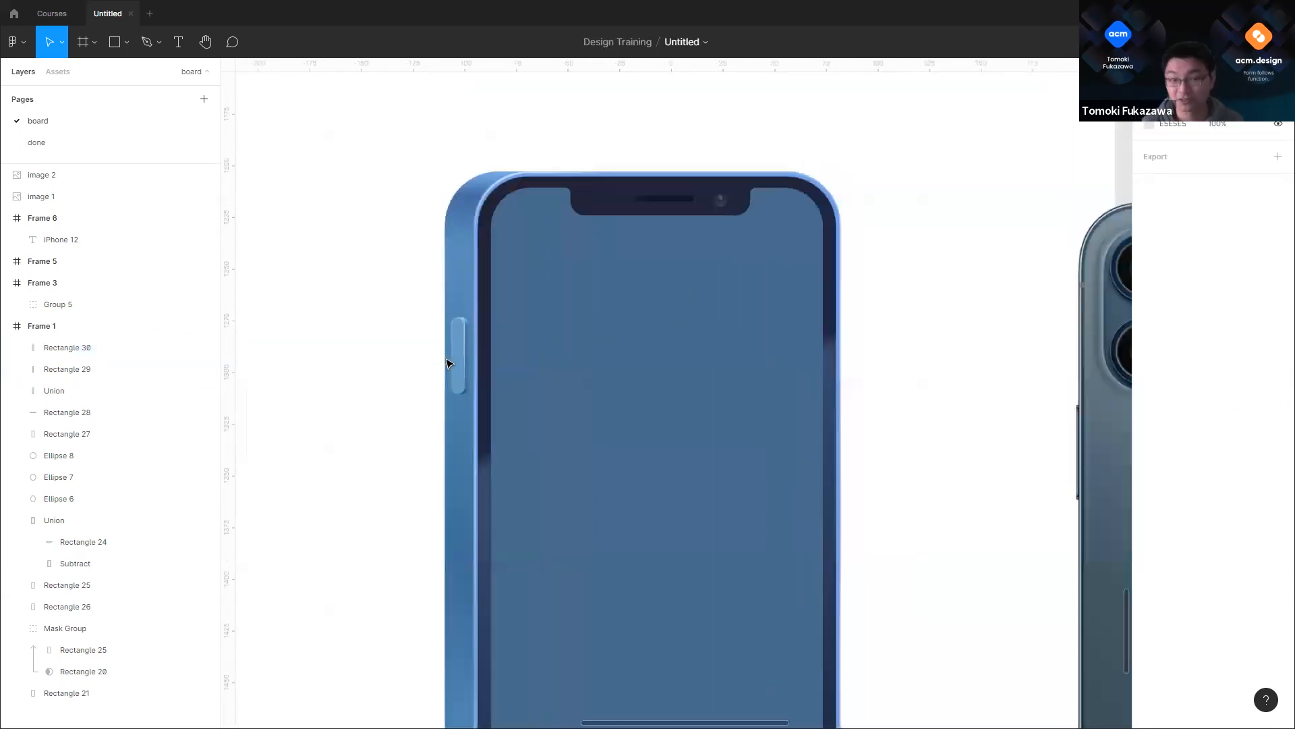
scroll(535, 355, "down", 3)
scroll(940, 541, "up", 8)
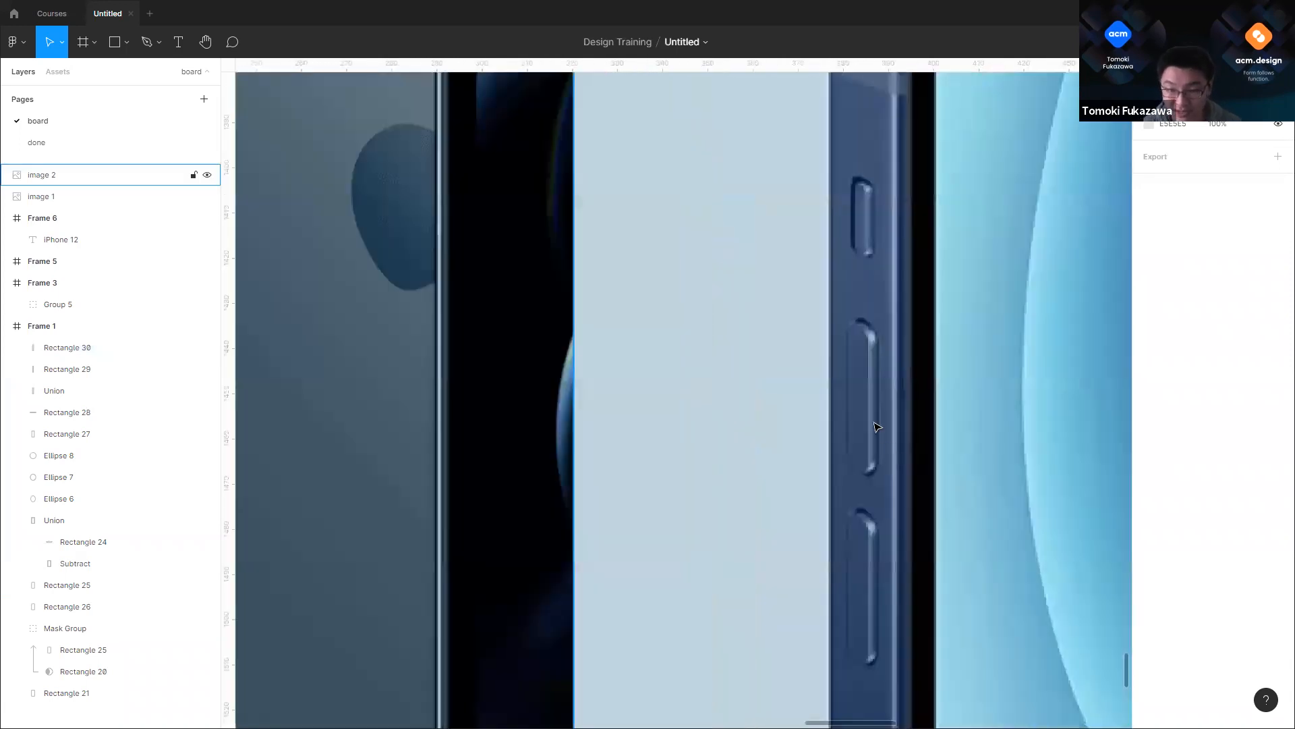
scroll(904, 323, "up", 2)
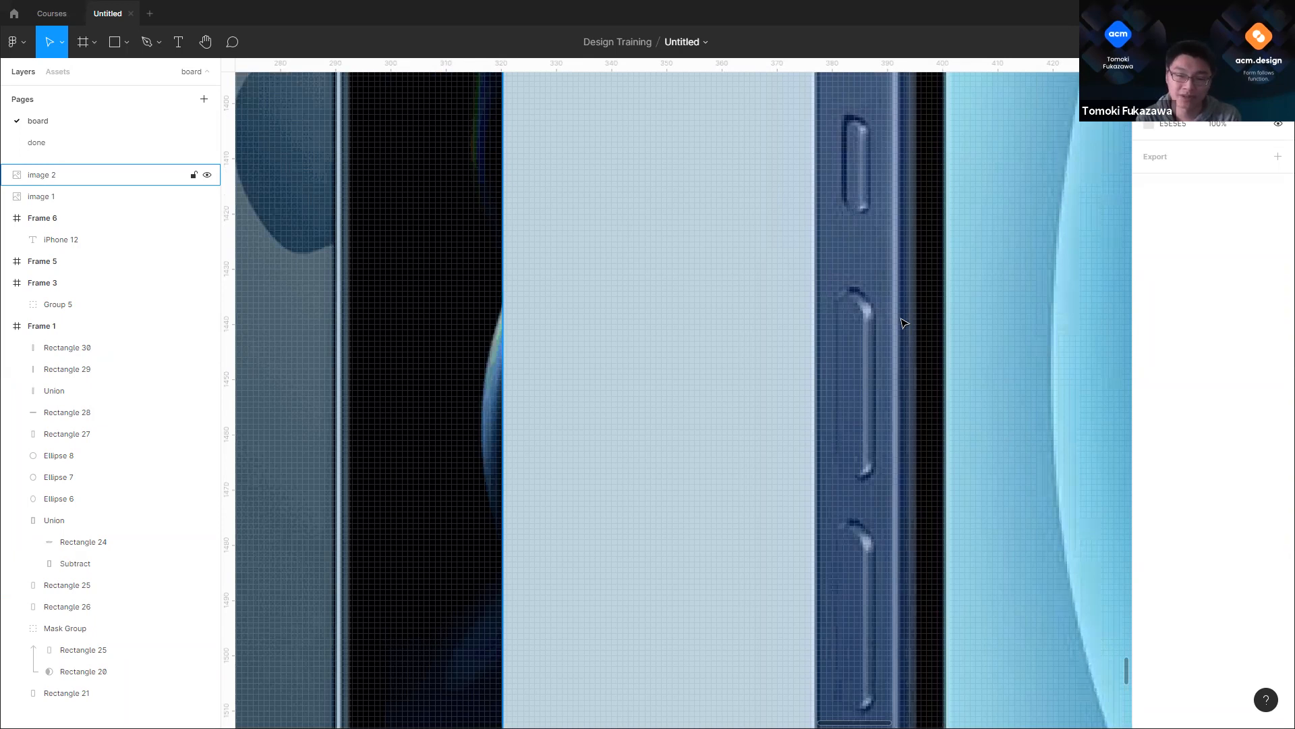
scroll(955, 355, "down", 6)
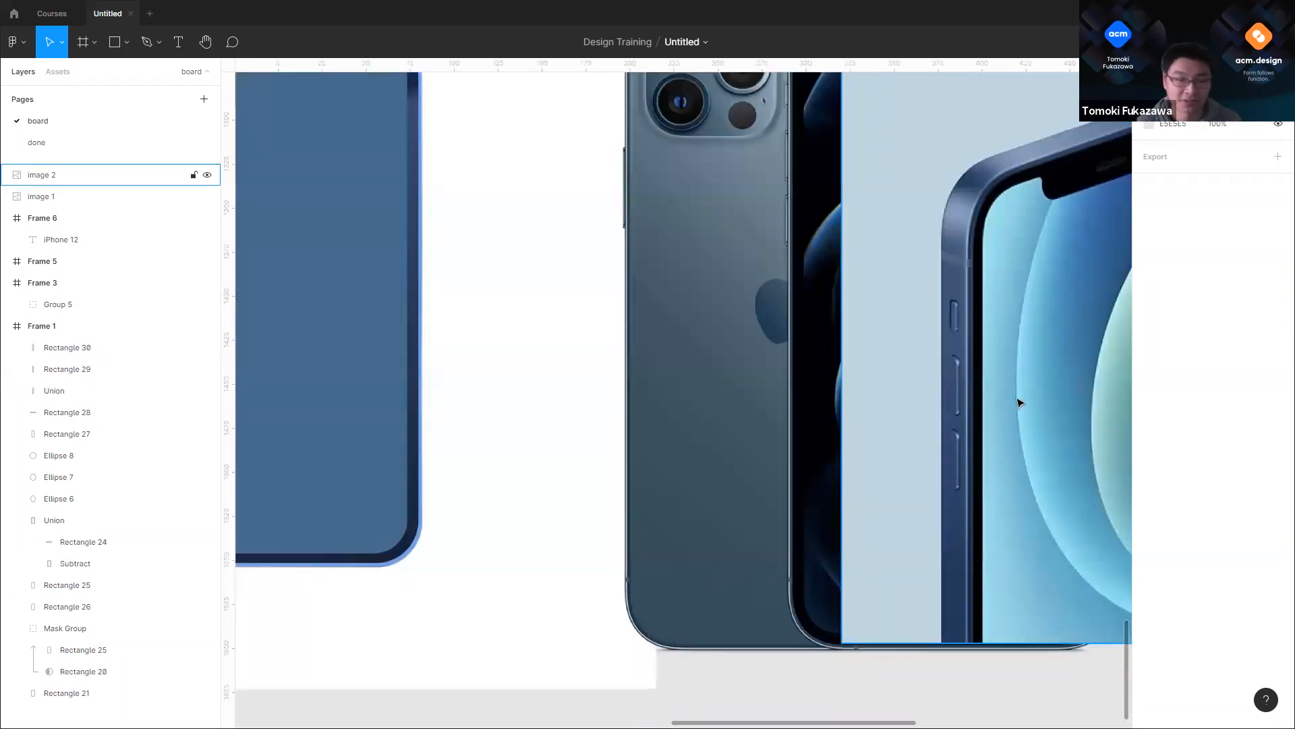
scroll(462, 240, "up", 6)
scroll(686, 419, "up", 5)
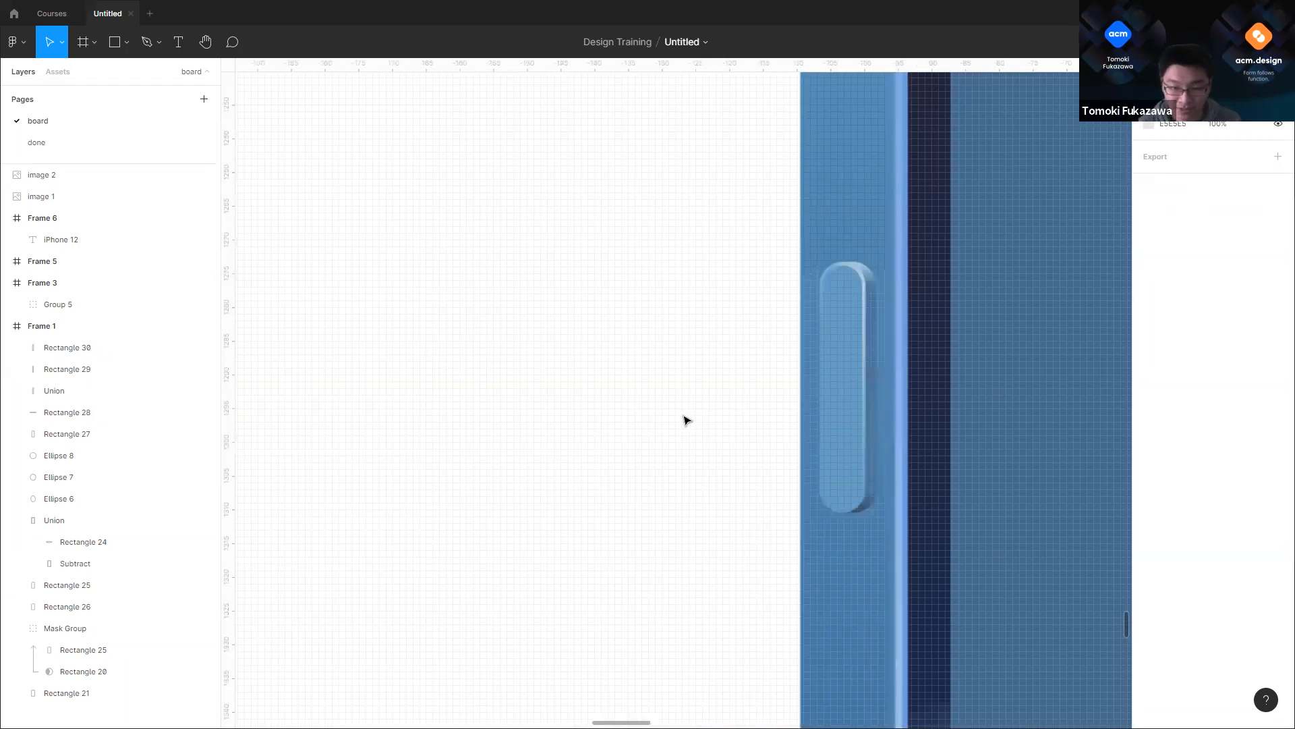
Step: Paste another copy of the front button shape over the original and enlarge it from its centre to about 7.84 × 38.46
left_click(694, 417)
key("ctrl+v")
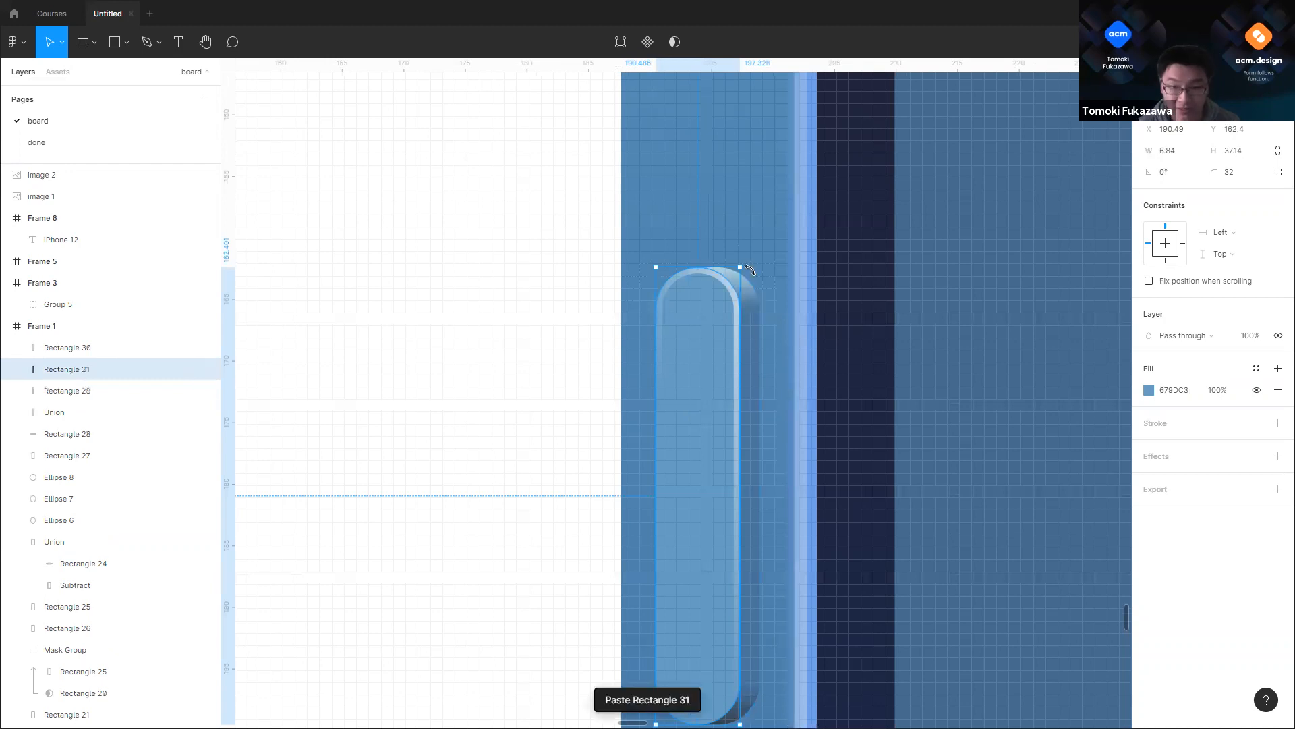
left_click_drag(741, 266, 746, 258)
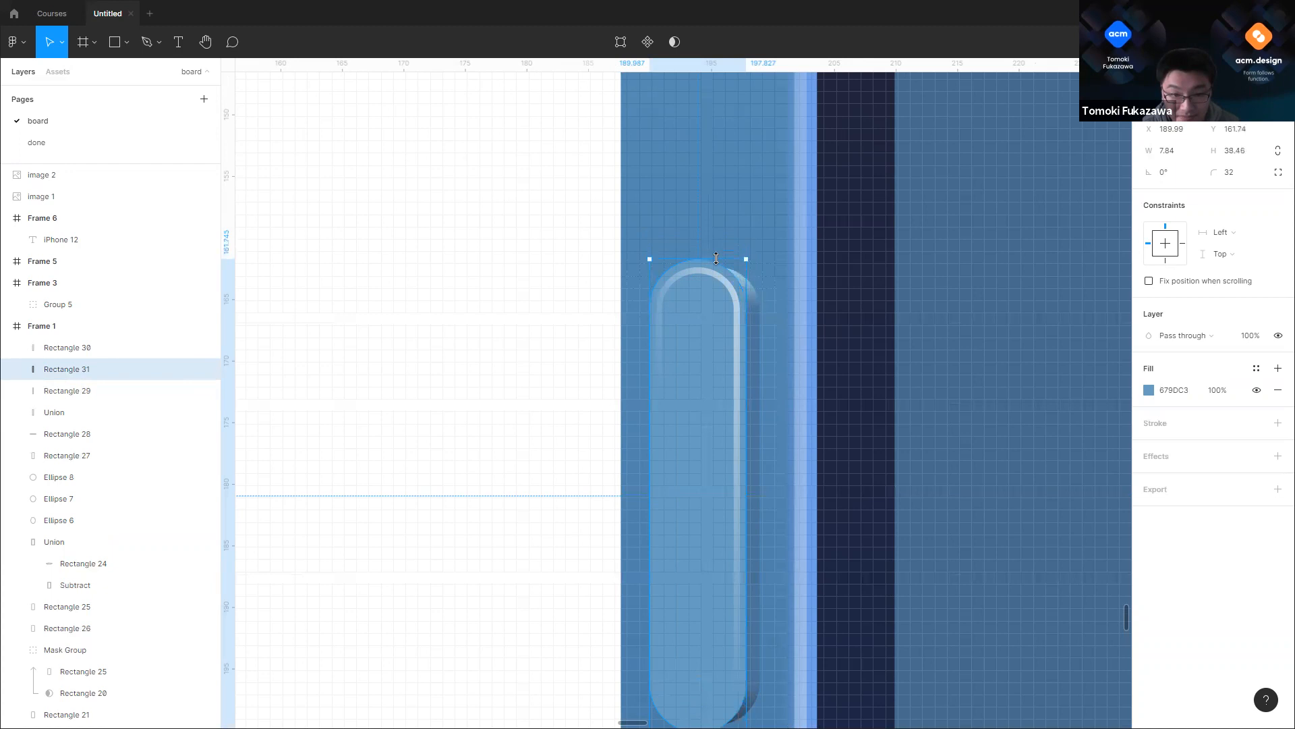
Step: Shift the enlarged copy right to about X 191.59 and send it behind the button's other shapes
left_click_drag(714, 269, 754, 282)
key("ctrl+bracketleft")
key("ctrl+bracketleft")
key("ctrl+bracketleft")
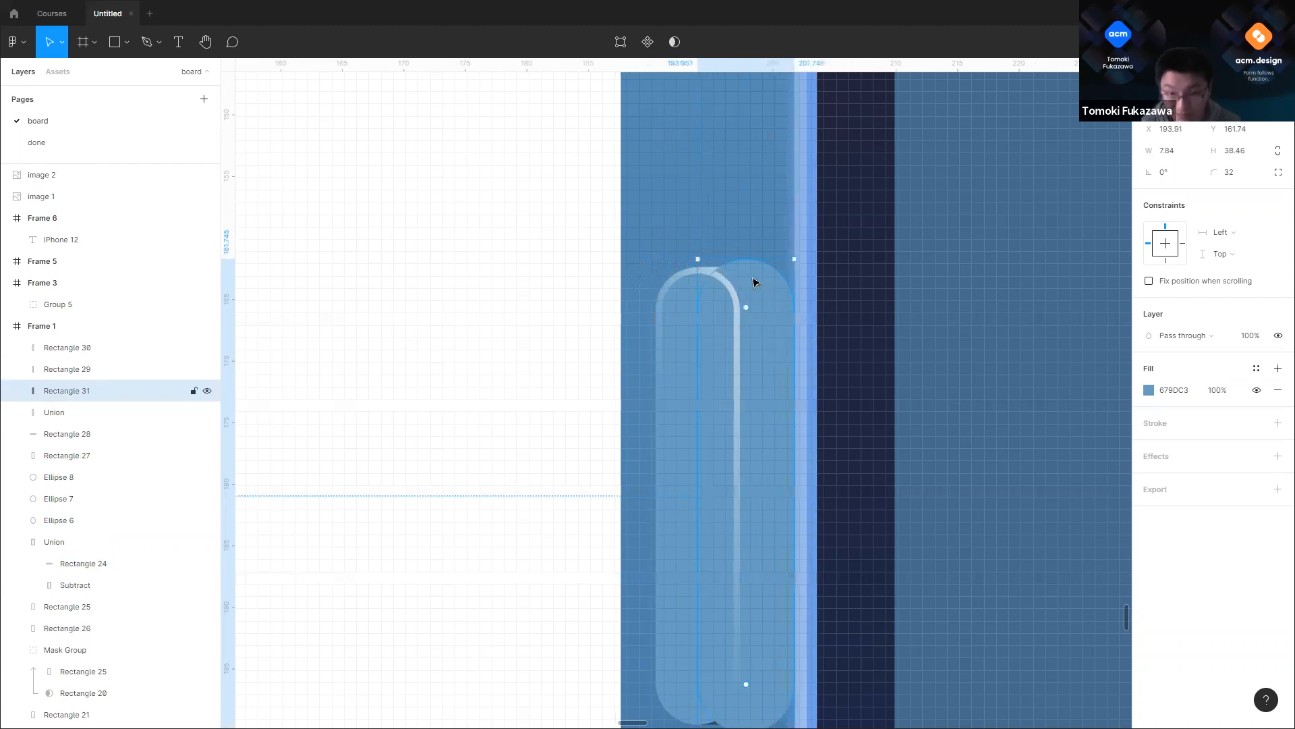
scroll(759, 279, "up", 4)
left_click_drag(789, 283, 728, 283)
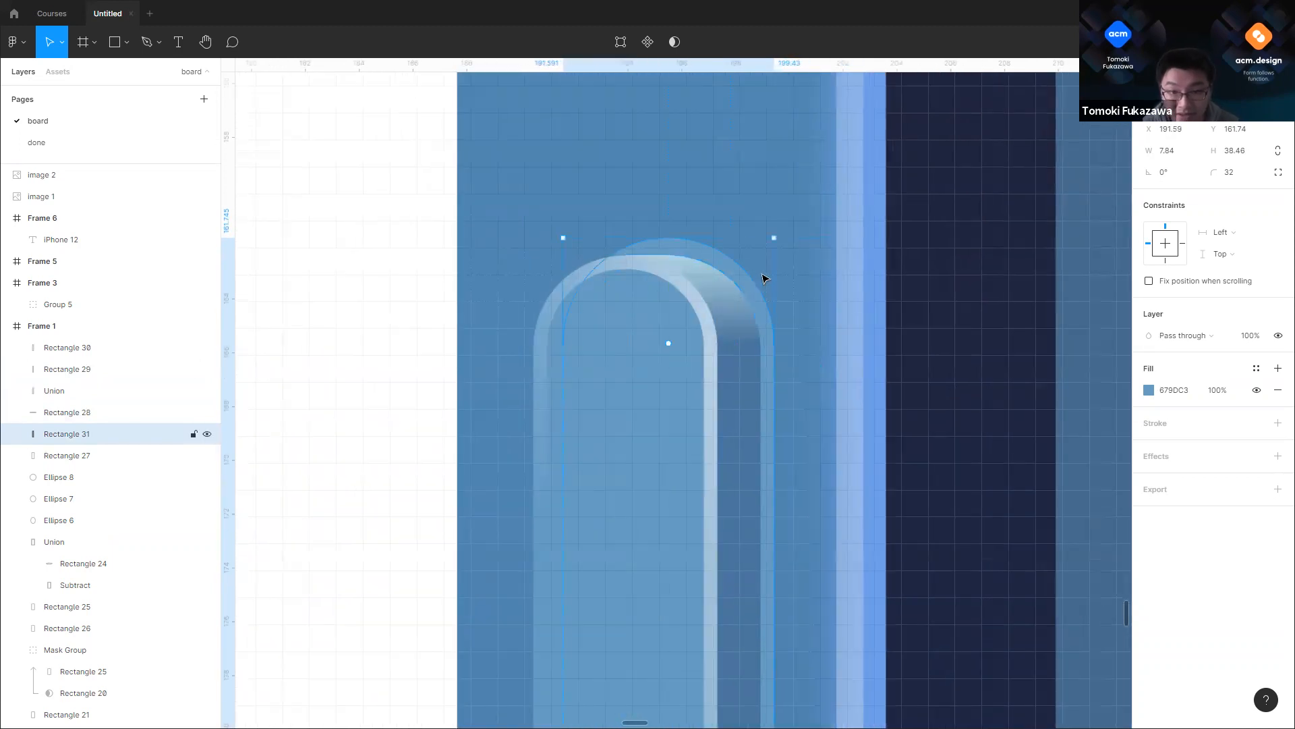
Step: Darken the enlarged copy's fill to 1D3749 as a shadow edge around the button
scroll(762, 274, "down", 2)
left_click(1148, 391)
left_click_drag(1043, 445, 1068, 505)
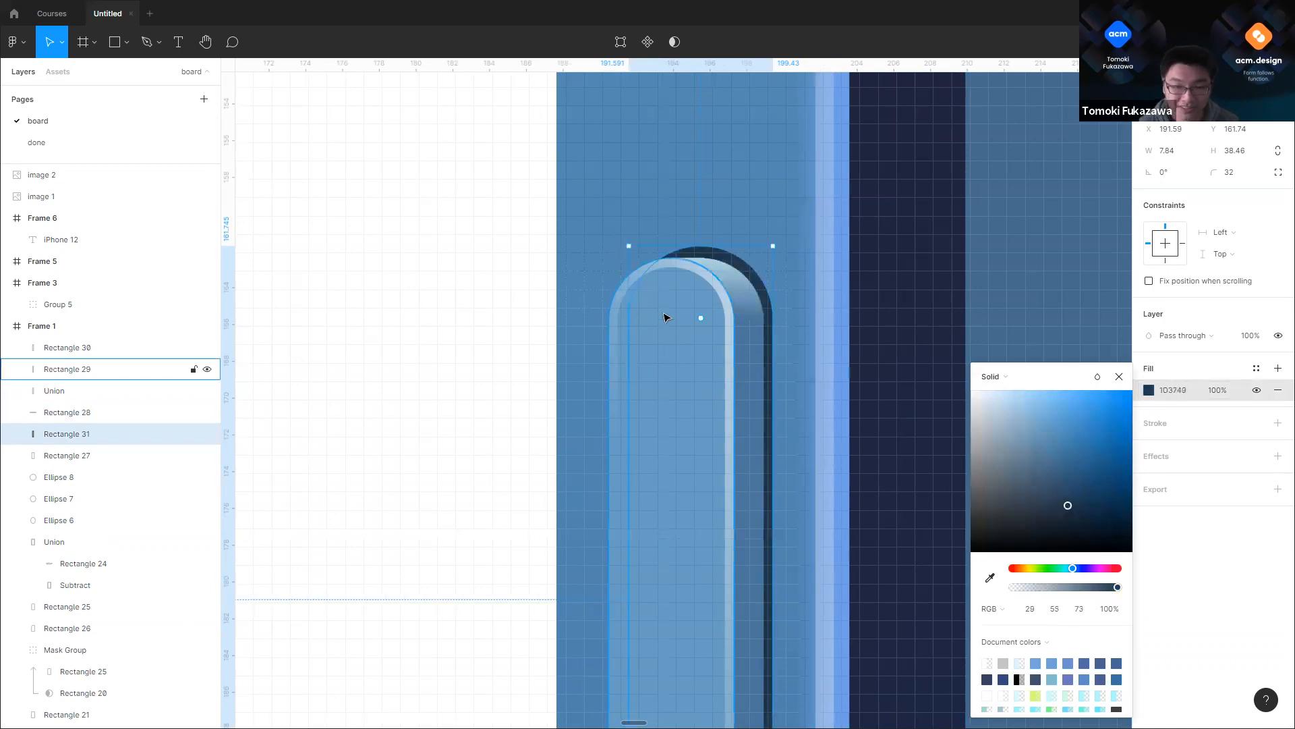
scroll(664, 317, "down", 4)
scroll(686, 191, "up", 5)
scroll(607, 331, "down", 2)
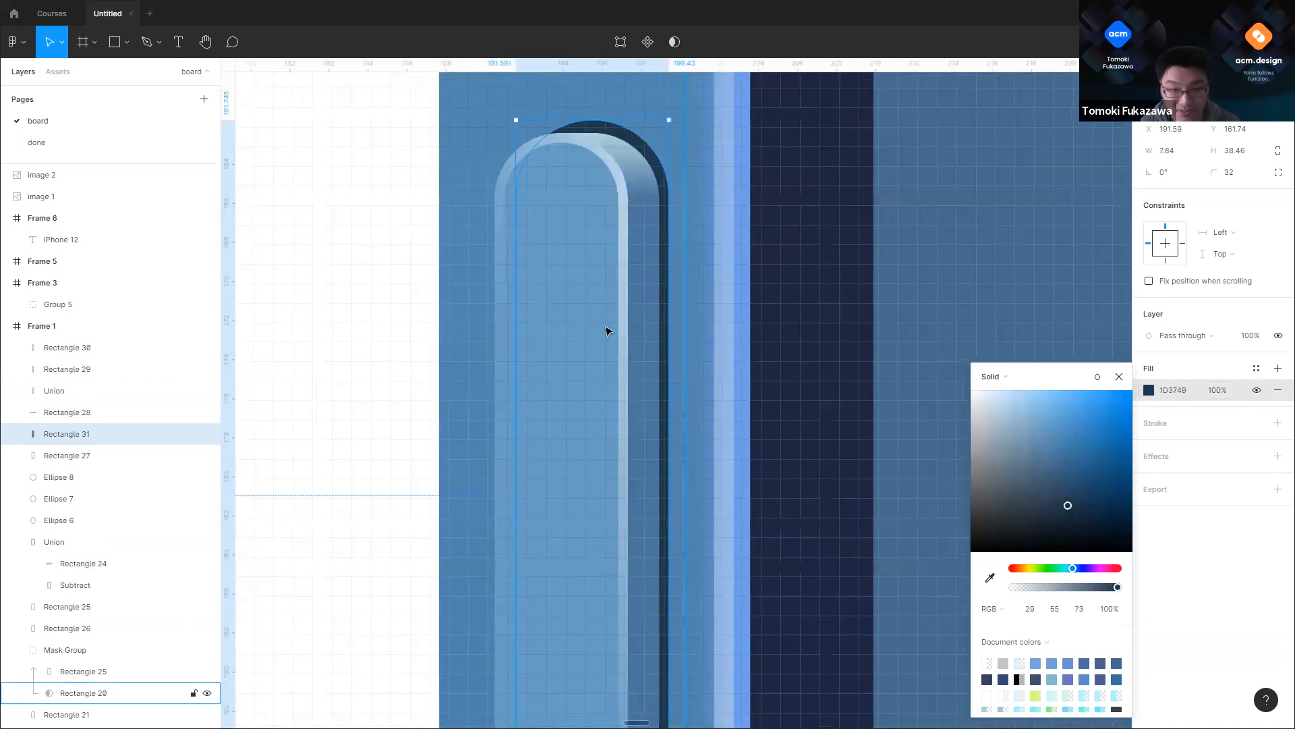
key("Escape")
scroll(575, 411, "down", 5)
scroll(574, 404, "up", 5)
scroll(638, 459, "down", 1)
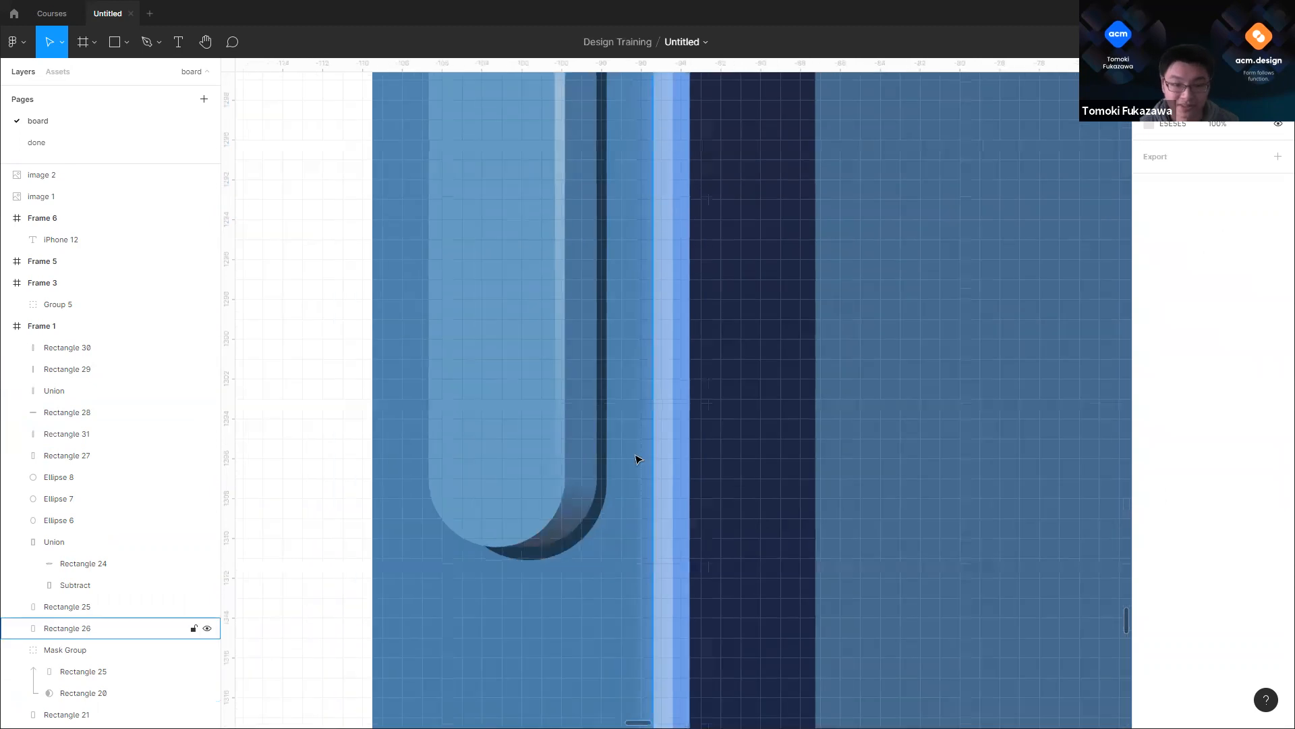
Step: Select the four shapes that make up the side button and group them
scroll(637, 459, "down", 3)
left_click_drag(511, 211, 647, 560)
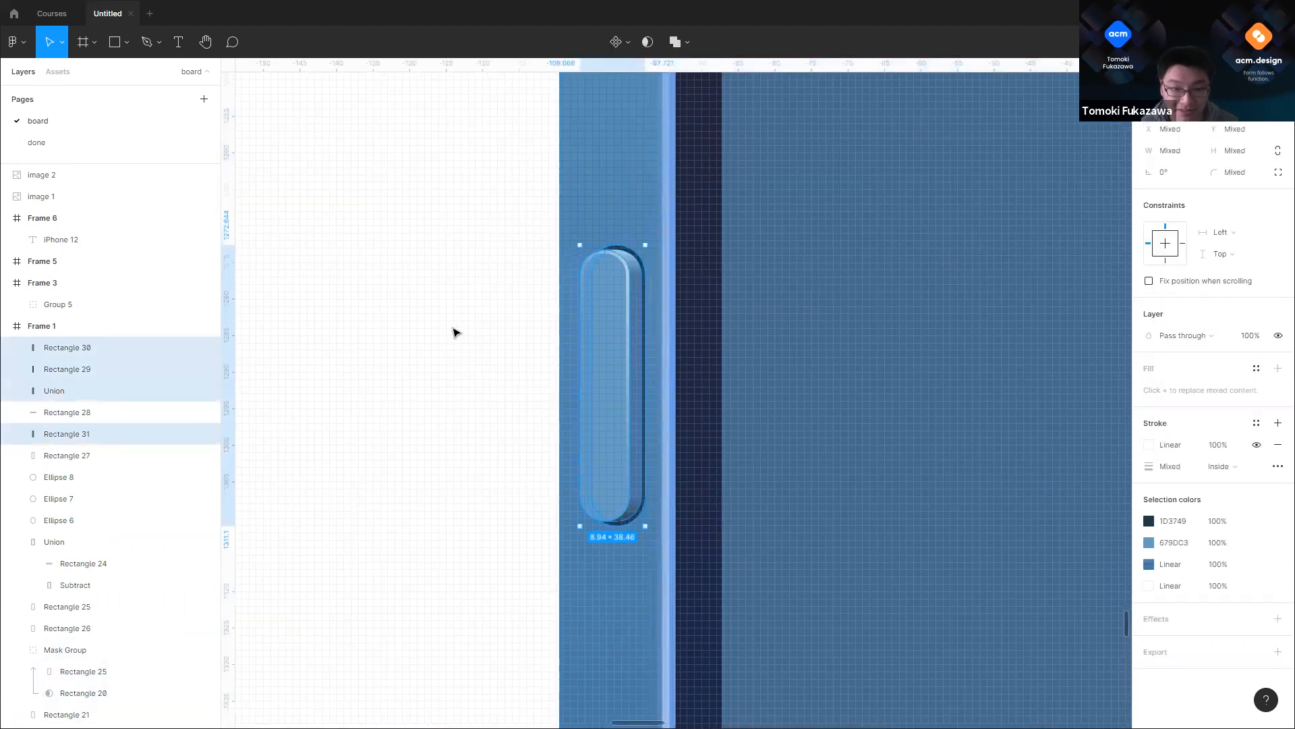
scroll(542, 293, "down", 3)
key("ctrl+g")
Step: Duplicate the side-button group directly below the original on the phone's left side face
left_click_drag(550, 304, 564, 460)
key("ctrl+z")
left_click_drag(559, 333, 551, 479)
scroll(445, 426, "down", 6)
key("Escape")
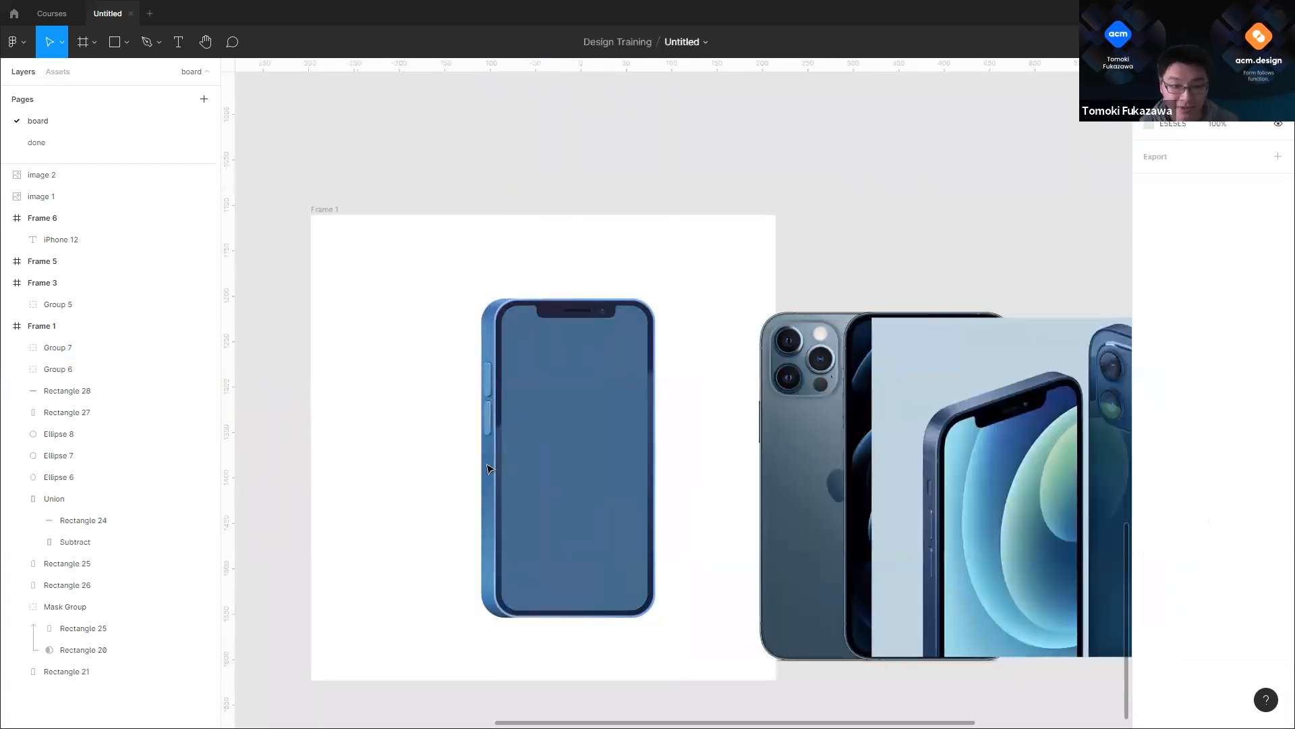
Step: Nudge the lower side-button group slightly up towards the upper button on the phone's left side face
scroll(494, 459, "up", 4)
scroll(681, 390, "down", 4)
scroll(607, 384, "up", 6)
left_click(576, 360)
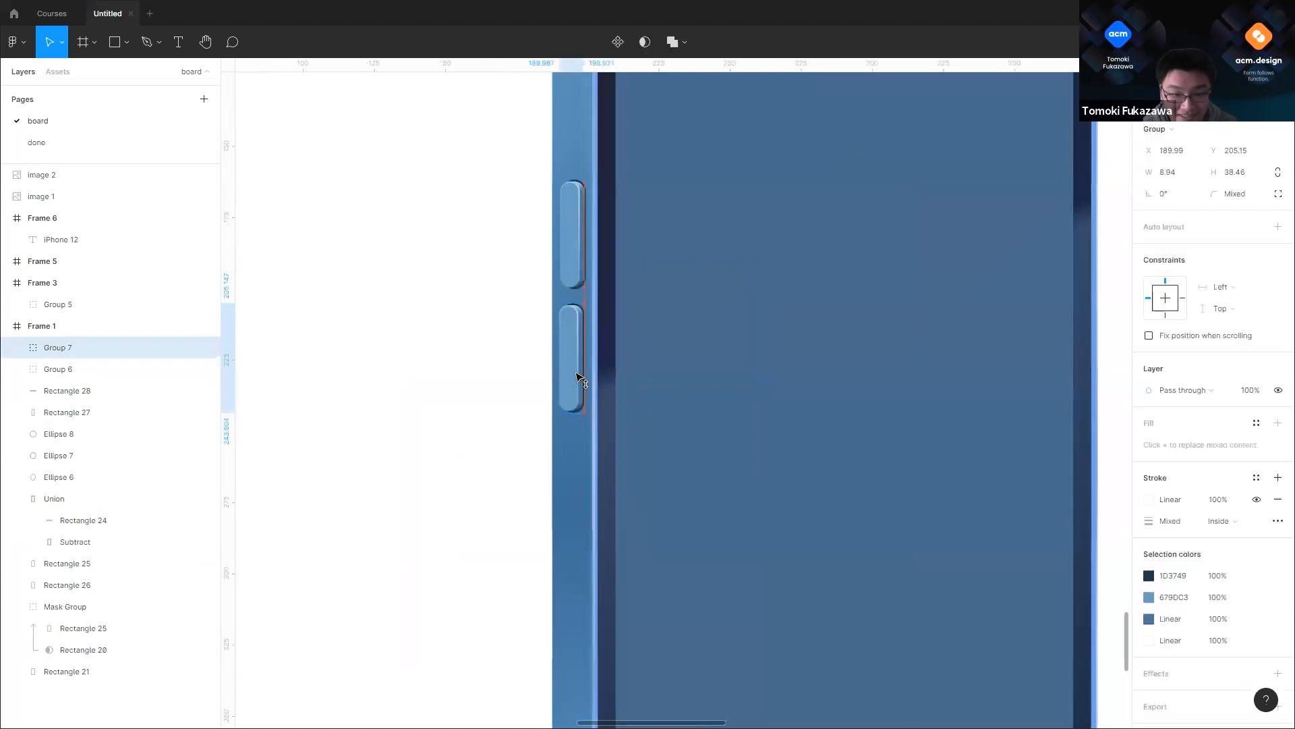
left_click_drag(581, 366, 580, 358)
left_click(424, 417)
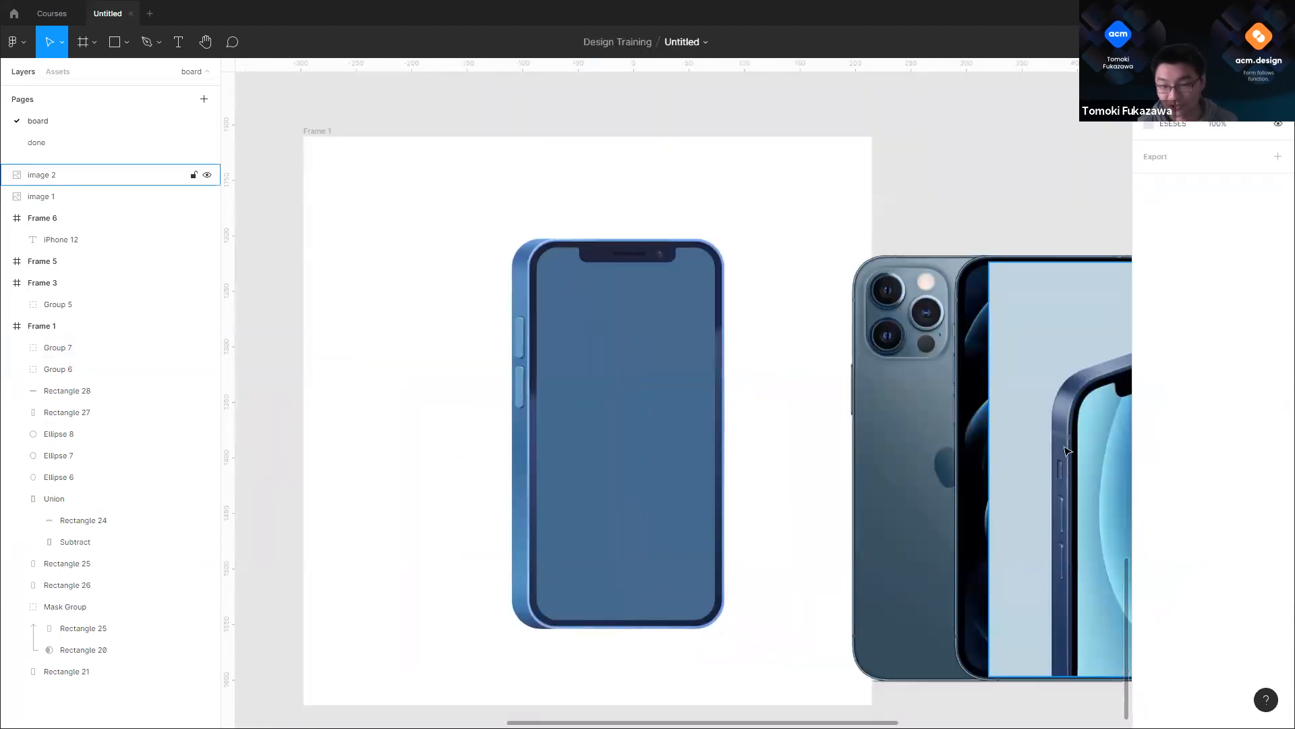
Step: Draw a rectangle about 16 × 4.7 across the phone's left side face, above the upper button, as an antenna band
scroll(1080, 409, "up", 5)
scroll(881, 404, "up", 4)
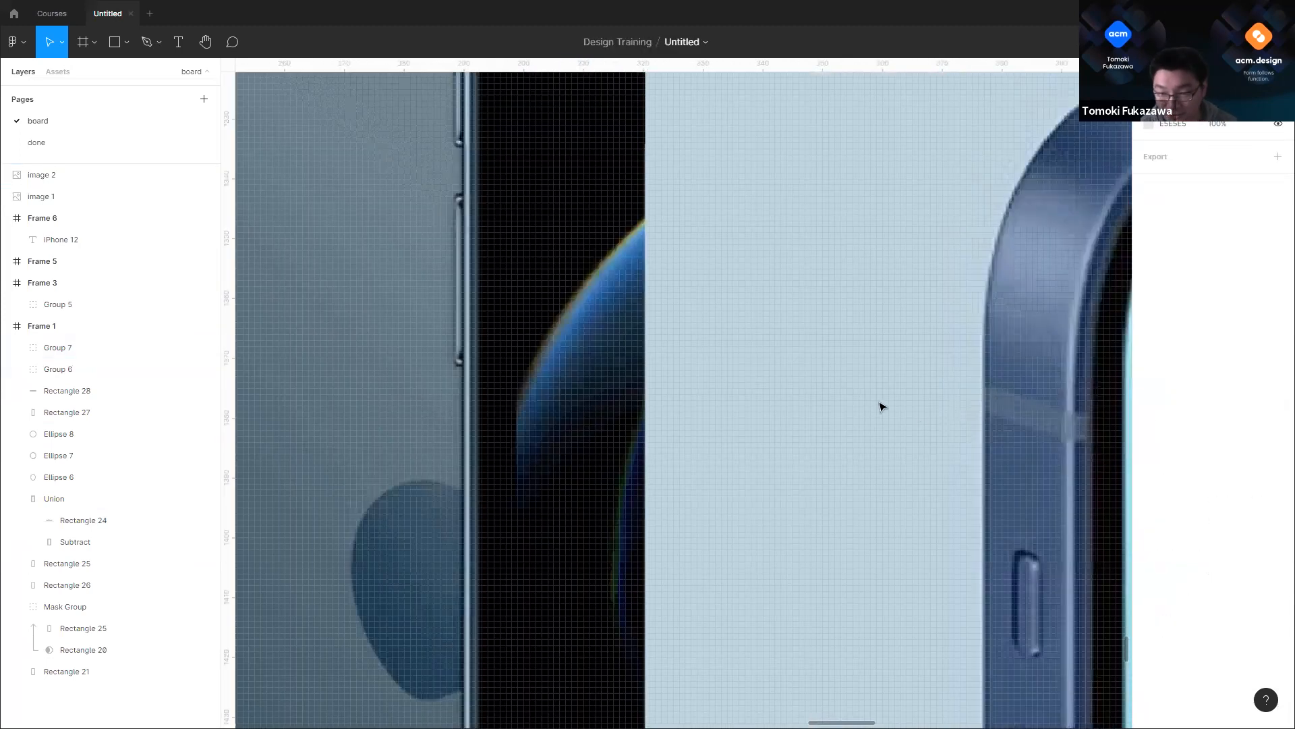
scroll(1005, 434, "down", 5)
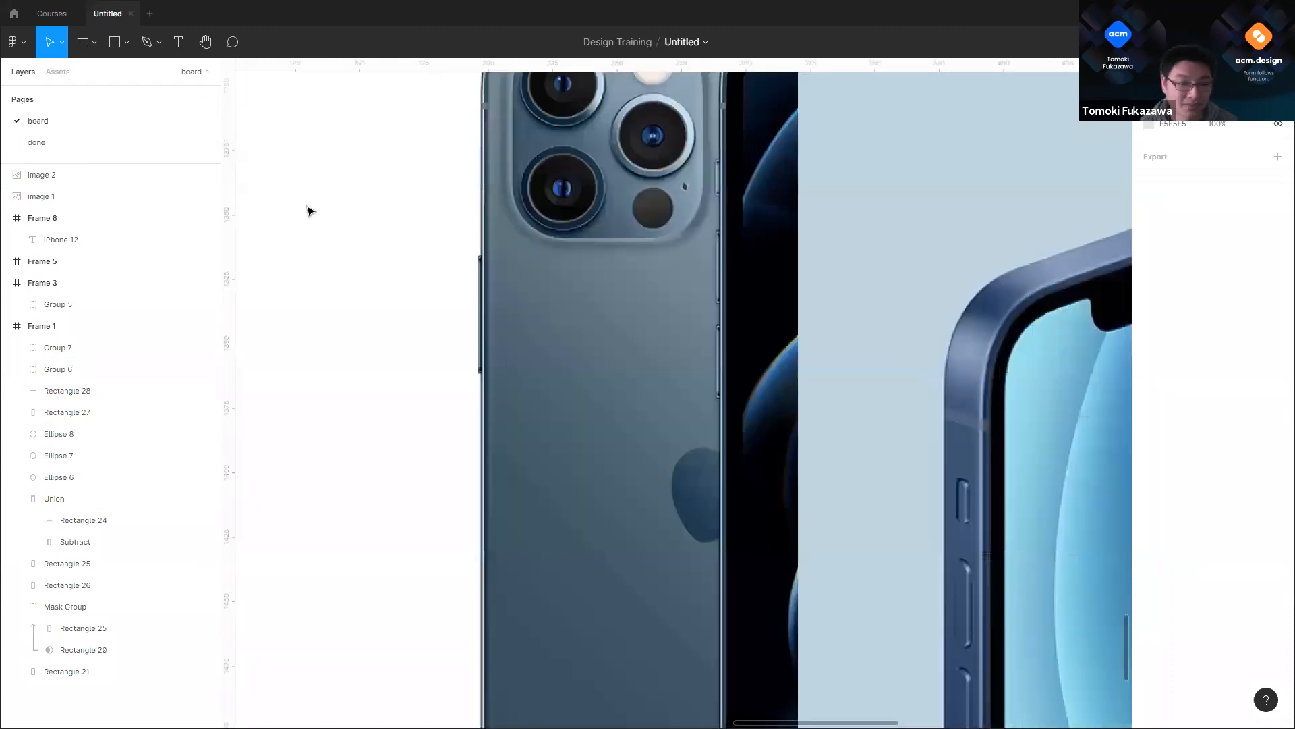
scroll(255, 128, "up", 5)
left_click(117, 40)
left_click(122, 42)
left_click(123, 73)
scroll(299, 307, "up", 2)
scroll(355, 344, "up", 2)
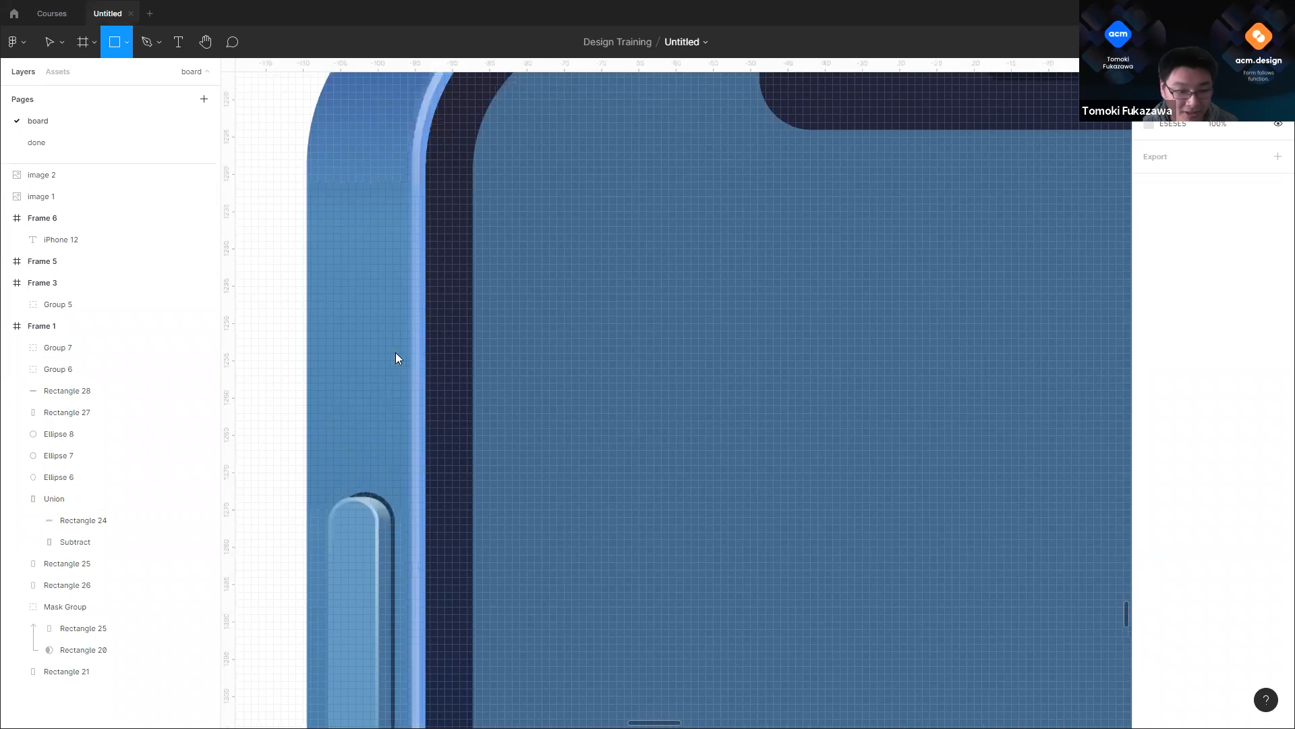
mouse_move(306, 309)
left_mouse_down()
mouse_move(429, 344)
mouse_move(399, 356)
left_mouse_up()
Step: Fill the antenna band with light blue 69C6E3 at 30% opacity
left_click(1148, 391)
left_click_drag(1054, 572, 1068, 573)
left_click_drag(1029, 442, 1066, 396)
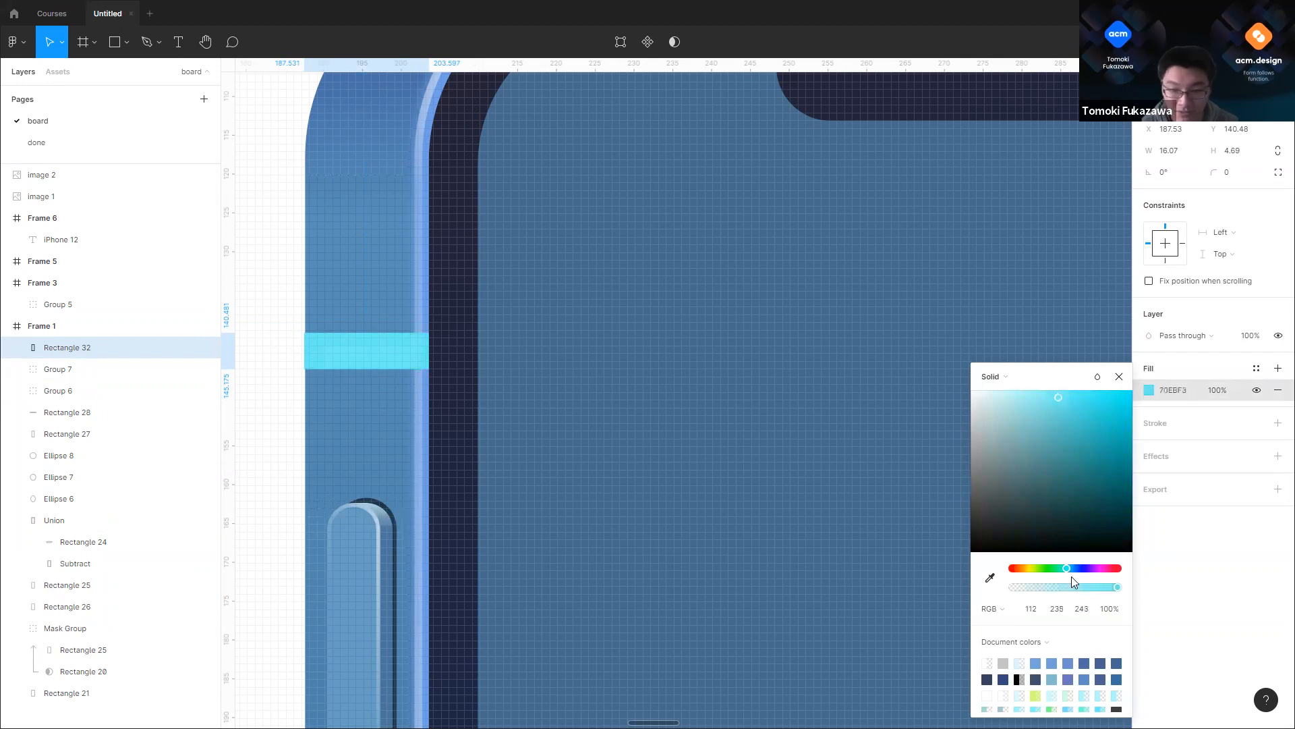
left_click_drag(1062, 568, 1042, 588)
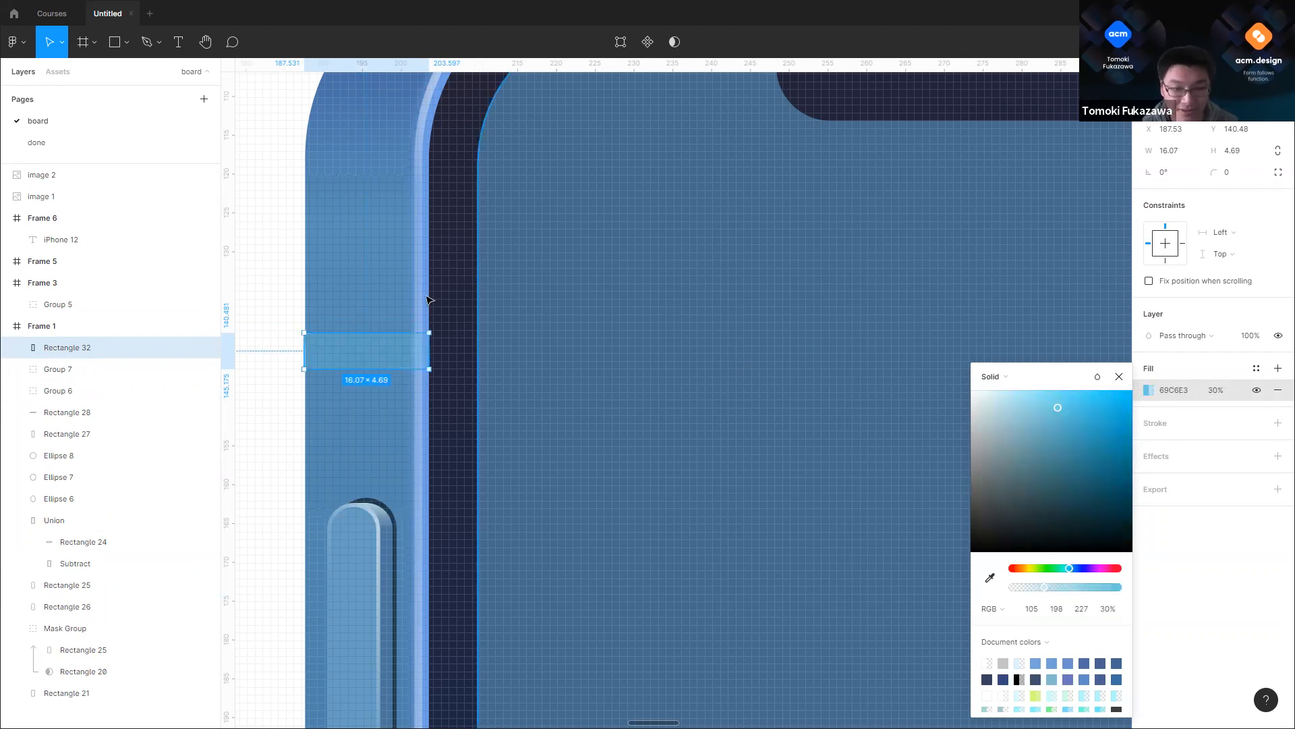
scroll(518, 322, "down", 8)
key("Escape")
Step: Draw a circle about 402 × 402 on the empty canvas below the reference photos
scroll(776, 395, "up", 2)
scroll(701, 412, "right", 2)
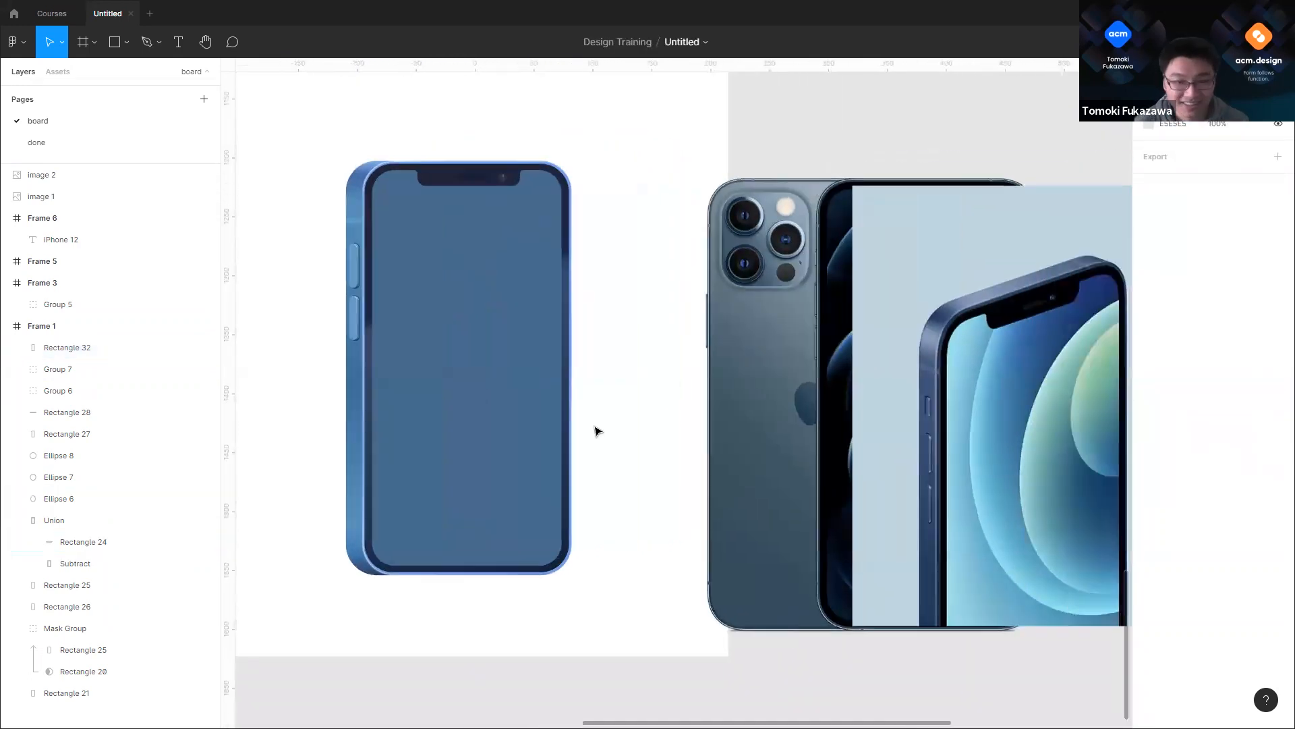
scroll(597, 429, "down", 2)
left_click_drag(704, 112, 417, 14)
scroll(658, 303, "up", 3)
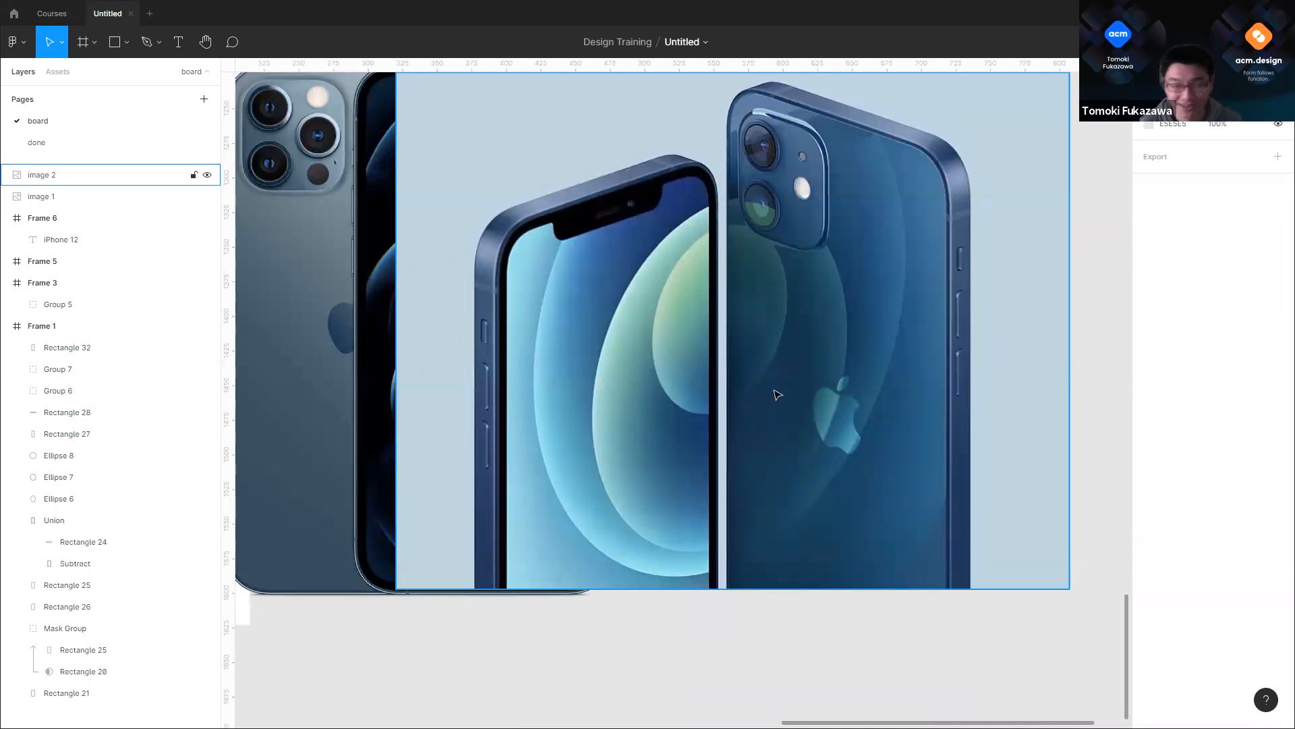
scroll(776, 395, "down", 2)
scroll(729, 266, "down", 2)
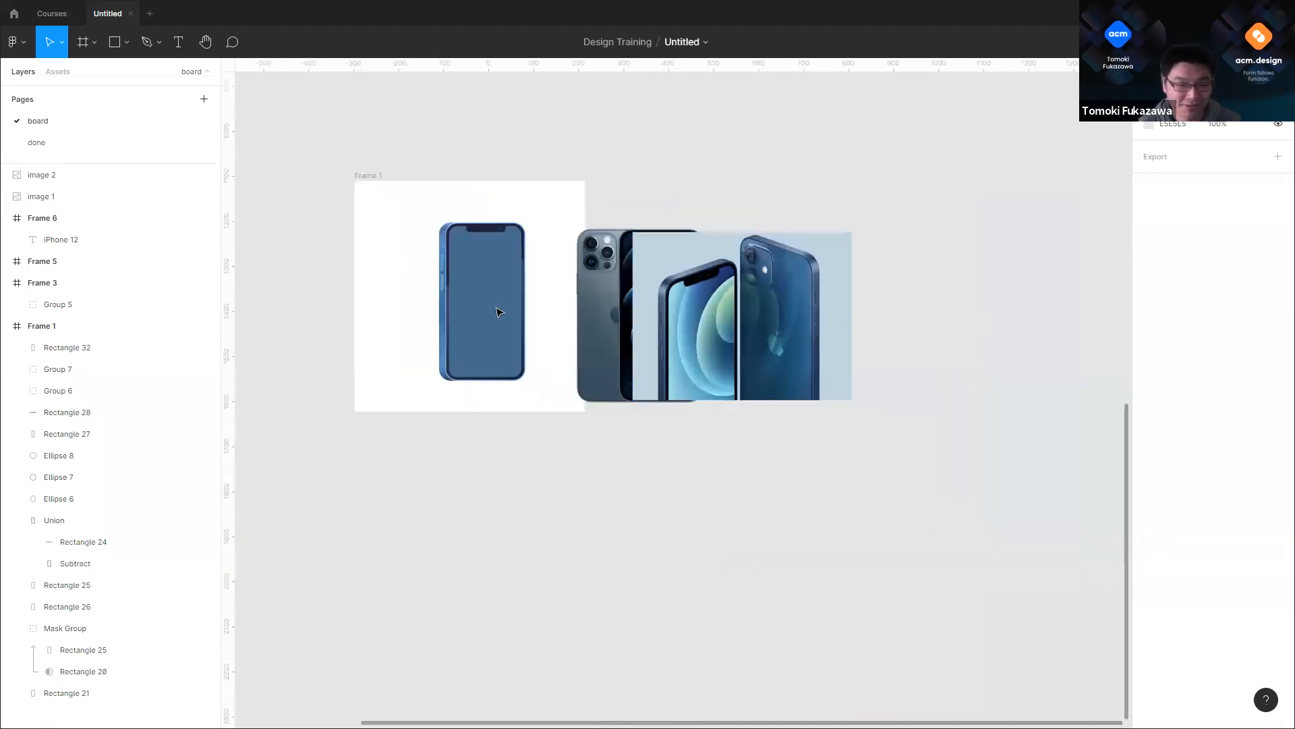
left_click(127, 43)
left_click(108, 118)
left_click_drag(629, 464, 818, 652)
mouse_move(702, 537)
left_mouse_down()
mouse_move(905, 457)
mouse_move(879, 490)
mouse_move(691, 512)
left_mouse_up()
key("Escape")
Step: Move the light-blue two-phone reference photo clear of the other photo and draw a 637 × 637 frame below it
scroll(763, 495, "up", 3)
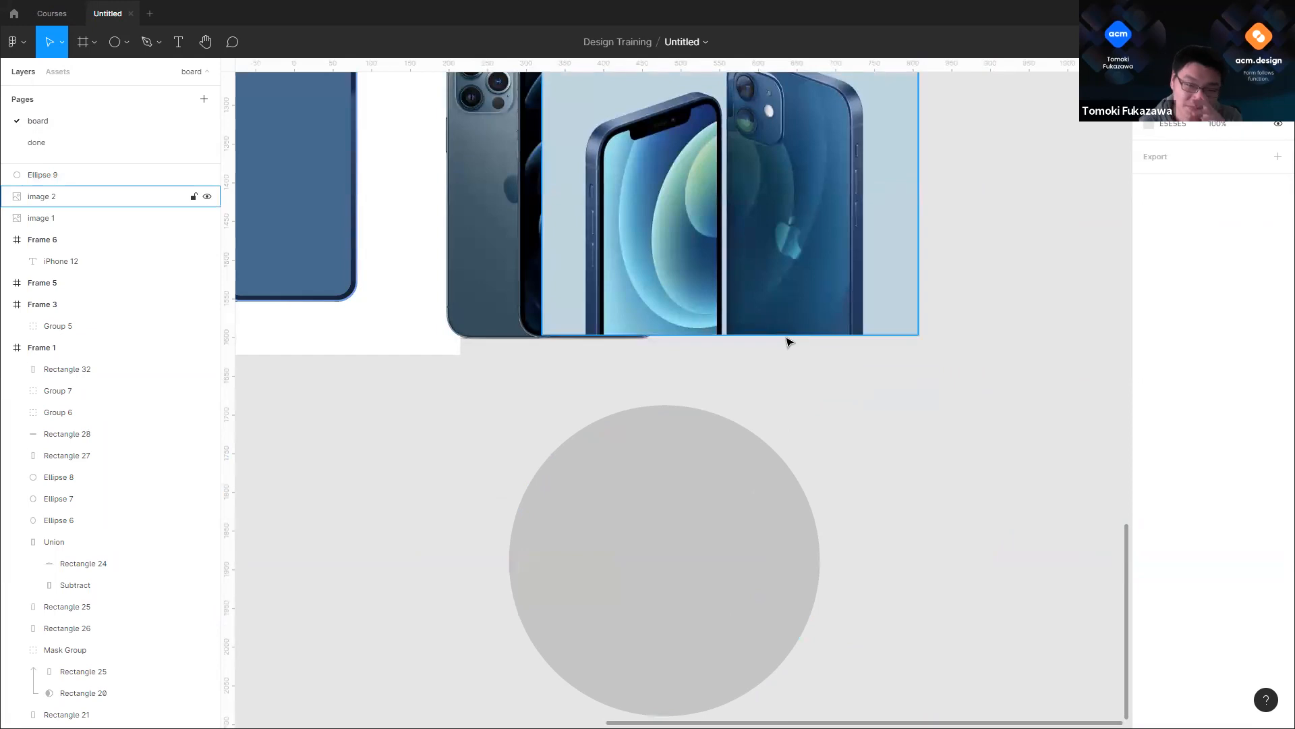
left_click_drag(803, 214, 943, 271)
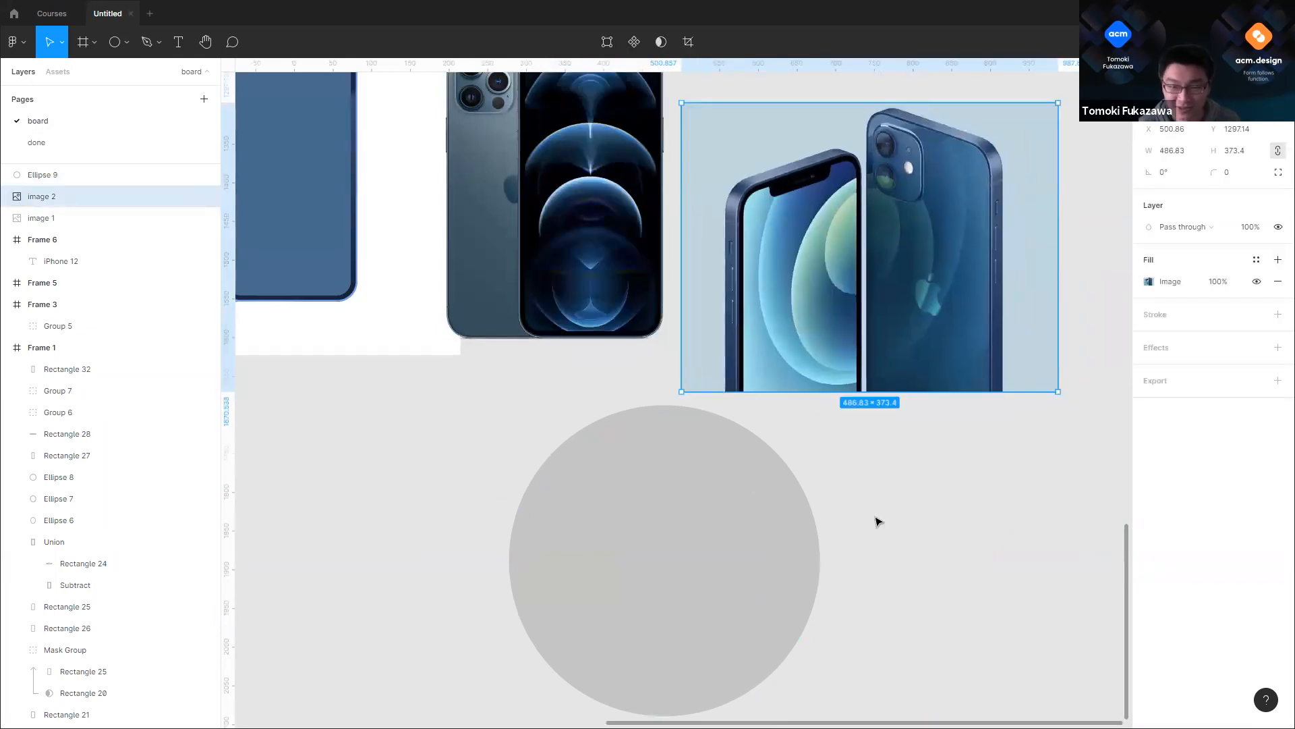
left_click(94, 42)
left_click(74, 70)
scroll(428, 287, "down", 5)
left_click_drag(665, 395, 882, 630)
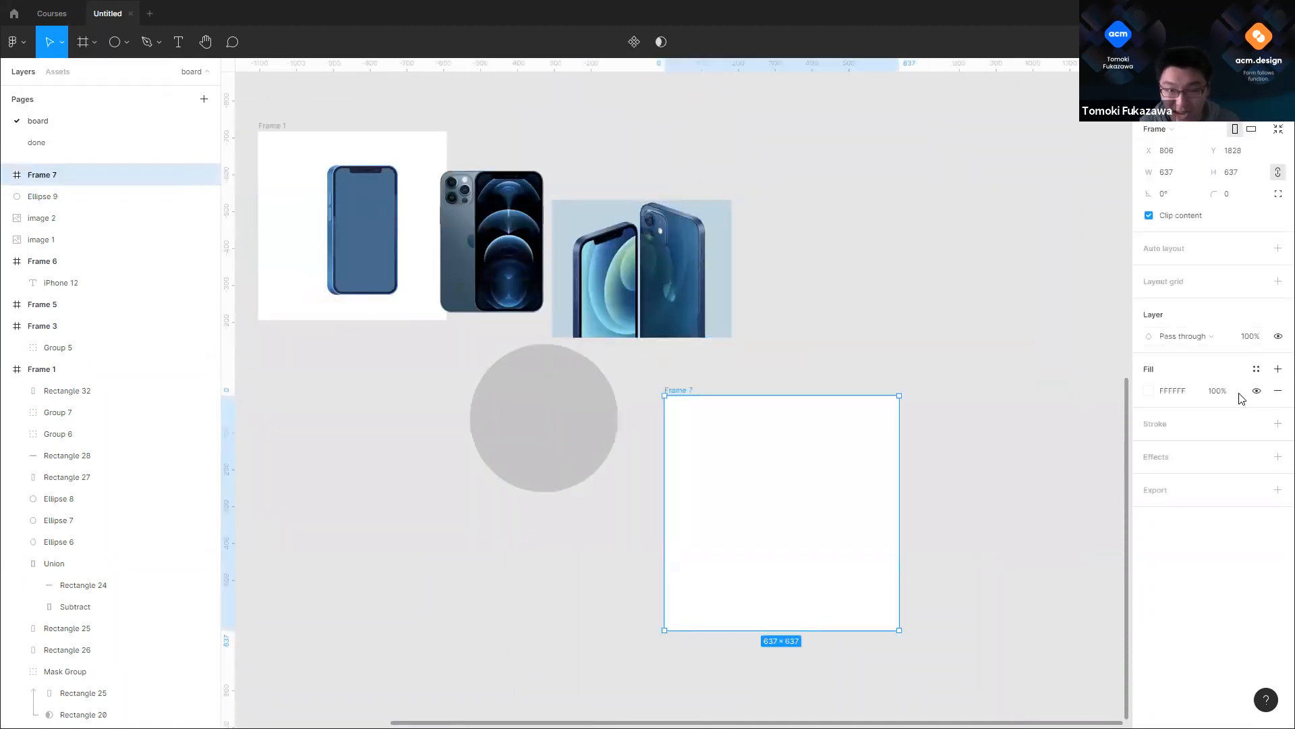
Step: Fill the new square frame with a dark navy blue, about 183969
left_click(1149, 391)
left_click(1076, 568)
left_click_drag(1036, 513, 1095, 488)
scroll(602, 318, "up", 3)
scroll(602, 318, "up", 3)
scroll(746, 254, "down", 5)
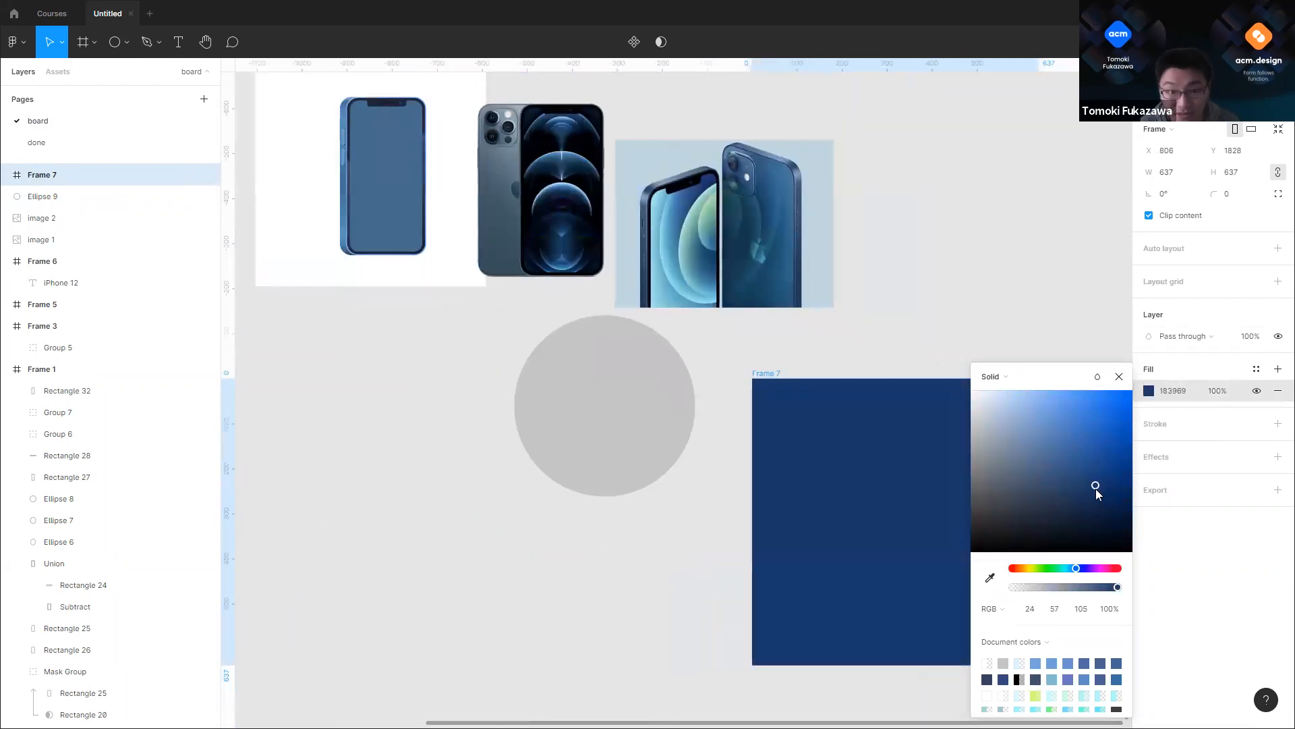
left_click(1074, 569)
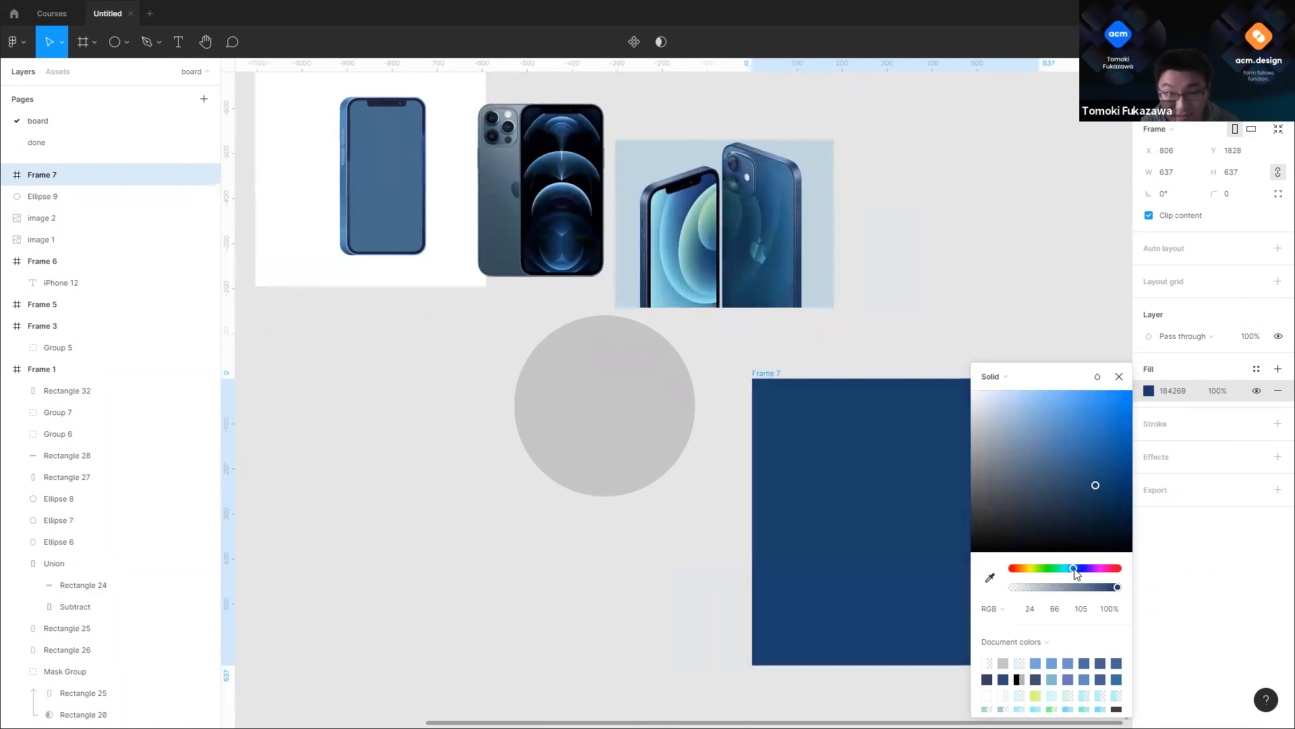
left_click_drag(1074, 568, 1076, 568)
left_click(879, 316)
Step: Move the grey circle into the navy frame at about X 117.52, Y 89.12
left_click_drag(594, 408, 882, 509)
scroll(810, 244, "right", 2)
scroll(810, 244, "down", 1)
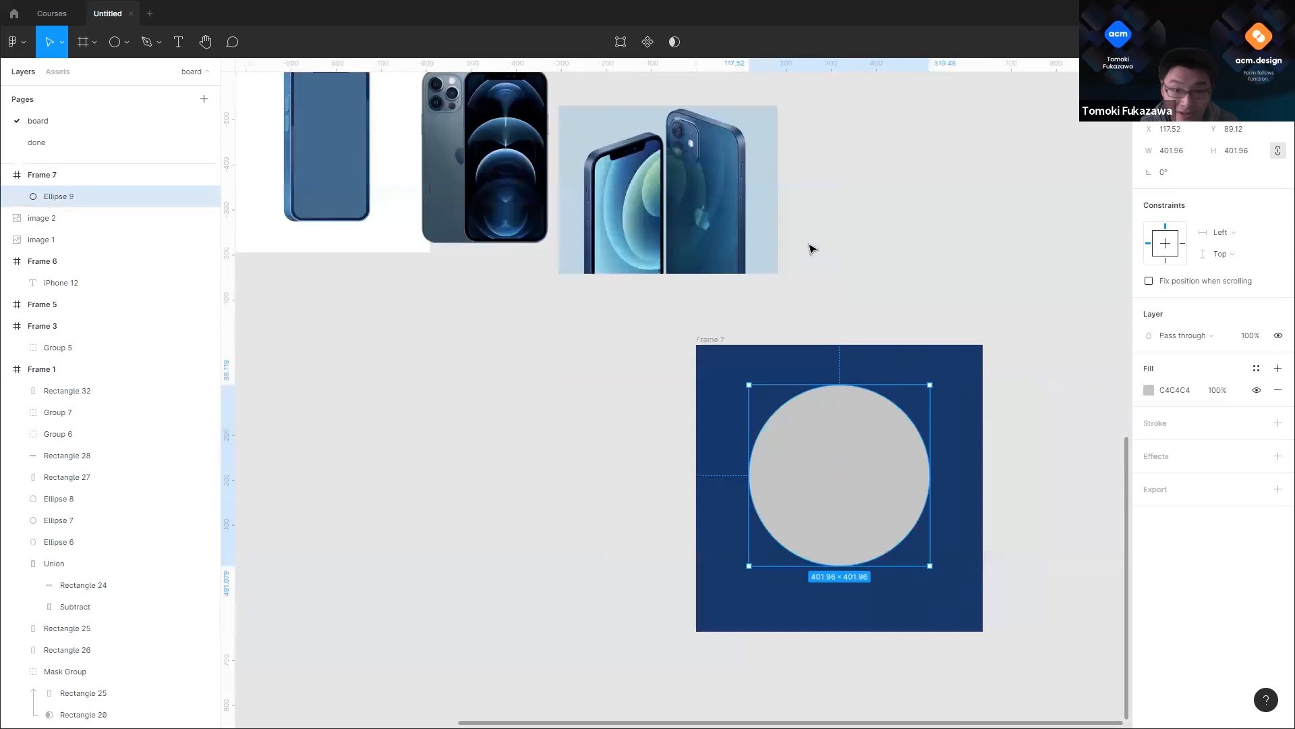
scroll(809, 246, "up", 3)
scroll(791, 344, "down", 2)
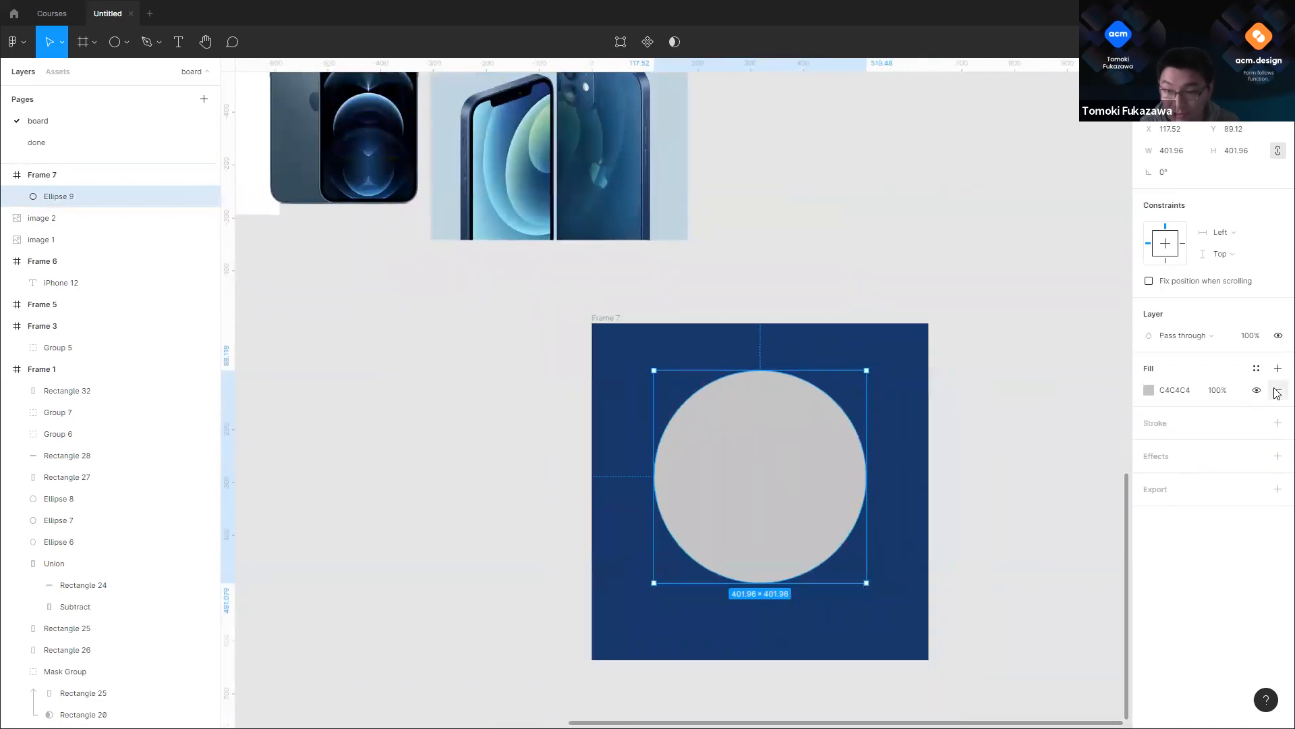
Step: Change the circle's fill to a radial gradient, shift its inner stop out towards the edge and set that stop to 0% opacity
left_click(1149, 390)
left_click(991, 376)
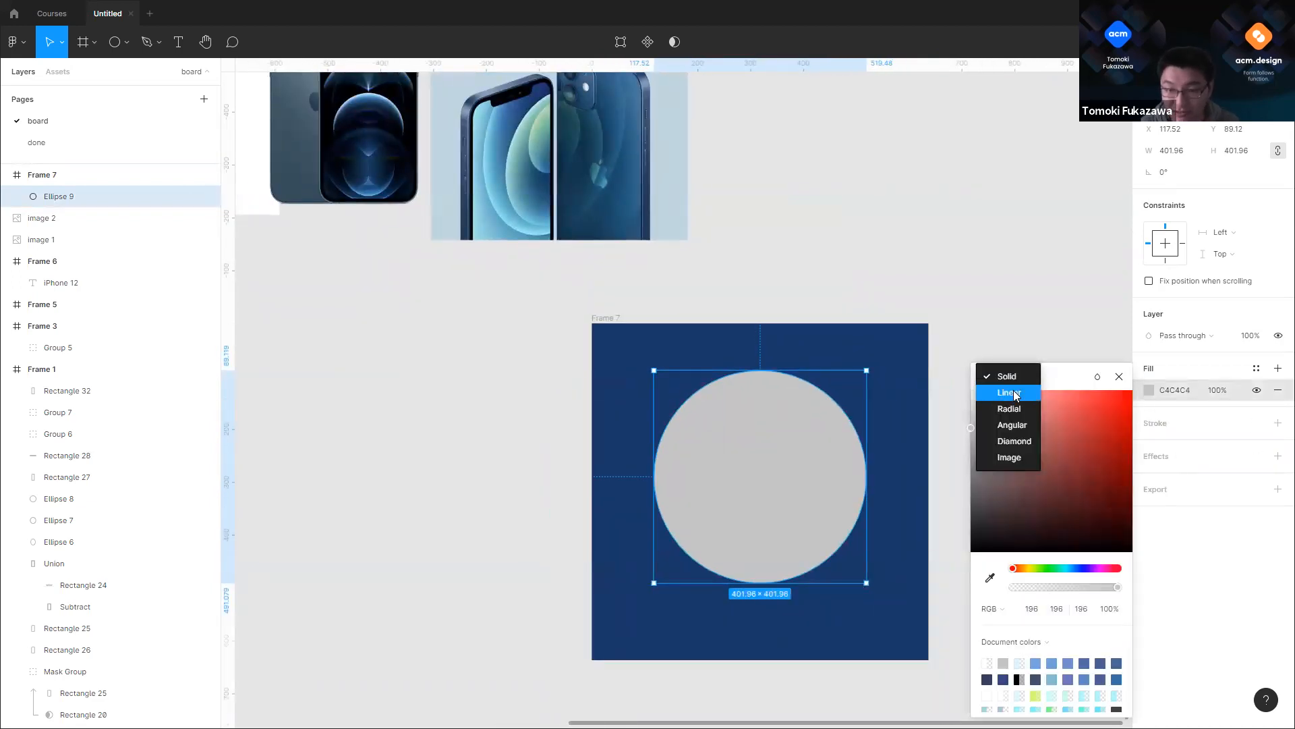
left_click(1012, 408)
left_click_drag(777, 471, 778, 546)
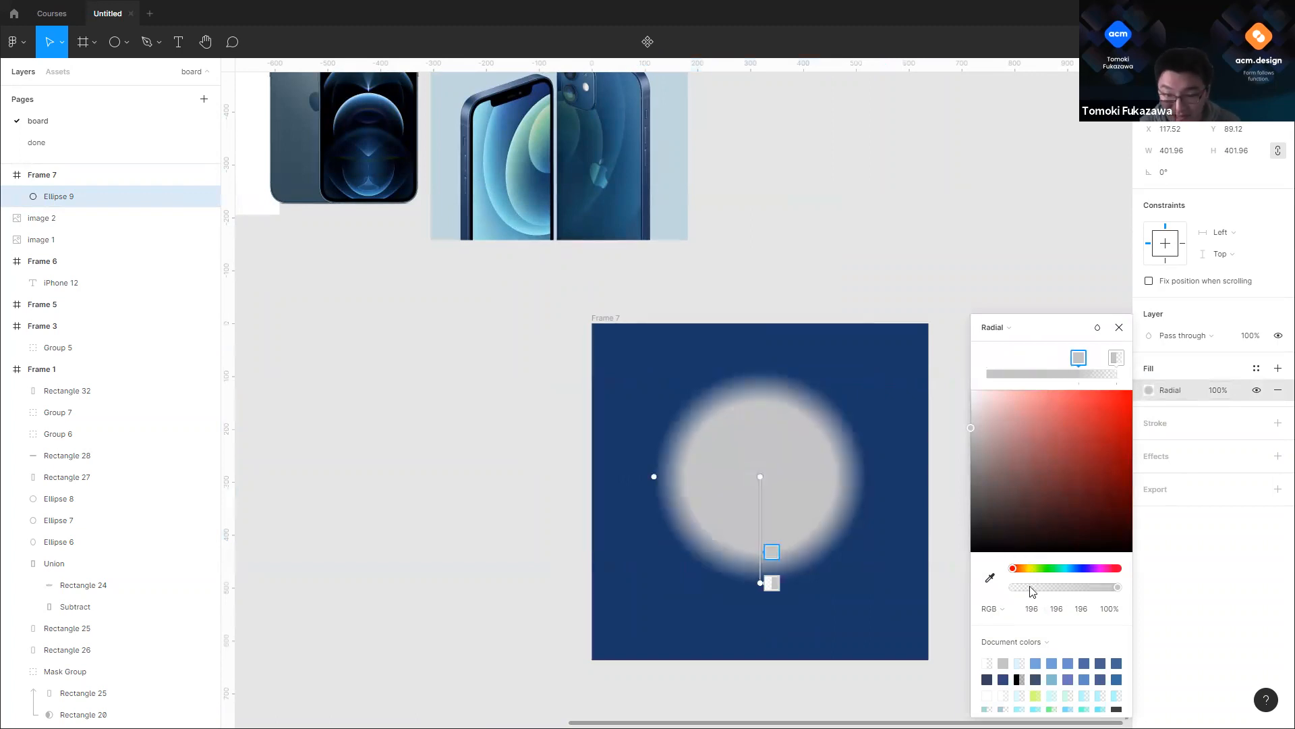
left_click_drag(1030, 588, 854, 589)
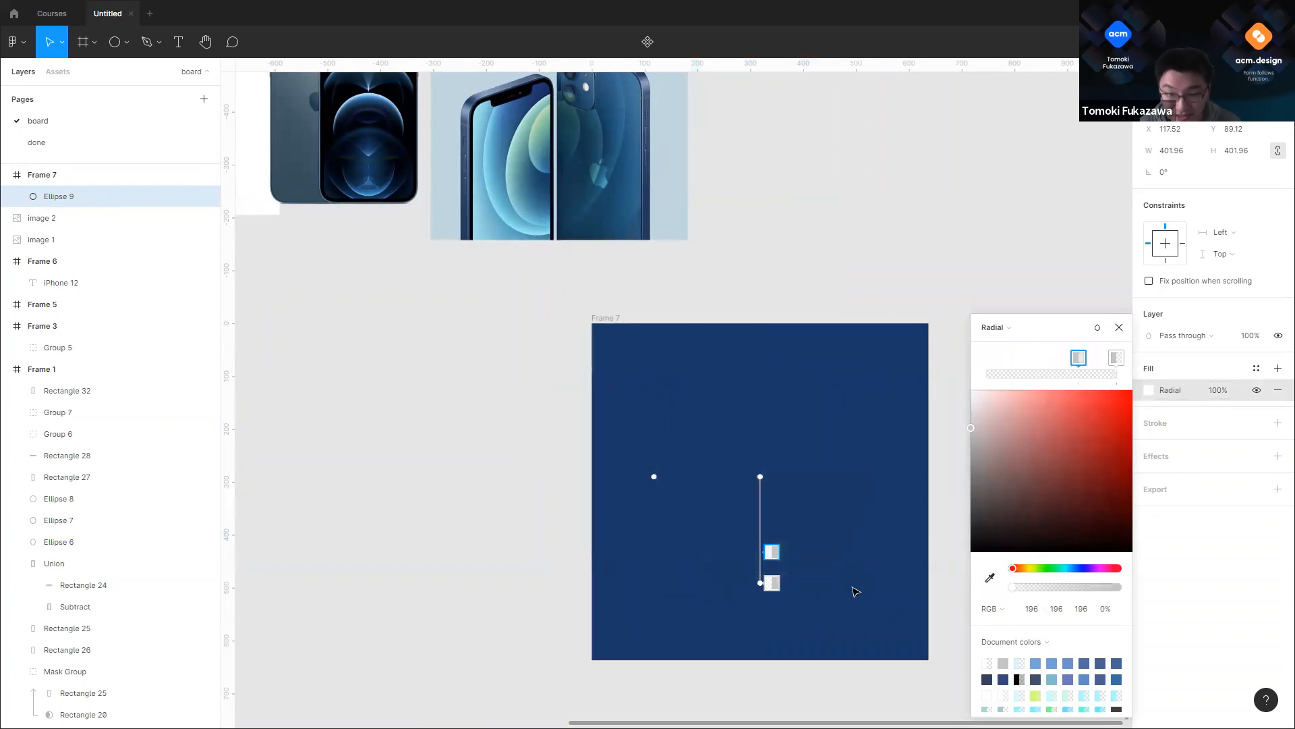
Step: Tint the gradient's inner stop light blue and set the outer stop to RGB 104, 228, 255 at 40% opacity
left_click(1069, 569)
left_click(1115, 359)
left_click(1065, 393)
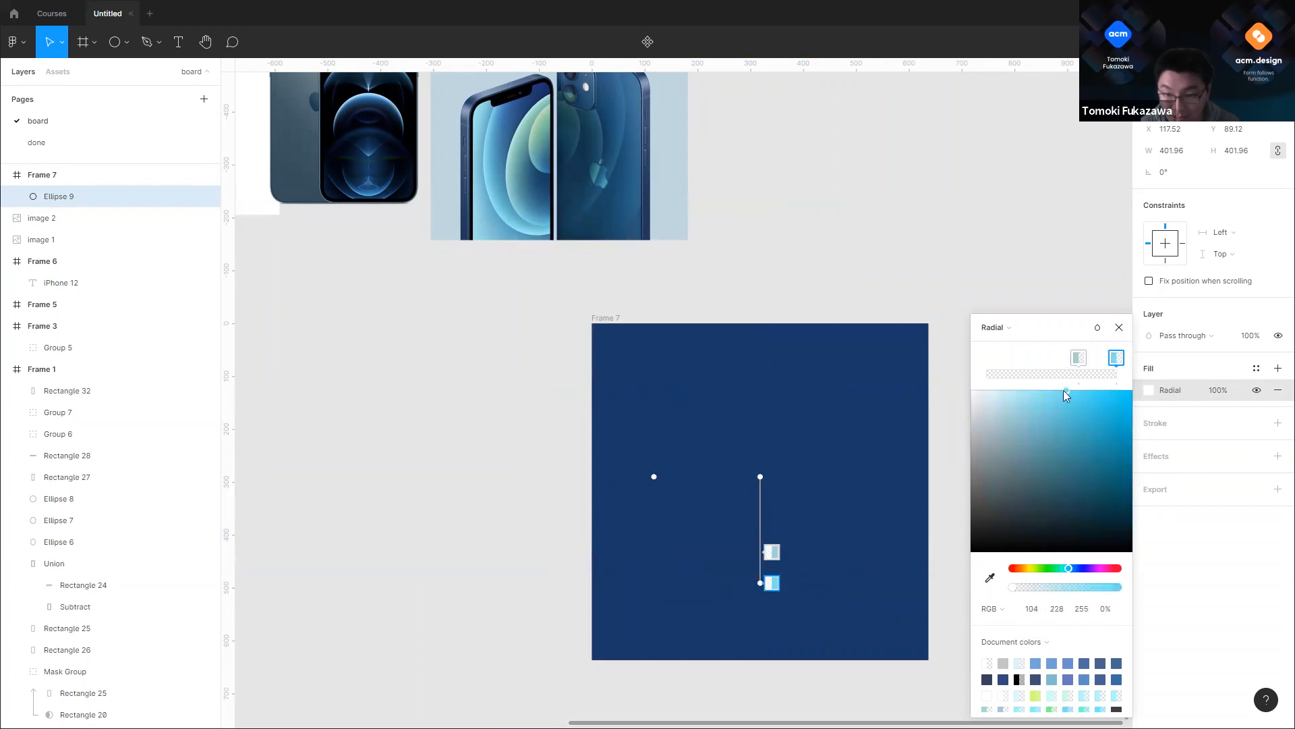
left_click_drag(1027, 587, 1056, 587)
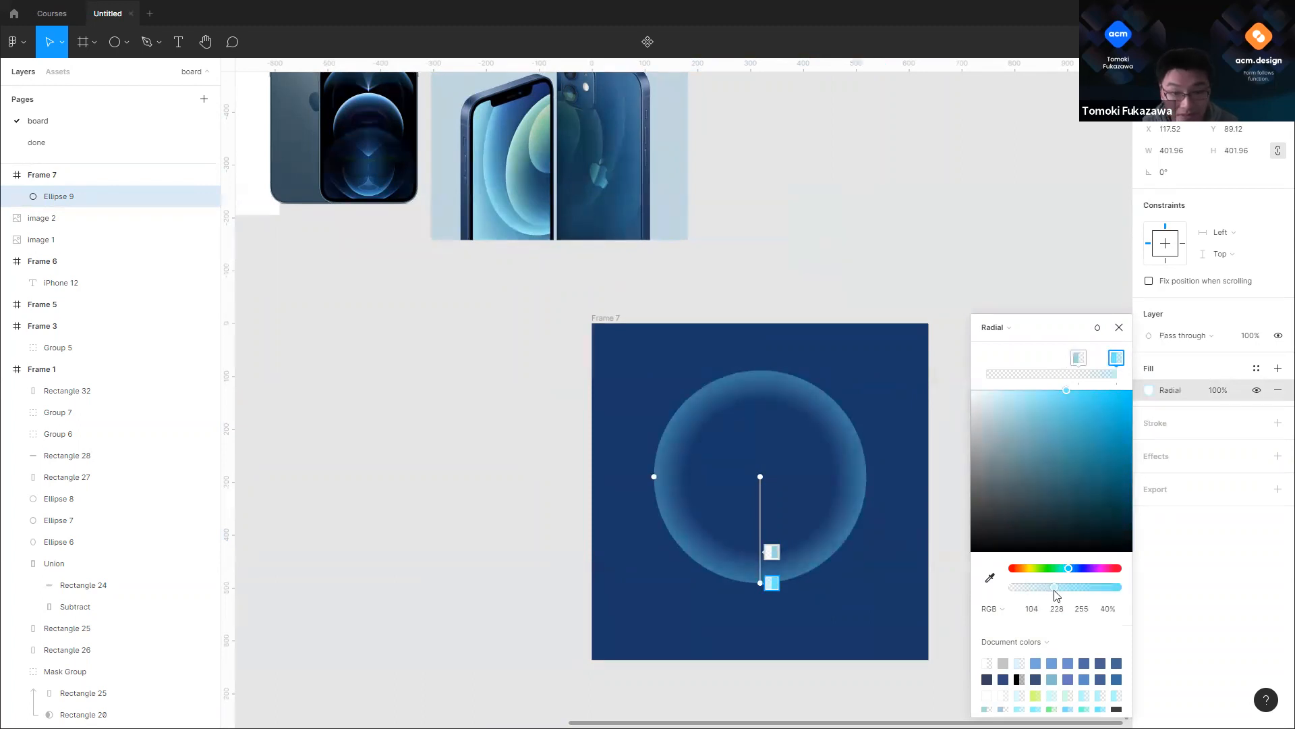
Step: Add a middle stop halfway between the radial gradient's two stops and set its opacity to 13%
scroll(661, 538, "up", 2, "ctrl")
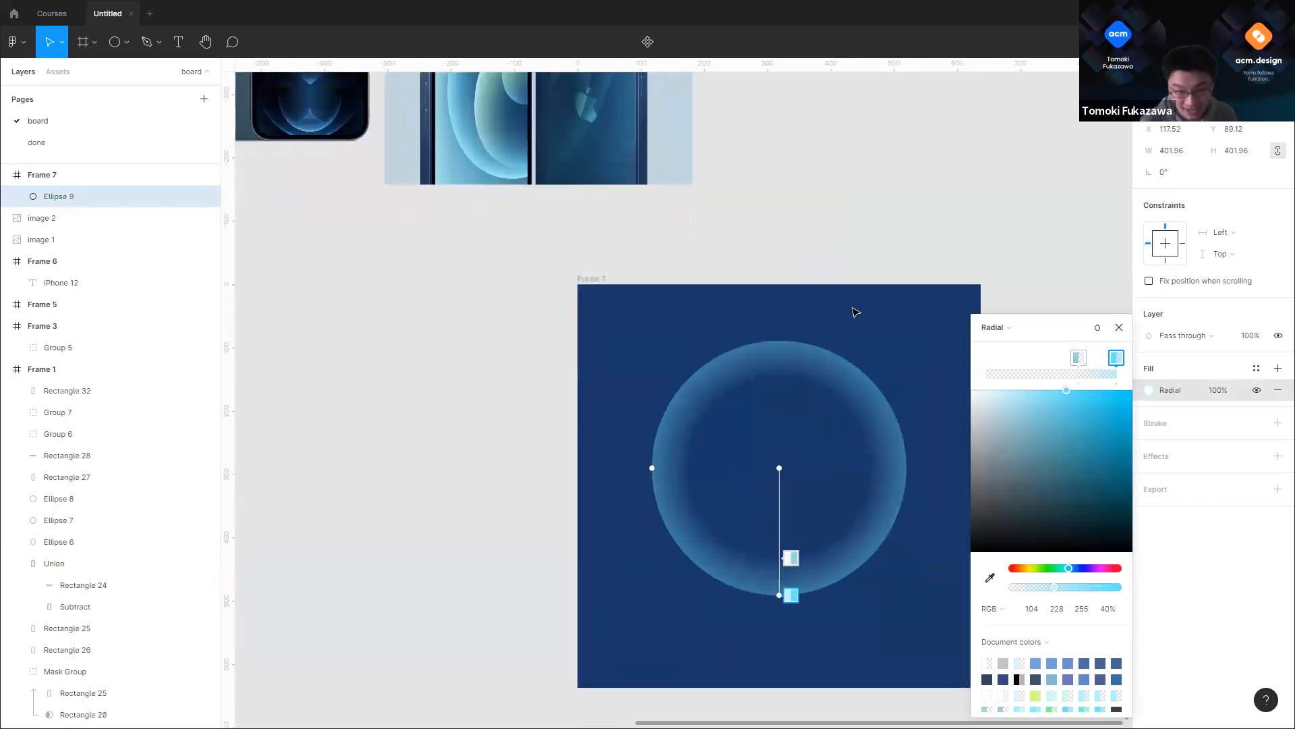
scroll(803, 601, "up", 3, "ctrl")
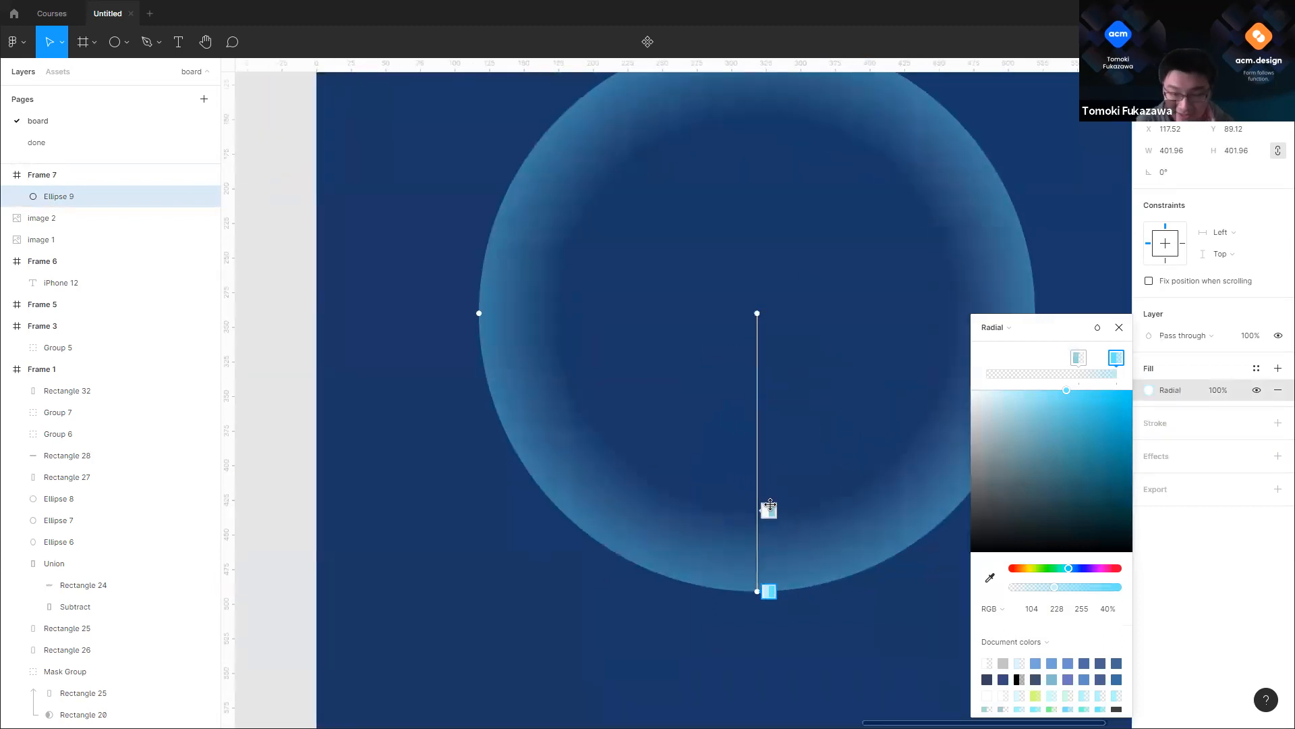
left_click(768, 509)
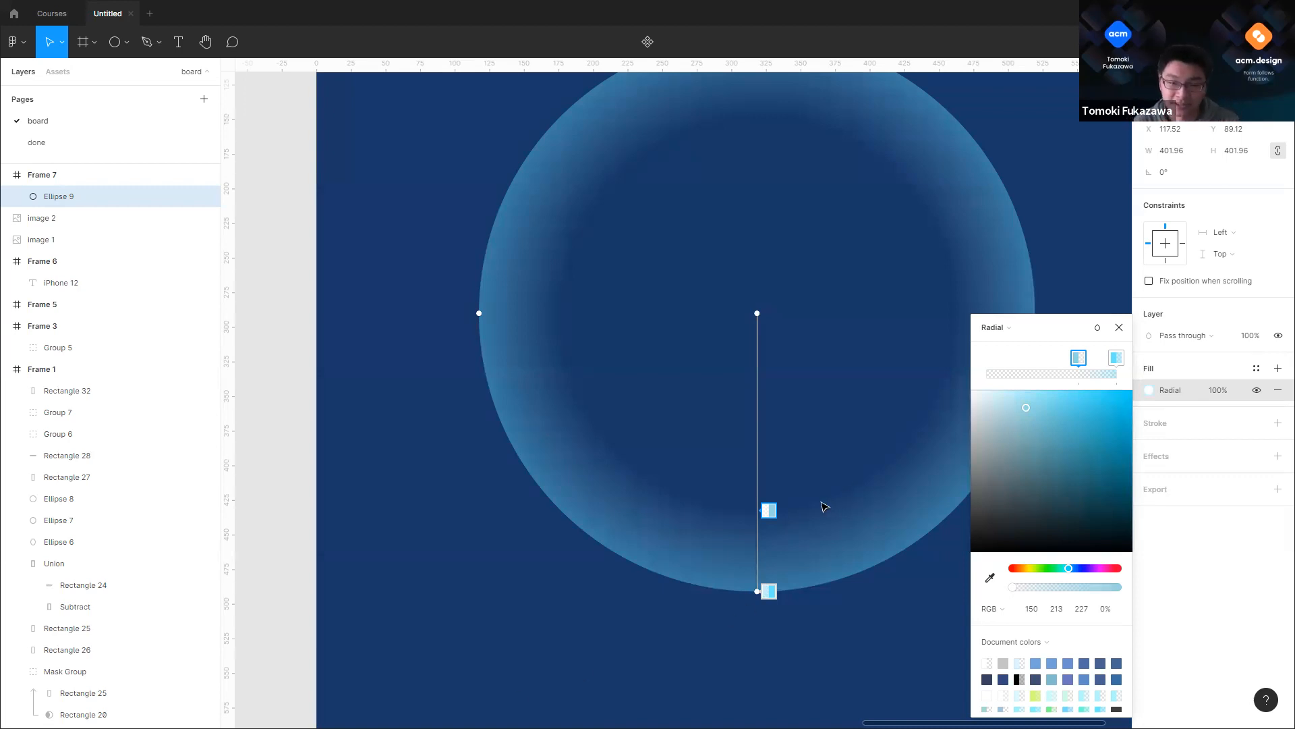
scroll(661, 542, "down", 2)
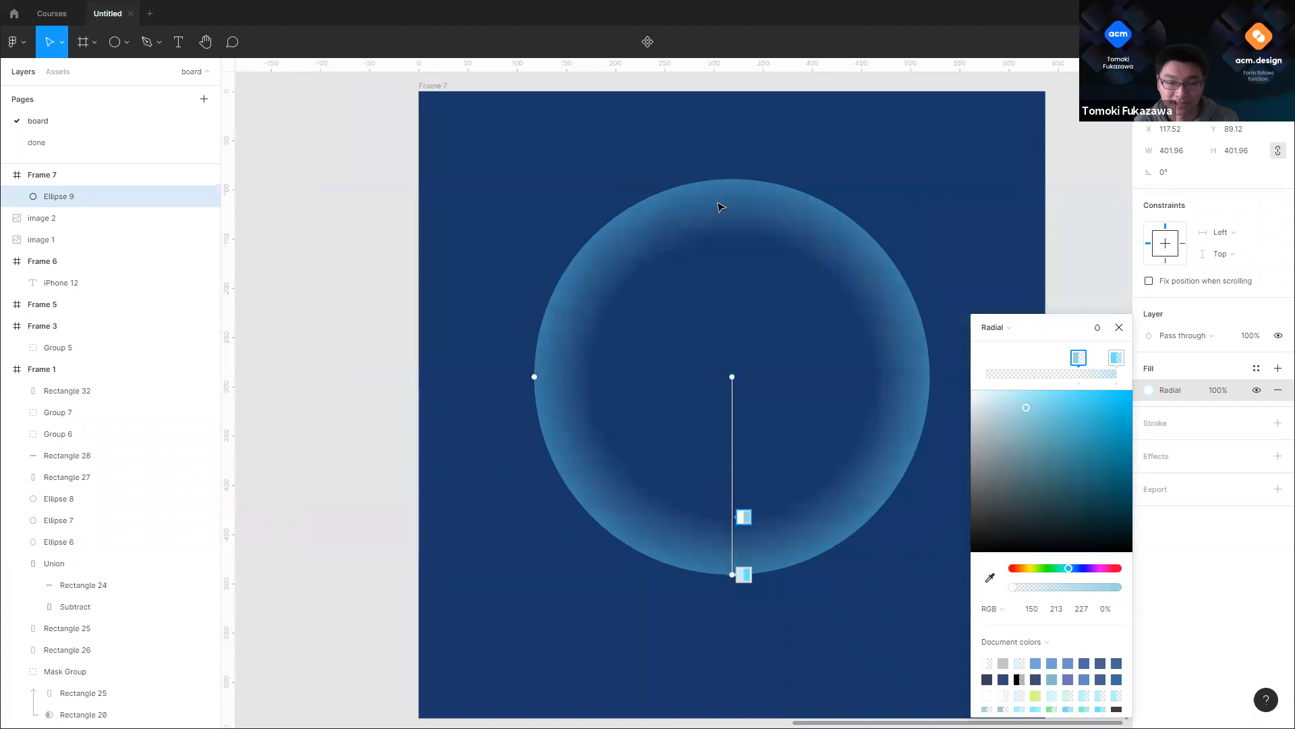
scroll(803, 417, "up", 4)
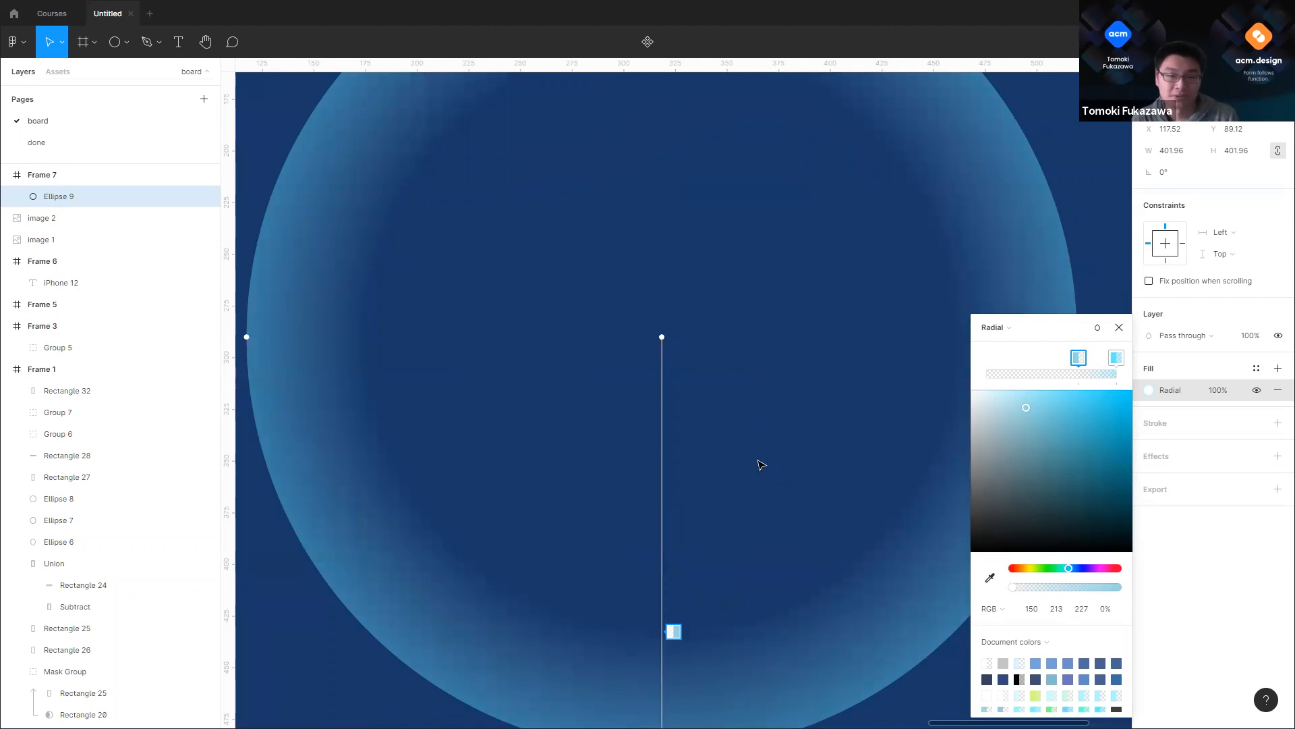
scroll(760, 423, "down", 3)
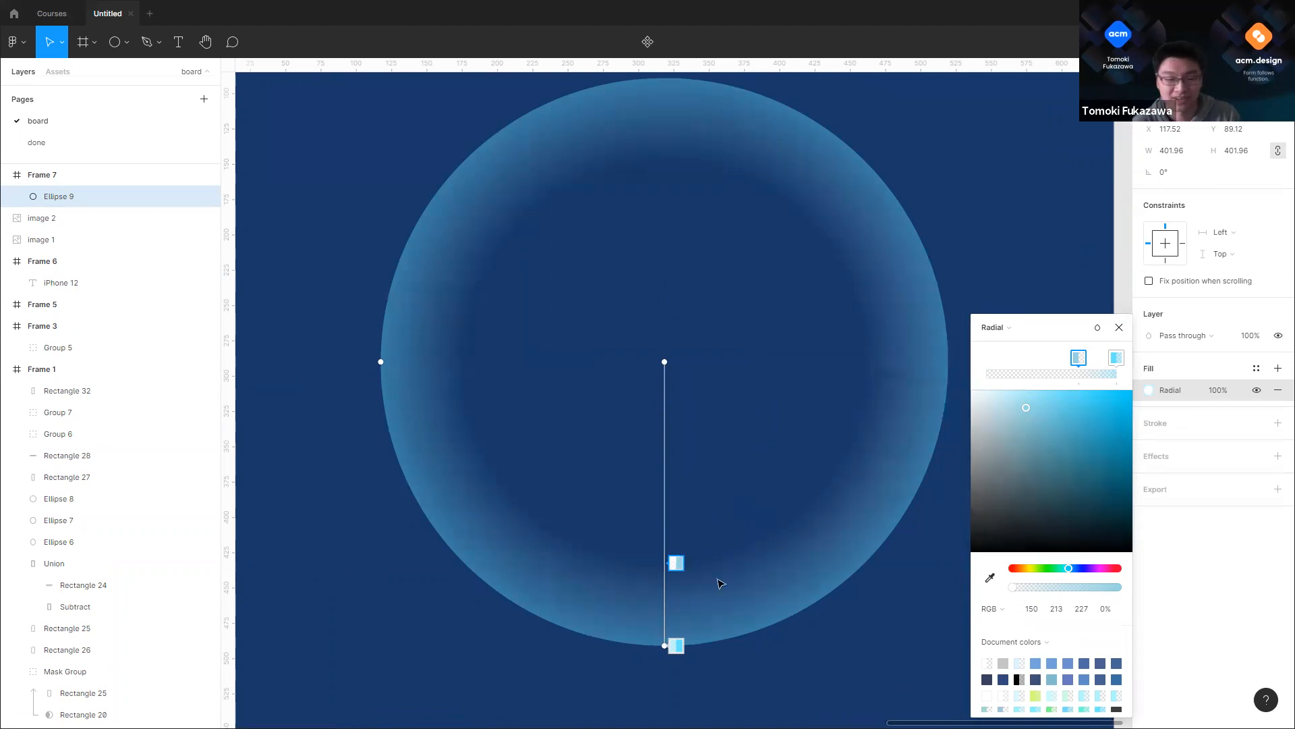
left_click(680, 604)
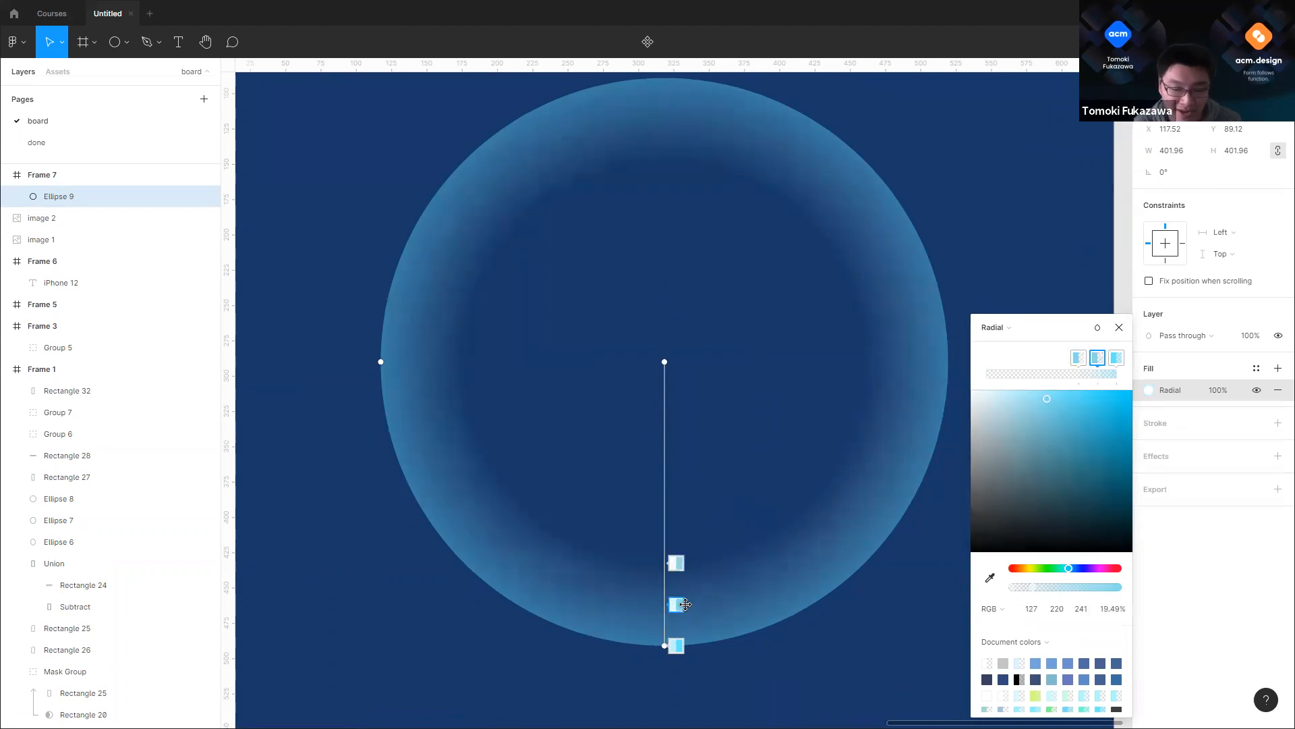
left_click(1031, 589)
left_click_drag(1031, 591, 1023, 590)
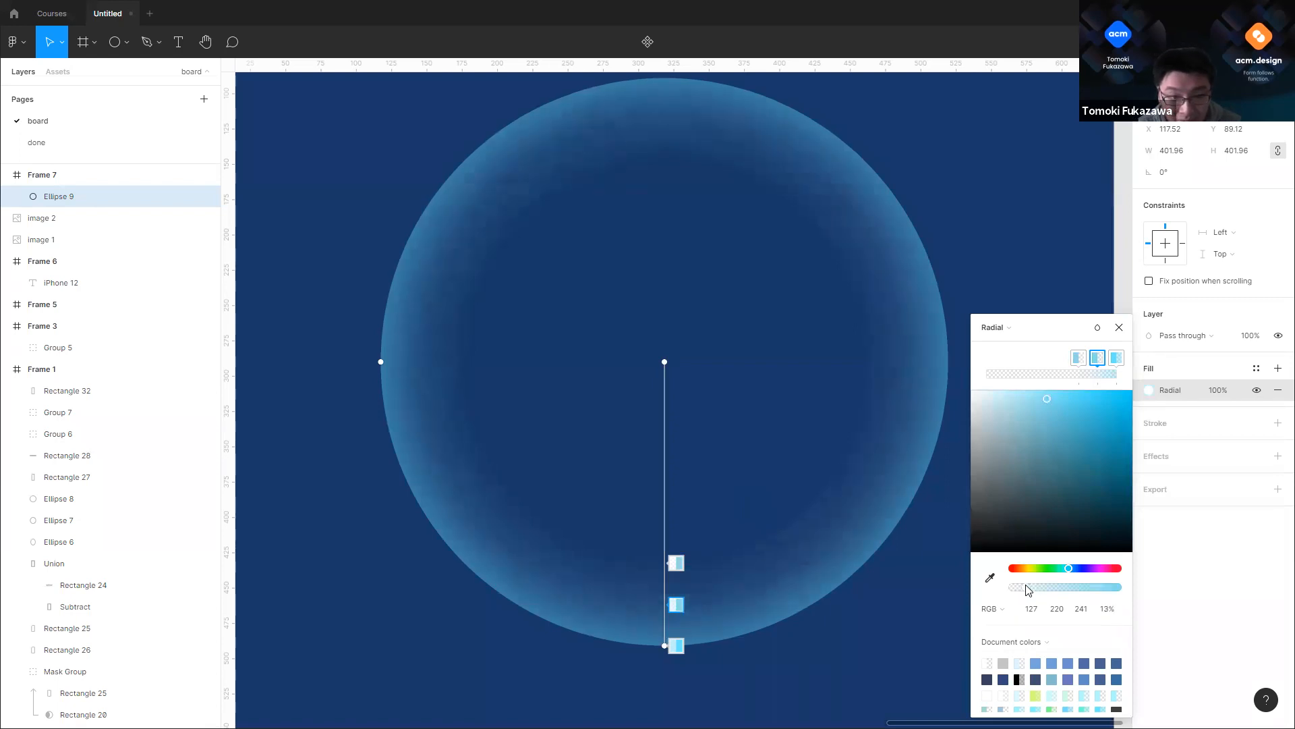
scroll(679, 646, "up", 3)
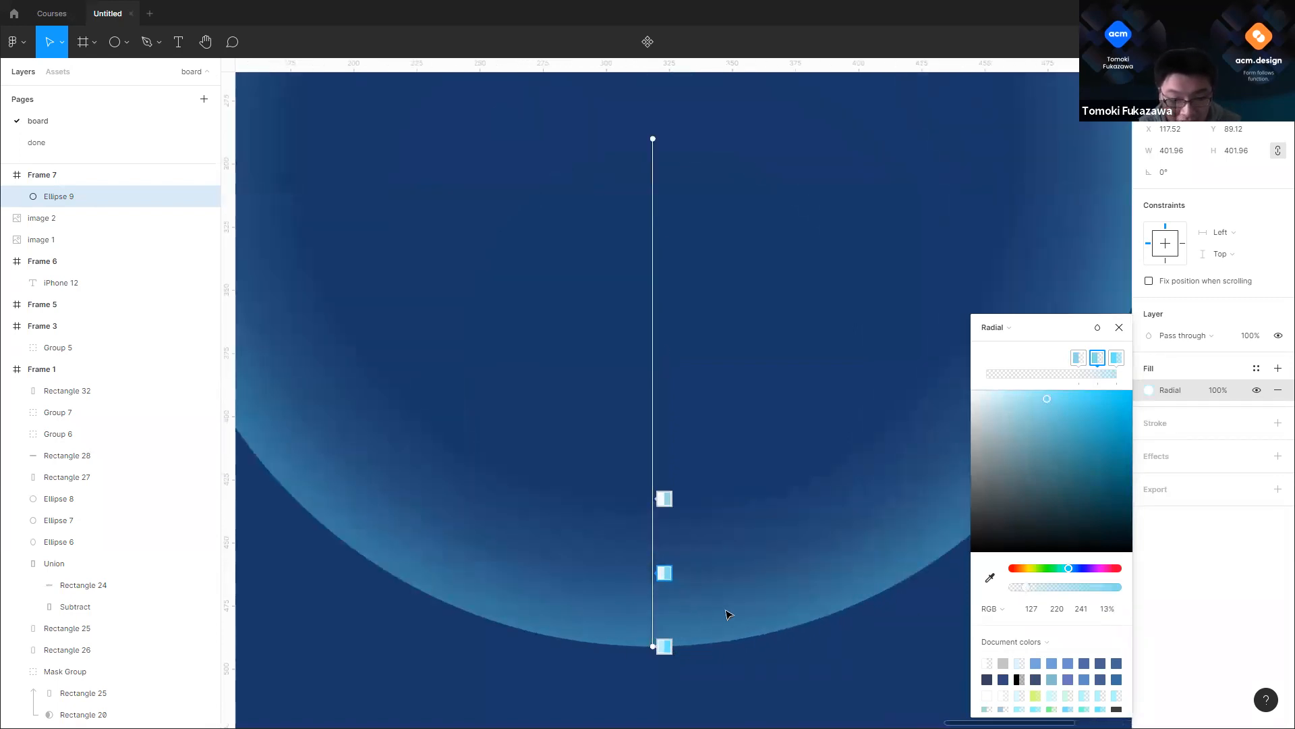
scroll(726, 613, "down", 6)
left_click(844, 243)
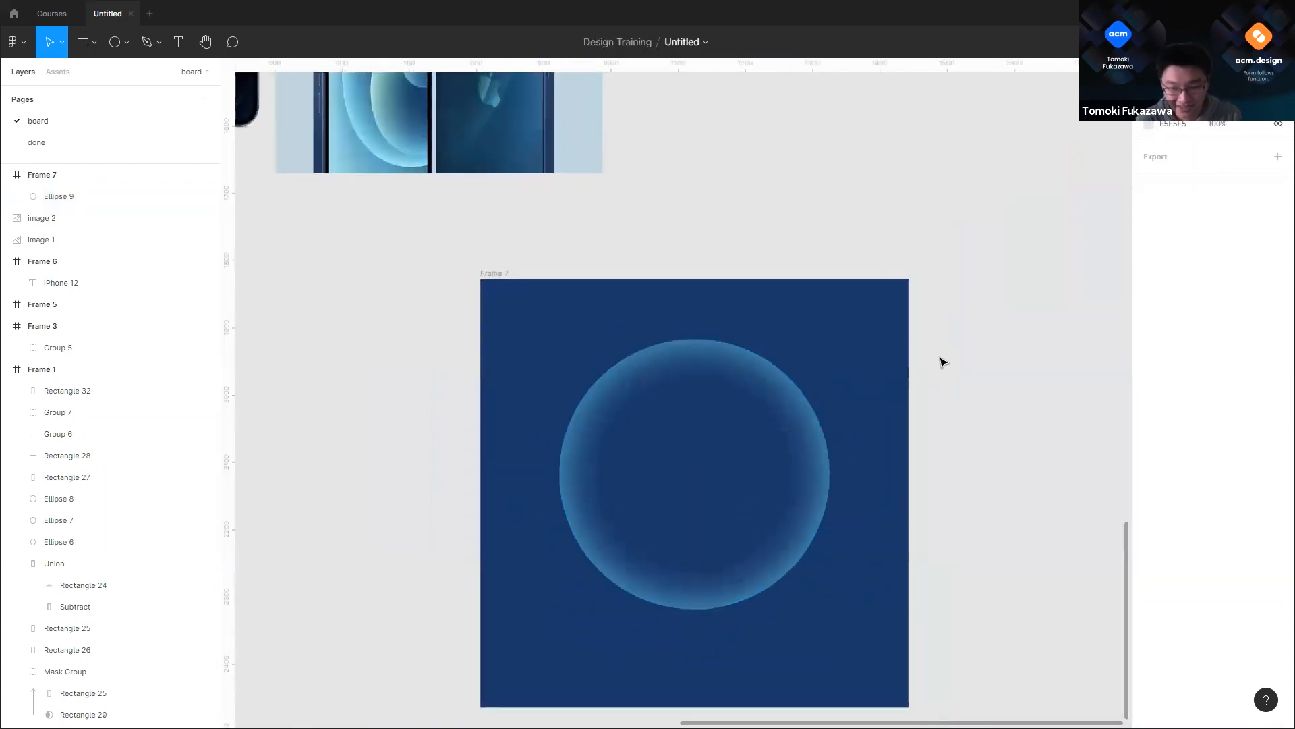
Step: Add a second fill to the circle, make it a radial gradient, and move its centre up and slightly right within the circle
scroll(952, 442, "down", 4)
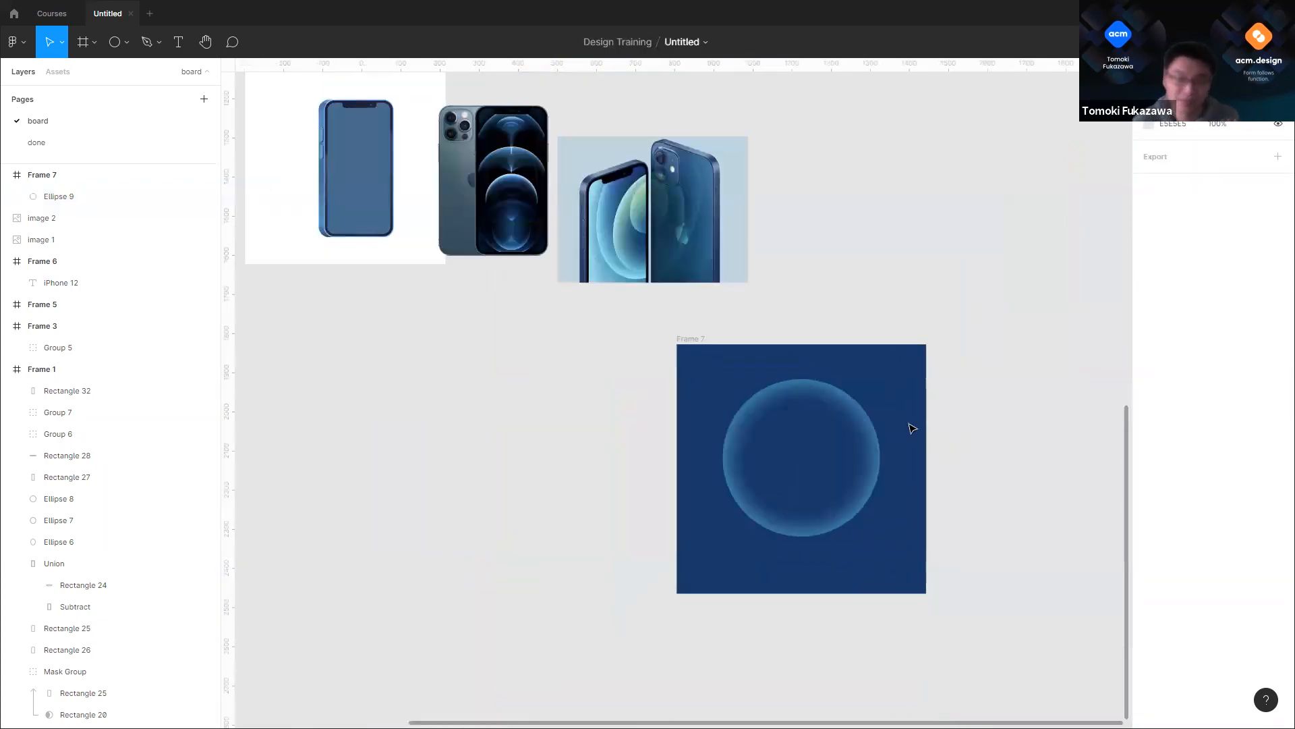
scroll(863, 408, "up", 3)
scroll(862, 425, "down", 1)
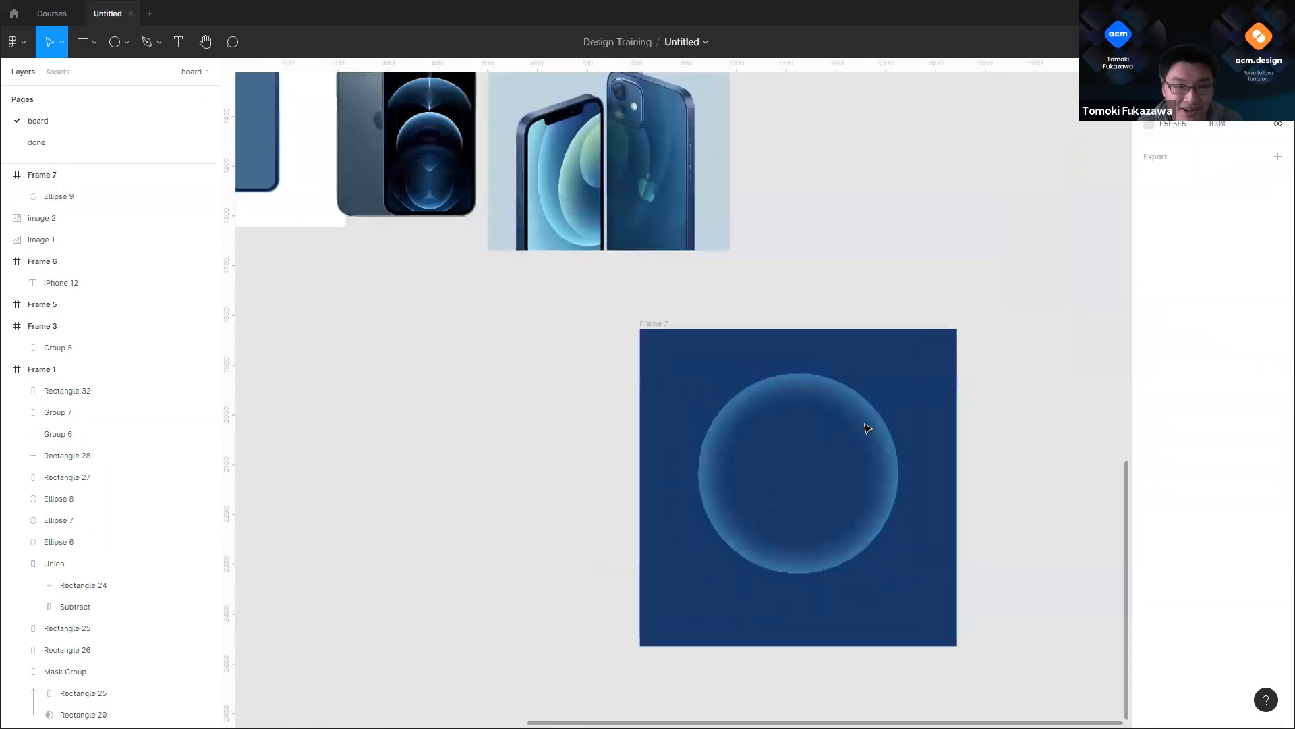
scroll(848, 273, "up", 1)
scroll(848, 274, "up", 1)
left_click(844, 454)
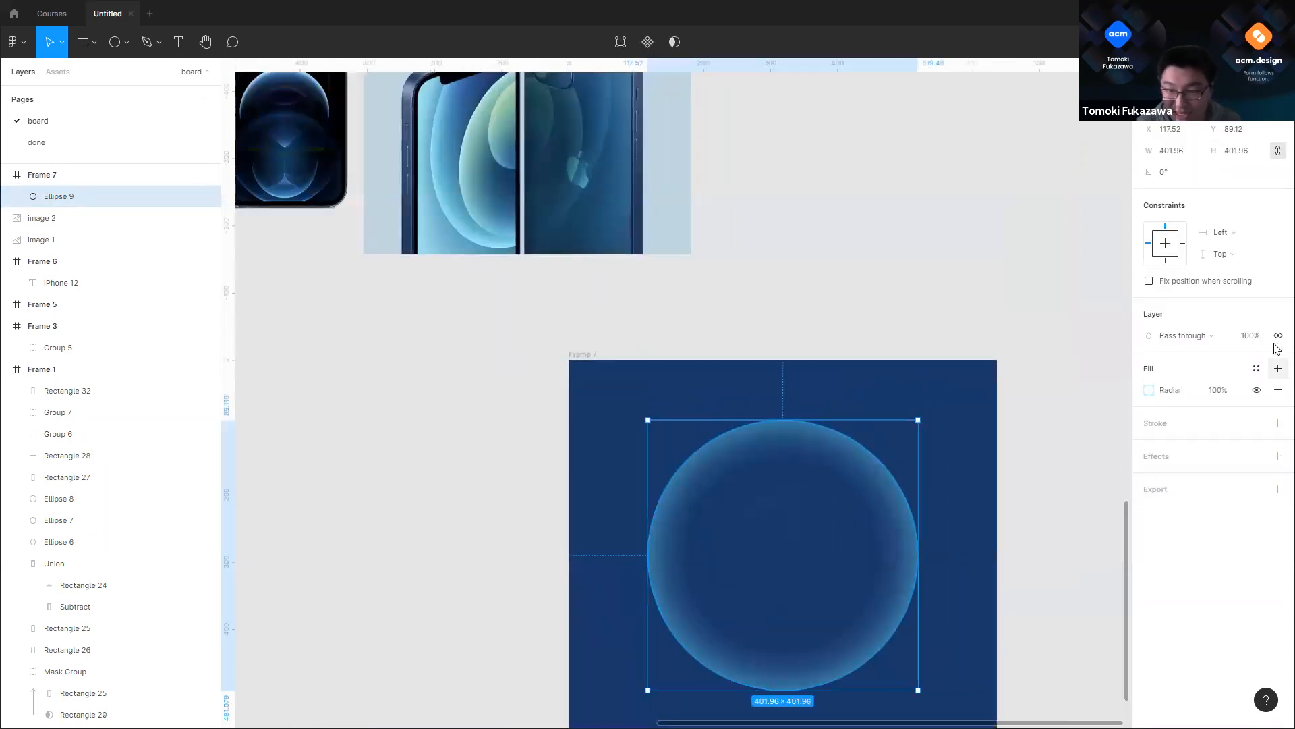
left_click(1276, 371)
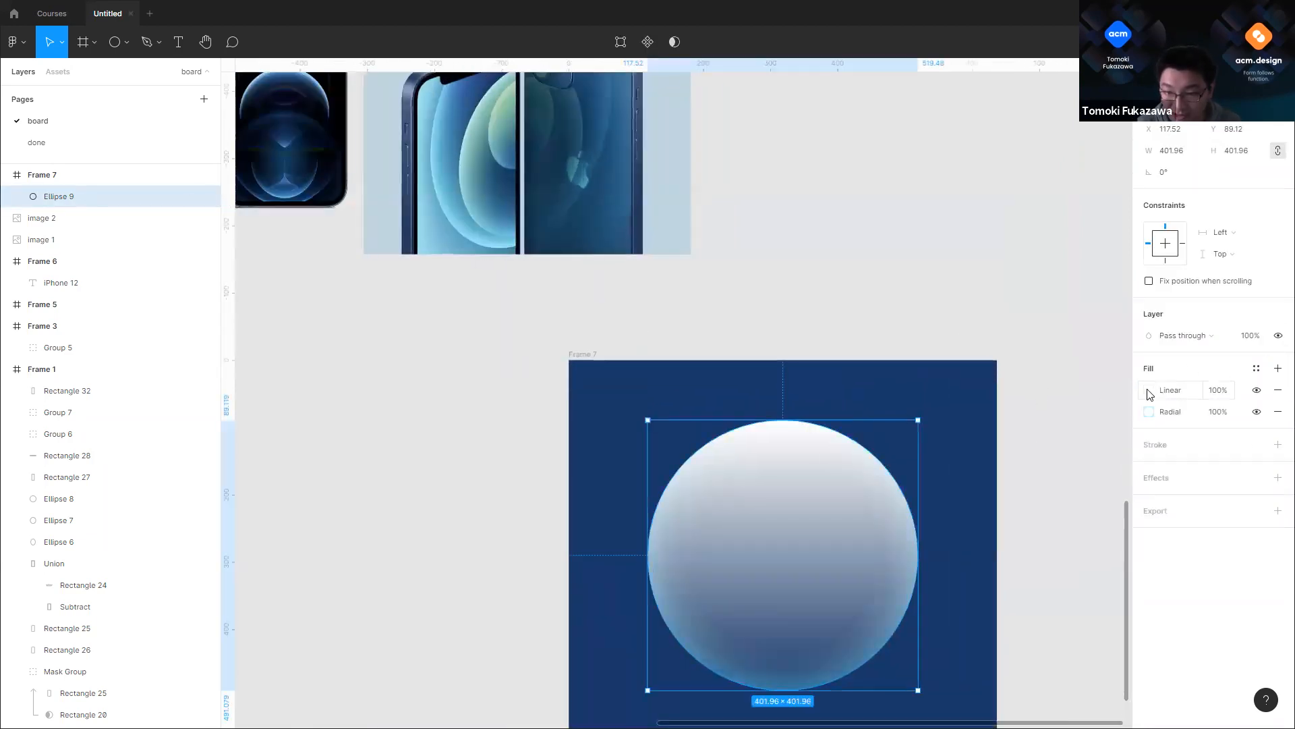
left_click(1149, 390)
left_click_drag(795, 420, 805, 516)
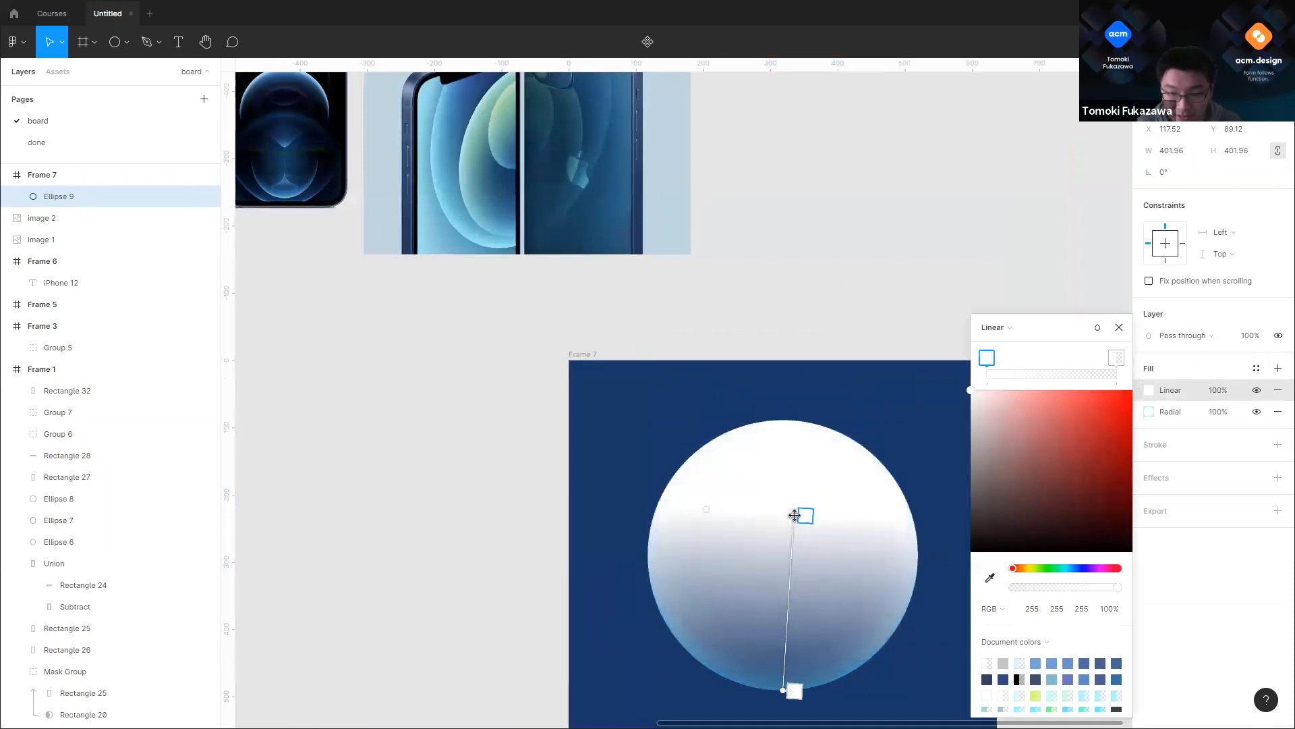
left_click(1011, 327)
left_click(1016, 345)
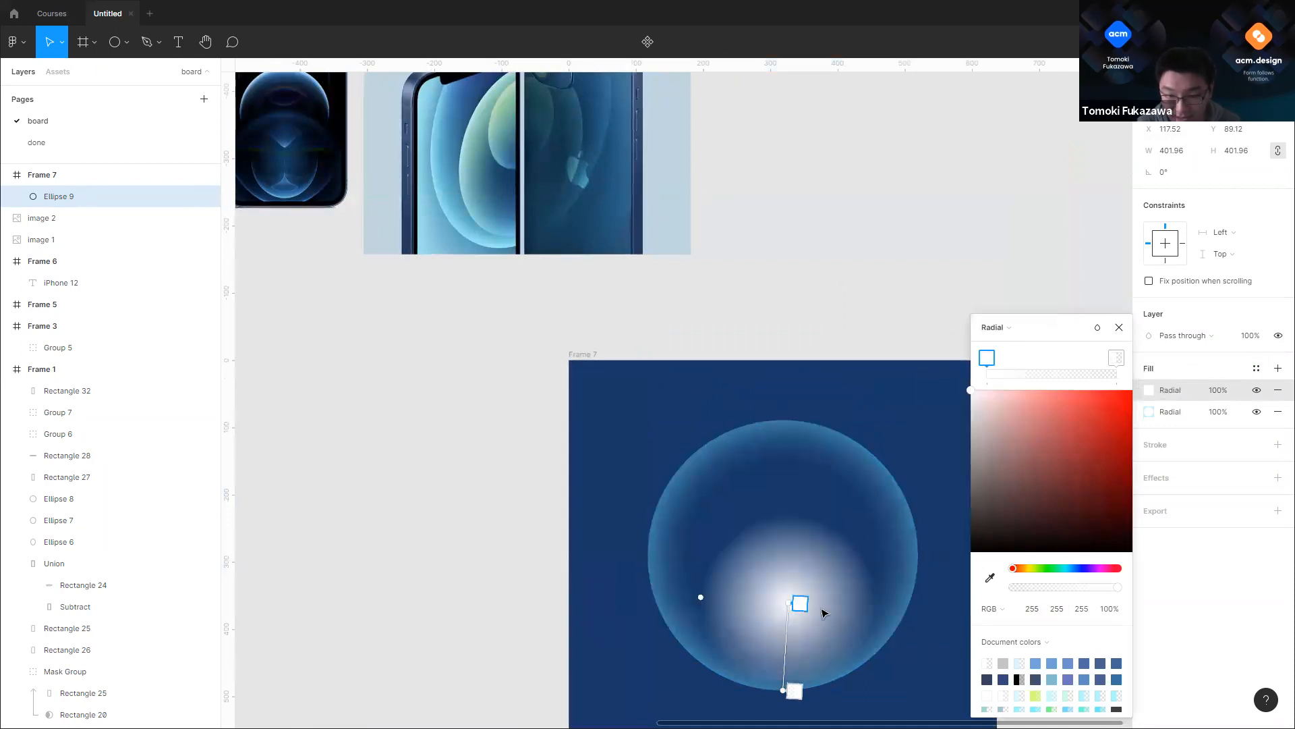
left_click_drag(786, 599, 807, 504)
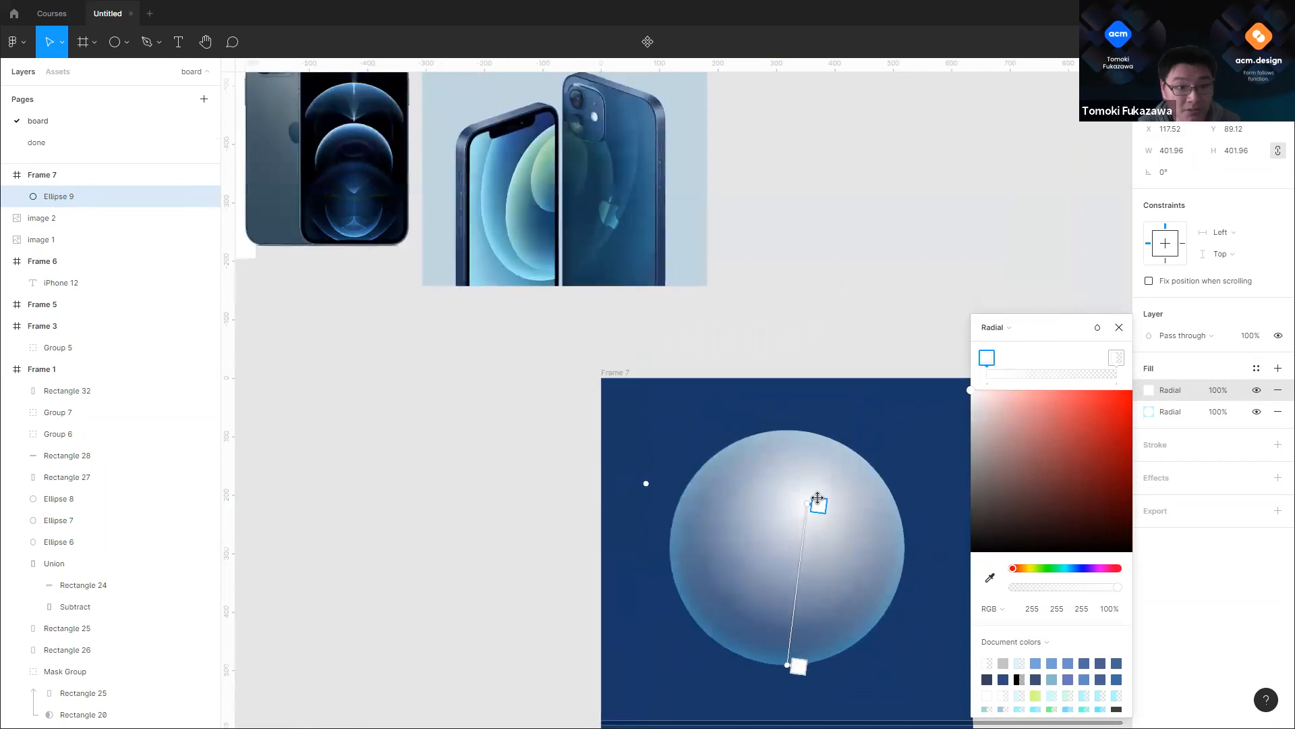
Step: Set the new gradient's inner stop to RGB 24, 29, 73 and its outer stop to RGB 61, 255, 255 at 53% opacity
left_click(1080, 568)
left_click_drag(1070, 504, 1079, 515)
left_click(1116, 357)
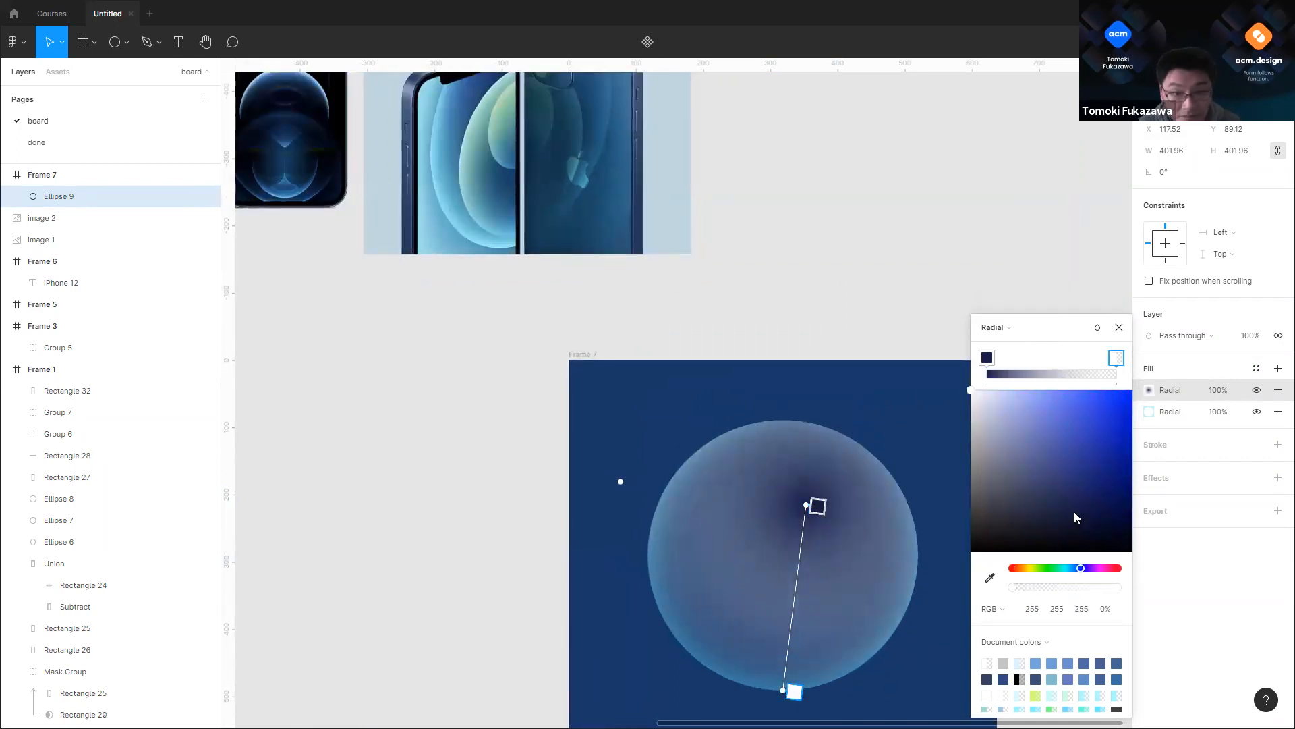
left_click_drag(1069, 567, 1062, 568)
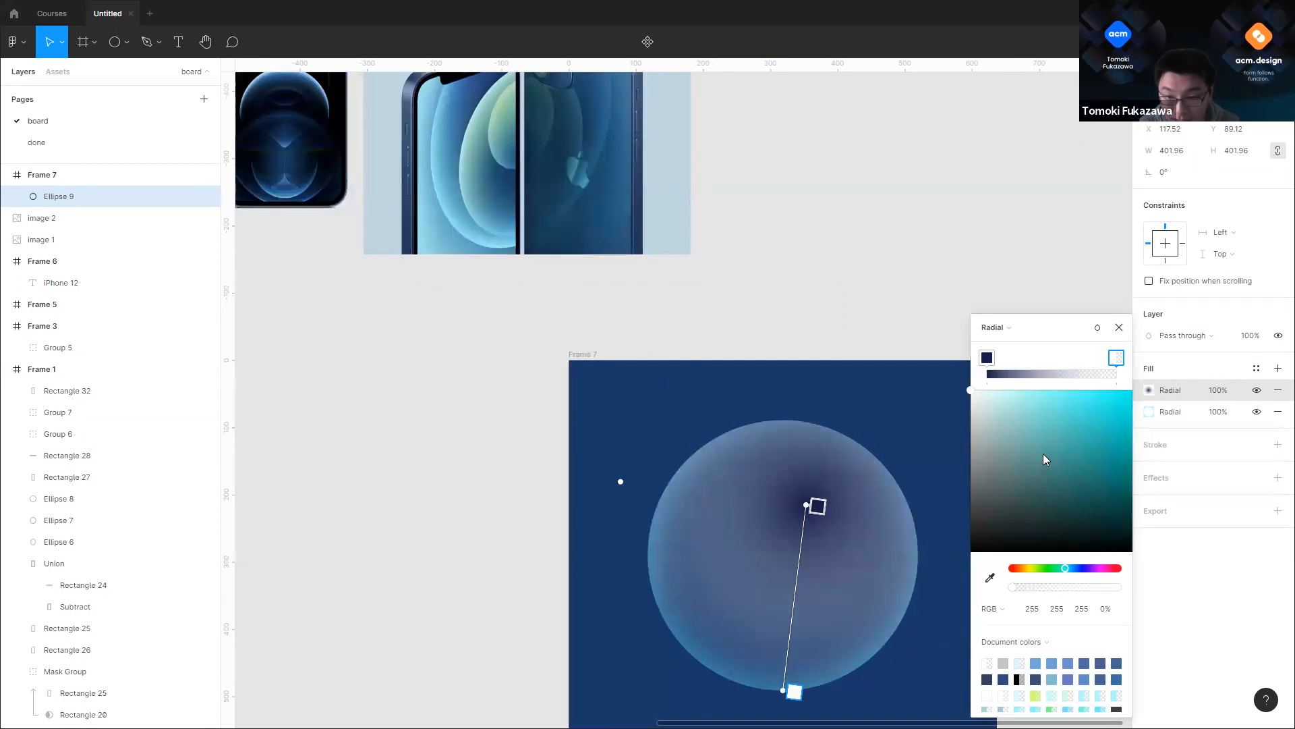
left_click_drag(1043, 454, 1095, 350)
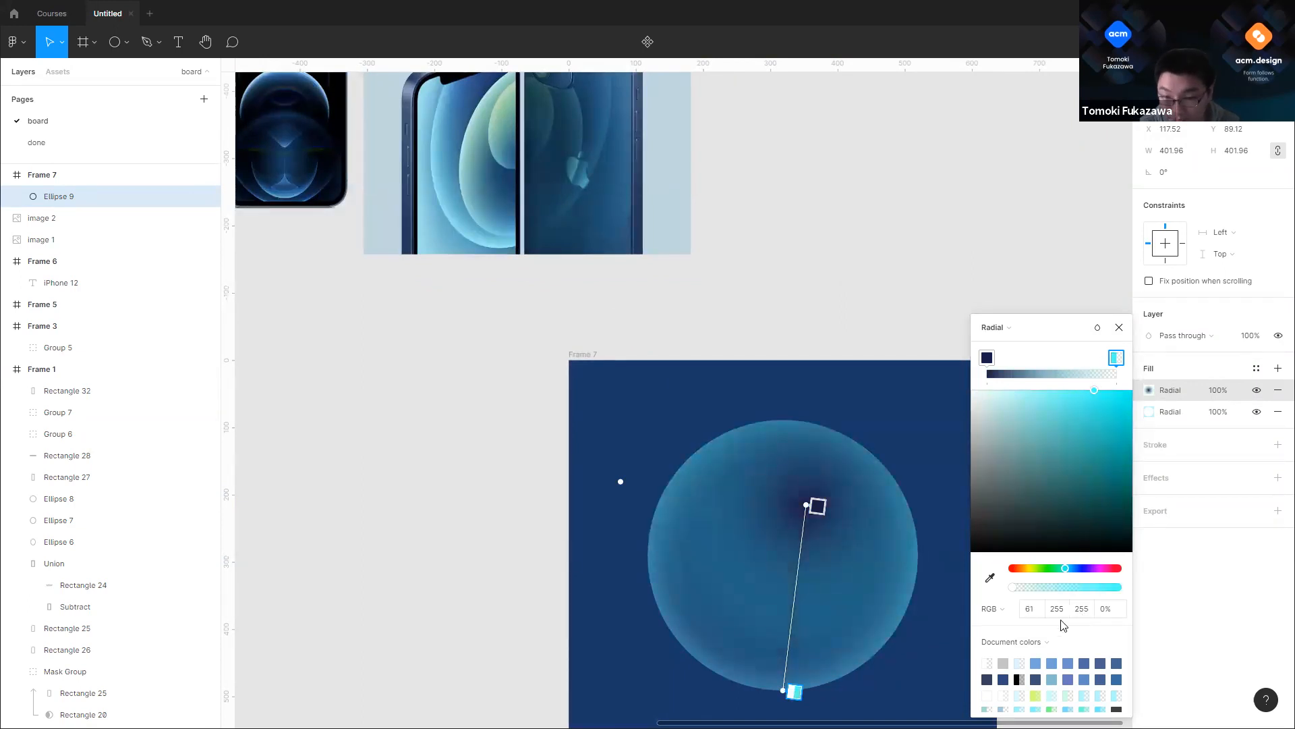
left_click_drag(1013, 587, 1070, 592)
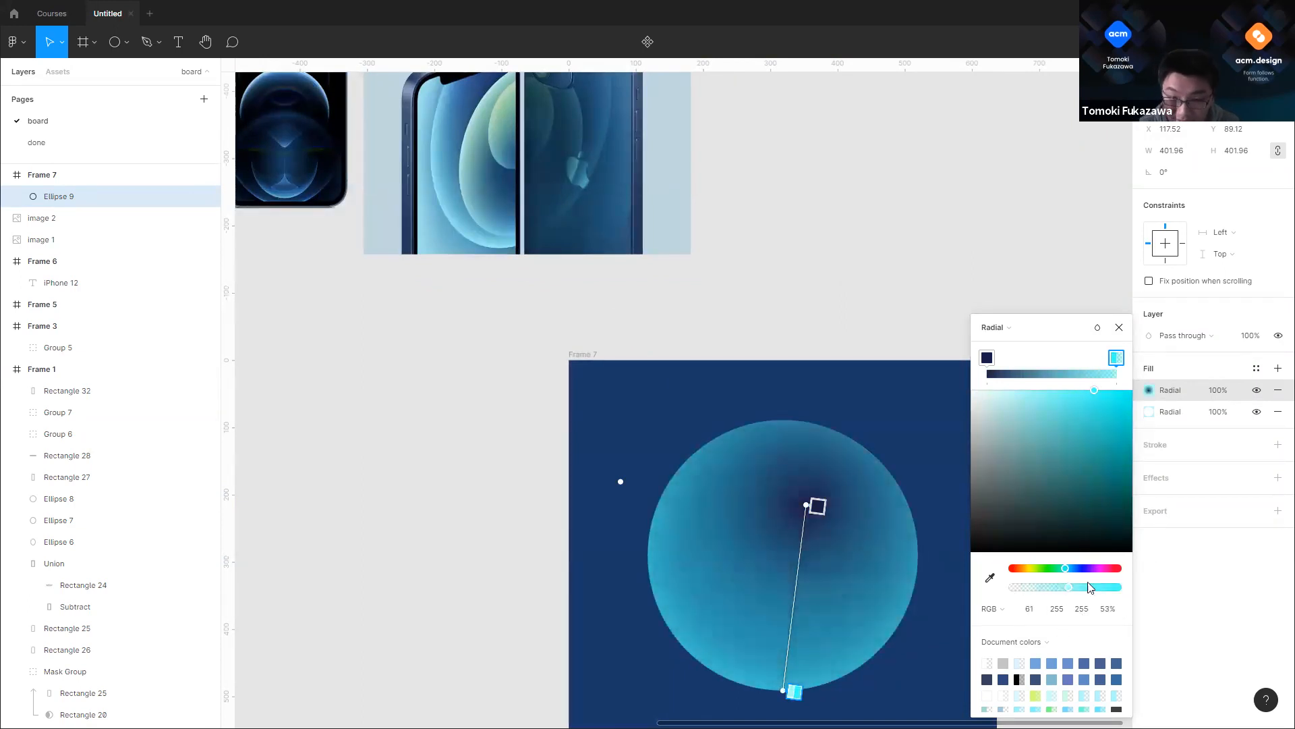
Step: Reorder the circle's fills so the dark-to-cyan gradient sits beneath the edge-glow gradient
left_click(1204, 549)
left_click(1149, 390)
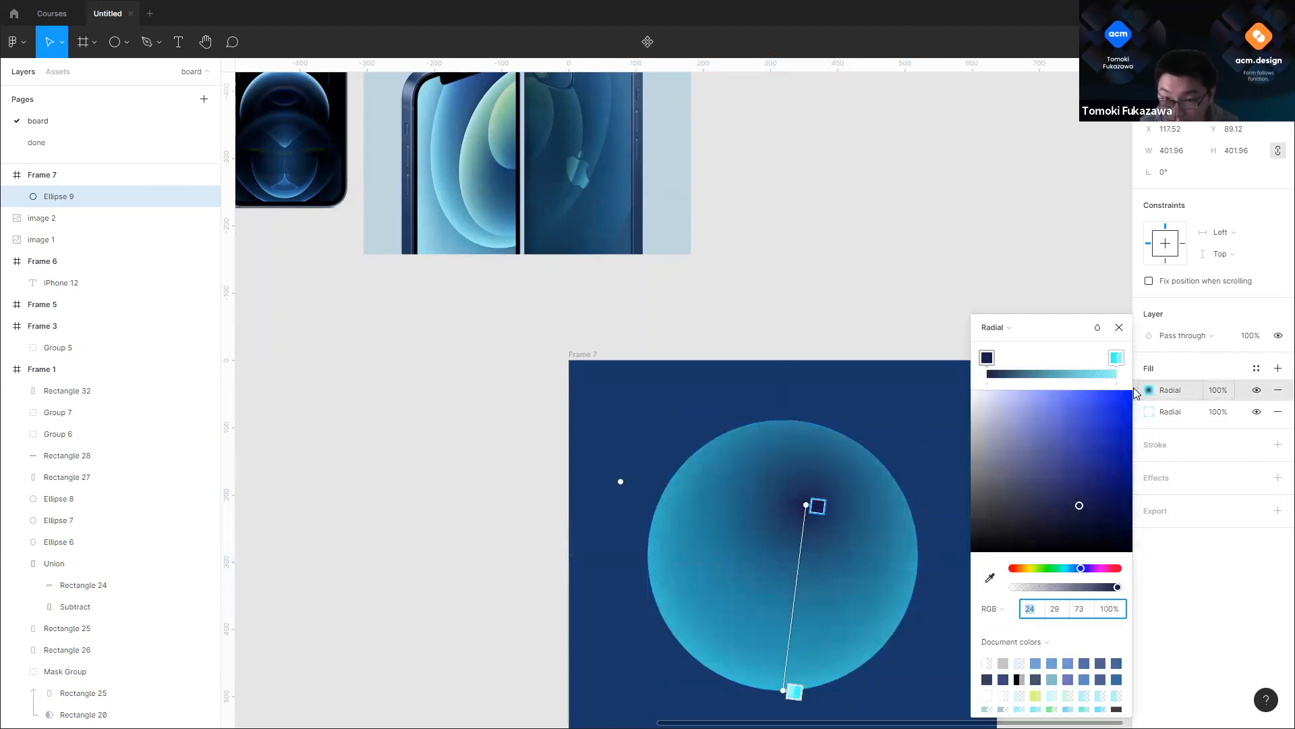
left_click(1172, 578)
left_click_drag(1138, 390, 1142, 422)
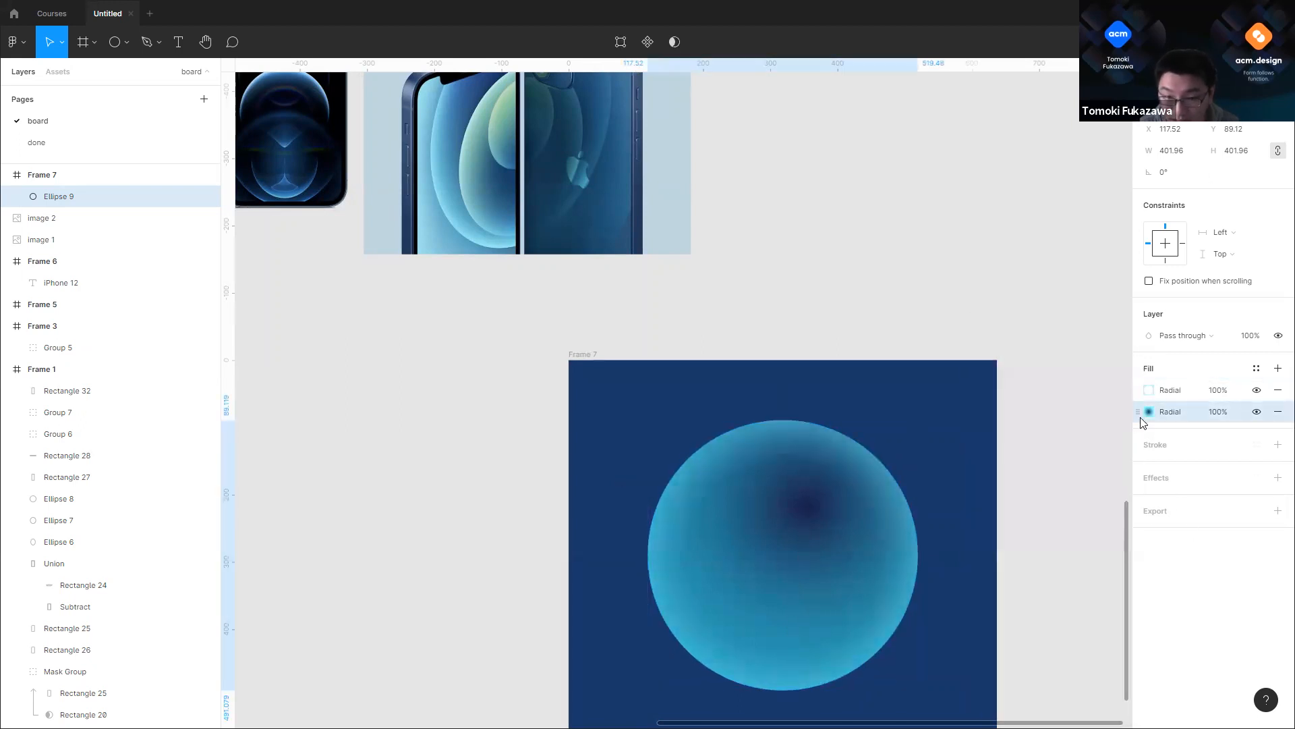
scroll(981, 426, "down", 3)
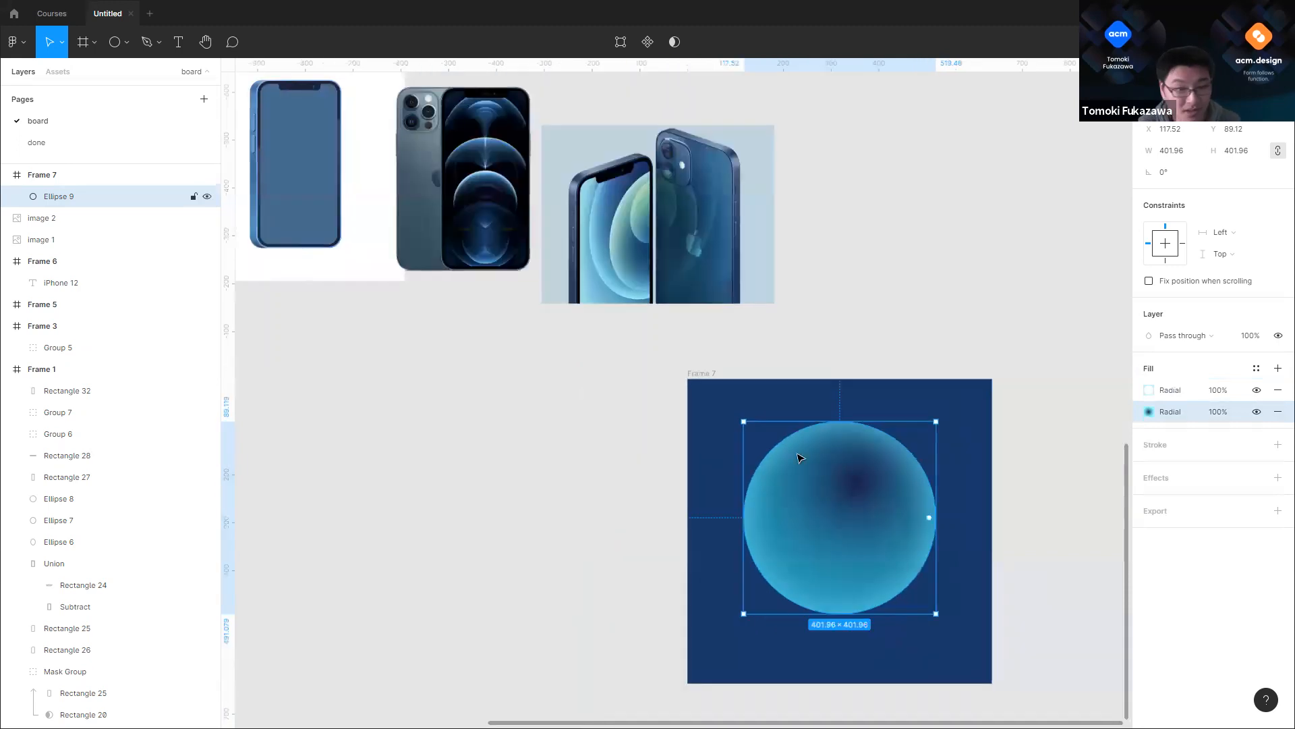
scroll(857, 485, "up", 3)
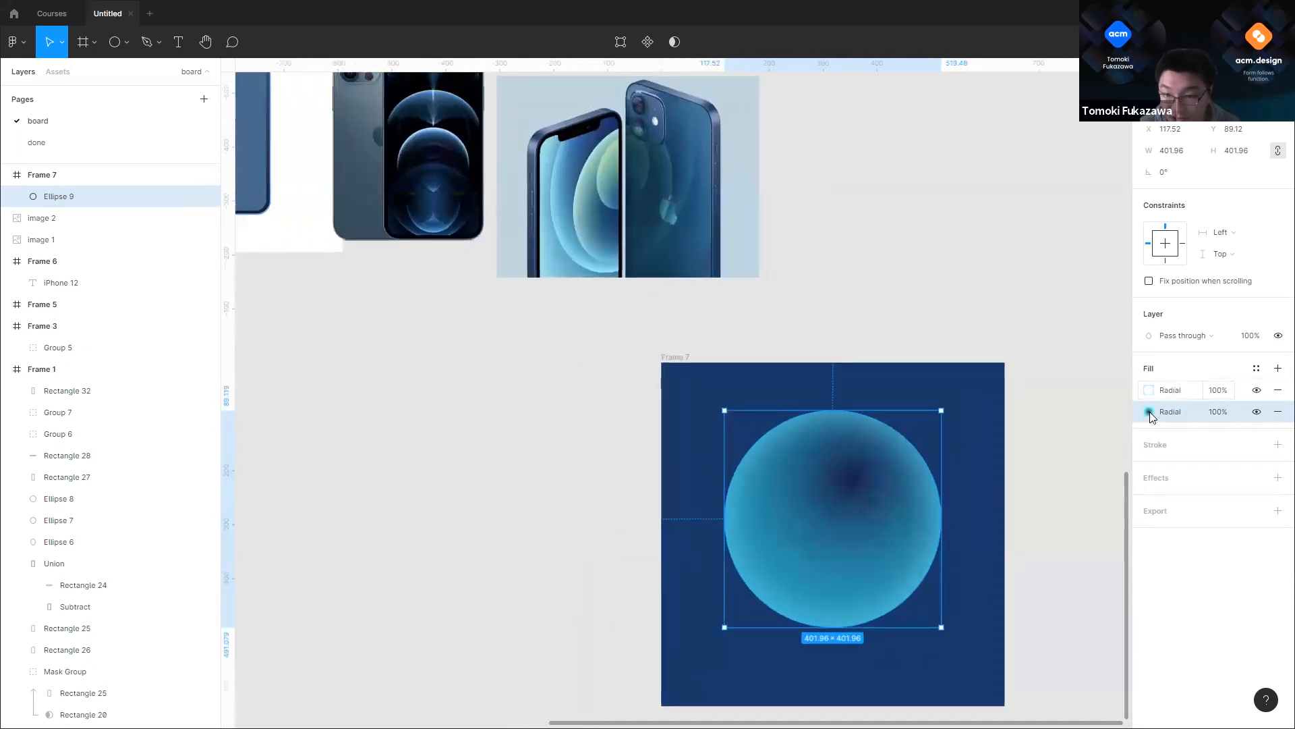
Step: Shift the dark-to-cyan gradient's inner stop outward to about 40% and recolour it to RGB 58, 76, 122
left_click(1150, 412)
left_click_drag(859, 477, 863, 540)
left_click_drag(1068, 509, 1057, 473)
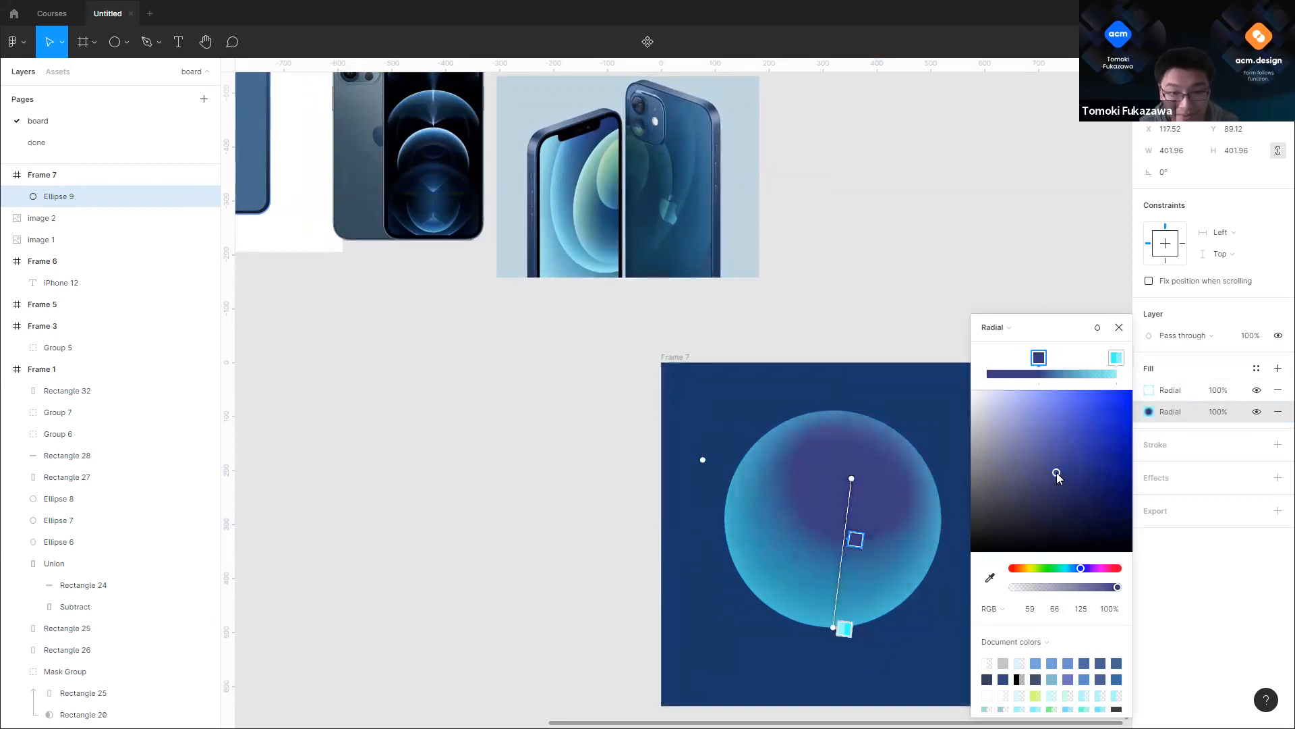
left_click(1079, 568)
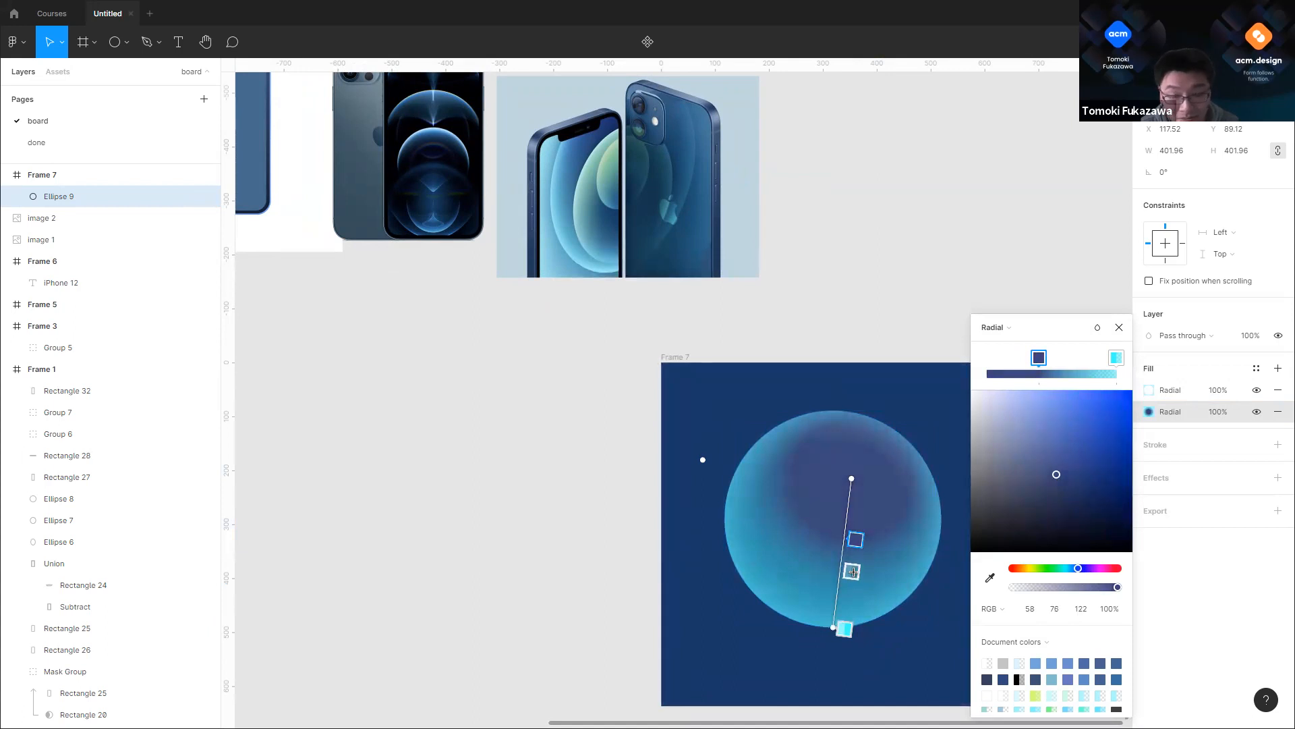
Step: Add gradient stops at the centre and between the dark and cyan stops, and shift the gradient's centre towards the circle's right edge
left_click(850, 587)
left_click(852, 478)
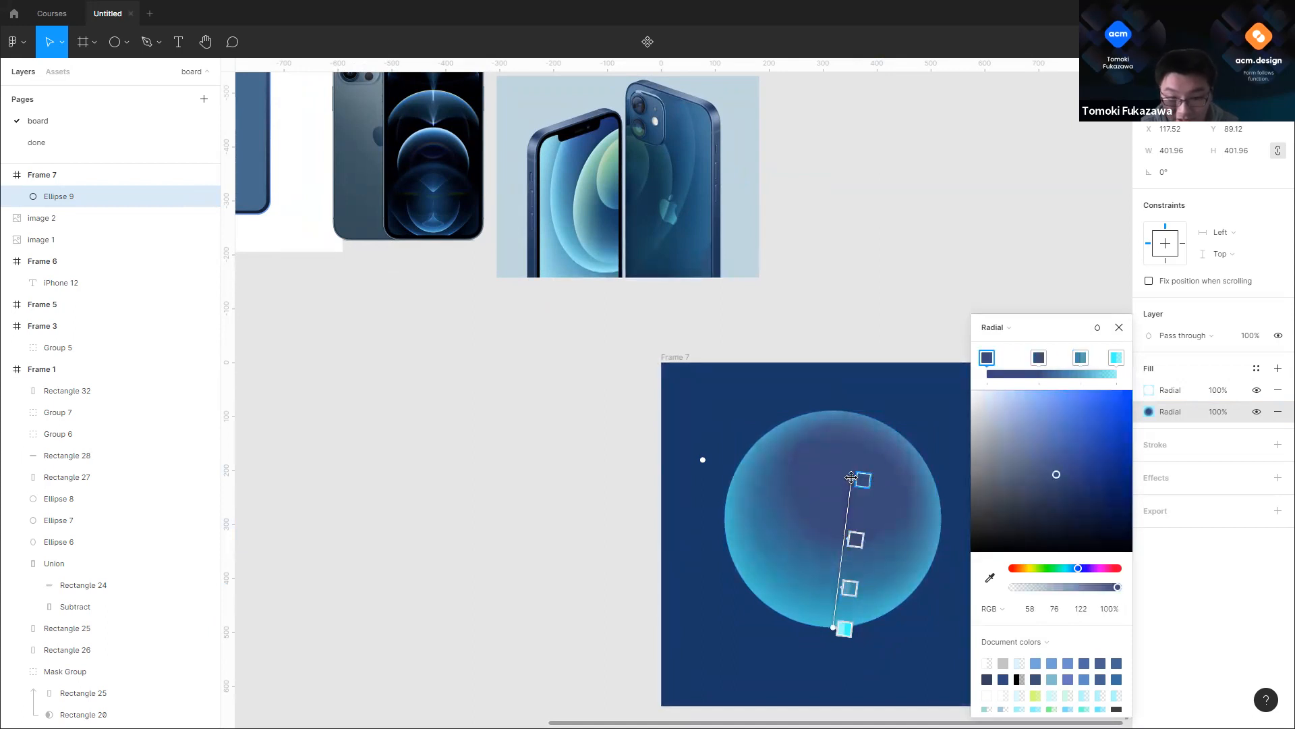
left_click_drag(851, 478, 881, 487)
left_click_drag(742, 440, 708, 428)
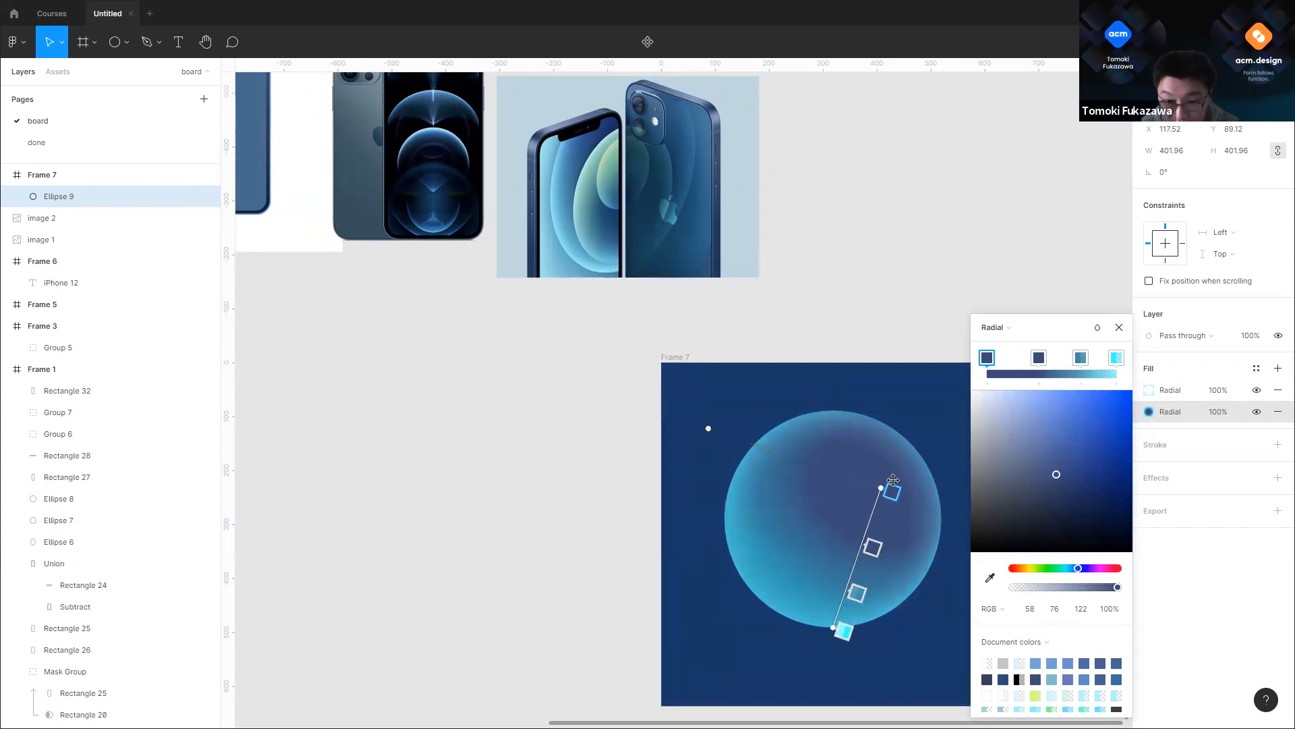
Step: Lower the gradient's centre stop to 72% opacity and the second stop to 49%, and reduce the third stop's opacity
left_click_drag(1091, 588, 1088, 588)
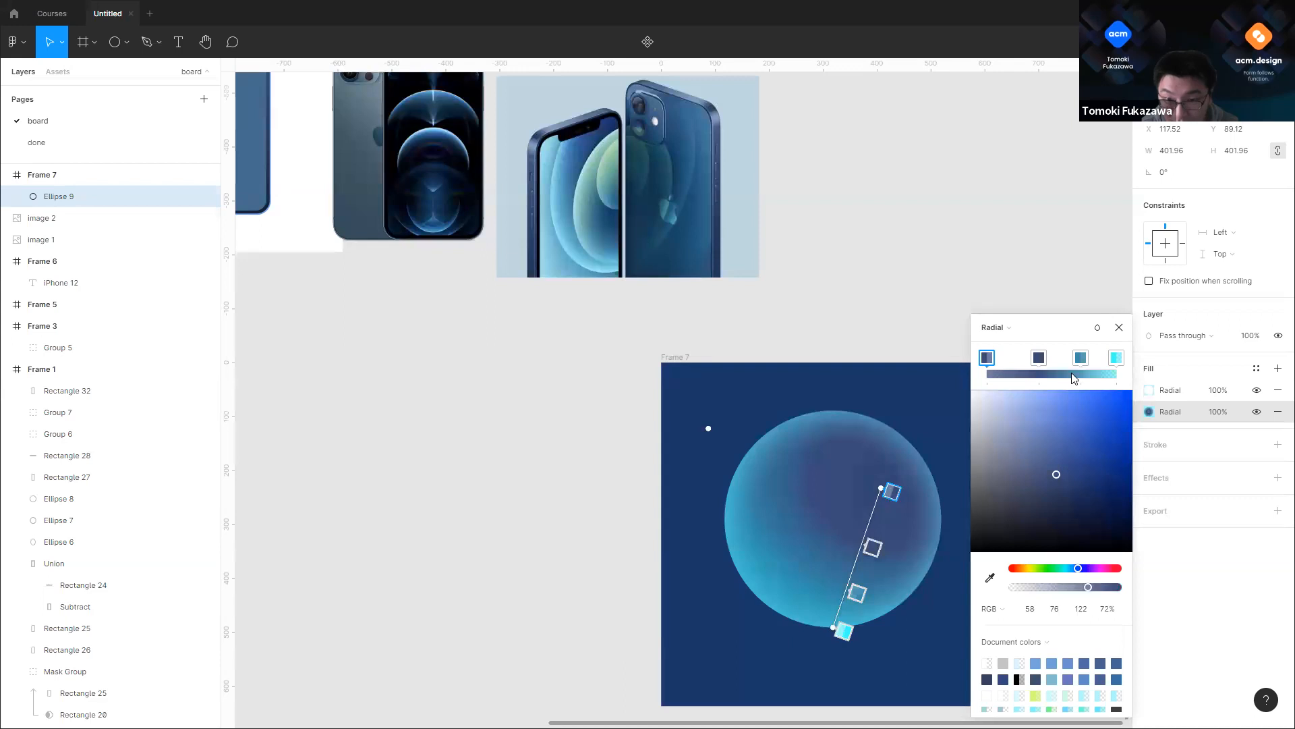
left_click(1040, 359)
left_click_drag(1083, 587, 1069, 590)
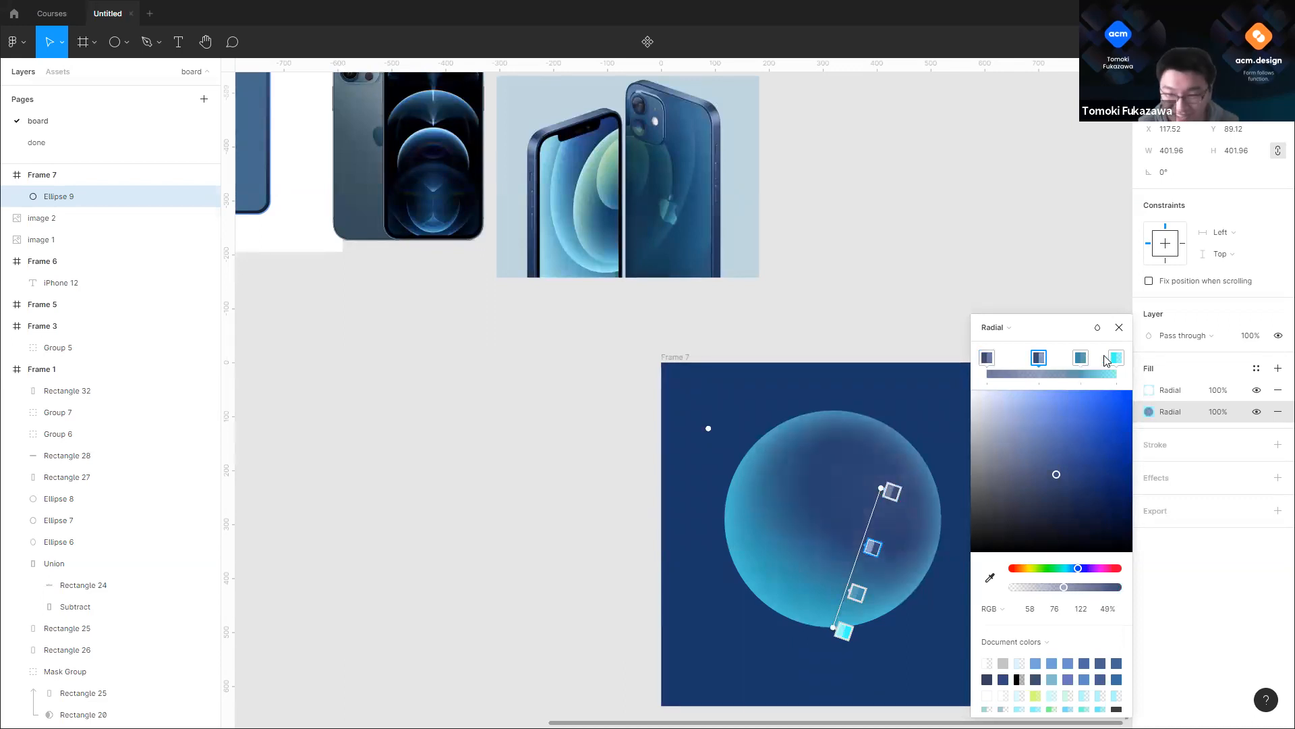
left_click(1080, 357)
left_click_drag(1080, 587, 1073, 589)
left_click(896, 254)
scroll(924, 436, "down", 3)
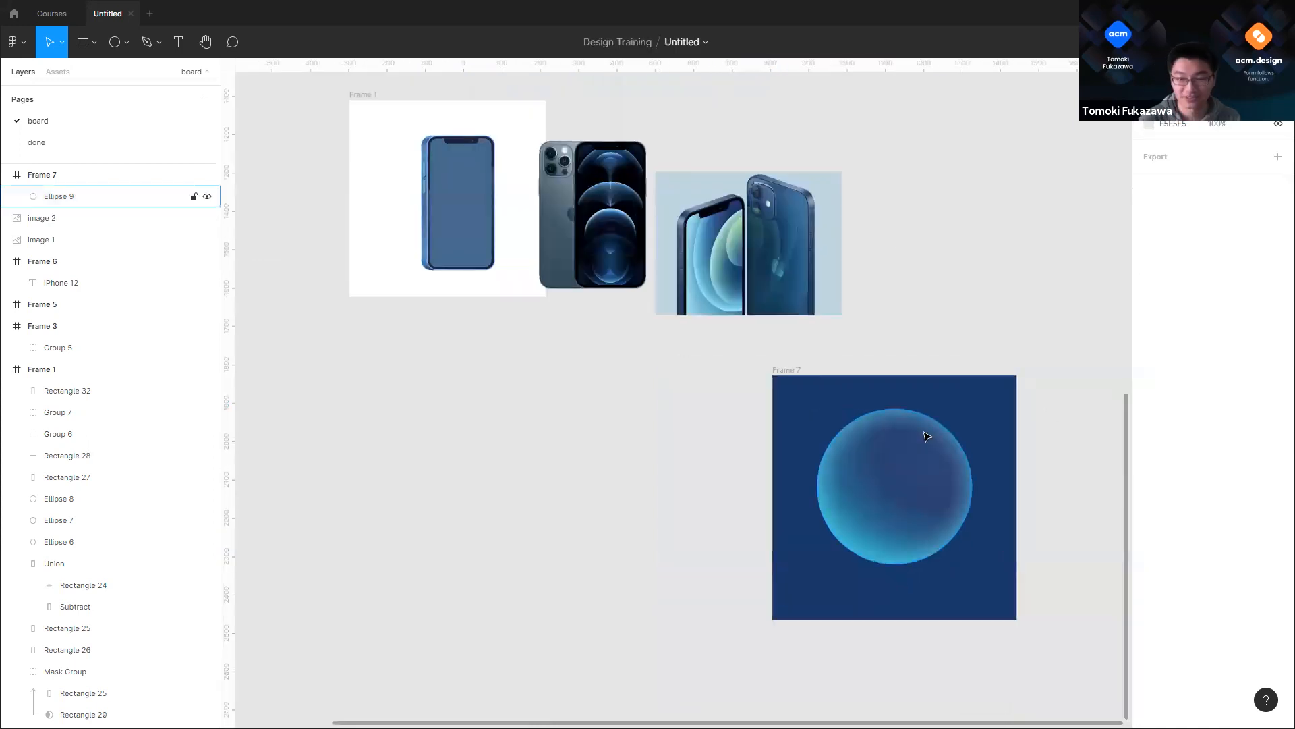
scroll(928, 435, "up", 2)
left_click(917, 492)
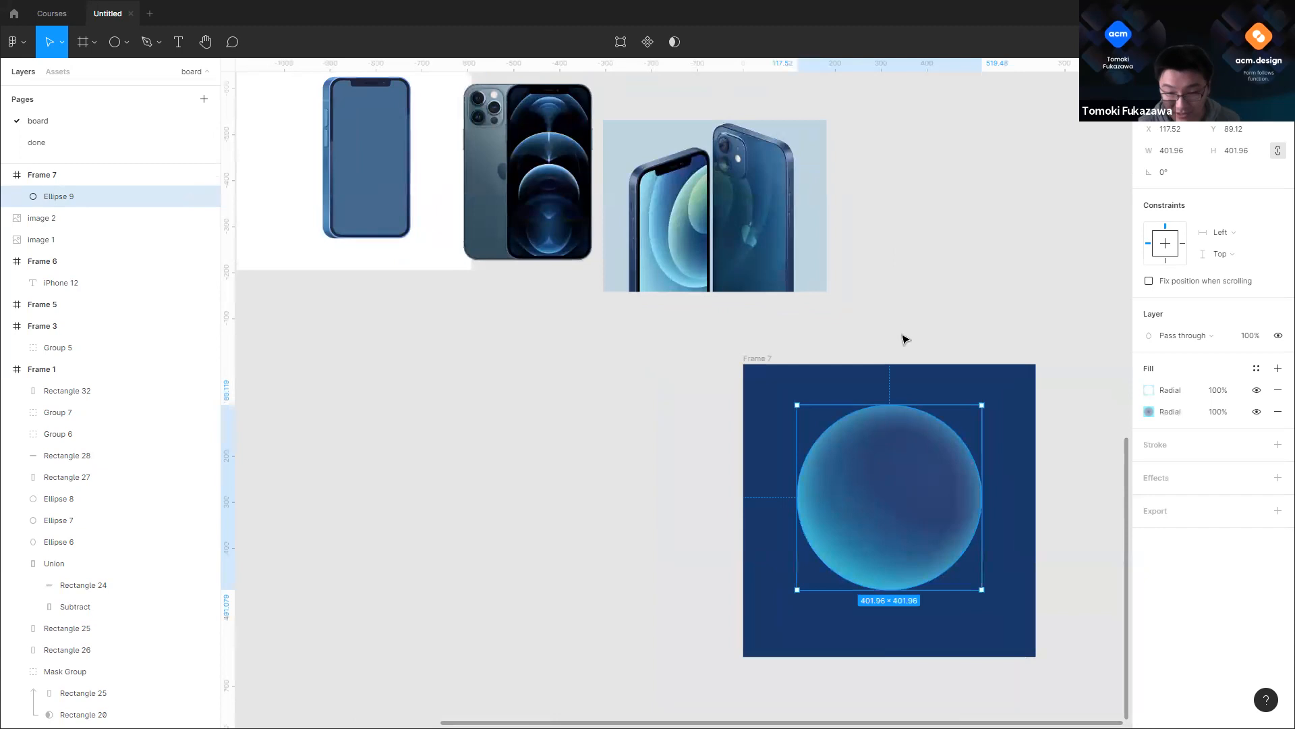
left_click(880, 323)
Step: Draw a second circle about 241 × 241 over the lower-right part of the glowing circle
left_click(116, 43)
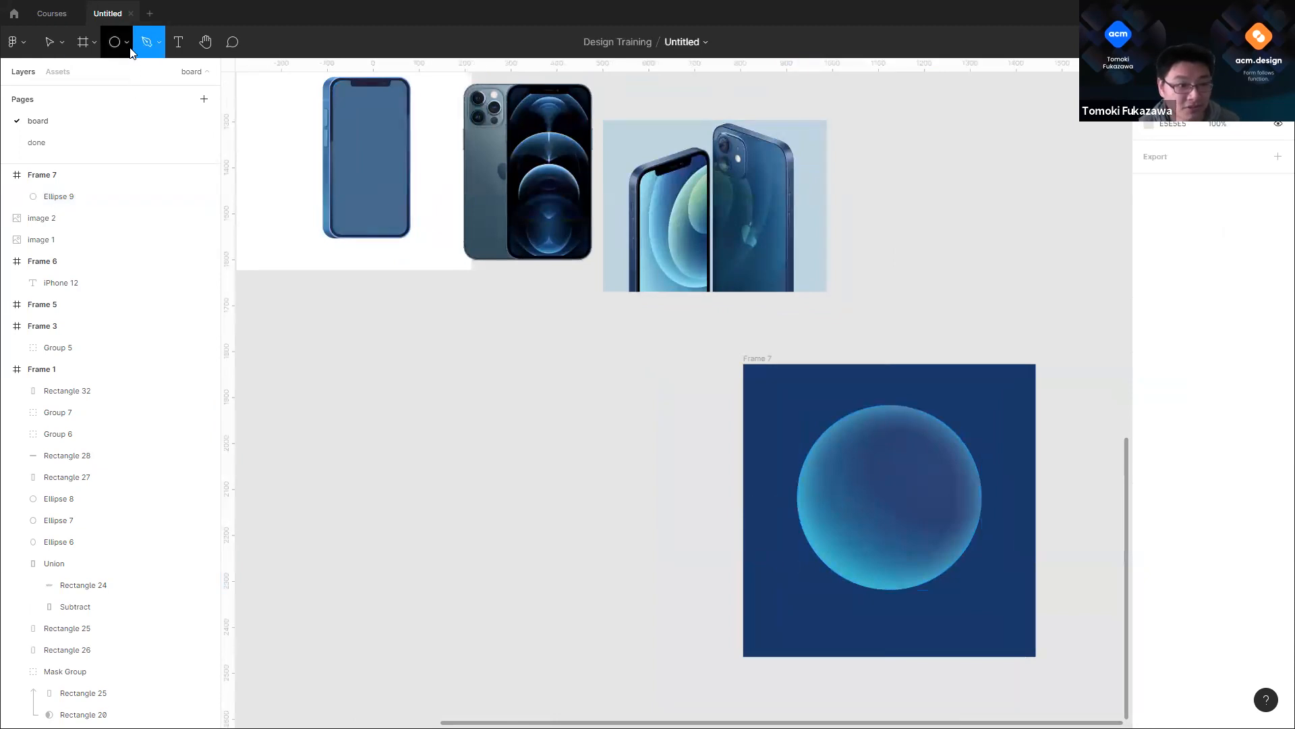
left_click(127, 43)
left_click(101, 121)
scroll(872, 496, "up", 2)
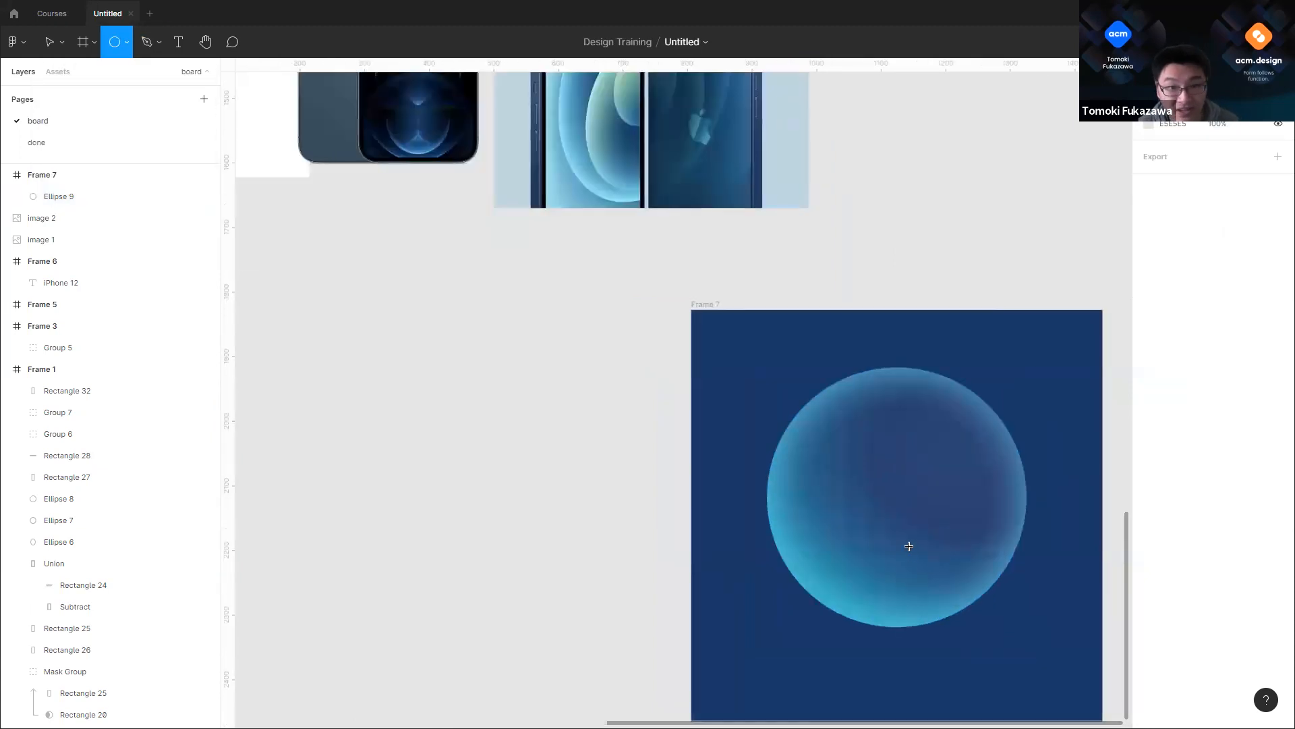
scroll(908, 546, "down", 2)
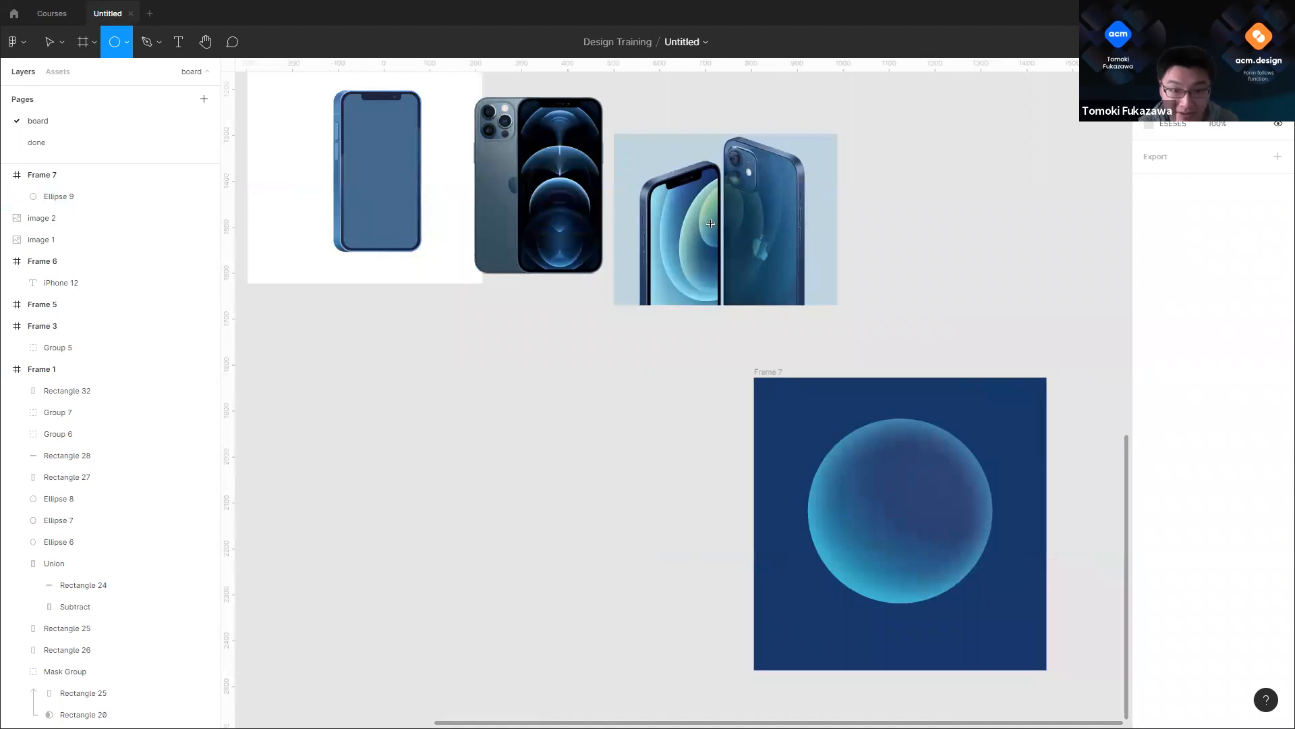
scroll(711, 223, "up", 3)
scroll(707, 198, "down", 3)
left_click_drag(880, 467, 960, 579)
left_click_drag(943, 531, 933, 522)
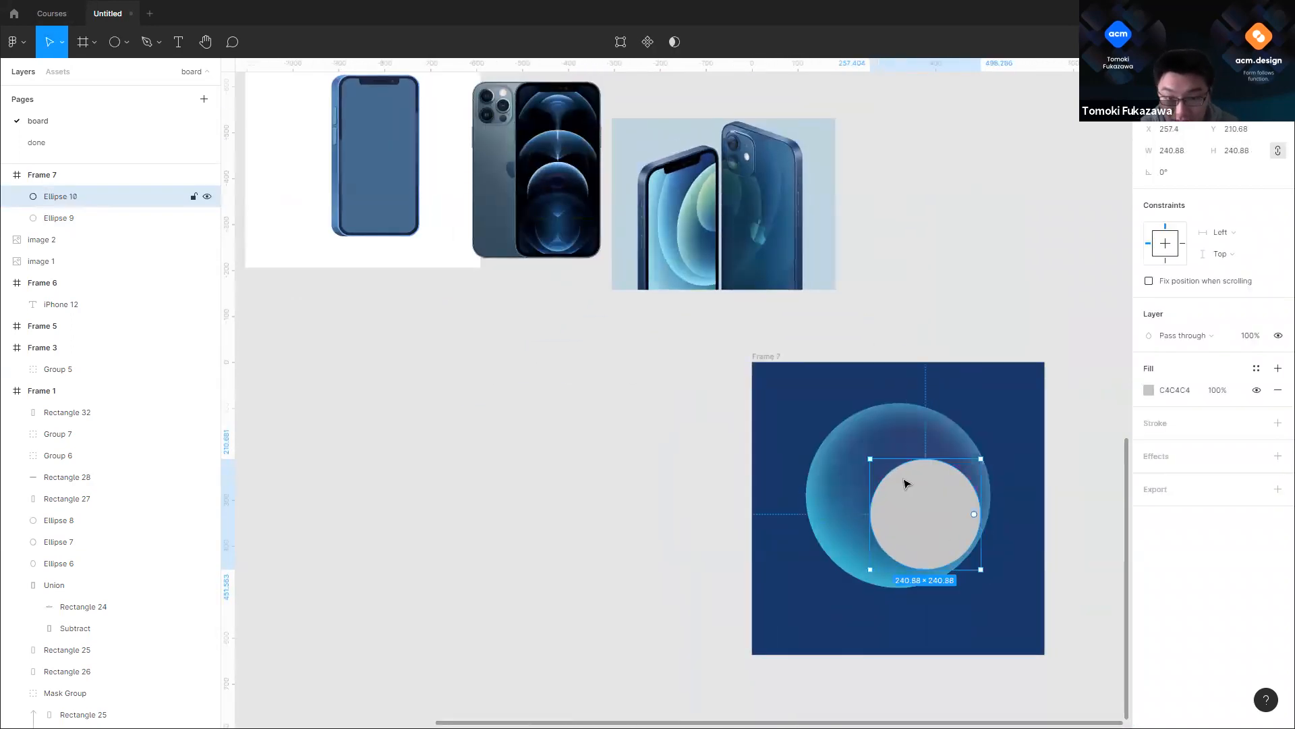
Step: Enlarge the grey circle to about 280.54 × 280.54 and position it at about X 216.28, Y 178.23
left_click_drag(870, 459, 851, 442)
left_click_drag(924, 504, 924, 508)
scroll(732, 220, "up", 3)
scroll(678, 251, "down", 2)
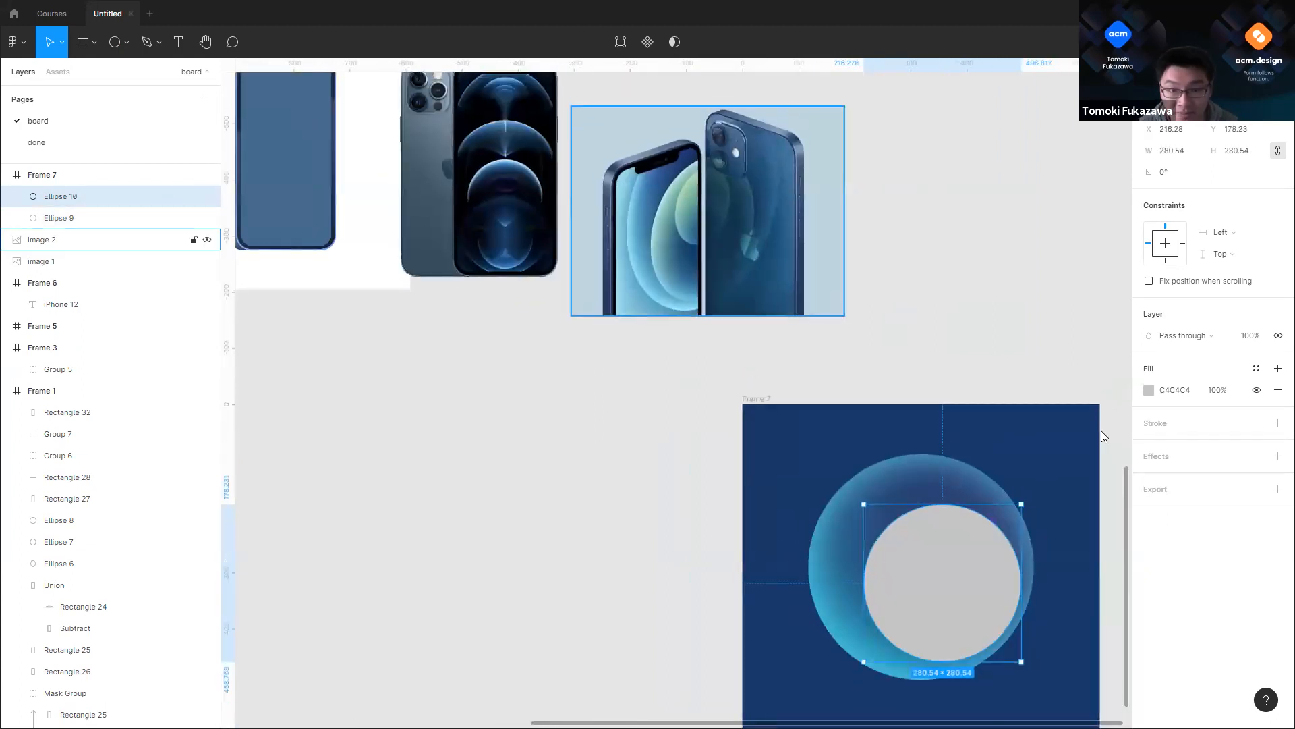
Step: Change the smaller circle's solid fill to a radial gradient
left_click(1258, 390)
left_click(1257, 390)
left_click(991, 377)
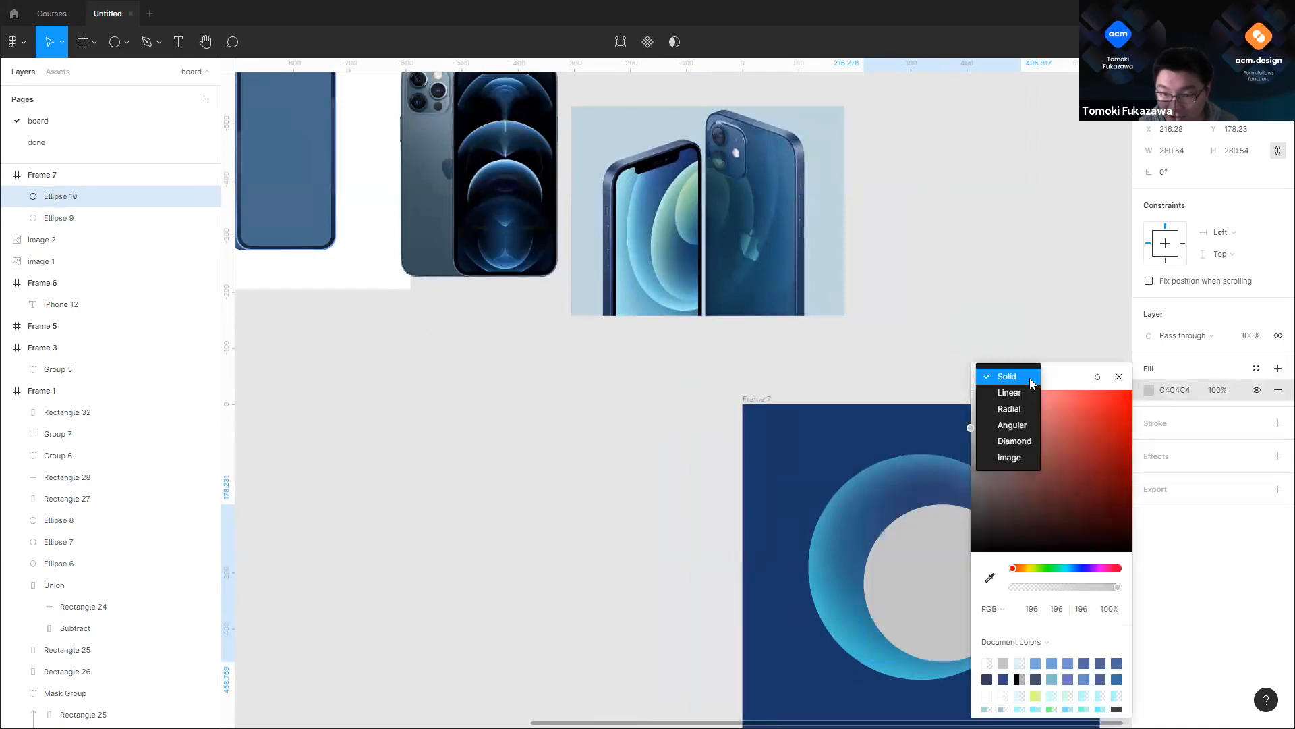
left_click(1013, 407)
scroll(803, 446, "up", 3)
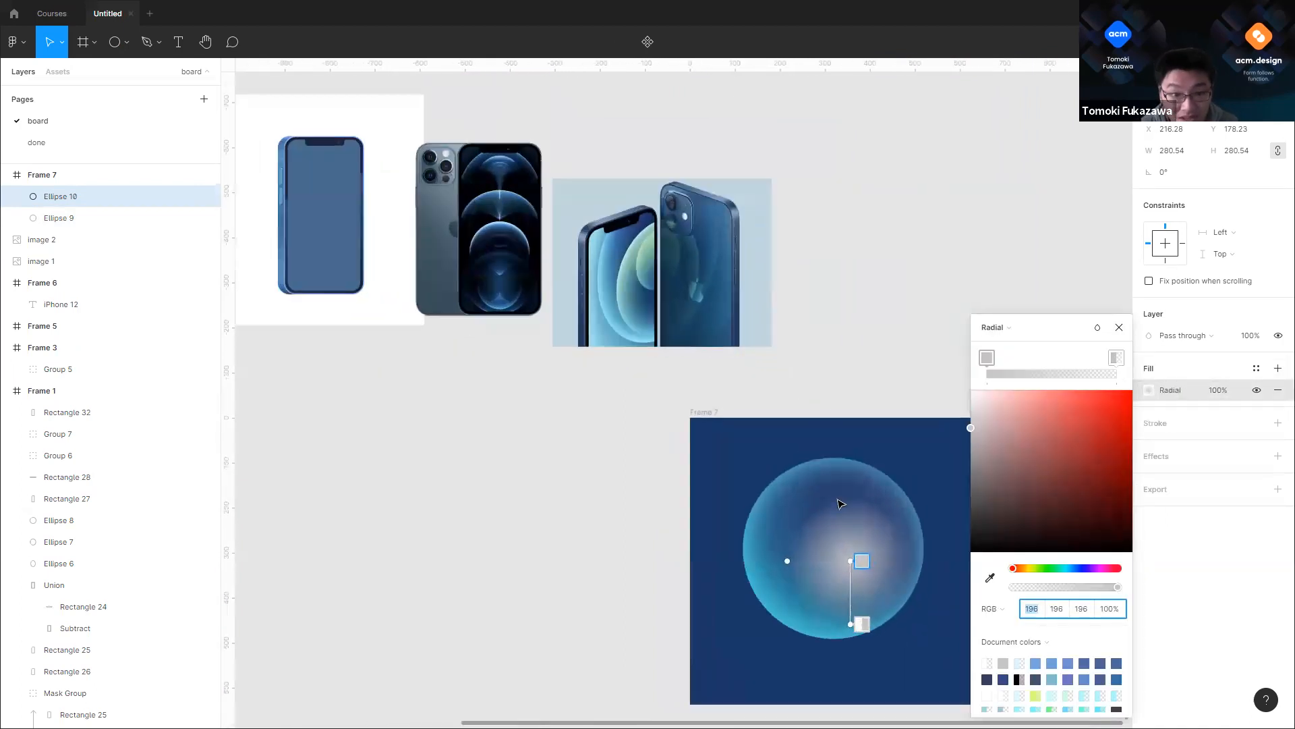
Step: Make the smaller circle's inner gradient stop a semi-transparent RGB 27, 42, 96 and raise its outer stop to 100% opacity
left_click(853, 571)
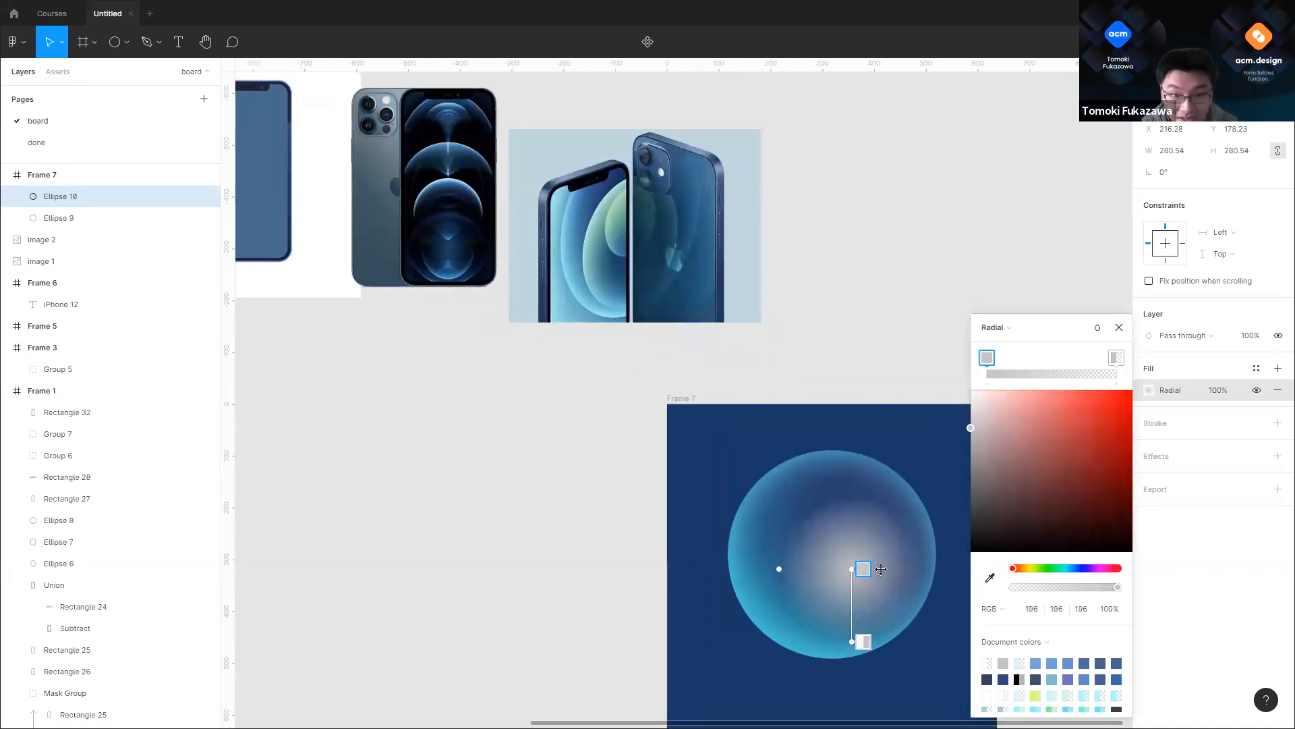
left_click(1086, 491)
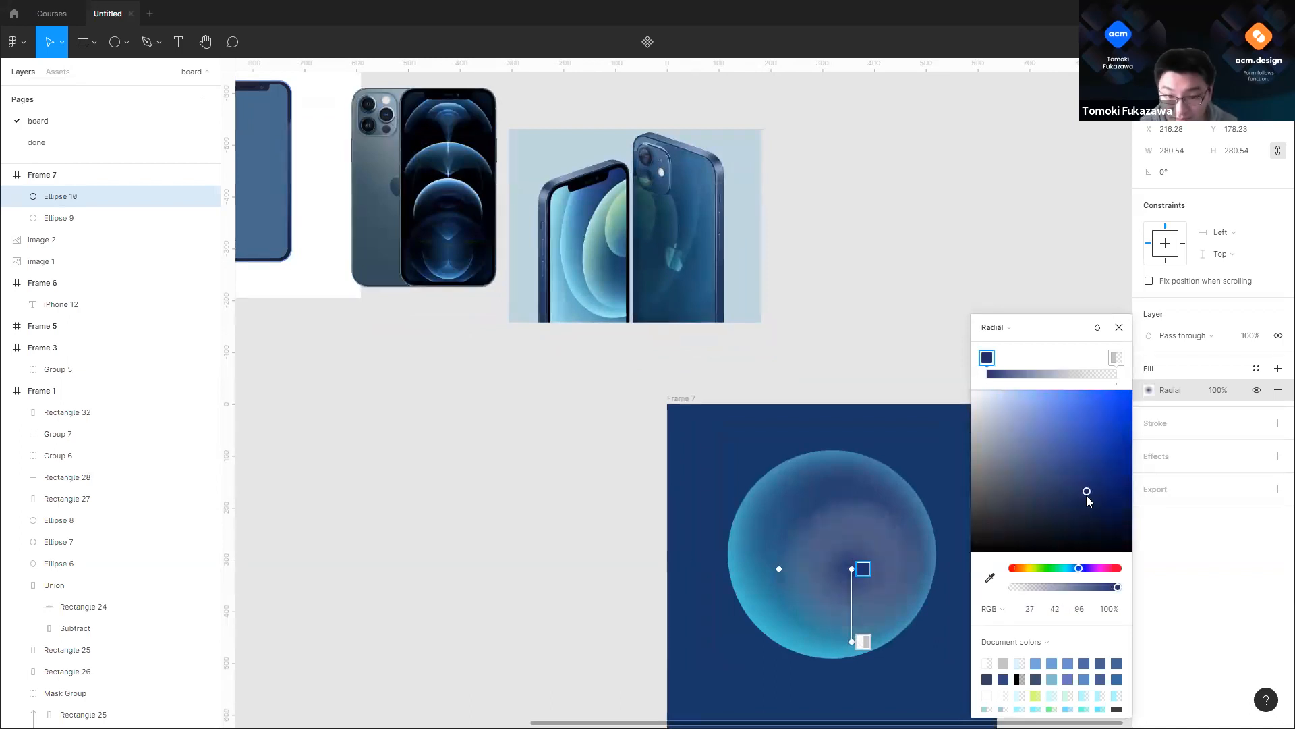
left_click_drag(1076, 588, 1170, 585)
left_click(1117, 357)
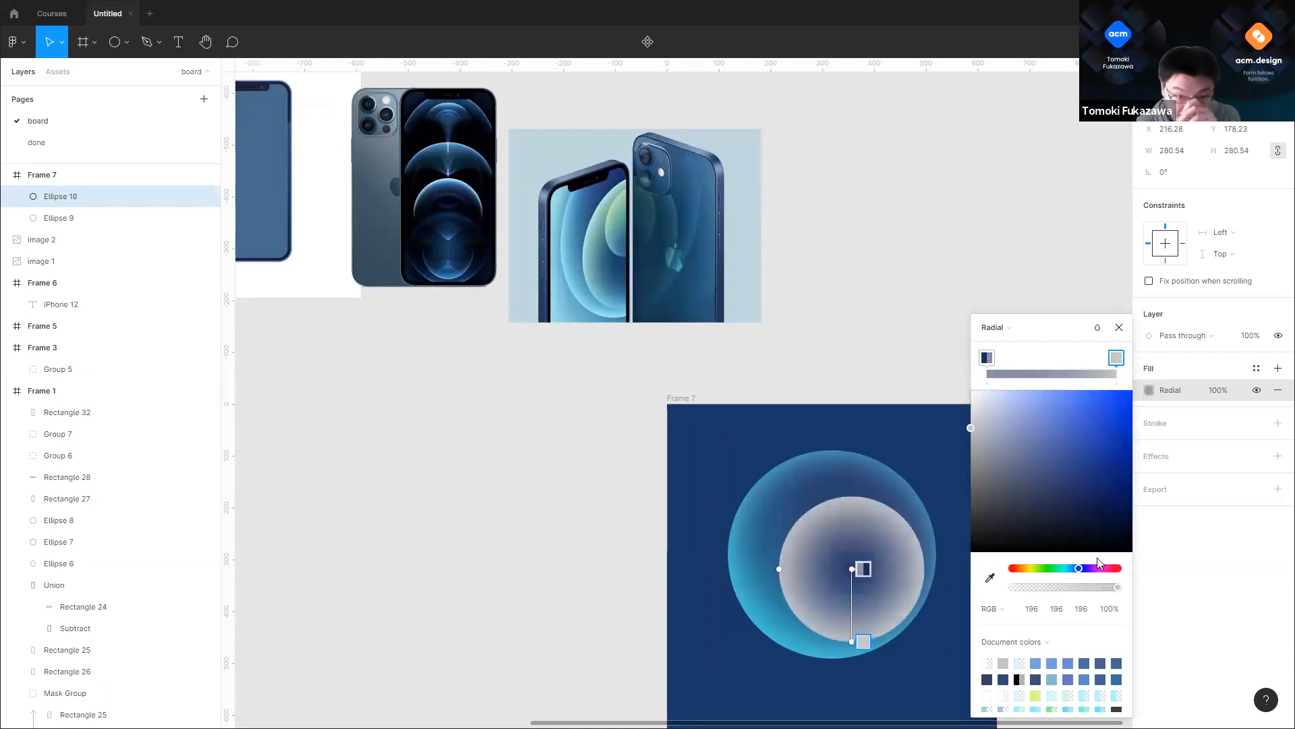
scroll(664, 255, "up", 4)
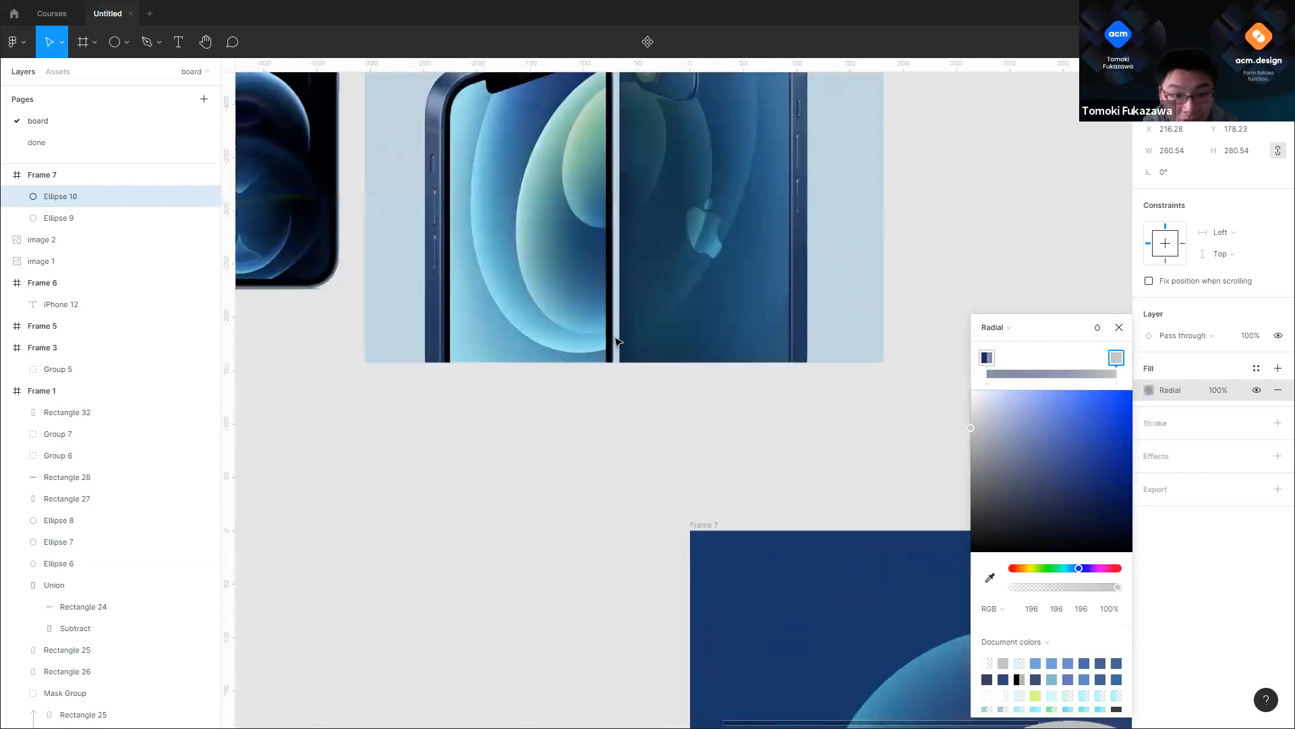
scroll(611, 338, "down", 3)
scroll(596, 302, "down", 1)
scroll(820, 602, "up", 3)
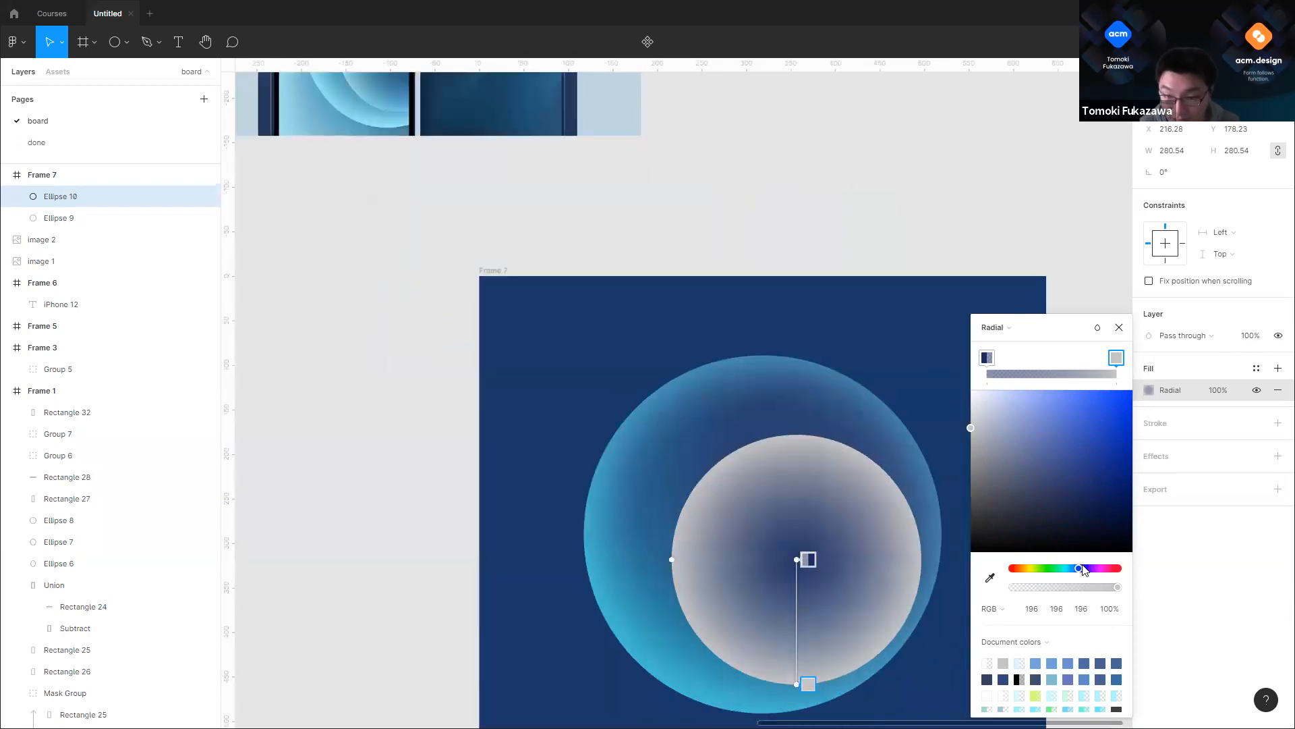
Step: Make the smaller circle's outer gradient stop a semi-transparent RGB 63, 255, 243, and move the inner stop near the rim at 0% opacity
left_click(1066, 568)
left_click_drag(1074, 469, 1094, 383)
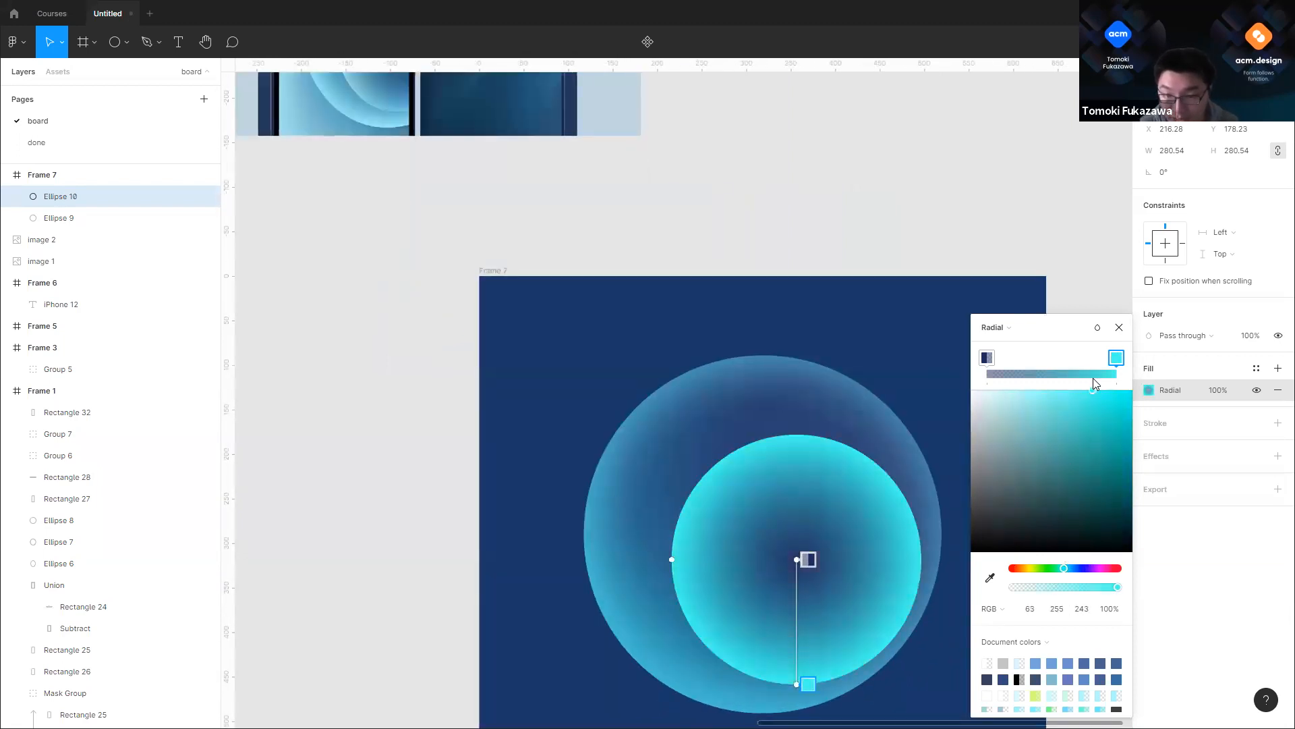
mouse_move(1053, 587)
left_mouse_down()
mouse_move(1039, 587)
mouse_move(1055, 586)
left_mouse_up()
left_click_drag(809, 559, 822, 668)
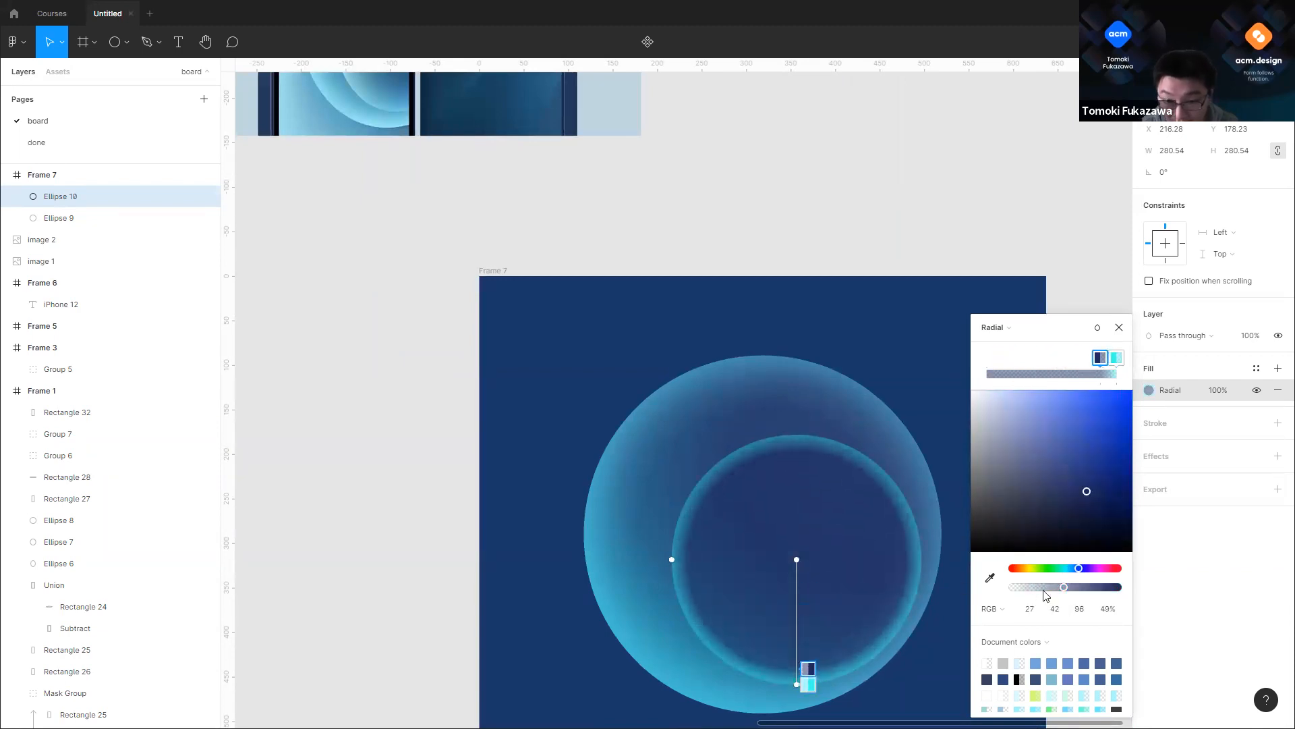
left_click_drag(1045, 594, 842, 589)
Step: Add an intermediate gradient stop of RGB 39, 135, 160 at 6% opacity between the smaller circle's two stops near the rim
scroll(816, 688, "up", 5)
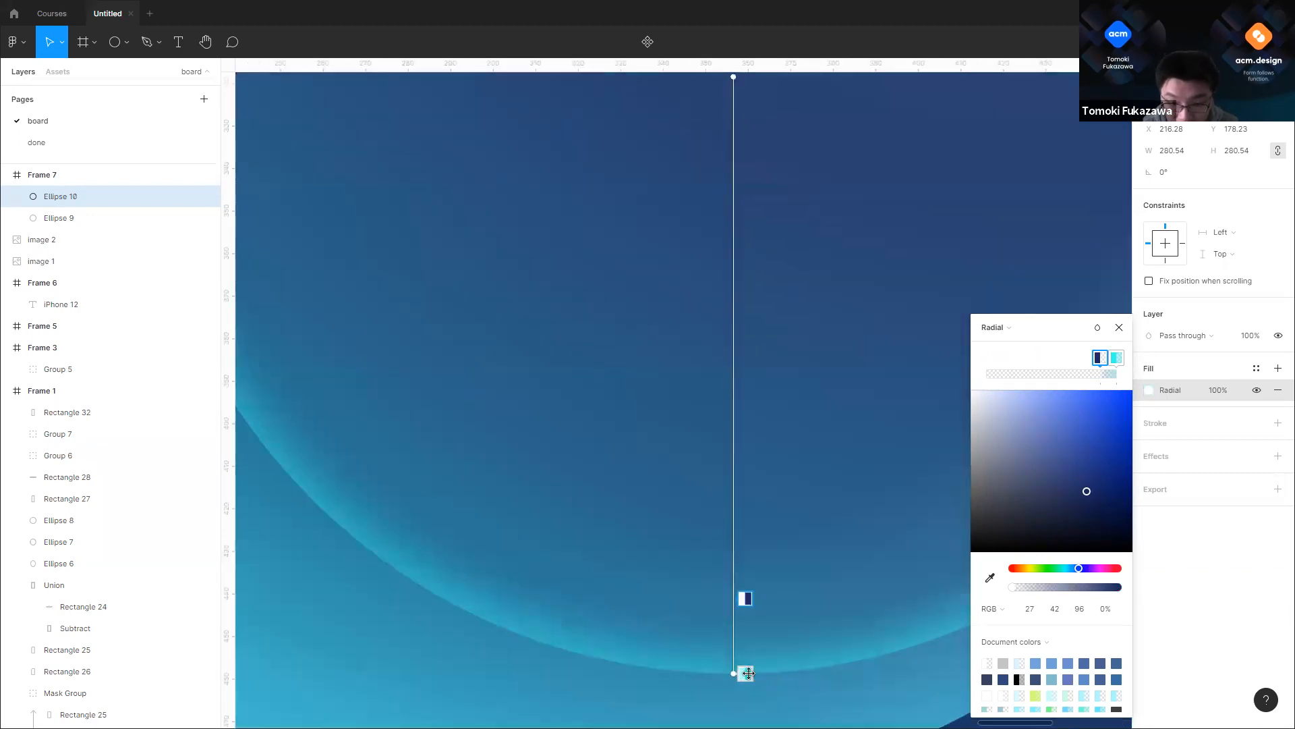
left_click(745, 672)
mouse_move(744, 597)
left_mouse_down()
mouse_move(744, 572)
mouse_move(745, 620)
left_mouse_up()
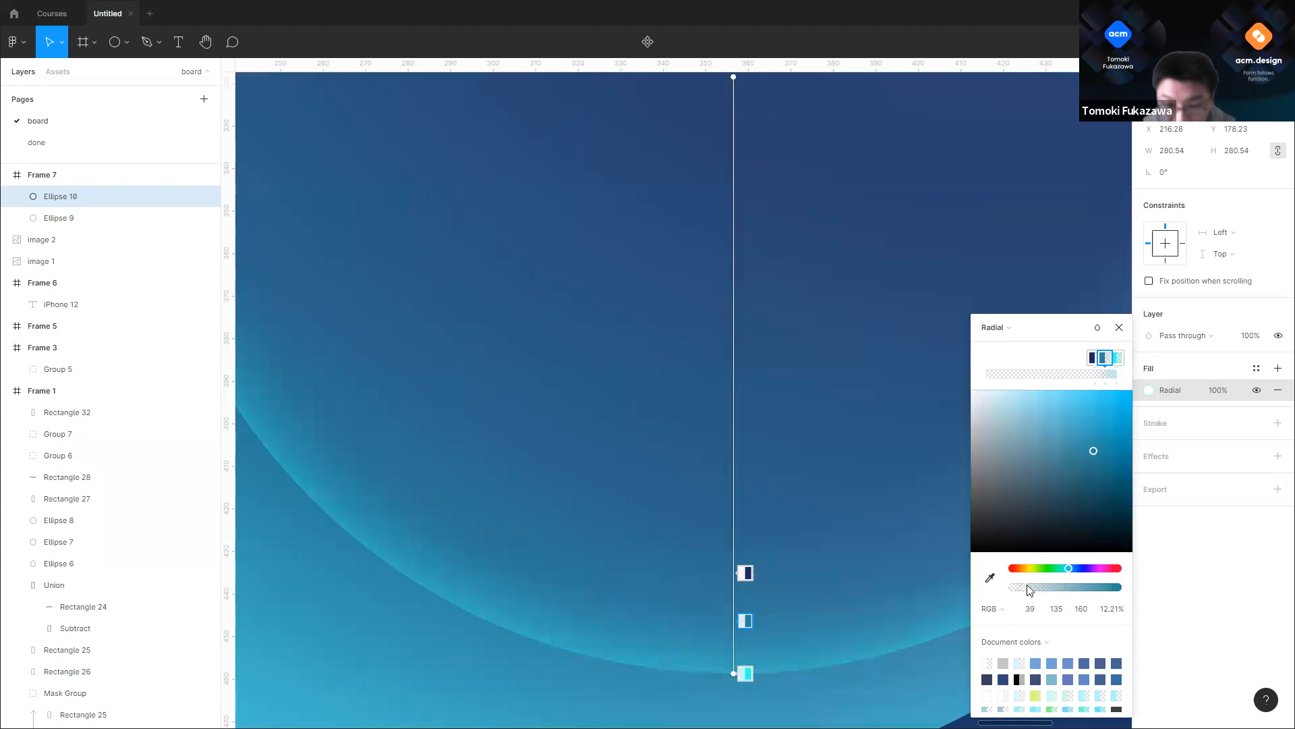
scroll(697, 533, "down", 5)
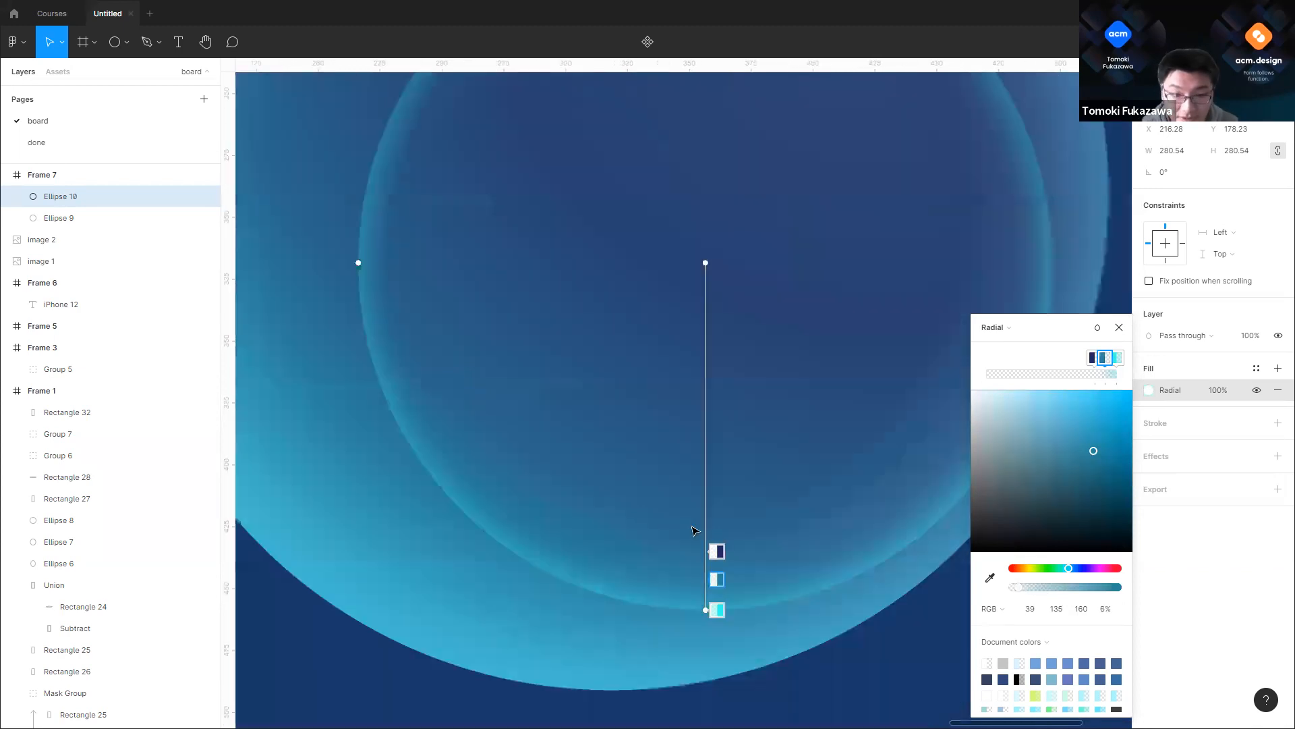
Step: Move the smaller circle's inner and intermediate gradient stops further in from the rim to soften its glow, and close the fill settings
scroll(766, 497, "up", 3)
scroll(700, 523, "up", 2)
left_click_drag(708, 520, 708, 472)
left_click_drag(709, 545, 709, 507)
scroll(742, 527, "down", 4)
scroll(803, 540, "down", 4)
scroll(702, 388, "up", 2)
left_click(915, 264)
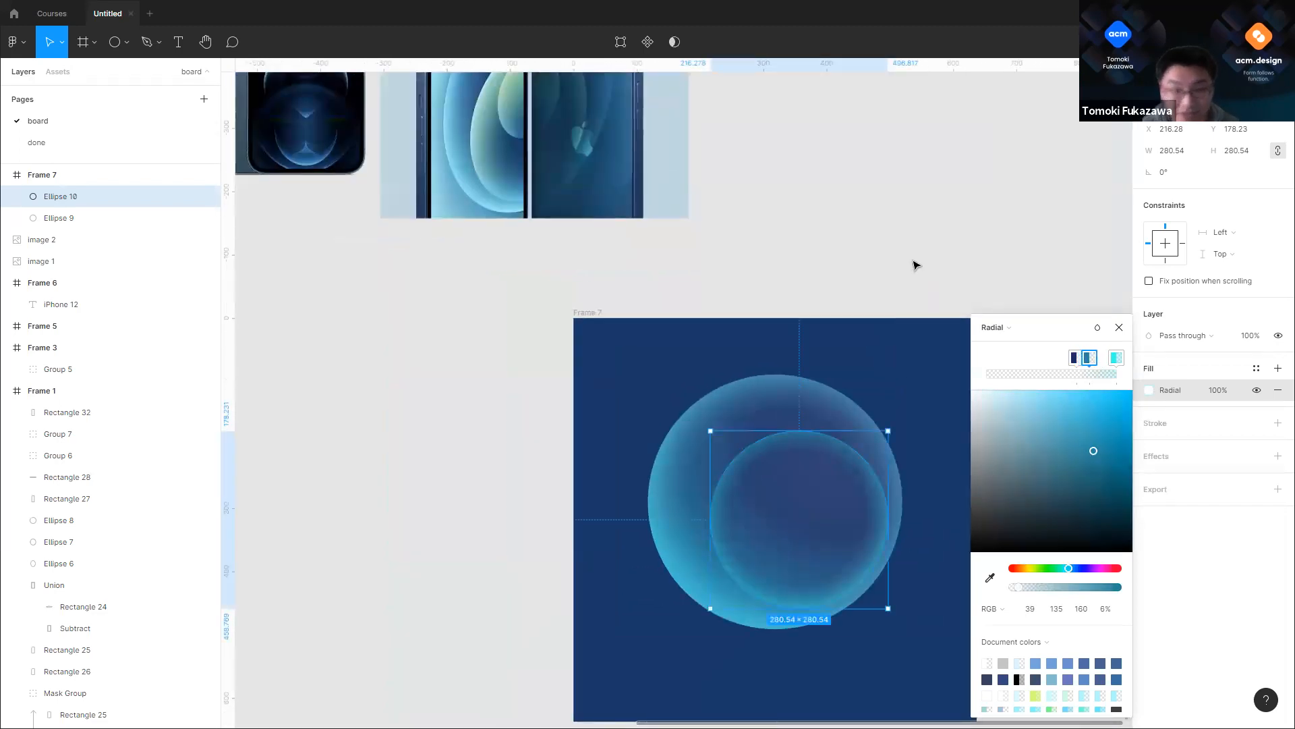
Step: Compare with the reference wallpaper and add a second fill, a radial gradient, on top of the smaller circle's existing one
scroll(702, 474, "down", 2)
scroll(679, 260, "up", 3)
scroll(678, 261, "up", 2)
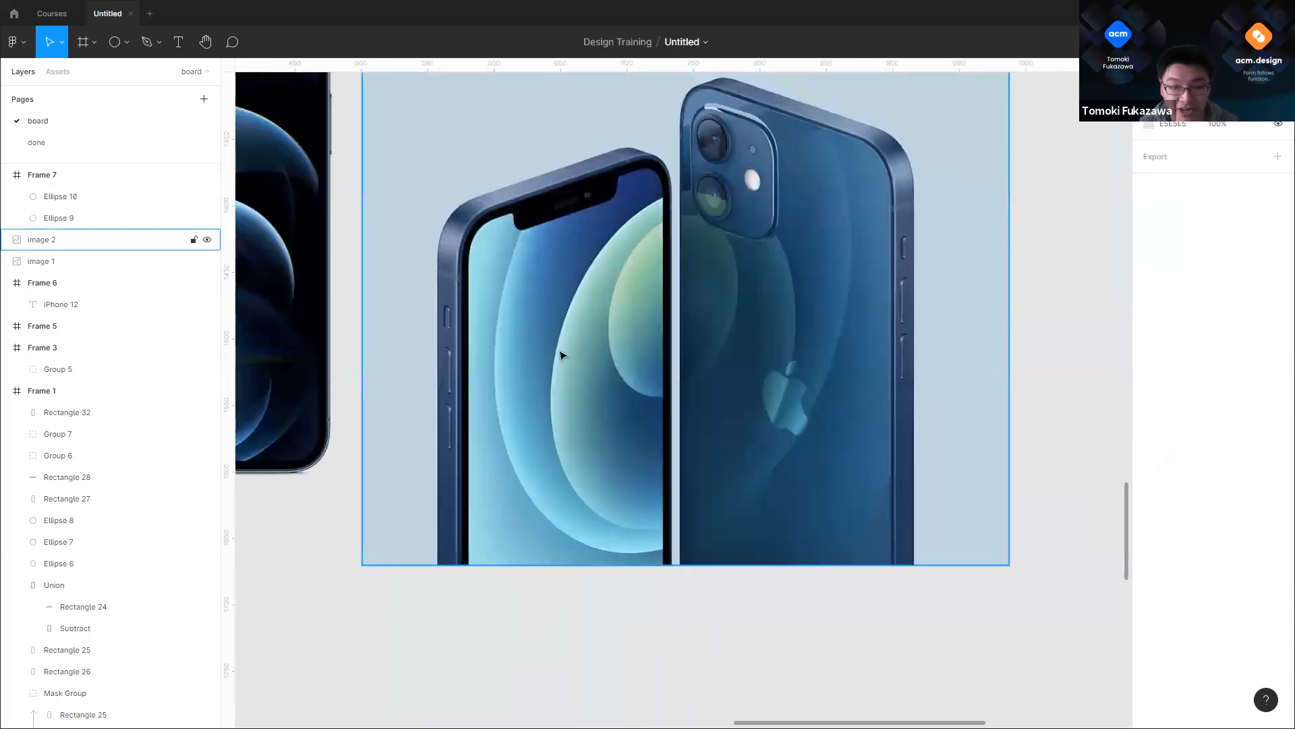
scroll(681, 365, "down", 3)
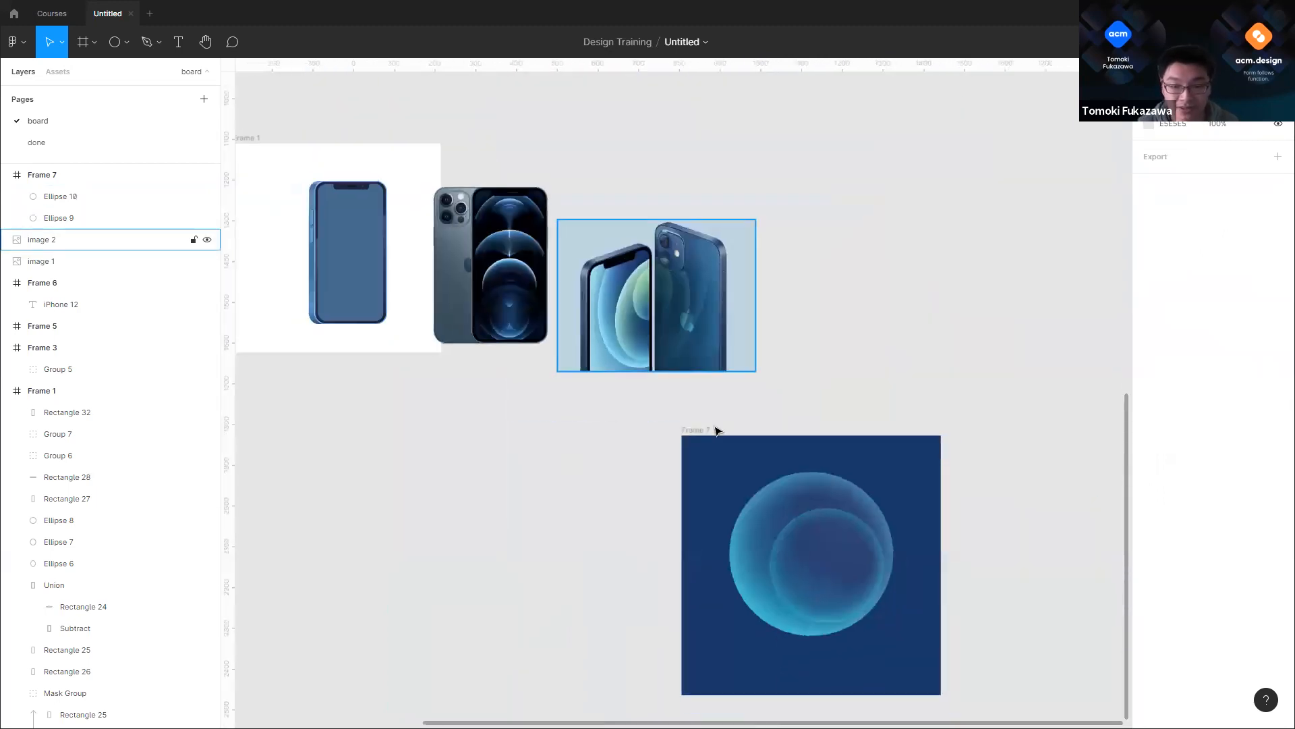
scroll(717, 427, "up", 3)
left_click(856, 529)
left_click(1278, 368)
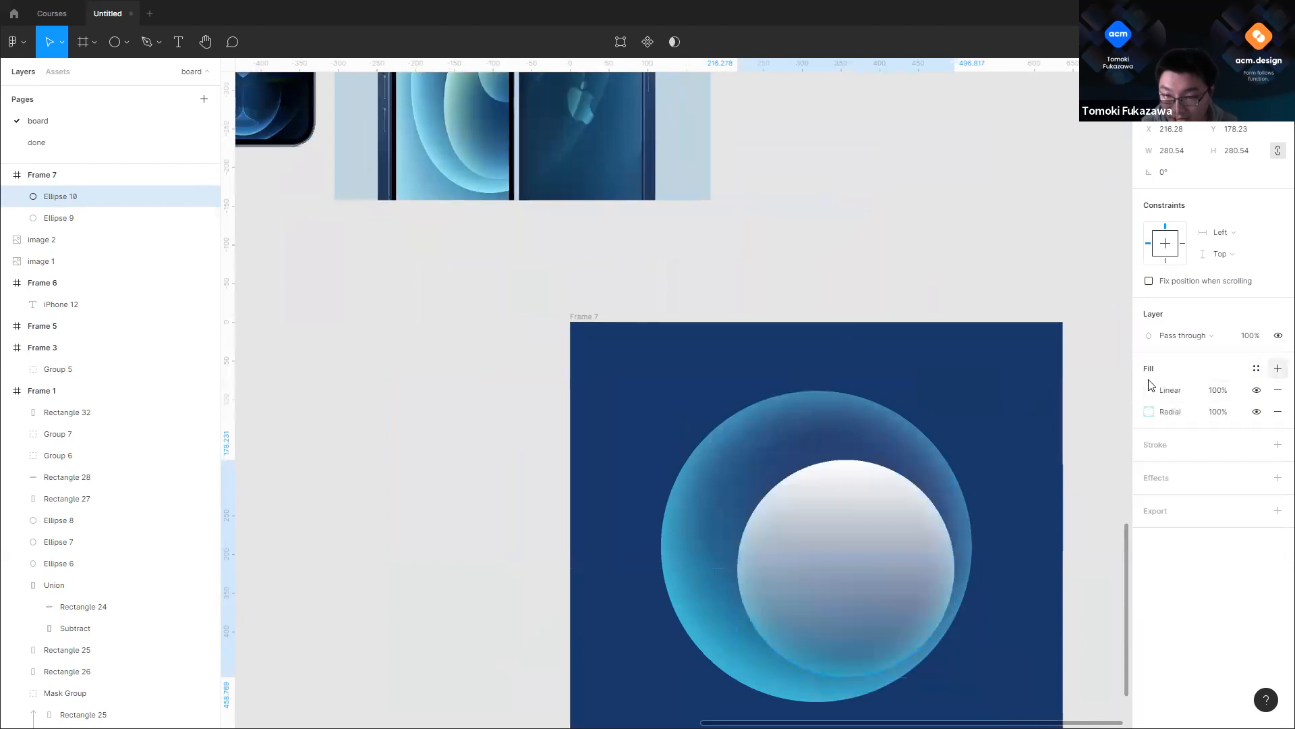
left_click(1149, 390)
left_click(1005, 328)
left_click(1007, 343)
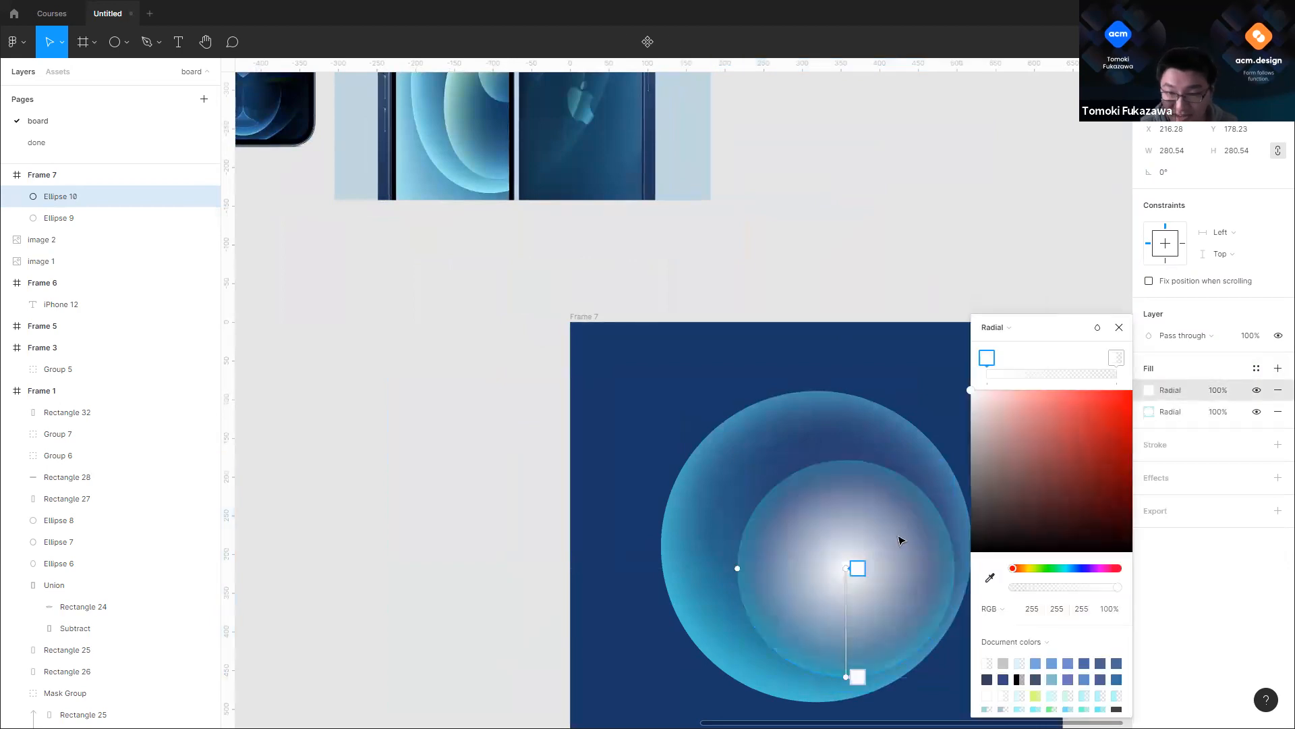
Step: Shift the new gradient's centre to the smaller circle's upper left and aim its end at the lower-right rim
left_click_drag(848, 563, 792, 531)
scroll(804, 571, "down", 3)
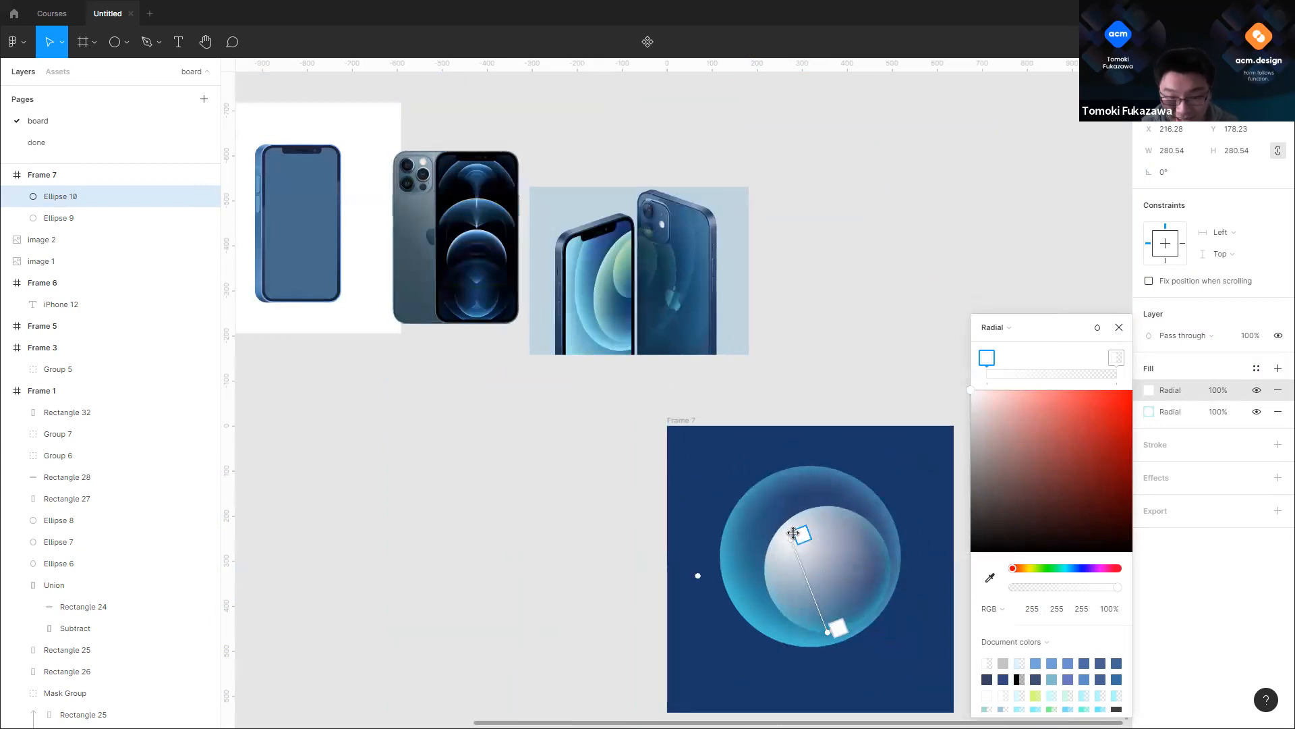
left_click_drag(826, 629, 848, 627)
Step: Recolour the new gradient's transparent outer stop to RGB 82, 255, 255
scroll(834, 493, "up", 1)
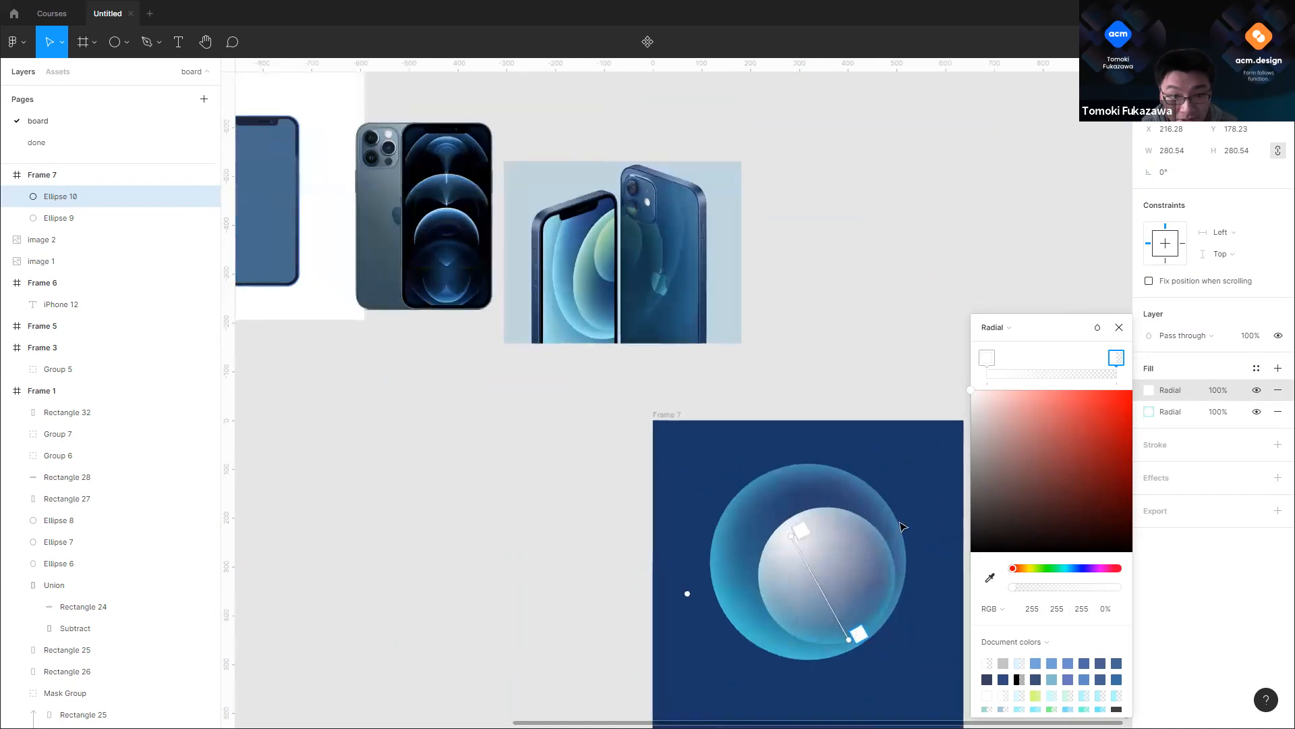
left_click_drag(1056, 568, 1065, 568)
left_click_drag(1037, 473, 1081, 390)
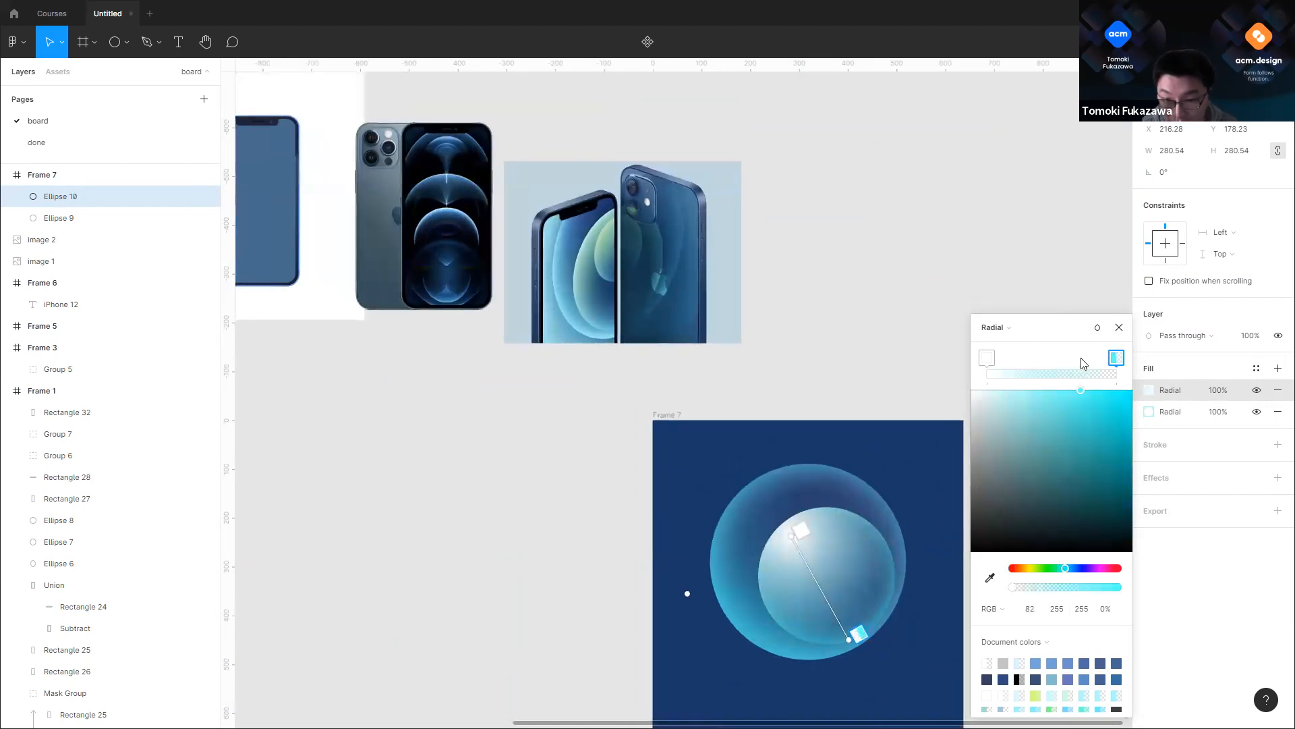
Step: Make the new gradient's inner stop a mint green RGB 152, 255, 206 at 74% opacity
left_click(987, 358)
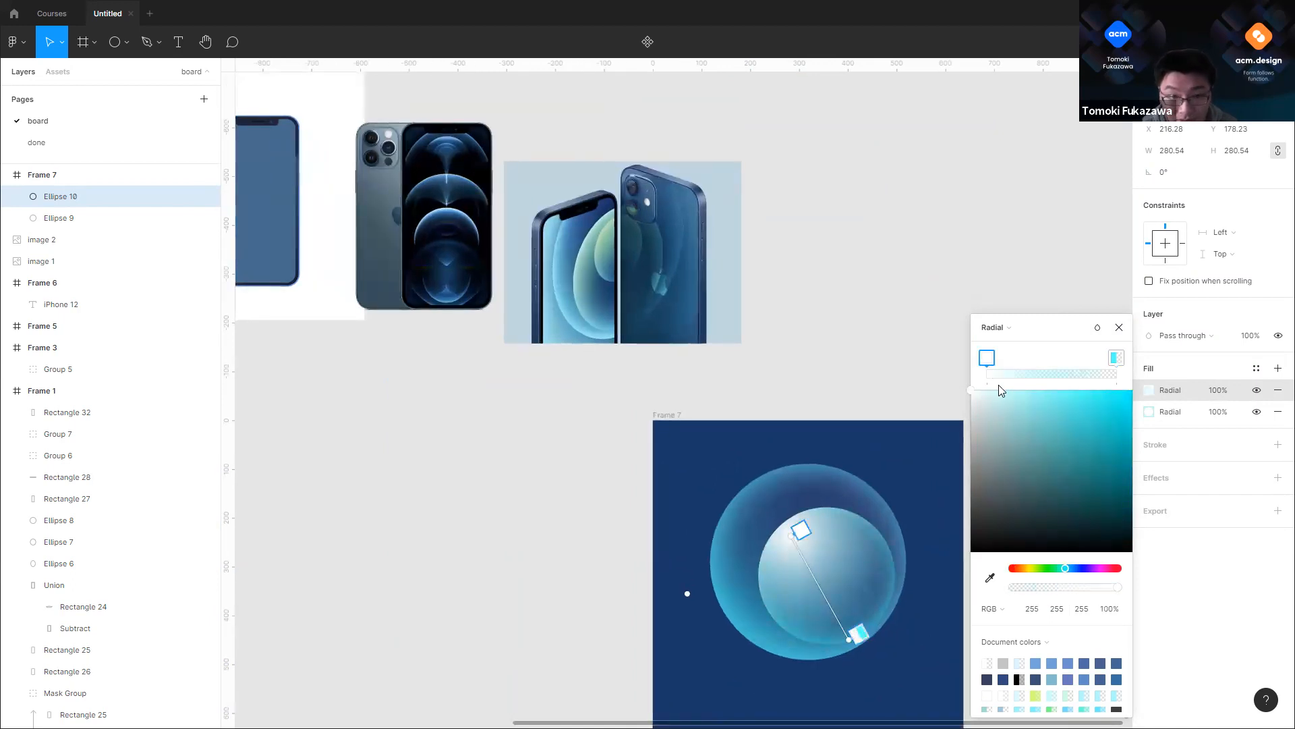
left_click(1061, 566)
mouse_move(1035, 451)
left_mouse_down()
mouse_move(1089, 340)
mouse_move(1075, 349)
left_mouse_up()
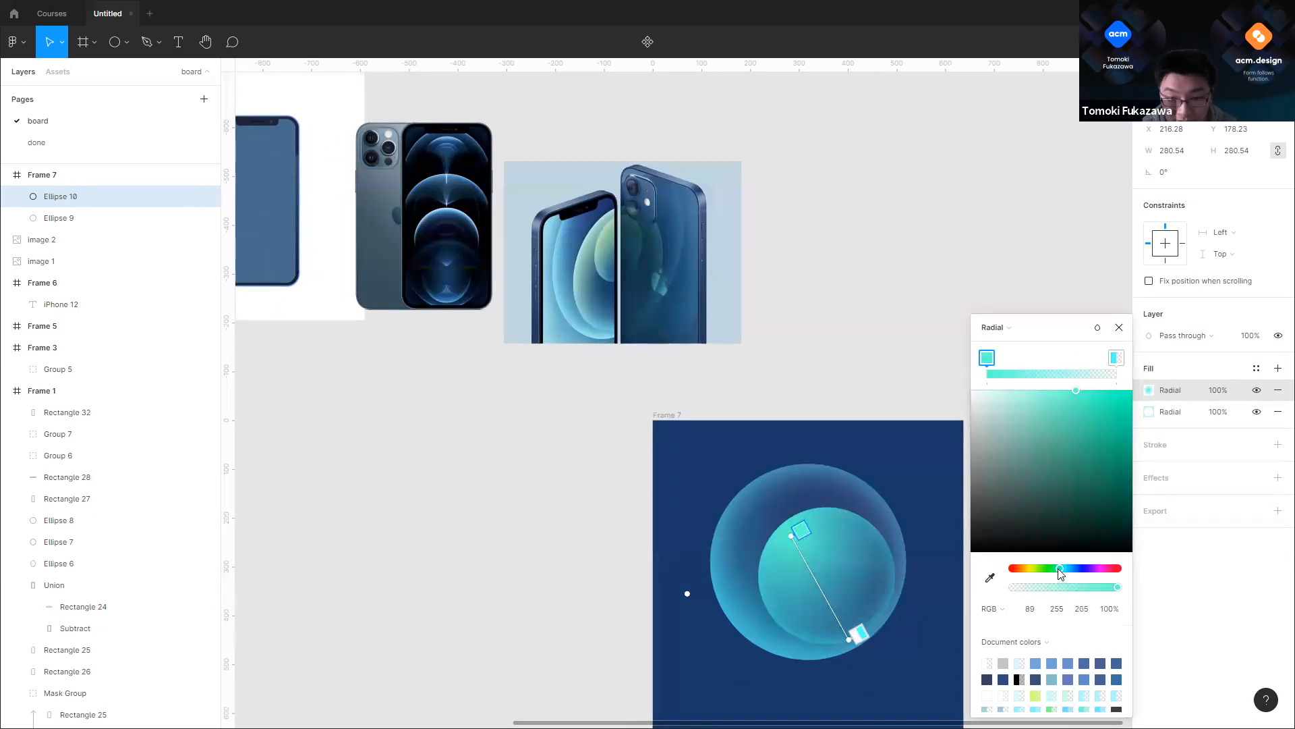
left_click(1072, 586)
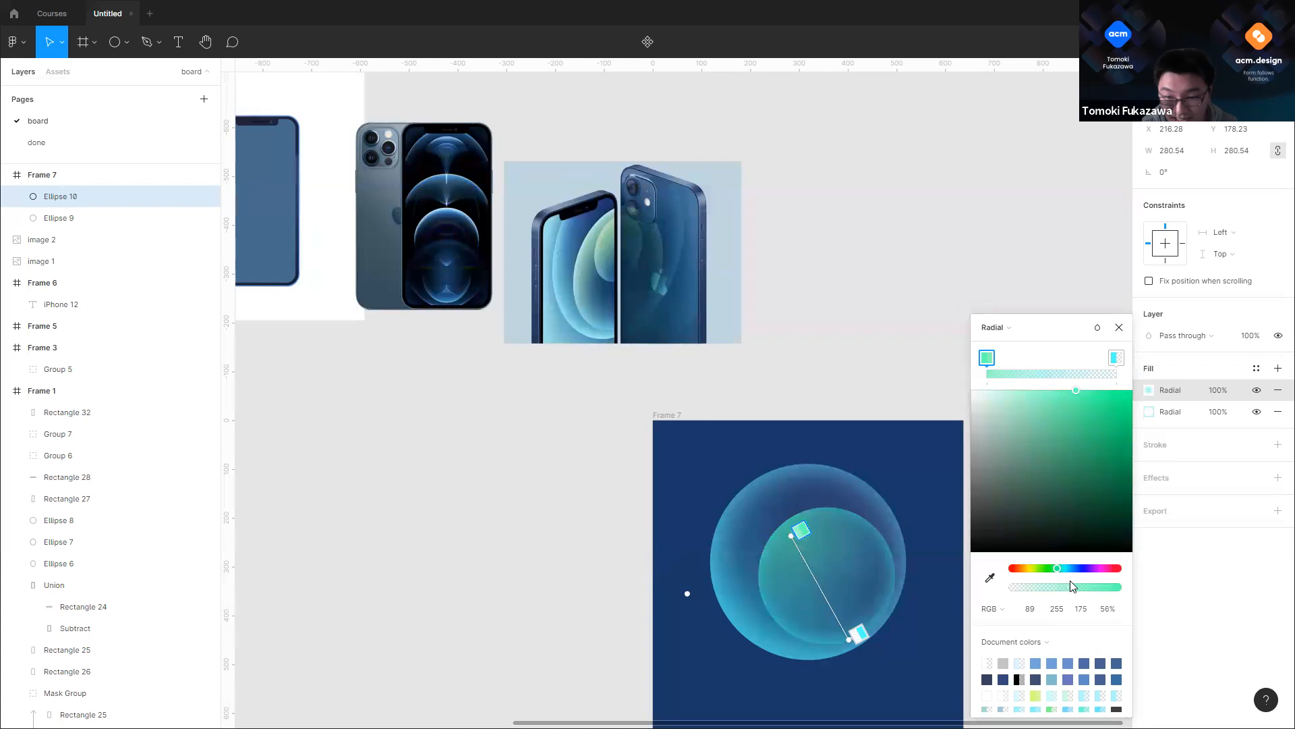
left_click_drag(1065, 585, 1090, 584)
left_click_drag(1070, 397, 1047, 363)
Step: Reverse and lengthen the mint gradient diagonally, with the mint stop at the circle's upper left and the transparent stop toward its lower right
scroll(869, 471, "up", 2)
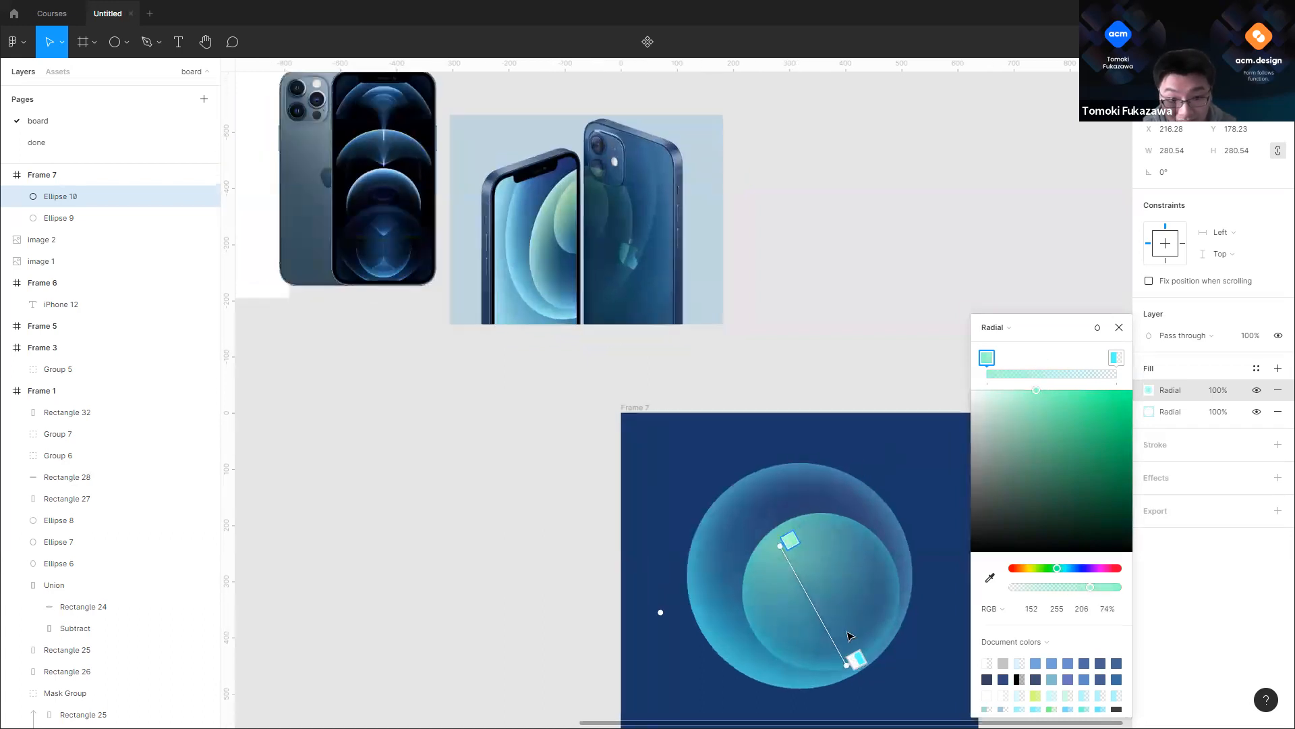
left_click_drag(856, 660, 828, 601)
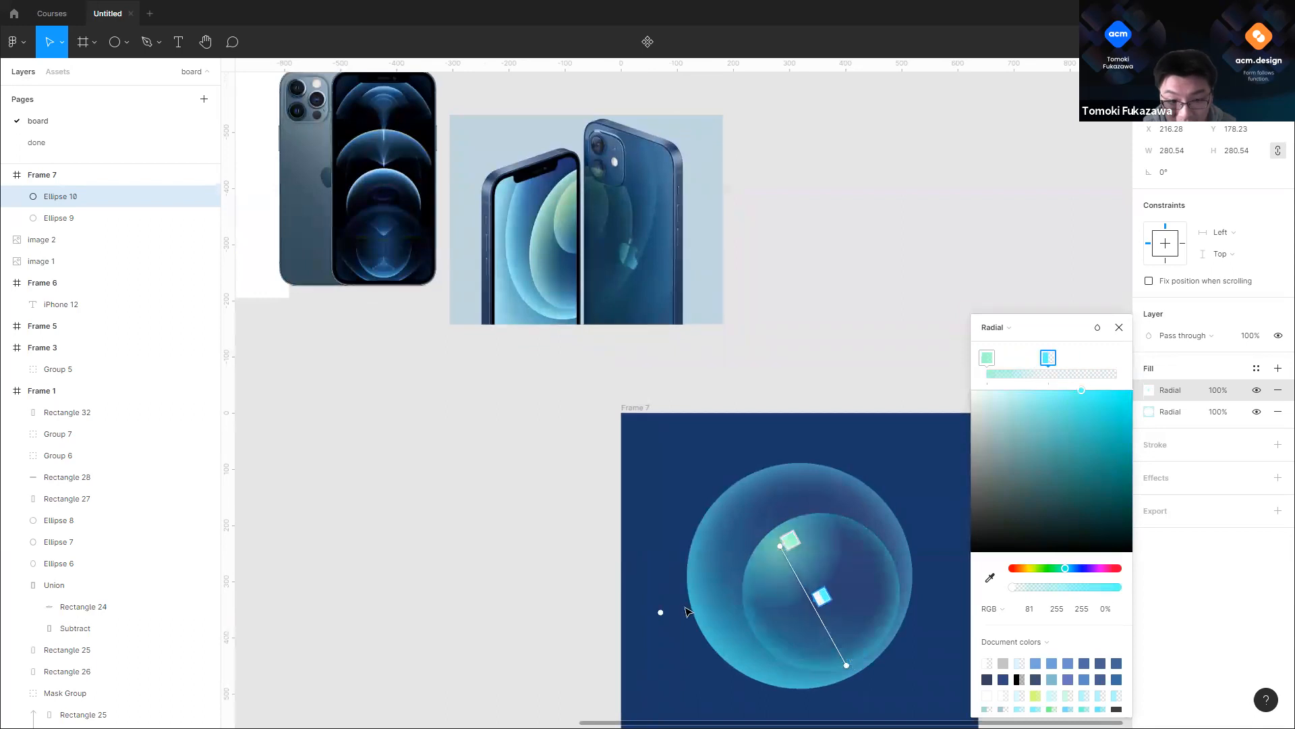
left_click_drag(661, 613, 582, 662)
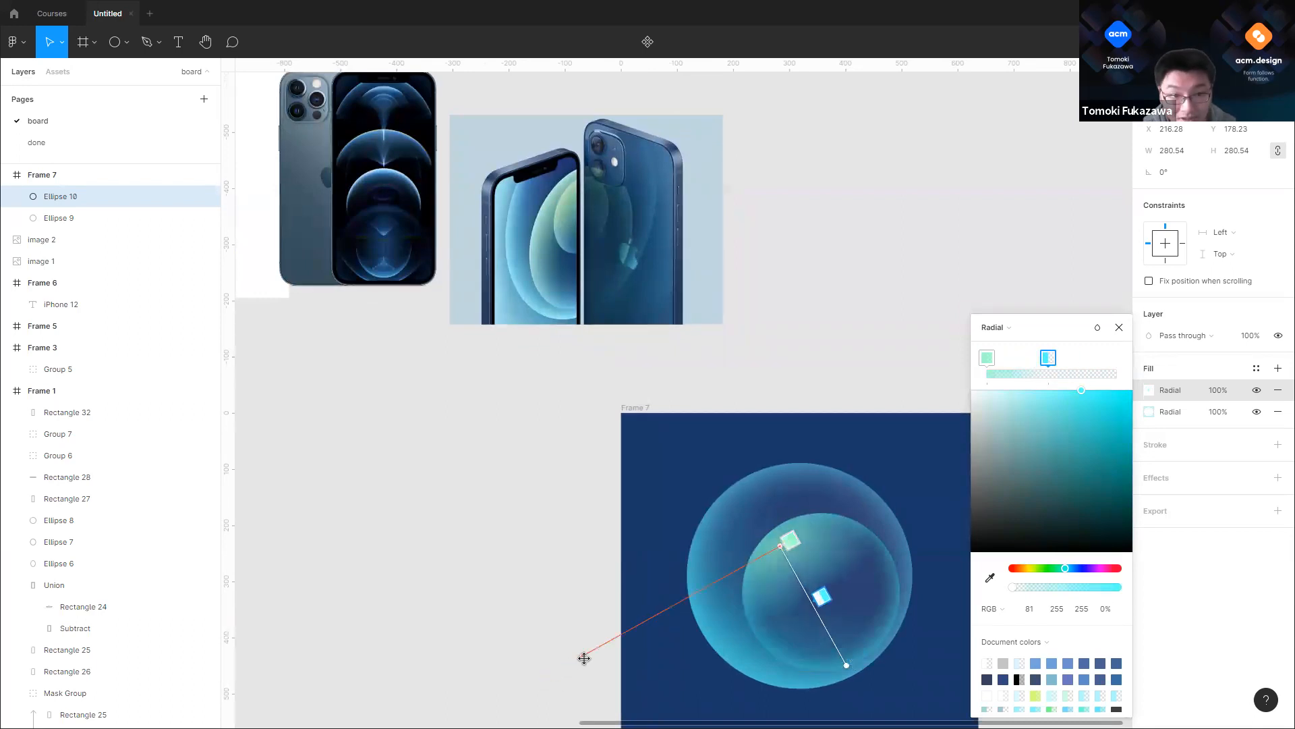
left_click_drag(569, 663, 583, 655)
mouse_move(830, 593)
left_mouse_down()
mouse_move(807, 571)
mouse_move(817, 611)
mouse_move(844, 635)
mouse_move(800, 555)
mouse_move(838, 626)
mouse_move(716, 642)
mouse_move(748, 475)
left_mouse_up()
left_click_drag(779, 545, 824, 618)
left_click_drag(886, 661, 883, 660)
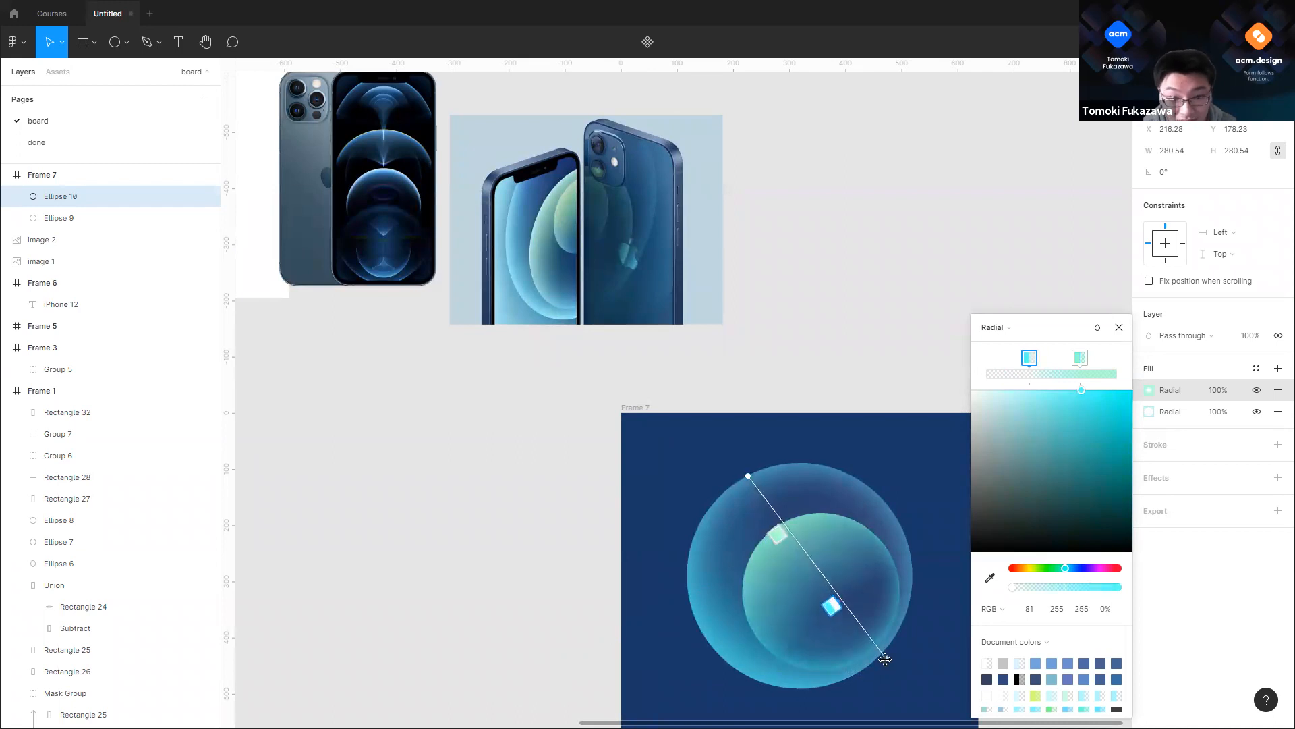
Step: Add a stop midway between the mint gradient's two stops, RGB 111, 255, 234 at 19% opacity
left_click(798, 566)
left_click_drag(799, 570, 804, 575)
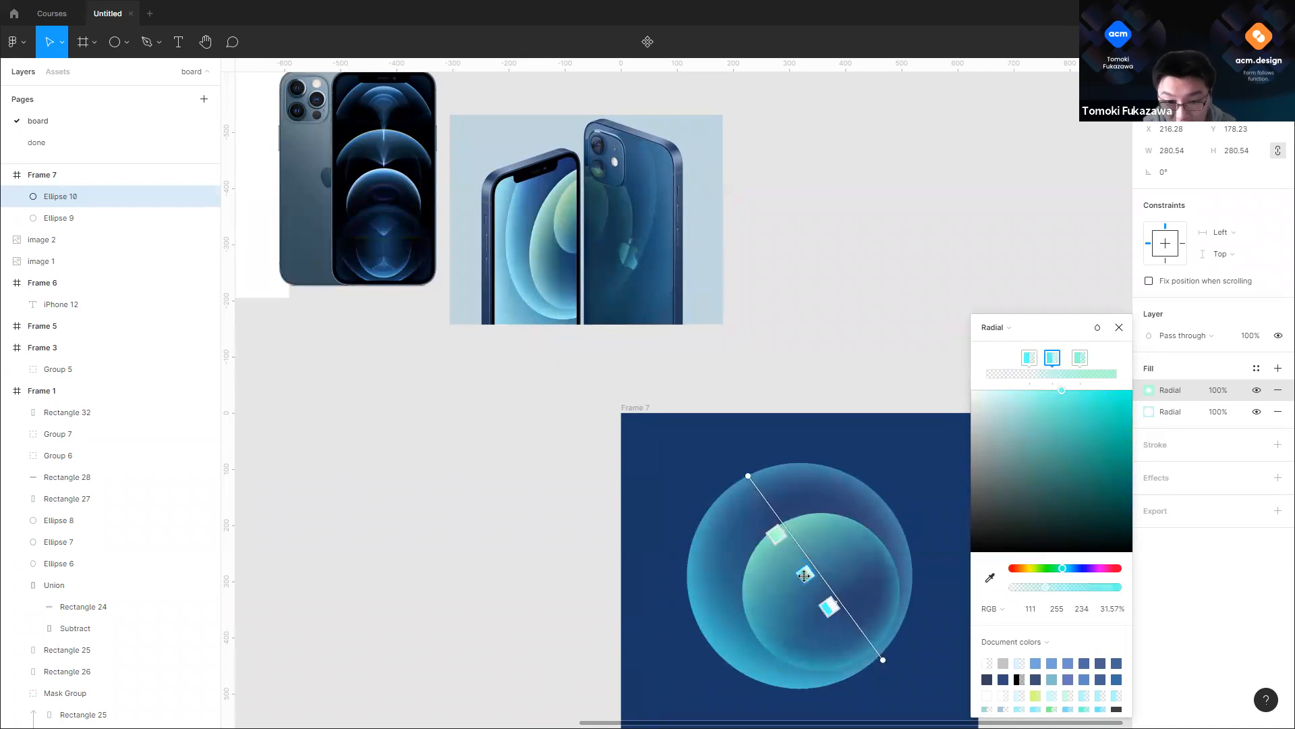
left_click_drag(1043, 588, 1030, 594)
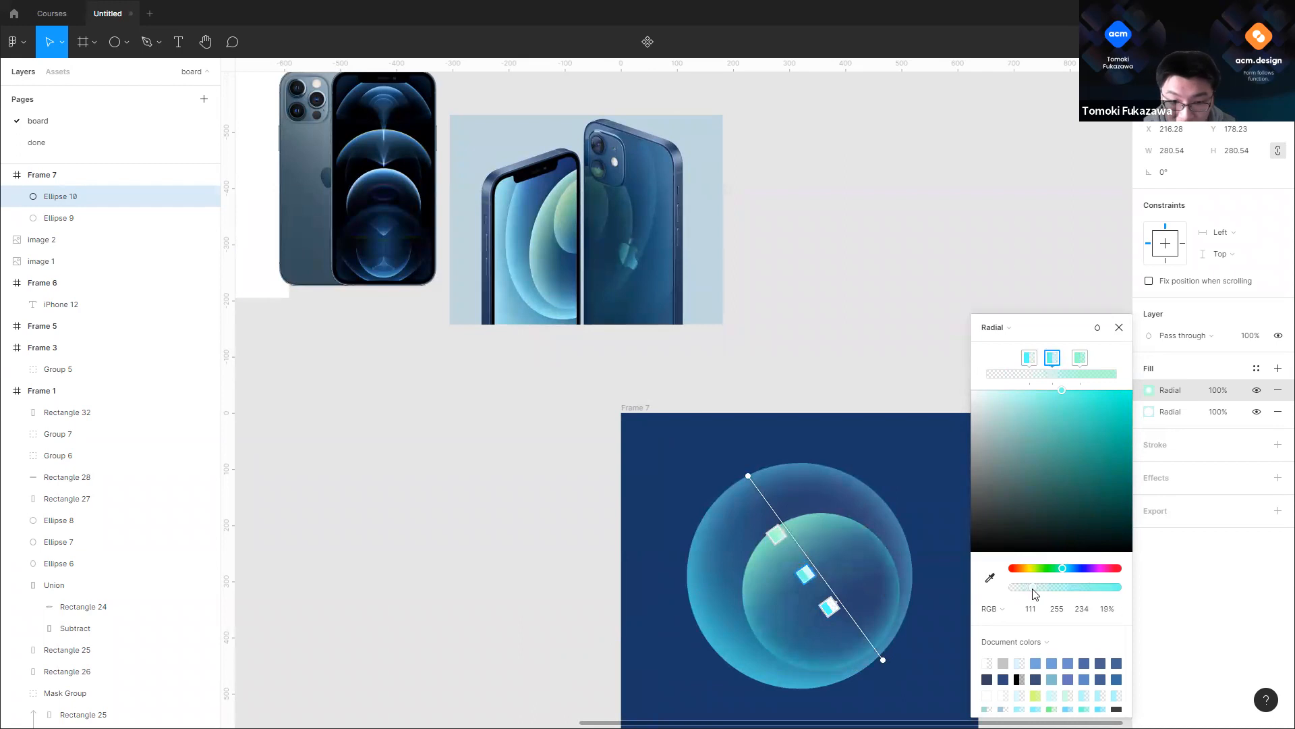
Step: Adjust the mint gradient's width across its diagonal axis and finish editing the fill
scroll(774, 512, "down", 5)
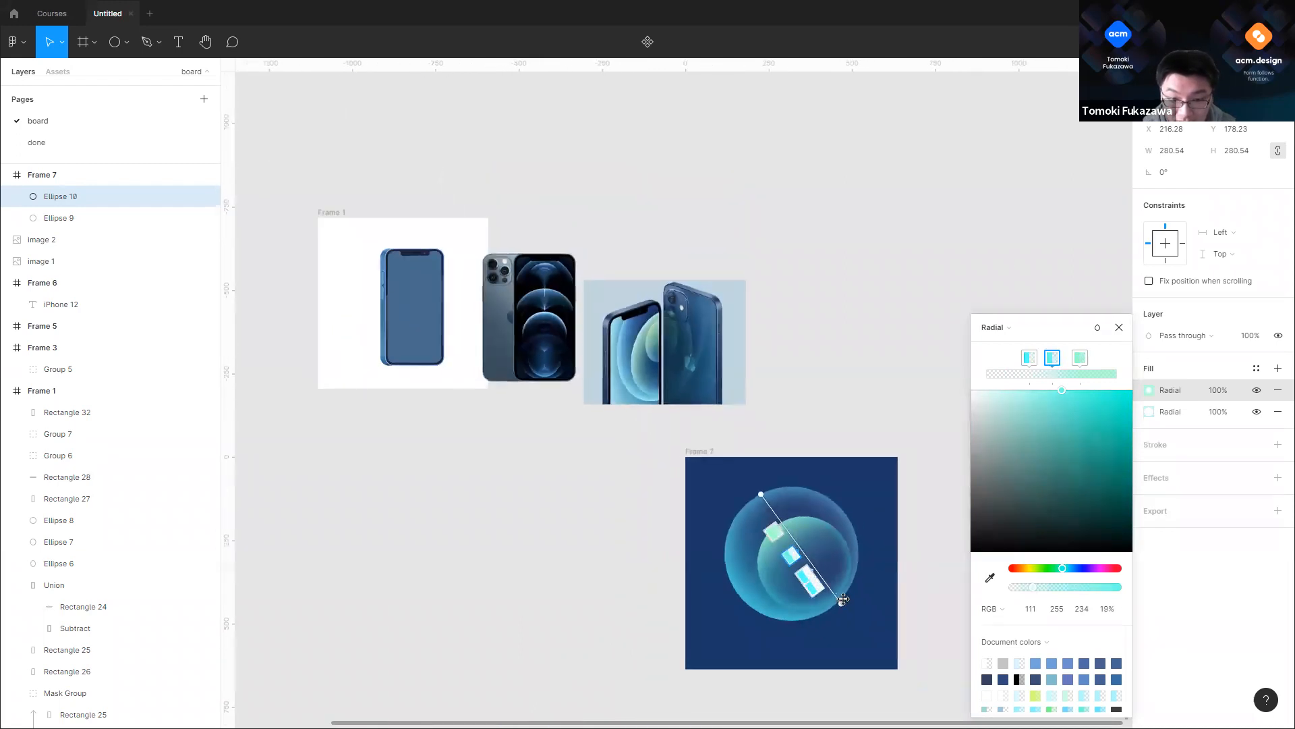
scroll(856, 480, "down", 3)
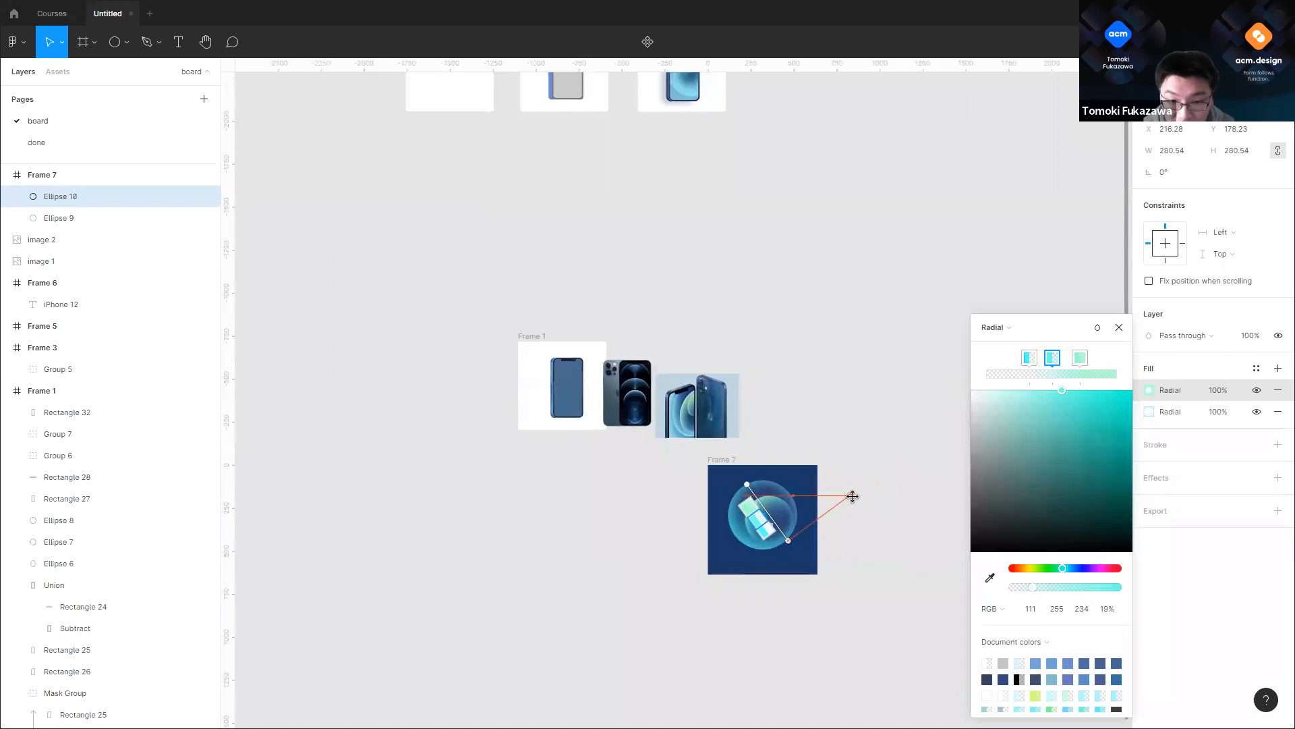
scroll(853, 497, "up", 4)
key("Escape")
Step: Add a third fill to the smaller circle and make it a radial gradient
scroll(584, 344, "up", 3)
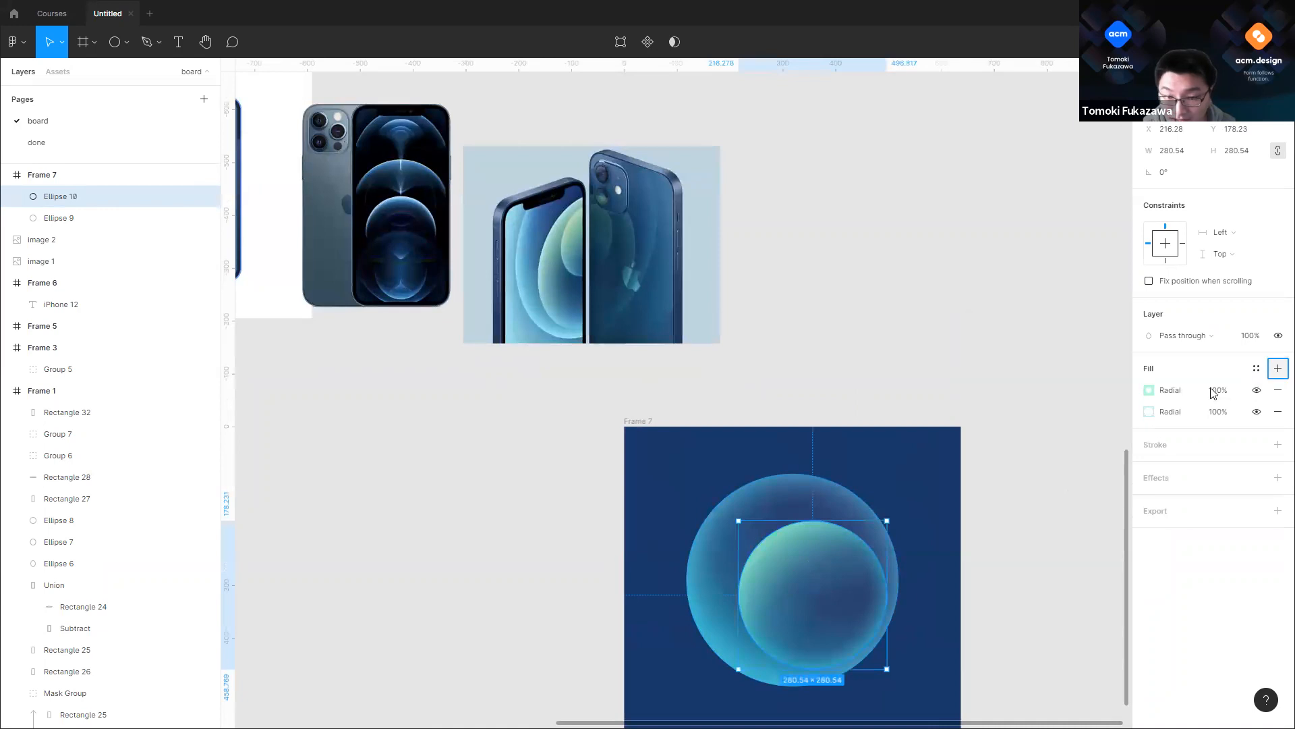
left_click(1278, 367)
left_click(1152, 394)
left_click(995, 327)
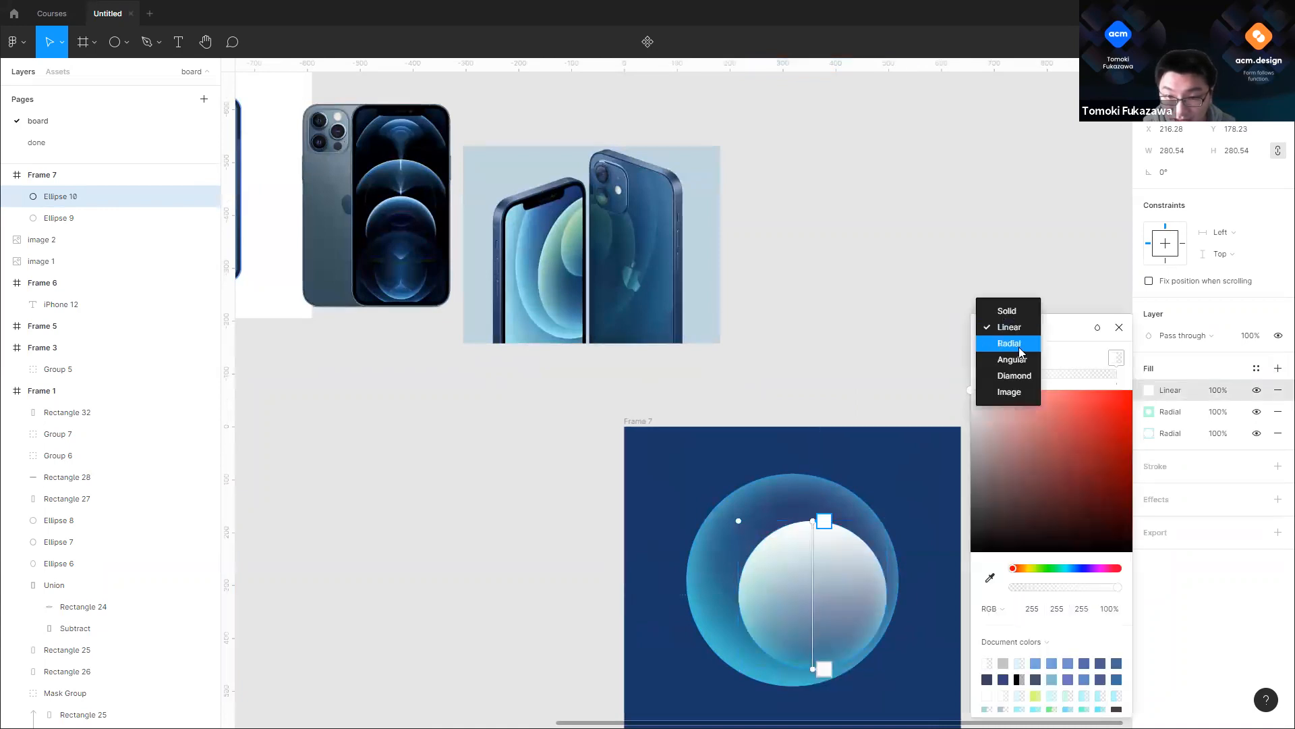
left_click(1019, 347)
Step: Set the white gradient's inner stop to 0% opacity close to the rim and its outer stop to 35% opacity
left_click(825, 666)
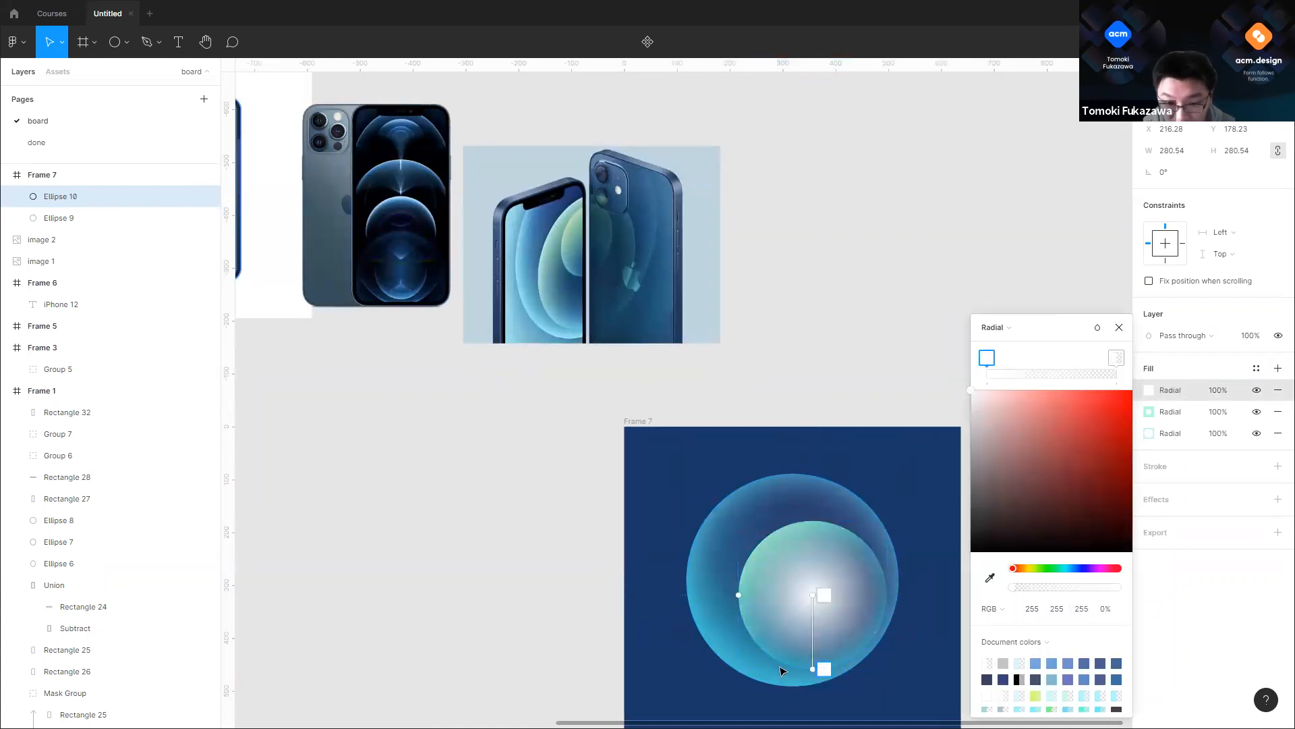
scroll(799, 671, "up", 5)
left_click_drag(1034, 592, 1010, 589)
left_click(989, 359)
left_click_drag(855, 470, 860, 633)
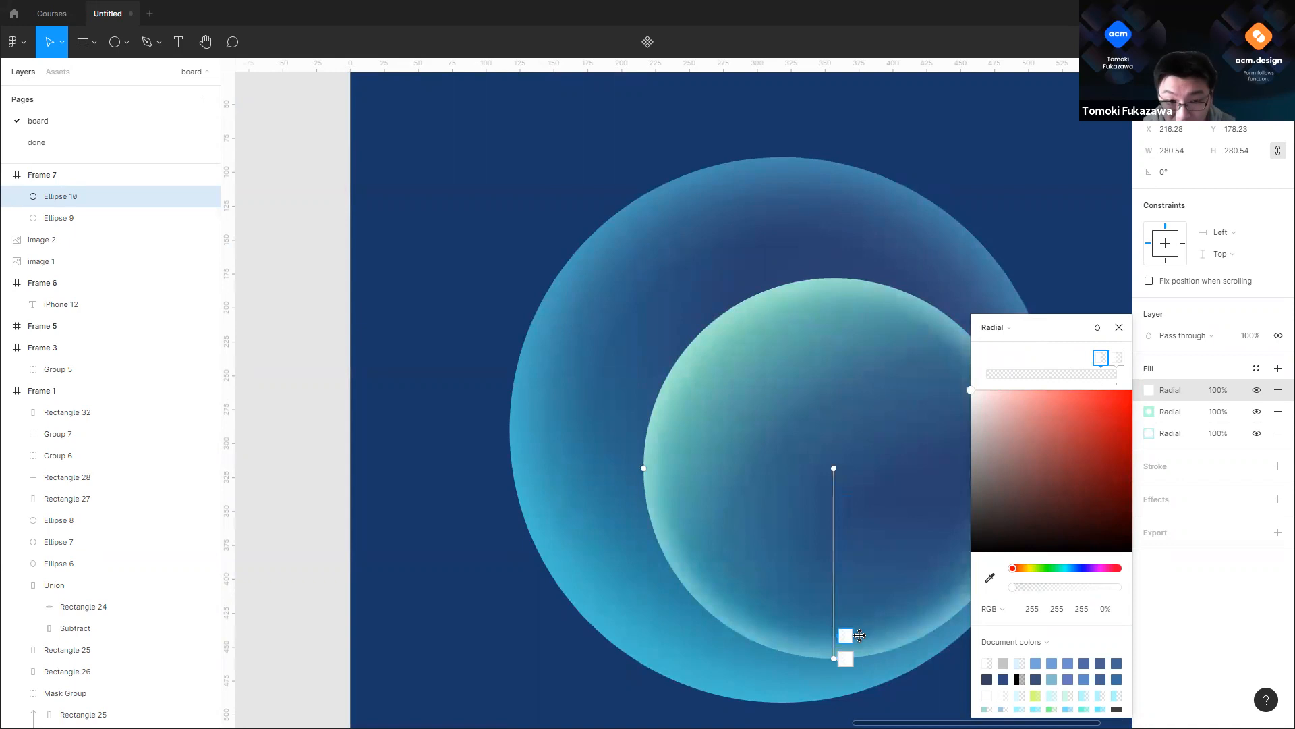
left_click(845, 658)
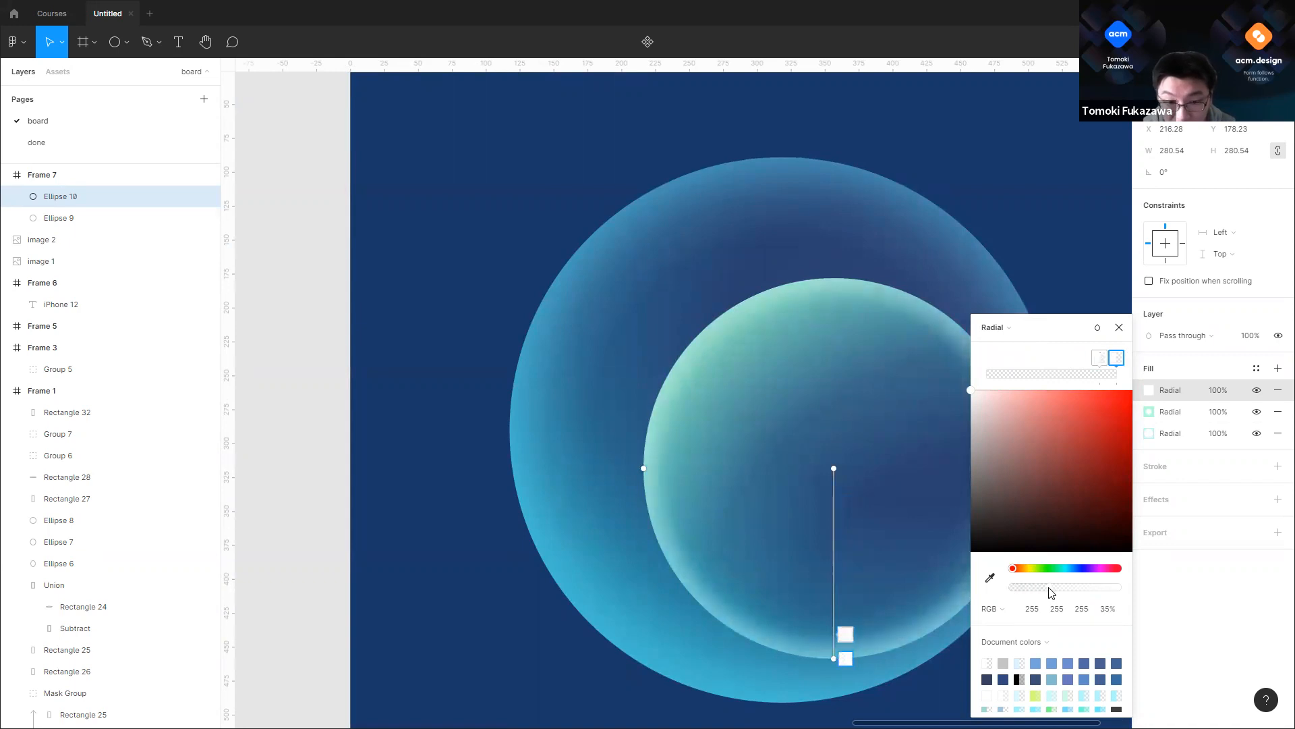
Step: Move the white gradient's inner stop slightly inward, add a middle white stop at 4% opacity, and view the result beside the references
scroll(837, 671, "up", 5)
left_click_drag(842, 577, 841, 562)
left_click(831, 601)
scroll(714, 540, "down", 5)
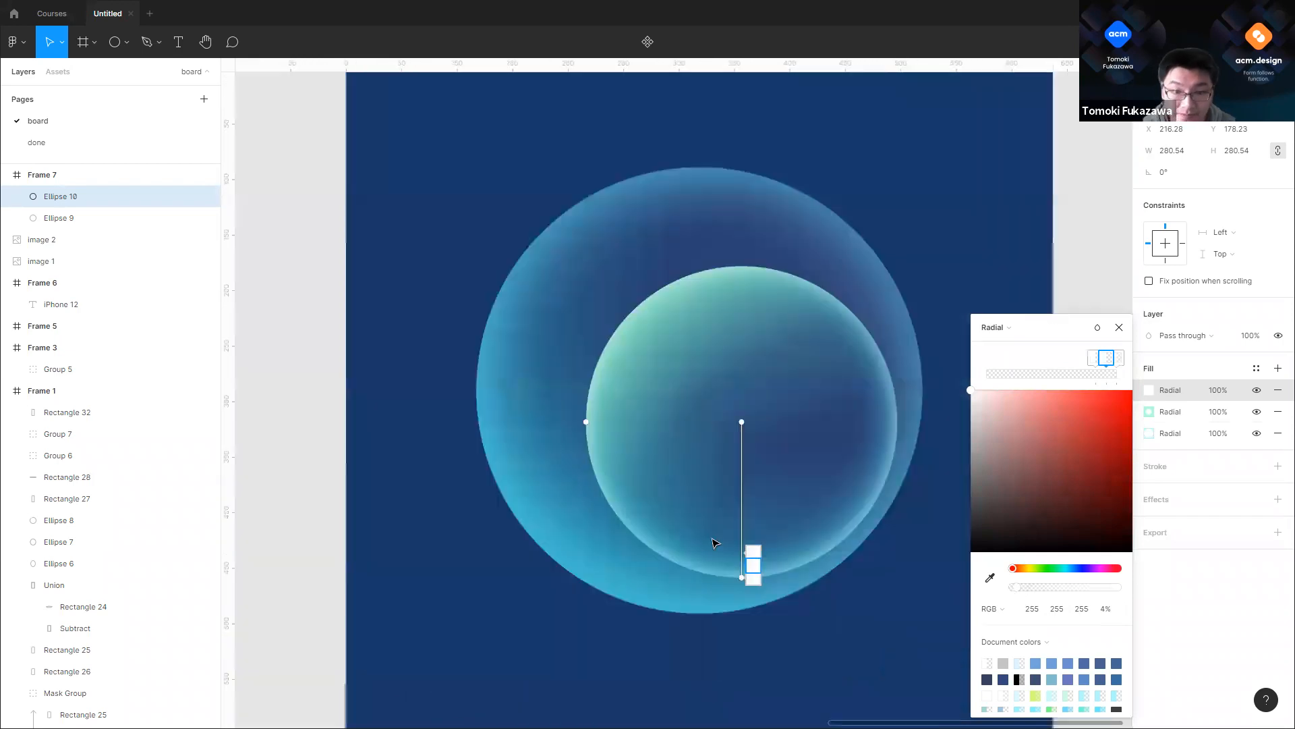
left_click(997, 315)
scroll(1036, 314, "down", 3)
scroll(1012, 371, "up", 3)
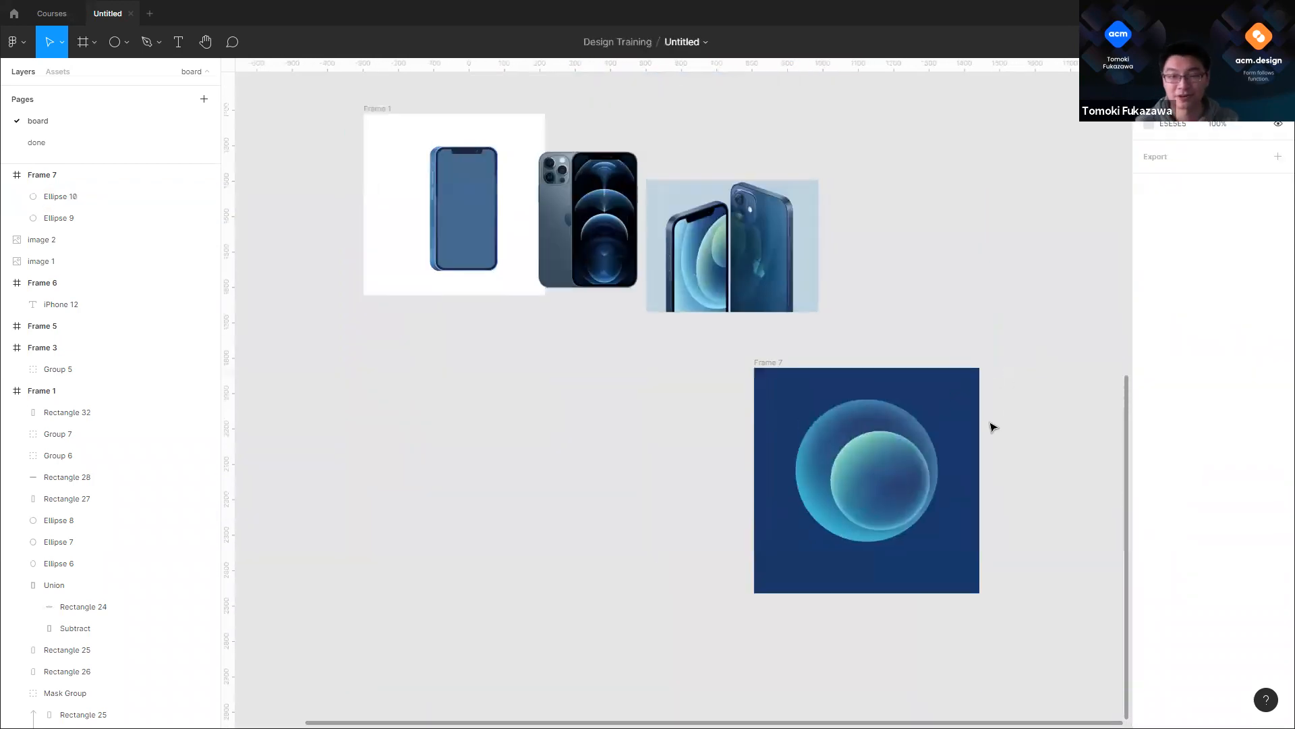
scroll(934, 399, "up", 3)
left_click(851, 520)
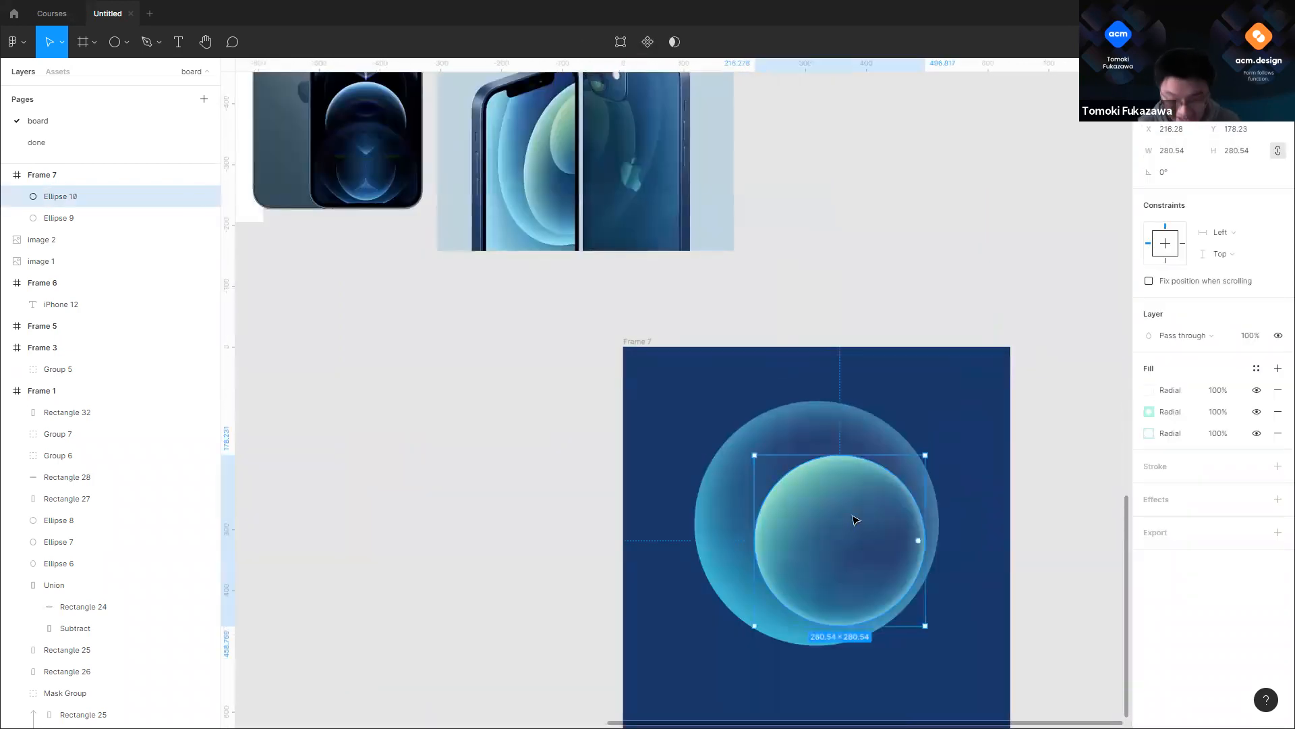
key("ctrl+c")
key("ctrl+v")
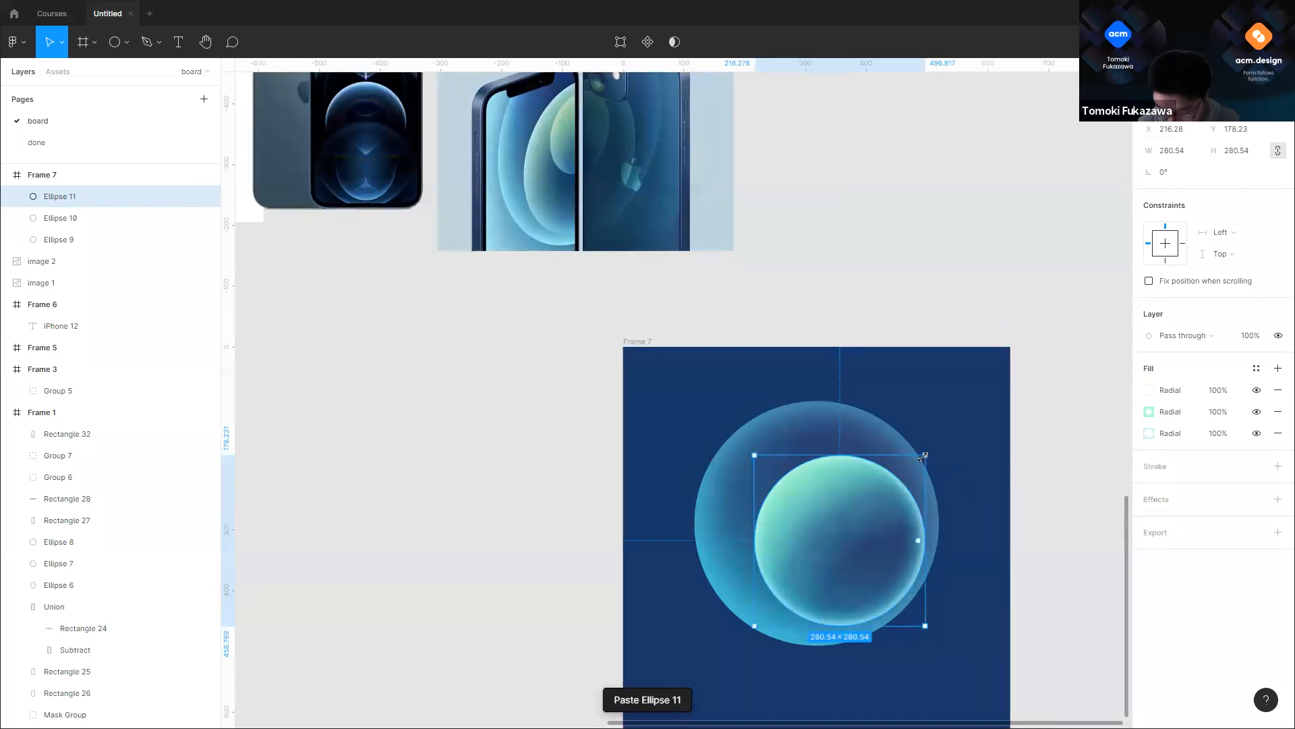
key("Delete")
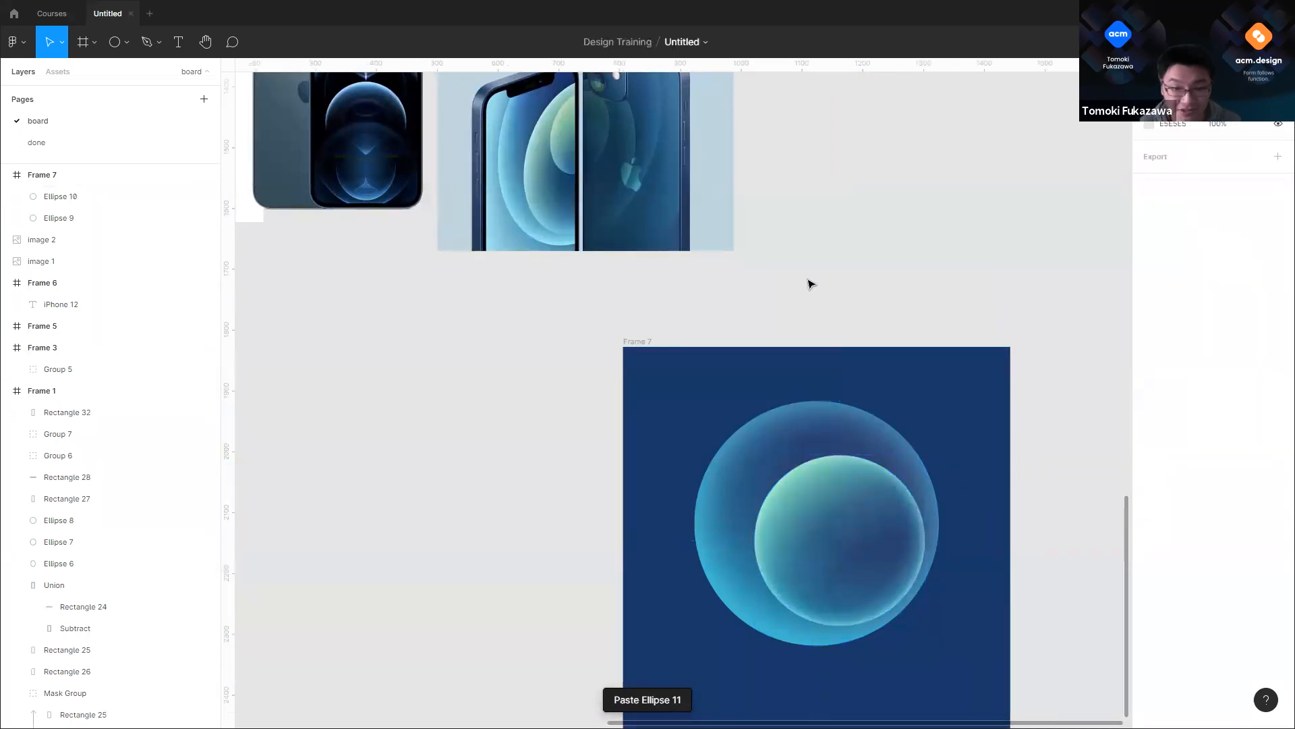
Step: Draw a third circle about 132 × 132 over the upper-left part of the mint-green circle
left_click(116, 45)
scroll(659, 356, "up", 1)
left_click_drag(806, 484, 888, 572)
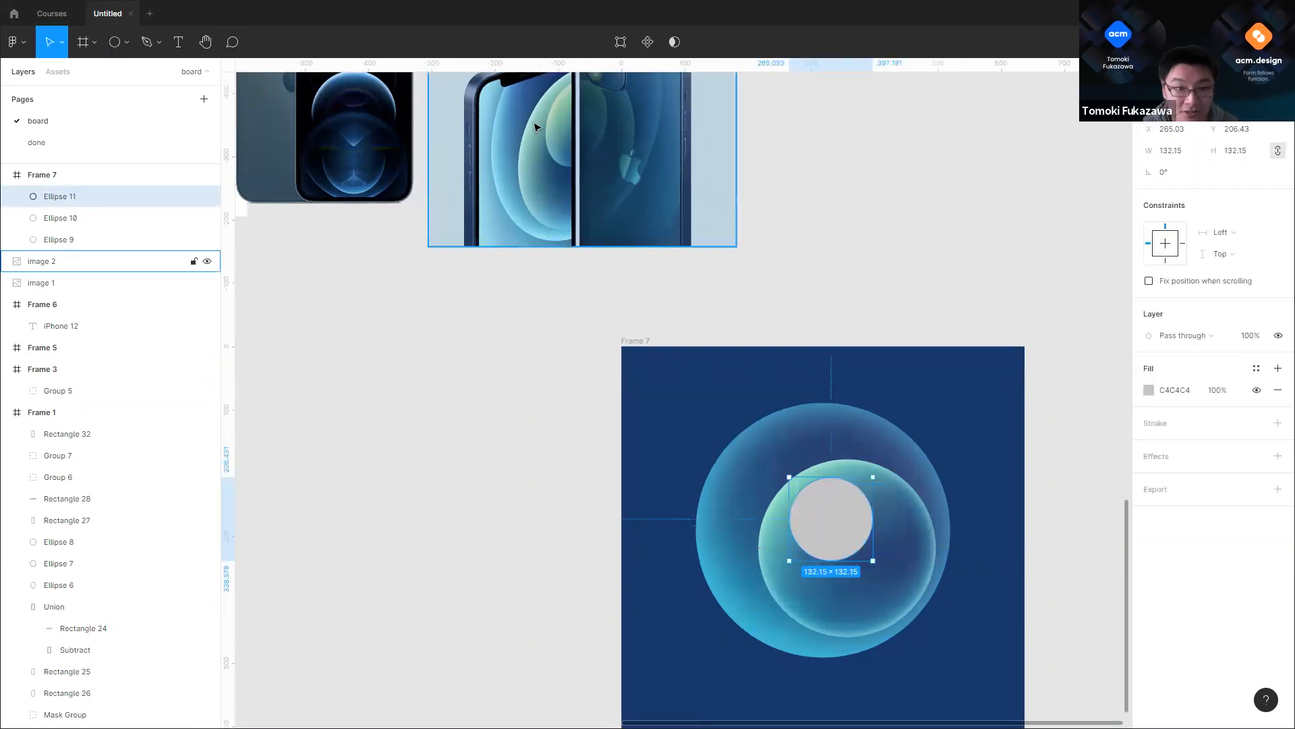
Step: Change the third circle's solid grey fill to a radial gradient
scroll(535, 123, "up", 3)
scroll(587, 214, "down", 3)
scroll(603, 145, "up", 1)
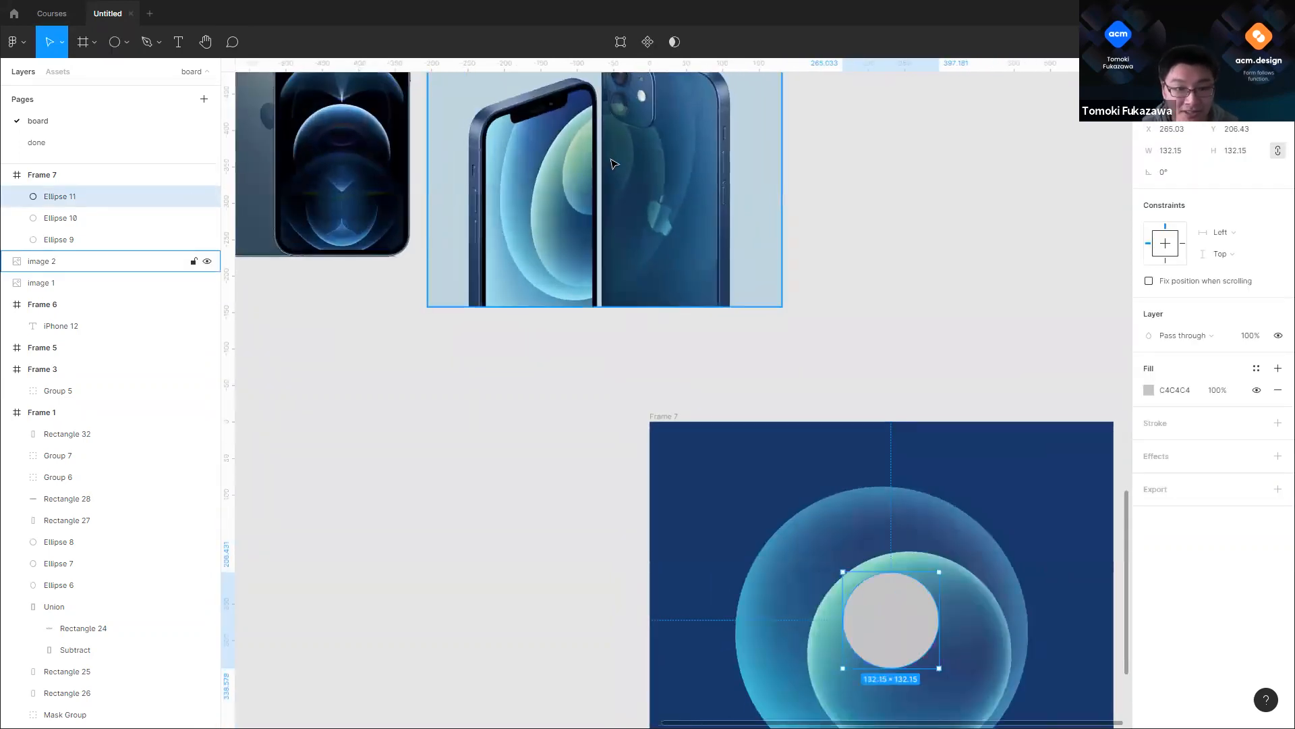
scroll(809, 303, "up", 3)
left_click(1278, 390)
left_click(1277, 368)
left_click(1149, 390)
left_click(979, 377)
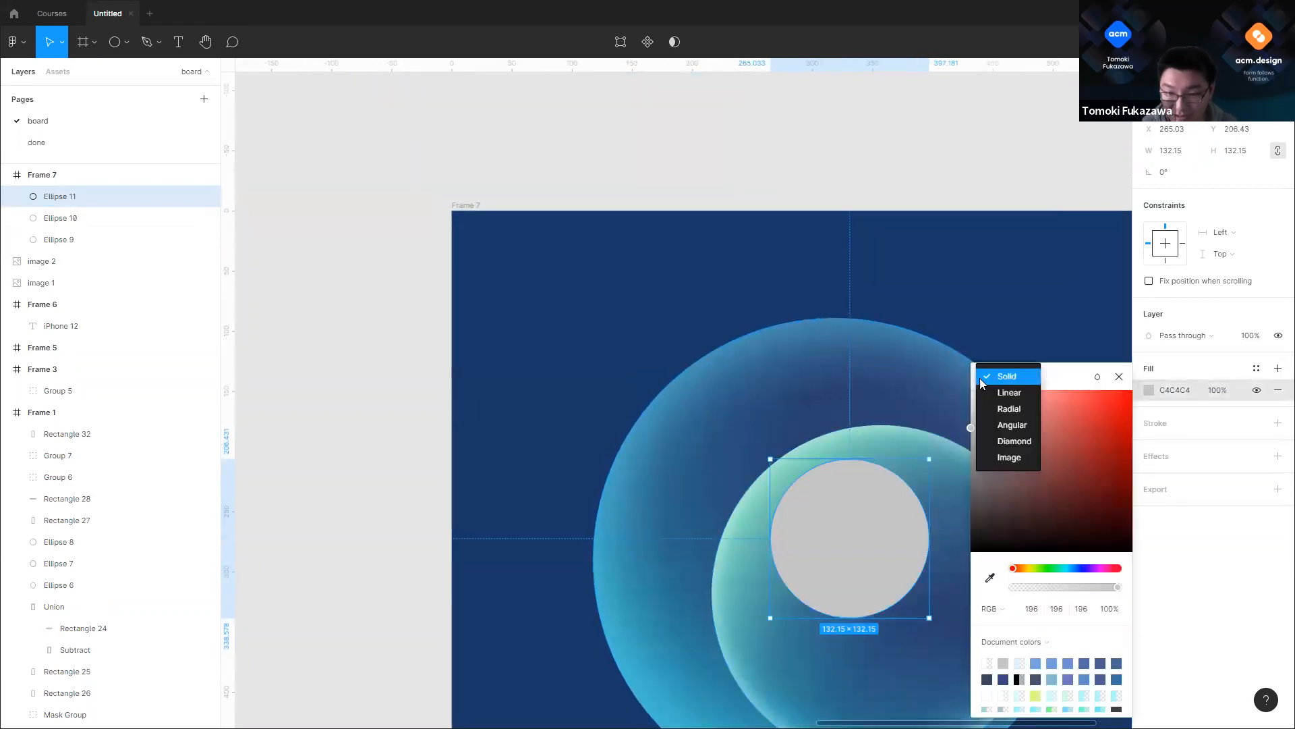
left_click(1008, 408)
scroll(836, 560, "up", 3)
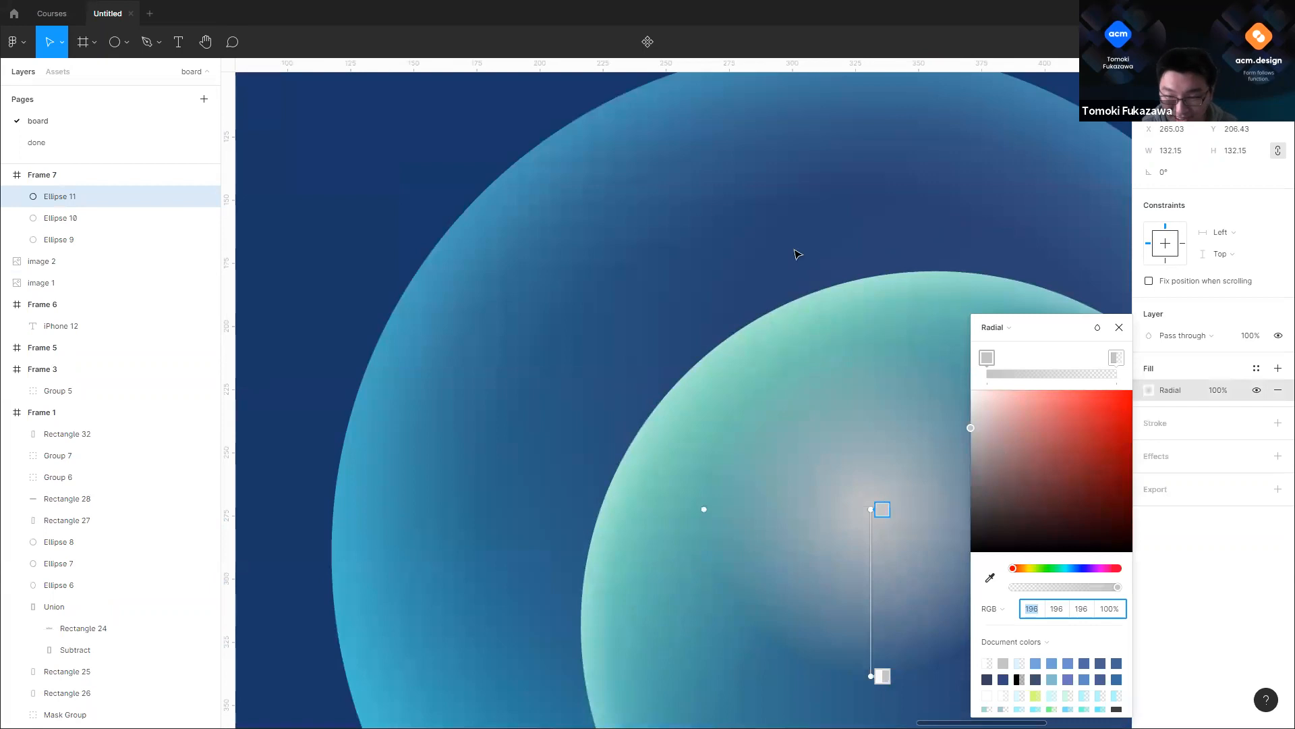
Step: Make the radial gradient's inner stop white and move it about two thirds of the way toward the rim
left_click_drag(796, 254, 783, 236)
left_click_drag(871, 509, 886, 638)
key("ctrl+z")
scroll(782, 496, "down", 2)
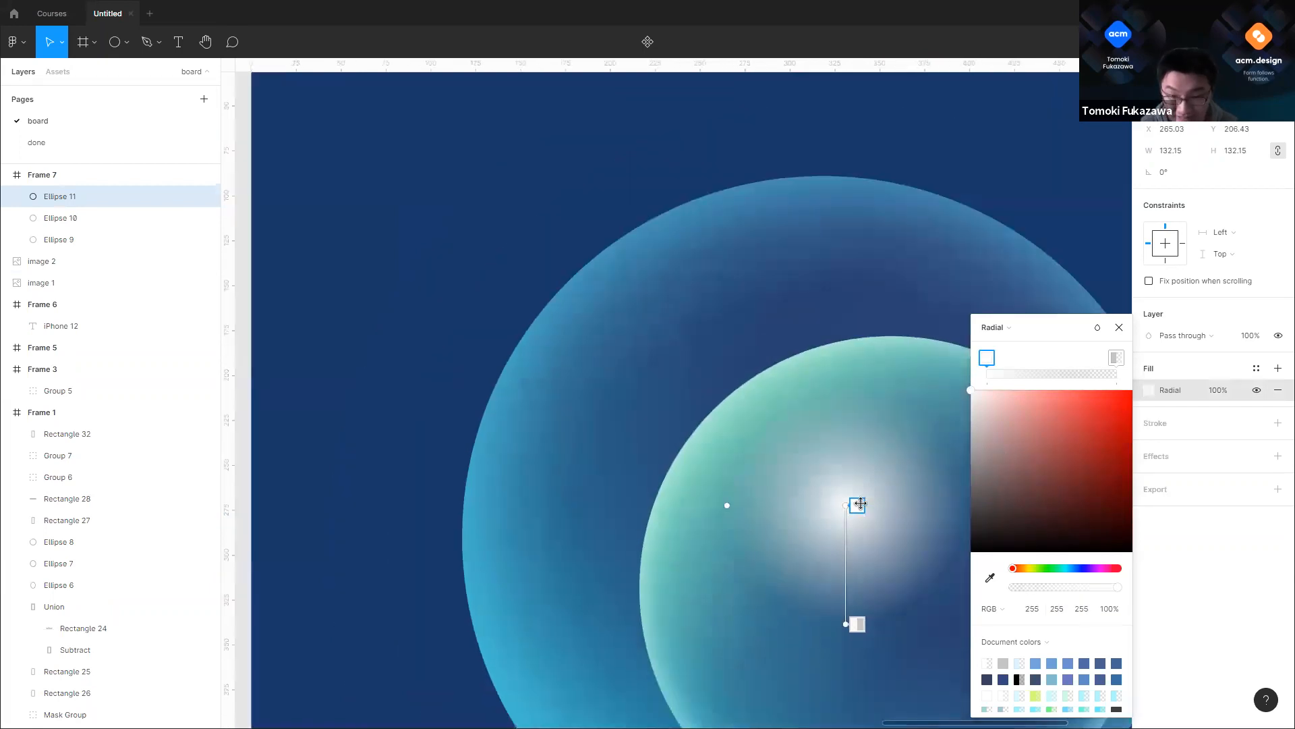
left_click_drag(857, 509, 856, 585)
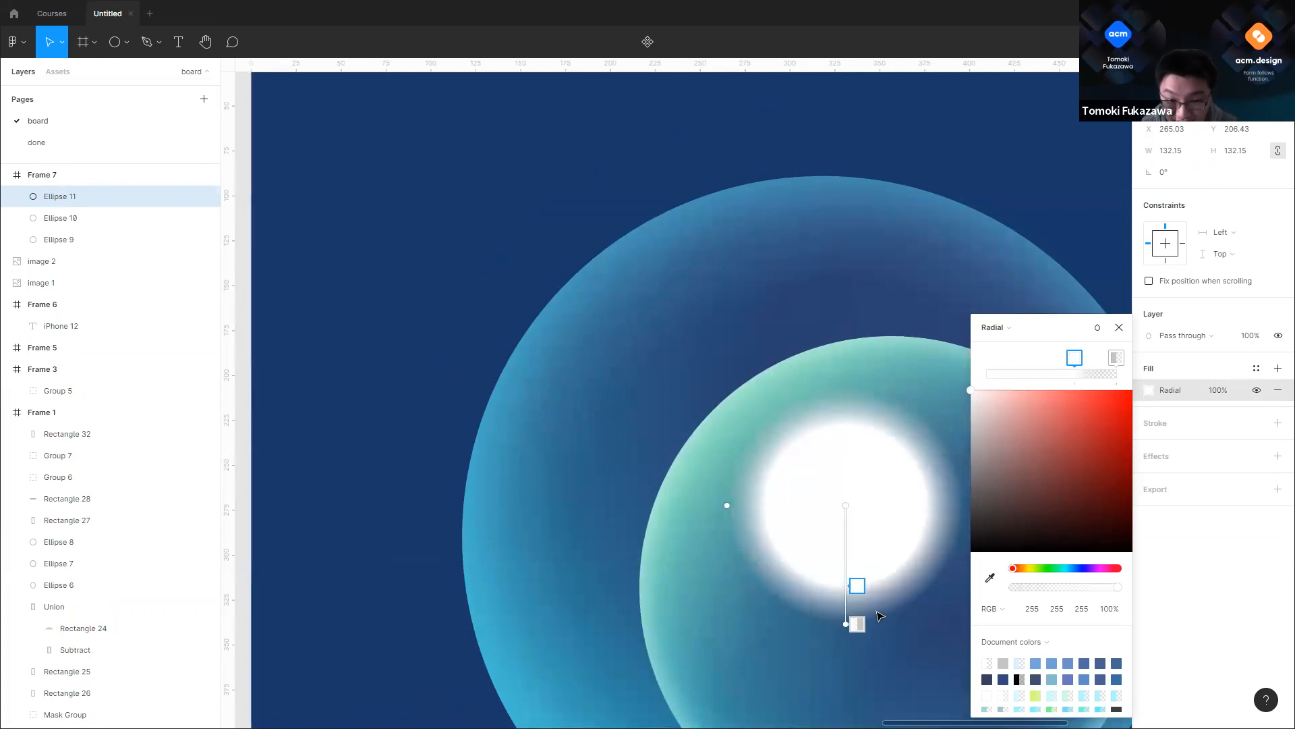
Step: Set the outer gradient stop to white at 25% opacity and the inner stop to 0% opacity
left_click(857, 626)
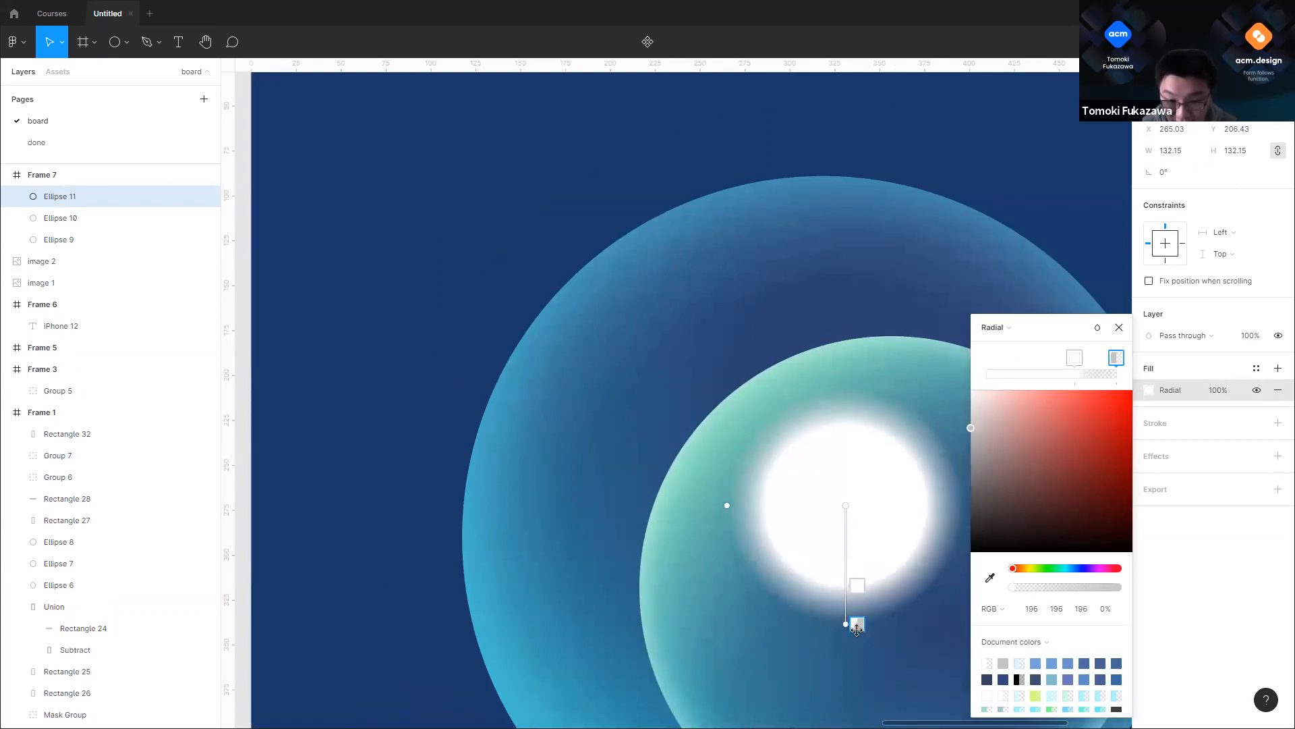
left_click_drag(977, 513, 972, 390)
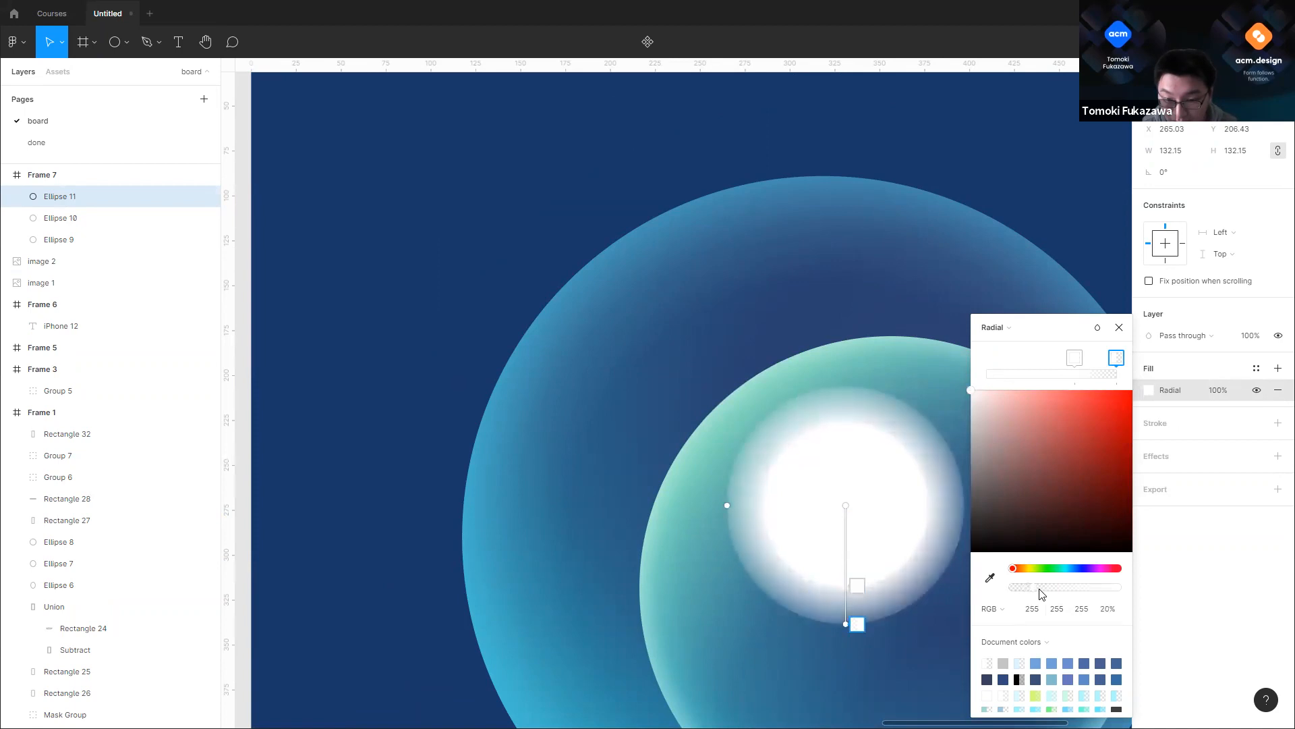
left_click(857, 586)
left_click_drag(1046, 588, 1011, 588)
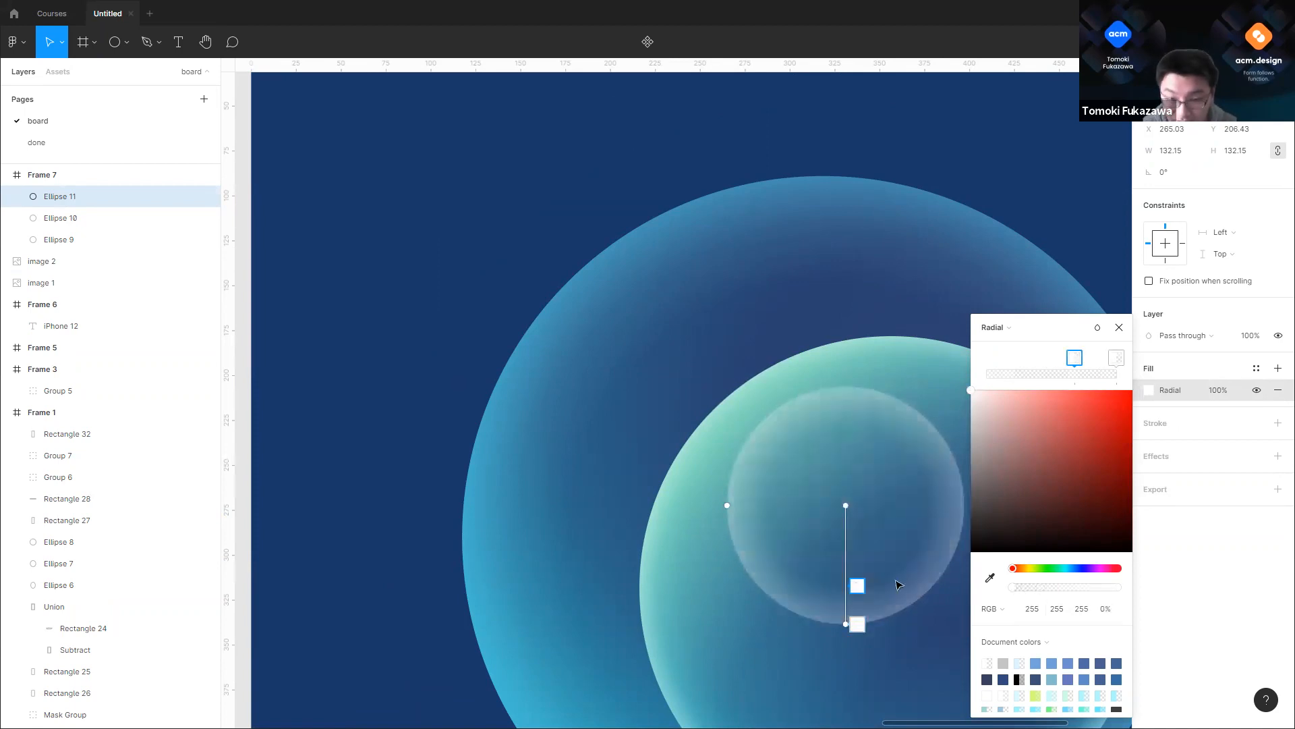
Step: Move the transparent inner stop closer to the circle's rim to narrow the glowing edge
scroll(897, 584, "up", 5)
left_click_drag(798, 600, 799, 636)
scroll(803, 560, "down", 1)
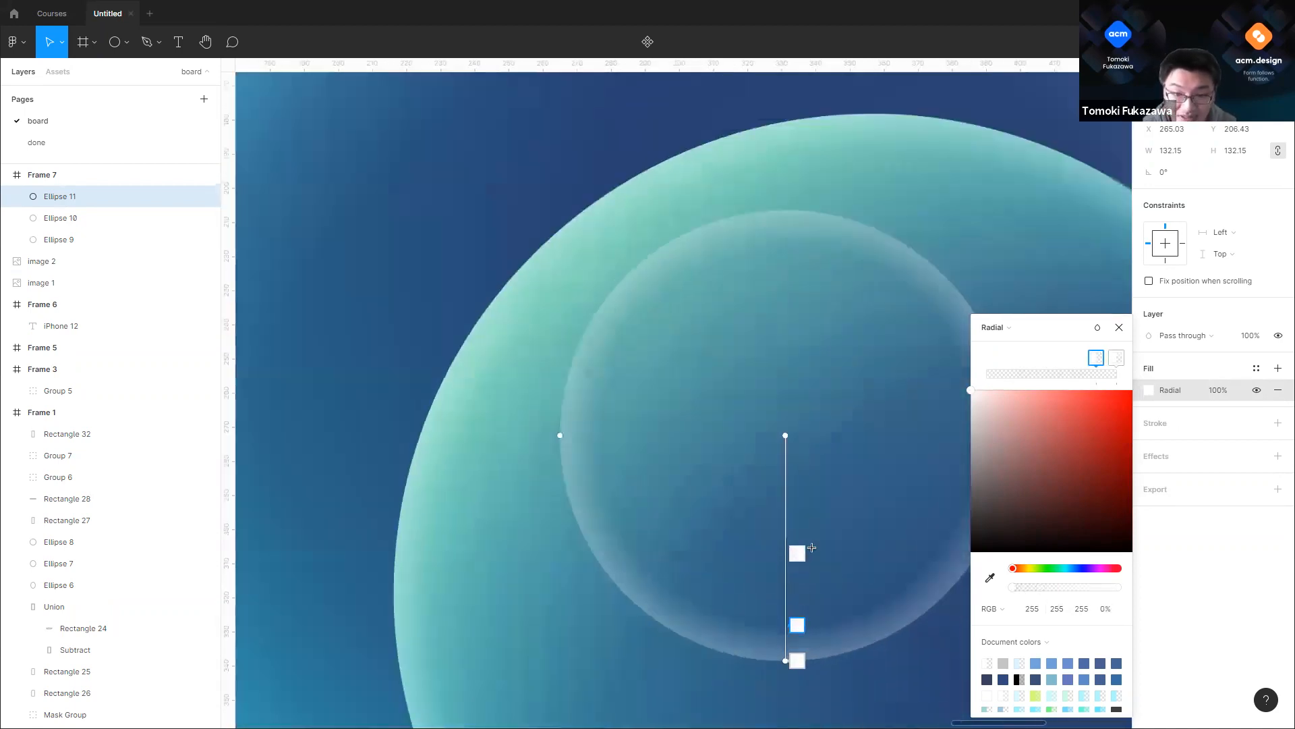
scroll(812, 548, "down", 3)
scroll(802, 593, "up", 3)
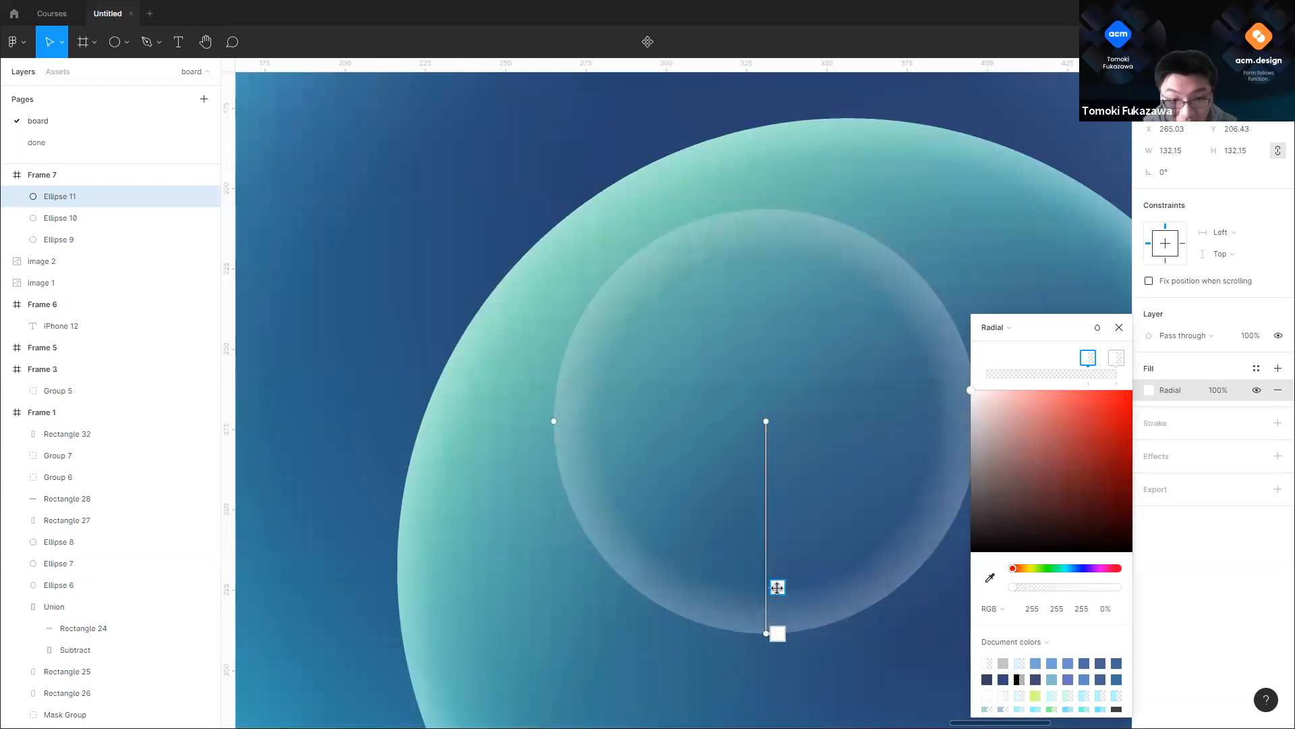
scroll(782, 598, "down", 3)
Step: Tint both rim gradient stops pale yellow-green, with the outer stop at RGB 237, 255, 208 and 35% opacity
left_click(799, 599)
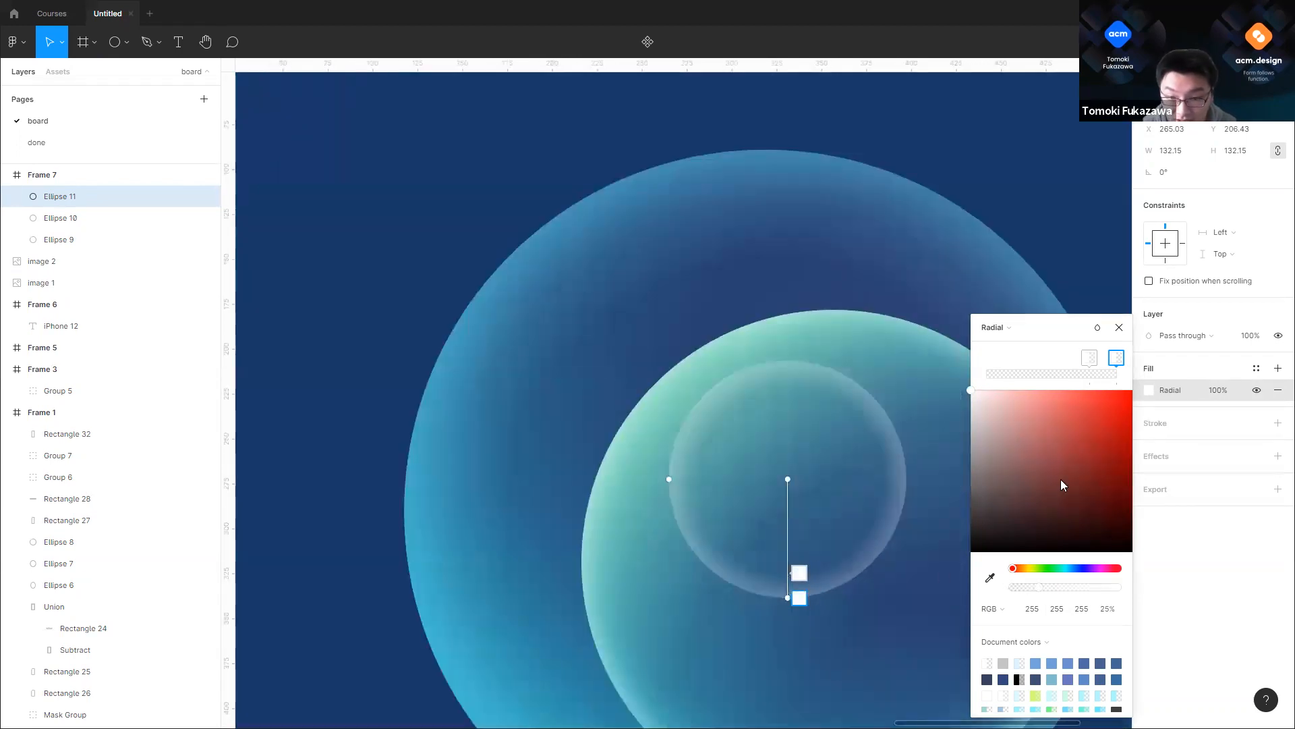
left_click_drag(1030, 569, 1037, 569)
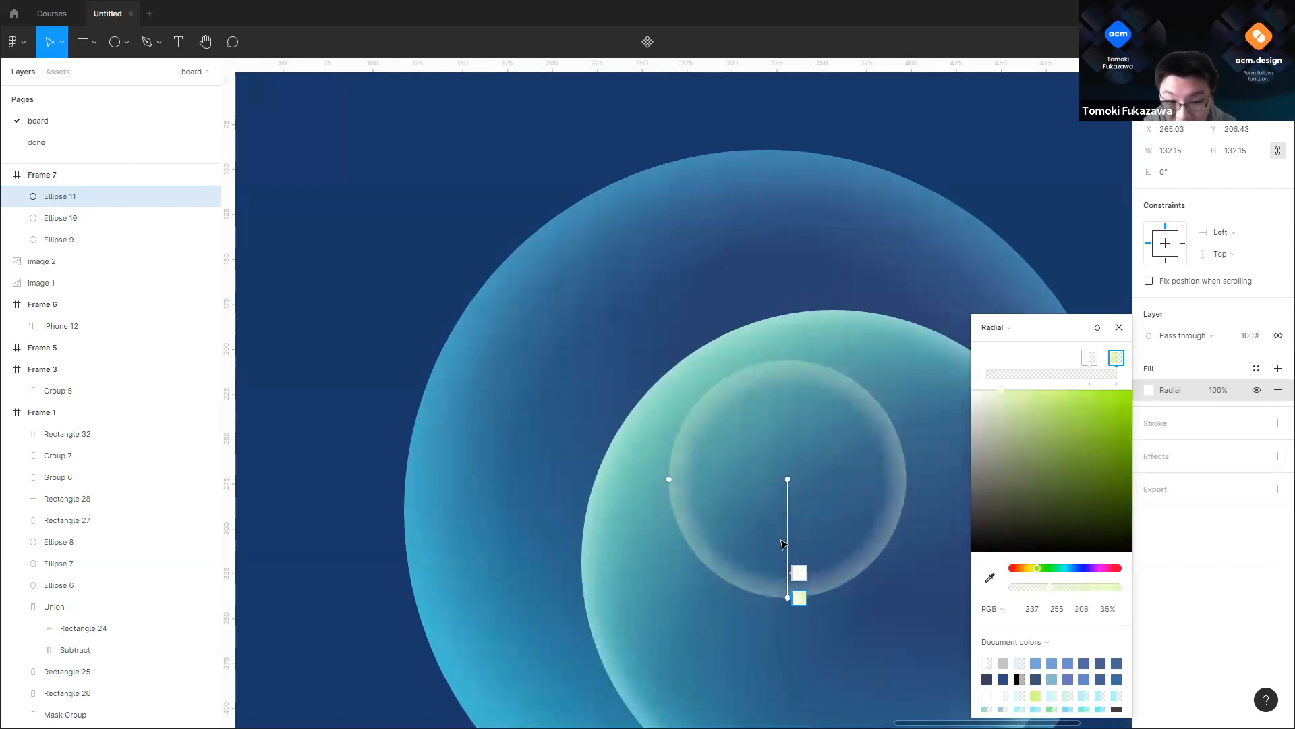
left_click(799, 572)
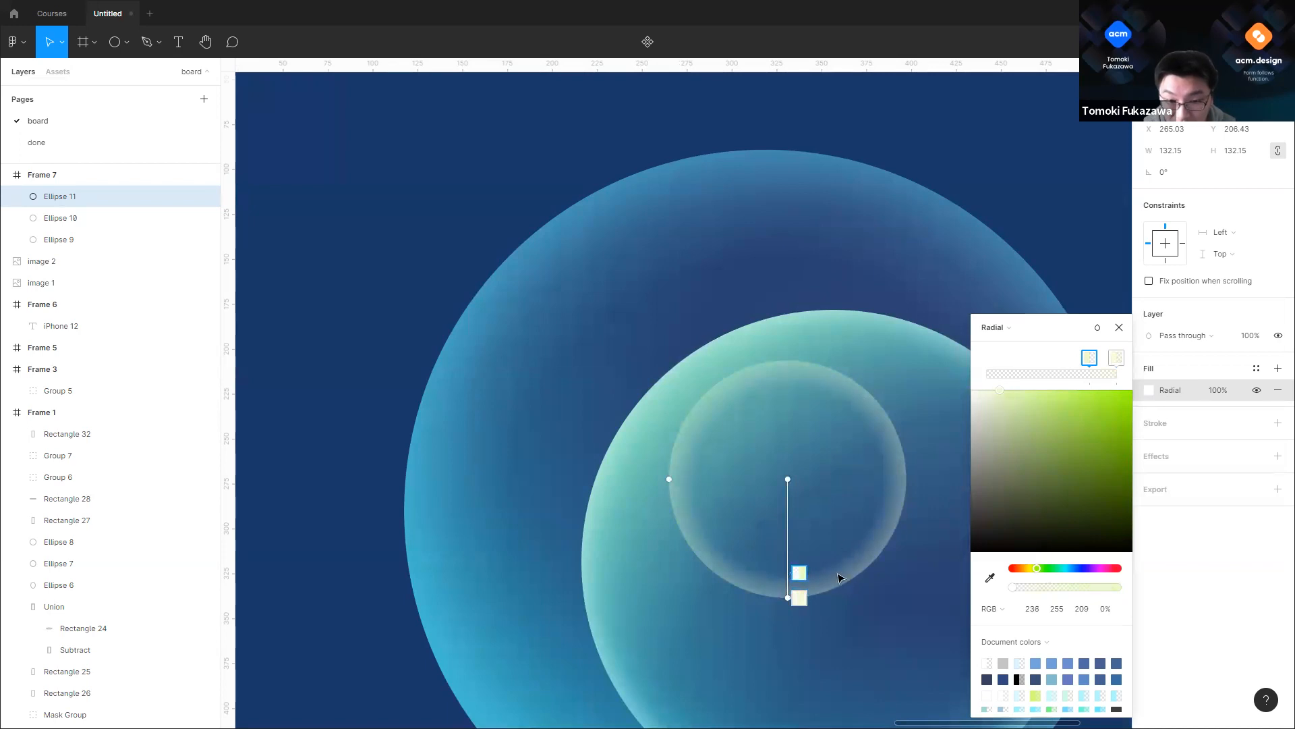
scroll(840, 578, "down", 10)
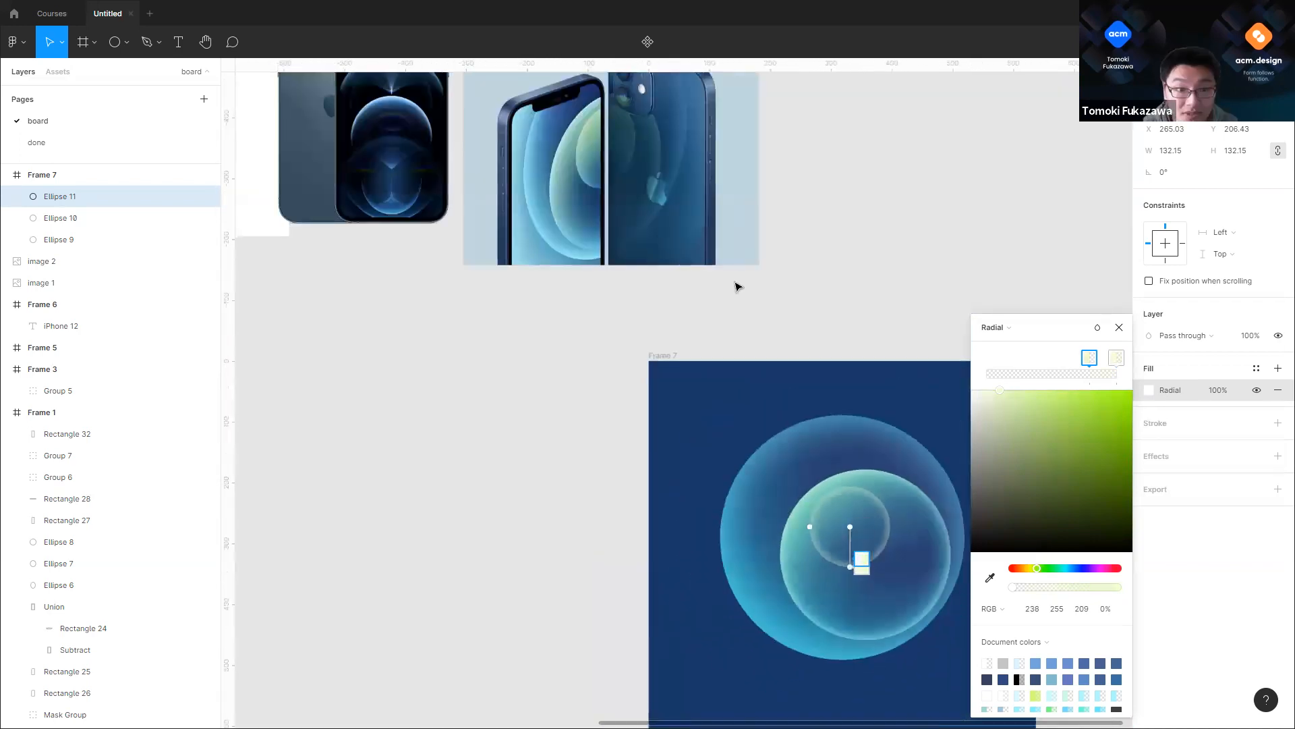
scroll(619, 177, "up", 1)
scroll(610, 175, "down", 1)
scroll(766, 363, "up", 2)
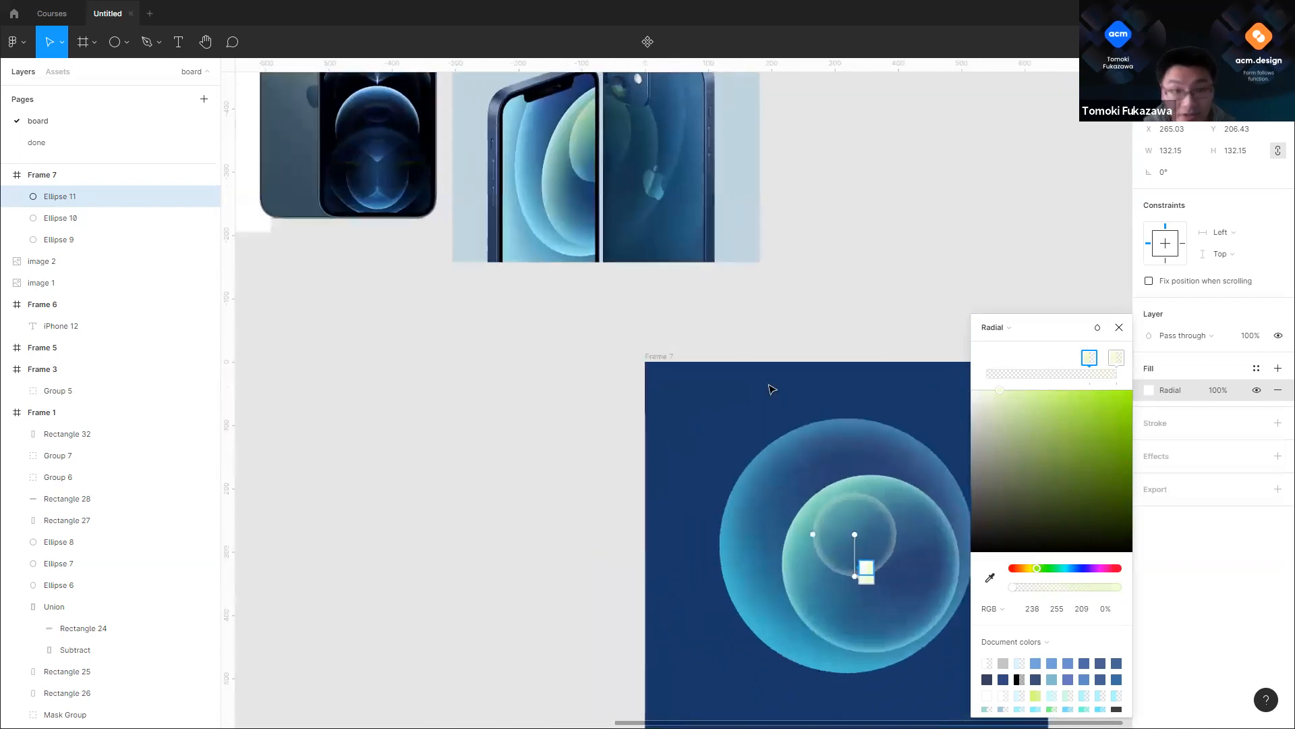
Step: Add a second fill to the small circle and make it a radial gradient
left_click(1277, 368)
left_click(990, 328)
left_click(1006, 341)
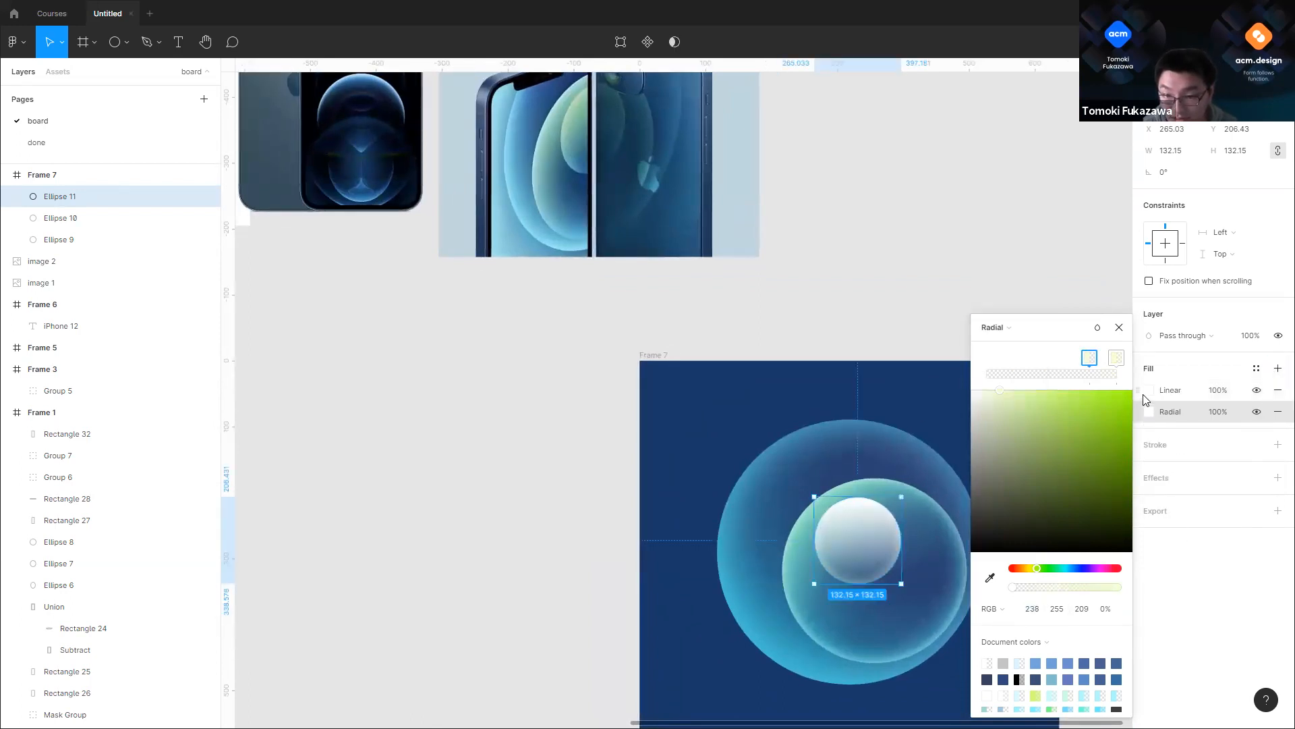
left_click(1147, 391)
left_click(1019, 335)
left_click(1005, 344)
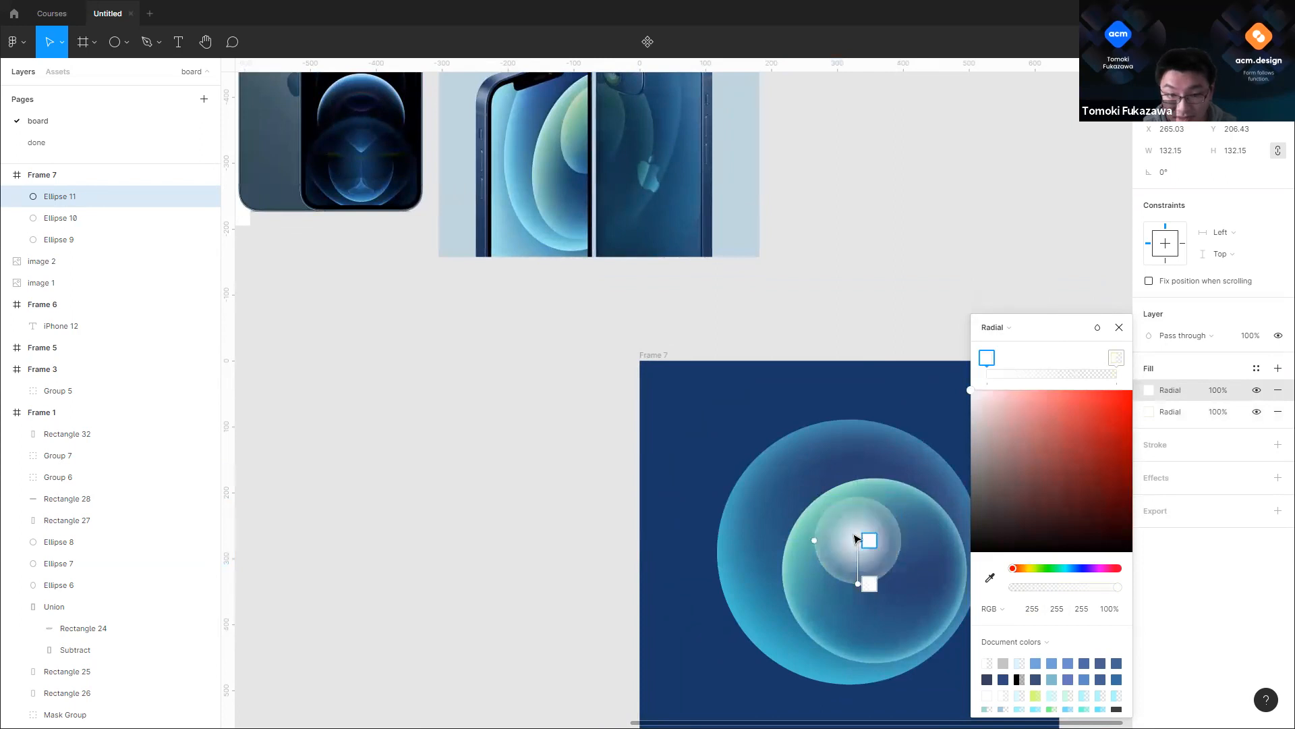
Step: Reposition the new gradient so its centre lies beyond the small circle's lower right and its outer end by the upper-left edge
scroll(890, 582, "down", 2)
left_click_drag(860, 576, 813, 500)
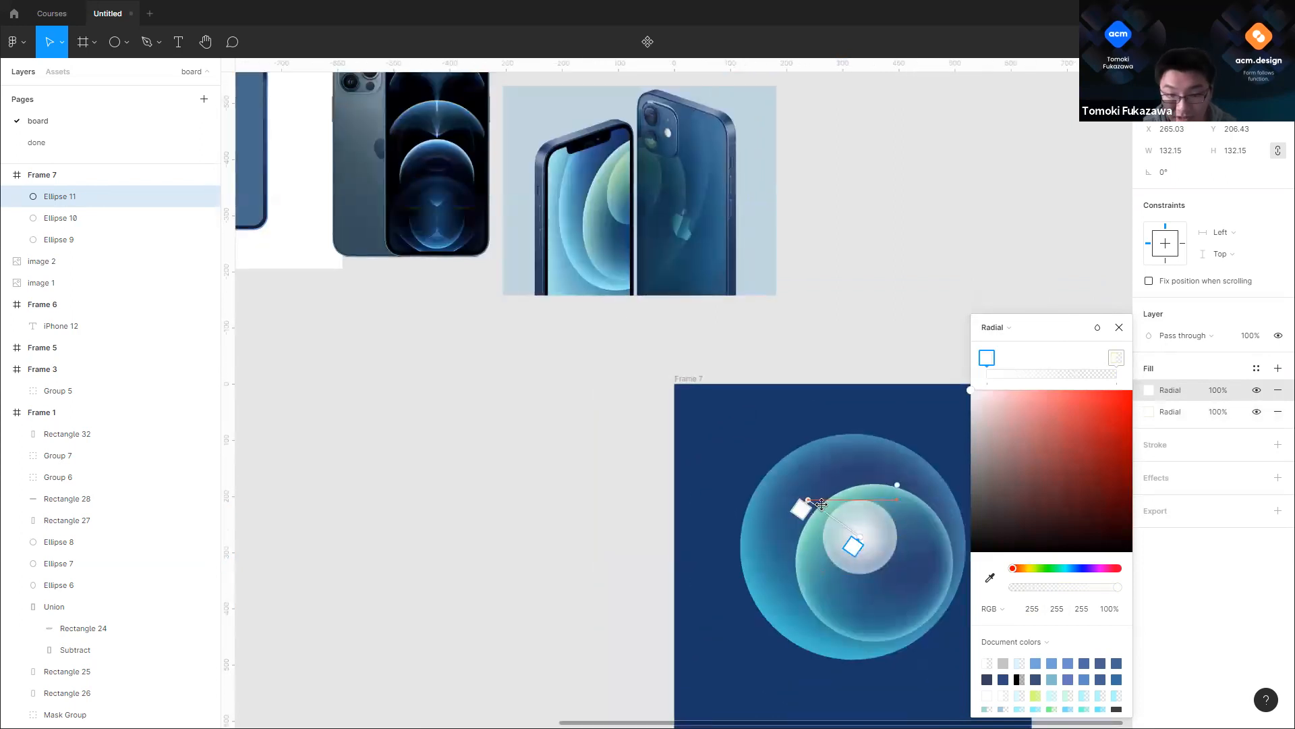
left_click_drag(859, 538, 897, 607)
mouse_move(812, 505)
left_mouse_down()
mouse_move(825, 533)
mouse_move(829, 521)
left_mouse_up()
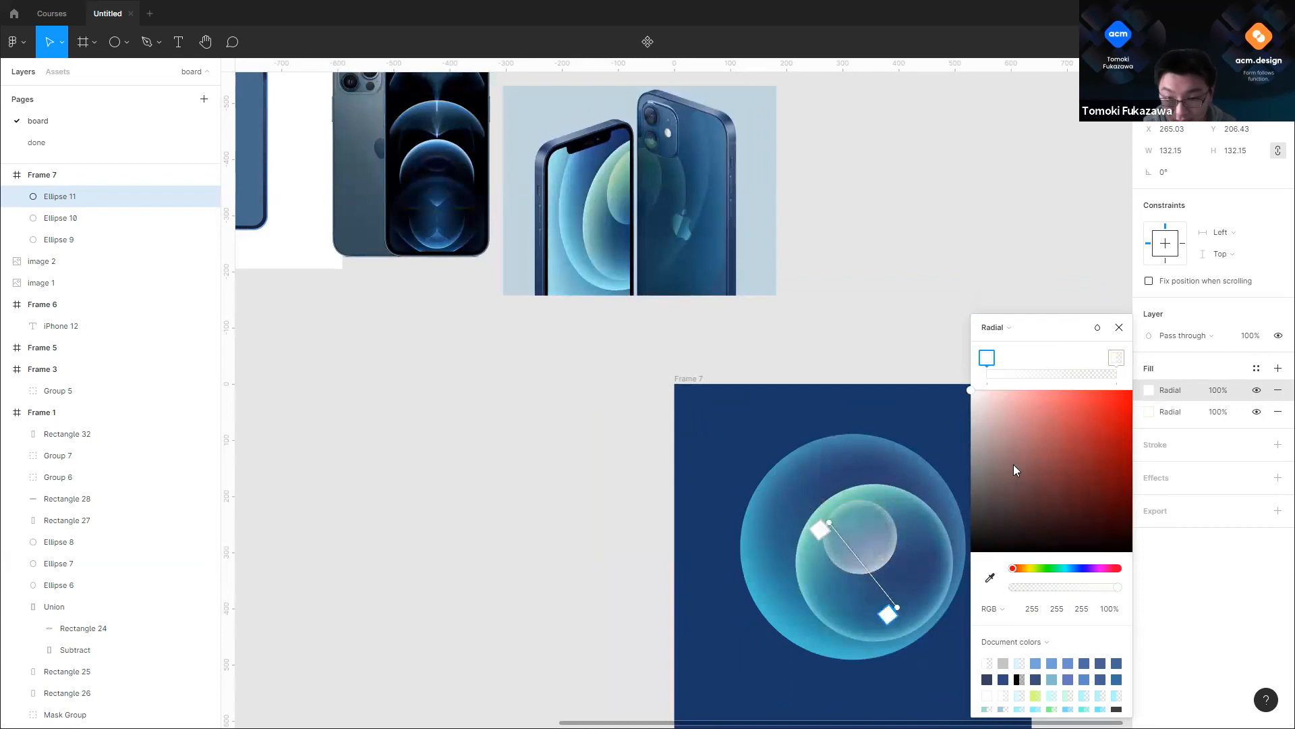
Step: Set the new gradient's inner stop to blue RGB 98, 170, 255 at 0% opacity
left_click_drag(1050, 568, 1074, 568)
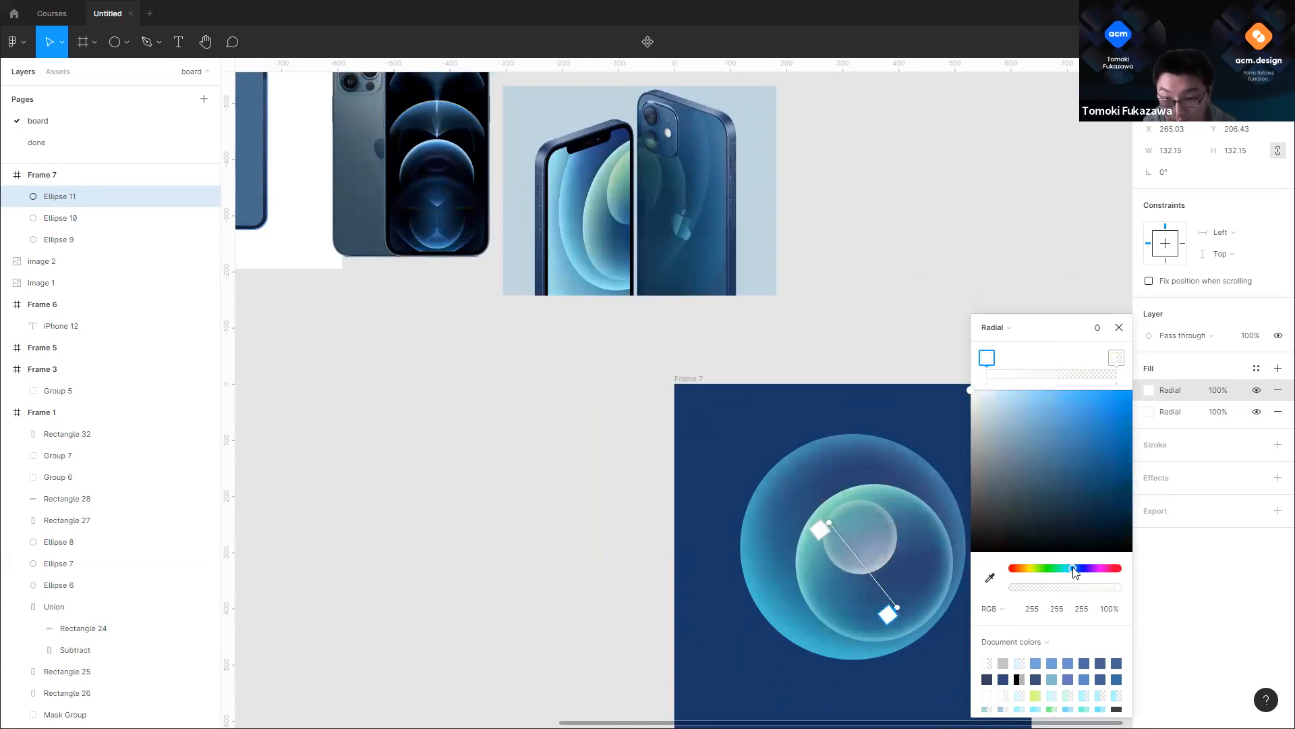
left_click(1070, 391)
left_click(1012, 588)
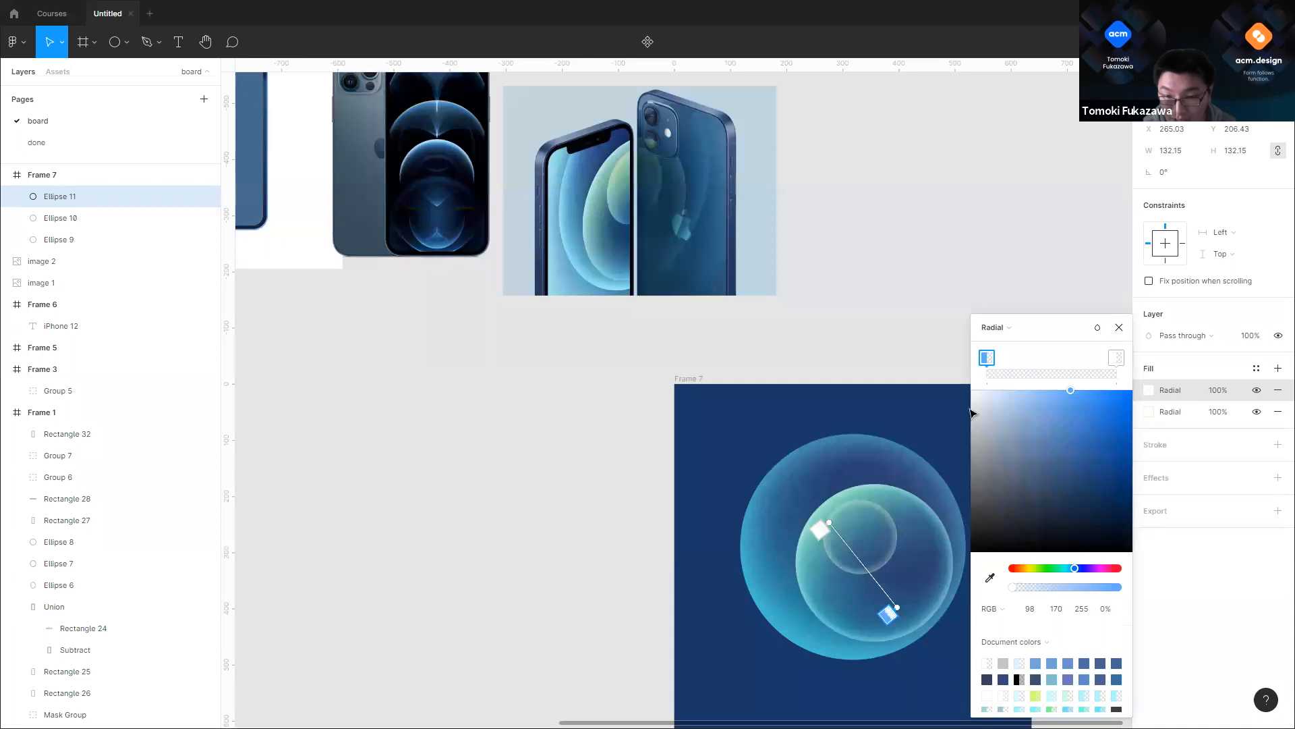
Step: Colour the new gradient's outer stop at 41% opacity and move the blue inner stop outward, past the gradient's midpoint
left_click(1118, 359)
left_click_drag(1075, 568, 1067, 569)
left_click_drag(1049, 498, 1075, 390)
left_click_drag(1064, 568, 1057, 588)
left_click_drag(888, 613, 855, 559)
Step: Set the outer gradient stop to light green RGB 155, 255, 183 at 82% opacity and deselect the circle
left_click(820, 529)
left_click_drag(1064, 568, 1056, 568)
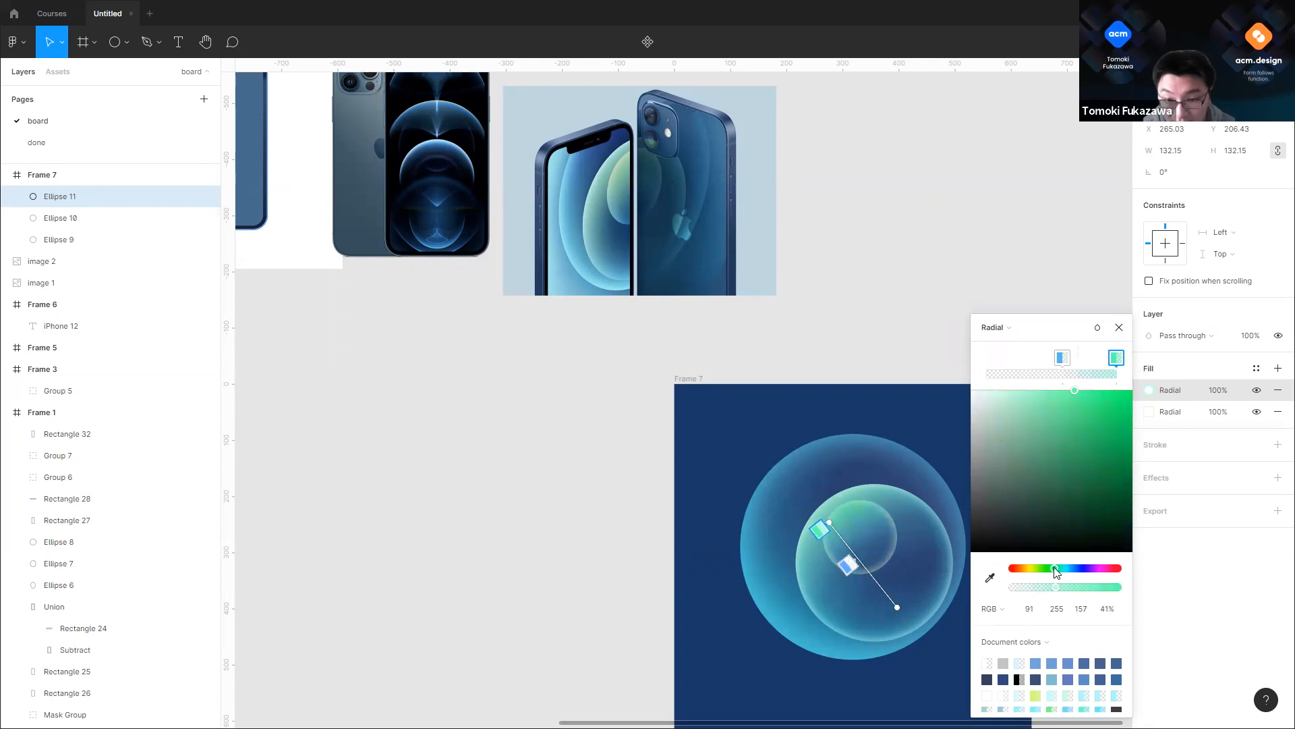
left_click_drag(1053, 433, 1036, 330)
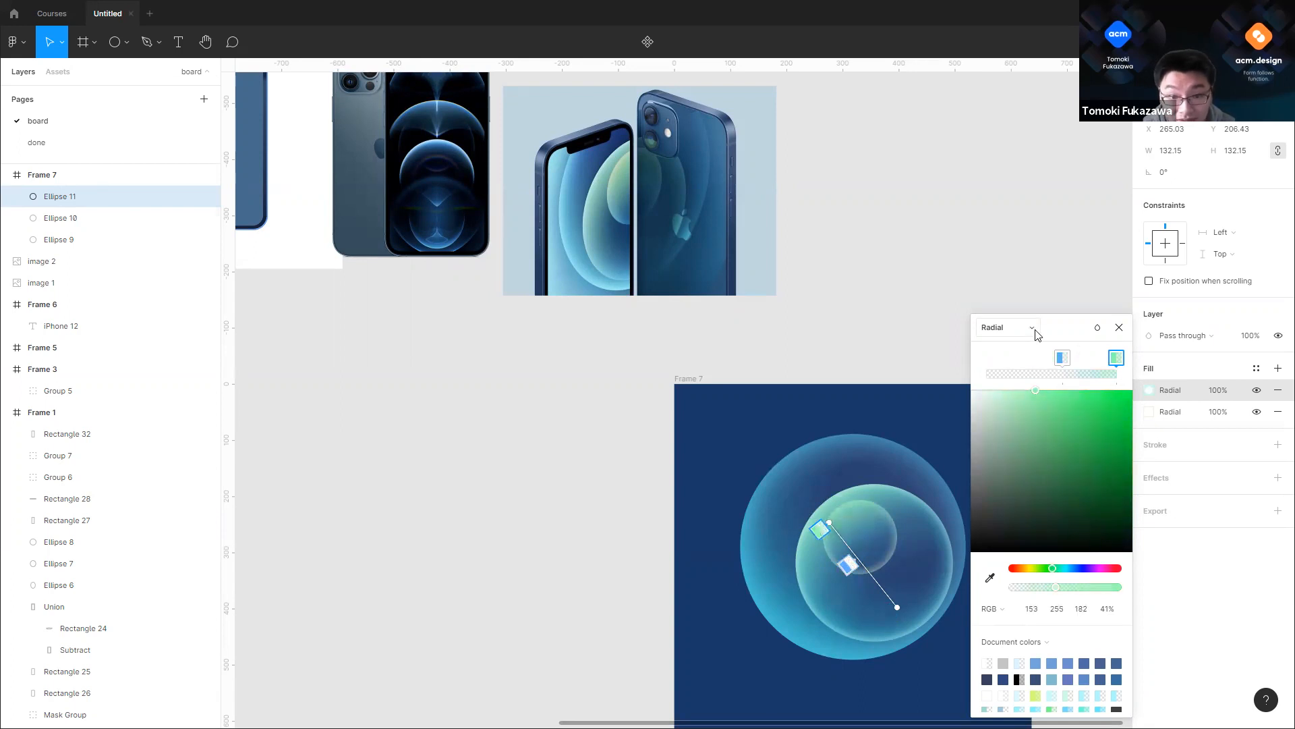
scroll(917, 543, "up", 5)
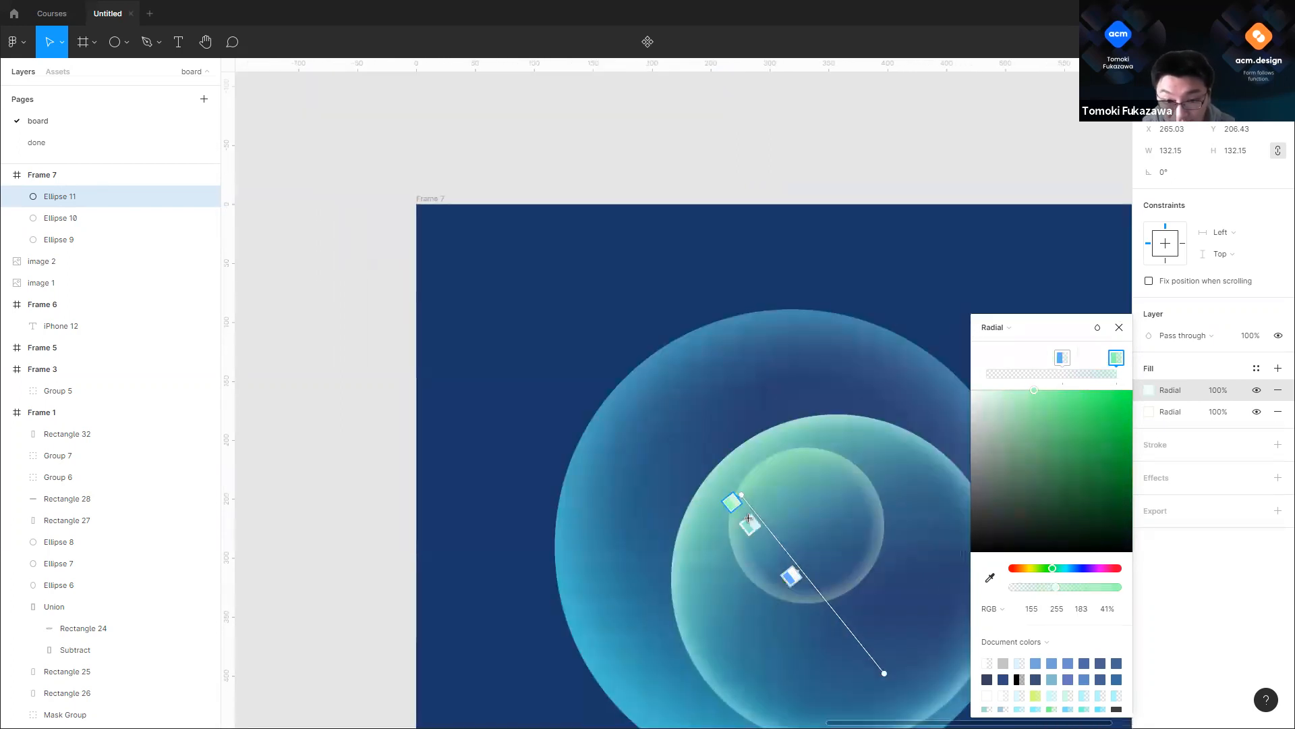
left_click_drag(1083, 593, 1101, 593)
scroll(899, 507, "down", 5)
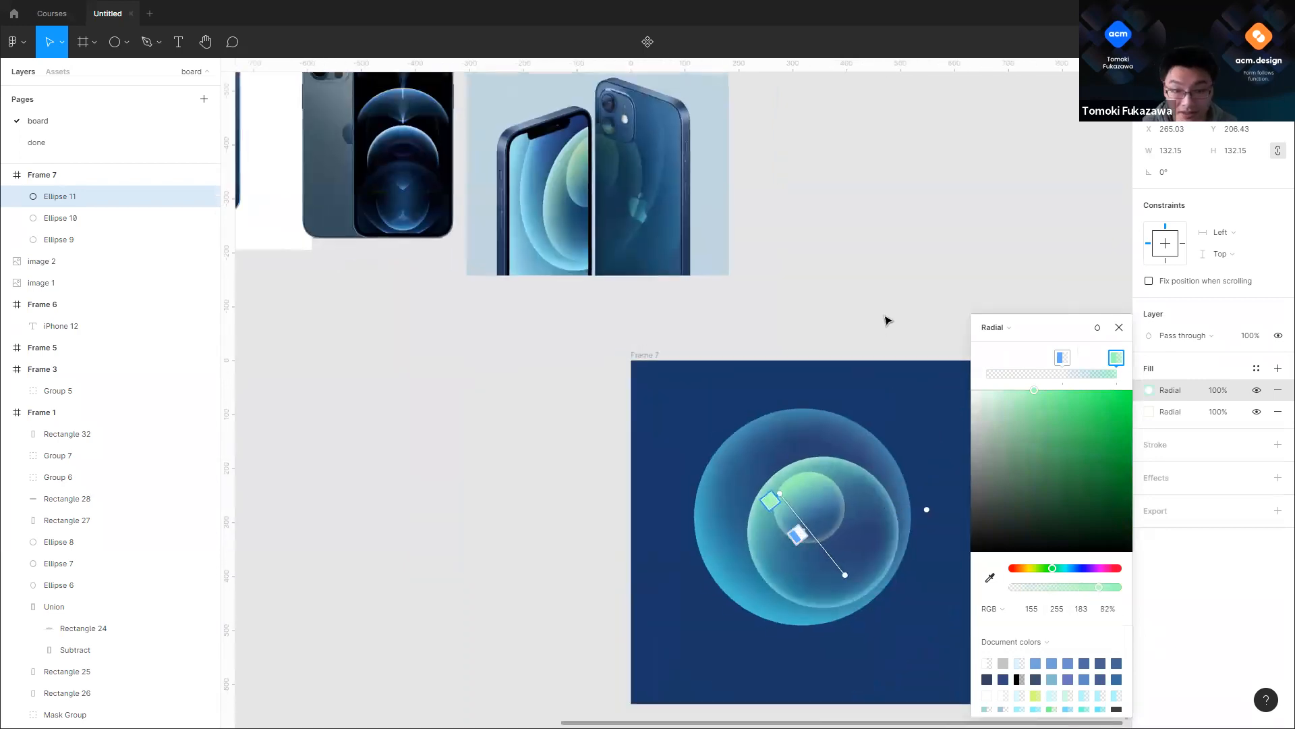
key("Escape")
Step: Group the three glowing circles on the navy frame
scroll(945, 351, "down", 3, "ctrl")
scroll(817, 495, "up", 5, "ctrl")
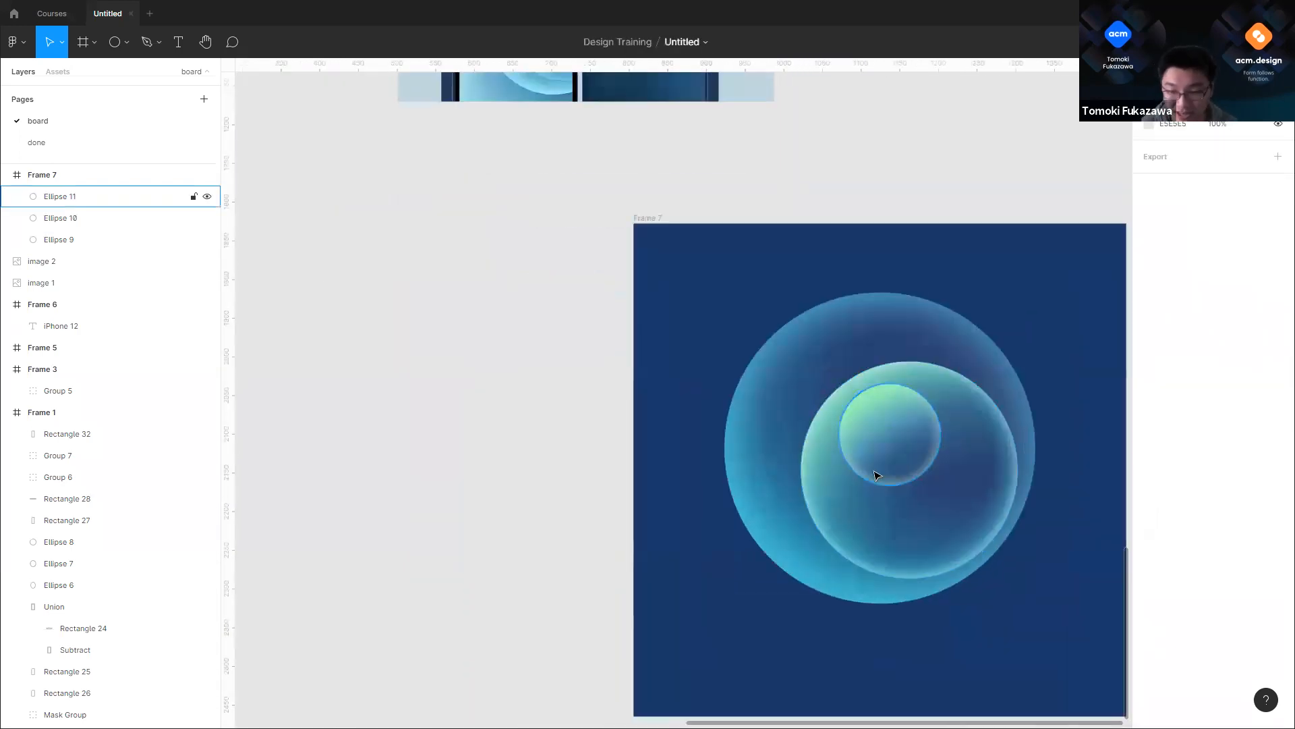
left_click(1058, 216)
scroll(953, 275, "down", 3, "ctrl")
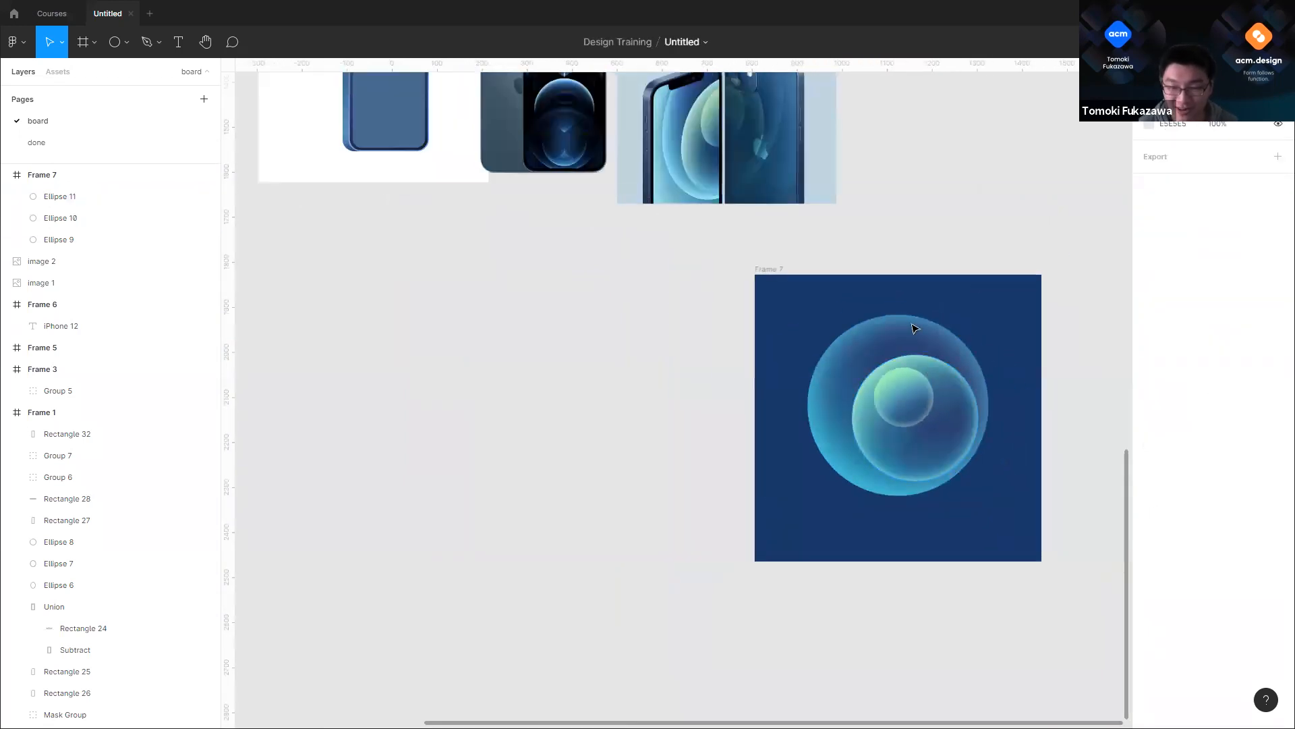
scroll(914, 327, "up", 5, "ctrl")
scroll(734, 336, "down", 3, "ctrl")
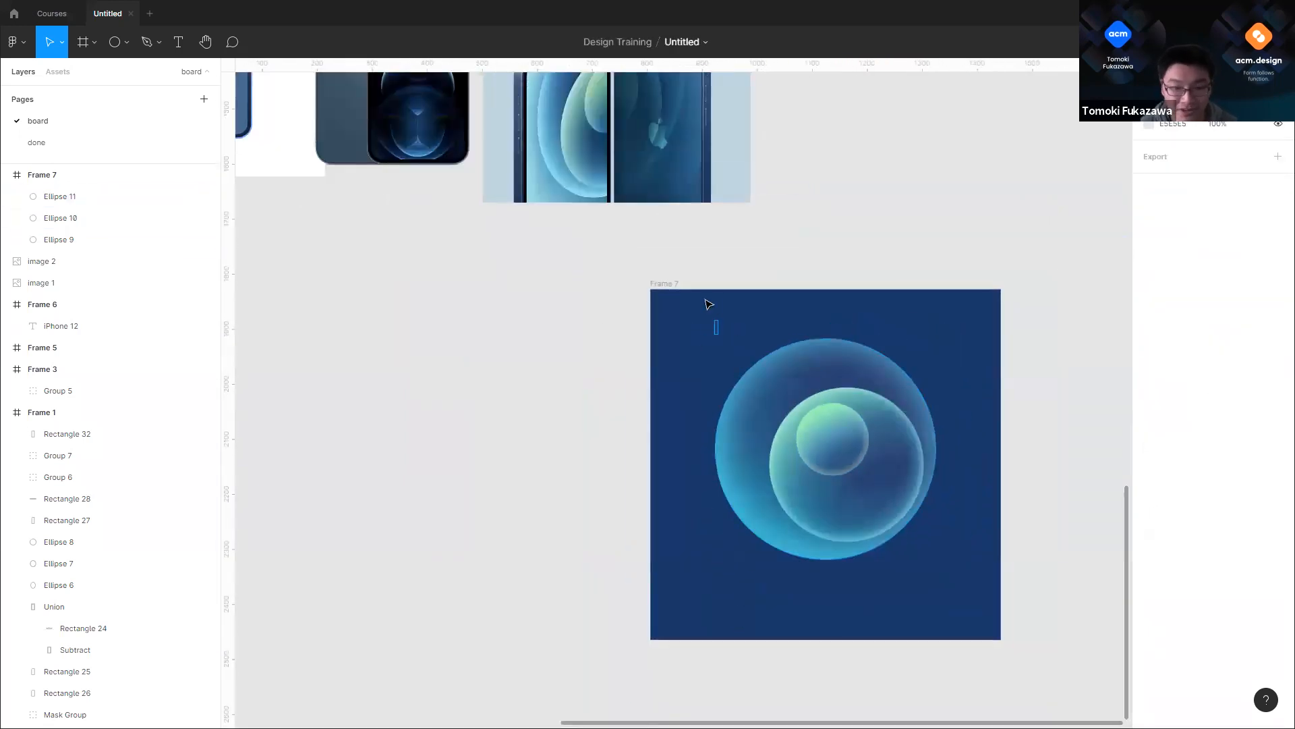
left_click_drag(670, 287, 969, 571)
left_click(641, 284)
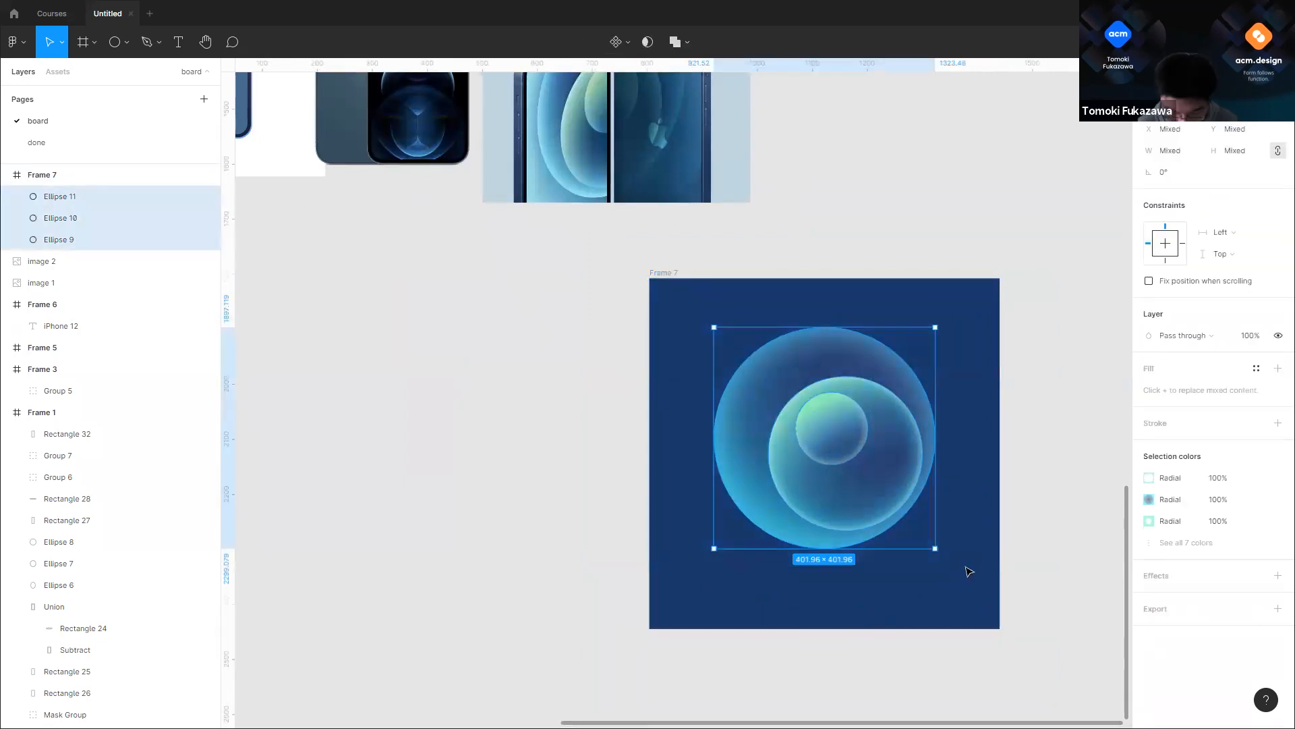
key("ctrl+g")
Step: Move the circle group onto the phone illustration in Frame 1 and scale it down to slightly wider than the phone
scroll(895, 502, "down", 3, "ctrl")
left_click_drag(896, 501, 453, 209)
scroll(539, 266, "up", 2, "ctrl")
scroll(678, 194, "up", 2, "ctrl")
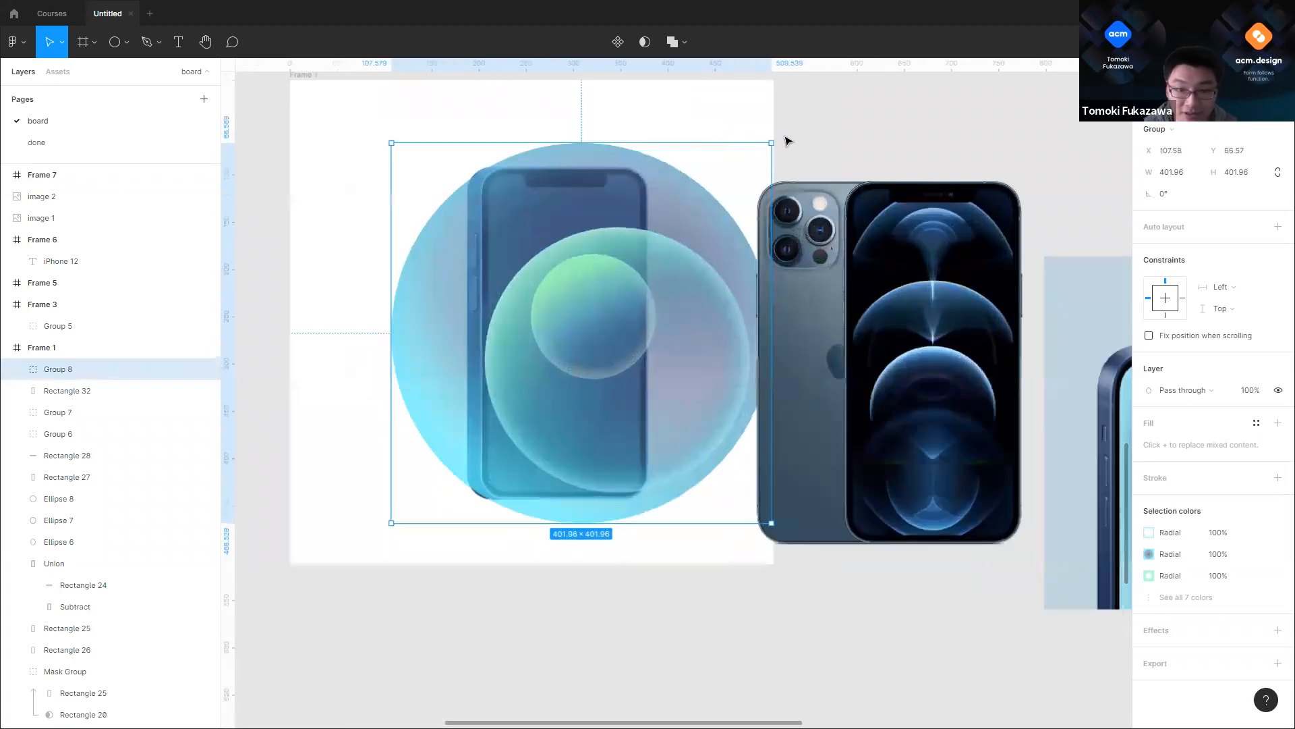
left_click_drag(769, 139, 679, 241)
Step: Change the phone screen's solid fill to a radial gradient and move its centre up toward the screen's right edge
left_click(612, 206)
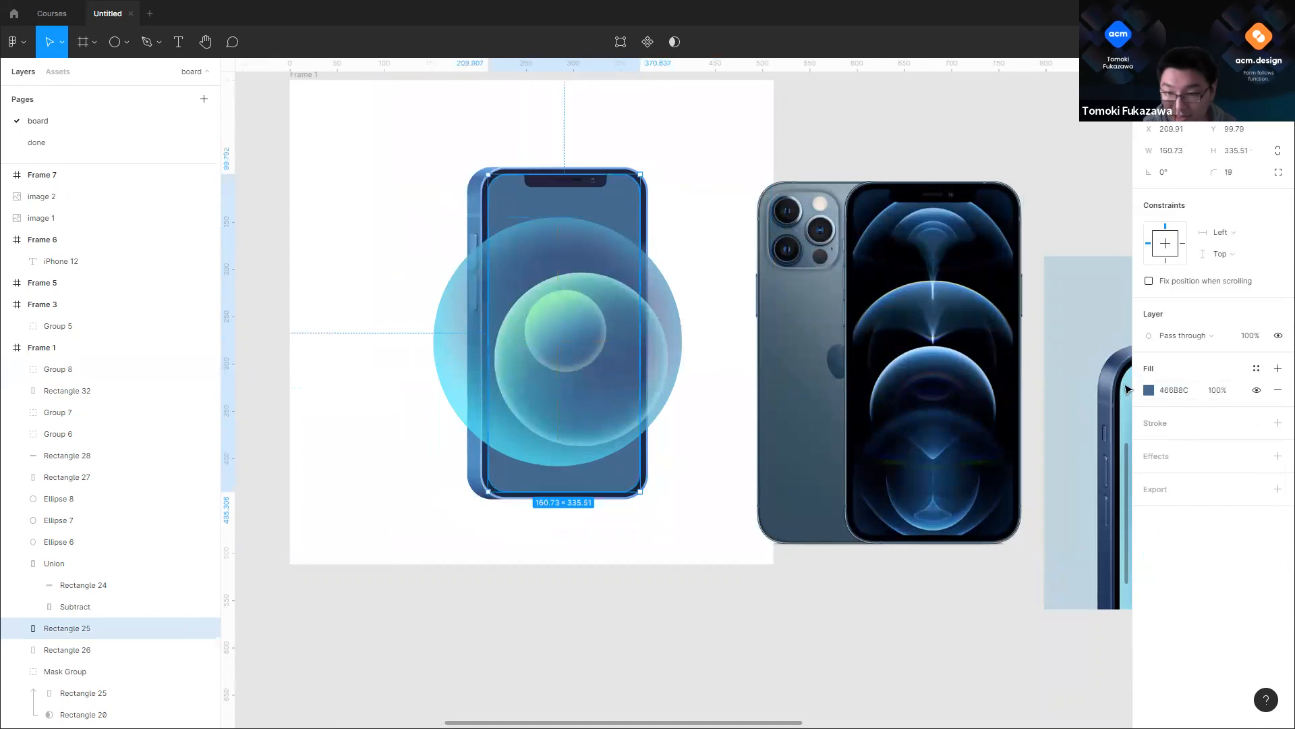
left_click(1149, 390)
left_click(991, 376)
left_click(1010, 410)
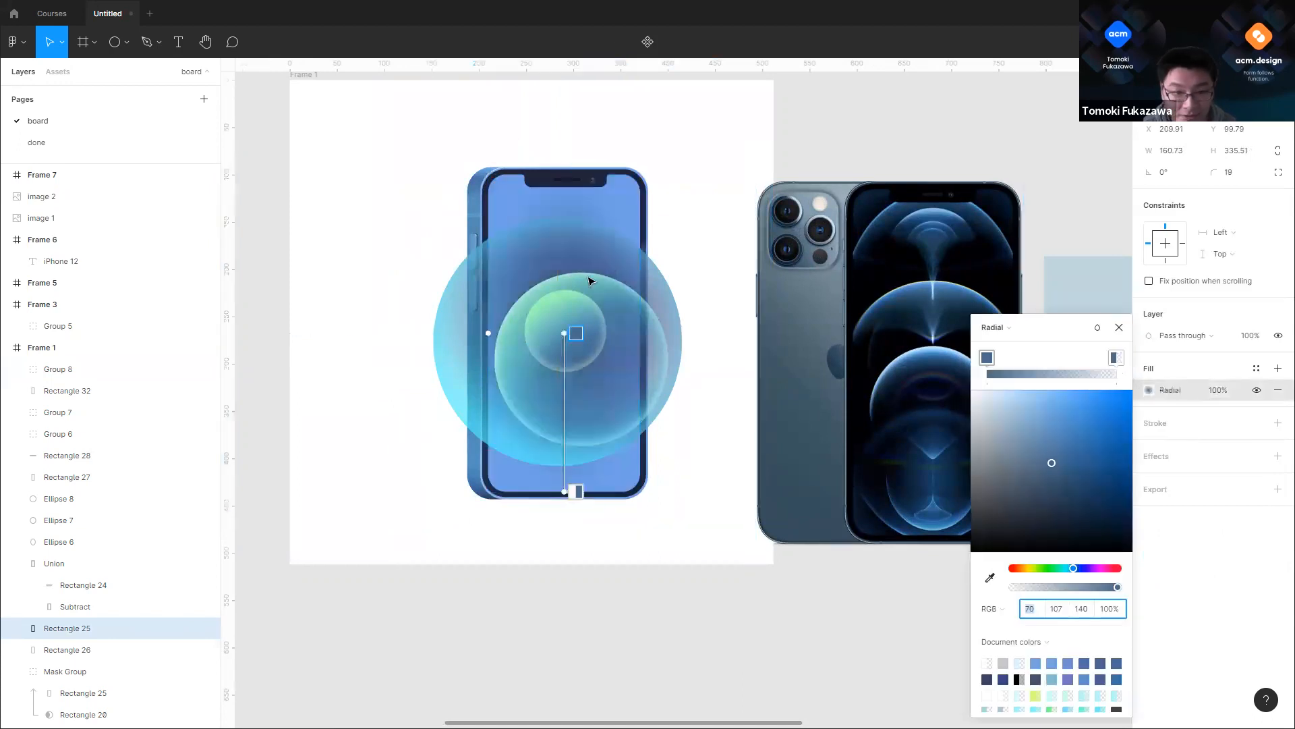
left_click(561, 335)
left_click_drag(564, 332, 604, 304)
Step: Darken the inner stop of the phone screen's radial gradient to navy, RGB 15, 39, 61
scroll(604, 305, "down", 5)
scroll(732, 317, "up", 3)
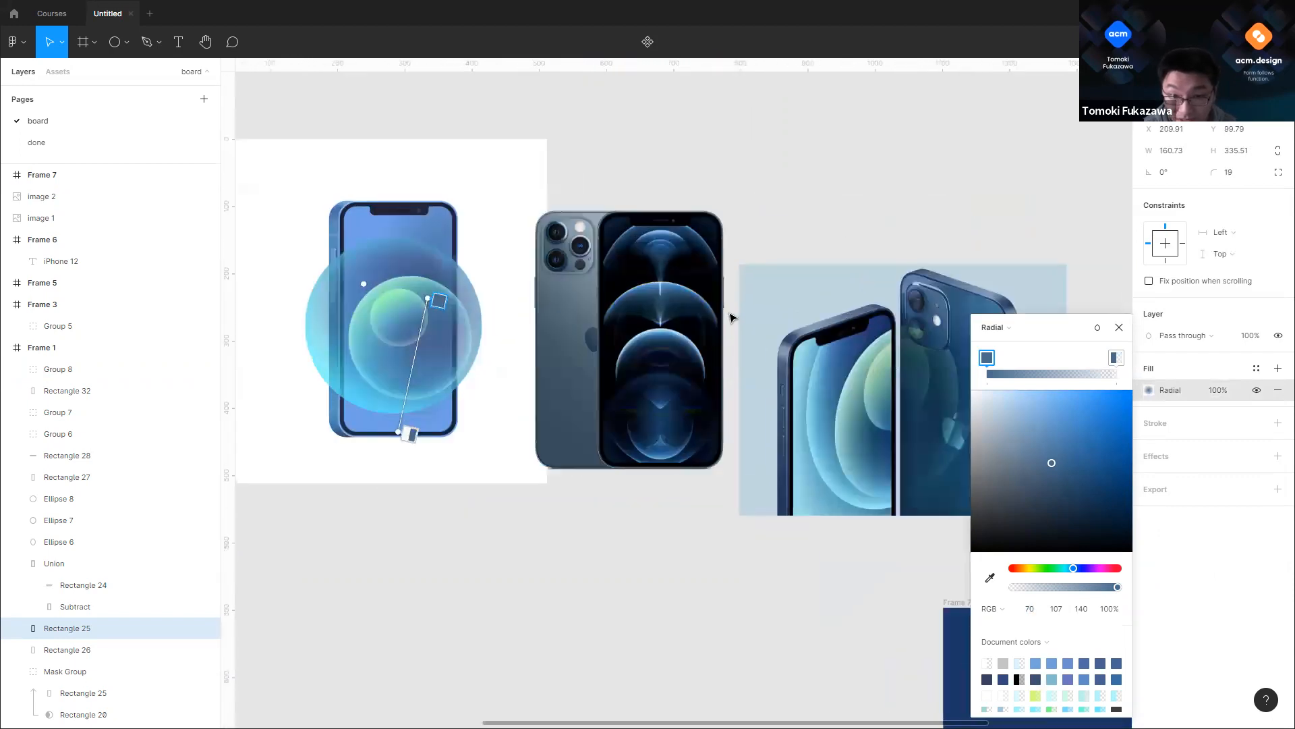
scroll(732, 317, "up", 5)
left_click_drag(1062, 486, 1093, 514)
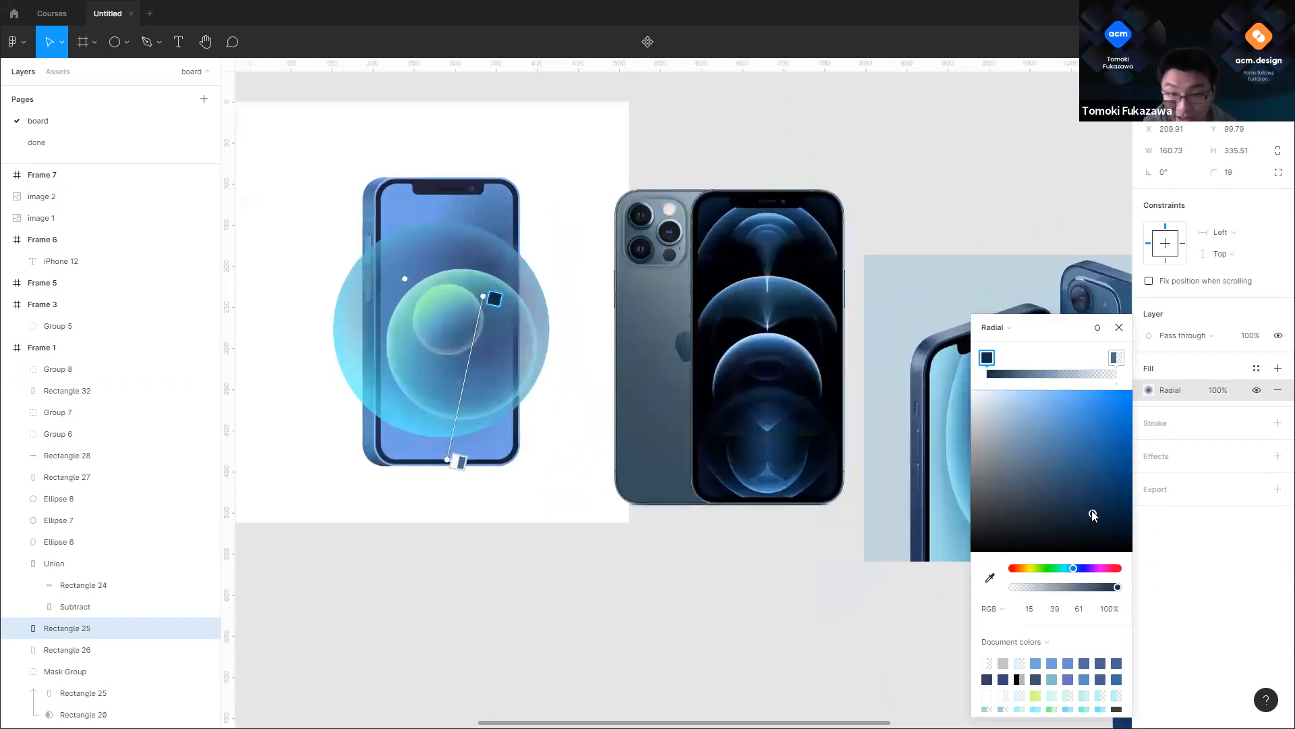
Step: Set the outer stop of the phone screen's gradient to light cyan RGB 154, 249, 255 at 100% opacity
left_click(1115, 358)
left_click(1064, 568)
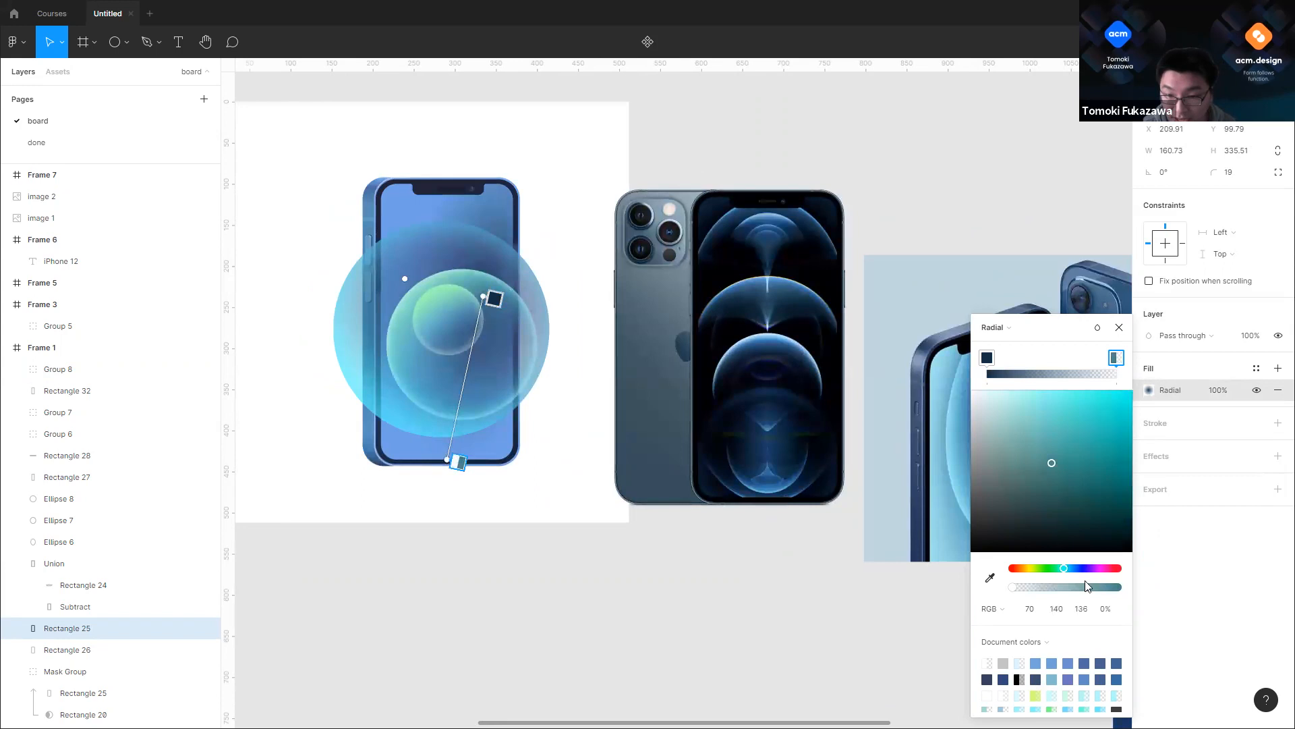
left_click_drag(1088, 587, 1123, 587)
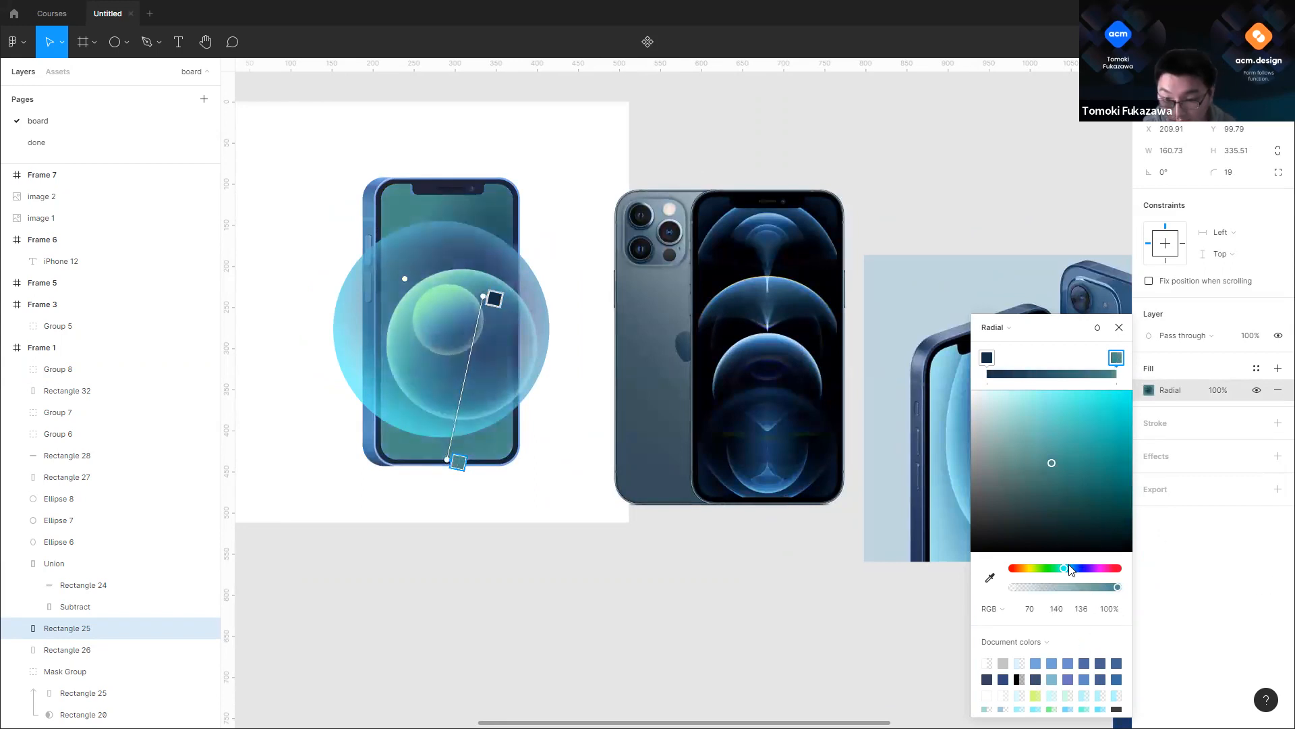
left_click(1070, 569)
left_click_drag(1061, 463, 1098, 390)
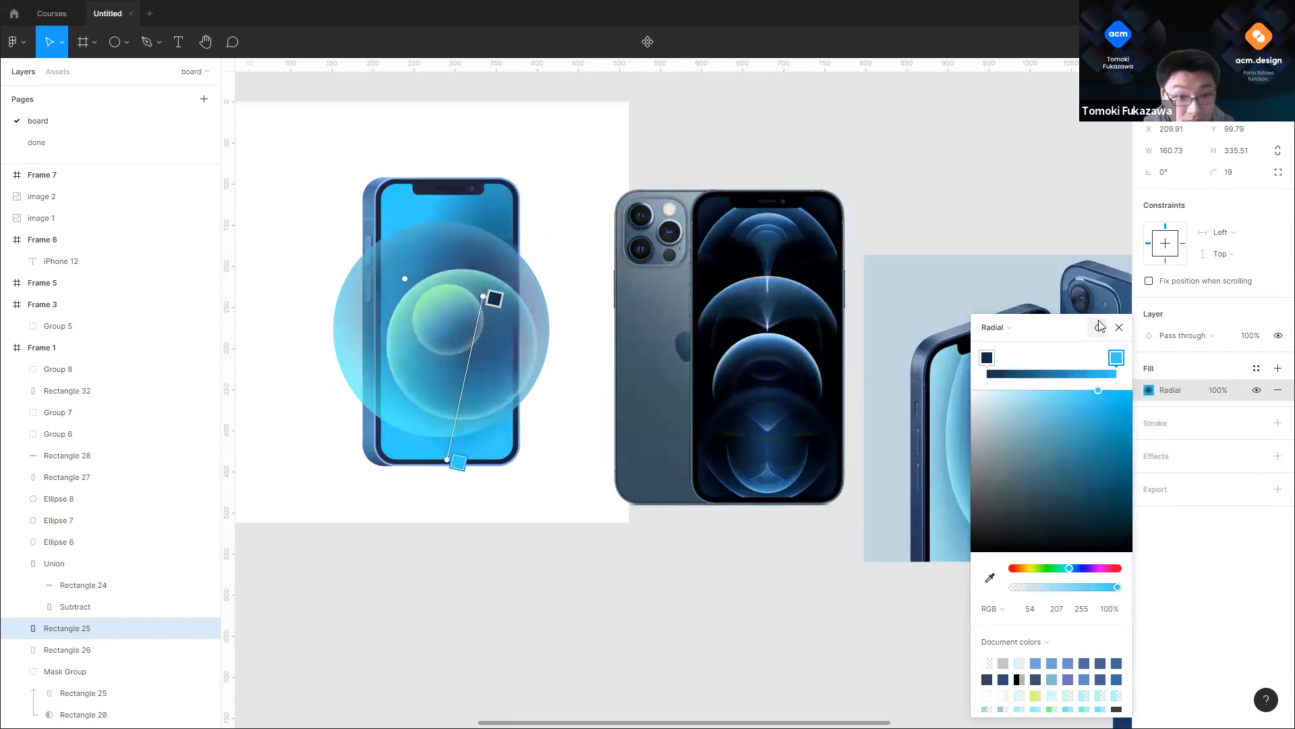
scroll(671, 413, "down", 2)
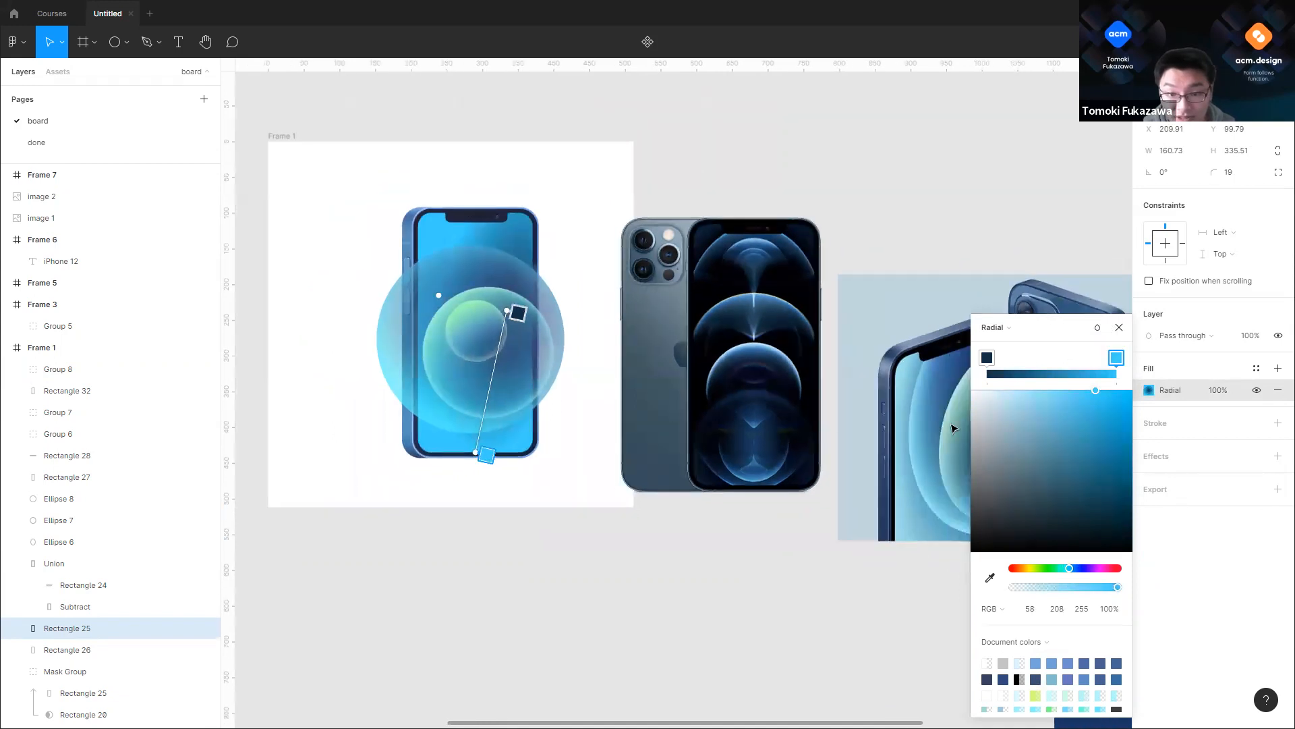
left_click_drag(1088, 399, 1031, 349)
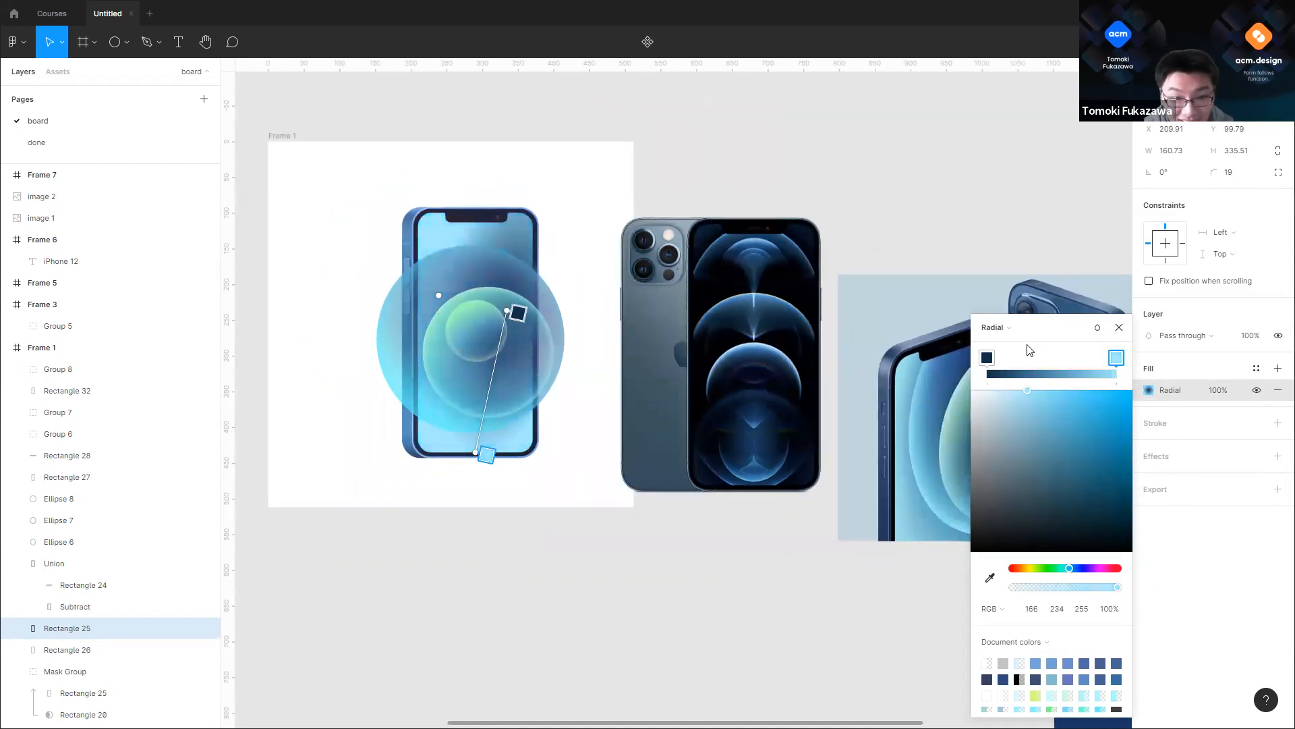
left_click_drag(1066, 573, 1064, 571)
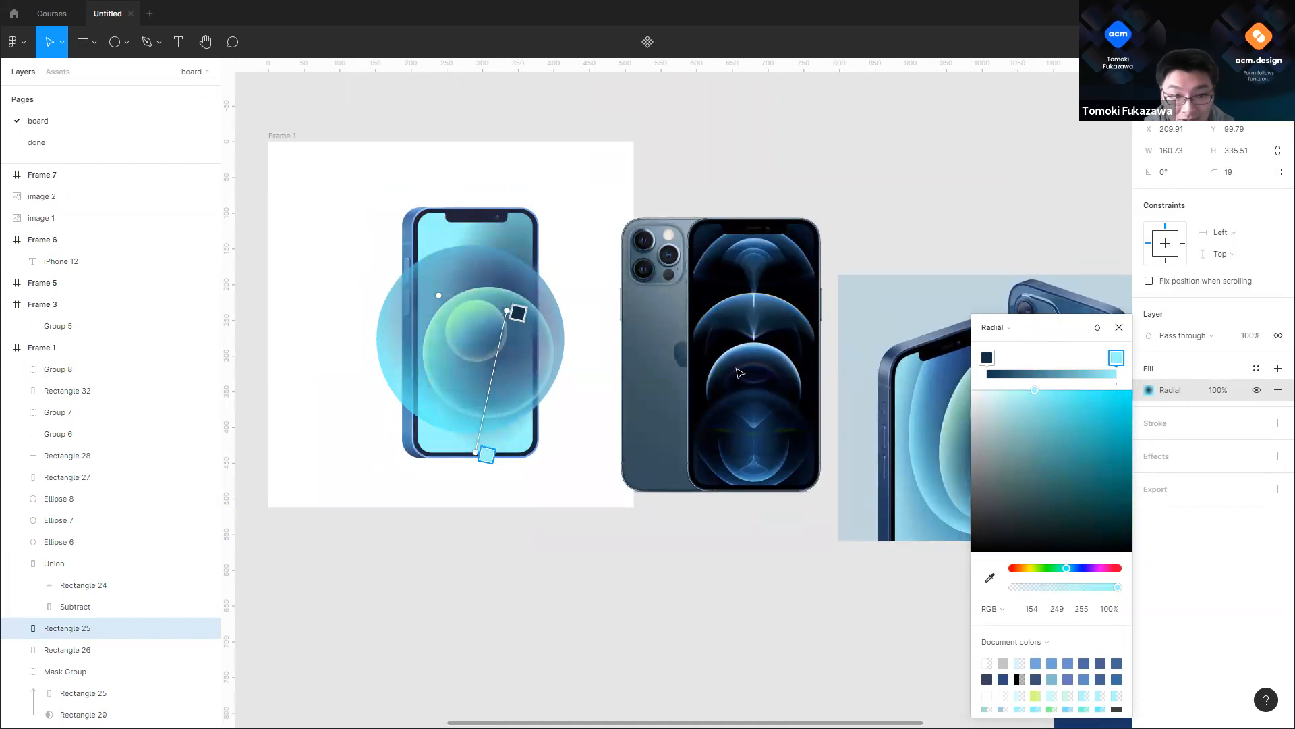
Step: Set the inner stop of the phone screen's gradient to deep blue RGB 12, 69, 111
left_click(985, 358)
left_click_drag(1074, 569, 1072, 568)
left_click_drag(1071, 503, 1128, 466)
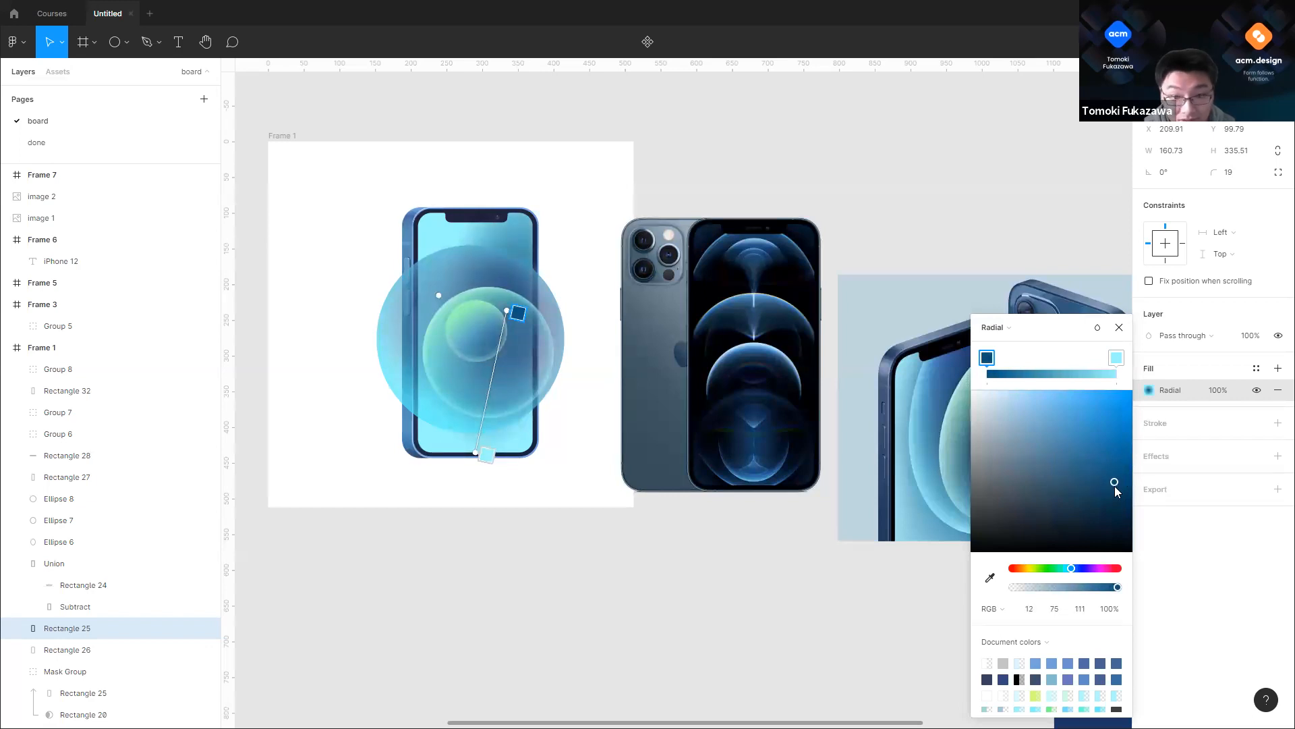
left_click_drag(1071, 569, 1074, 570)
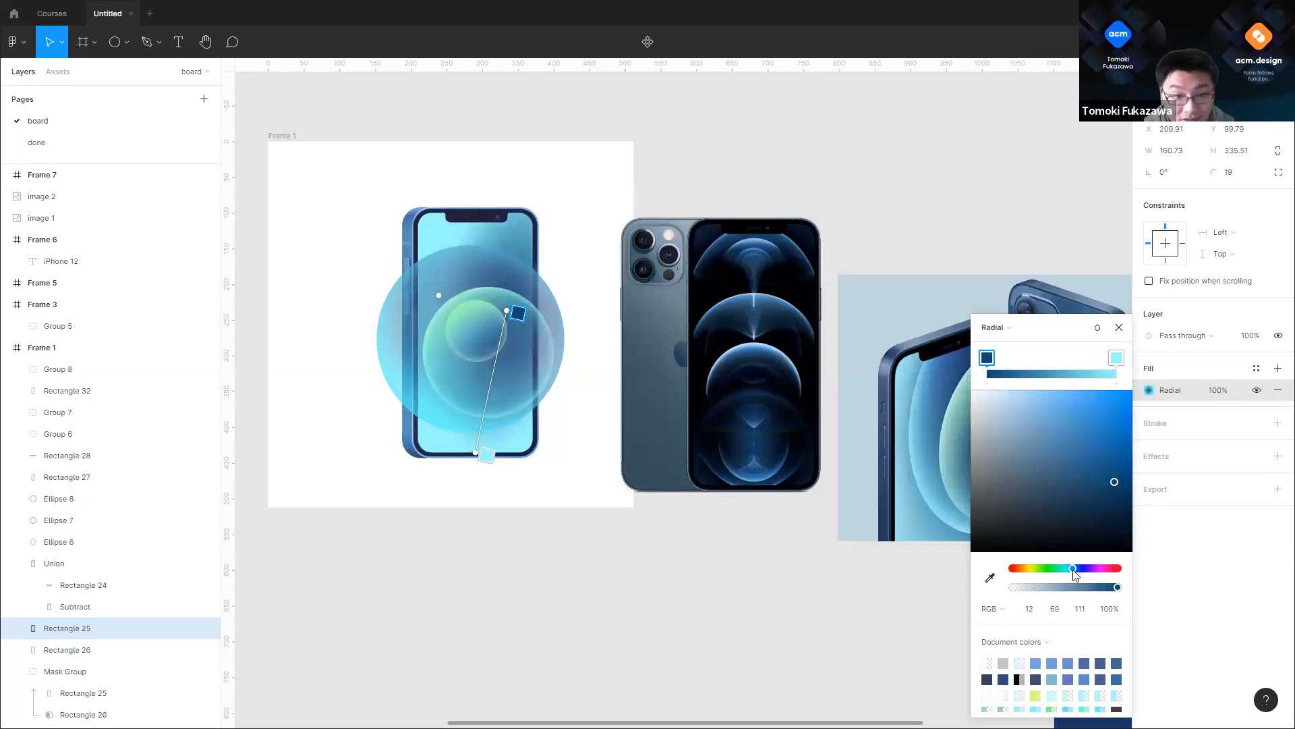
Step: Reshape the screen's radial gradient by widening it beyond the phone, raising its centre slightly and shifting its end toward the lower-left corner
left_click_drag(439, 297, 347, 252)
left_click_drag(508, 309, 516, 289)
left_click_drag(474, 453, 442, 453)
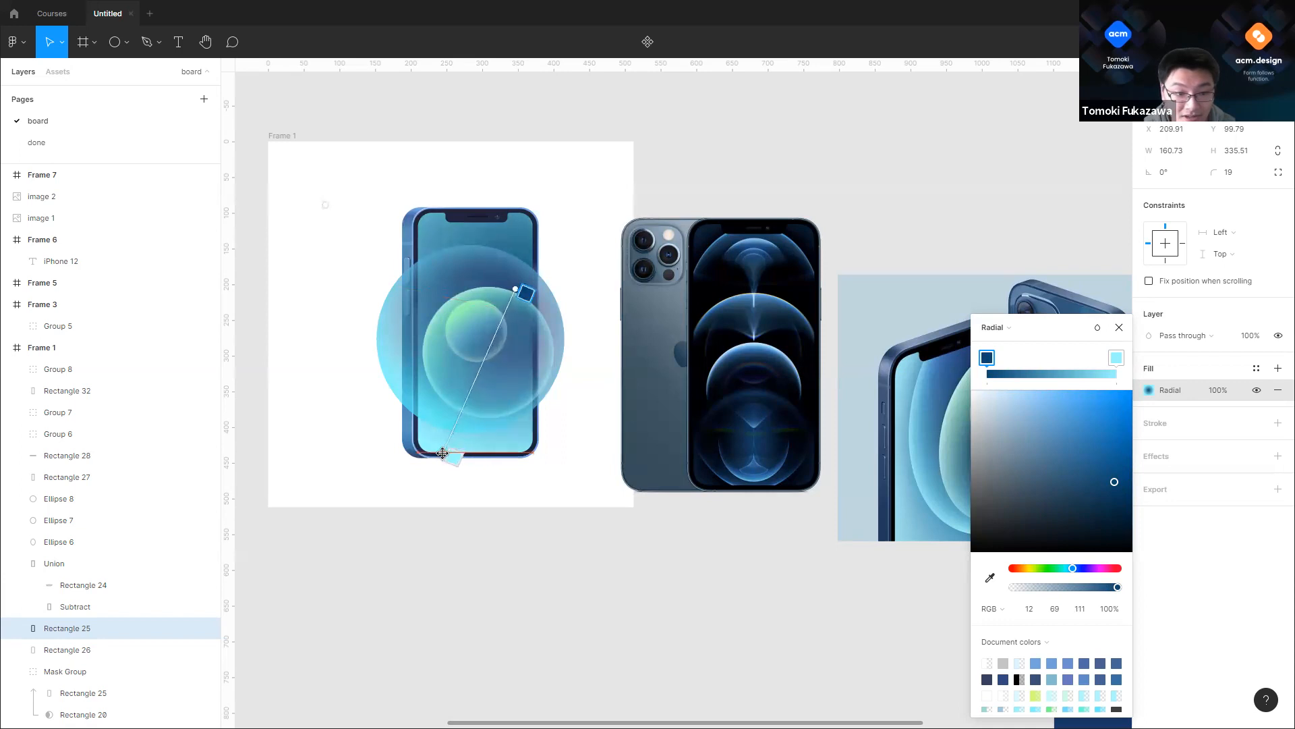
Step: Darken the outer gradient stop to teal RGB 64, 162, 168 and deselect the phone screen
left_click(1114, 359)
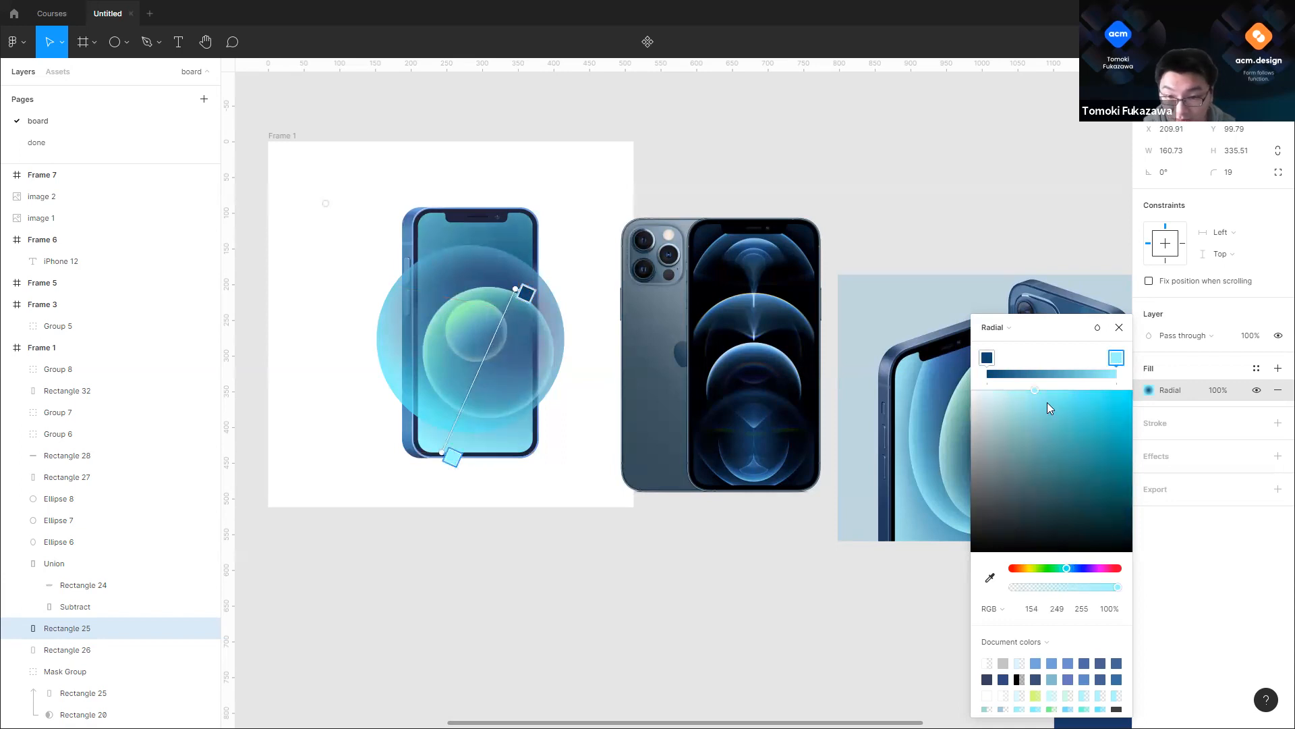
left_click_drag(1054, 420, 1073, 451)
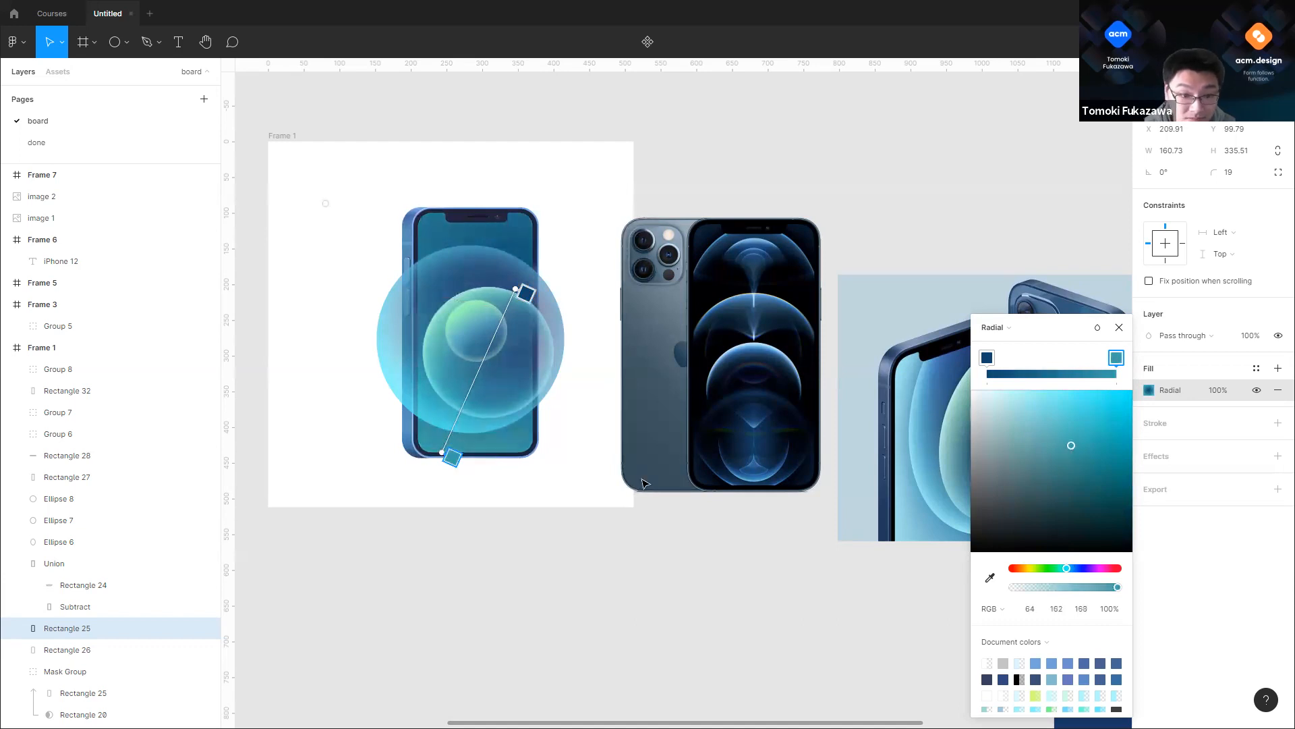
left_click(288, 255)
Step: Paste a copy of the phone screen rectangle in place and use it to mask the circle group
scroll(289, 254, "up", 5)
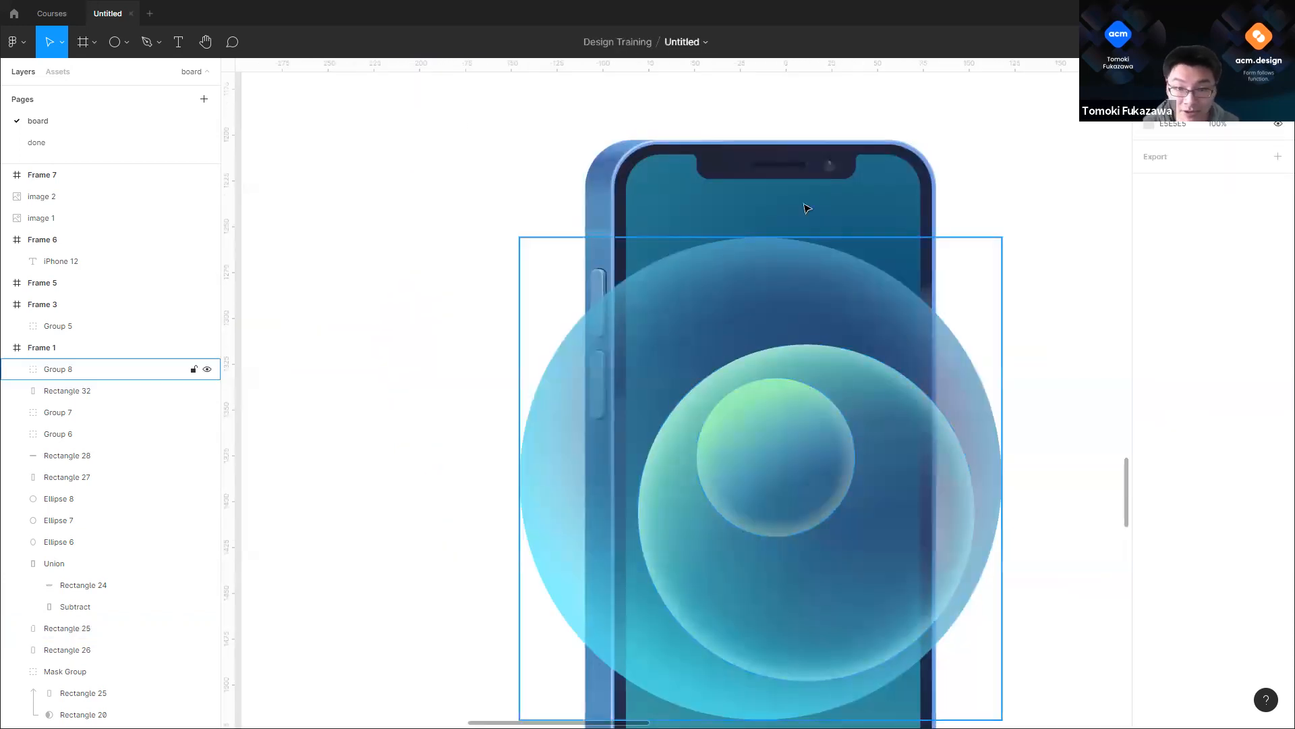
left_click(840, 204)
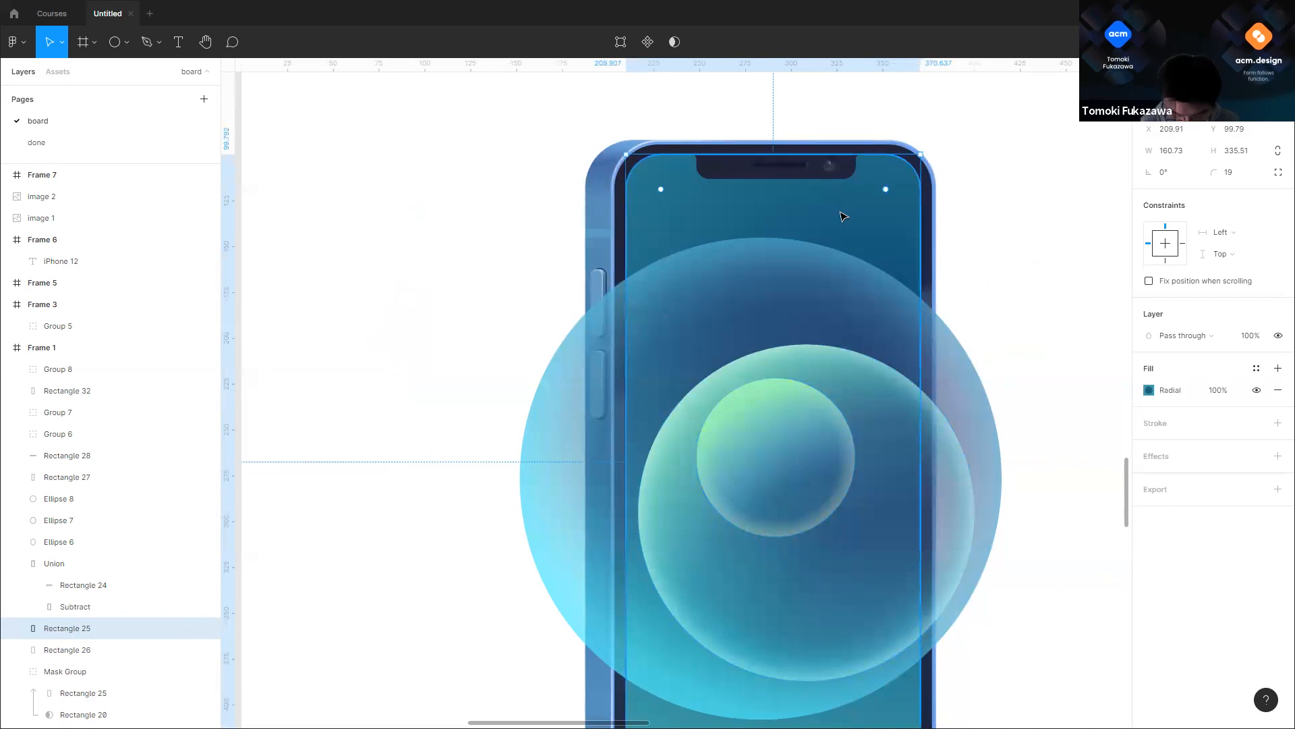
key("ctrl+v")
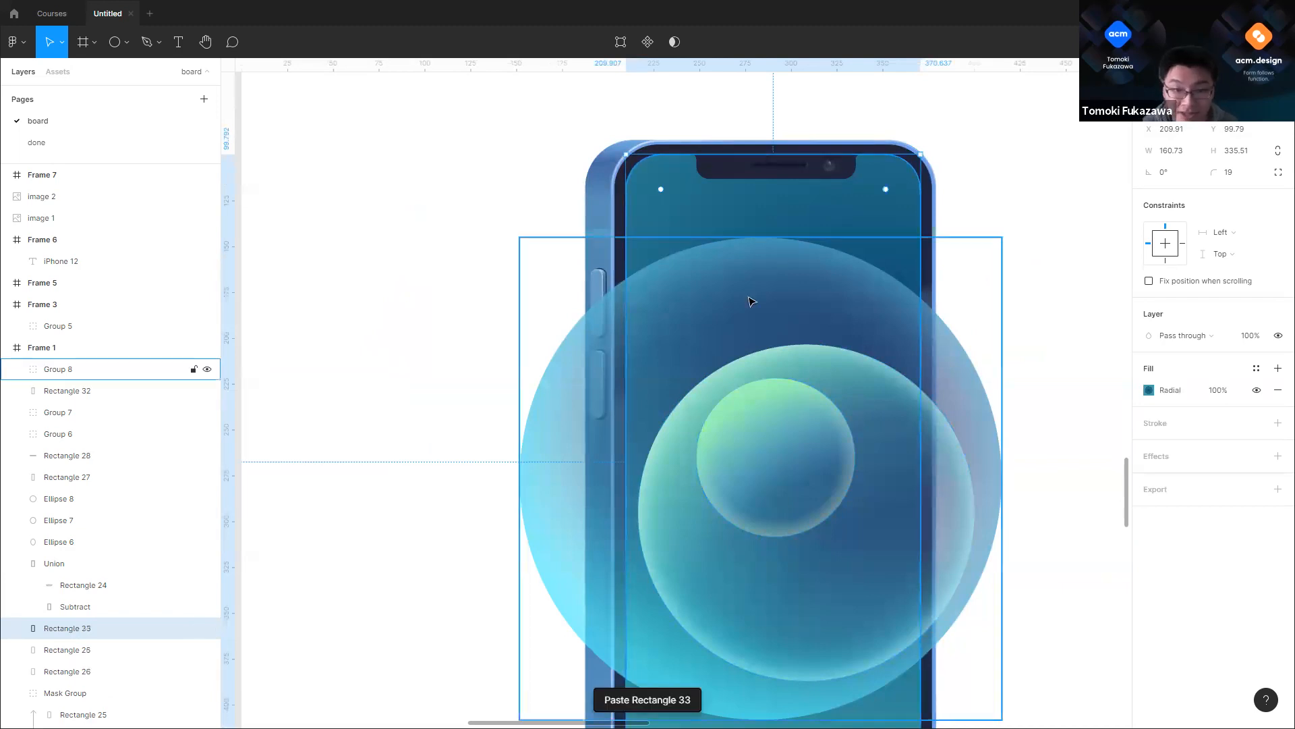
left_click(101, 369, "shift")
left_click(648, 42)
scroll(945, 312, "down", 5)
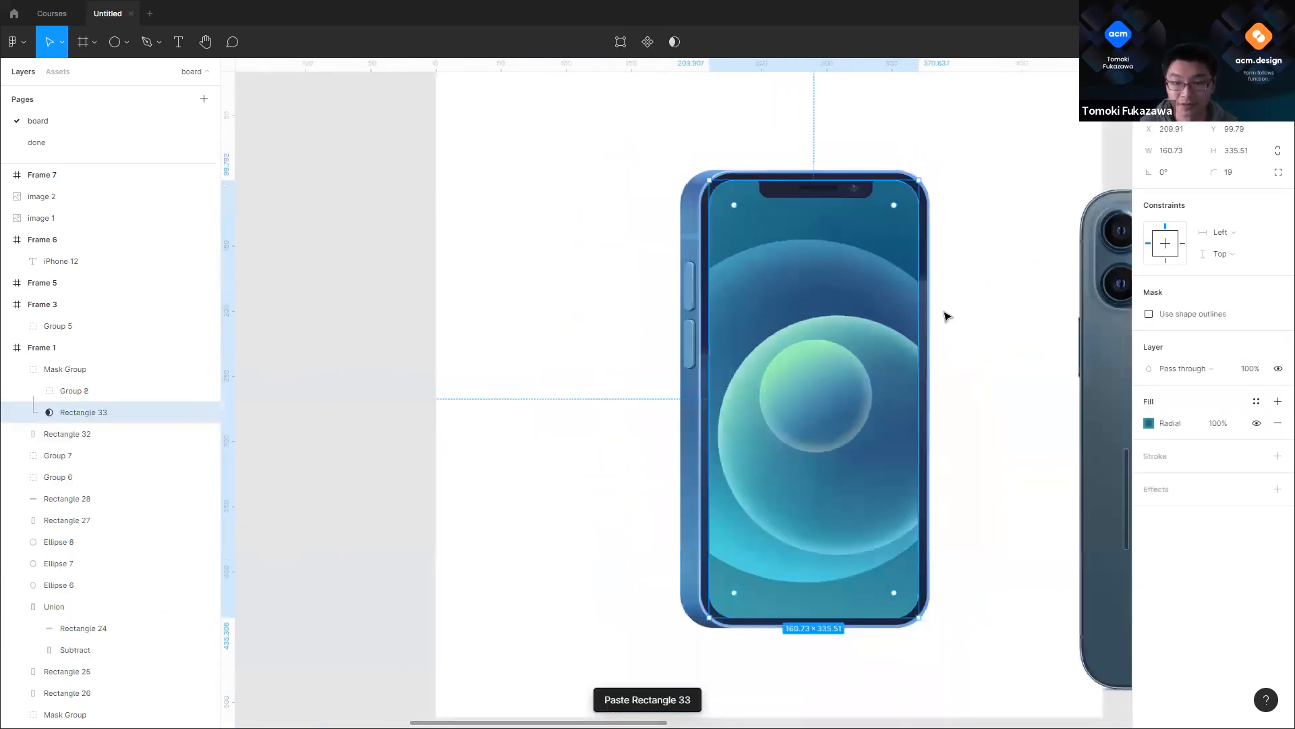
Step: Duplicate the masked circle group and place the copy on the empty canvas to the left of Frame 1
double_click(843, 359)
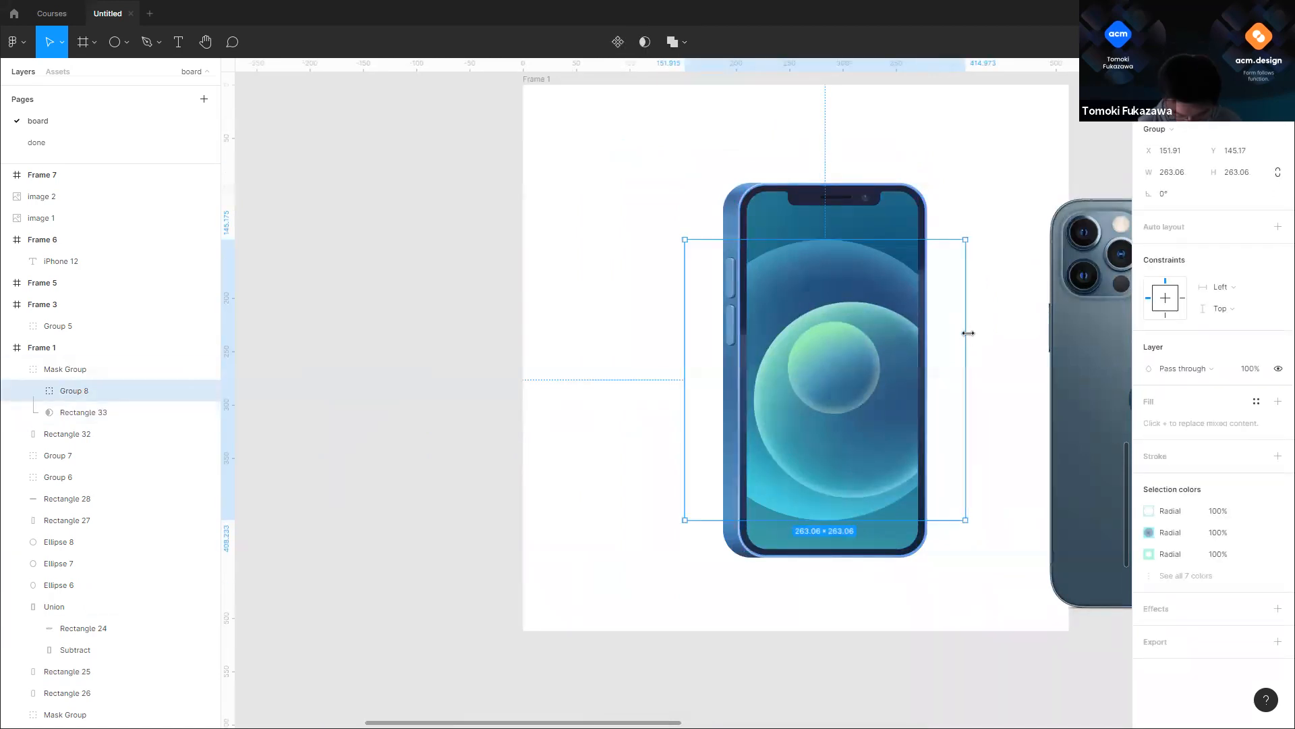
left_click_drag(970, 332, 945, 333)
key("ctrl+z")
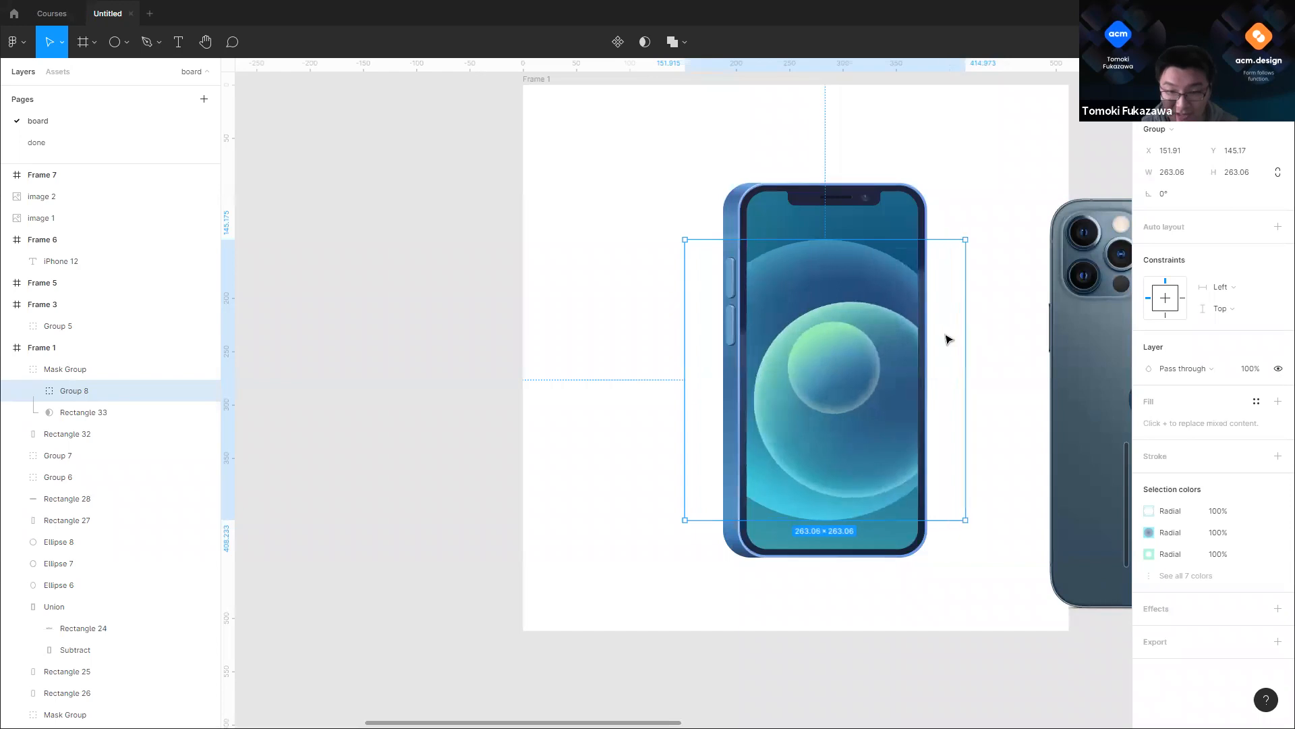
scroll(870, 349, "down", 1)
scroll(869, 349, "down", 1)
left_click_drag(870, 349, 390, 378)
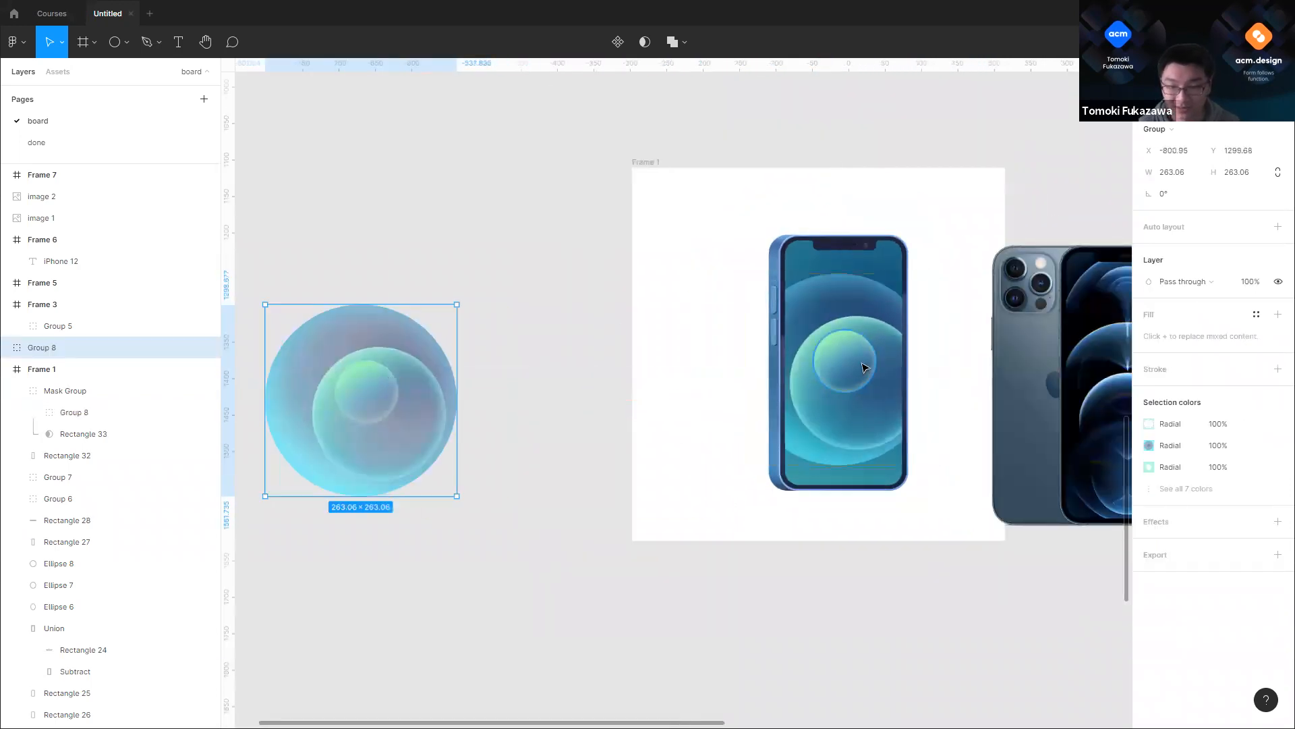
Step: Narrow the circle group inside the phone screen mask so its circles become slightly upright ovals, and deselect it
scroll(816, 370, "down", 5)
scroll(815, 369, "down", 2)
scroll(851, 361, "up", 5)
left_click(781, 353, "ctrl")
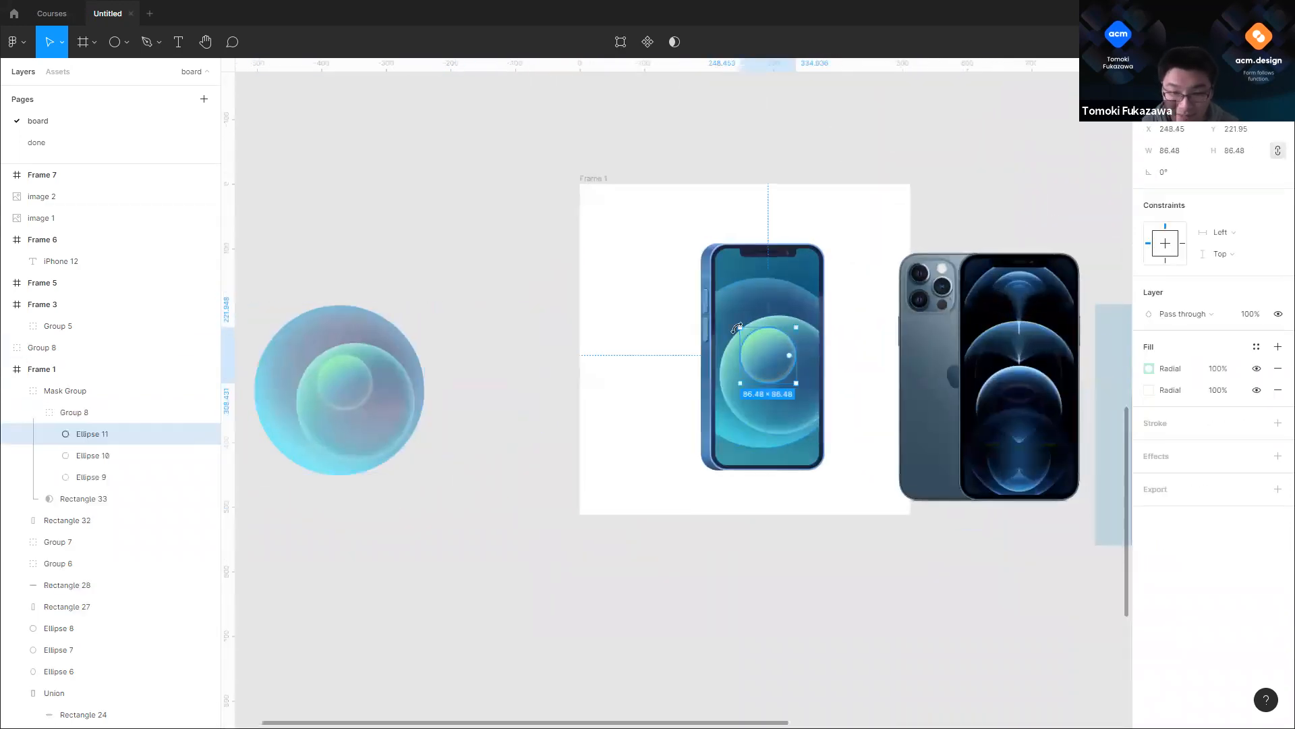
scroll(780, 335, "up", 2)
key("Escape")
left_click(719, 361)
left_click(948, 319)
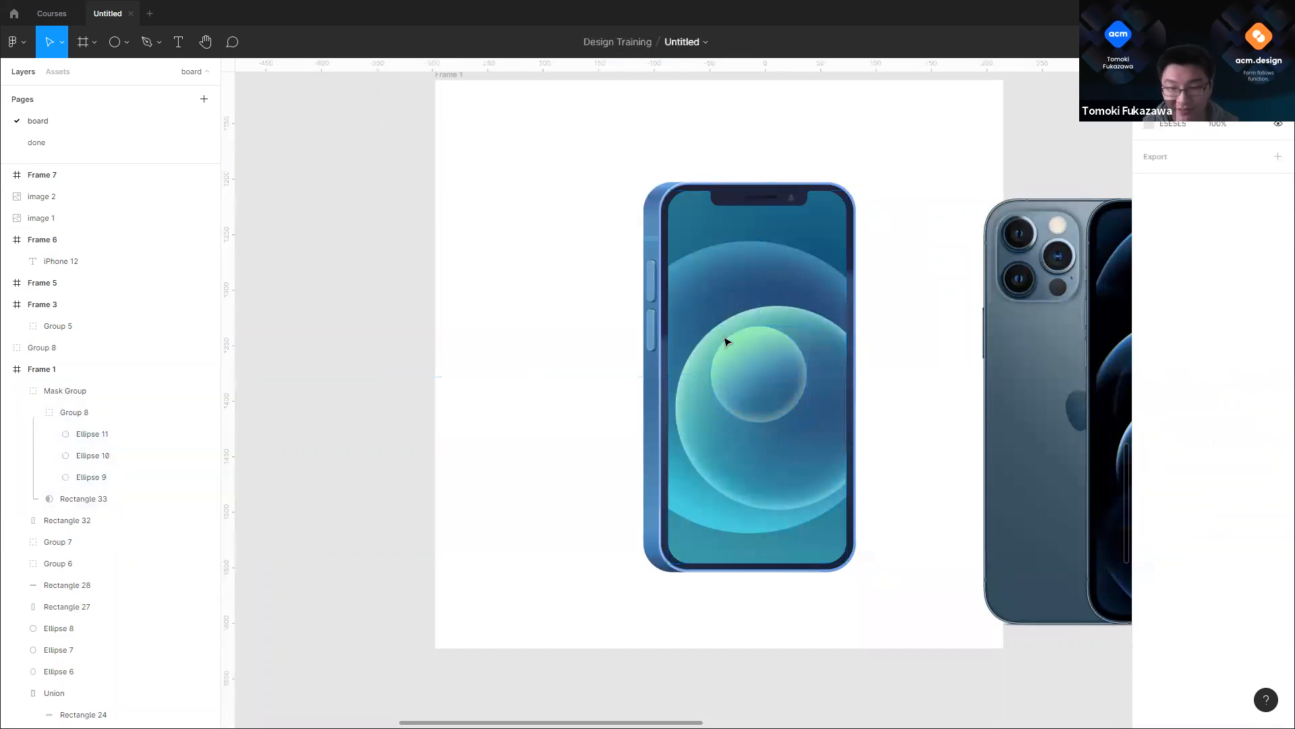
double_click(715, 340)
left_click_drag(896, 320, 875, 321)
left_click(889, 332)
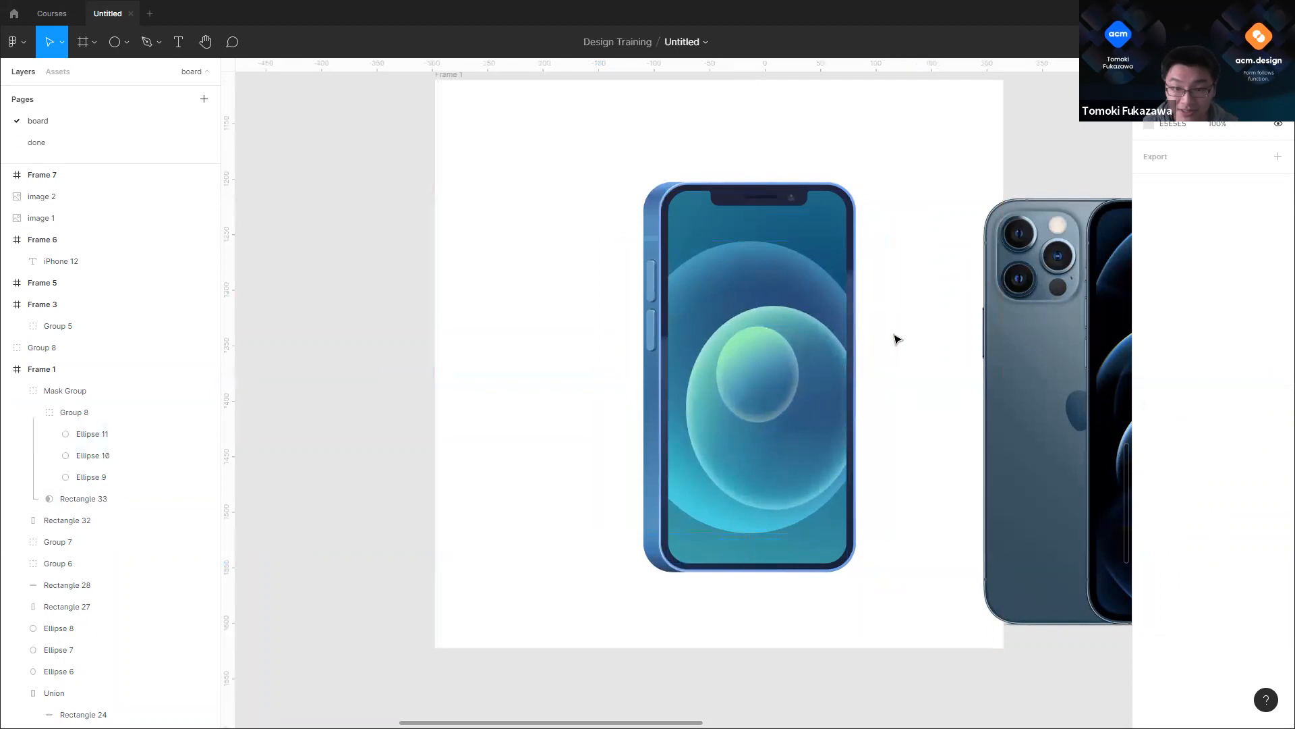
Step: Compare the phone illustration's masked wallpaper with the reference iPhone photos
scroll(906, 335, "down", 2)
scroll(904, 335, "up", 3)
left_click_drag(855, 344, 594, 338)
scroll(793, 335, "down", 3)
scroll(832, 298, "right", 4)
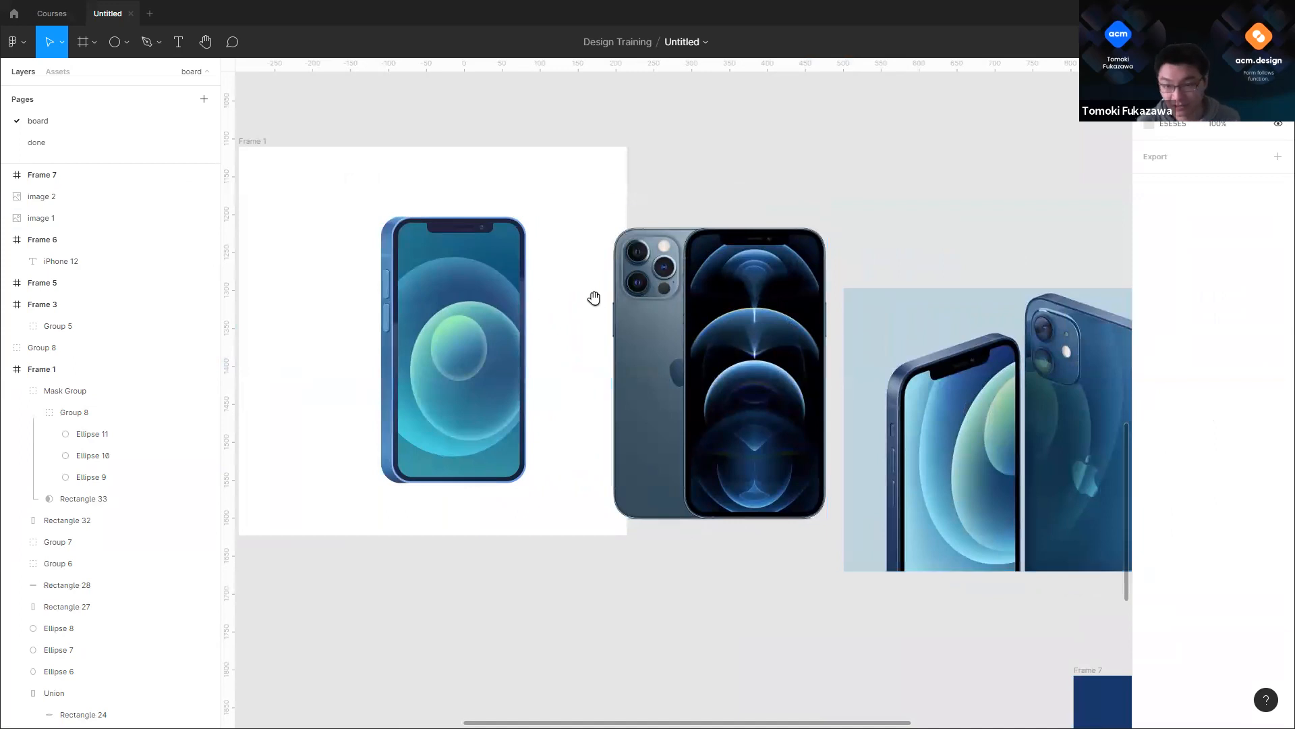
scroll(594, 297, "right", 3)
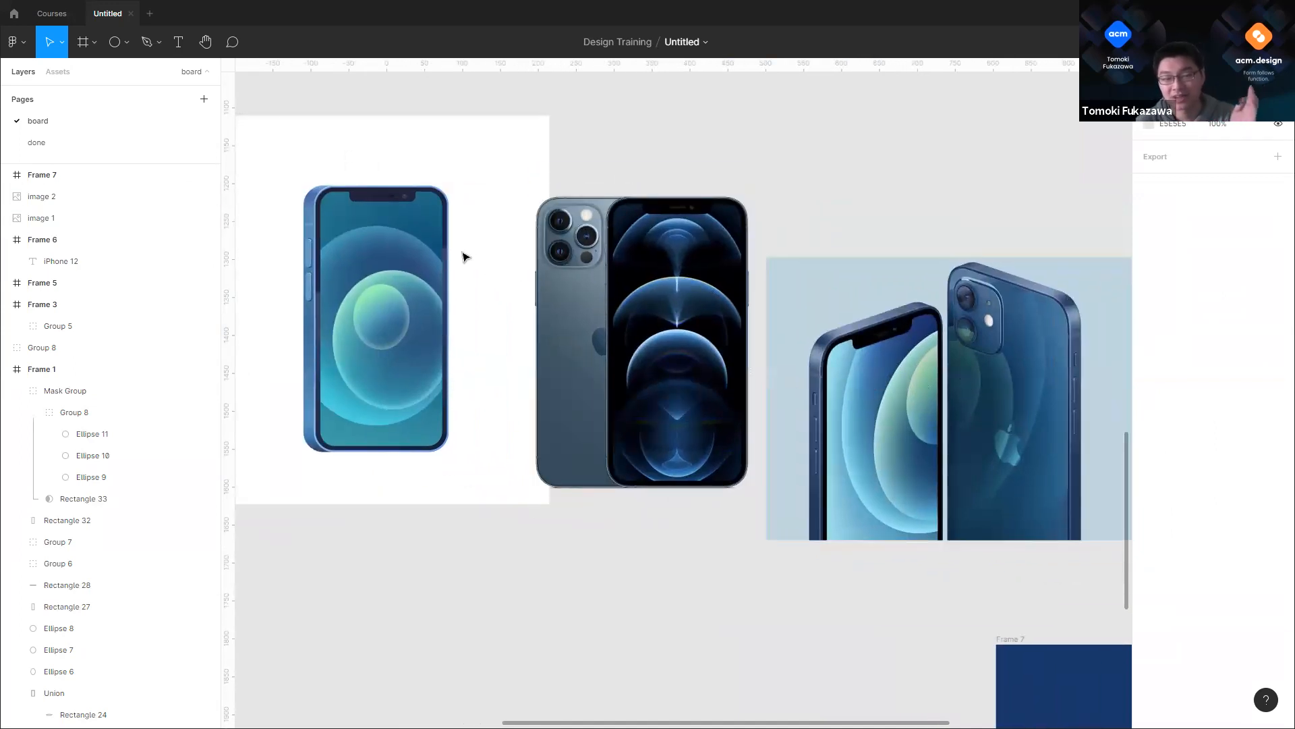
scroll(463, 254, "up", 5)
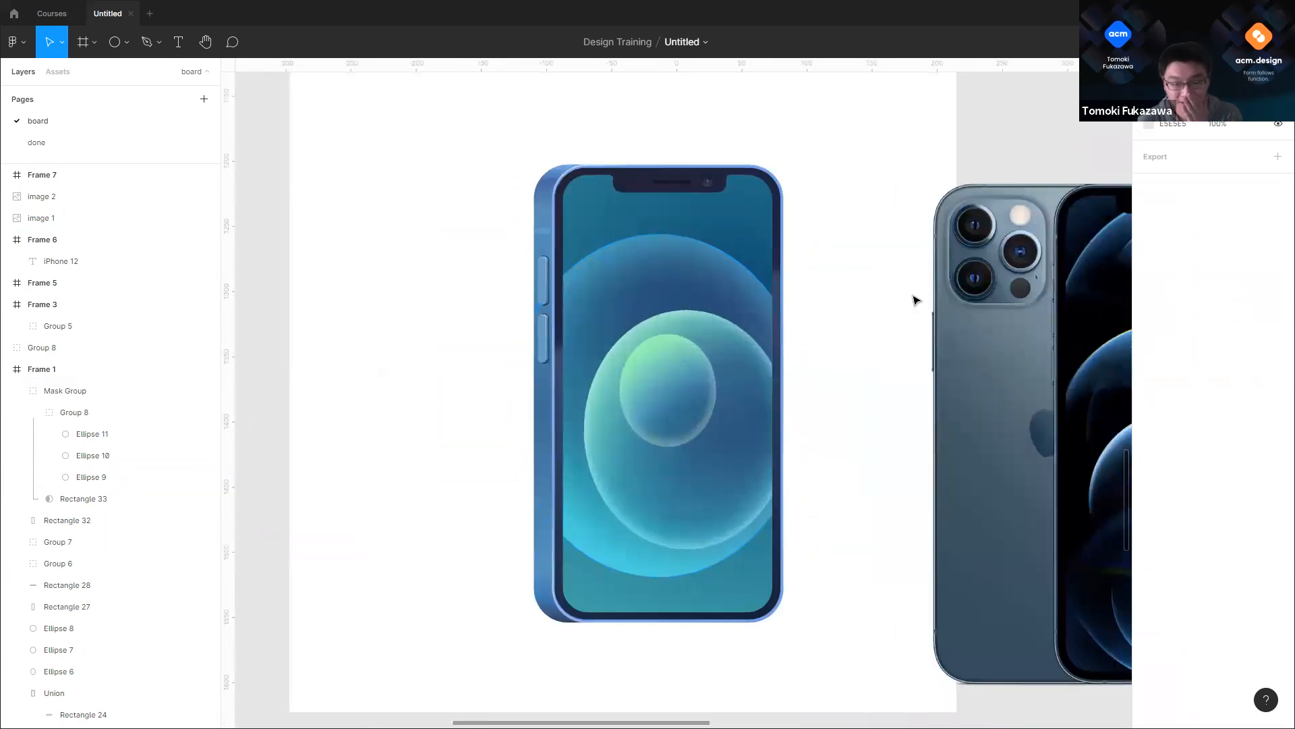
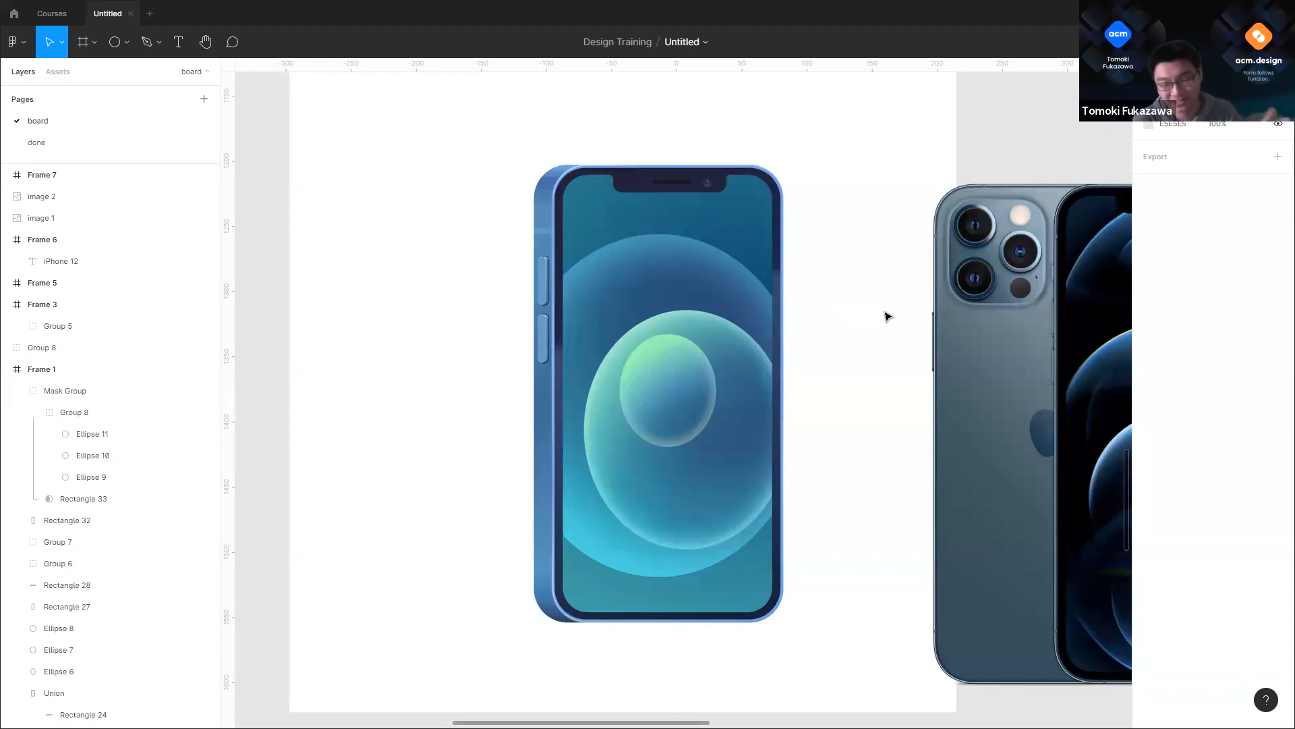
Step: Draw a rectangular bar about 35 × 283 and lay it diagonally across the phone at about -54°
left_click(125, 43)
left_click(124, 76)
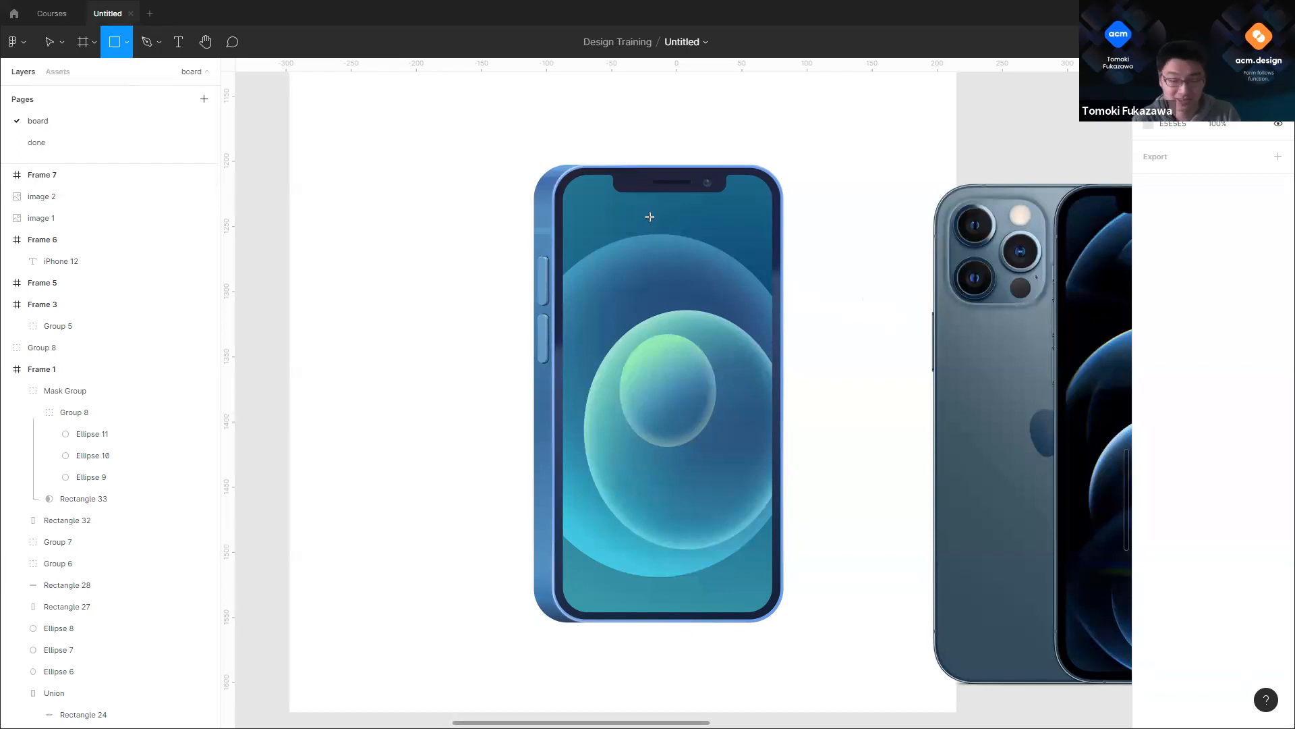
mouse_move(482, 229)
left_mouse_down()
mouse_move(540, 509)
mouse_move(528, 544)
left_mouse_up()
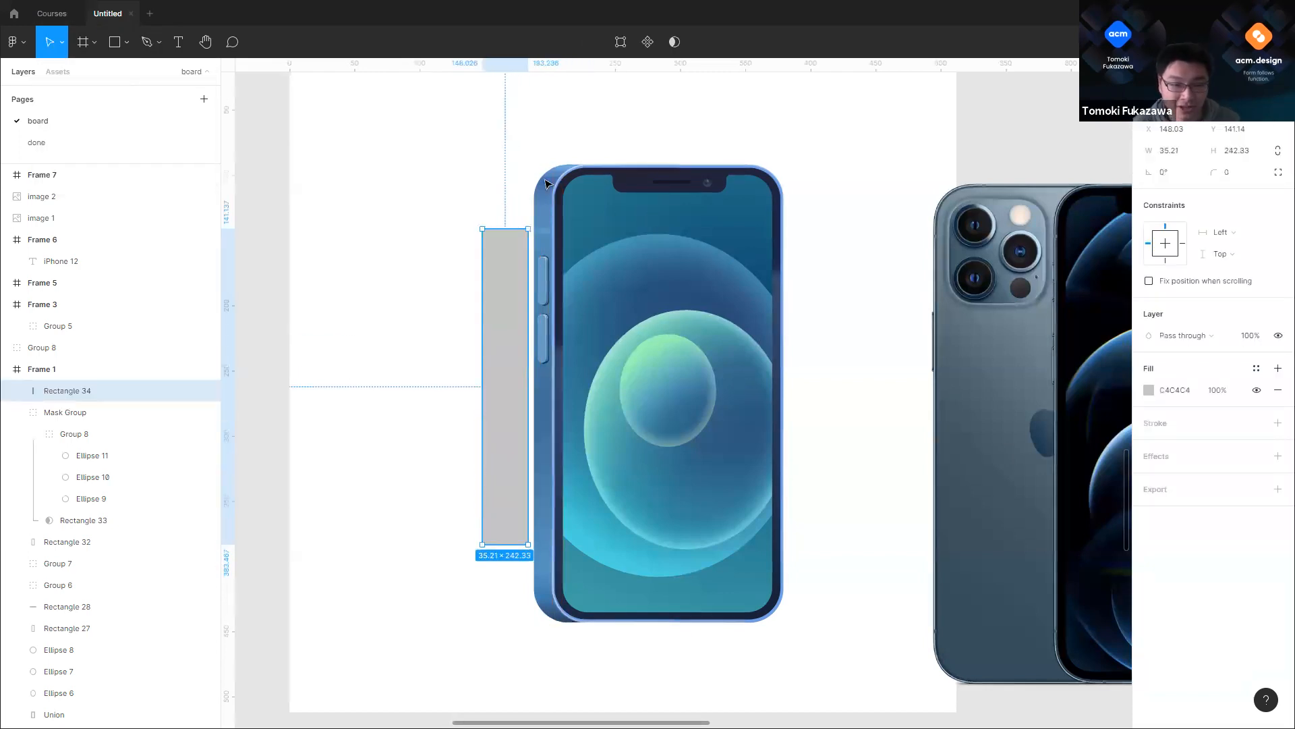
left_click_drag(530, 225, 808, 243)
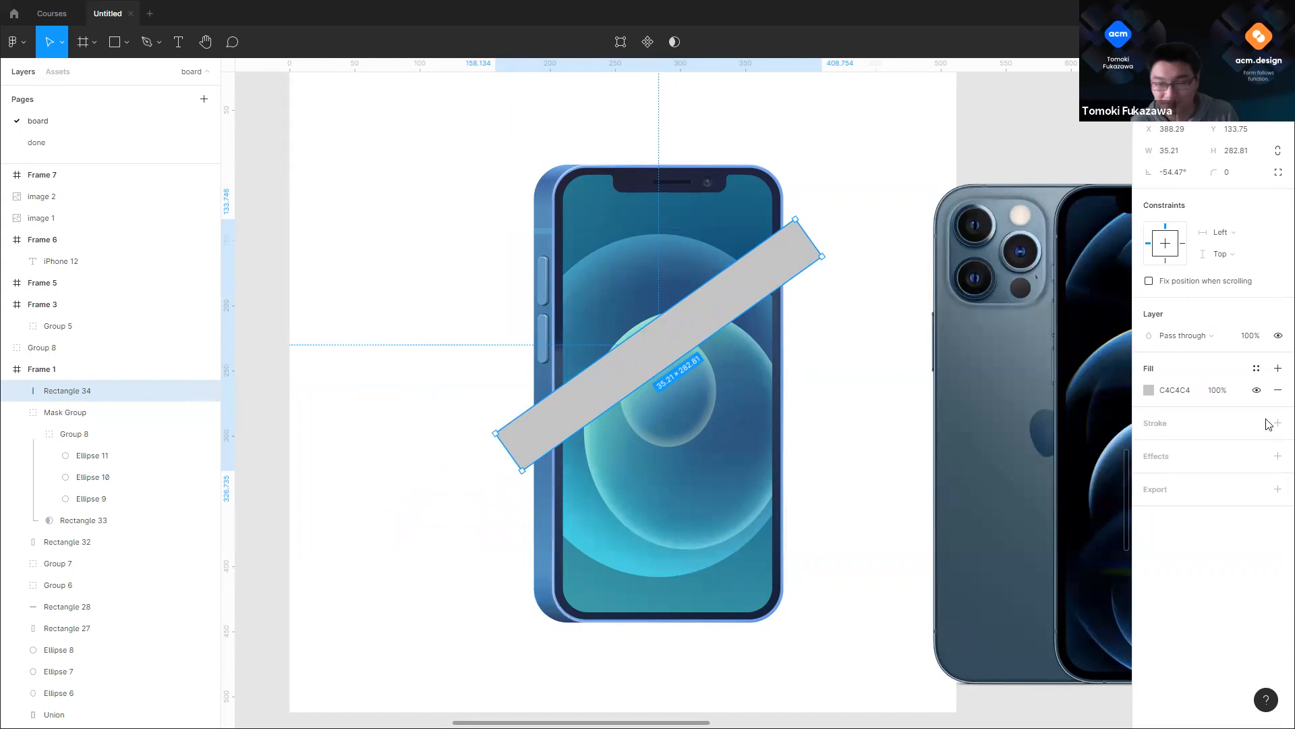
Step: Fill the diagonal bar with white FFFFFF and adjust its rotation to about -53.3°, slightly higher across the phone screen
left_click(1149, 391)
left_click_drag(1012, 422, 847, 293)
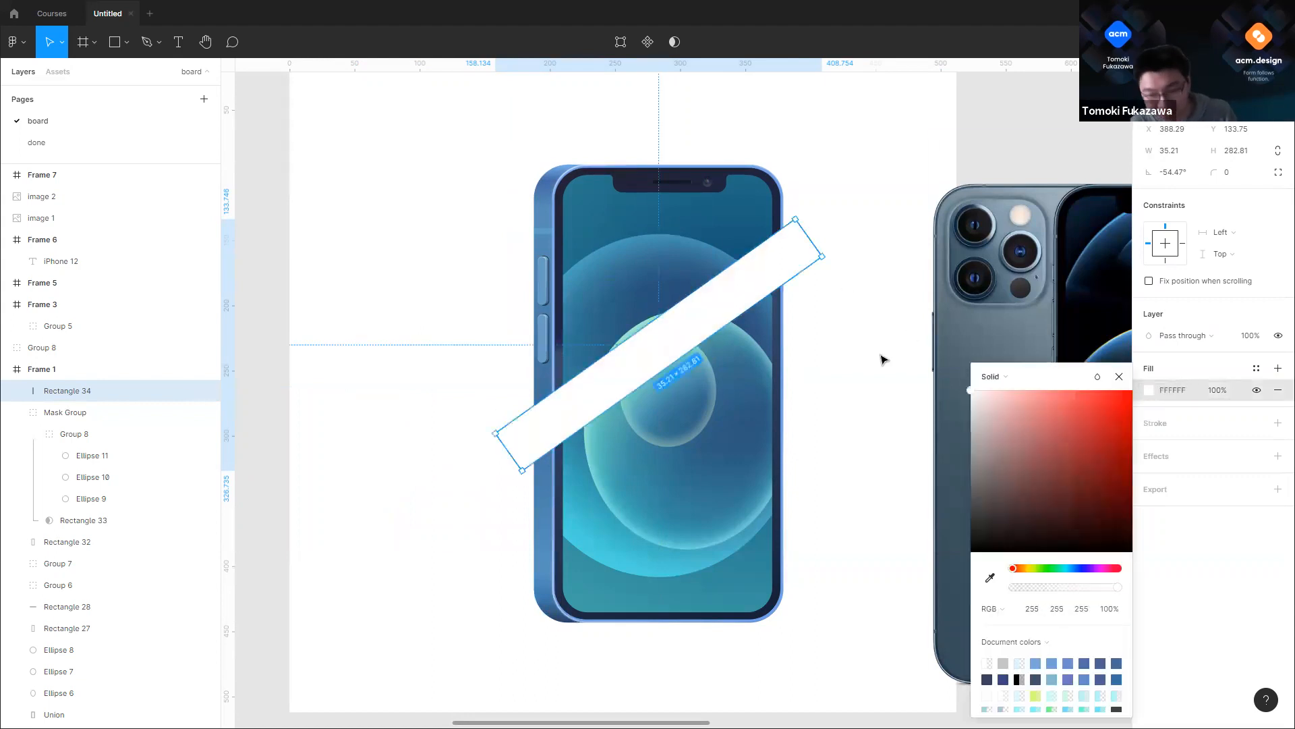
left_click_drag(798, 206, 793, 197)
scroll(500, 405, "up", 5)
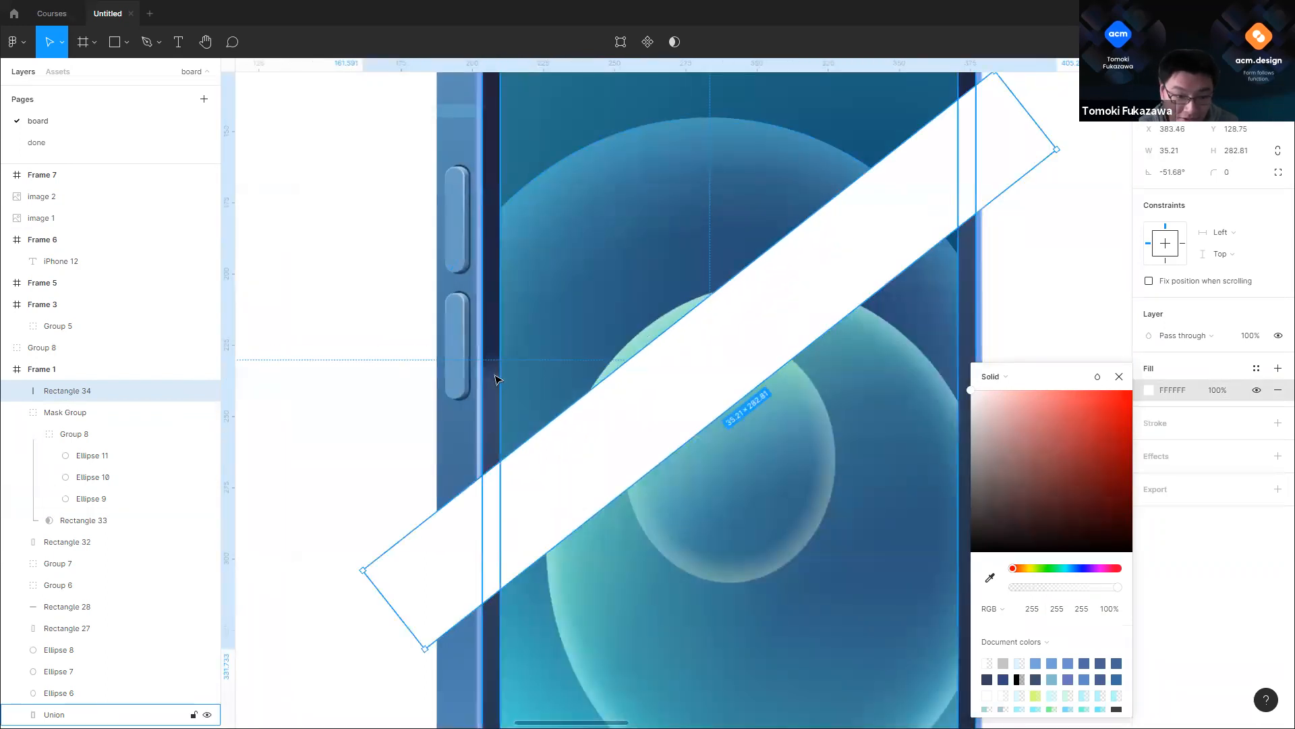
scroll(442, 506, "down", 3)
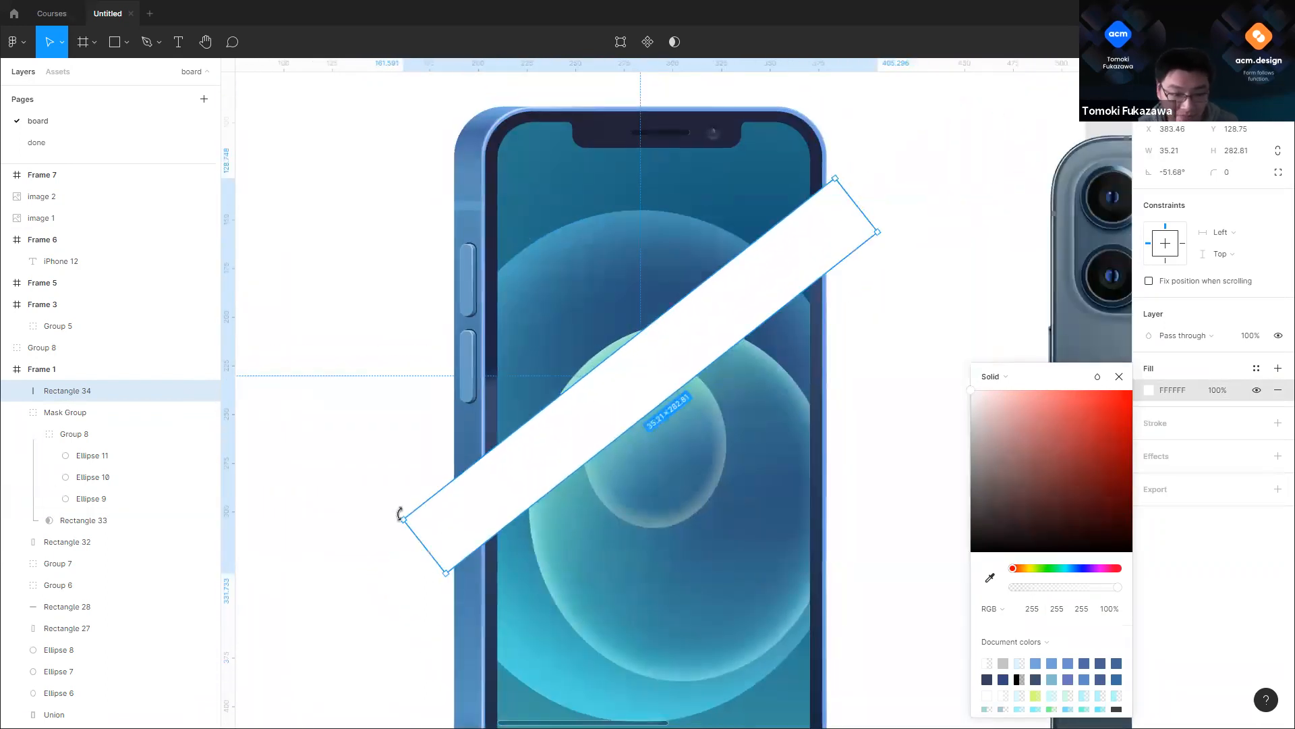
left_click_drag(396, 511, 391, 504)
left_click_drag(527, 441, 539, 406)
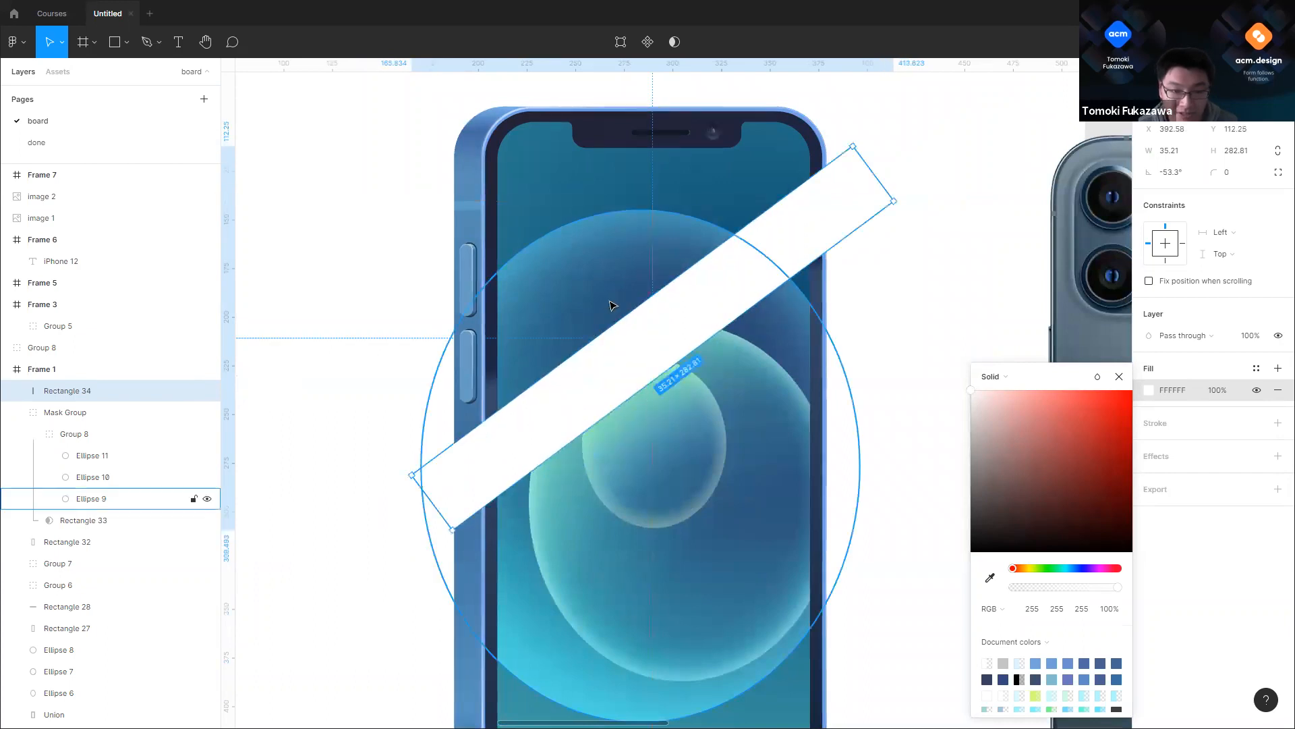
Step: Duplicate the white bar into two narrower parallel bars below it, the lowest about 21 wide
scroll(607, 303, "down", 3)
left_click_drag(680, 380, 688, 408)
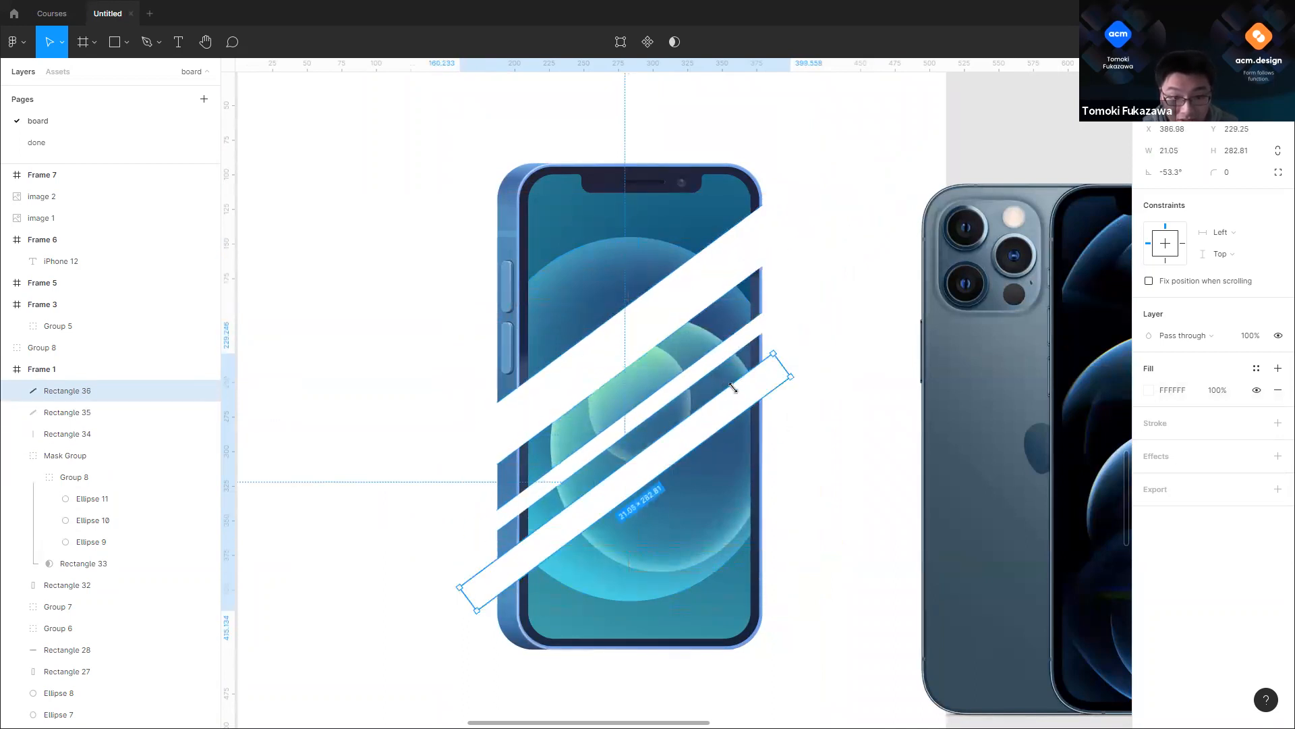
Step: Unite the three white diagonal bars into one shape and change its fill to a linear gradient
left_click(774, 318, "shift")
left_click(763, 240, "shift")
left_click(675, 42)
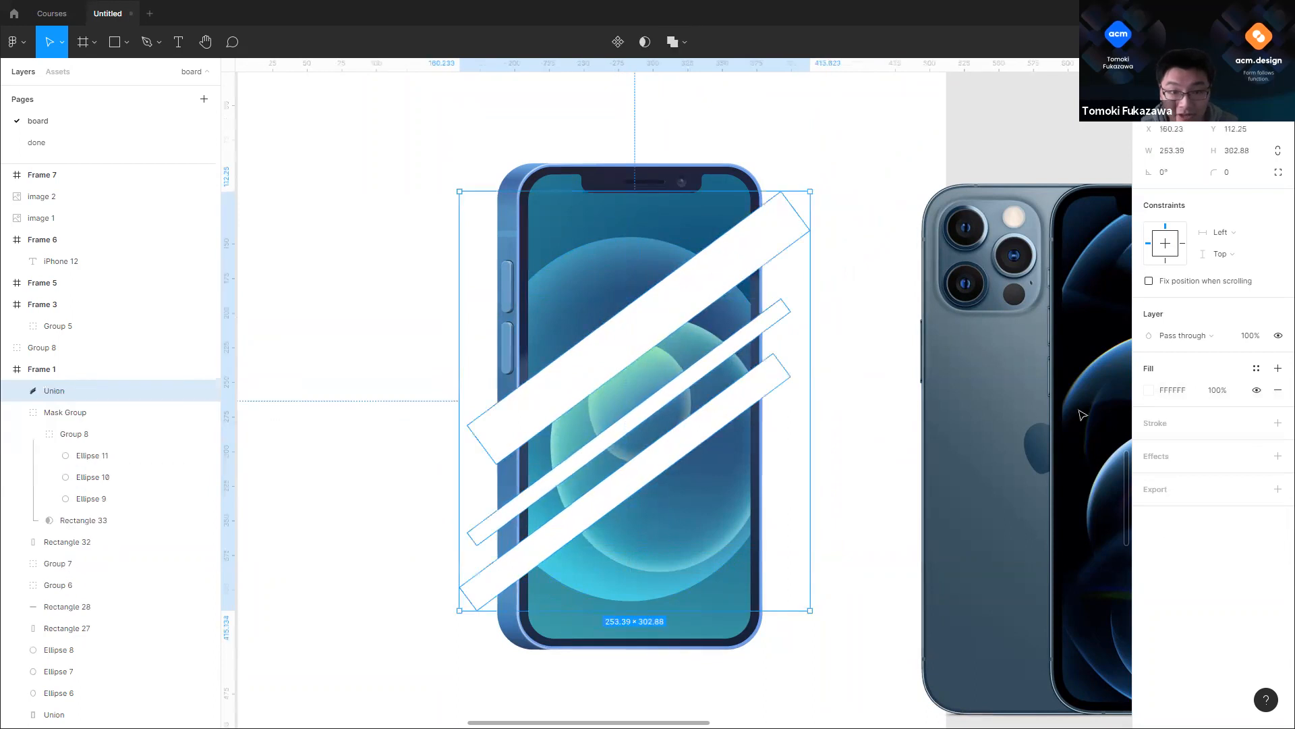
left_click(1149, 390)
left_click(992, 376)
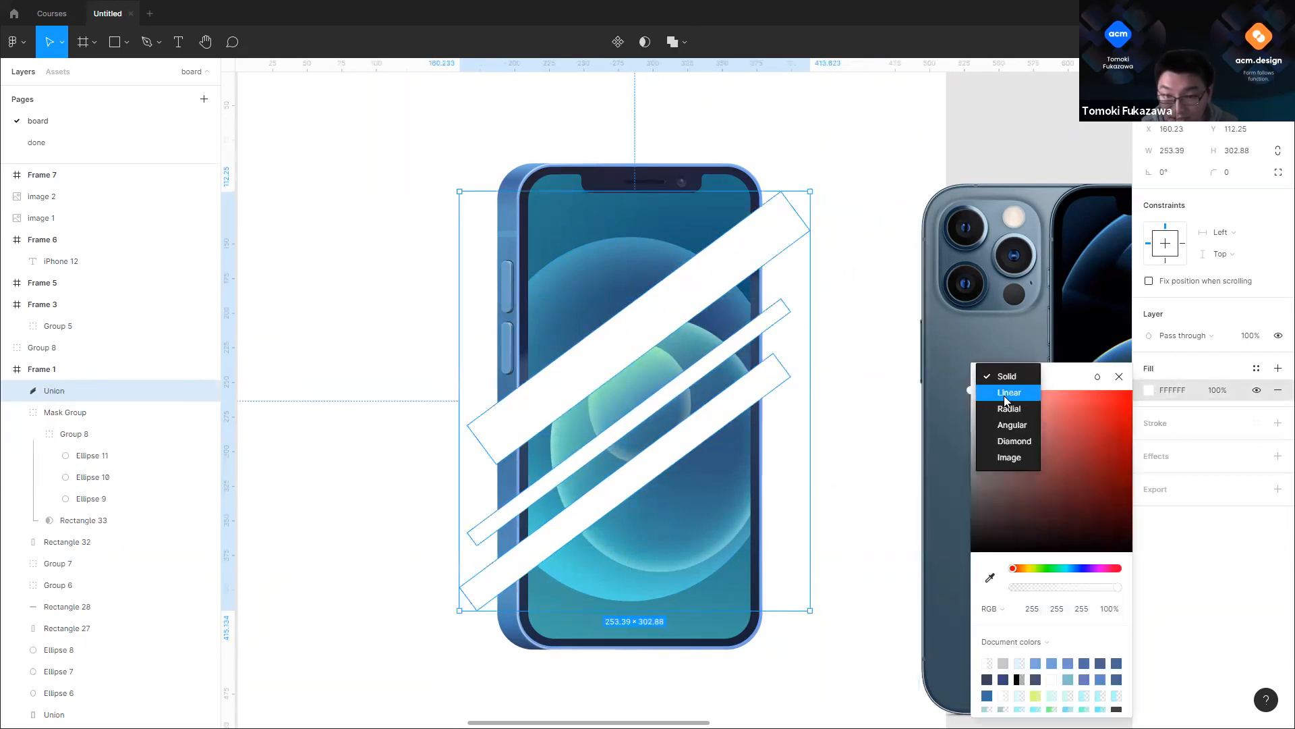
left_click(997, 396)
left_click(649, 195)
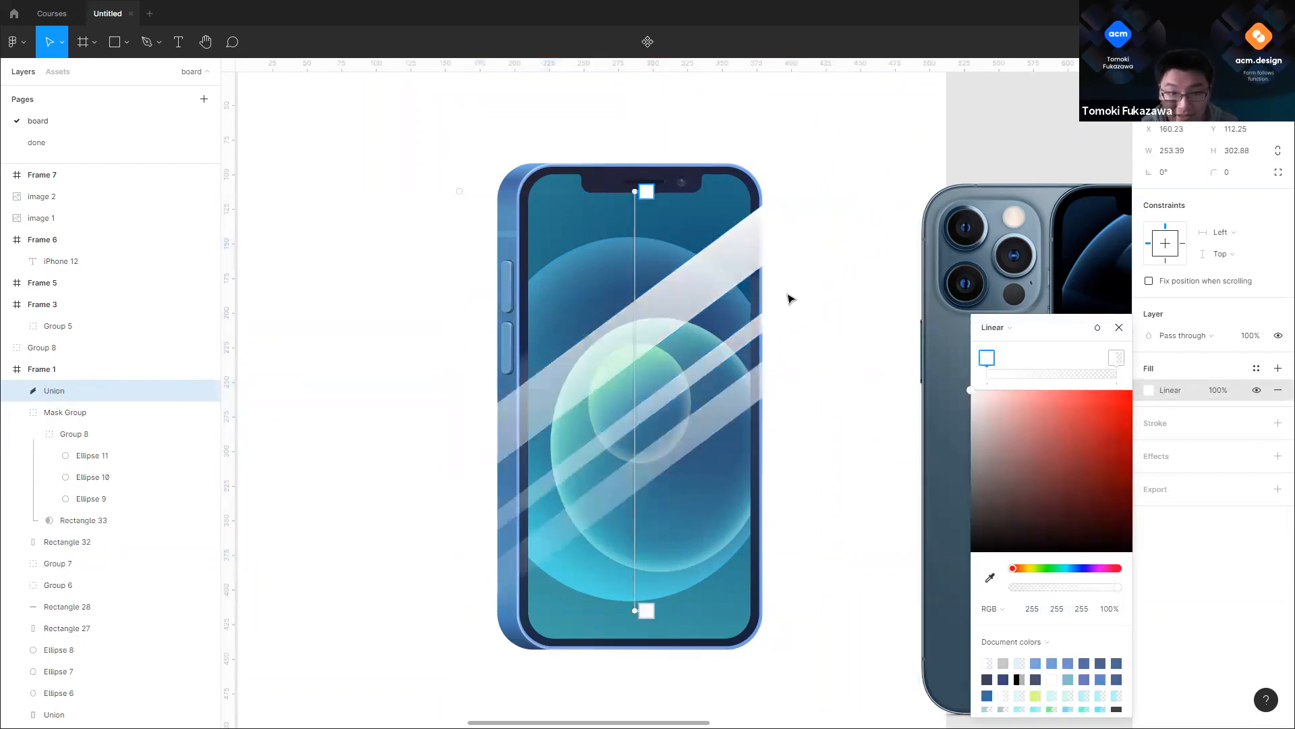
Step: Run the gradient diagonally along the bars with a fainter white start and an earlier transparent end, and shift the shape slightly left
left_click_drag(636, 197, 834, 338)
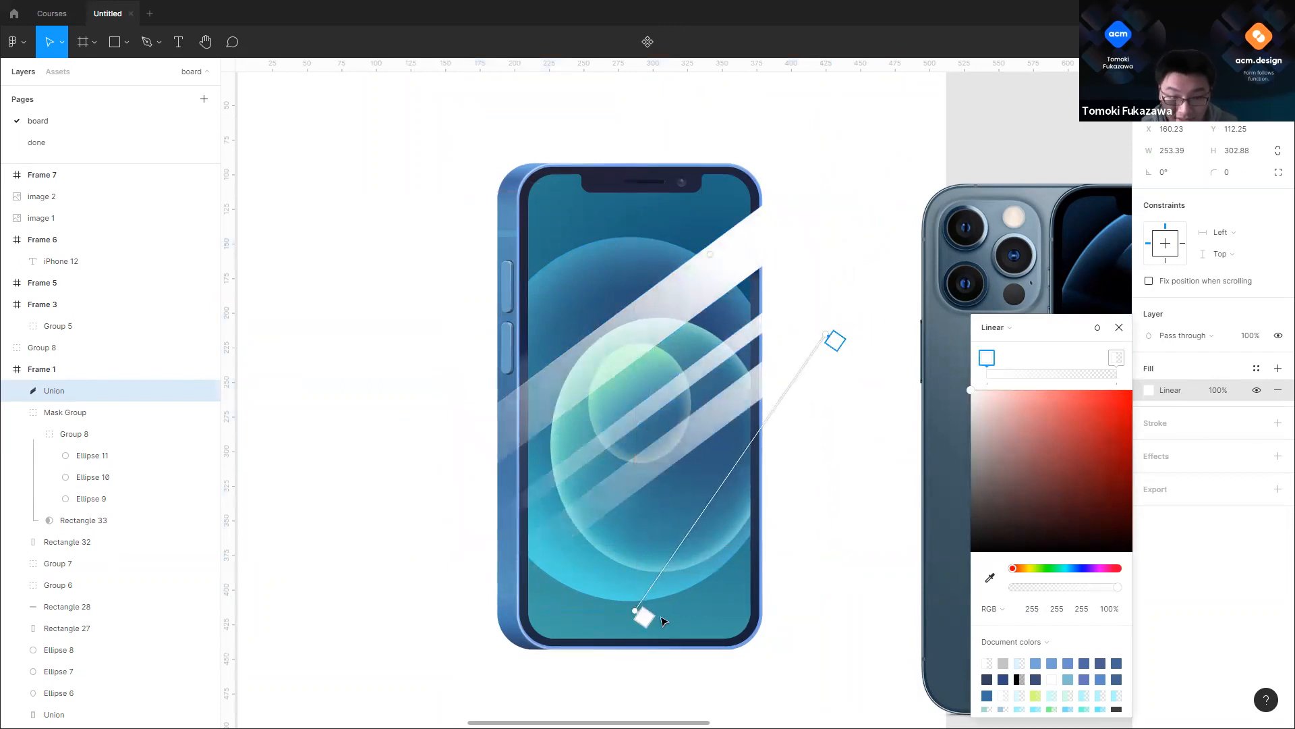
left_click_drag(639, 612, 529, 591)
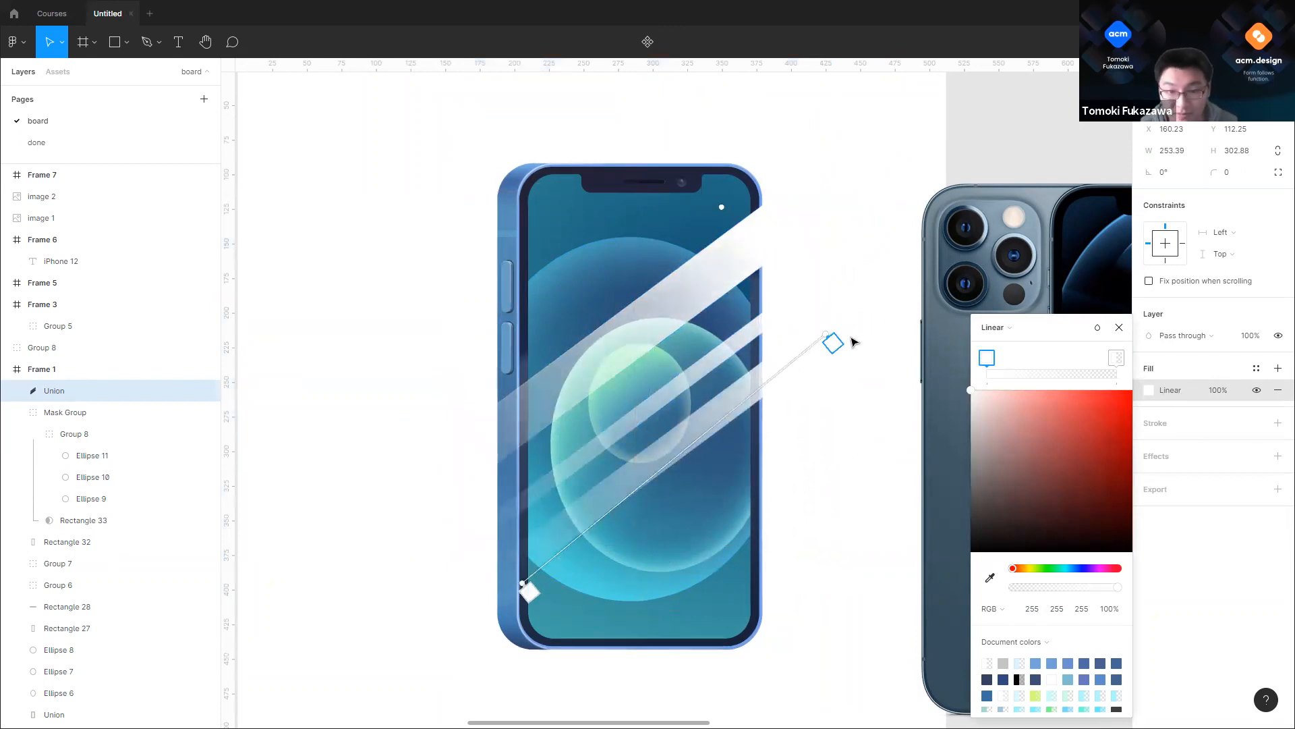
left_click(1029, 587)
left_click_drag(1031, 590, 1028, 590)
left_click_drag(529, 592, 588, 544)
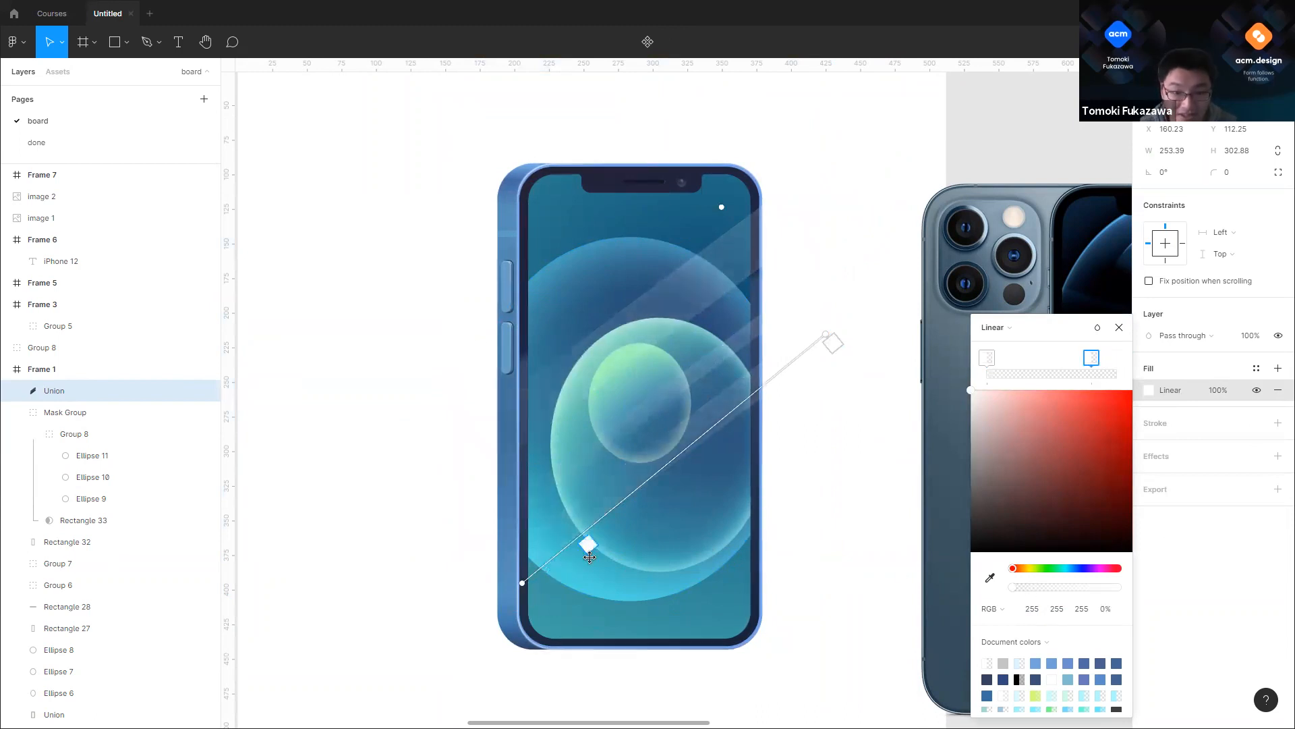
left_click(857, 242)
left_click_drag(764, 249, 683, 230)
Step: Copy the 173.35 × 346.4 rounded rectangle from the bezel's Subtract shape and paste it above the bezel union
scroll(504, 200, "up", 5)
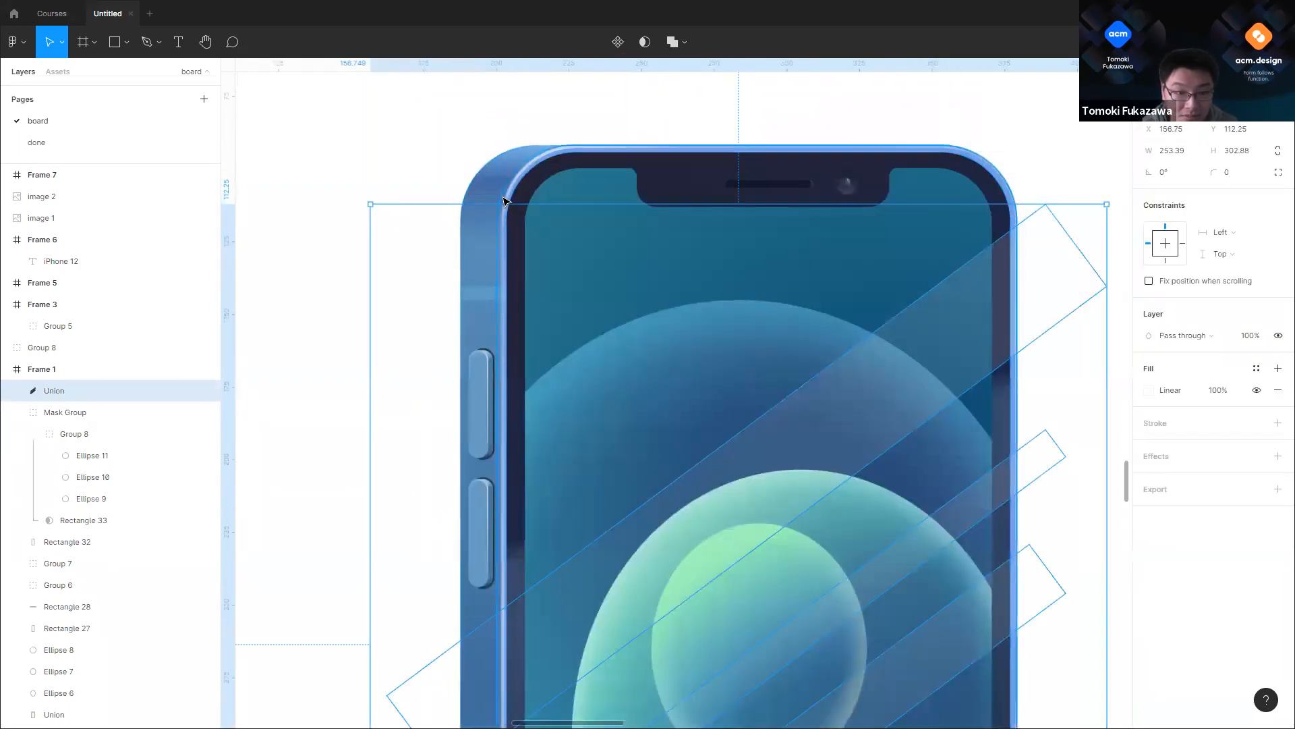
left_click(504, 201, "ctrl")
scroll(634, 217, "down", 5)
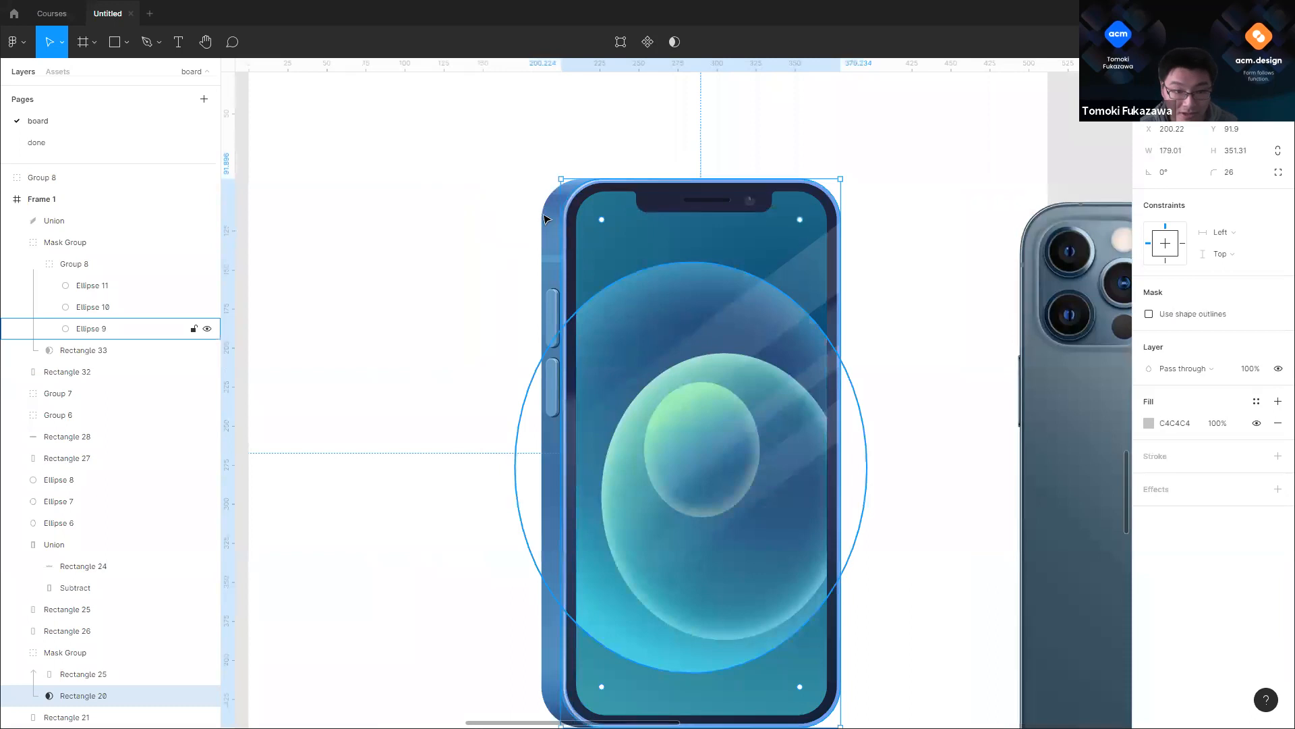
scroll(543, 209, "up", 3)
scroll(596, 204, "up", 5)
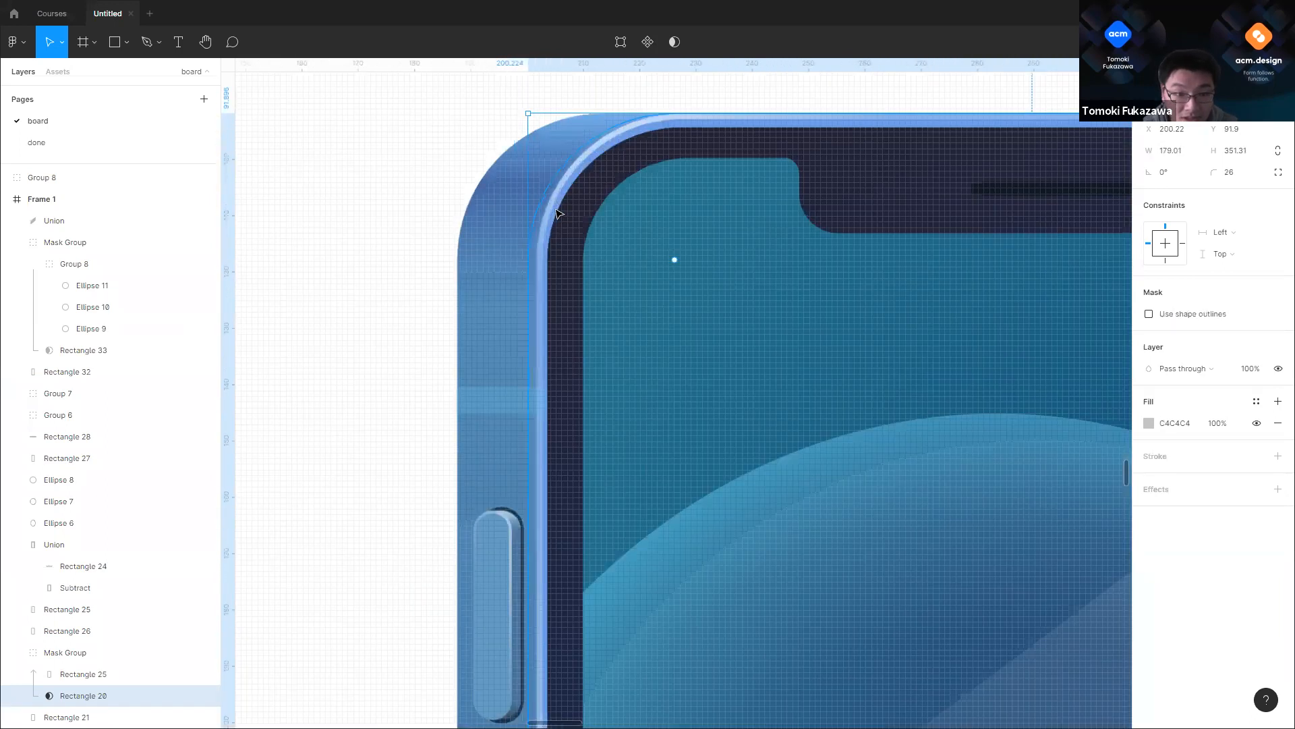
left_click(709, 223)
scroll(713, 221, "down", 5)
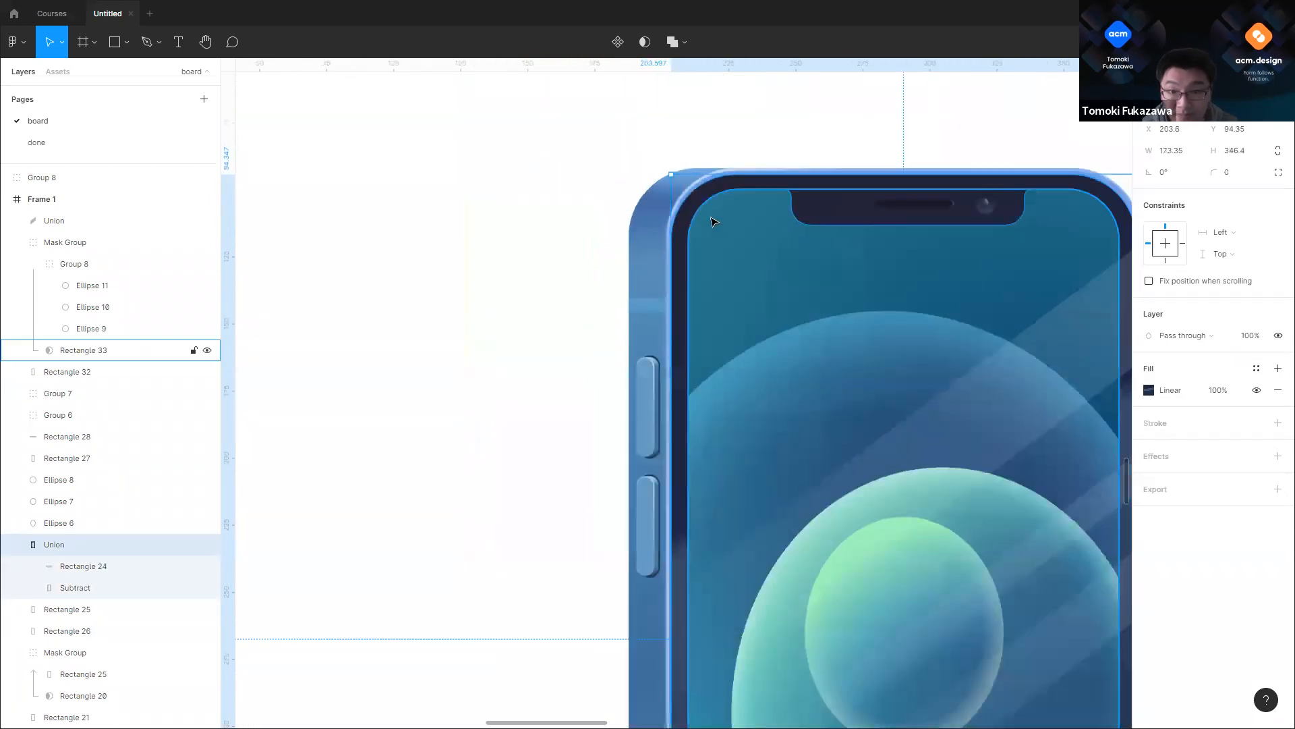
scroll(713, 222, "down", 3)
scroll(755, 189, "up", 6)
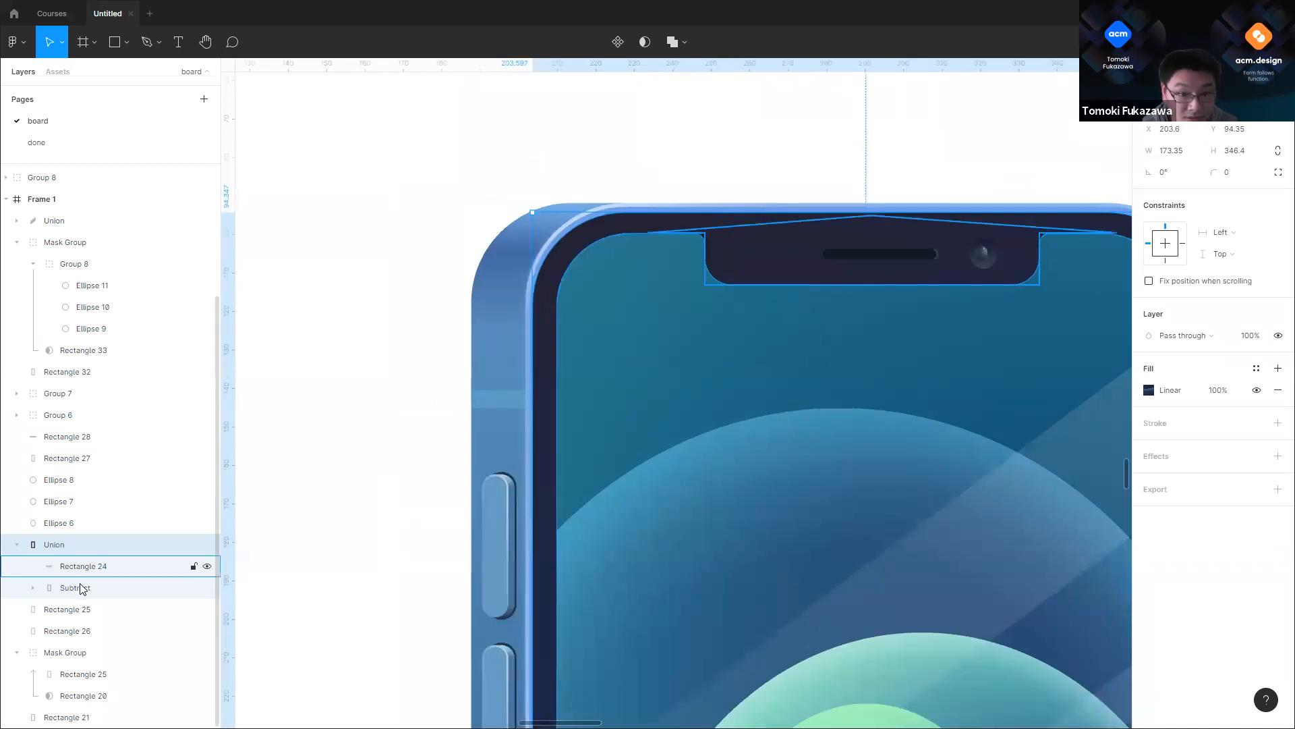
left_click(34, 588)
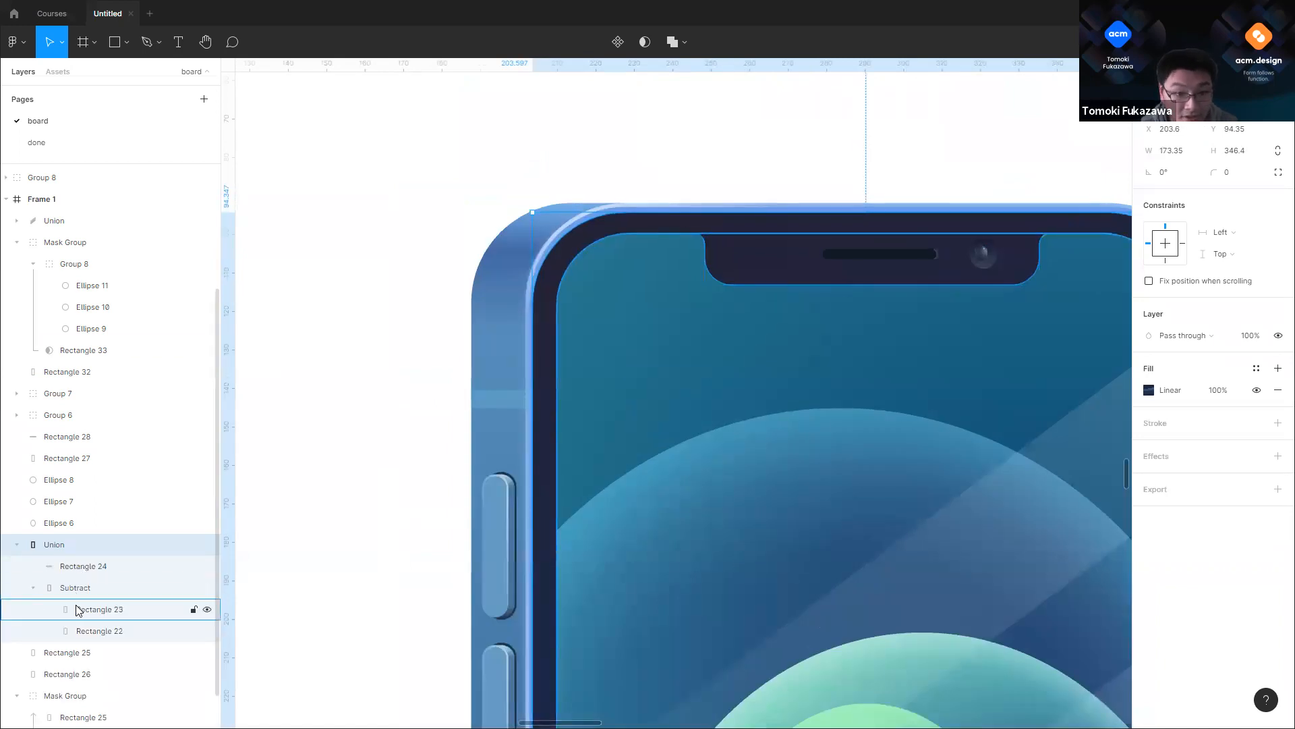
left_click(75, 609)
left_click(81, 629)
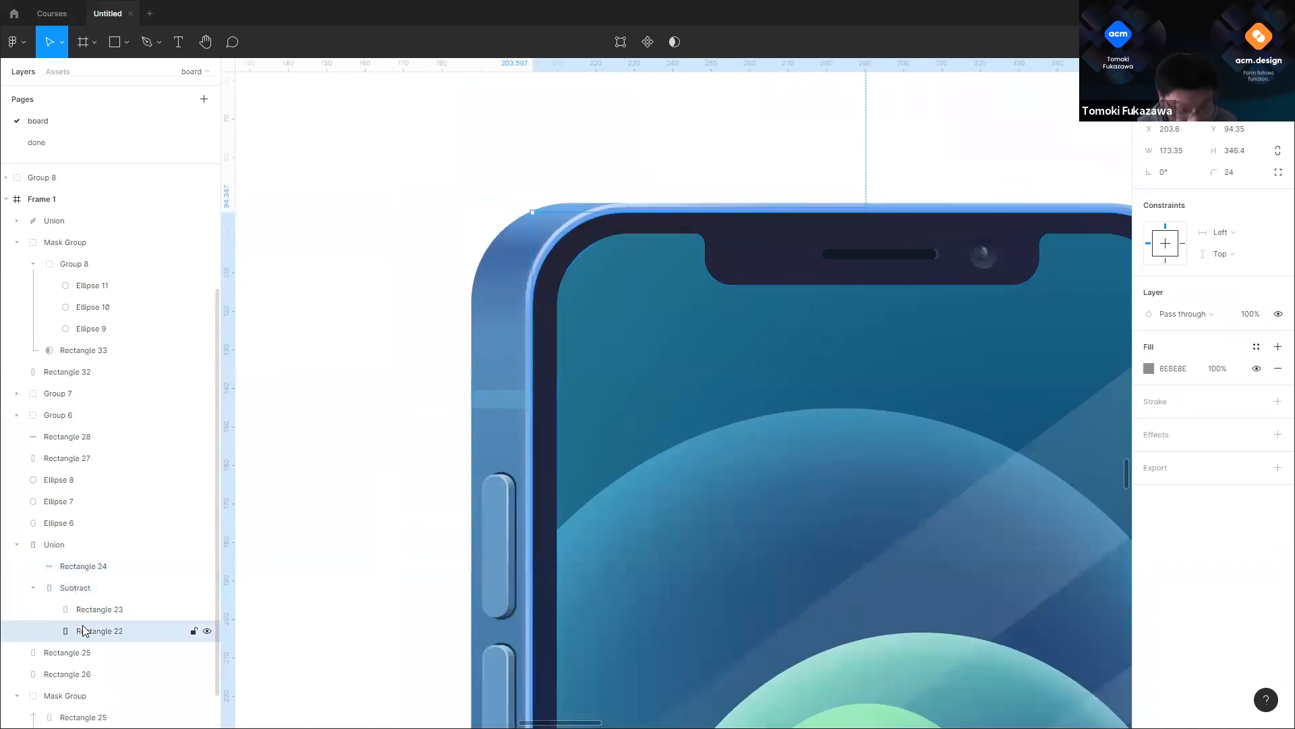
key("ctrl+v")
scroll(533, 244, "down", 3)
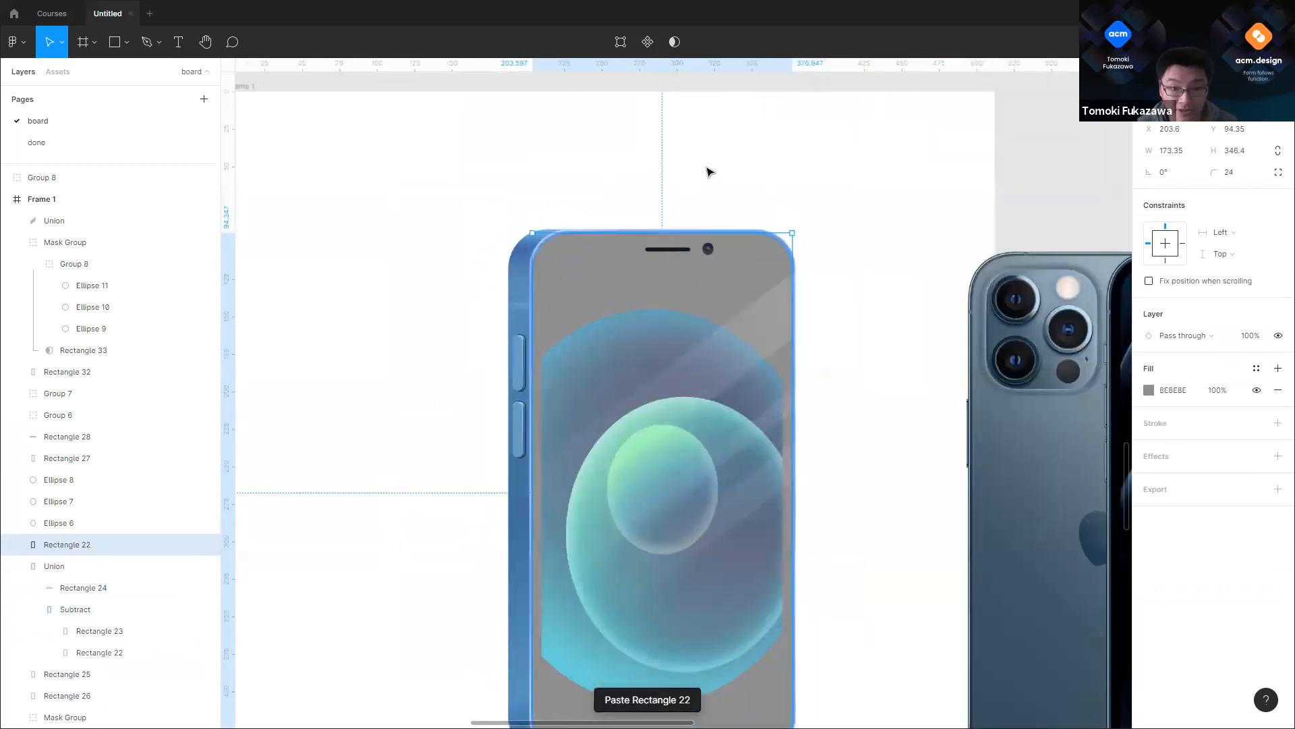
Step: Mask the glare bar union with the pasted rounded rectangle so the bars stay within the phone's front
left_click(709, 173)
left_click(67, 544)
left_click(54, 221, "shift")
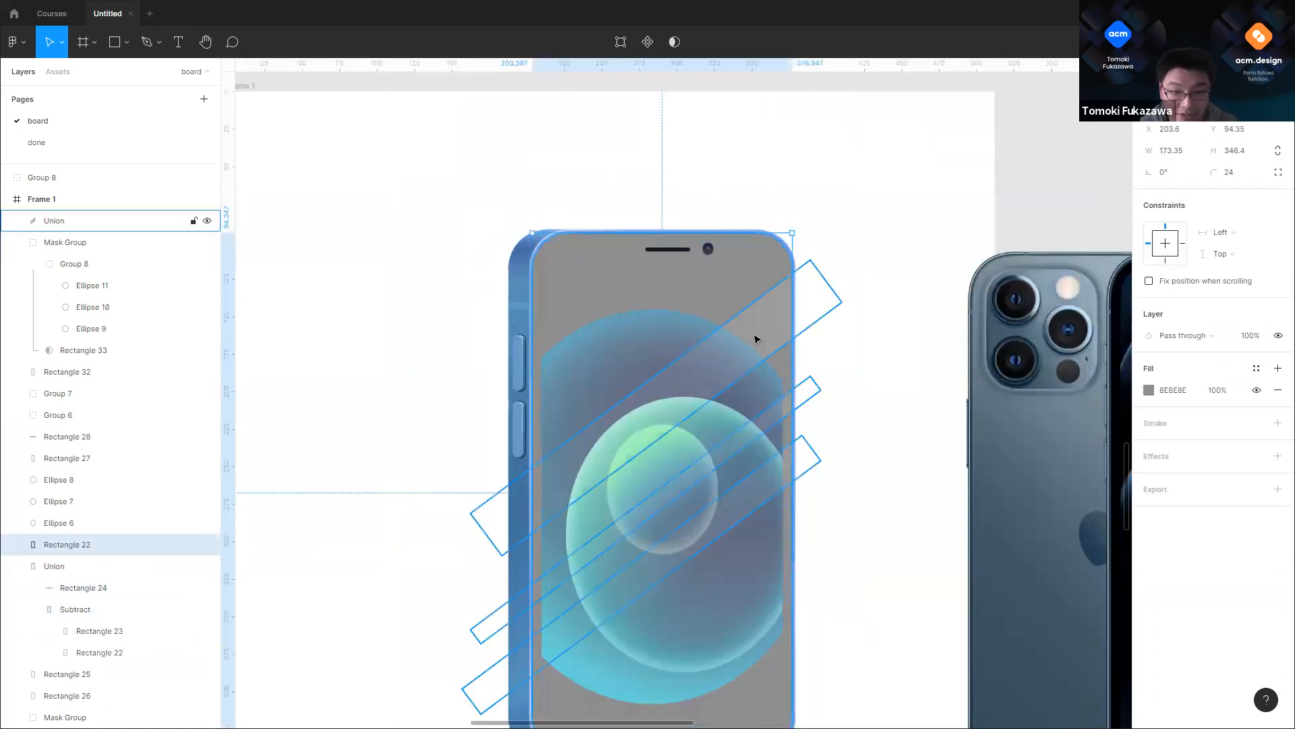
left_click(647, 42)
left_click(870, 246)
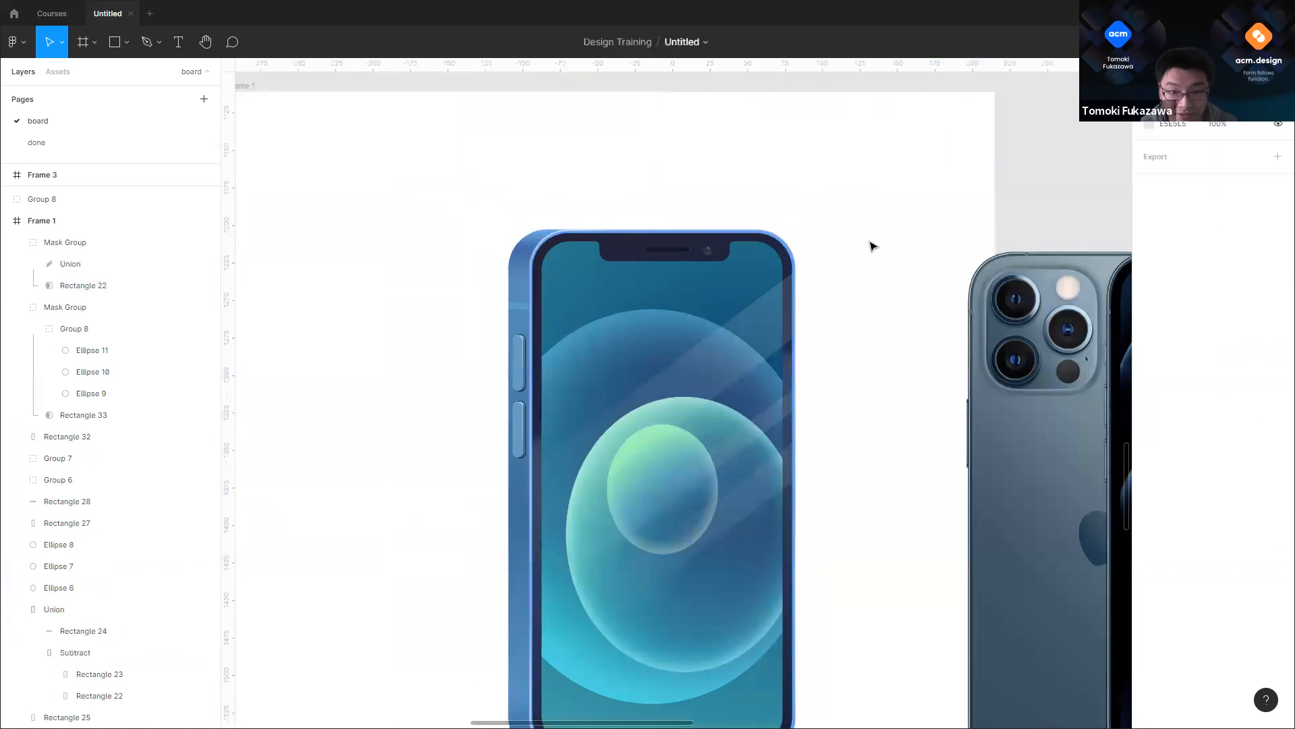
Step: Group all the phone's layers, nudge the group slightly up and left, and move the reference photo farther right of the frame
scroll(853, 317, "down", 2)
scroll(853, 317, "down", 2)
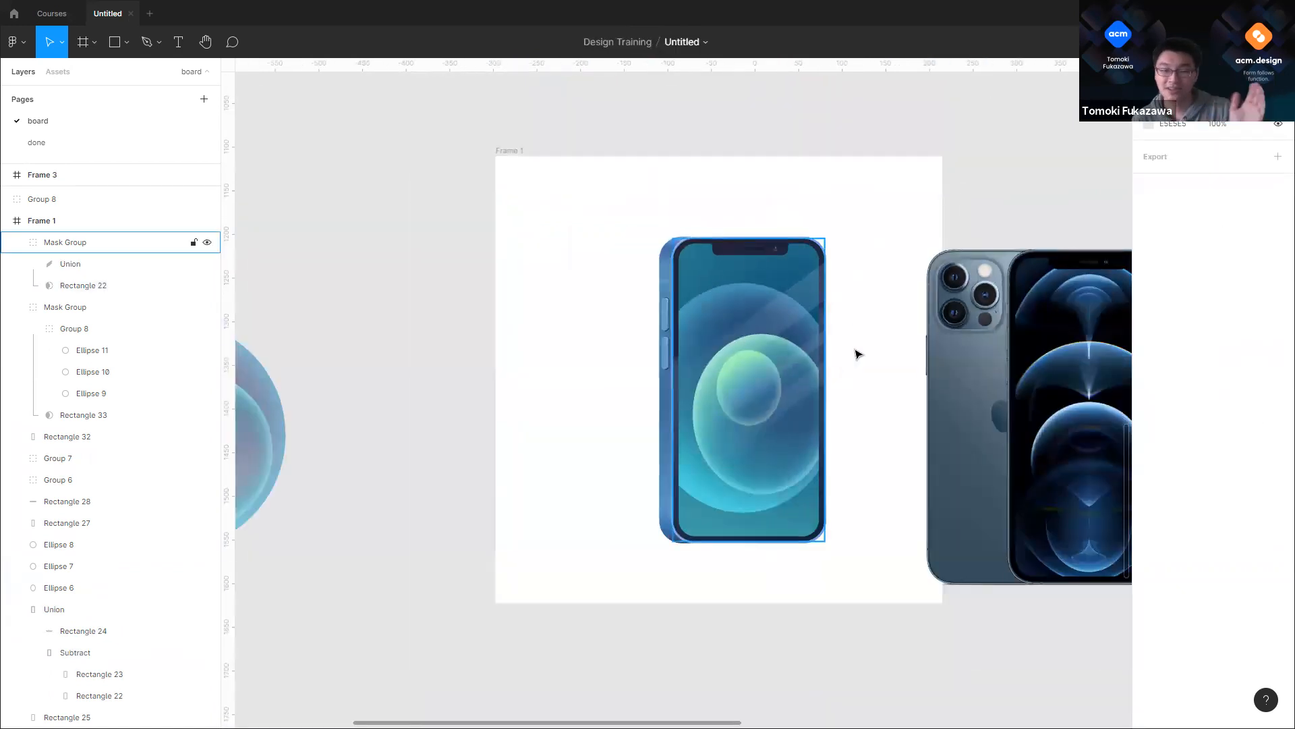
scroll(713, 317, "right", 3)
scroll(713, 317, "down", 1)
left_click_drag(511, 178, 767, 535)
key("ctrl+g")
mouse_move(671, 432)
left_mouse_down()
mouse_move(651, 411)
mouse_move(660, 418)
left_mouse_up()
left_click(810, 371)
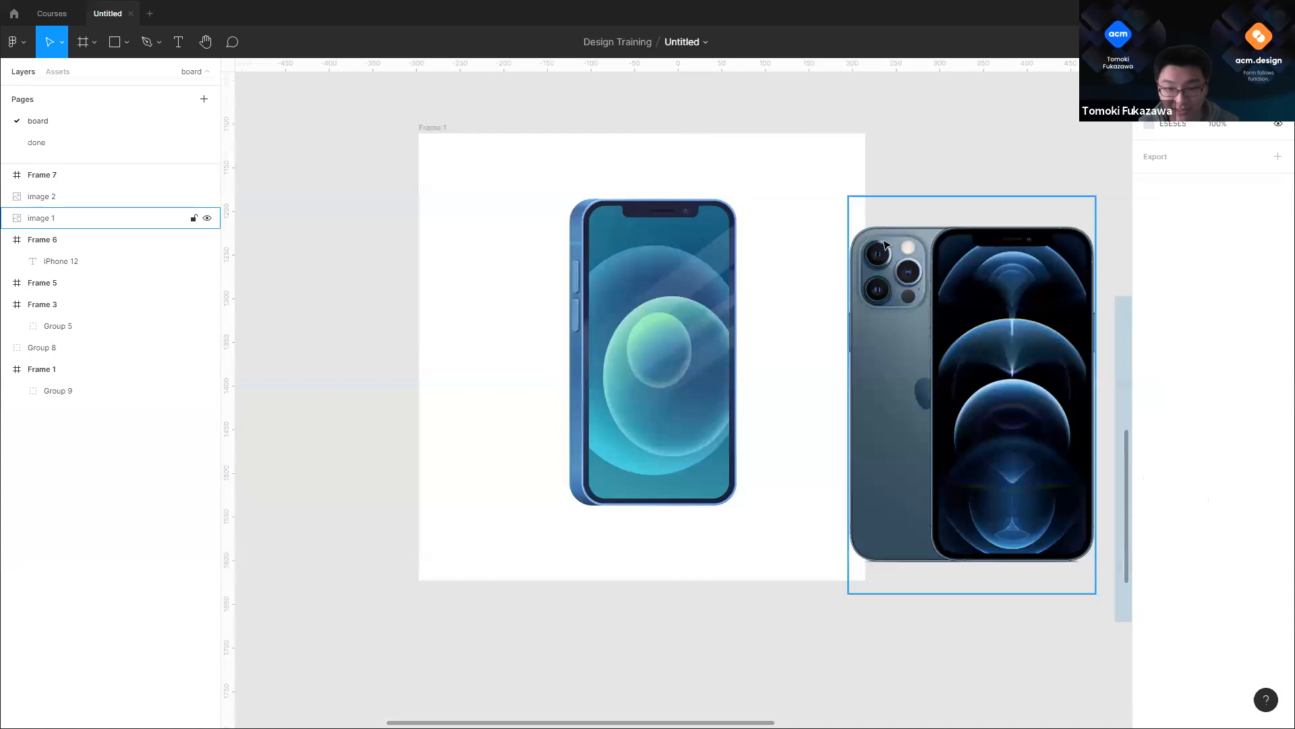
left_click_drag(937, 308, 1010, 300)
left_click(702, 270)
left_click(443, 148)
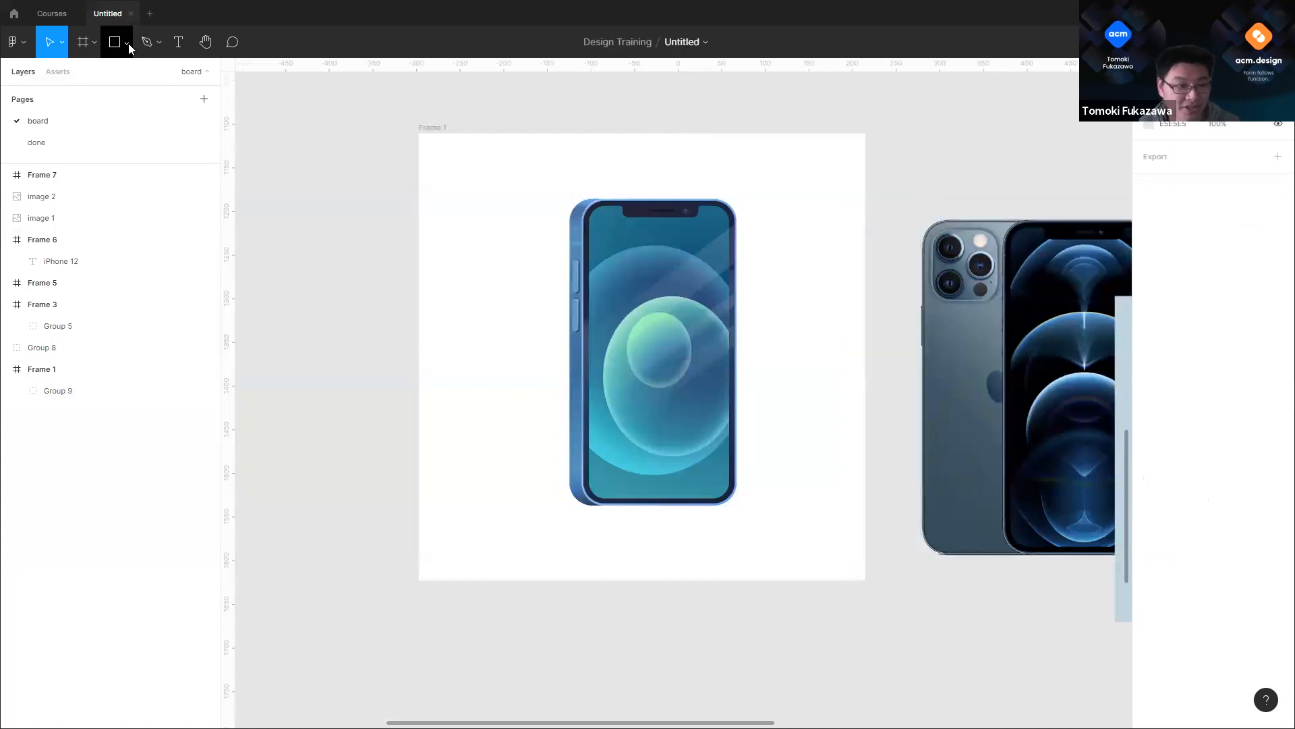
Step: Draw a rectangle, place it behind the phone offset down and left as a shadow, and size it about 196 × 360
left_click(127, 42)
left_click(104, 75)
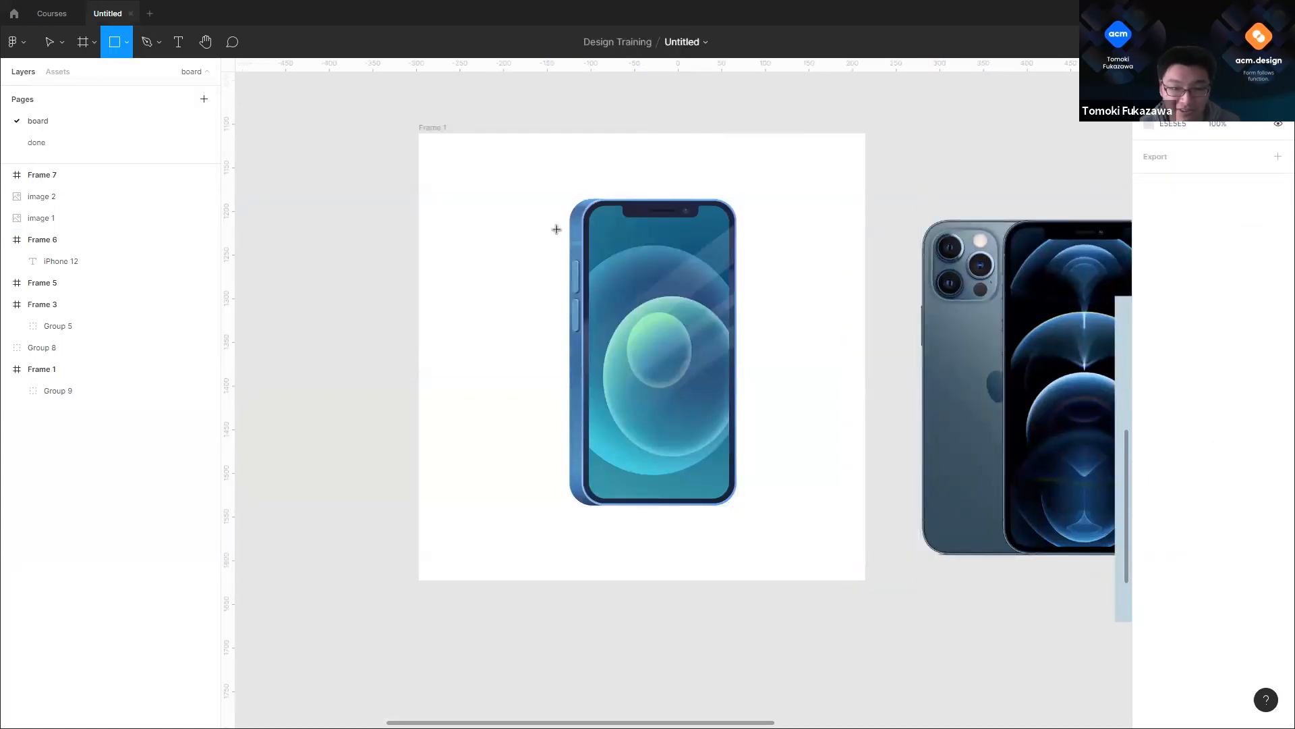
left_click_drag(561, 218, 726, 534)
key("shift+2")
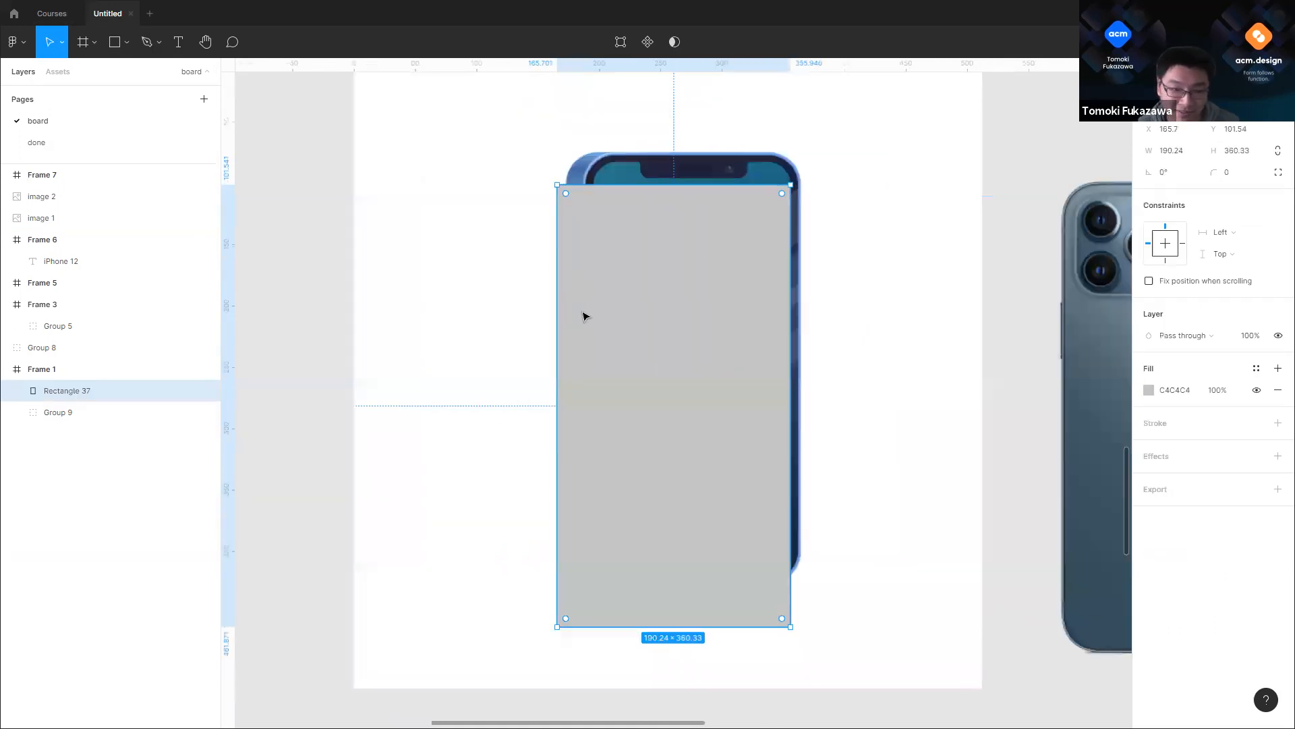
left_click_drag(658, 321, 658, 320)
key("ctrl+[")
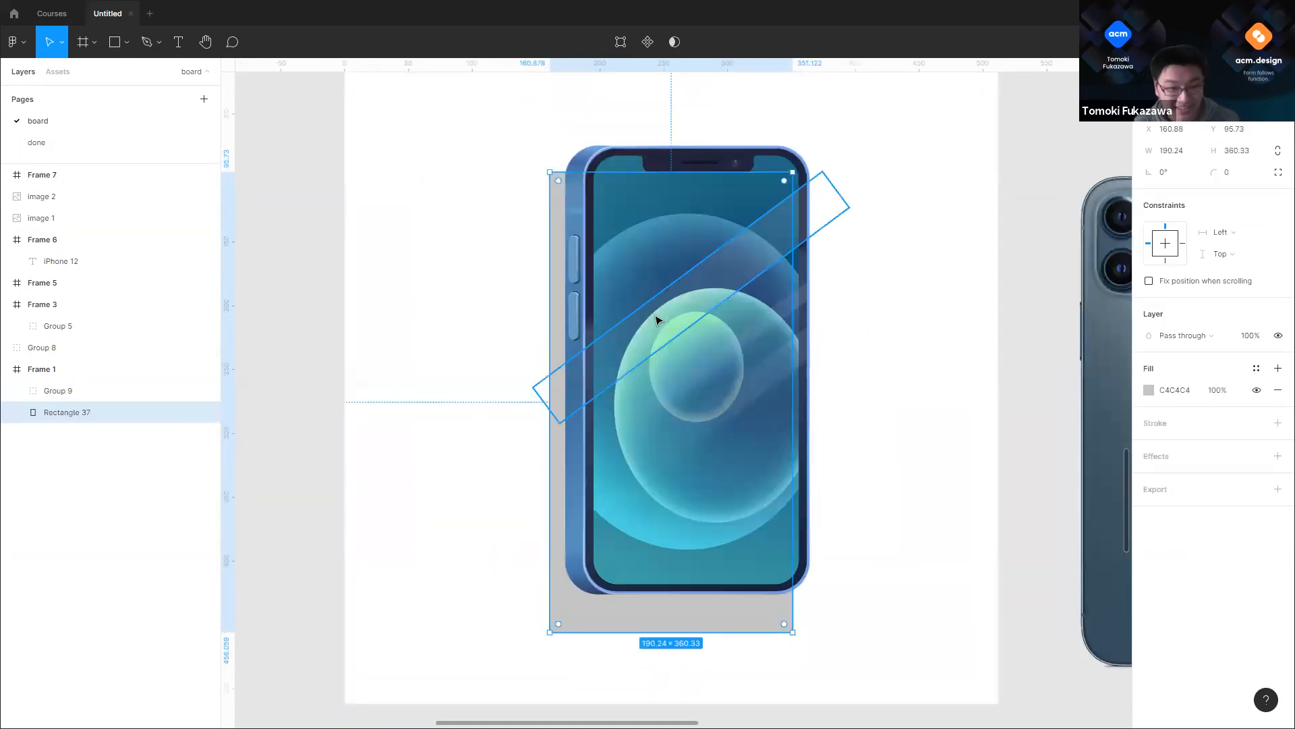
left_click_drag(550, 570, 541, 571)
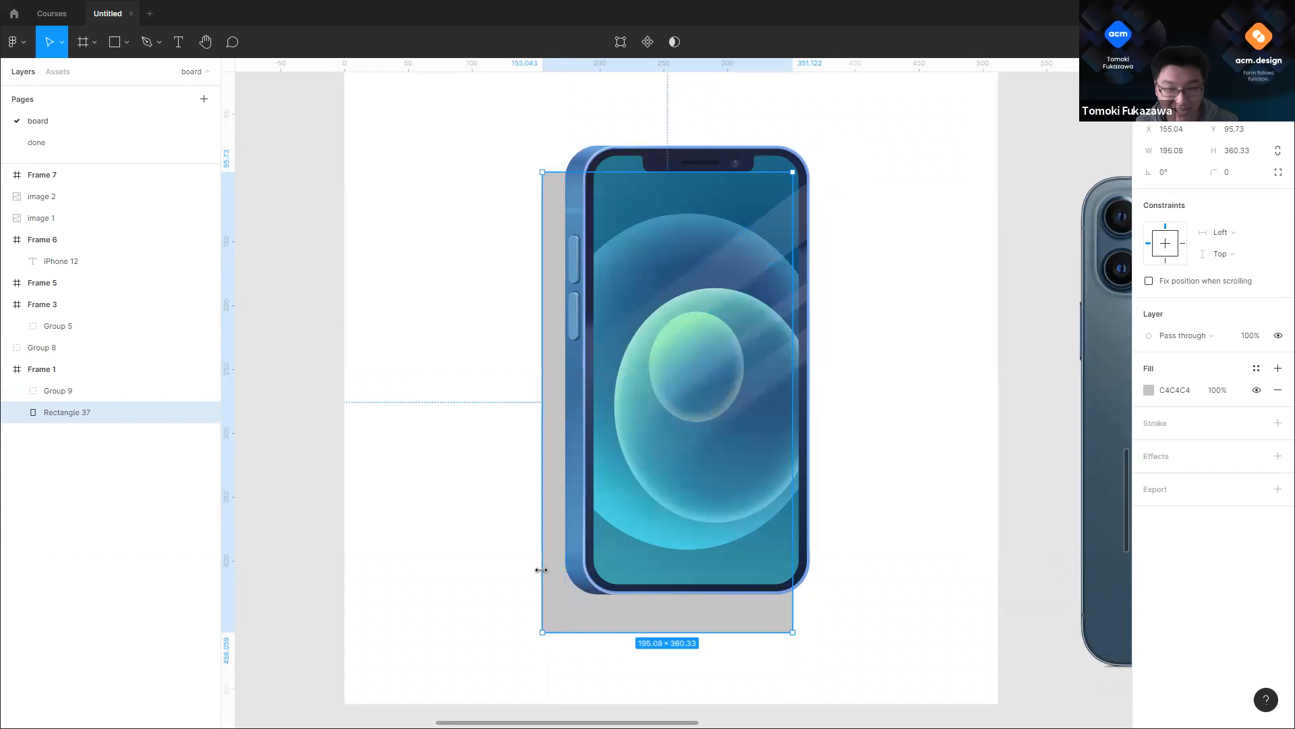
Step: Fill the shadow rectangle with dark navy 1F2848 and set its corner radius to 23
left_click(1149, 395)
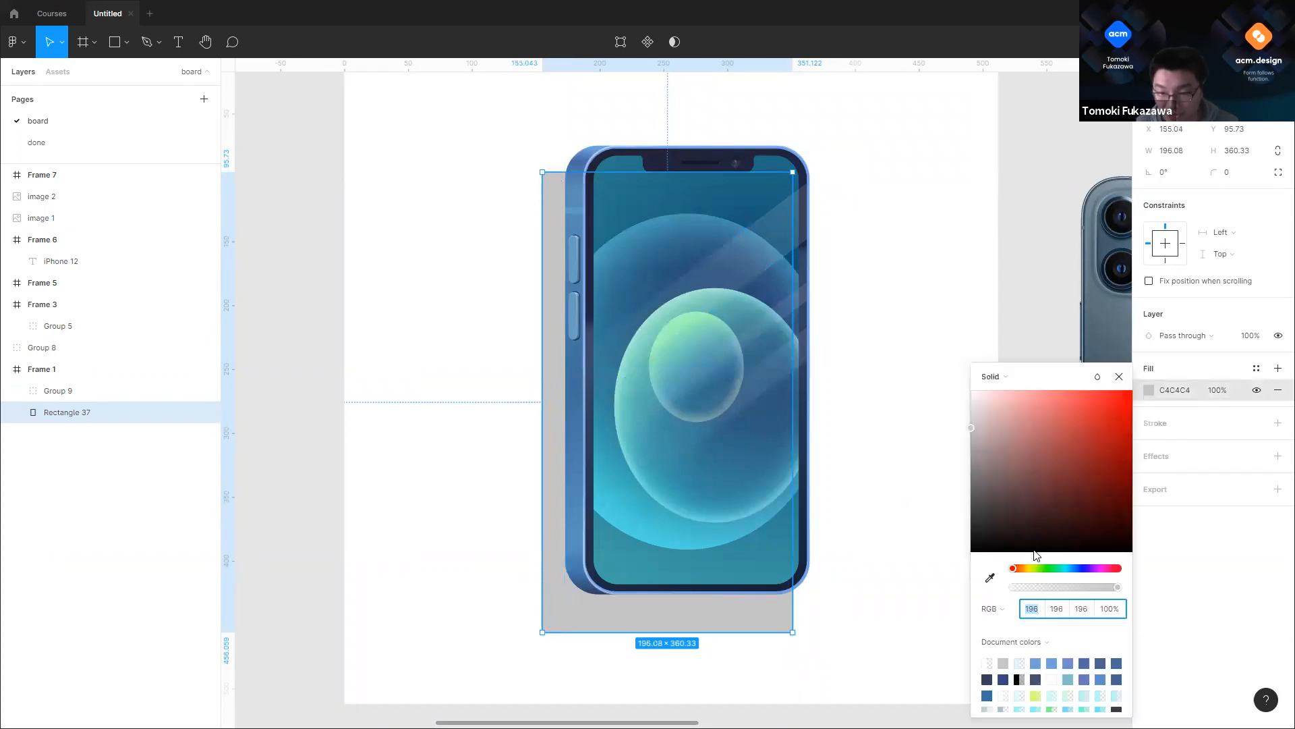
left_click(1087, 584)
left_click(1094, 531)
mouse_move(1097, 547)
left_mouse_down()
mouse_move(1093, 507)
mouse_move(1071, 522)
left_mouse_up()
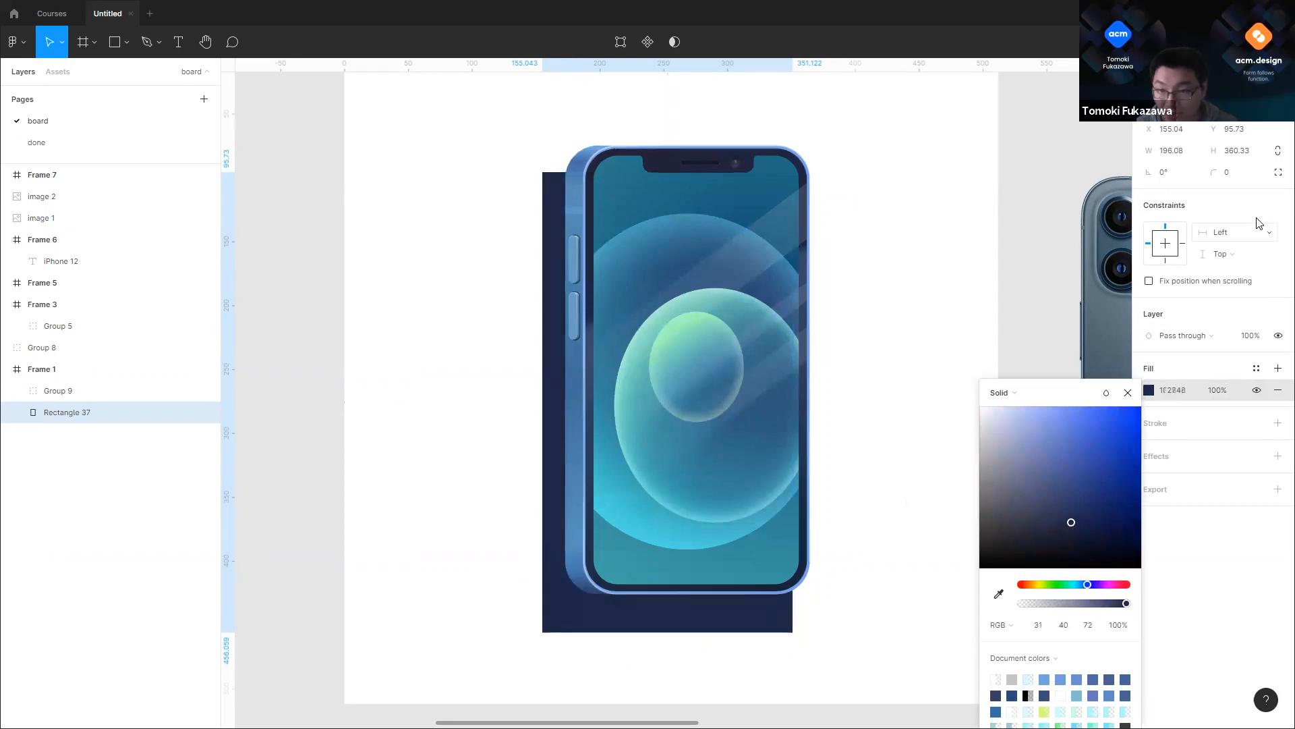
left_click_drag(1214, 174, 237, 177)
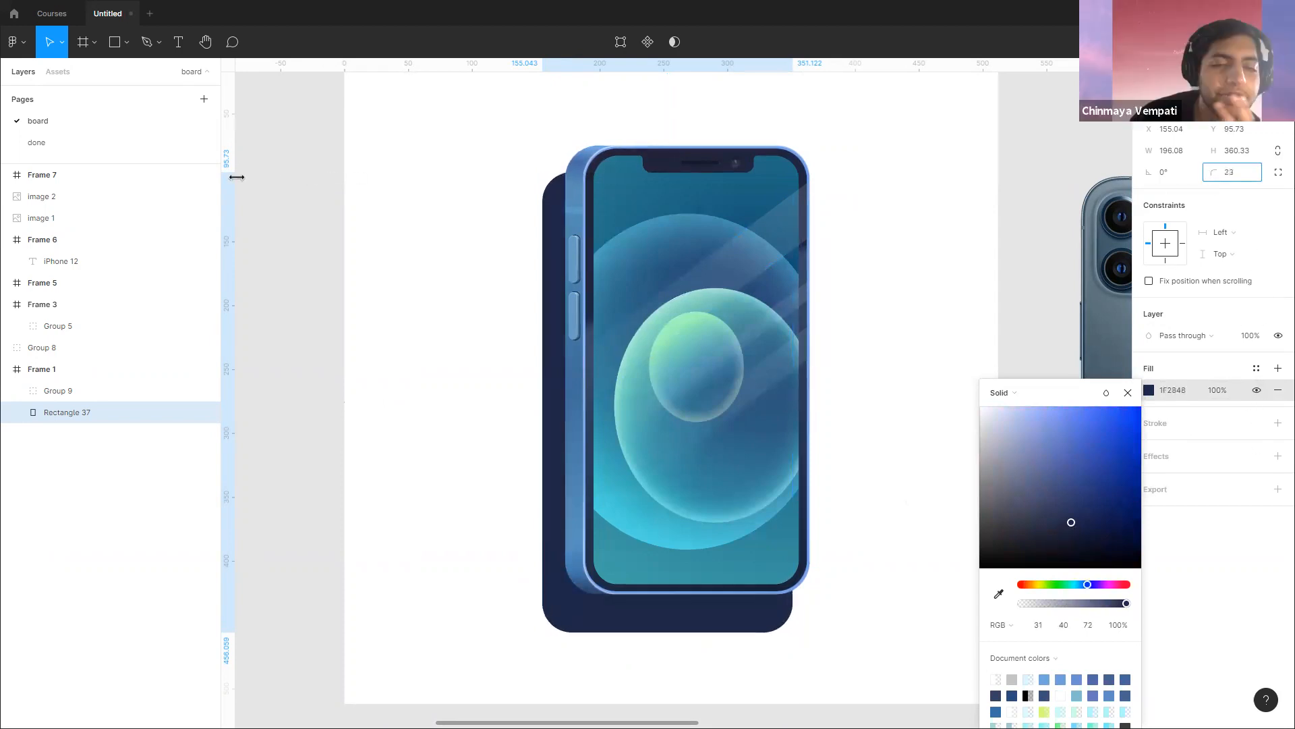
left_click(1127, 394)
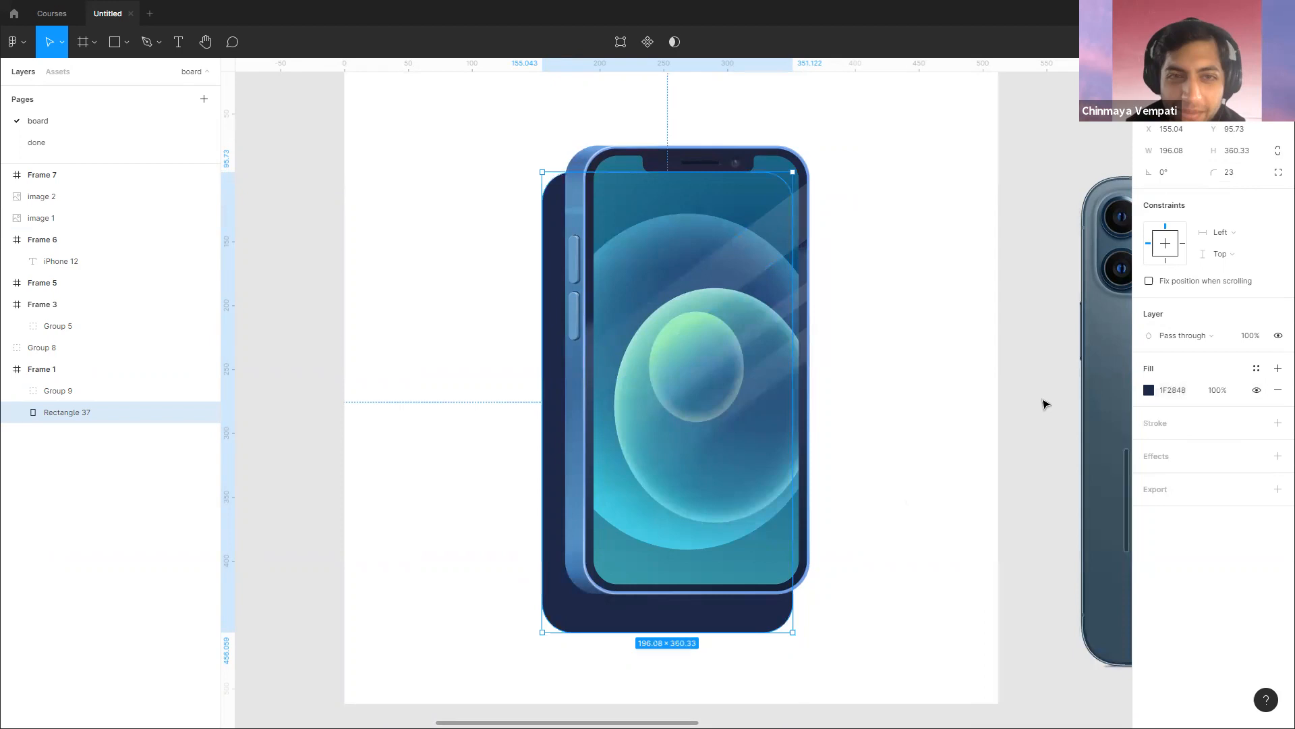
left_click(930, 401)
Step: Draw a circle about 159 across on the empty canvas outside the frame and fill it with red FF0000
scroll(439, 304, "down", 2)
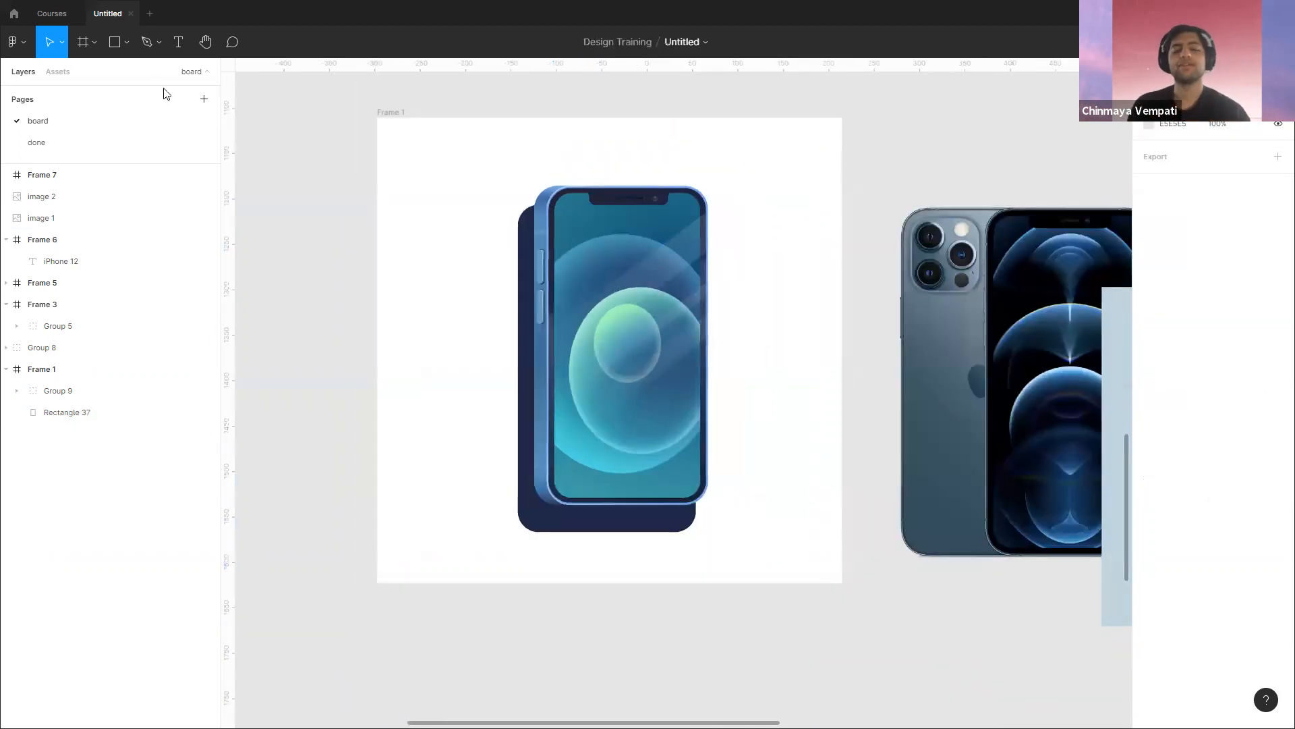
left_click(114, 44)
left_click(127, 42)
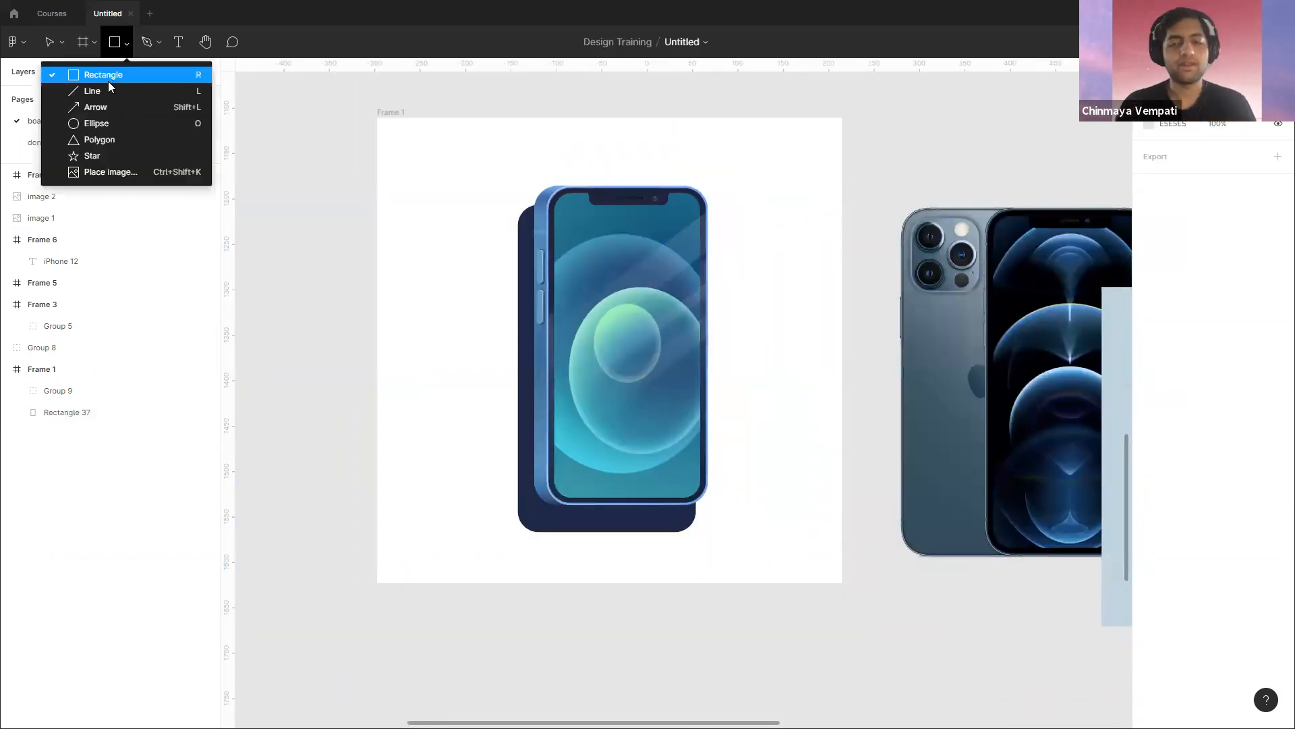
left_click(101, 122)
scroll(674, 269, "down", 2)
scroll(528, 203, "up", 3)
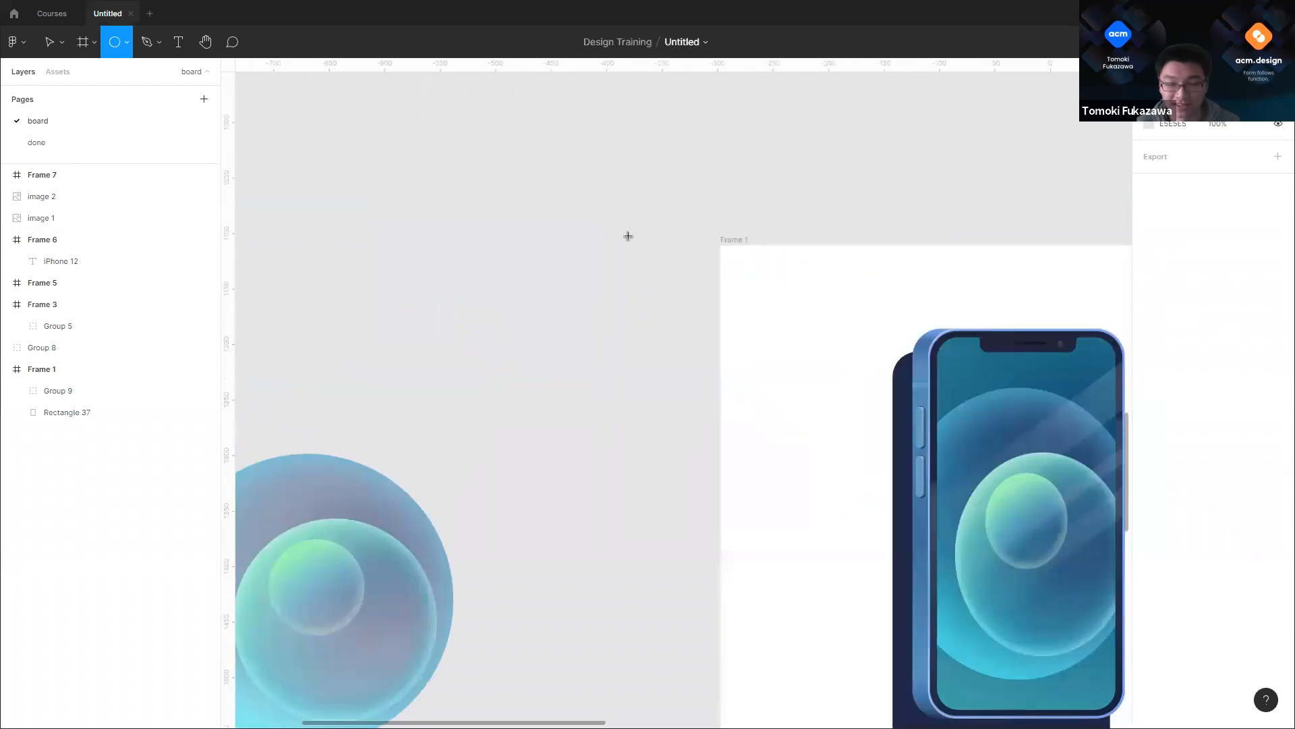
mouse_move(402, 161)
left_mouse_down()
mouse_move(599, 368)
mouse_move(578, 336)
left_mouse_up()
left_click(1155, 282)
left_click_drag(1079, 338, 1131, 295)
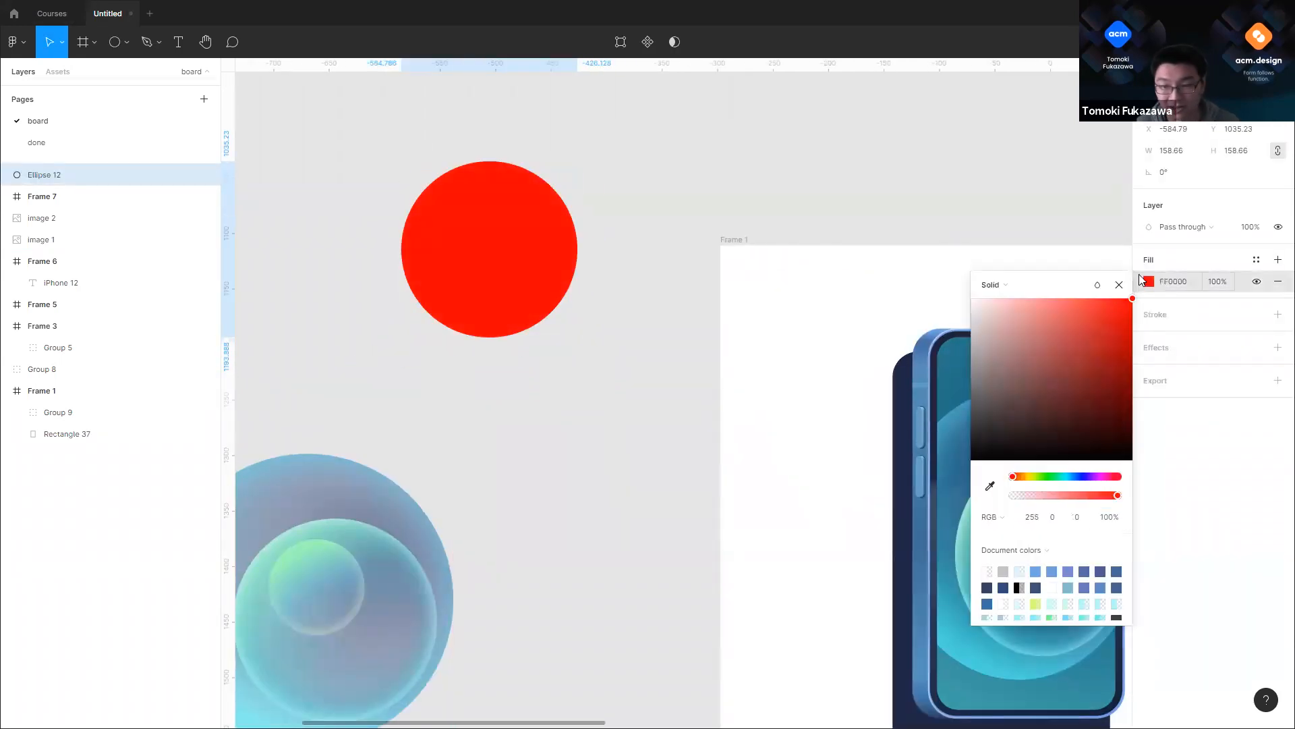
left_click(505, 133)
Step: Draw a grey rectangle about 127 × 116 overlapping the upper-left part of the red circle
left_click(117, 45)
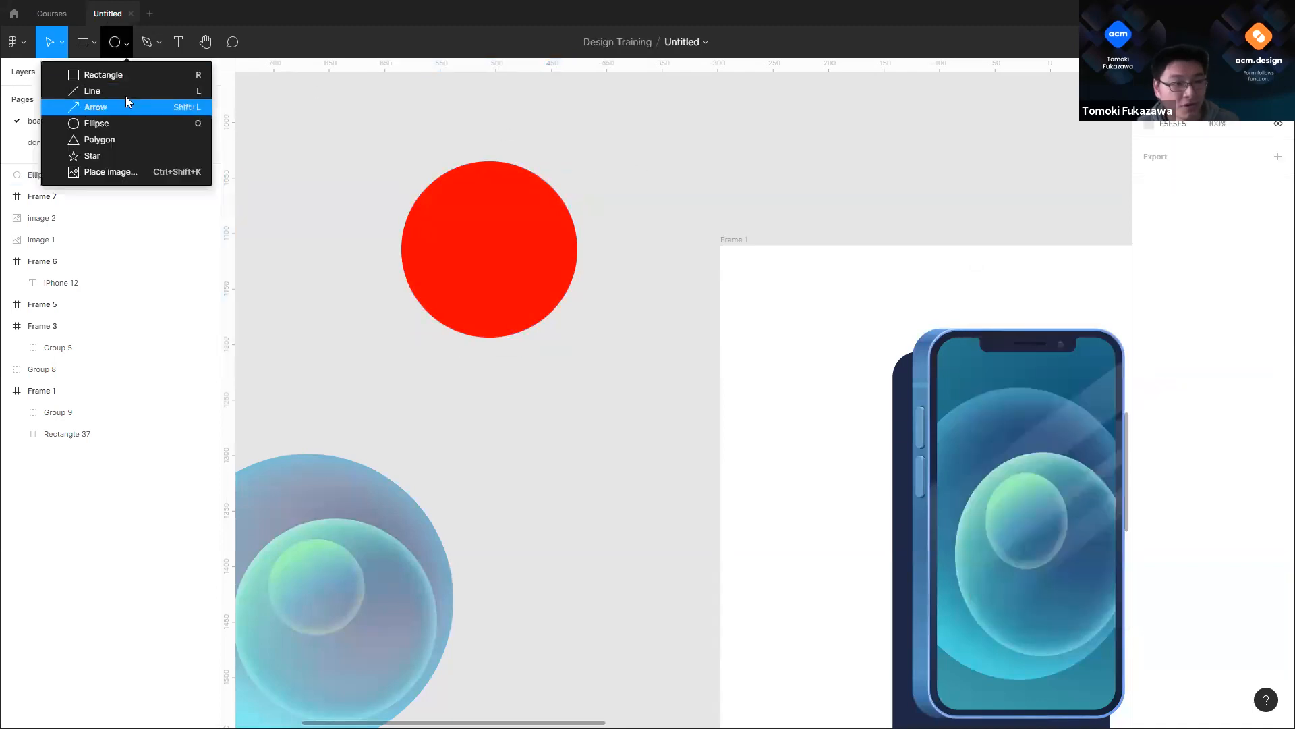
left_click(102, 72)
scroll(466, 130, "up", 4)
mouse_move(325, 148)
left_mouse_down()
mouse_move(562, 428)
mouse_move(621, 419)
left_mouse_up()
left_click_drag(427, 312, 344, 274)
scroll(836, 283, "down", 3)
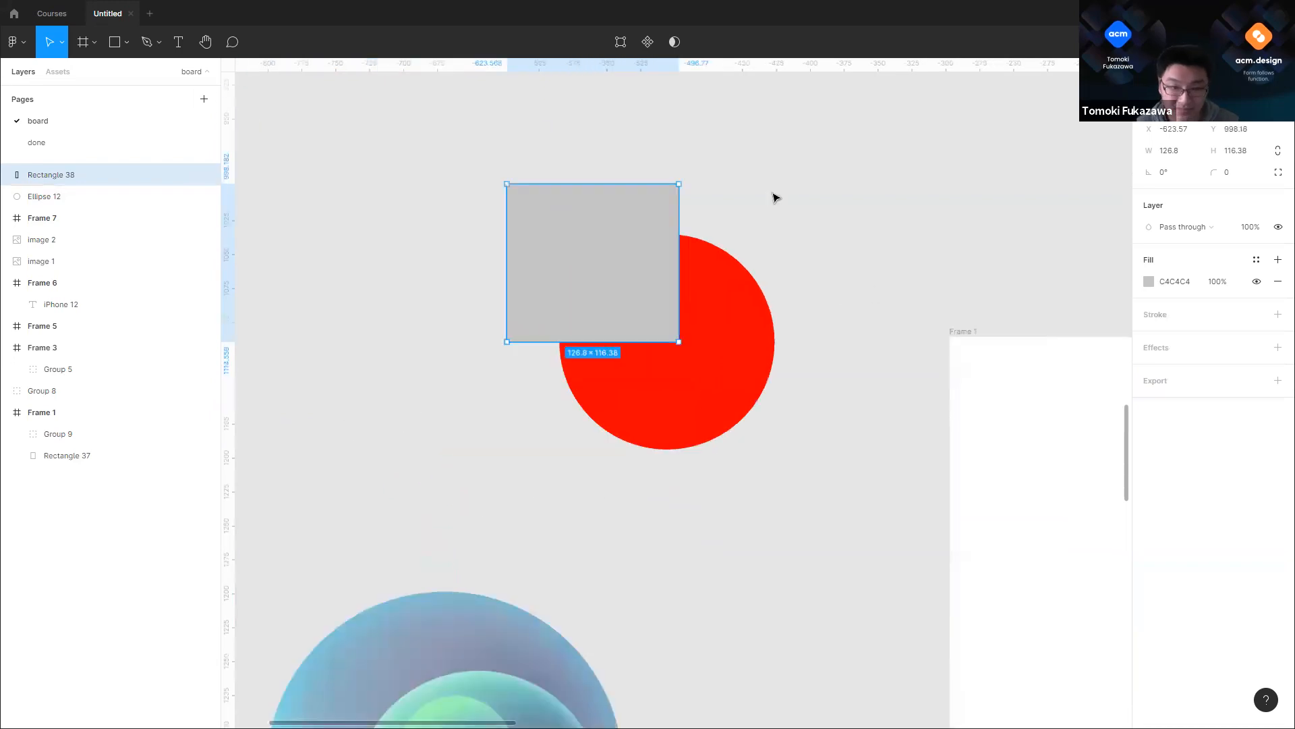
Step: Mask the grey rectangle with the red circle and select the masked rectangle inside the group
left_click(771, 196)
left_click(705, 296)
left_click(526, 200, "shift")
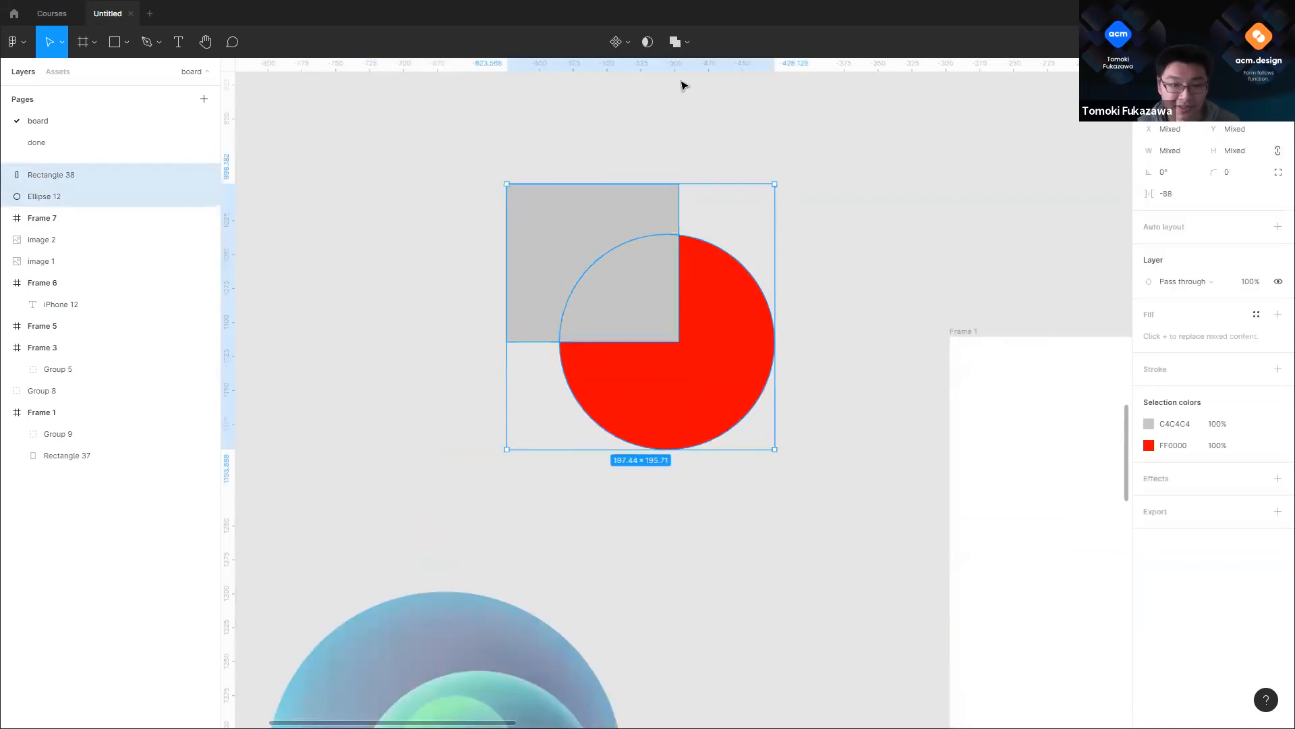
left_click(645, 44)
scroll(661, 197, "up", 3)
left_click(671, 362)
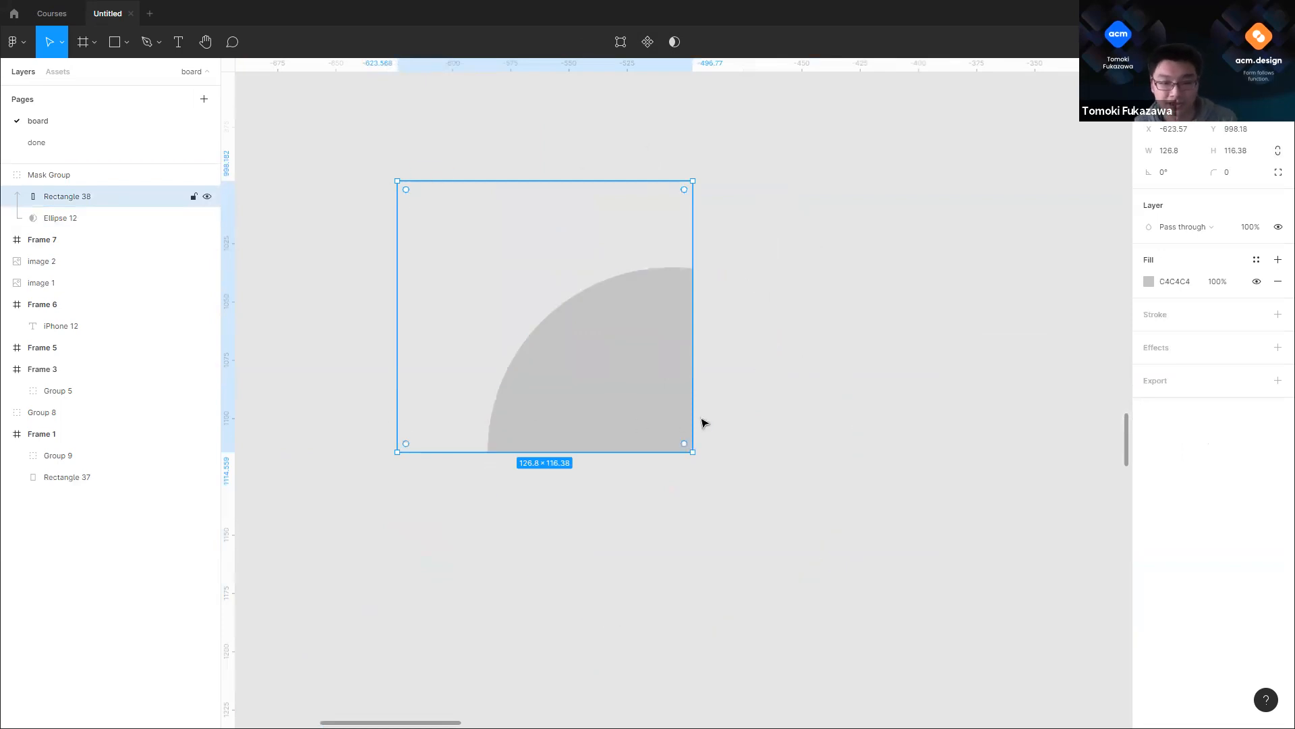
Step: Delete the demonstration mask group with the circle and grey rectangle from the empty canvas
left_click(798, 227)
scroll(494, 198, "down", 3)
left_click_drag(457, 195, 640, 402)
key("Delete")
scroll(862, 262, "down", 3)
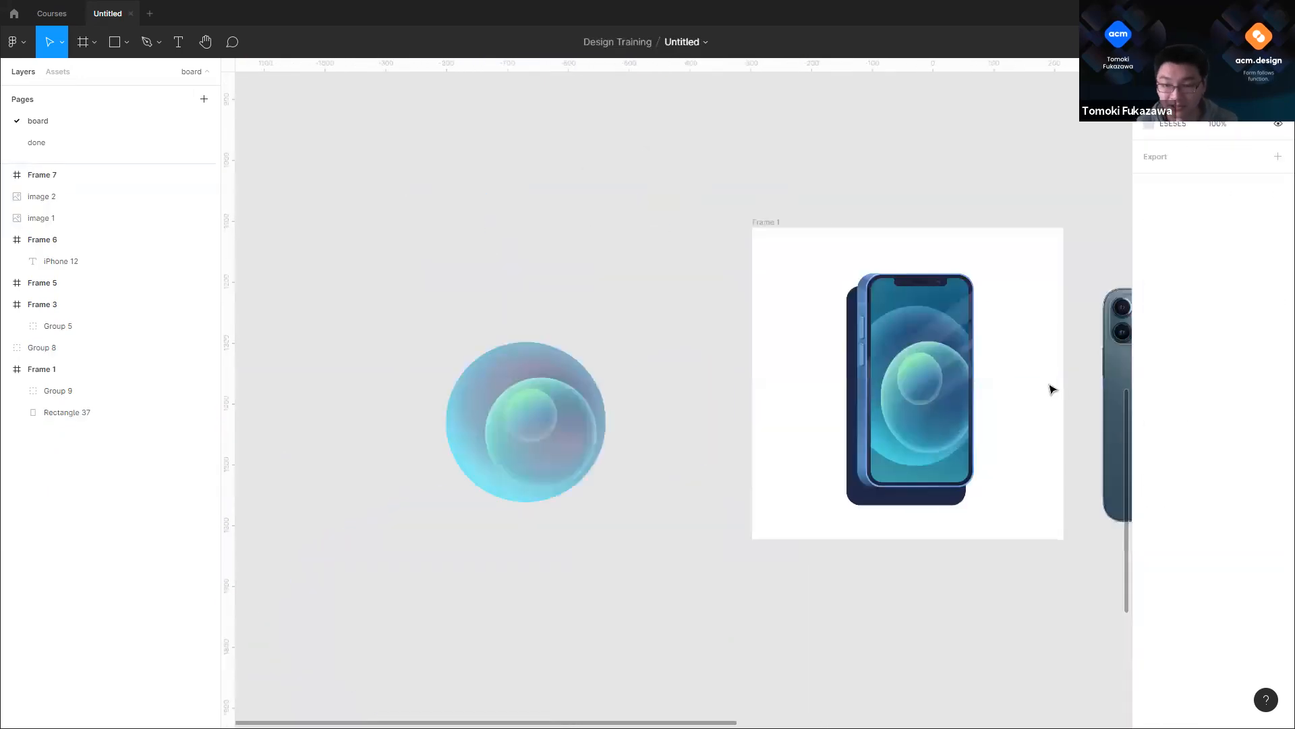
Step: Examine how the diagonal glare shape extends past the phone's edge and is masked to the phone body
scroll(1053, 387, "up", 5)
double_click(787, 218)
double_click(787, 218)
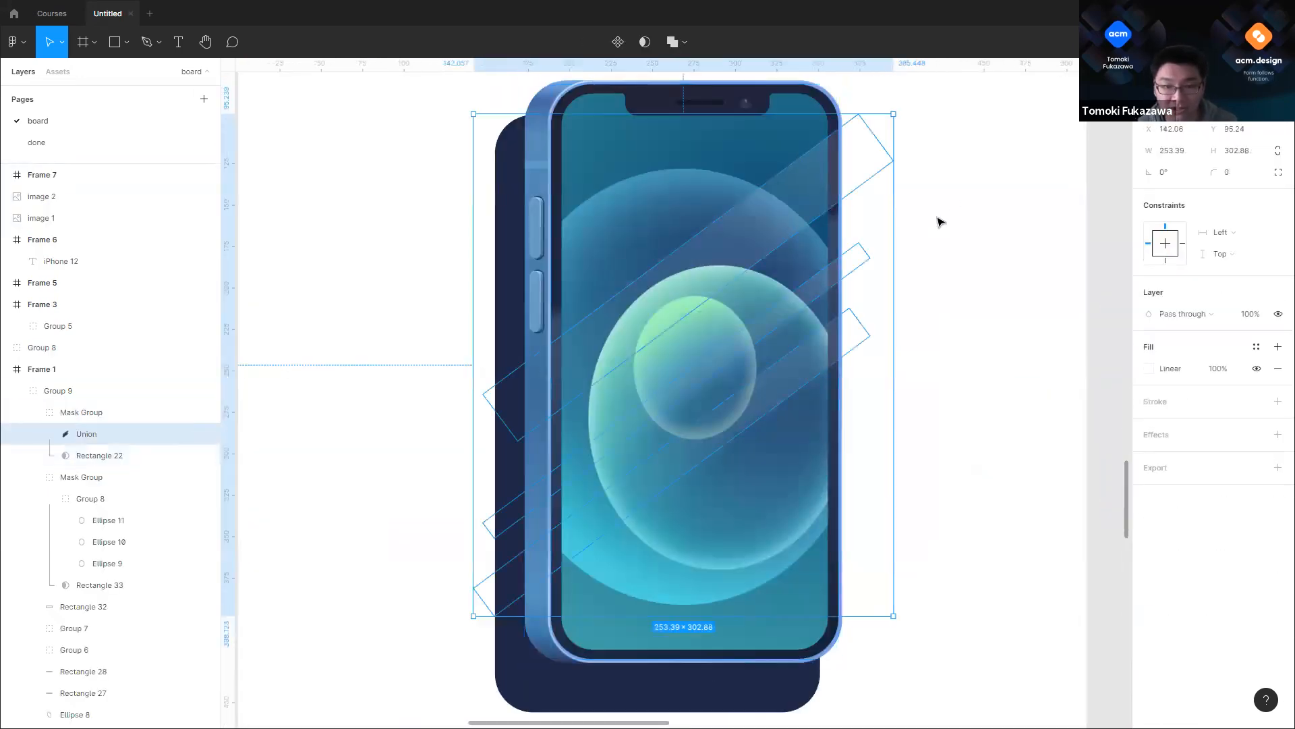
left_click(994, 216)
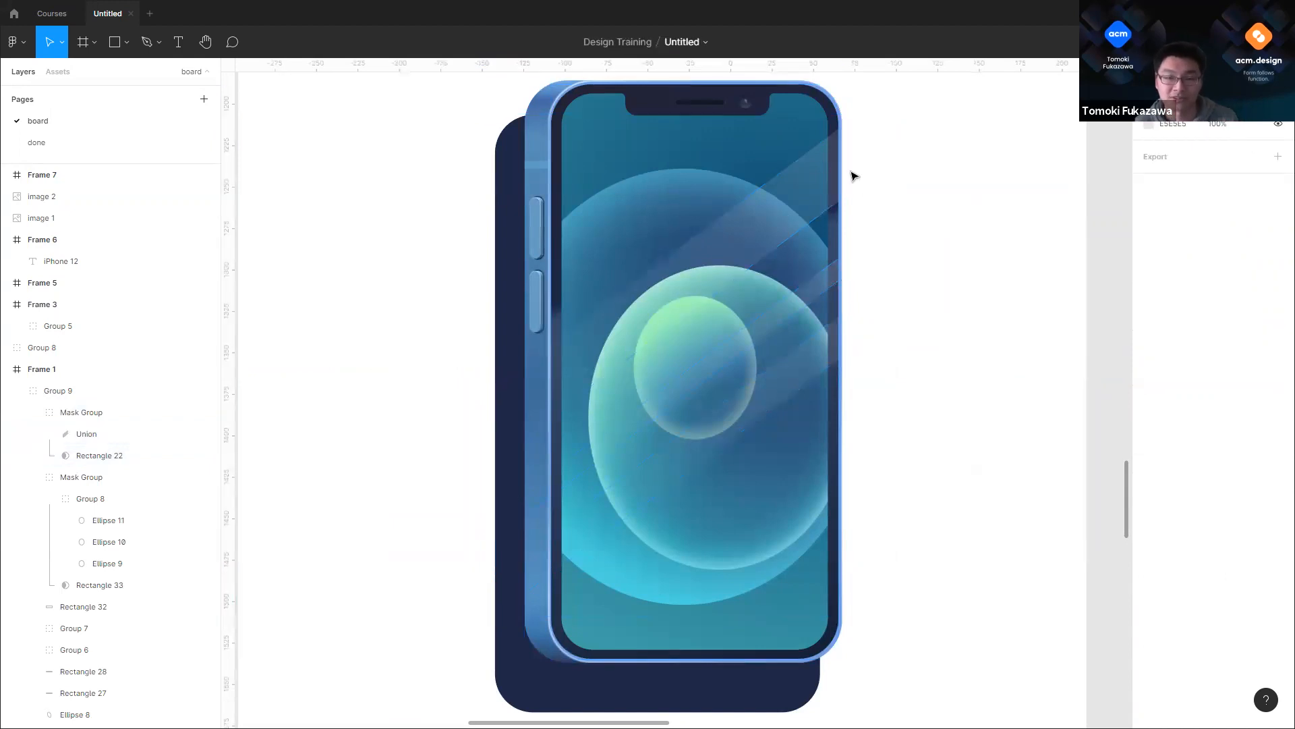
left_click(645, 289)
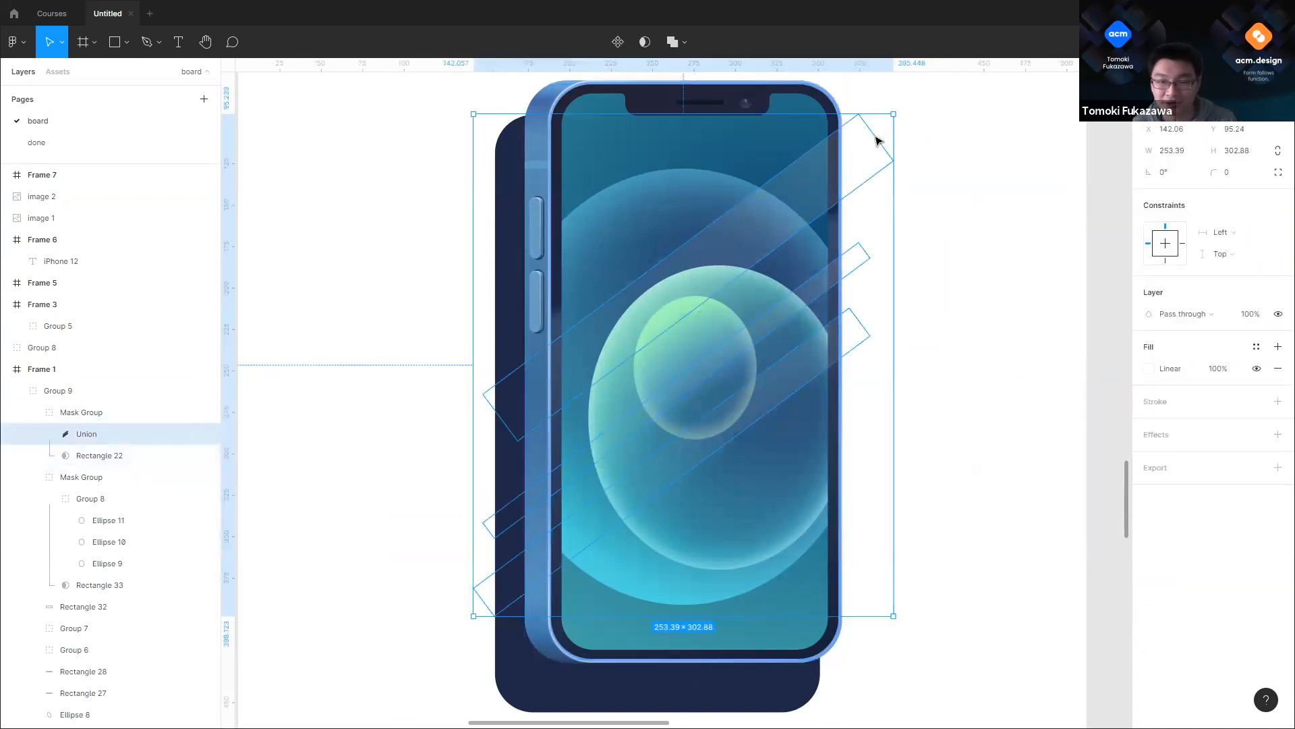
scroll(876, 140, "up", 3)
scroll(690, 300, "up", 2)
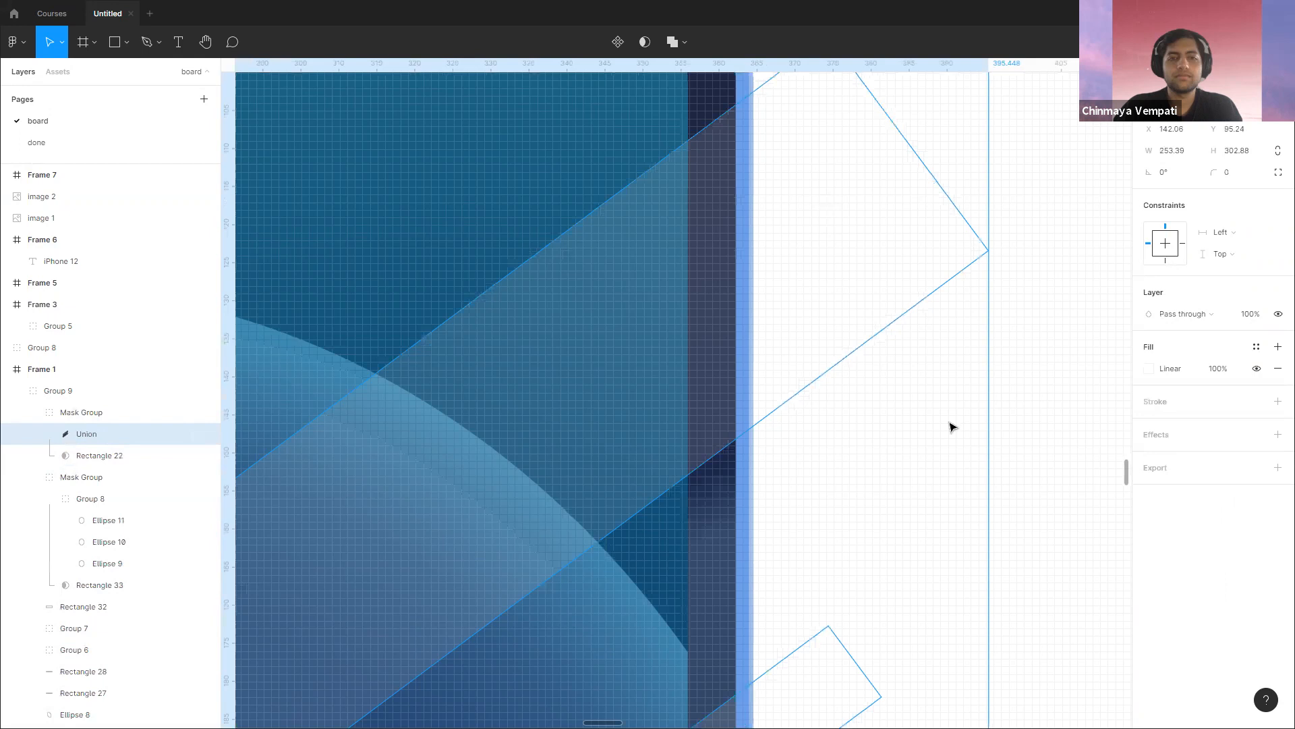
scroll(923, 483, "up", 2)
scroll(889, 400, "down", 3)
scroll(987, 209, "down", 4)
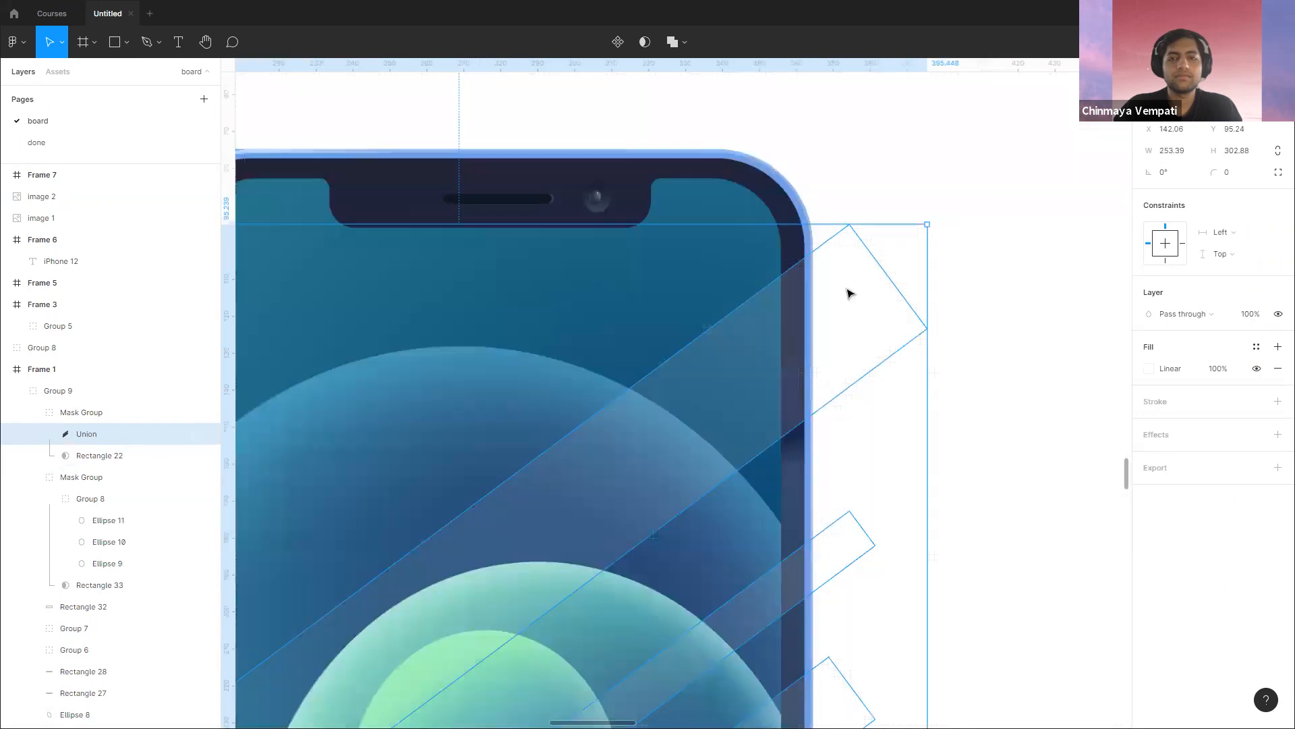
key("Escape")
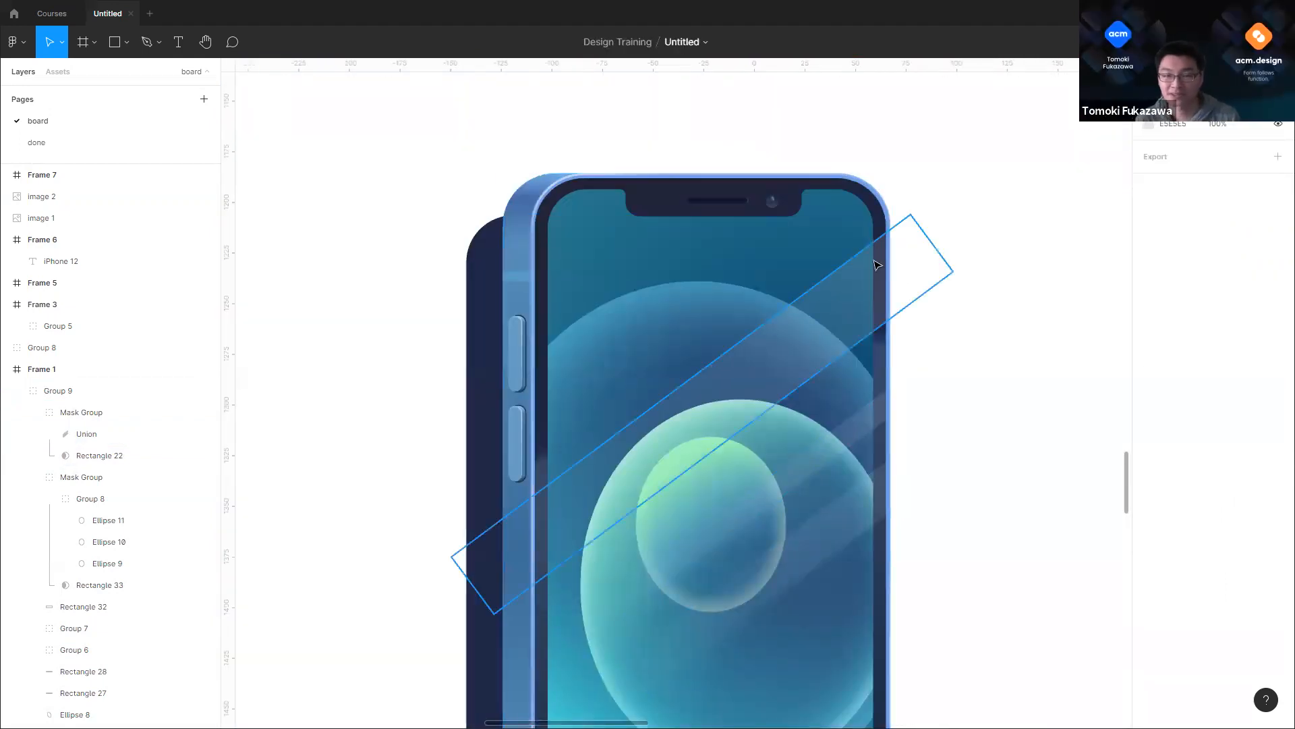
scroll(863, 290, "down", 6)
scroll(845, 430, "up", 3)
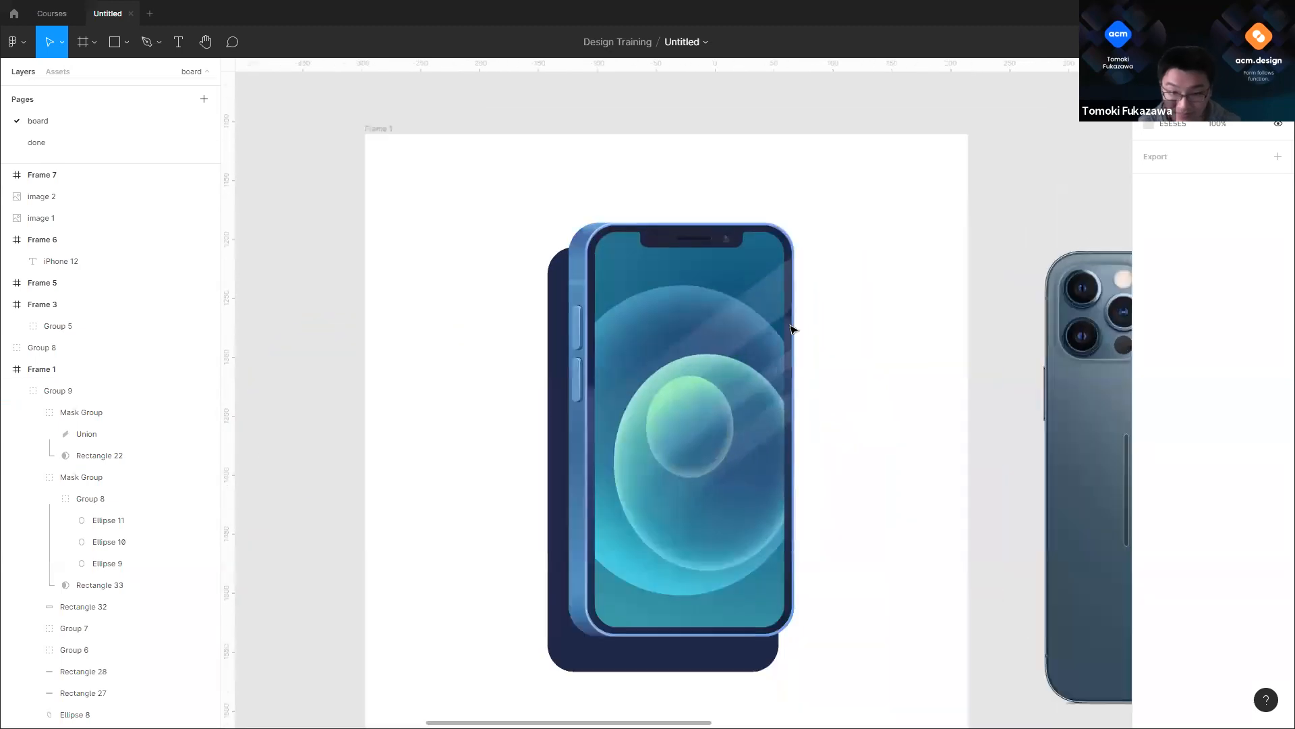
Step: Shorten the navy shadow rectangle from its lower edge to about 353 high and give it a layer blur of 33
left_click(553, 442)
left_click_drag(679, 666, 678, 661)
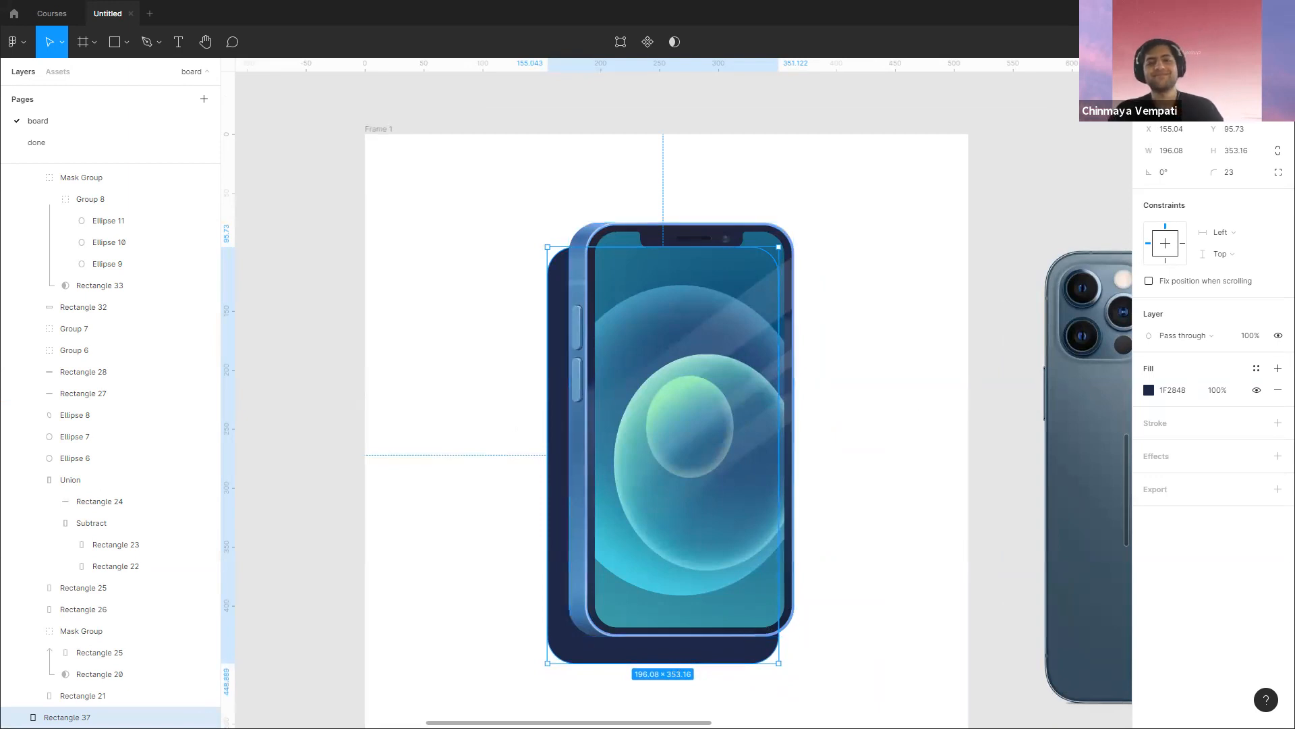
left_click(1277, 456)
left_click(1198, 478)
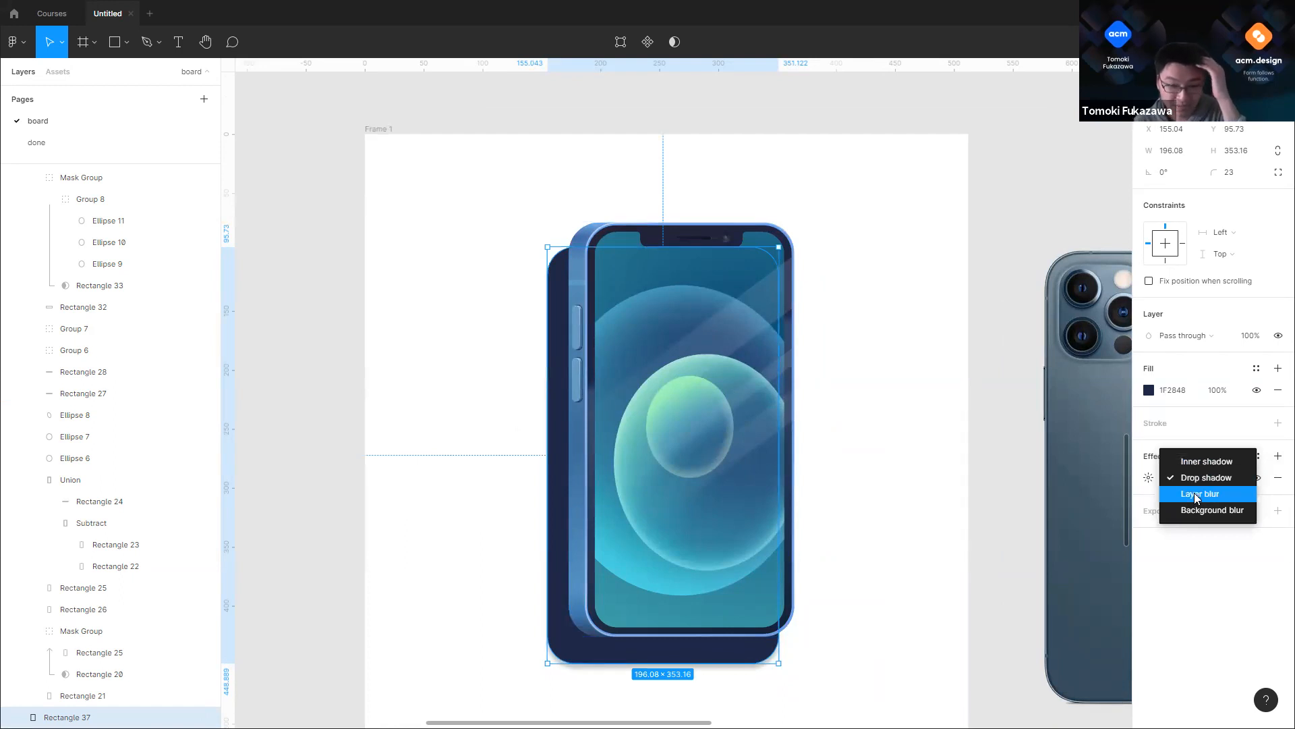
left_click(1197, 493)
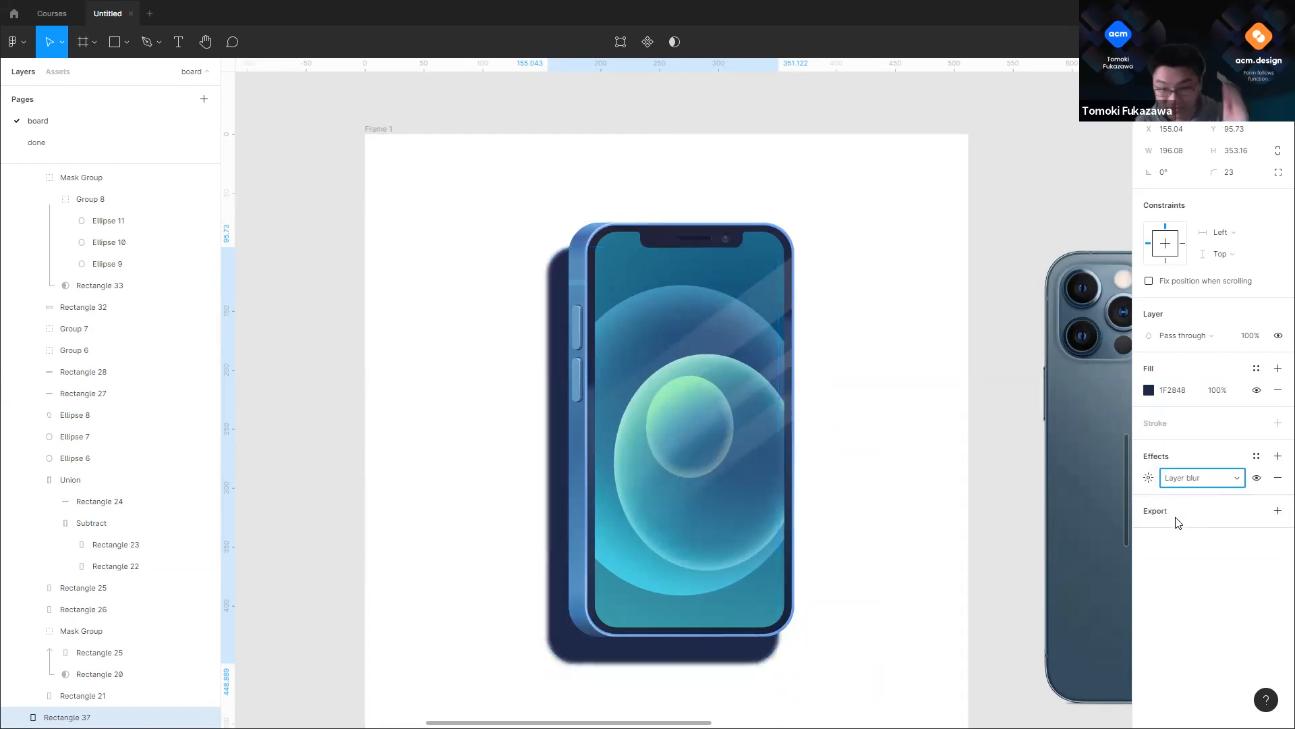
left_click(1148, 477)
type("33")
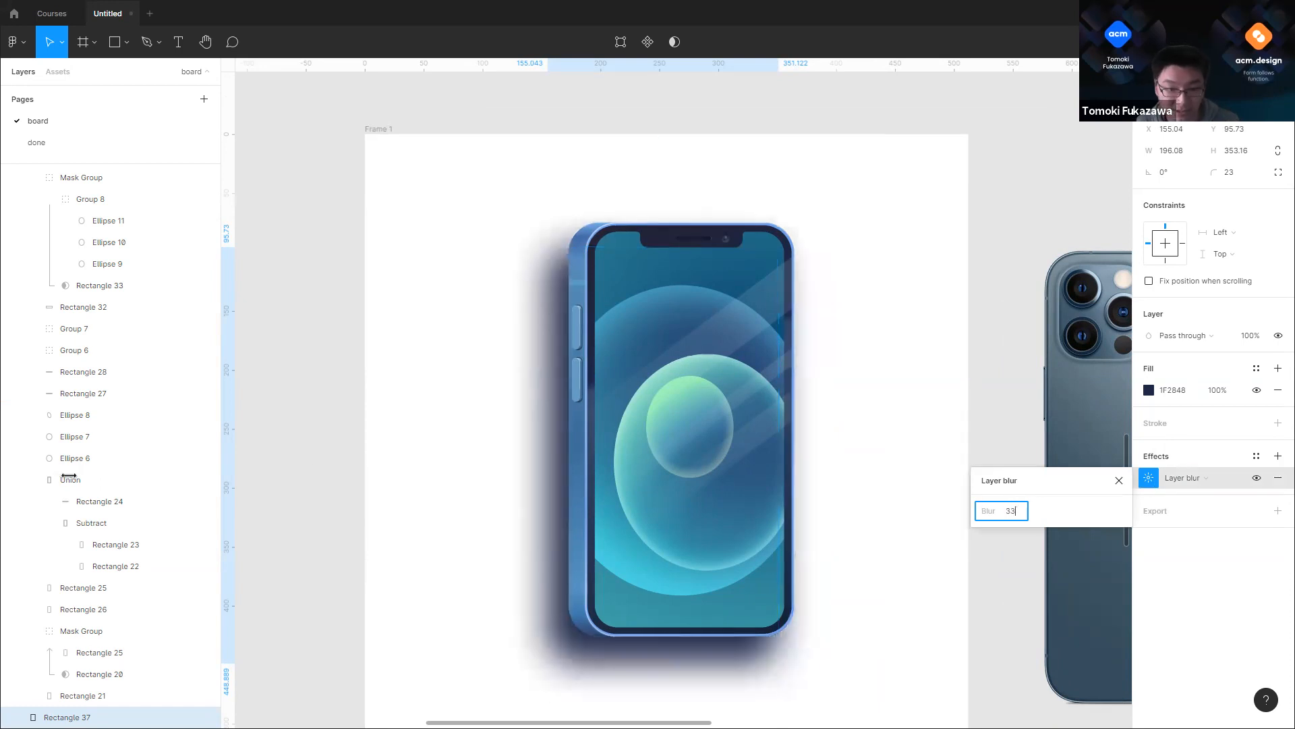
Step: Change the shadow's fill to 162639 at 36% opacity and shift it slightly down-left to about X 149, Y 99
left_click(1148, 390)
left_click(1149, 390)
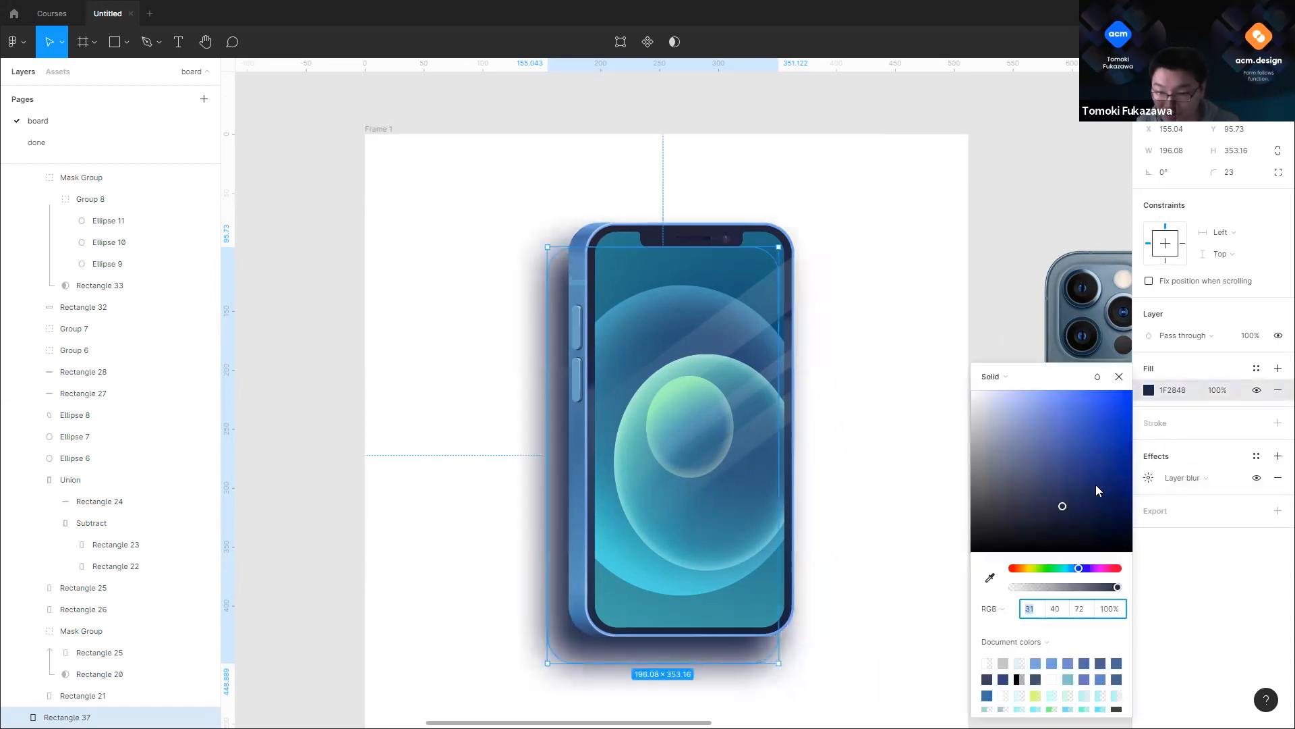
left_click(1074, 569)
left_click(1072, 515)
mouse_move(1063, 586)
left_mouse_down()
mouse_move(1035, 588)
mouse_move(1045, 594)
left_mouse_up()
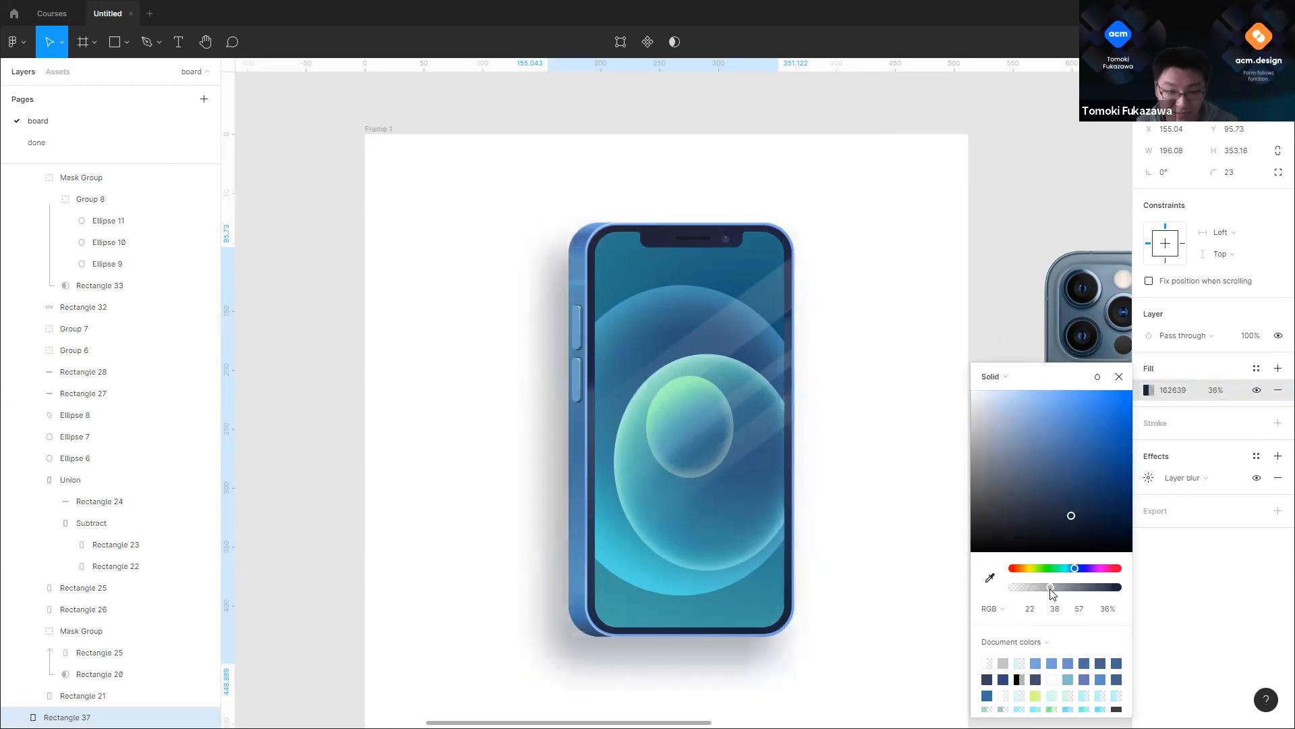
left_click_drag(629, 657, 622, 661)
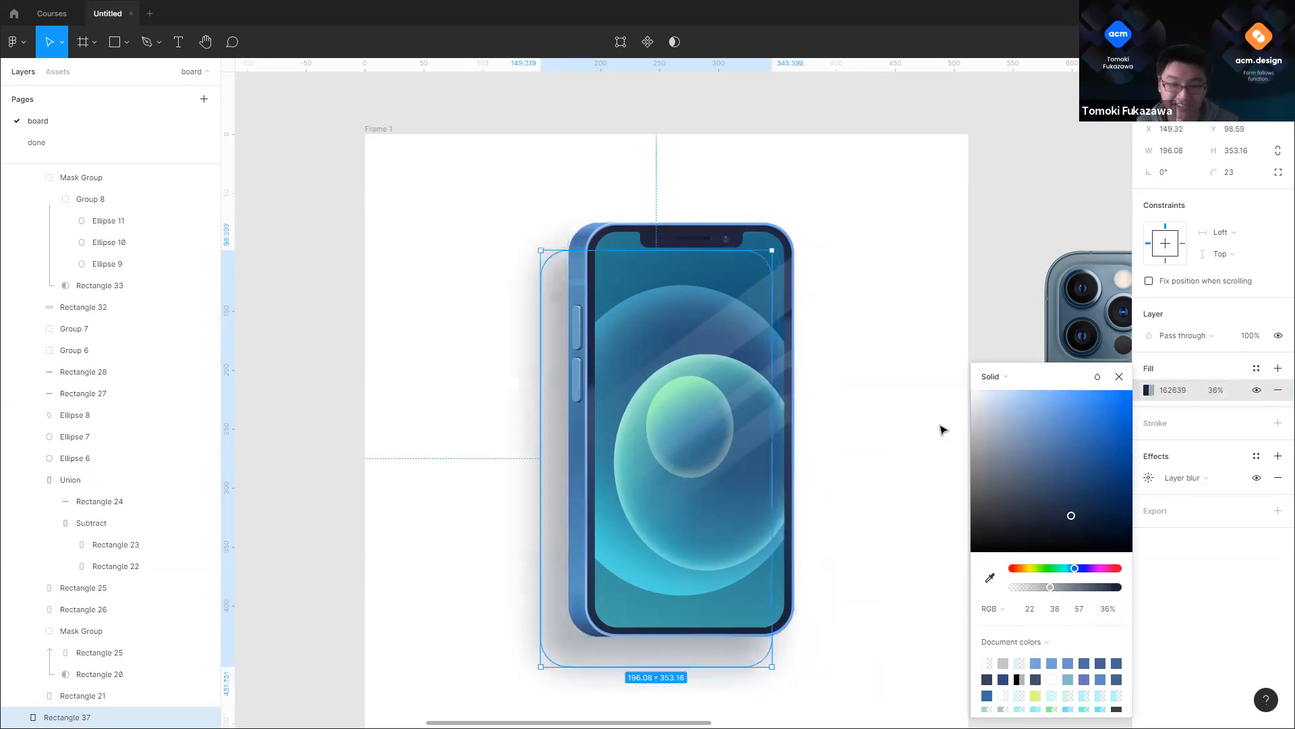
Step: Group the phone illustration together with its blurred shadow rectangle in Frame 1
left_click(943, 430)
key("shift+1")
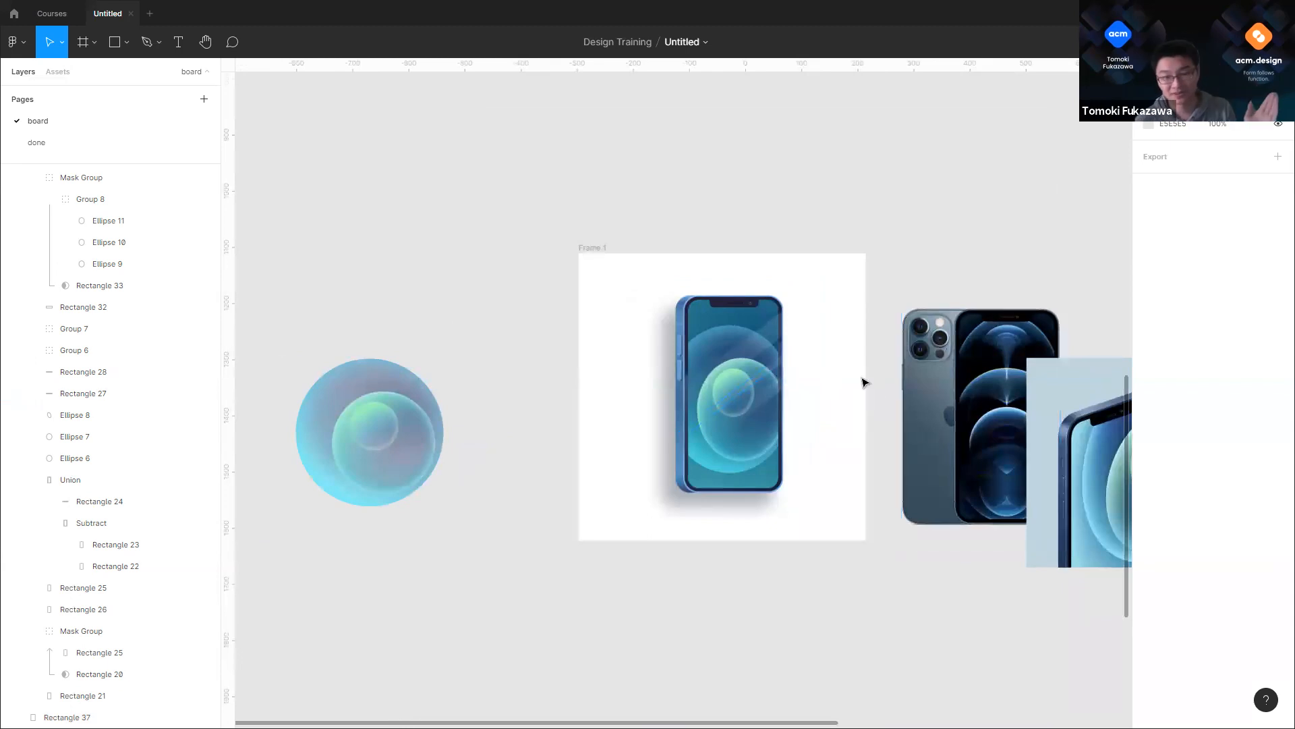
scroll(776, 388, "up", 3)
left_click_drag(541, 222, 919, 658)
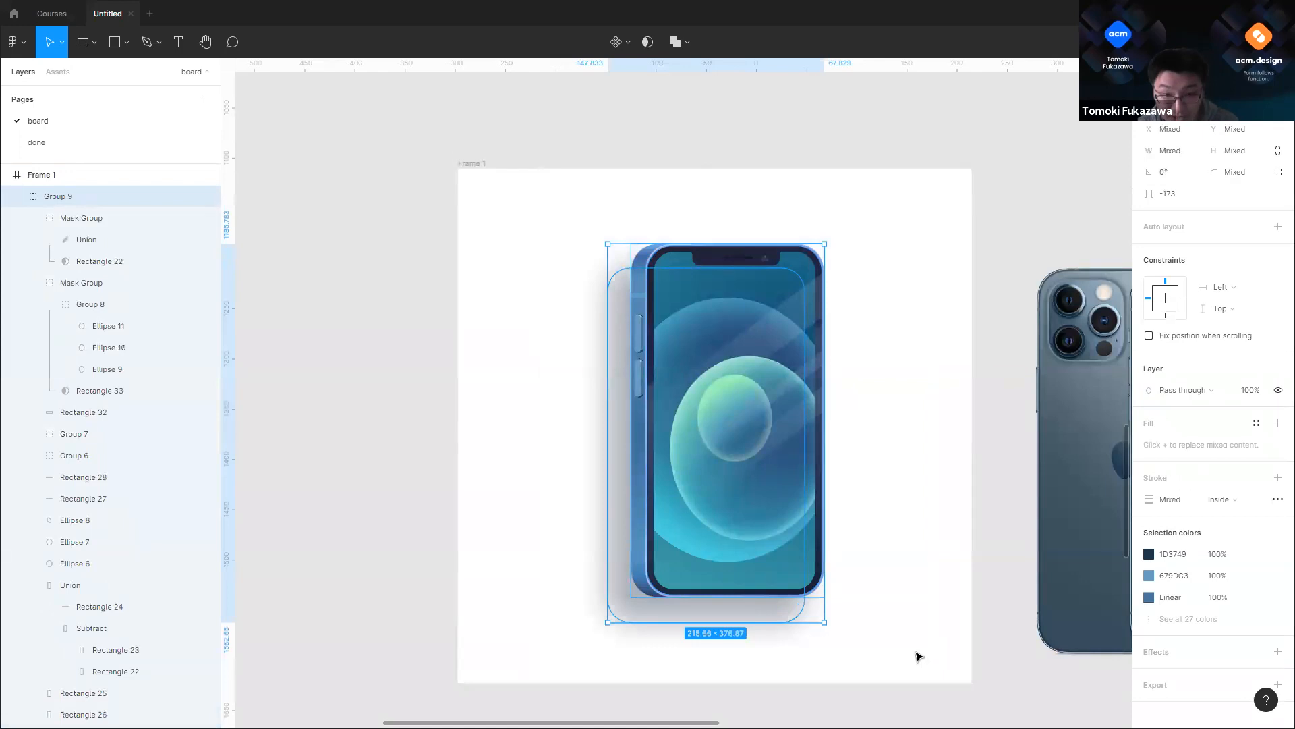
key("ctrl+g")
Step: Centre the grouped phone within the white frame
left_click(902, 353)
left_click_drag(680, 450, 679, 454)
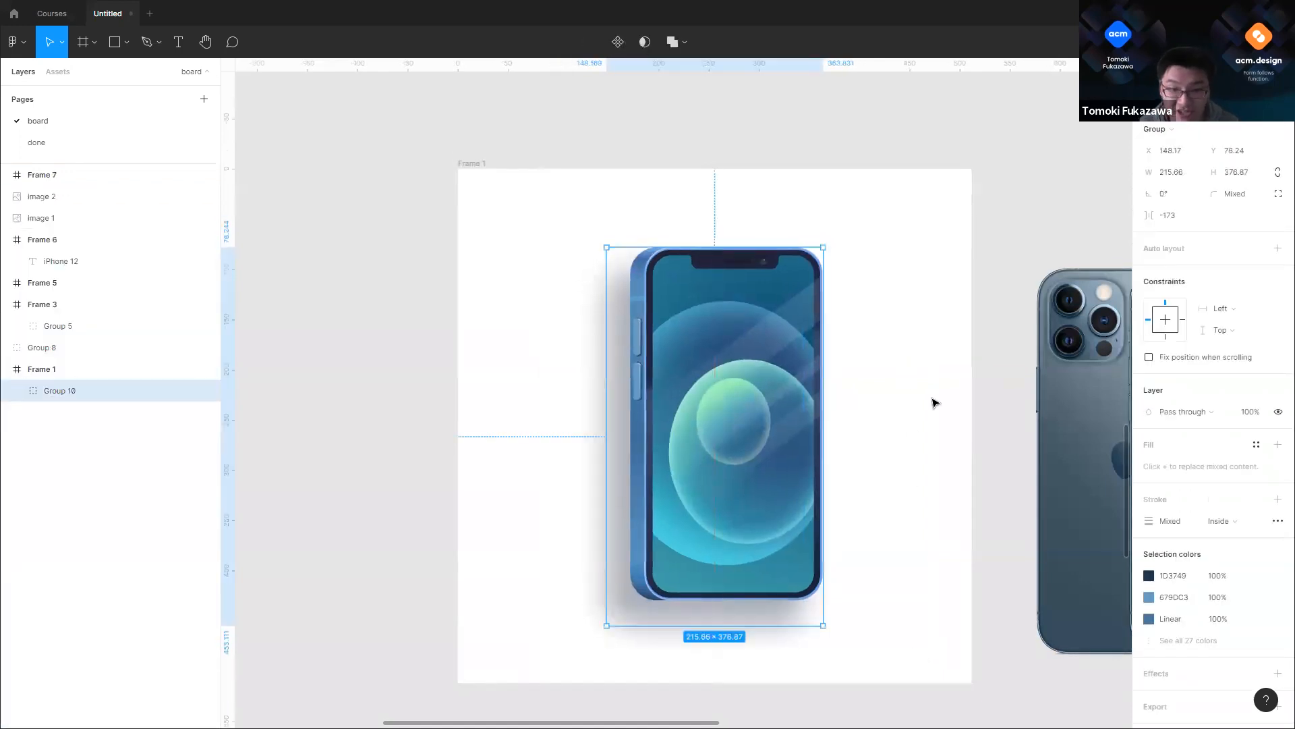
scroll(810, 263, "down", 5)
left_click_drag(769, 346, 769, 349)
left_click(867, 322)
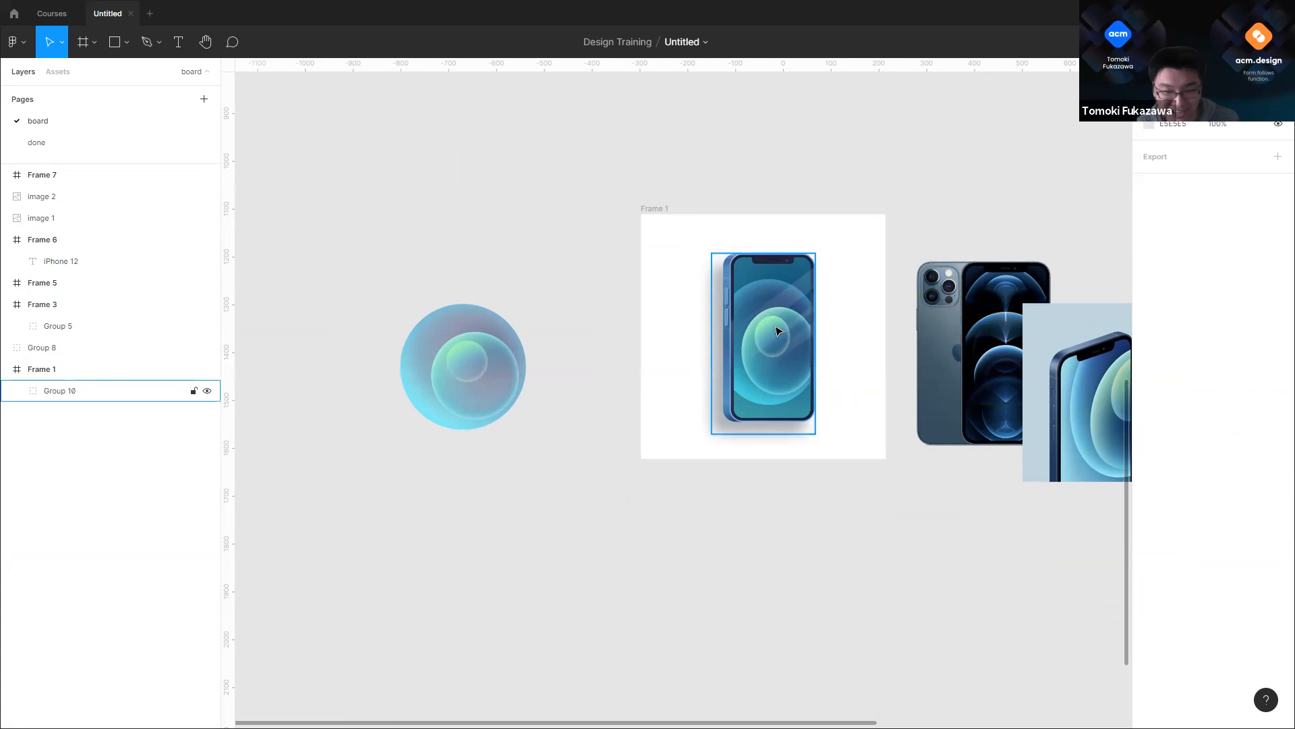
Step: Duplicate the phone group into four copies placed at the frame's corners, each partly cropped by the frame
scroll(786, 334, "up", 3)
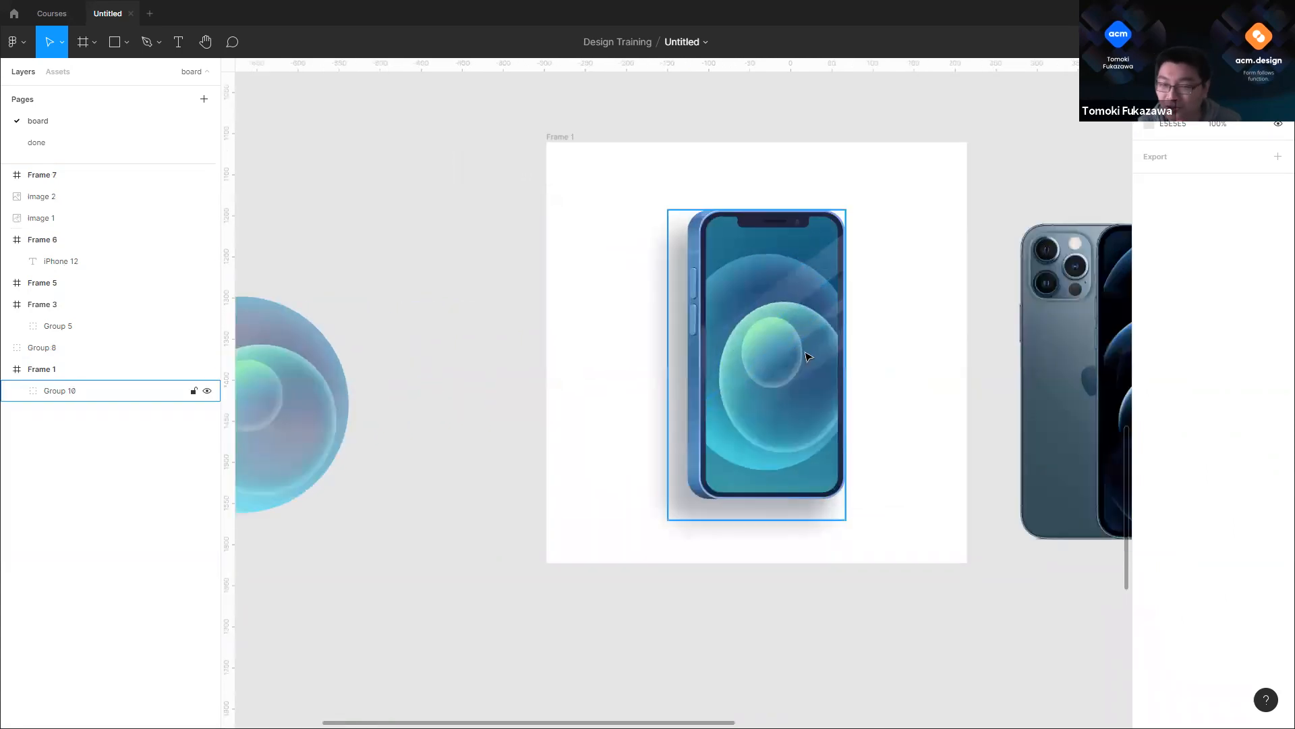
left_click_drag(812, 359, 614, 351, "alt")
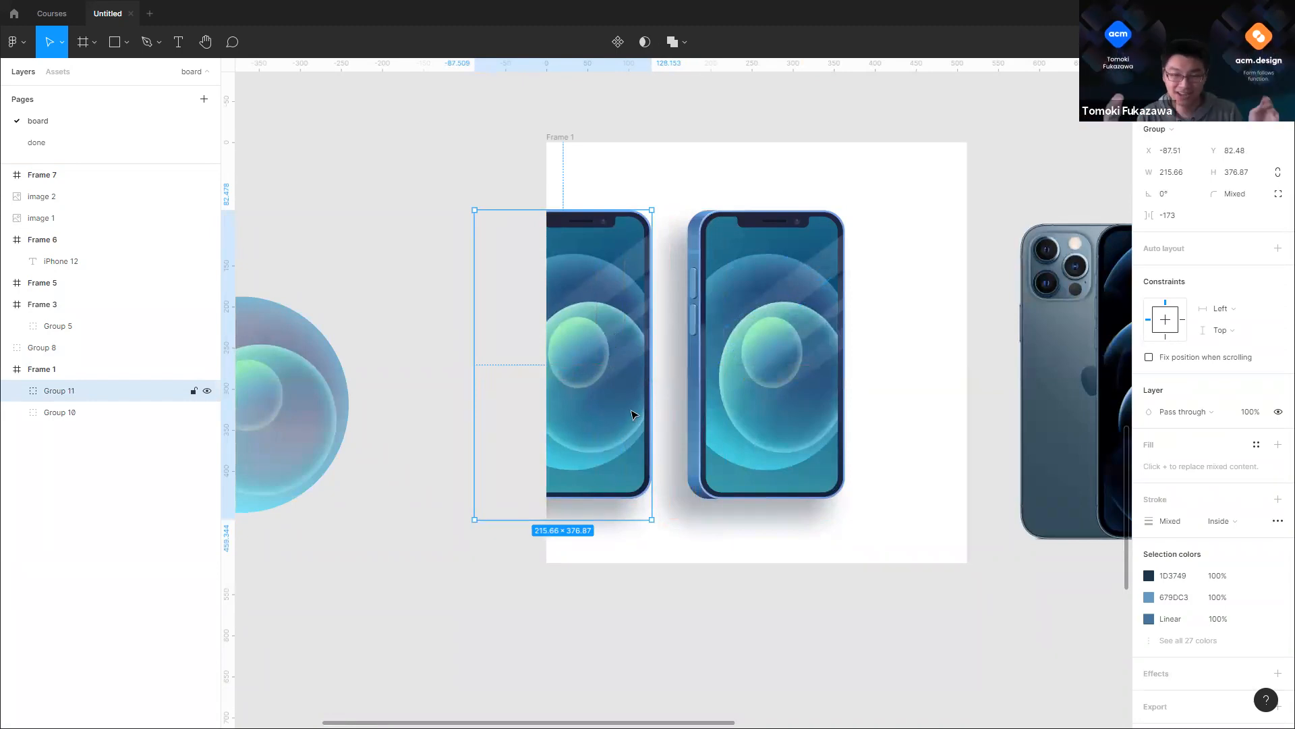
left_click_drag(622, 382, 642, 526)
left_click(598, 188, "shift")
left_click_drag(706, 176, 913, 213)
left_click_drag(829, 250, 843, 247)
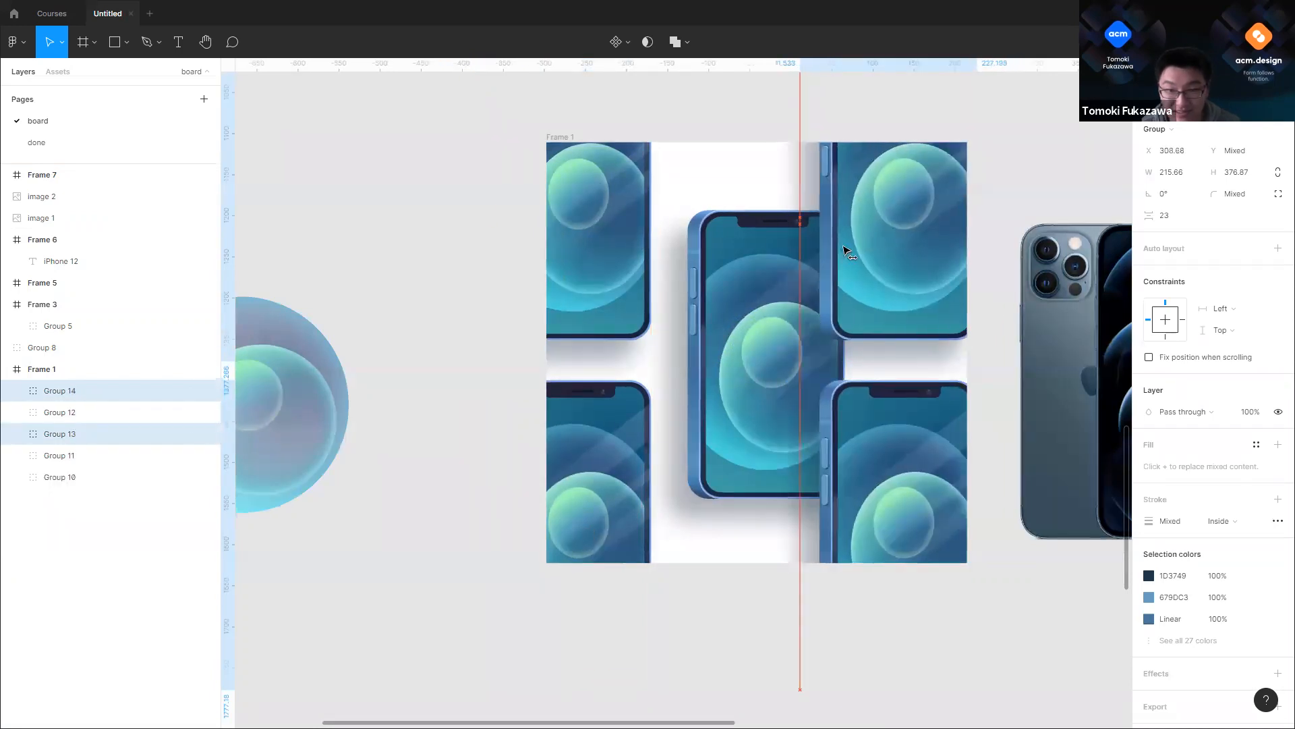
Step: Move the two left phones to the right until their full width fits inside the frame
left_click(627, 266)
left_click(613, 451, "shift")
left_click_drag(613, 450, 694, 459)
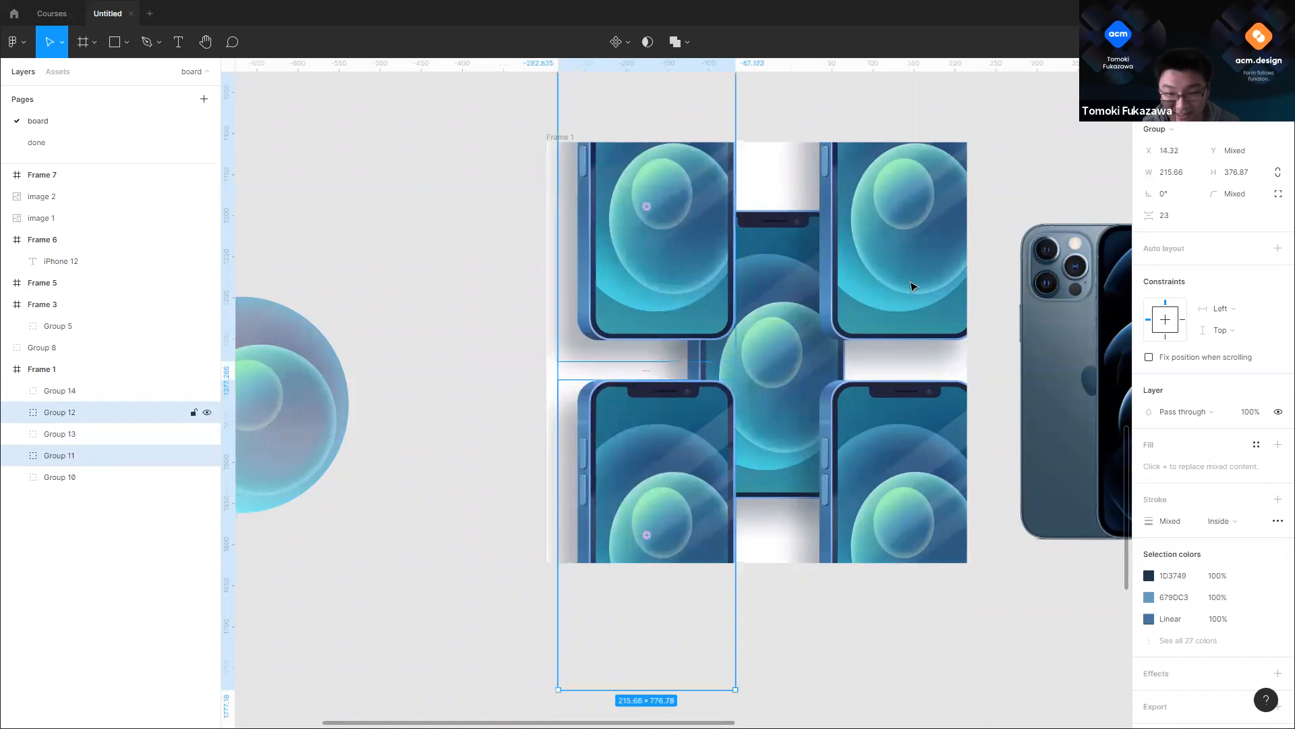
Step: Send the two right-hand phones to the back, behind the centre phone
left_click(922, 257)
left_click(905, 486, "shift")
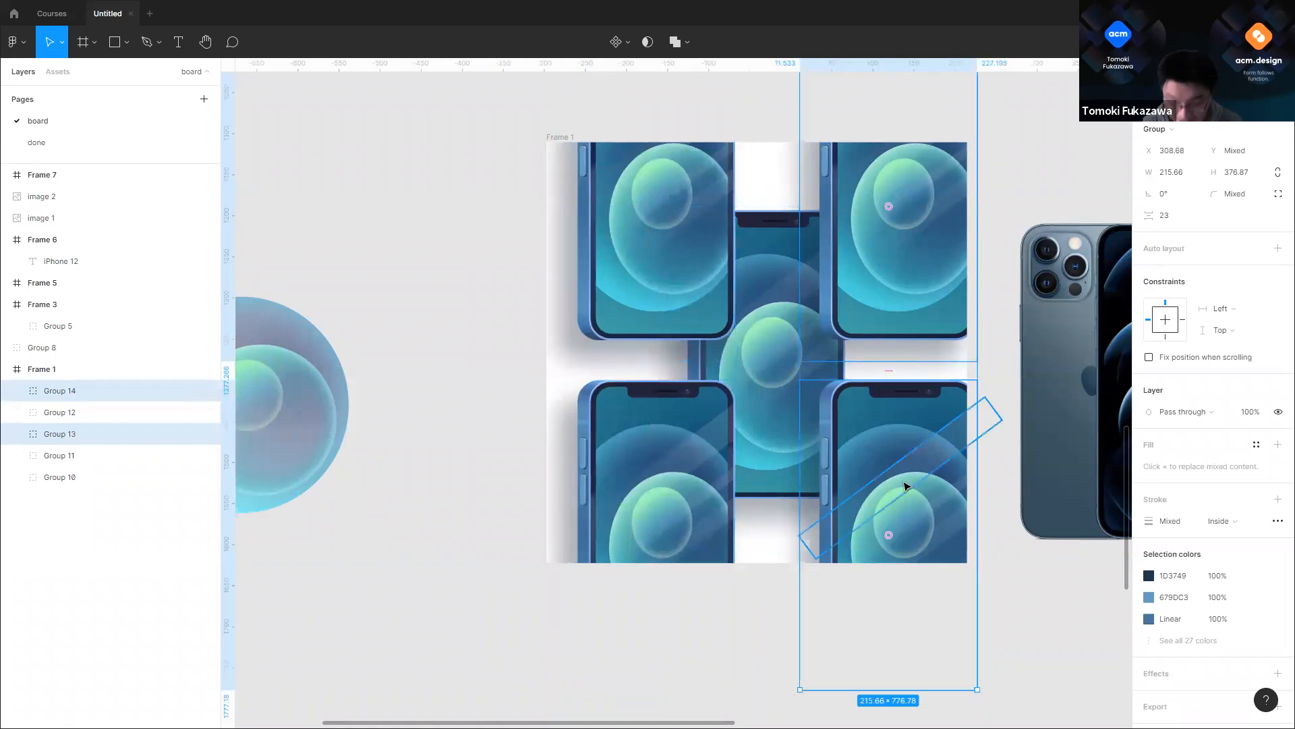
key("ctrl+shift+[")
scroll(885, 306, "down", 3)
left_click(979, 197)
scroll(923, 260, "up", 1)
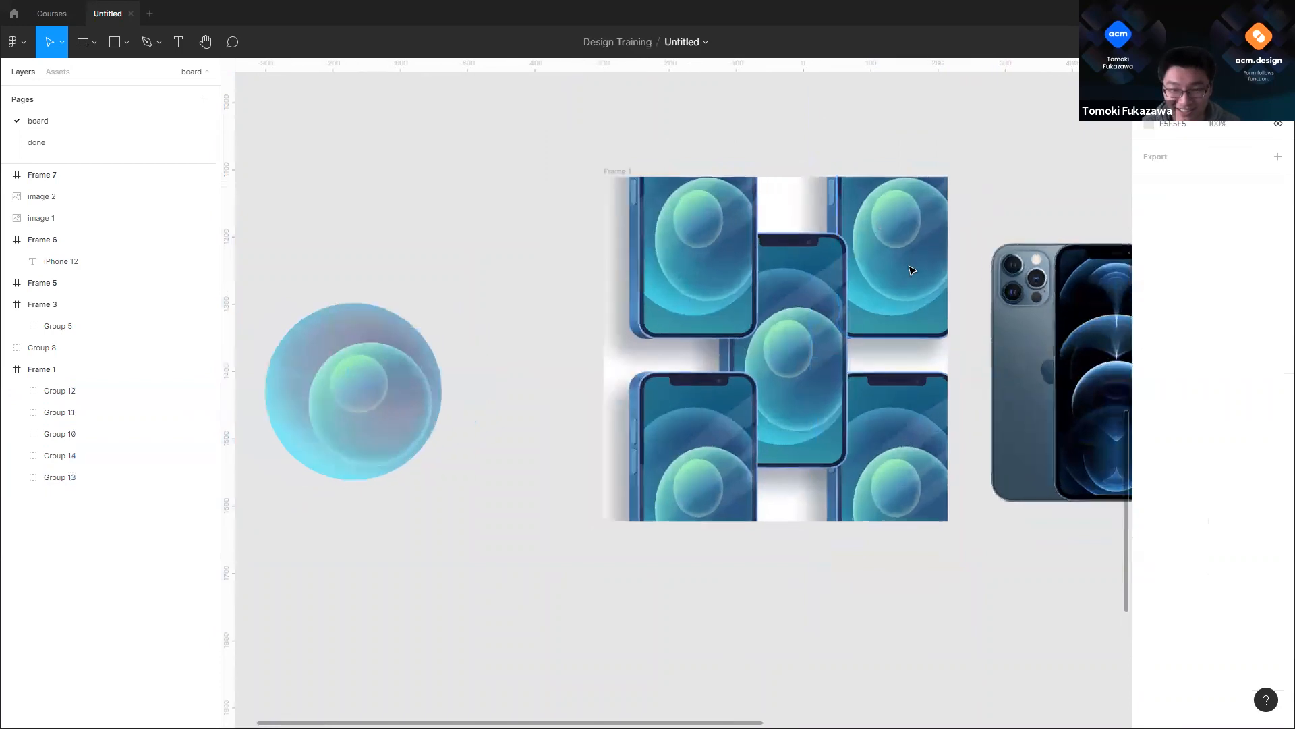
Step: Move the two left phones outward past the frame's left edge, clear of the centre phone
scroll(910, 269, "up", 3)
scroll(875, 246, "down", 1)
left_click(598, 290)
left_click(589, 477, "shift")
left_click_drag(594, 295, 512, 286)
Step: Move the two right phones outward to about X 361, clear of the centre phone, and bring them to the front
left_click(923, 268)
left_click(877, 466, "shift")
left_click_drag(864, 307, 913, 248)
key("ctrl+shift+]")
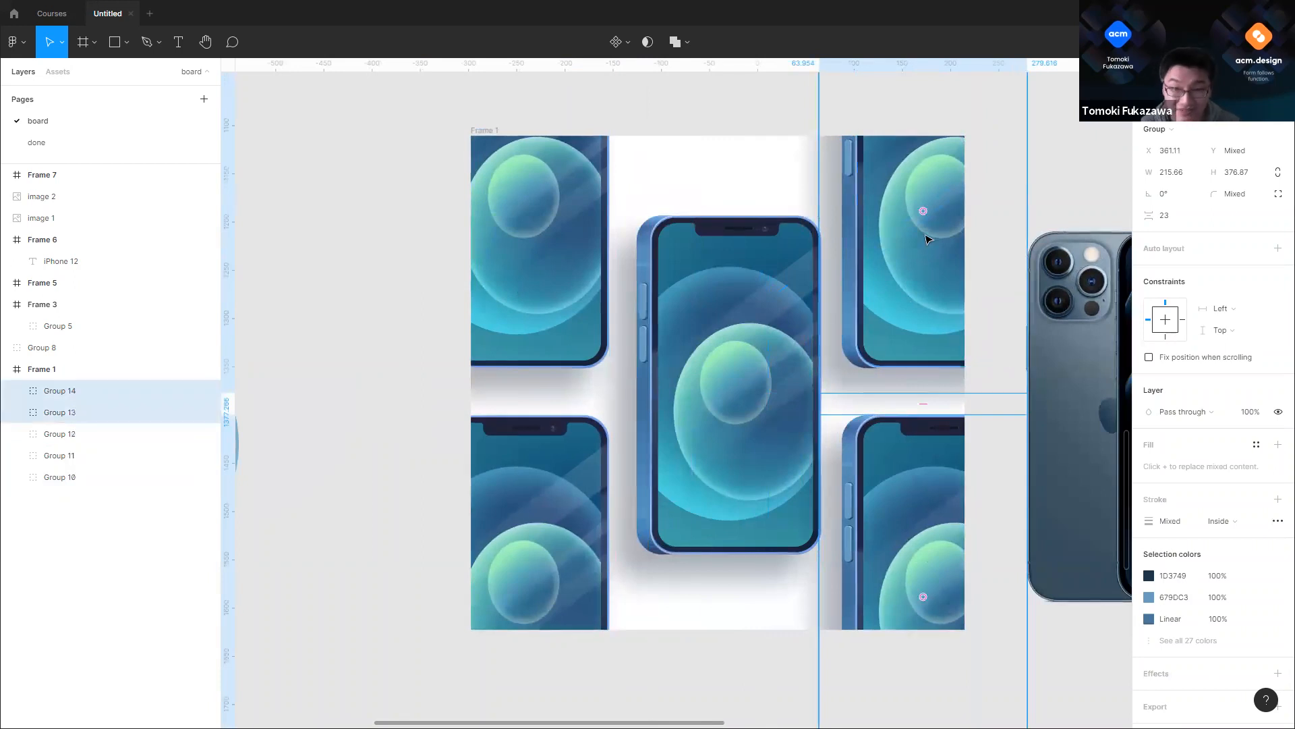
left_click_drag(873, 296, 881, 295)
left_click(711, 168)
scroll(775, 247, "down", 3)
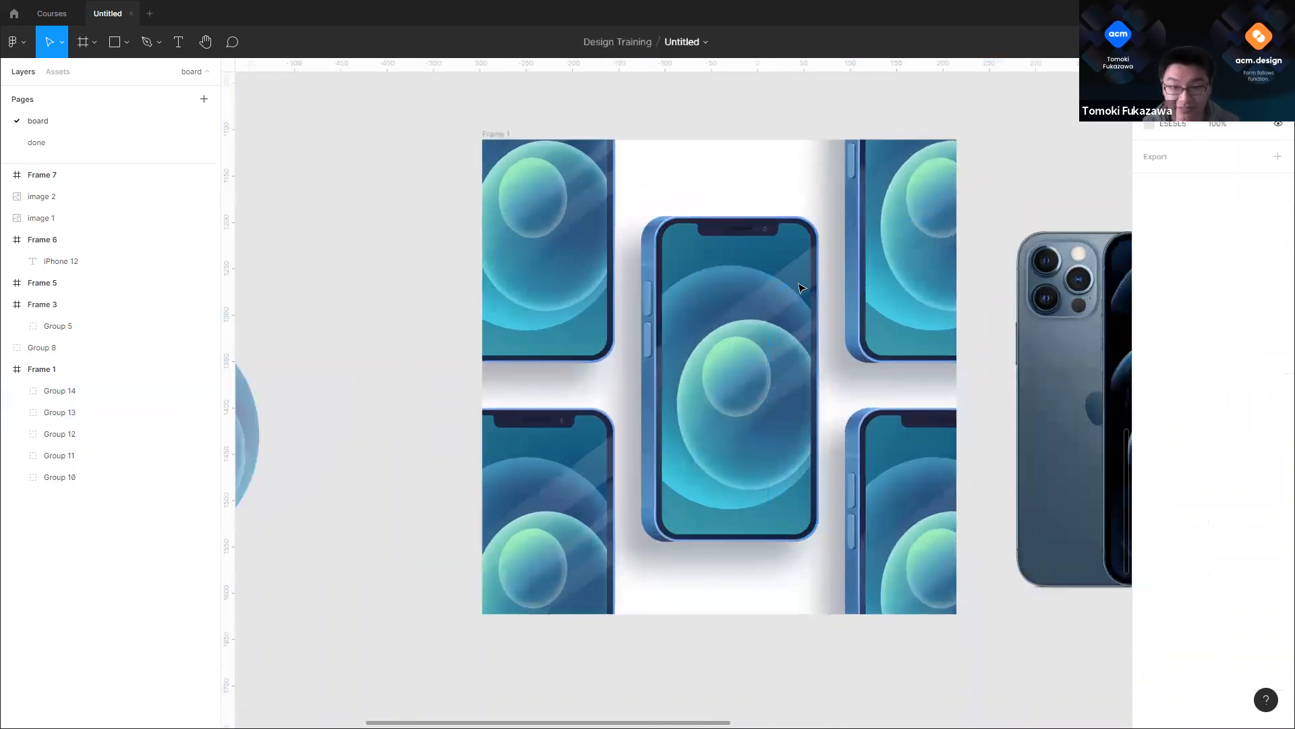
Step: Duplicate the centre phone directly below and directly above itself, leaving even gaps, to complete the repeating pattern
scroll(744, 300, "up", 3)
left_click_drag(803, 249, 784, 572)
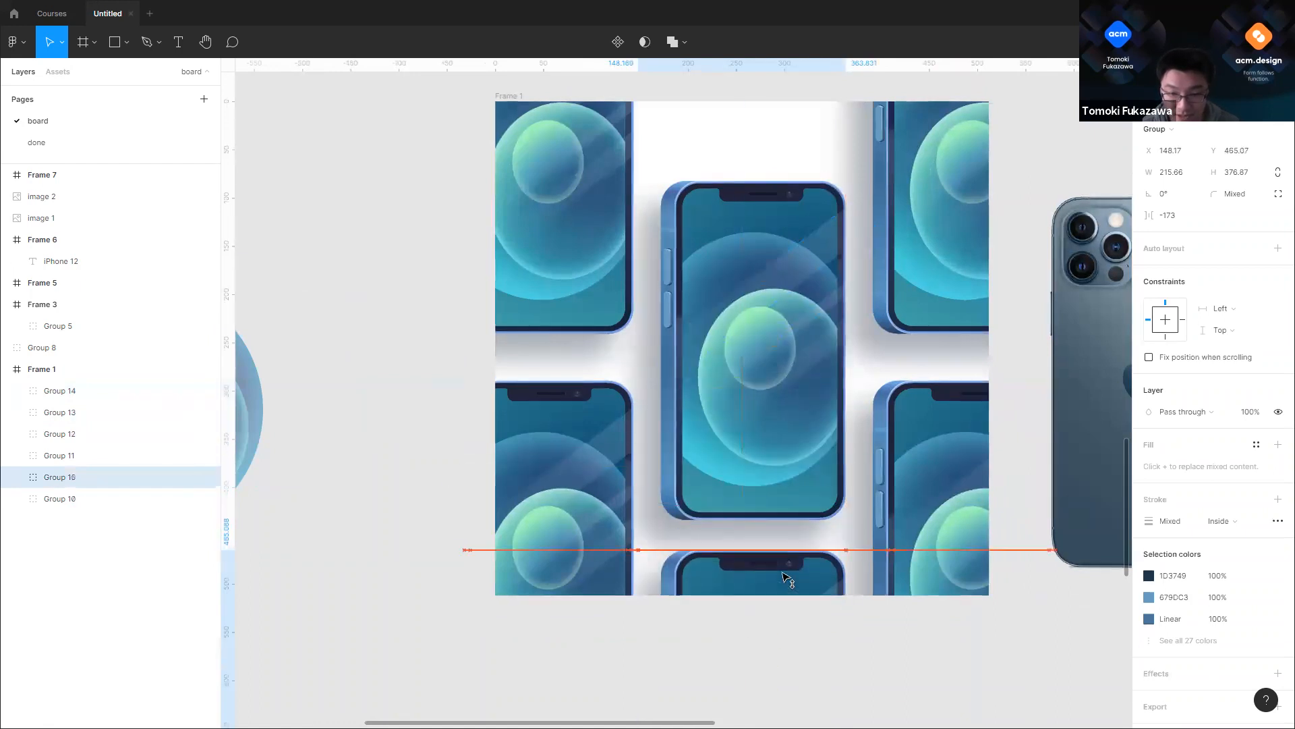
left_click(776, 376)
left_click_drag(766, 254, 782, 109)
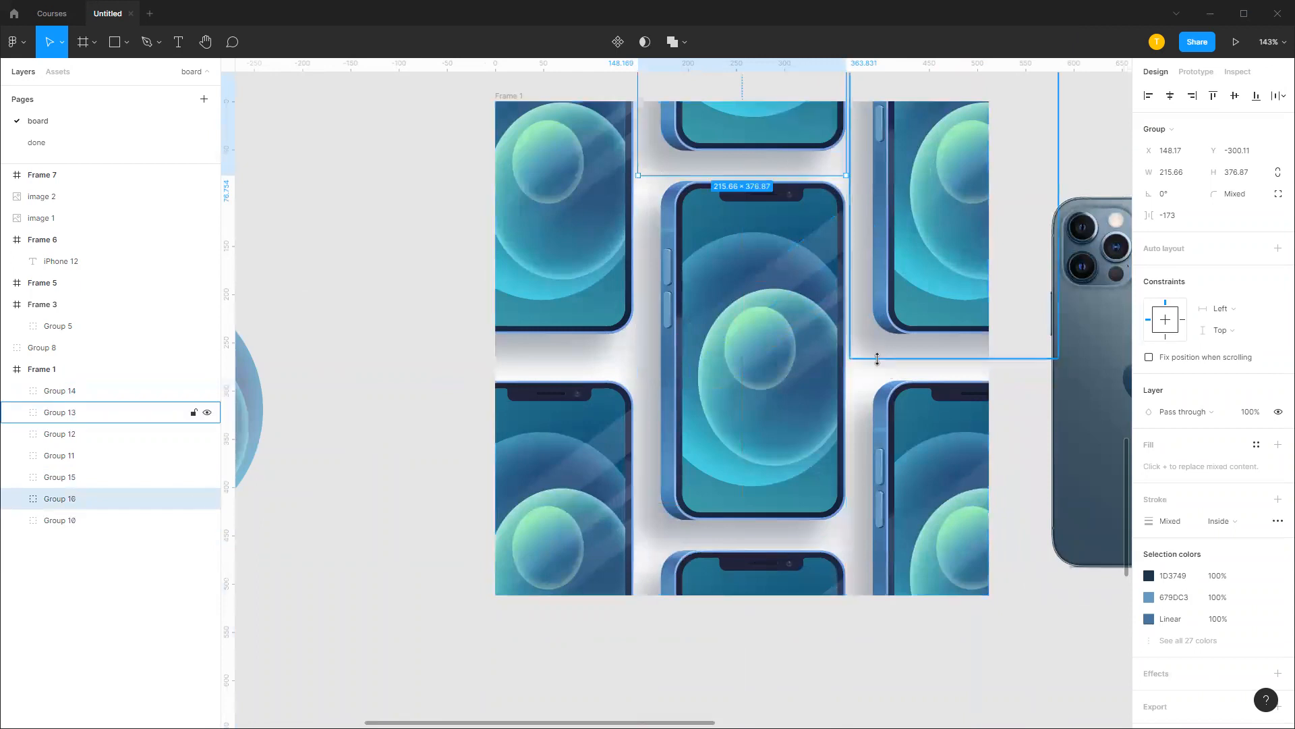
left_click(876, 356)
scroll(870, 362, "down", 1)
scroll(900, 365, "down", 3)
left_click(1003, 528)
left_click_drag(824, 551, 664, 523)
left_click(808, 567)
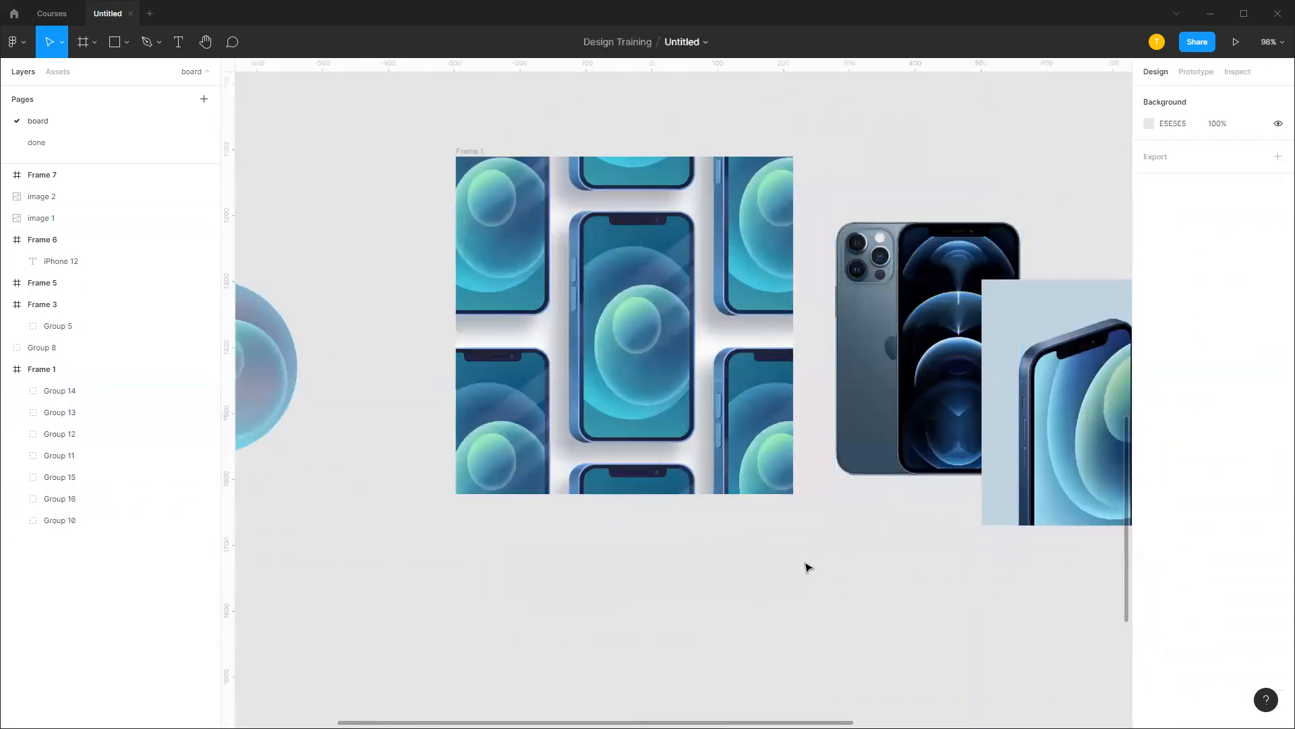
left_click_drag(599, 569, 695, 343)
scroll(738, 415, "down", 4)
left_click_drag(844, 408, 797, 461)
left_click_drag(744, 287, 535, 538)
scroll(641, 364, "up", 5)
left_click_drag(603, 327, 555, 188)
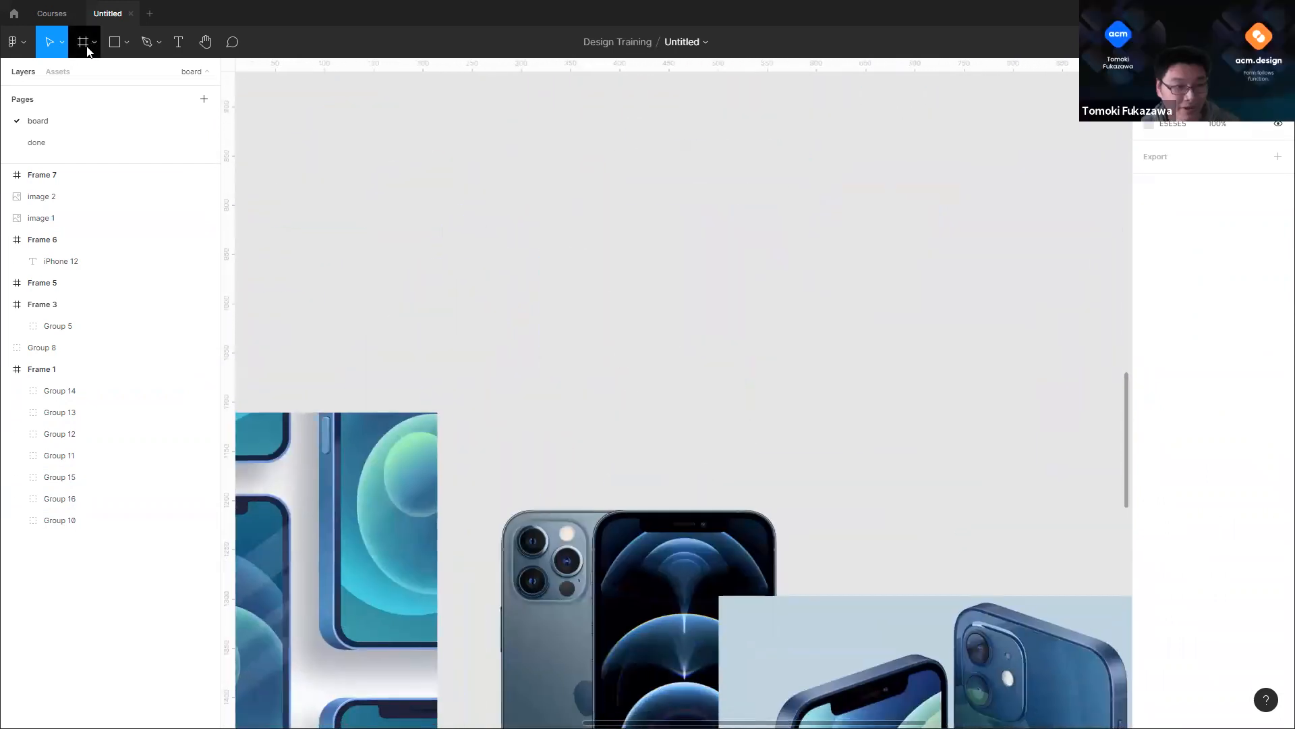
Step: Draw a rectangle about 140 × 255 on the empty canvas above the reference images, with a corner radius of 12
left_click(126, 42)
left_click(126, 73)
scroll(520, 171, "up", 2)
left_click_drag(473, 121, 631, 339)
left_click_drag(683, 415, 667, 475)
left_click_drag(1215, 170, 54, 158)
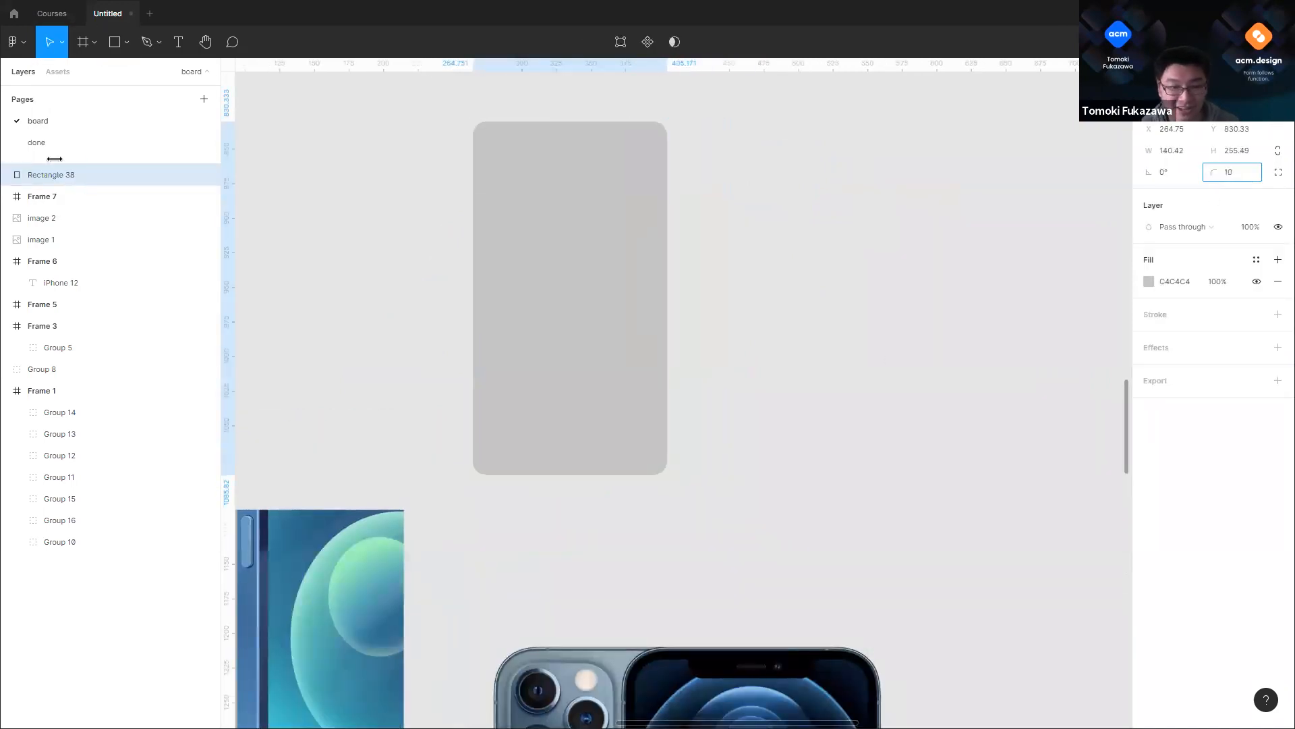
Step: Duplicate the rounded rectangle about 16 px to the right and fill the copy with grey AAAAAA
scroll(451, 119, "up", 2)
left_click_drag(528, 254, 564, 245)
left_click(1148, 282)
left_click_drag(978, 335, 934, 365)
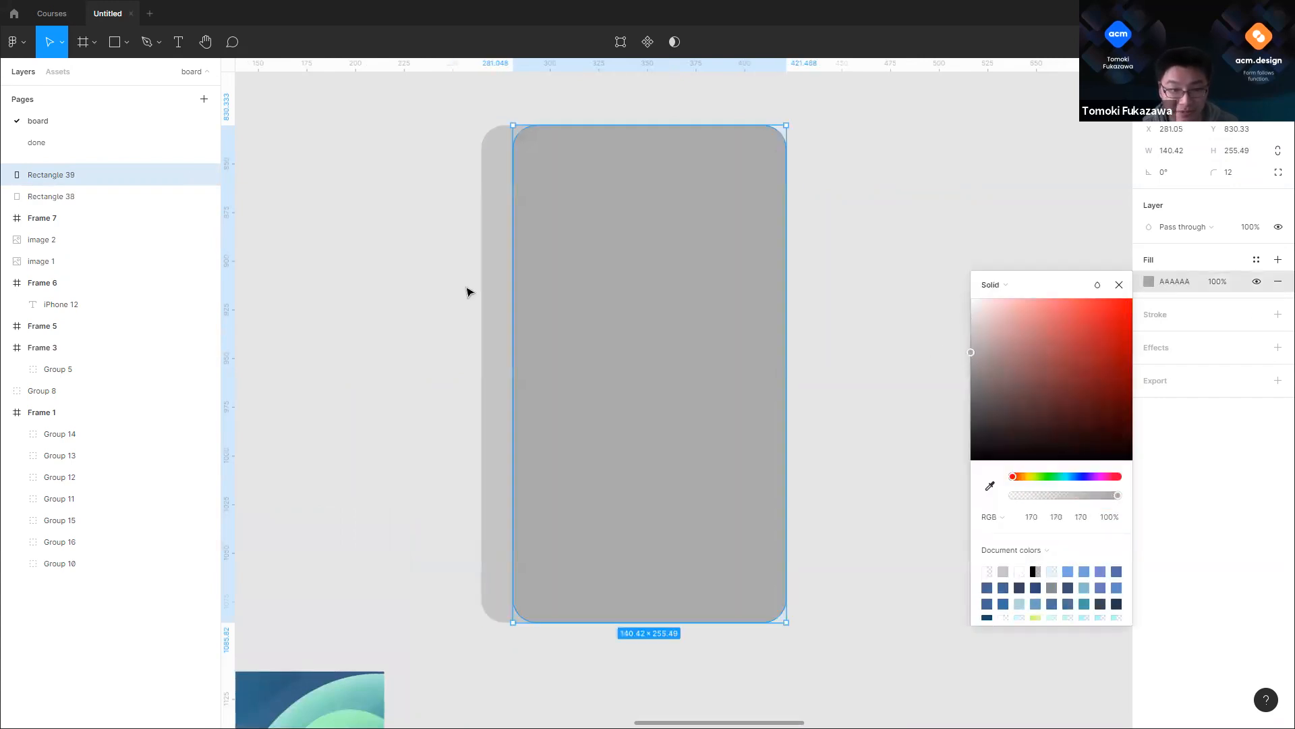
Step: Fill the rear rounded rectangle with dark grey so it stands apart from the front one
left_click(486, 292)
left_click(1150, 282)
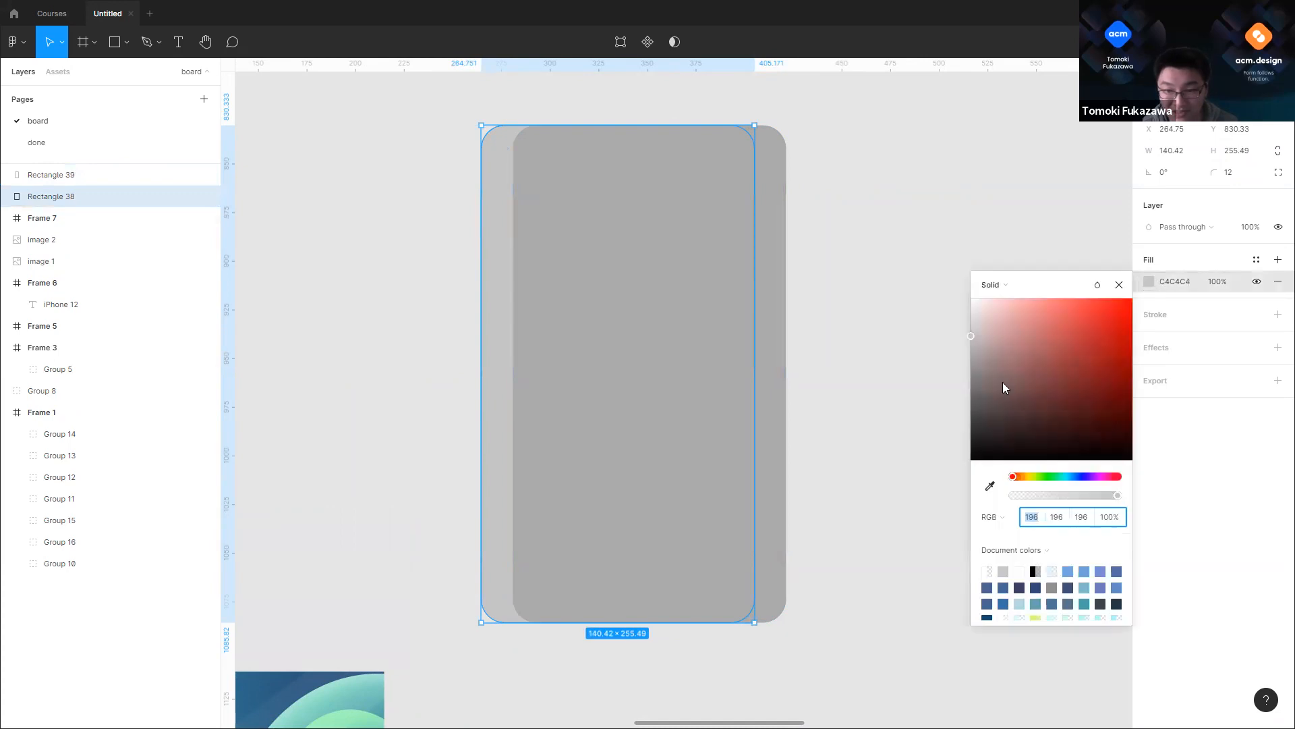
left_click_drag(1003, 385, 934, 411)
left_click(934, 411)
left_click(617, 187)
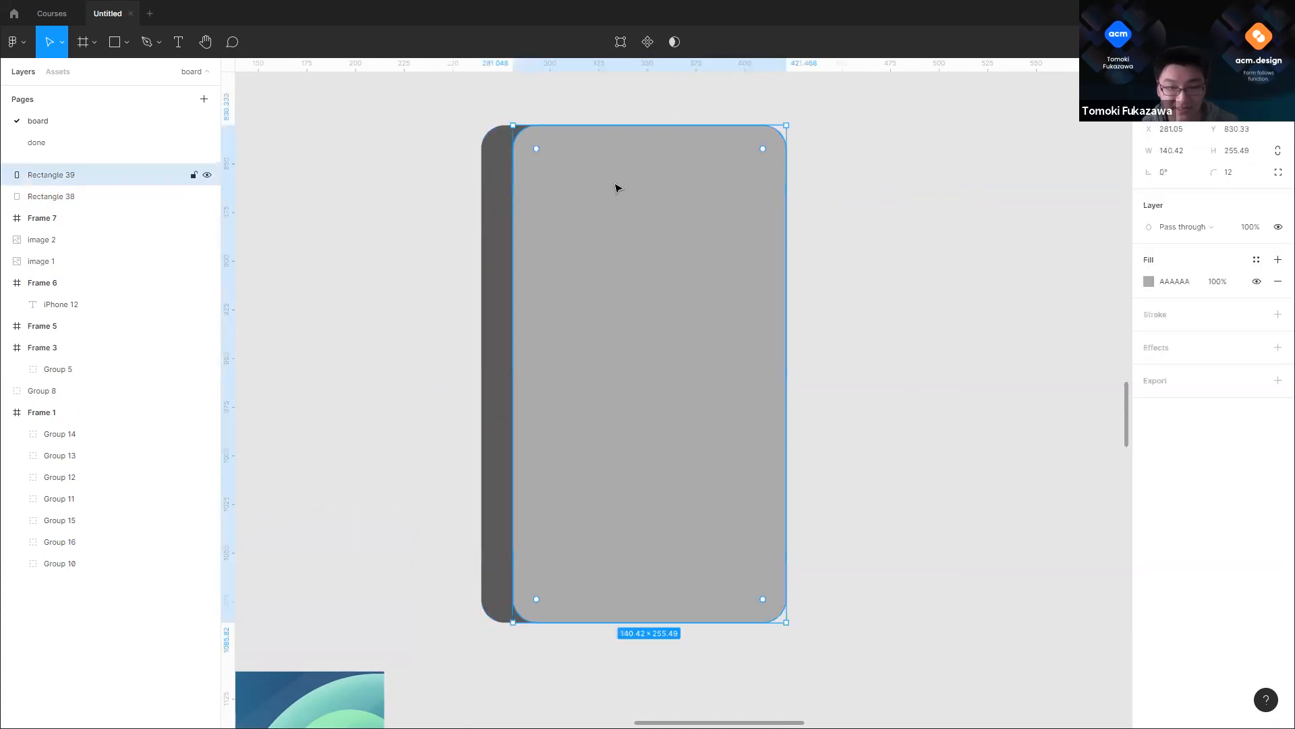
left_click(1018, 211)
Step: Duplicate the front rectangle up and to the right, and fill the copy with red FF0909
scroll(377, 160, "up", 4)
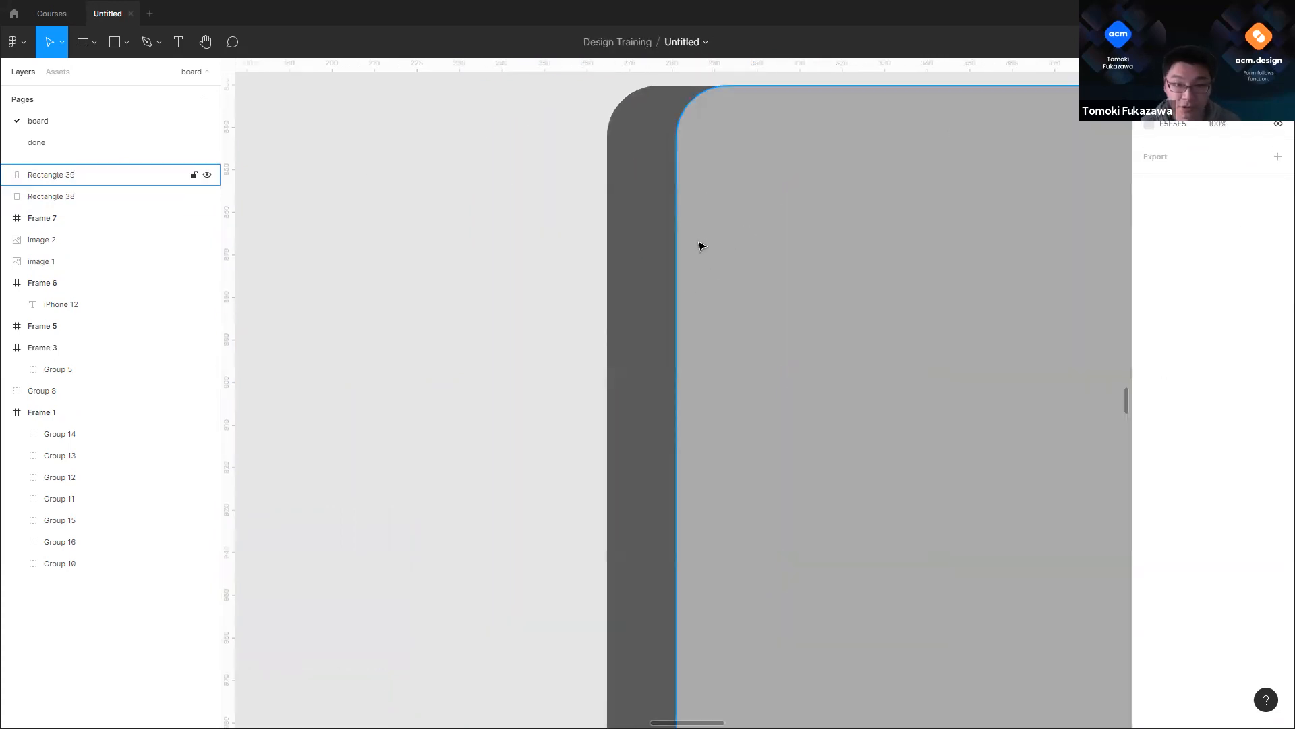
scroll(699, 243, "down", 3)
left_click(746, 219)
left_click_drag(742, 247, 801, 220)
left_click(725, 195)
left_click(840, 193)
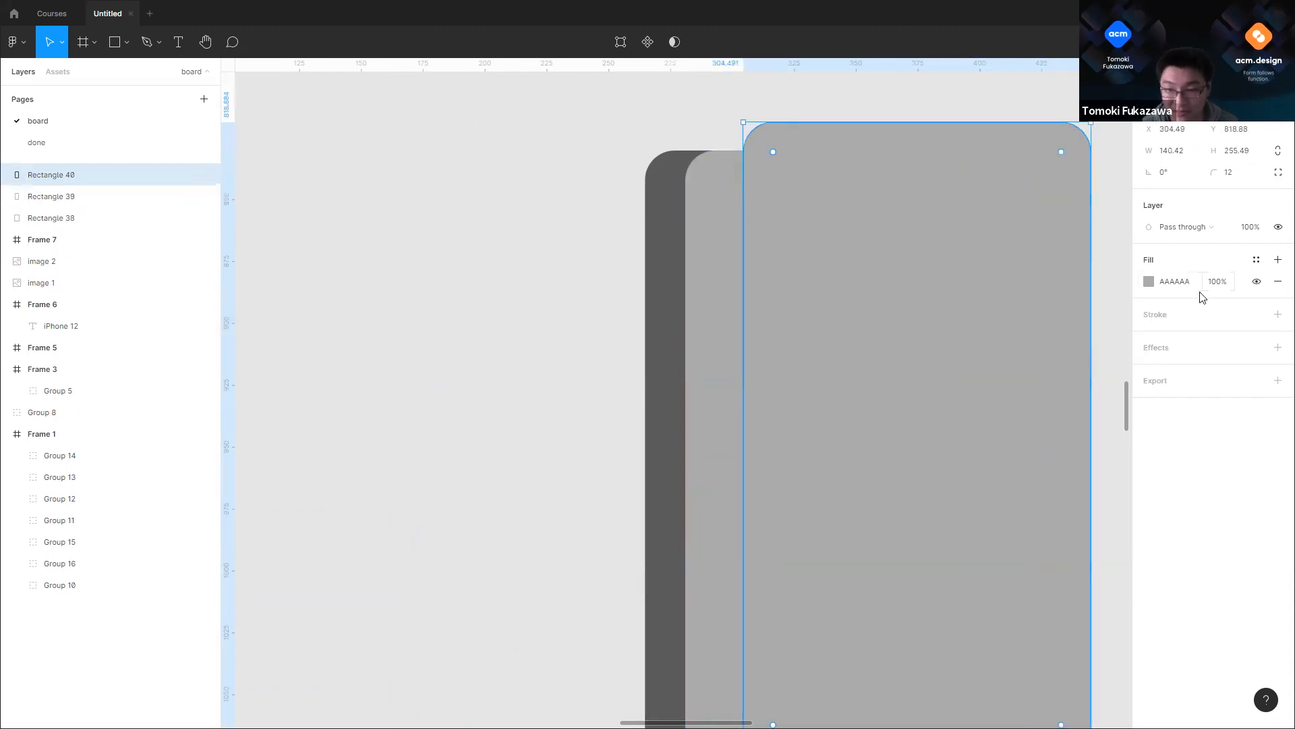
left_click(1149, 281)
left_click(1088, 324)
Step: Change the middle rectangle's fill to blue 446DFF
left_click(730, 213)
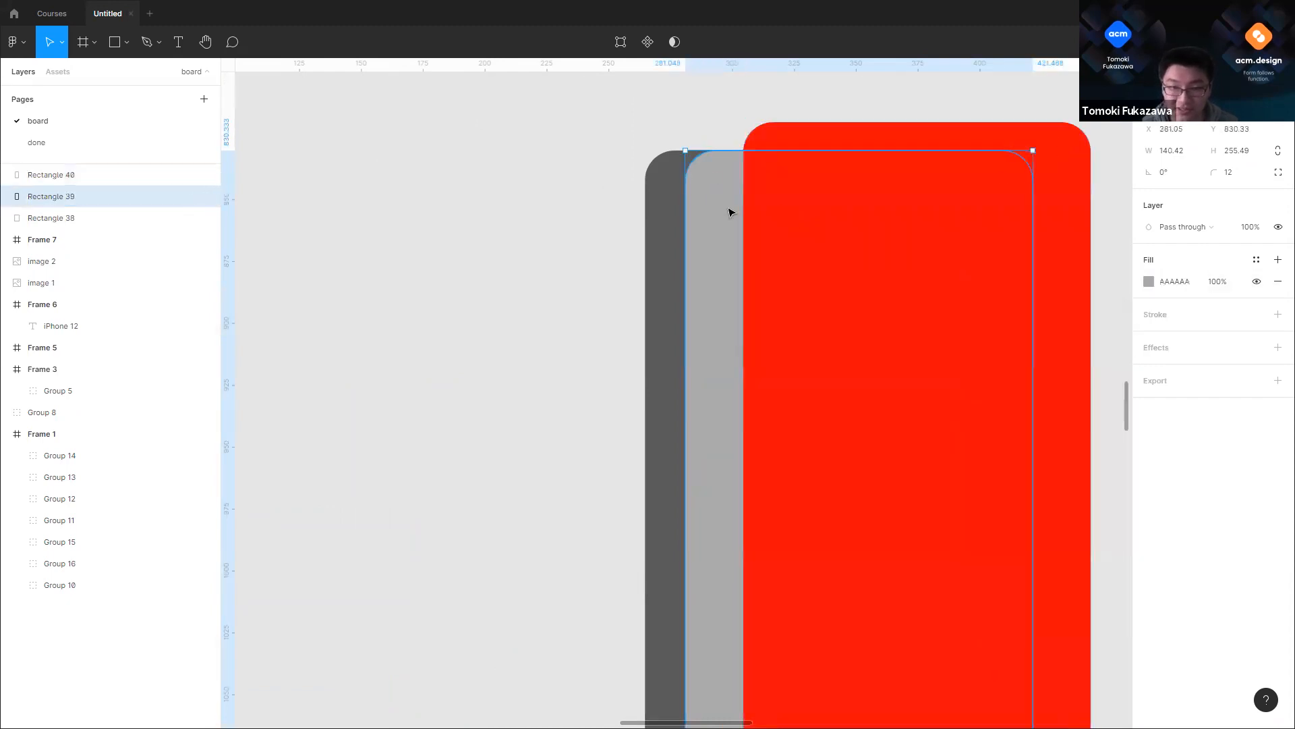
left_click(1149, 282)
left_click(1079, 477)
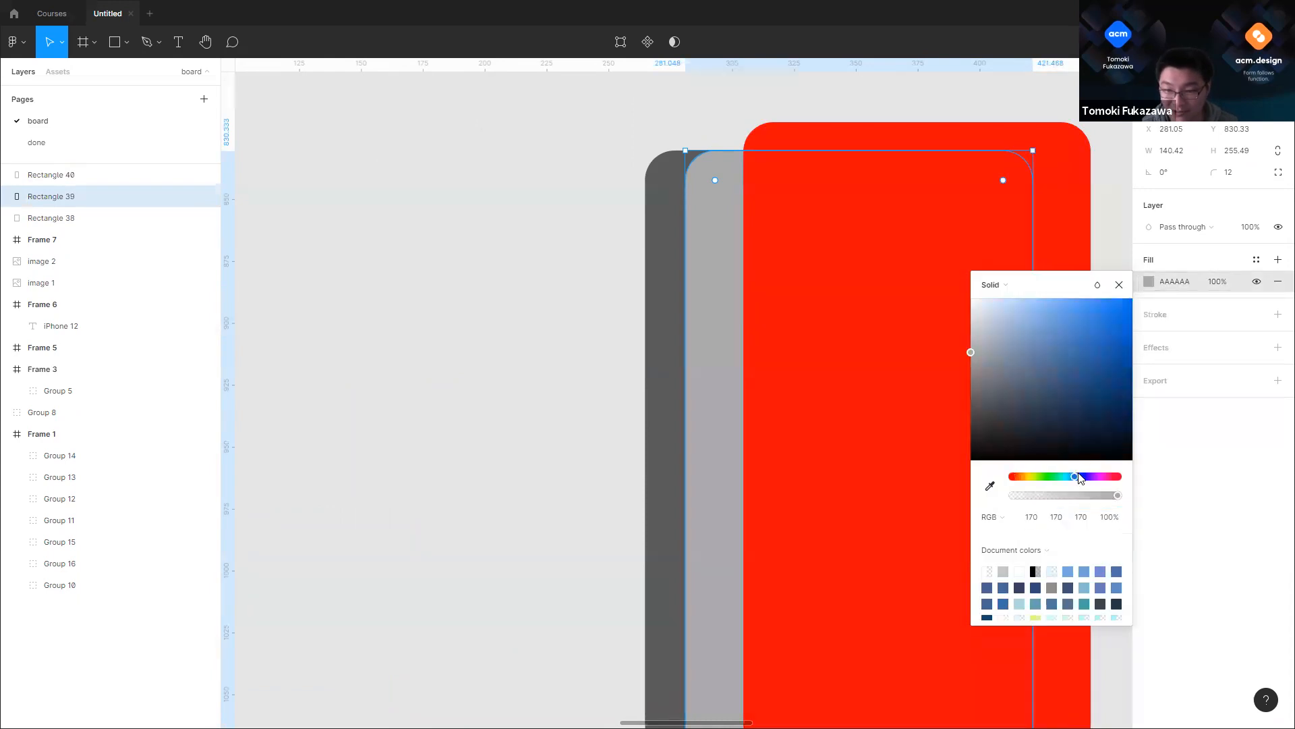
left_click(1089, 298)
left_click(552, 299)
scroll(593, 283, "down", 2)
scroll(760, 157, "up", 5)
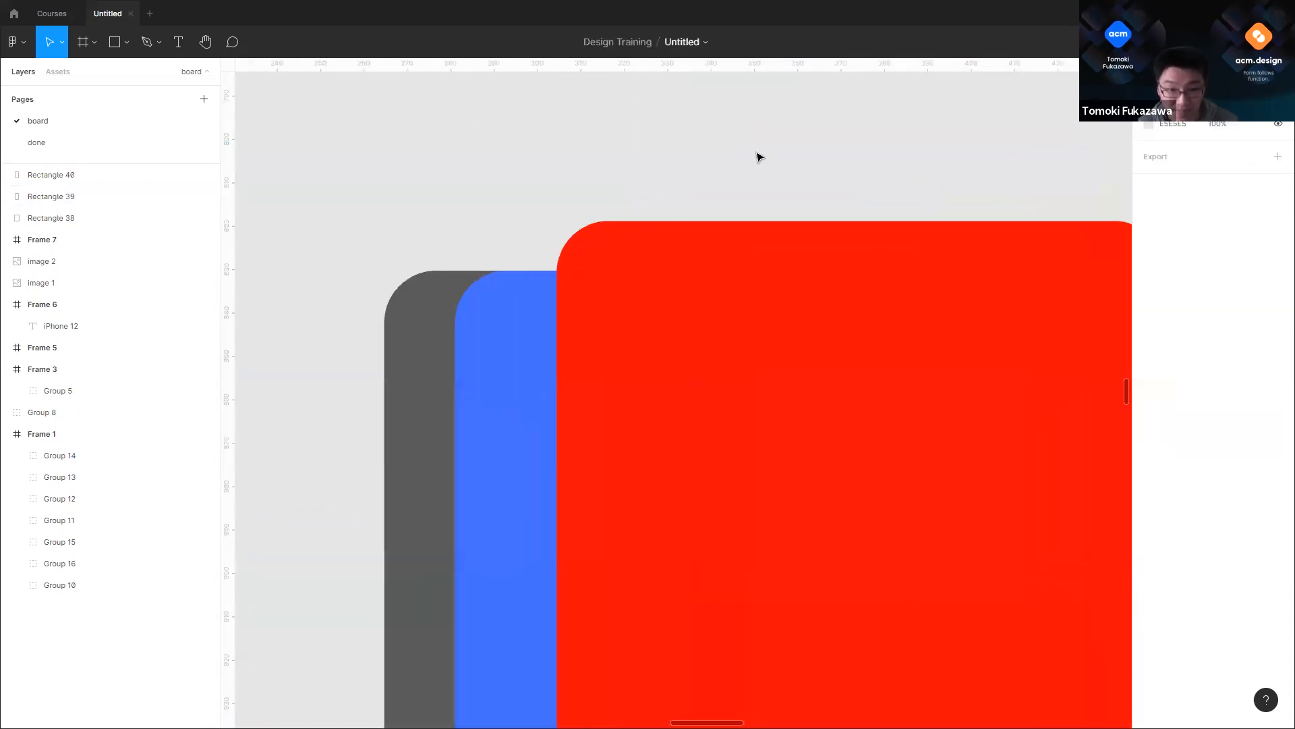
Step: Add a layer blur effect to the red rectangle
left_click(663, 267)
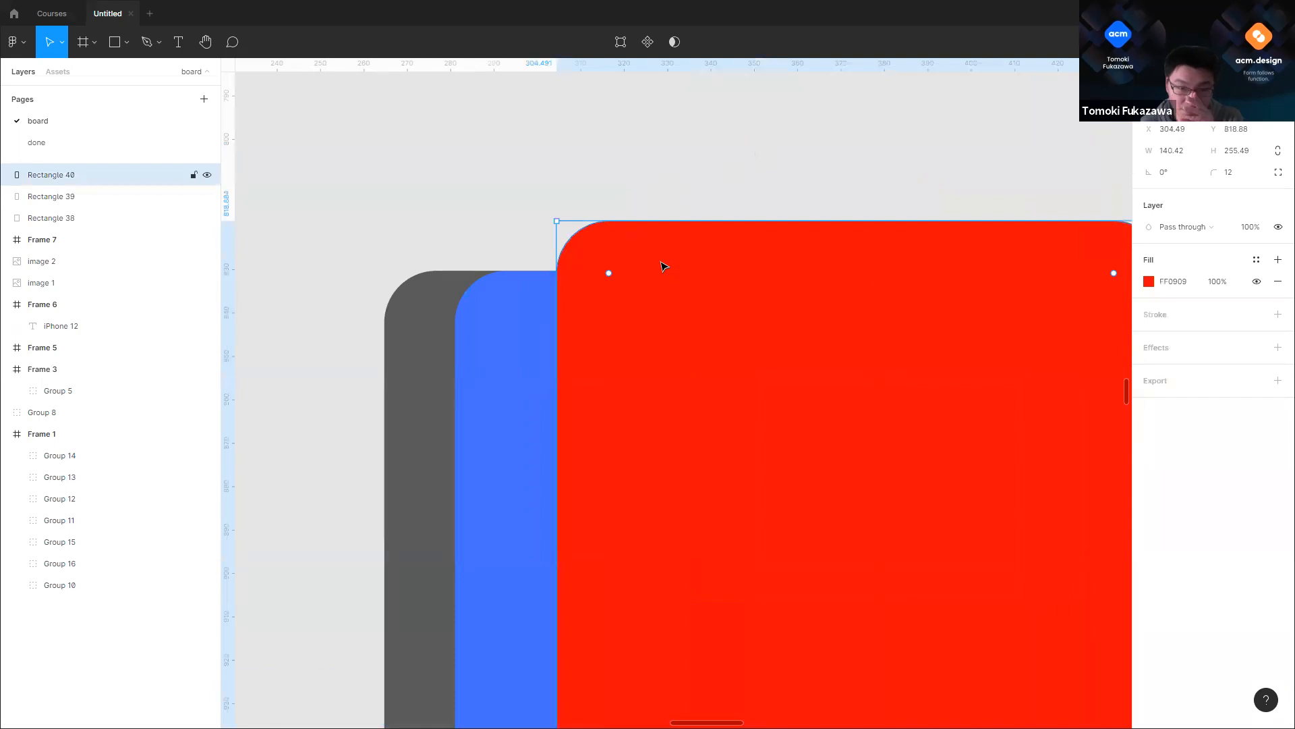
left_click(1277, 347)
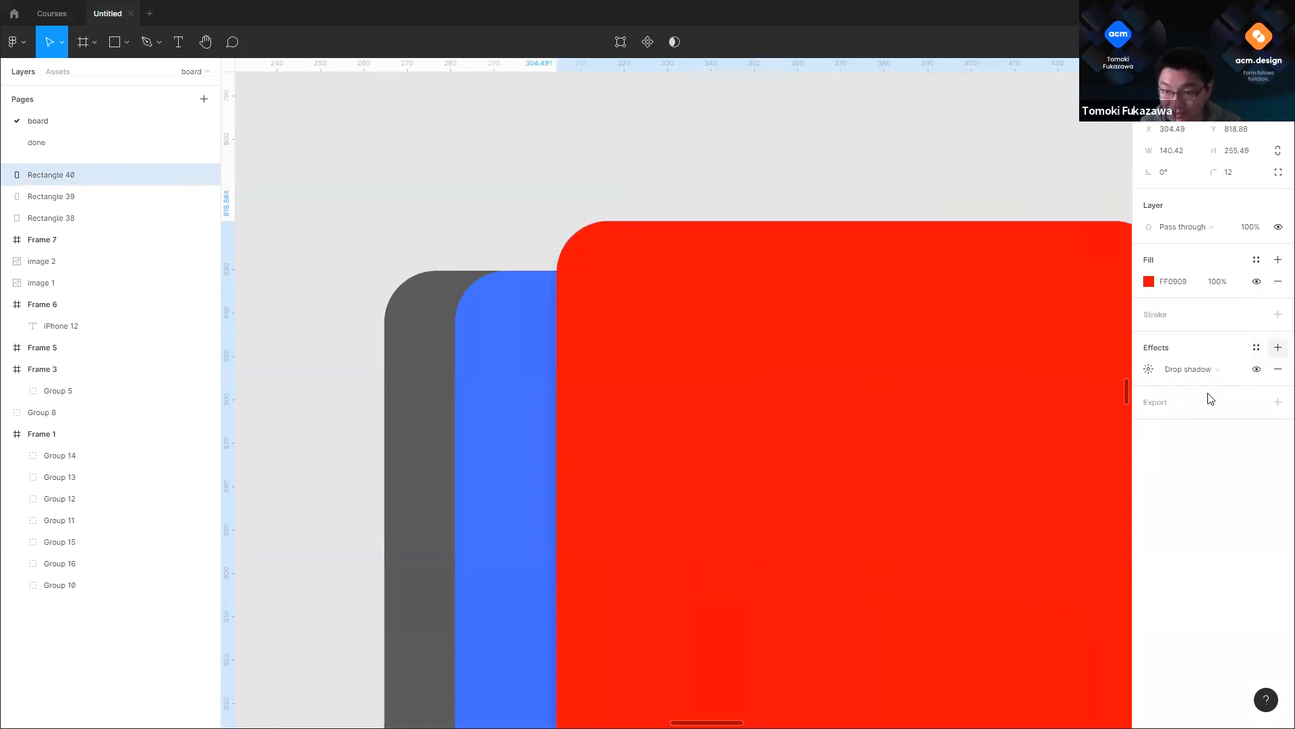
left_click(1185, 372)
left_click(1193, 387)
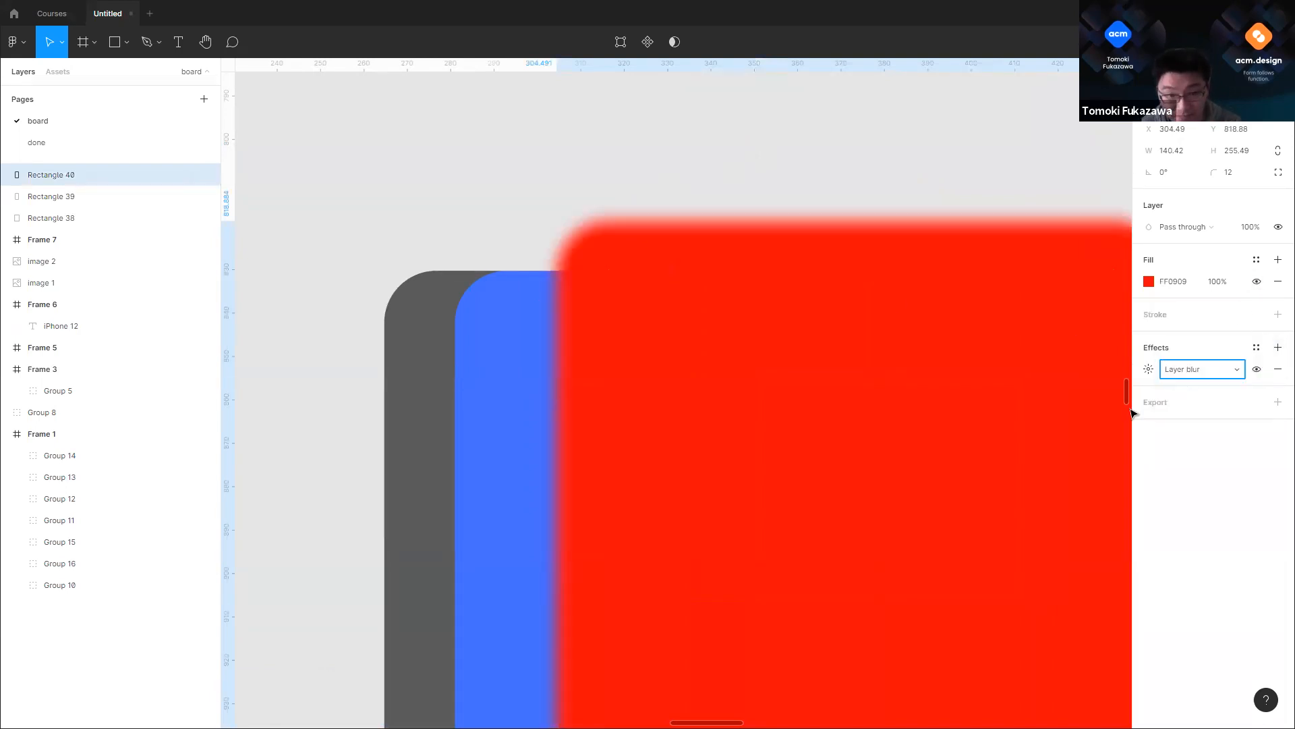
left_click(795, 174)
Step: Align the blurred red rectangle over the blue one, slightly offset to the right, and mask it with the blue rectangle
left_click_drag(697, 237, 616, 285)
left_click(462, 330, "shift")
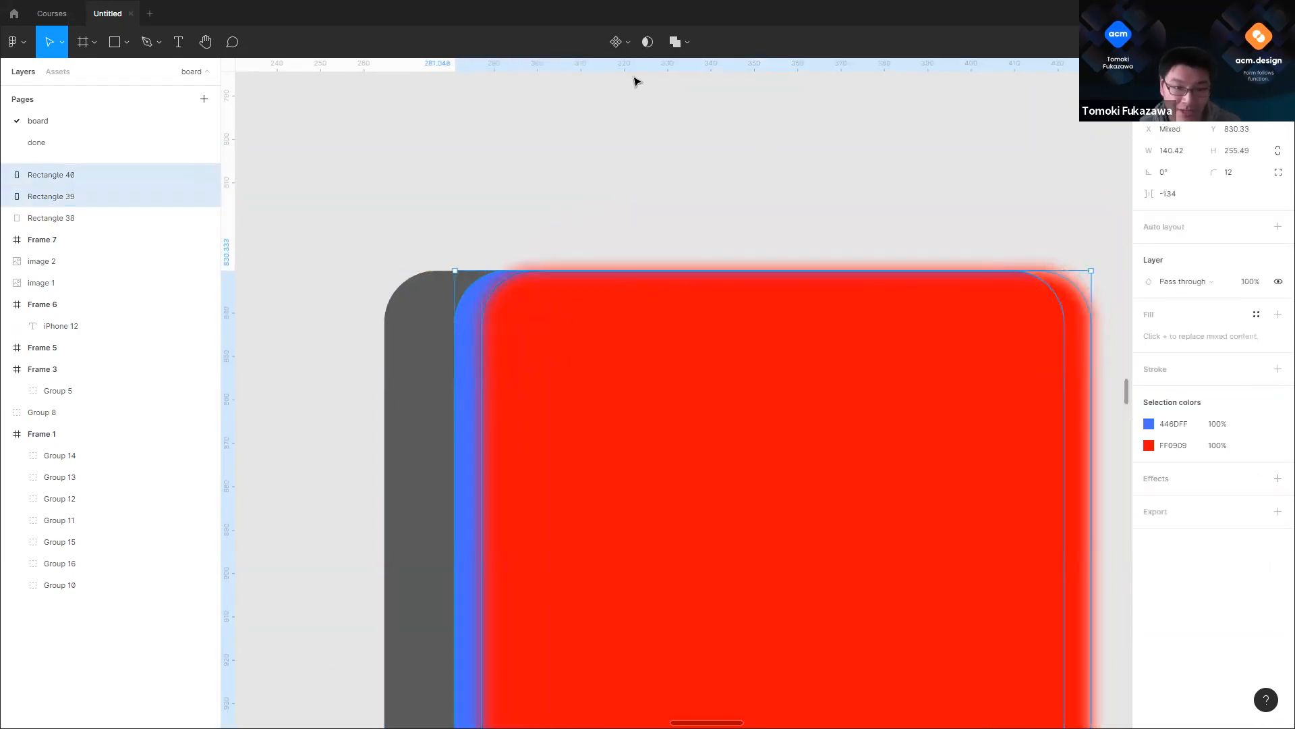
left_click(647, 43)
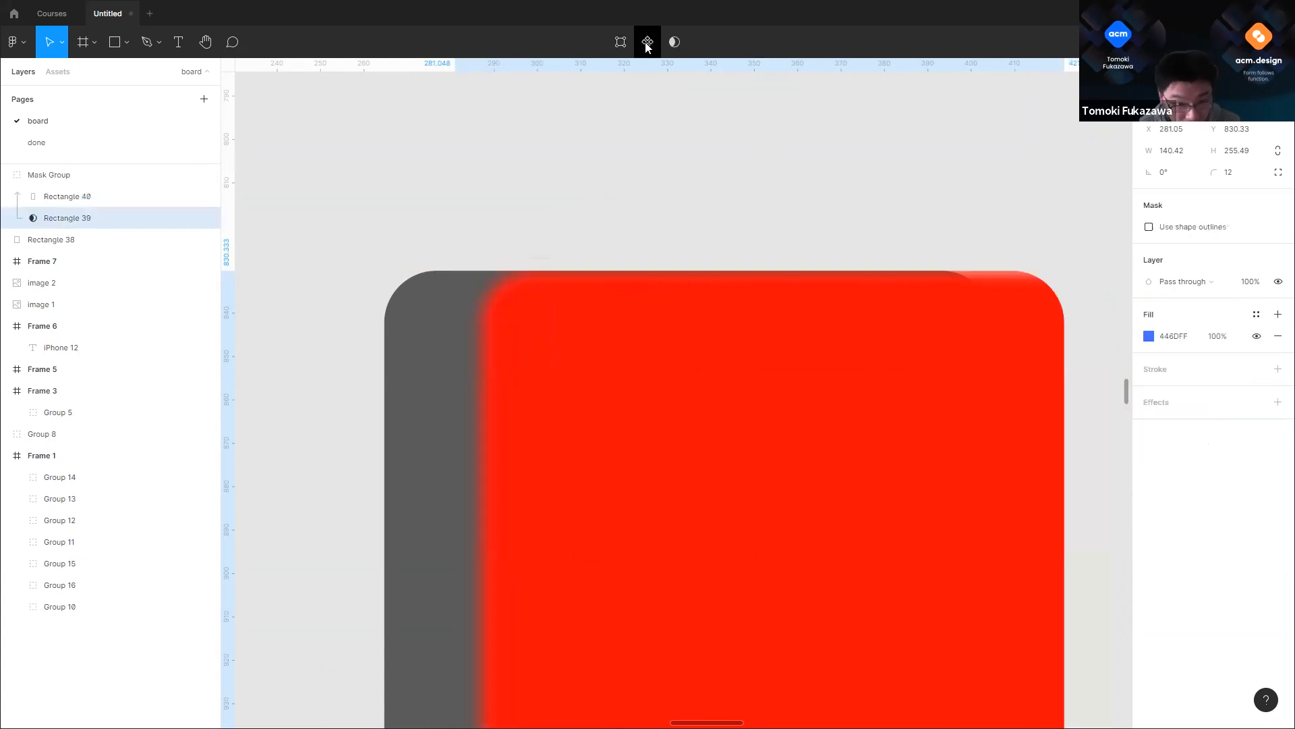
left_click(739, 201)
scroll(740, 197, "down", 3)
scroll(709, 355, "up", 2)
Step: Shift the masked red rectangle slightly left inside the mask group, to about X 284
left_click(760, 303, "ctrl")
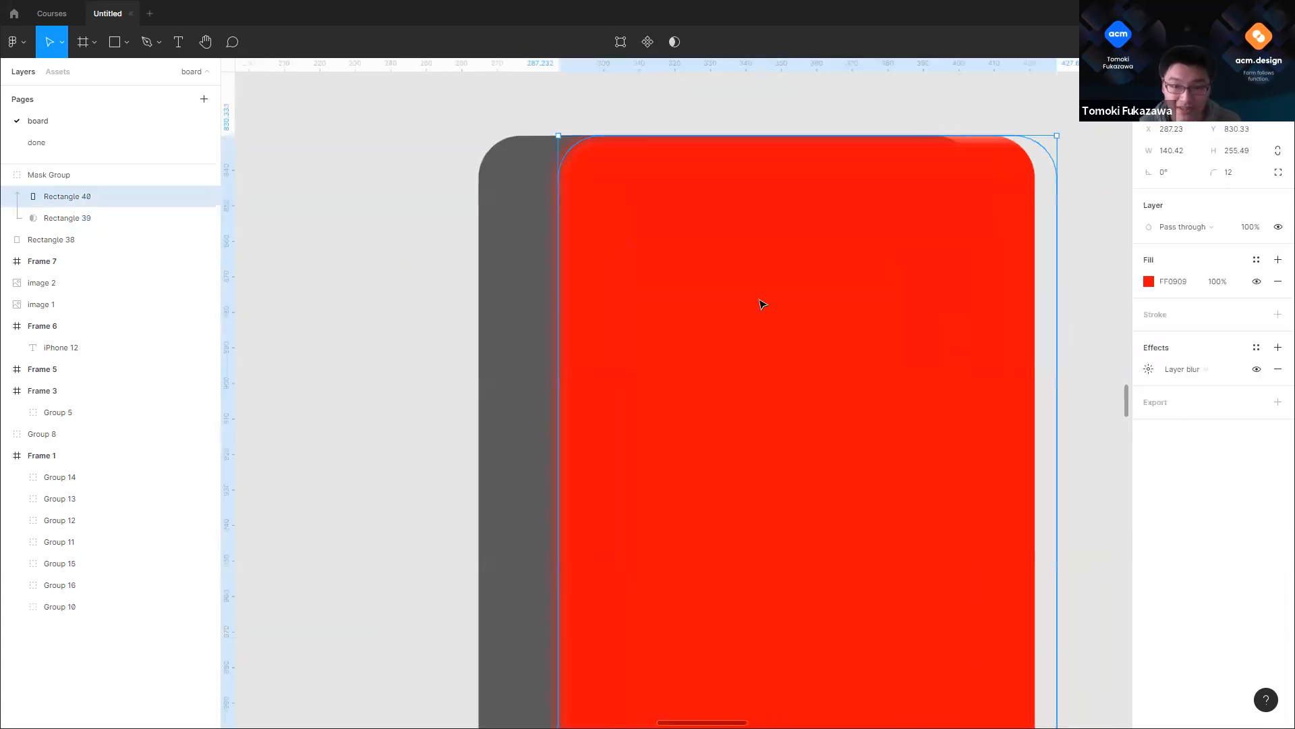
mouse_move(859, 308)
left_mouse_down()
mouse_move(829, 307)
mouse_move(847, 304)
left_mouse_up()
left_click(891, 99)
scroll(852, 112, "down", 1)
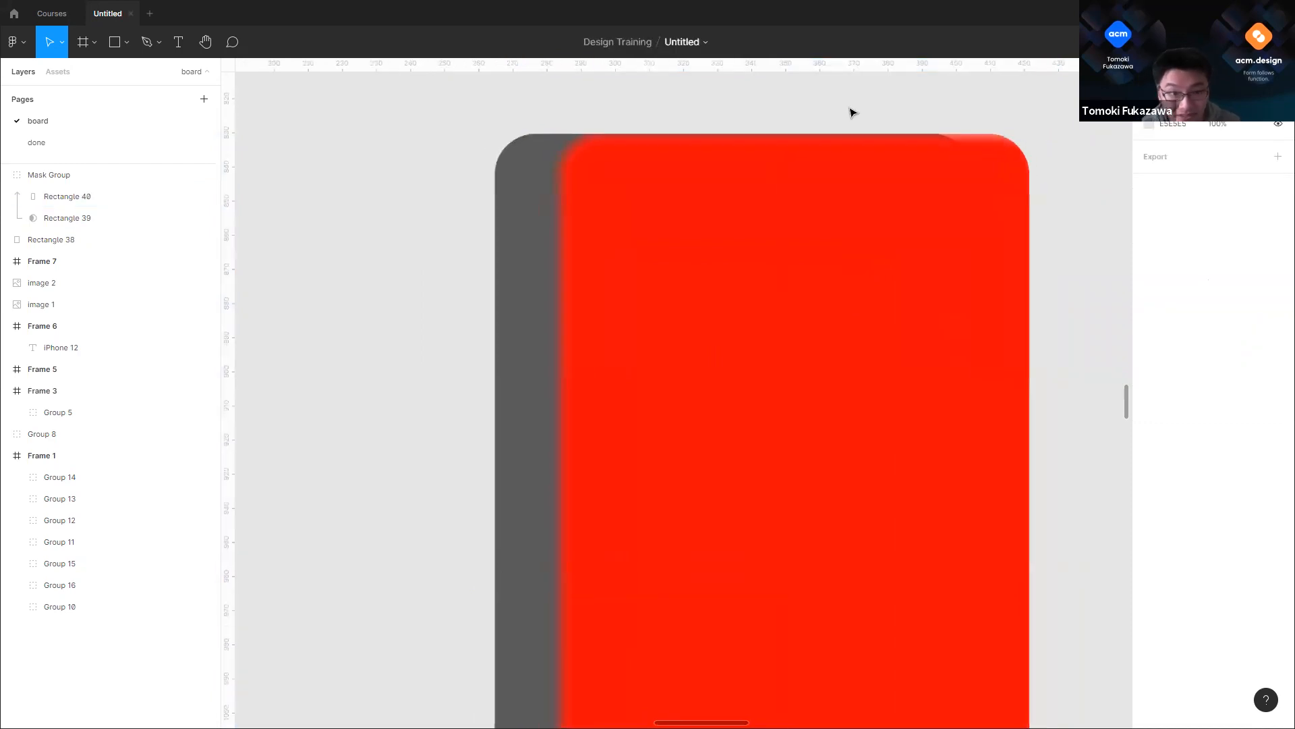
scroll(636, 263, "up", 6)
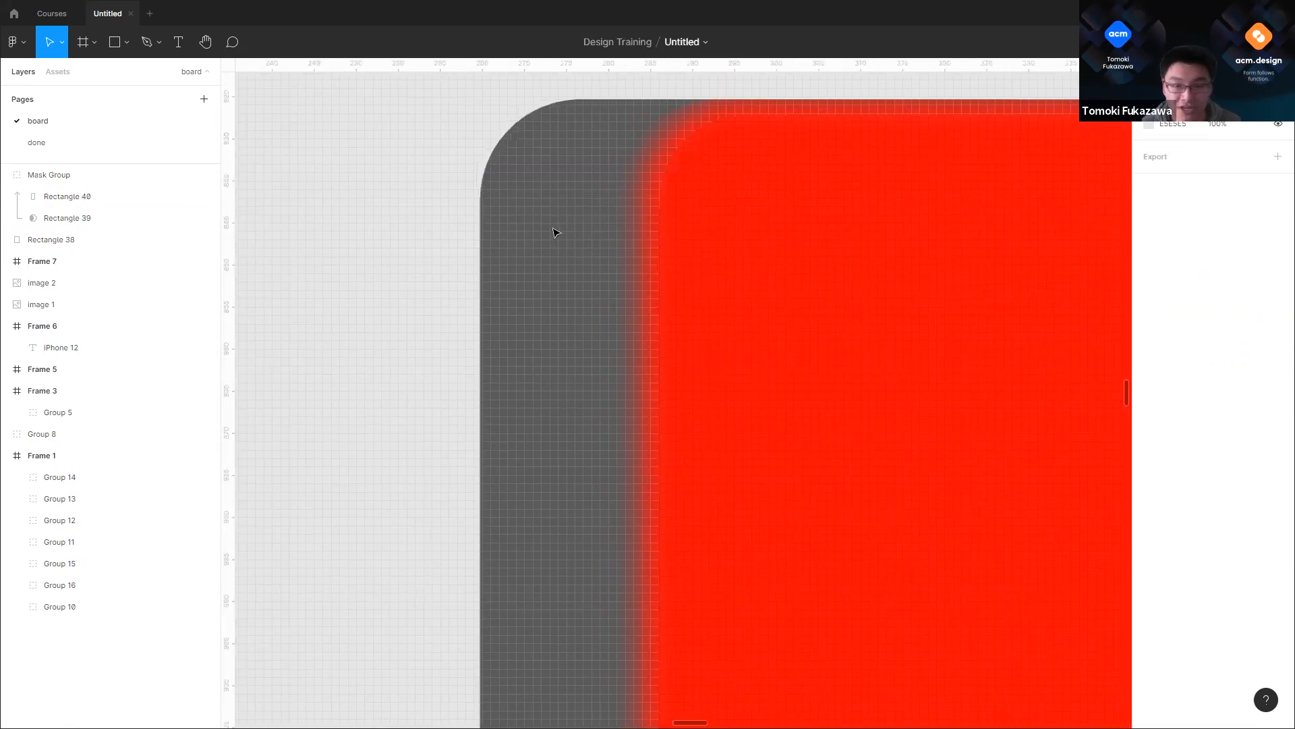
Step: Move the dark grey rectangle left, away from the mask group
left_click(553, 233)
scroll(553, 236, "down", 8)
left_click_drag(552, 314, 337, 314)
Step: Paste an unmasked copy of the blurred red rectangle over the dark grey one, and move the mask group away to the right
left_click(745, 347)
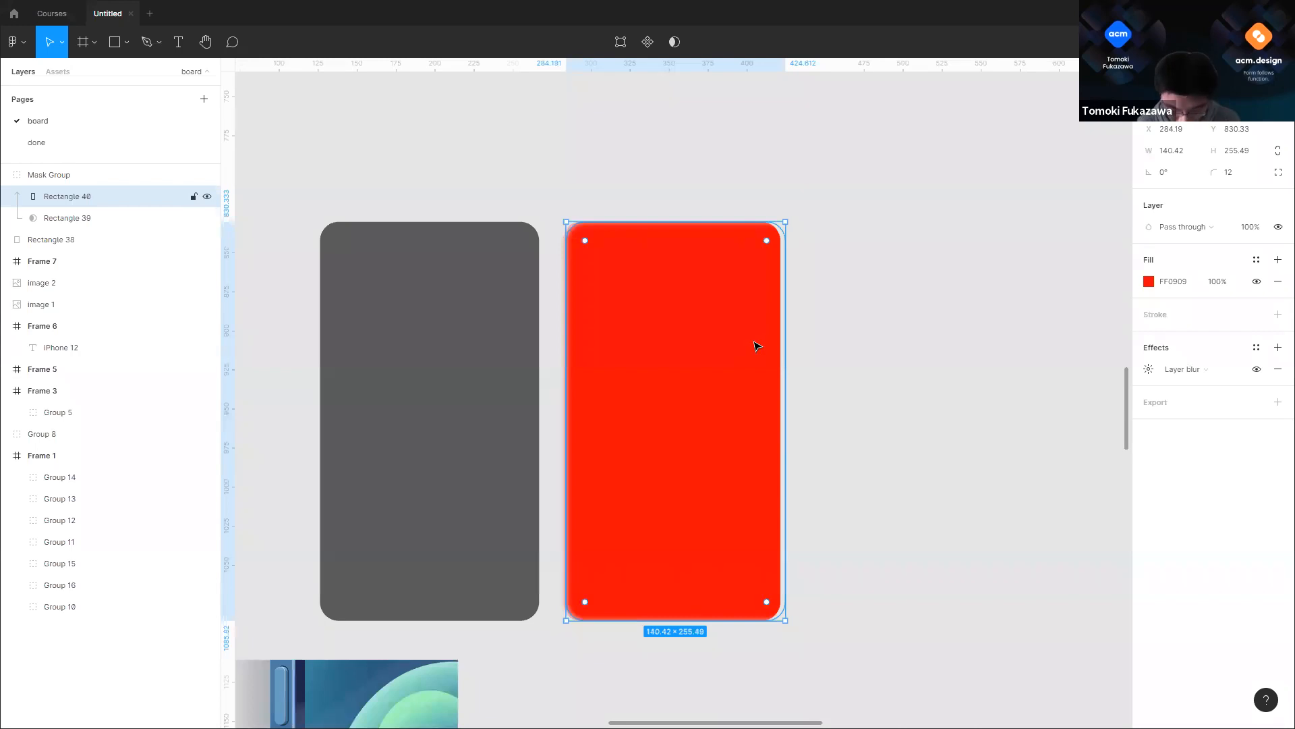
left_click(1033, 286)
key("ctrl+v")
left_click_drag(795, 338, 505, 324)
left_click_drag(636, 332, 951, 296)
Step: Offset the unmasked red copy right of the dark grey rectangle's left edge, at about X 142, Y 829
left_click_drag(404, 328, 434, 327)
scroll(294, 235, "up", 5)
left_click_drag(596, 272, 598, 287)
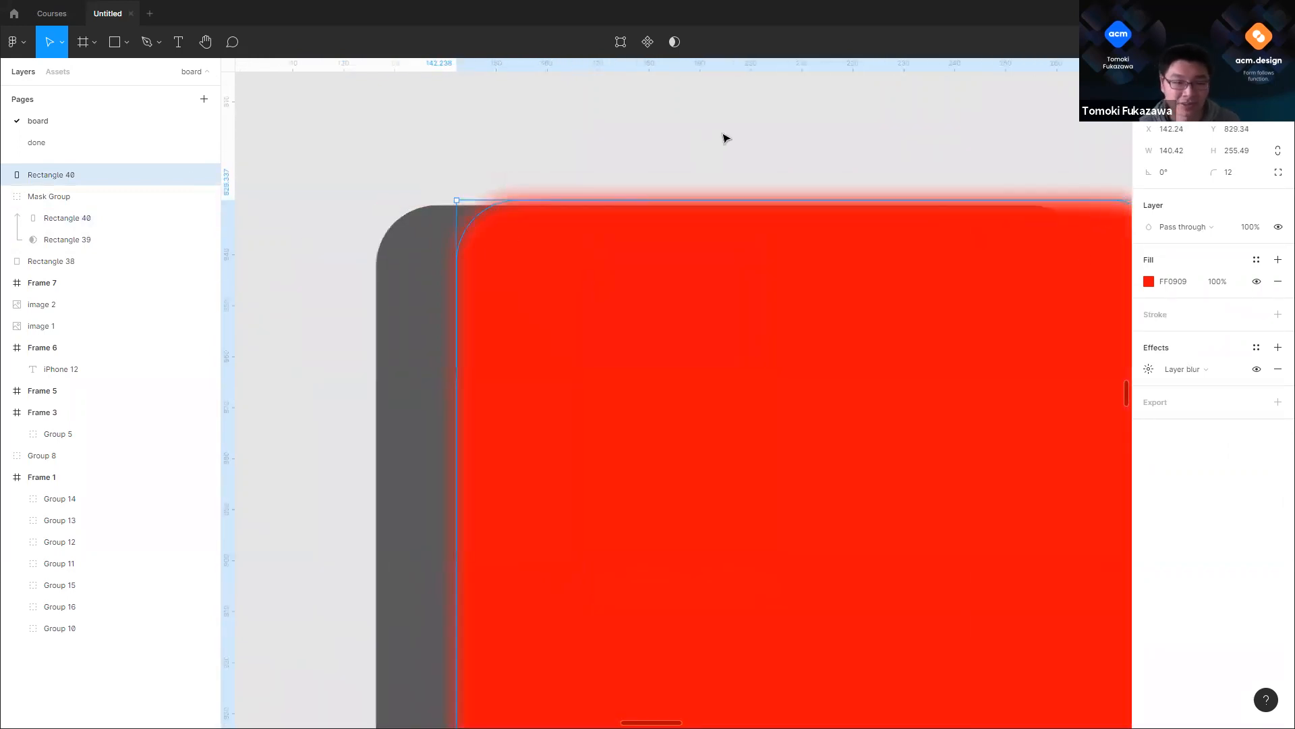
Step: Examine the blurred corners and edges of the unmasked red rectangle over the dark grey one, and compare them with the mask group
scroll(651, 254, "up", 6)
key("Escape")
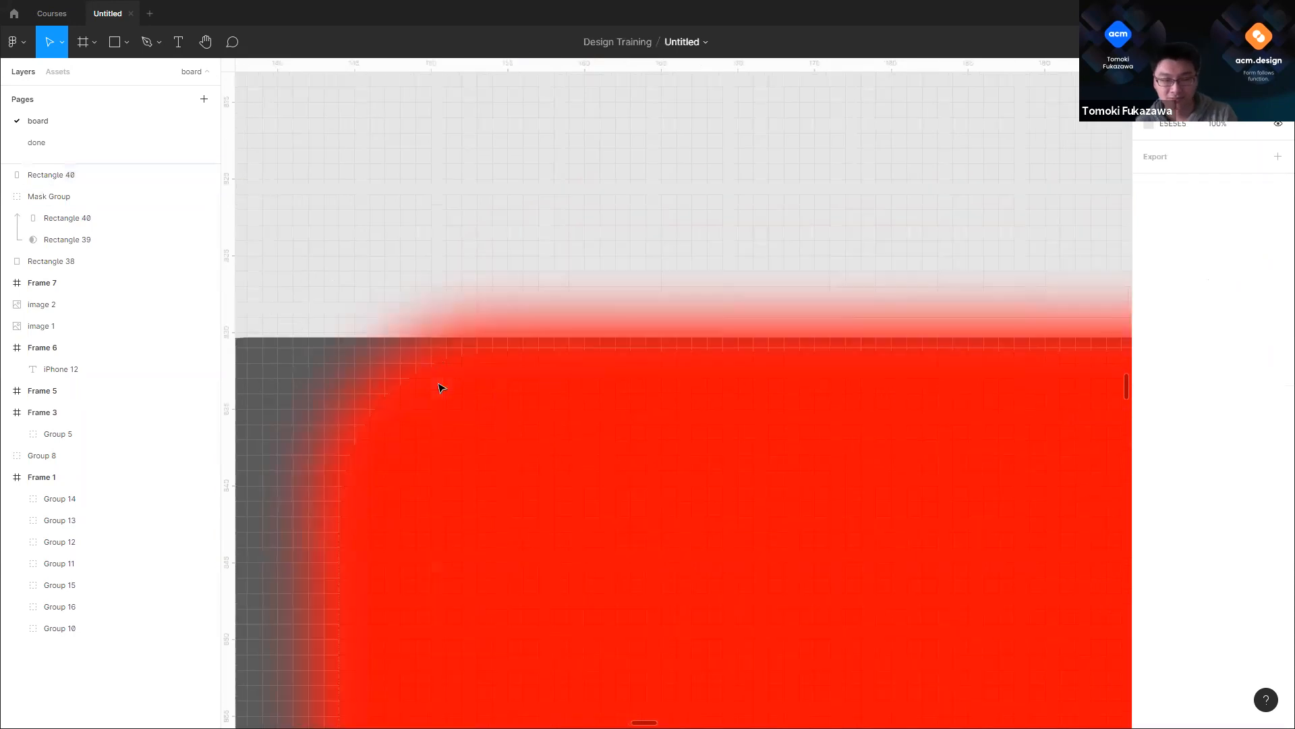
left_click_drag(821, 224, 135, 249)
left_click_drag(824, 303, 128, 259)
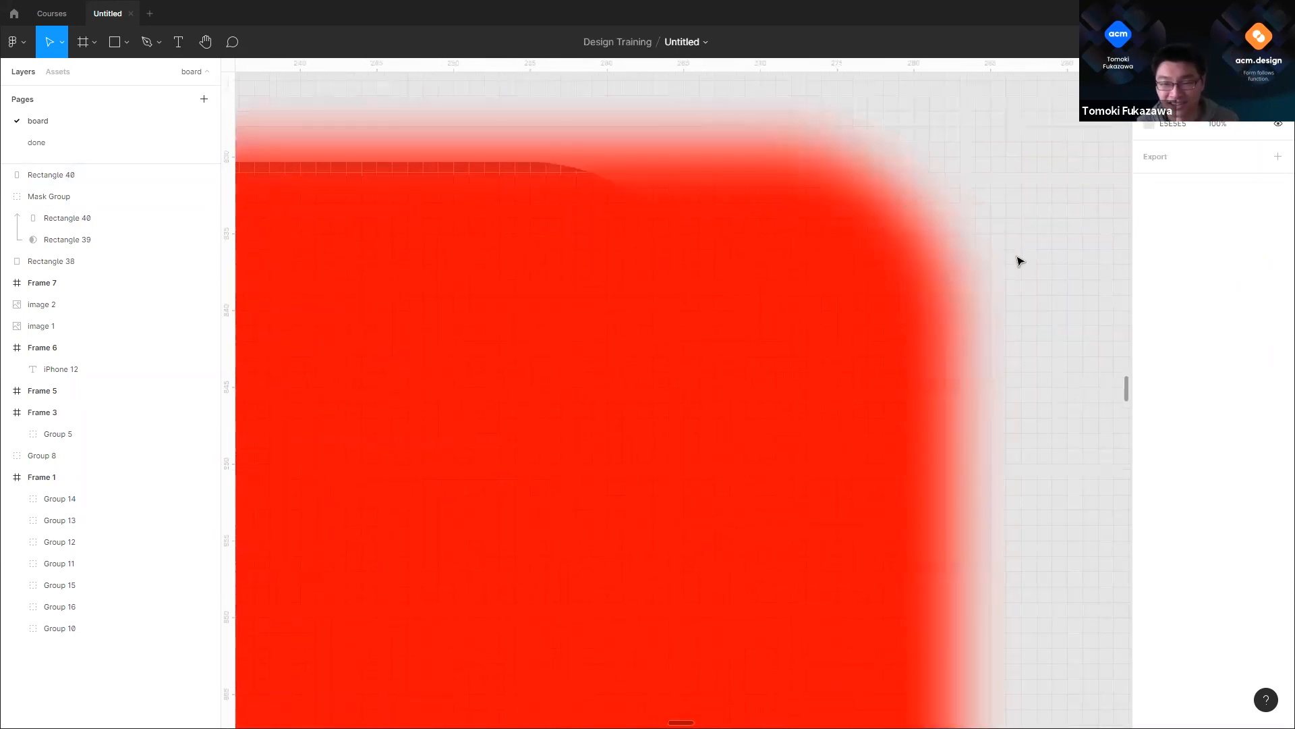
scroll(1018, 261, "down", 1)
scroll(1051, 241, "down", 3)
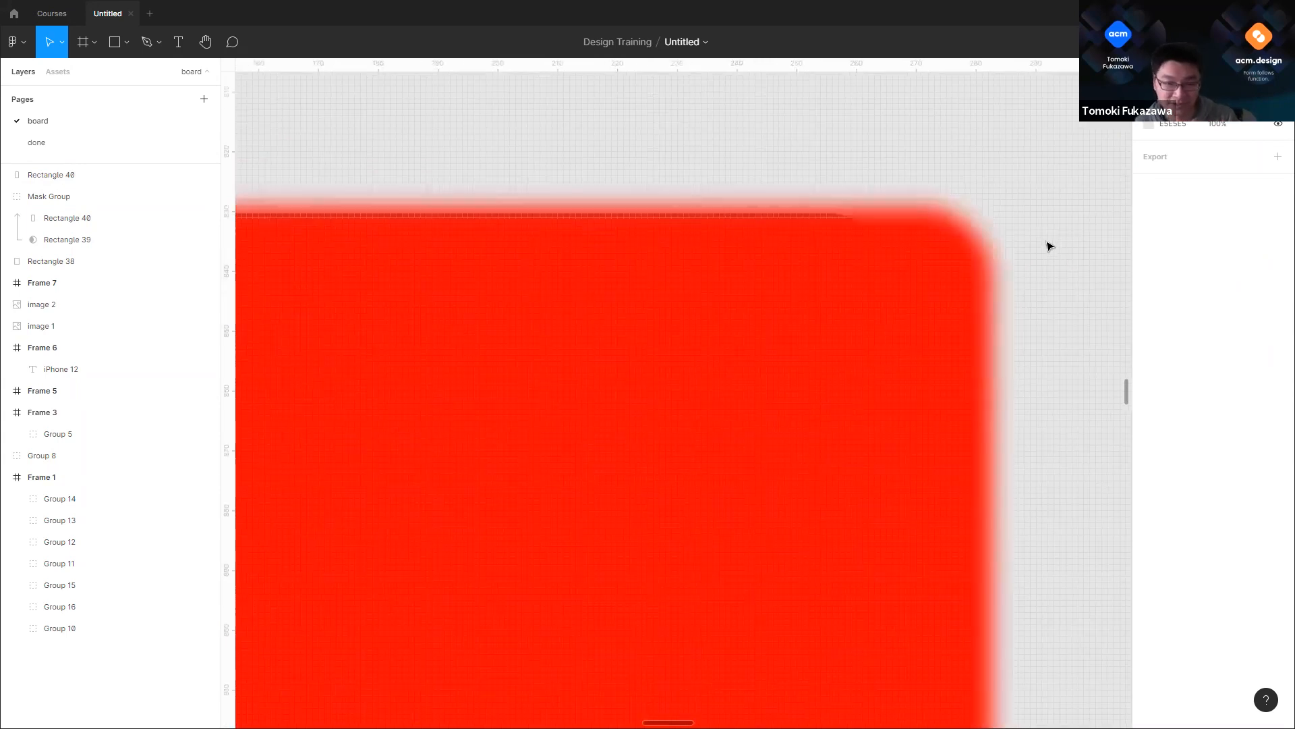
scroll(992, 212, "down", 3)
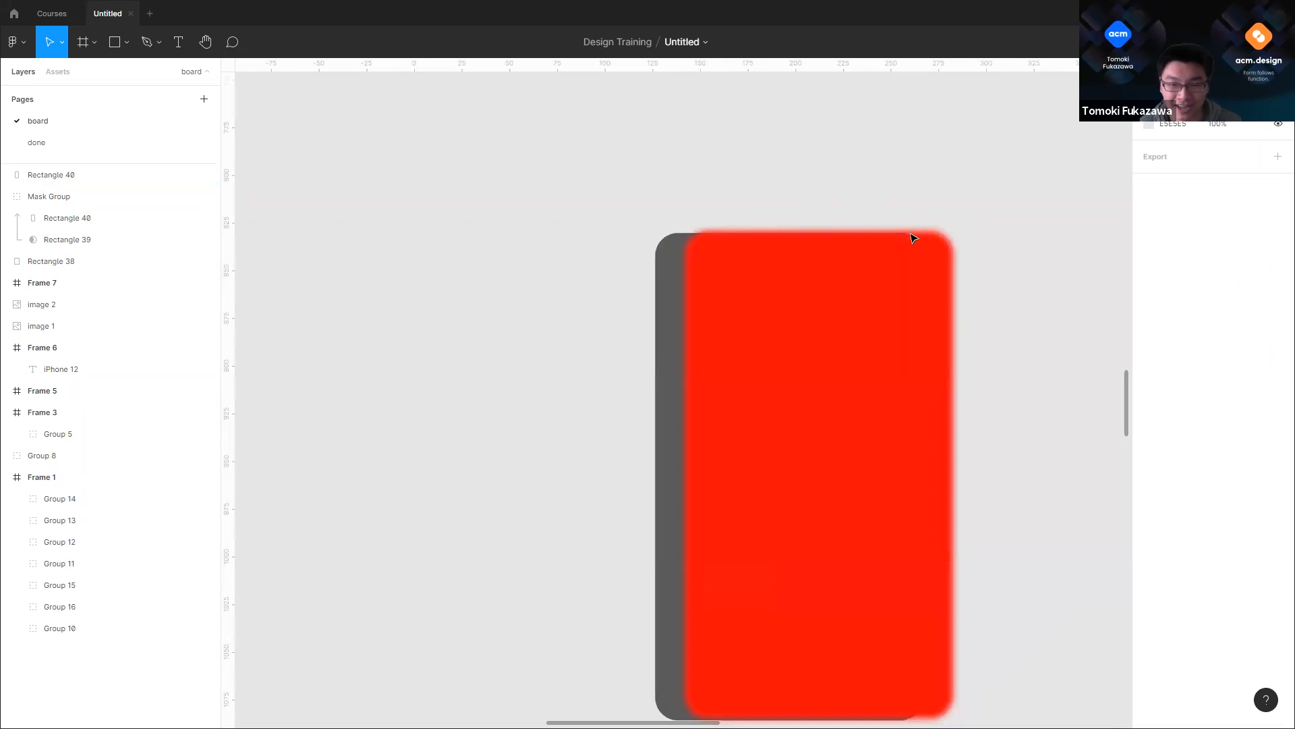
scroll(992, 221, "right", 10)
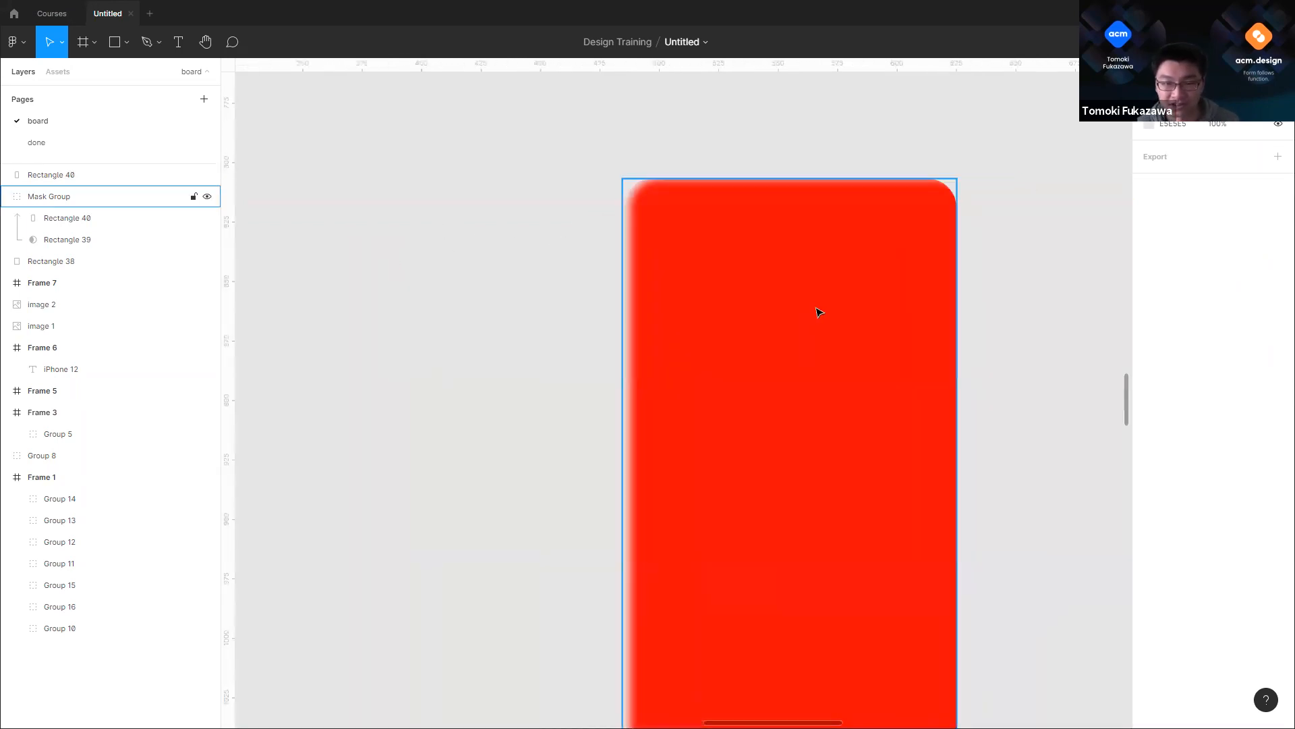
Step: Move the unmasked red rectangle away to about X 380, Y 660, and place the mask group over the dark grey rectangle at X 138.37, Y 830.33
scroll(1019, 243, "down", 5)
left_click_drag(582, 284, 698, 139)
left_click_drag(872, 284, 551, 304)
left_click_drag(665, 216, 759, 191)
scroll(623, 412, "up", 5)
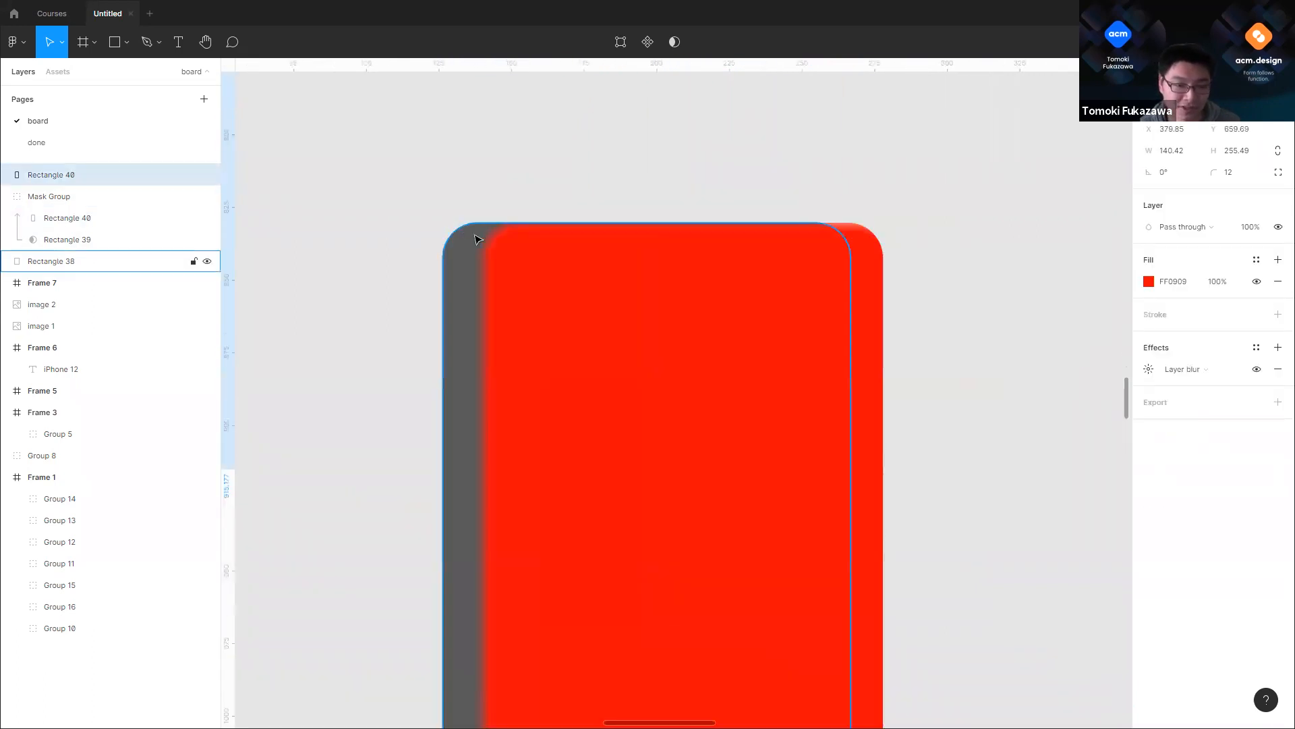
scroll(623, 413, "up", 3)
left_click(596, 290)
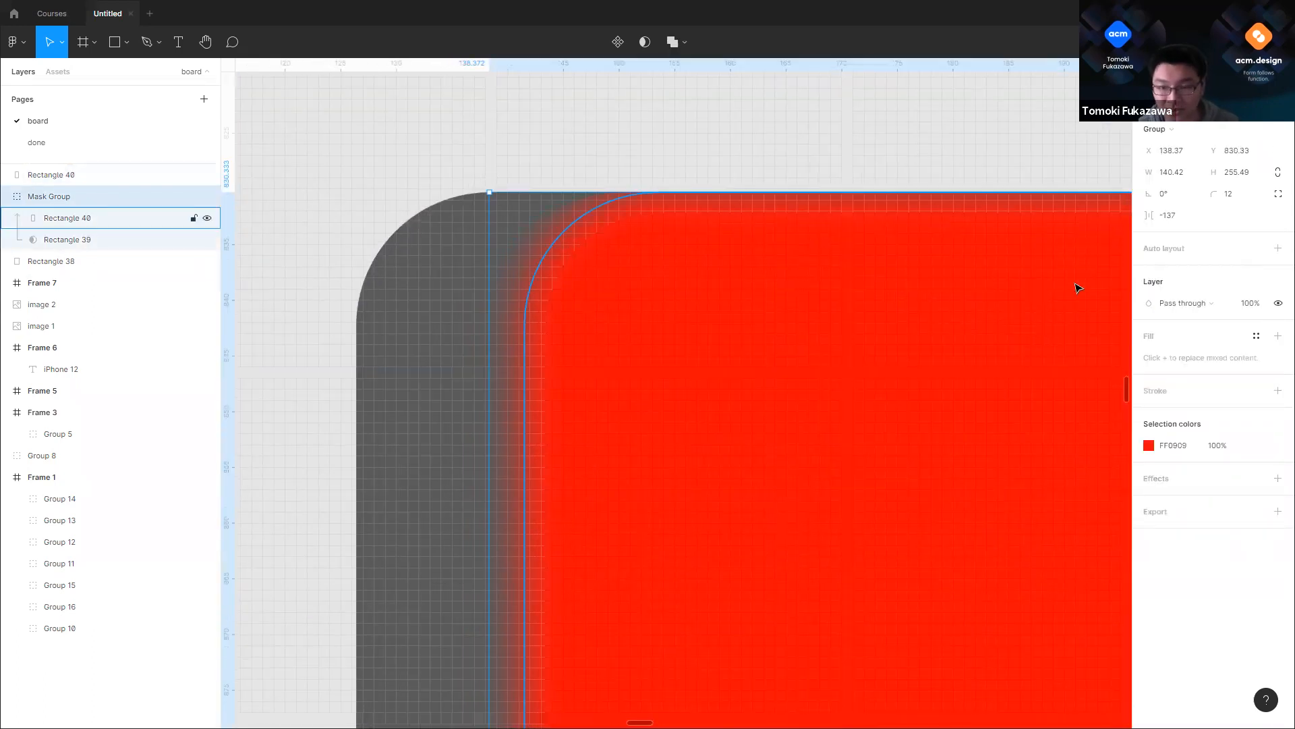
Step: Widen the dark grey rectangle to 152.38 so its right edge lines up with the mask group's right edge
scroll(1012, 289, "right", 15)
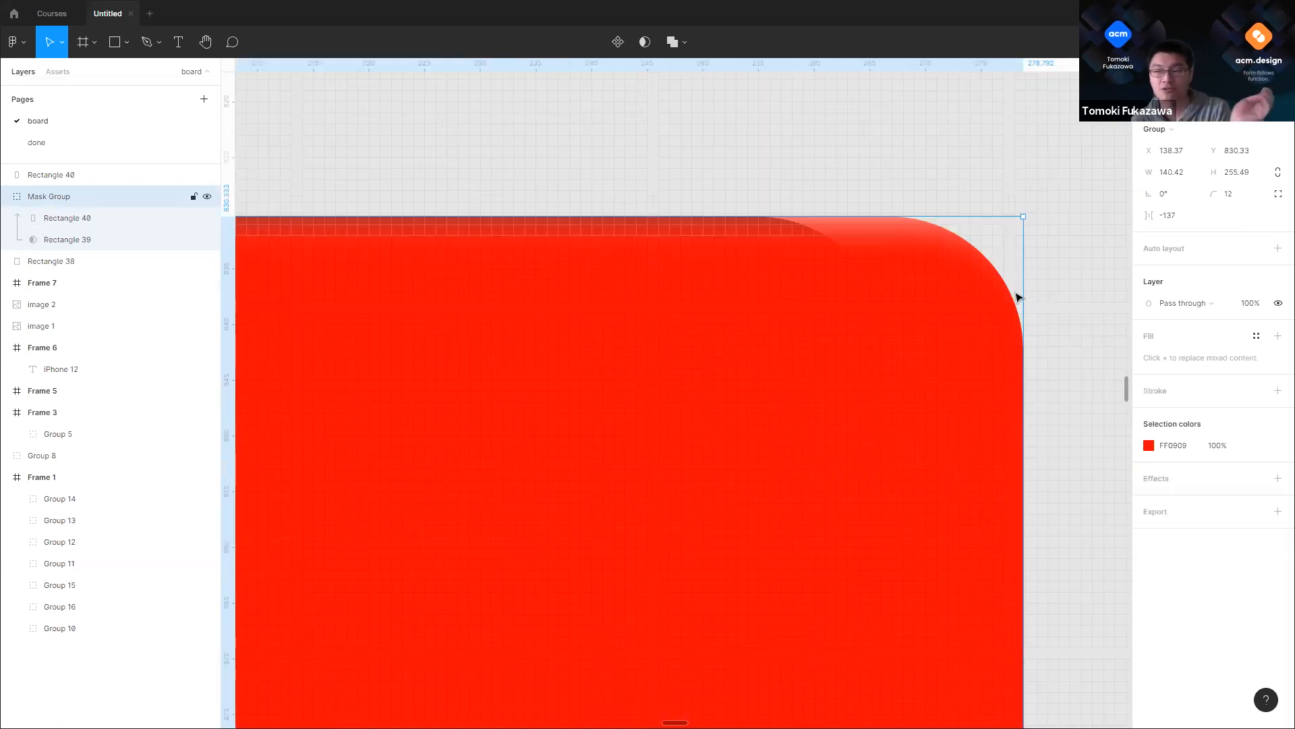
left_click(978, 204)
scroll(978, 205, "down", 5)
left_click(473, 299)
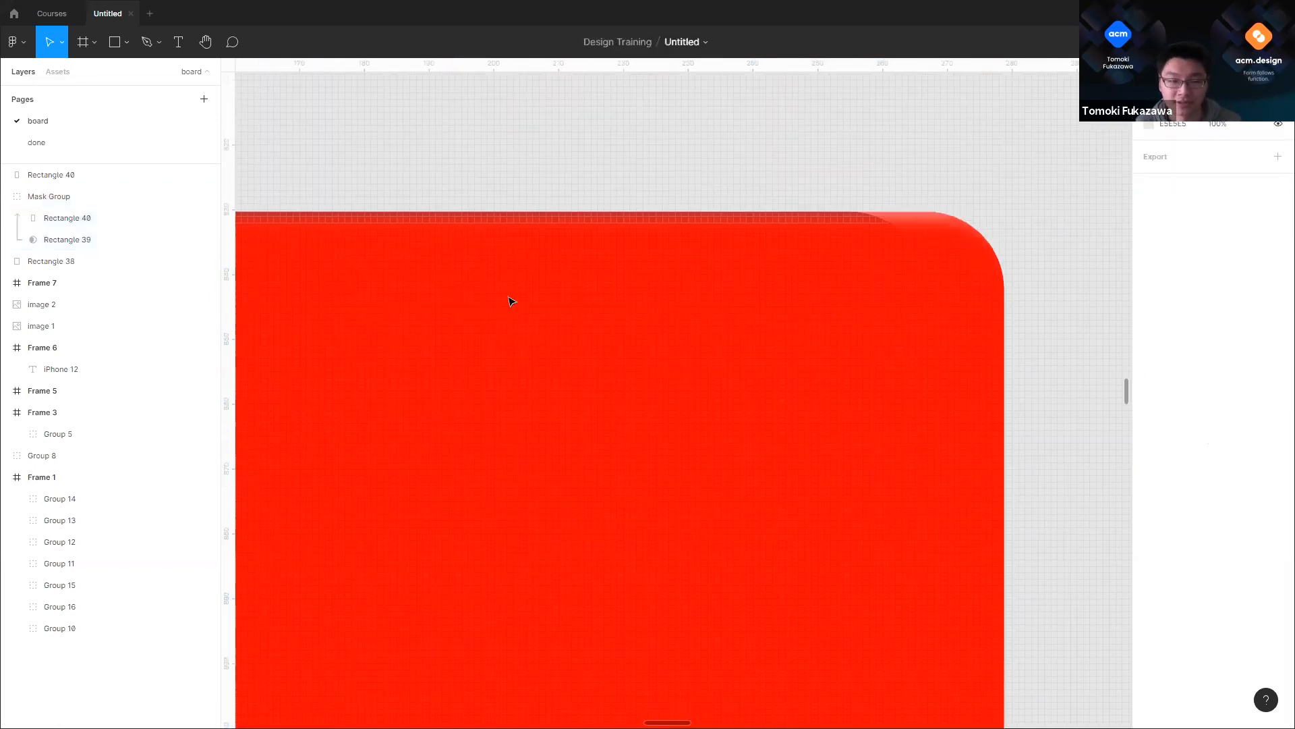
left_click_drag(949, 263, 1006, 266)
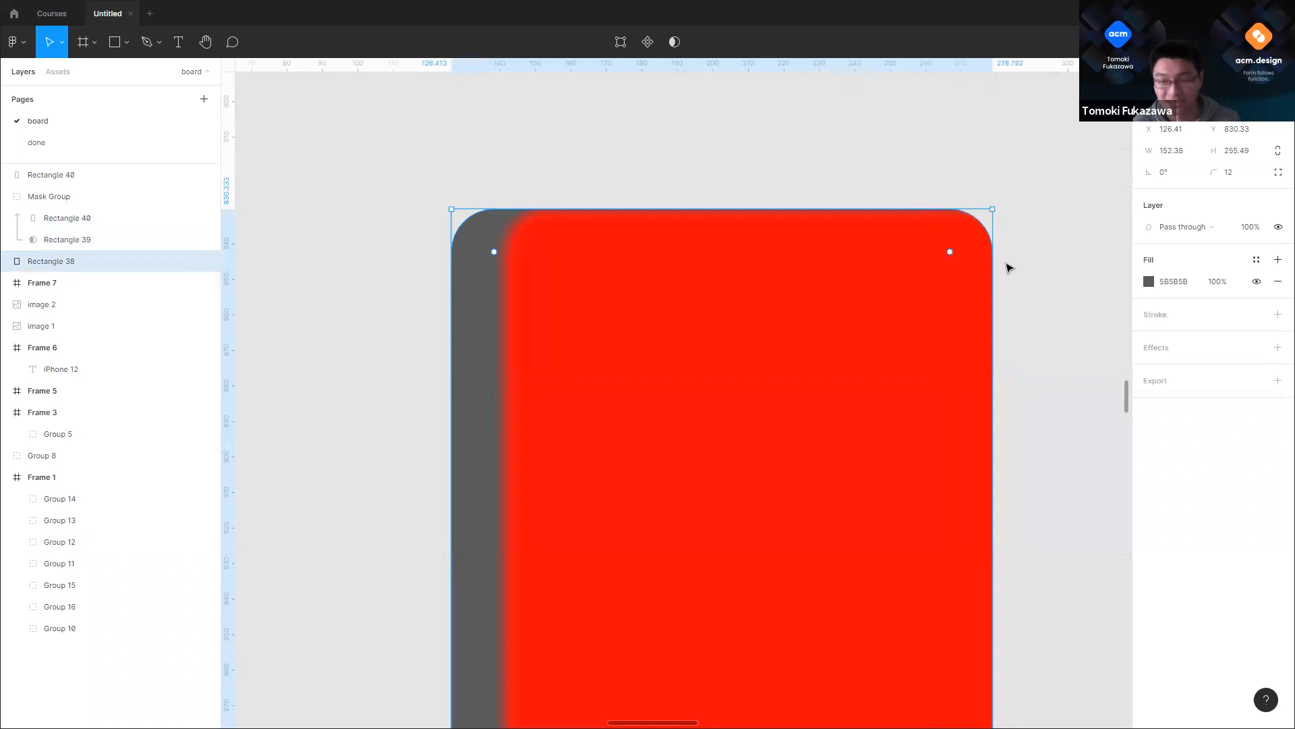
left_click(891, 127)
Step: Delete the spare unmasked red rectangle lying away from the mask group
scroll(829, 299, "down", 3)
scroll(945, 318, "right", 3)
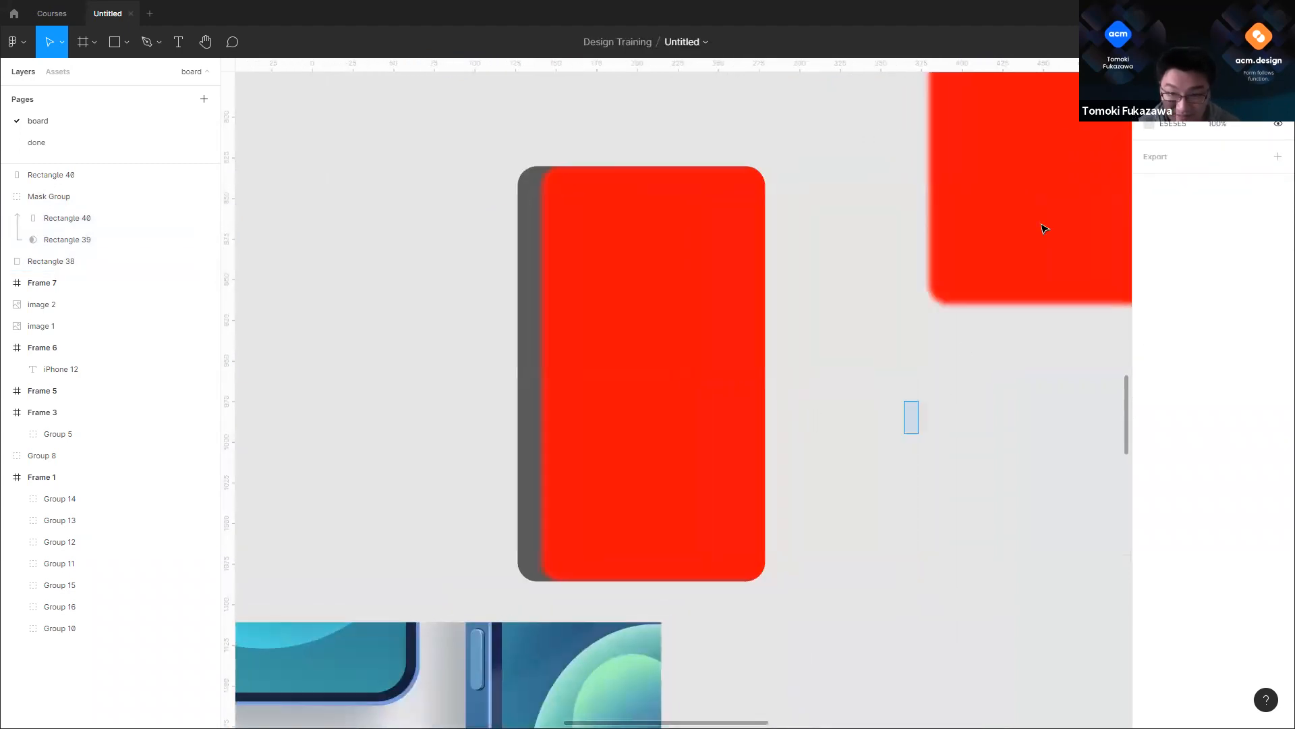
left_click(1066, 189)
key("Delete")
Step: Change the background fill of Frame 1, the phone pattern, to the solid slate blue 668A99
scroll(960, 135, "down", 6)
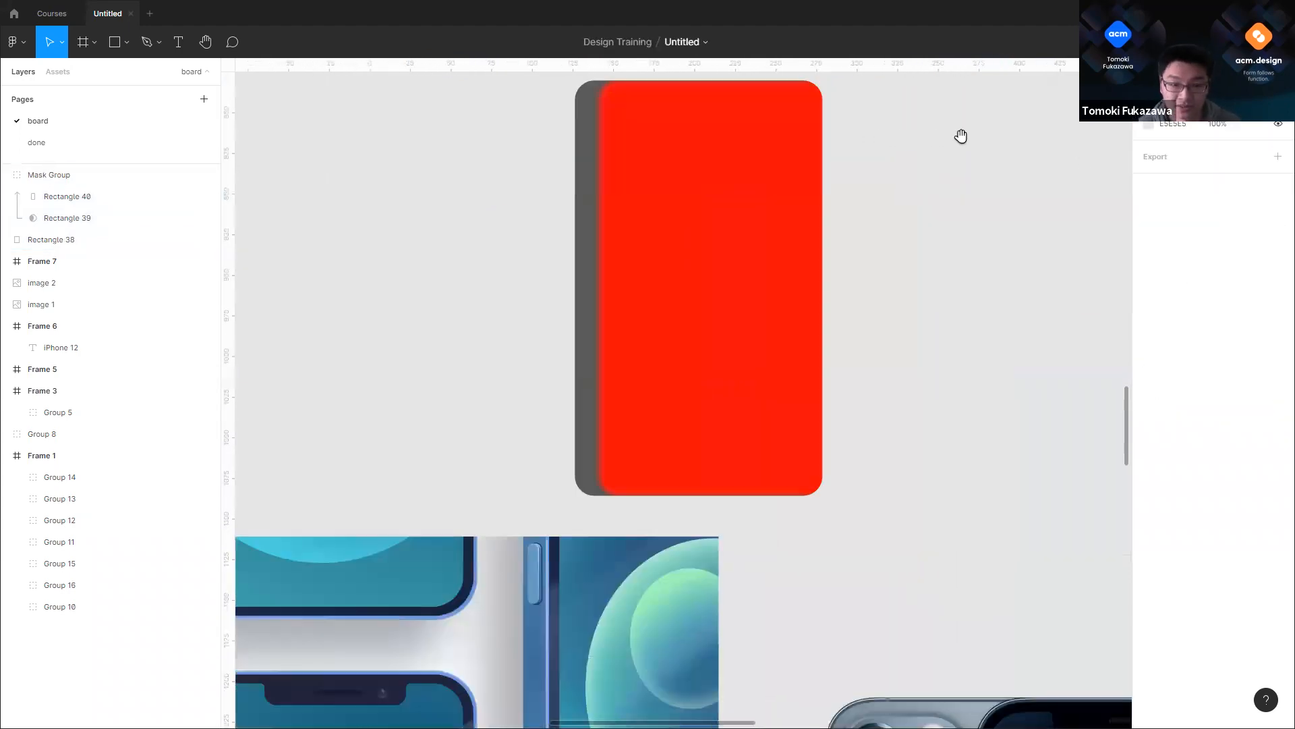
scroll(780, 290, "right", 4)
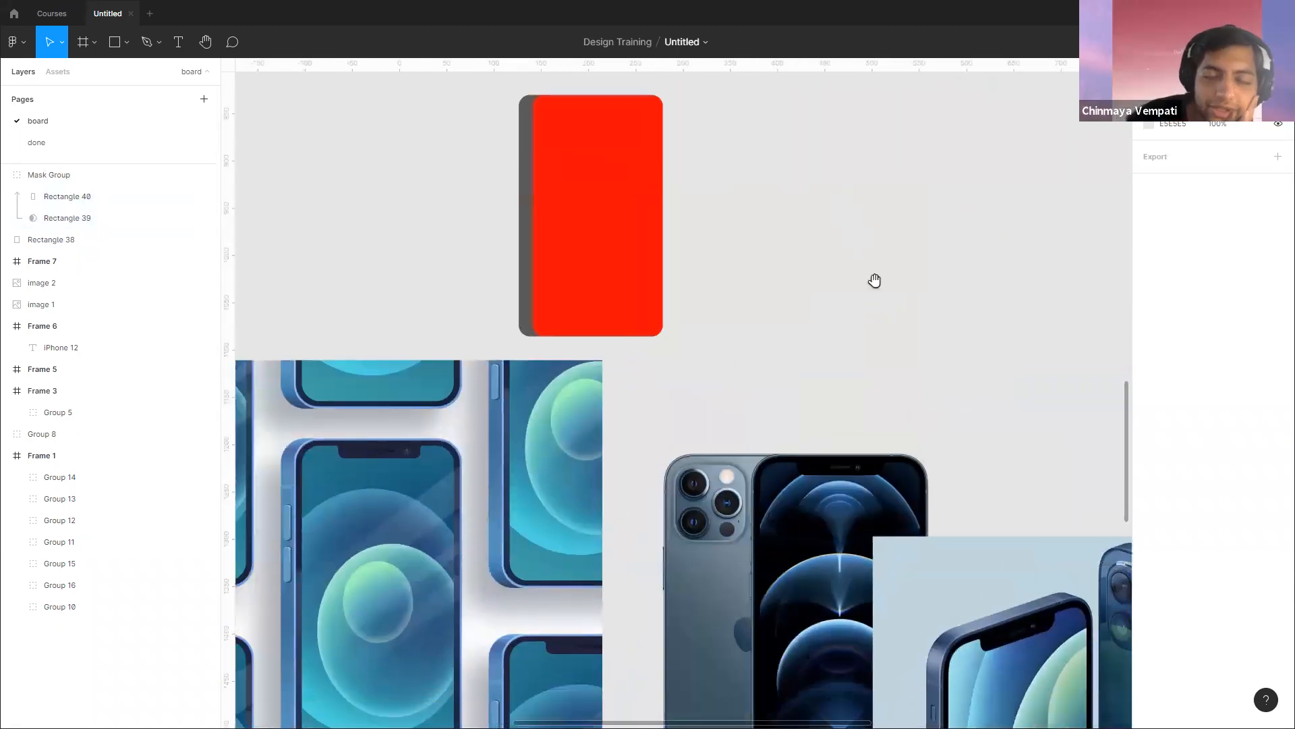
scroll(931, 292, "down", 2)
scroll(943, 299, "up", 2)
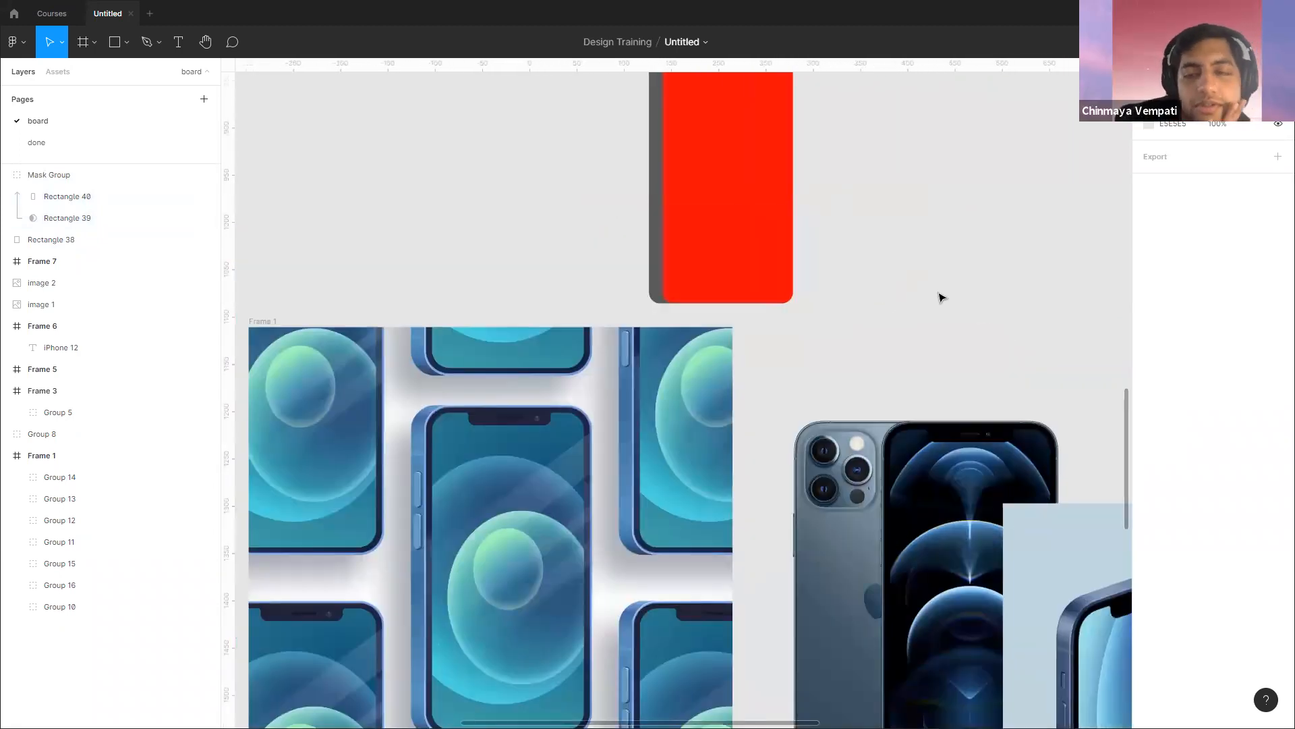
scroll(923, 328, "down", 3)
scroll(923, 328, "left", 2)
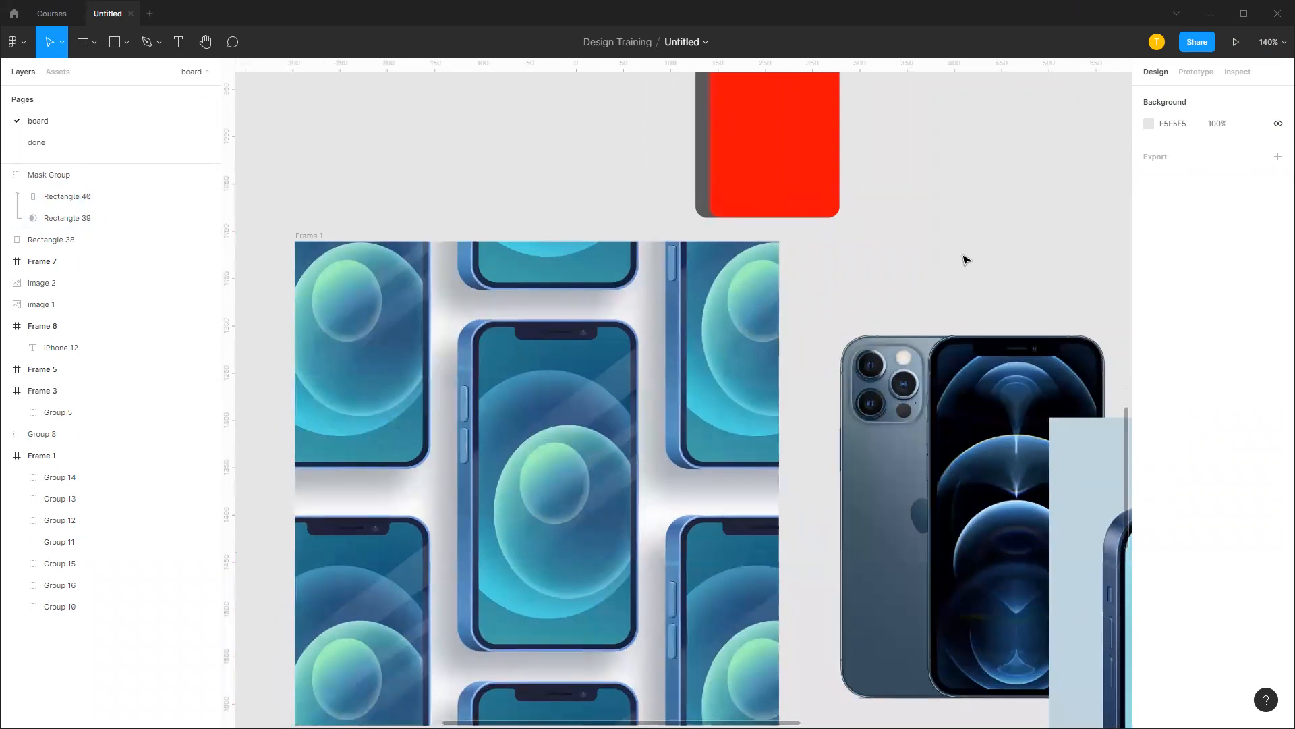
scroll(978, 223, "down", 4)
scroll(978, 223, "left", 3)
left_click(426, 122)
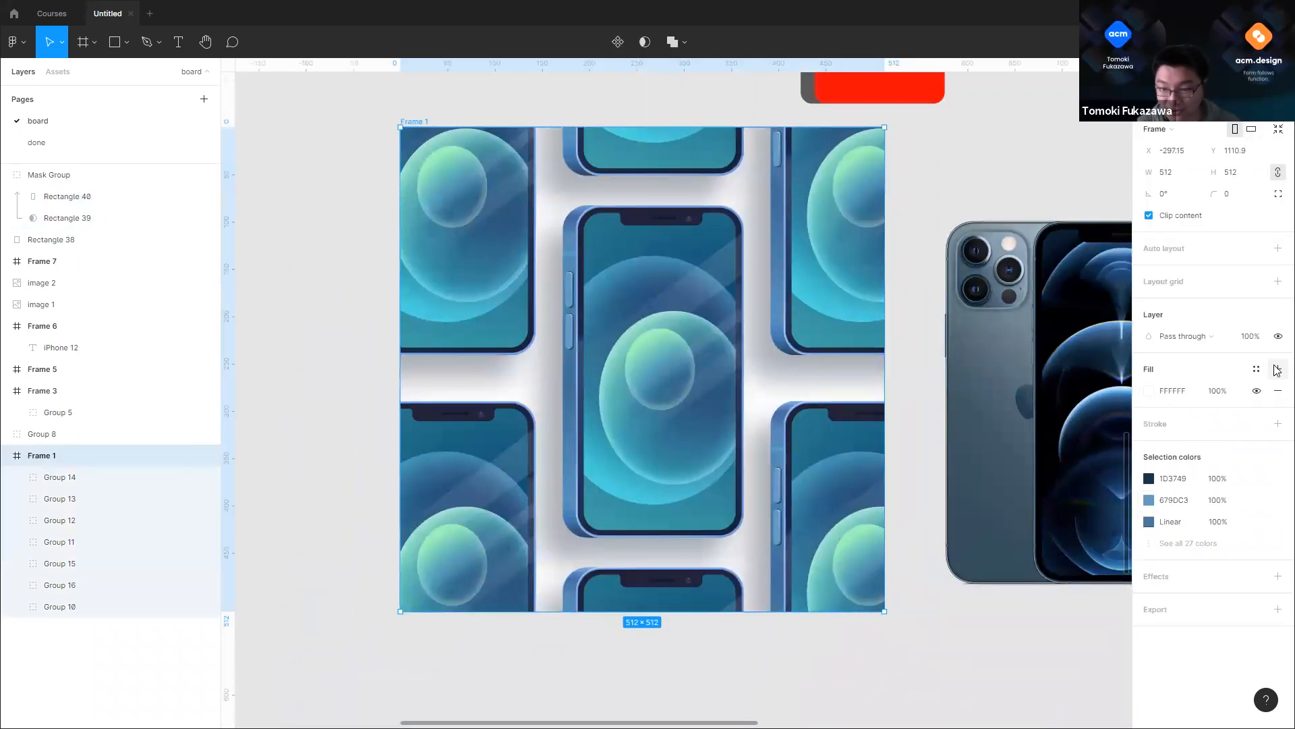
left_click(1148, 392)
left_click(1075, 569)
left_click_drag(1035, 512, 1012, 456)
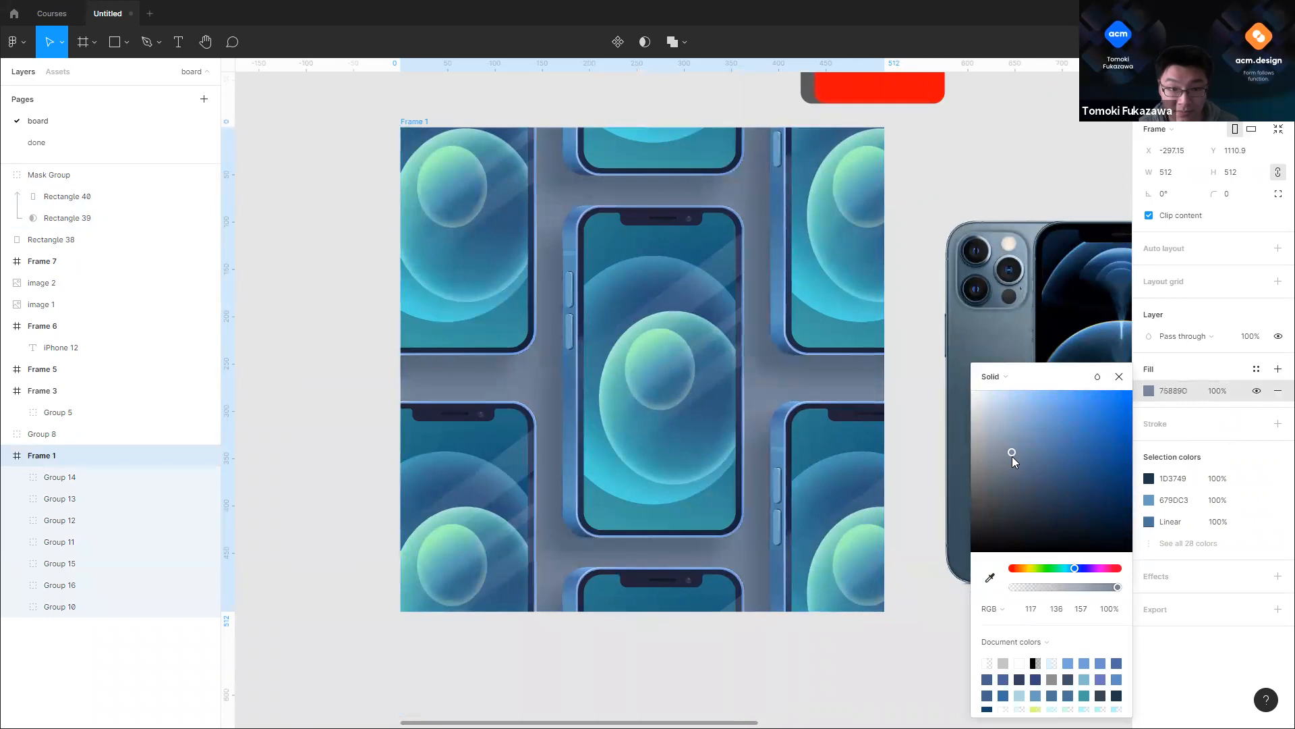
left_click_drag(1073, 570, 1071, 570)
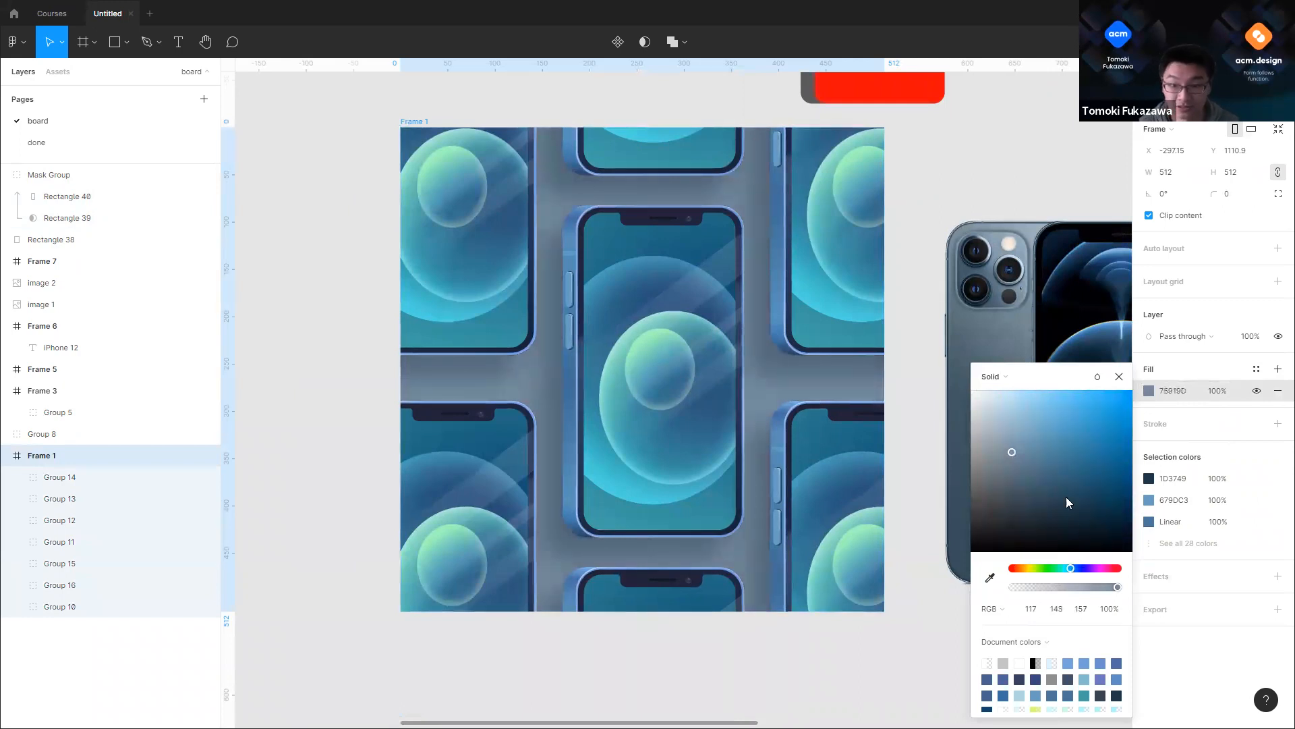
left_click(1025, 455)
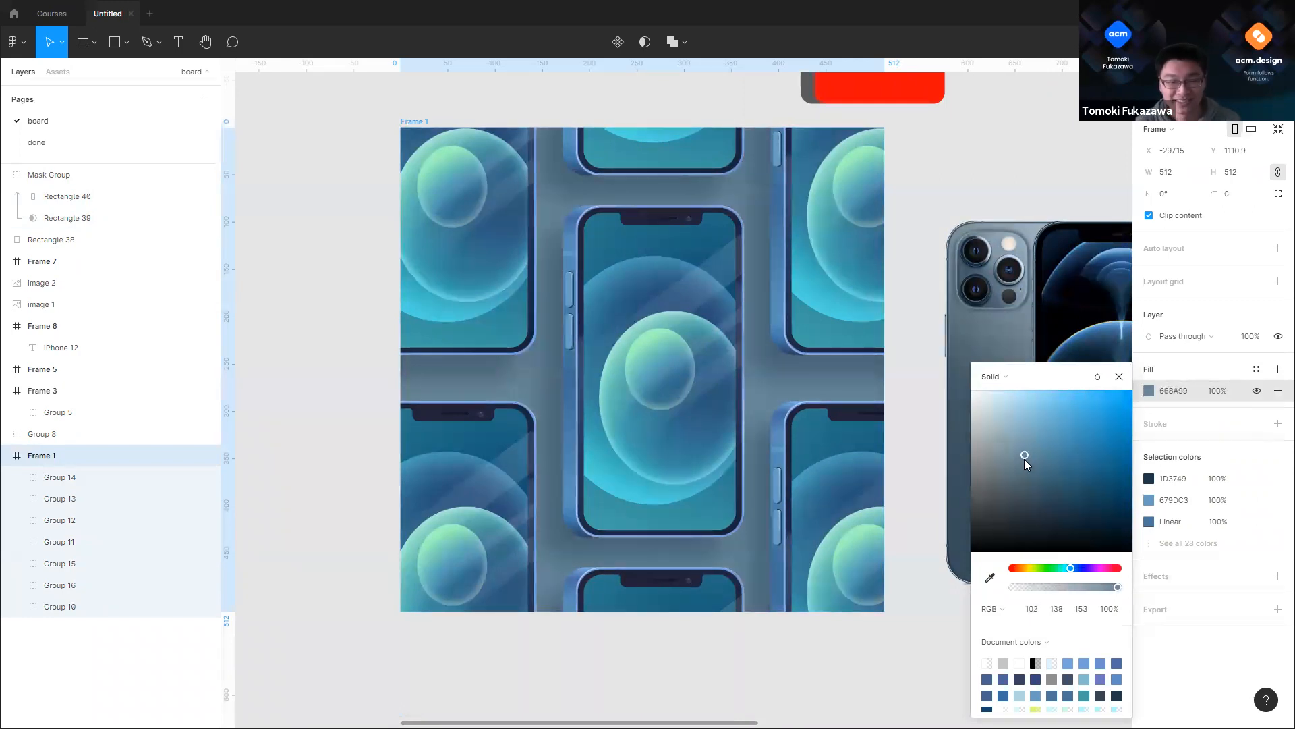
left_click(998, 173)
Step: Delete the mask group and dark grey rectangle of the masking demo, along with the loose Group 8
scroll(480, 373, "down", 5)
left_click_drag(596, 119, 760, 231)
key("Delete")
left_click_drag(419, 277, 363, 528)
key("Delete")
Step: Move the phone pattern frame up into the row of finished frames, to the right of Frame 3
scroll(549, 288, "down", 5)
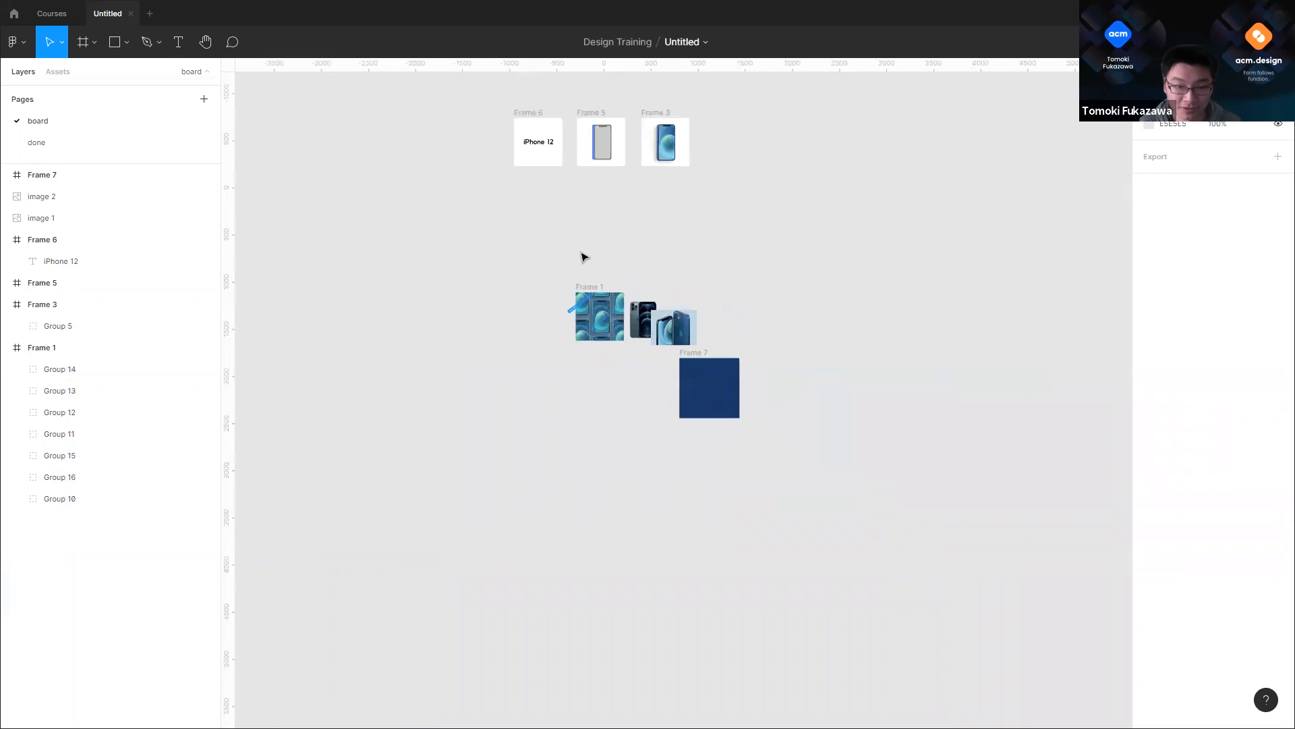
left_click_drag(629, 193, 606, 249)
left_click_drag(659, 444, 896, 99)
scroll(717, 427, "up", 3)
left_click(731, 434)
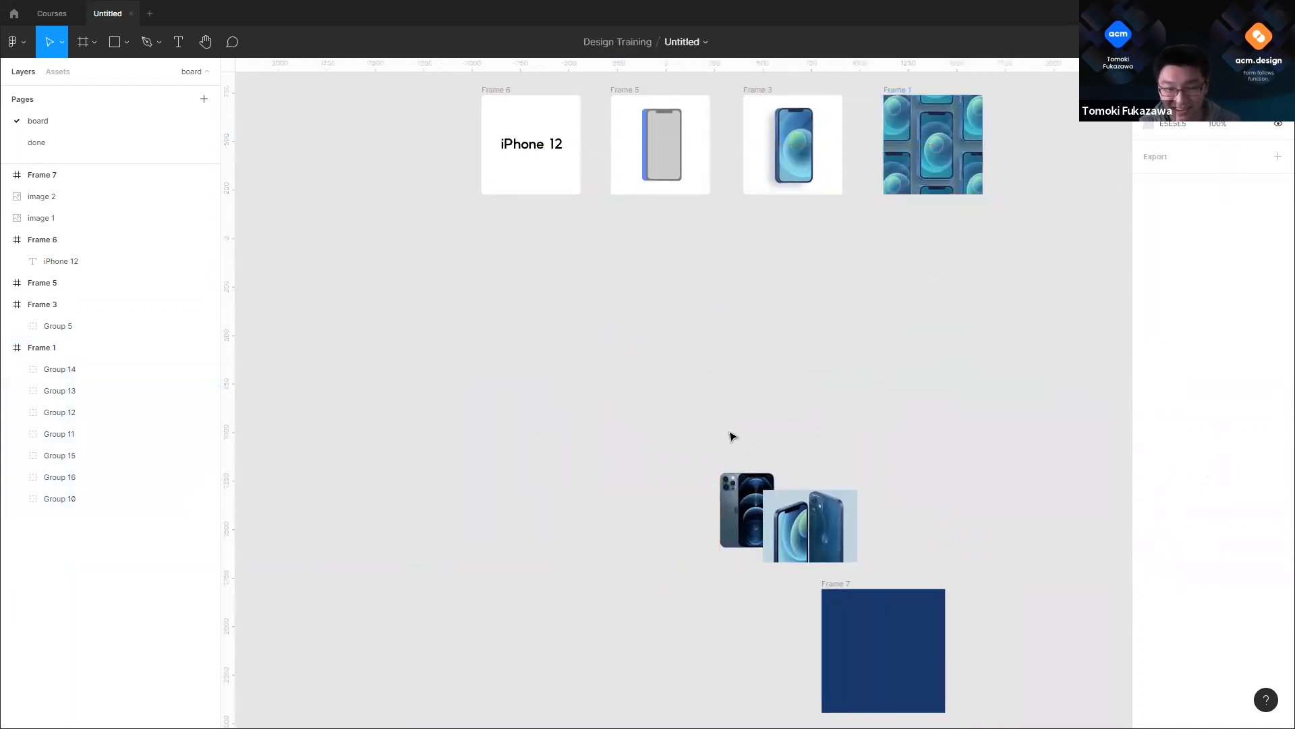
Step: Delete the empty navy Frame 7 and the two iPhone reference images
left_click_drag(879, 650, 1006, 670)
key("Delete")
left_click_drag(892, 408, 759, 595)
scroll(858, 263, "up", 5)
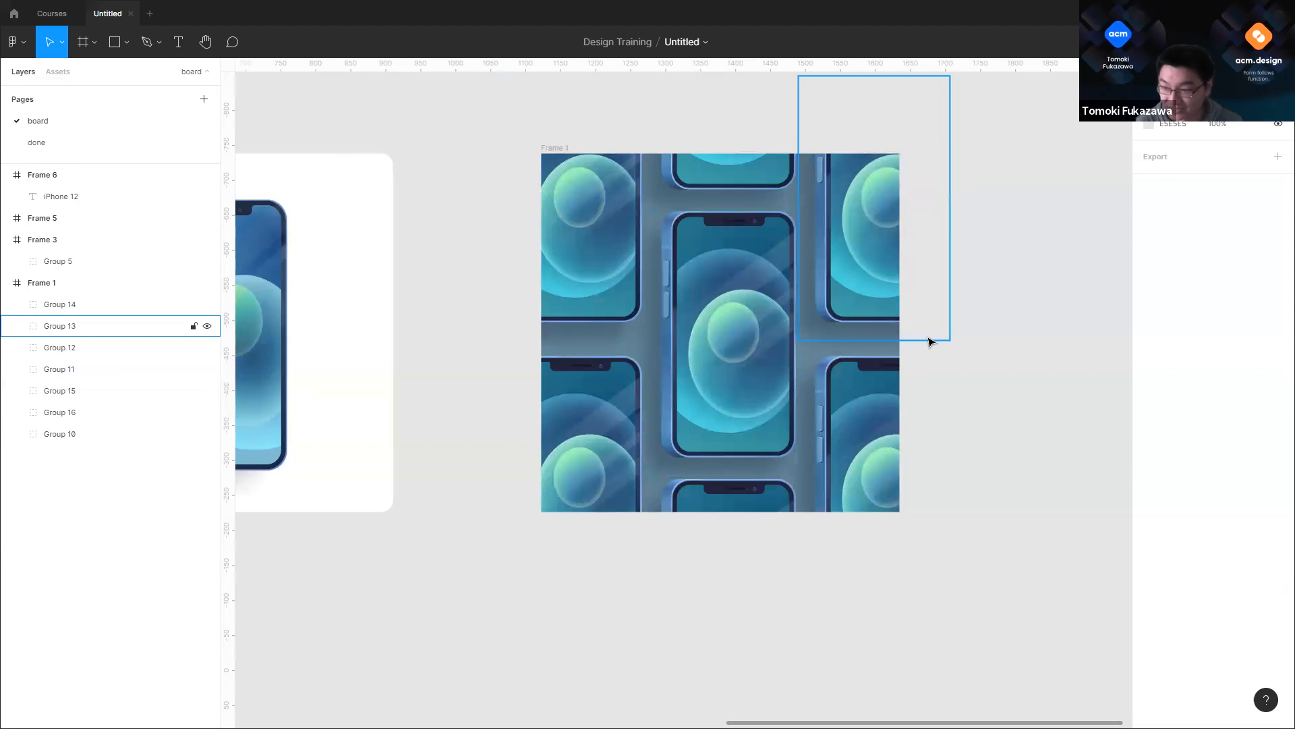
scroll(971, 402, "down", 3)
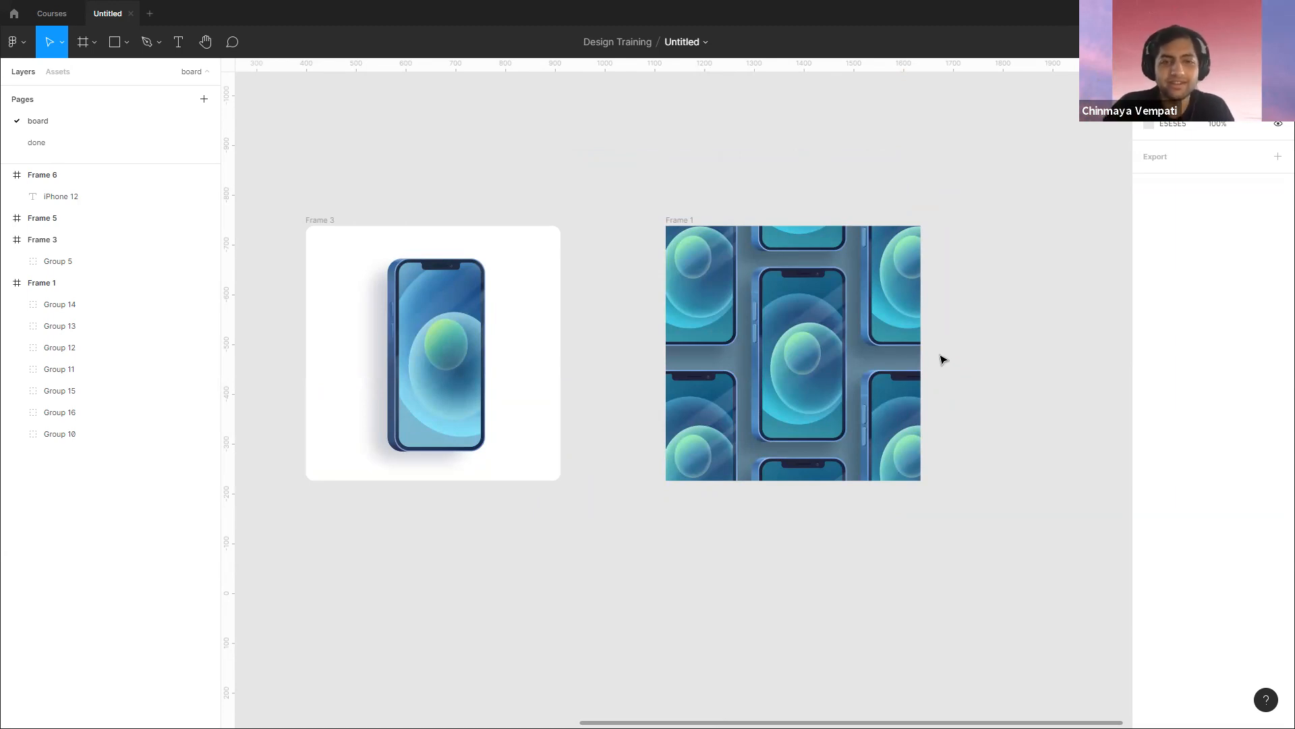
scroll(916, 345, "up", 2, "ctrl")
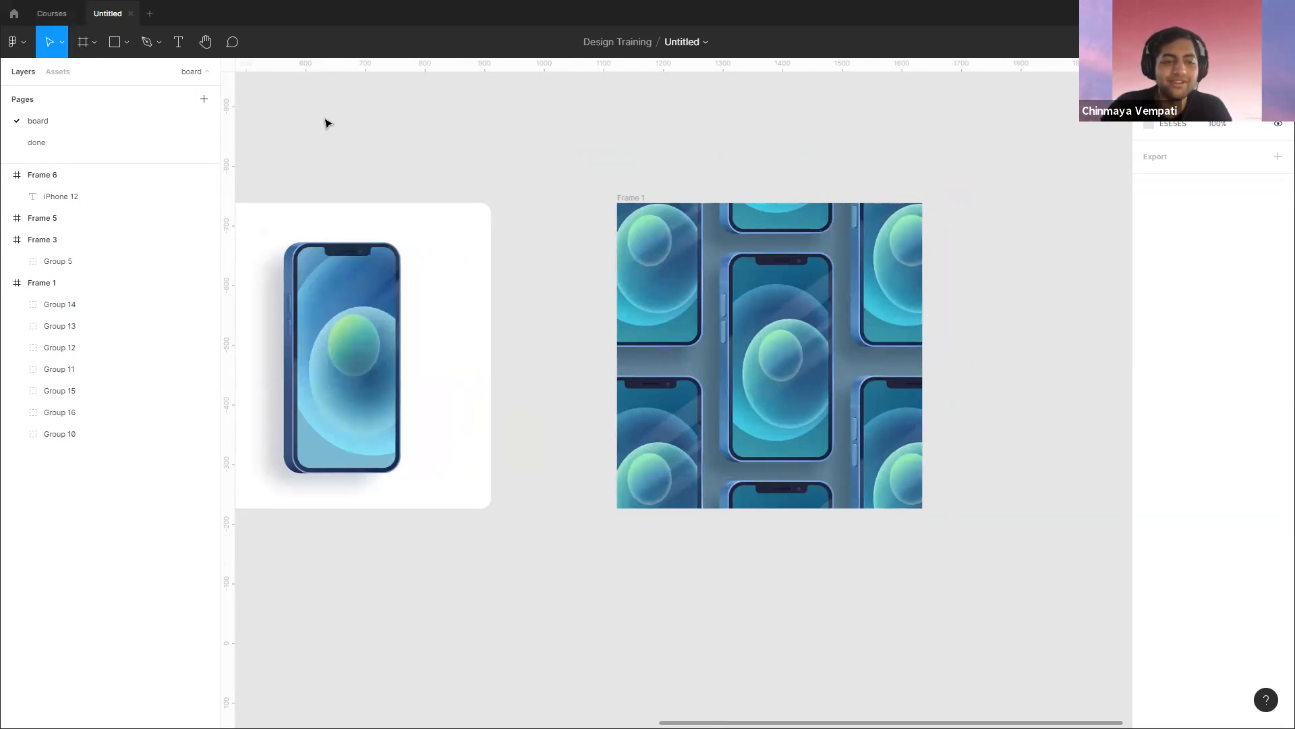
scroll(405, 159, "left", 2)
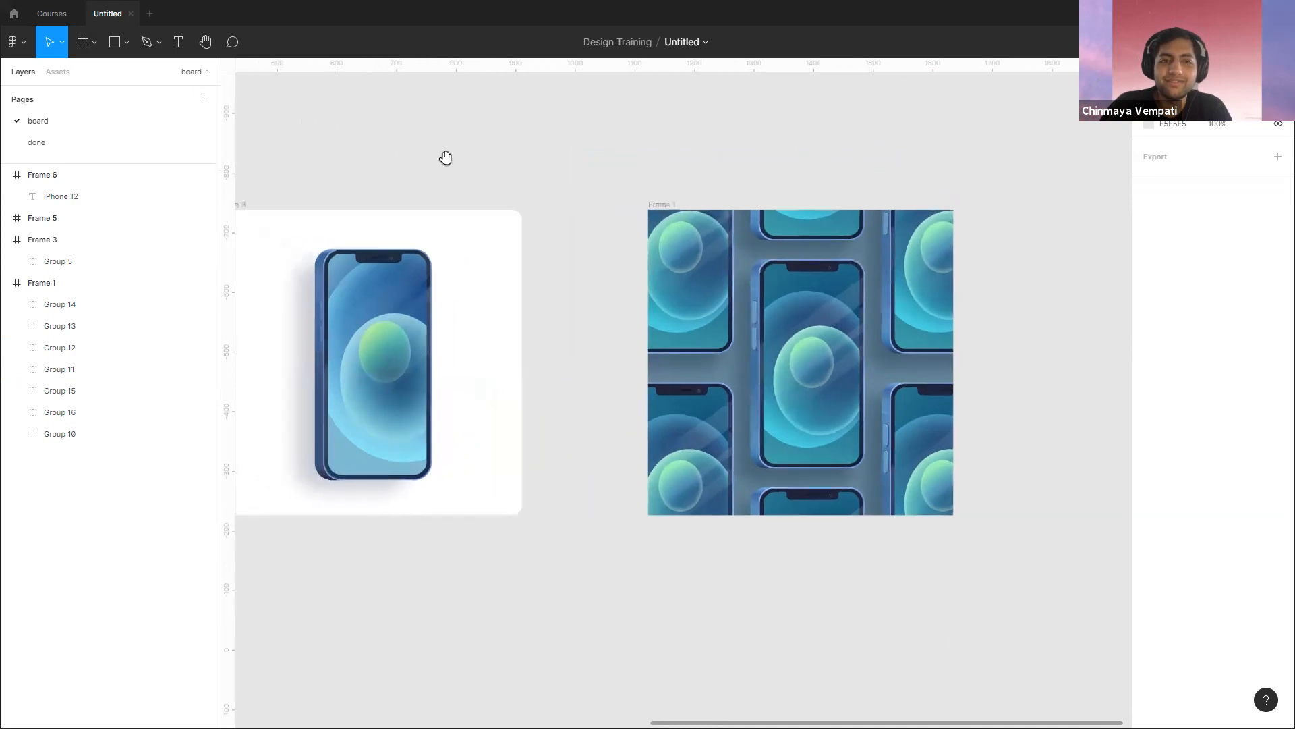
Step: Switch to the Courses file and look over the phone frames, the phone pattern and the smartwatch illustration on the Design - Phone page
left_click(51, 13)
scroll(791, 350, "down", 2)
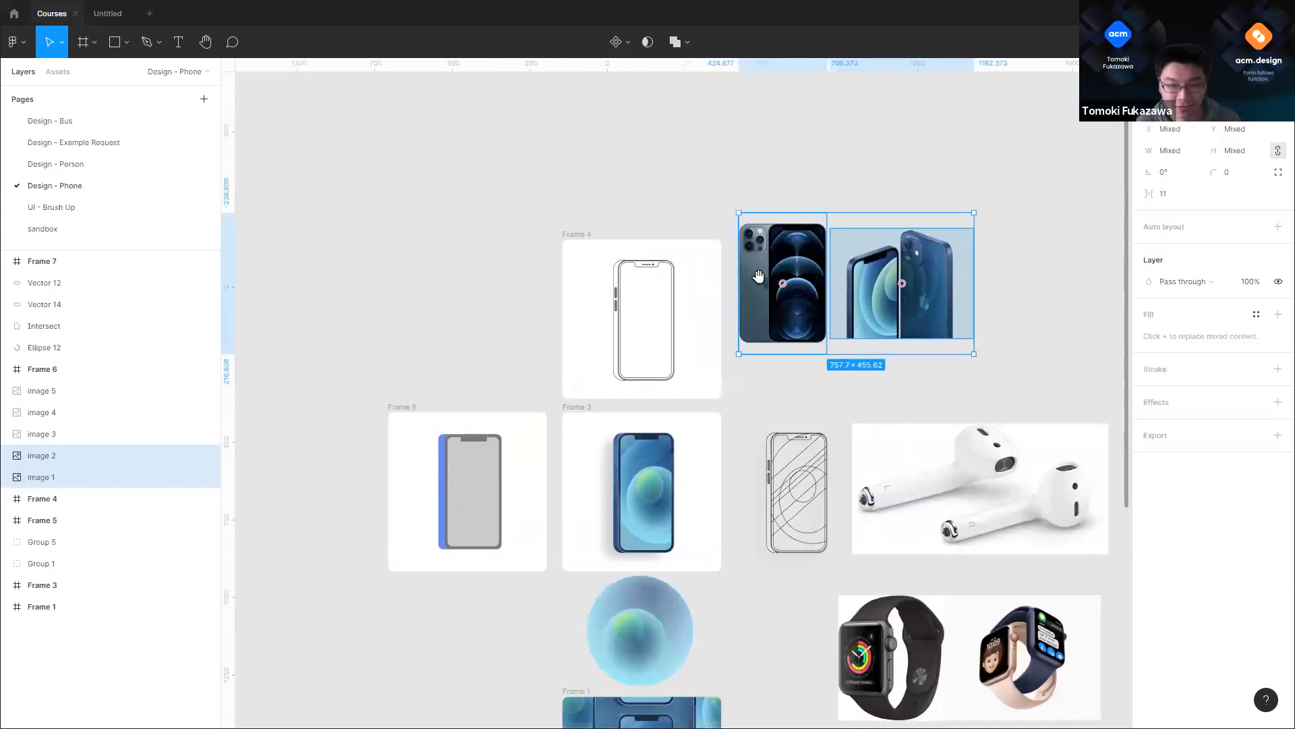
left_click(743, 428)
scroll(767, 282, "down", 2)
scroll(766, 388, "up", 1)
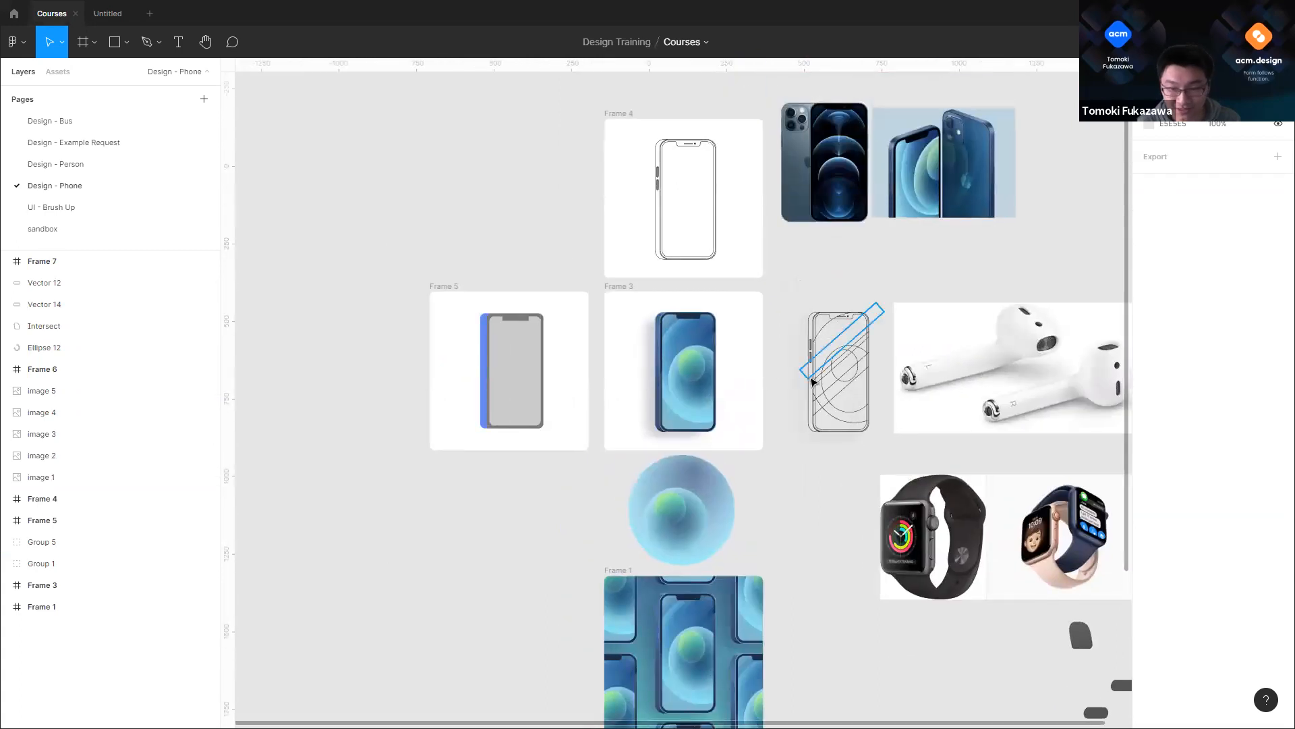
scroll(804, 286, "right", 1)
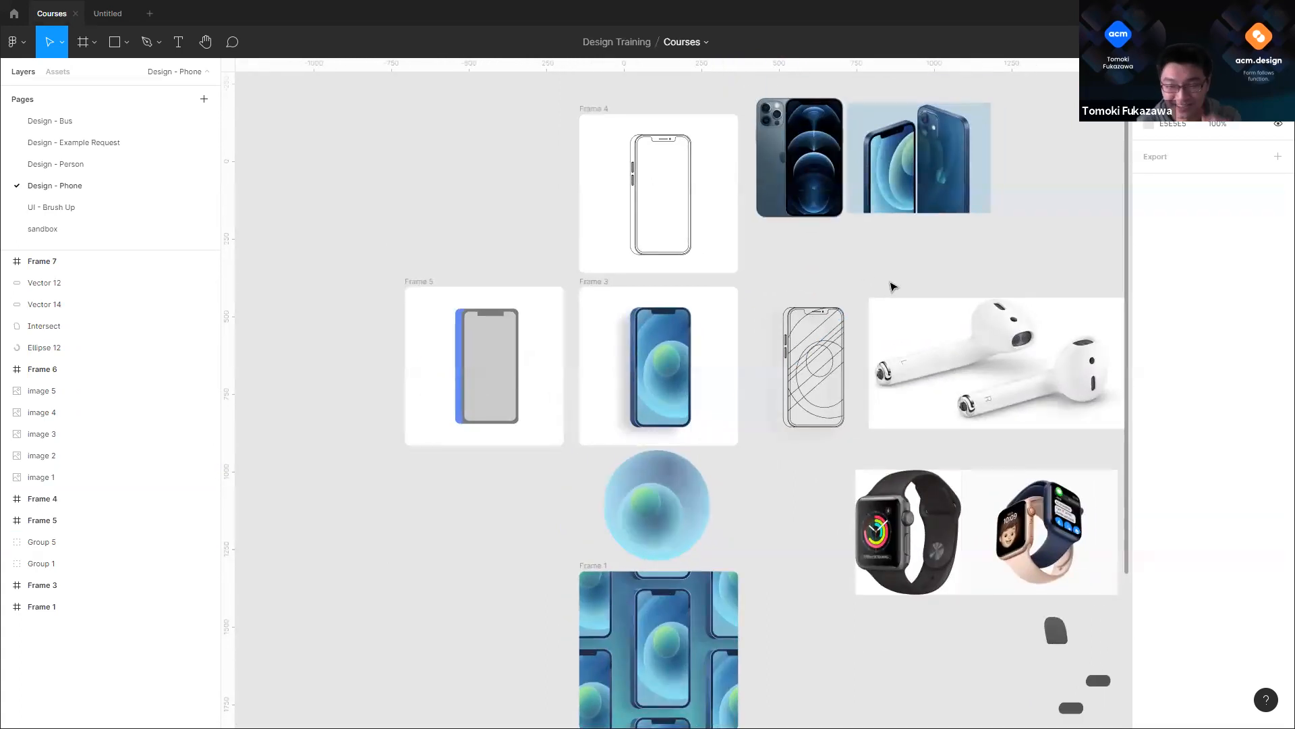
scroll(766, 434, "down", 3)
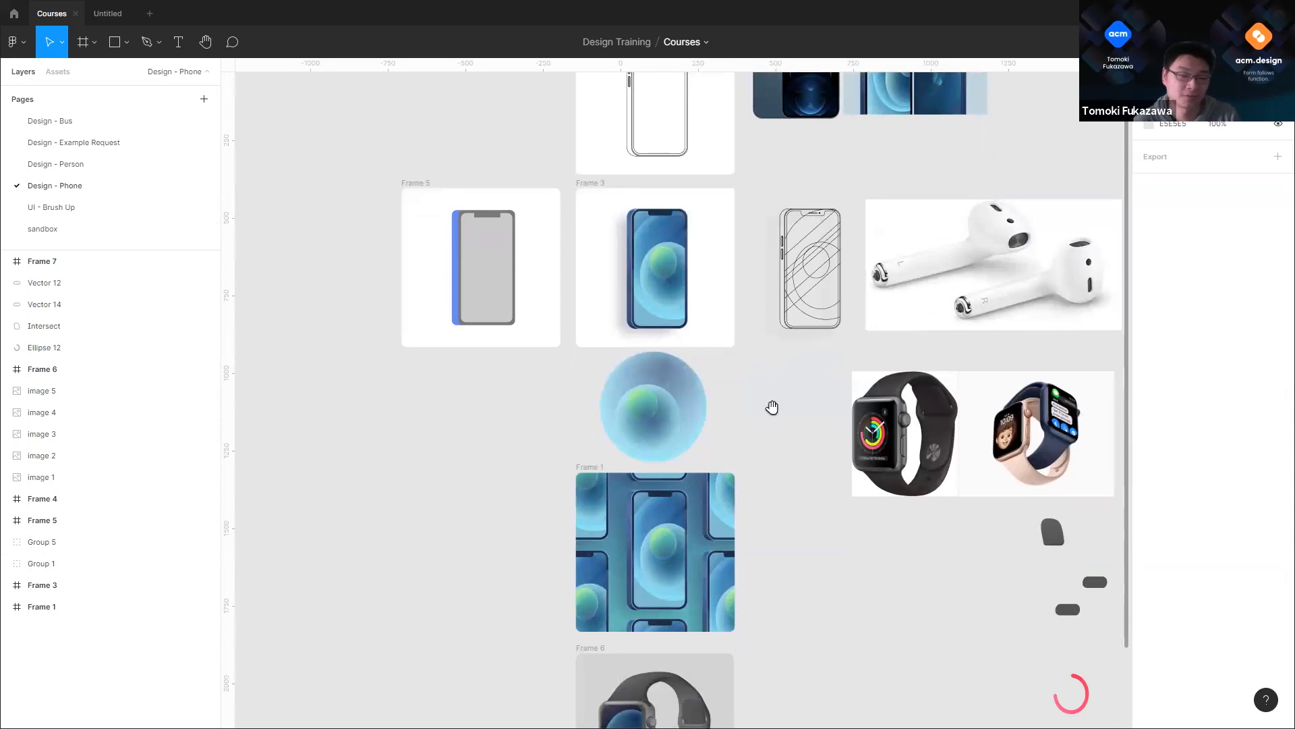
scroll(776, 398, "down", 4)
scroll(1001, 435, "up", 5)
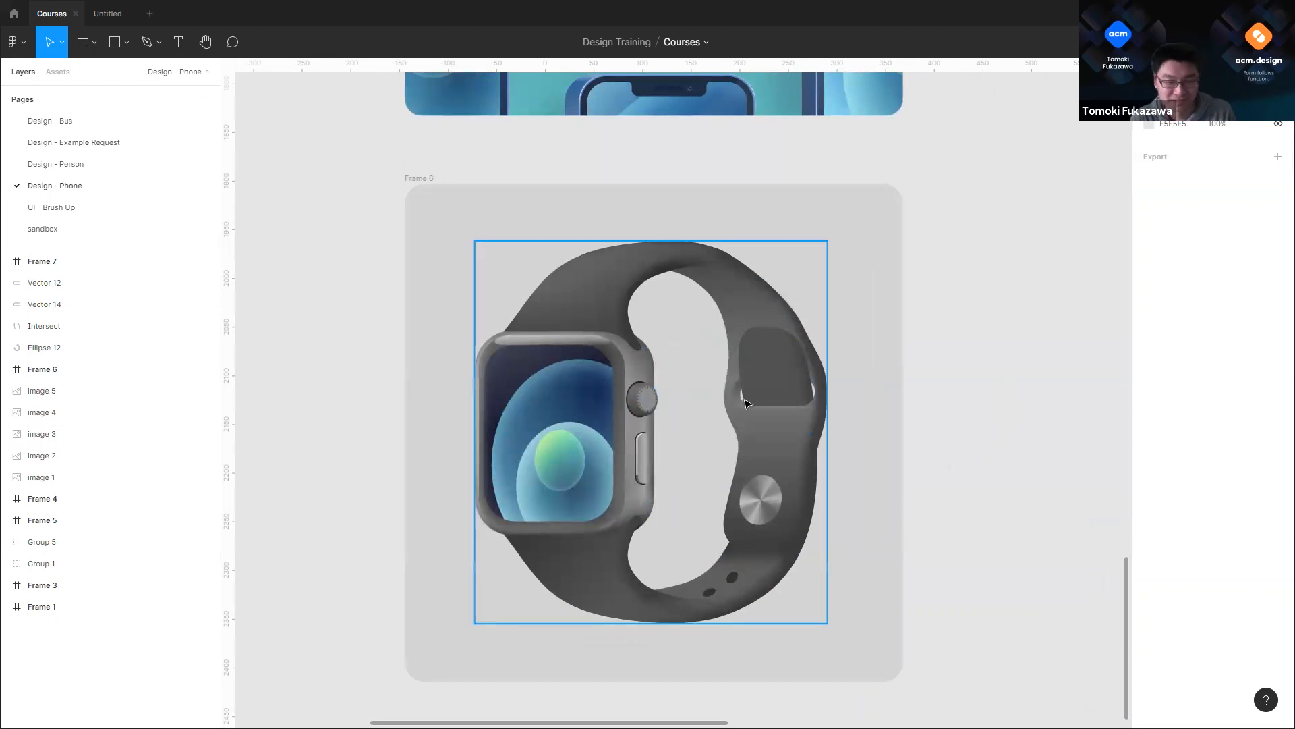
scroll(393, 365, "down", 3)
scroll(509, 456, "down", 4)
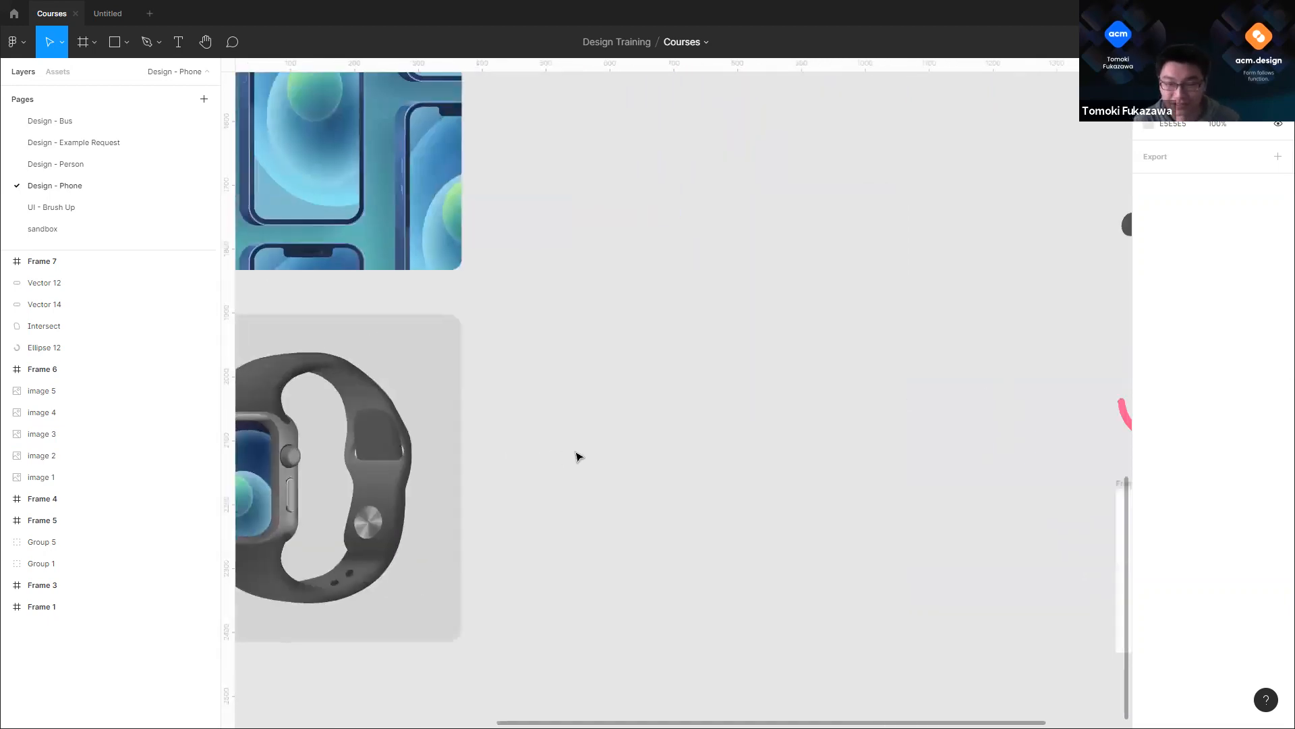
Step: Return to the Untitled file and inspect the notch and upper part of the phone in Frame 3 up close
left_click(114, 18)
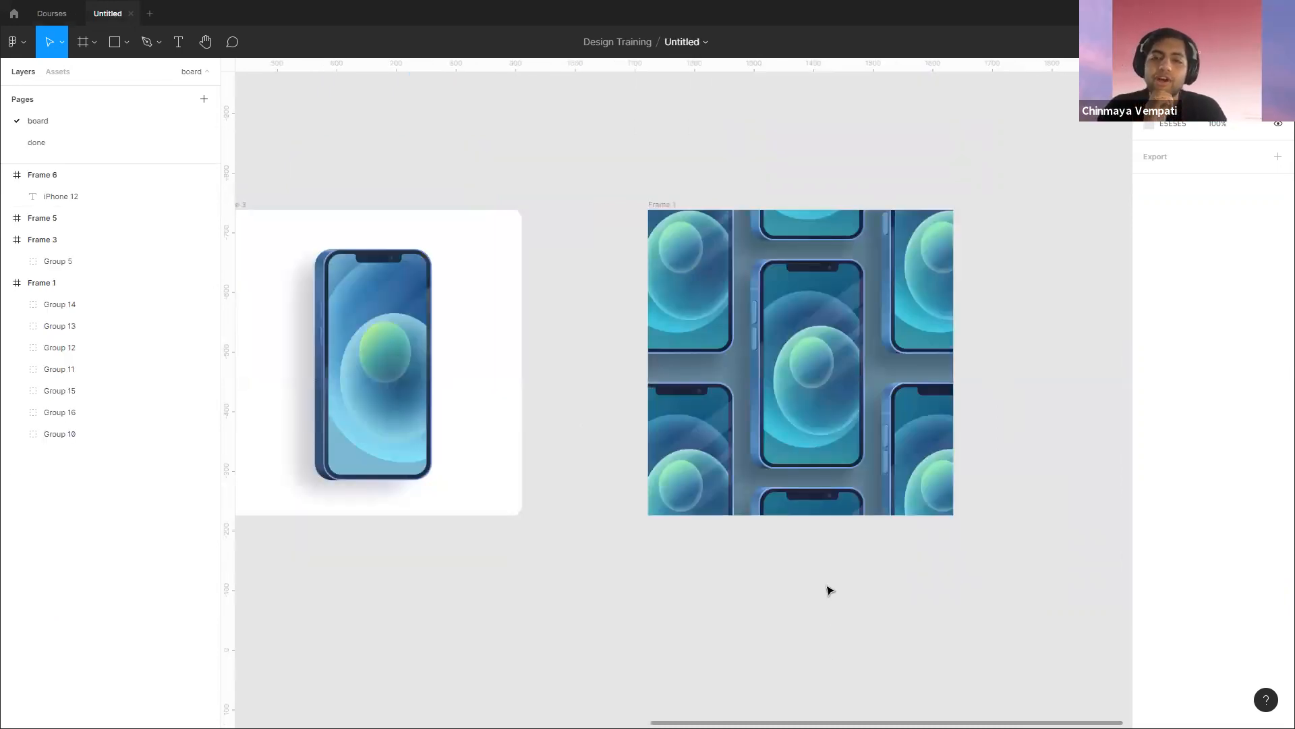
scroll(390, 256, "up", 10)
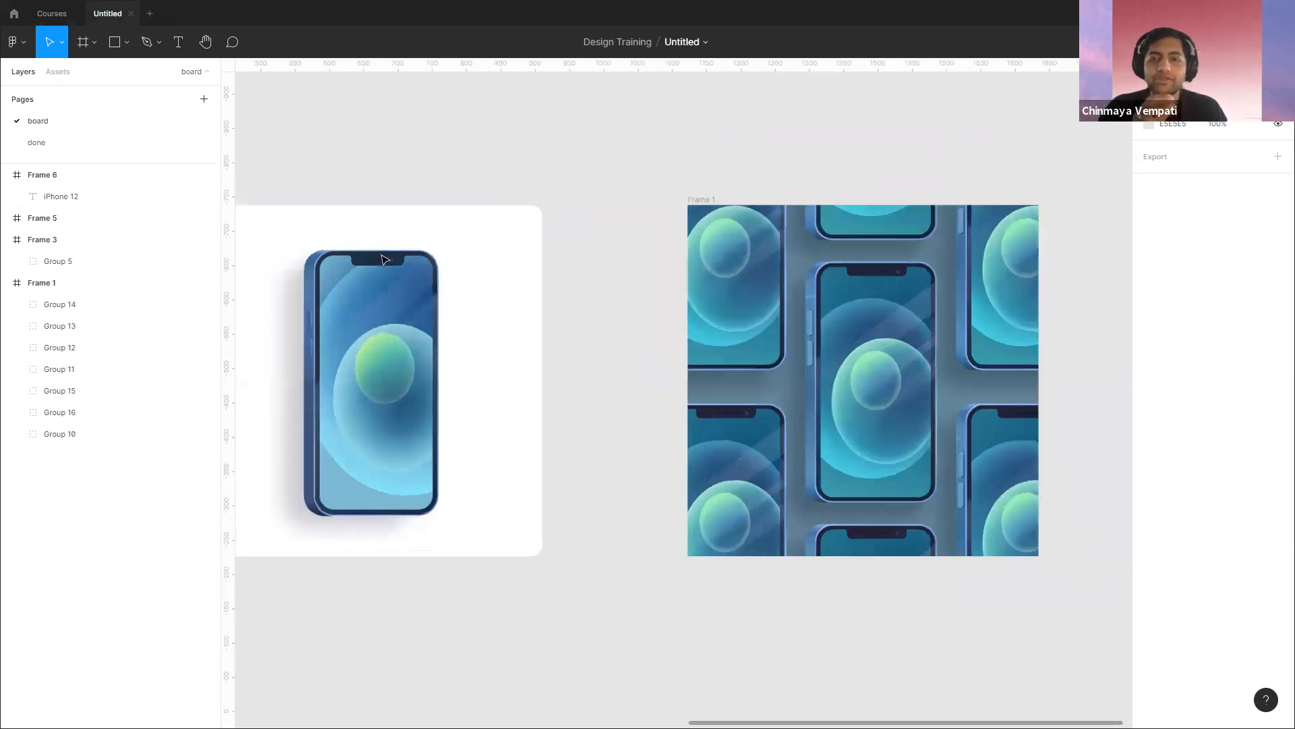
scroll(502, 301, "up", 5)
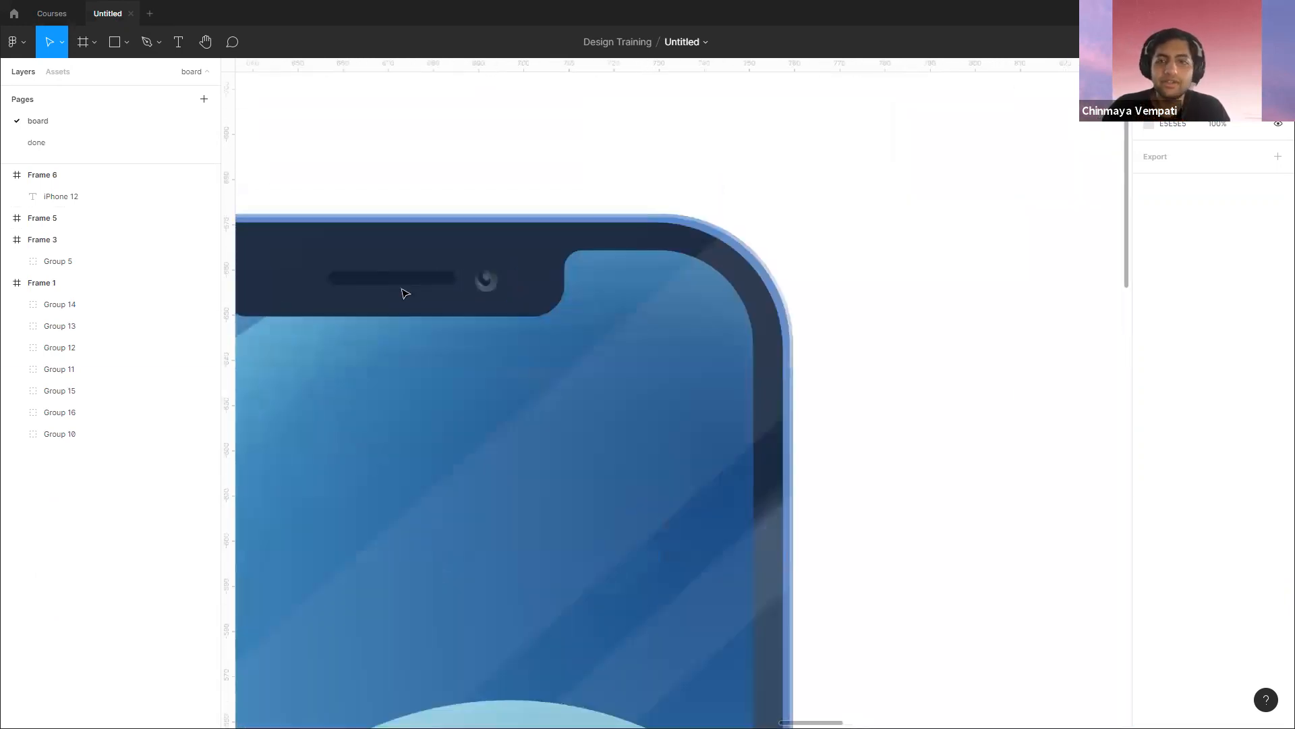
scroll(550, 308, "down", 6)
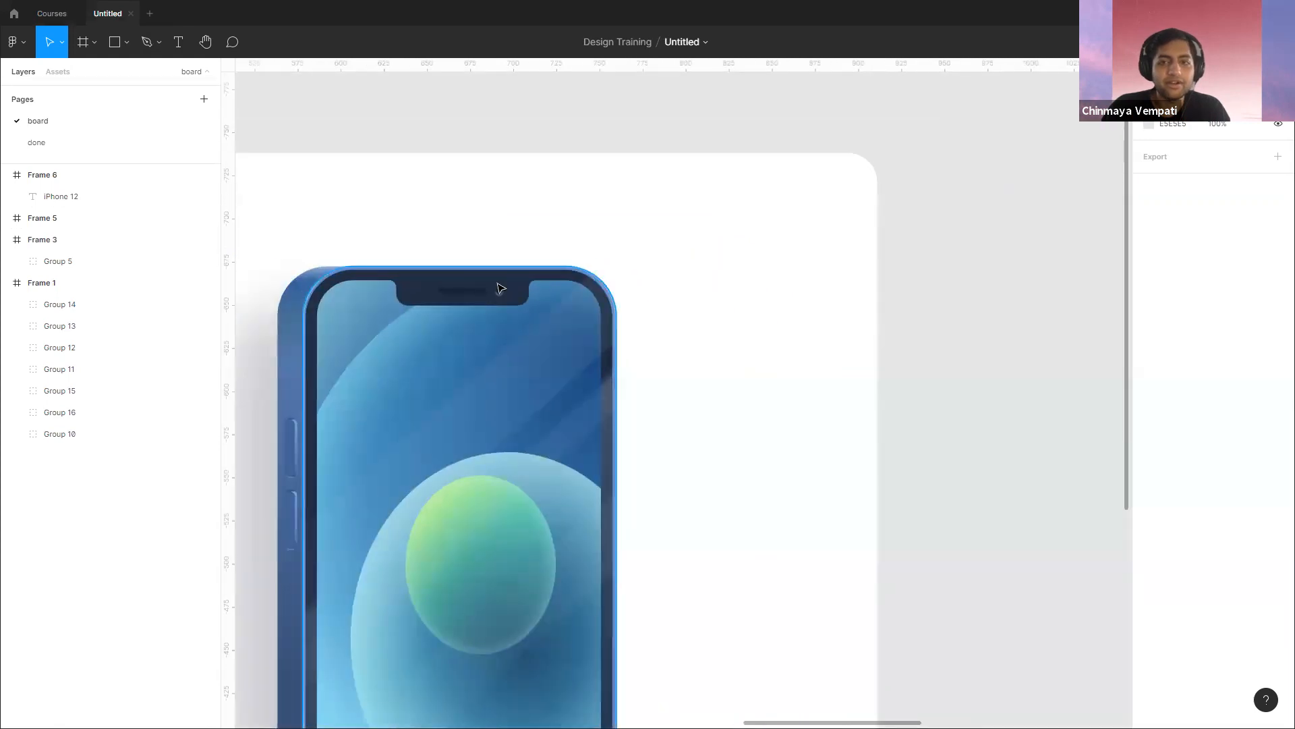
Step: Duplicate the central phone of the Frame 1 pattern onto the empty canvas below the finished frames
scroll(540, 317, "down", 3)
scroll(648, 351, "right", 5)
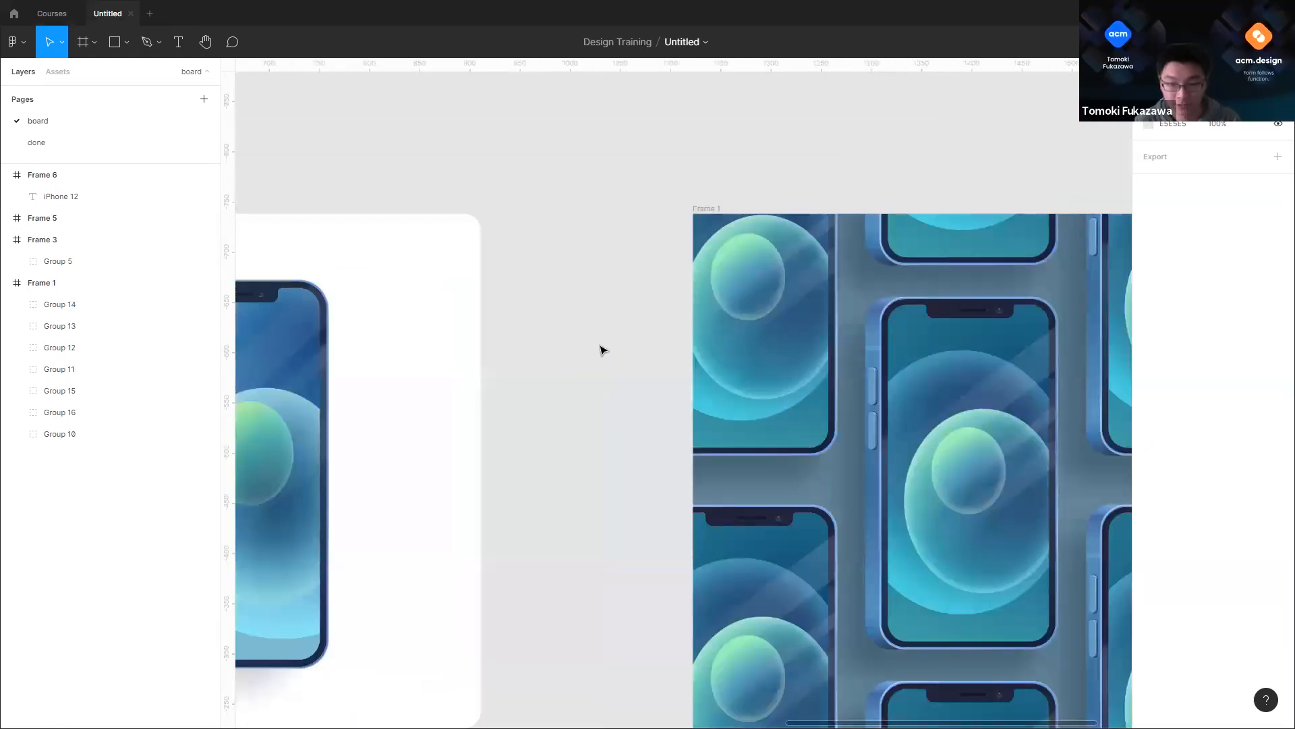
scroll(852, 377, "down", 4)
left_click_drag(897, 371, 717, 657)
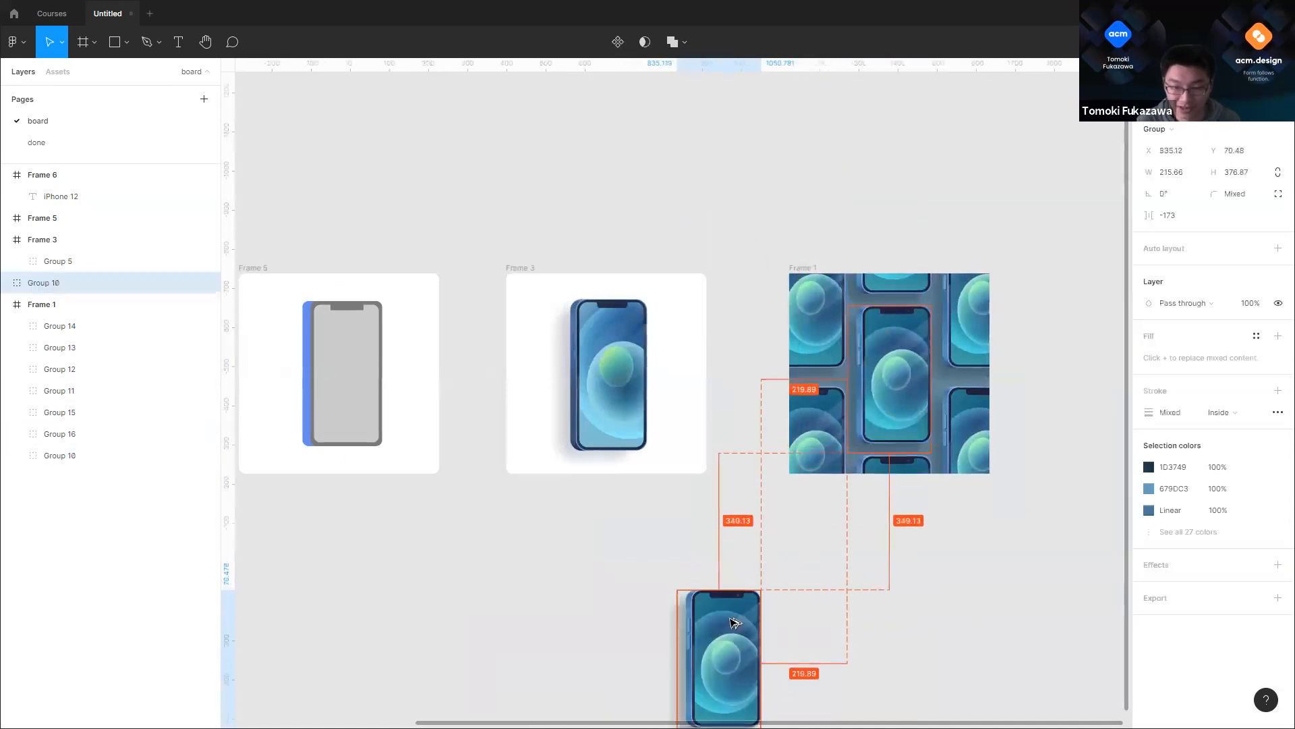
left_click(990, 588)
Step: Examine the speaker slot and camera lens in the notch of the copied phone up close
scroll(831, 450, "up", 5)
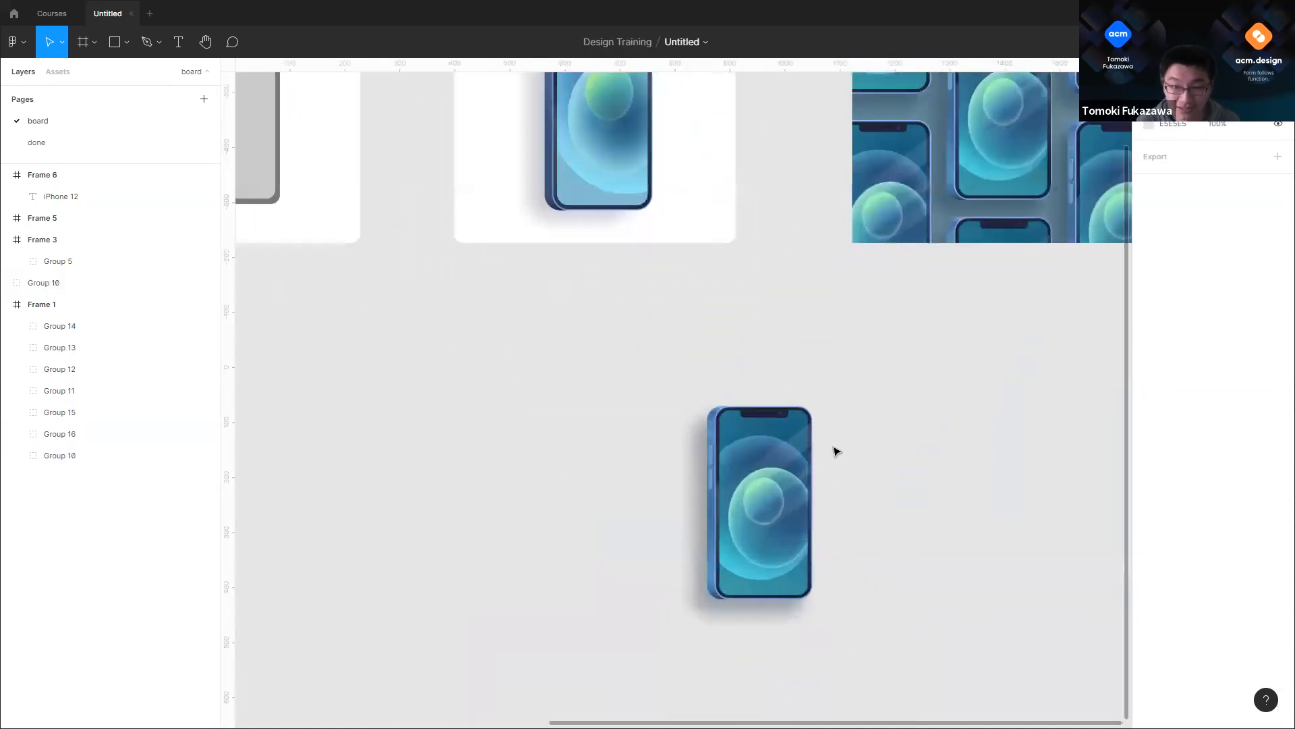
scroll(827, 442, "down", 2)
scroll(818, 434, "up", 4)
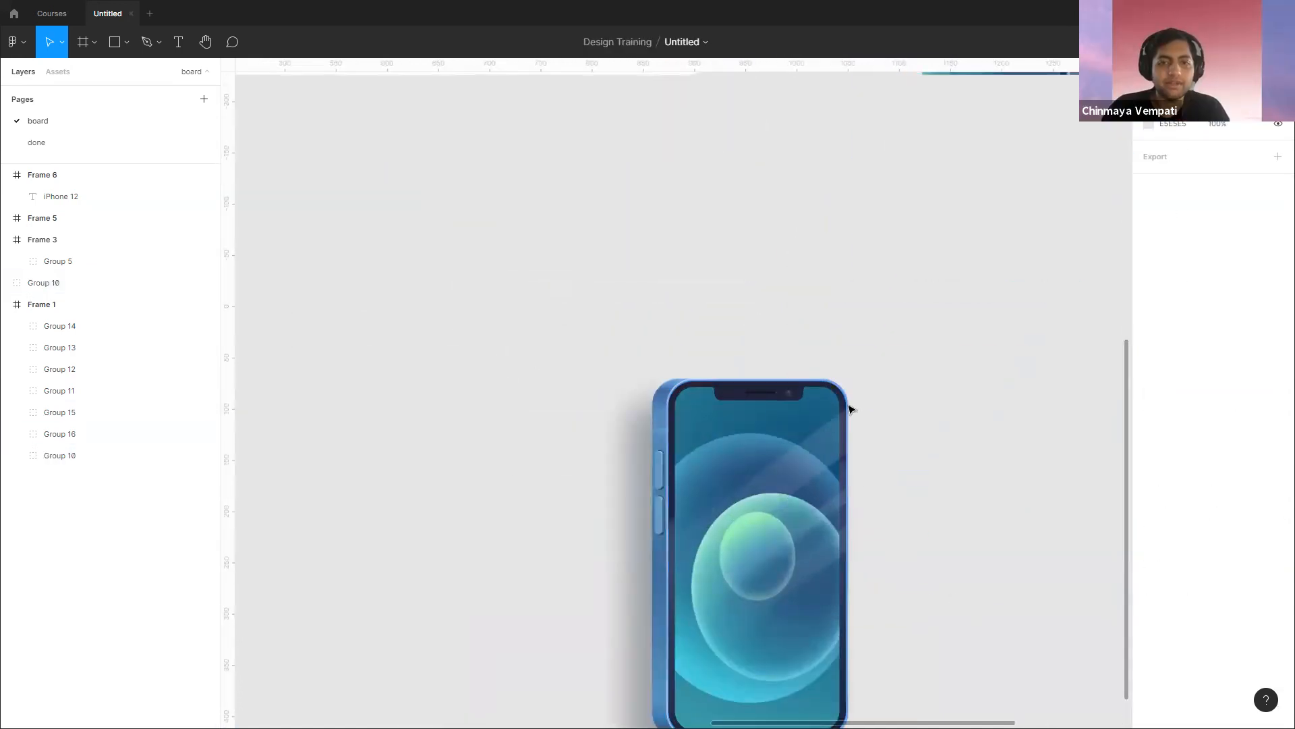
scroll(830, 405, "up", 5)
scroll(742, 402, "up", 4)
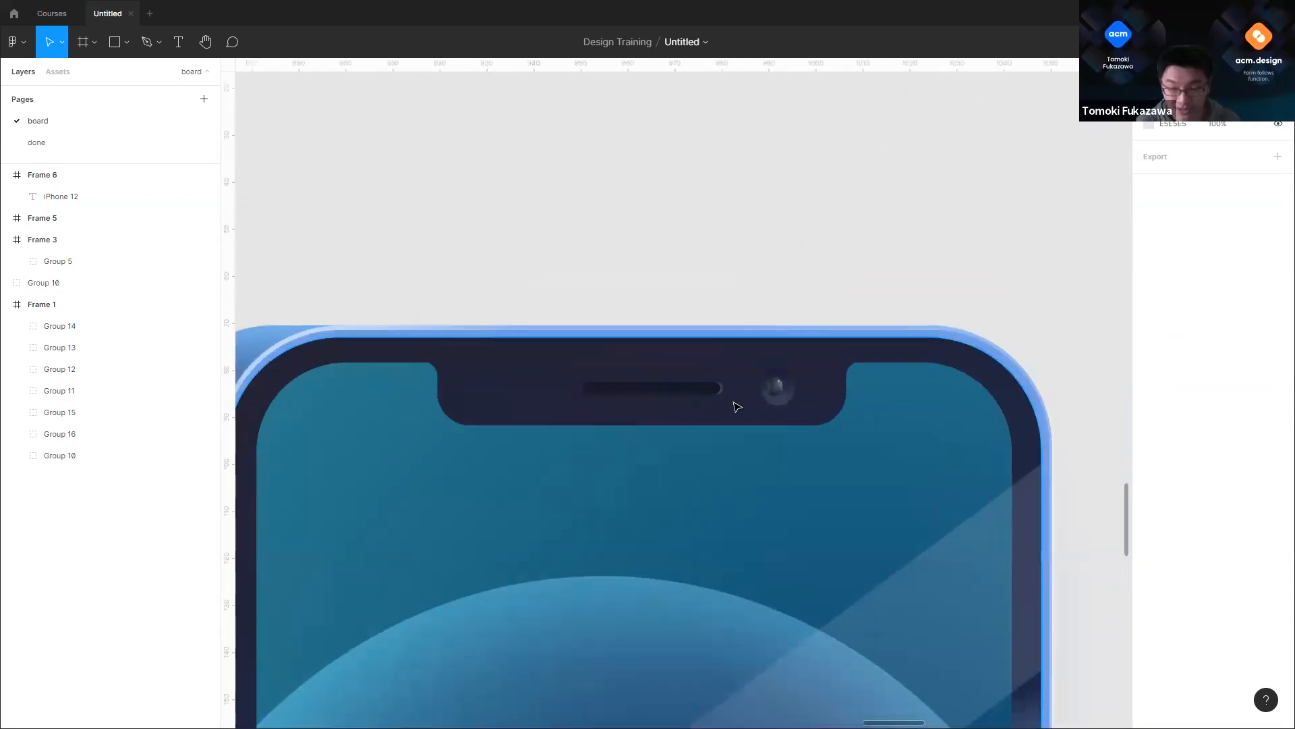
scroll(737, 401, "up", 6)
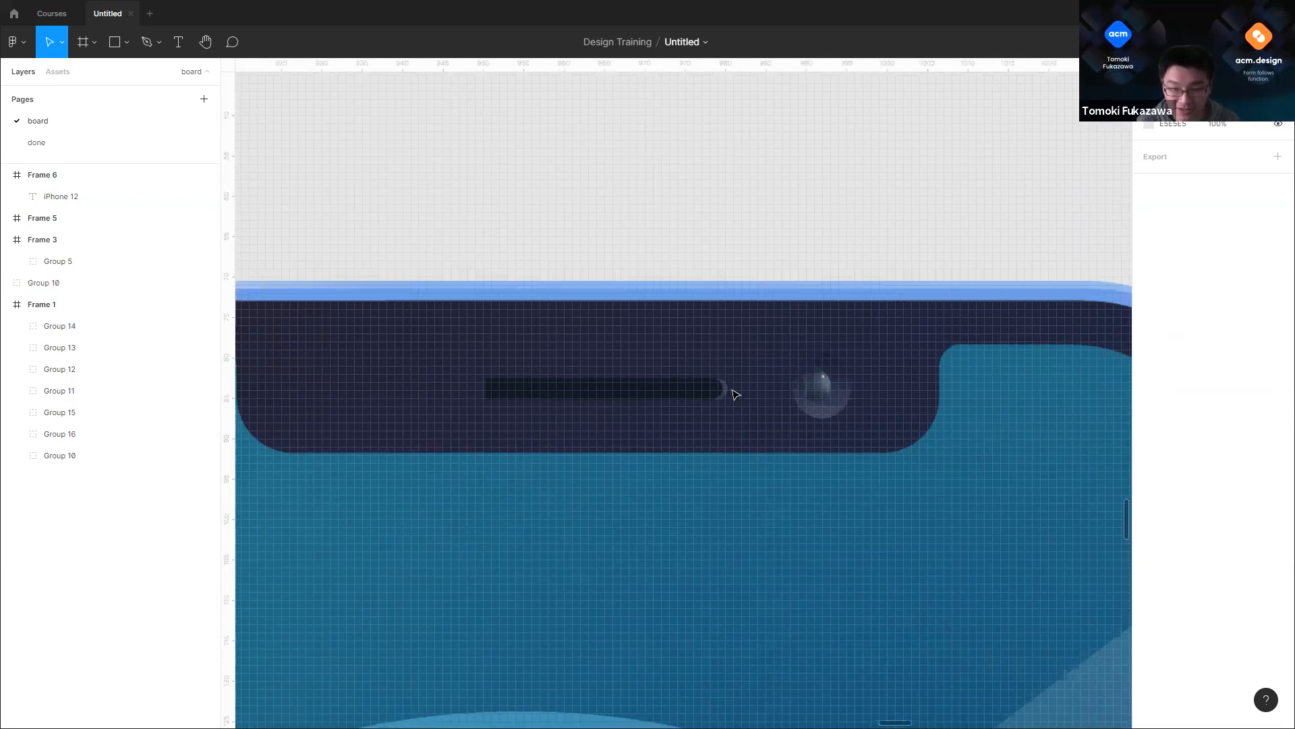
scroll(726, 391, "up", 3)
double_click(741, 368, "ctrl")
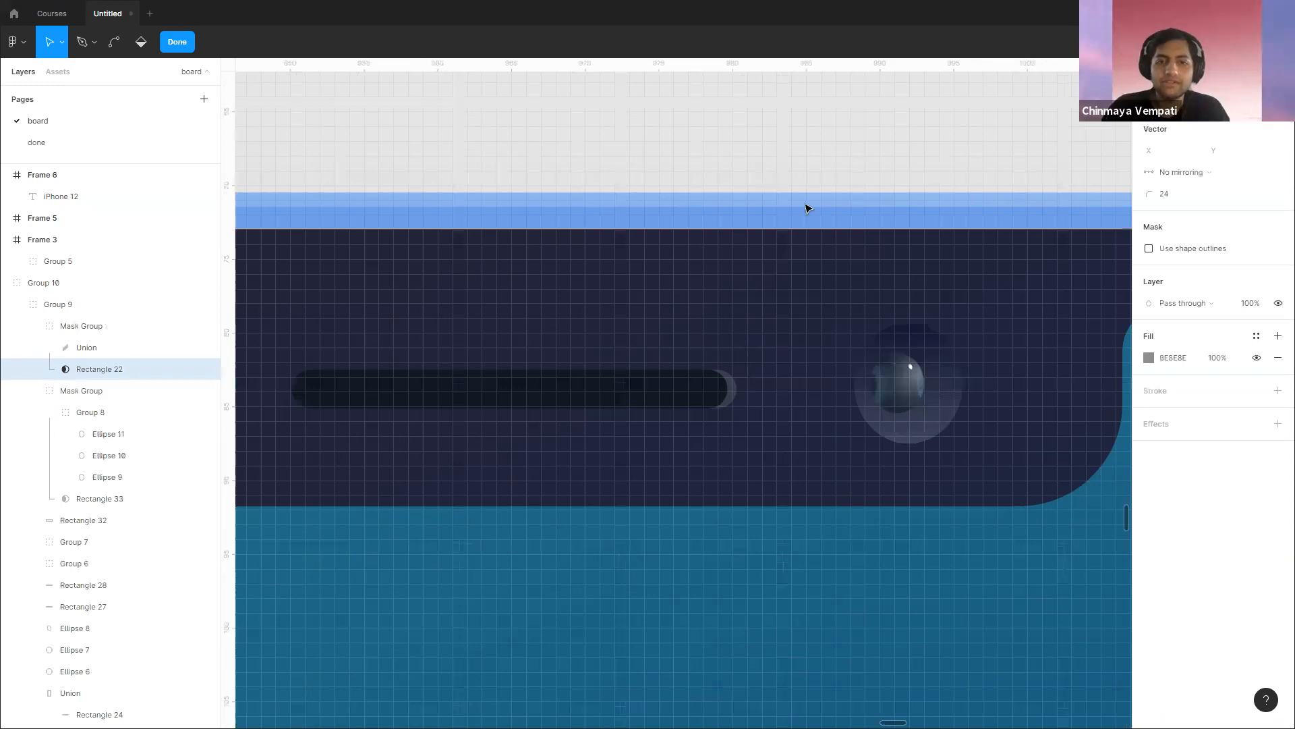
double_click(717, 156)
scroll(717, 202, "down", 8)
Step: Ungroup the copied phone twice to separate it into its individual layers
left_click(682, 358)
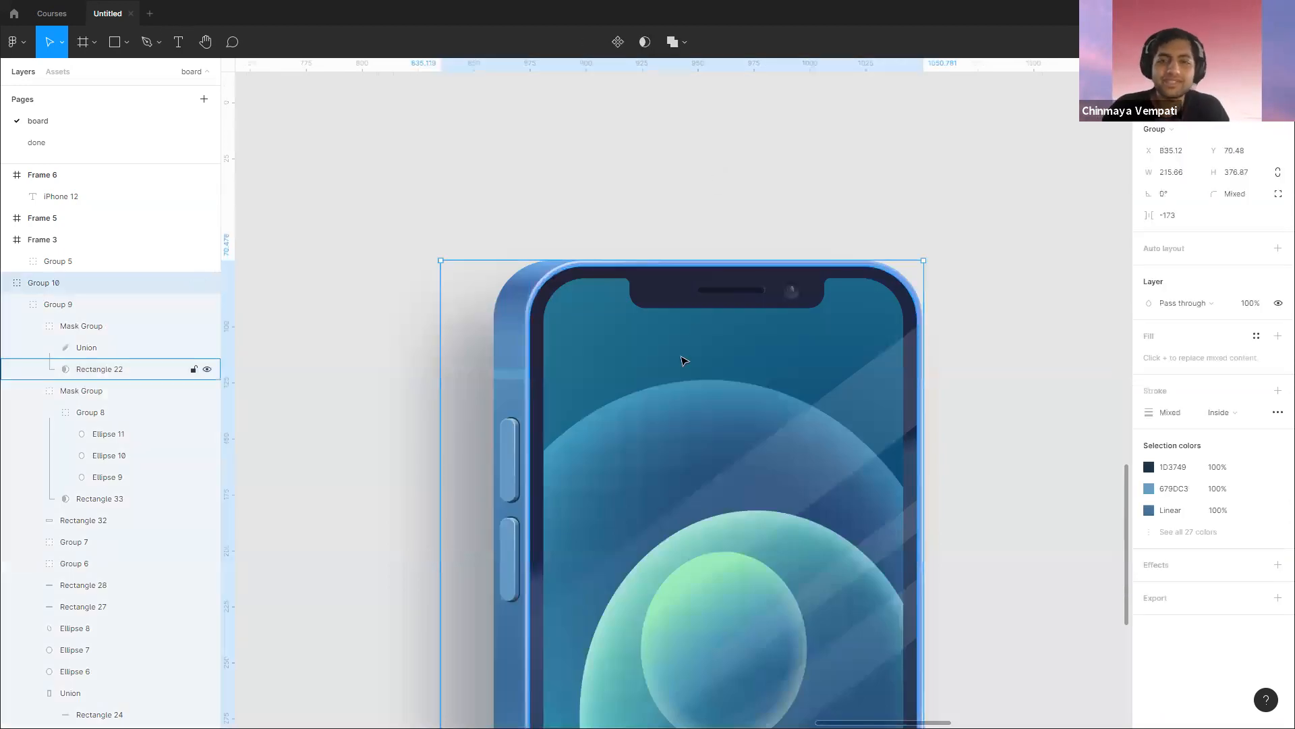
key("ctrl+shift+g")
key("ctrl+shift+g")
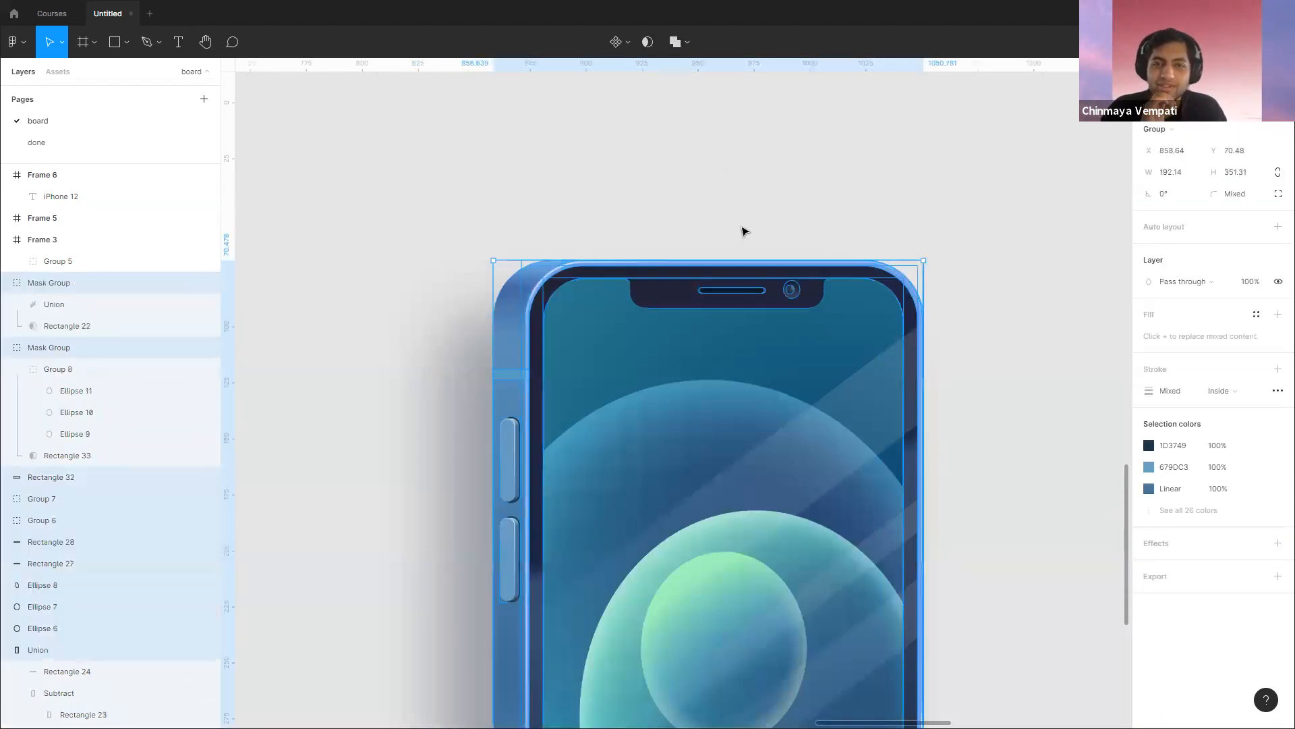
left_click(839, 413, "ctrl")
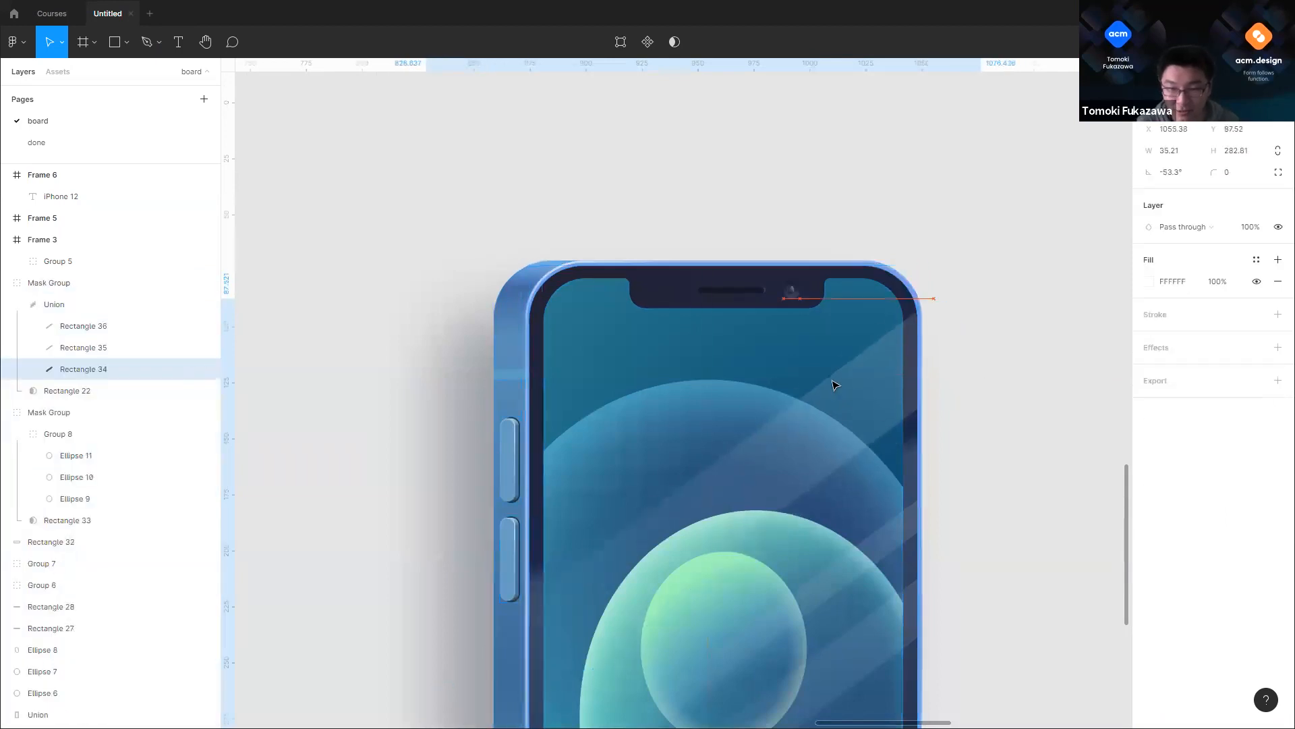
key("ctrl+z")
Step: Shift the centre of the second radial gradient fill slightly on the inner ellipse of the camera lens
scroll(827, 323, "up", 3)
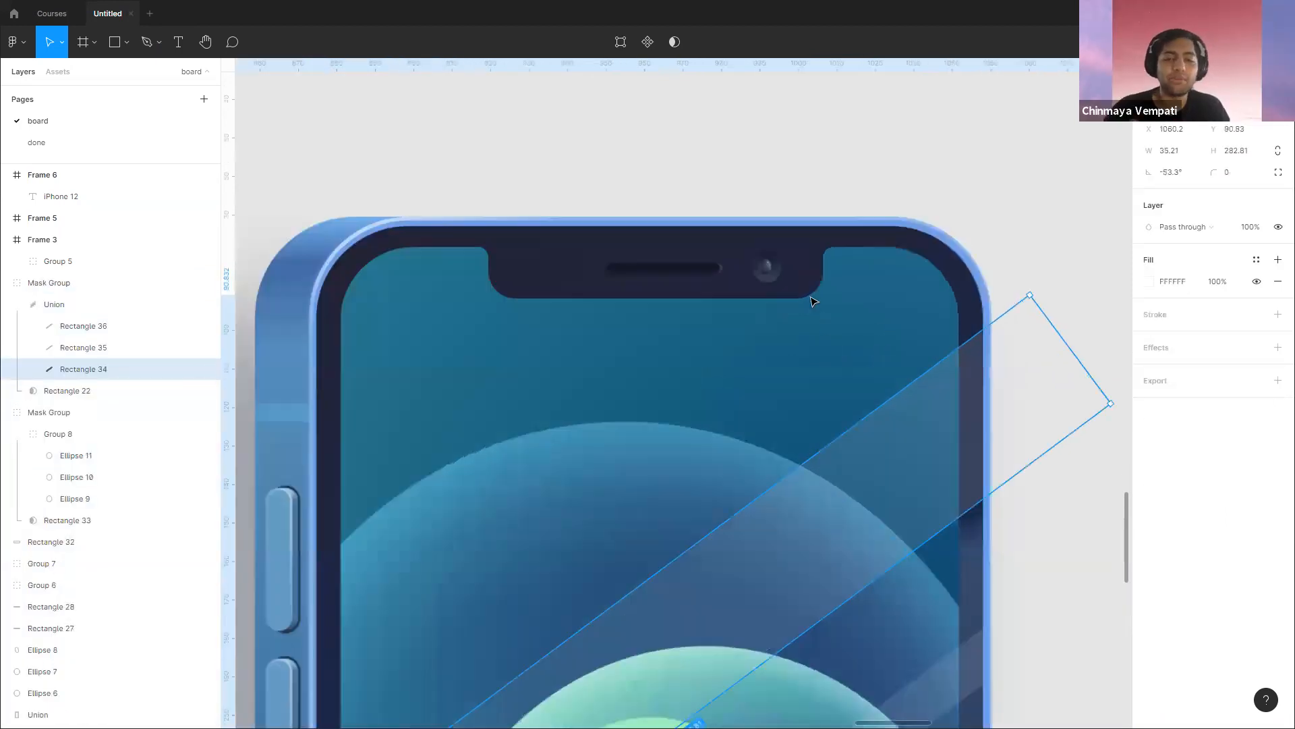
scroll(573, 195, "up", 2)
scroll(749, 344, "up", 2)
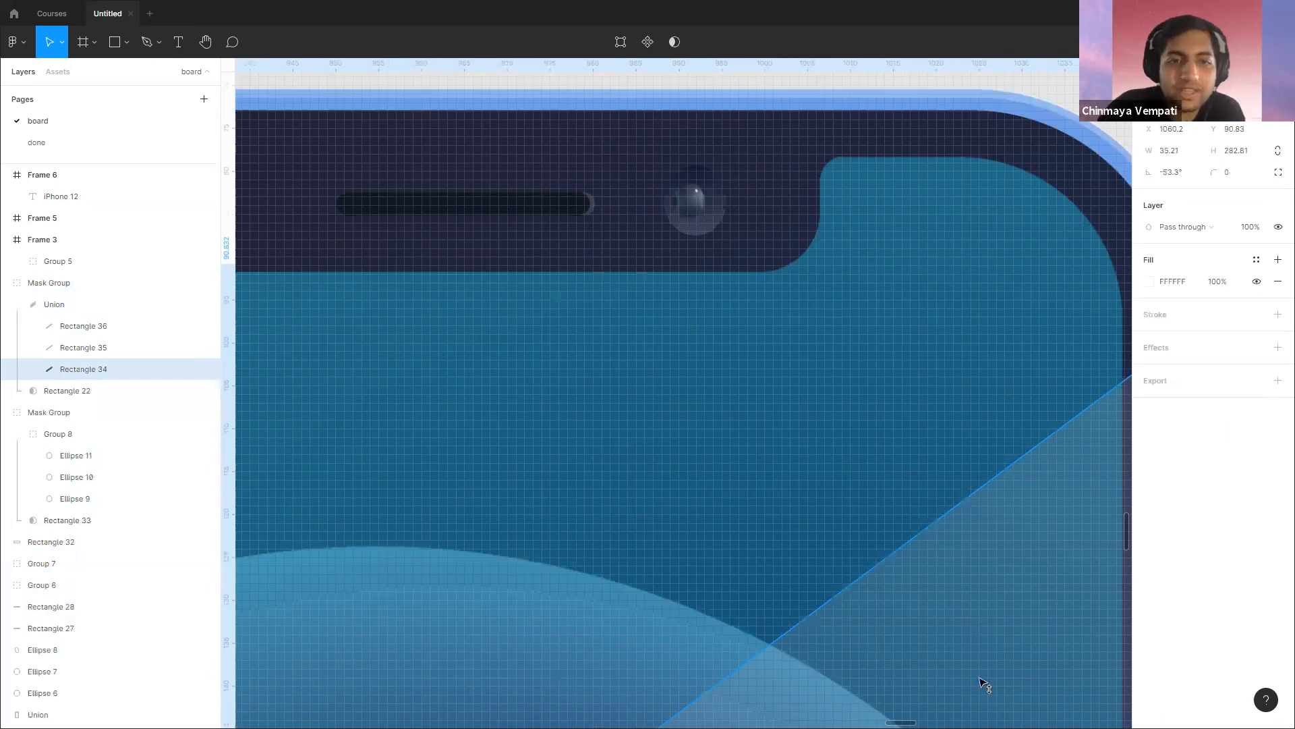
key("ctrl+z")
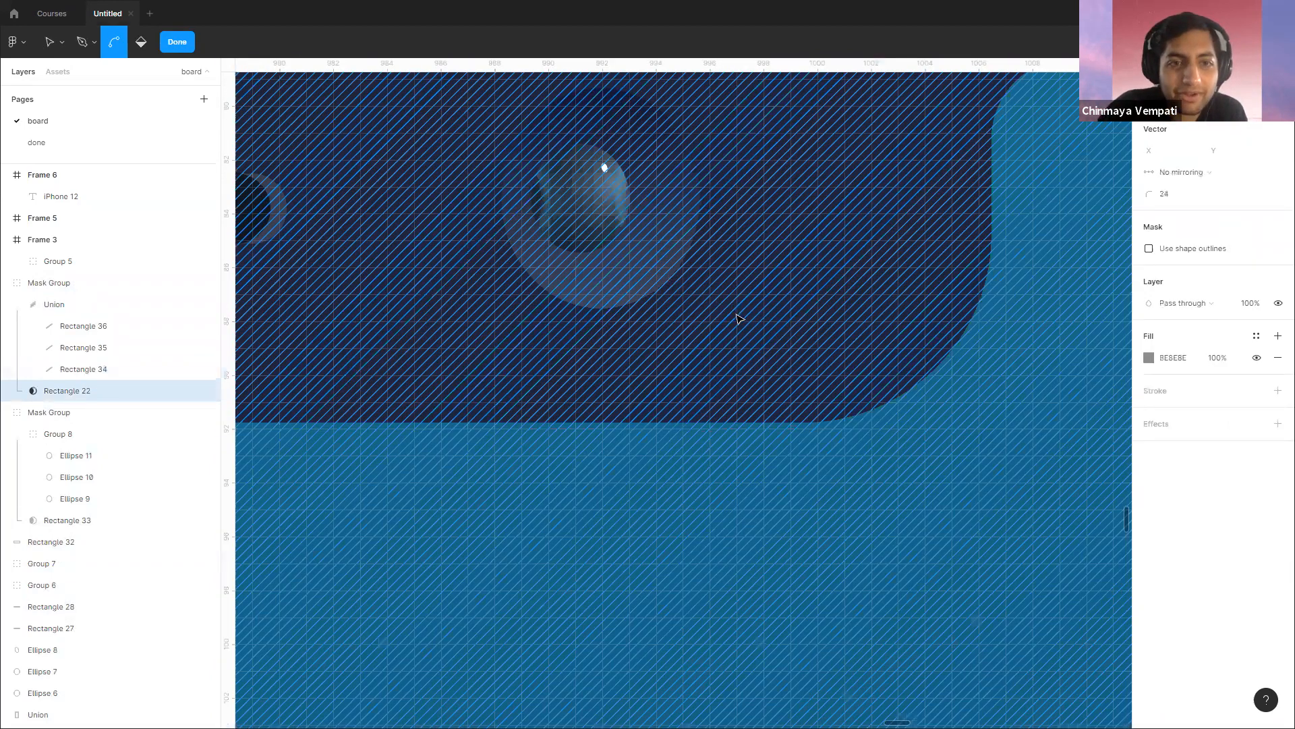
key("ctrl+z")
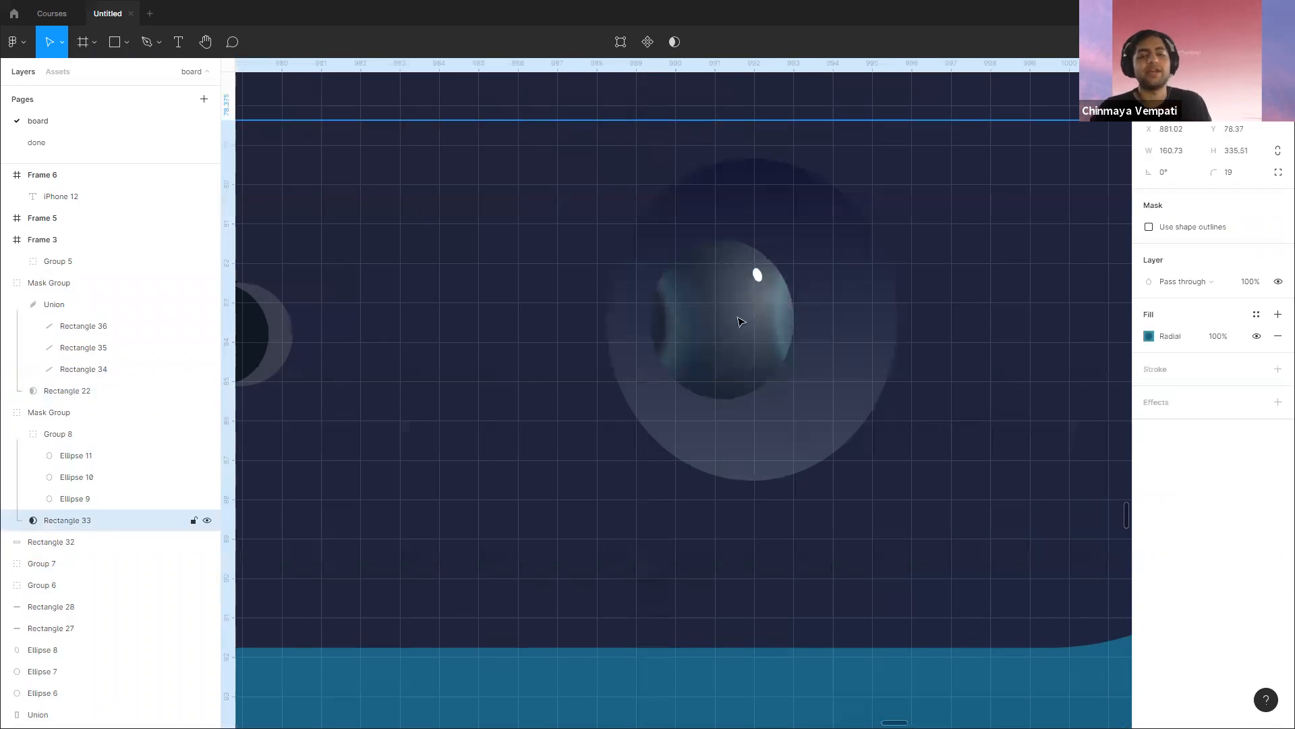
double_click(725, 329)
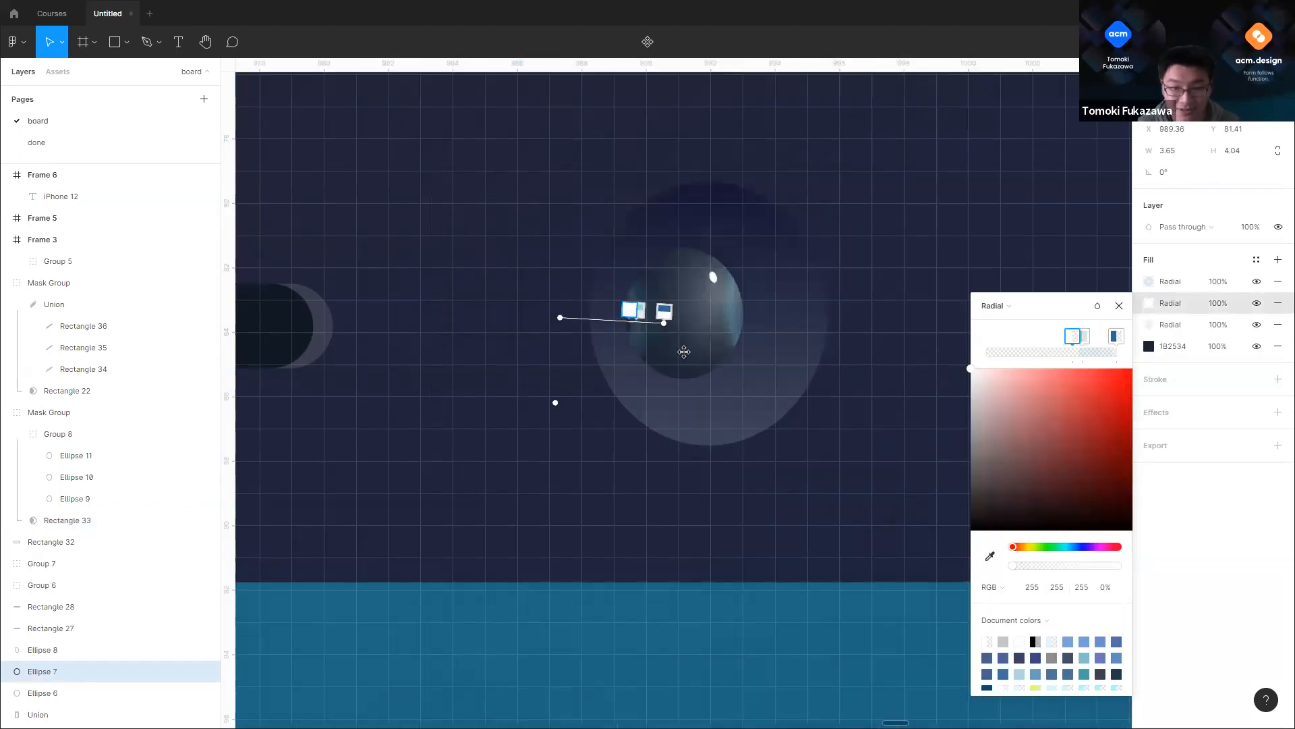
mouse_move(680, 324)
left_mouse_down()
mouse_move(721, 369)
mouse_move(700, 361)
mouse_move(700, 321)
mouse_move(678, 313)
left_mouse_up()
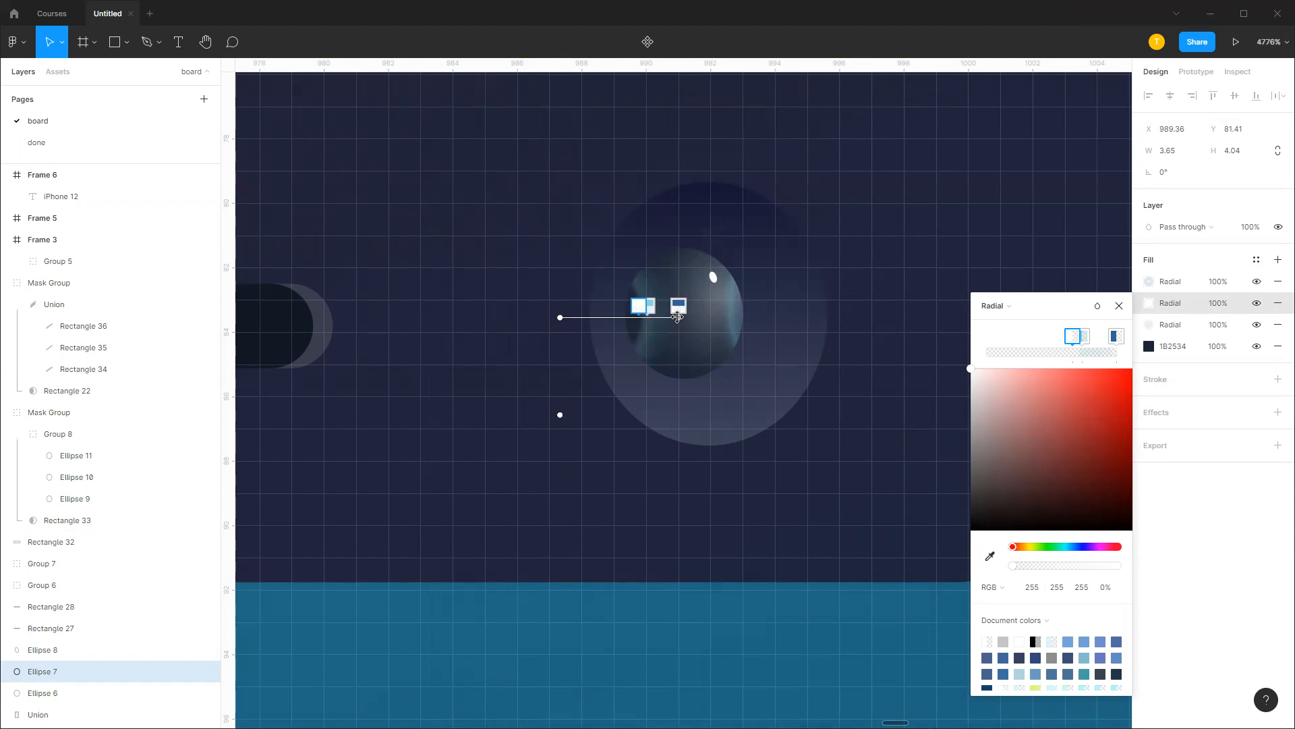
Step: Open the notch shape for point editing, try moving its upper corner point down, and undo the move
scroll(753, 325, "down", 5)
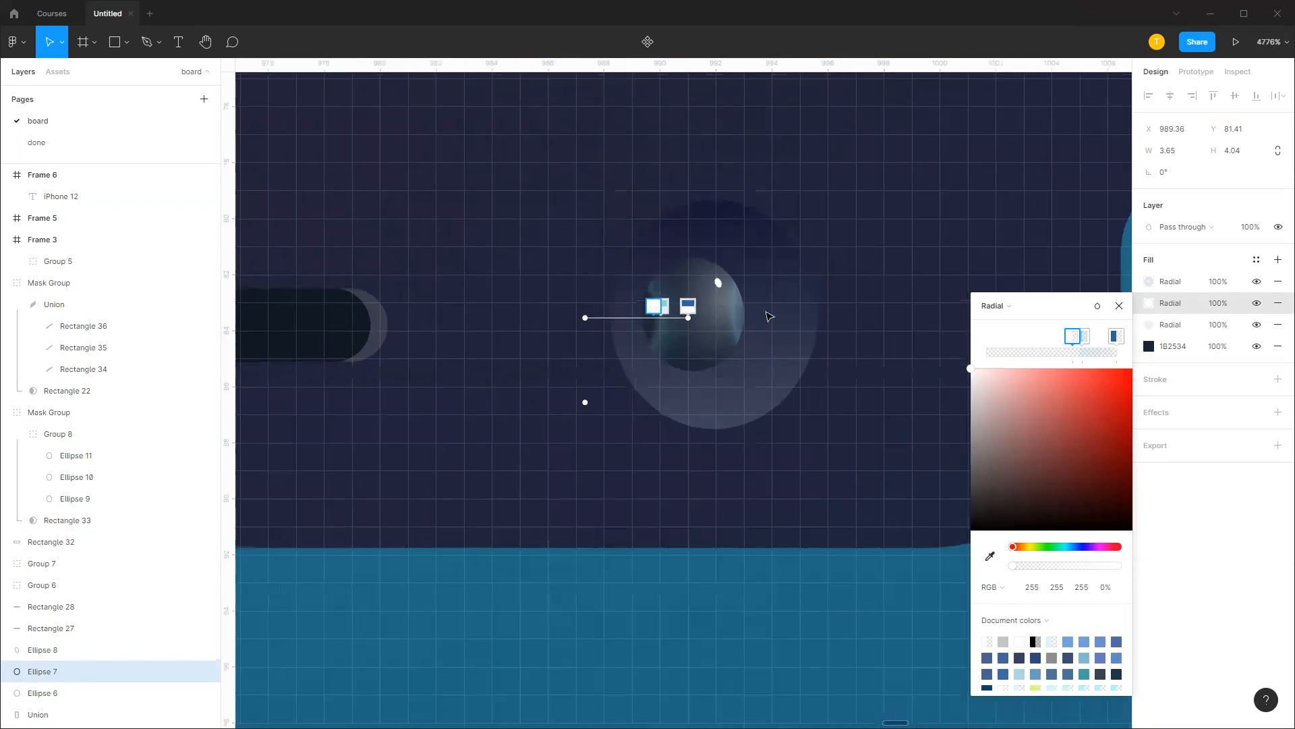
scroll(766, 312, "down", 2)
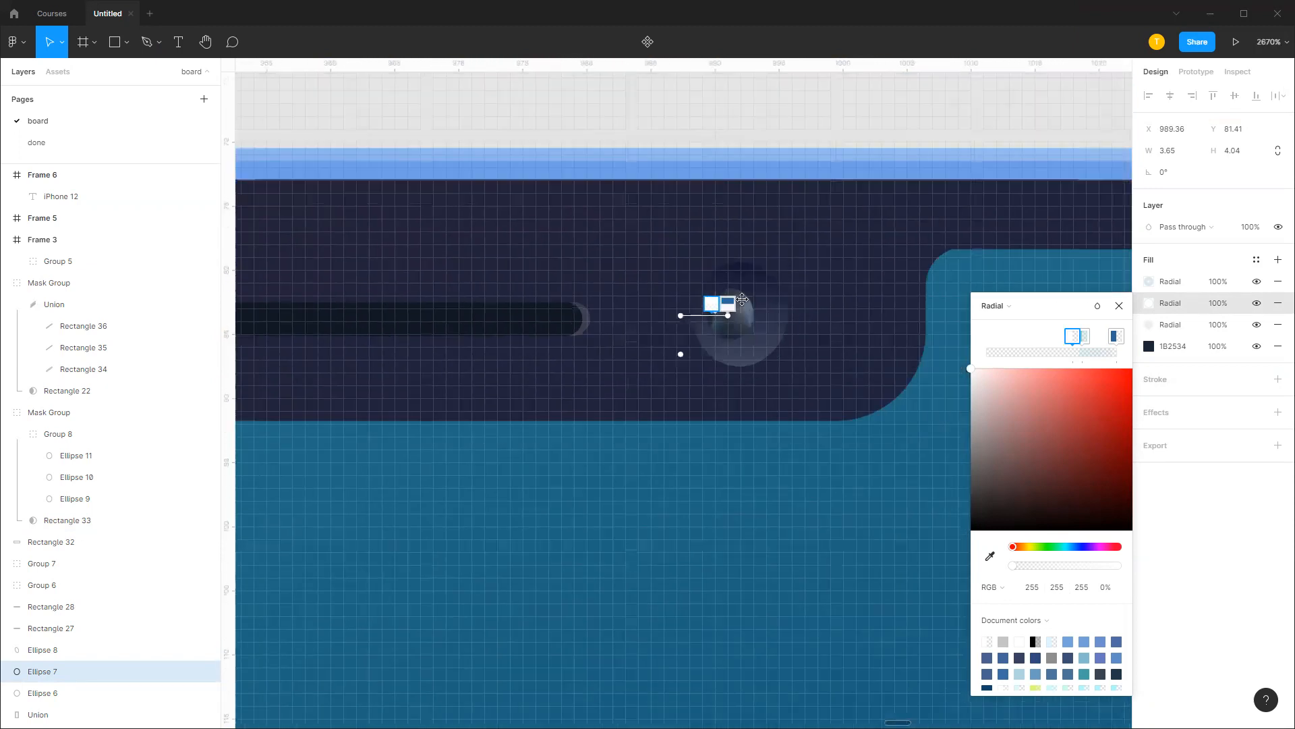
scroll(742, 299, "down", 3)
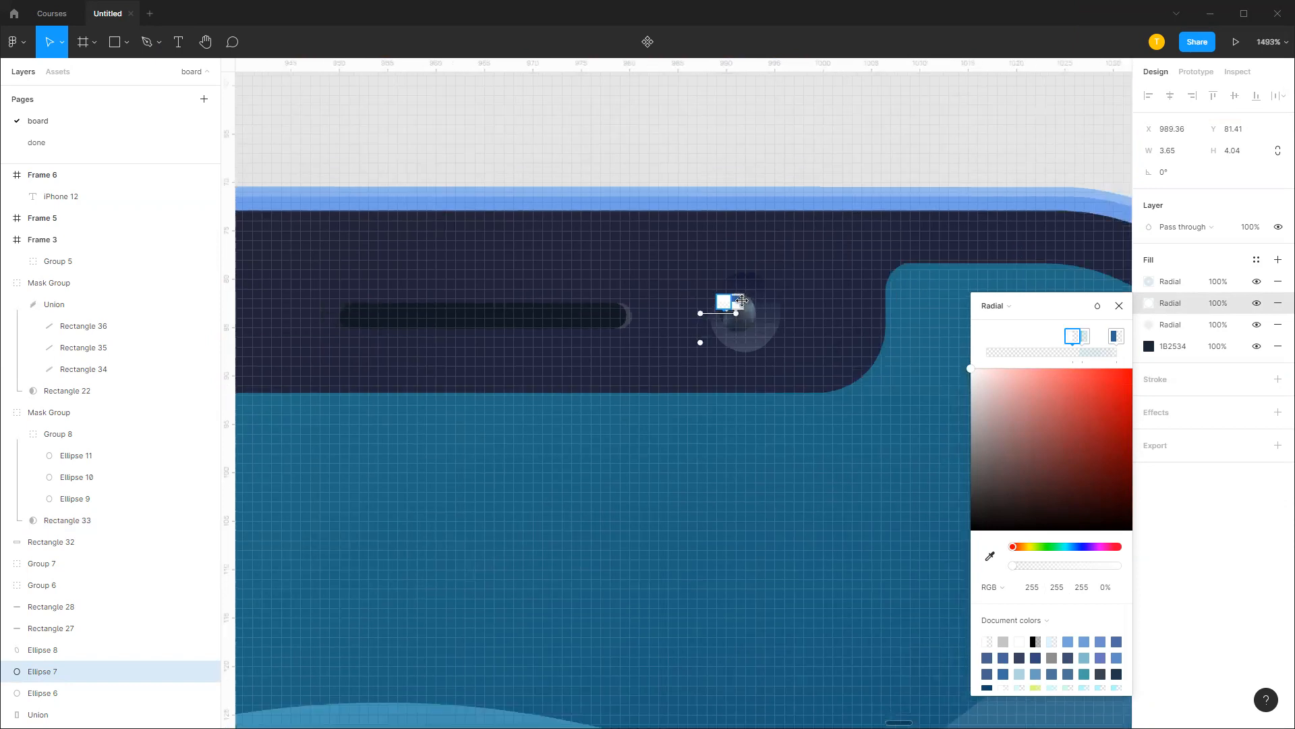
scroll(744, 306, "down", 2)
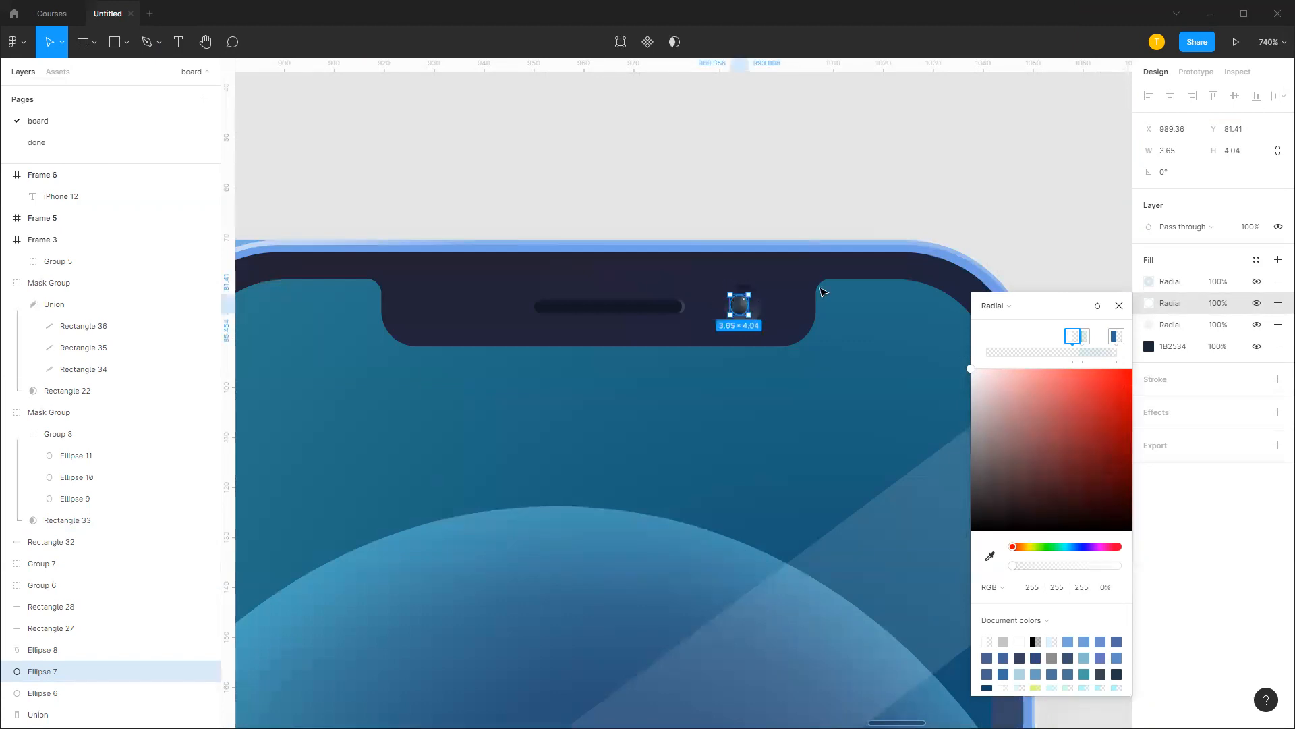
left_click(795, 291)
double_click(808, 295)
double_click(788, 295)
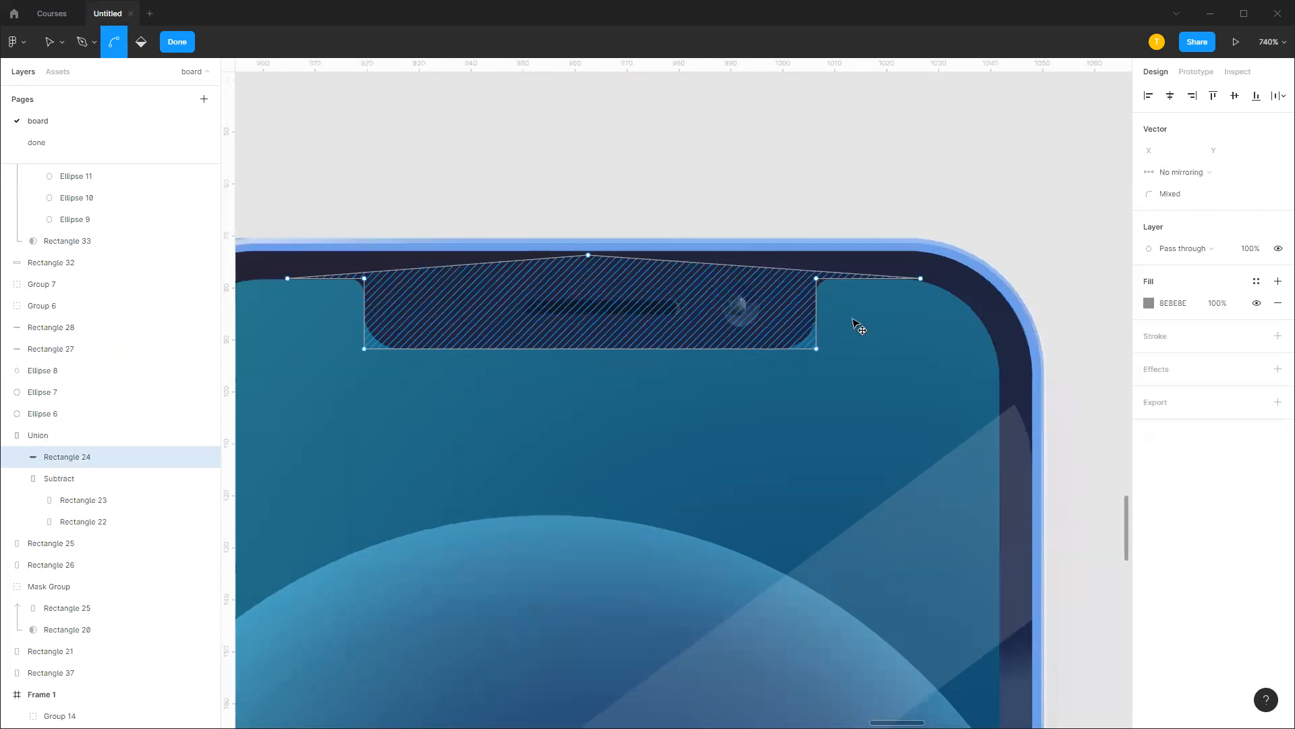
scroll(804, 284, "up", 2)
left_click_drag(820, 277, 829, 338)
key("ctrl+z")
double_click(881, 141)
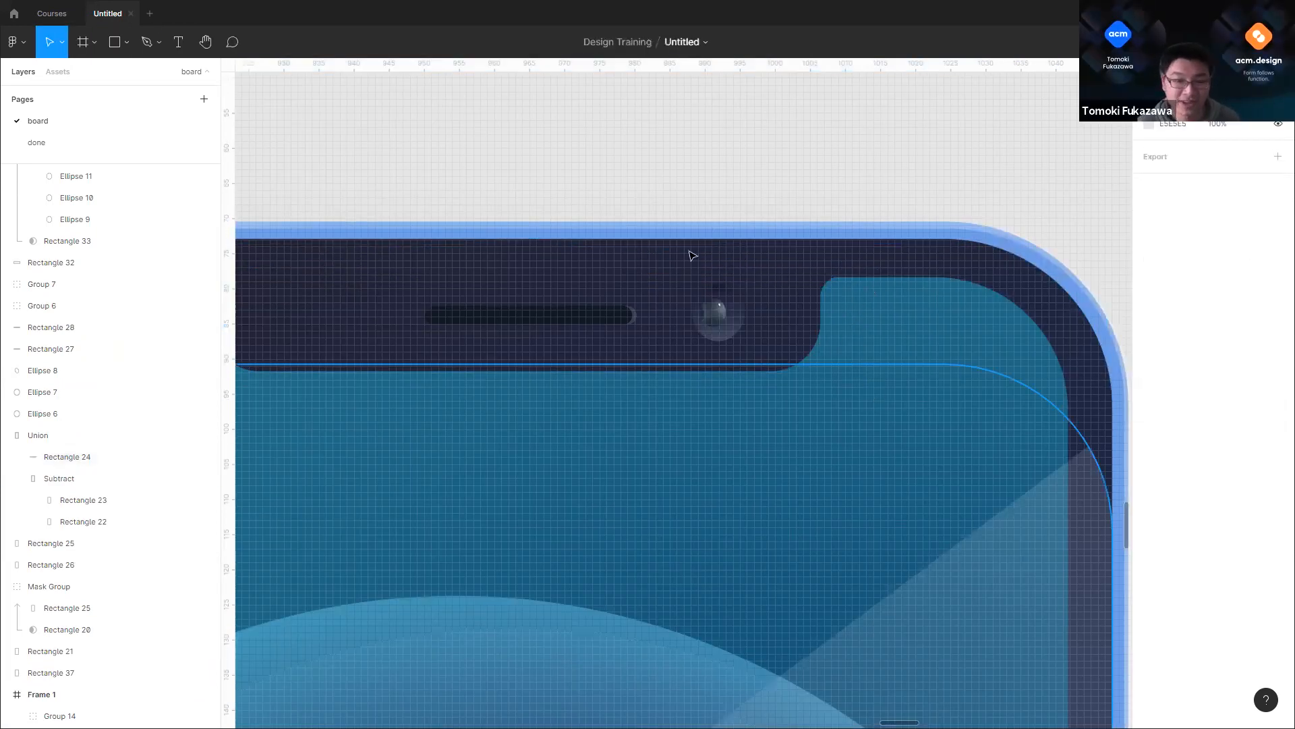
scroll(644, 205, "down", 3)
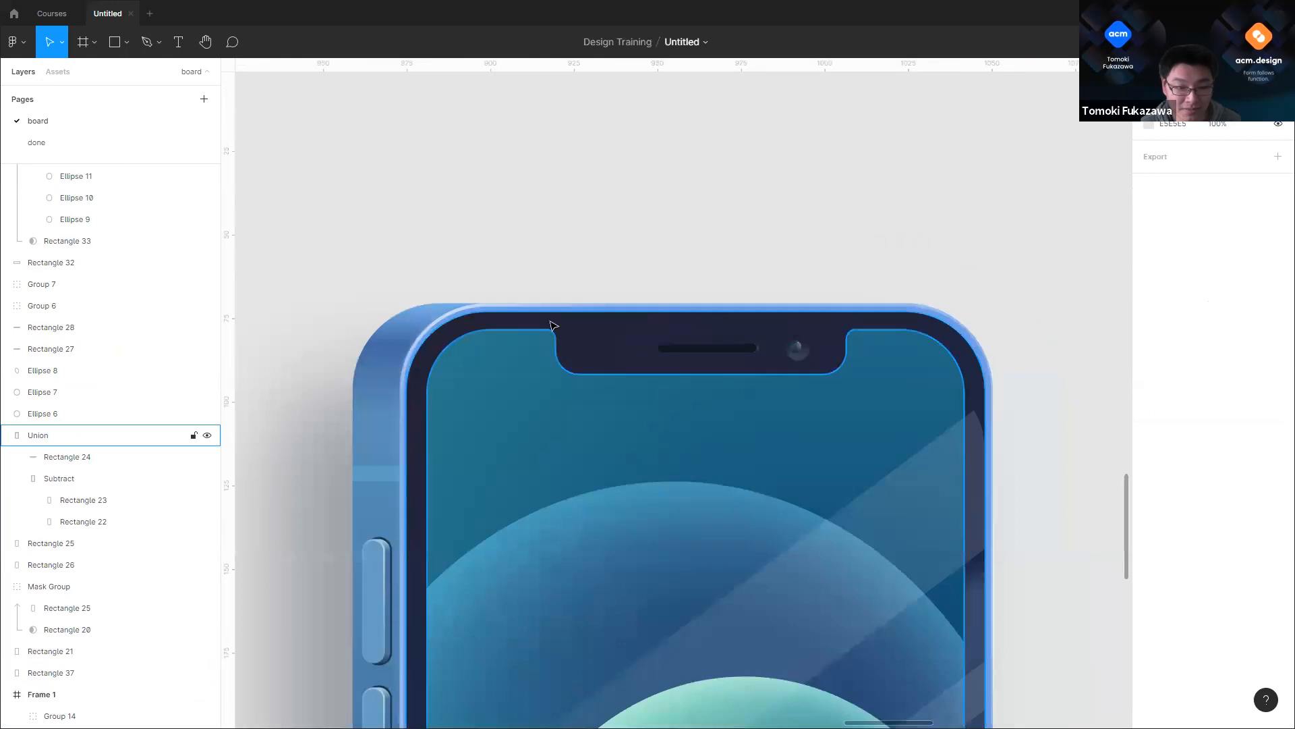
key("r")
left_click_drag(487, 166, 820, 252)
scroll(822, 259, "down", 4)
key("ctrl+z")
key("ctrl+z")
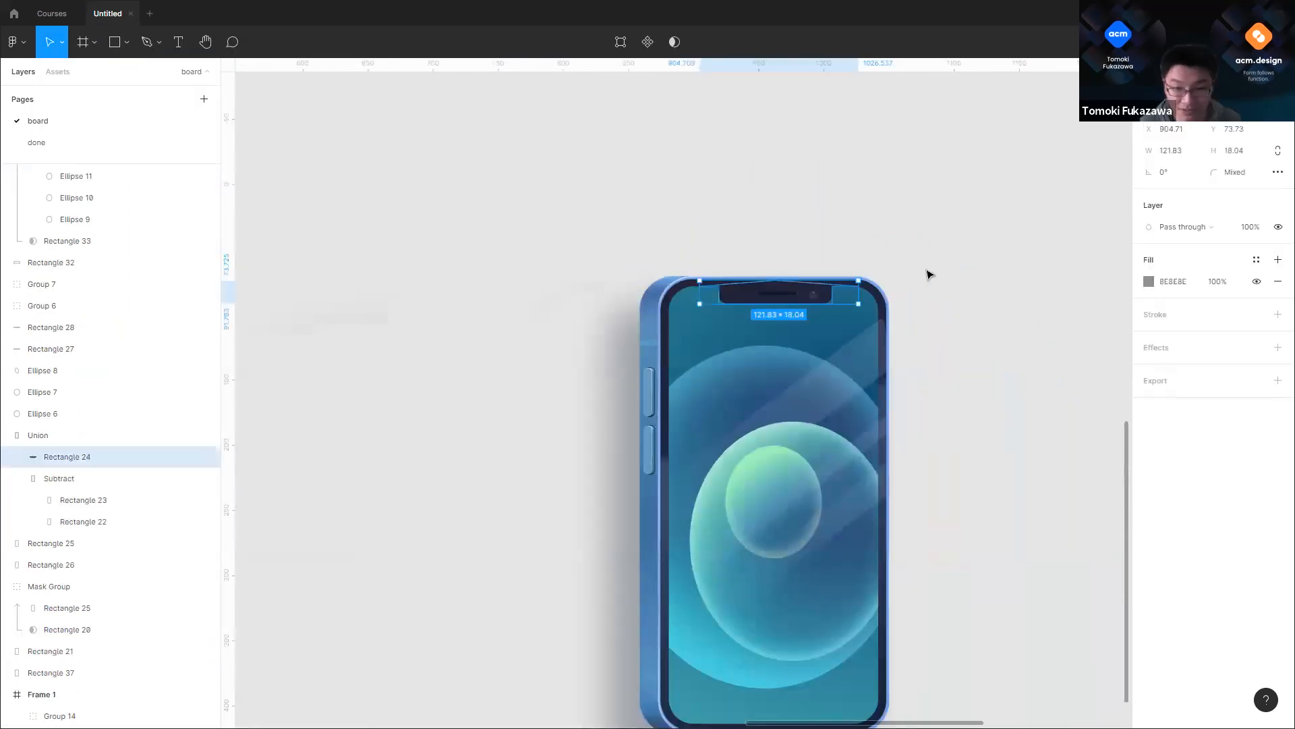
key("ctrl+z")
scroll(817, 295, "up", 5)
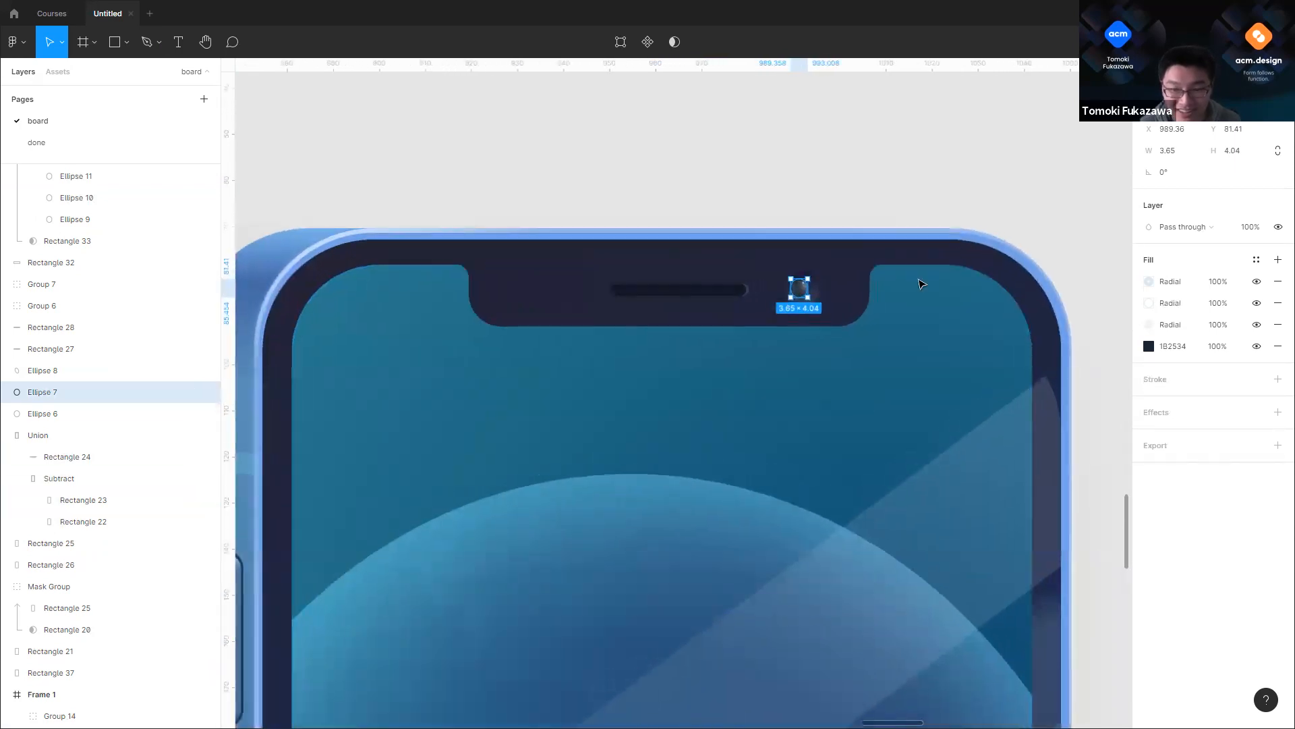
left_click(894, 284)
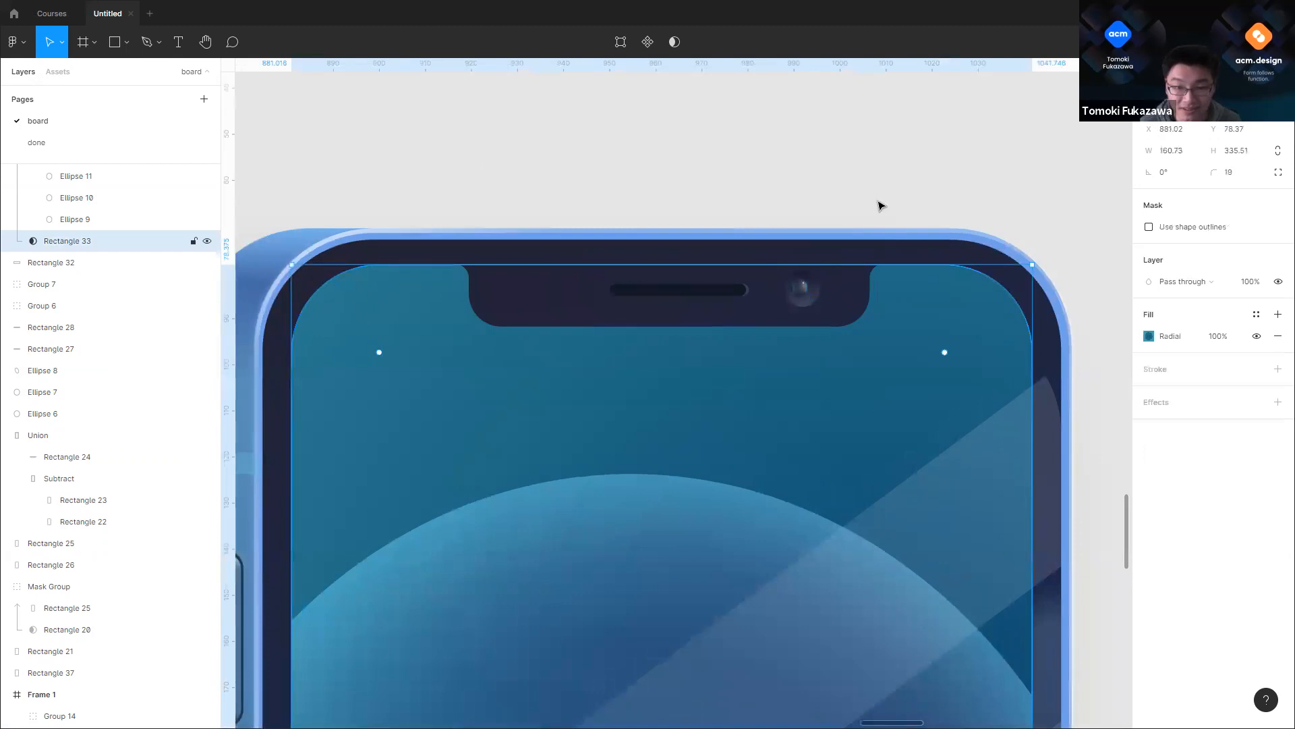
key("ctrl+z")
Step: Draw a rectangle about 79 × 63 on the empty canvas above and to the left of the copied phone
left_click(184, 45)
left_click(127, 42)
left_click(121, 59)
scroll(559, 142, "up", 3)
left_click_drag(559, 142, 700, 288)
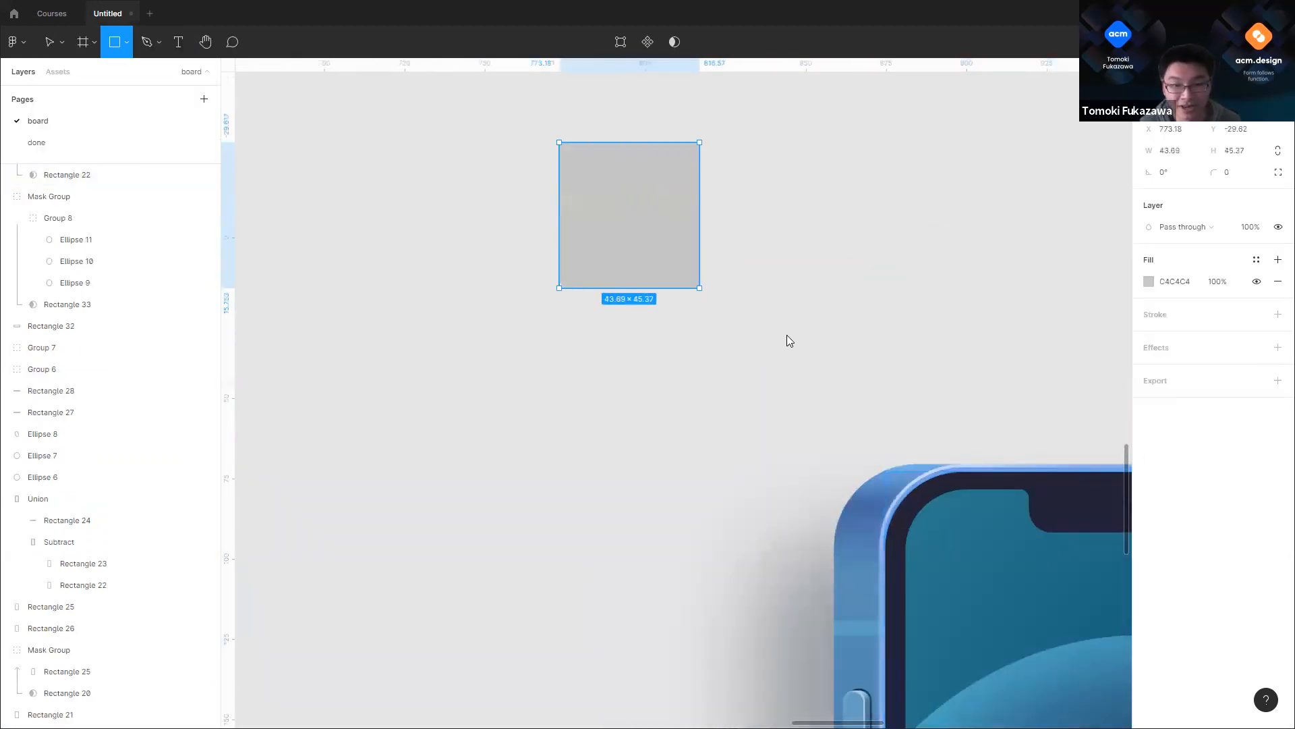
left_click_drag(786, 336, 814, 345)
mouse_move(778, 229)
left_mouse_down()
mouse_move(732, 208)
mouse_move(776, 218)
left_mouse_up()
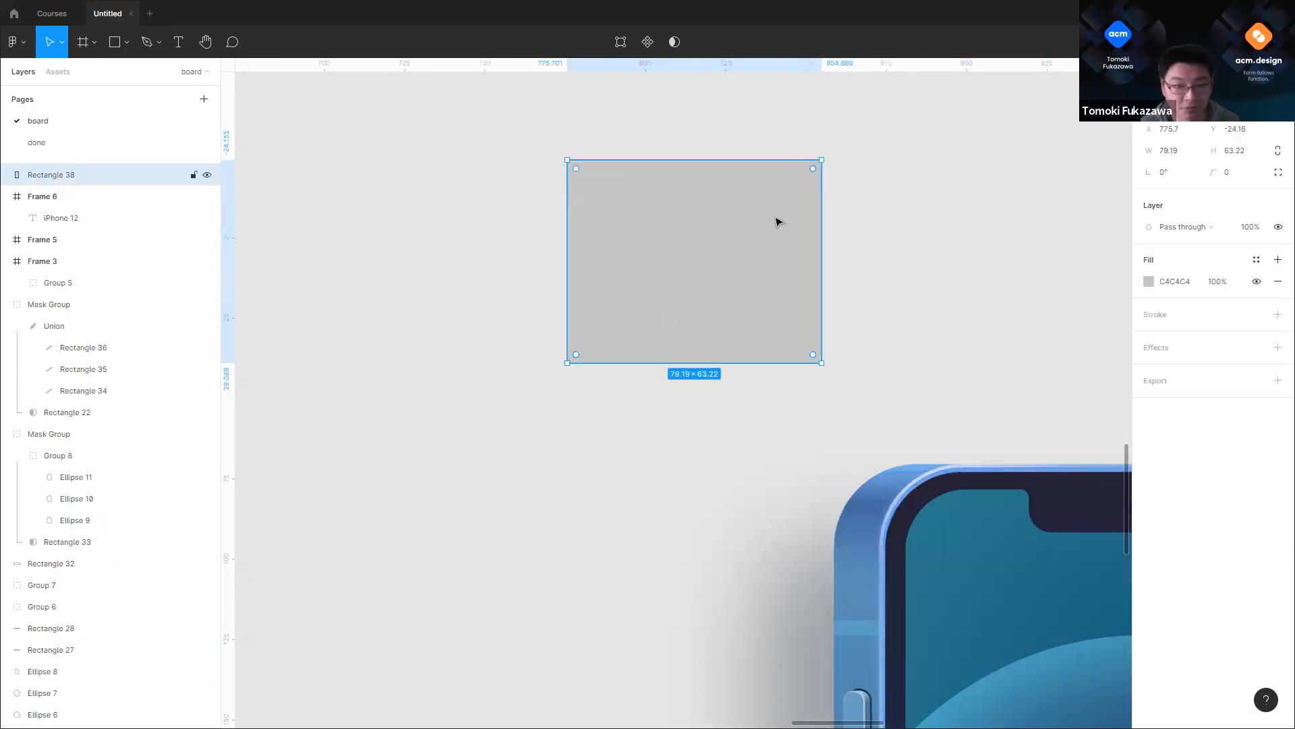
Step: Open the new grey rectangle for point editing
scroll(836, 120, "up", 3)
double_click(602, 262)
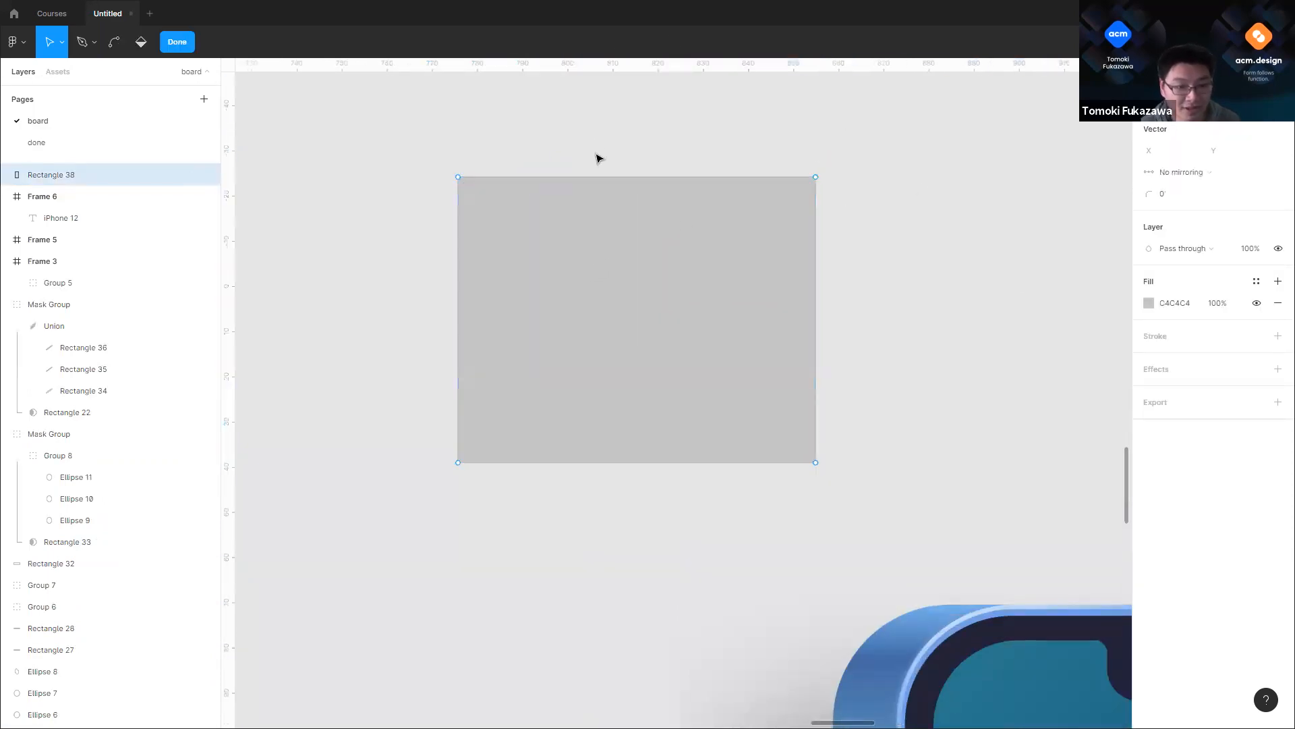
key("Escape")
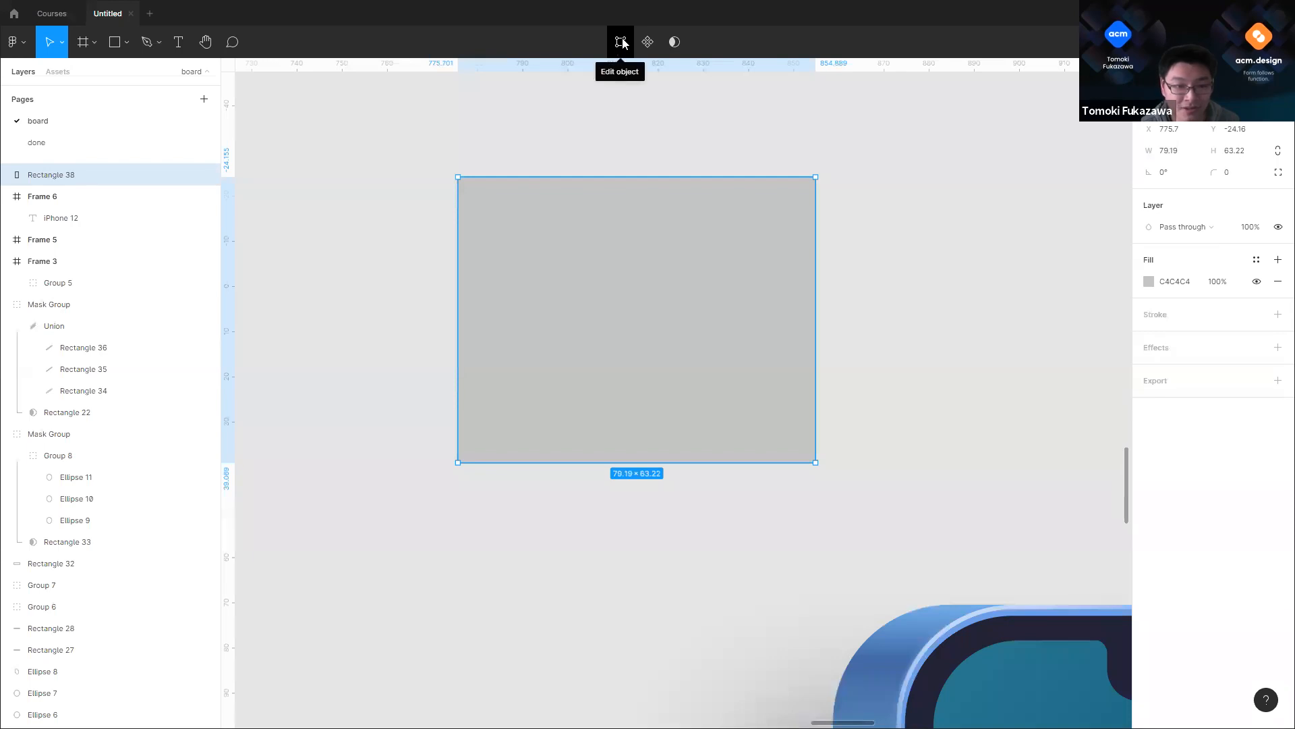
left_click(621, 43)
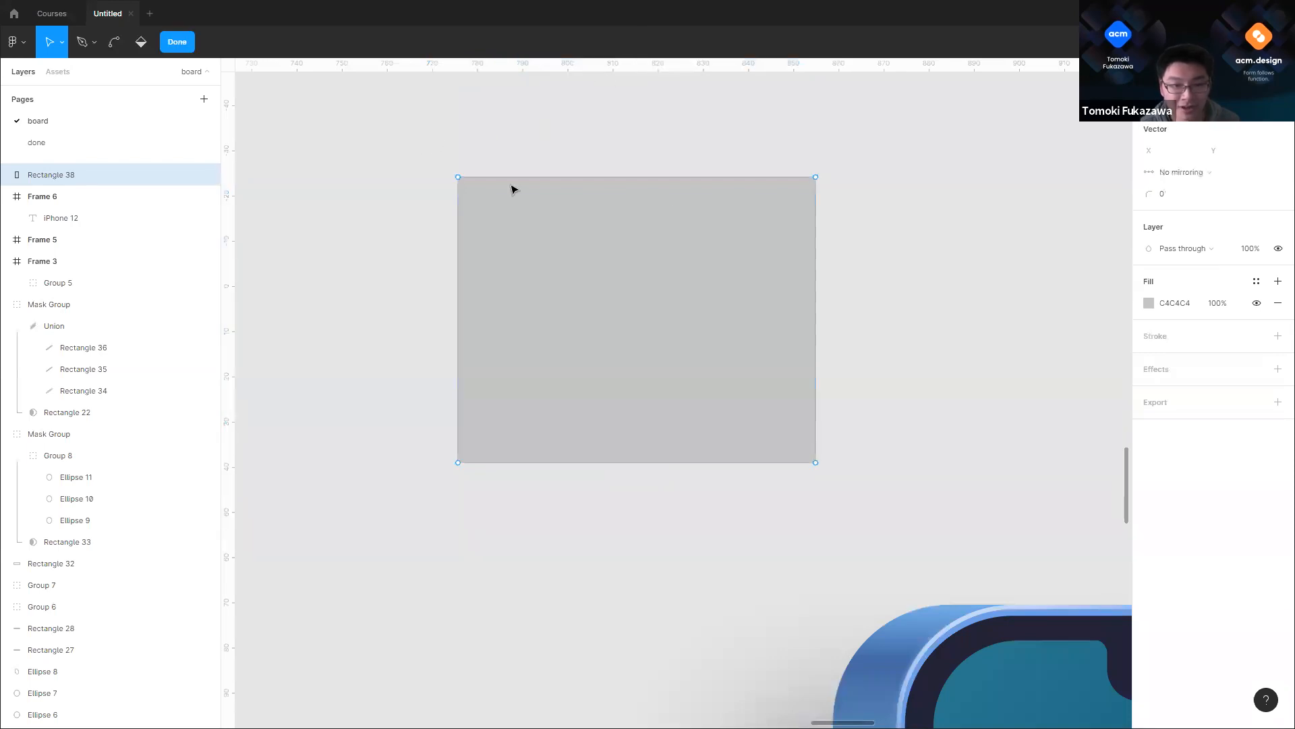
Step: Try pulling the rectangle's upper-left corner point inward and undo the move
left_click_drag(459, 178, 500, 228)
key("ctrl")
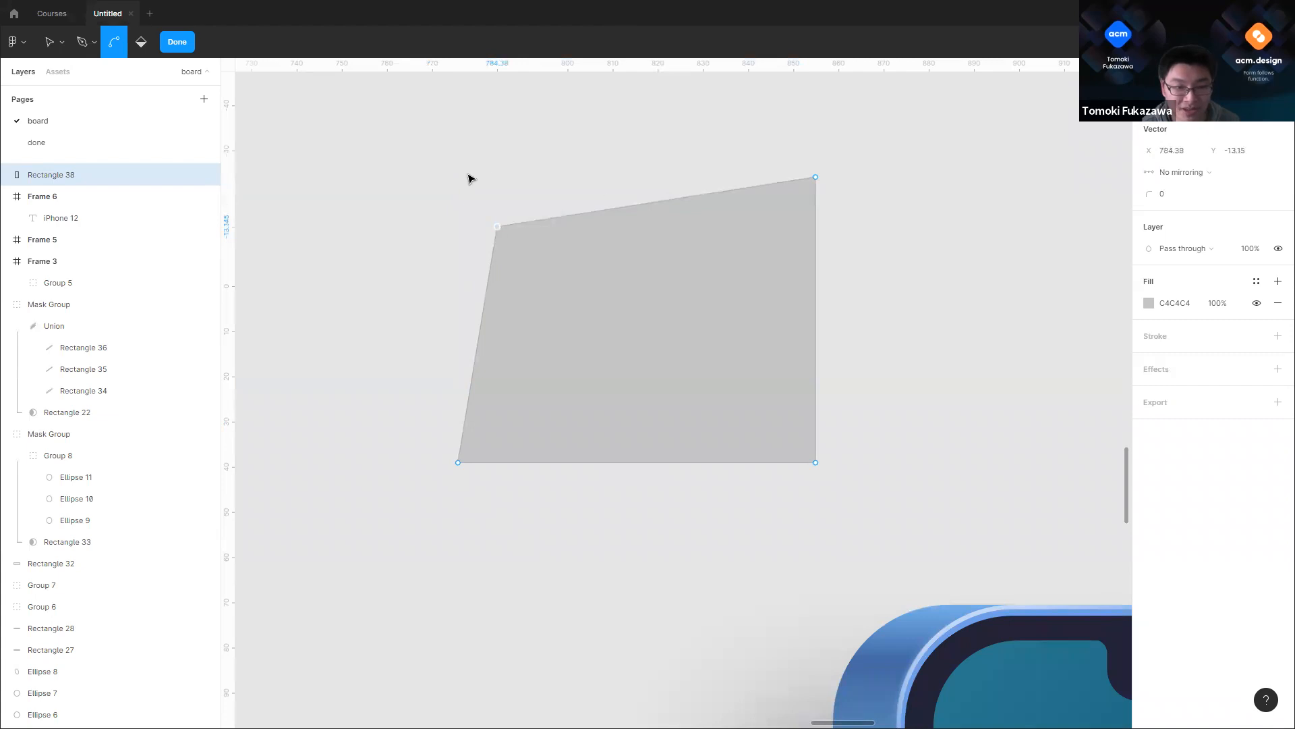
key("ctrl+z")
Step: Select three corner points of the grey rectangle, all but the lower-right, try moving them together up and right, and undo the move
left_click(816, 178)
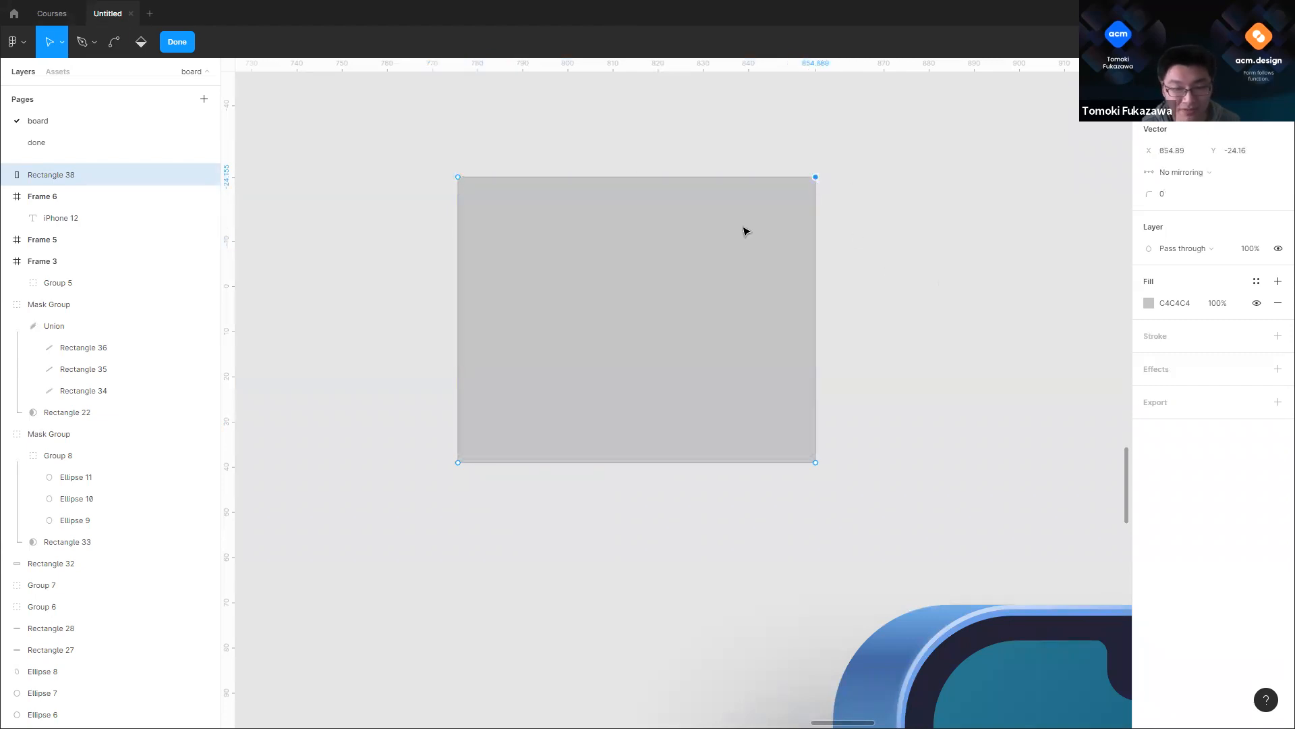
left_click(459, 177, "shift")
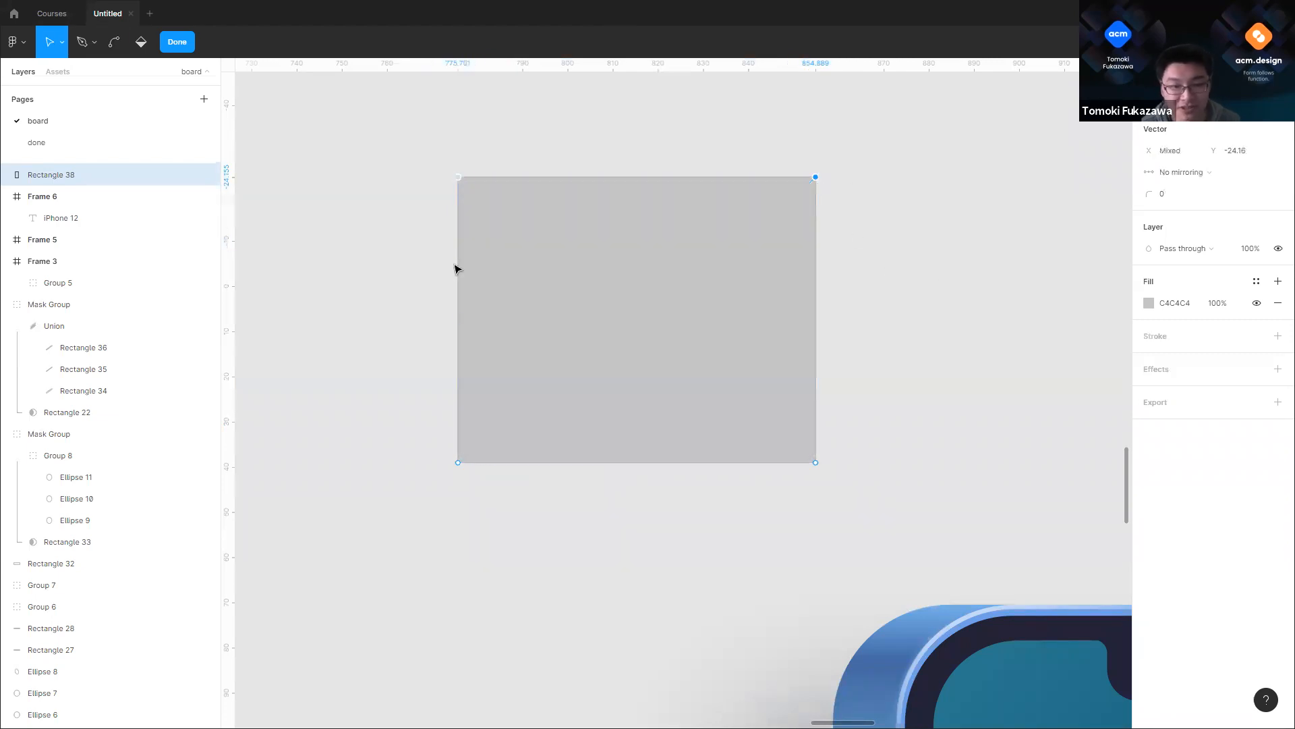
left_click(459, 462, "shift")
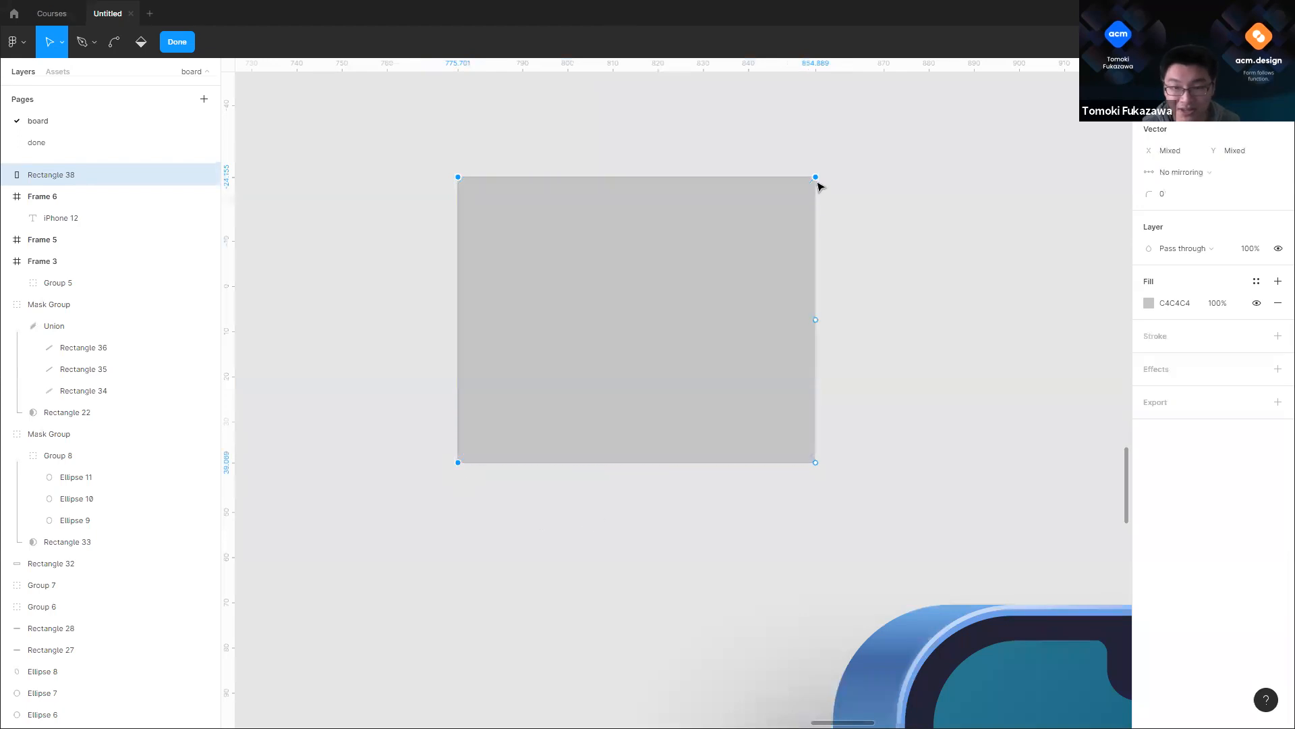
left_click_drag(809, 216, 854, 190)
key("ctrl")
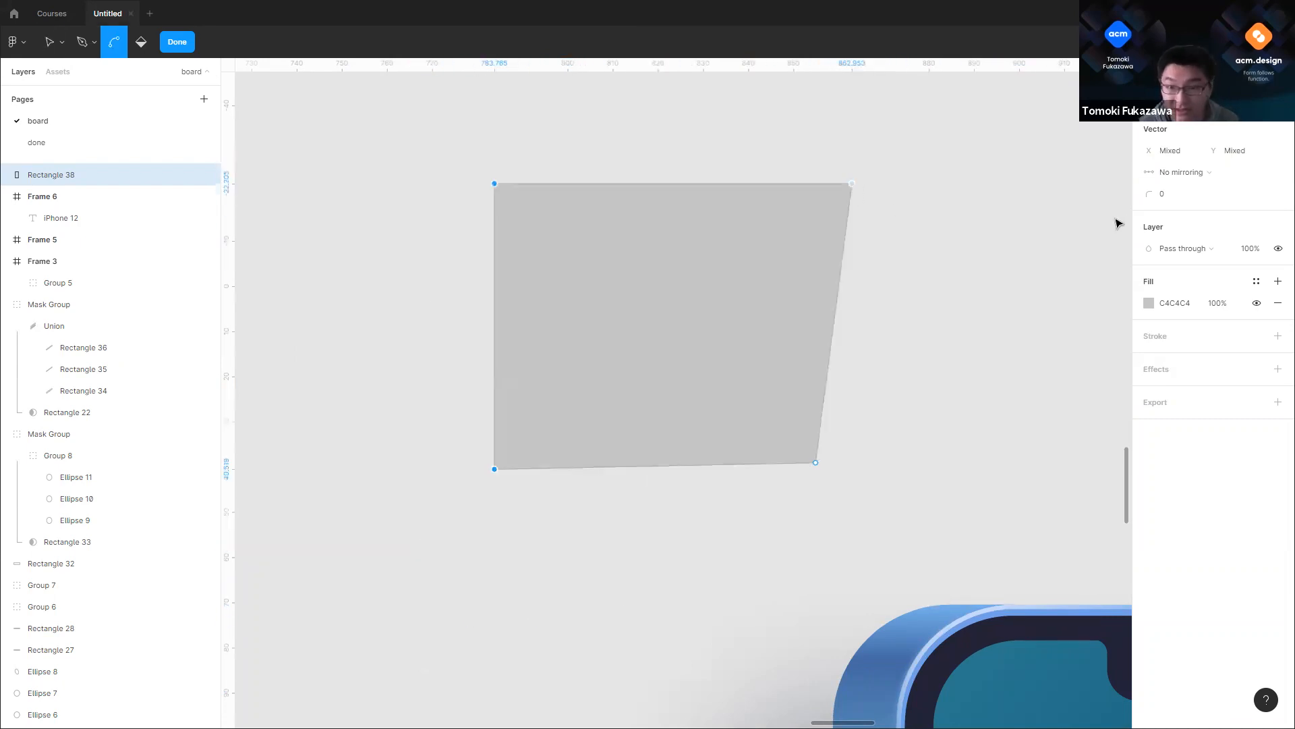
key("ctrl+z")
Step: Round the three selected corners of the grey rectangle and leave point editing
mouse_move(1146, 194)
left_mouse_down()
mouse_move(1229, 193)
mouse_move(1128, 197)
mouse_move(1165, 195)
left_mouse_up()
key("Escape")
key("Escape")
key("Escape")
Step: Delete the grey sample rectangle above the copied phone
scroll(580, 319, "down", 4)
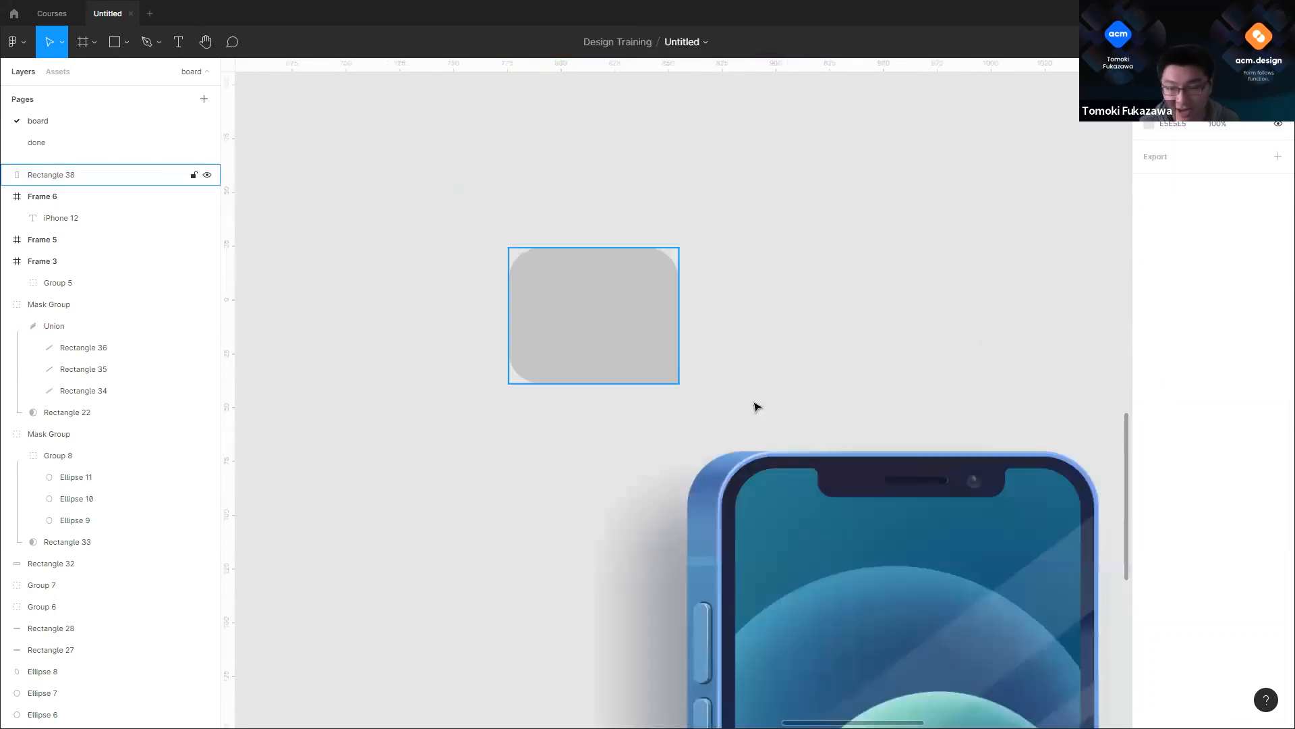
scroll(850, 480, "up", 2)
scroll(757, 409, "up", 3)
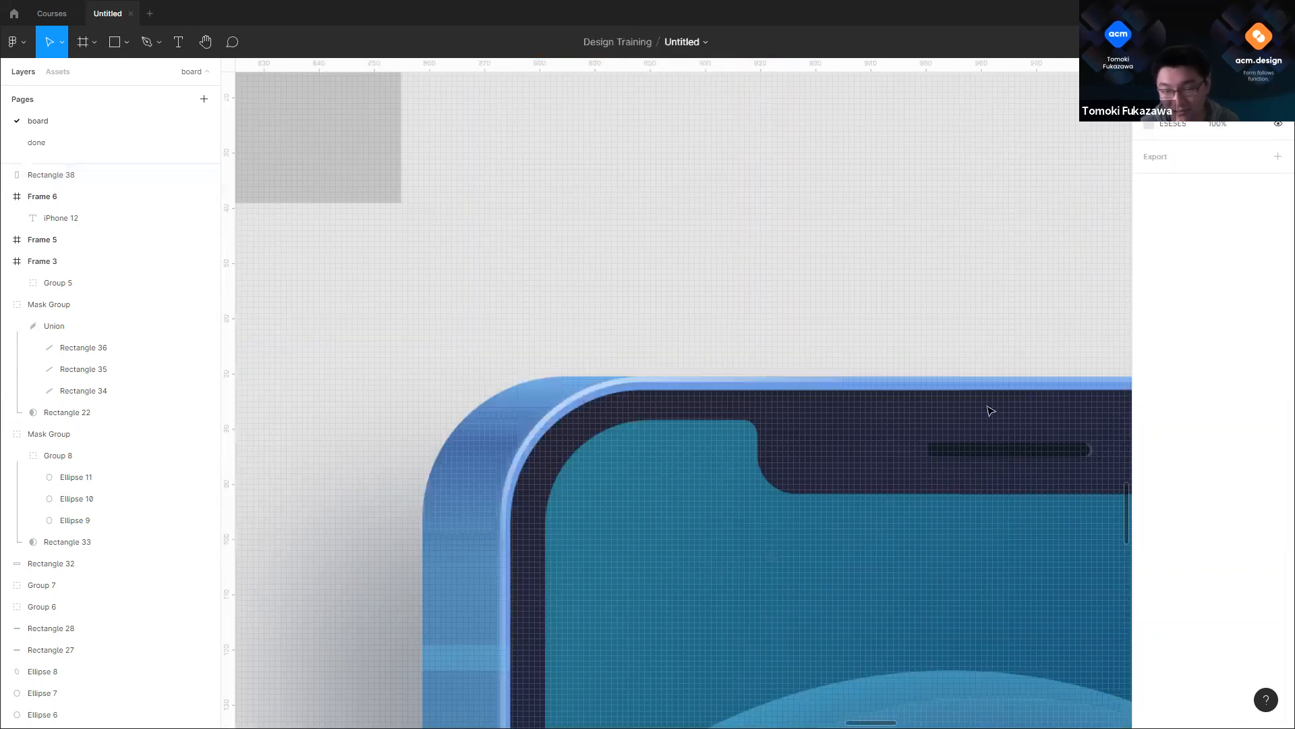
scroll(929, 281, "down", 6)
left_click(626, 203)
left_click(864, 263)
scroll(583, 170, "up", 3)
left_click(547, 220)
key("Delete")
Step: Change the background fill of the pattern frame, Frame 1, to the muted grey-blue 7C9BA9
scroll(547, 222, "down", 8)
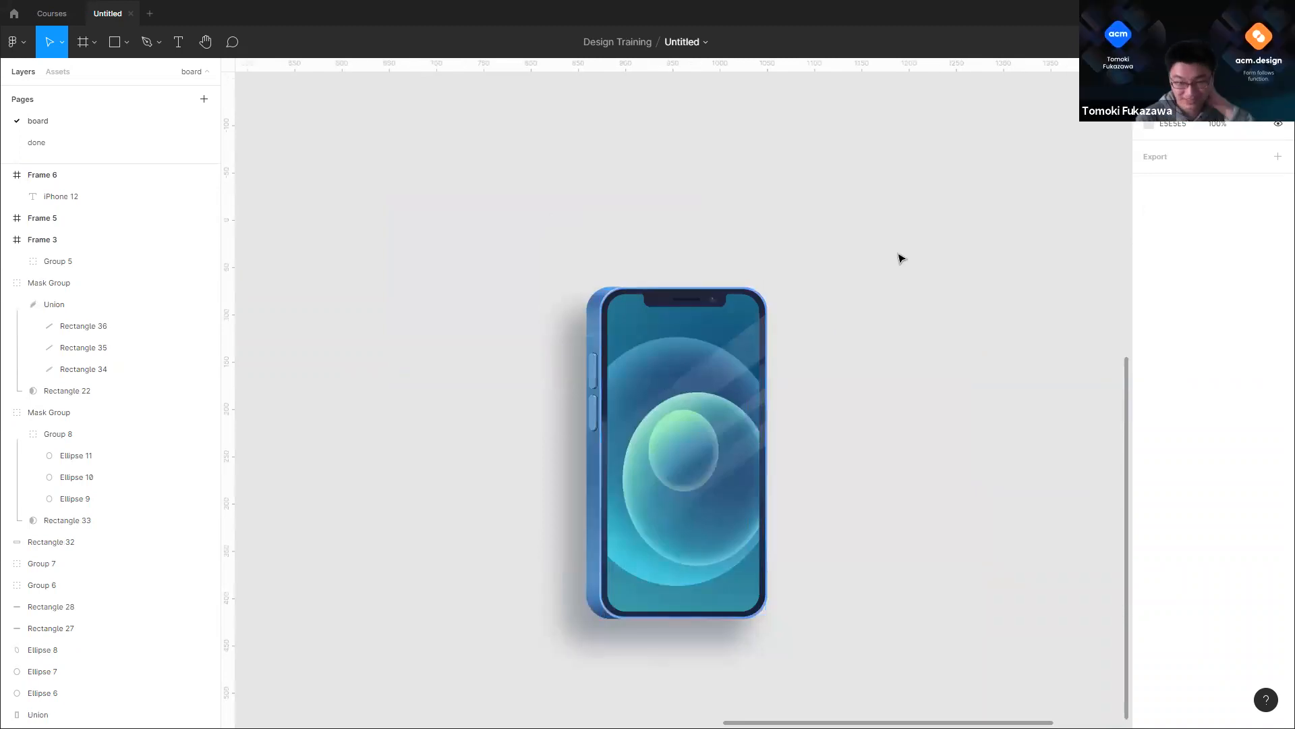
scroll(835, 526, "down", 4)
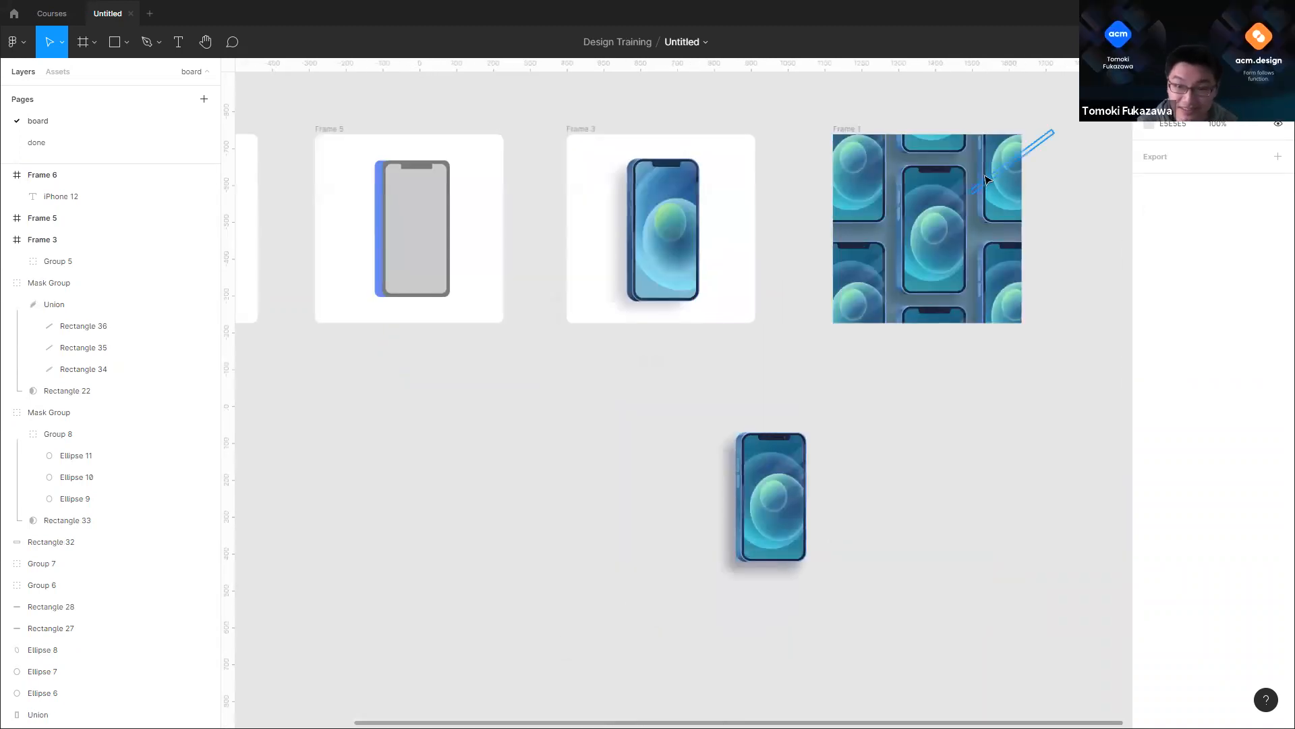
scroll(914, 452, "up", 3)
scroll(915, 452, "down", 1)
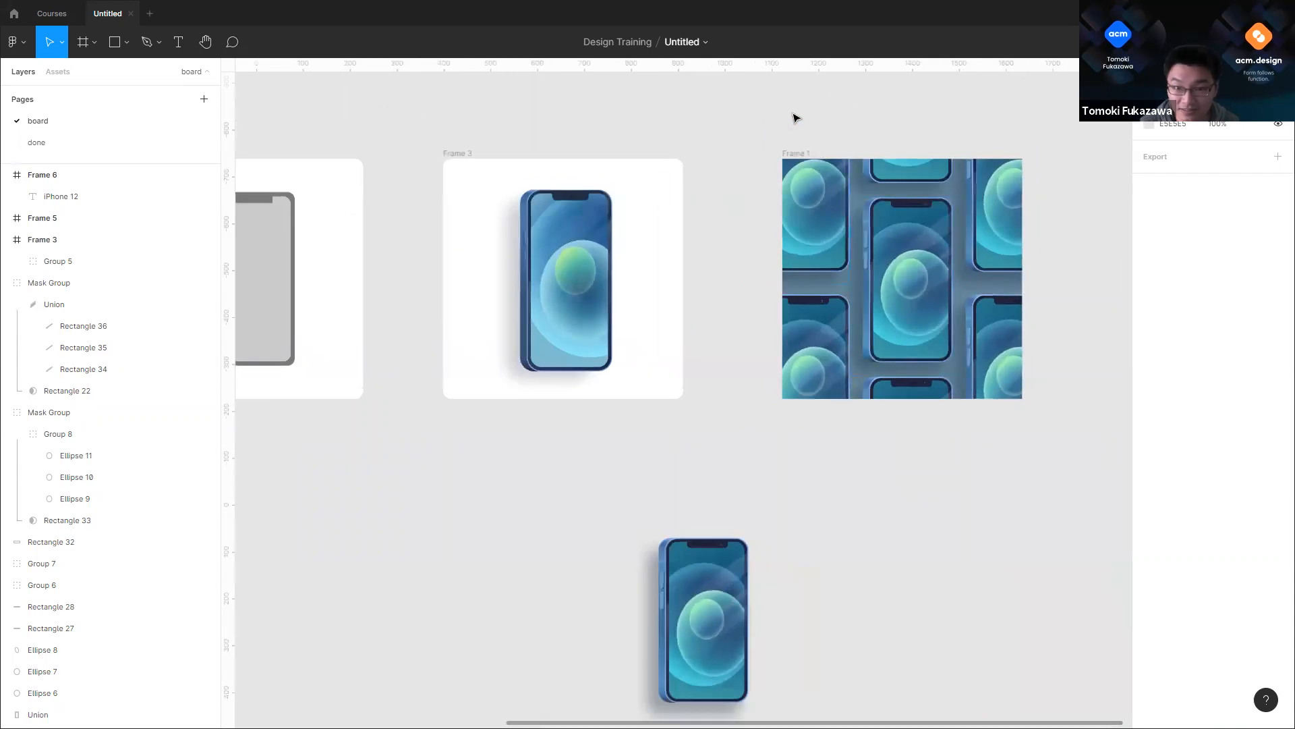
left_click(797, 153)
left_click(1149, 391)
left_click_drag(1049, 433, 991, 448)
left_click(886, 460)
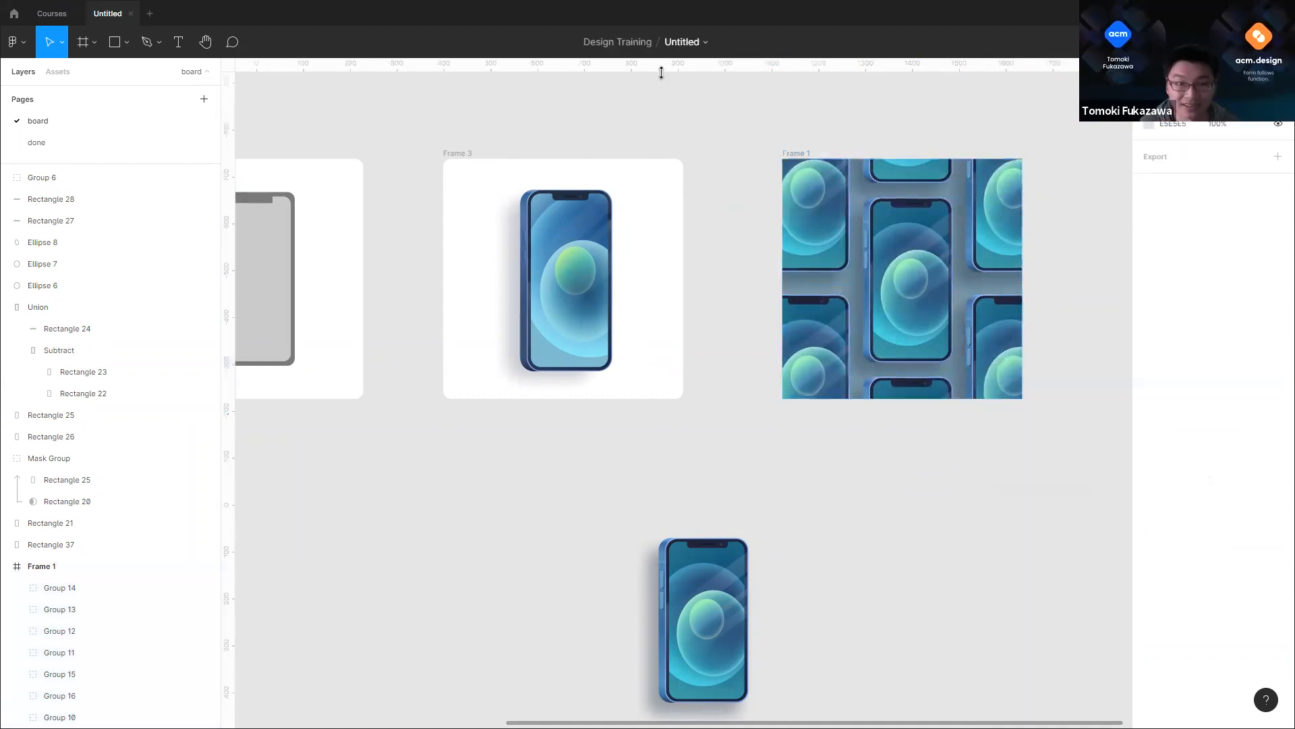
Step: Draw a circle about 178 × 178 below the pattern frame and fill it with red FF0000
left_click(127, 42)
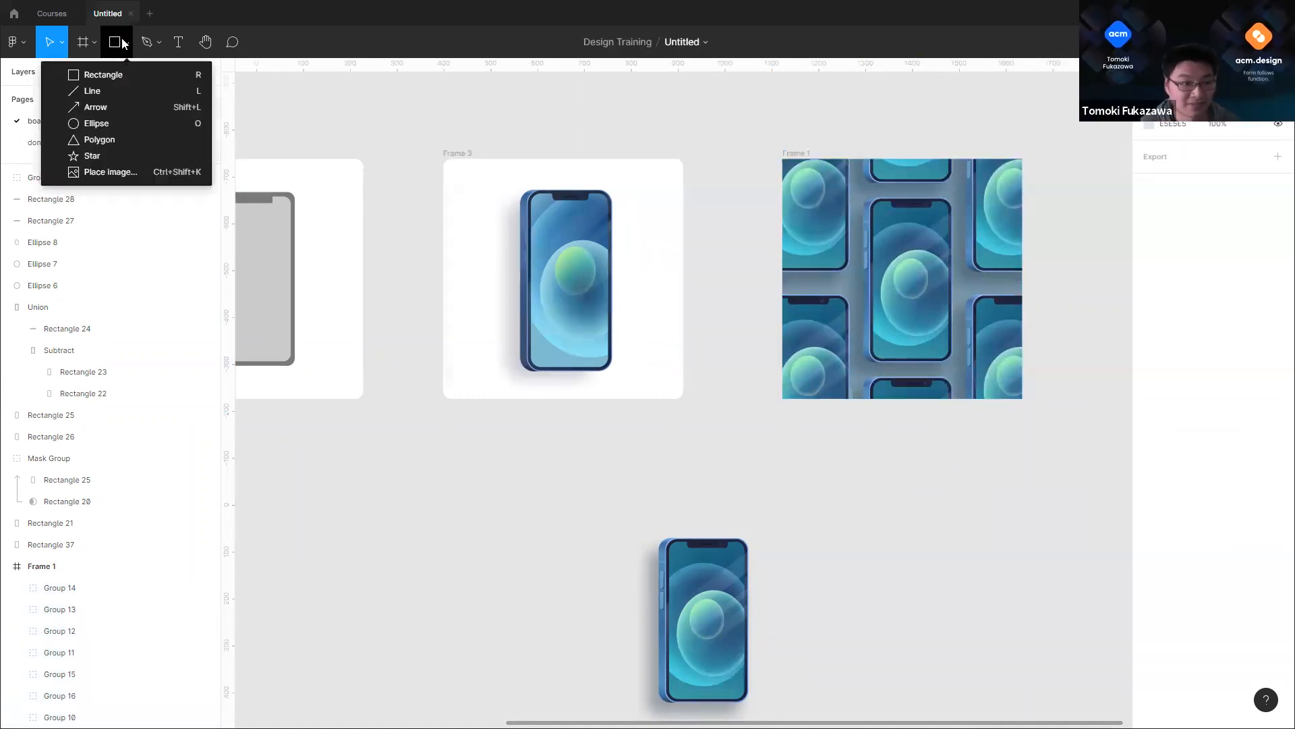
left_click(104, 120)
scroll(446, 243, "down", 1)
scroll(777, 407, "down", 2)
scroll(688, 369, "up", 4)
left_click_drag(688, 359, 846, 470)
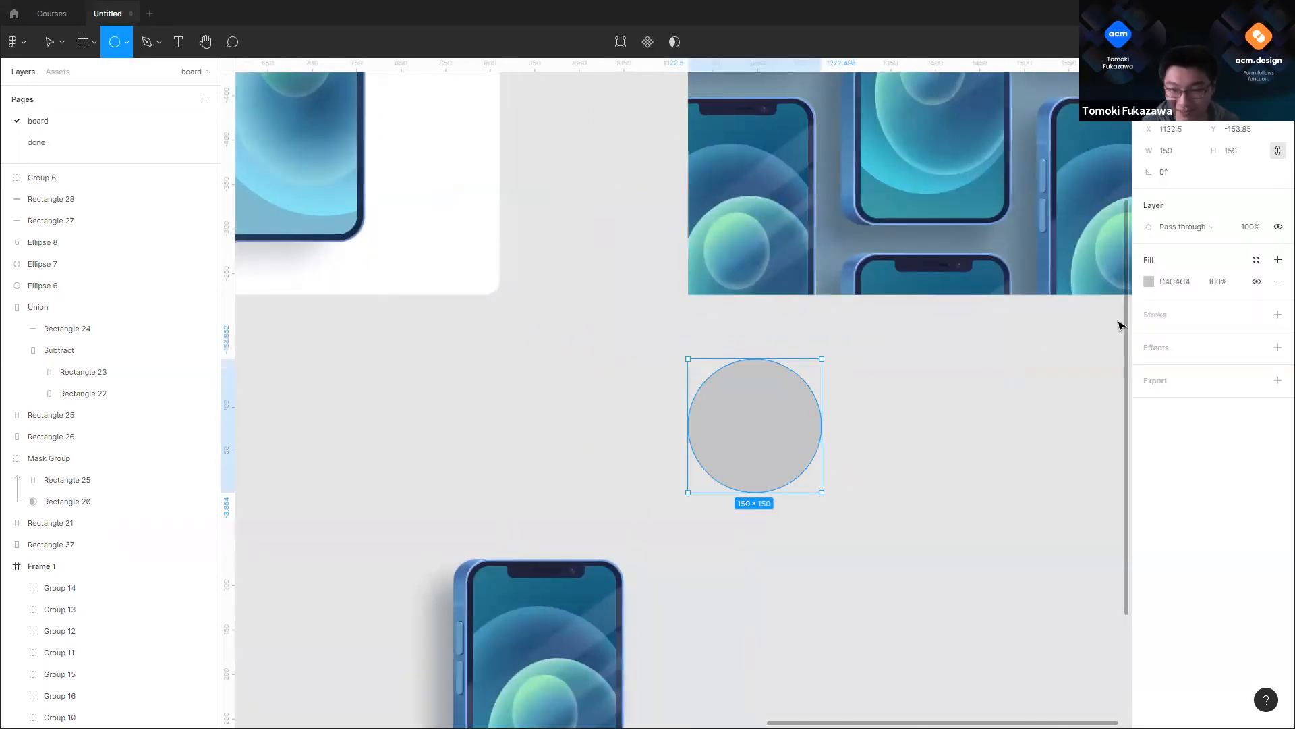
left_click(1149, 281)
left_click_drag(1093, 362, 1151, 269)
left_click(921, 384)
Step: Duplicate the red circle down and to the right so the two overlap, and fill the copy with blue 0029FF
left_click_drag(796, 451, 857, 499, "alt")
left_click(1149, 282)
left_click(1087, 480)
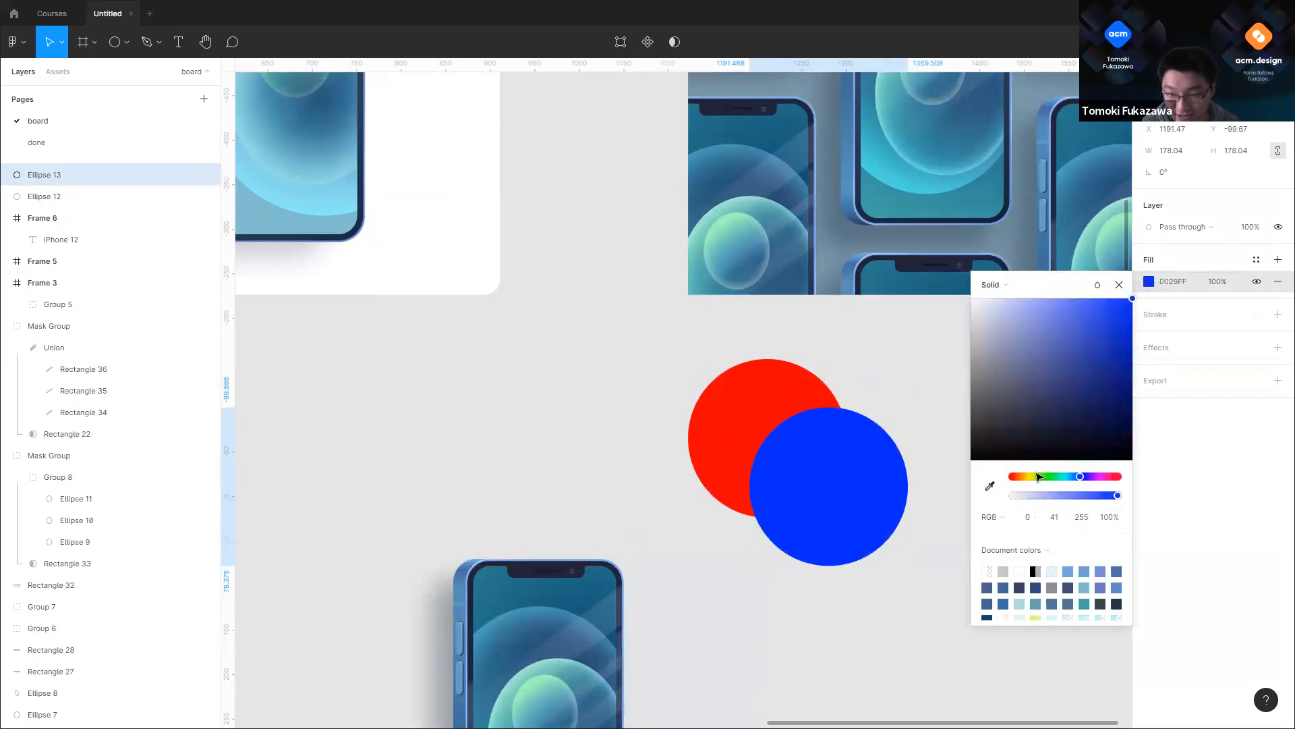
left_click(535, 385)
Step: Duplicate the overlapping red and blue circles to make two more pairs in a row to their right
scroll(535, 384, "down", 3)
left_click_drag(982, 538, 1016, 405)
left_click(782, 432)
Step: Combine the first pair of circles into one shape with Union selection
scroll(685, 439, "up", 5)
left_click_drag(492, 390, 715, 71)
left_click(687, 52)
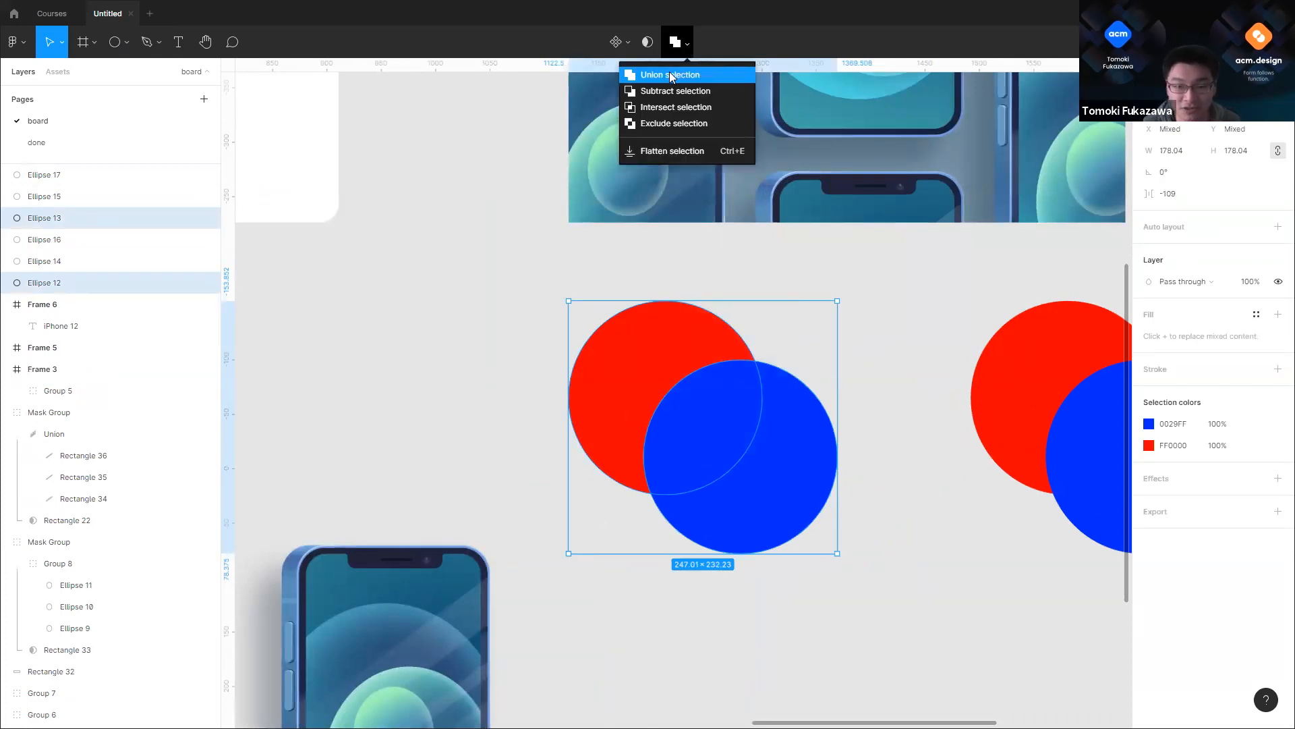
left_click(670, 75)
left_click(905, 358)
Step: Duplicate the last red and blue circle pair to the right to make a fourth example in the row
scroll(605, 369, "down", 2)
scroll(908, 318, "down", 3)
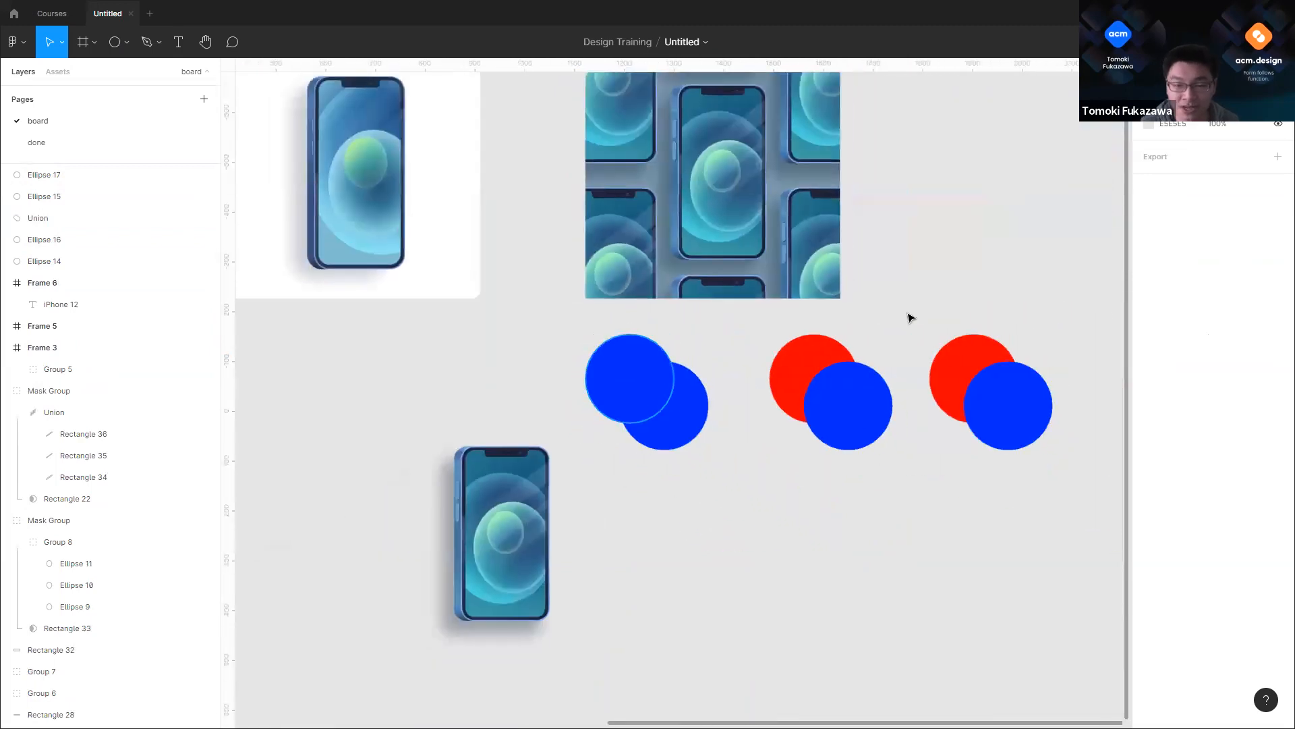
scroll(746, 477, "up", 4)
scroll(908, 575, "down", 3)
left_click_drag(905, 571, 808, 399)
left_click_drag(863, 431, 1023, 431)
left_click(830, 527)
Step: Cut the blue circle out of the red one in the second pair with Subtract selection
scroll(695, 566, "up", 3)
left_click_drag(625, 351, 784, 75)
left_click(686, 43)
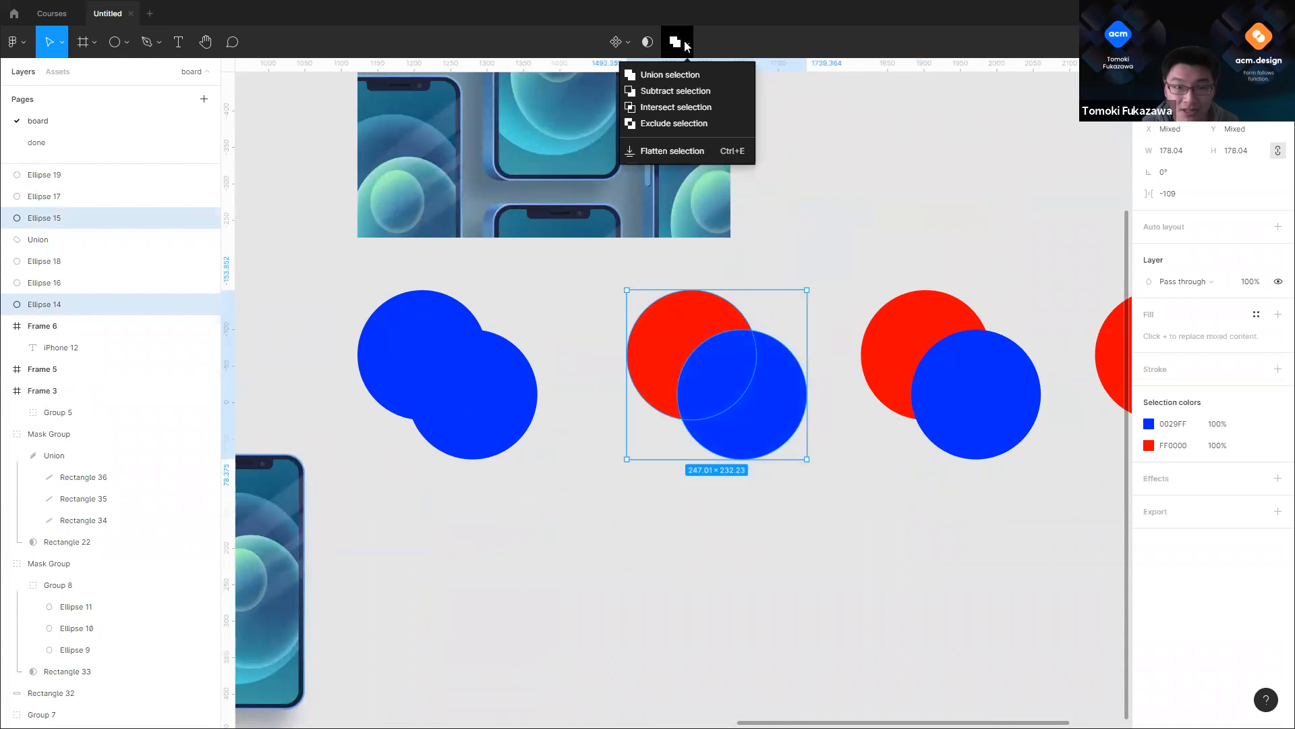
scroll(672, 94, "up", 3)
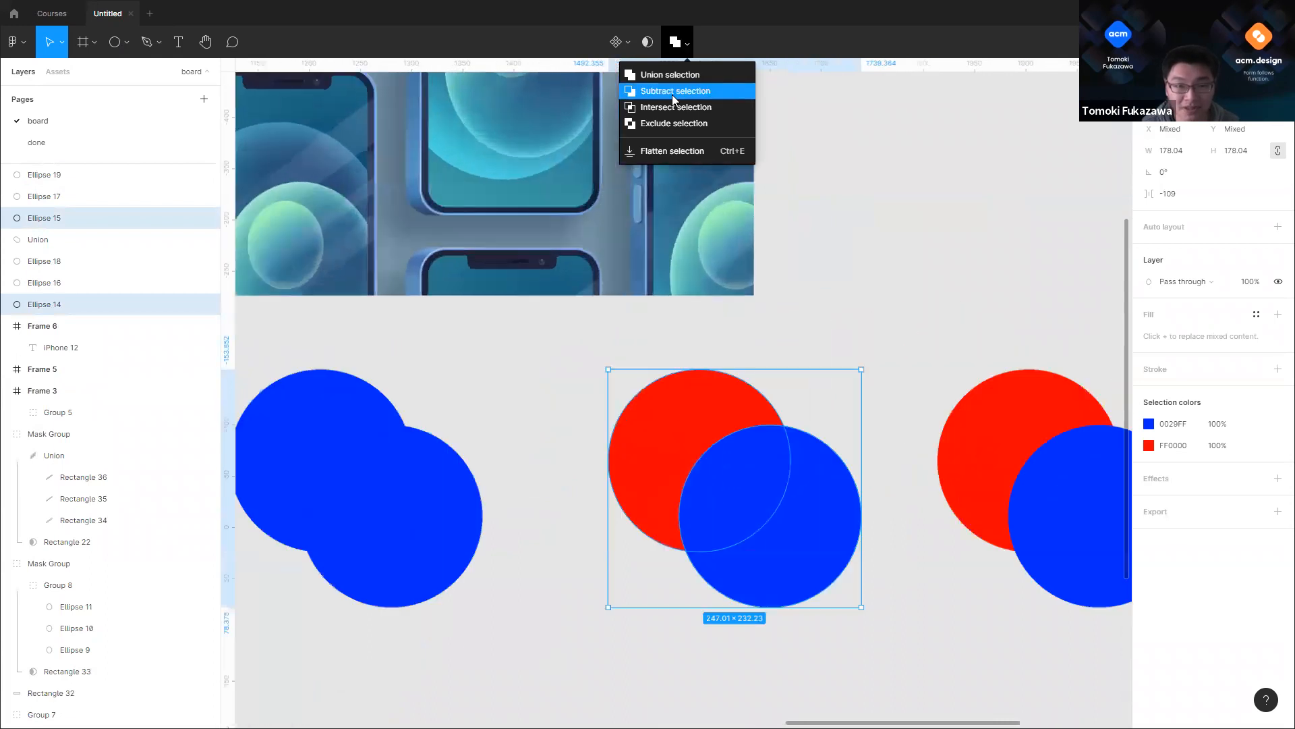
left_click(672, 94)
key("ctrl+z")
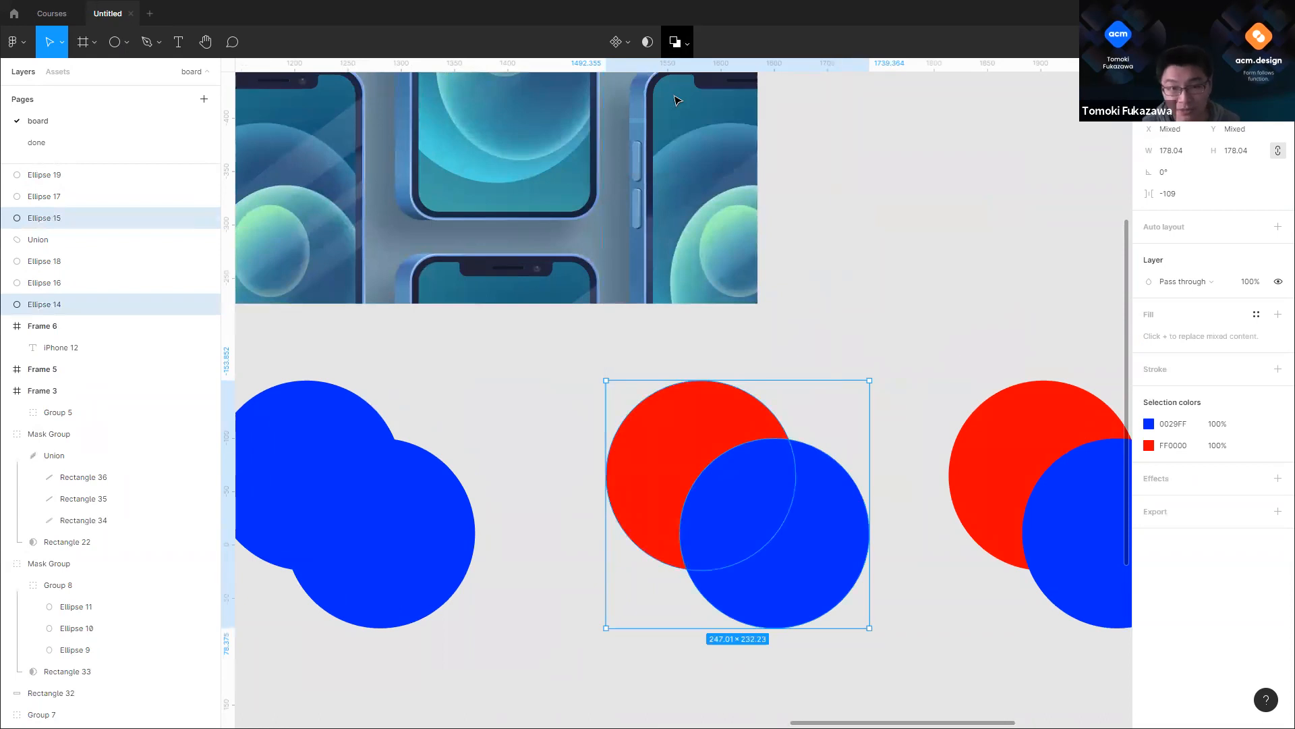
left_click(684, 42)
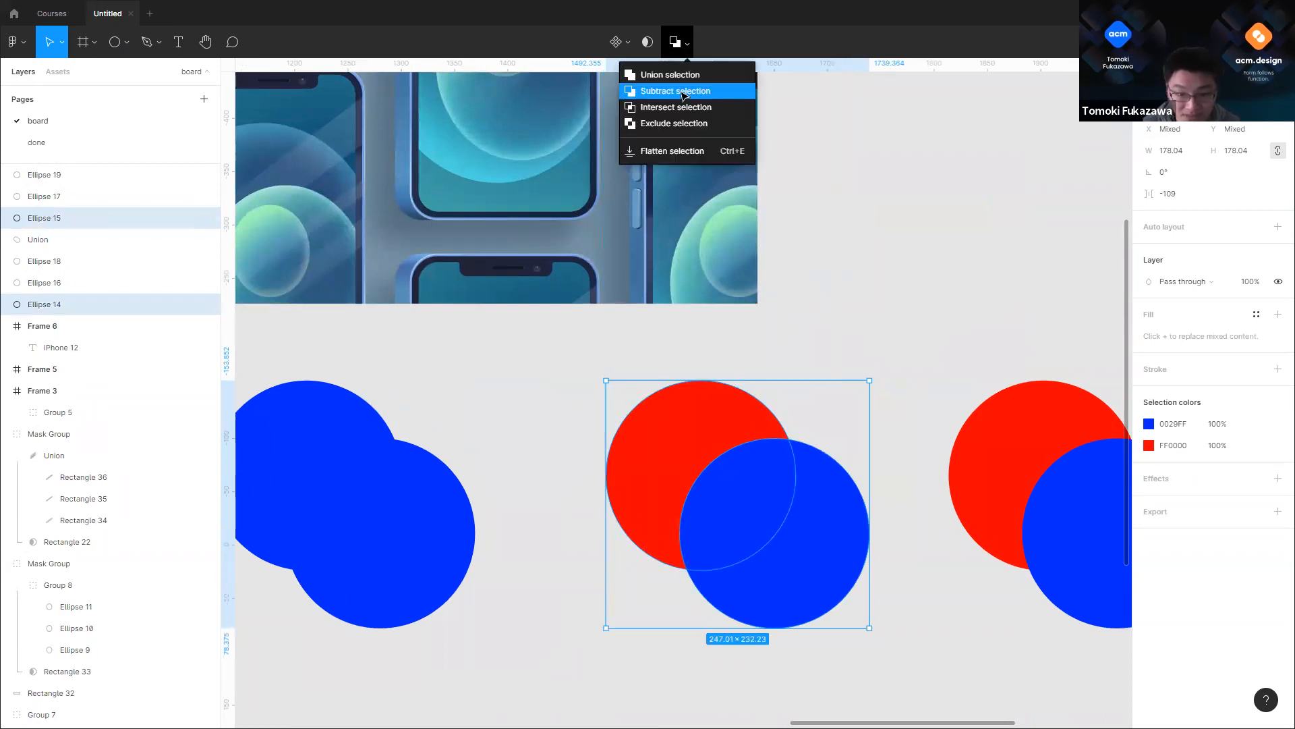
left_click(684, 95)
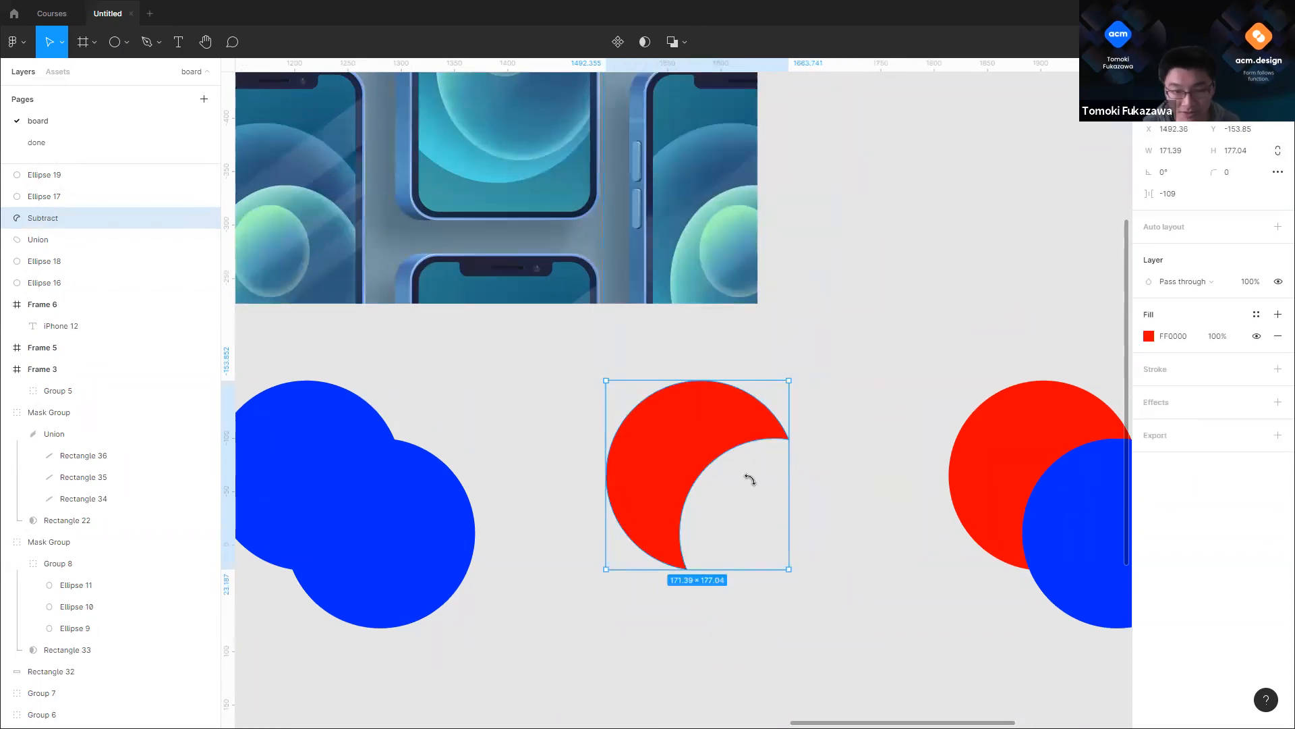
Step: Move the red circle inside the subtracted shape slightly up and left to X 1485.7, Y -164.61
left_click(750, 479)
double_click(670, 418)
left_click_drag(670, 418, 664, 407)
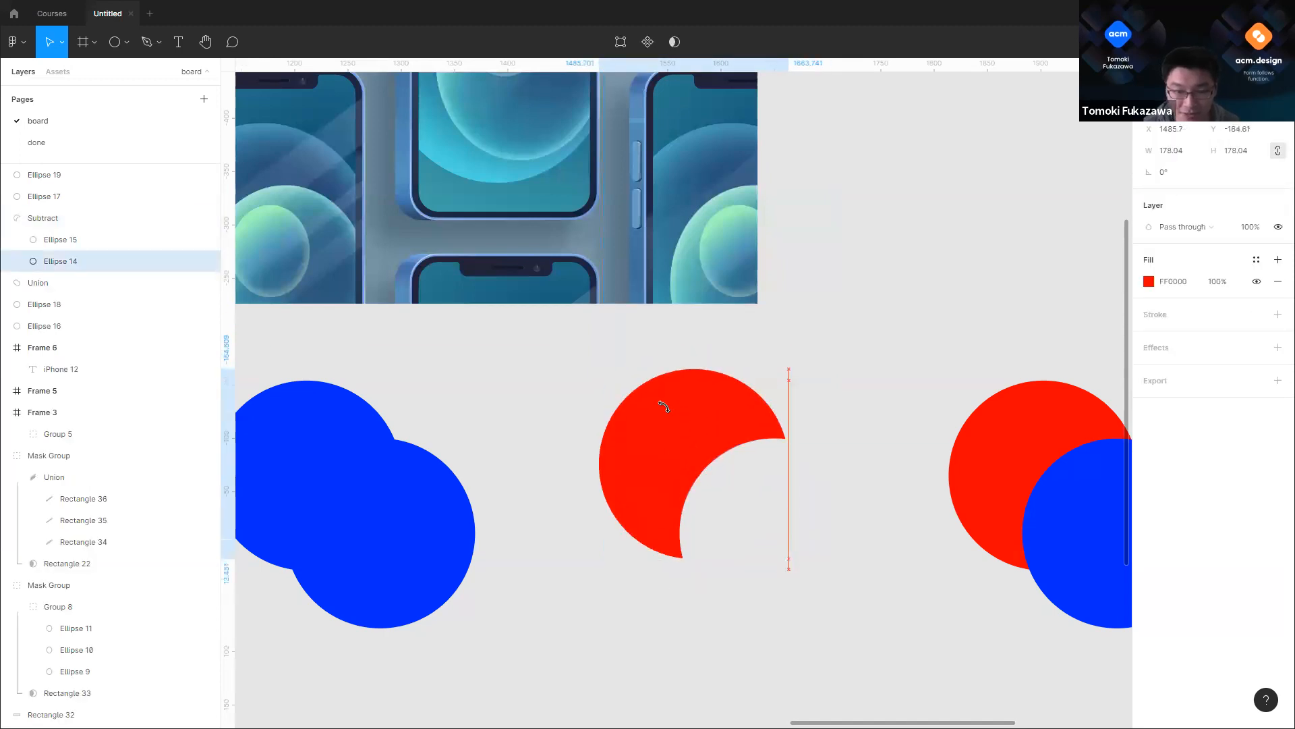
key("Escape")
Step: Reduce the third pair of circles to their overlap with Intersect selection
scroll(839, 537, "down", 3, "ctrl")
left_click_drag(824, 270, 975, 543)
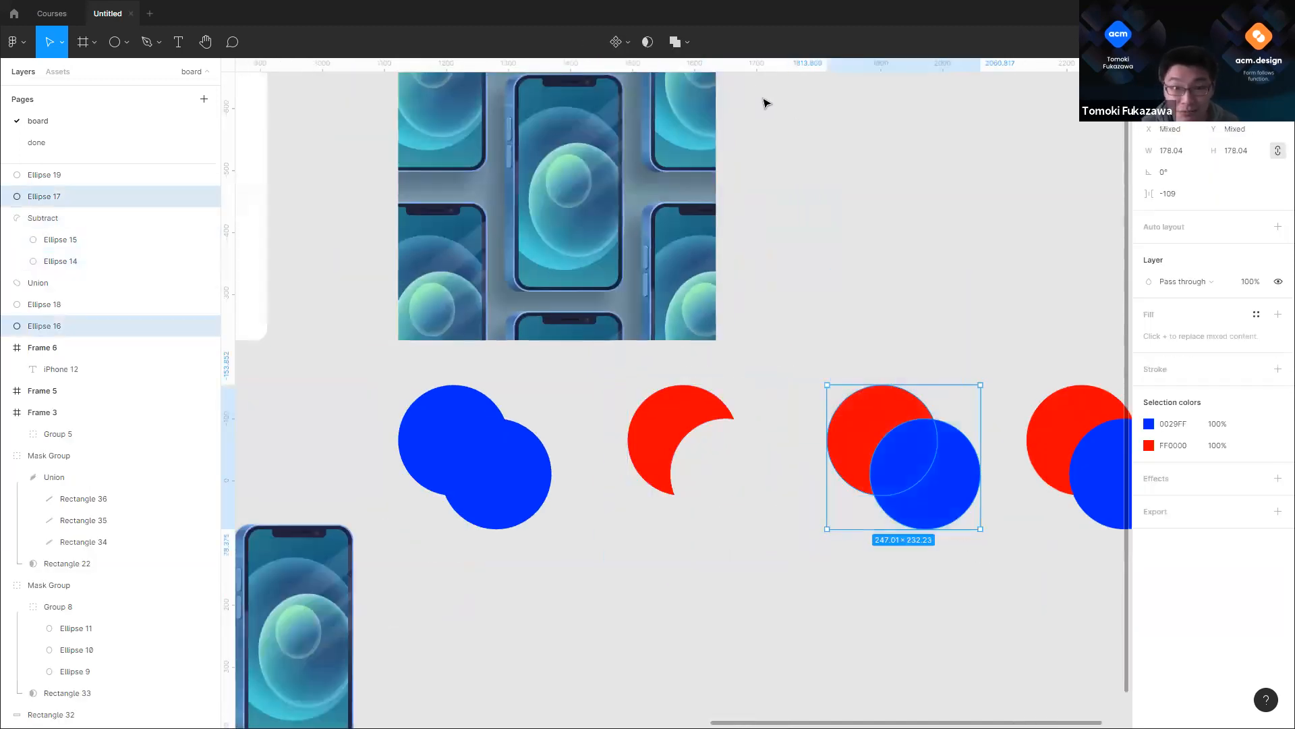
left_click(687, 44)
scroll(977, 353, "up", 3, "ctrl")
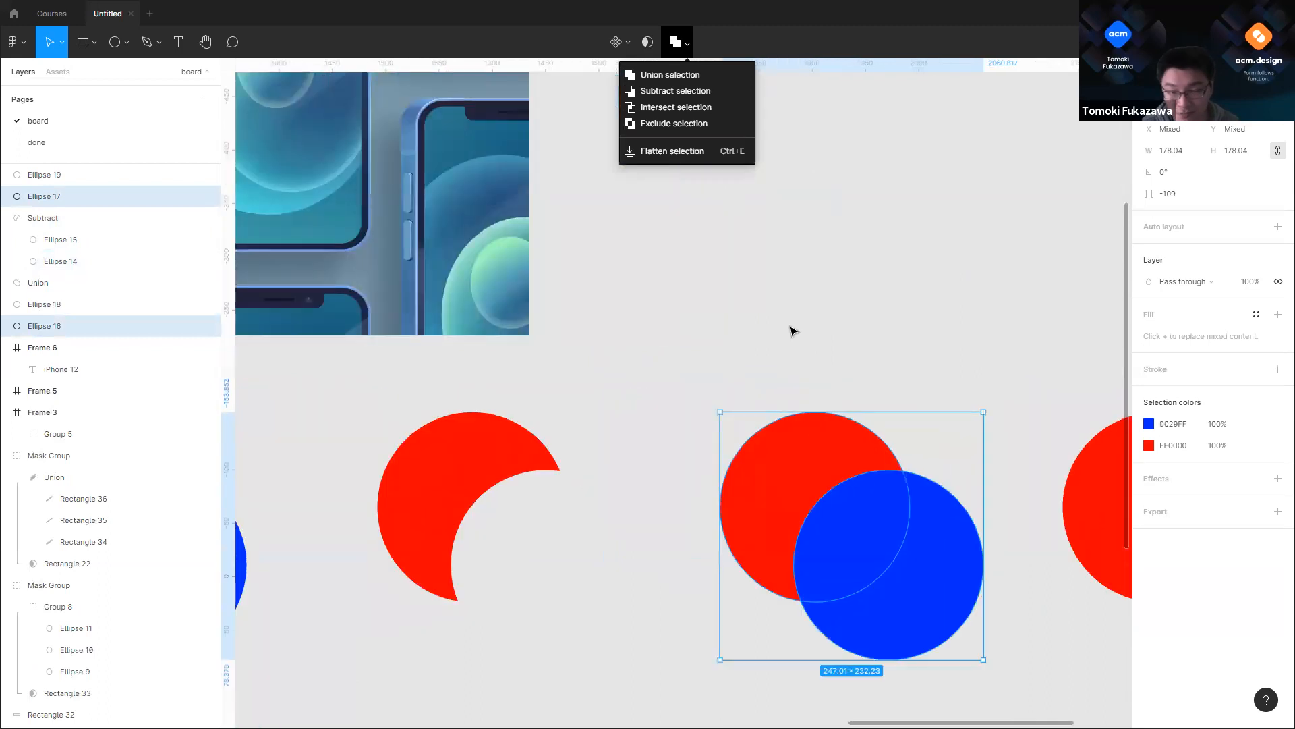
scroll(915, 503, "up", 4, "ctrl")
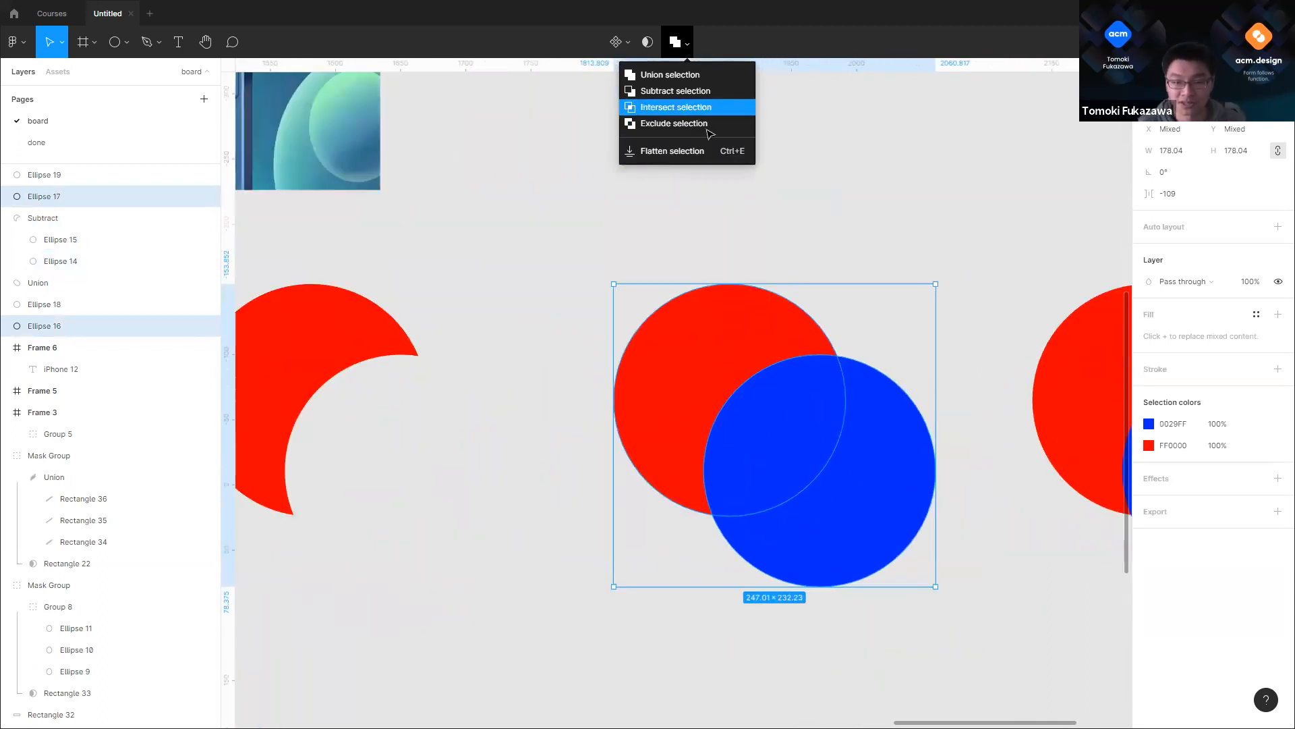
left_click(707, 108)
left_click(734, 317)
Step: Cut the overlap out of the fourth pair of circles with Exclude selection
scroll(983, 263, "down", 4, "ctrl")
scroll(1041, 565, "up", 4, "ctrl")
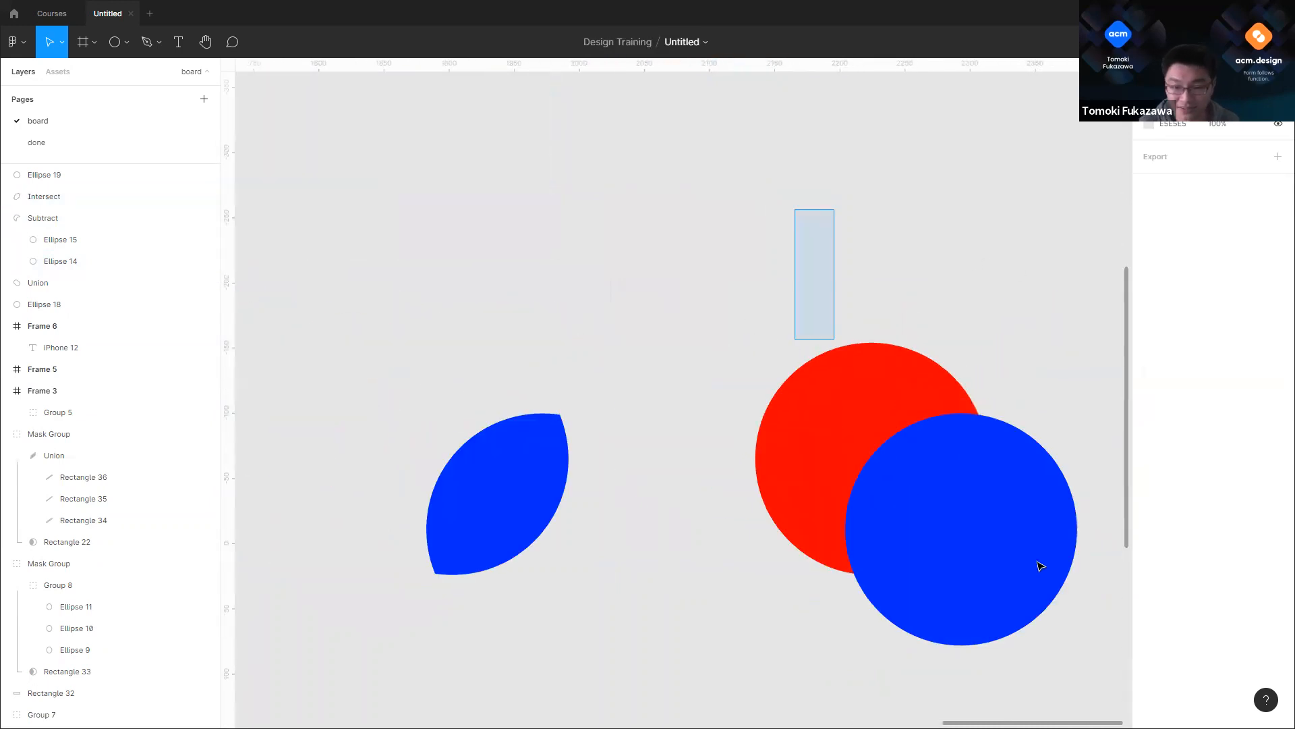
left_click_drag(1041, 565, 749, 90)
left_click(690, 42)
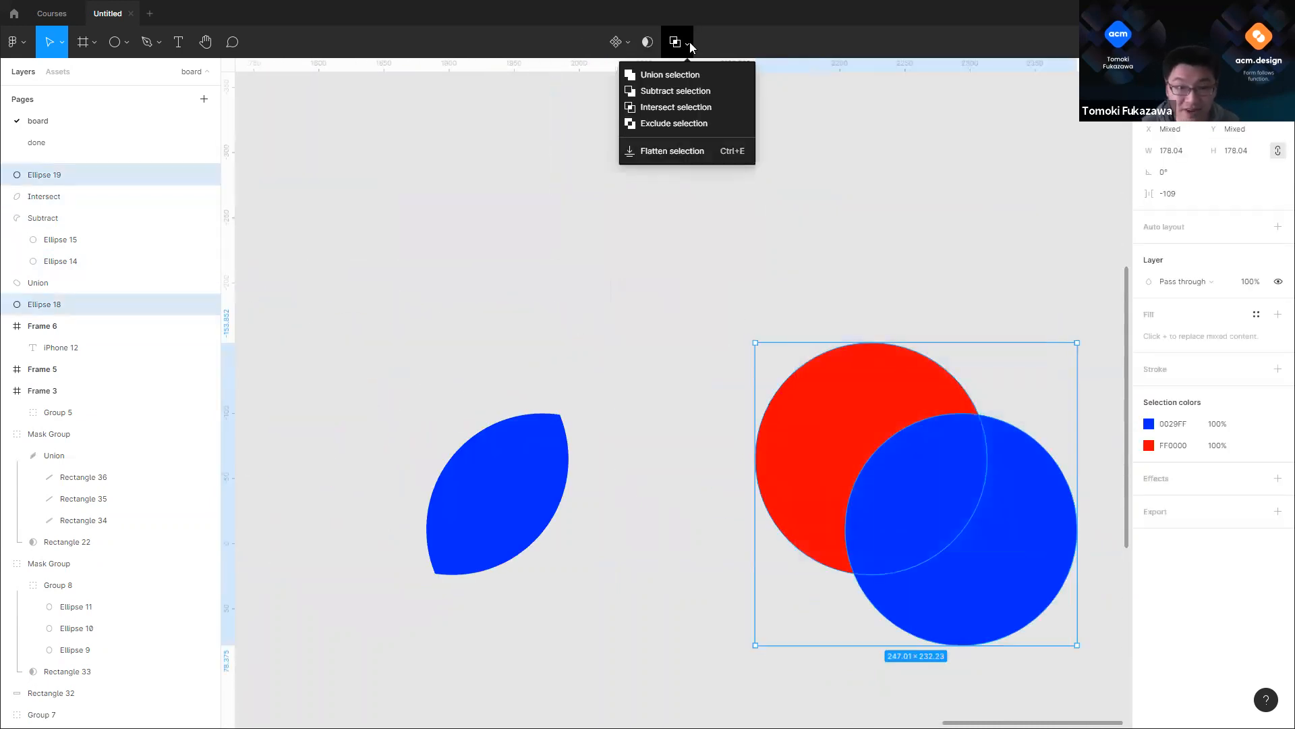
left_click(698, 125)
left_click(887, 234)
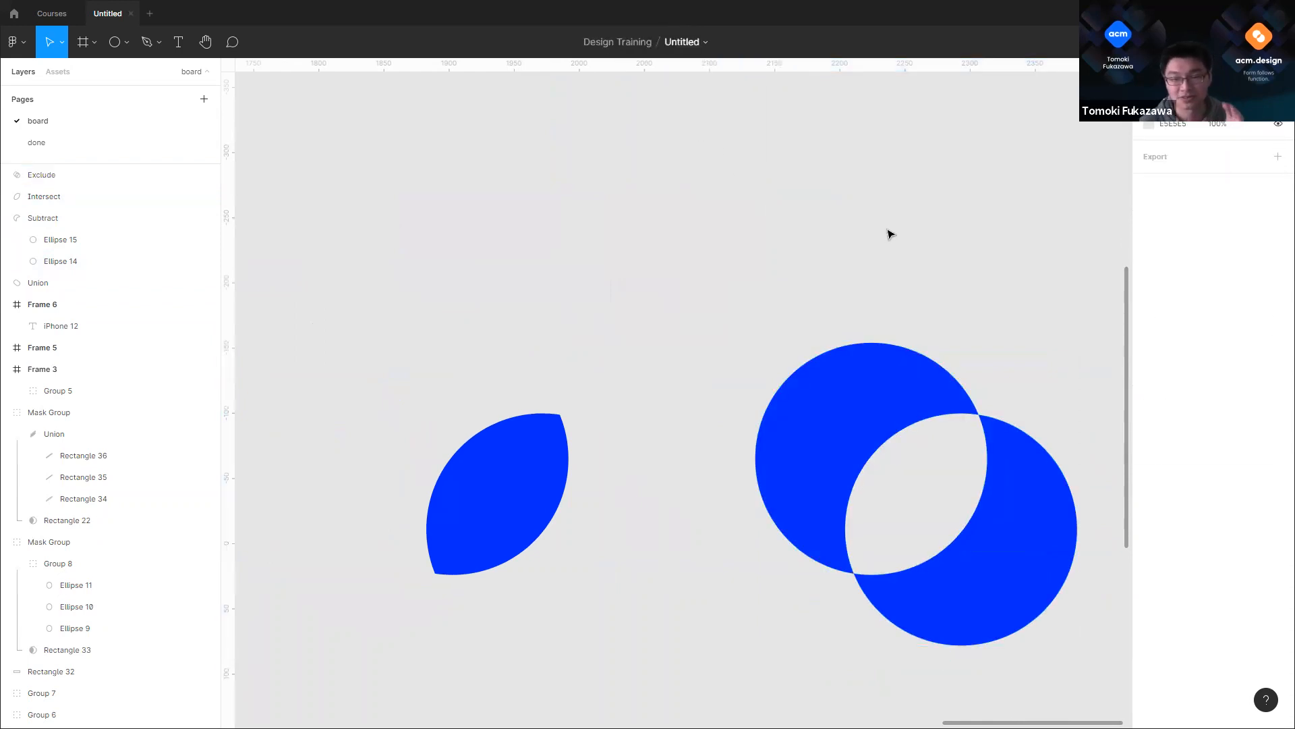
Step: Compare the union, subtract, intersect and exclude examples, and inspect the circles nested inside the union
scroll(848, 298, "down", 5)
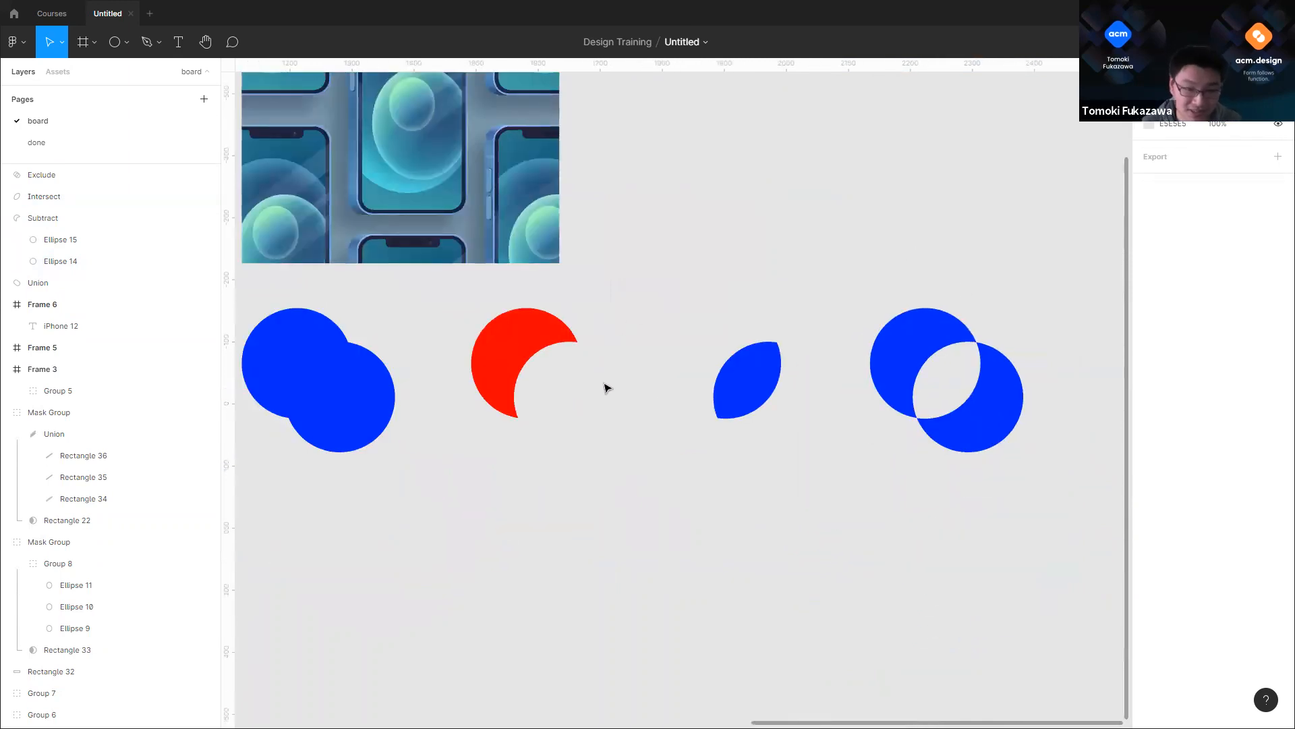
scroll(428, 479, "up", 4)
left_click(457, 375)
double_click(456, 374)
left_click(779, 375)
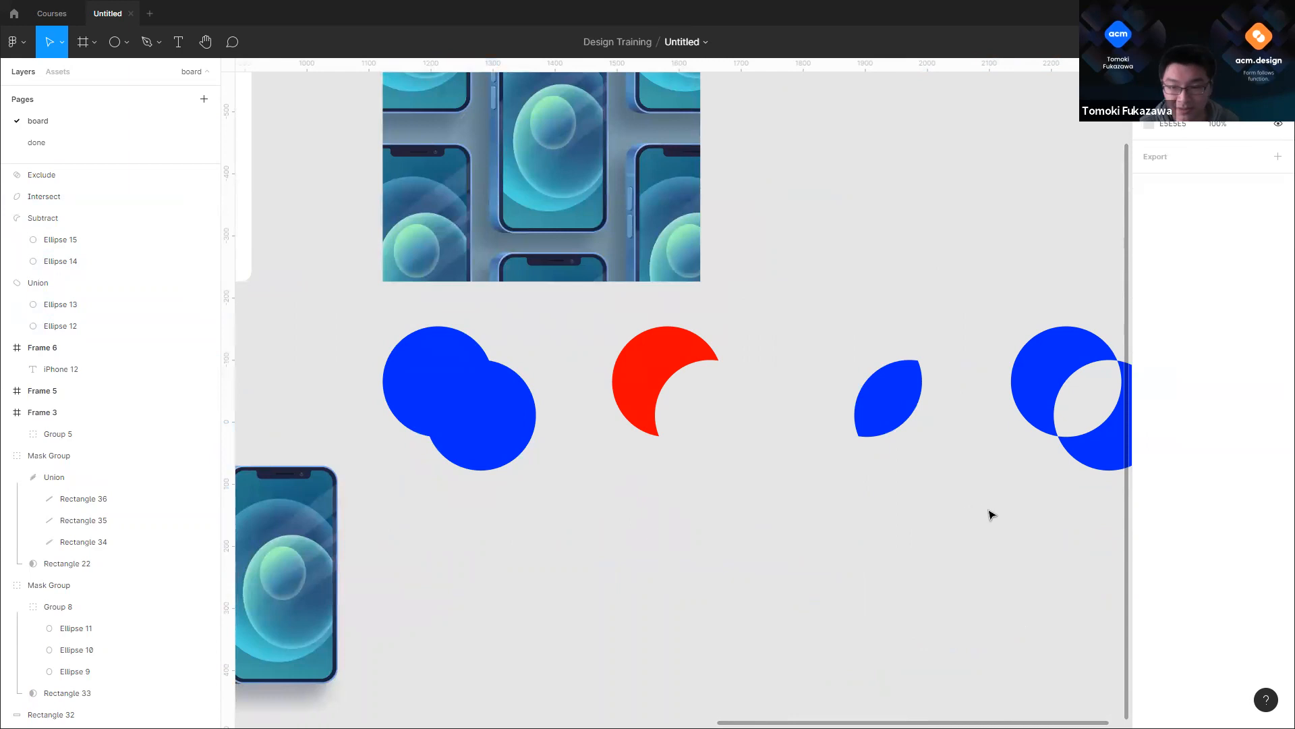
left_click_drag(424, 516, 927, 328)
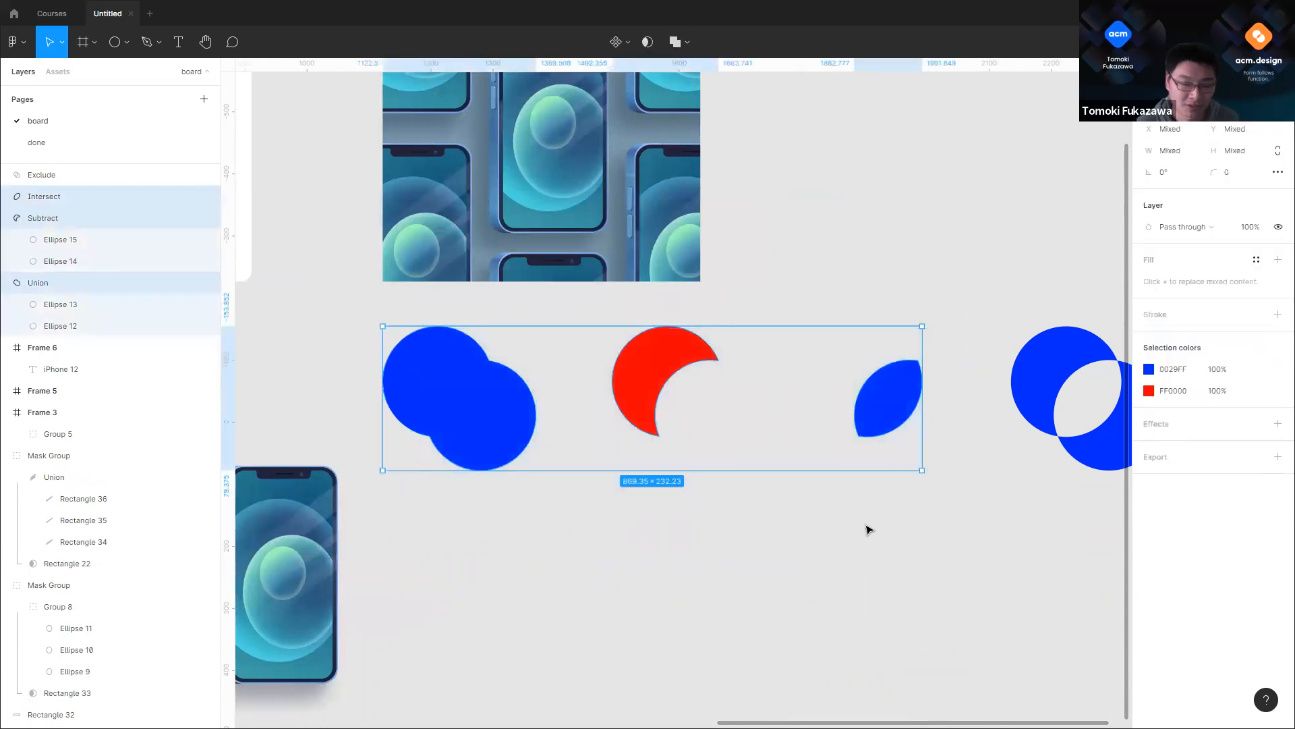
left_click(870, 525)
scroll(950, 397, "up", 3)
scroll(950, 397, "right", 1)
scroll(894, 489, "down", 3)
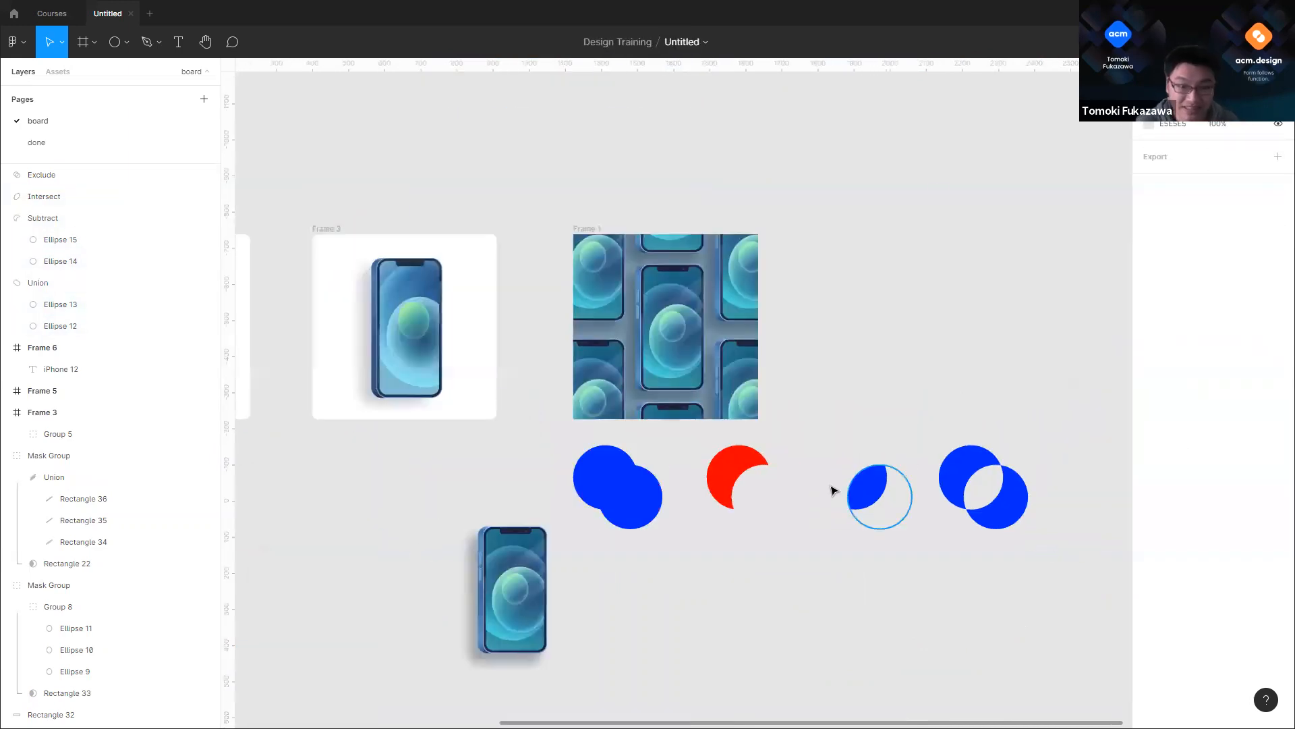
scroll(662, 463, "up", 3)
Step: Set the background fill of the pattern frame, Frame 1, to the more saturated blue 5795B0
left_click(540, 100)
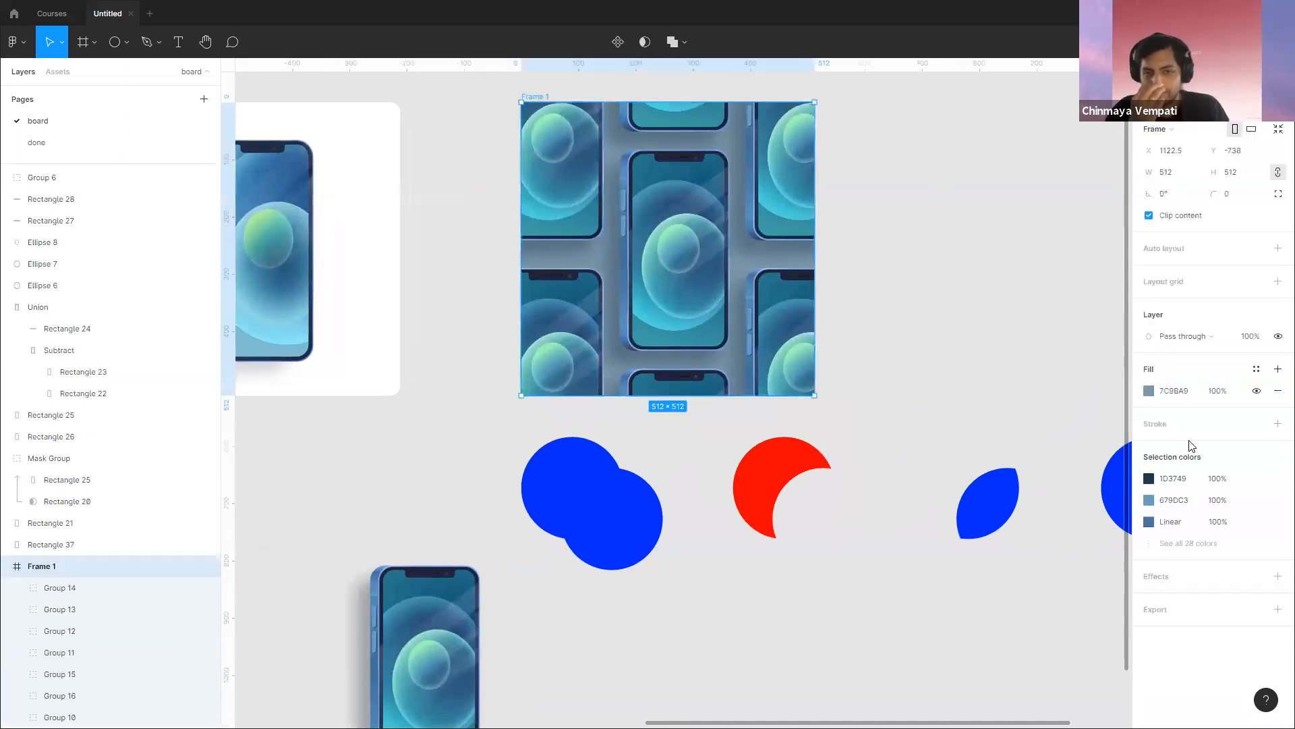
left_click(1148, 391)
left_click(1054, 444)
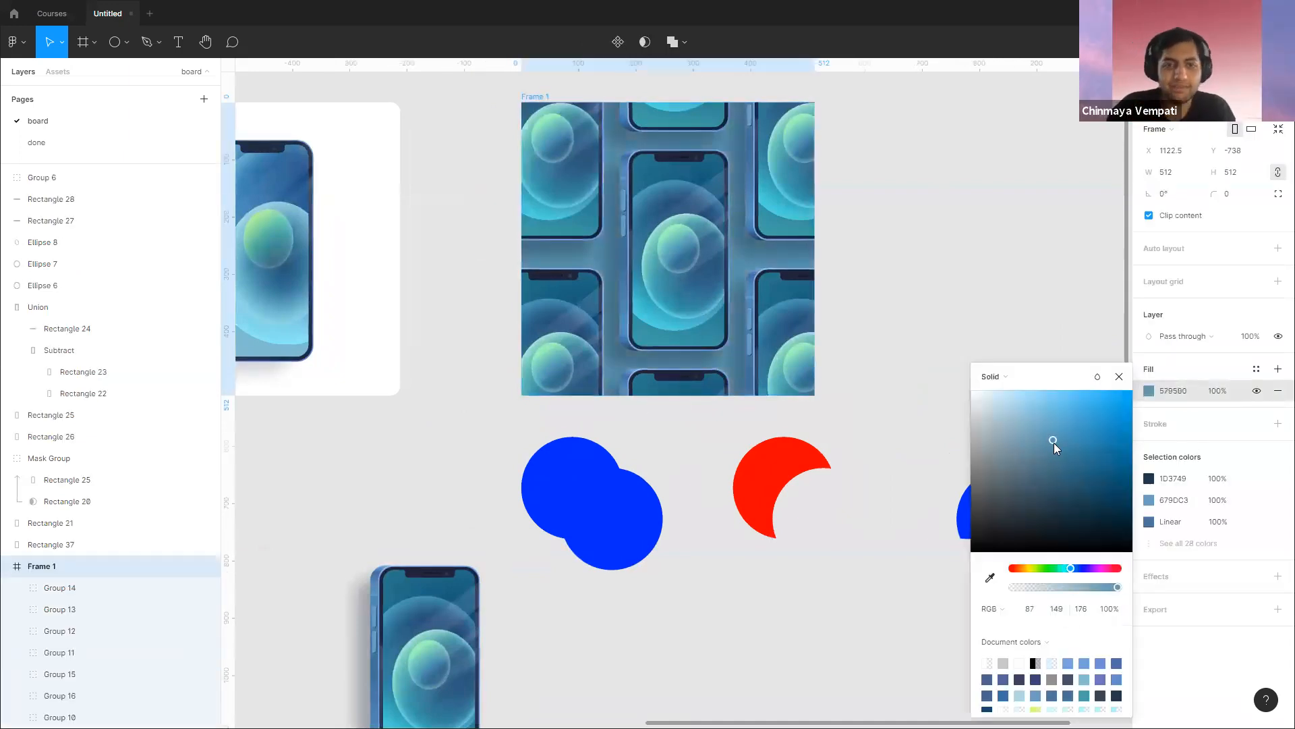
left_click(995, 316)
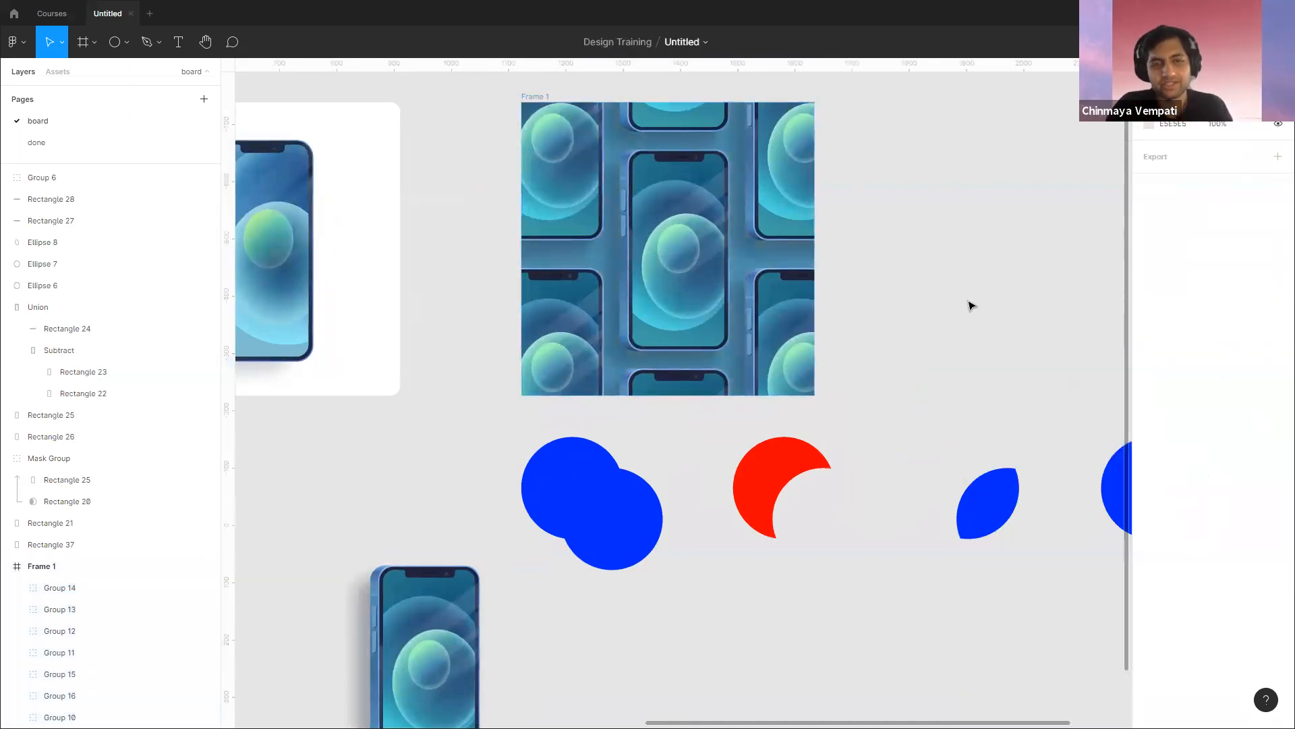
scroll(930, 307, "down", 2)
scroll(931, 307, "right", 2)
scroll(893, 512, "down", 3)
scroll(893, 512, "right", 3)
scroll(876, 468, "up", 3)
scroll(876, 469, "left", 2)
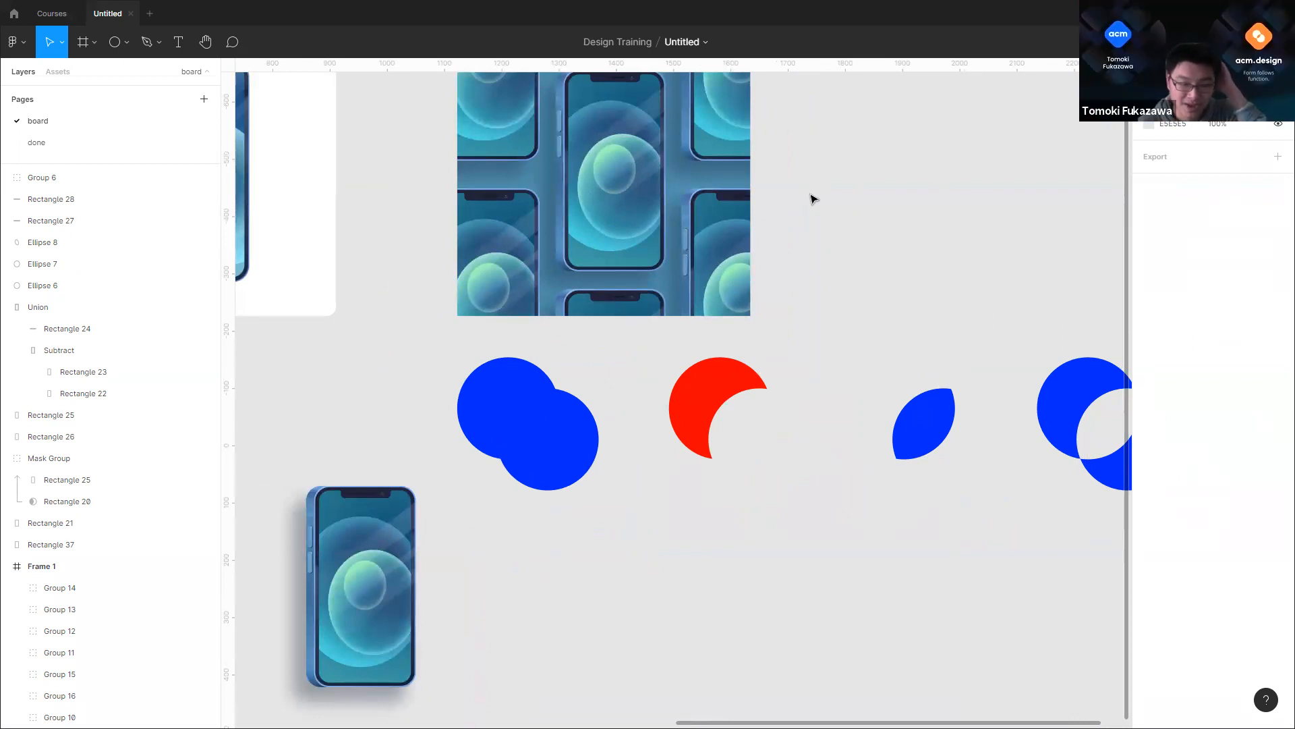
Step: Inspect the Intersect example and the two circles nested inside it
left_click(930, 425)
scroll(849, 297, "right", 1)
scroll(848, 298, "right", 1)
left_click(855, 292)
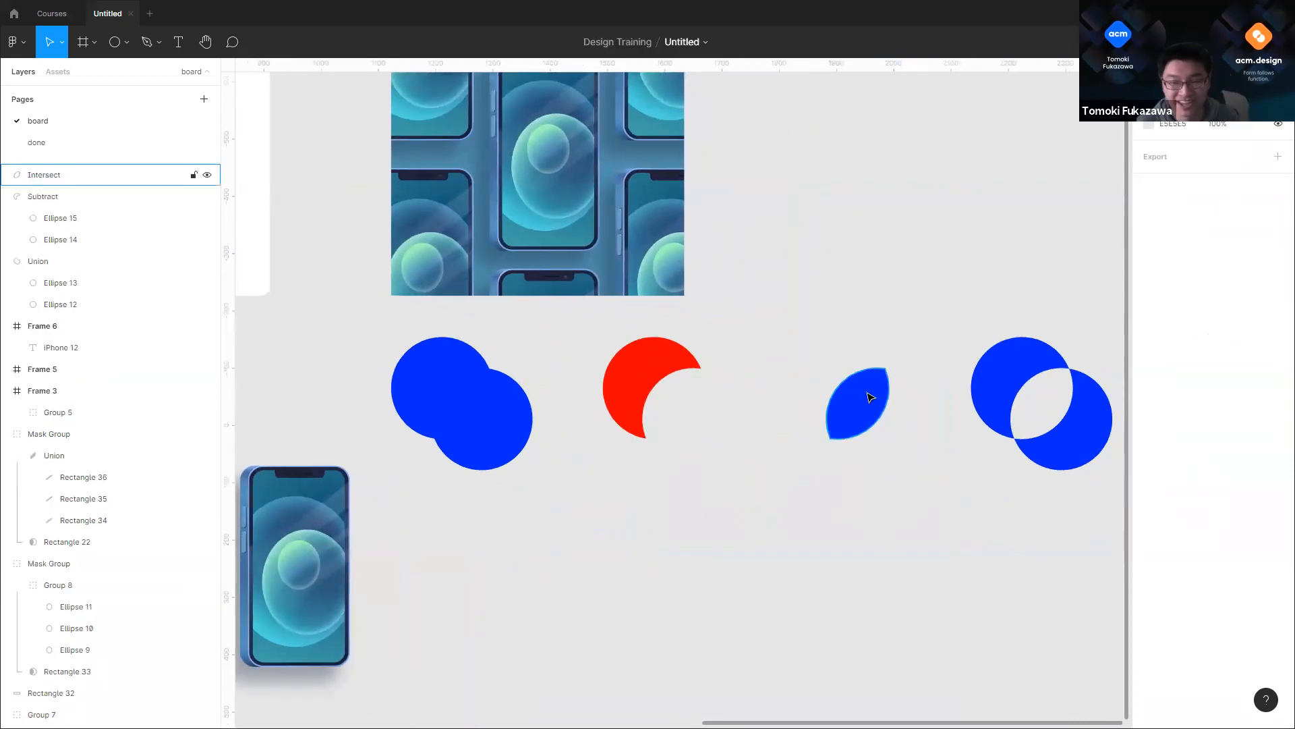
scroll(895, 378, "up", 4)
left_click(839, 411)
double_click(853, 428)
left_click(807, 313)
left_click_drag(672, 217, 919, 580)
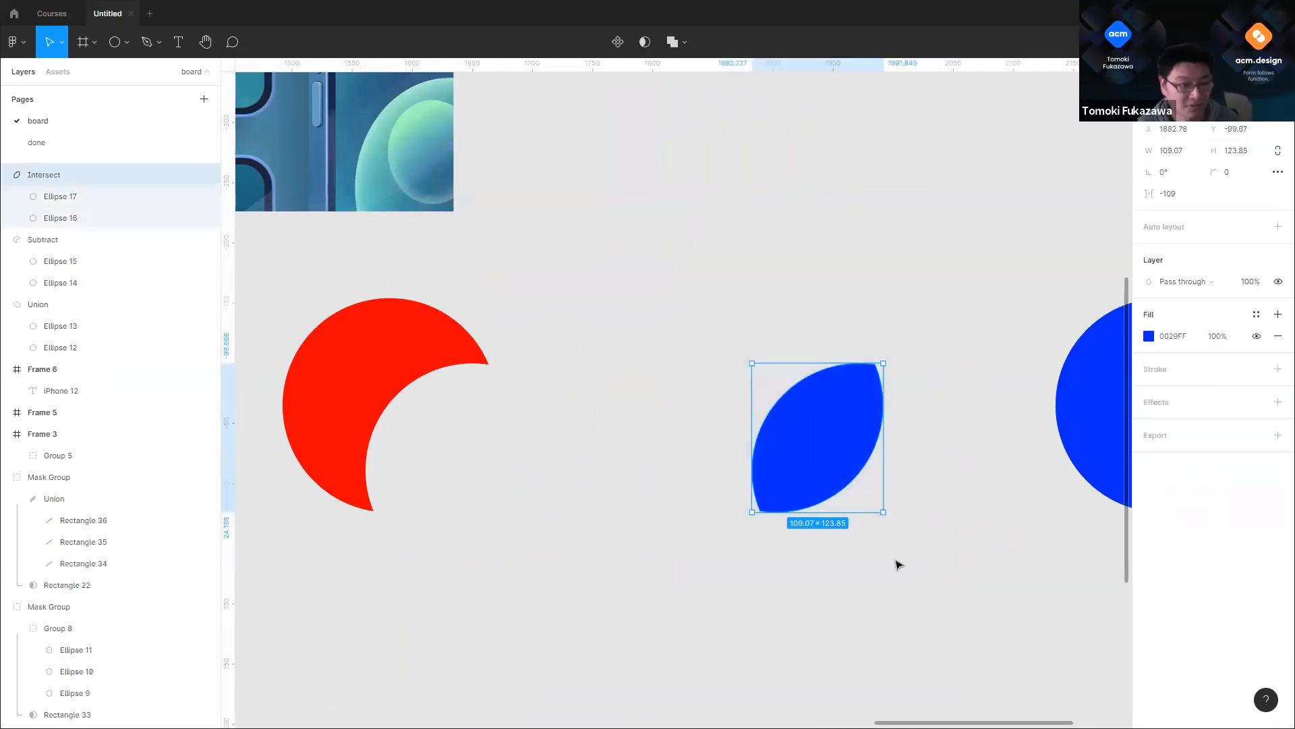
left_click(901, 555)
scroll(904, 549, "down", 4)
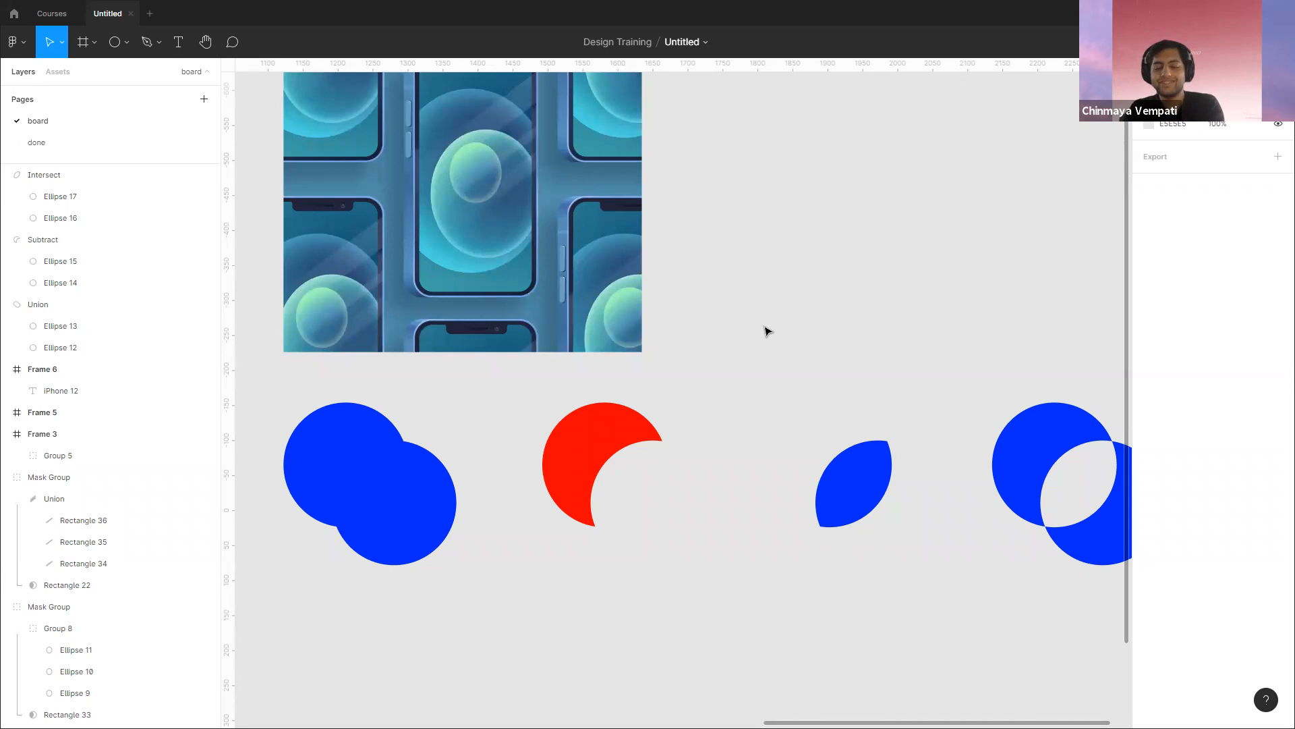
Step: Look over the basic phone shape in Frame 5, the finished phone in Frame 3 and the pattern in Frame 1
scroll(871, 434, "down", 3)
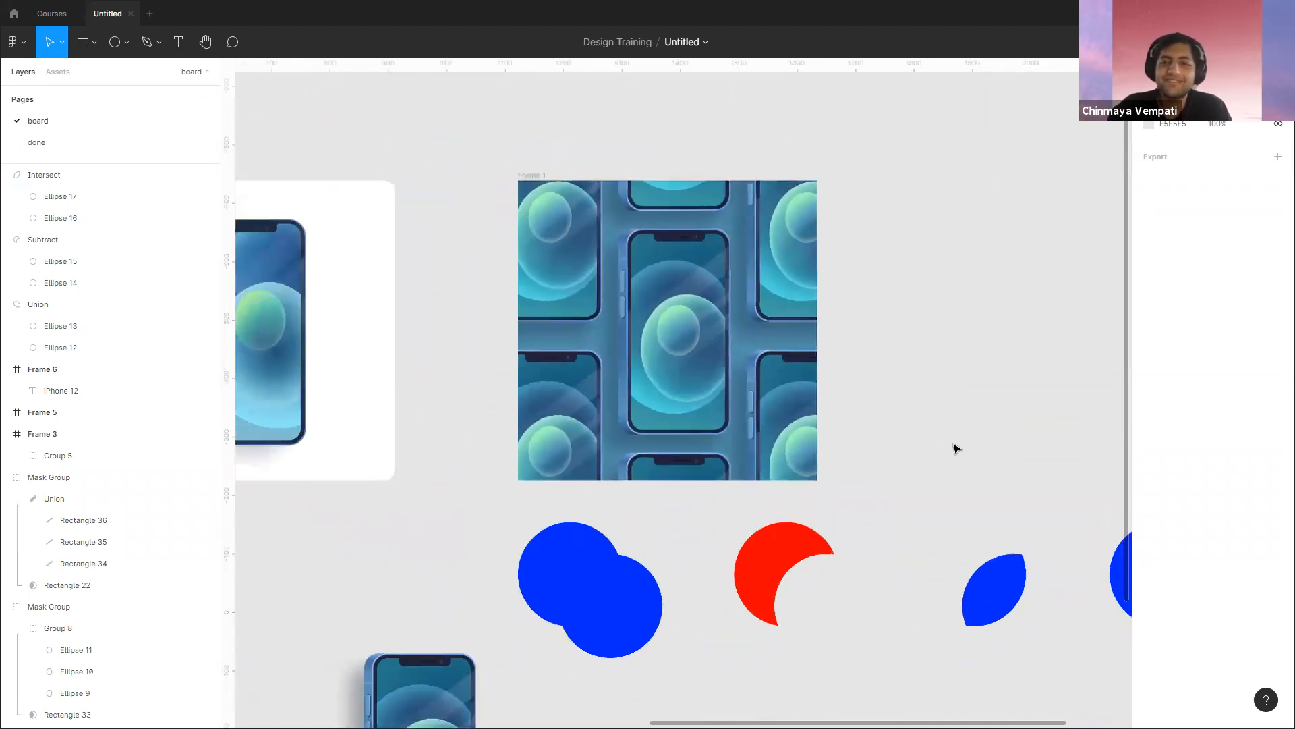
scroll(956, 449, "down", 3)
scroll(930, 372, "down", 2)
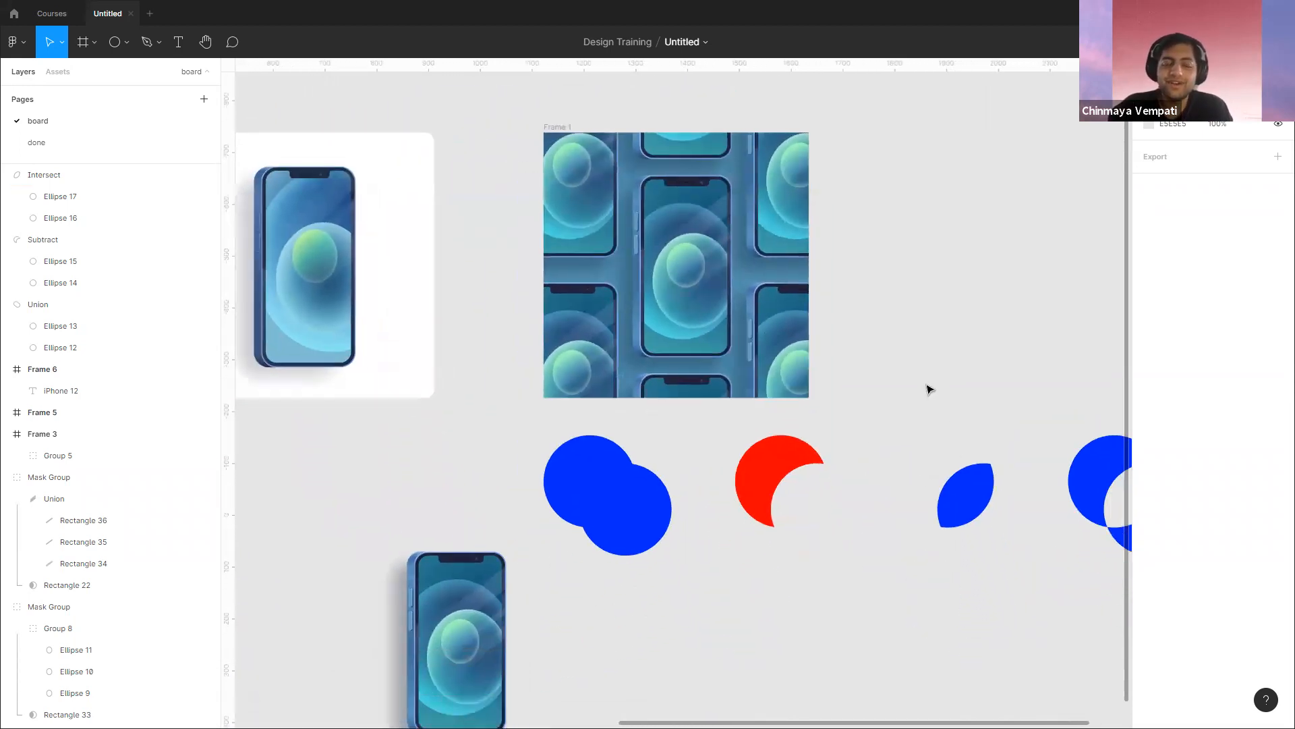
scroll(925, 393, "down", 1)
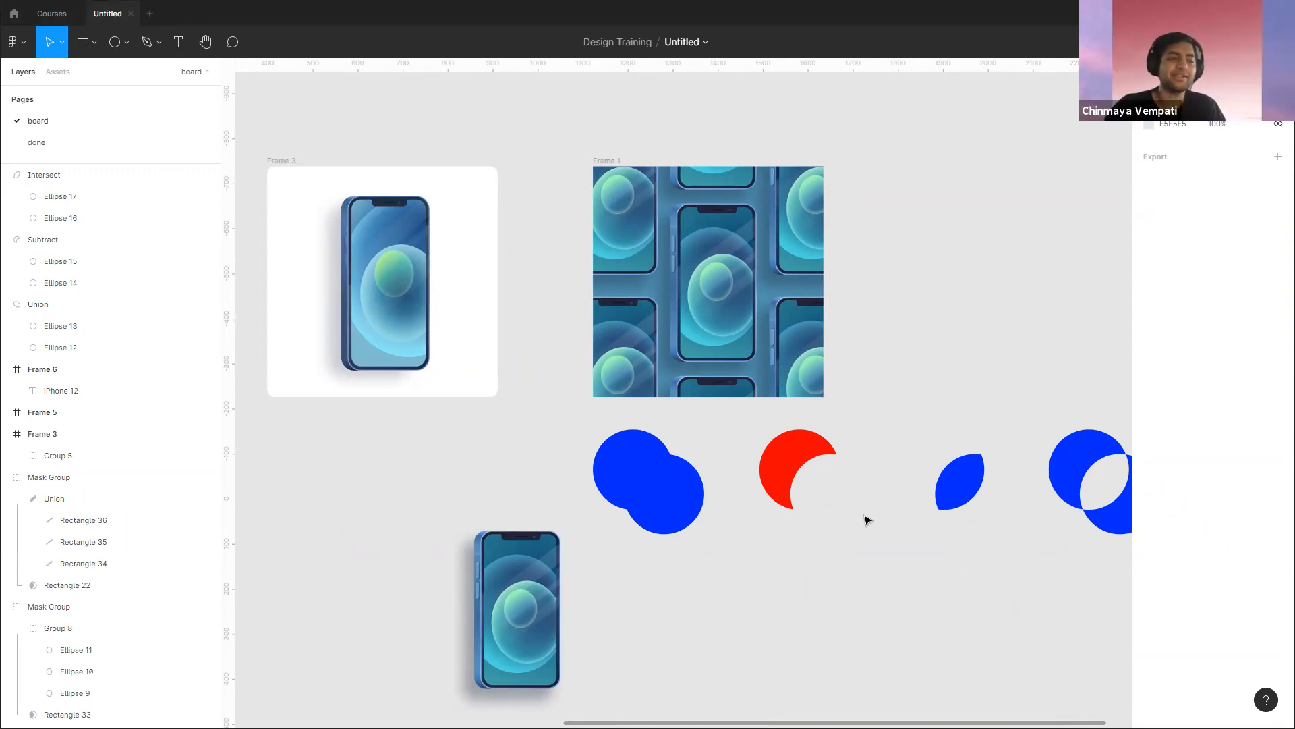
scroll(877, 533, "left", 3)
scroll(877, 533, "down", 1)
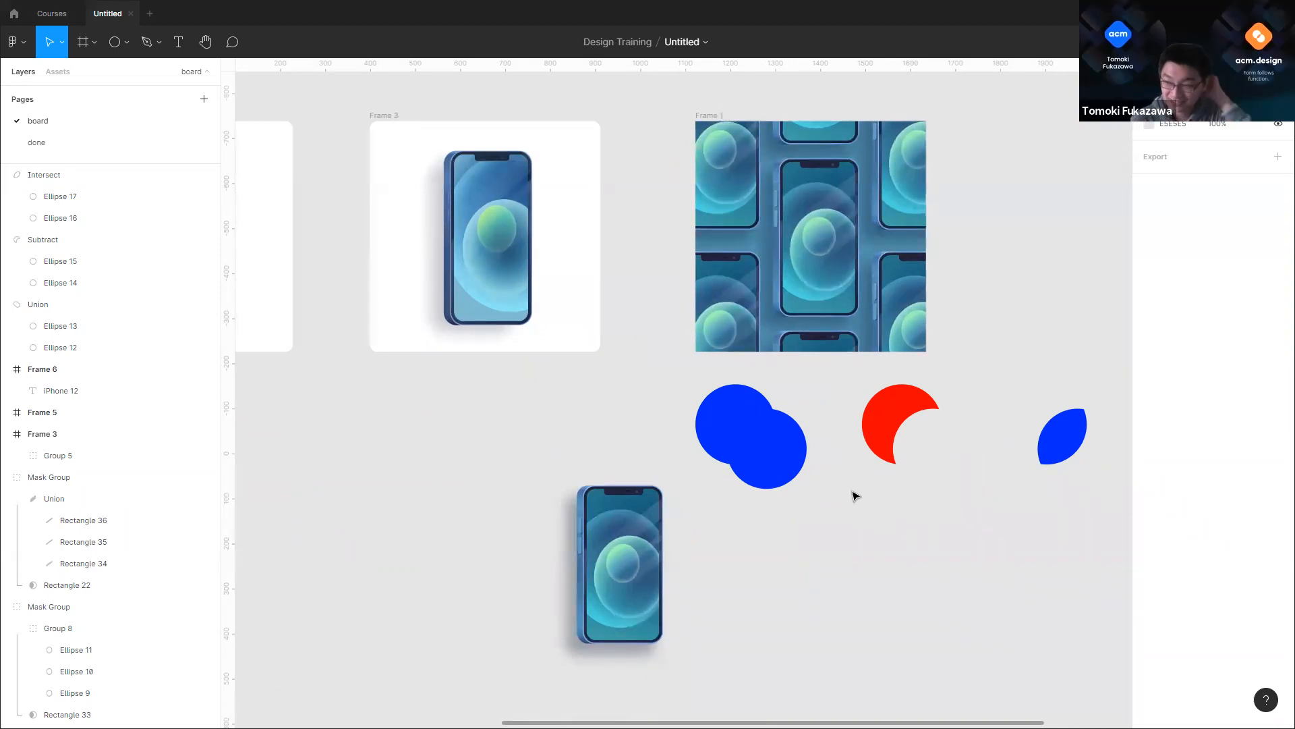
left_click_drag(584, 394, 810, 478)
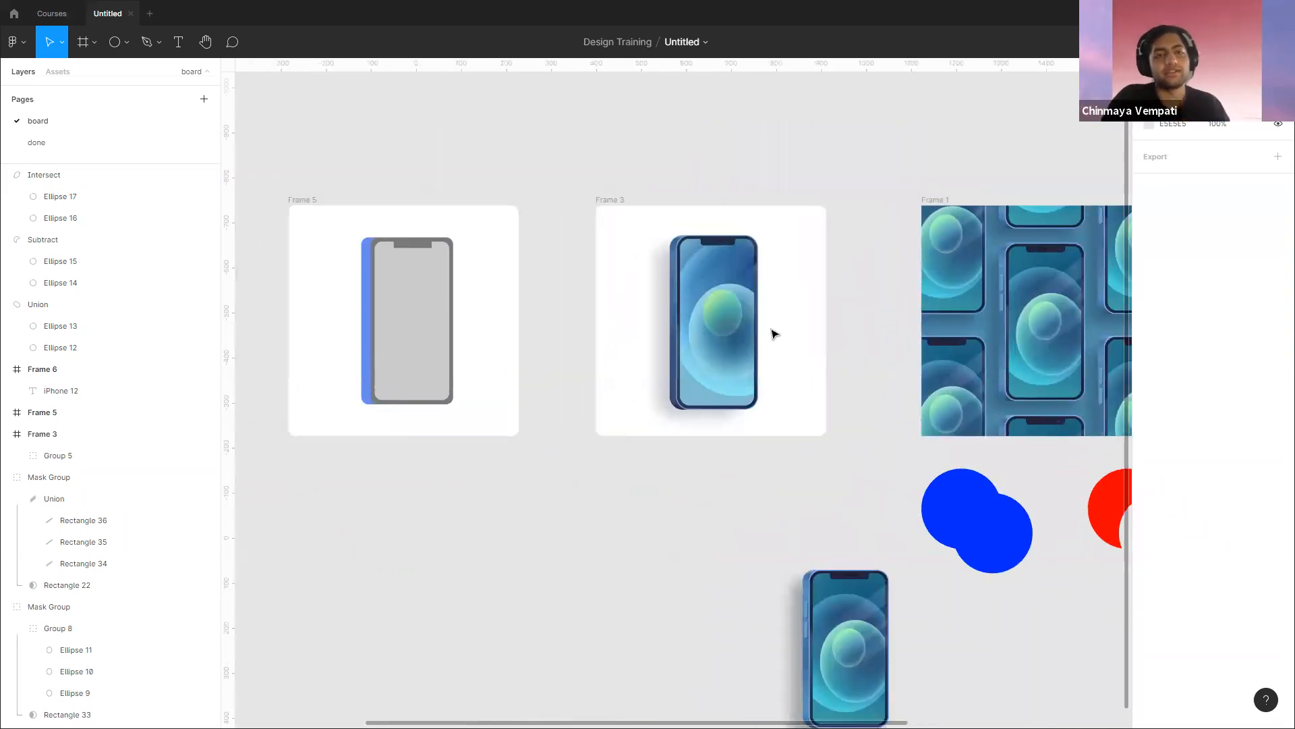
scroll(776, 303, "up", 2)
left_click_drag(798, 292, 794, 354)
scroll(801, 347, "up", 1)
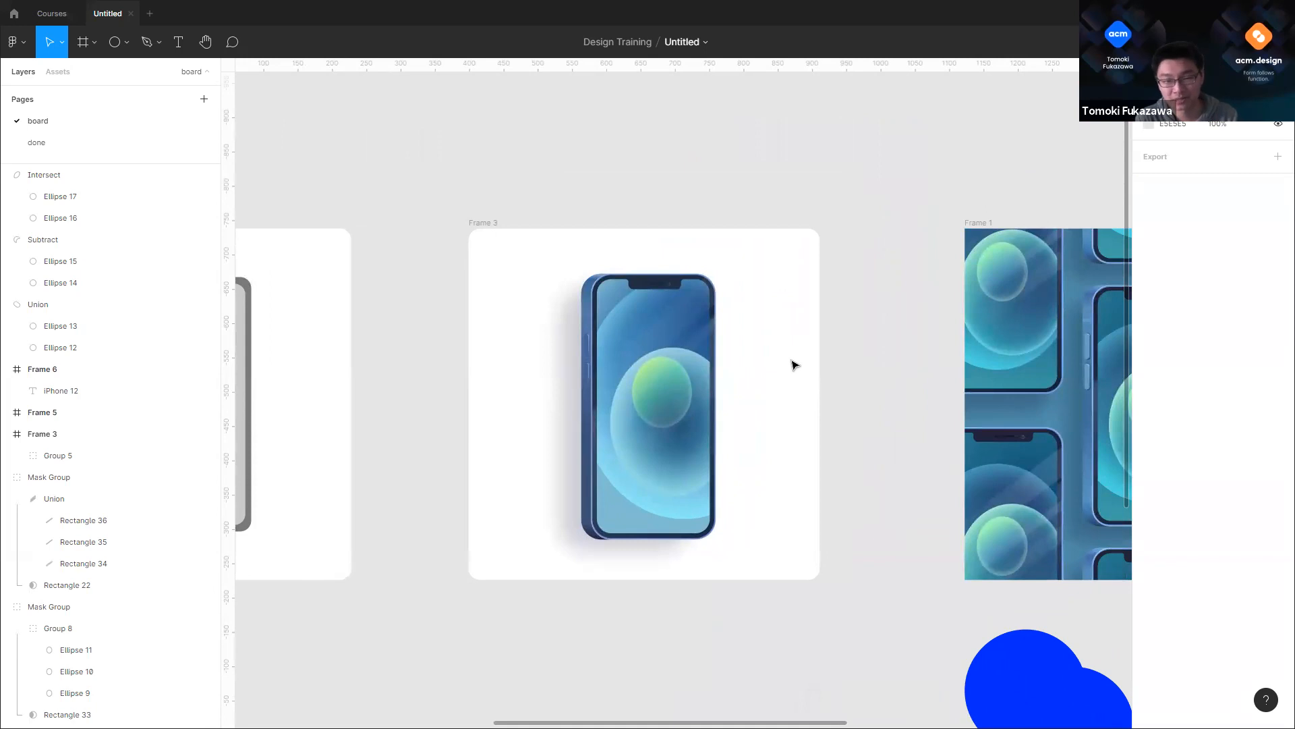
left_click_drag(883, 353, 503, 367)
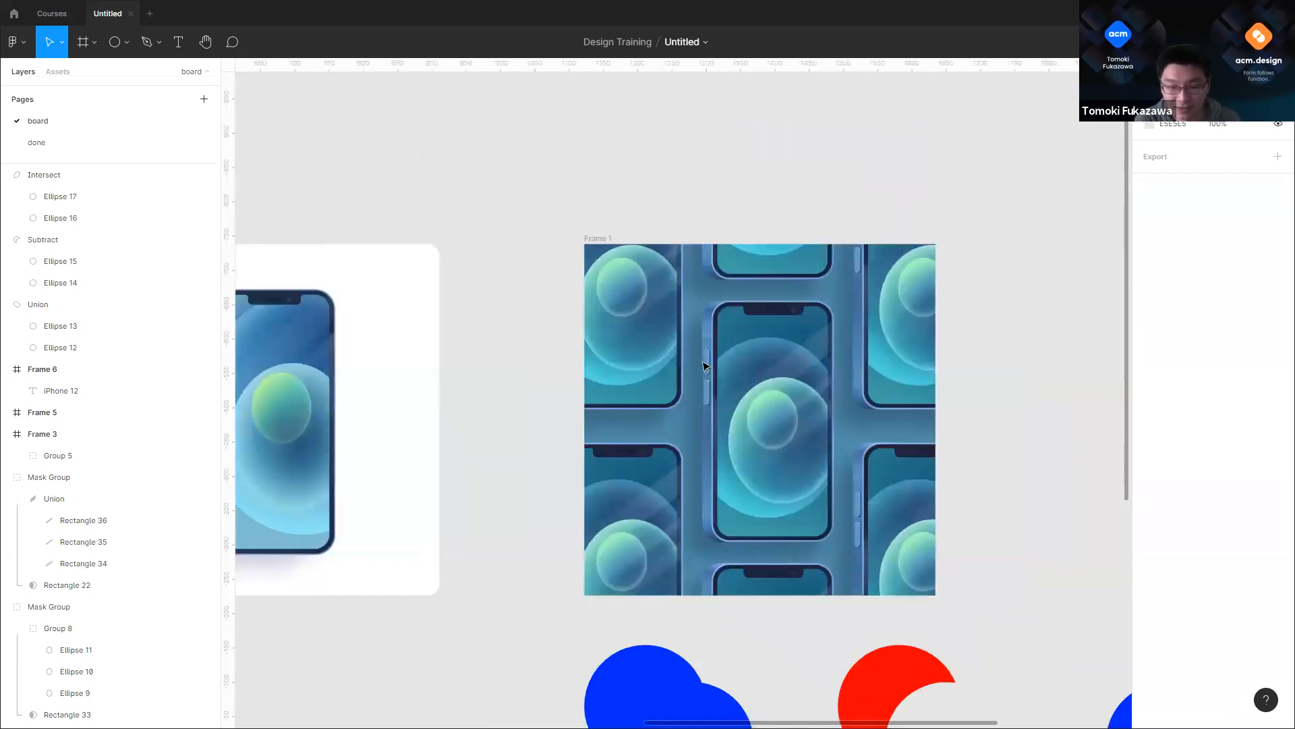
scroll(716, 359, "down", 3)
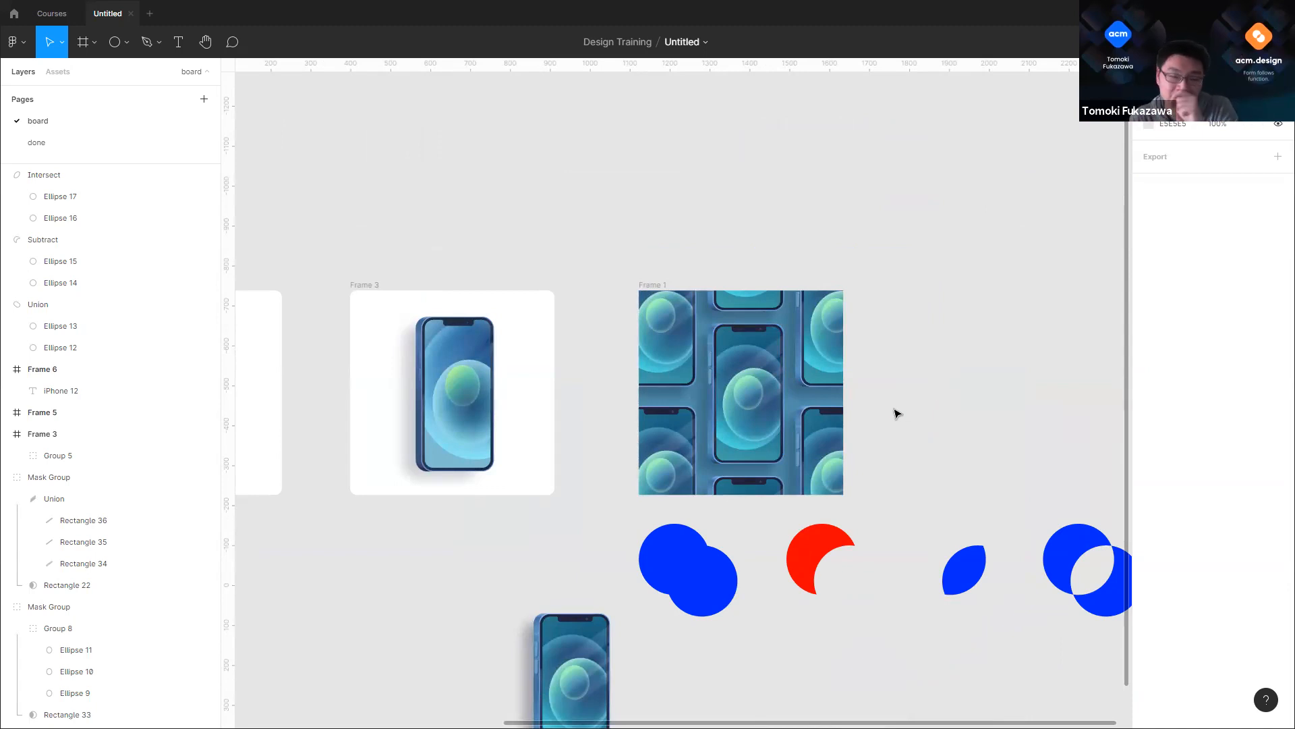
Step: Move the union of the first pair of circles below the red crescent
left_click_drag(896, 411, 1006, 315)
left_click_drag(802, 468, 938, 560)
left_click(817, 477)
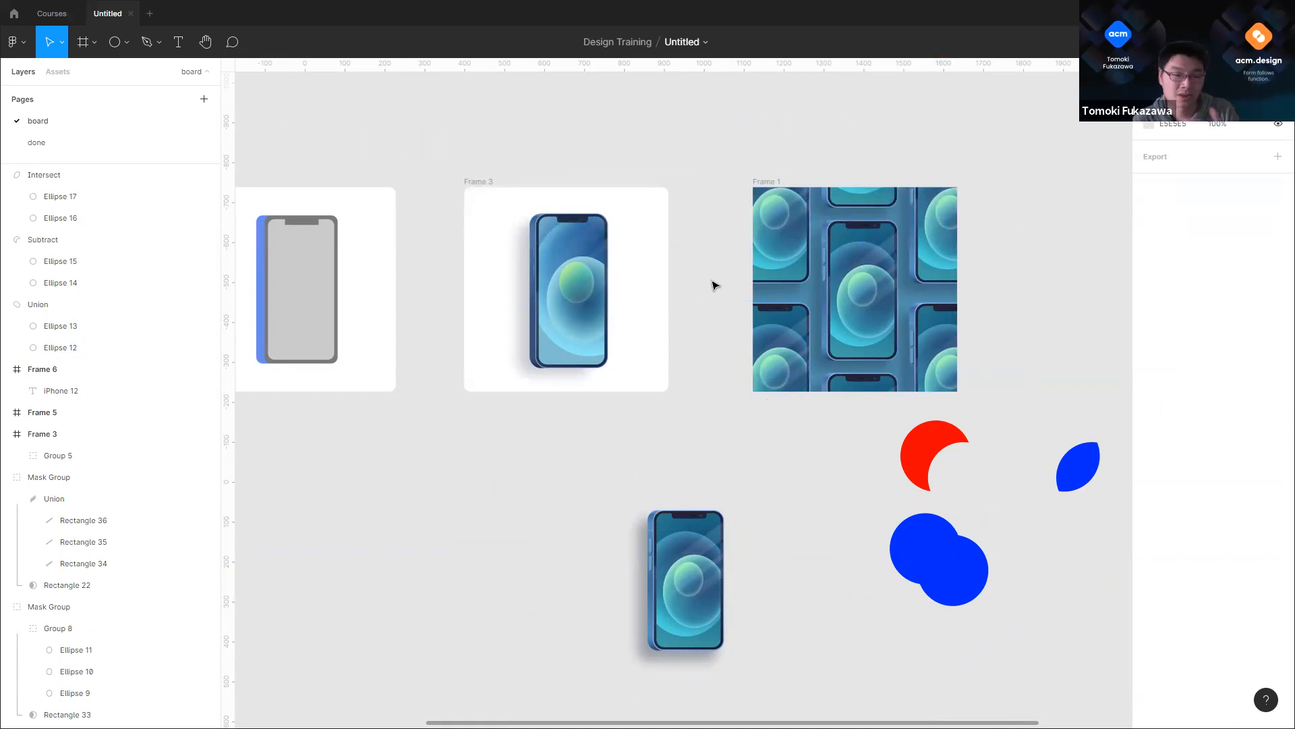
Step: Compare the phone shadows and inspect the fill of the blurred shadow rectangle behind the standalone phone
scroll(552, 253, "up", 5)
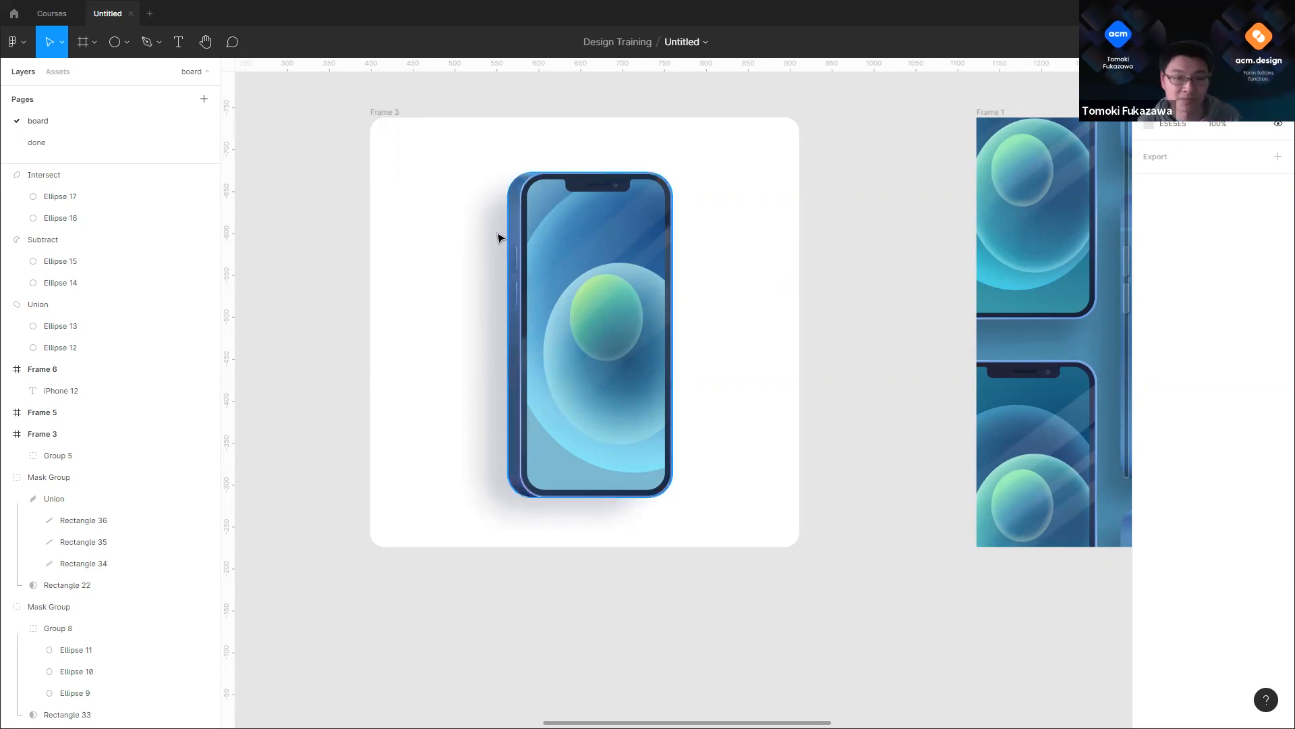
scroll(755, 337, "down", 5)
scroll(756, 338, "right", 3)
scroll(693, 381, "down", 3)
scroll(610, 476, "up", 5)
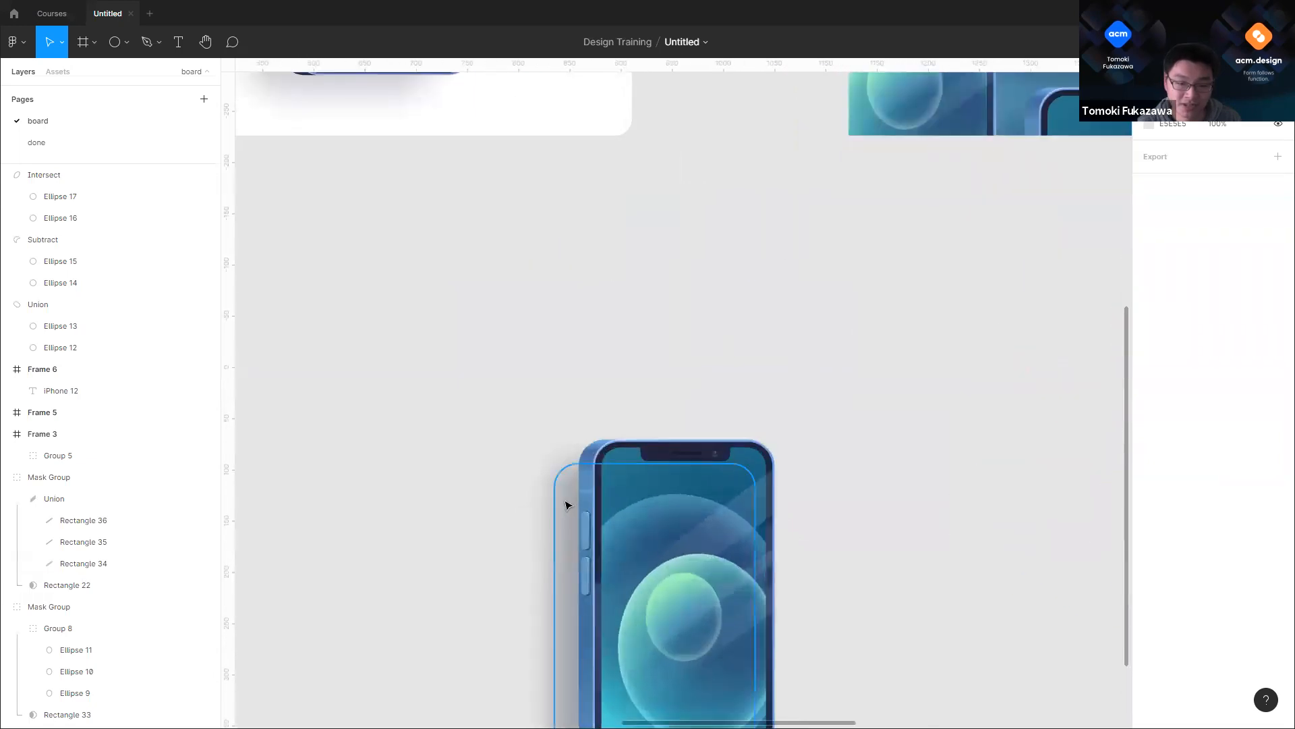
left_click(566, 504)
left_click(1148, 282)
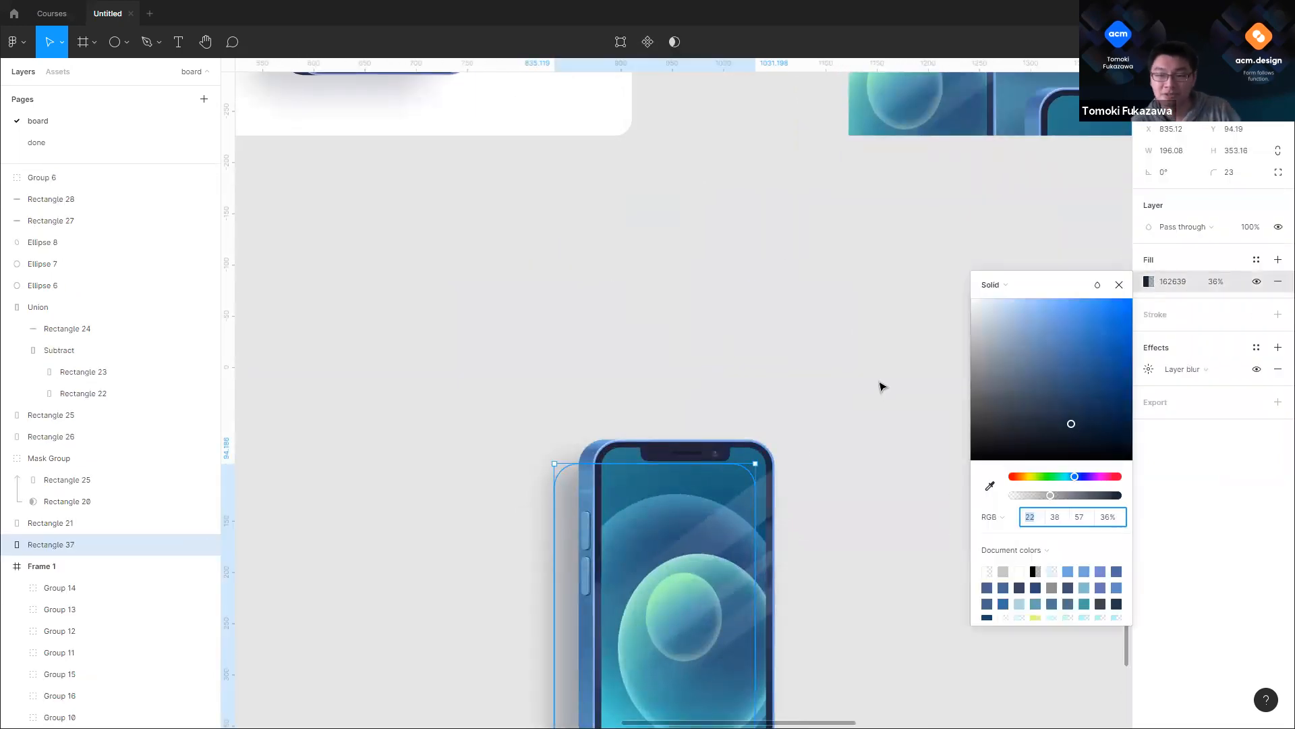
left_click(871, 375)
scroll(827, 503, "down", 3)
left_click_drag(803, 390, 812, 560)
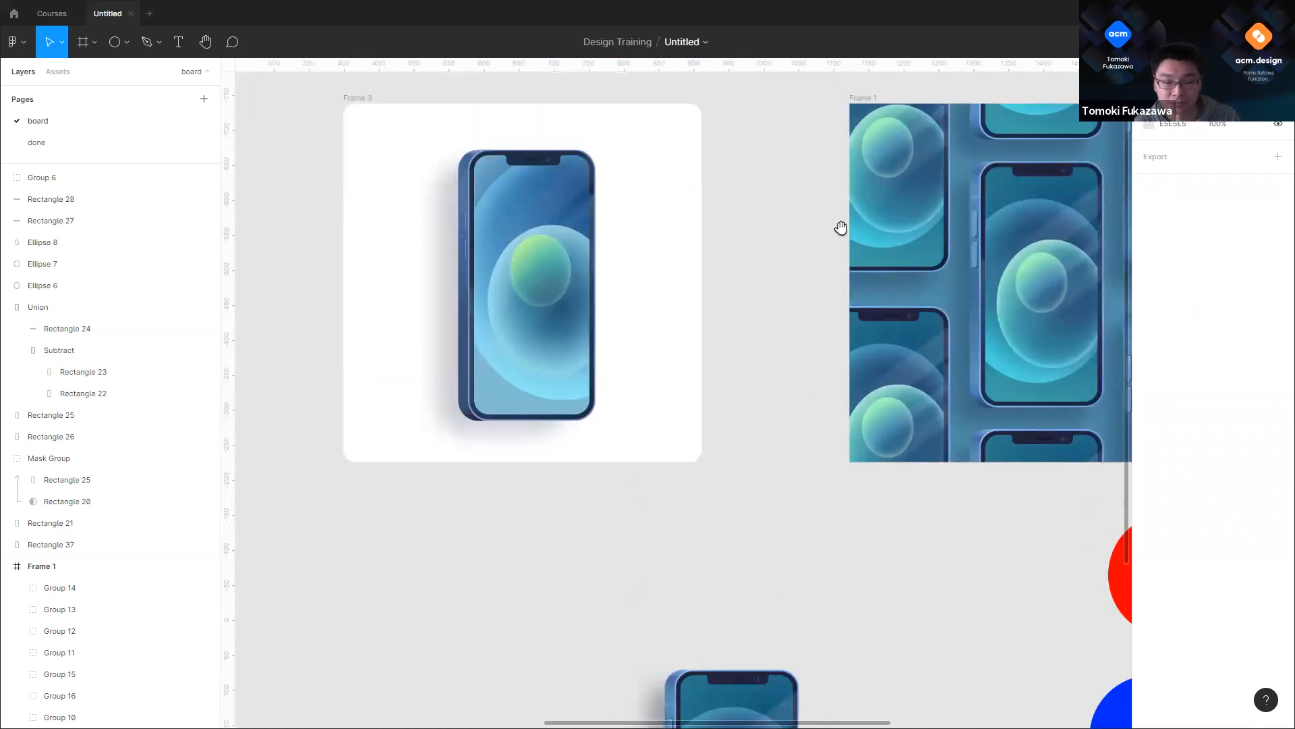
Step: Examine the extent of the standalone phone's shadow rectangle and the details around the notch up close
scroll(841, 227, "down", 5)
scroll(578, 329, "up", 3)
left_click(584, 330)
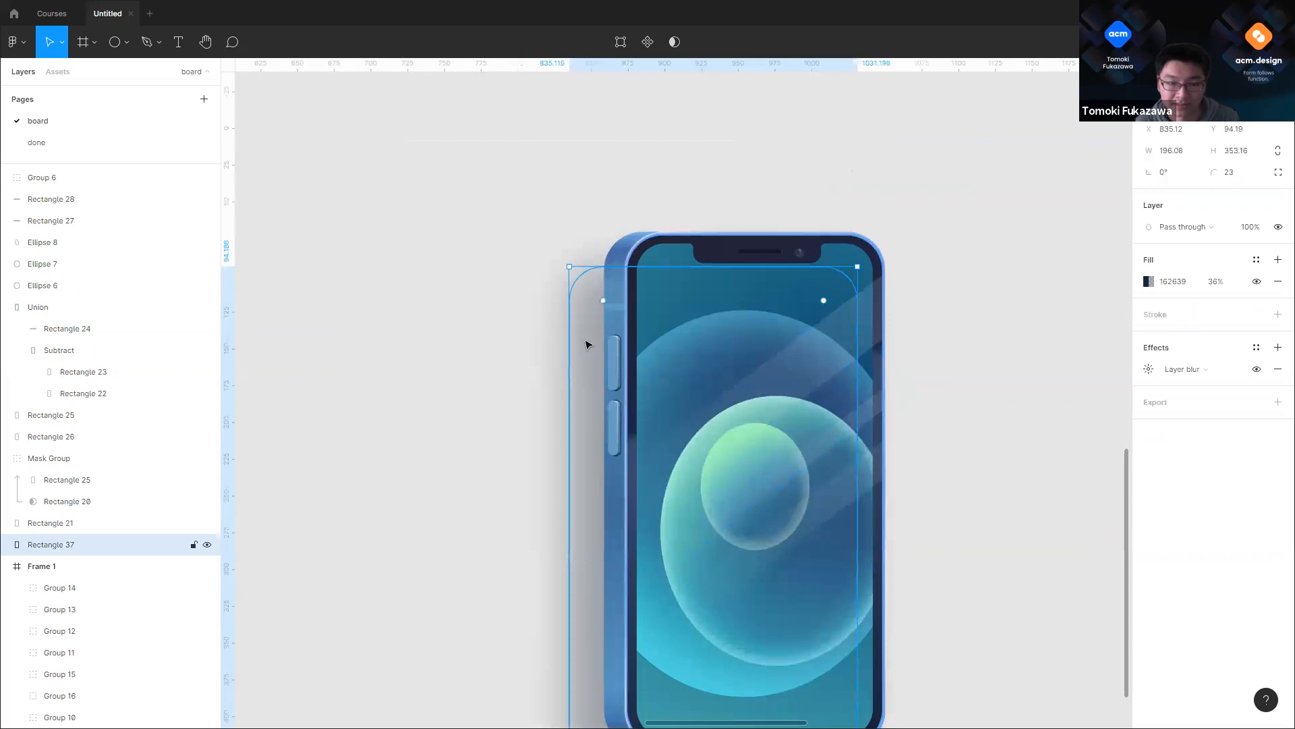
scroll(585, 344, "down", 3)
left_click_drag(584, 346, 720, 378)
left_click(899, 339)
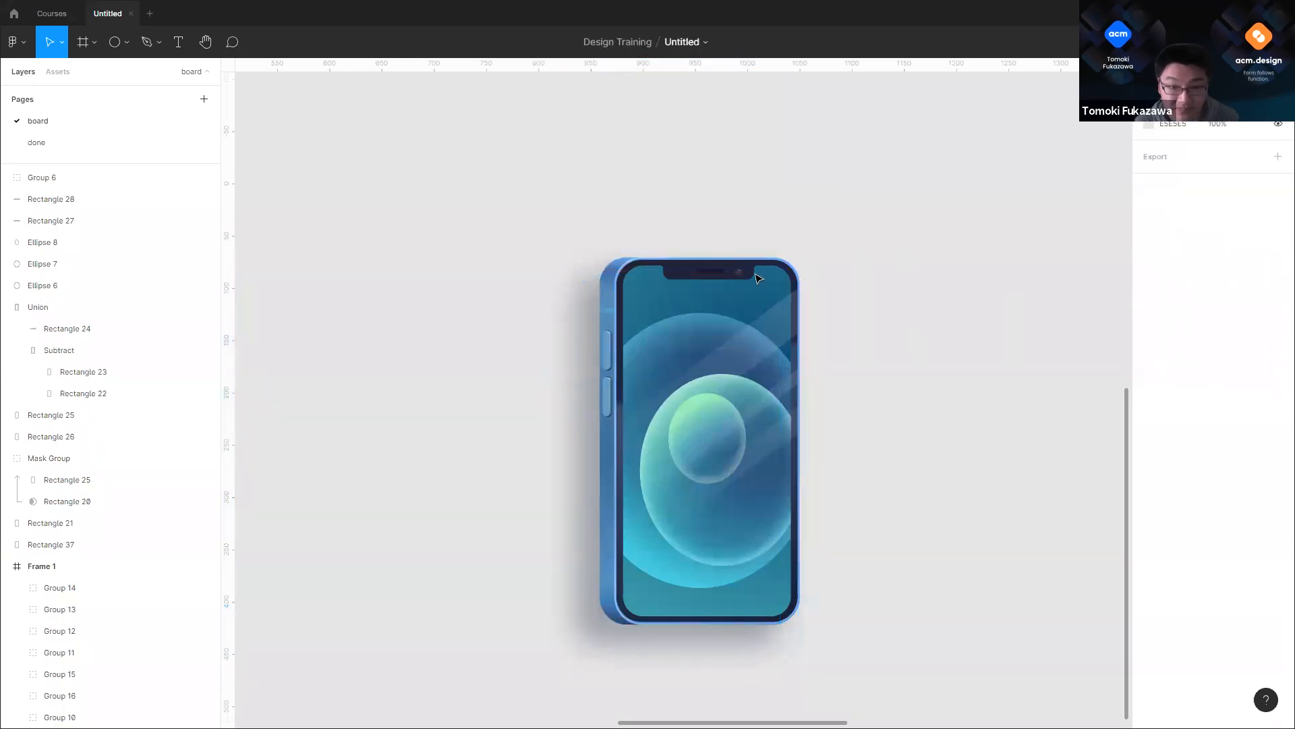
scroll(794, 252, "up", 5)
scroll(794, 252, "down", 2)
scroll(793, 251, "down", 3)
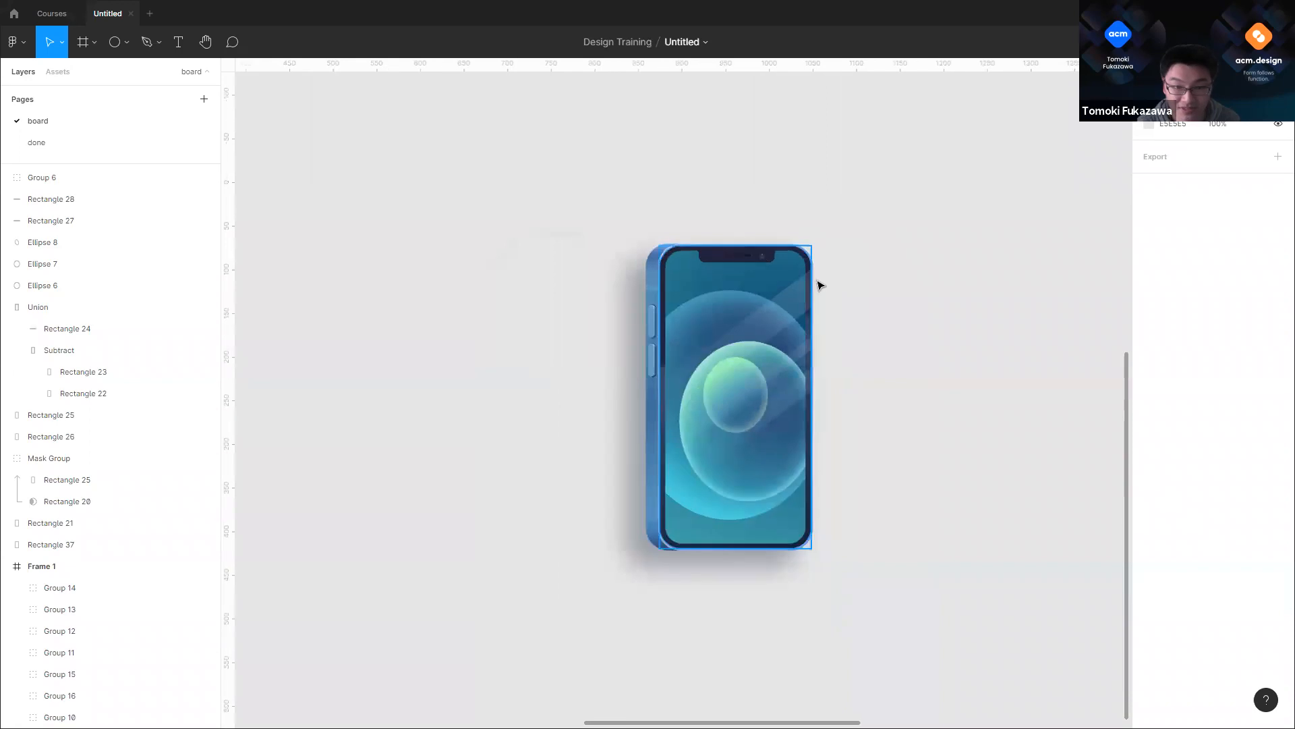
left_click_drag(889, 266, 818, 261)
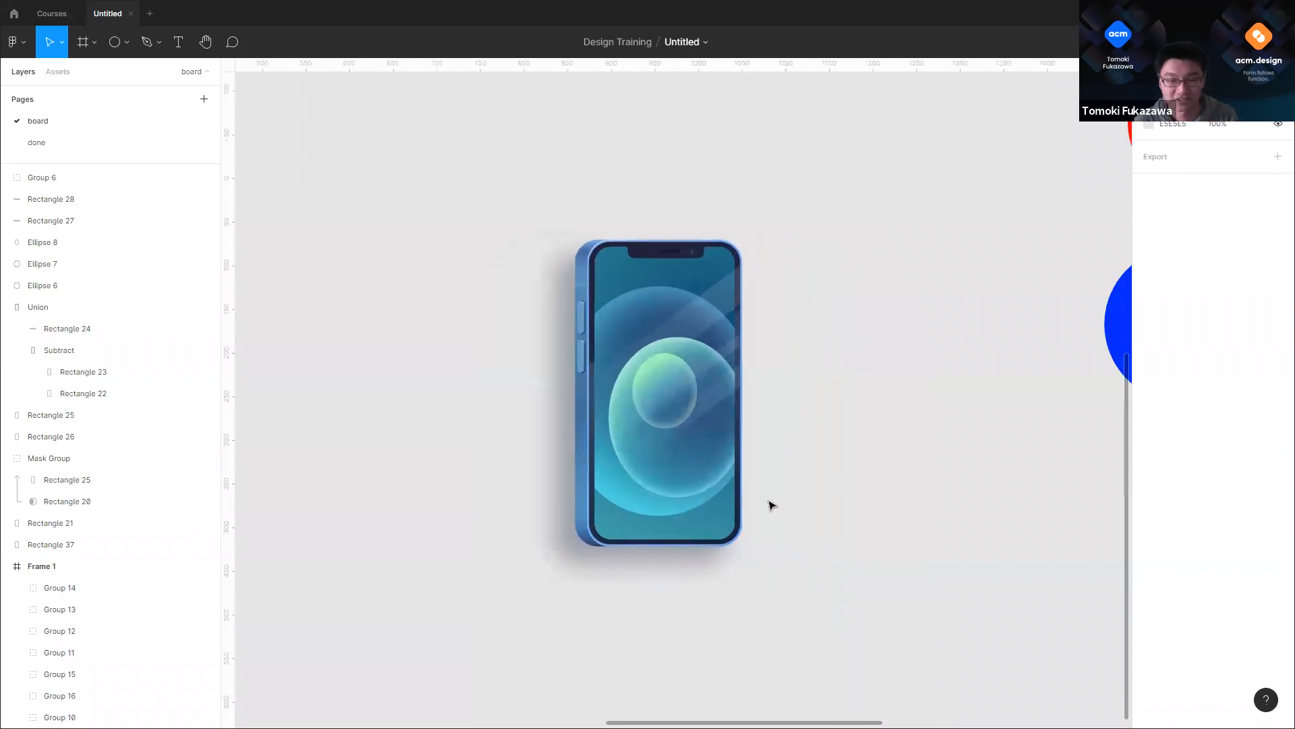
Step: Delete all four boolean example shapes below the pattern frame
scroll(770, 506, "down", 3)
left_click_drag(807, 312, 679, 441)
scroll(705, 441, "down", 3)
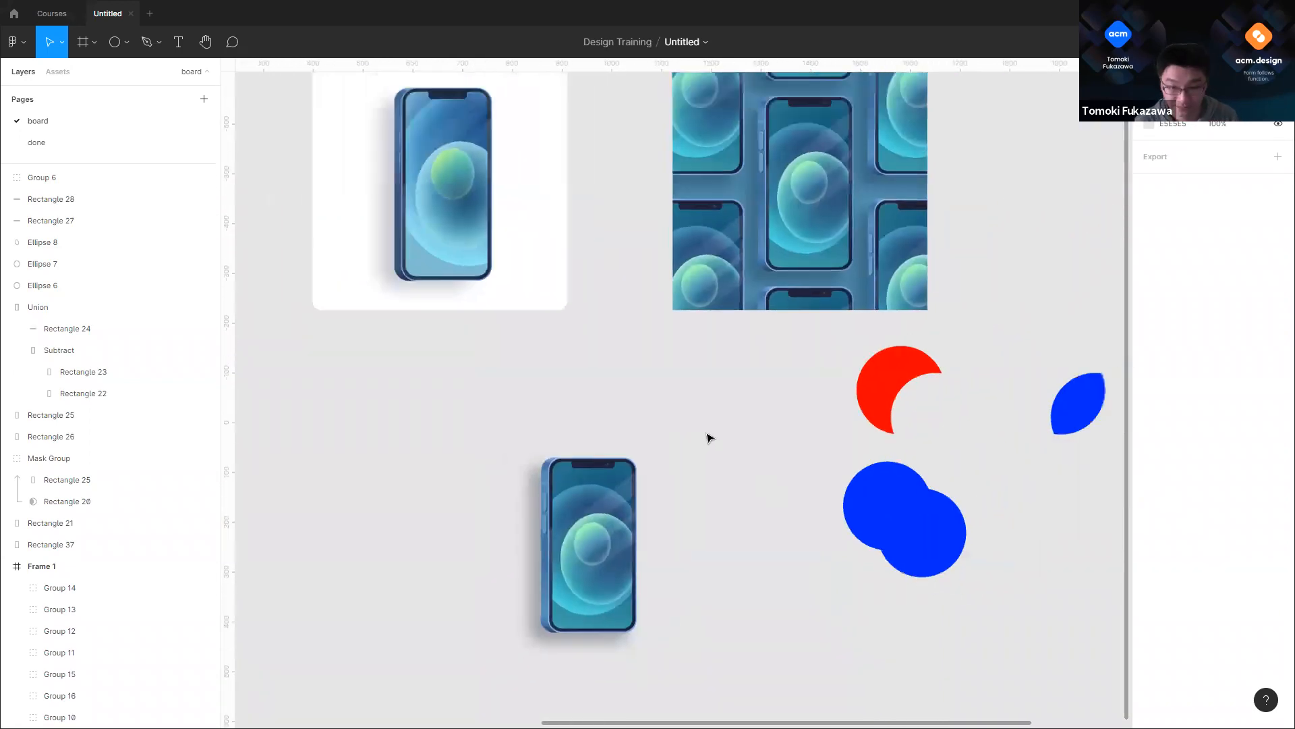
scroll(799, 416, "right", 1)
scroll(890, 396, "up", 2)
left_click_drag(1081, 591, 695, 401)
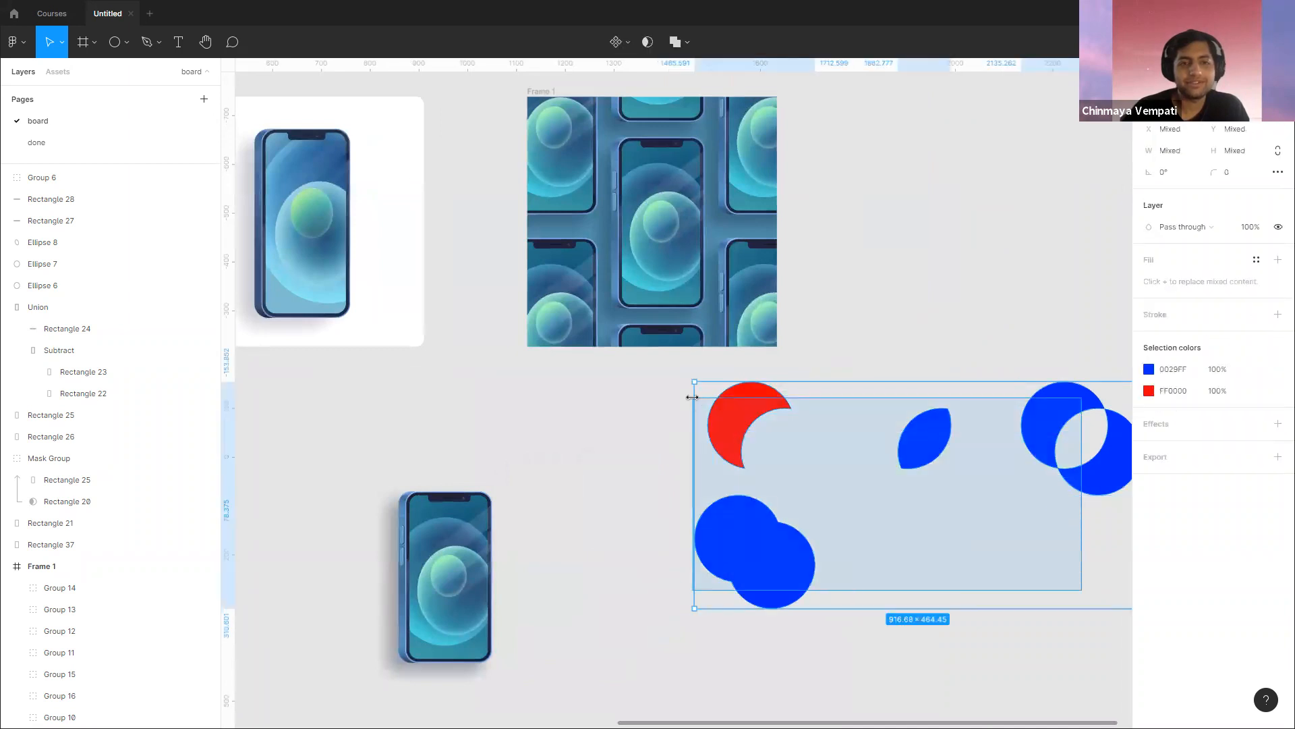
key("Delete")
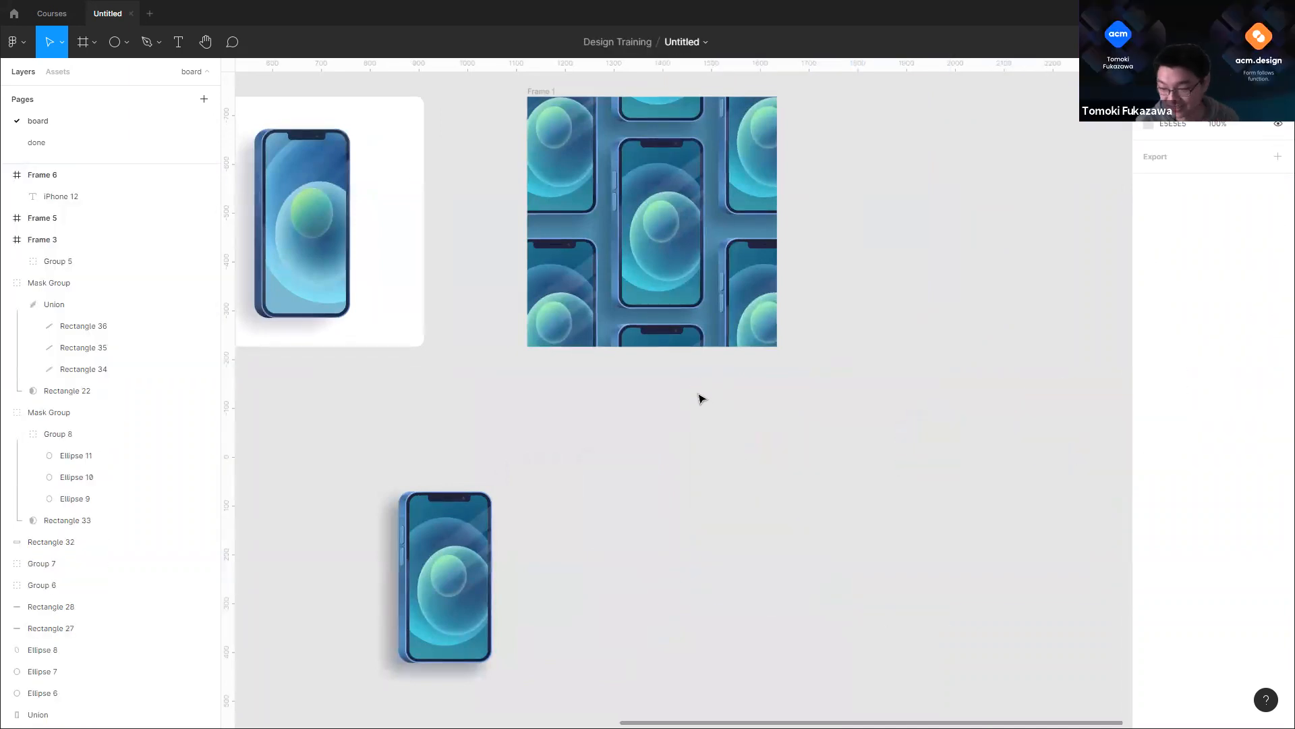
Step: Examine the standalone phone's screen, side buttons and shadow up close
scroll(651, 445, "left", 3)
scroll(651, 445, "up", 2)
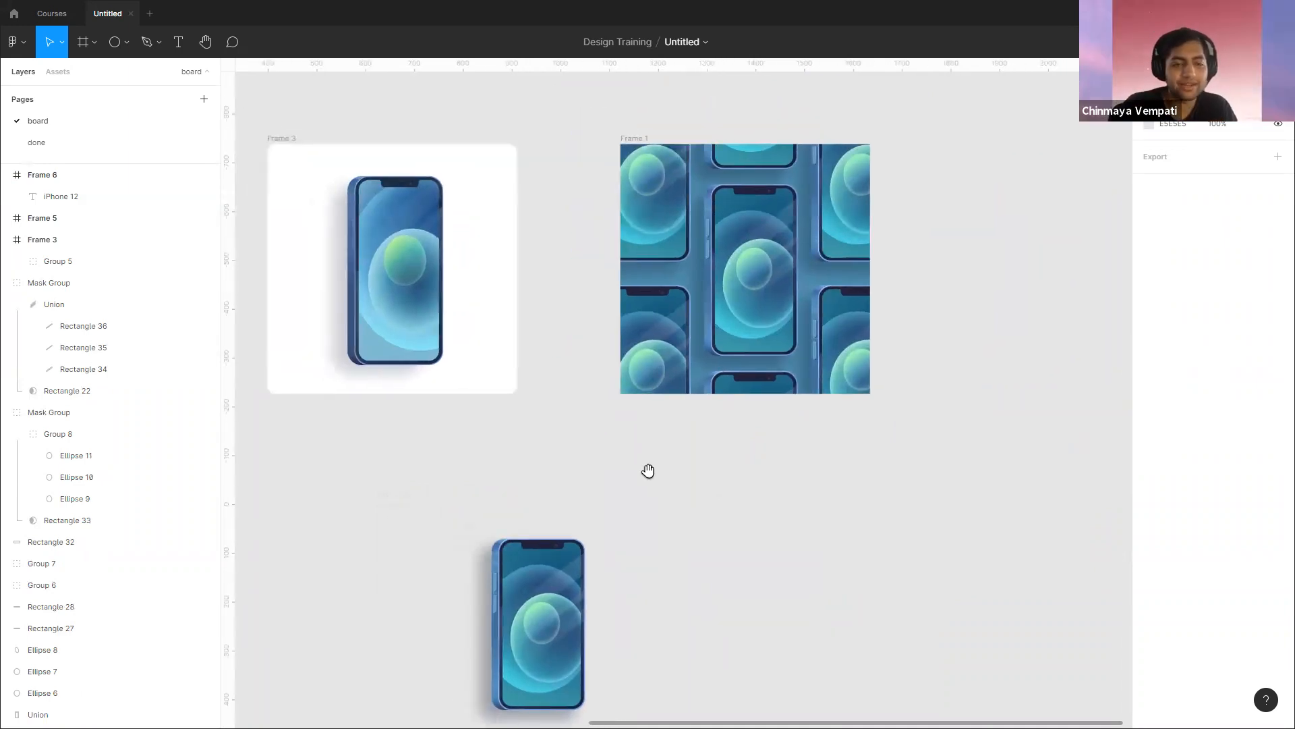
scroll(650, 468, "down", 3)
scroll(650, 468, "left", 1)
scroll(555, 579, "up", 5)
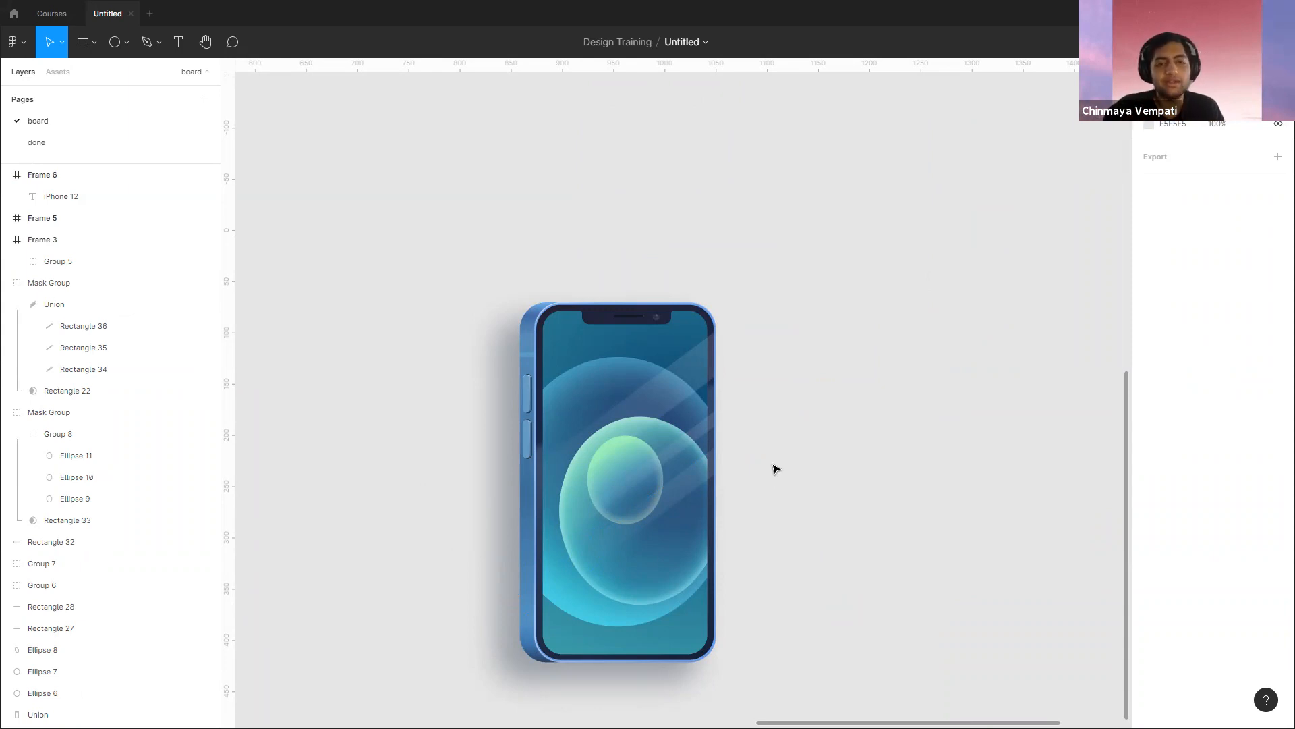
scroll(732, 434, "up", 5)
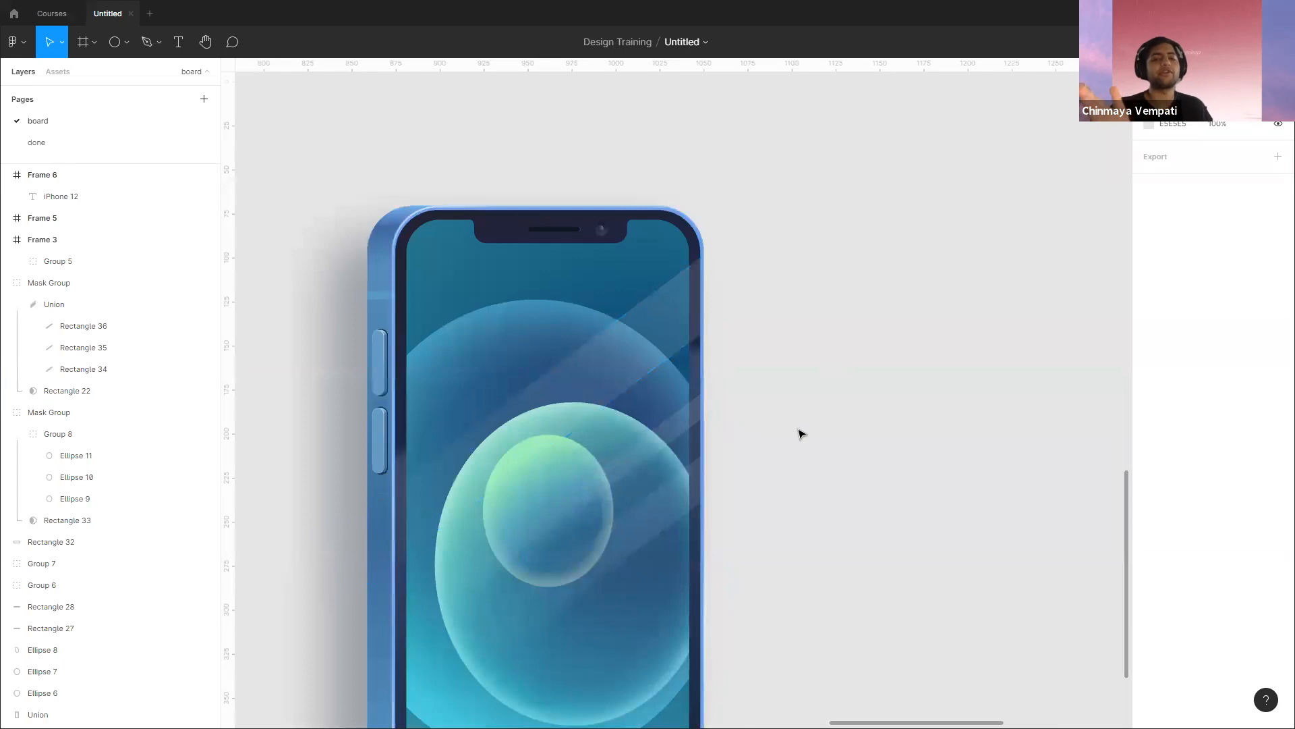
scroll(803, 439, "down", 3)
scroll(454, 381, "down", 5)
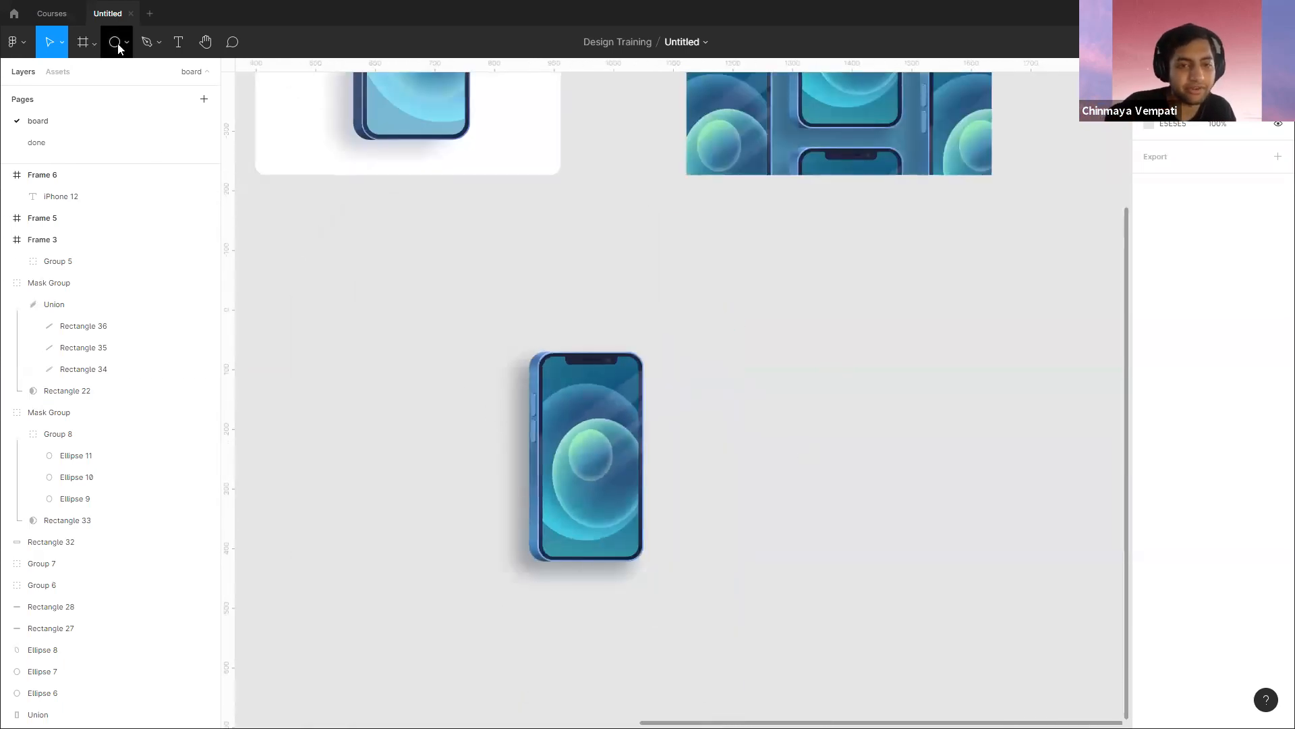
Step: Draw a wide, flat grey rectangle beside the standalone phone and move it level with the phone's upper edge
left_click(126, 43)
left_click(120, 73)
scroll(614, 330, "up", 5)
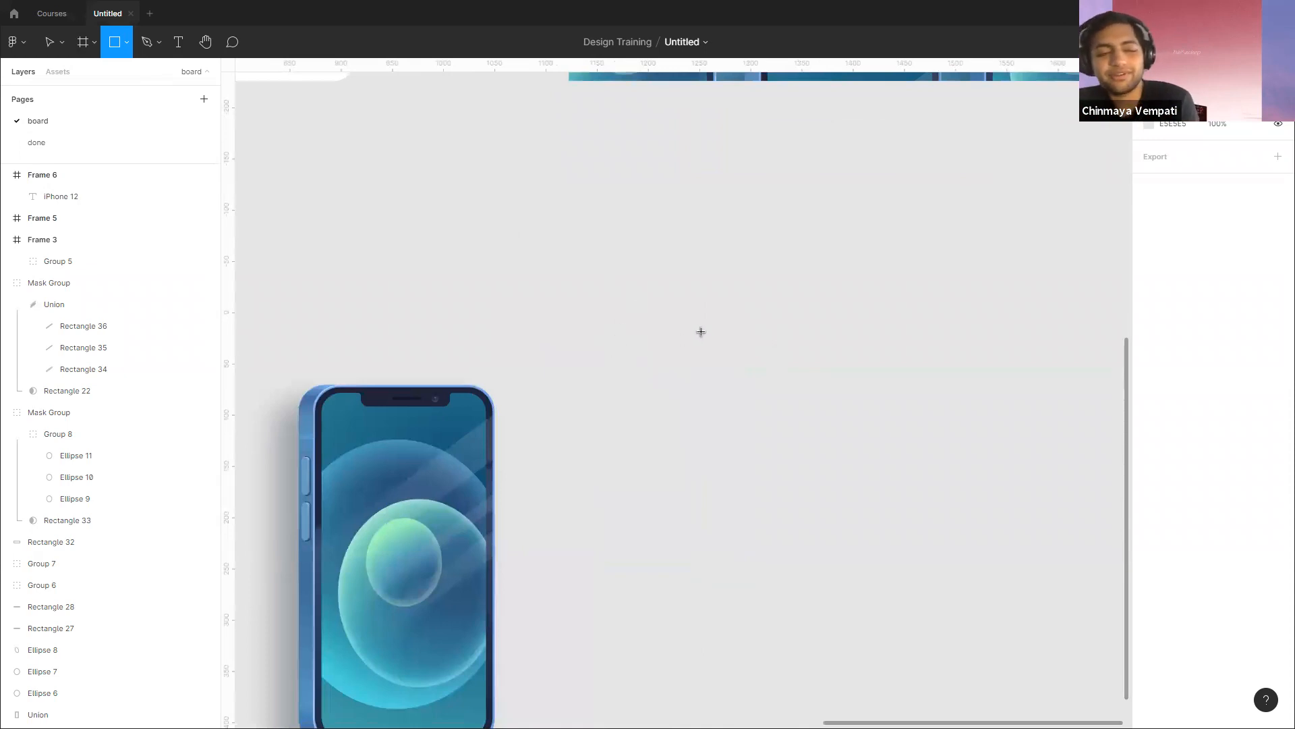
mouse_move(624, 276)
left_mouse_down()
mouse_move(974, 358)
mouse_move(1040, 338)
left_mouse_up()
mouse_move(867, 324)
left_mouse_down()
mouse_move(842, 407)
mouse_move(810, 431)
left_mouse_up()
left_click(766, 338)
left_click(800, 397)
left_click(859, 313)
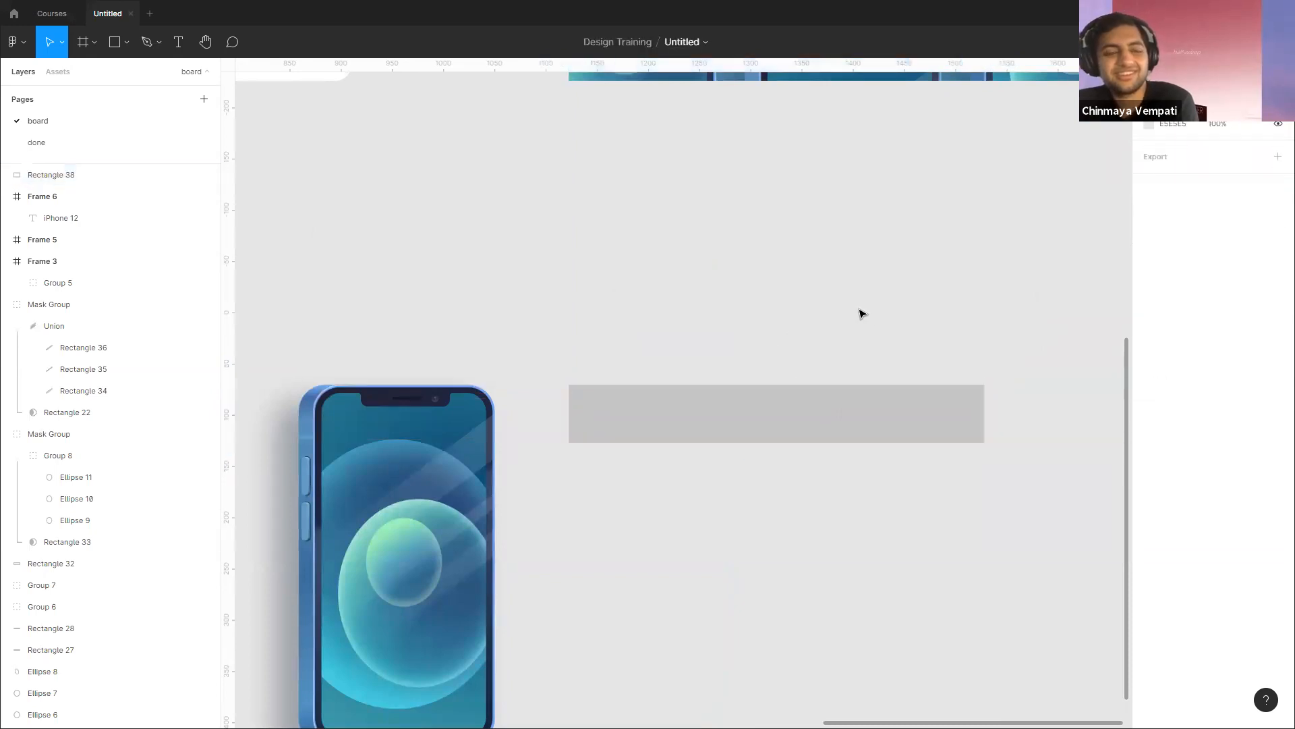
scroll(821, 327, "up", 2)
scroll(821, 326, "right", 2)
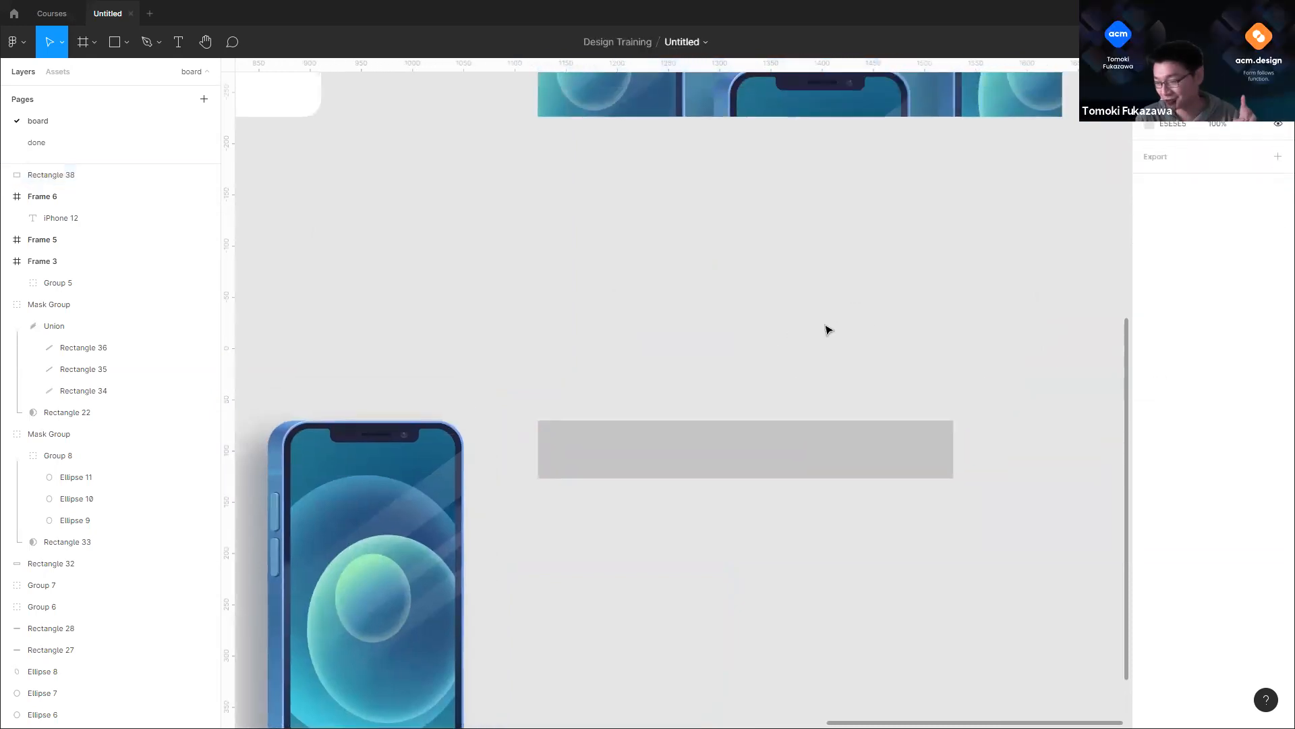
left_click(158, 43)
left_click(167, 74)
Step: Draw a small circle about 41 in diameter above the grey rectangle and fill it with red FF0000
left_click(126, 43)
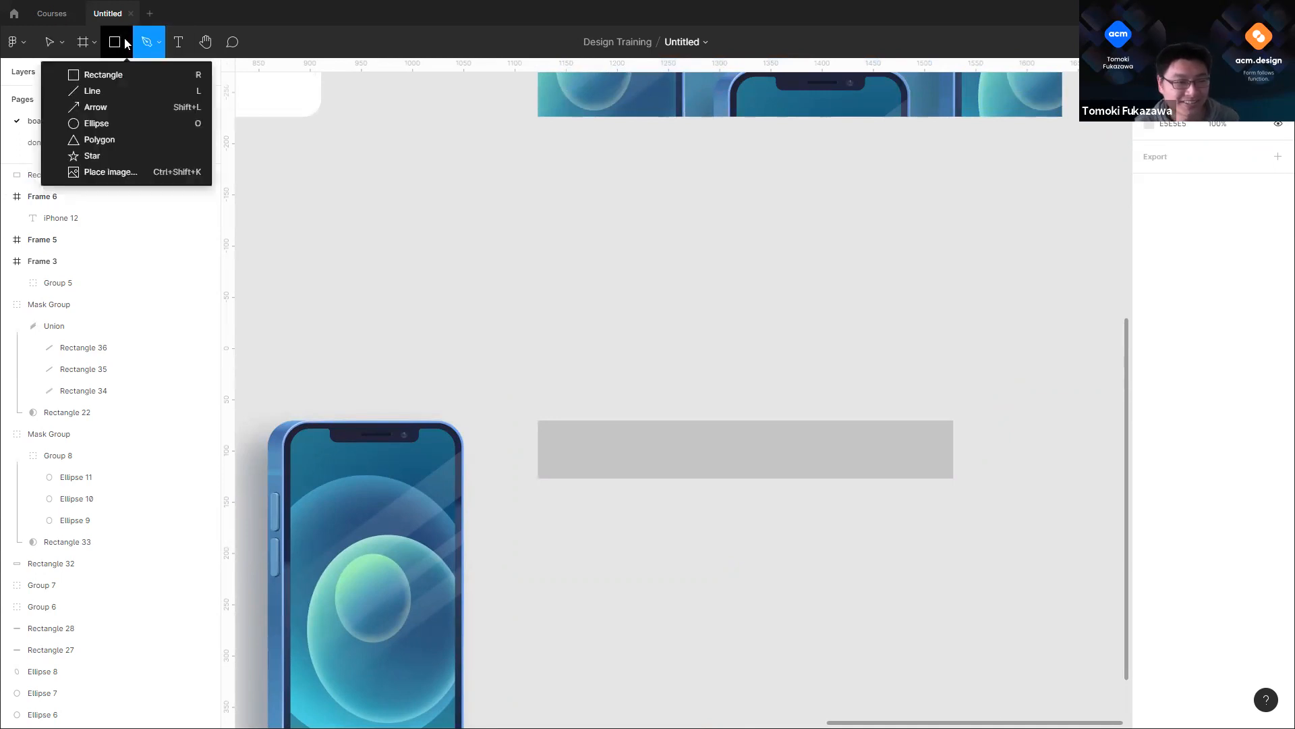
left_click(96, 122)
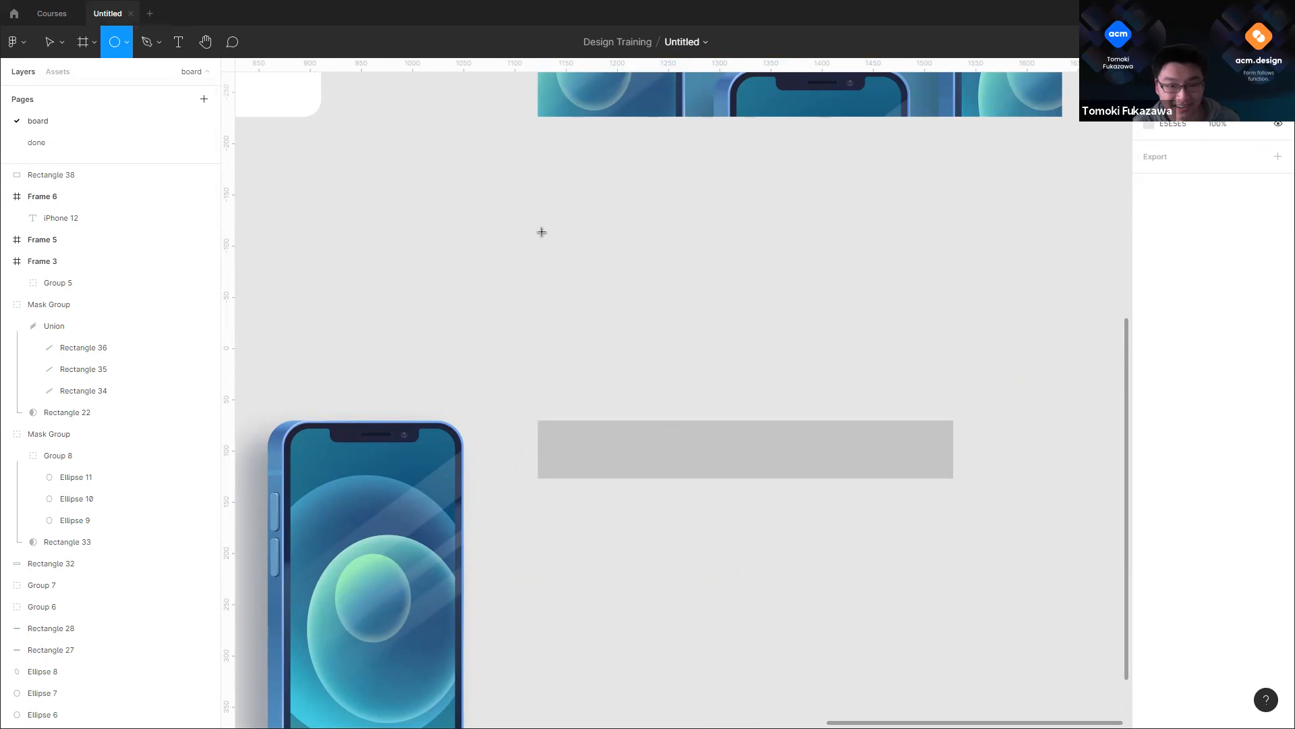
left_click_drag(542, 232, 581, 269)
left_click(1149, 281)
left_click_drag(1098, 356, 1157, 248)
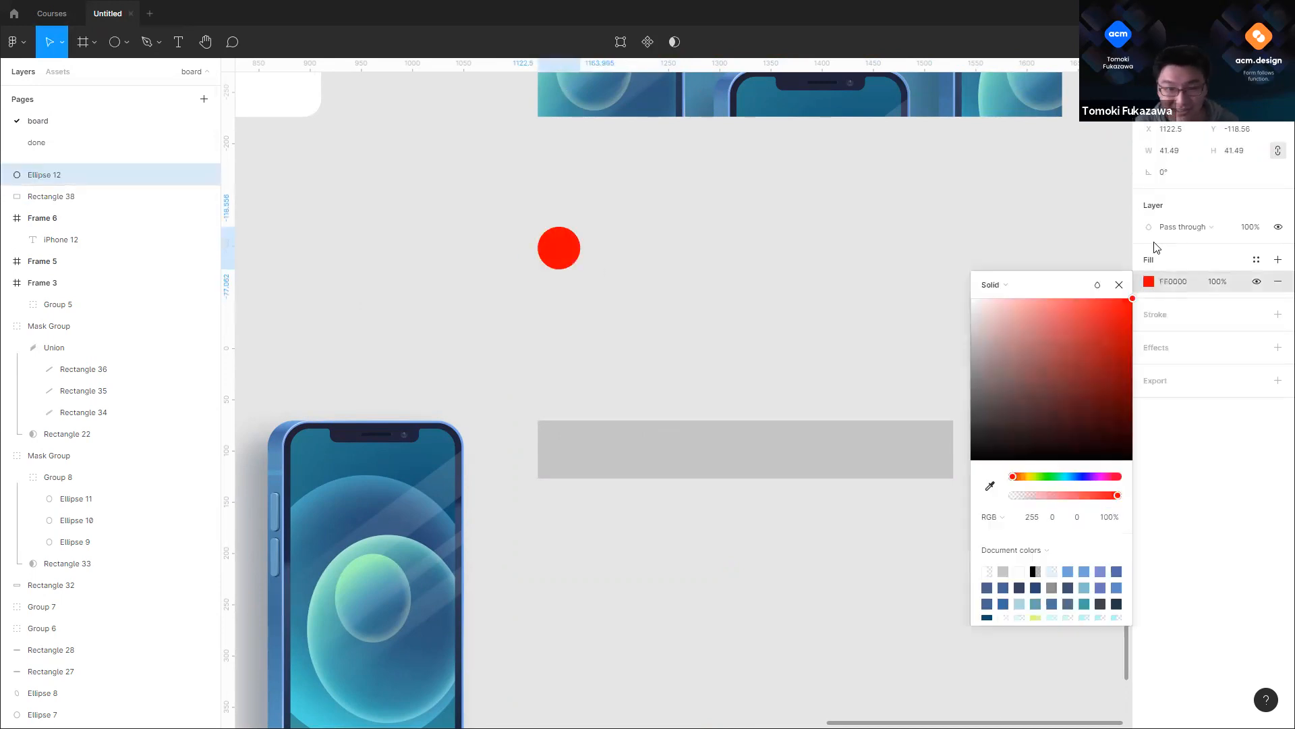
left_click(697, 263)
Step: Draw a V-shaped Pen path from the red circle down to the grey rectangle's upper edge and back up at a mirrored angle
scroll(590, 285, "right", 3)
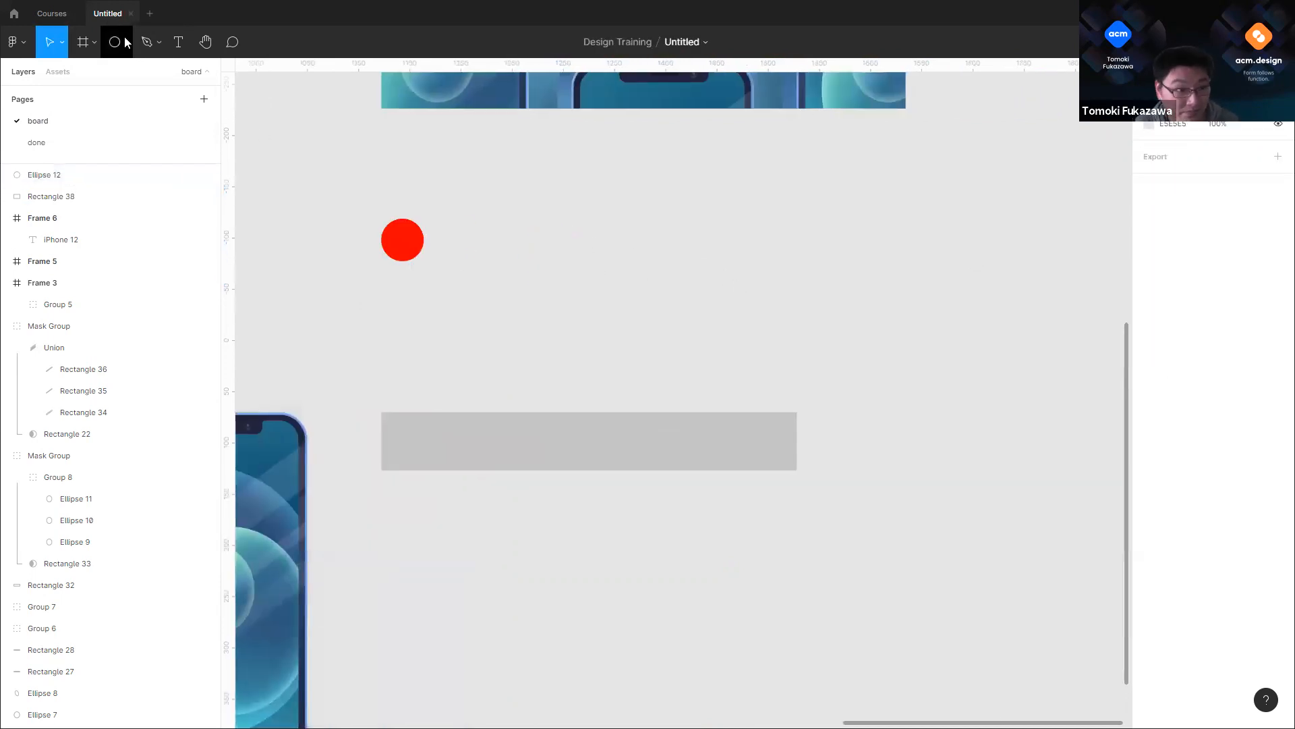
left_click(160, 48)
left_click(154, 68)
scroll(455, 217, "up", 3)
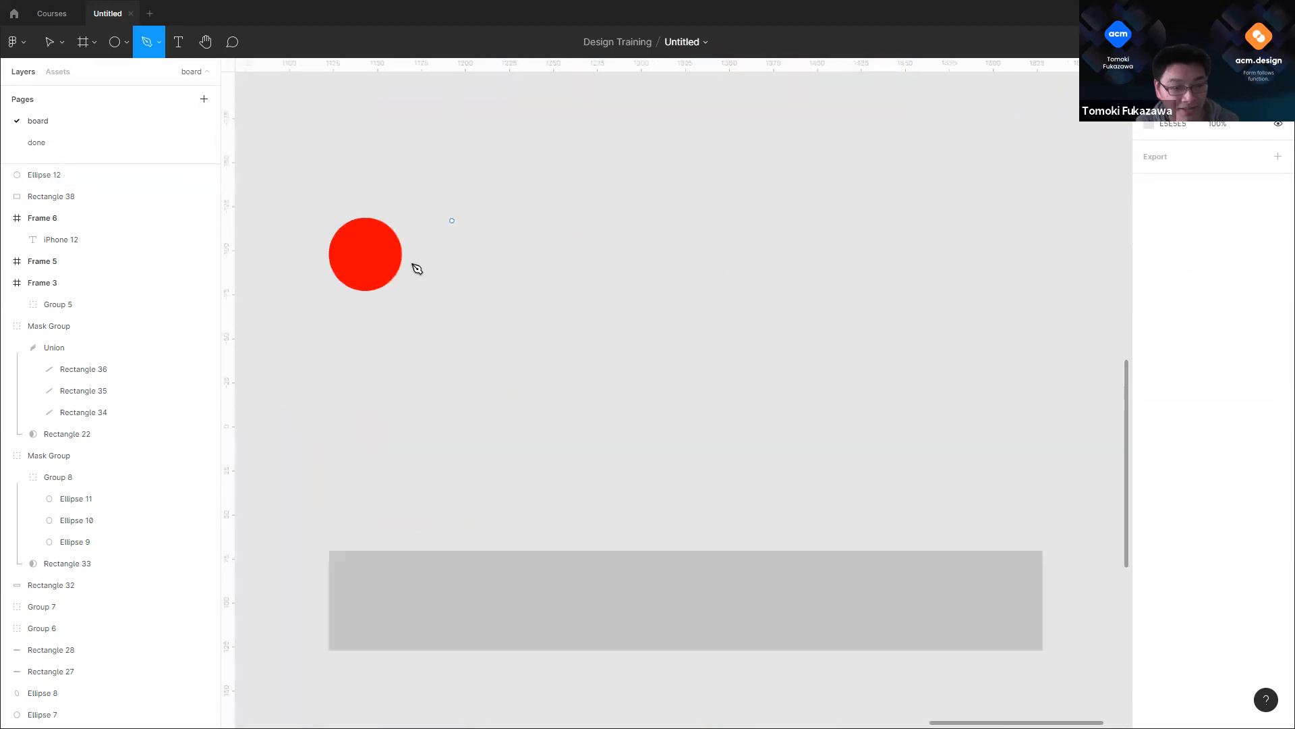
left_click(374, 261)
left_click(654, 549)
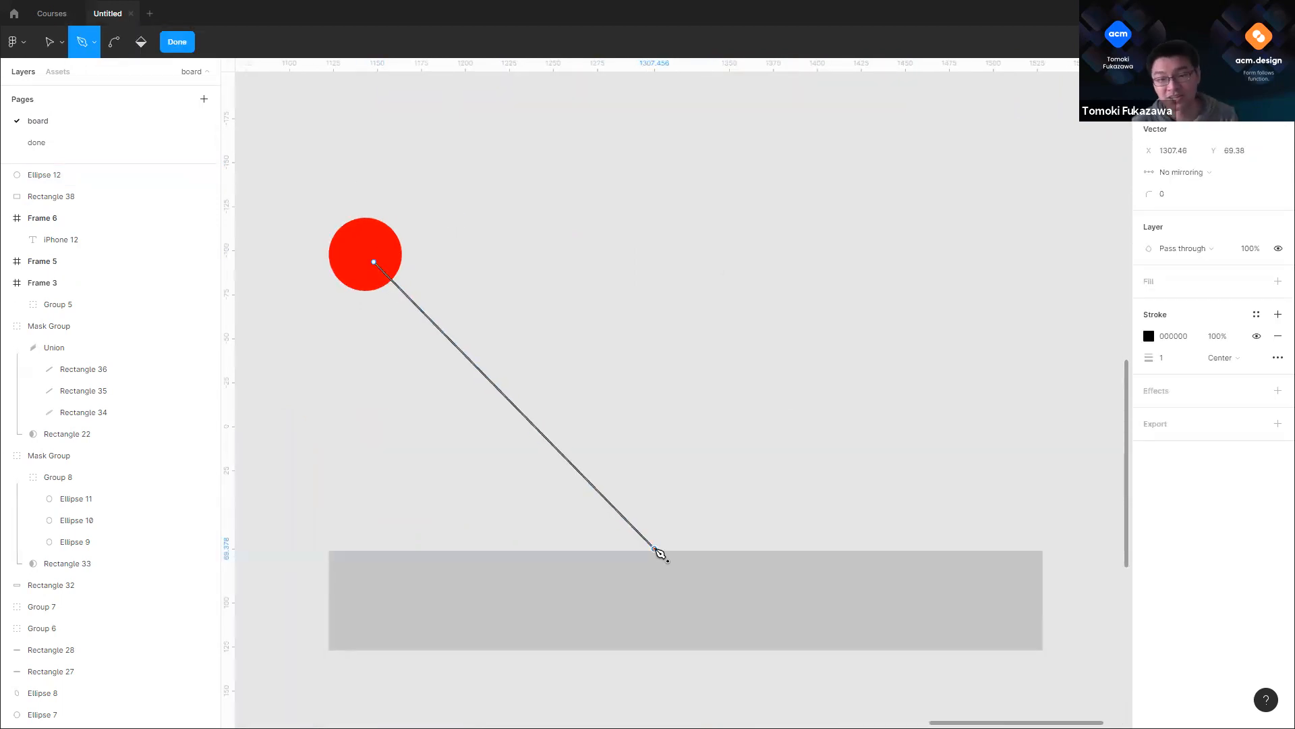
left_click(951, 237)
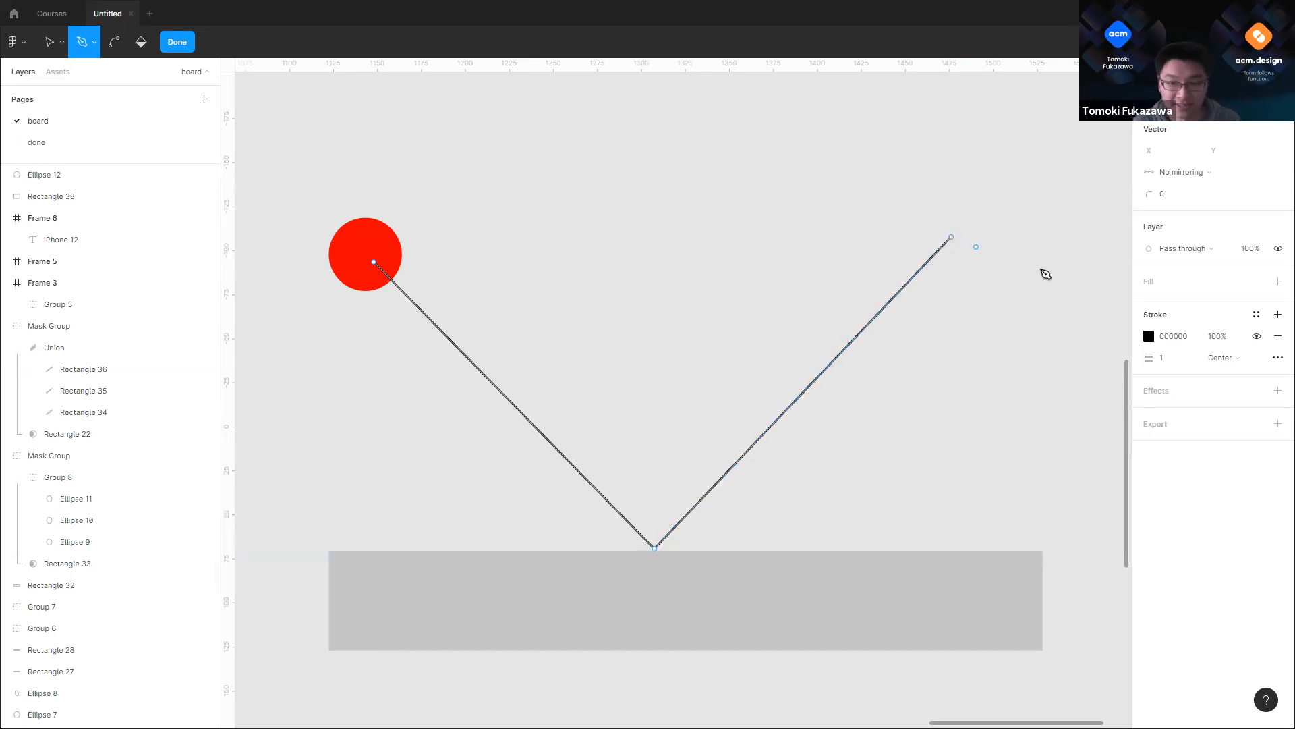
Step: Set the V-shaped path's stroke width to 4 and finish editing the path
left_click(1159, 358)
type("4")
key("Return")
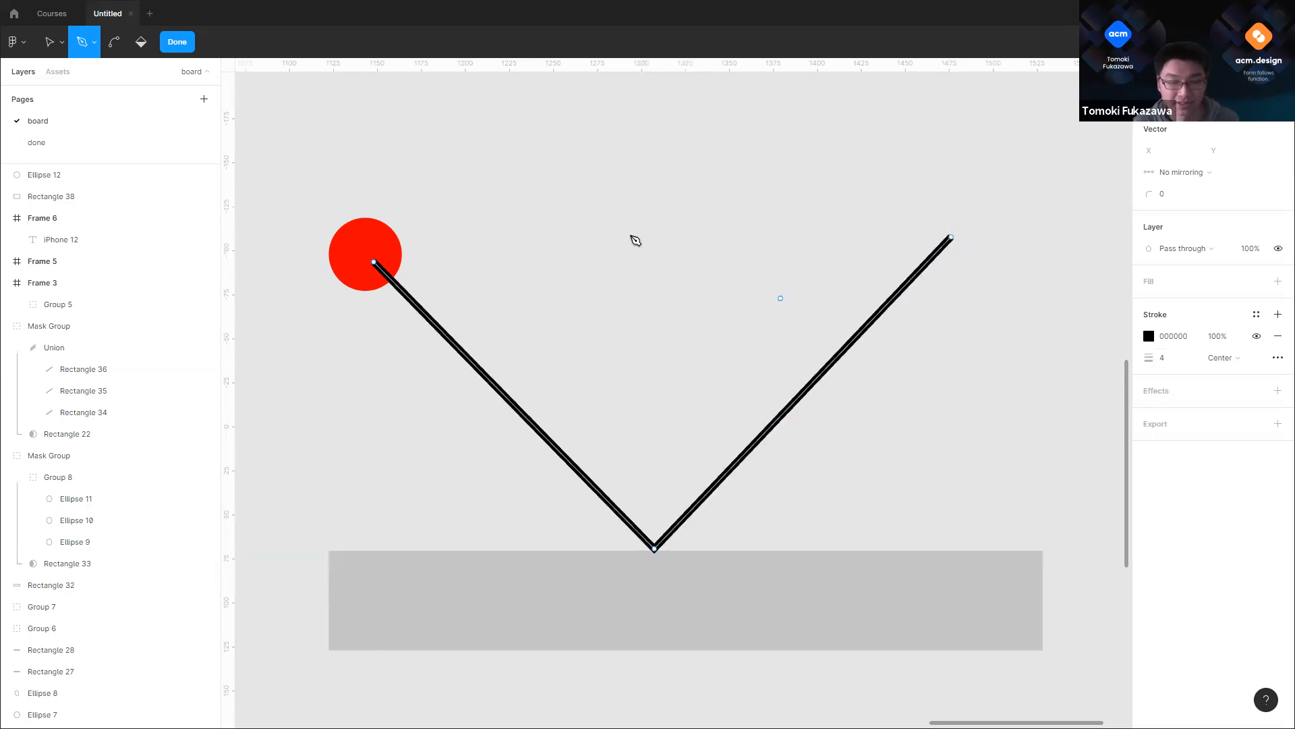
left_click(49, 41)
double_click(542, 212)
Step: Duplicate the red circle, V-shaped path and grey rectangle together, placing the copy beside the original
scroll(506, 225, "down", 3)
left_click_drag(853, 533, 439, 240)
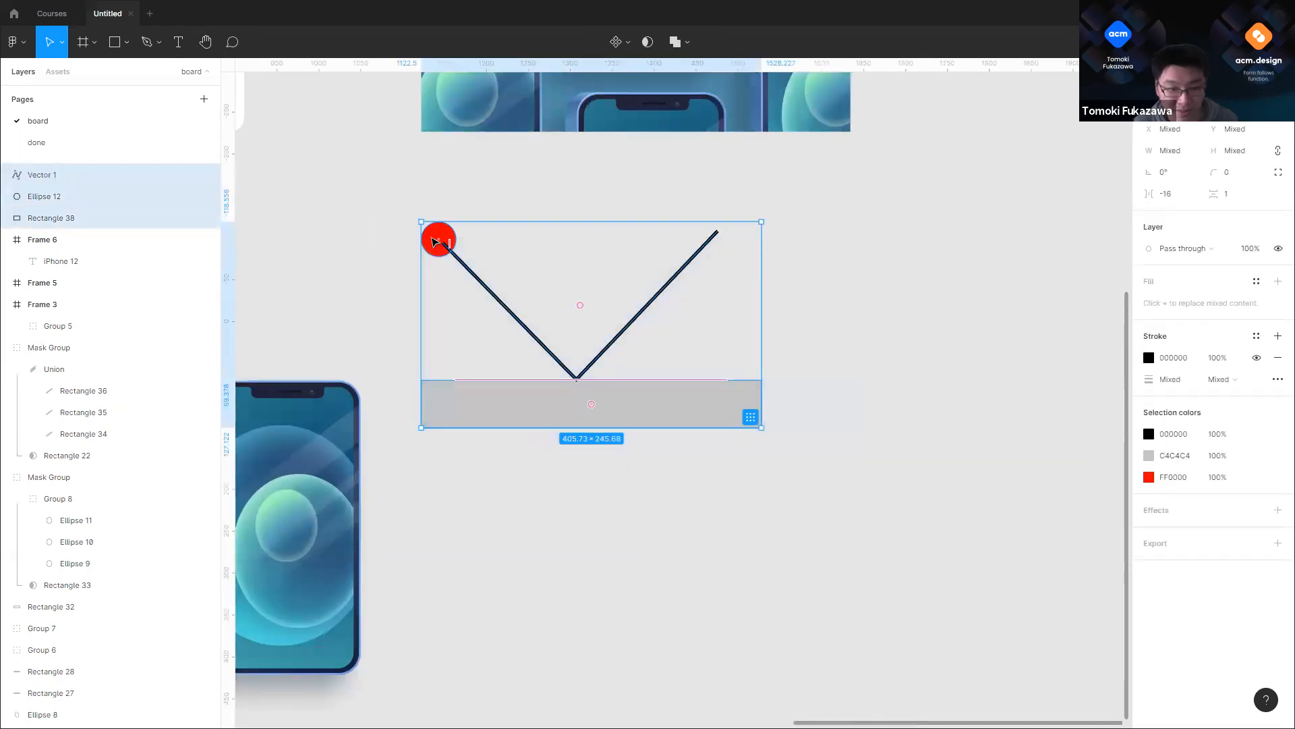
left_click_drag(434, 249, 823, 248)
left_click(891, 182)
scroll(1057, 222, "down", 2)
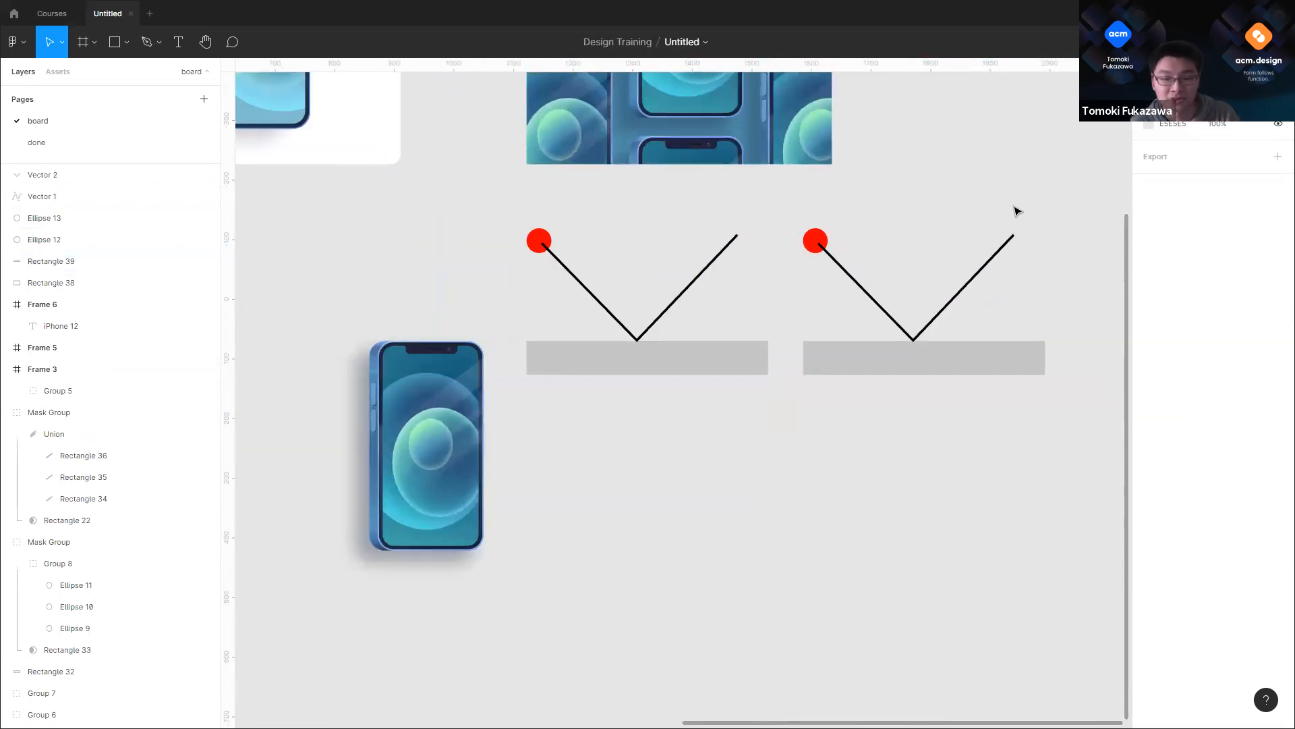
Step: Edit the copied path, moving the reflected ray's free end inward and lower for a shorter, steeper ray
scroll(879, 275, "right", 3)
scroll(879, 275, "up", 2)
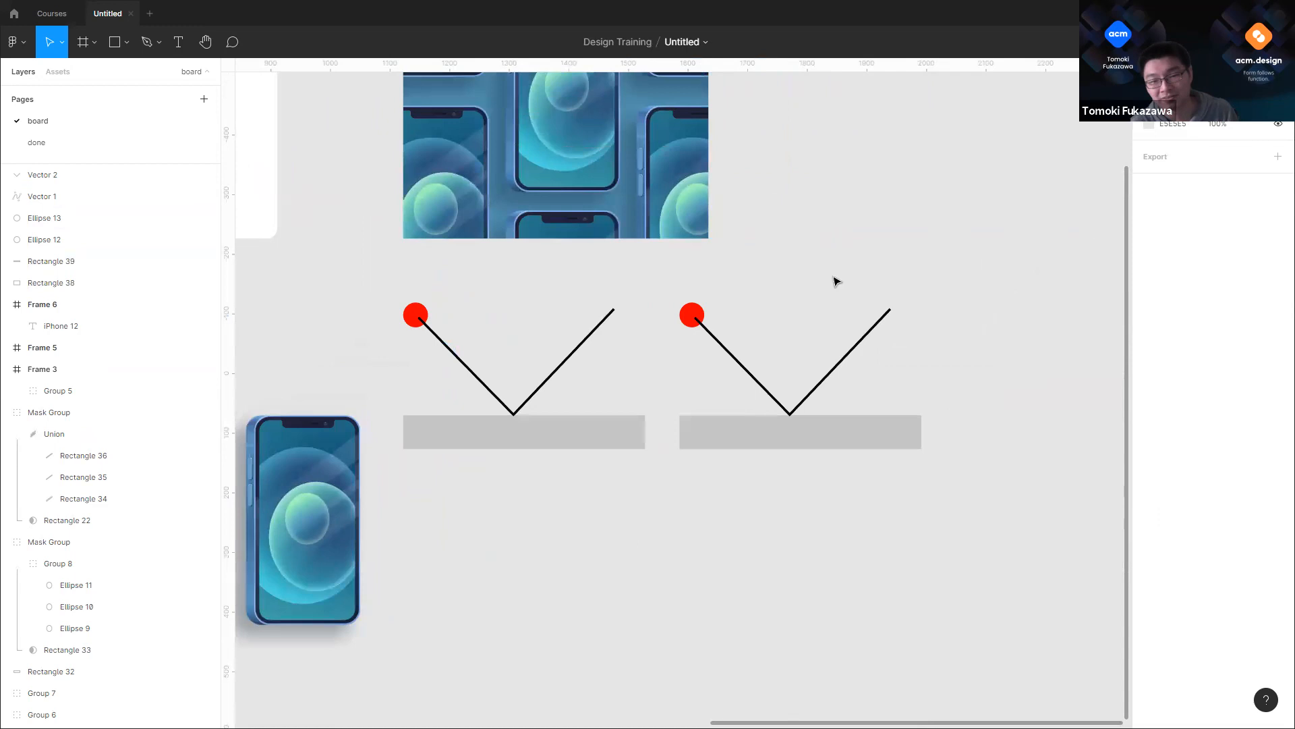
scroll(861, 341, "up", 3)
left_click(861, 342)
double_click(904, 299)
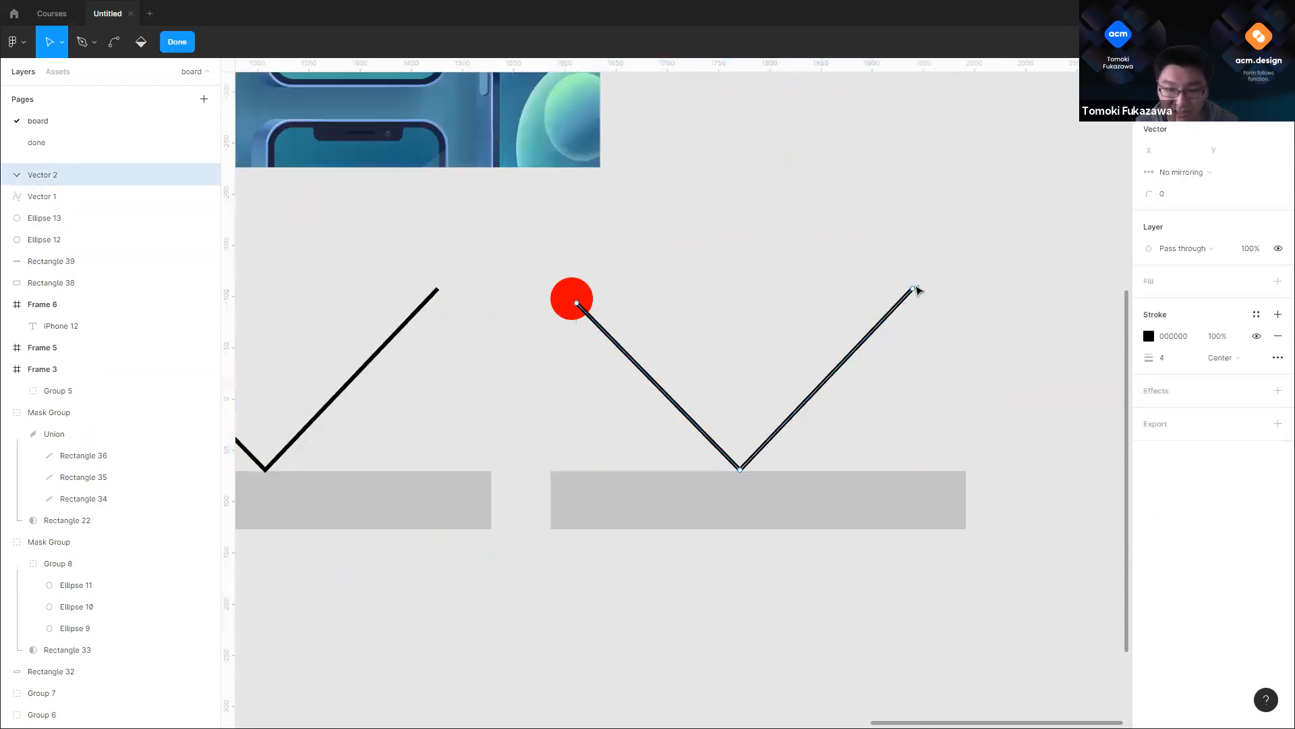
left_click_drag(914, 288, 784, 336)
Step: Add three more rays of differing lengths and angles from the copied path's bounce point, and finish editing the path
left_click(82, 41)
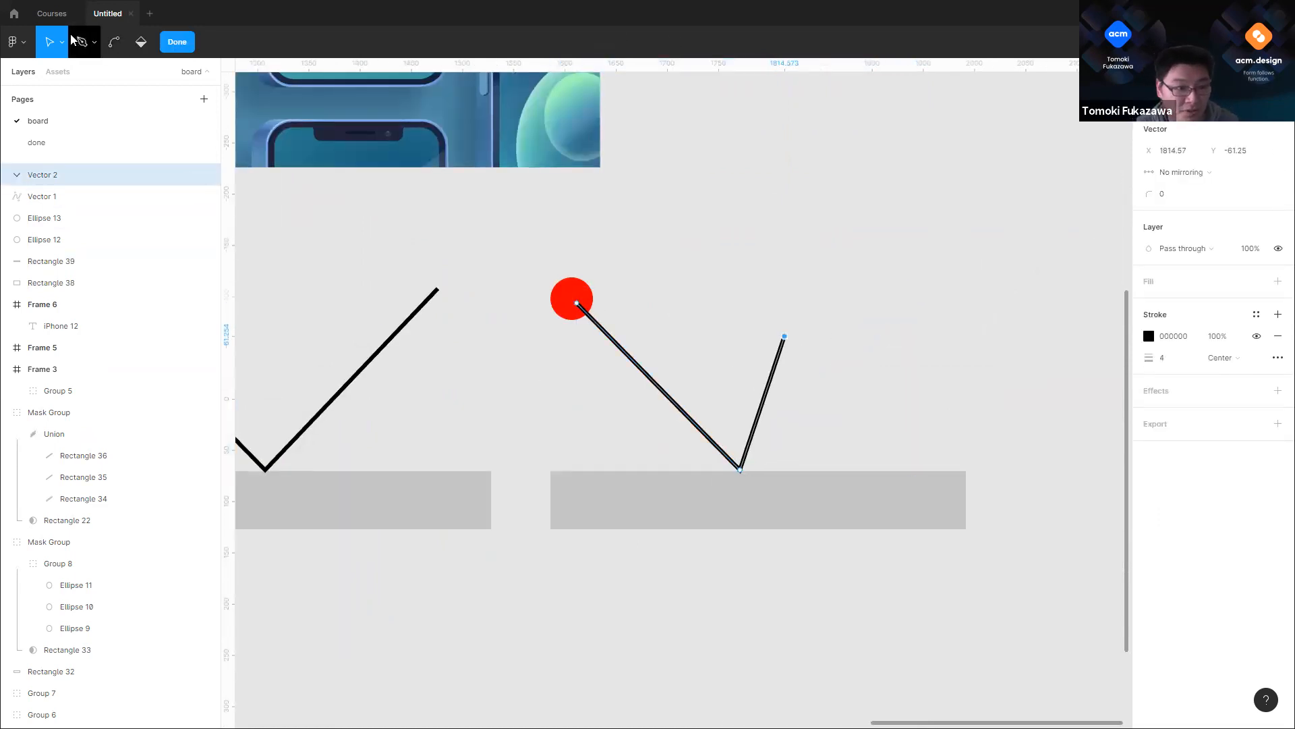
scroll(643, 434, "up", 5)
left_click(853, 516)
left_click(1044, 434)
left_click(851, 517)
left_click(813, 410)
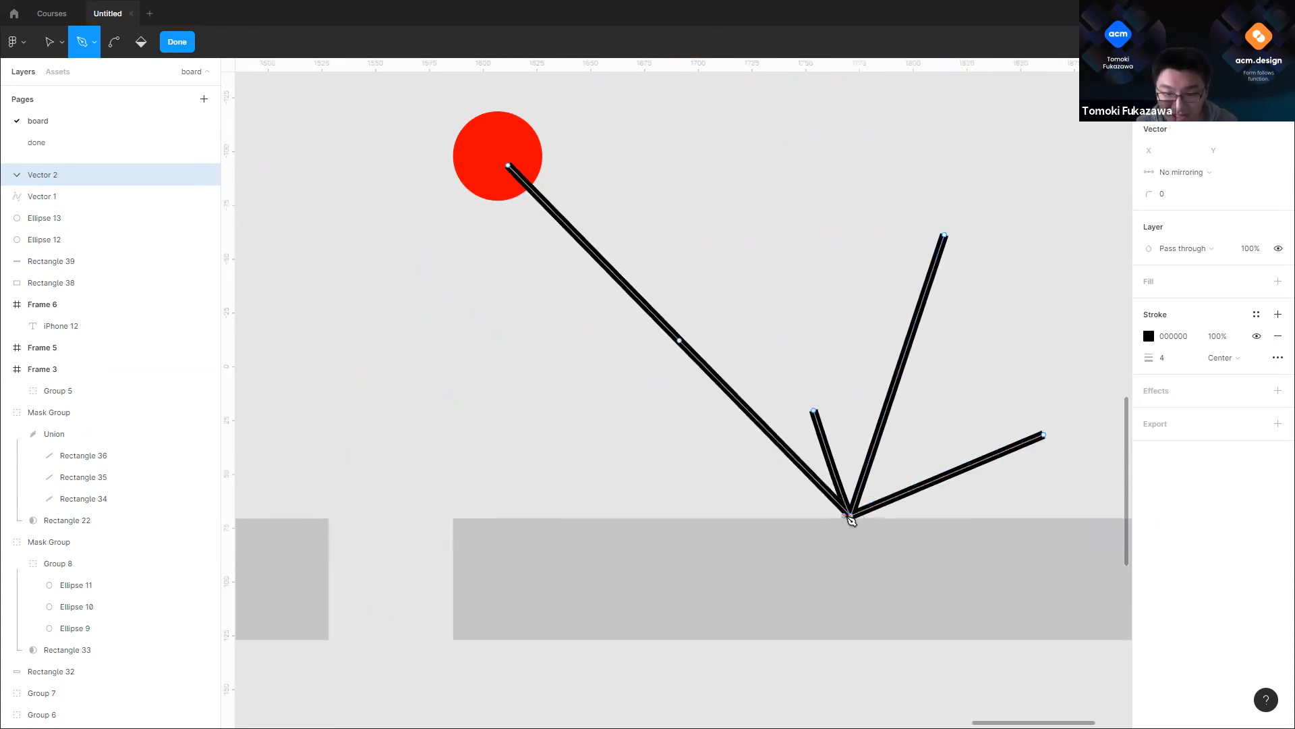
left_click(852, 517)
left_click(664, 465)
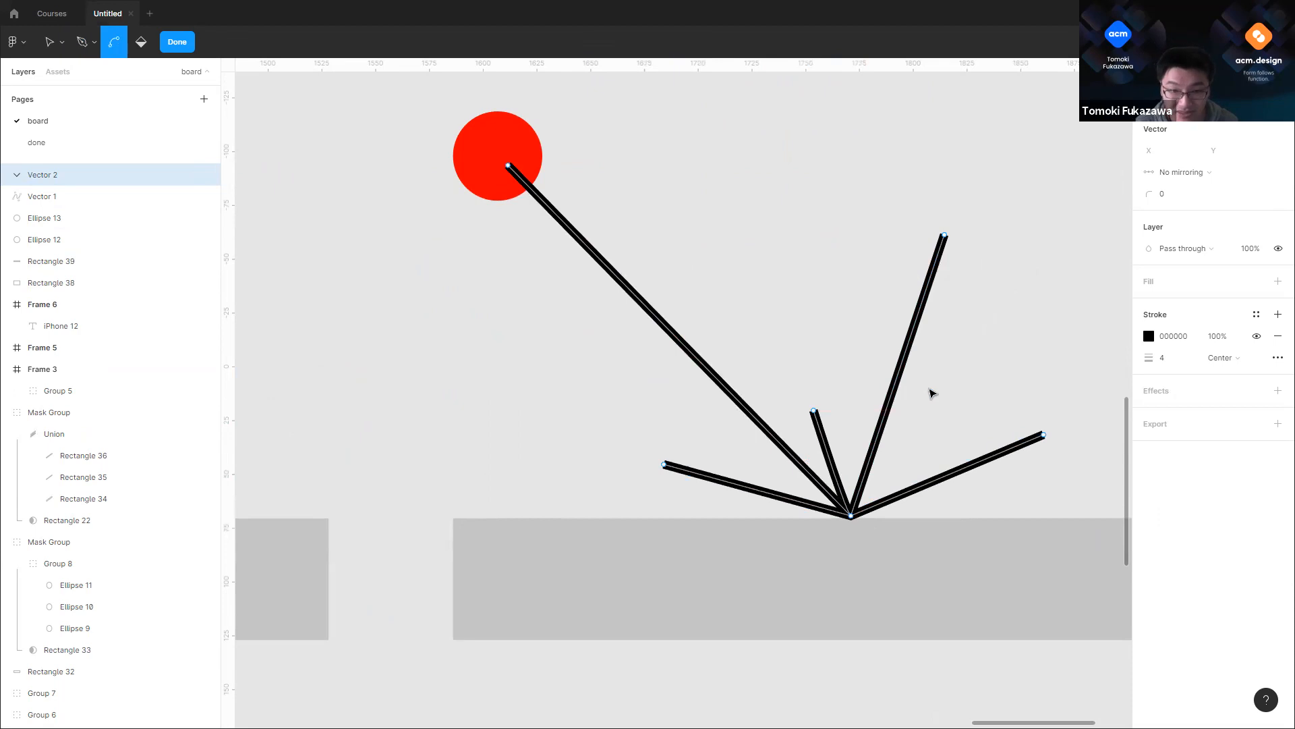
scroll(930, 384, "down", 5)
left_click(49, 44)
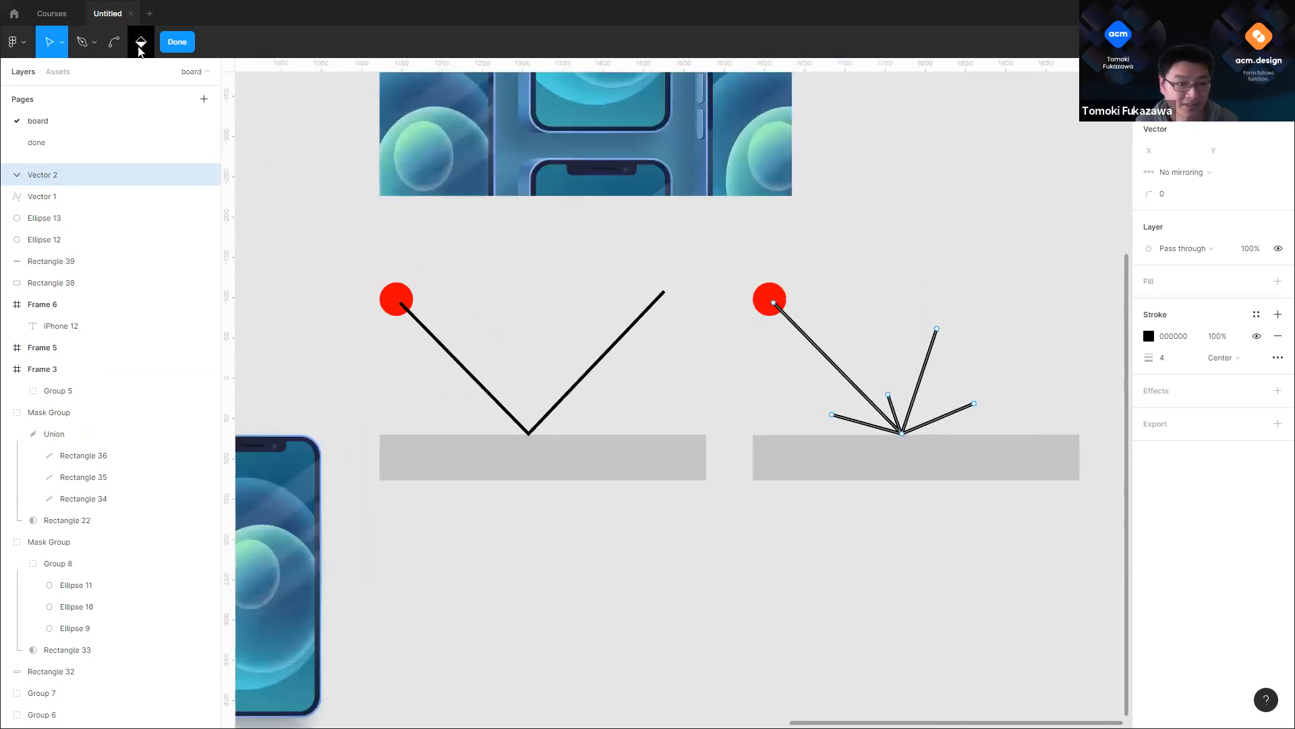
left_click(177, 42)
Step: Compare the single mirrored reflection with the scattered reflection in the two light-ray diagrams
scroll(830, 428, "down", 3)
left_click(821, 512)
left_click_drag(672, 510, 750, 485)
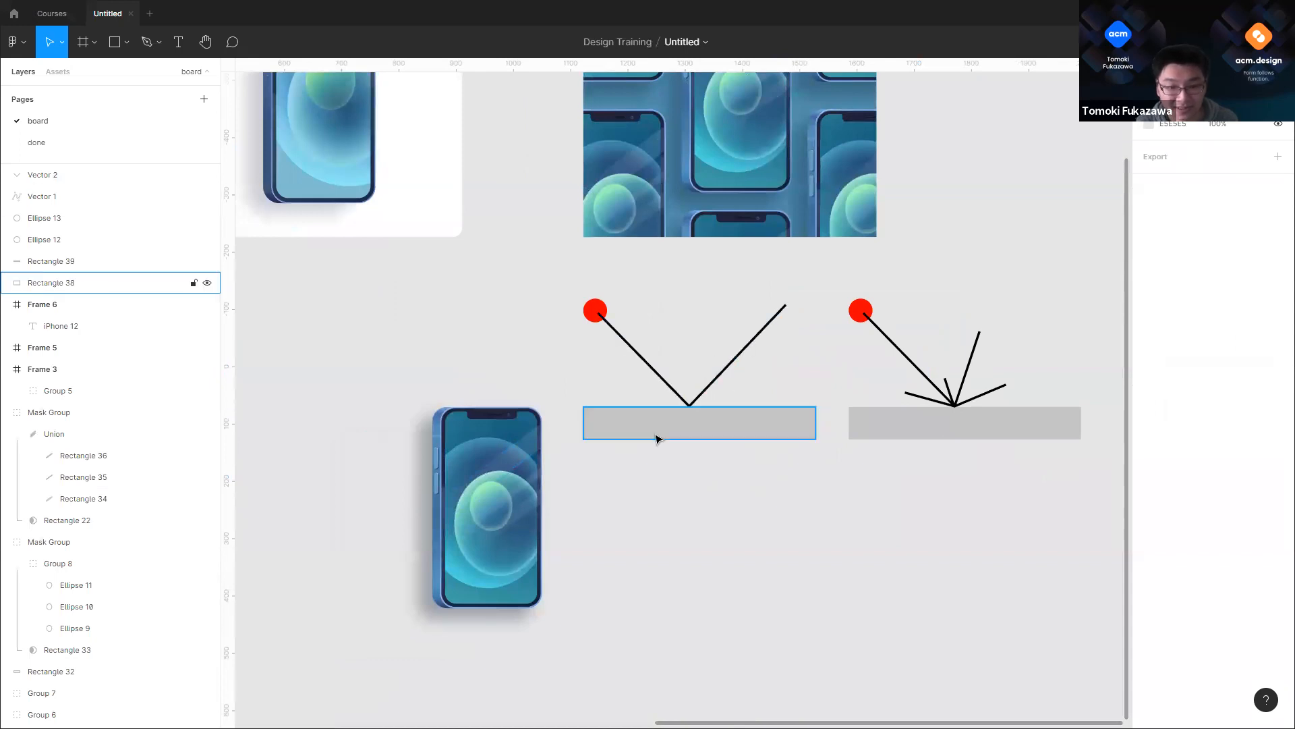
scroll(659, 439, "up", 4)
left_click(740, 450)
left_click_drag(761, 450, 731, 477)
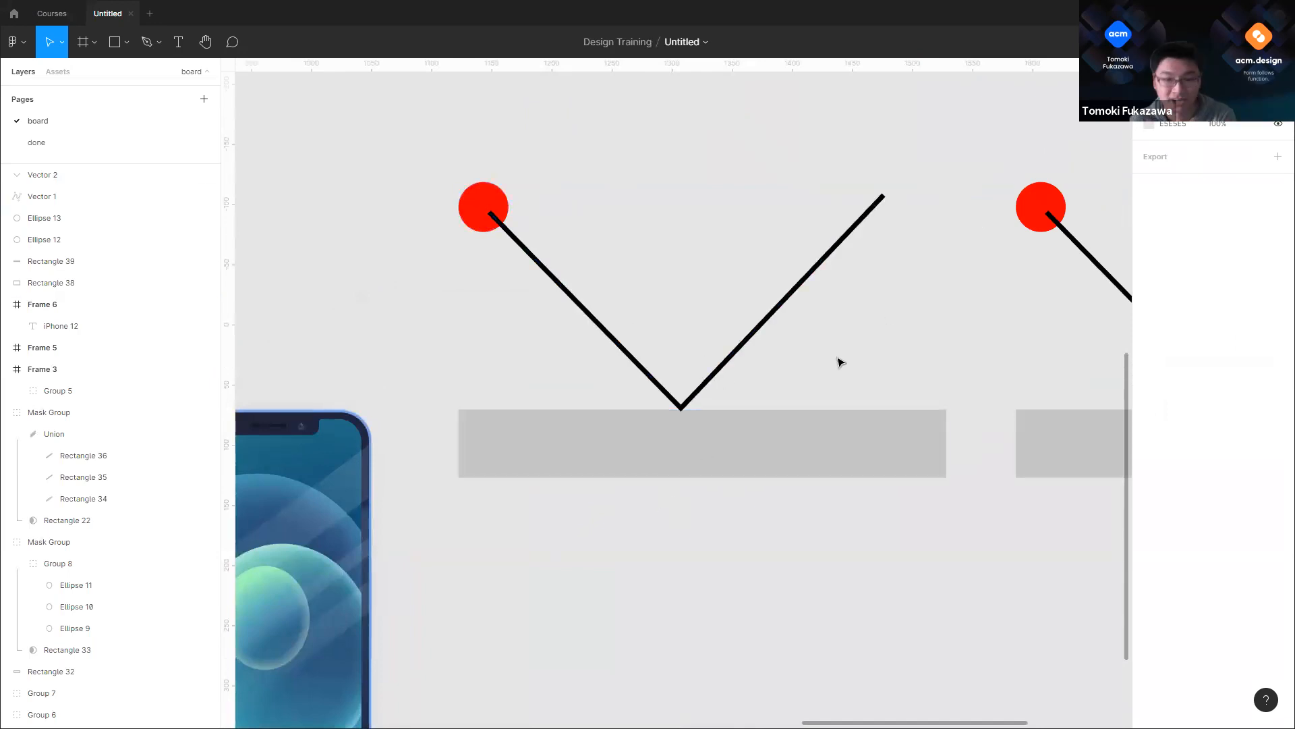
scroll(729, 337, "right", 3)
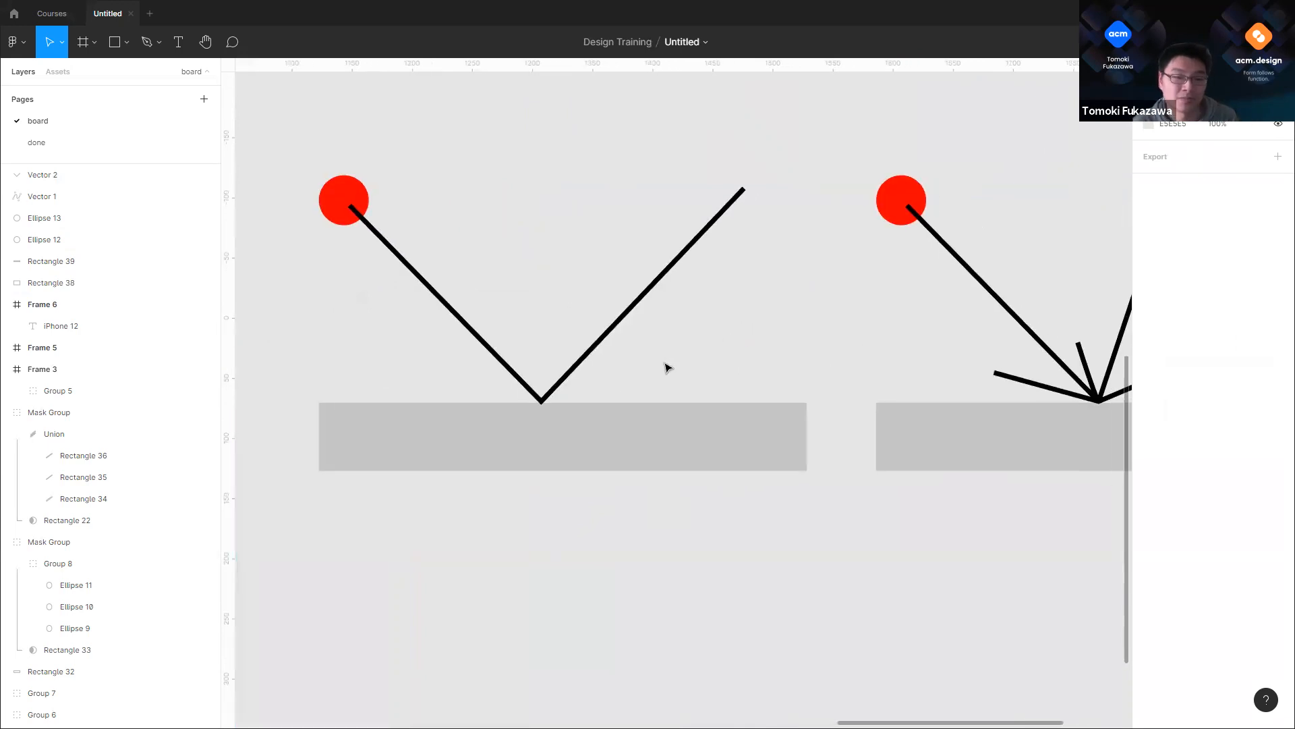
scroll(665, 367, "down", 3)
scroll(823, 306, "right", 3)
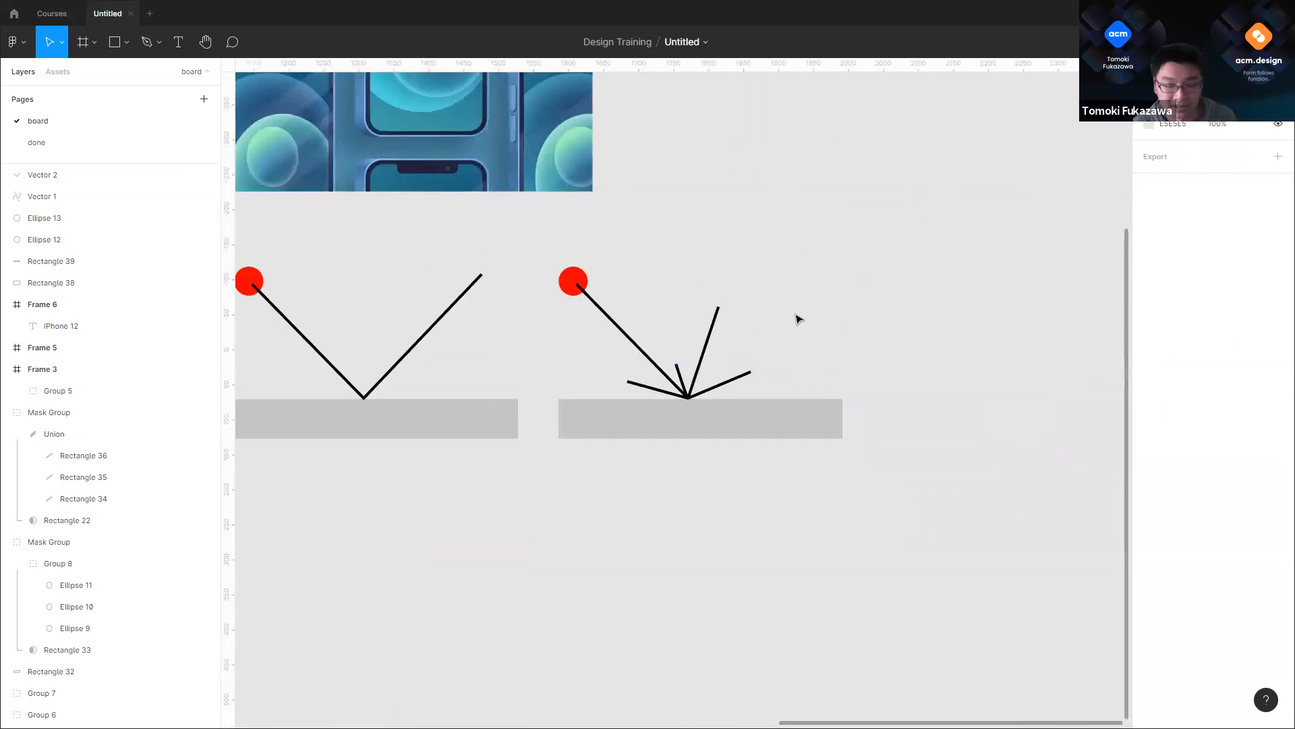
scroll(689, 294, "up", 3)
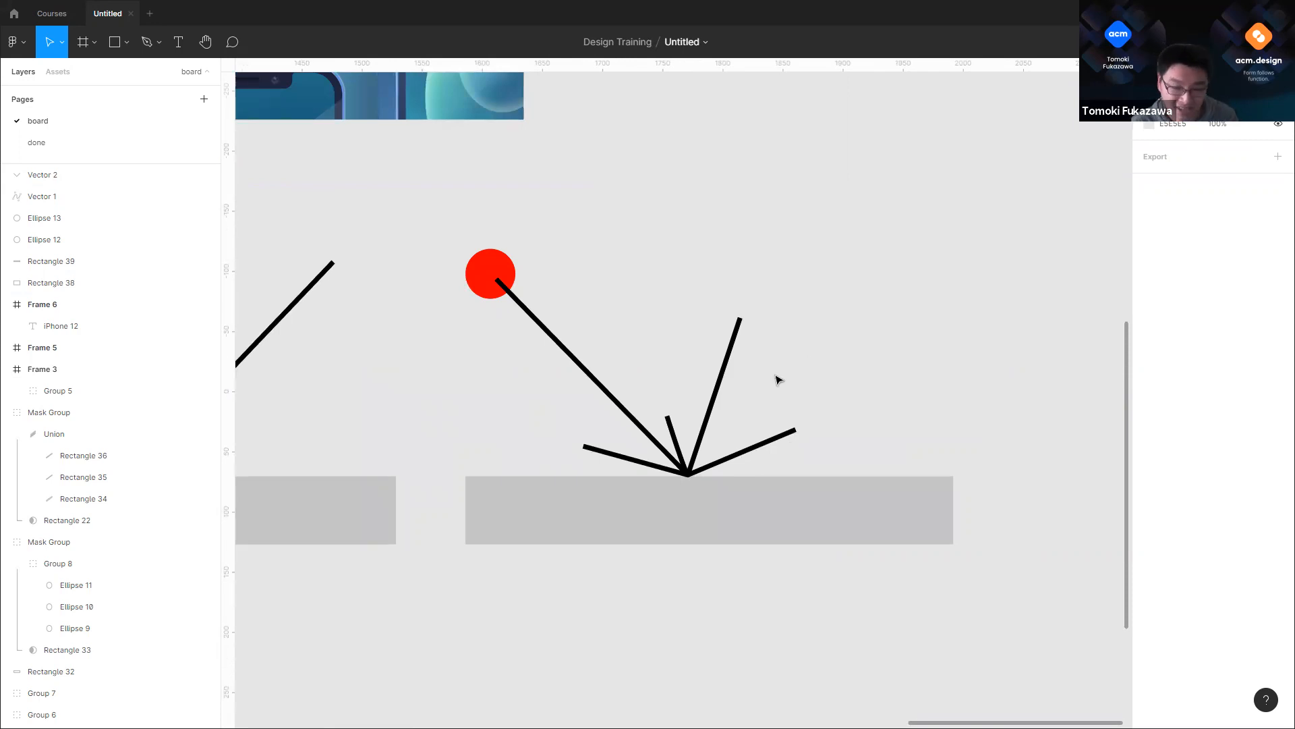
scroll(827, 367, "up", 2)
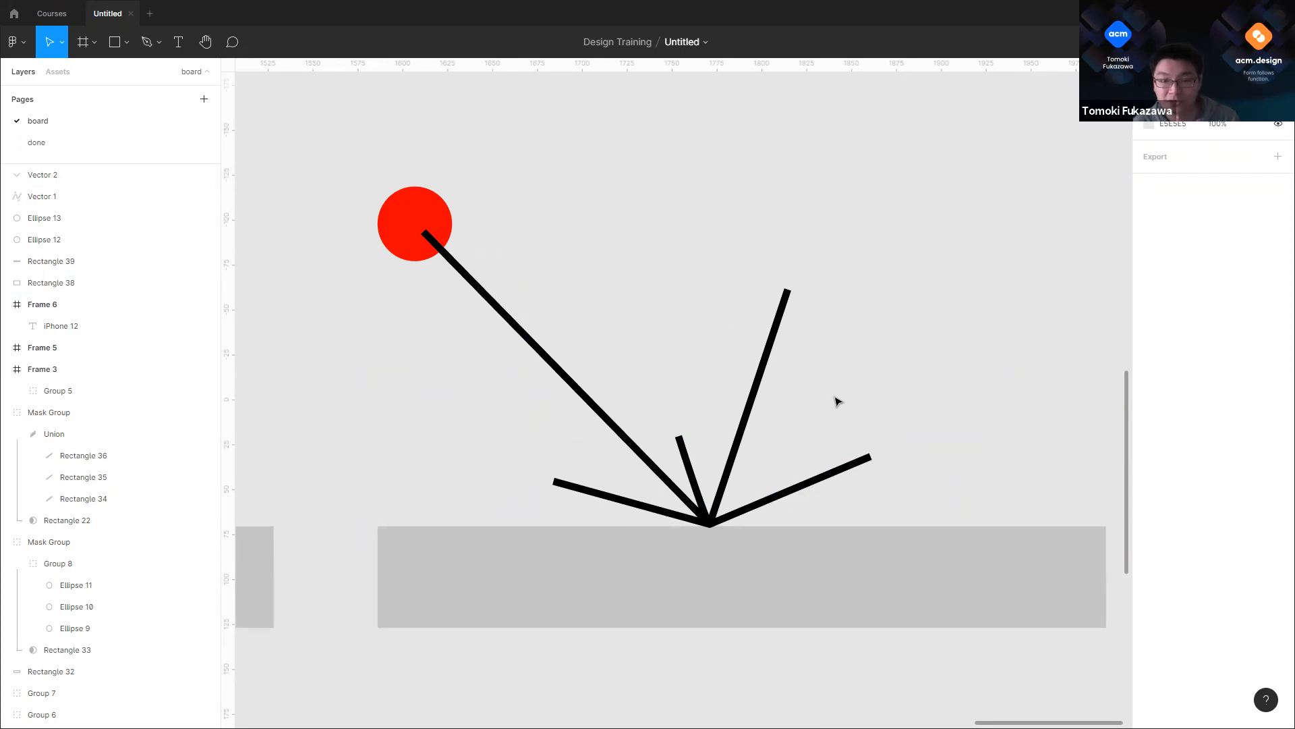
scroll(877, 405, "down", 3)
scroll(441, 367, "up", 4)
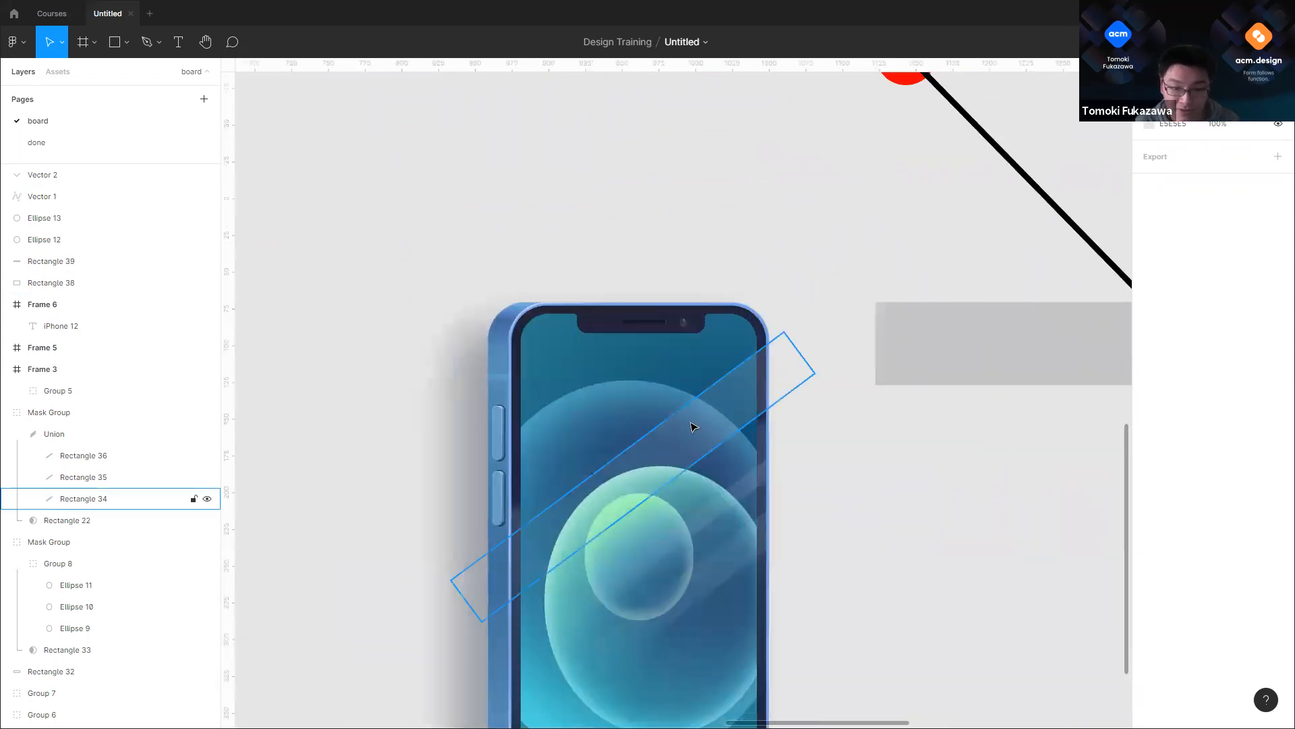
Step: Examine the diagonal reflection stripes on the standalone phone's screen, checking the uppermost stripe's shape
left_click(694, 427, "ctrl")
left_click_drag(829, 403, 842, 335)
left_click(819, 378)
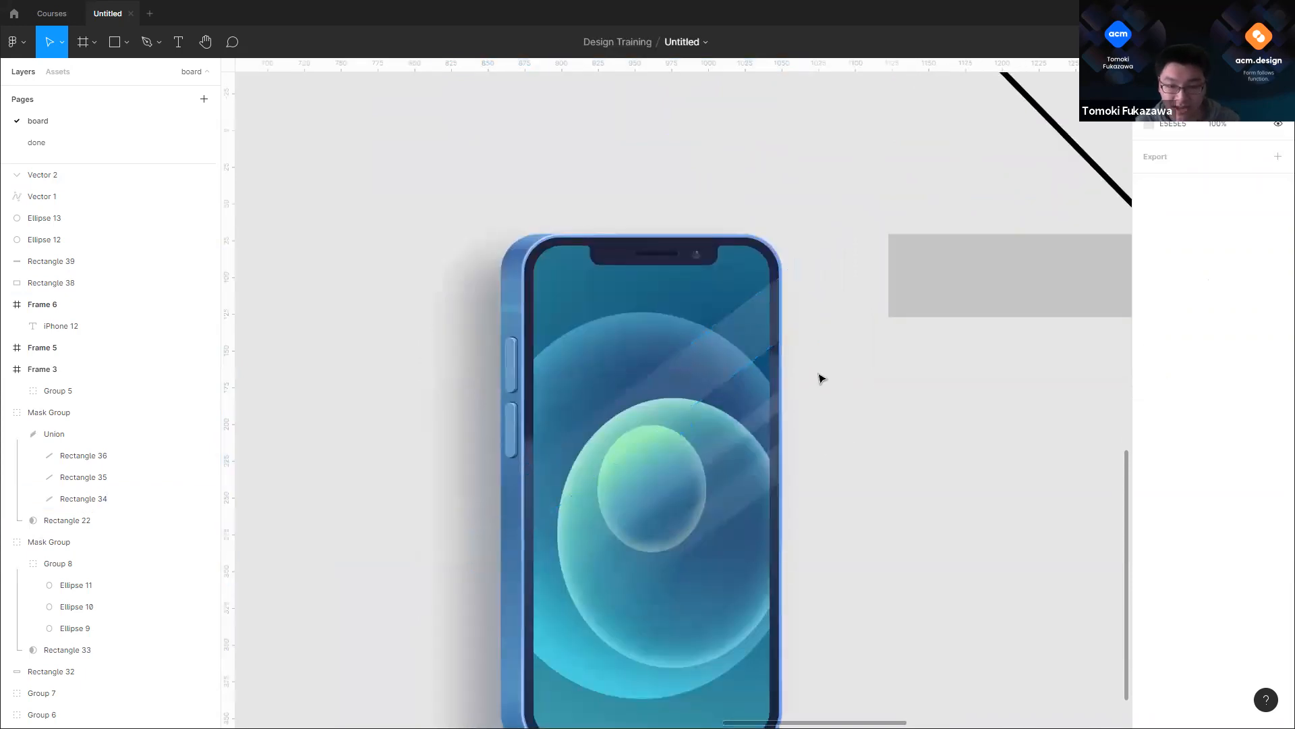
left_click(737, 344)
left_click(886, 375)
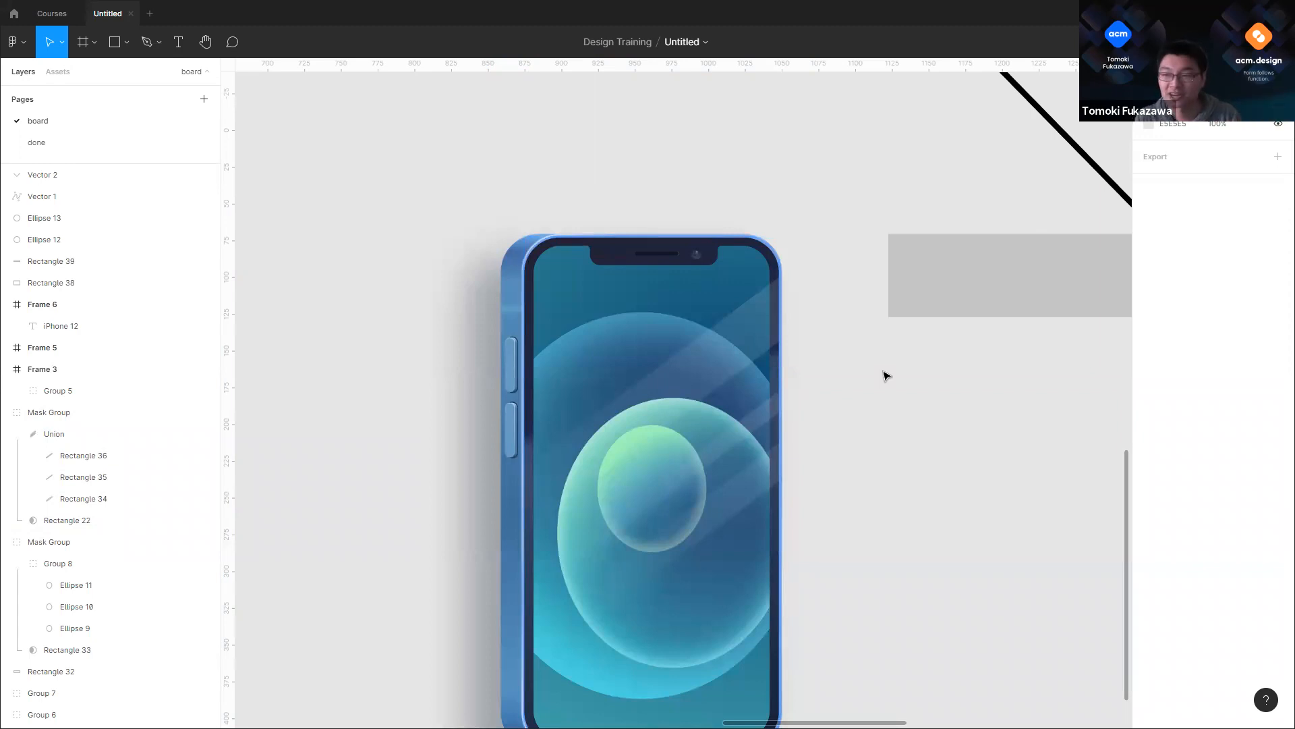
left_click(749, 338)
double_click(748, 338)
double_click(748, 338)
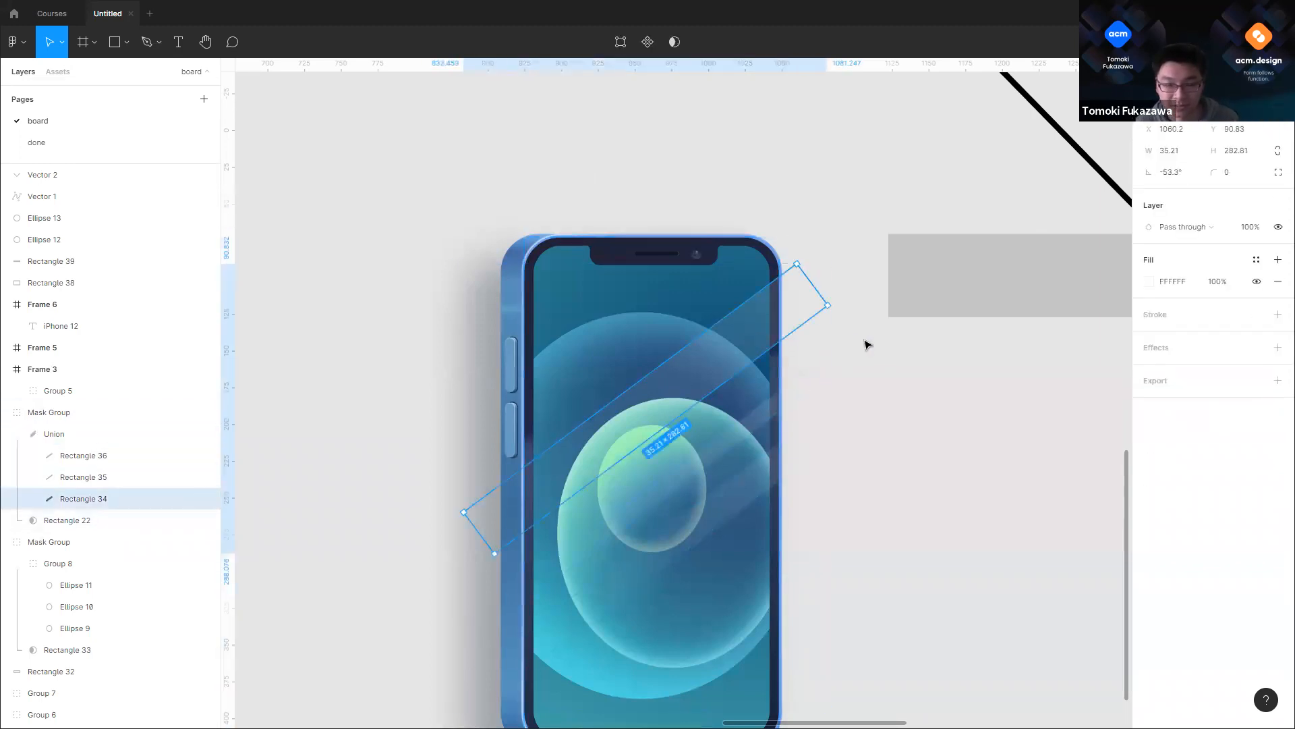
left_click(868, 346)
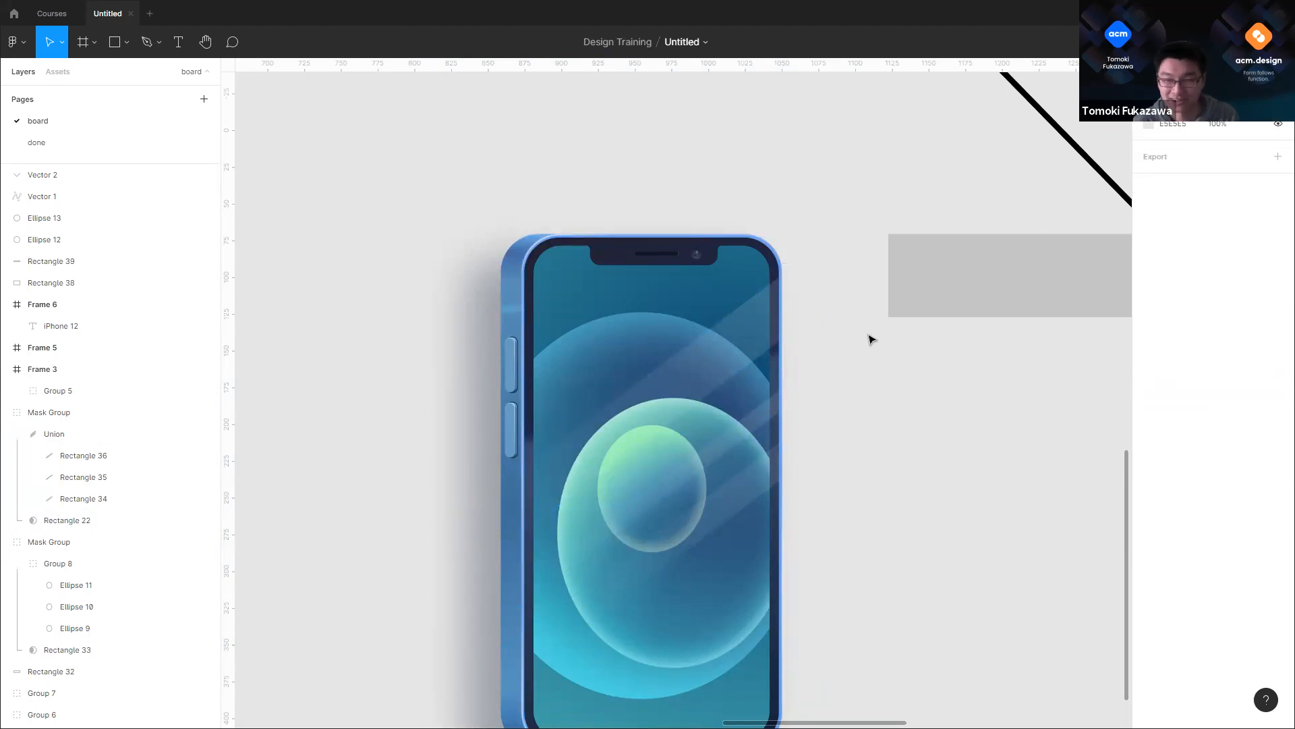
Step: Add a Layer blur effect of 18 to the uppermost reflection stripe, Rectangle 34
double_click(732, 333)
double_click(732, 334)
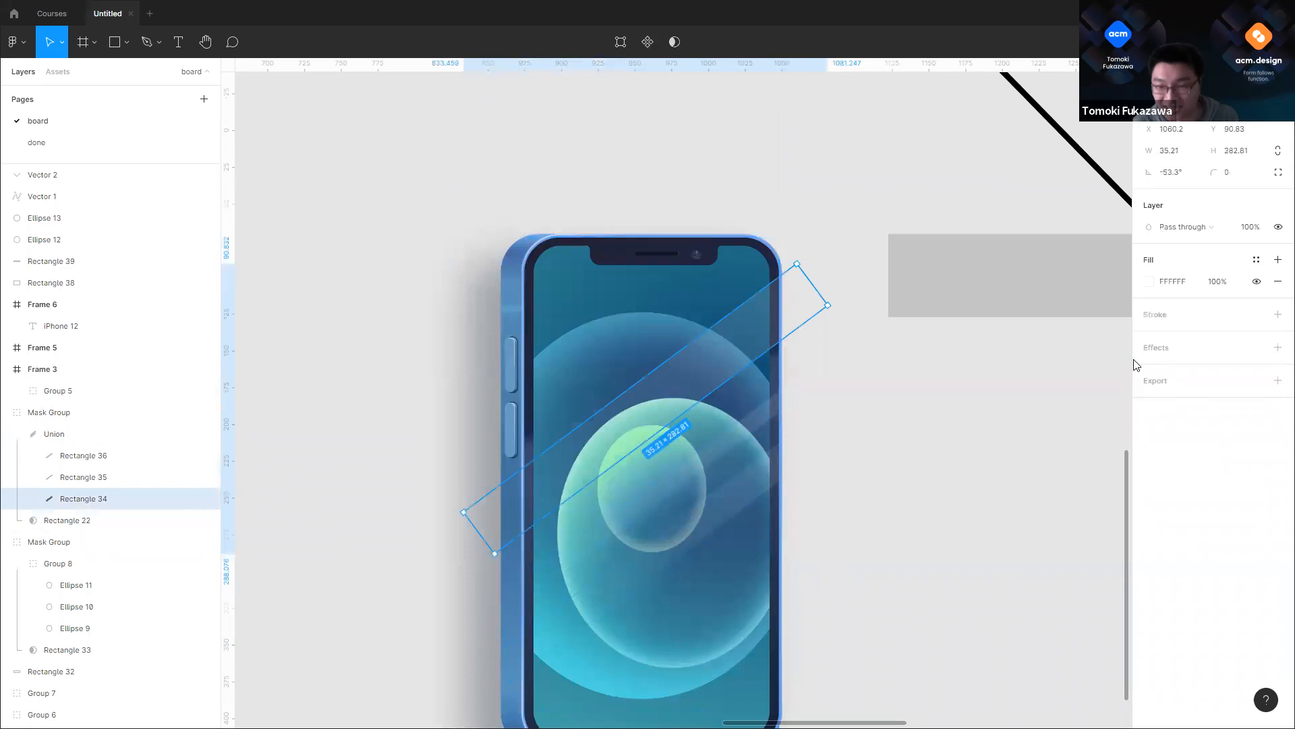
left_click(1278, 347)
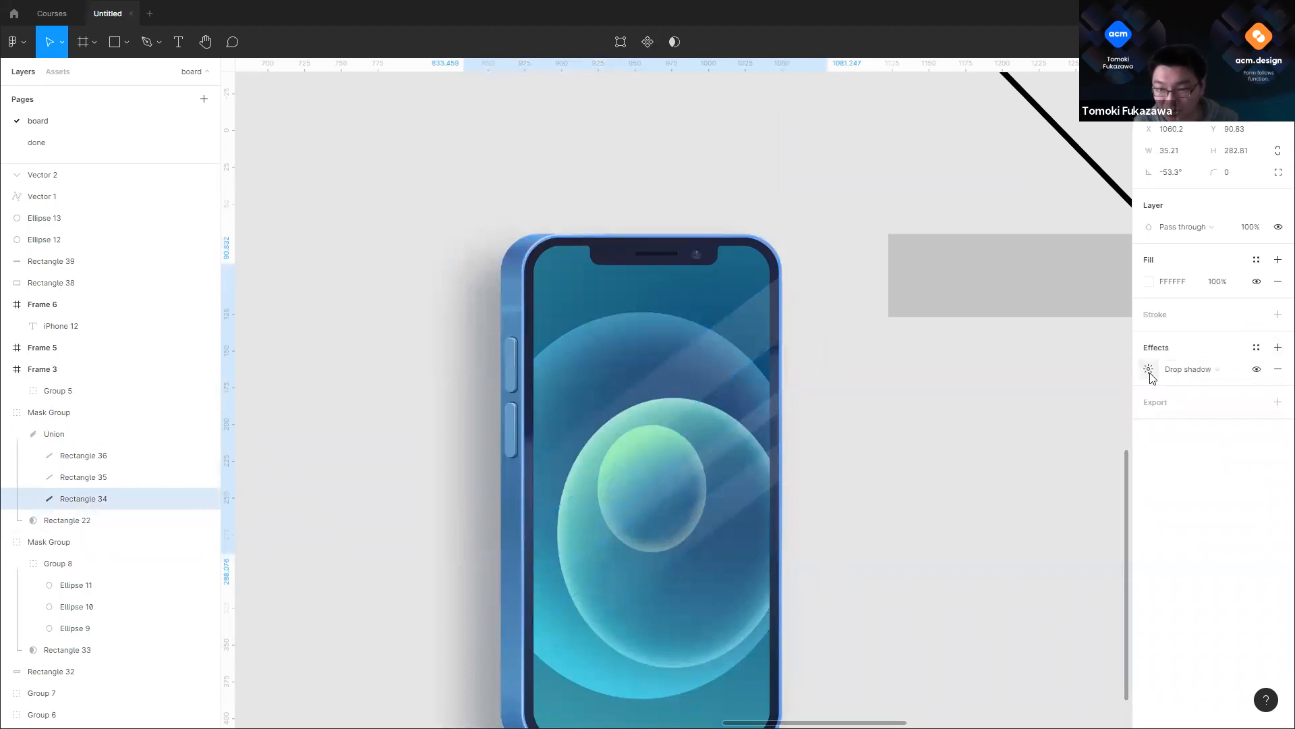
left_click(1155, 371)
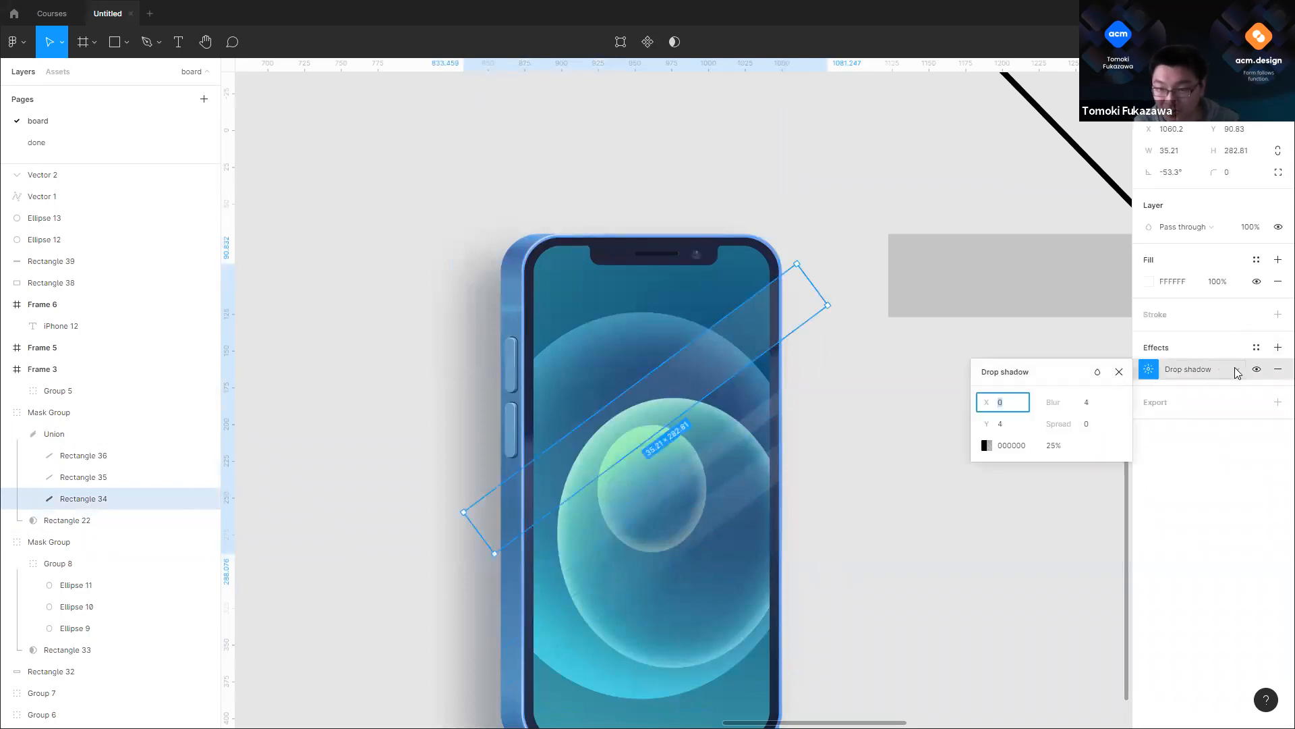
left_click(1192, 369)
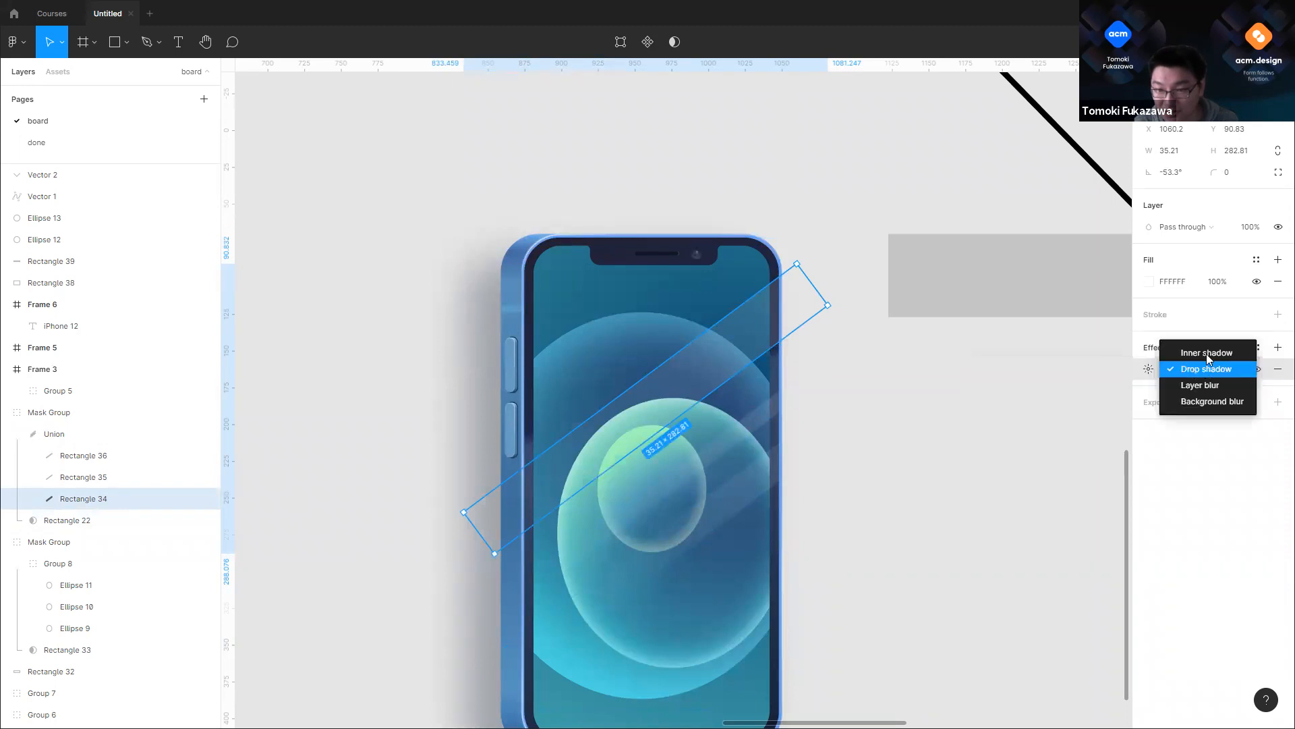
left_click(1205, 385)
type("18")
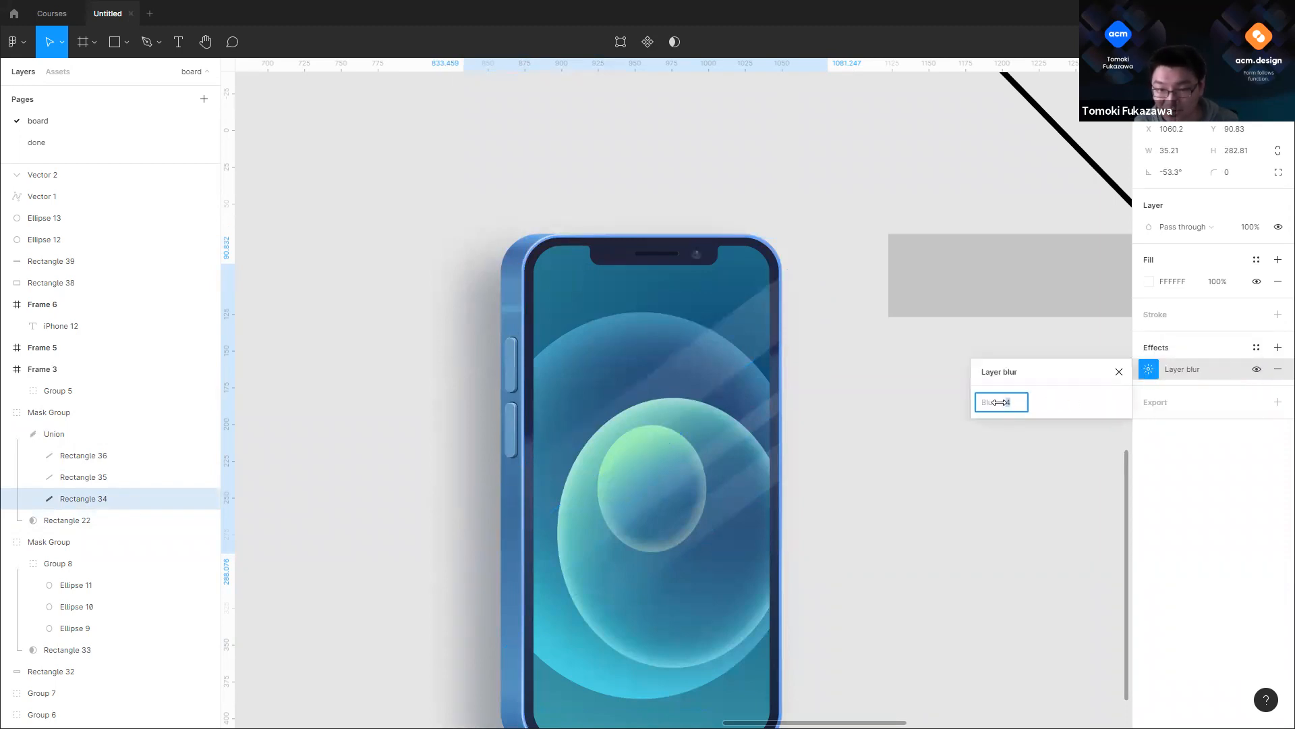
left_click(892, 462)
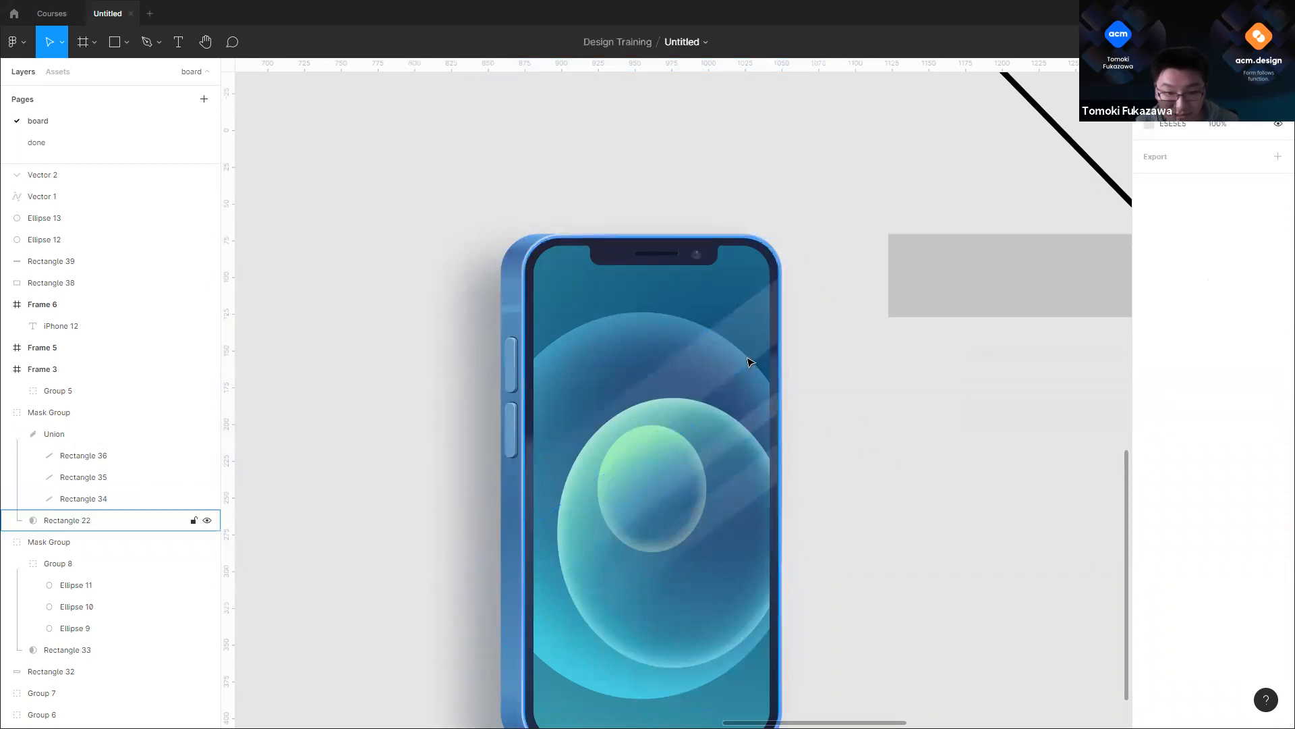
Step: Add a Layer blur effect to the Union of the three reflection stripes on the phone's screen
scroll(748, 357, "up", 3)
double_click(714, 336)
left_click(977, 394)
left_click(766, 347)
double_click(766, 347)
left_click(1278, 348)
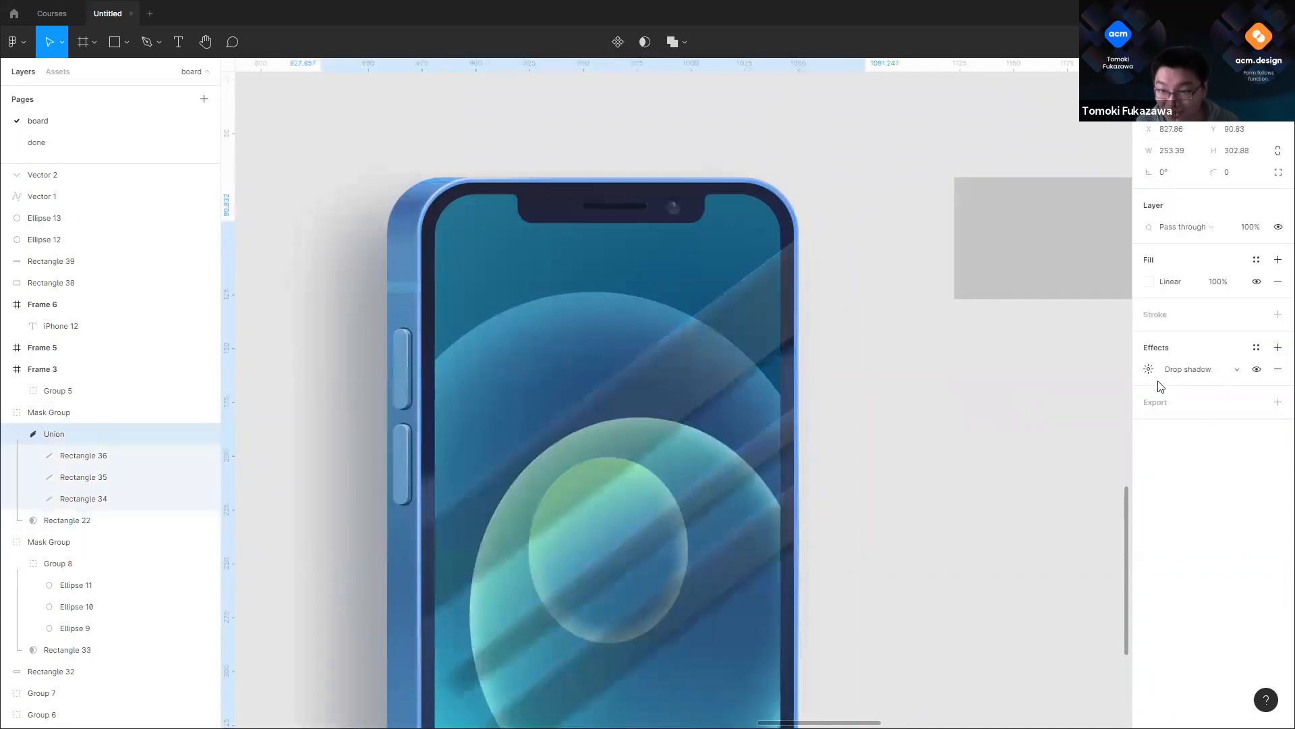
left_click(1190, 369)
left_click(1200, 385)
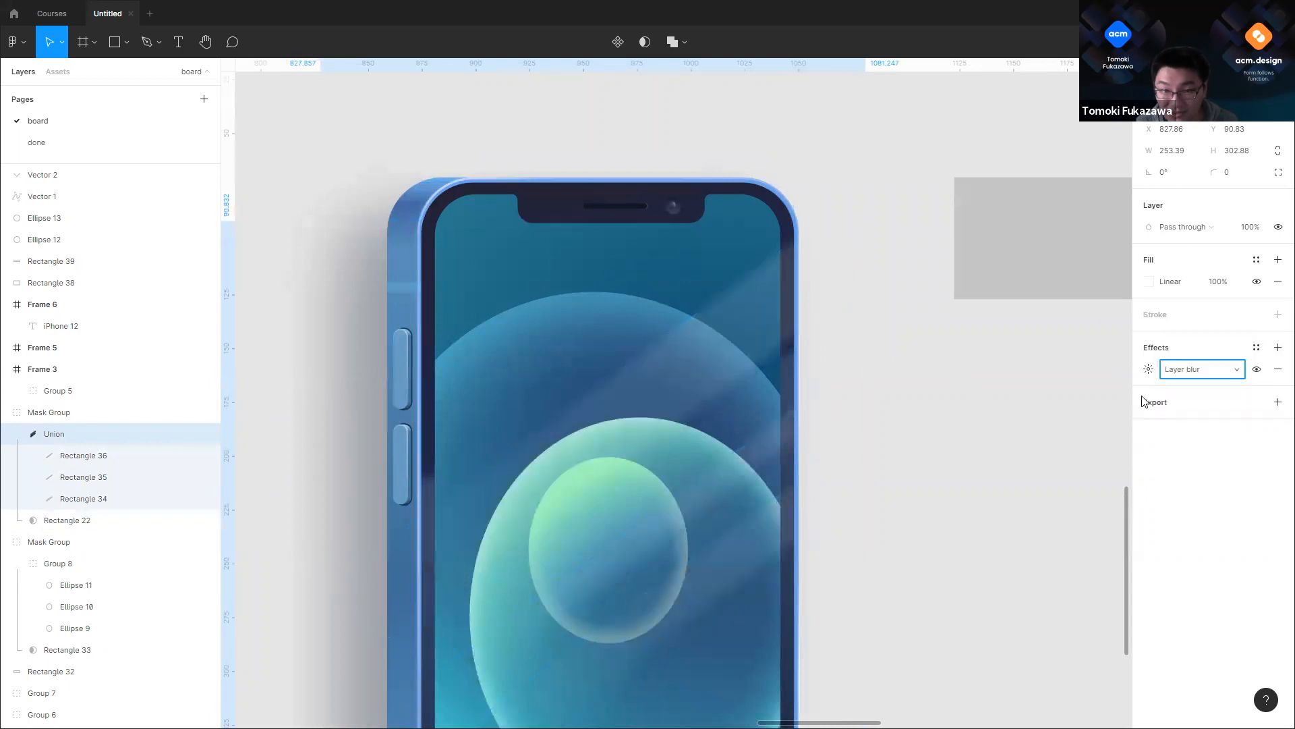
Step: Try a stronger Layer blur amount on the Union of reflection stripes and undo the increase
left_click(1148, 371)
left_click_drag(995, 403, 1022, 403)
scroll(776, 246, "down", 2)
left_click(890, 379)
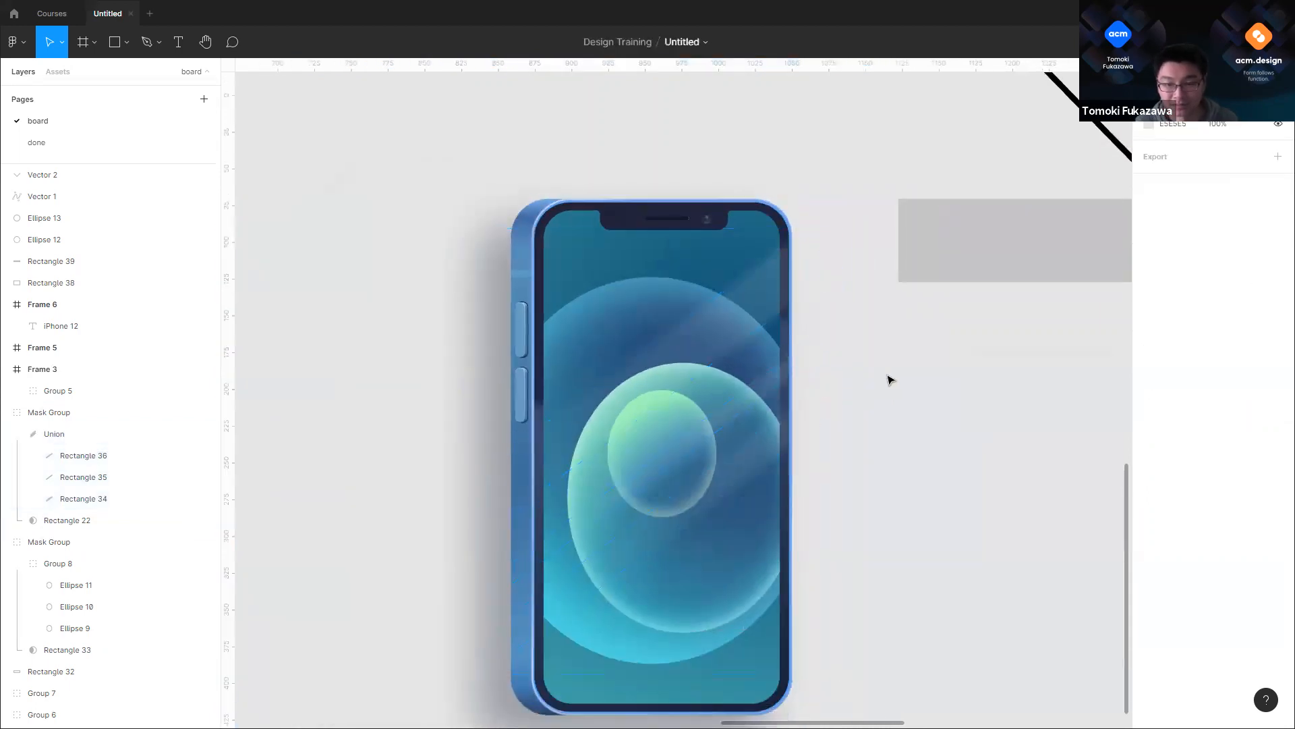
scroll(877, 378, "up", 1)
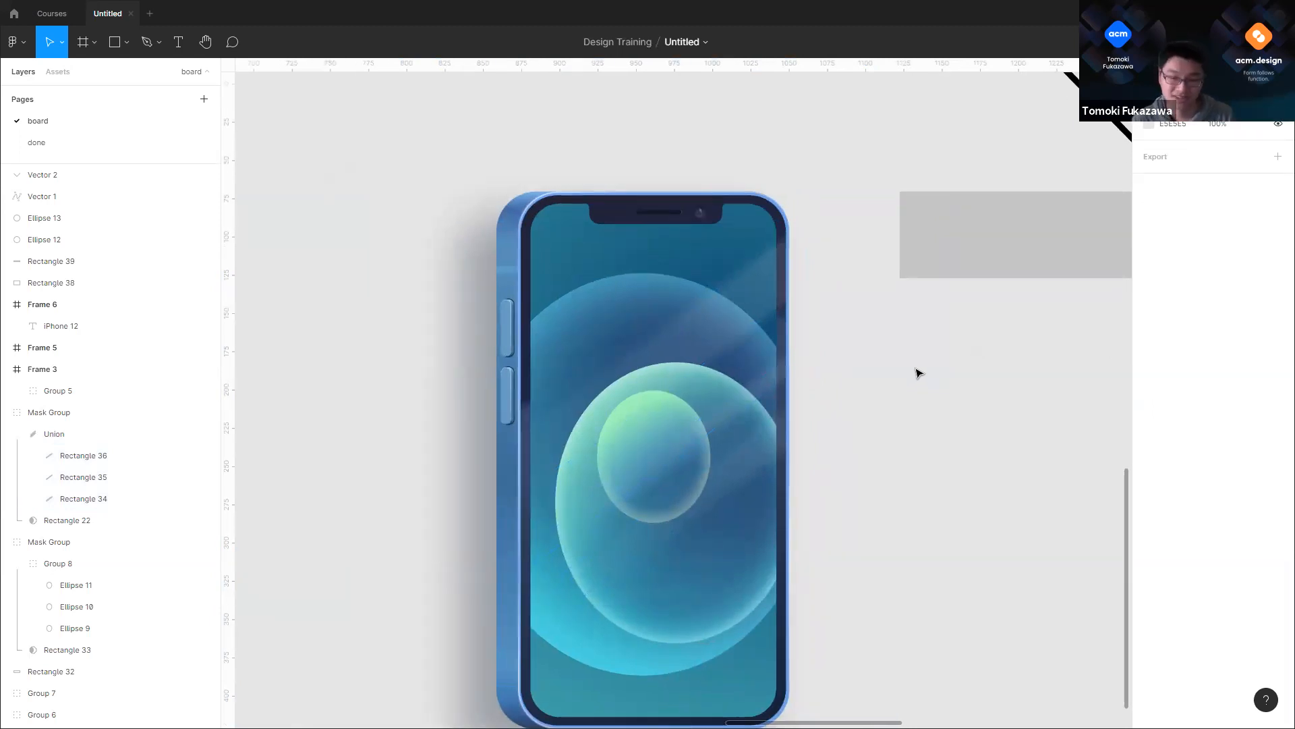
key("ctrl+z")
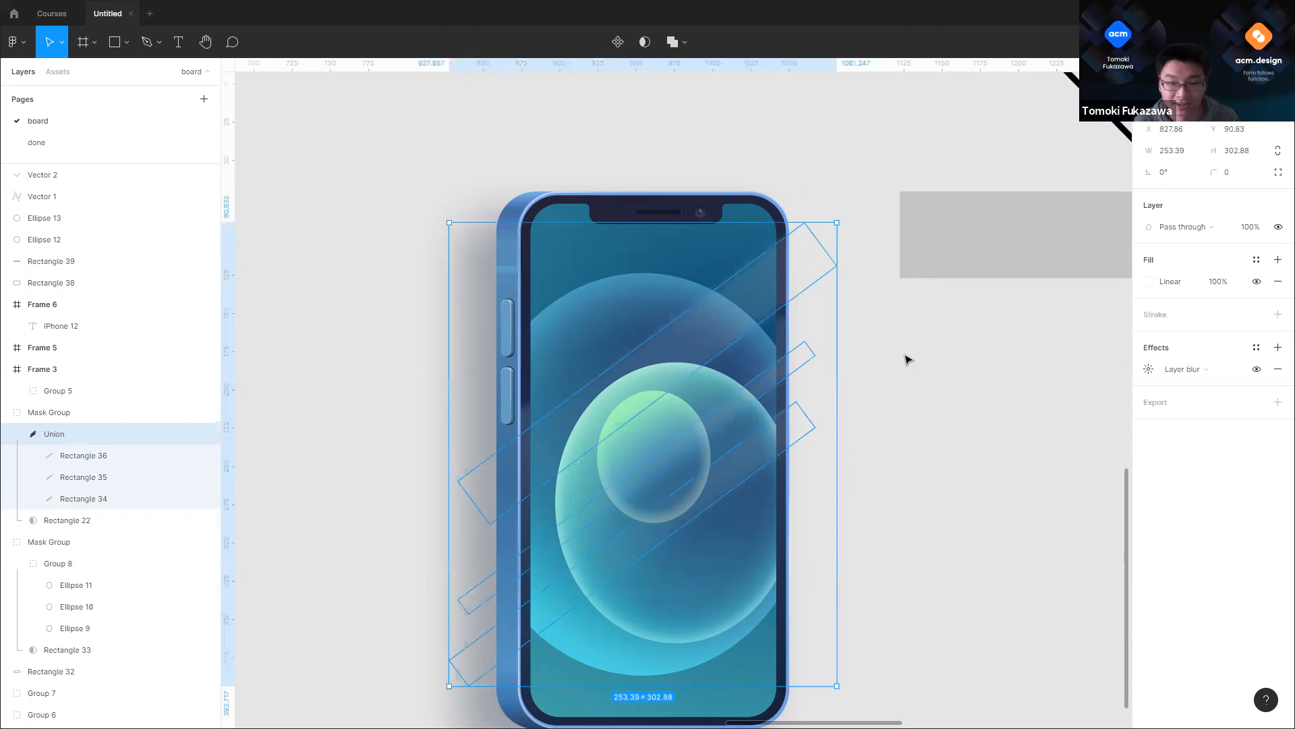
Step: Remove the Layer blur effect from the Union of reflection stripes on the phone's screen
left_click(1275, 371)
left_click(990, 382)
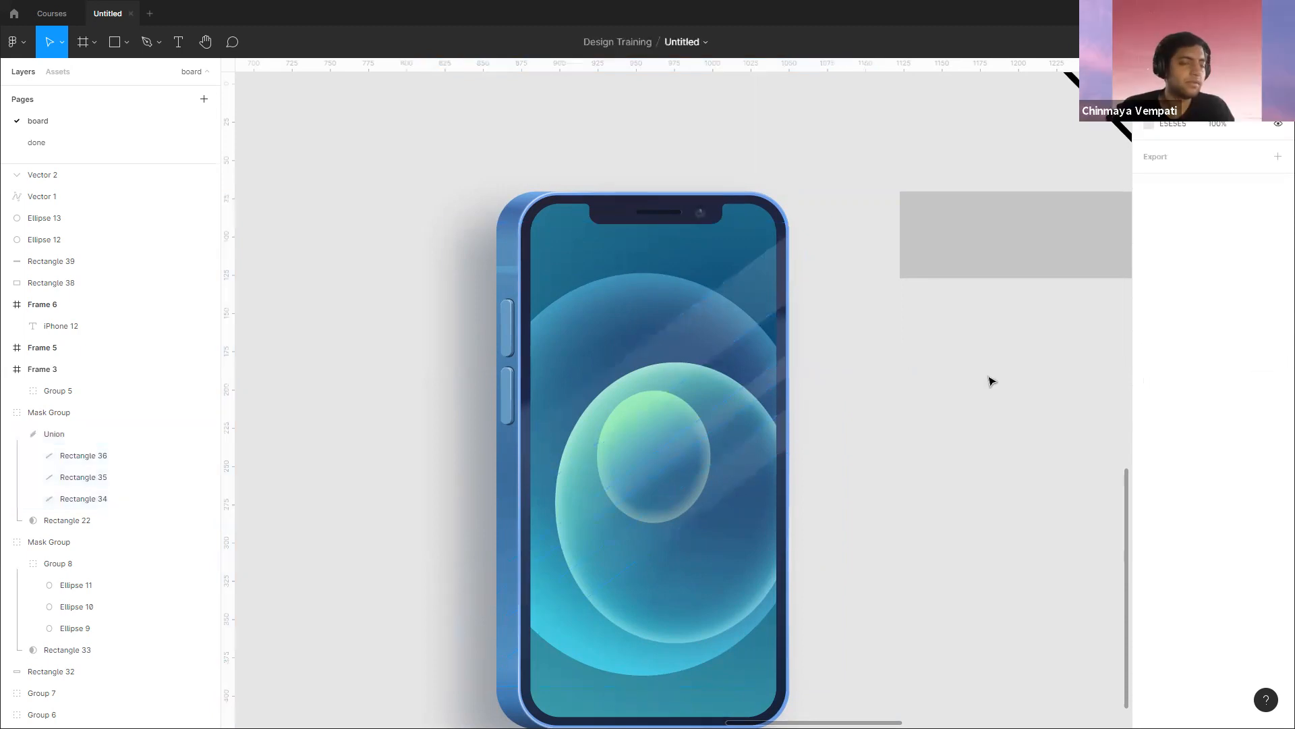
Step: Examine the standalone phone's sharp screen reflections up close and beside the light-reflection diagrams
scroll(853, 414, "down", 3)
left_click_drag(961, 413, 641, 454)
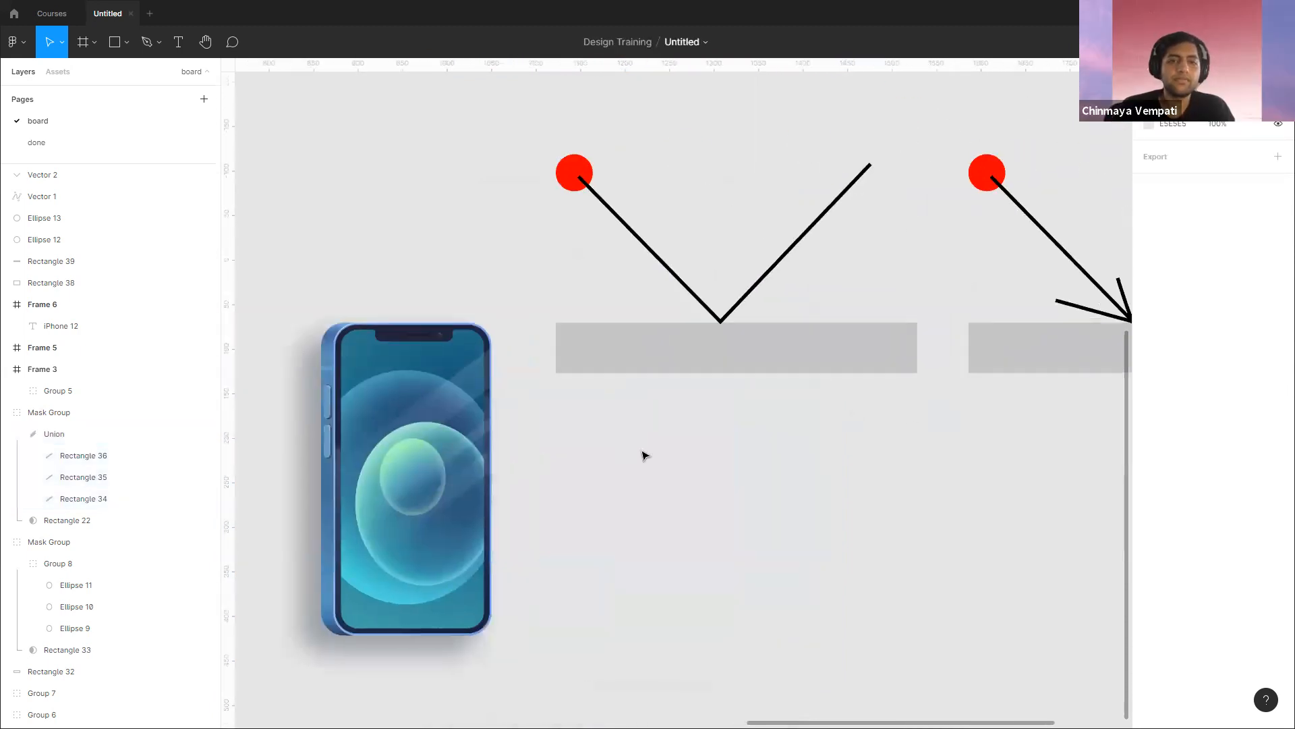
scroll(700, 439, "down", 2)
scroll(685, 442, "down", 2)
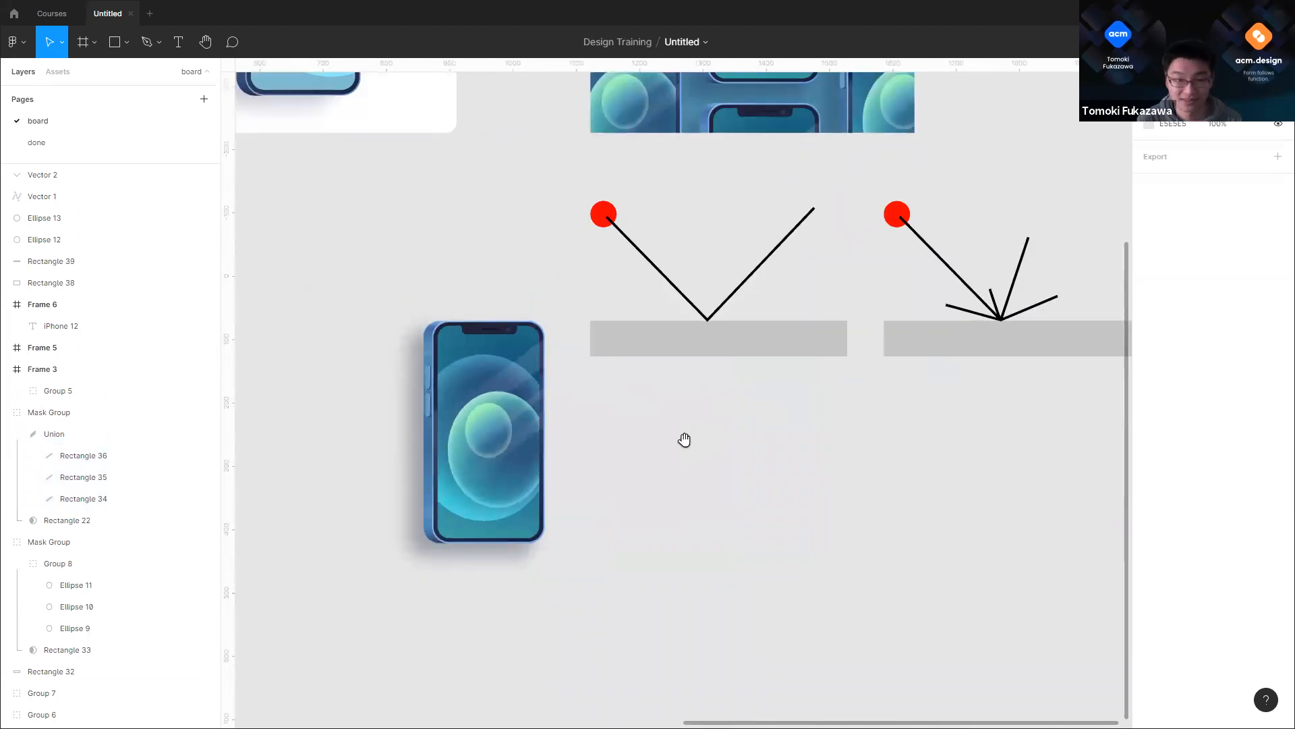
scroll(667, 442, "up", 1)
scroll(554, 419, "up", 2)
scroll(514, 375, "up", 3)
left_click_drag(616, 427, 893, 322)
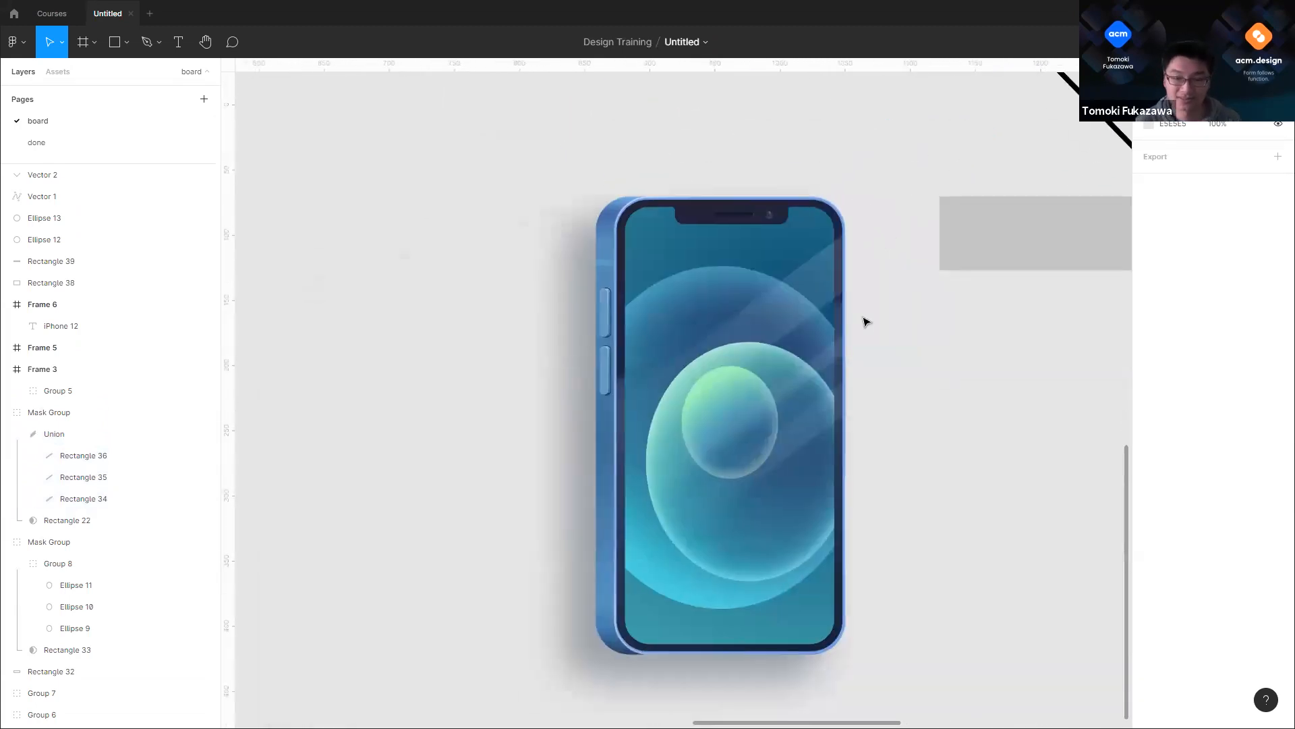
scroll(863, 322, "up", 2)
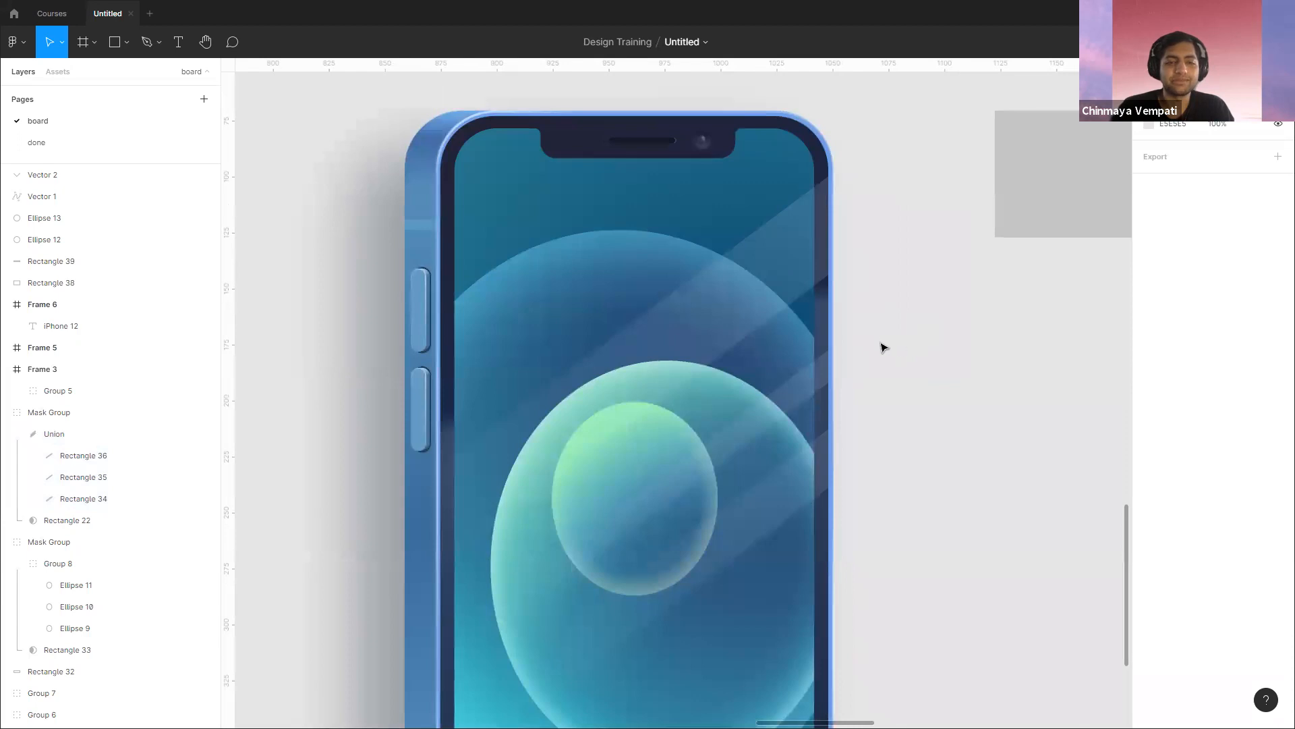
scroll(870, 332, "down", 1)
left_click_drag(940, 327, 690, 343)
scroll(708, 341, "down", 2)
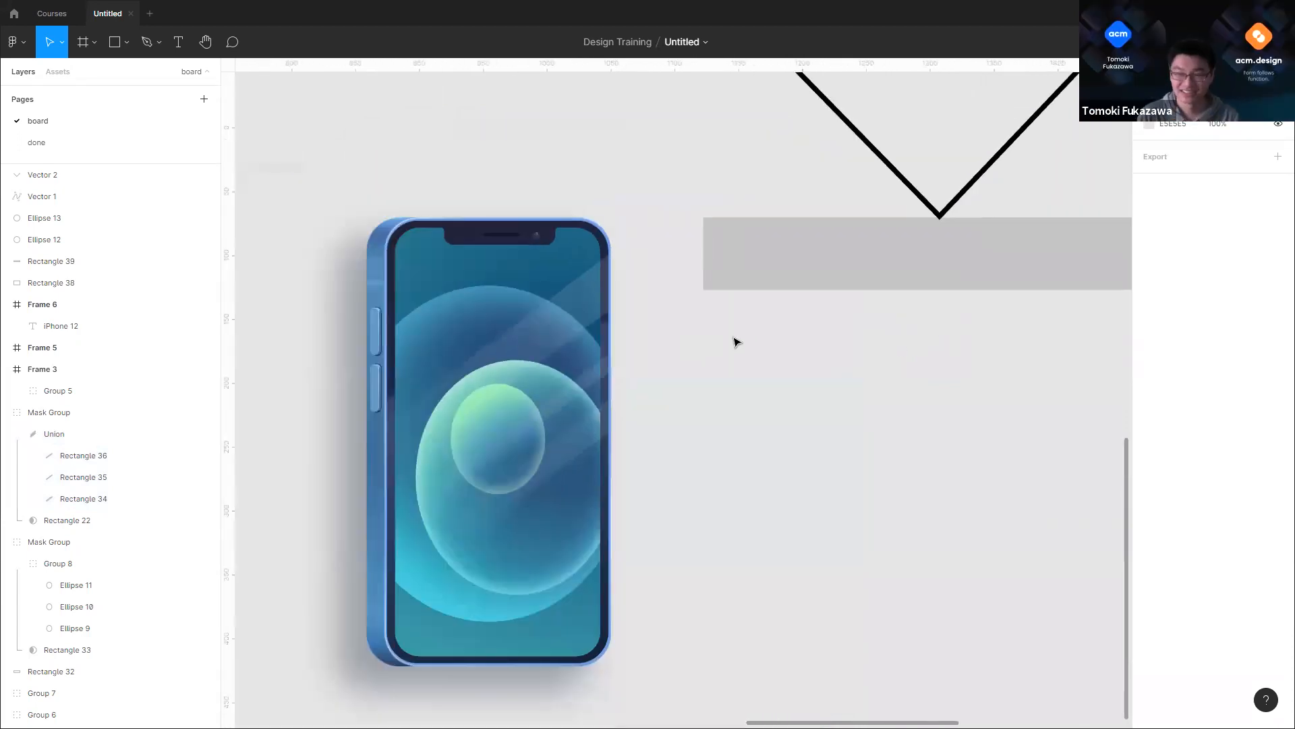
left_click_drag(452, 164, 643, 217)
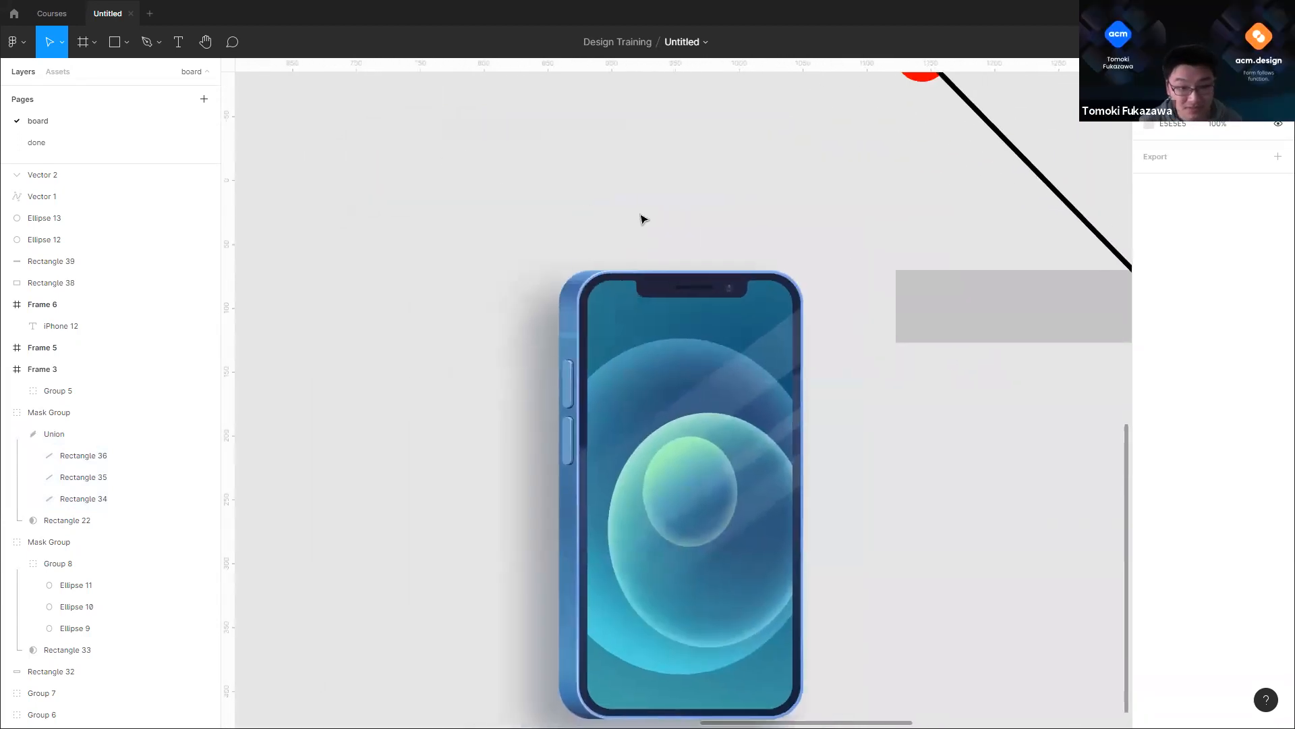
Step: Move the third gradient stop of the phone body's linear fill, Rectangle 21, up onto the second stop to create a hard shading edge
scroll(580, 297, "up", 3)
left_click(594, 310)
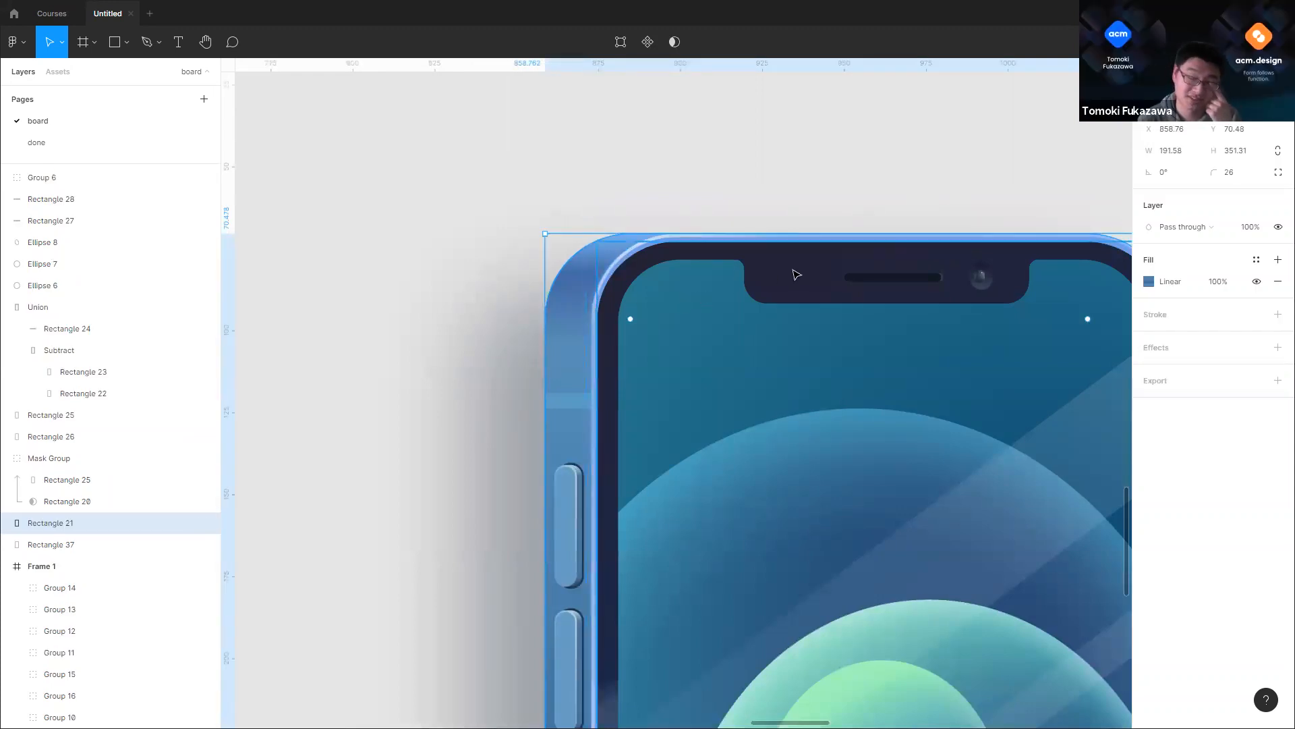
left_click(1149, 282)
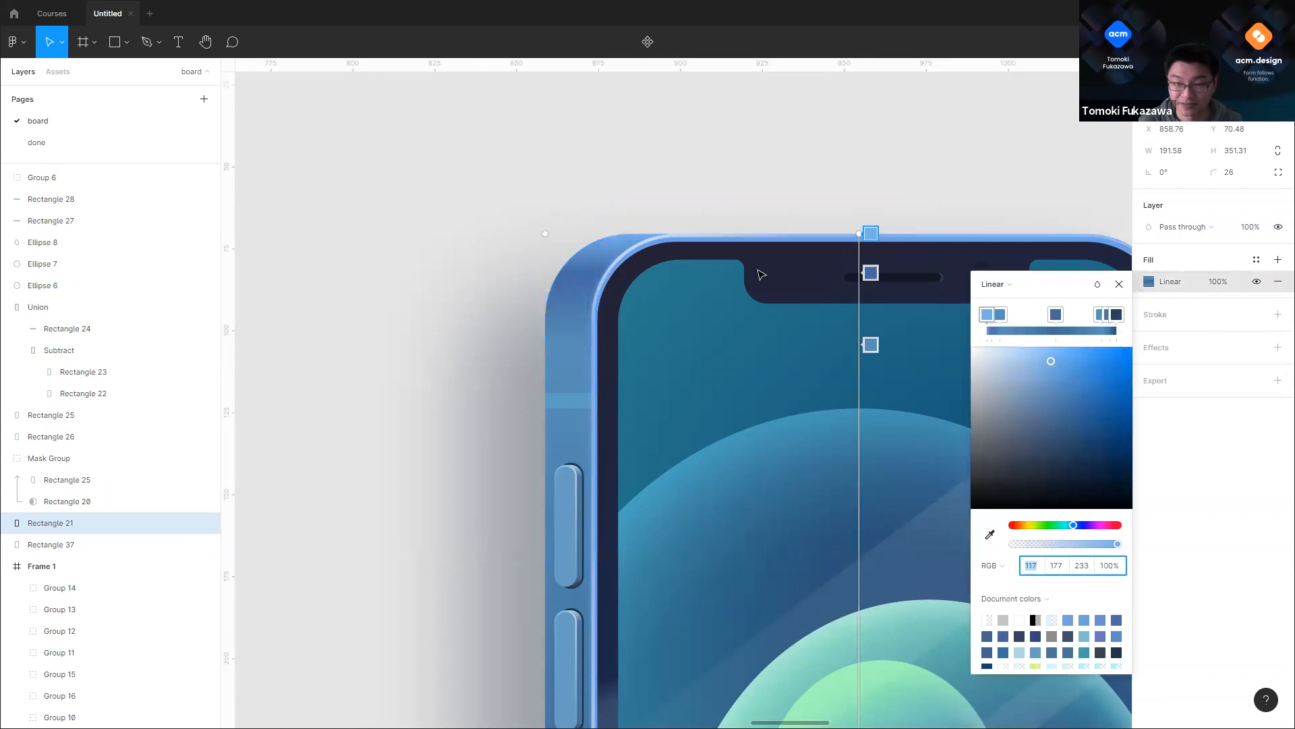
scroll(690, 260, "up", 1)
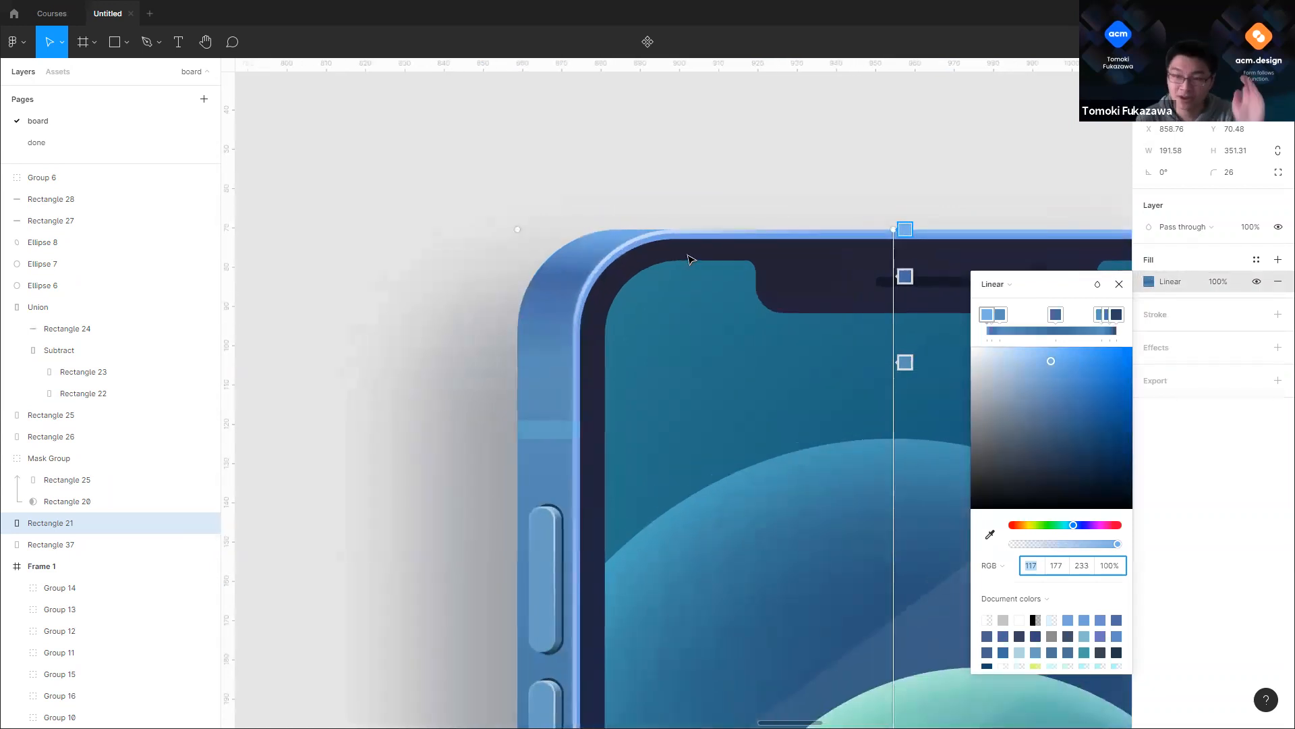
left_click_drag(907, 364, 908, 277)
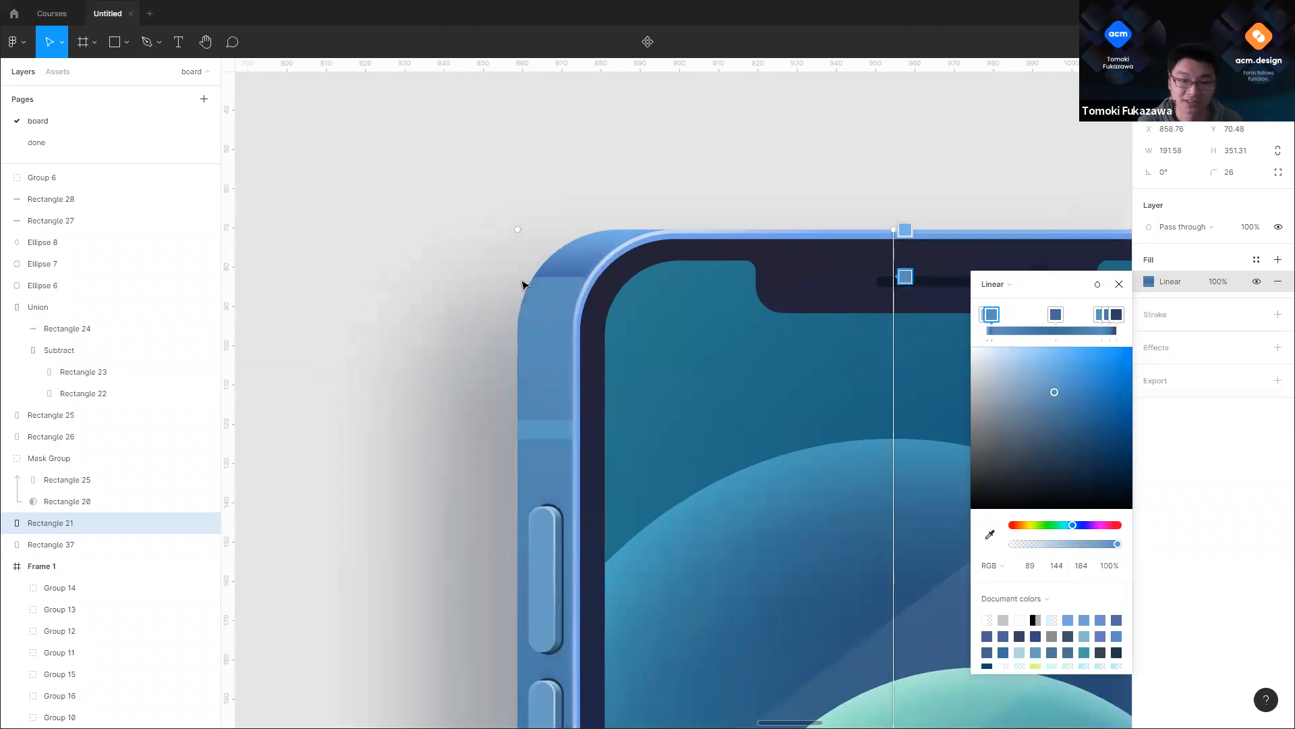
Step: Move the overlapping gradient stop of Rectangle 21's linear fill back down below the notch to soften the body's shading transition
scroll(522, 284, "down", 3)
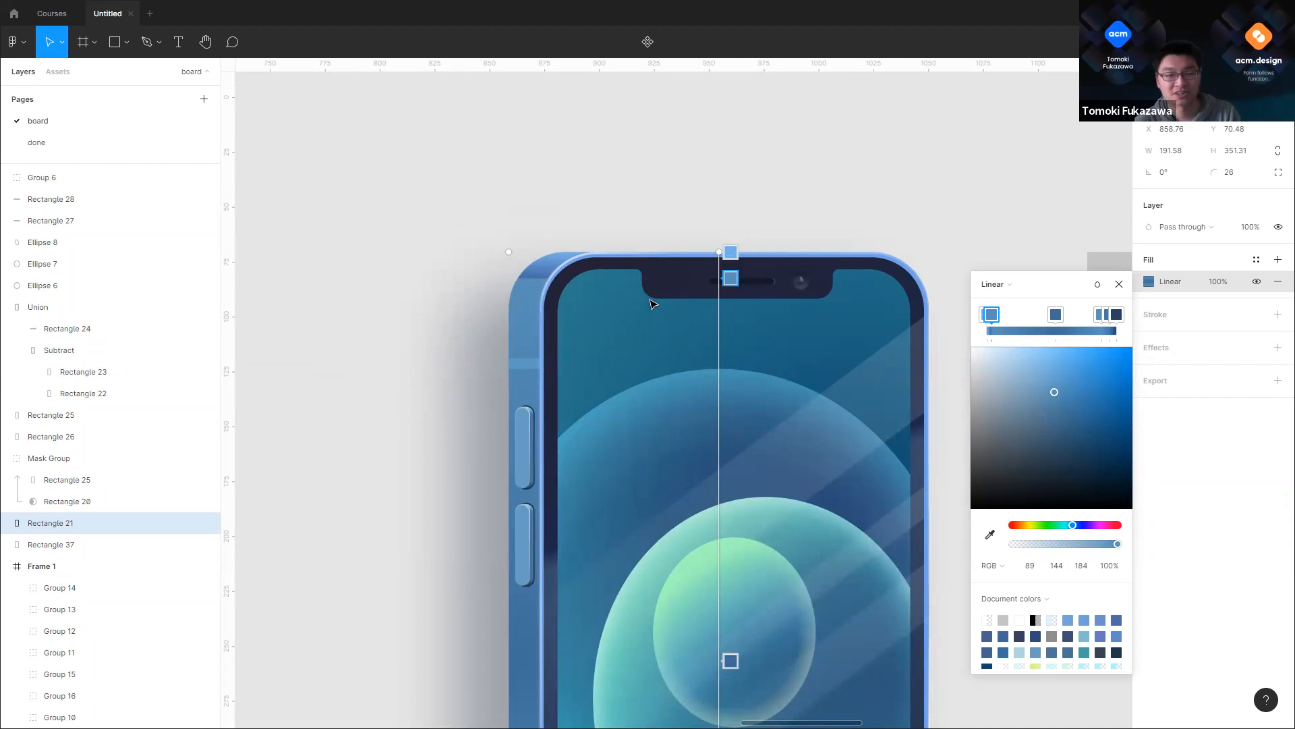
scroll(545, 283, "up", 5)
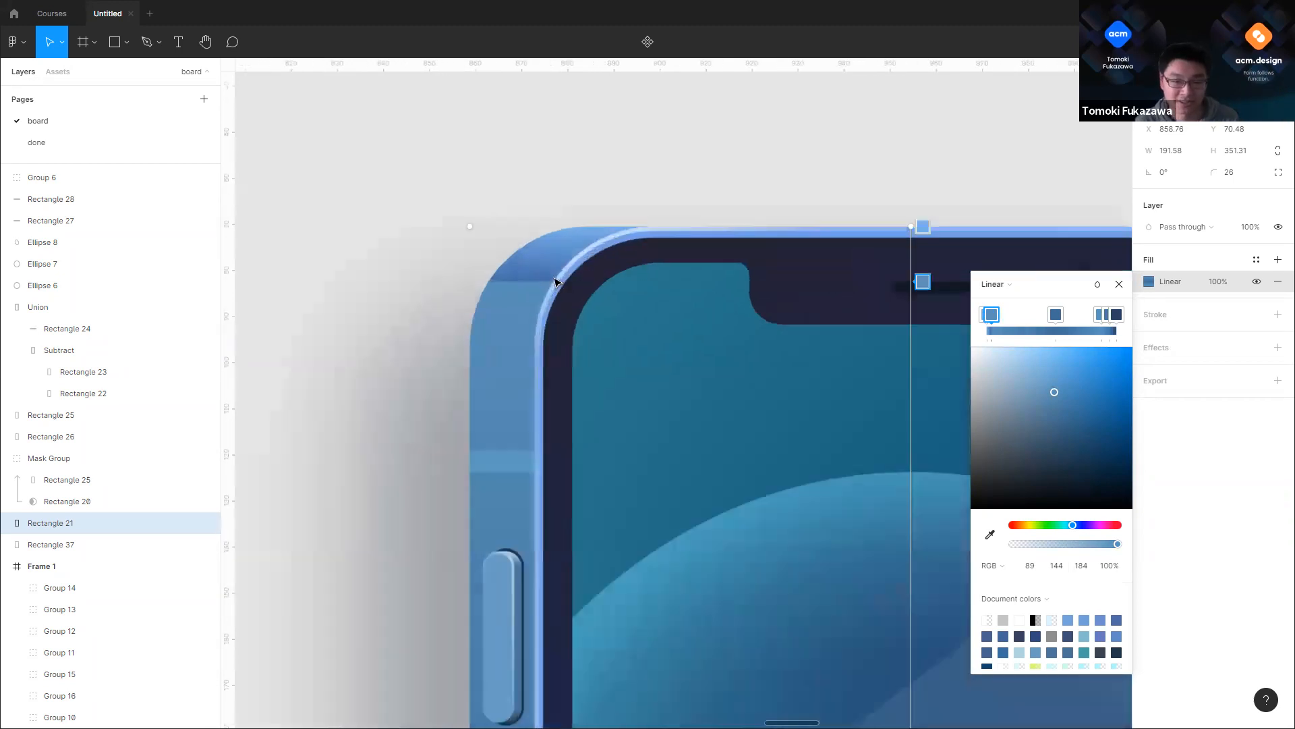
scroll(557, 289, "up", 3)
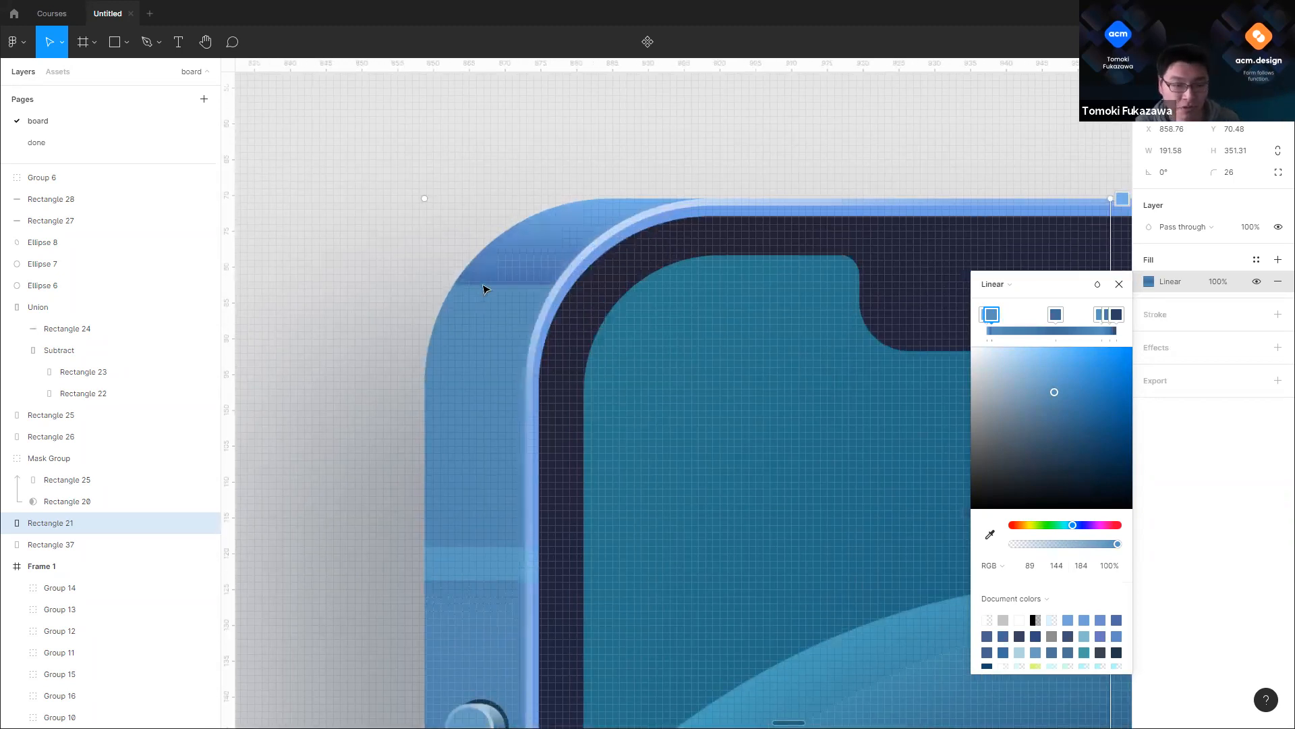
scroll(456, 283, "up", 3)
scroll(715, 301, "down", 2)
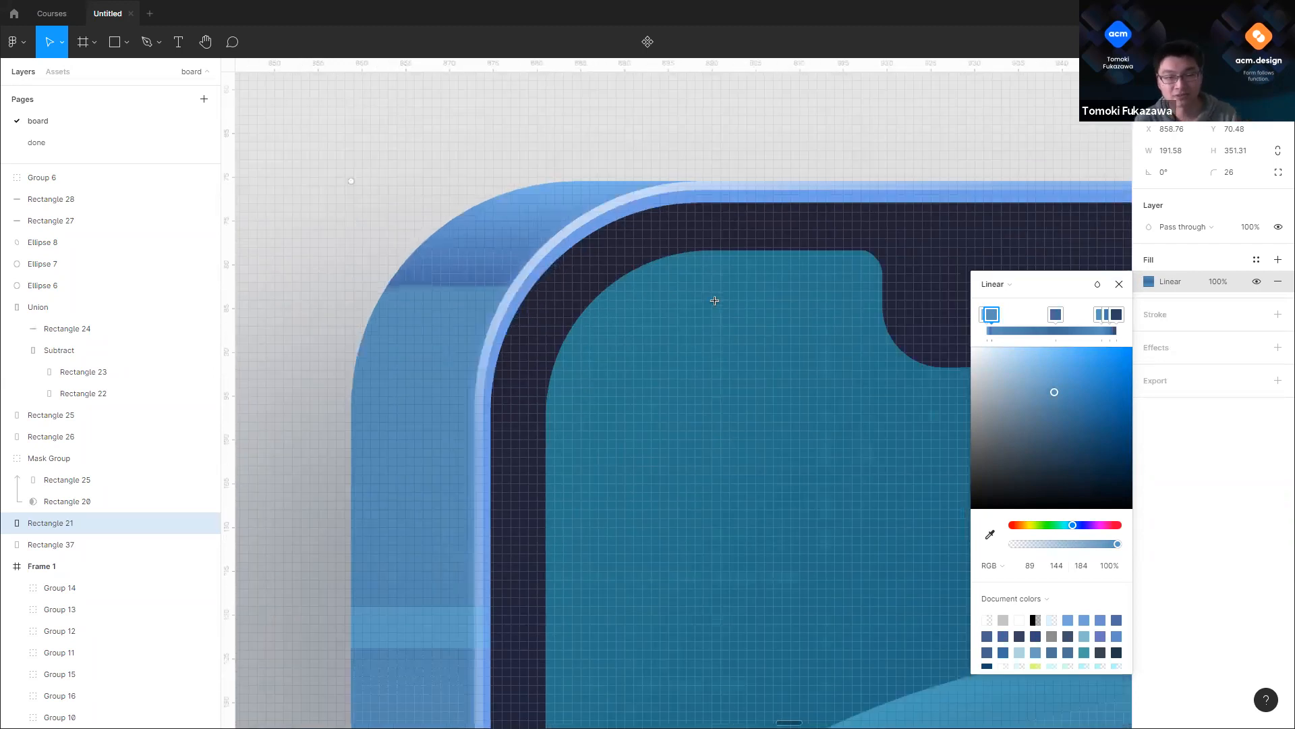
scroll(715, 300, "down", 5)
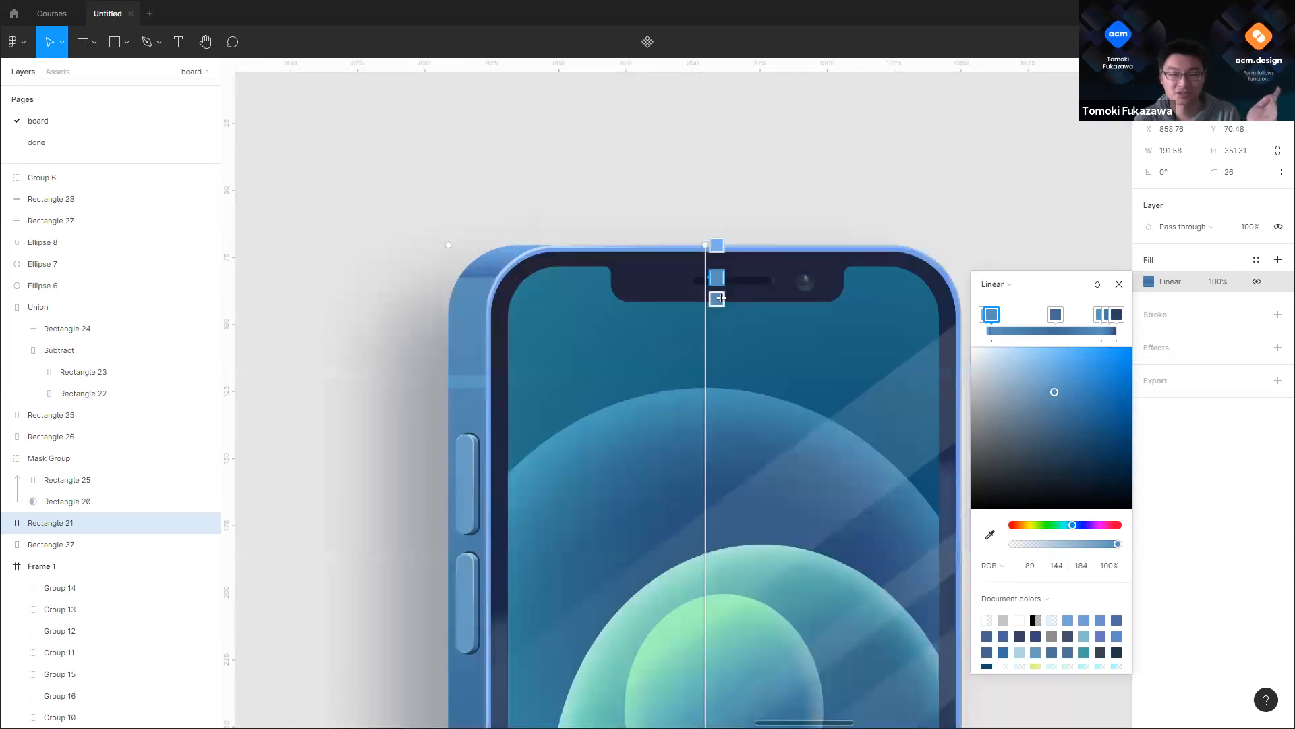
left_click_drag(716, 278, 716, 338)
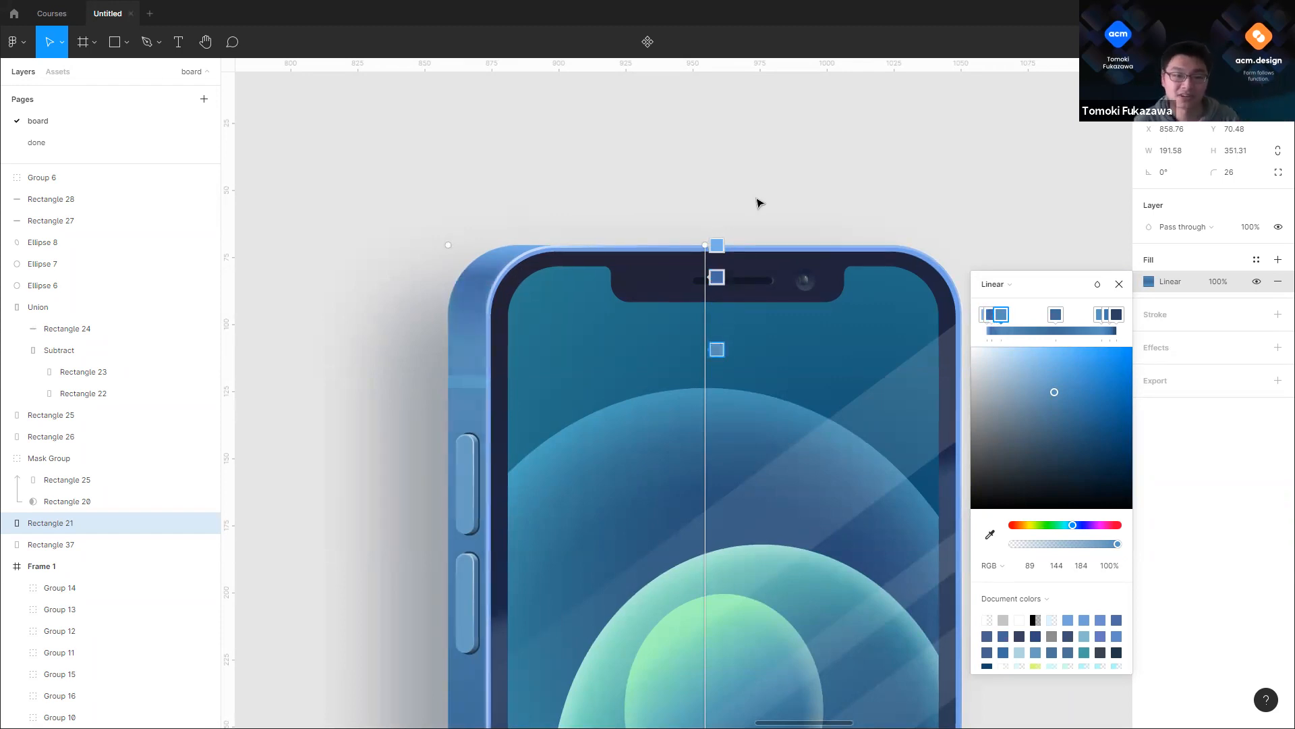
scroll(616, 243, "down", 3)
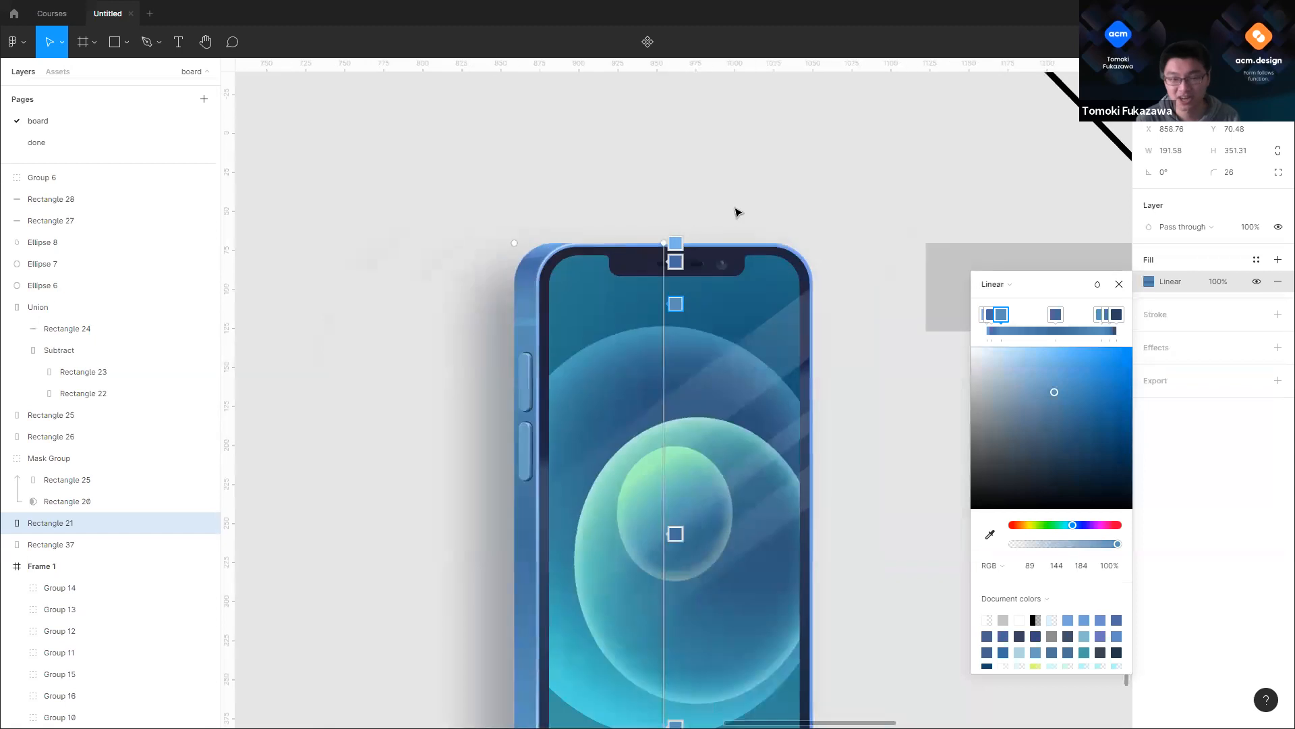
left_click(616, 191)
scroll(616, 191, "down", 3)
scroll(757, 338, "up", 3)
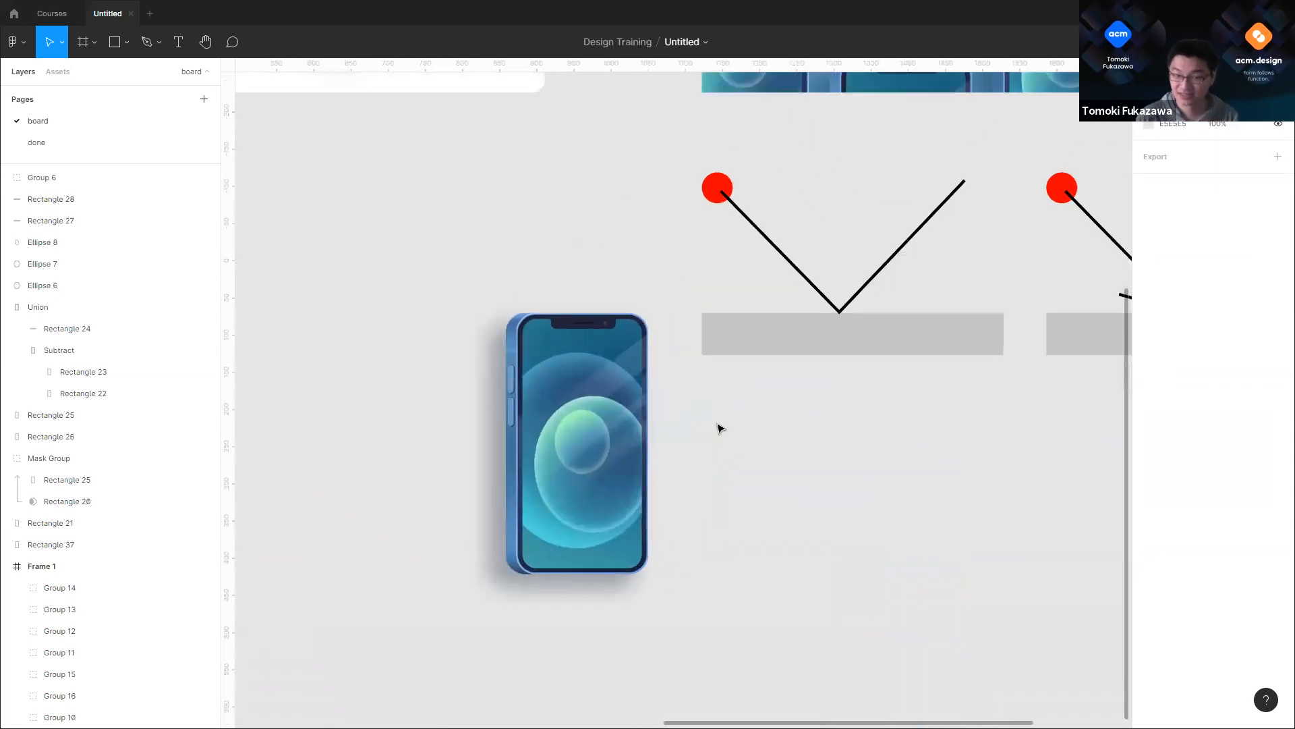
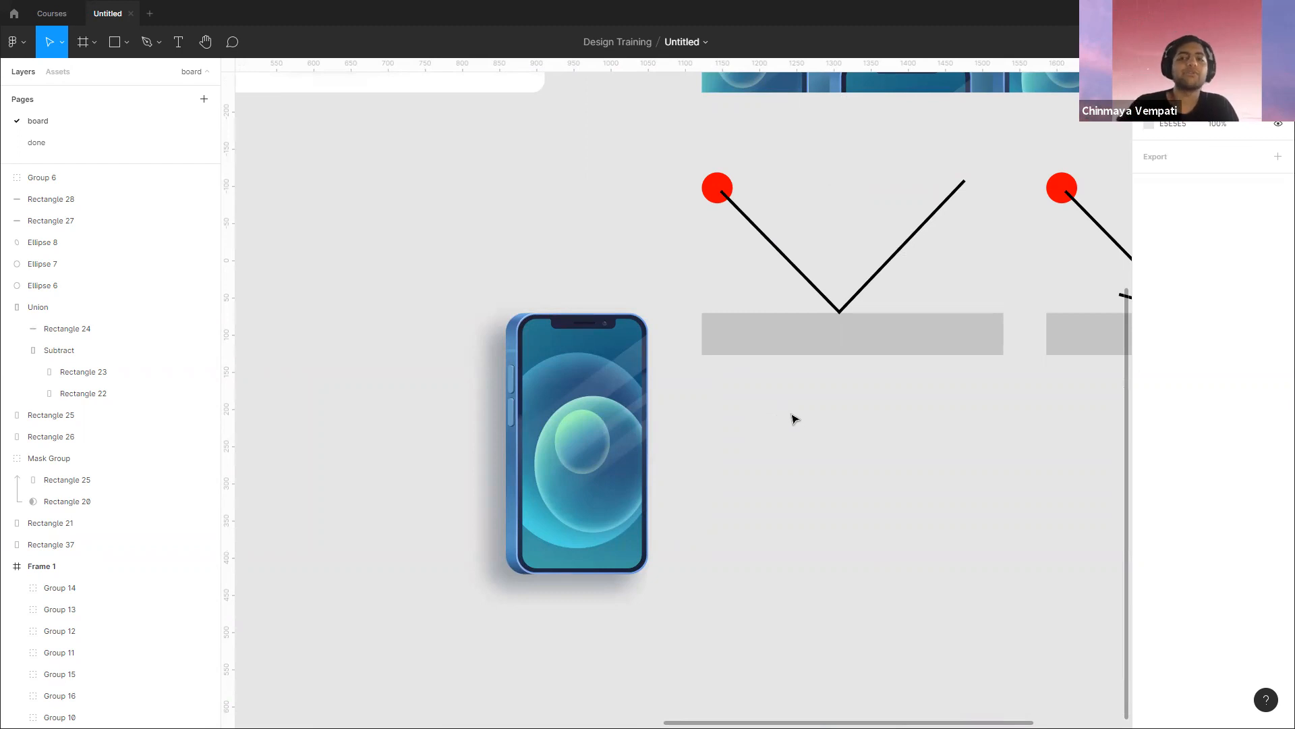
Step: Examine the repeated phone pattern in Frame 1 above the light-reflection diagrams
scroll(836, 437, "up", 5)
scroll(836, 436, "right", 4)
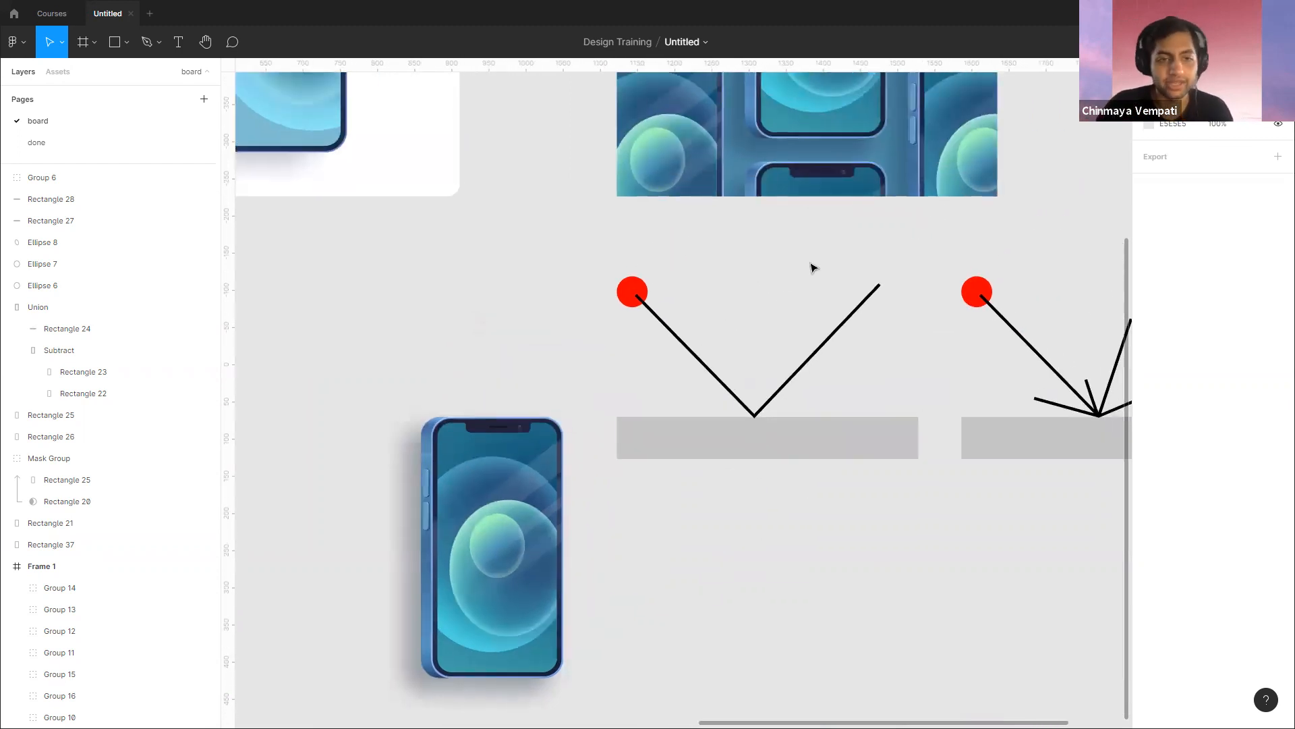
scroll(667, 469, "up", 3)
scroll(667, 469, "right", 2)
scroll(685, 462, "down", 3)
scroll(760, 269, "up", 2)
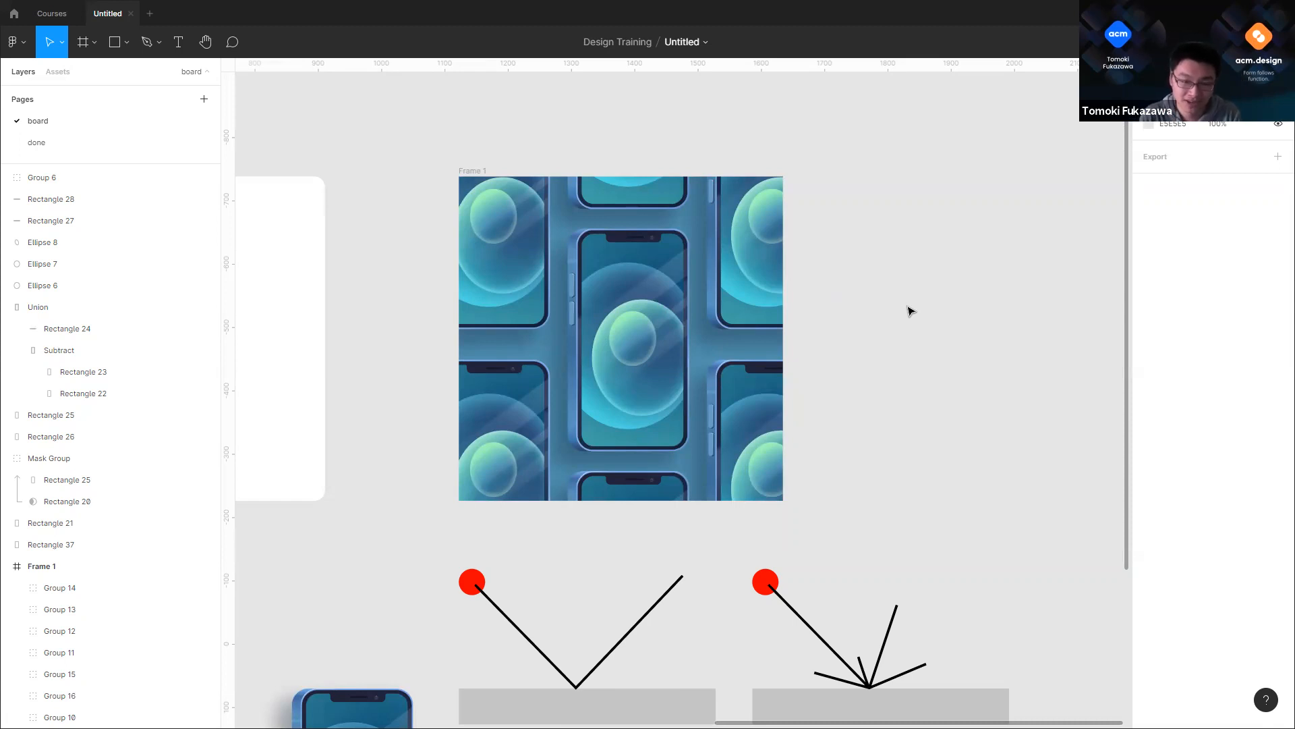
left_click_drag(856, 321, 969, 349)
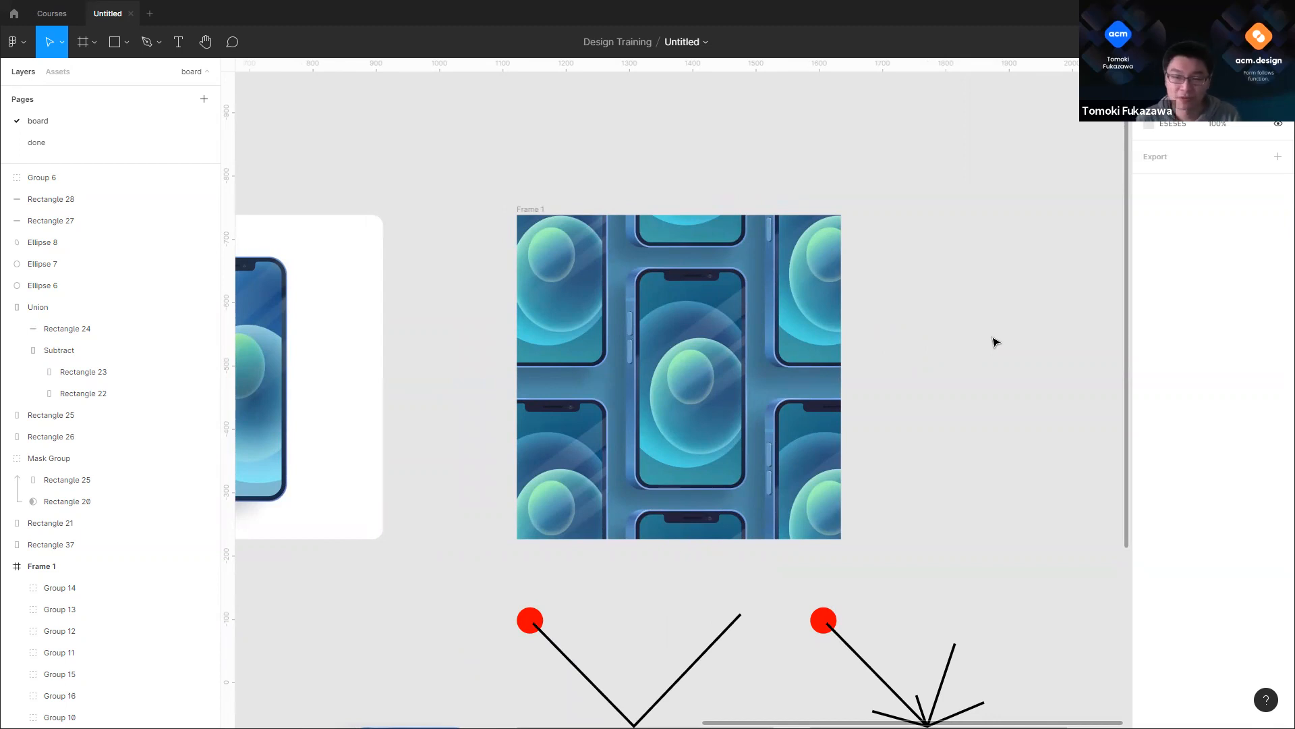
left_click_drag(970, 360, 892, 344)
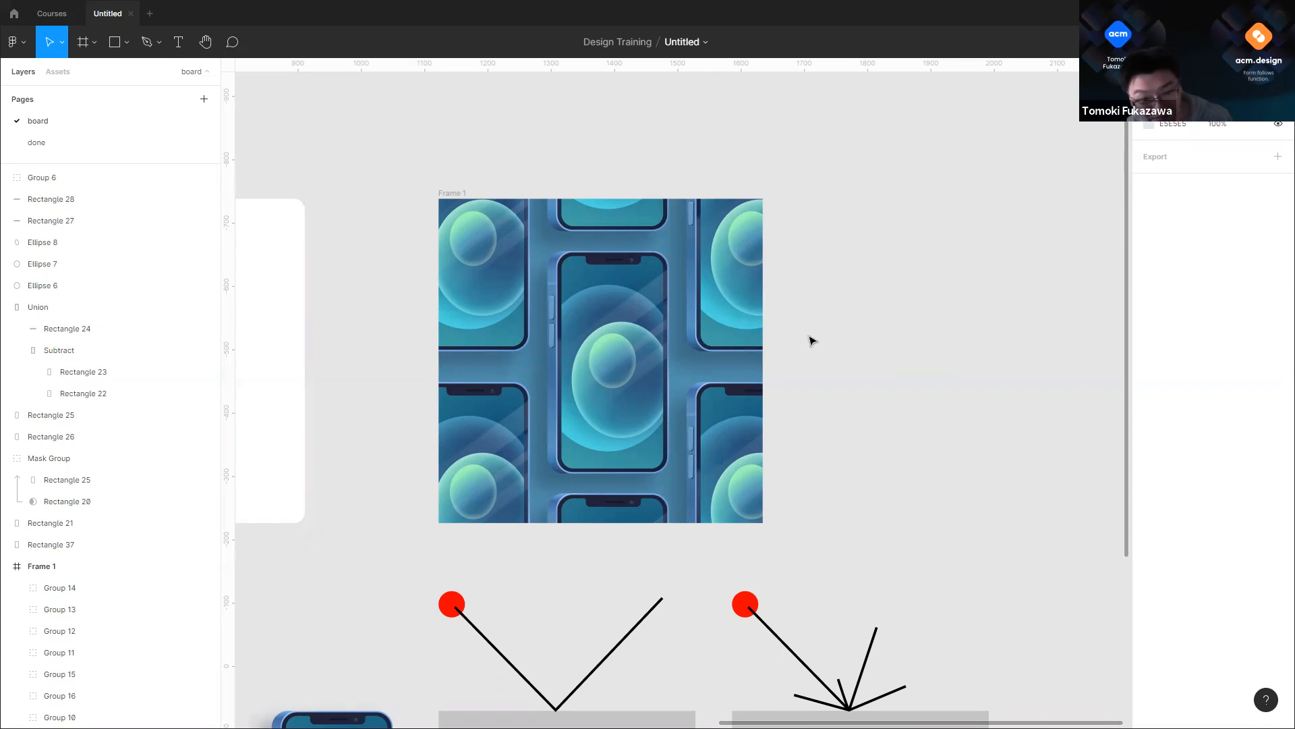
Step: Inspect the phone group in Frame 3, including the shadow around its body
scroll(905, 243, "down", 2)
scroll(905, 243, "up", 4)
left_click_drag(771, 259, 1183, 270)
scroll(935, 354, "down", 3)
scroll(466, 399, "up", 4)
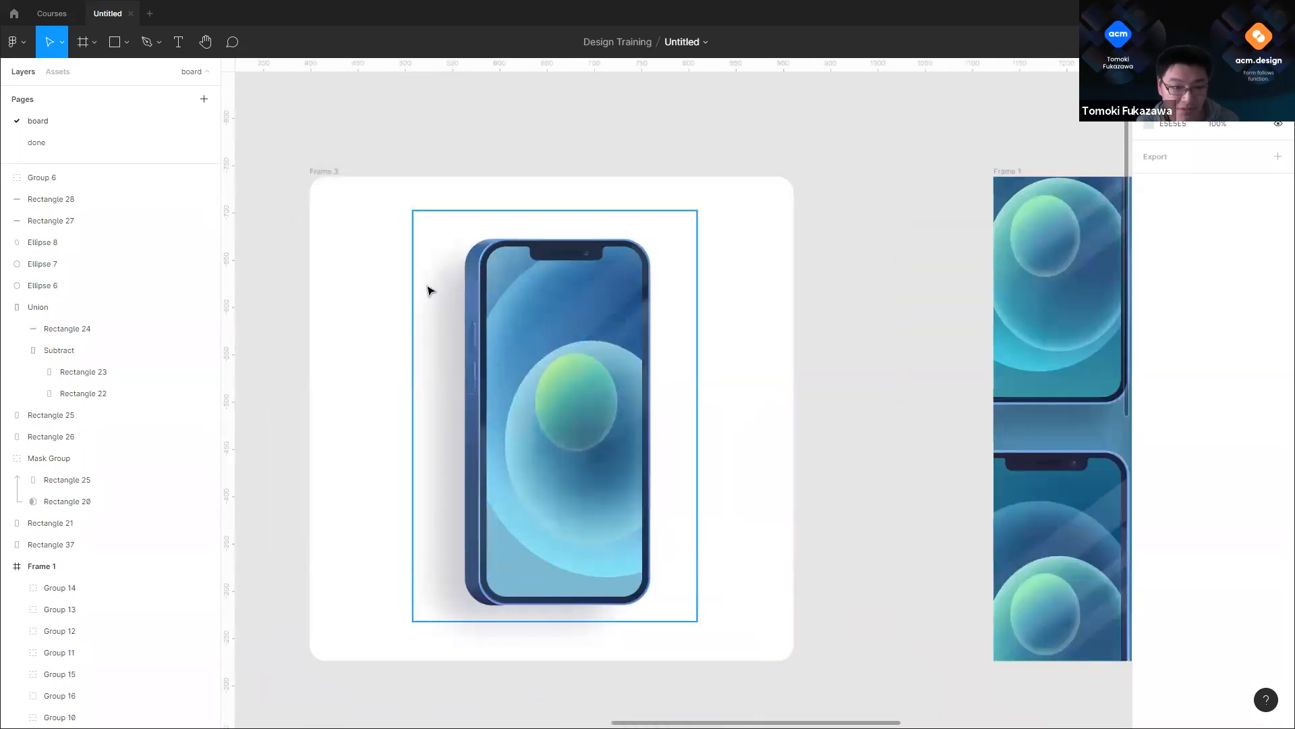
left_click(443, 328)
scroll(820, 325, "down", 1)
scroll(820, 328, "down", 1)
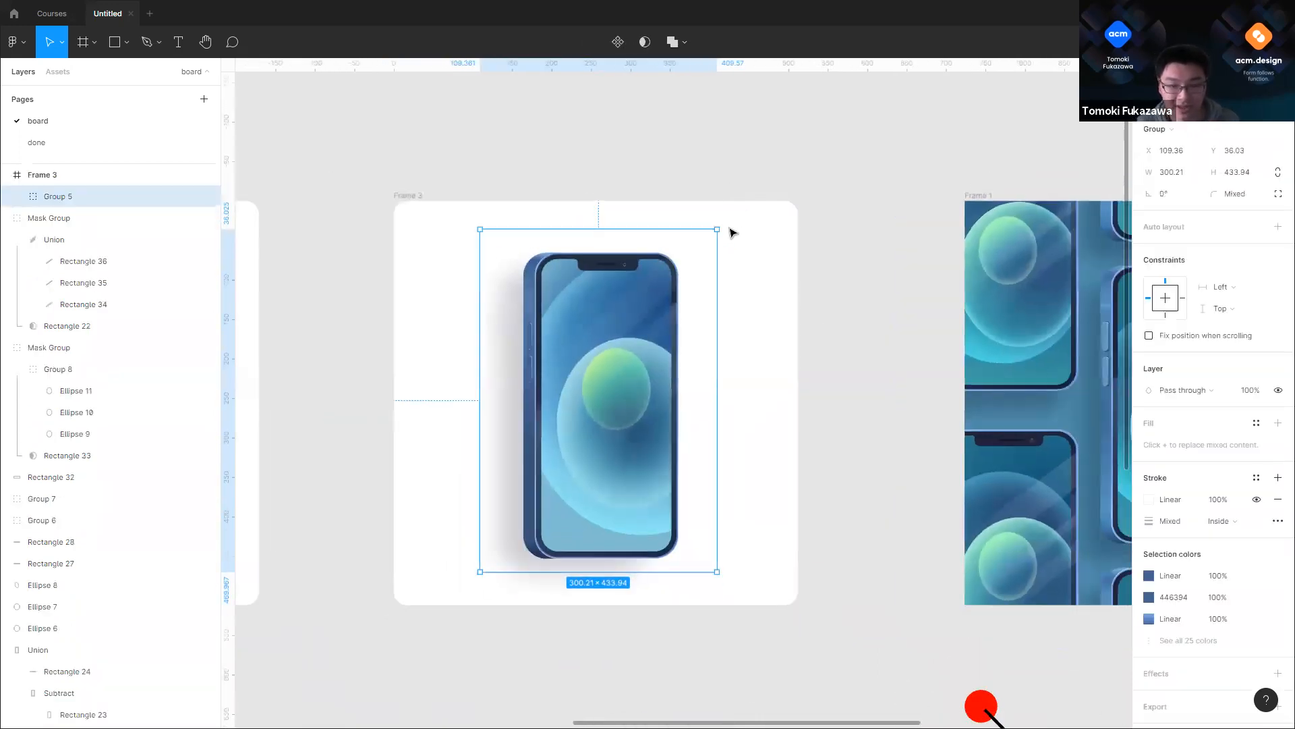
left_click(743, 249)
Step: Draw a white square frame about 424 × 424 in the empty canvas area beside the standalone phone
scroll(742, 249, "down", 4)
left_click(92, 44)
left_click(83, 74)
scroll(555, 564, "up", 3)
left_click_drag(483, 449, 775, 610)
left_click(915, 385)
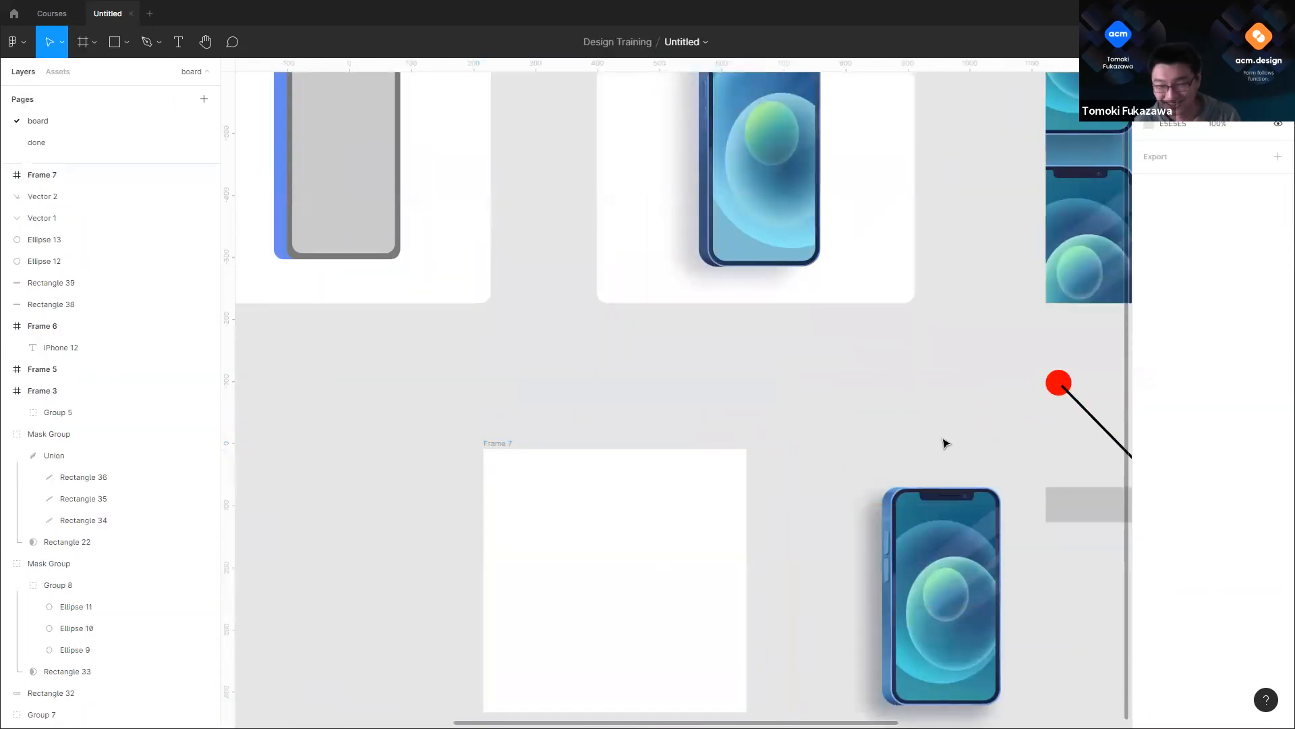
Step: Select all layers of the standalone phone and move them into the new white square frame
left_click_drag(834, 446, 1005, 719)
scroll(860, 344, "down", 3)
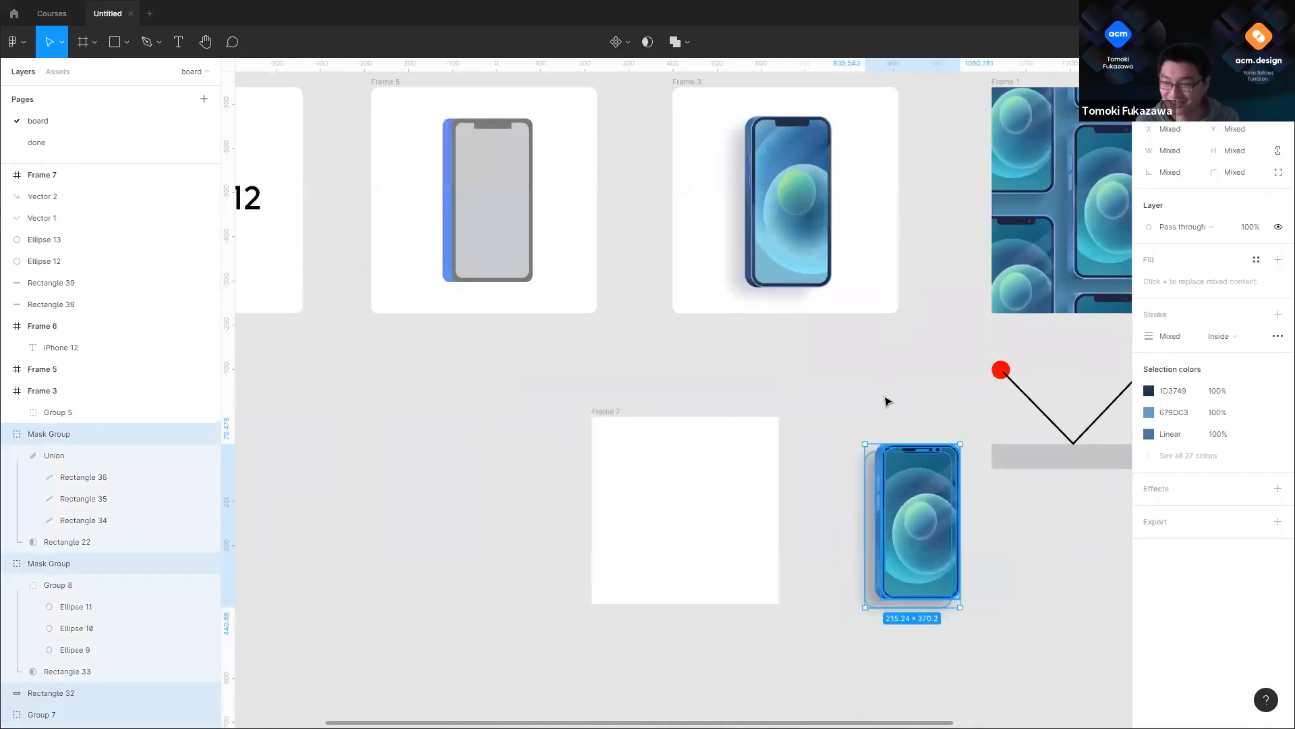
left_click(864, 425)
left_click_drag(830, 386, 961, 641)
left_click_drag(902, 557, 666, 544)
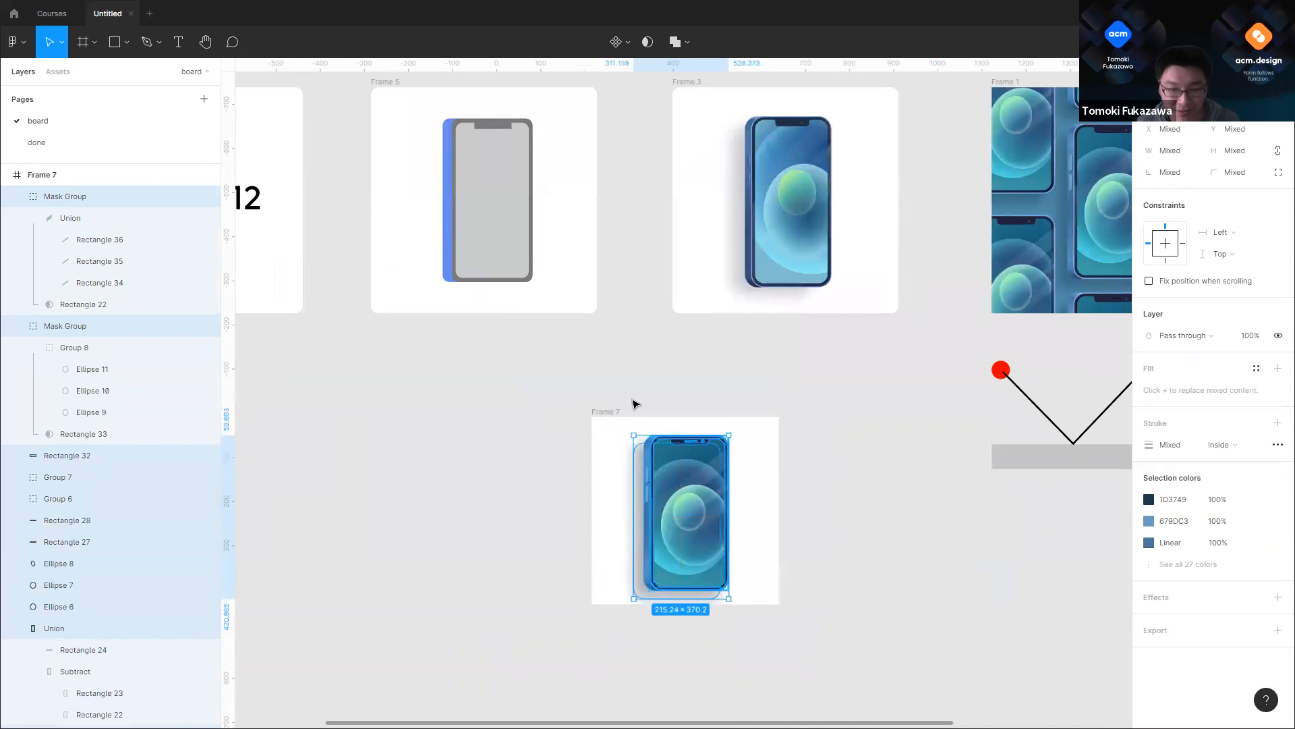
Step: Duplicate Frame 7 with its phone and place the copy directly below, 88 px from the original
left_click(664, 465)
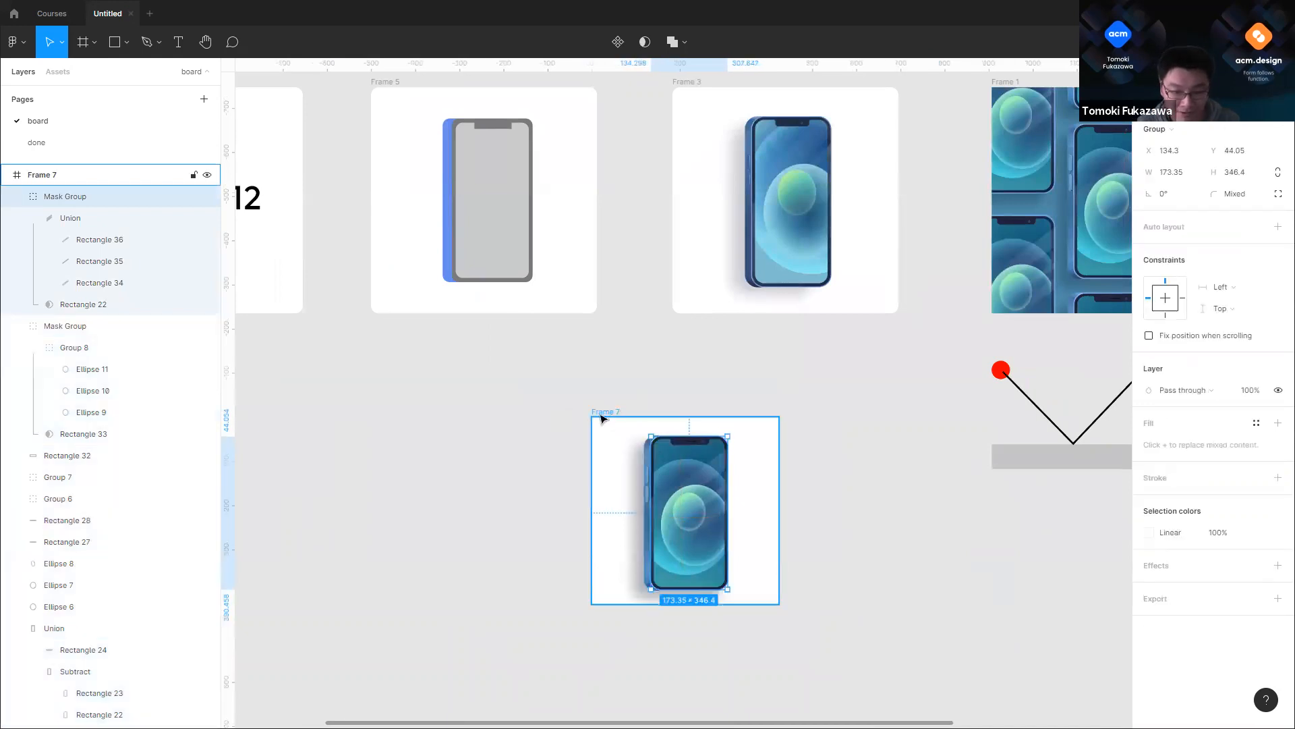
left_click(588, 434)
left_click(603, 411)
left_click_drag(608, 636, 608, 637)
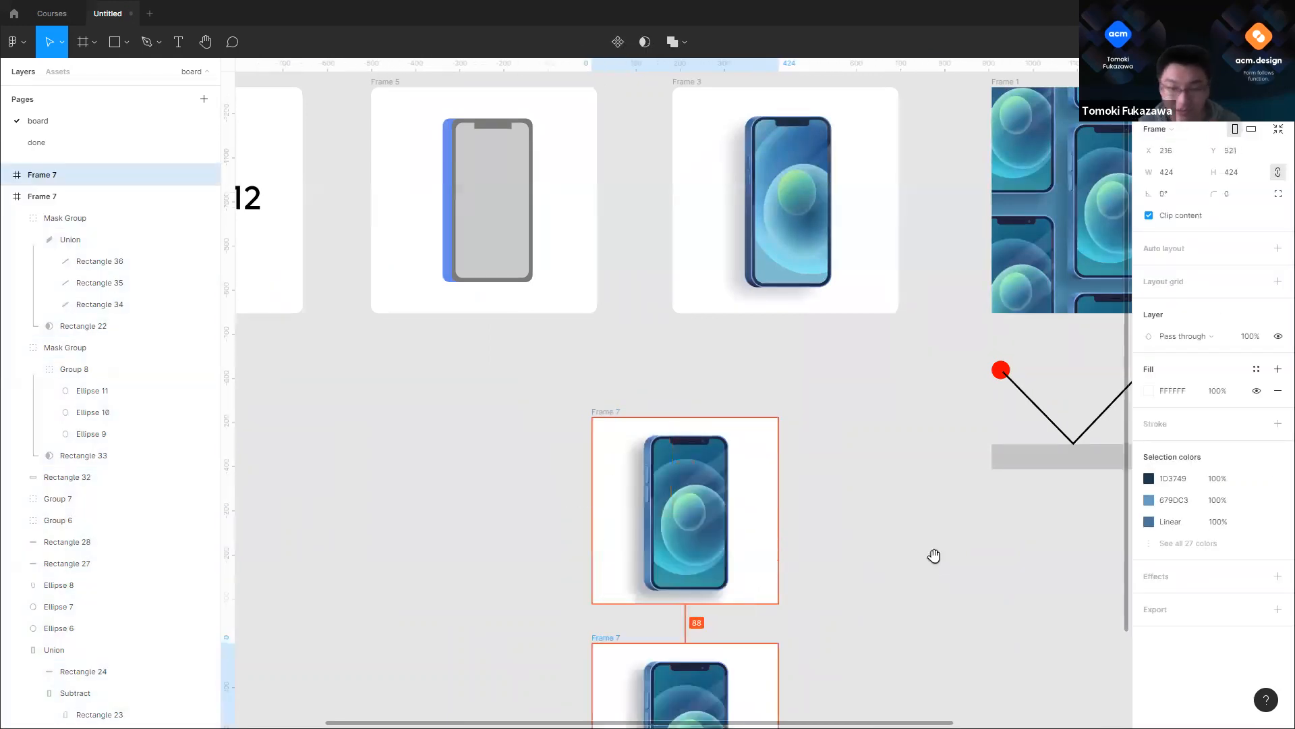
left_click_drag(933, 555, 921, 357)
left_click(920, 351)
Step: Change the duplicated frame's background fill to the pale peach color FFF1EA
scroll(612, 447, "up", 3)
left_click(597, 411)
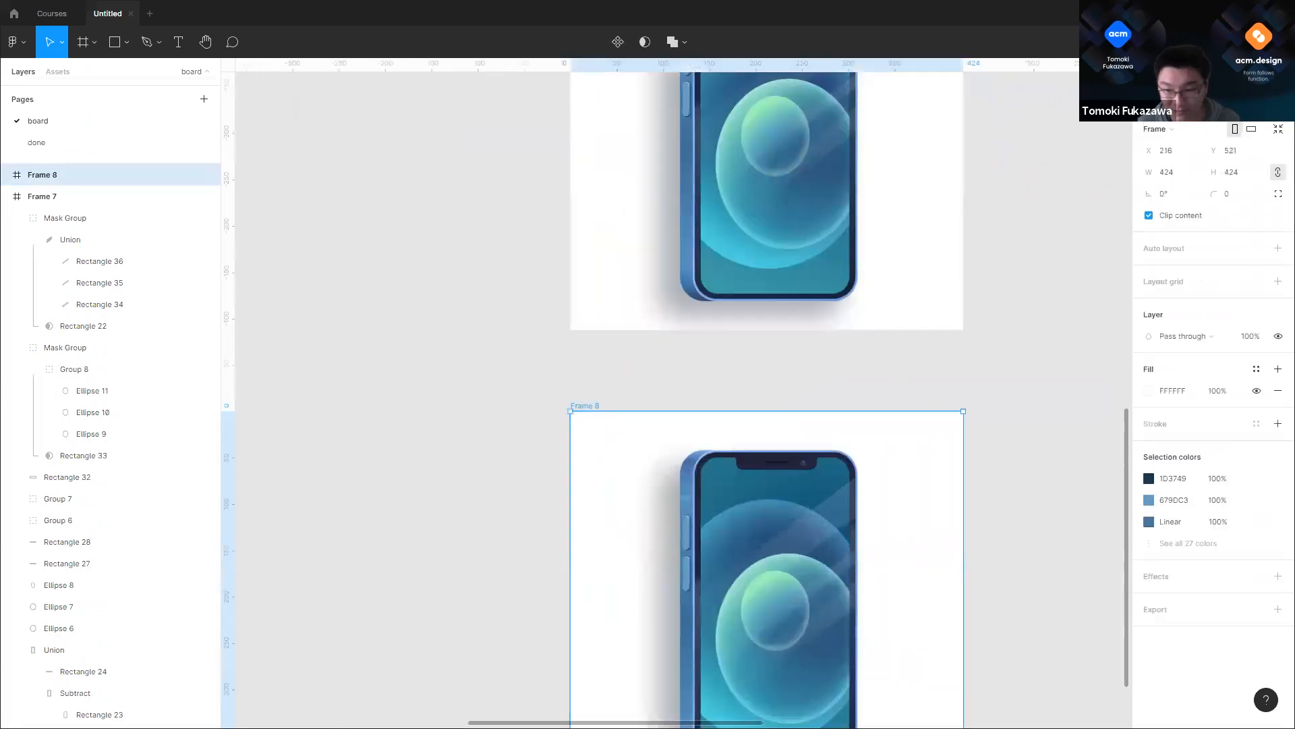
left_click(1149, 391)
left_click_drag(1029, 564, 1019, 568)
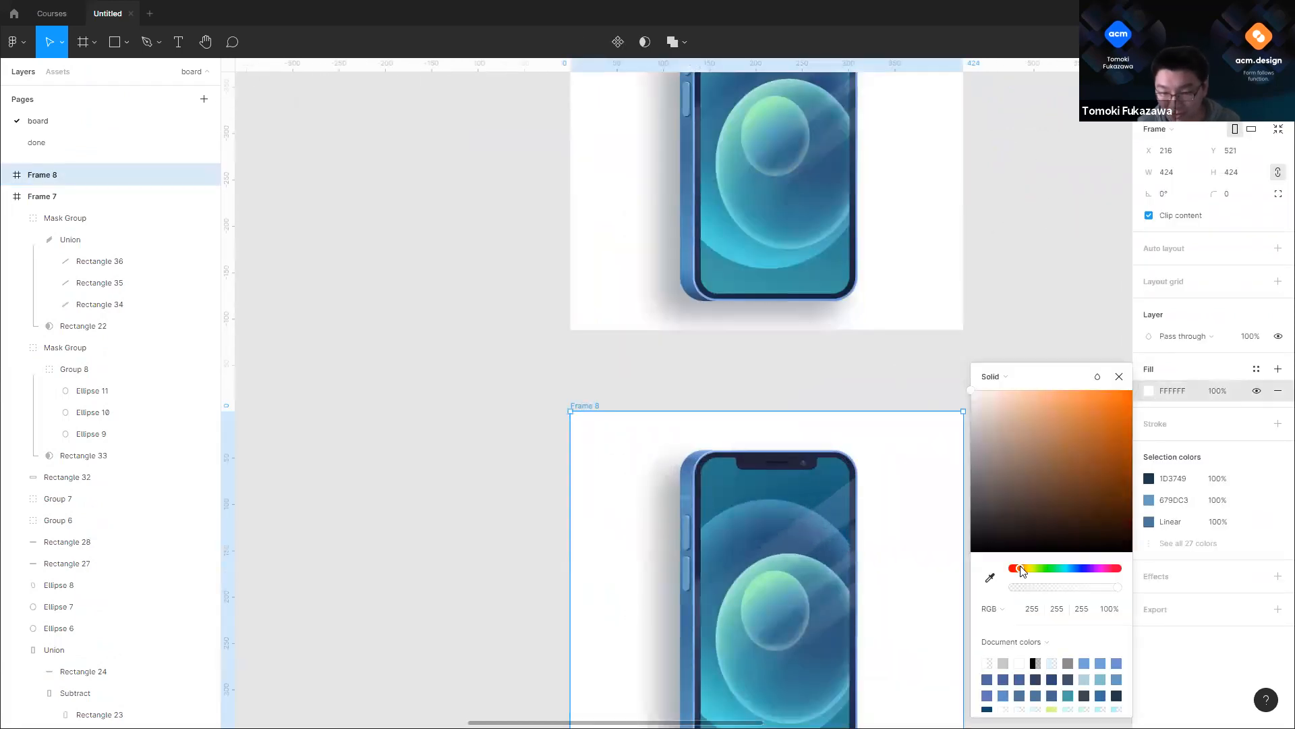
left_click_drag(1001, 453, 986, 364)
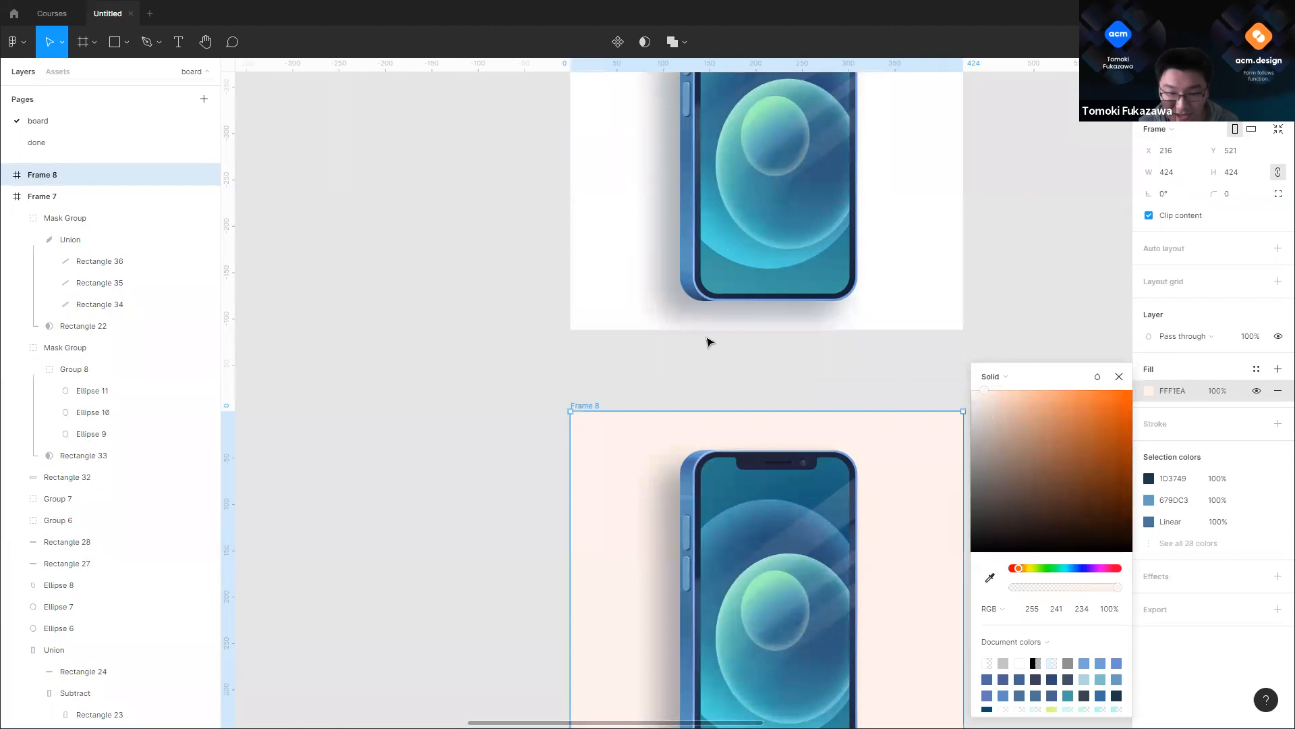
Step: Shift the hue of the shadow rectangle behind Frame 8's phone toward a reddish purple to suit the peach background
scroll(709, 342, "down", 3)
scroll(856, 543, "up", 1)
left_click(855, 266)
scroll(632, 491, "up", 1)
scroll(632, 495, "up", 2)
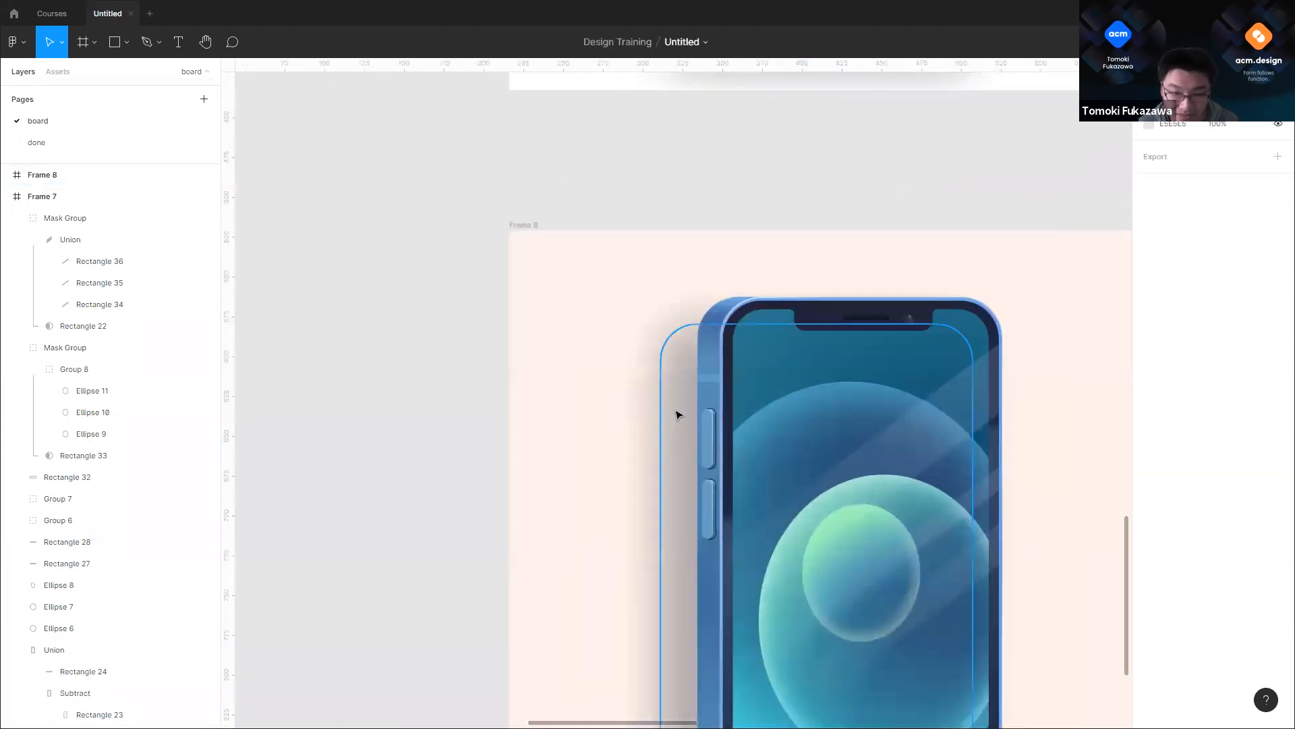
left_click(677, 413)
left_click(1149, 390)
left_click_drag(1076, 568, 1094, 570)
scroll(725, 254, "down", 3)
left_click(1020, 311)
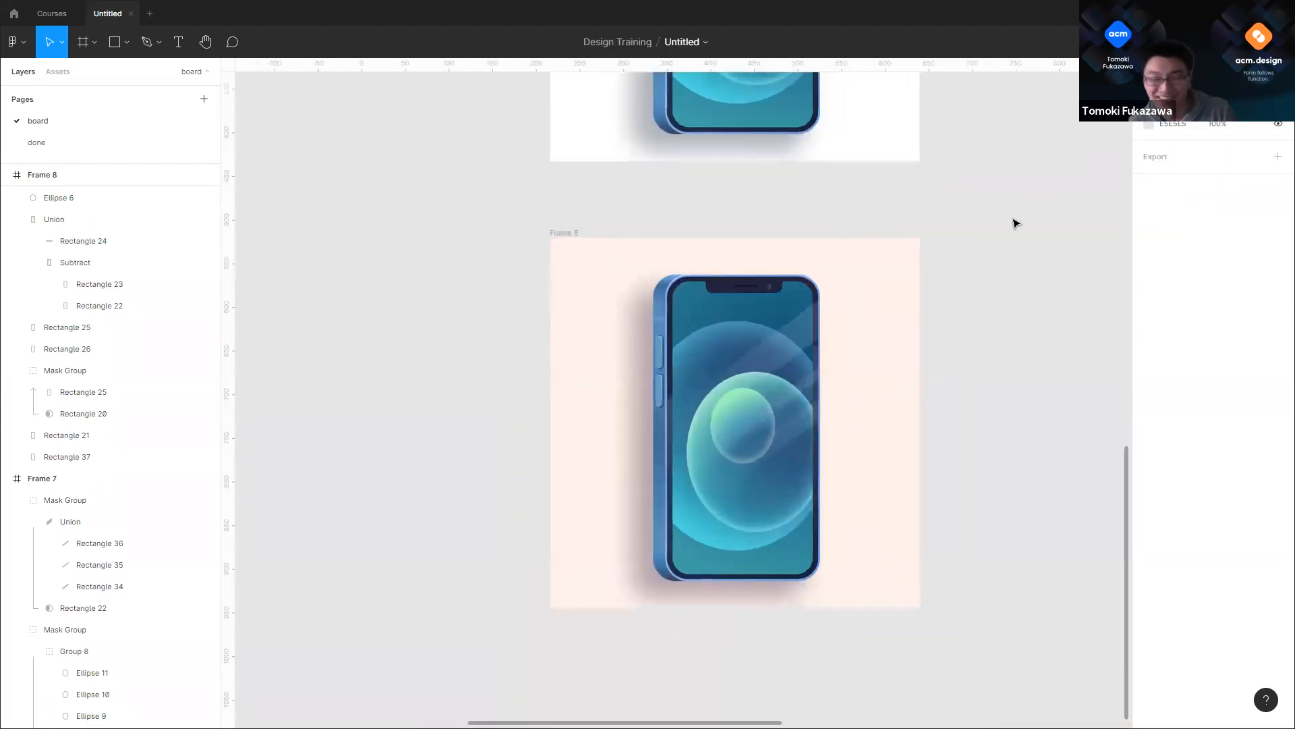
Step: Compare the phone shadows on the white Frame 7 and the peach Frame 8
left_click_drag(1003, 240, 929, 328)
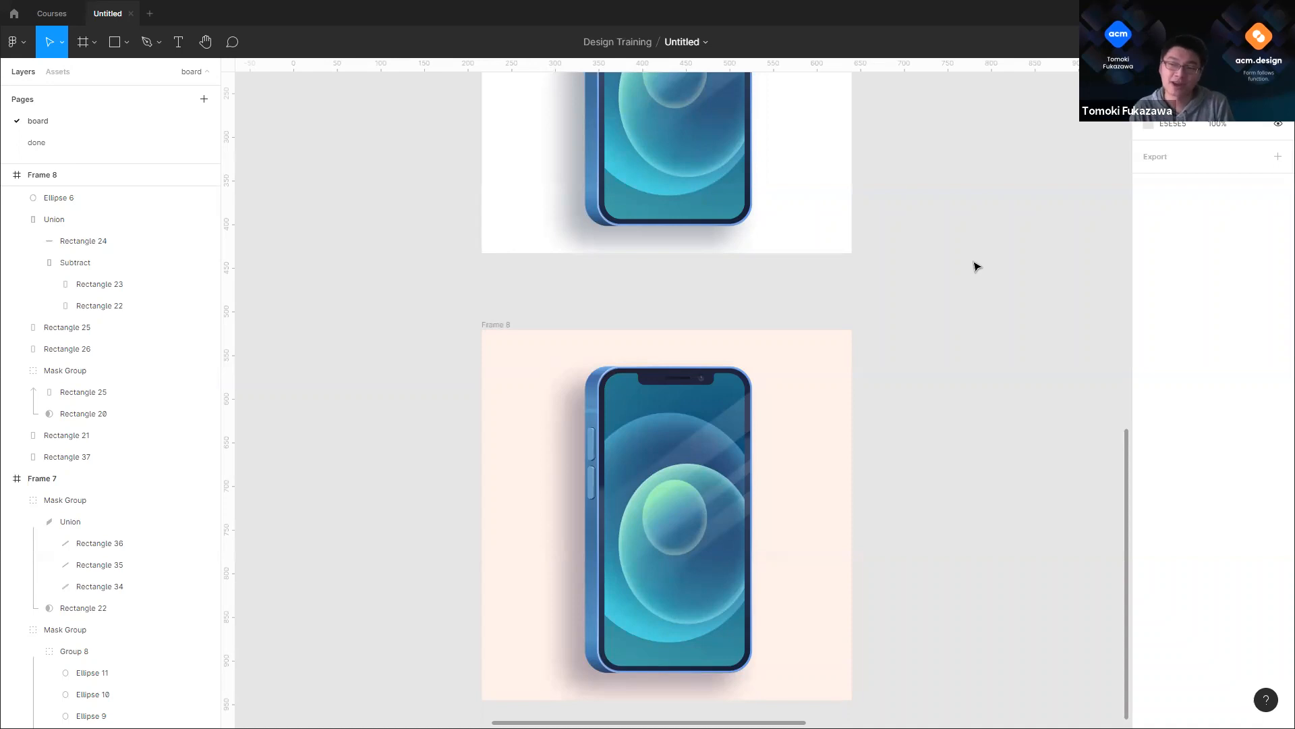
scroll(891, 398, "right", 3)
scroll(890, 398, "up", 1)
scroll(851, 518, "down", 5)
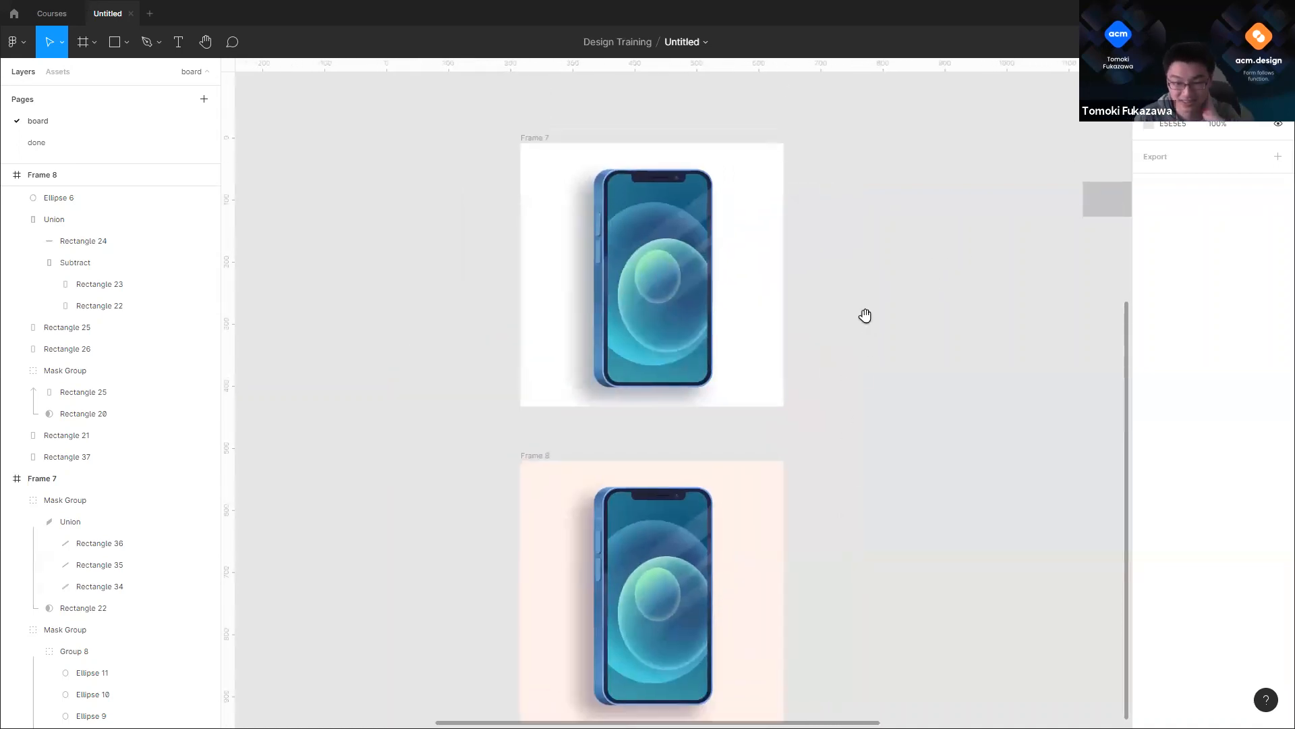
scroll(866, 317, "up", 1)
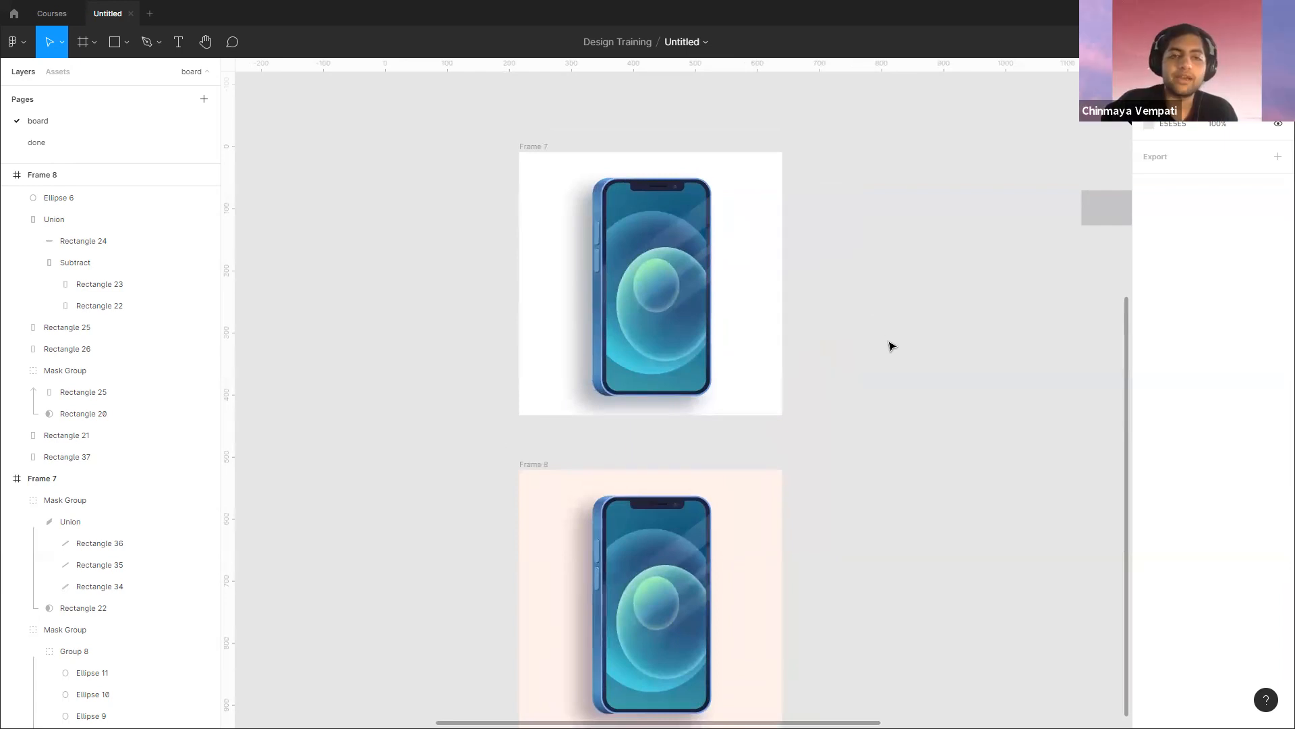
scroll(904, 375, "down", 2)
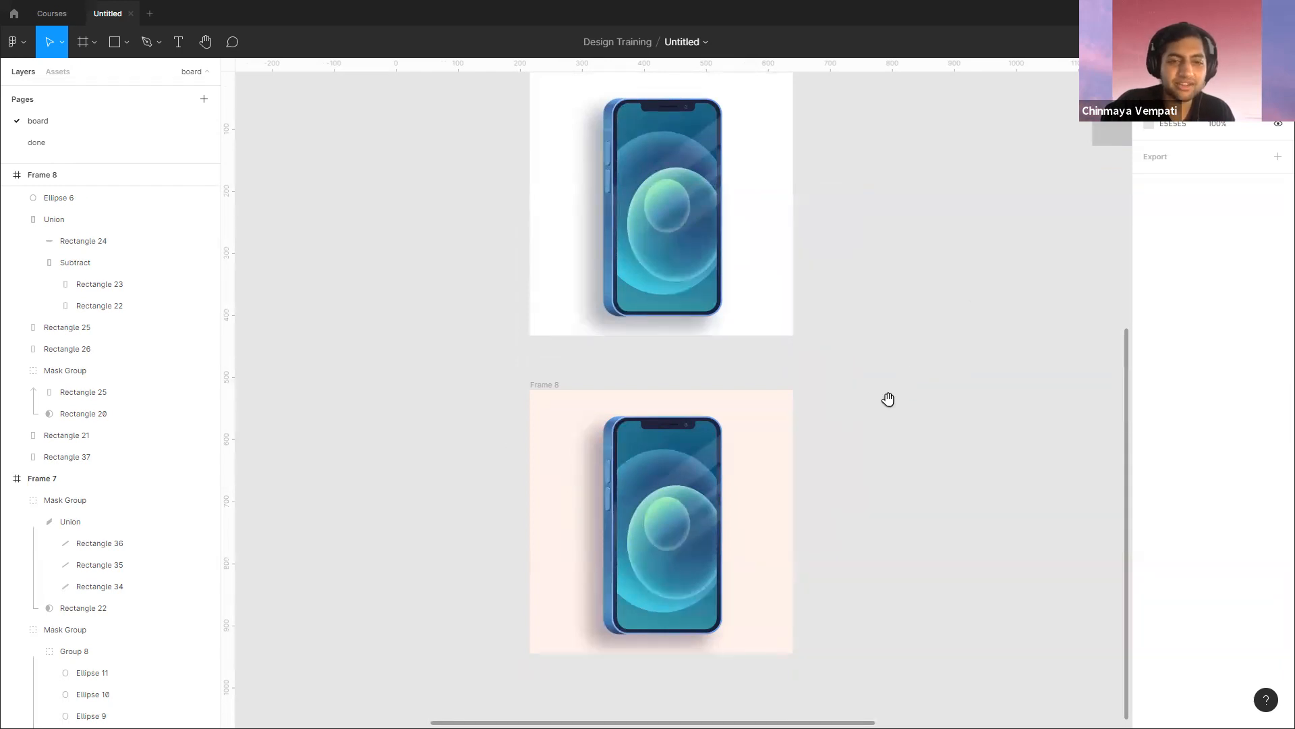
left_click_drag(888, 398, 924, 432)
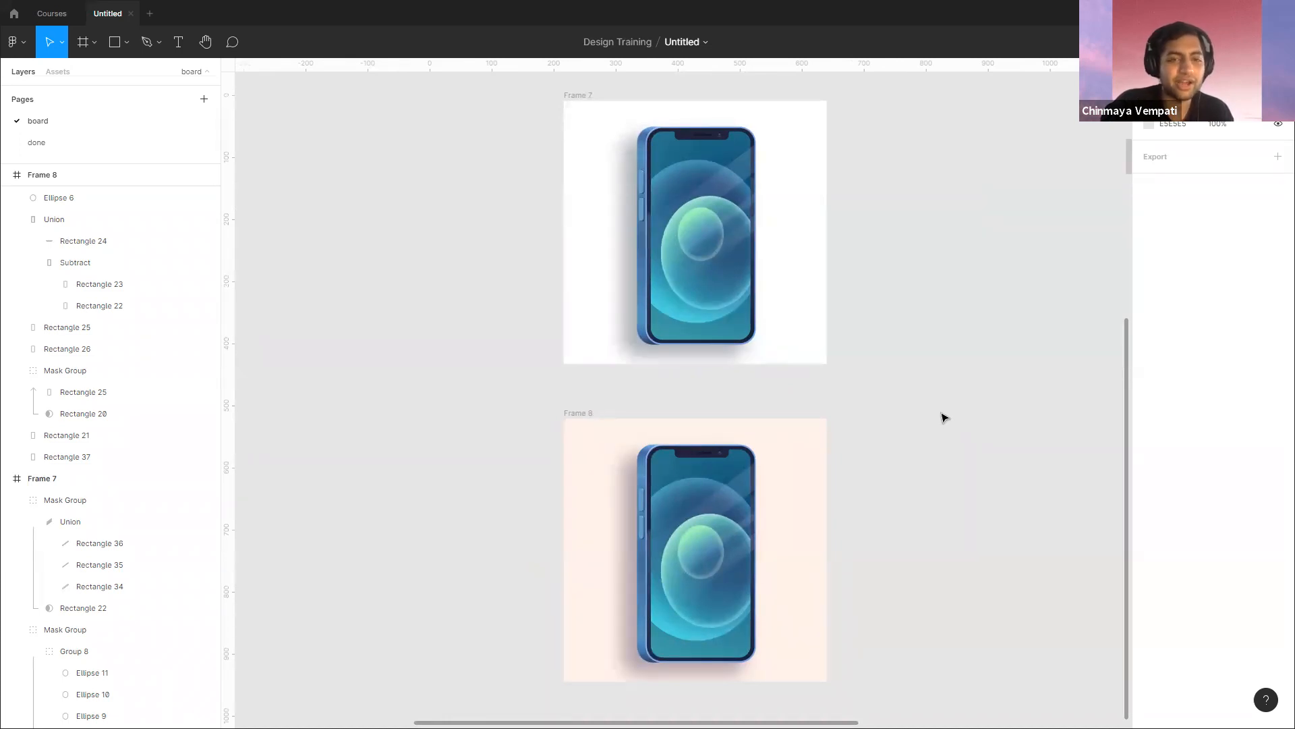
left_click_drag(967, 365, 861, 458)
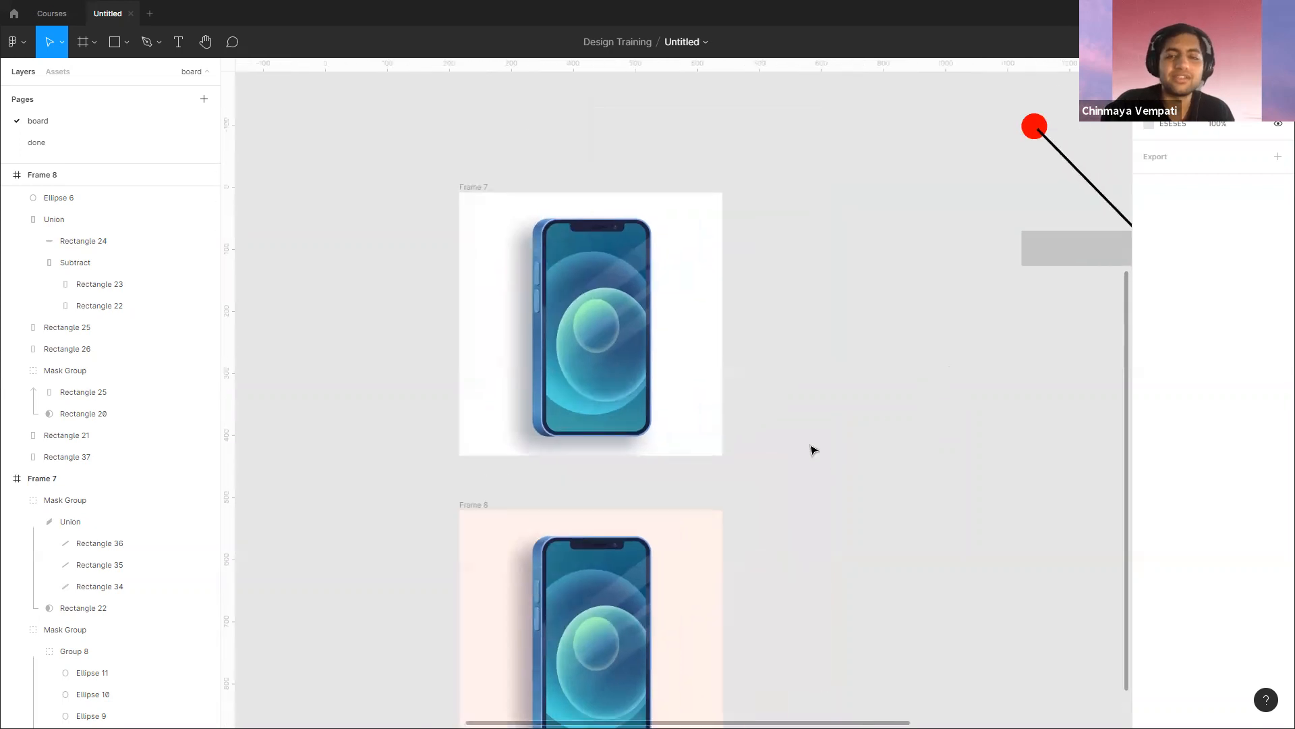
Step: Delete both light-reflection diagrams, with their red dots, lines and gray bars, below Frame 1
scroll(812, 448, "down", 2)
left_click_drag(836, 331, 498, 721)
left_click_drag(783, 425, 494, 454)
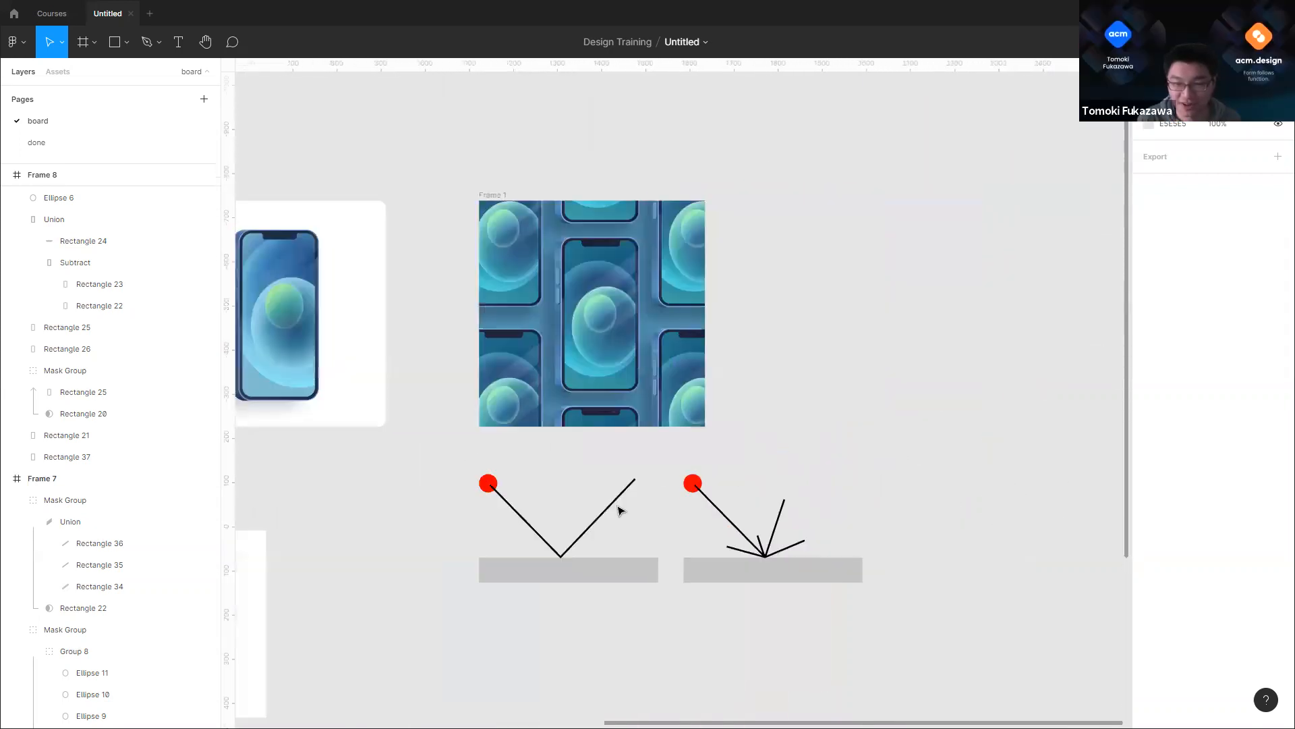
scroll(618, 511, "down", 2)
left_click_drag(666, 275, 761, 576)
scroll(739, 383, "down", 3)
left_click_drag(756, 425, 881, 175)
scroll(830, 268, "up", 3)
left_click(780, 411)
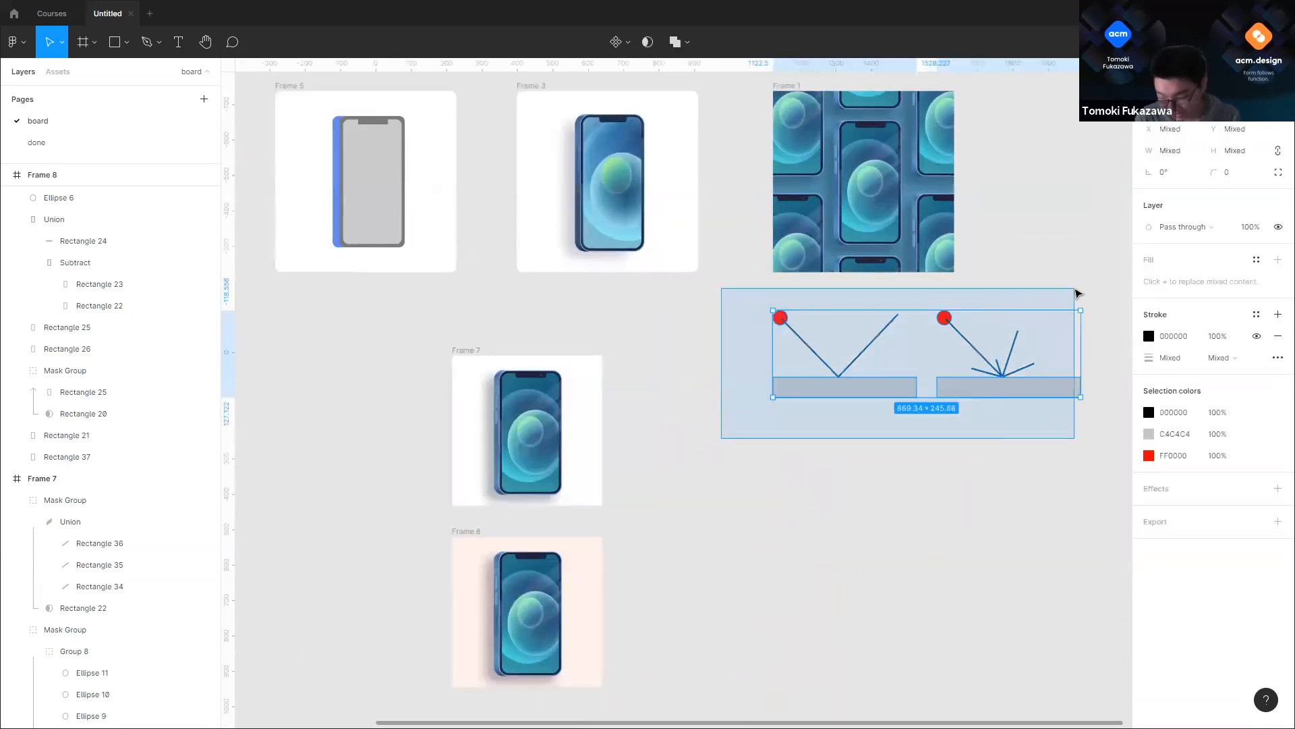
key("Delete")
Step: Draw a square about 224 × 224 on the canvas beside Frame 7 and fill it with bright magenta FF00F5
left_click_drag(628, 538, 687, 491)
scroll(746, 304, "up", 5)
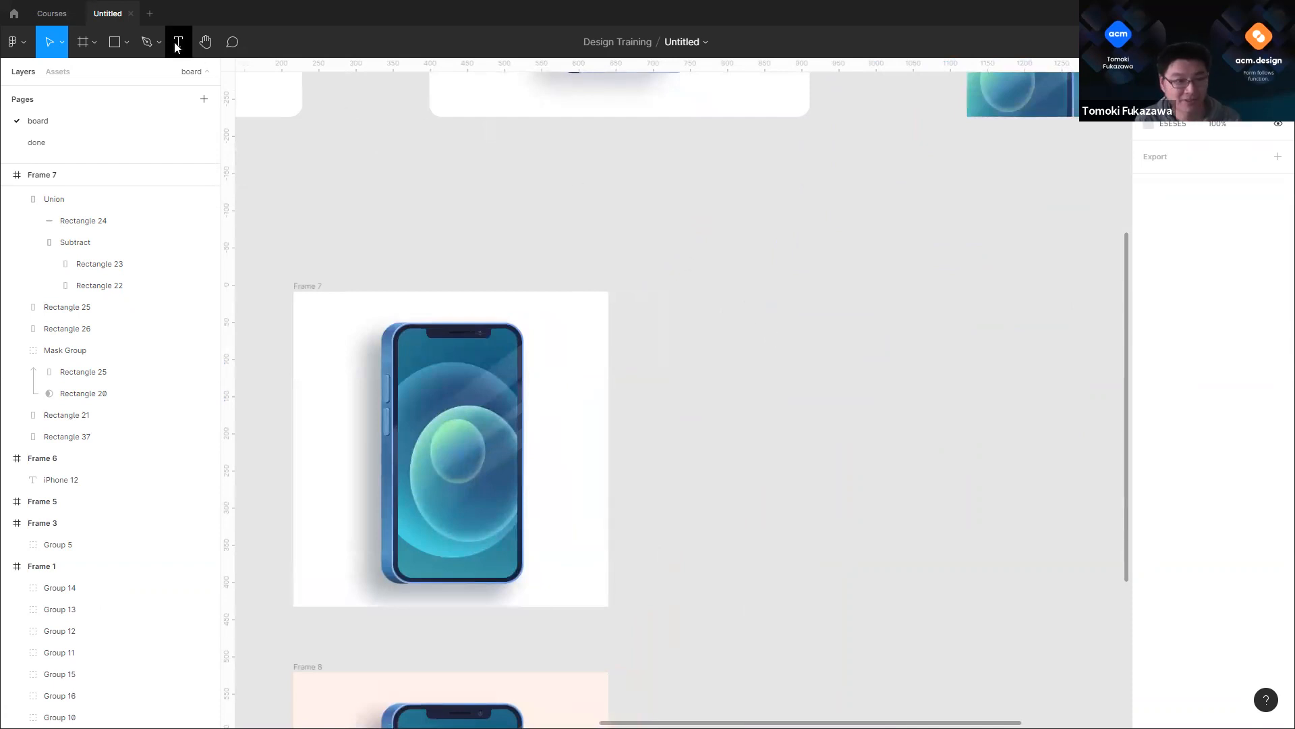
left_click(126, 42)
left_click(103, 75)
left_click_drag(620, 220, 785, 387)
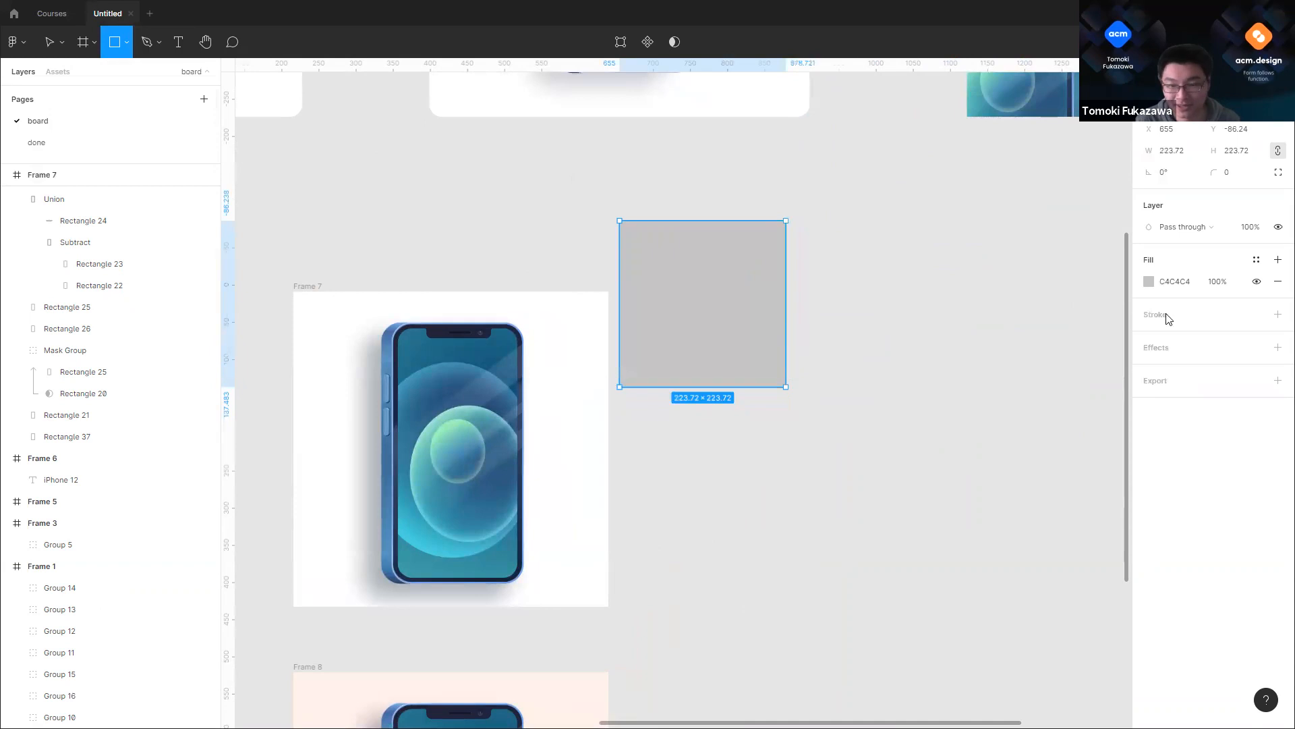
left_click(1150, 282)
left_click(1101, 477)
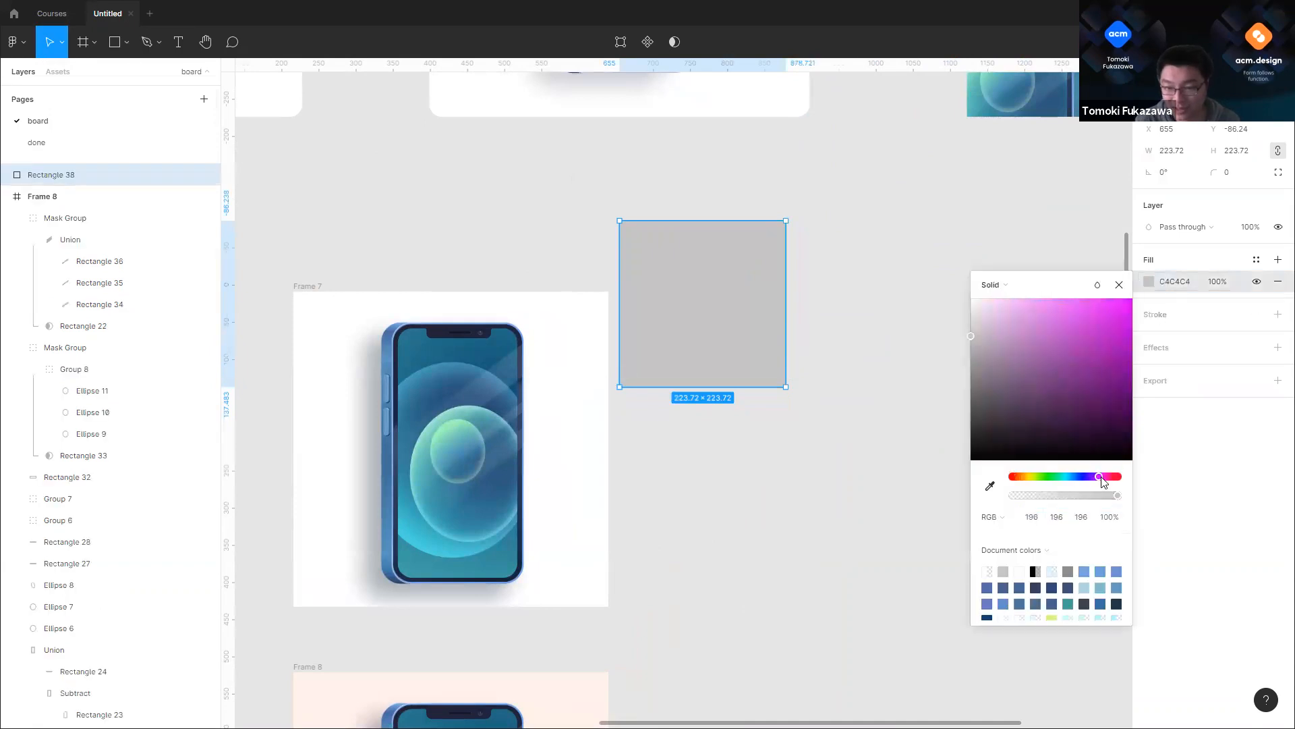
left_click_drag(1082, 450, 1168, 202)
left_click(917, 317)
Step: Duplicate the magenta square, fill the copy with bright green, and place it edge to edge with the original
left_click(749, 303)
key("Escape")
left_click_drag(700, 307, 847, 307)
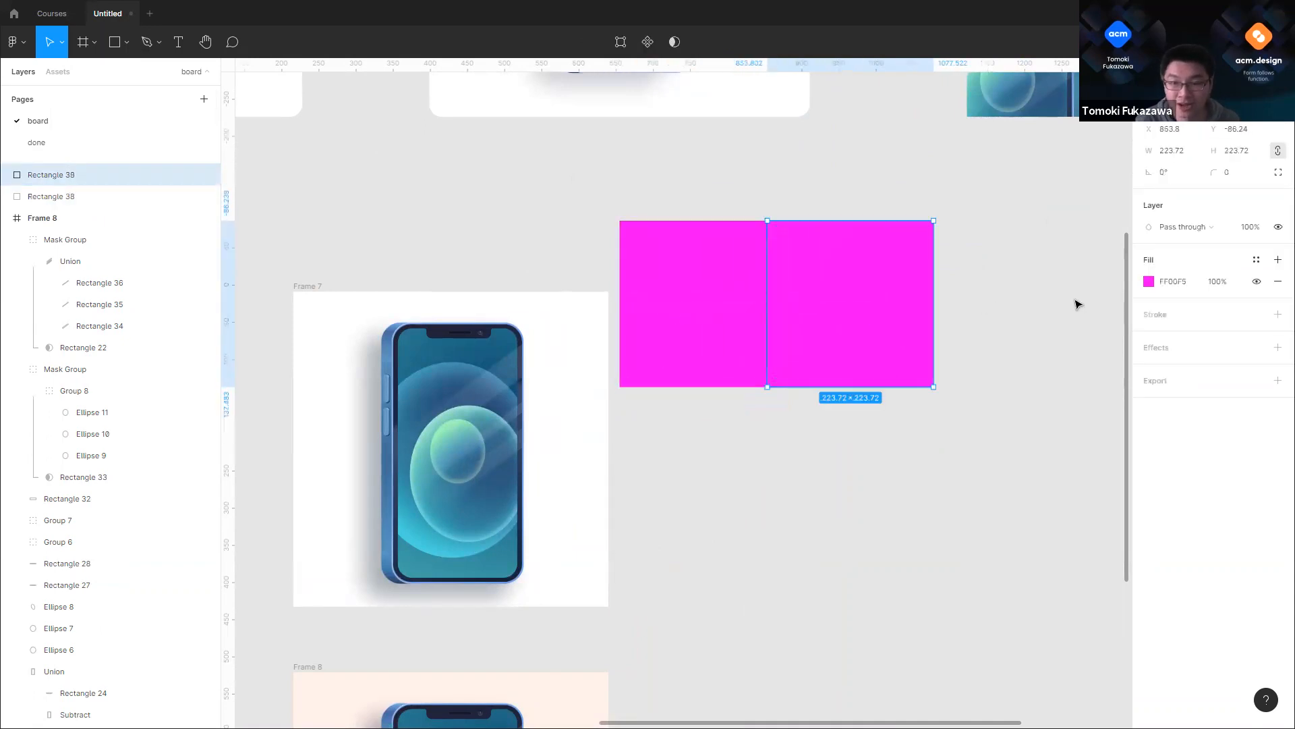
left_click(1151, 281)
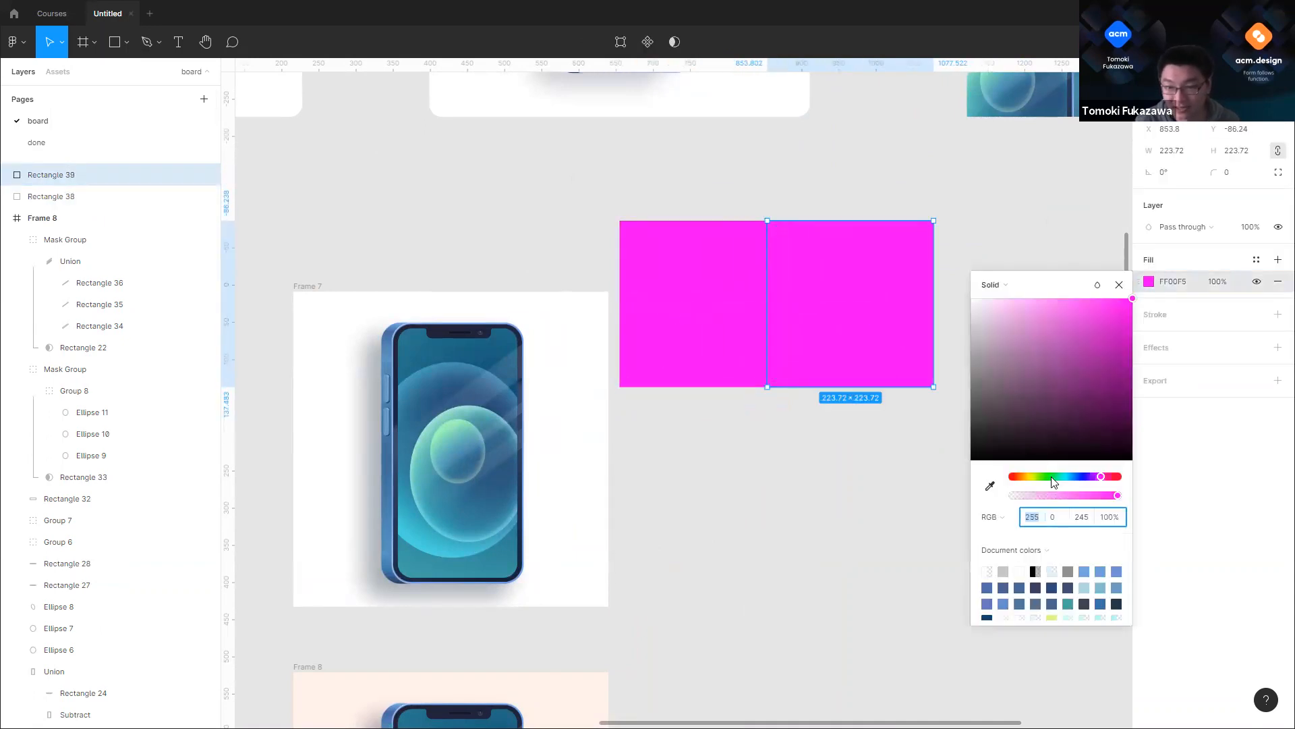
left_click(1055, 480)
left_click(798, 472)
scroll(850, 310, "up", 1)
left_click_drag(850, 310, 900, 338)
left_click(877, 479)
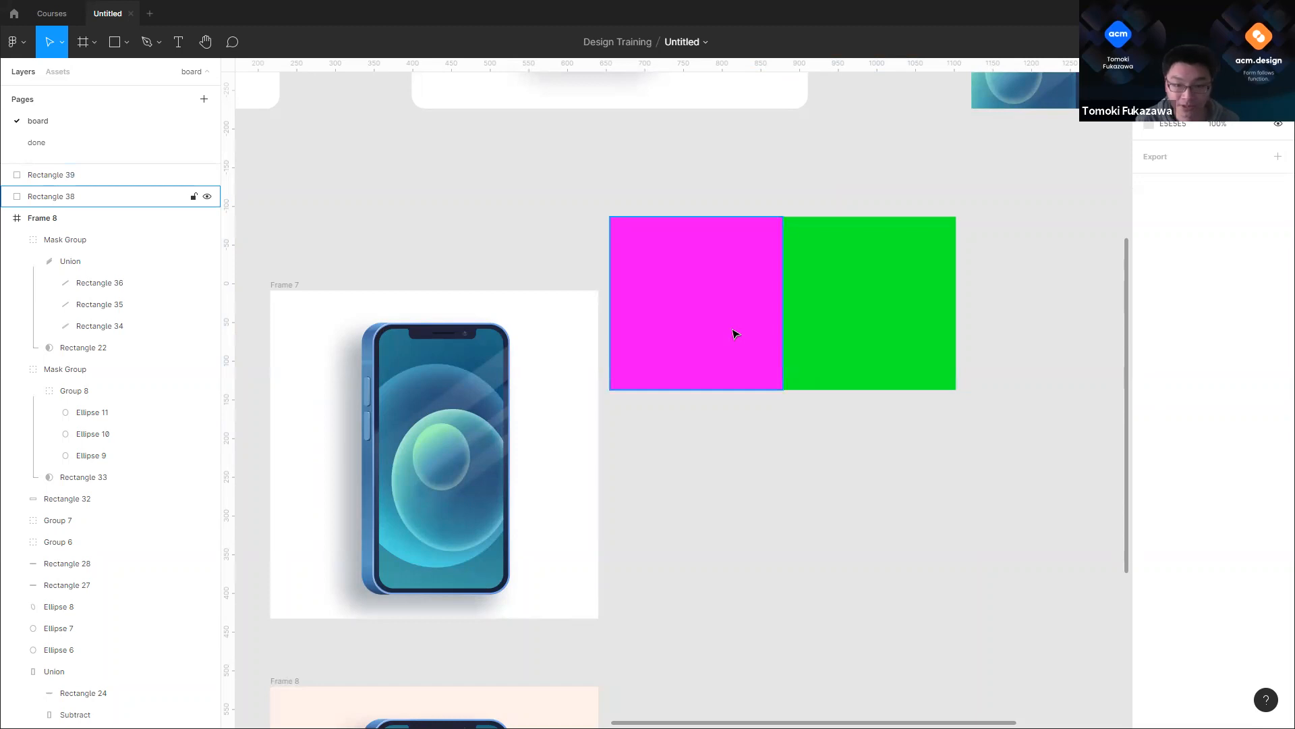
Step: Copy the magenta square below itself and again below the green square, and fill the second copy with red FF0000
left_click_drag(738, 333, 737, 507, "alt")
left_click_drag(737, 507, 917, 503, "alt")
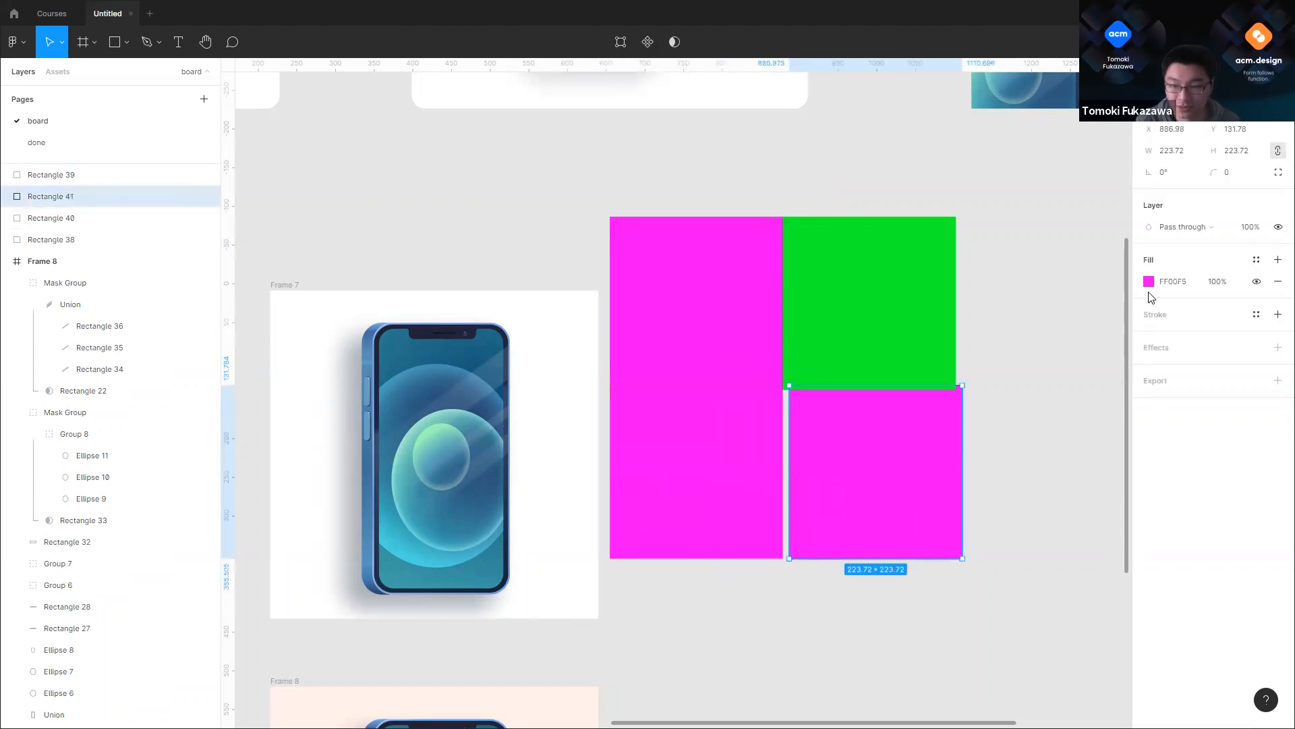
left_click(1149, 281)
left_click_drag(1100, 477, 1122, 480)
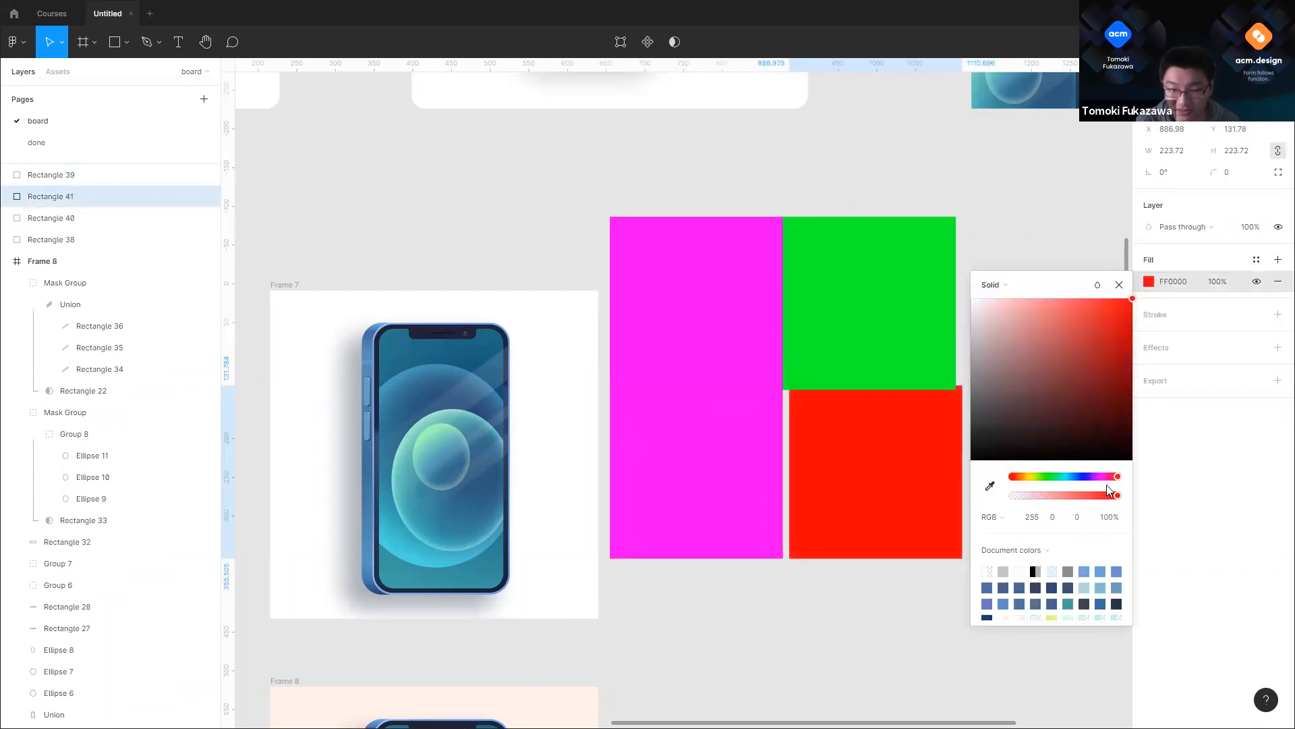
Step: Move the lower magenta square and the red square away from the magenta-green pair so they stand apart
left_click(721, 495)
left_click_drag(723, 498, 723, 650)
left_click_drag(867, 449, 983, 469)
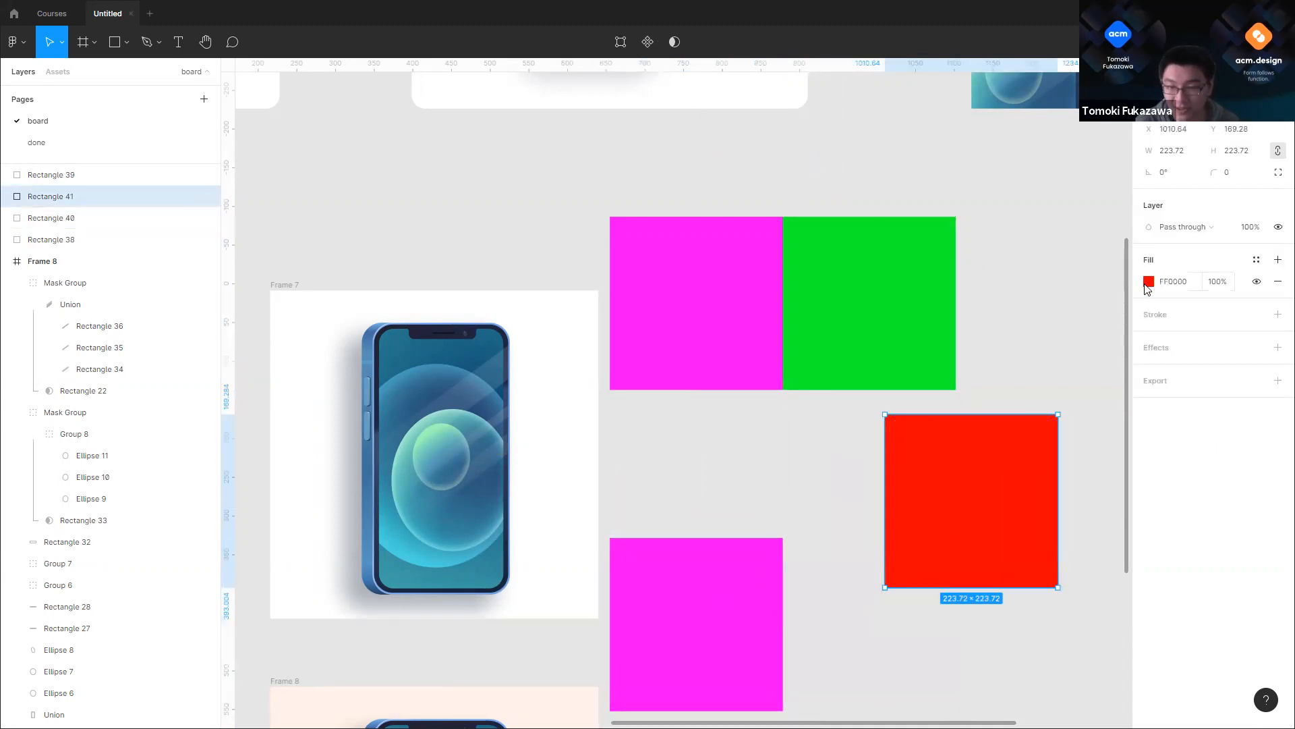
Step: Change the red square's fill to a linear gradient running from red to an opaque magenta pink
left_click(1149, 281)
left_click(1024, 290)
left_click(1005, 301)
scroll(902, 391, "down", 3)
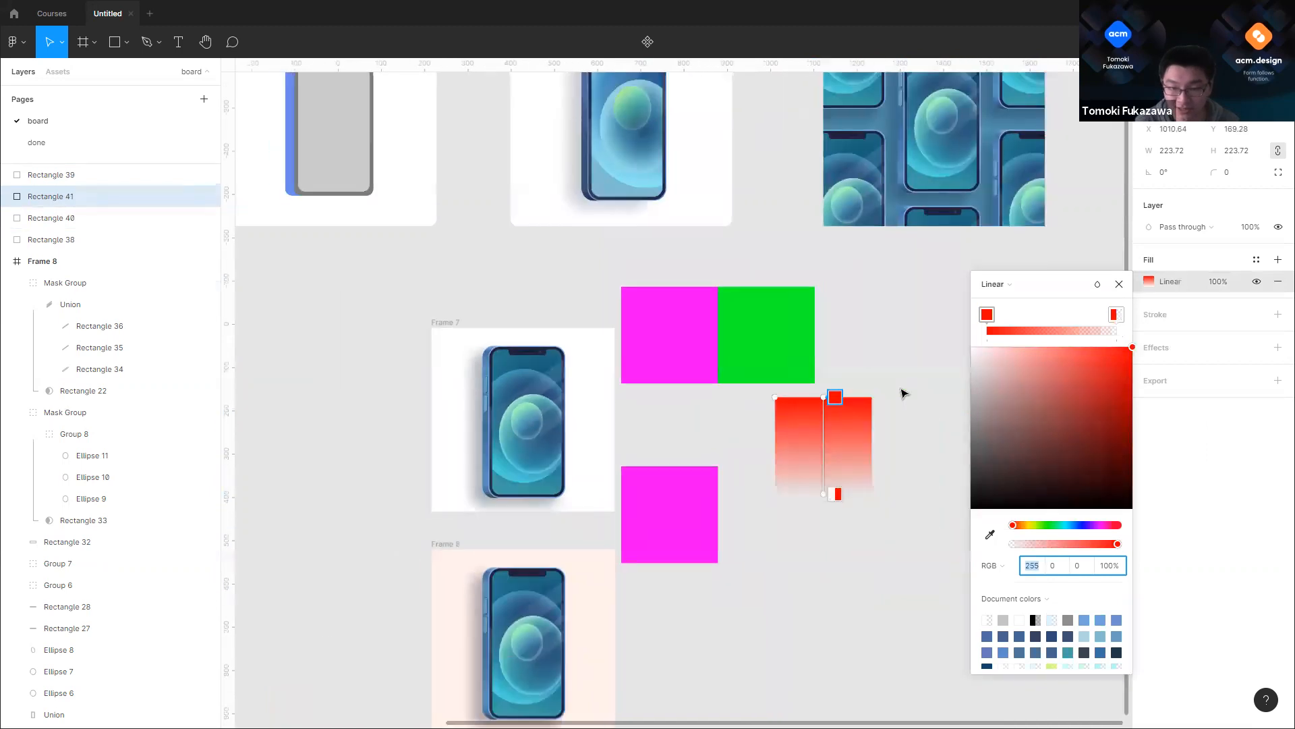
scroll(902, 391, "up", 3)
left_click(1116, 315)
left_click_drag(1126, 525, 1253, 539)
left_click(902, 443)
left_click(827, 472)
left_click_drag(904, 445, 677, 411)
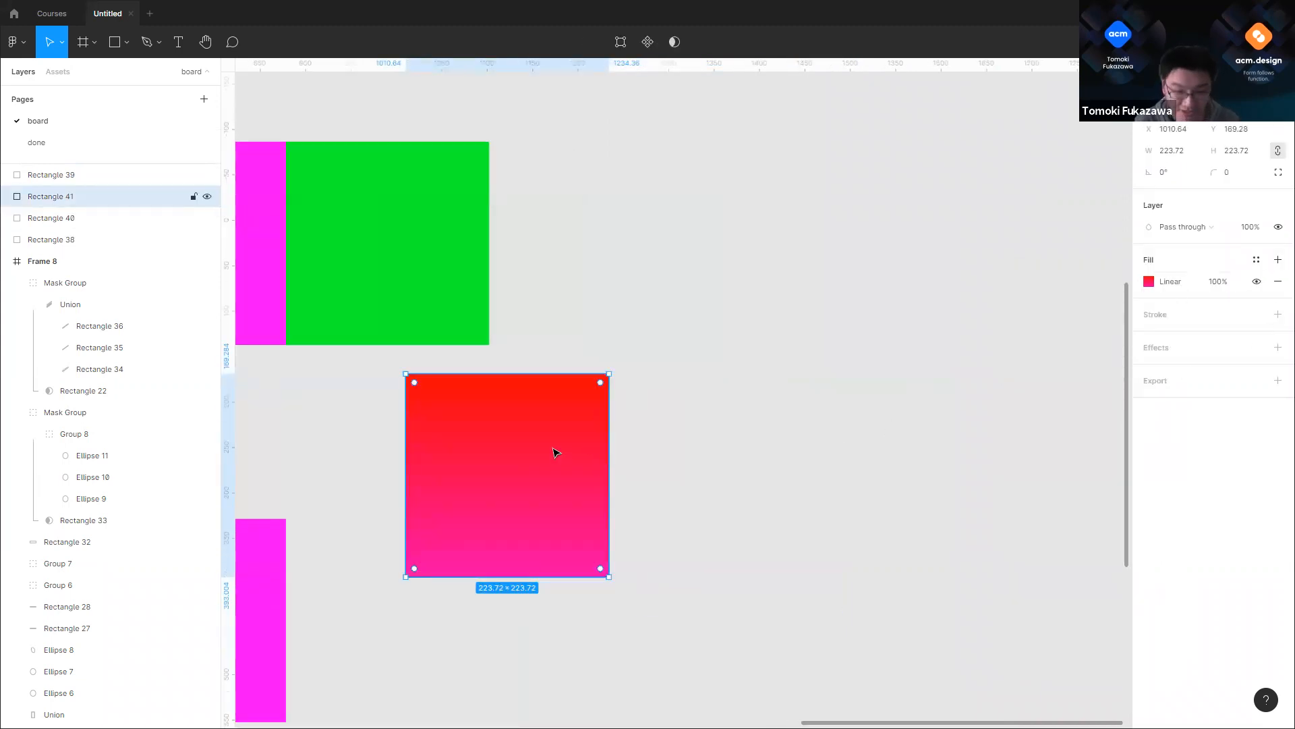
key("Escape")
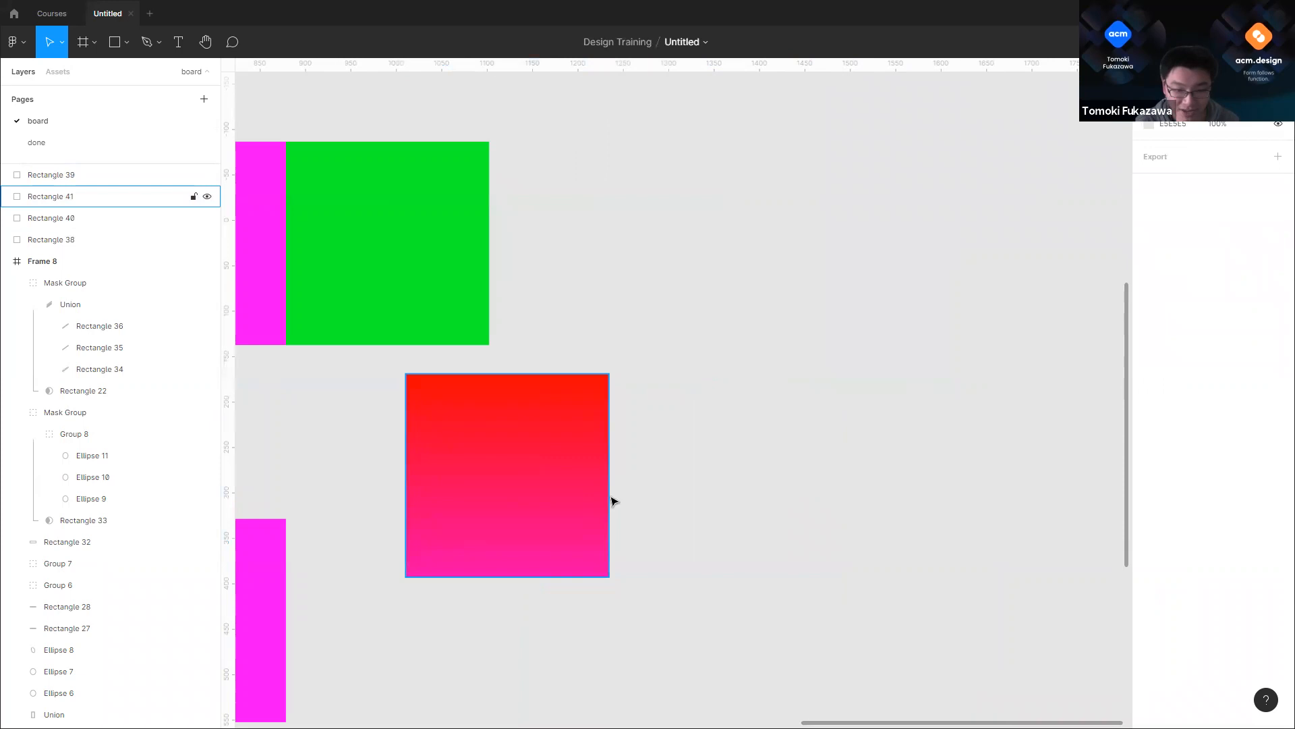
Step: Duplicate the red-to-pink gradient square beside itself and set the copy's first gradient stop to green, RGB 51, 255, 0
left_click_drag(565, 483, 837, 394)
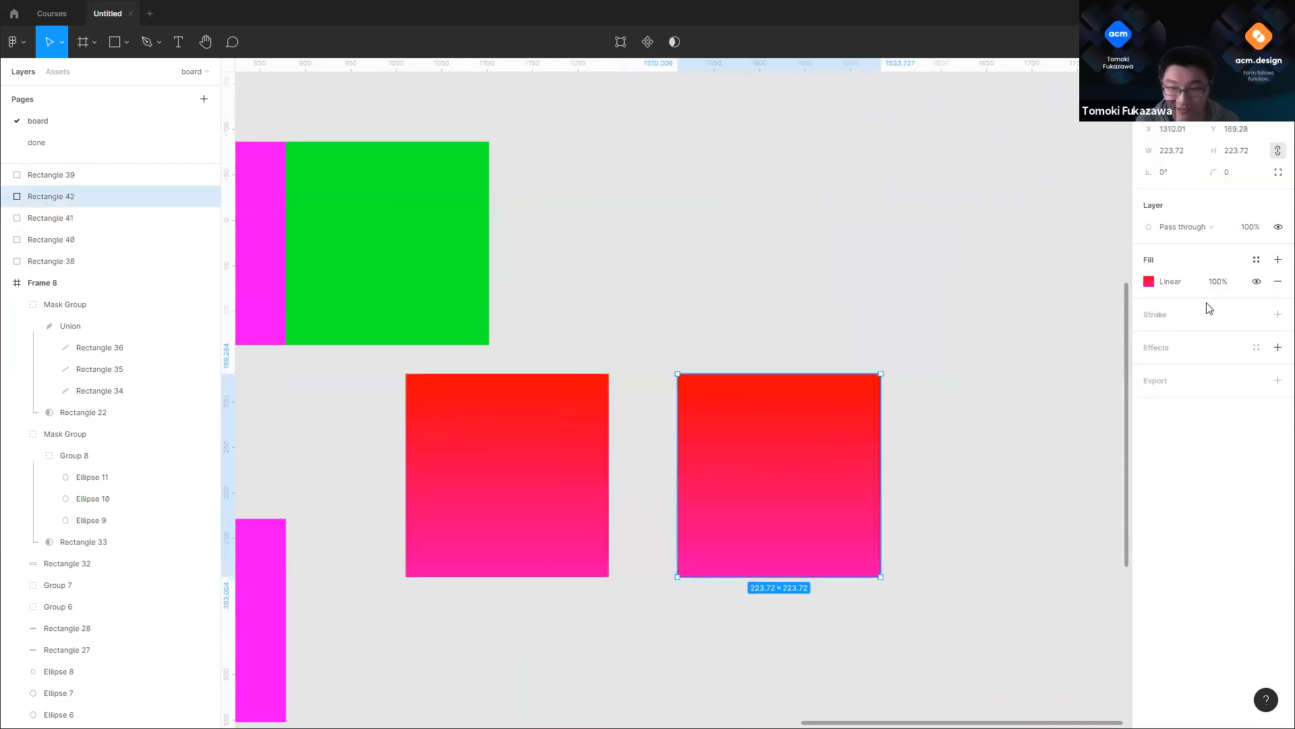
left_click(1150, 282)
left_click(1045, 524)
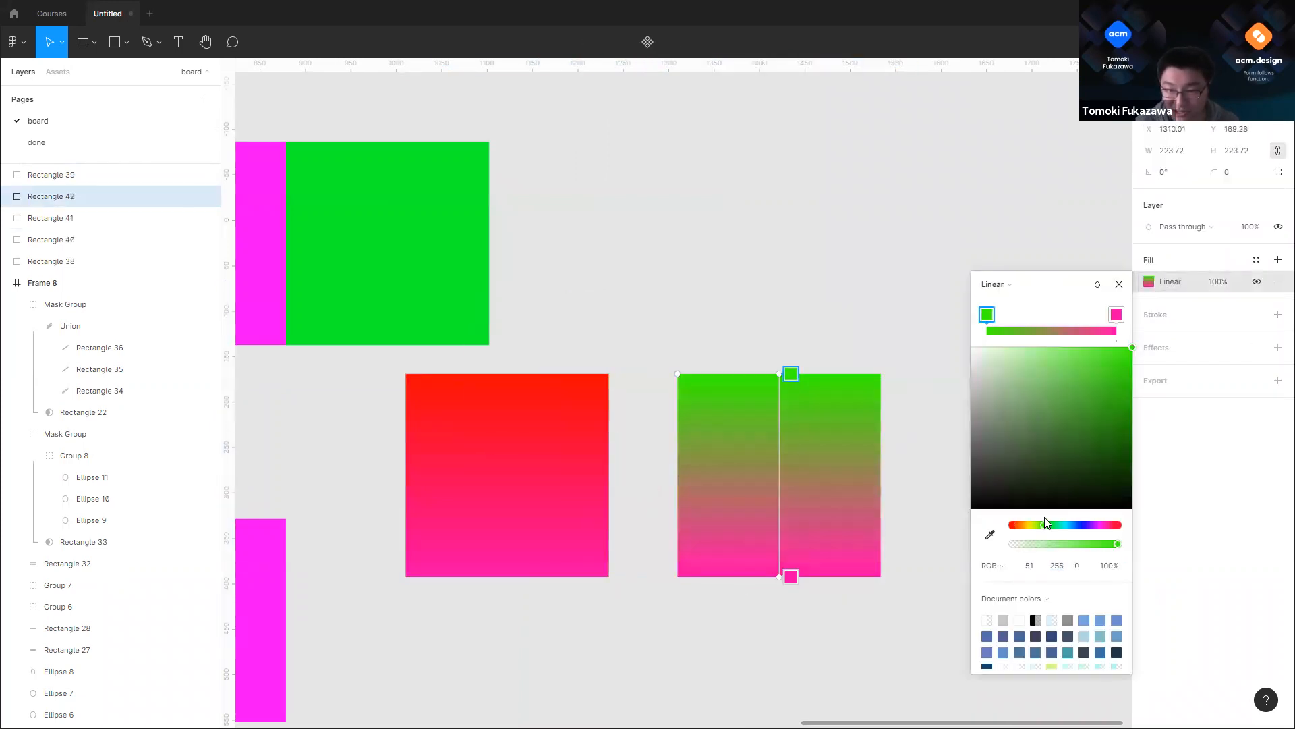
left_click(915, 316)
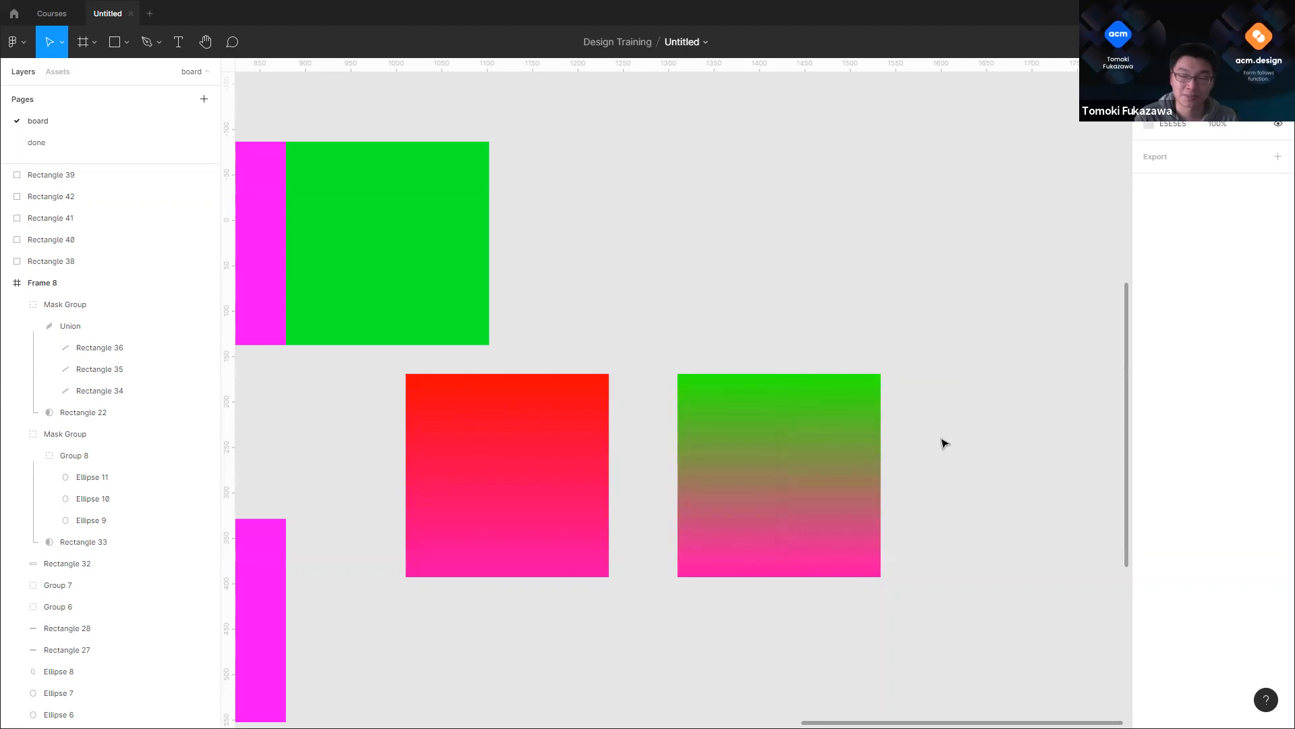
Step: Compare the solid magenta-green pair with the red-to-pink and green-to-pink gradient squares
scroll(910, 416, "left", 4)
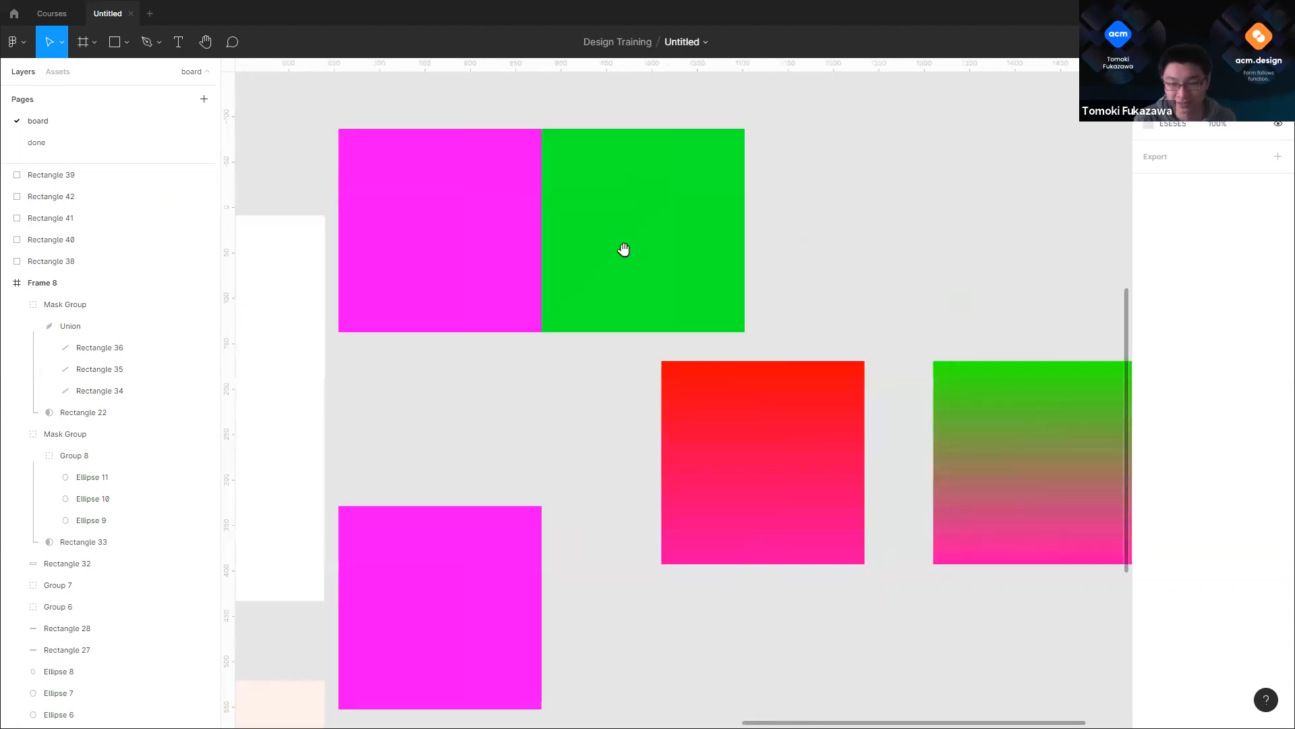
scroll(621, 249, "up", 2)
scroll(763, 383, "up", 1)
scroll(966, 356, "down", 3)
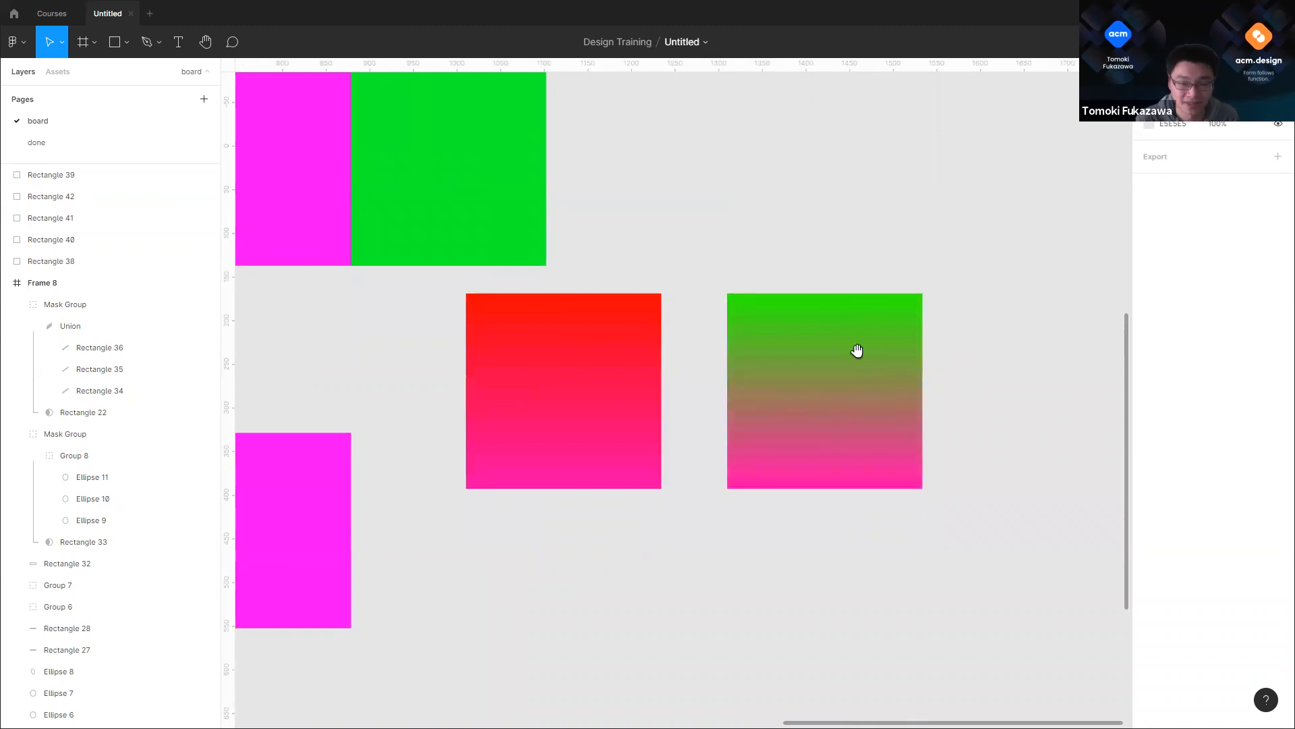
scroll(877, 358, "up", 2)
scroll(877, 357, "left", 2)
scroll(925, 373, "down", 1)
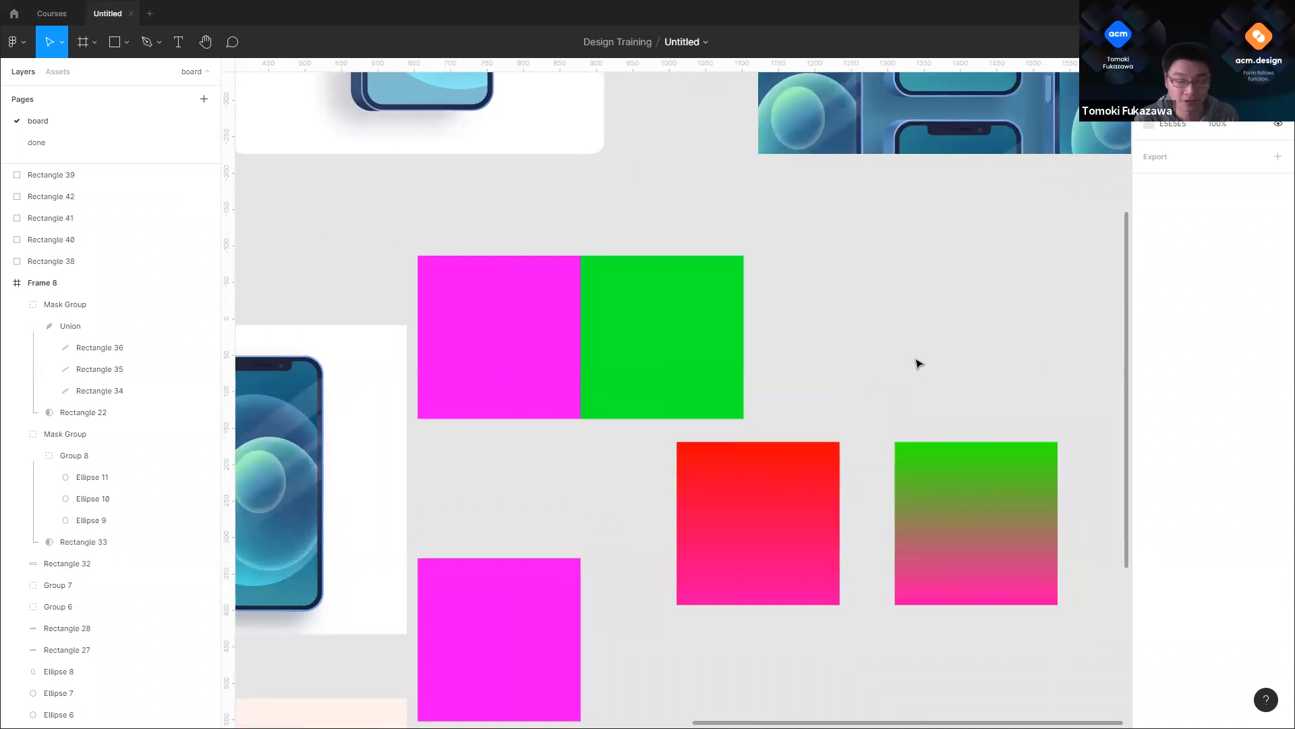
scroll(859, 373, "down", 2)
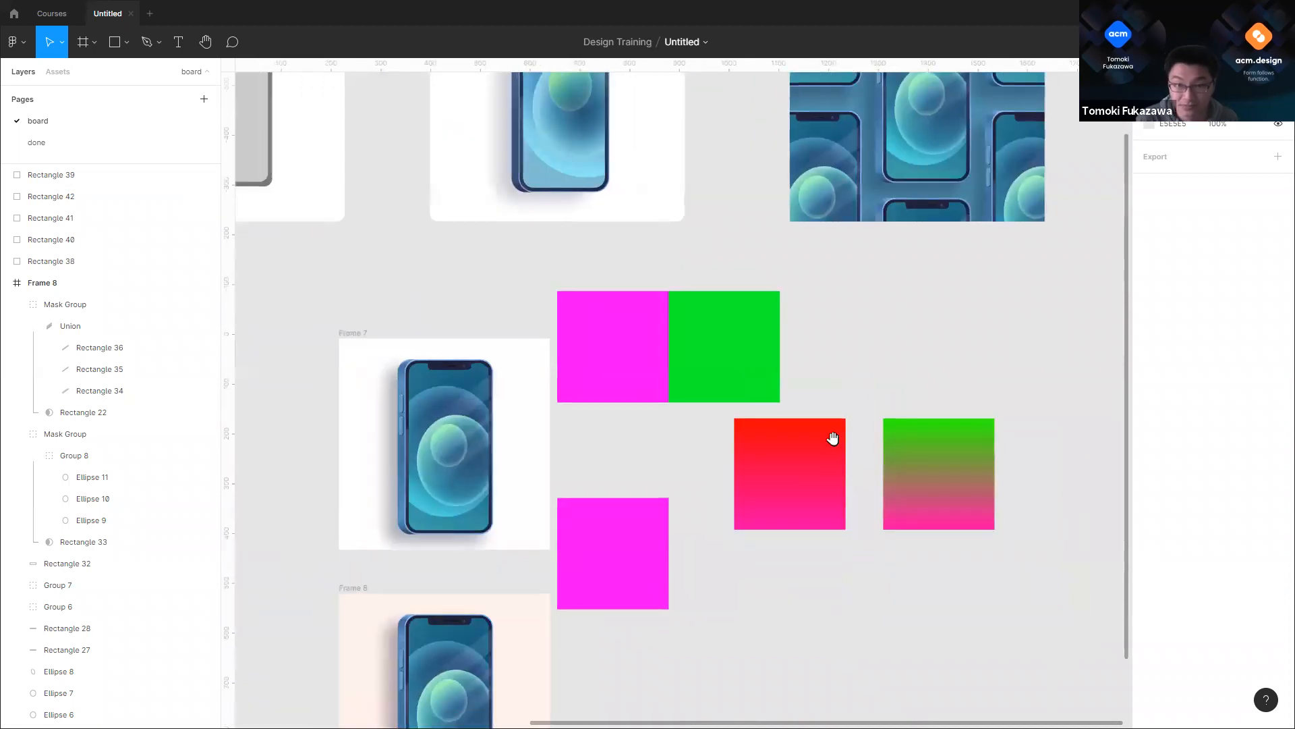
scroll(830, 436, "up", 3)
scroll(830, 436, "right", 1)
scroll(832, 428, "down", 2)
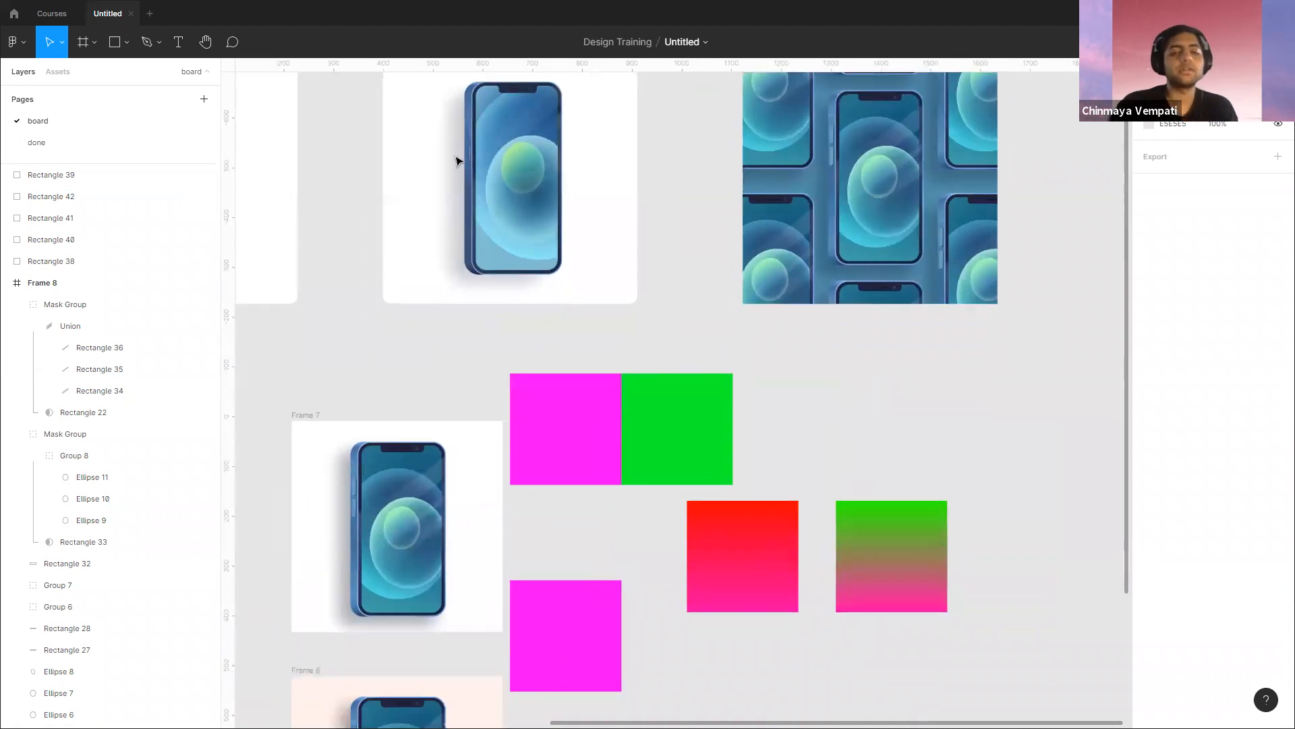
Step: Draw a gray bar about 362 × 58 in the empty area beside the green square, below Frame 1
left_click(128, 43)
left_click(108, 75)
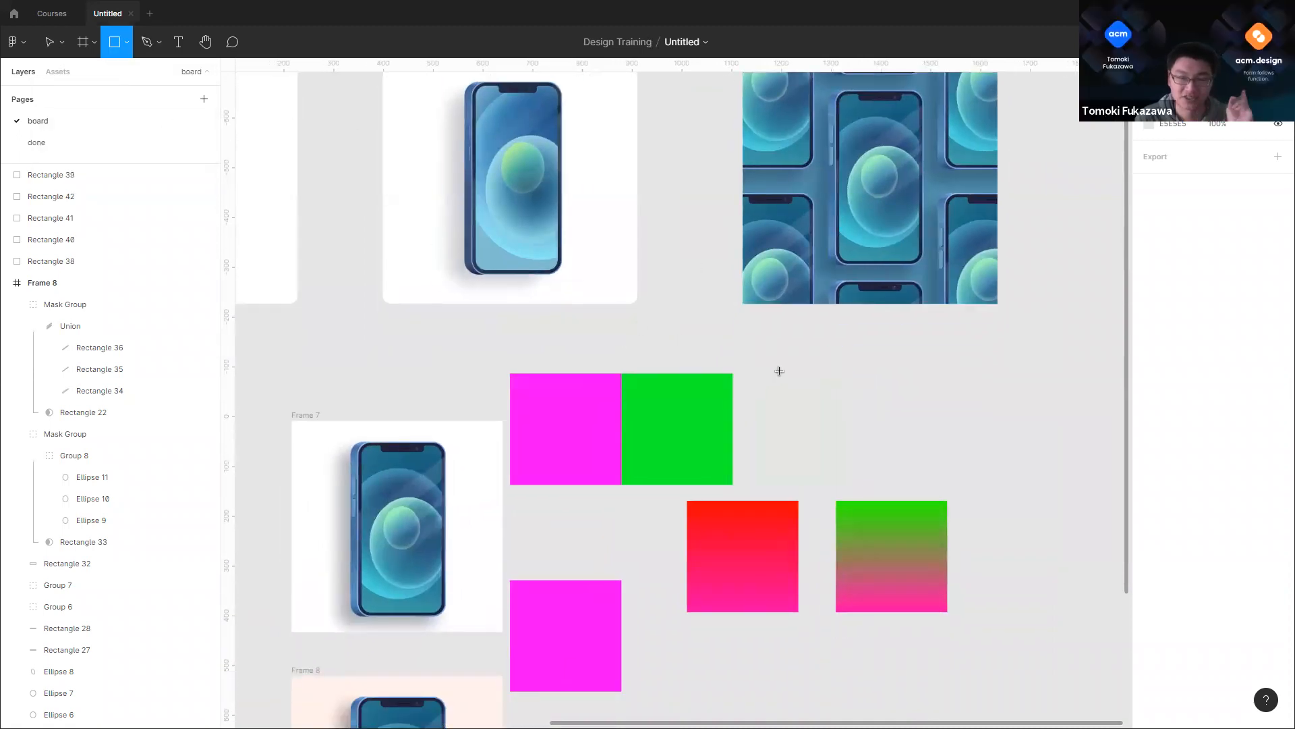
mouse_move(771, 373)
left_mouse_down()
mouse_move(934, 422)
mouse_move(951, 402)
left_mouse_up()
scroll(1095, 319, "up", 3)
Step: Change the gray bar's fill to a linear gradient that fades from gray to transparent
left_click(1148, 281)
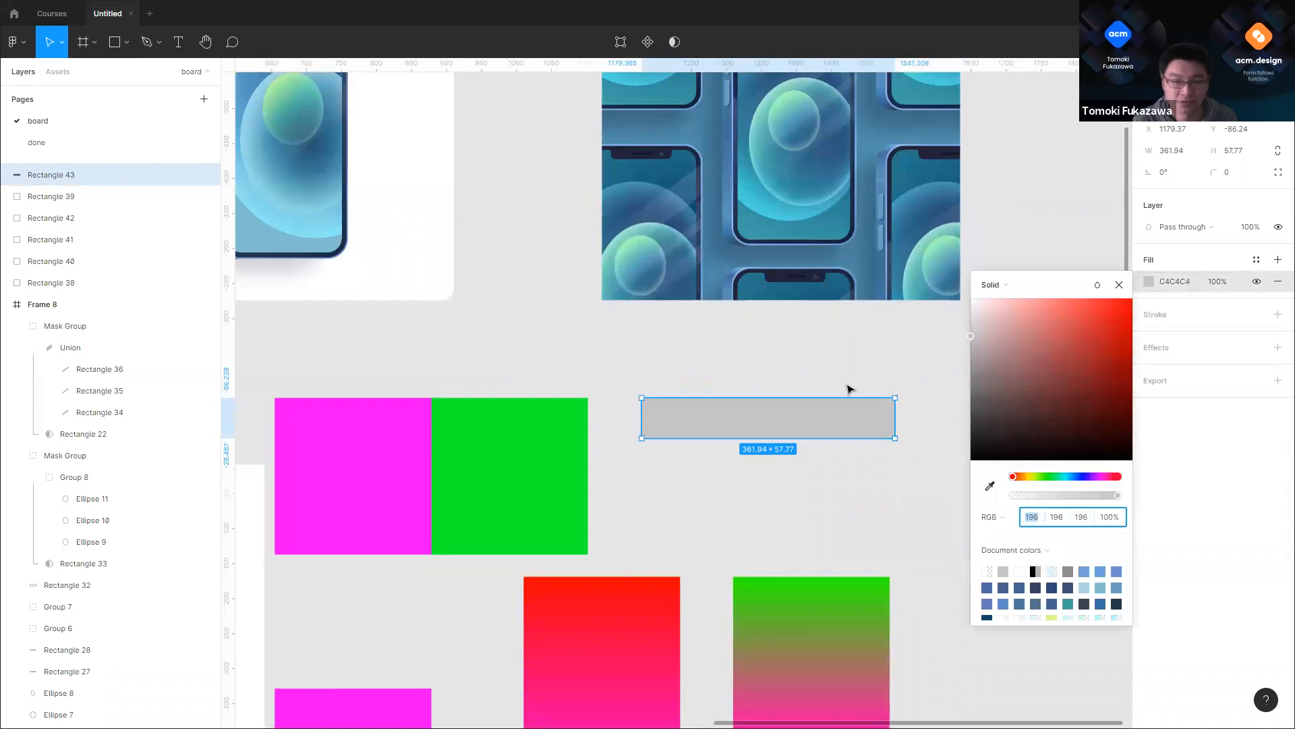
scroll(847, 385, "up", 4)
left_click(991, 285)
left_click(1000, 301)
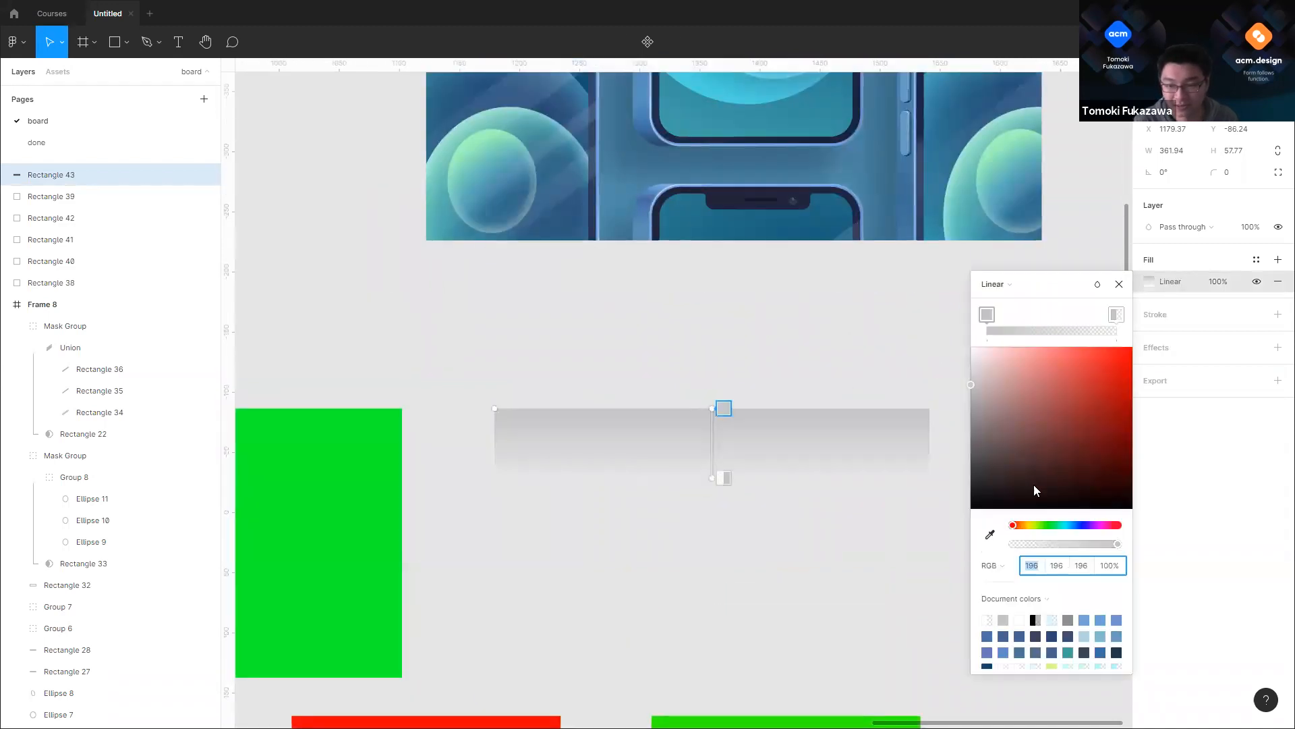
left_click_drag(1045, 530, 1119, 529)
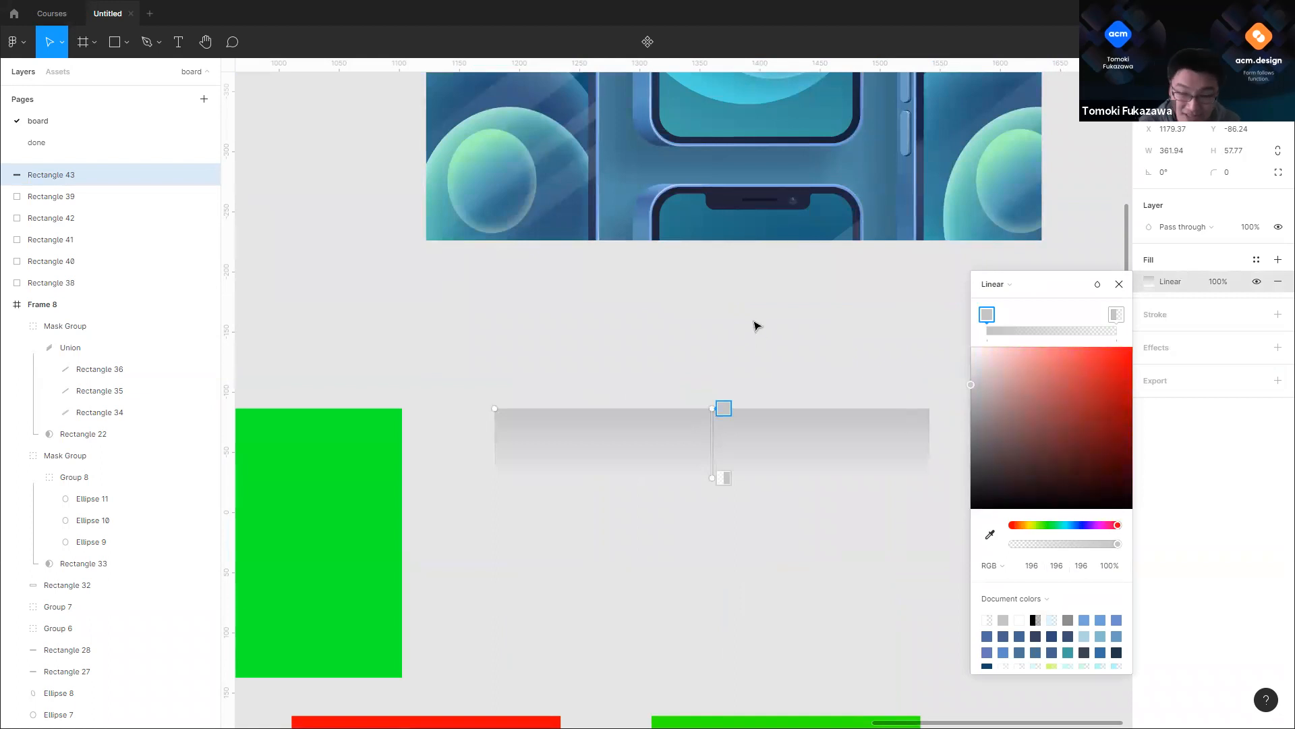
left_click(778, 347)
scroll(936, 298, "down", 2)
scroll(936, 297, "down", 3)
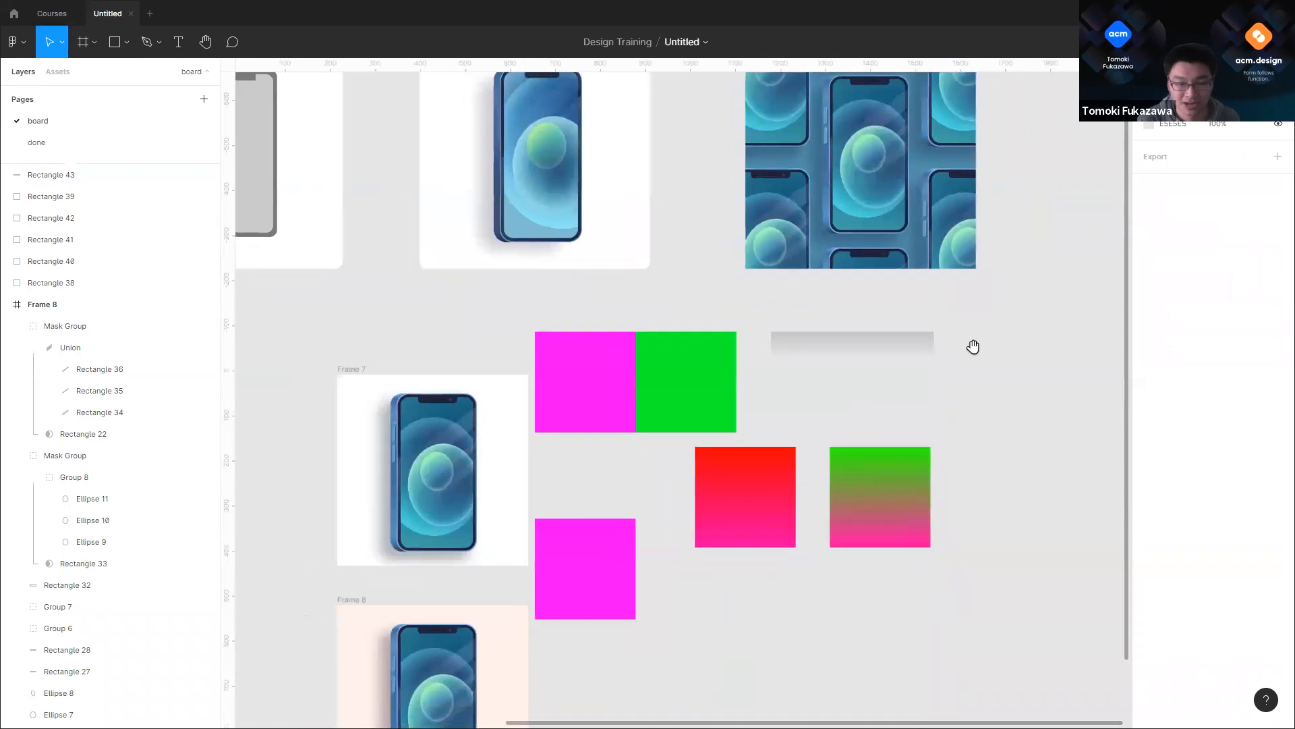
Step: Draw a 46 × 46 gray square between the two magenta squares and place two copies in a row beside it
scroll(523, 313, "up", 10)
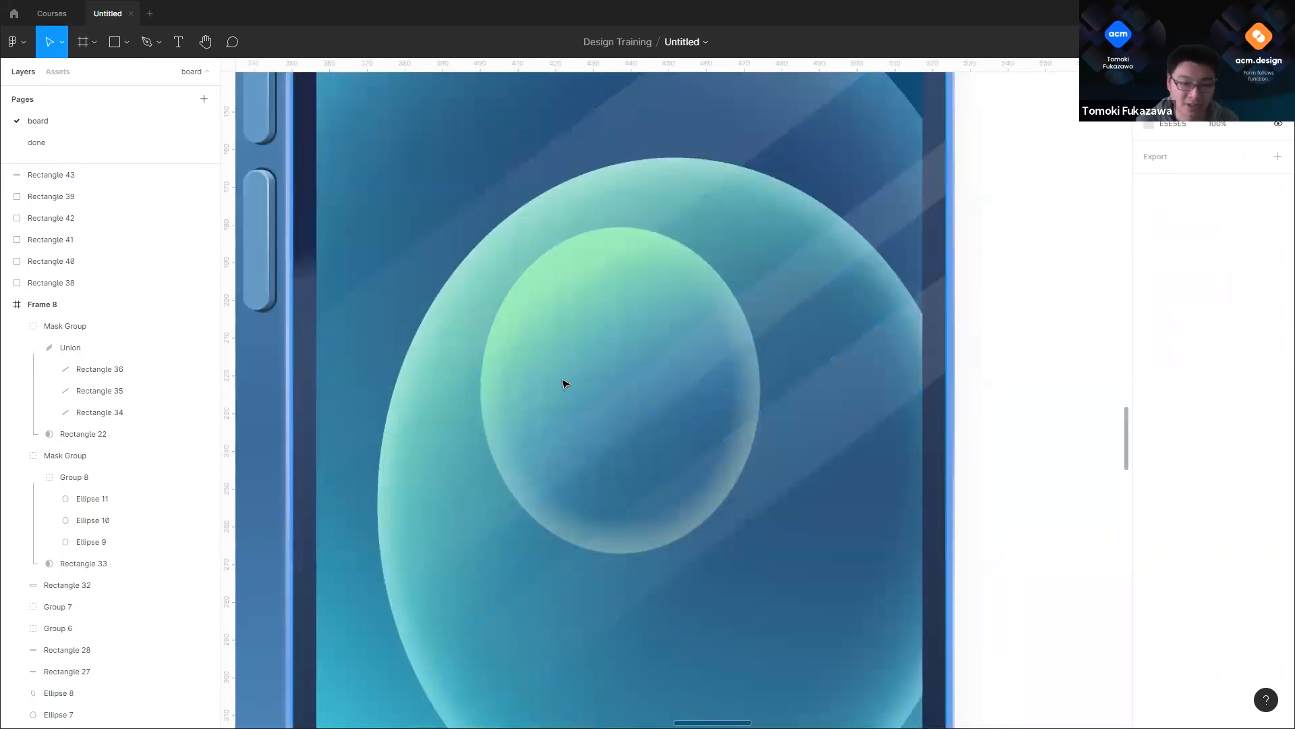
scroll(564, 379, "down", 2)
scroll(426, 274, "down", 8)
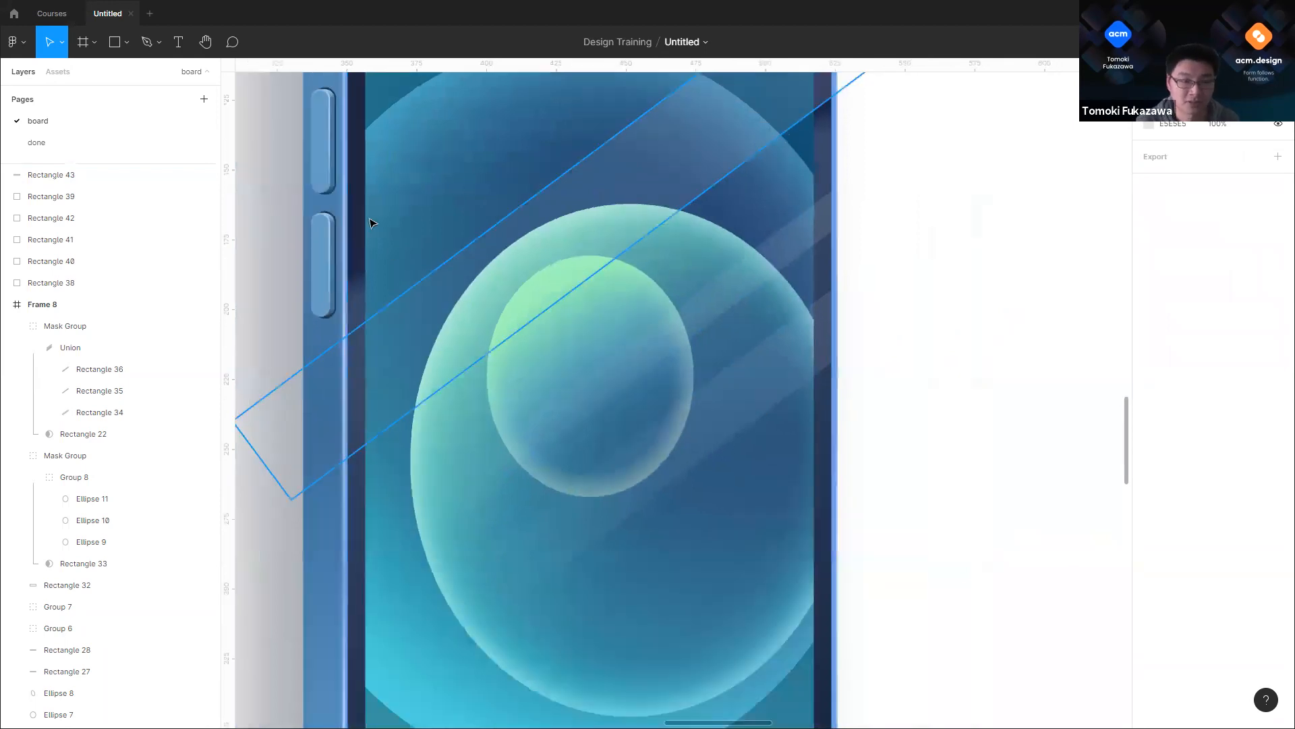
left_click(125, 46)
left_click(127, 76)
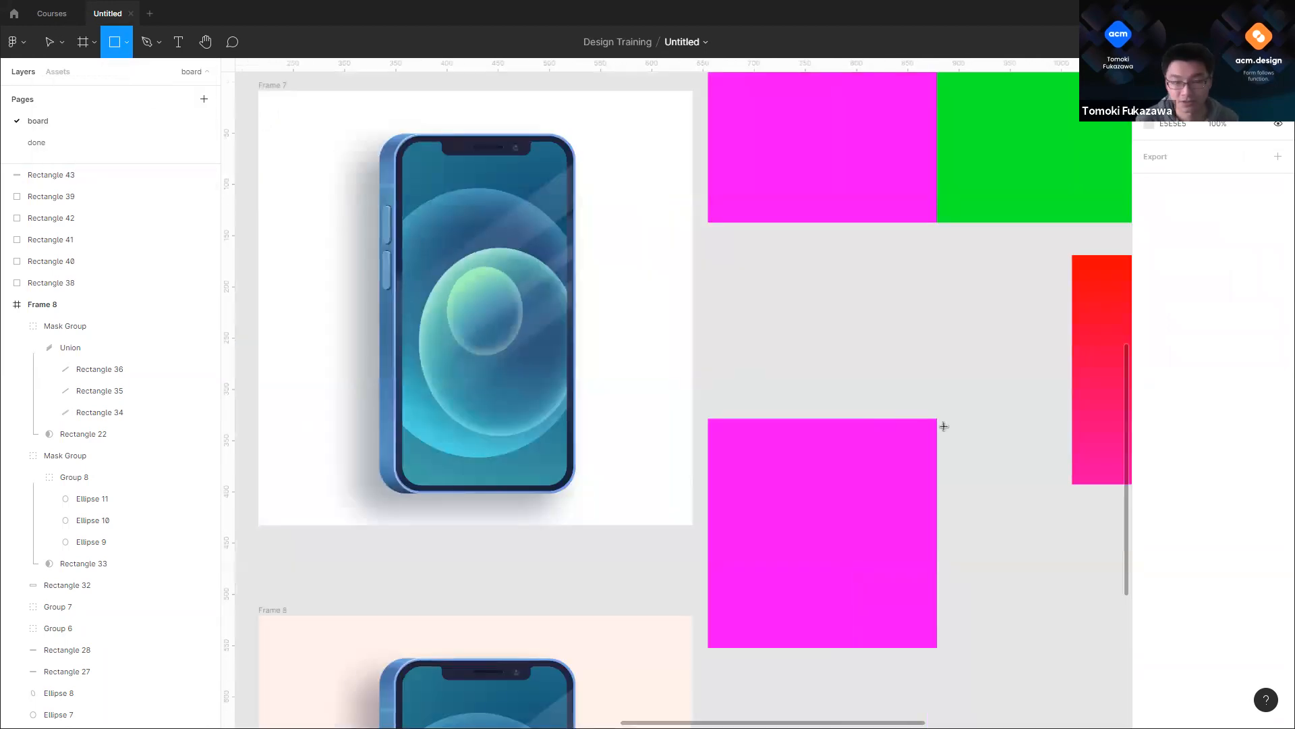
scroll(772, 247, "up", 4)
left_click_drag(741, 266, 823, 347)
mouse_move(790, 297)
left_mouse_down()
mouse_move(869, 324)
mouse_move(975, 315)
left_mouse_up()
left_click(782, 302, "shift")
left_click(875, 285, "shift")
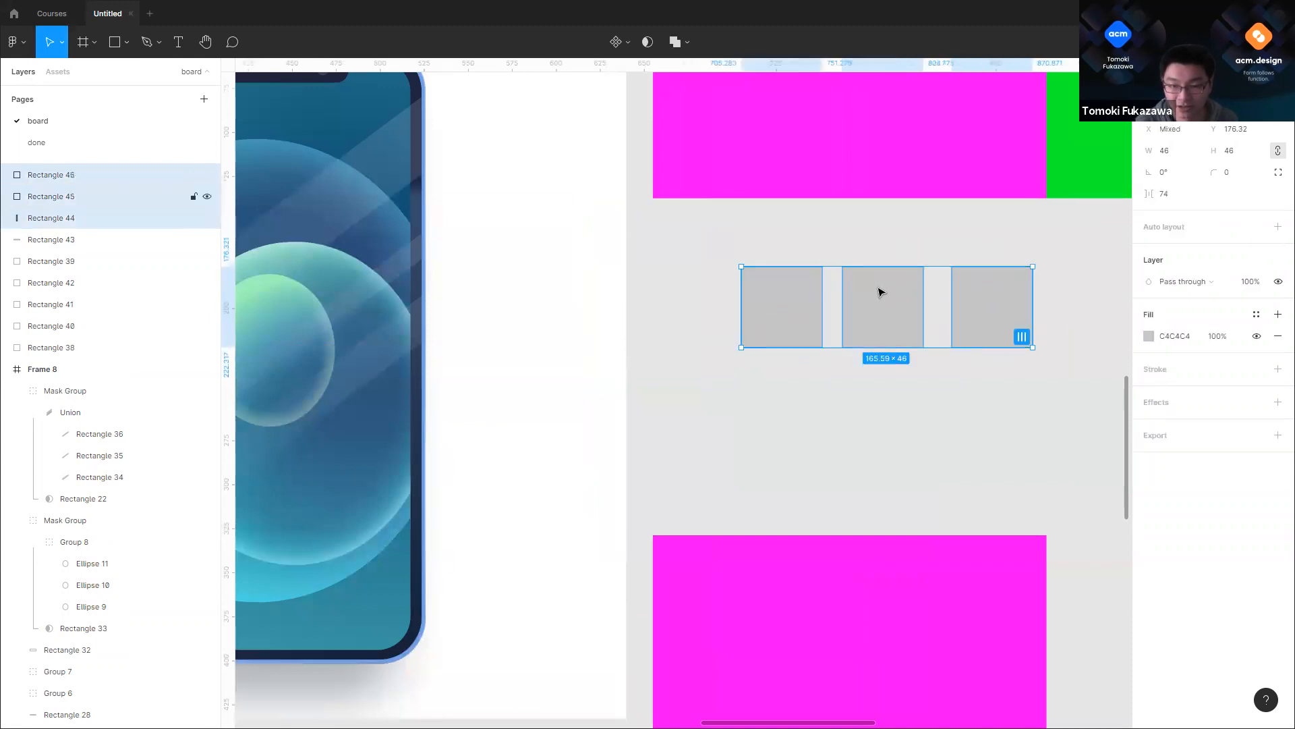
left_click_drag(876, 282, 866, 299)
key("ctrl+z")
key("ctrl+z")
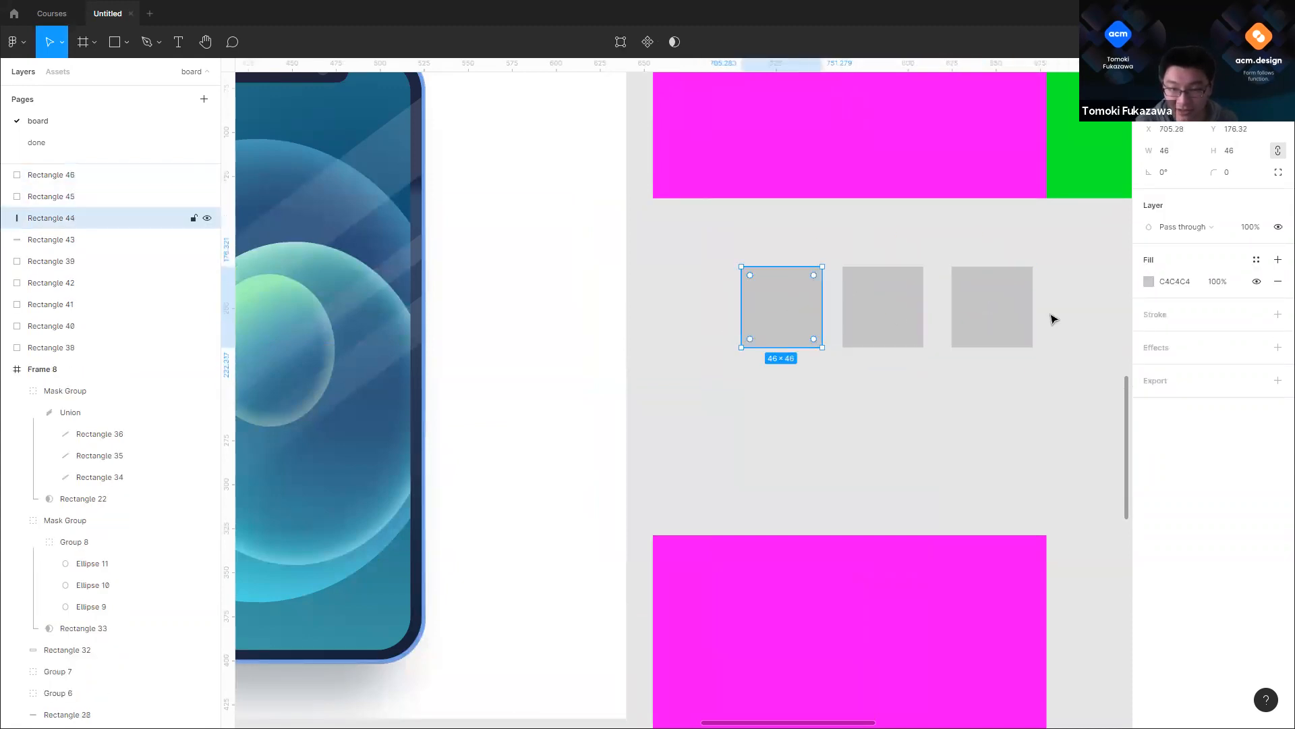
Step: Fill the first small square with saturated blue, RGB 0, 26, 255
left_click(1149, 282)
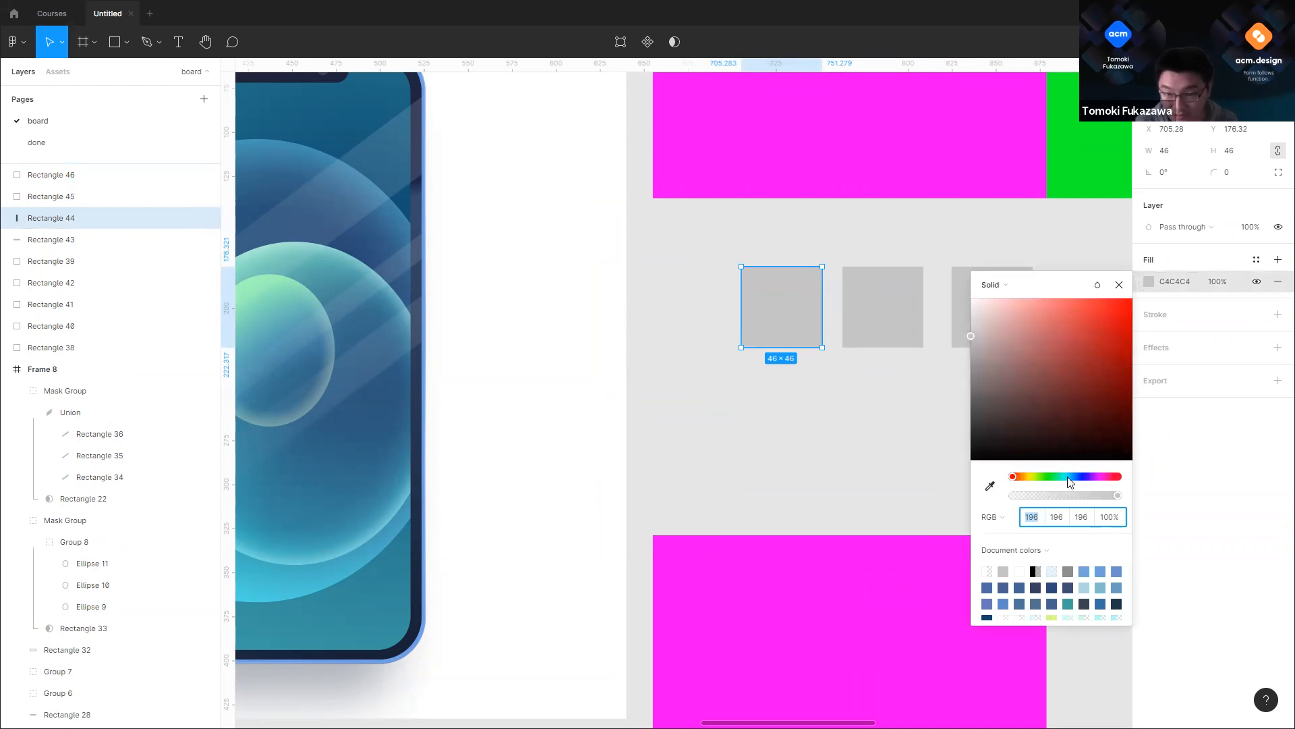
left_click_drag(1071, 477, 1084, 477)
left_click_drag(1061, 405, 1132, 299)
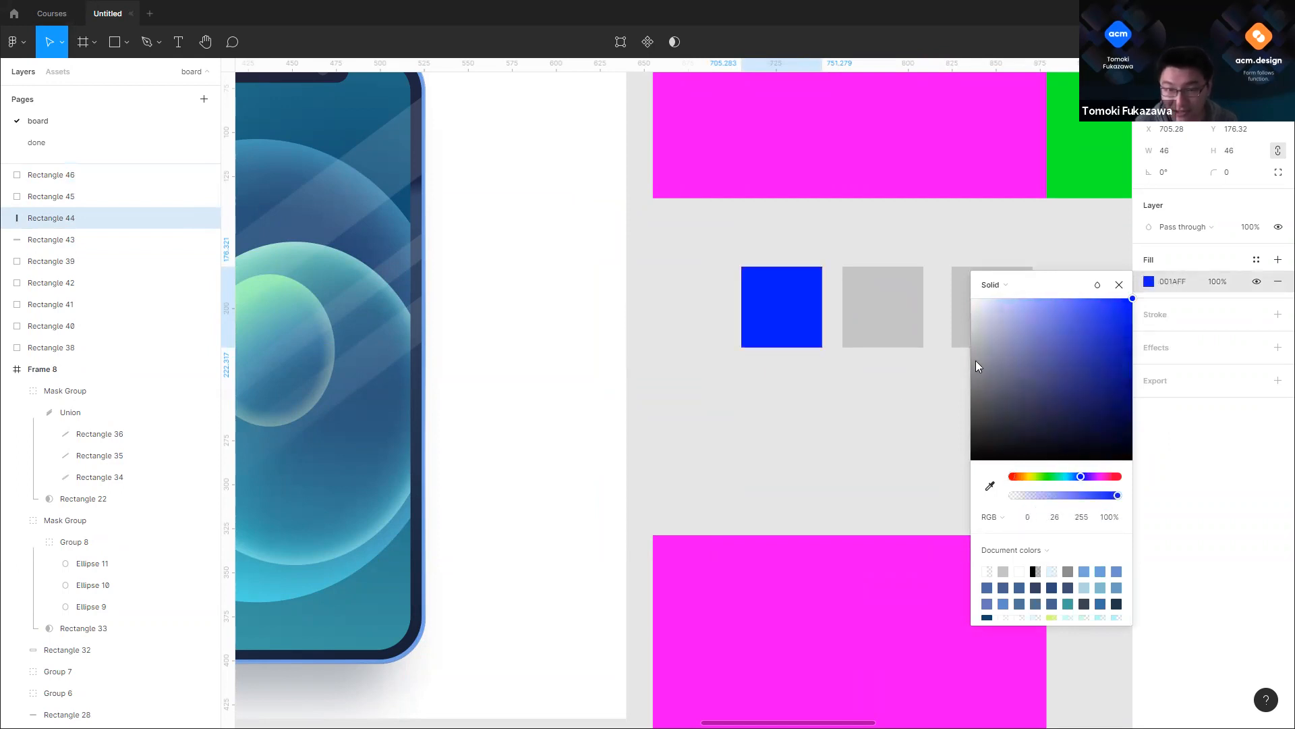
Step: Fill the middle small square with bright cyan
left_click(889, 326)
left_click(1149, 281)
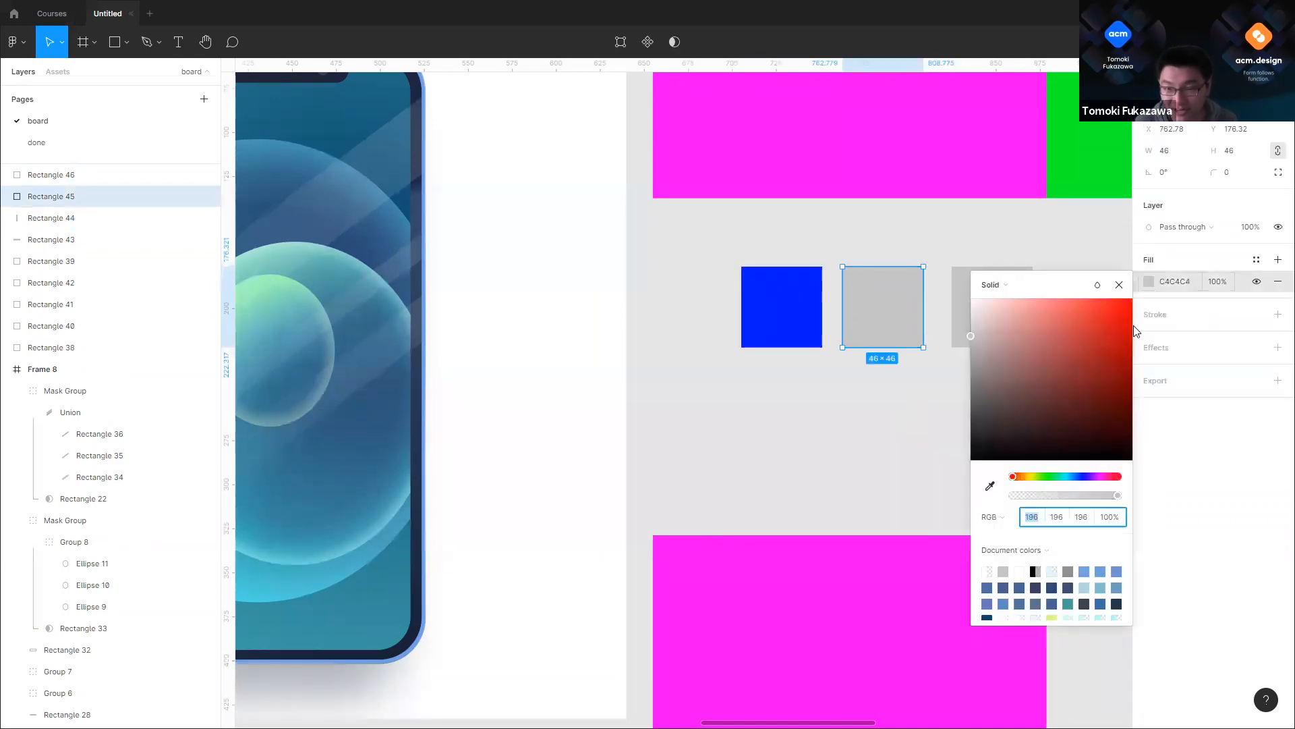
left_click(1080, 478)
left_click(1102, 365)
left_click(777, 419)
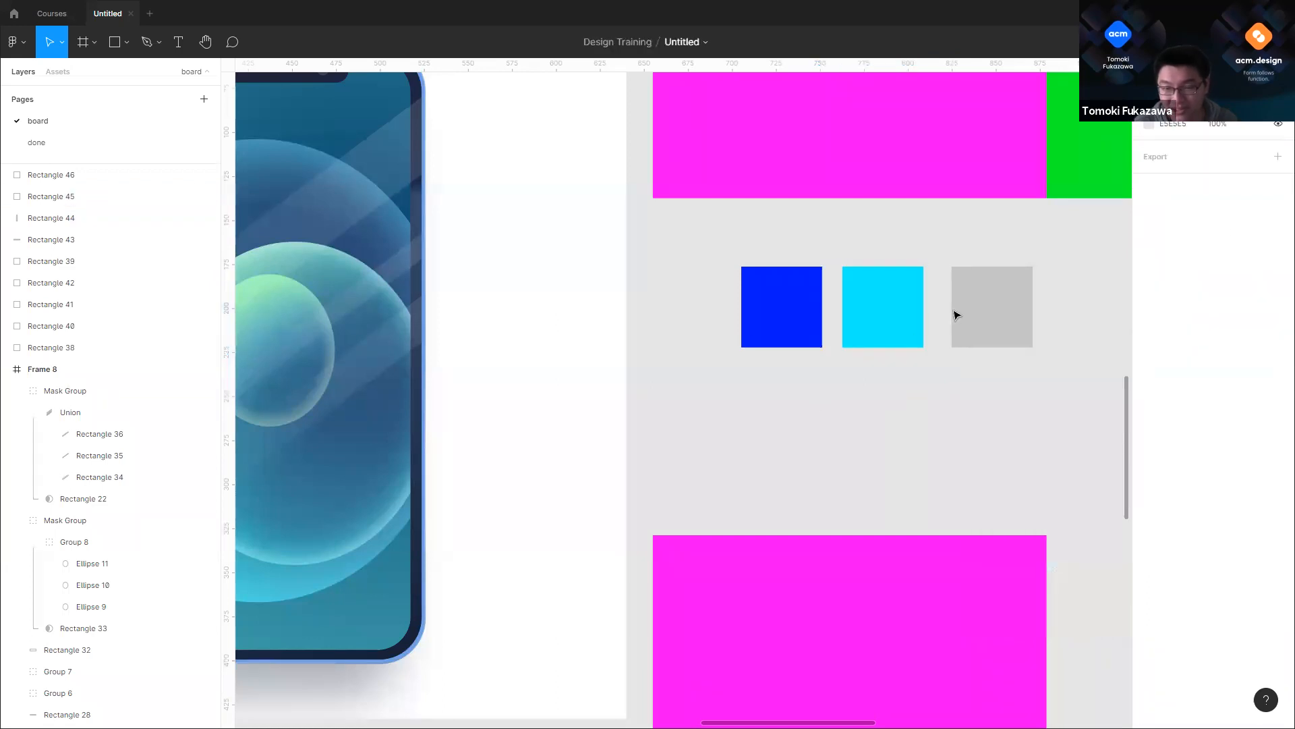
Step: Fill the third small square with a teal green to complete the row of neighboring cool hues
left_click(956, 314)
left_click(1149, 281)
left_click(1065, 477)
left_click_drag(1070, 479, 1058, 478)
left_click_drag(1120, 311, 1139, 240)
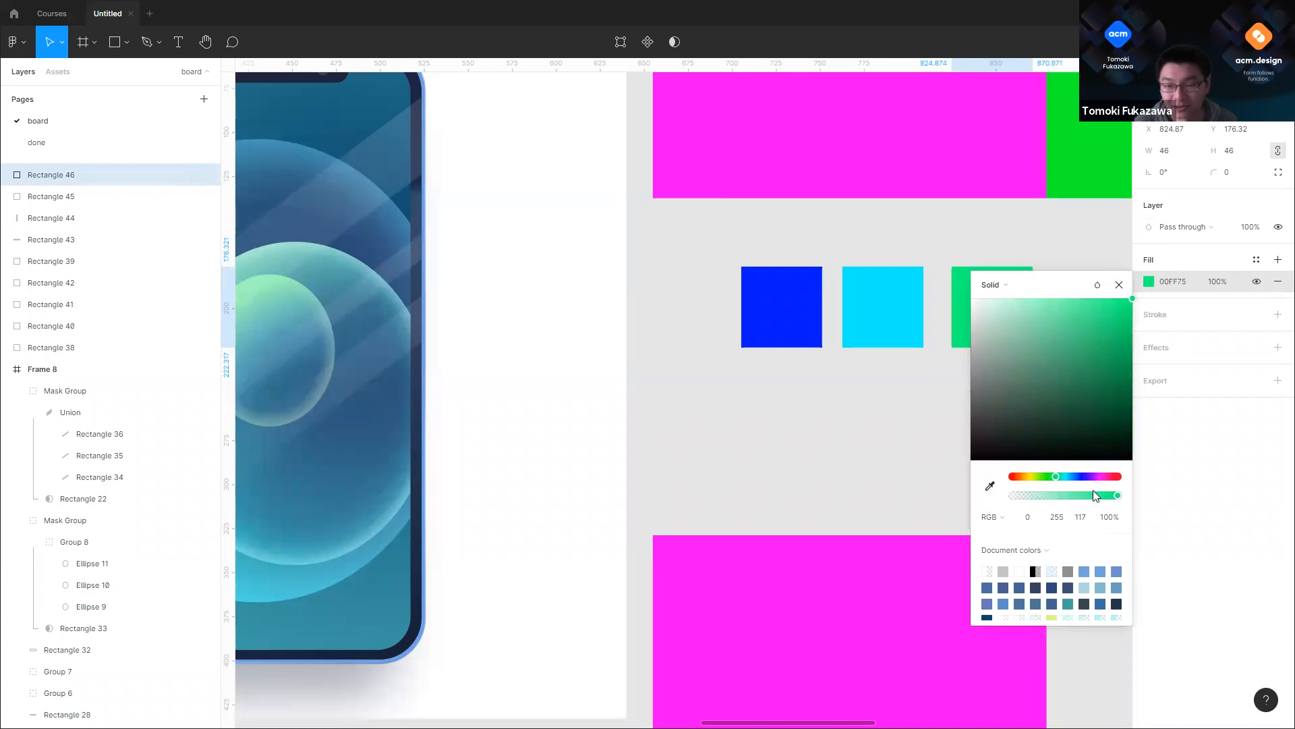
left_click_drag(1056, 477, 1062, 477)
left_click(897, 446)
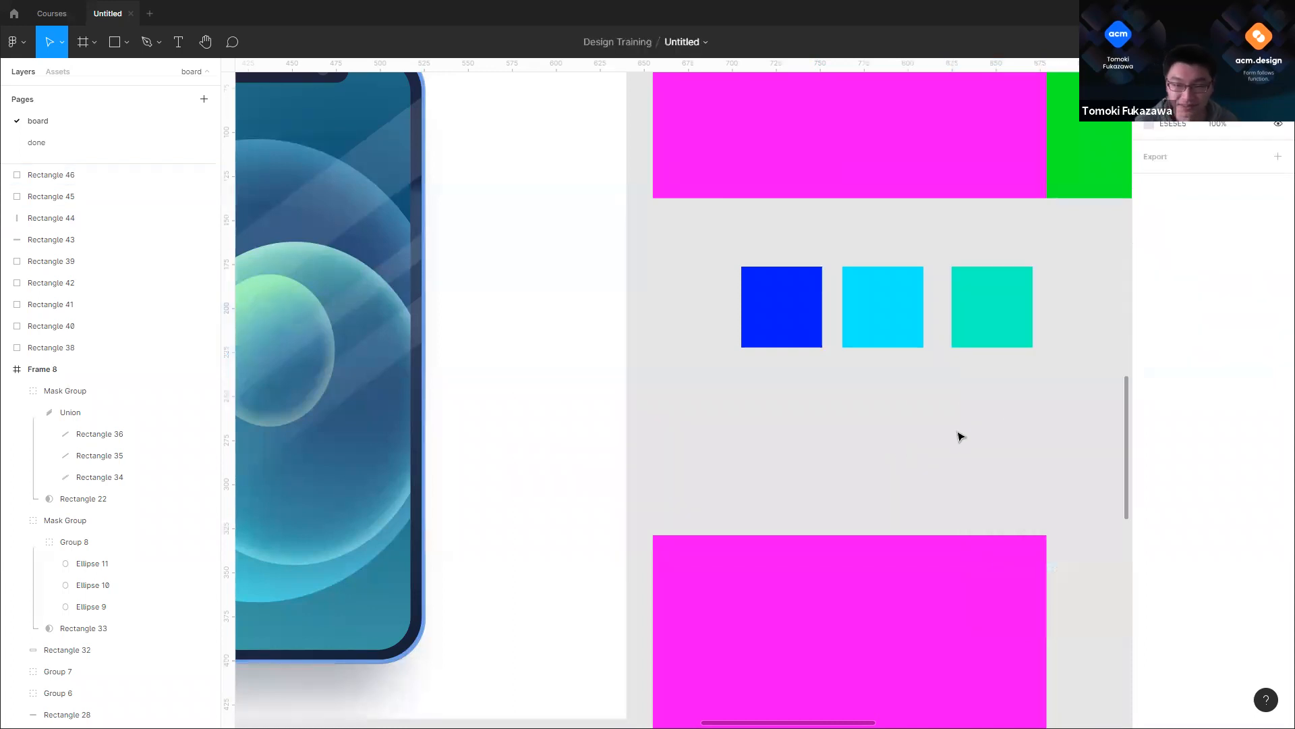
Step: Delete all the sample color and gradient shapes beside Frames 7 and 8
scroll(997, 417, "down", 5)
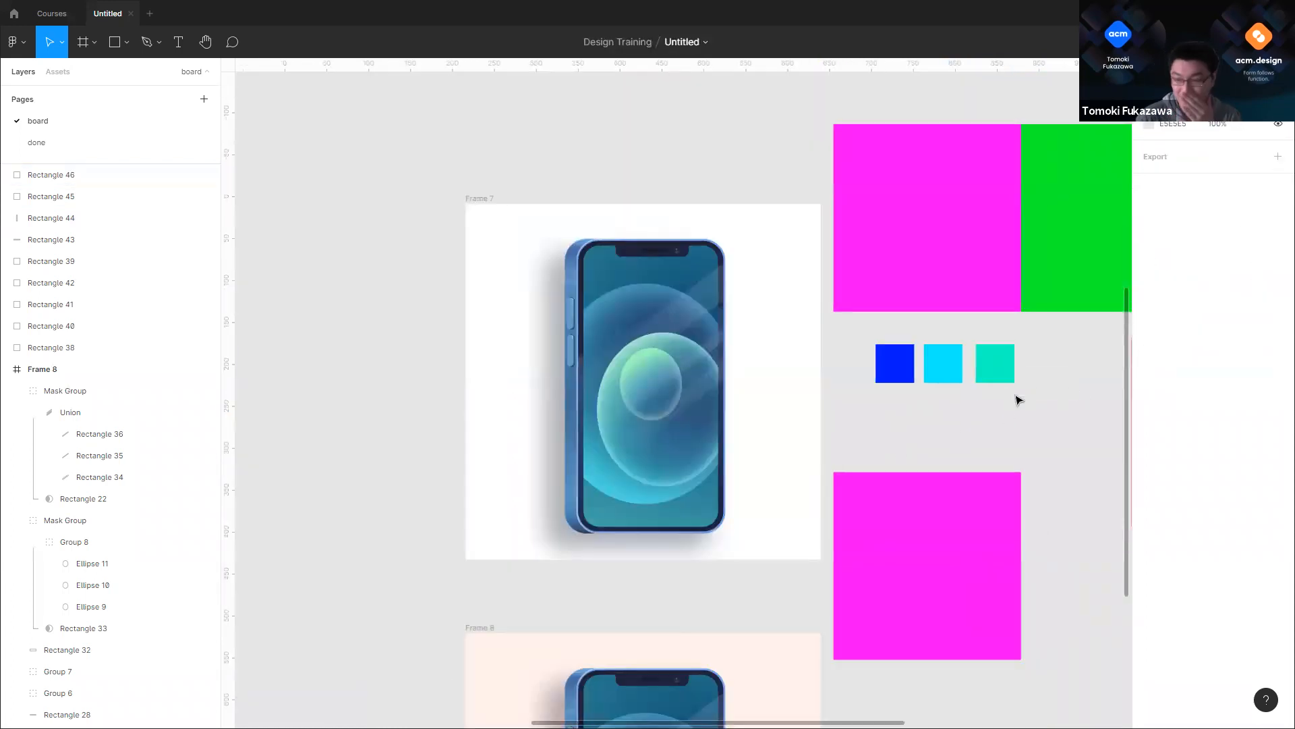
scroll(974, 426, "down", 2)
left_click_drag(974, 426, 699, 396)
scroll(810, 460, "down", 1)
scroll(771, 401, "down", 2)
left_click_drag(1034, 560, 722, 282)
key("Delete")
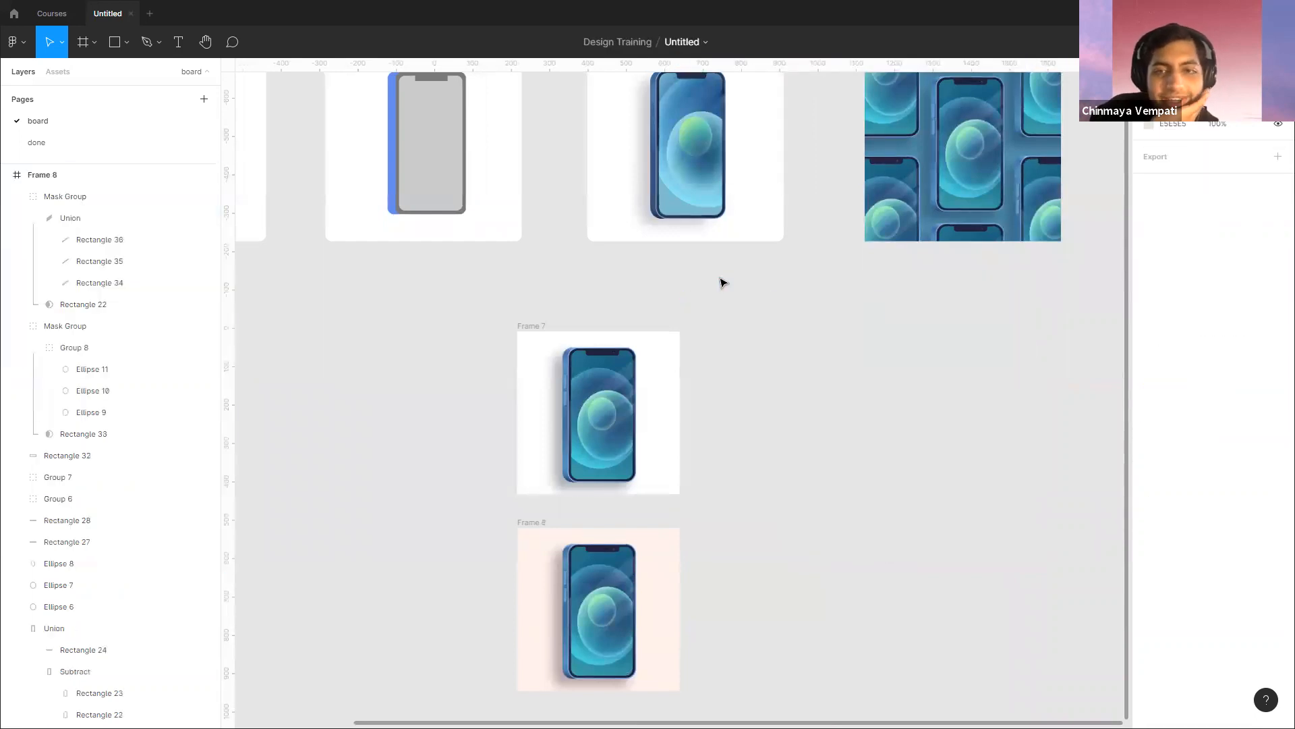
Step: Switch to the Courses file
scroll(806, 405, "down", 2)
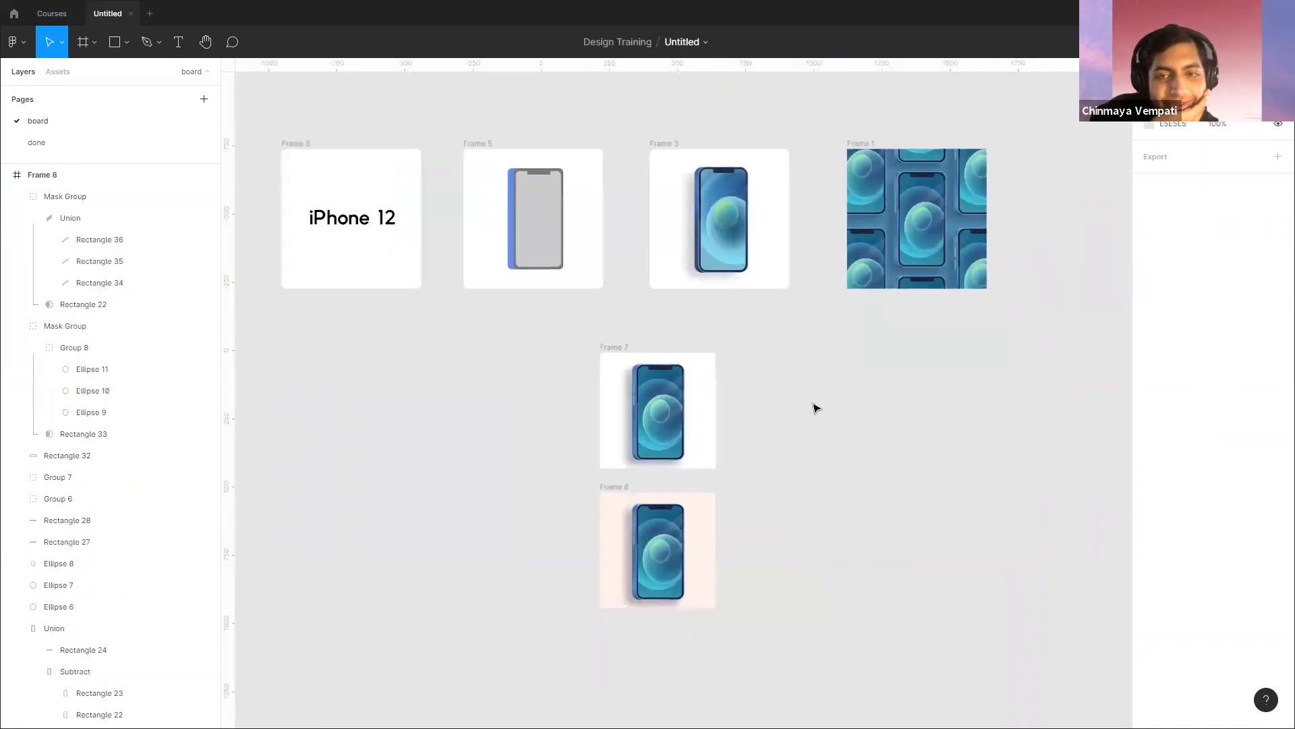
mouse_move(811, 398)
left_mouse_down()
mouse_move(873, 463)
mouse_move(830, 406)
left_mouse_up()
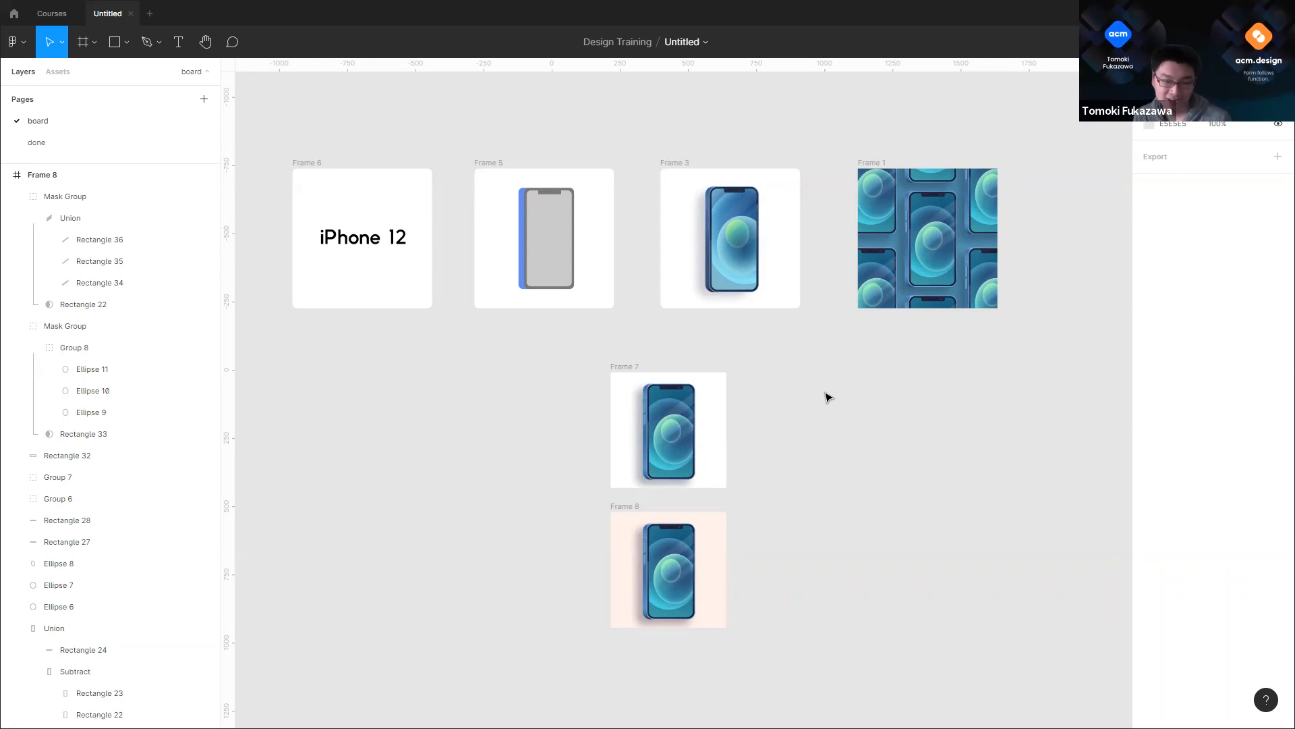
left_click(46, 17)
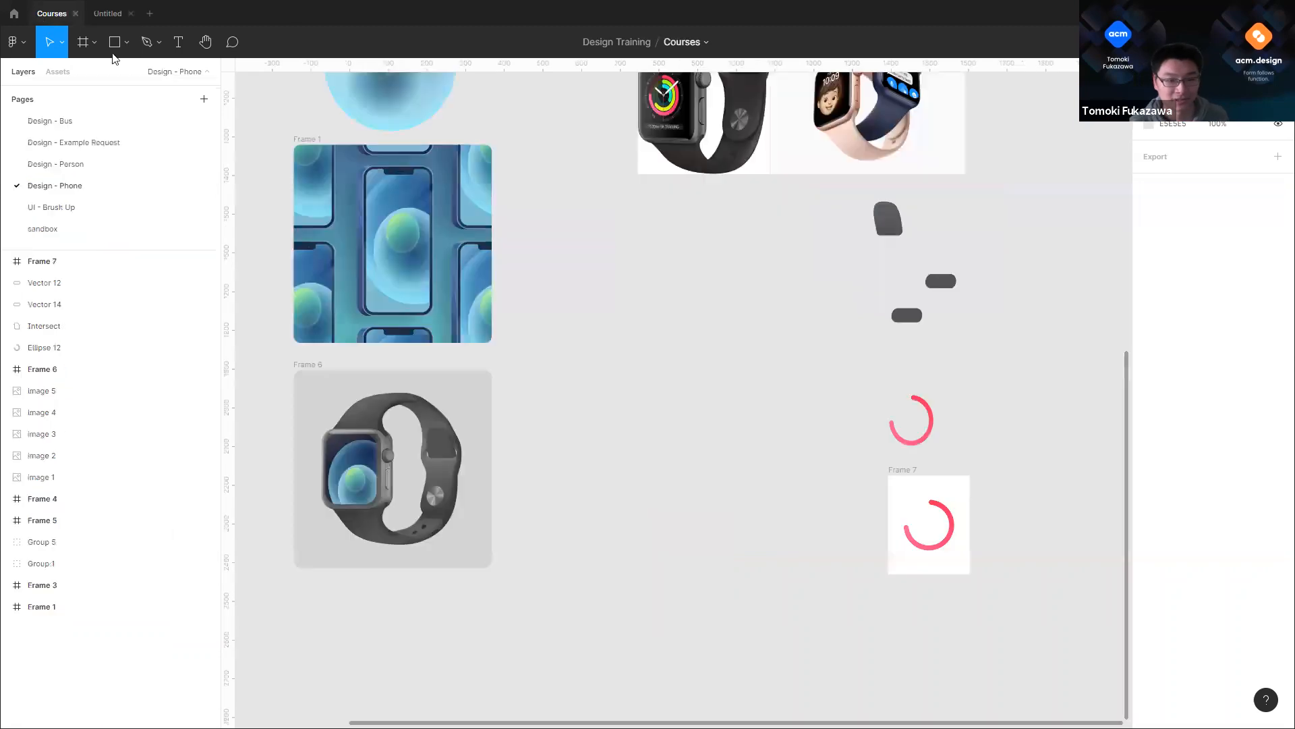